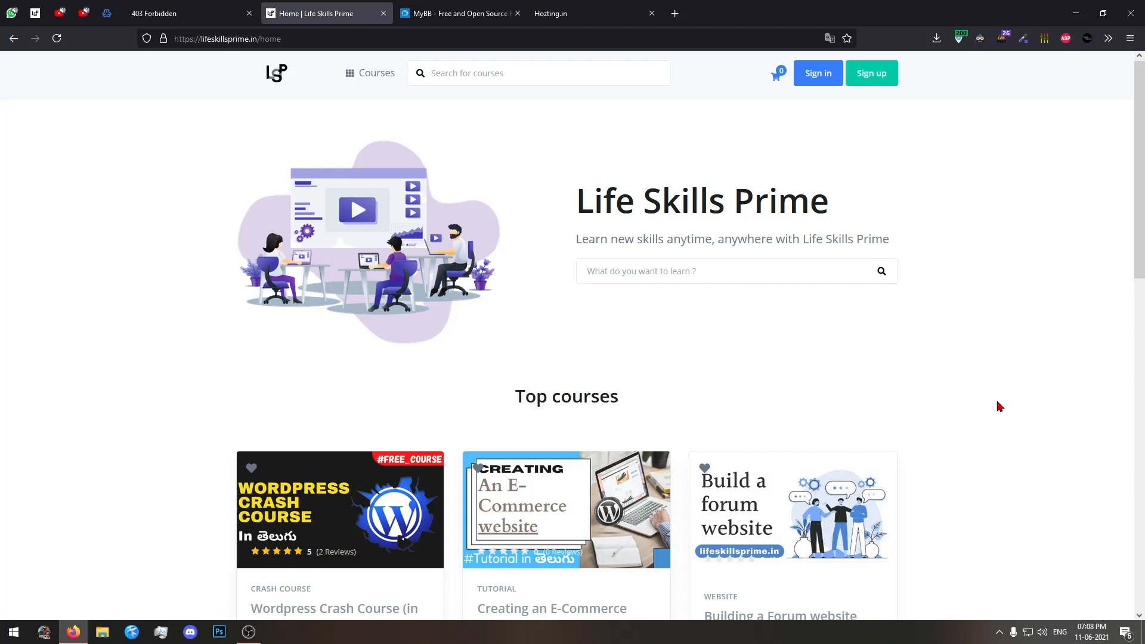
Look over the Life Skills Prime home page, examining the top courses, the categories and the footer.
{"action": "scroll", "coordinate": [996, 404], "scroll_direction": "down", "scroll_amount": 5}
{"action": "scroll", "coordinate": [998, 405], "scroll_direction": "up", "scroll_amount": 5}
{"action": "scroll", "coordinate": [996, 409], "scroll_direction": "down", "scroll_amount": 4}
{"action": "scroll", "coordinate": [996, 409], "scroll_direction": "up", "scroll_amount": 1}
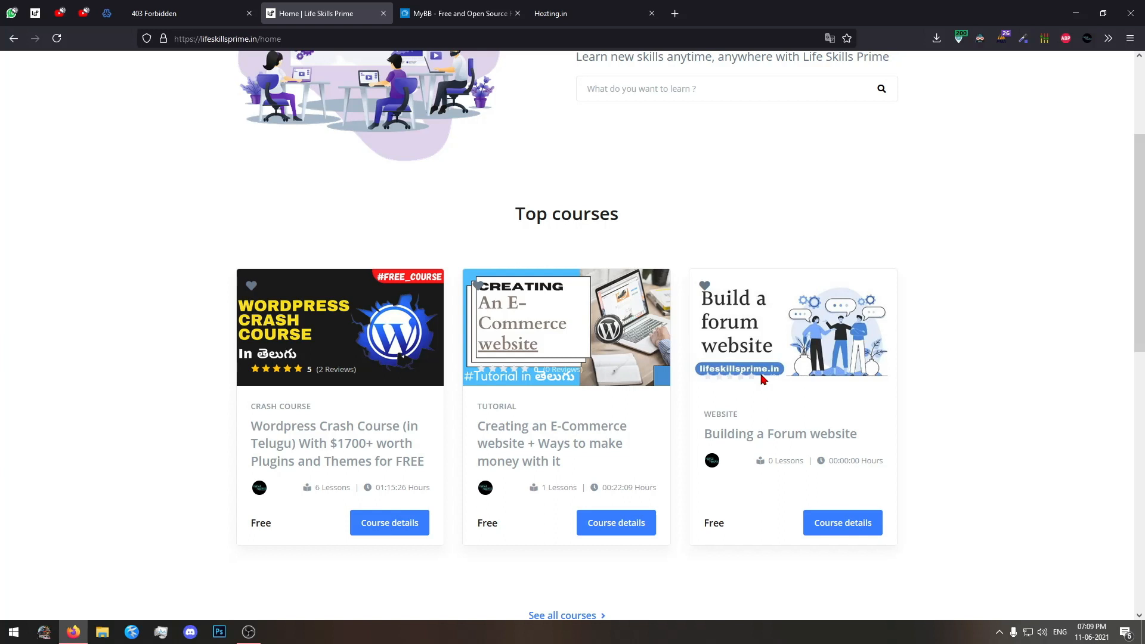
{"action": "scroll", "coordinate": [761, 379], "scroll_direction": "down", "scroll_amount": 1}
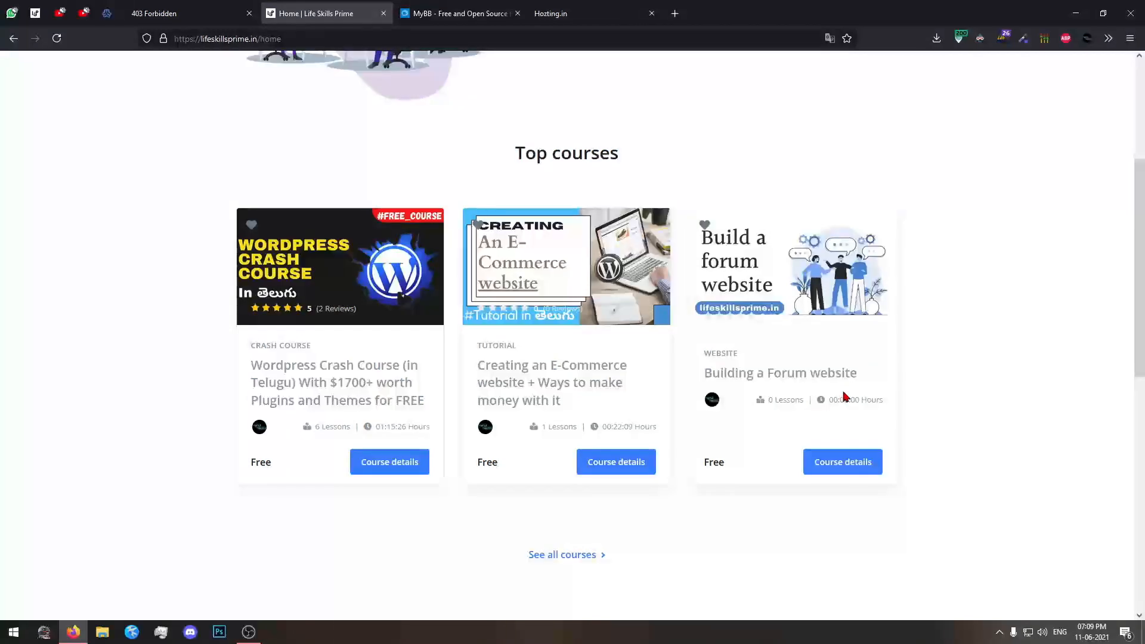
{"action": "scroll", "coordinate": [844, 396], "scroll_direction": "down", "scroll_amount": 5}
{"action": "scroll", "coordinate": [845, 395], "scroll_direction": "down", "scroll_amount": 2}
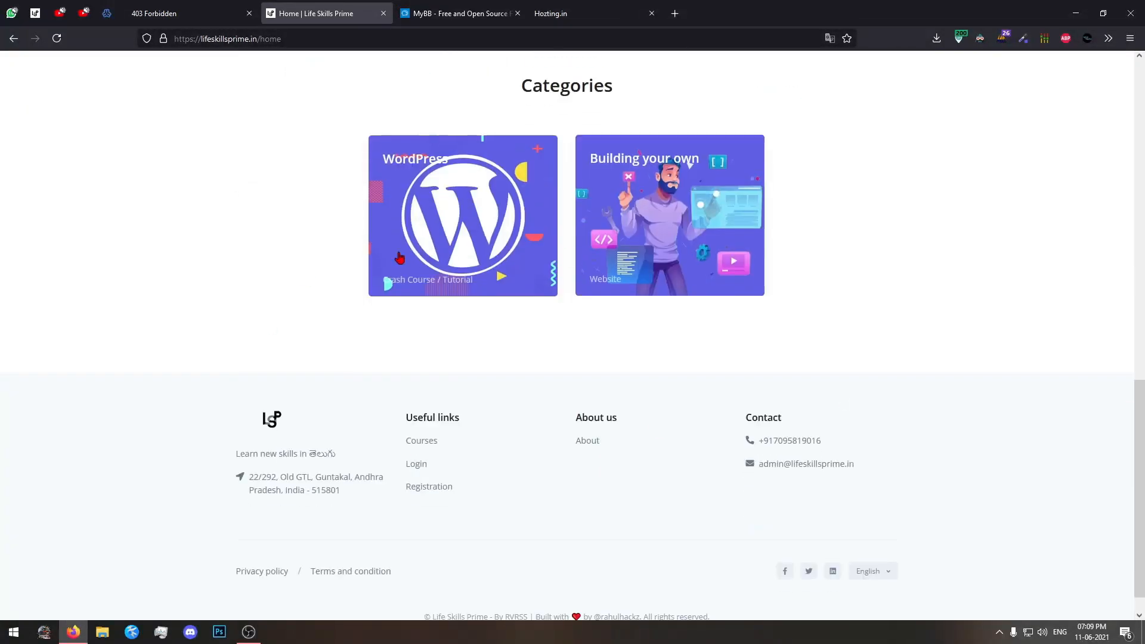
{"action": "scroll", "coordinate": [242, 271], "scroll_direction": "up", "scroll_amount": 1}
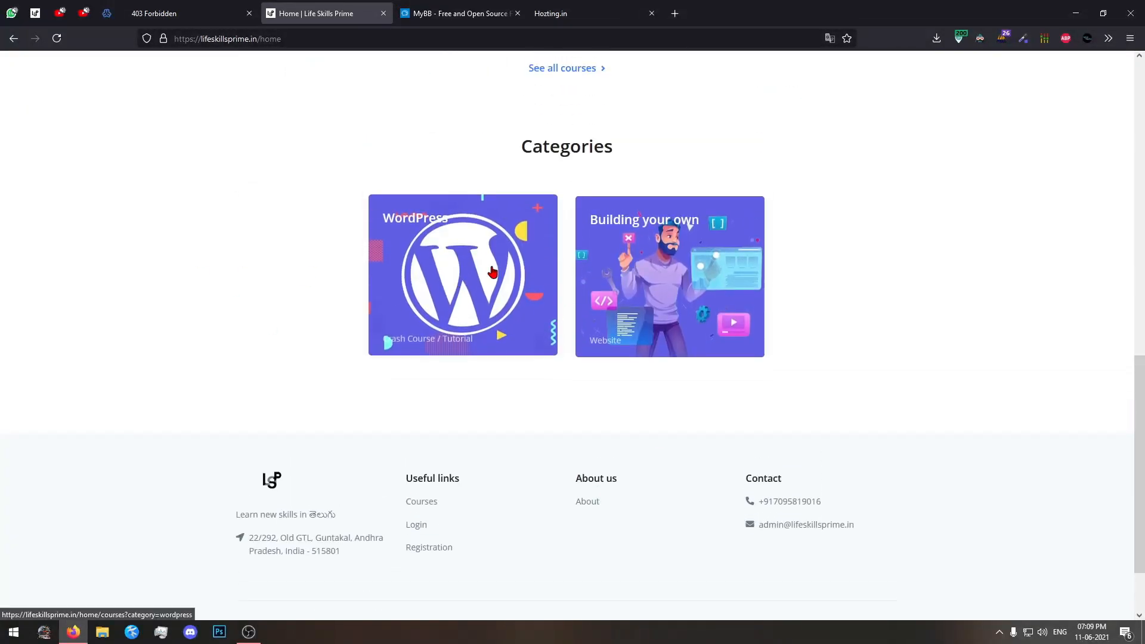
Open the WordPress category's course list in two new tabs, view it and return to the home page.
{"action": "middle_click", "coordinate": [385, 289]}
{"action": "middle_click", "coordinate": [384, 290]}
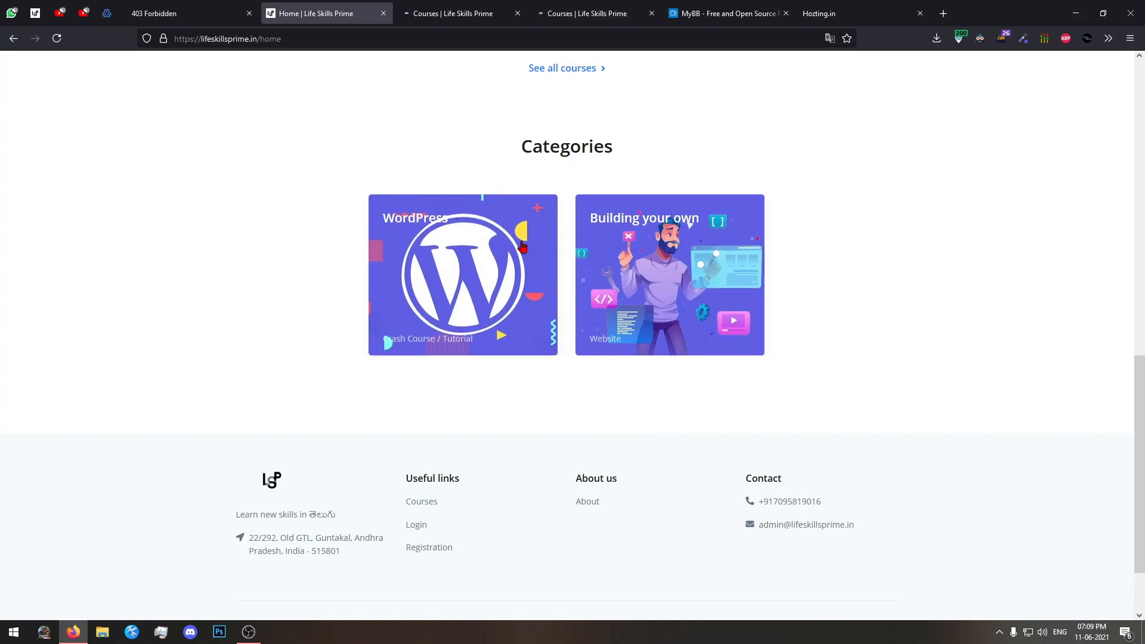
{"action": "key", "text": "ctrl+Tab"}
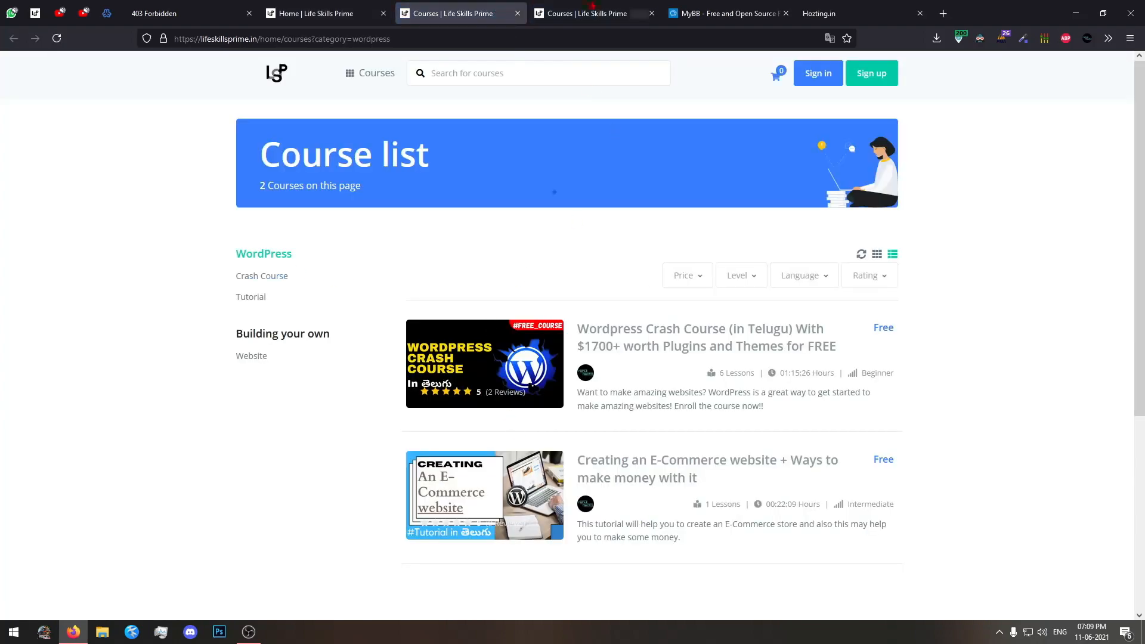
{"action": "key", "text": "ctrl+Tab"}
{"action": "key", "text": "ctrl+shift+Tab"}
{"action": "key", "text": "ctrl+shift+Tab"}
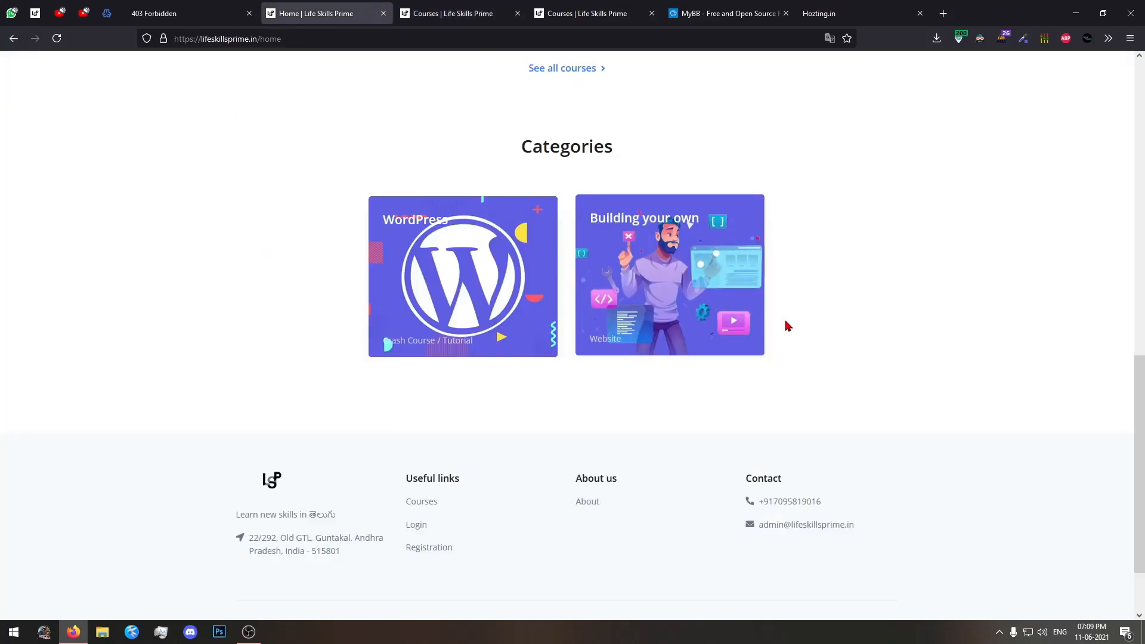
Review the home page once more from its header down to the Categories section.
{"action": "key", "text": "Home"}
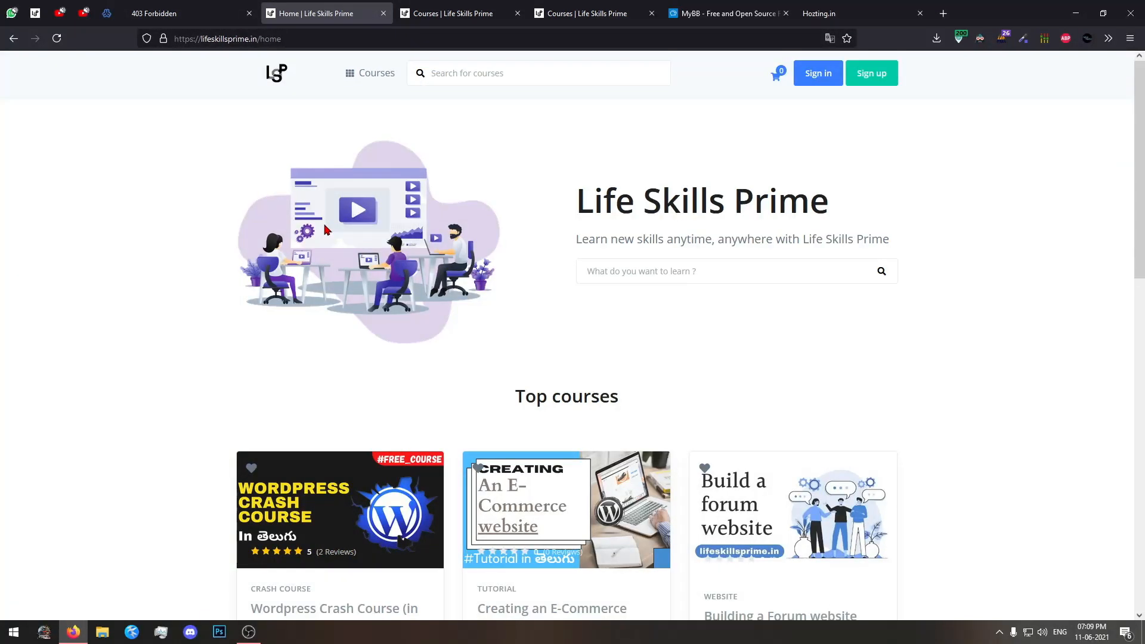
{"action": "scroll", "coordinate": [324, 229], "scroll_direction": "down", "scroll_amount": 4}
{"action": "scroll", "coordinate": [1000, 362], "scroll_direction": "up", "scroll_amount": 5}
{"action": "scroll", "coordinate": [988, 362], "scroll_direction": "down", "scroll_amount": 10}
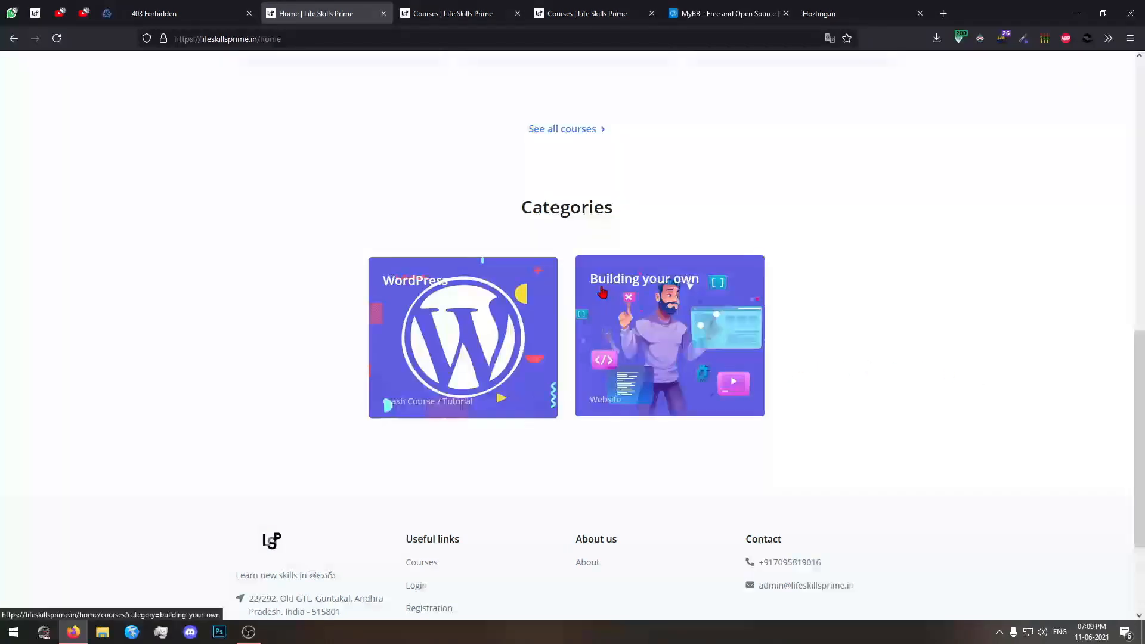
{"action": "scroll", "coordinate": [969, 173], "scroll_direction": "up", "scroll_amount": 10}
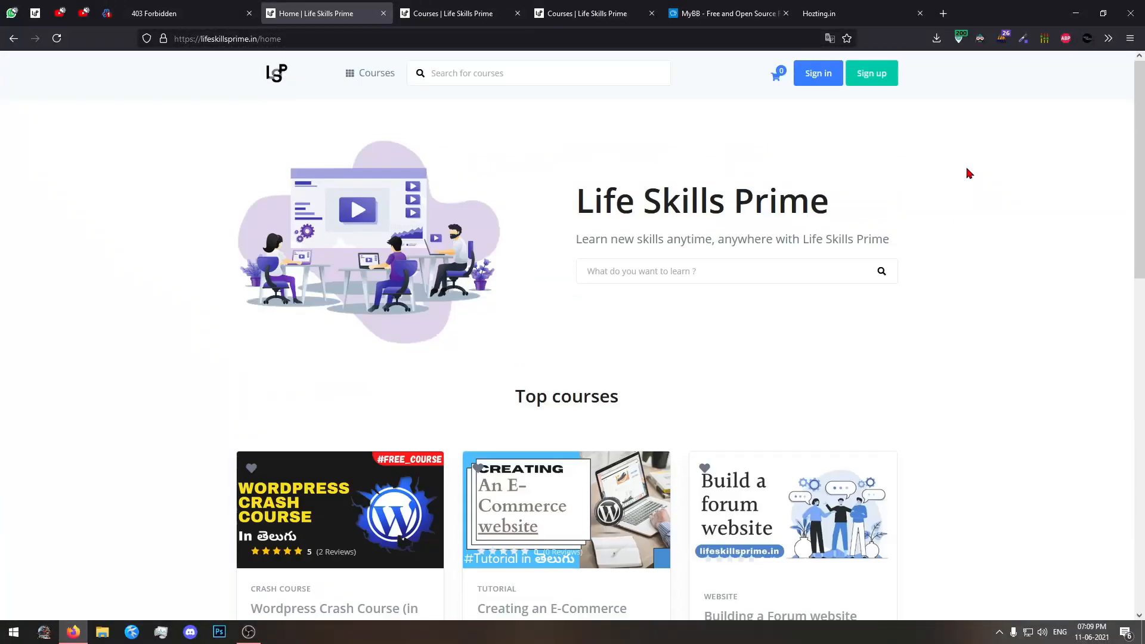
Close both extra course list tabs and go back to the Life Skills Prime home page.
{"action": "left_click", "coordinate": [470, 11]}
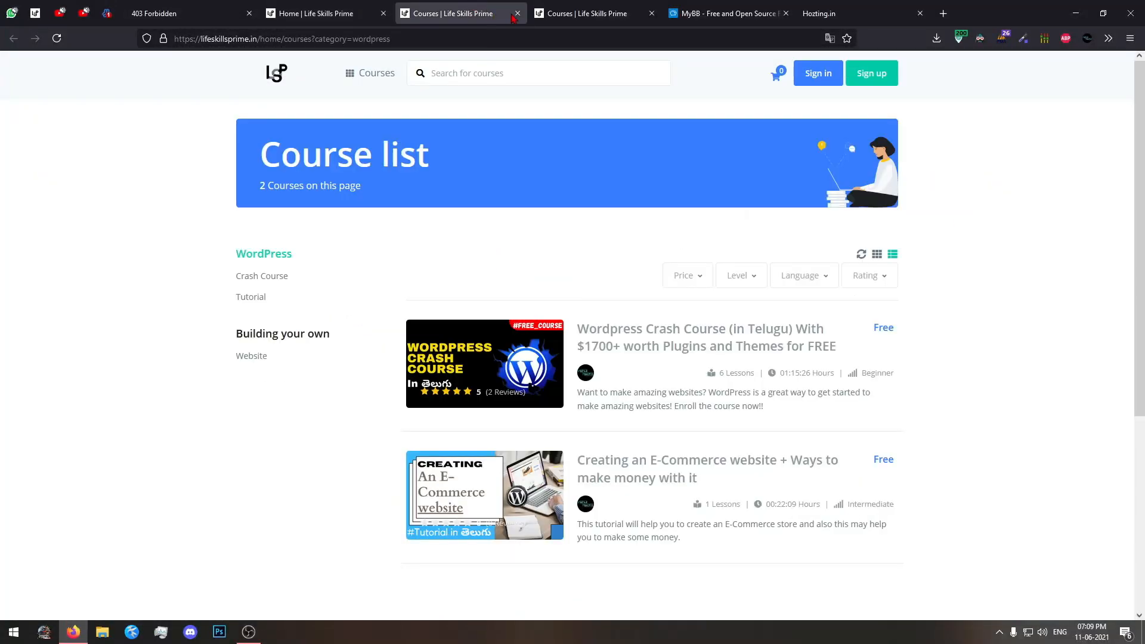
{"action": "left_click", "coordinate": [517, 13]}
{"action": "left_click", "coordinate": [544, 13]}
{"action": "left_click", "coordinate": [358, 12]}
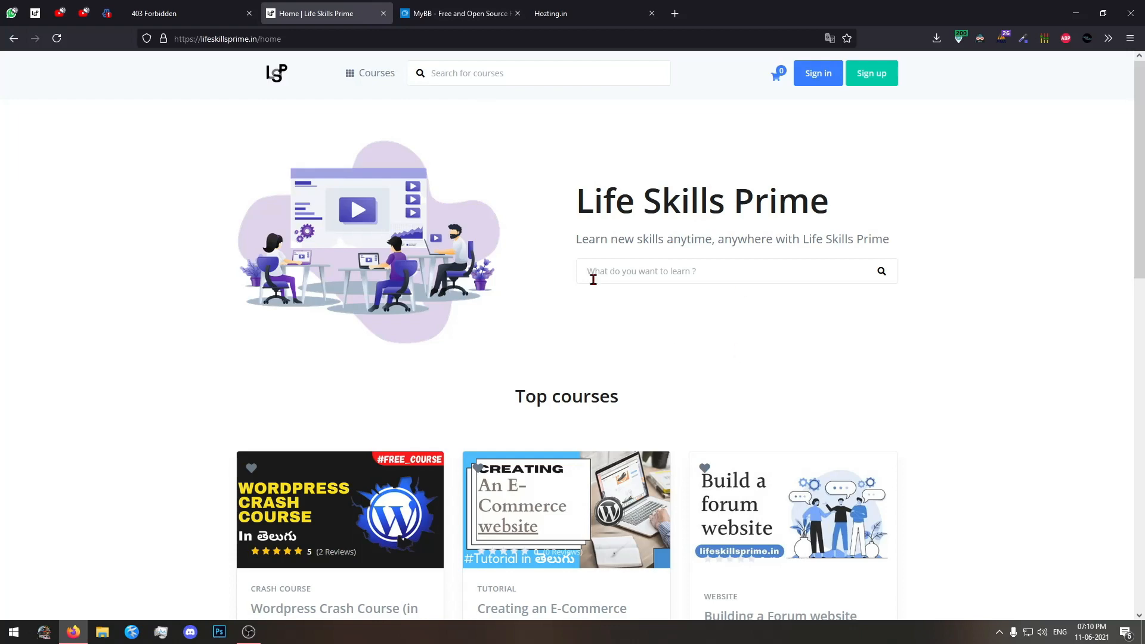
Open the "Building a Forum website" course page and expand its full description.
{"action": "scroll", "coordinate": [1055, 276], "scroll_direction": "down", "scroll_amount": 5}
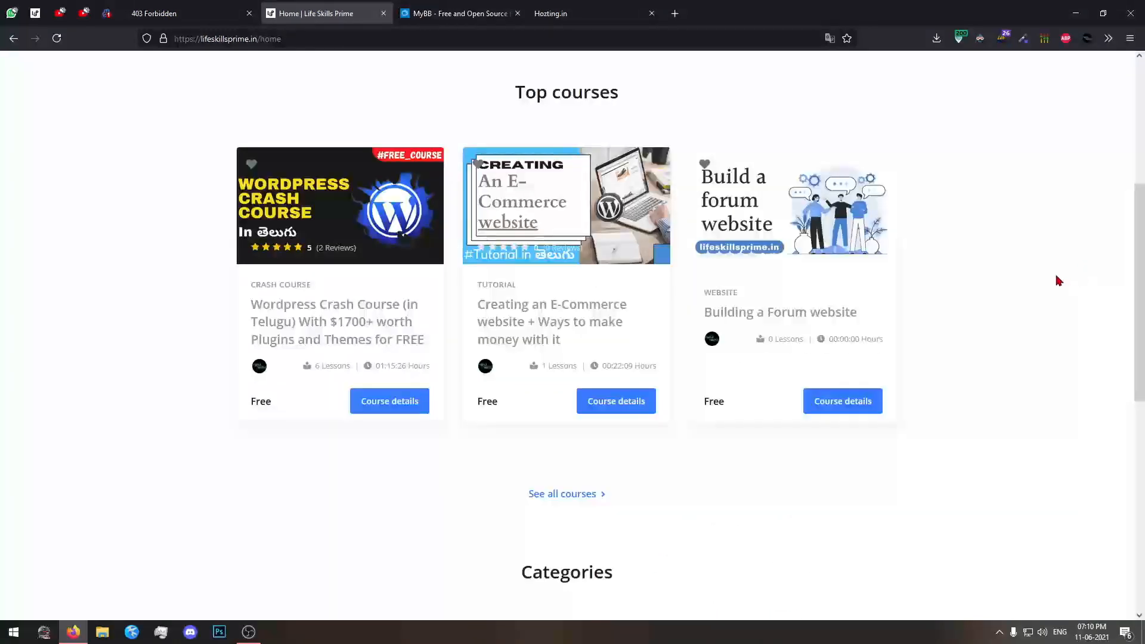
{"action": "left_click", "coordinate": [802, 312]}
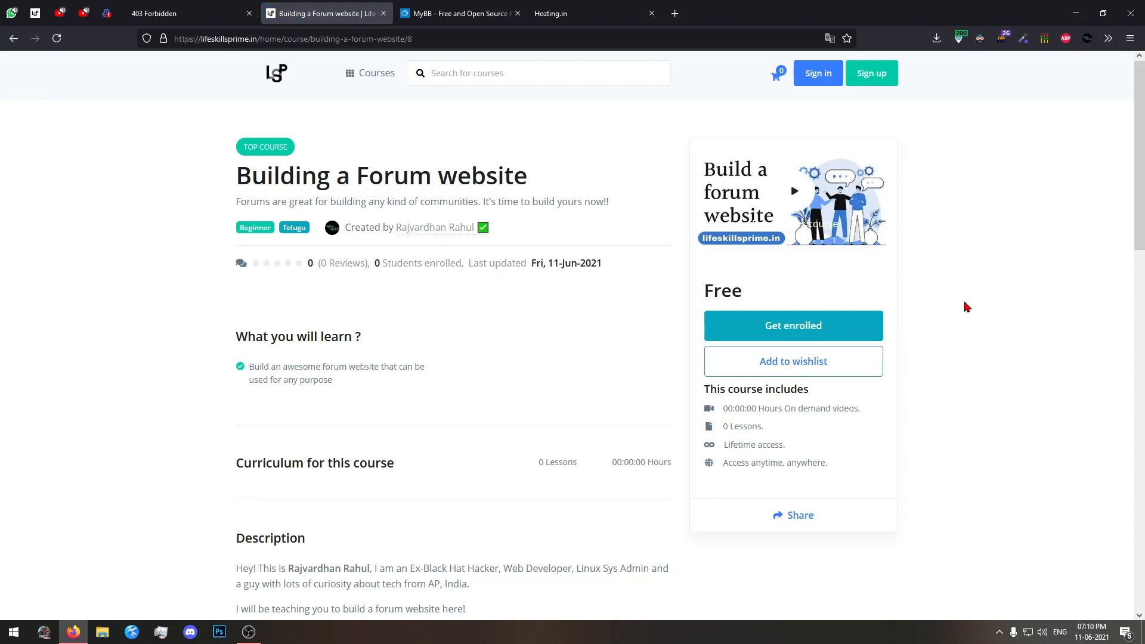
{"action": "scroll", "coordinate": [966, 306], "scroll_direction": "down", "scroll_amount": 6}
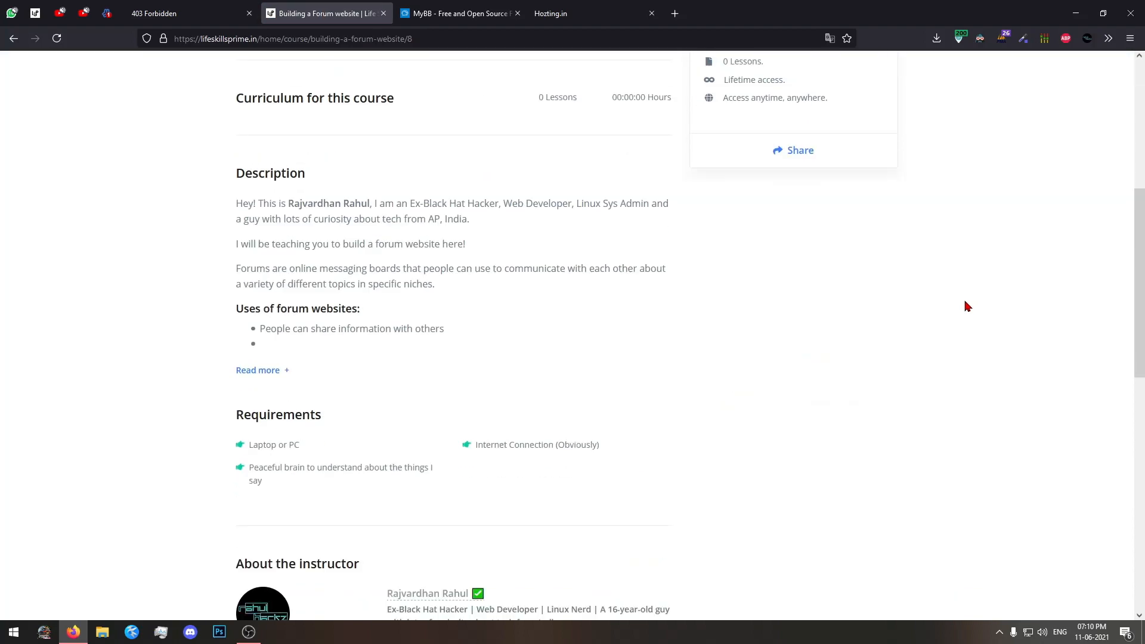
{"action": "left_click", "coordinate": [289, 368]}
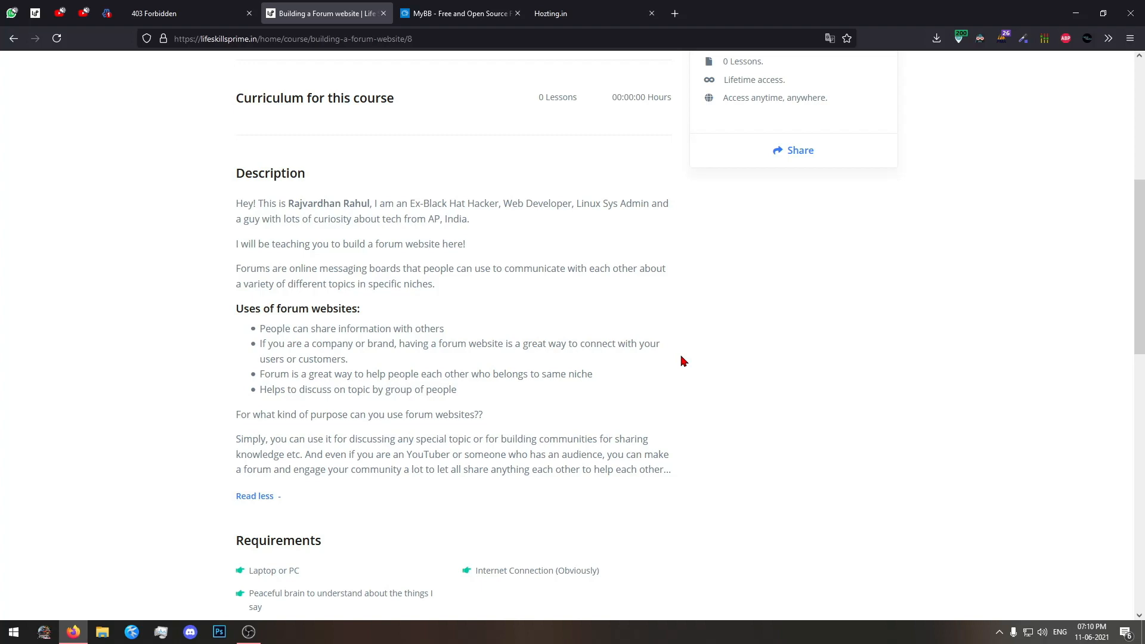
Review the course's requirements and instructor sections, and highlight "Forum website" in its title.
{"action": "scroll", "coordinate": [683, 361], "scroll_direction": "down", "scroll_amount": 5}
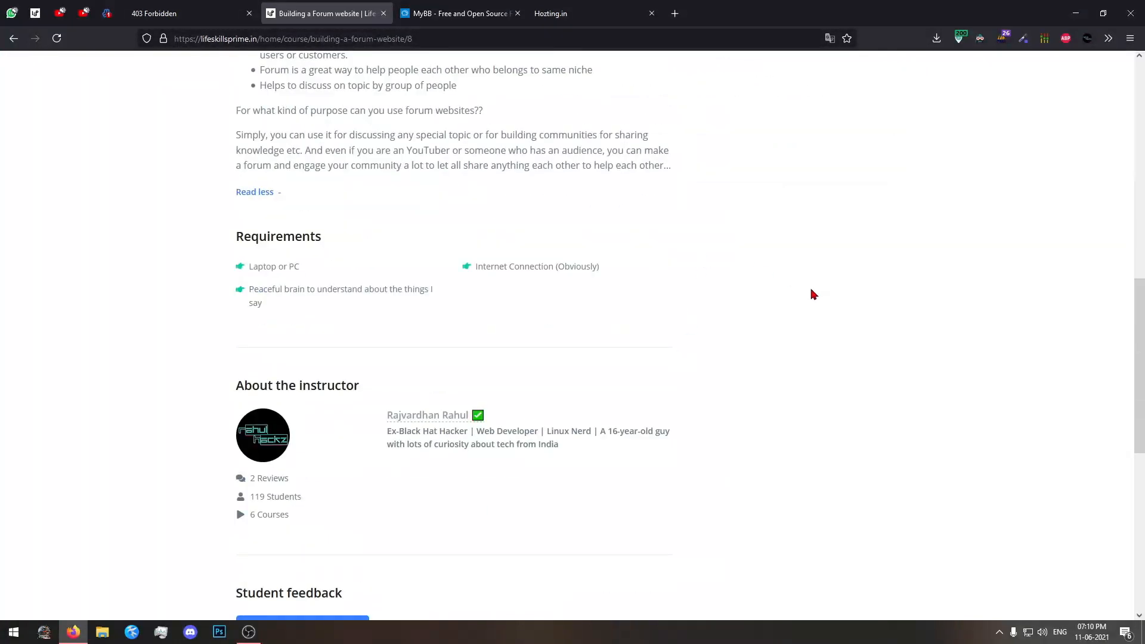
{"action": "scroll", "coordinate": [821, 318], "scroll_direction": "up", "scroll_amount": 3}
{"action": "scroll", "coordinate": [924, 369], "scroll_direction": "up", "scroll_amount": 8}
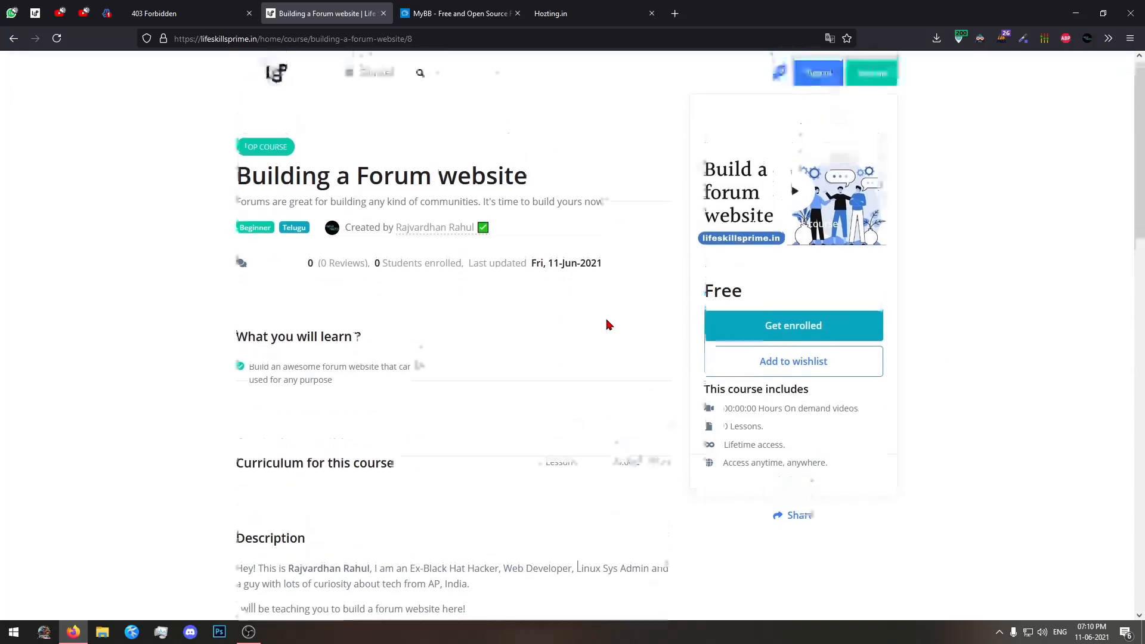
{"action": "left_click_drag", "start_coordinate": [527, 177], "coordinate": [360, 178]}
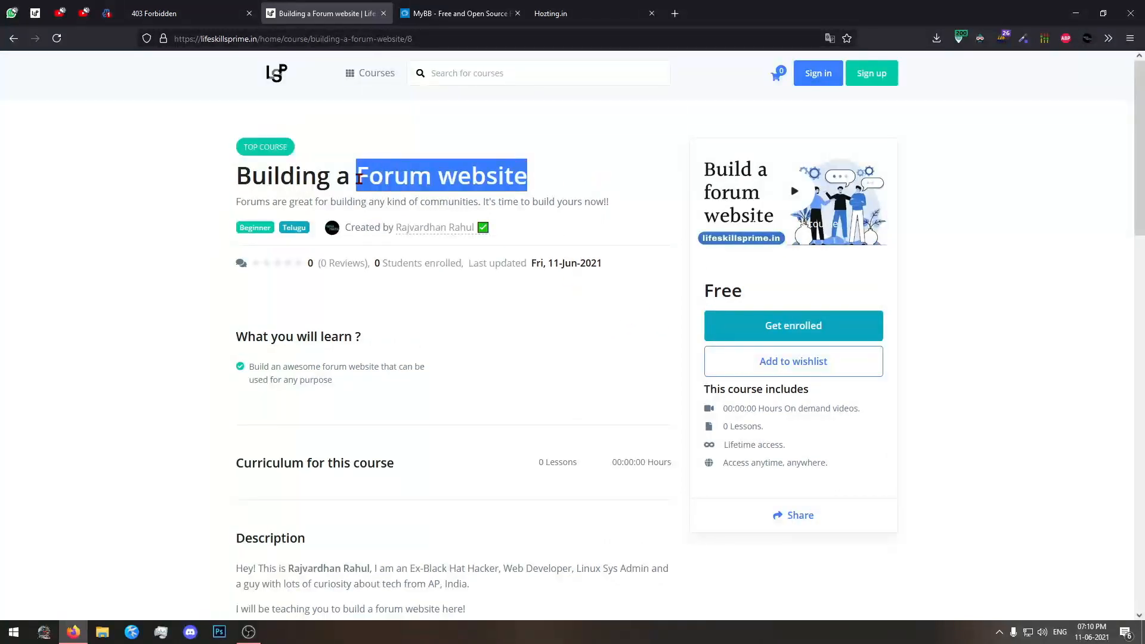
{"action": "left_click", "coordinate": [544, 184]}
Switch to the MyBB website and examine its home page, including the "Why MyBB?" section.
{"action": "key", "text": "ctrl+Tab"}
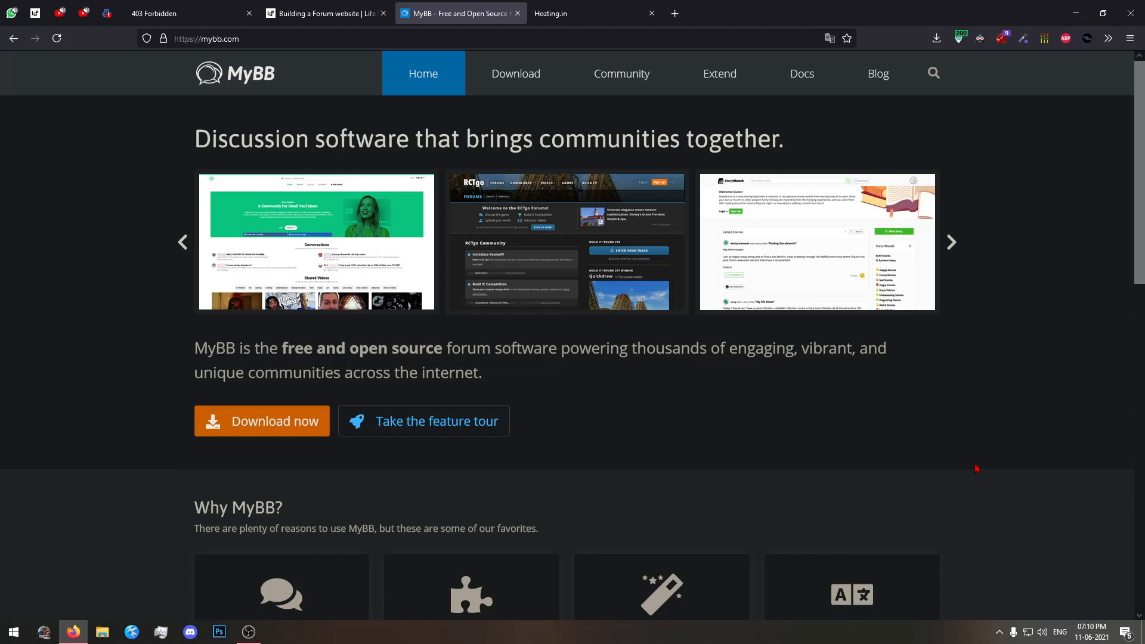
{"action": "scroll", "coordinate": [975, 466], "scroll_direction": "down", "scroll_amount": 10}
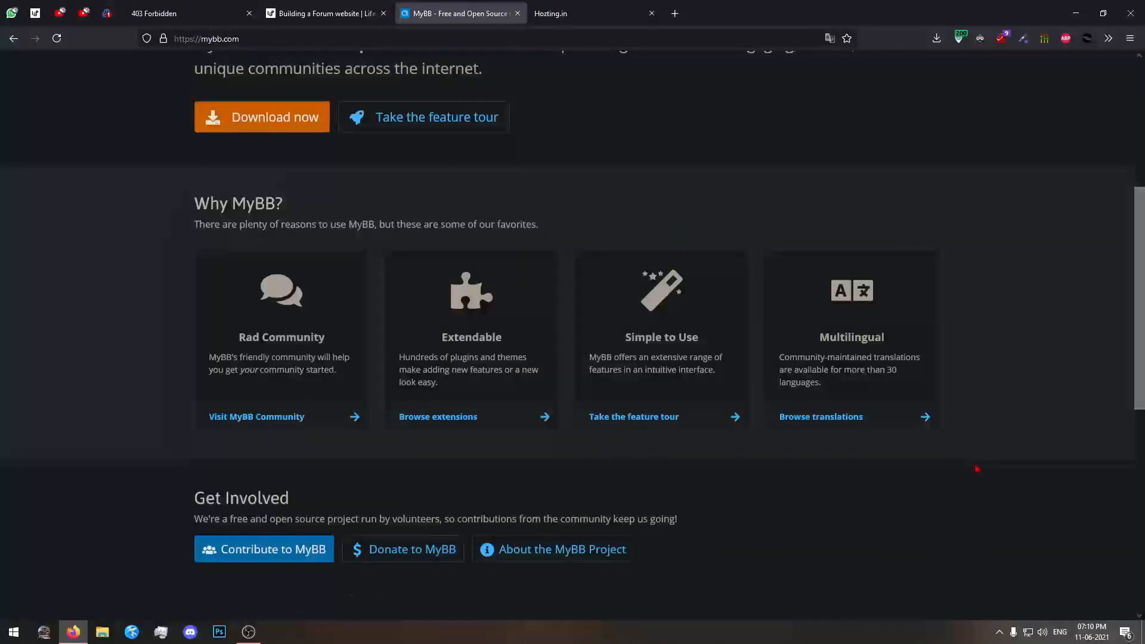
{"action": "scroll", "coordinate": [1001, 477], "scroll_direction": "up", "scroll_amount": 10}
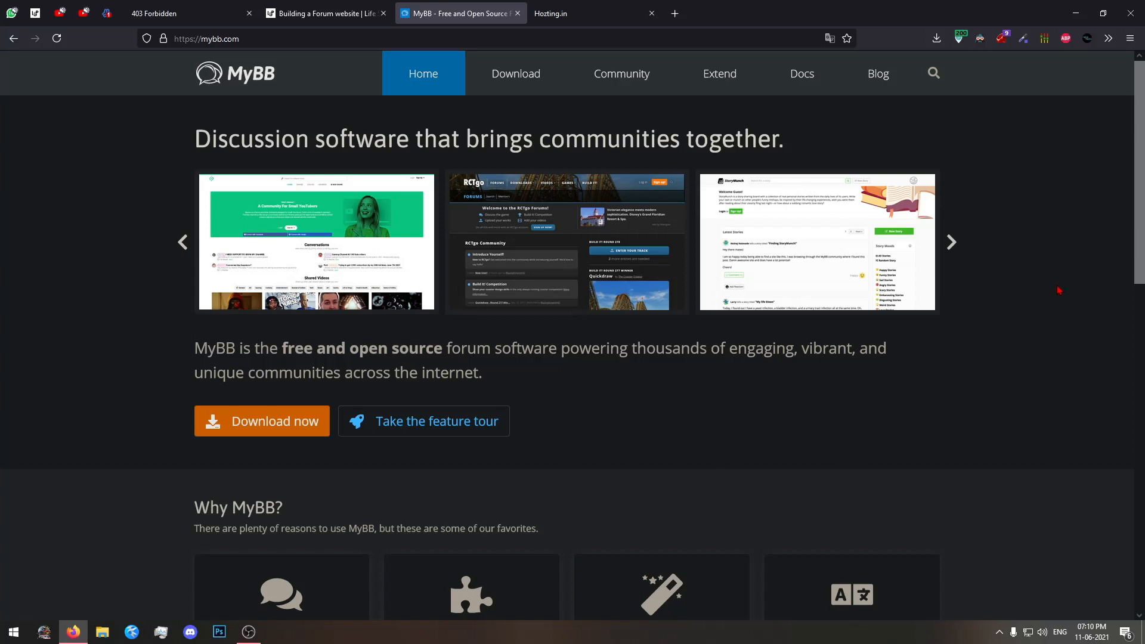
Switch to the Hozting.in website, open its shared hosting plans for purchase and look through them.
{"action": "key", "text": "ctrl+Tab"}
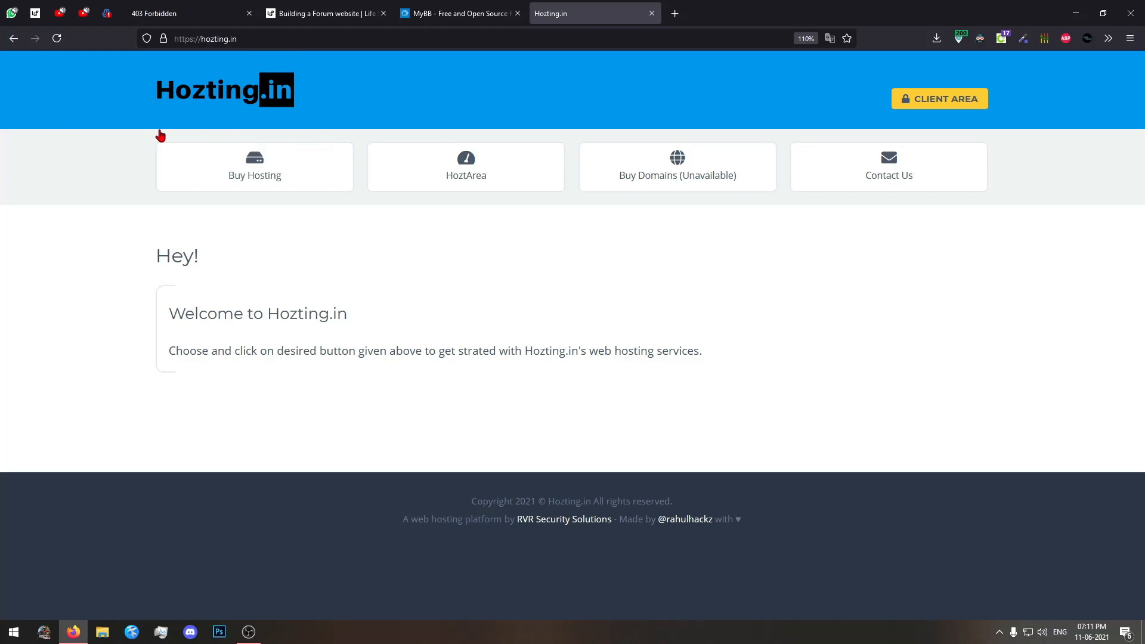
{"action": "left_click", "coordinate": [233, 186]}
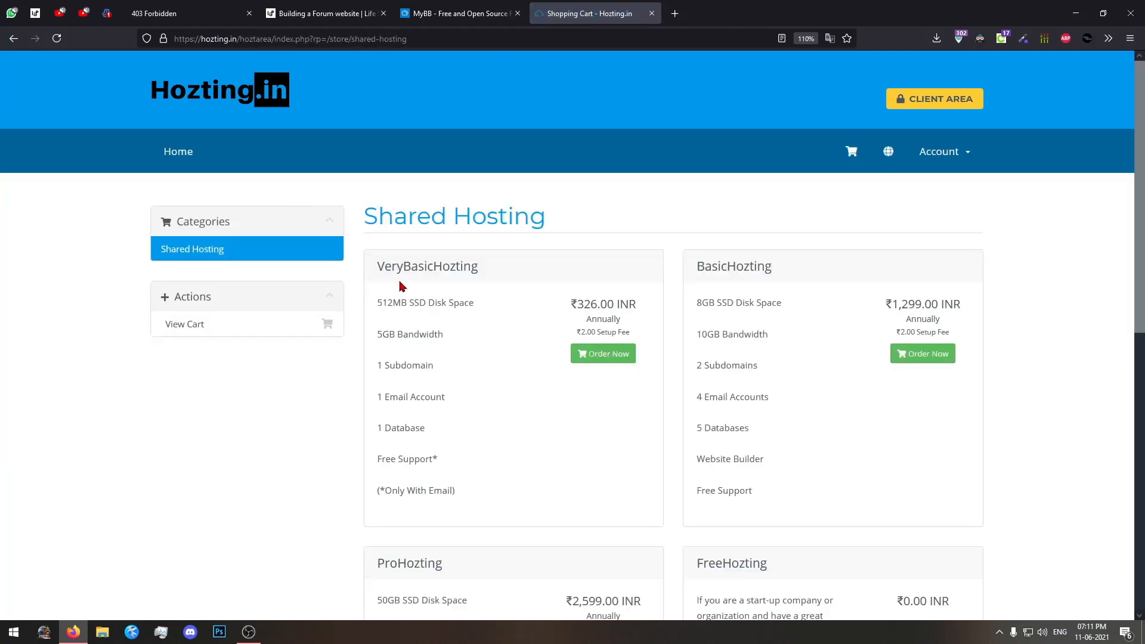
{"action": "scroll", "coordinate": [400, 287], "scroll_direction": "down", "scroll_amount": 1}
{"action": "left_click_drag", "start_coordinate": [377, 188], "coordinate": [828, 458]}
{"action": "left_click", "coordinate": [810, 416]}
{"action": "scroll", "coordinate": [810, 416], "scroll_direction": "down", "scroll_amount": 5}
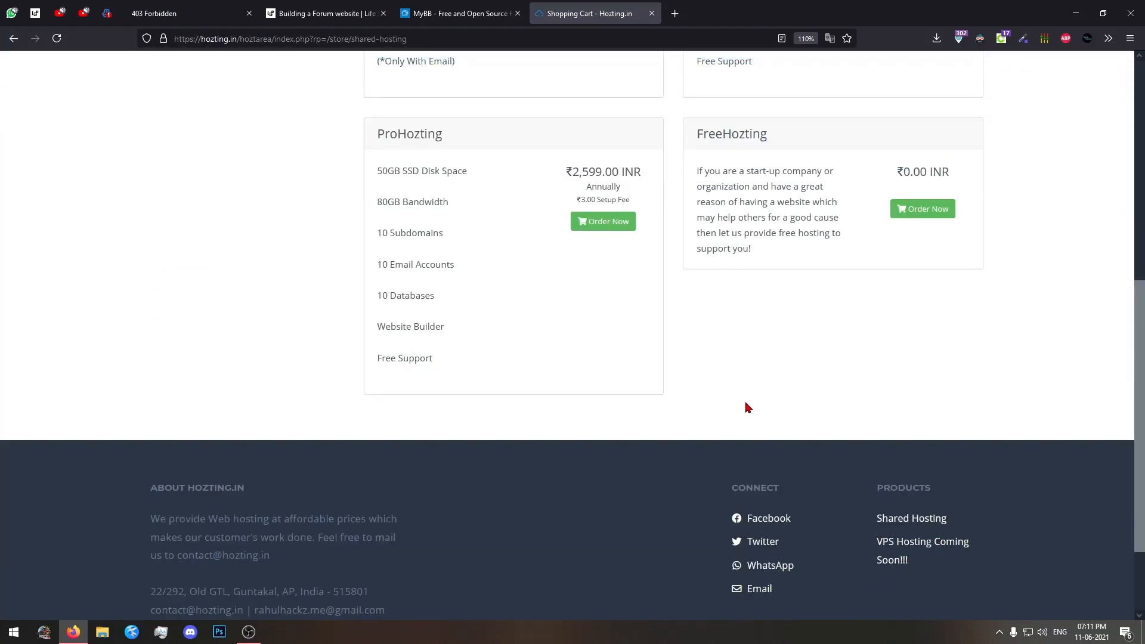
Examine the ProHozting and FreeHozting plans, including their features and prices.
{"action": "scroll", "coordinate": [744, 402], "scroll_direction": "up", "scroll_amount": 6}
{"action": "scroll", "coordinate": [611, 396], "scroll_direction": "down", "scroll_amount": 3}
{"action": "left_click_drag", "start_coordinate": [501, 351], "coordinate": [147, 355]}
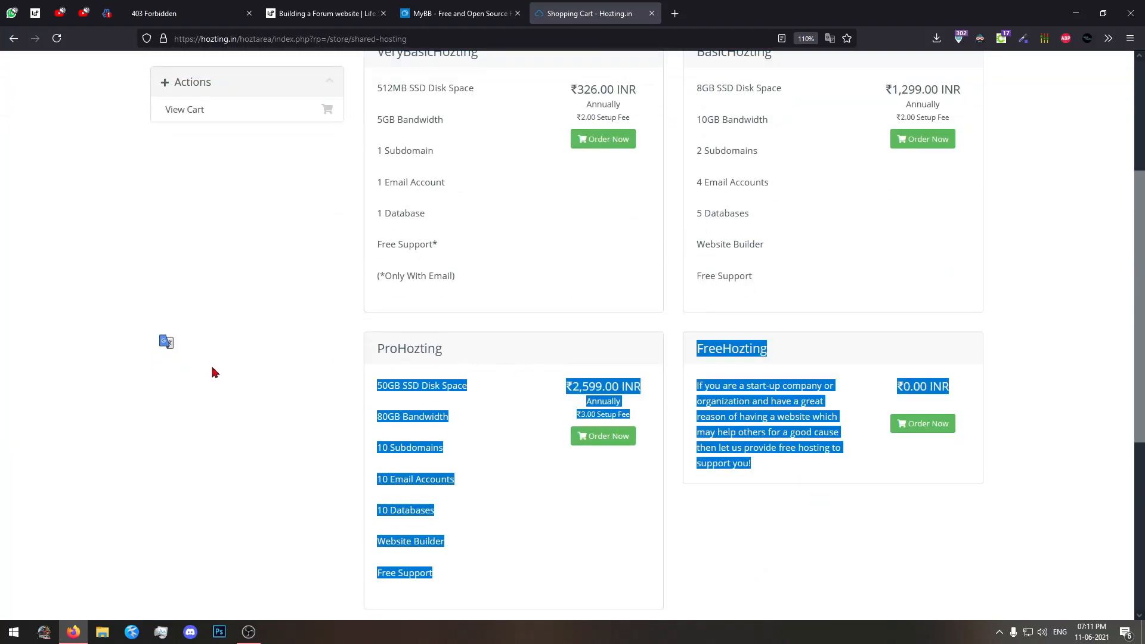
{"action": "left_click", "coordinate": [393, 374]}
{"action": "double_click", "coordinate": [393, 355]}
{"action": "left_click", "coordinate": [567, 401]}
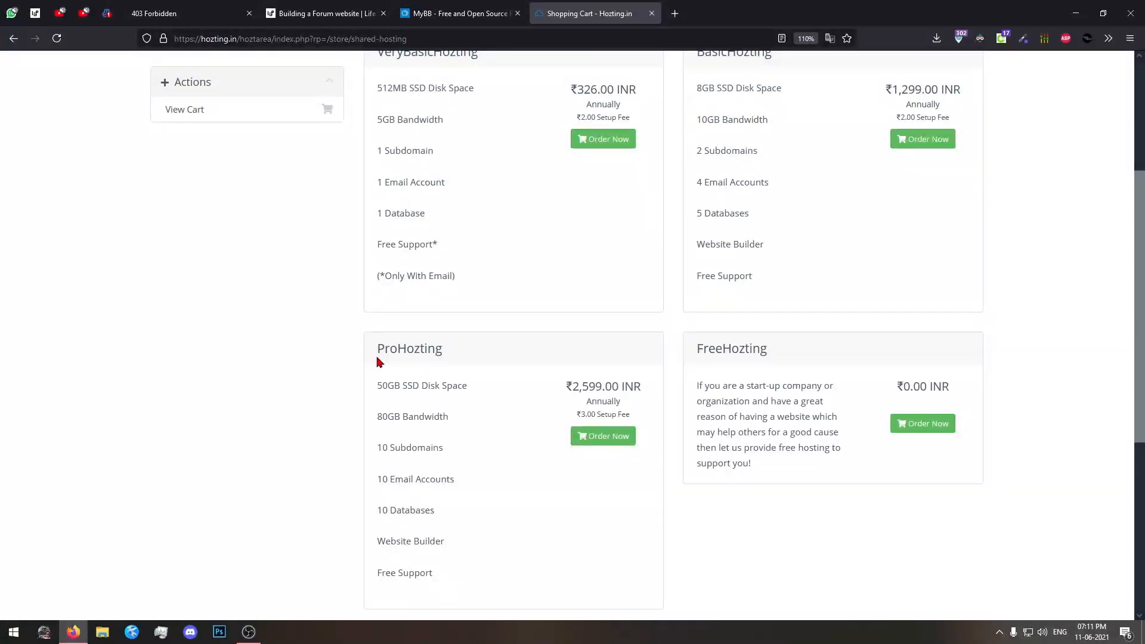
{"action": "left_click_drag", "start_coordinate": [369, 393], "coordinate": [399, 391]}
{"action": "left_click", "coordinate": [399, 391]}
Examine the VeryBasicHozting plan and compare it with the other shared hosting plans.
{"action": "scroll", "coordinate": [338, 394], "scroll_direction": "up", "scroll_amount": 3}
{"action": "left_click_drag", "start_coordinate": [378, 266], "coordinate": [494, 269]}
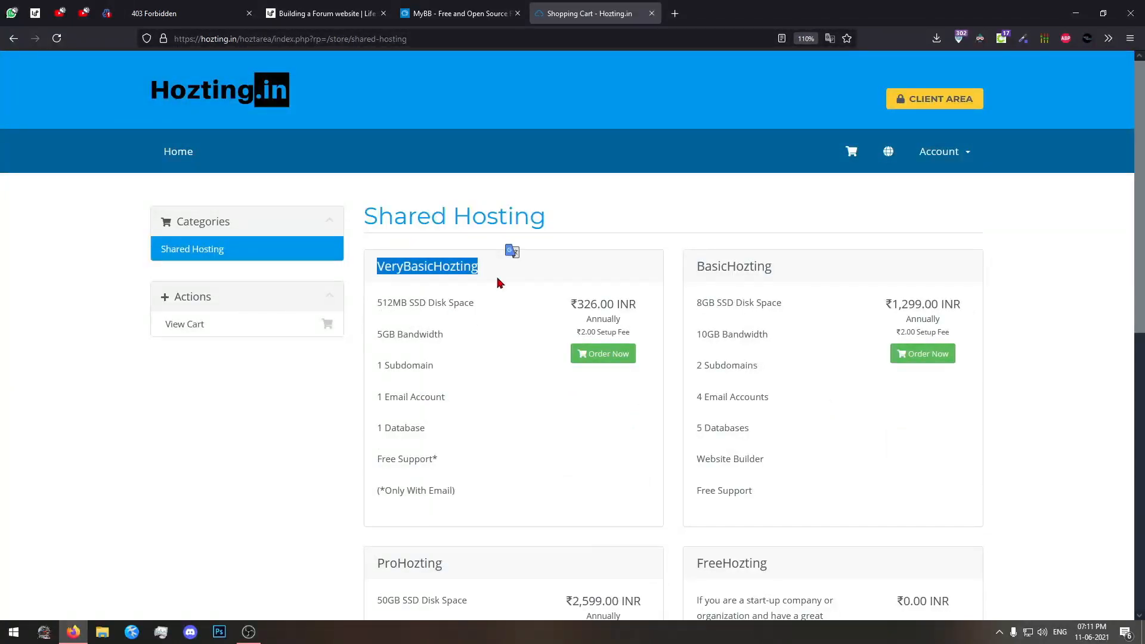
{"action": "left_click_drag", "start_coordinate": [820, 273], "coordinate": [391, 268]}
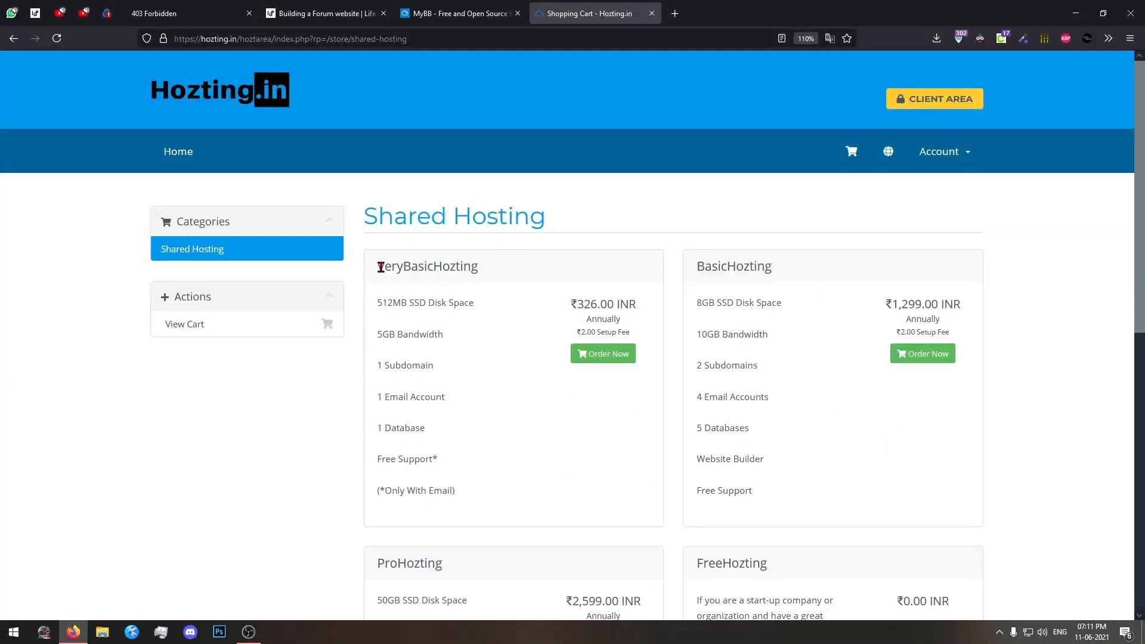
{"action": "double_click", "coordinate": [378, 266]}
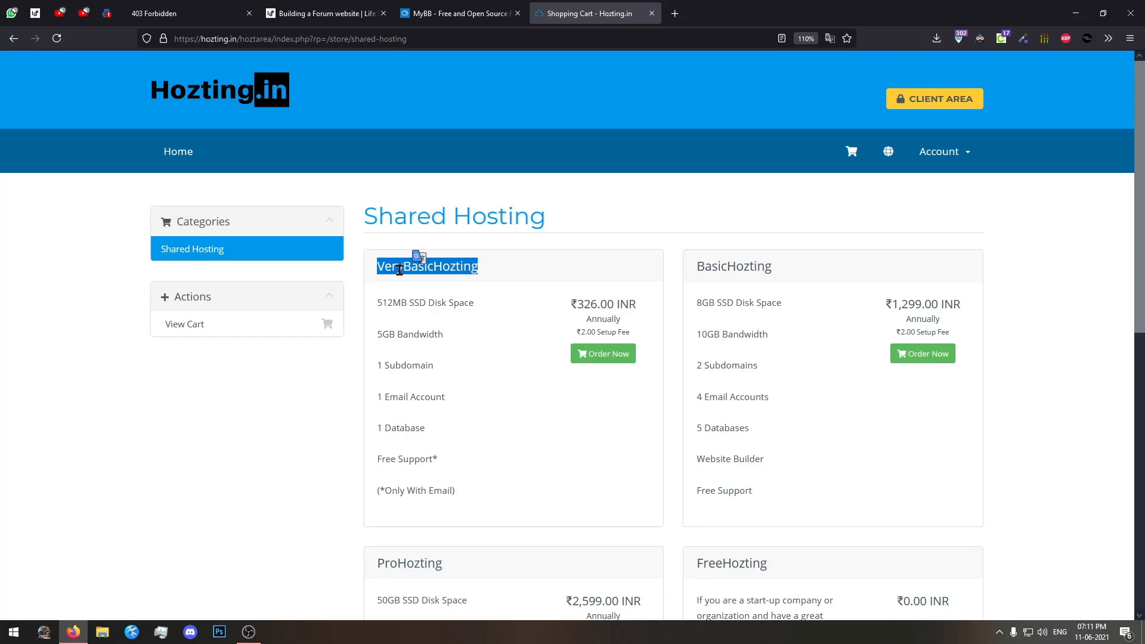
{"action": "left_click", "coordinate": [399, 269]}
{"action": "scroll", "coordinate": [398, 268], "scroll_direction": "down", "scroll_amount": 5}
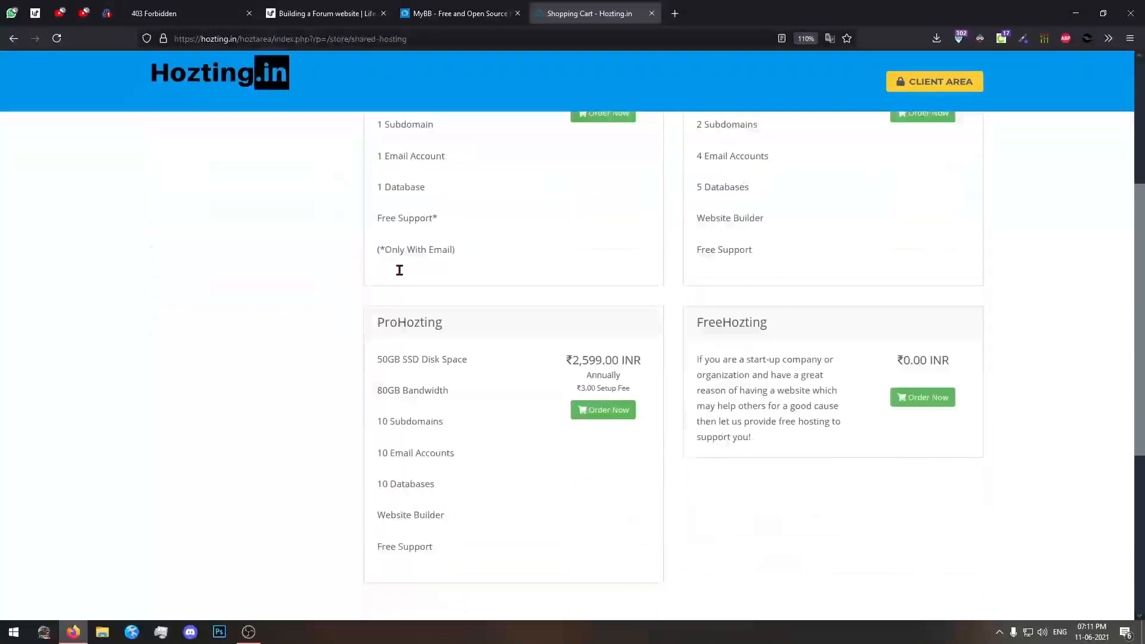
{"action": "scroll", "coordinate": [600, 329], "scroll_direction": "up", "scroll_amount": 4}
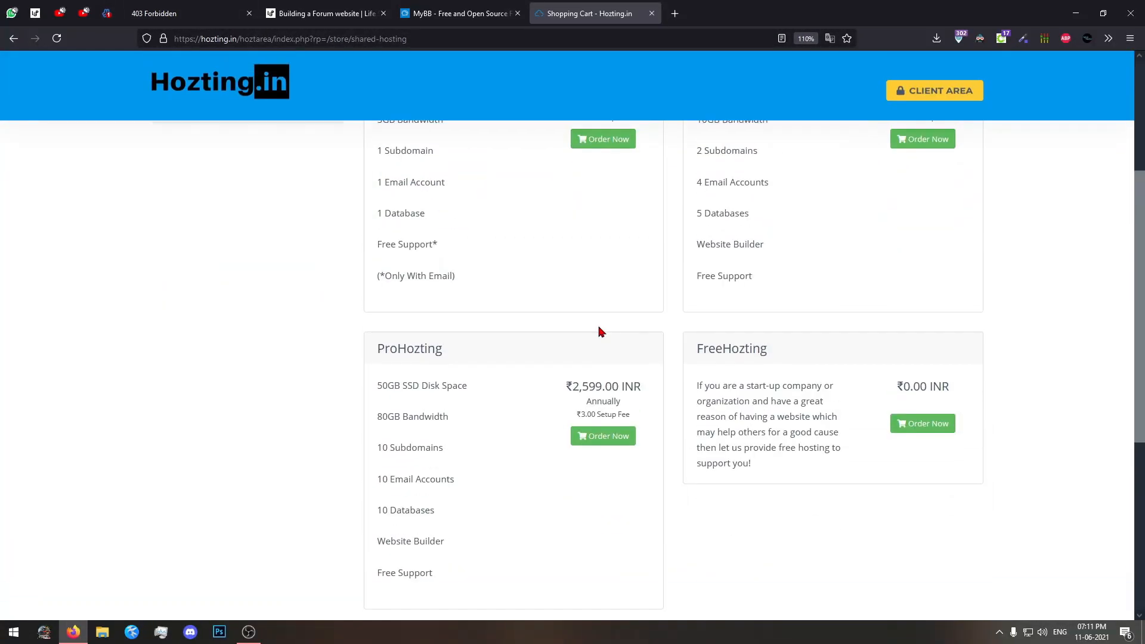
{"action": "scroll", "coordinate": [601, 331], "scroll_direction": "down", "scroll_amount": 3}
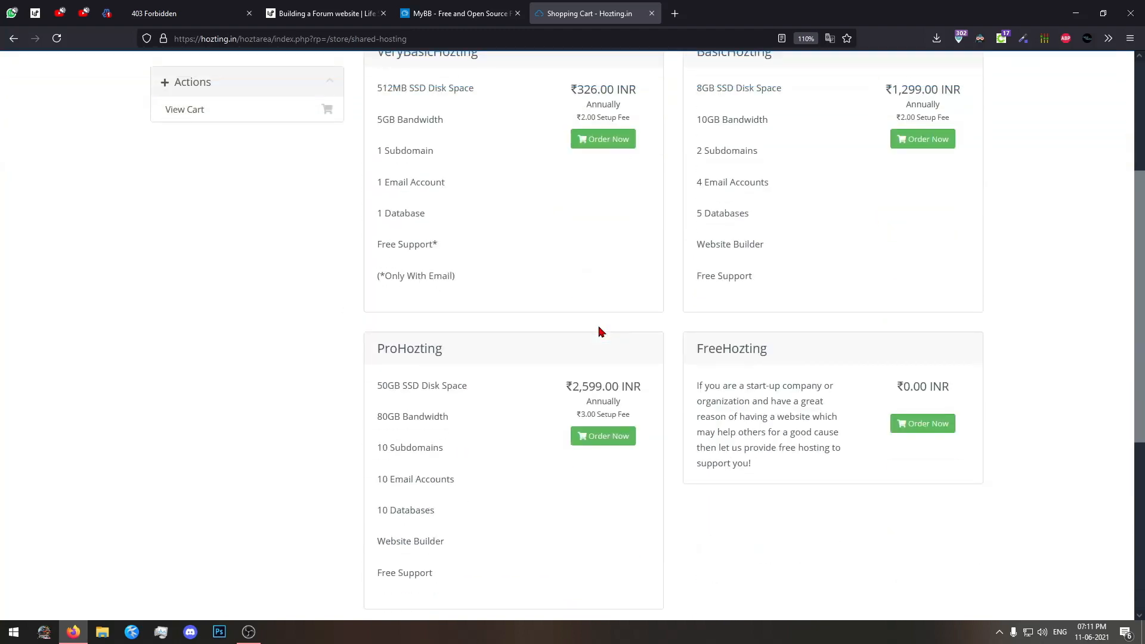
Order the ProHozting shared hosting plan and bring up the saved entries for its existing domain name.
{"action": "double_click", "coordinate": [428, 350]}
{"action": "left_click", "coordinate": [603, 437]}
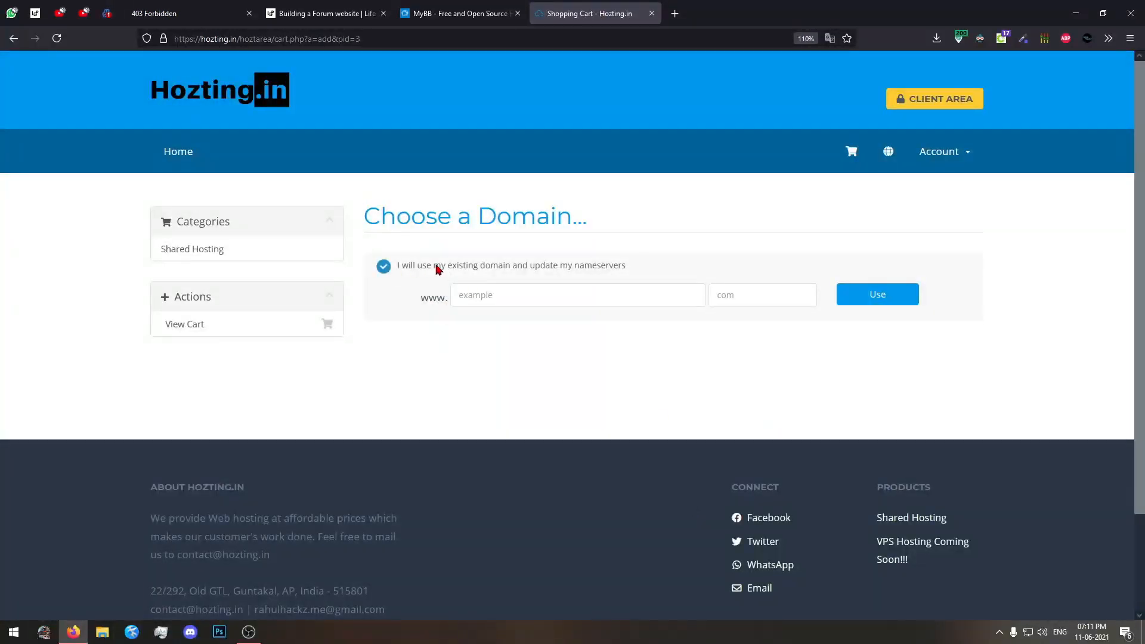
{"action": "left_click", "coordinate": [489, 292]}
{"action": "left_click", "coordinate": [526, 288]}
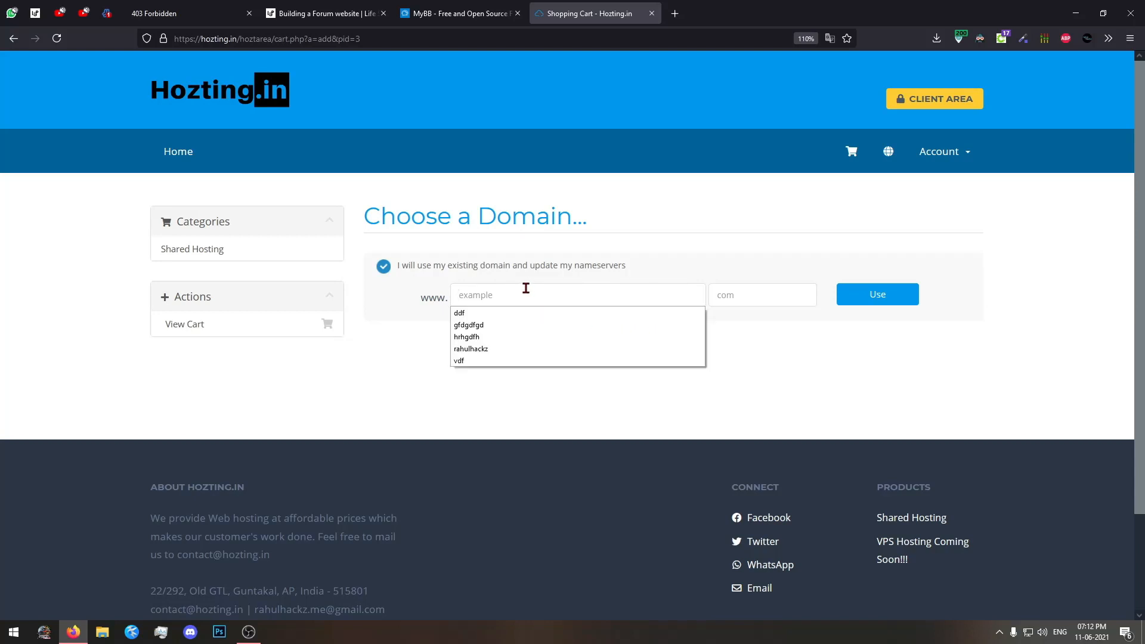
{"action": "left_click", "coordinate": [459, 326]}
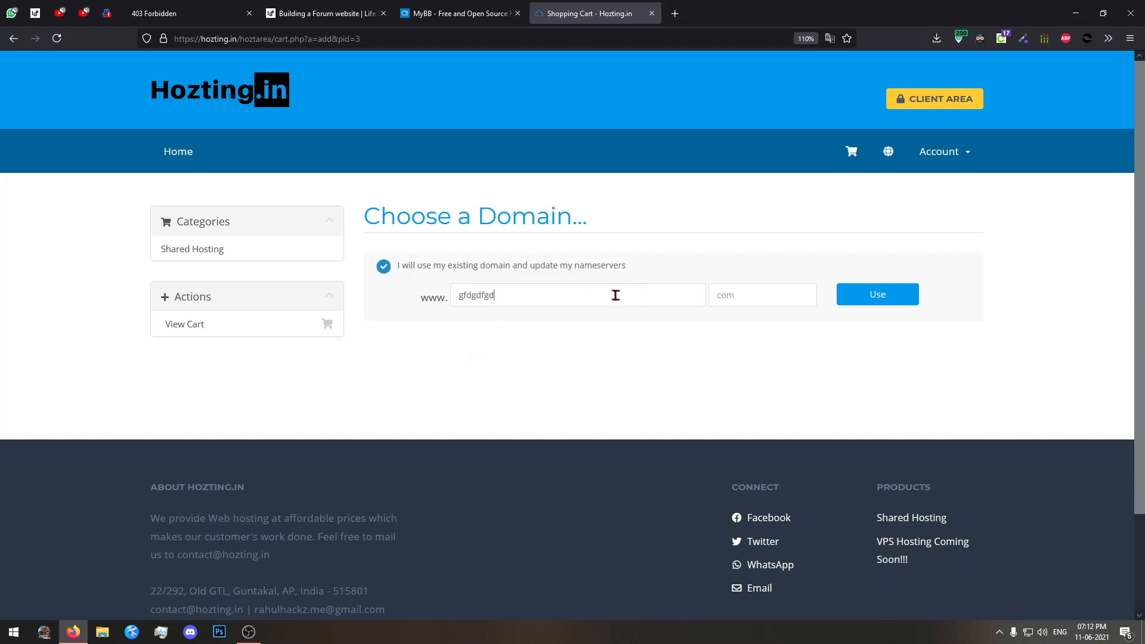
{"action": "double_click", "coordinate": [522, 296]}
{"action": "left_click", "coordinate": [523, 296]}
{"action": "left_click", "coordinate": [523, 296]}
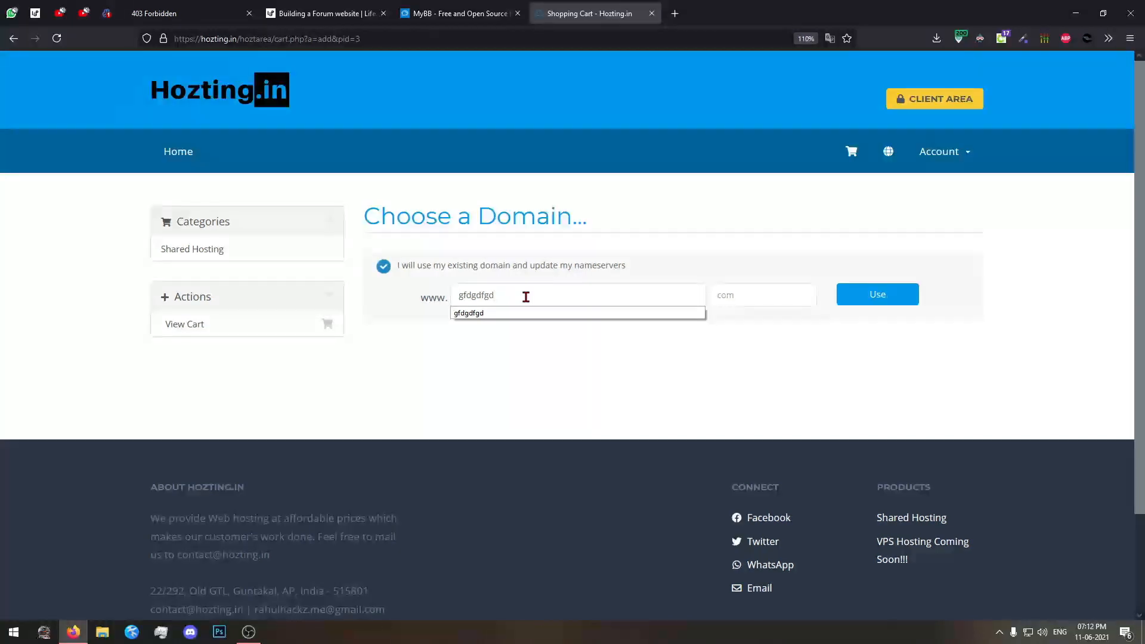
{"action": "double_click", "coordinate": [636, 297]}
Set the existing domain for the hosting order to rahulhackz.in and submit it.
{"action": "type", "text": "ra"}
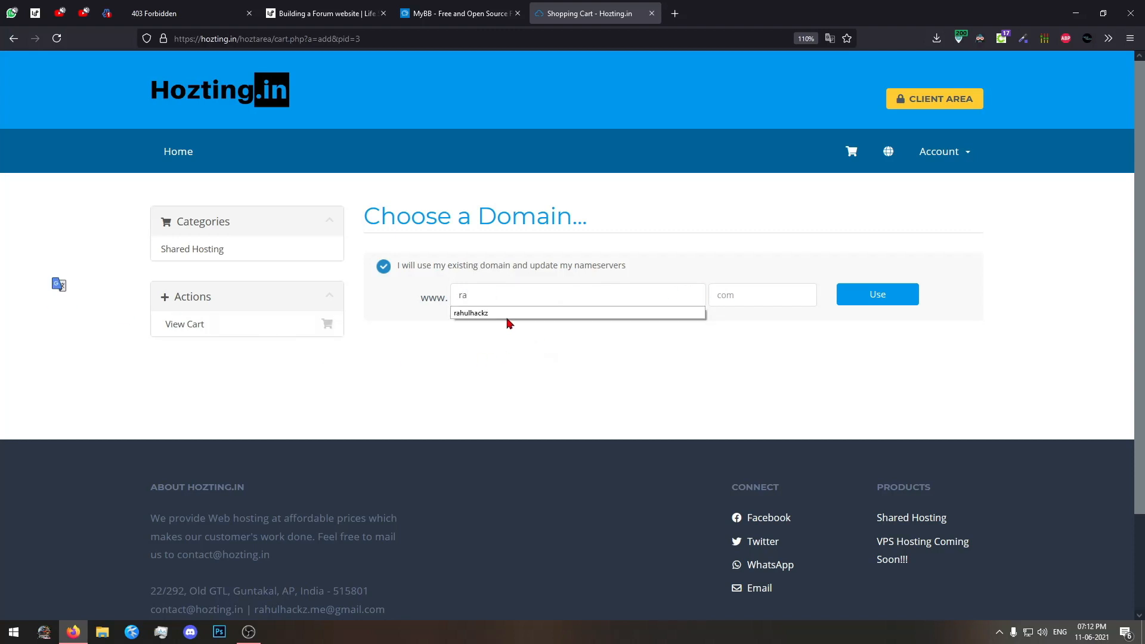
{"action": "left_click", "coordinate": [508, 315]}
{"action": "key", "text": "Tab"}
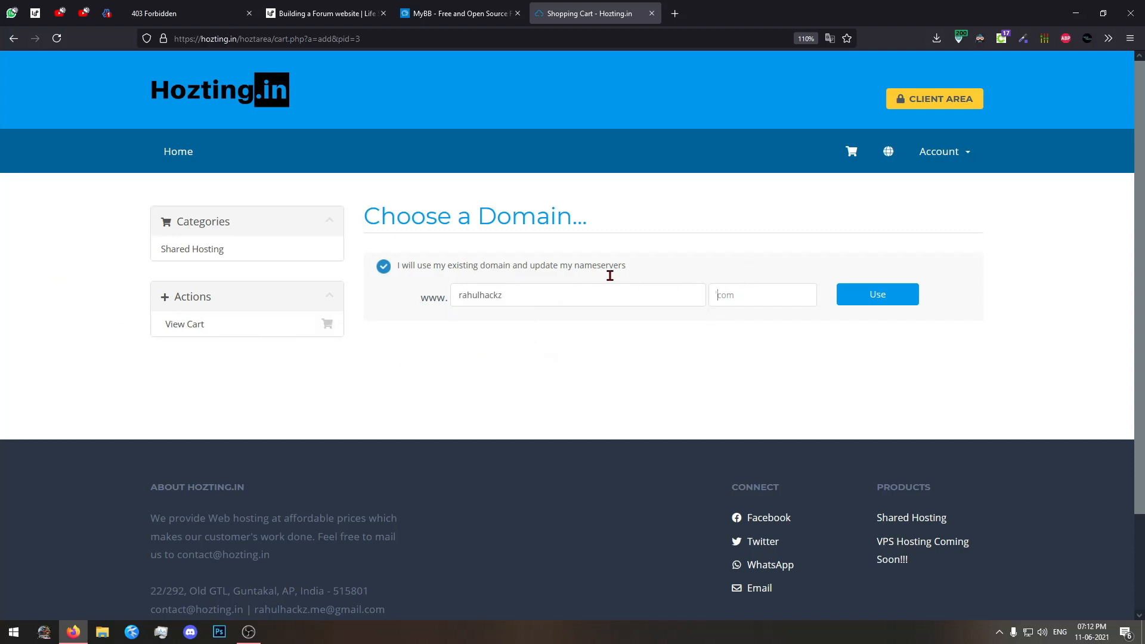
{"action": "type", "text": "im"}
{"action": "double_click", "coordinate": [719, 295]}
{"action": "key", "text": "BackSpace"}
{"action": "key", "text": "Escape"}
{"action": "left_click", "coordinate": [849, 296]}
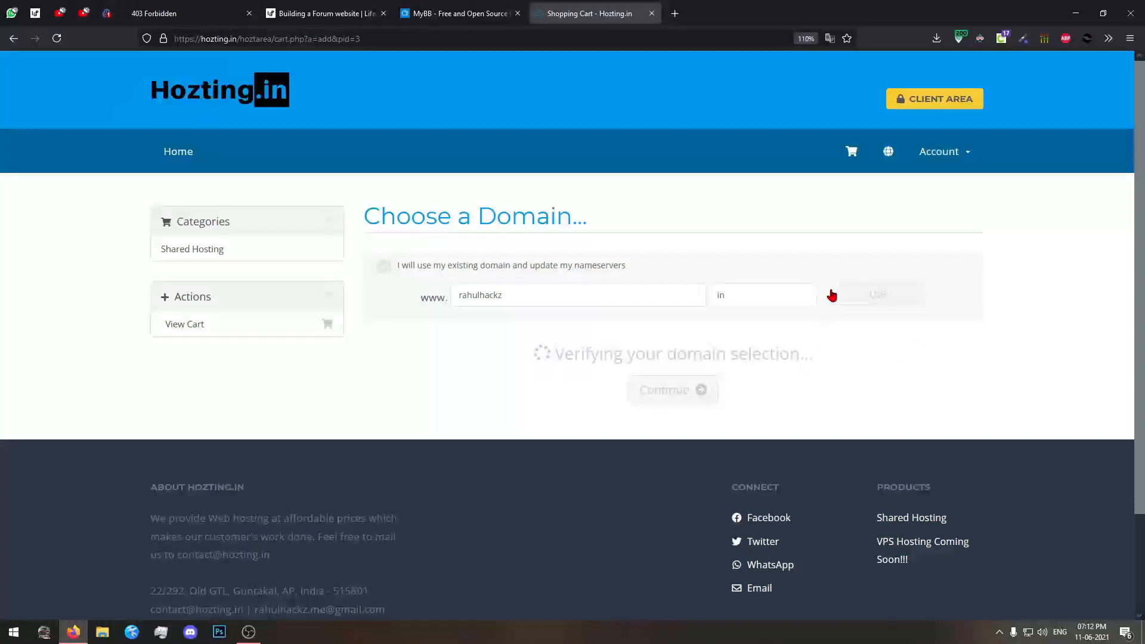
{"action": "double_click", "coordinate": [486, 295]}
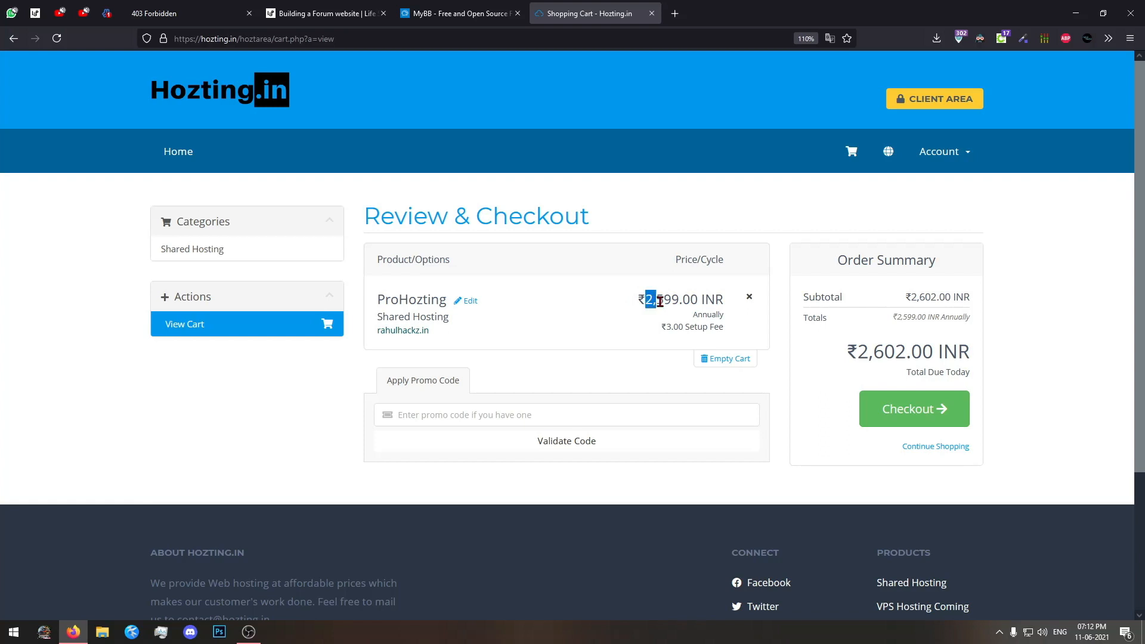
Review the ProHozting annual price in the cart and proceed to checkout.
{"action": "left_click_drag", "start_coordinate": [645, 302], "coordinate": [728, 315]}
{"action": "left_click", "coordinate": [679, 302]}
{"action": "left_click", "coordinate": [799, 339]}
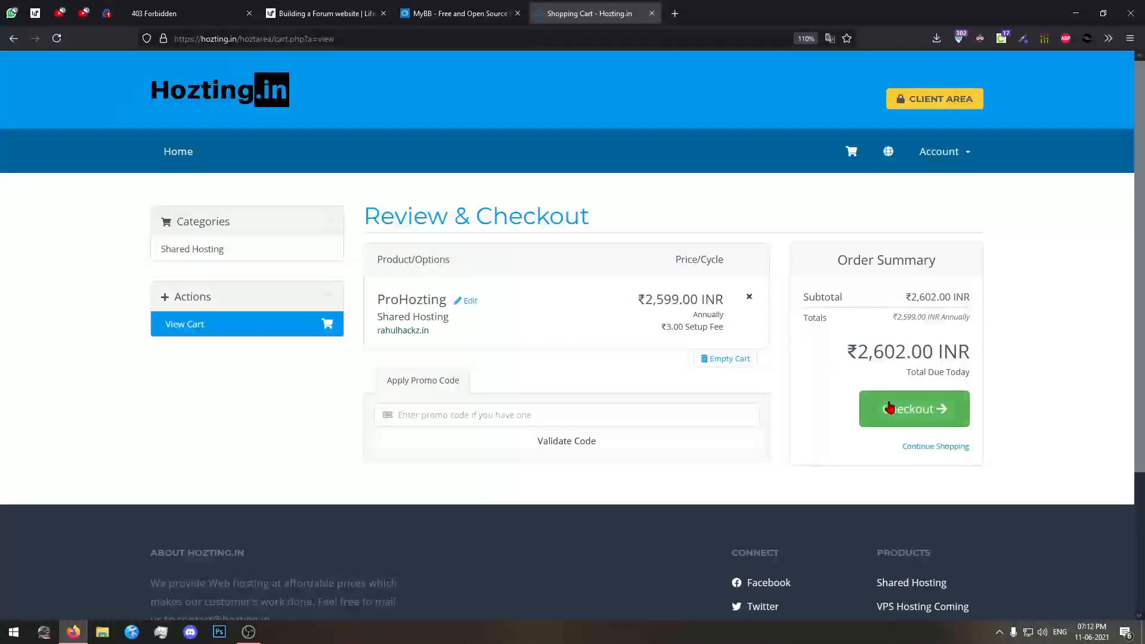
{"action": "left_click", "coordinate": [937, 409]}
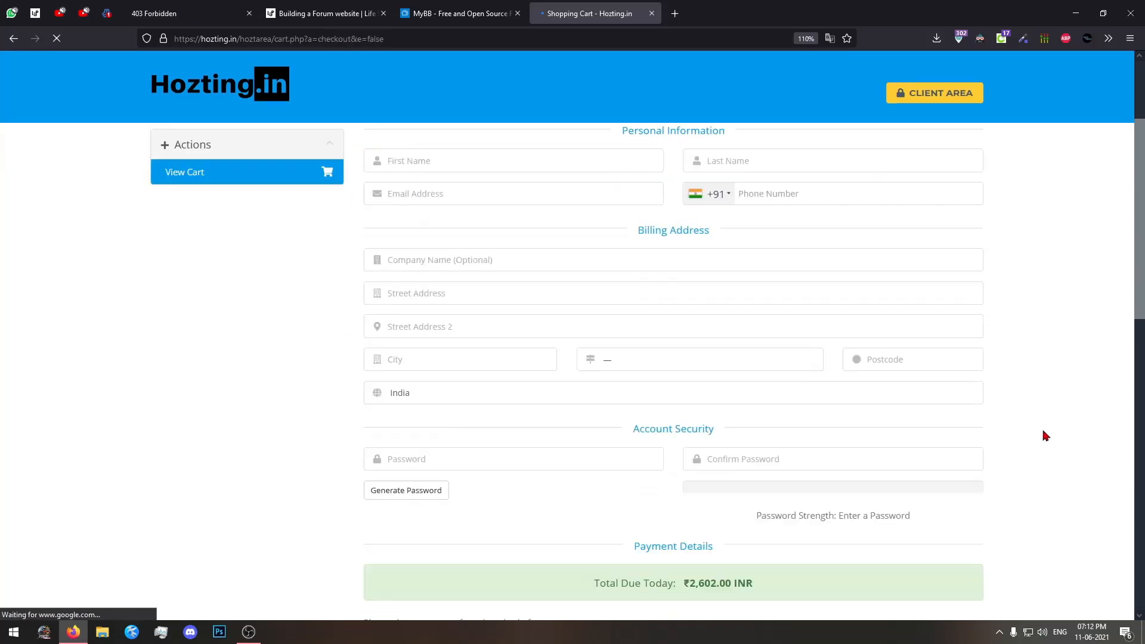
Pass the "I'm not a robot" check near the end of the checkout form.
{"action": "scroll", "coordinate": [562, 342], "scroll_direction": "down", "scroll_amount": 5}
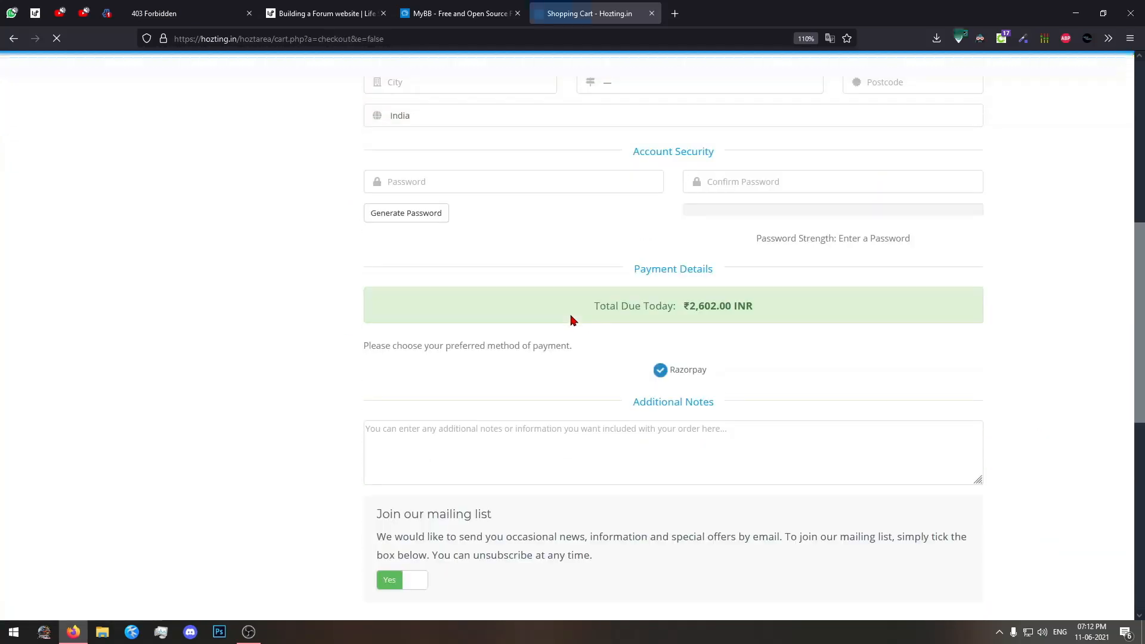
{"action": "scroll", "coordinate": [770, 465], "scroll_direction": "down", "scroll_amount": 5}
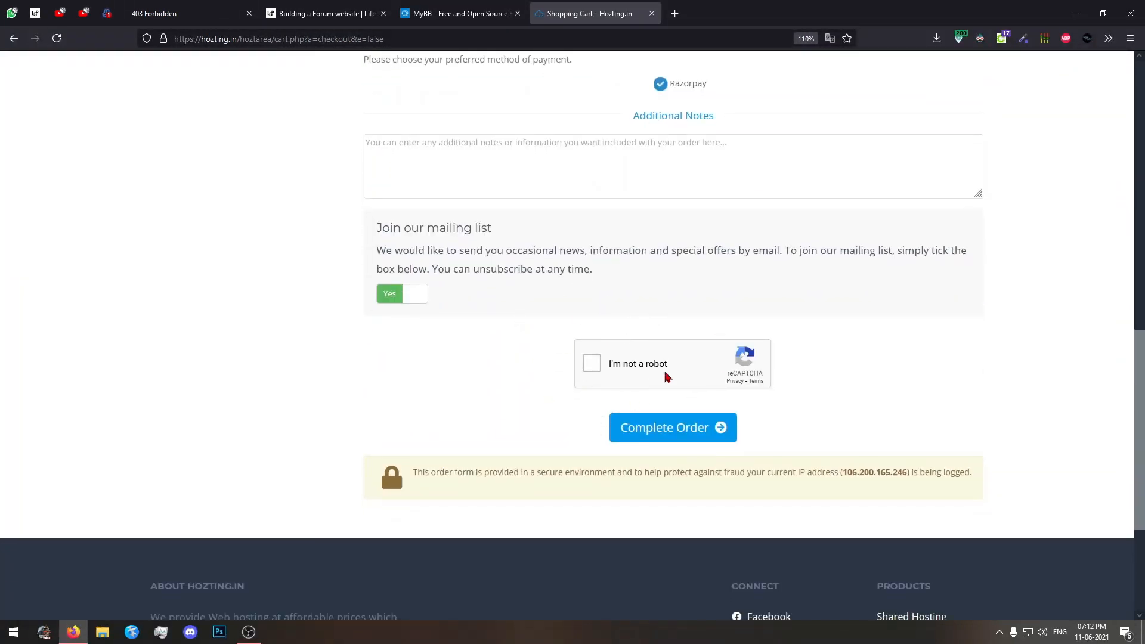
{"action": "left_click", "coordinate": [590, 364]}
{"action": "scroll", "coordinate": [875, 375], "scroll_direction": "up", "scroll_amount": 12}
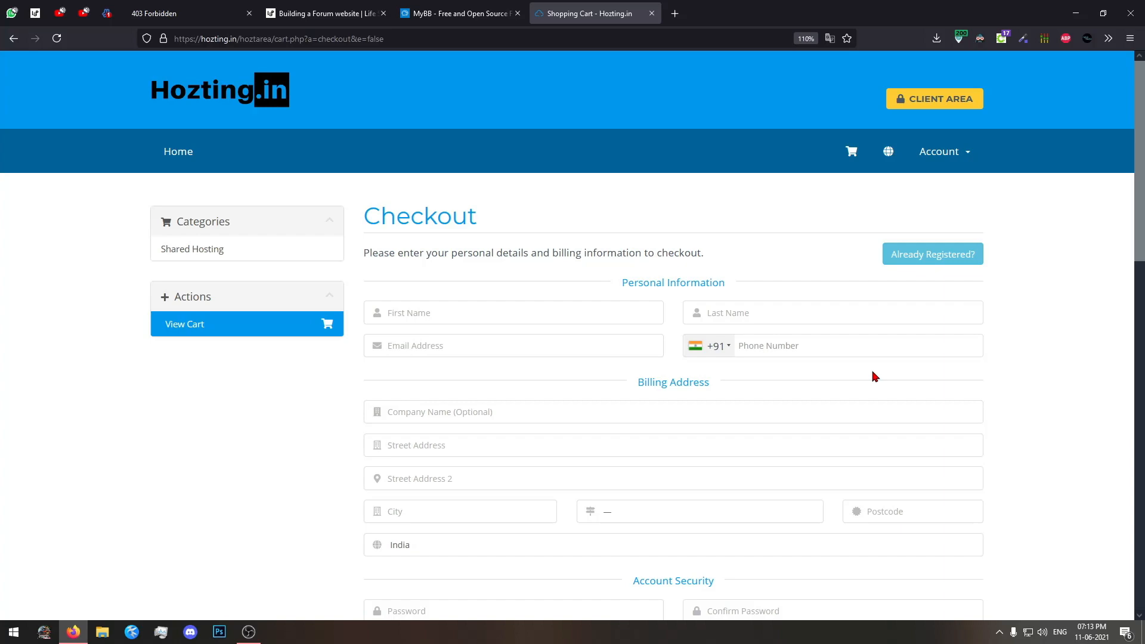
Examine the checkout form's personal information, billing address, account security and order completion sections.
{"action": "scroll", "coordinate": [874, 376], "scroll_direction": "down", "scroll_amount": 12}
{"action": "scroll", "coordinate": [576, 360], "scroll_direction": "up", "scroll_amount": 10}
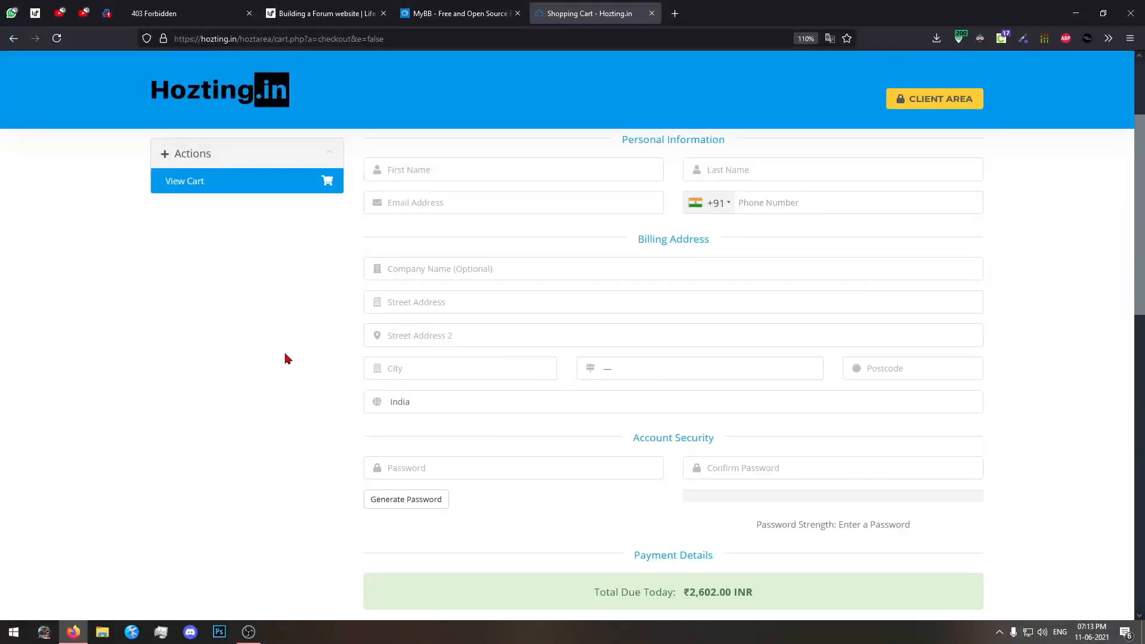
{"action": "scroll", "coordinate": [652, 357], "scroll_direction": "up", "scroll_amount": 3}
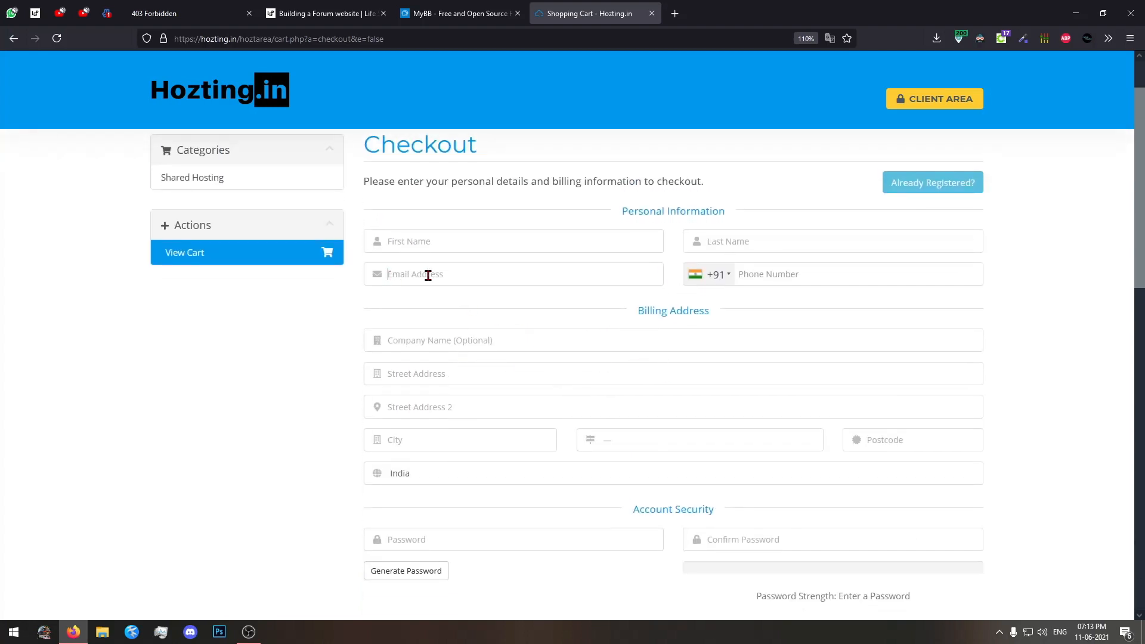
{"action": "left_click", "coordinate": [427, 276]}
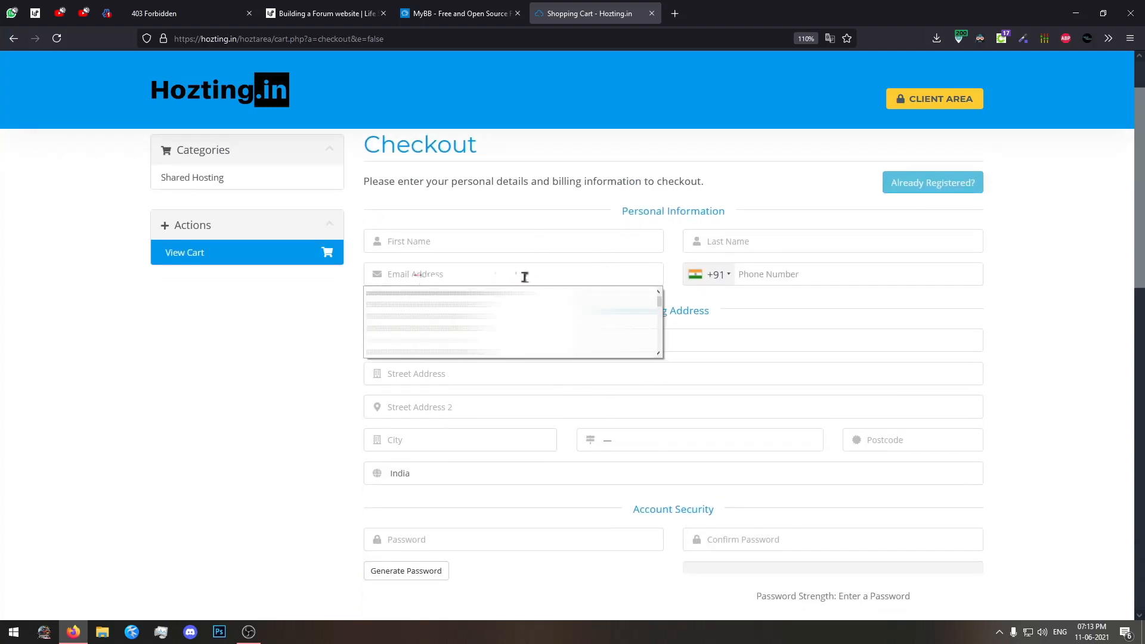
{"action": "left_click", "coordinate": [1006, 269]}
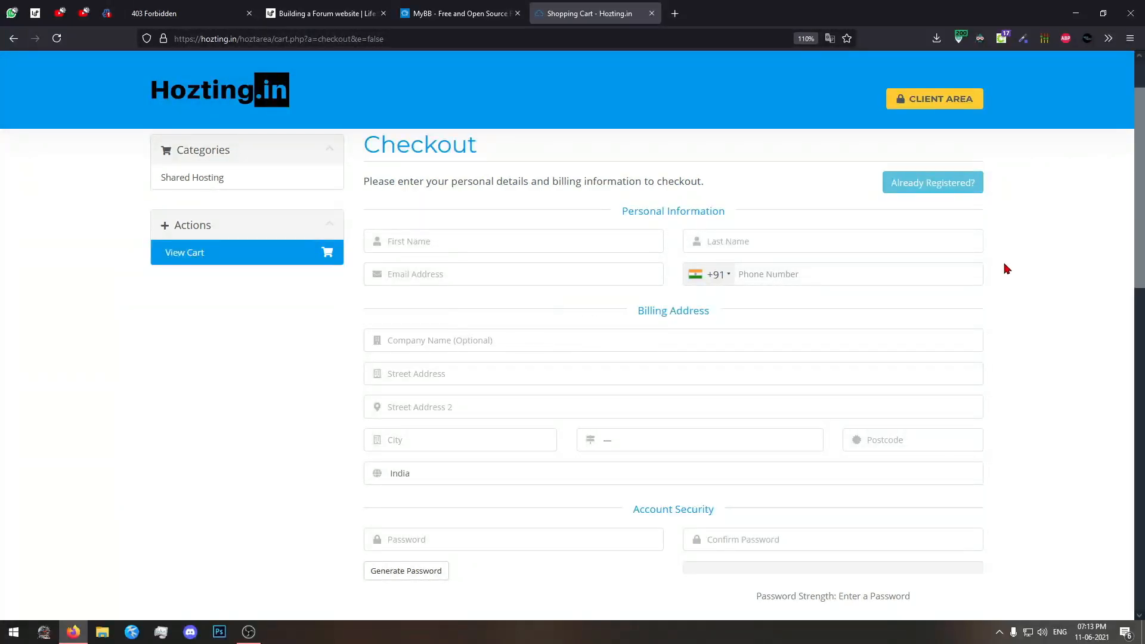
{"action": "scroll", "coordinate": [1006, 269], "scroll_direction": "down", "scroll_amount": 15}
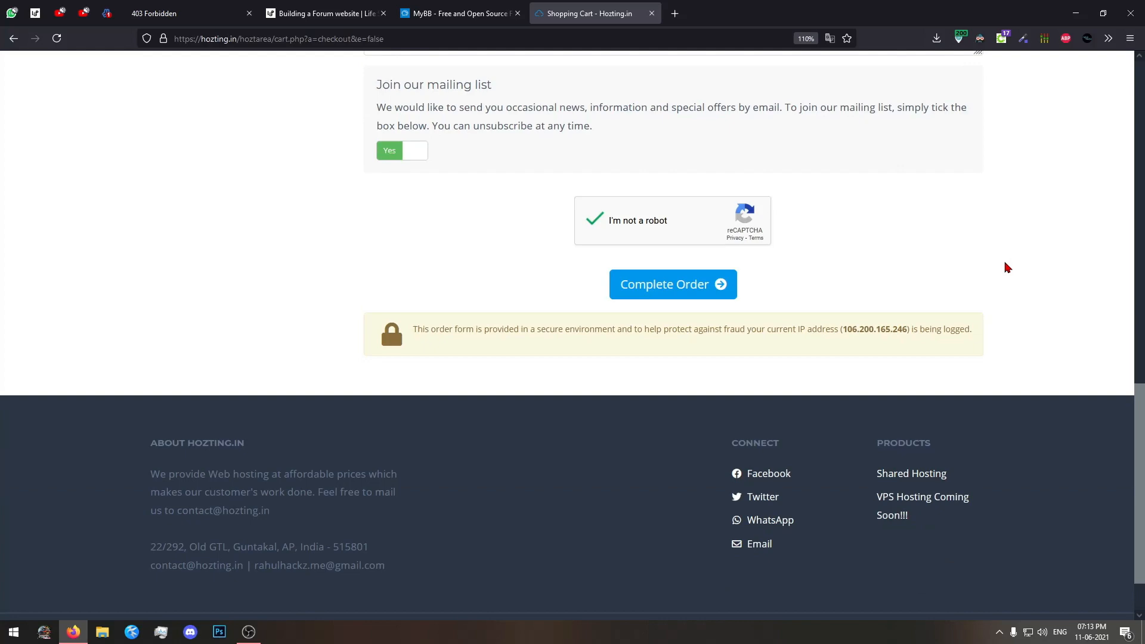
{"action": "left_click", "coordinate": [659, 286]}
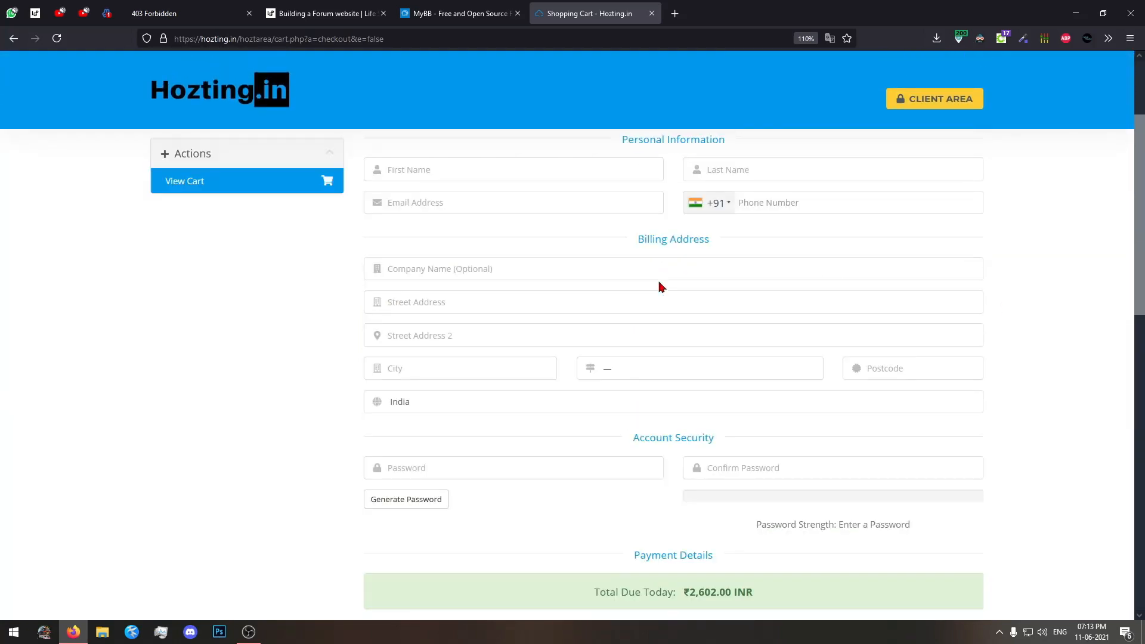
{"action": "scroll", "coordinate": [650, 82], "scroll_direction": "up", "scroll_amount": 3}
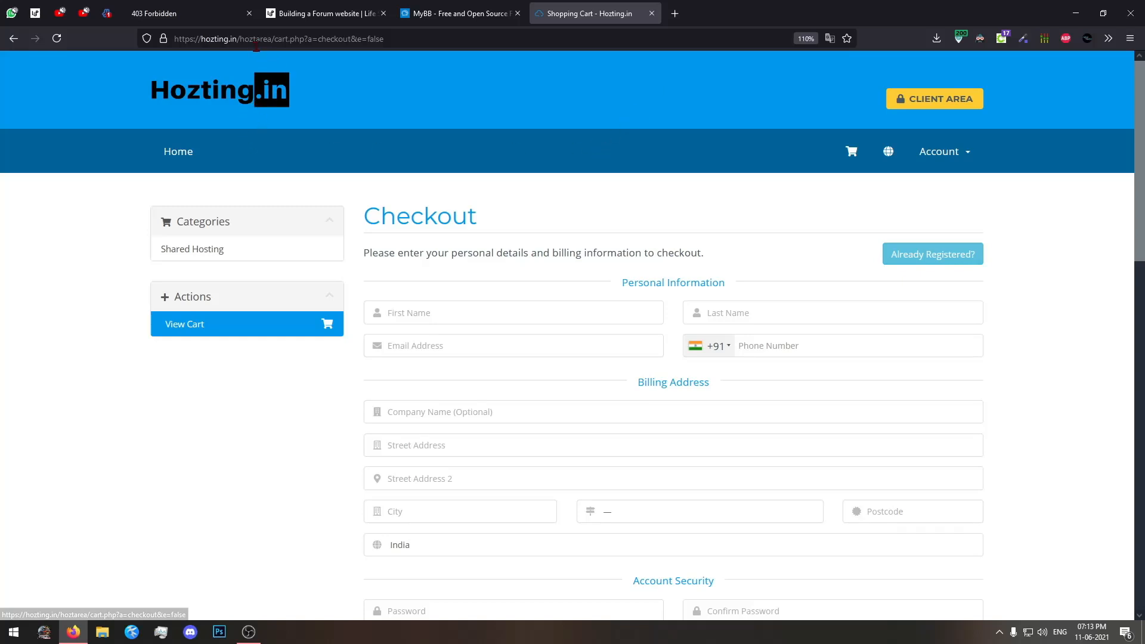
Leave the checkout for the Hozting.in shared hosting store page and look over the plans again.
{"action": "key", "text": "BackSpace"}
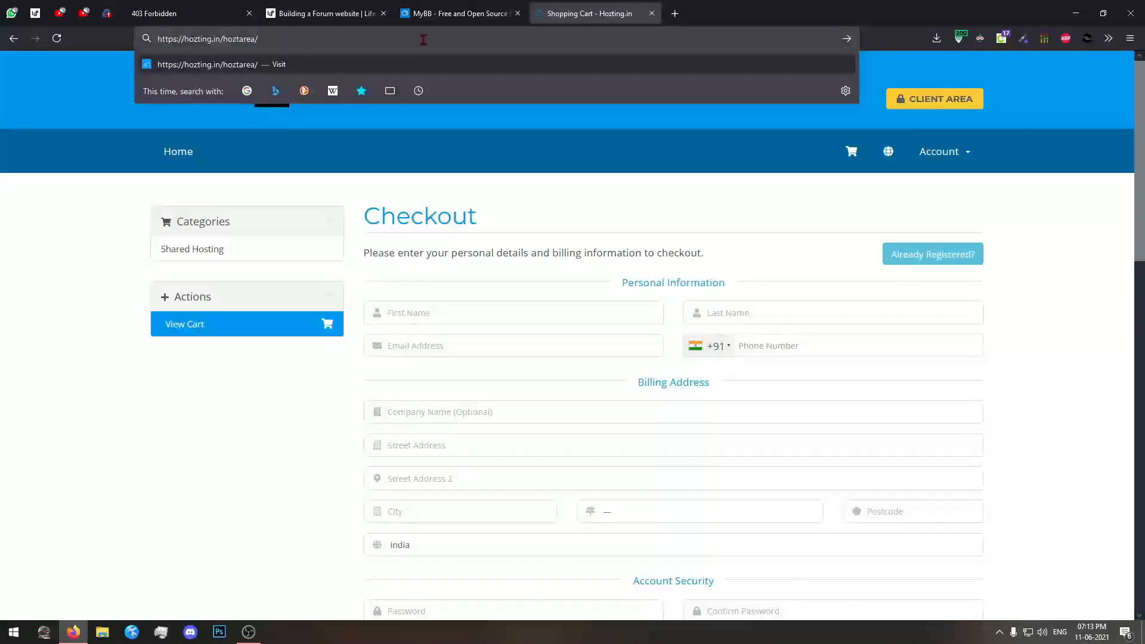
{"action": "left_click_drag", "start_coordinate": [269, 55], "coordinate": [219, 54]}
{"action": "key", "text": "BackSpace"}
{"action": "key", "text": "Return"}
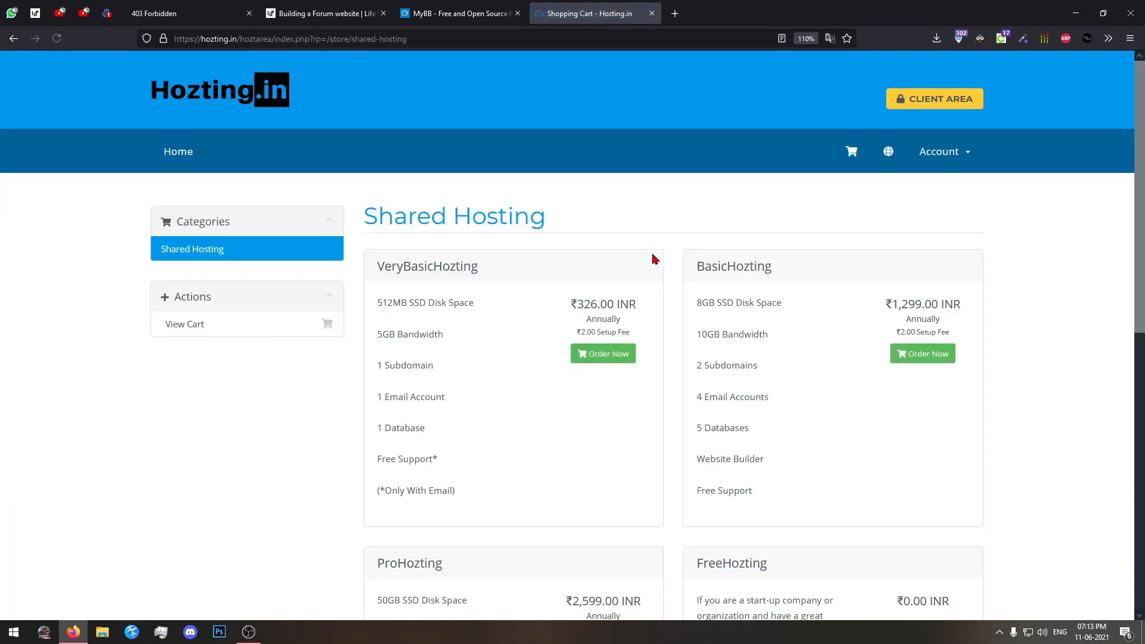
{"action": "scroll", "coordinate": [549, 370], "scroll_direction": "down", "scroll_amount": 2}
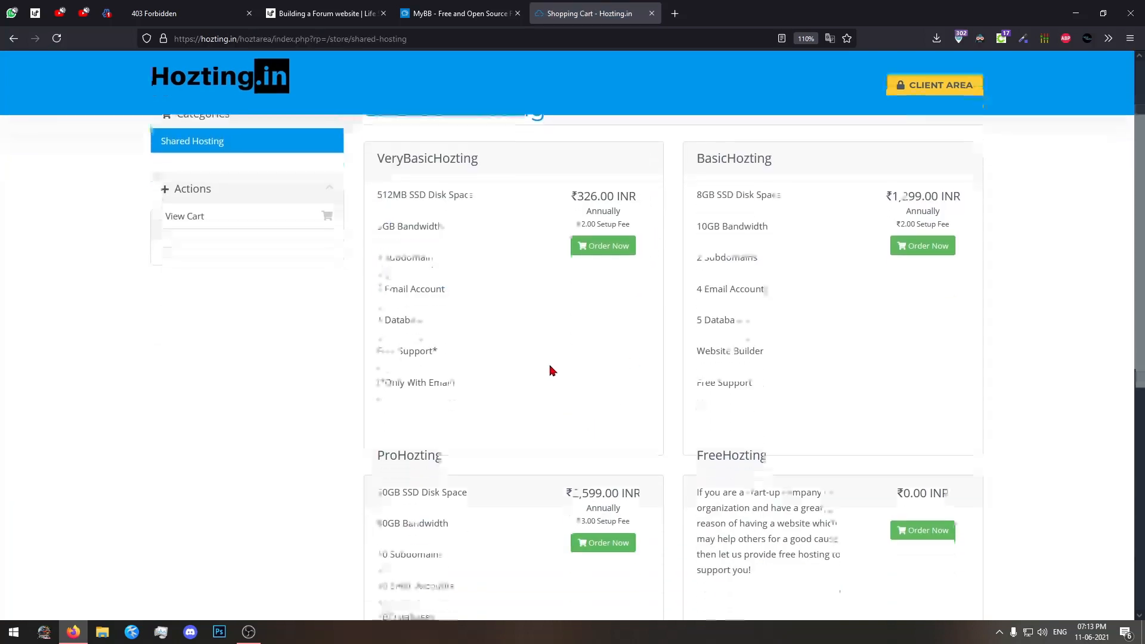
{"action": "scroll", "coordinate": [549, 370], "scroll_direction": "up", "scroll_amount": 3}
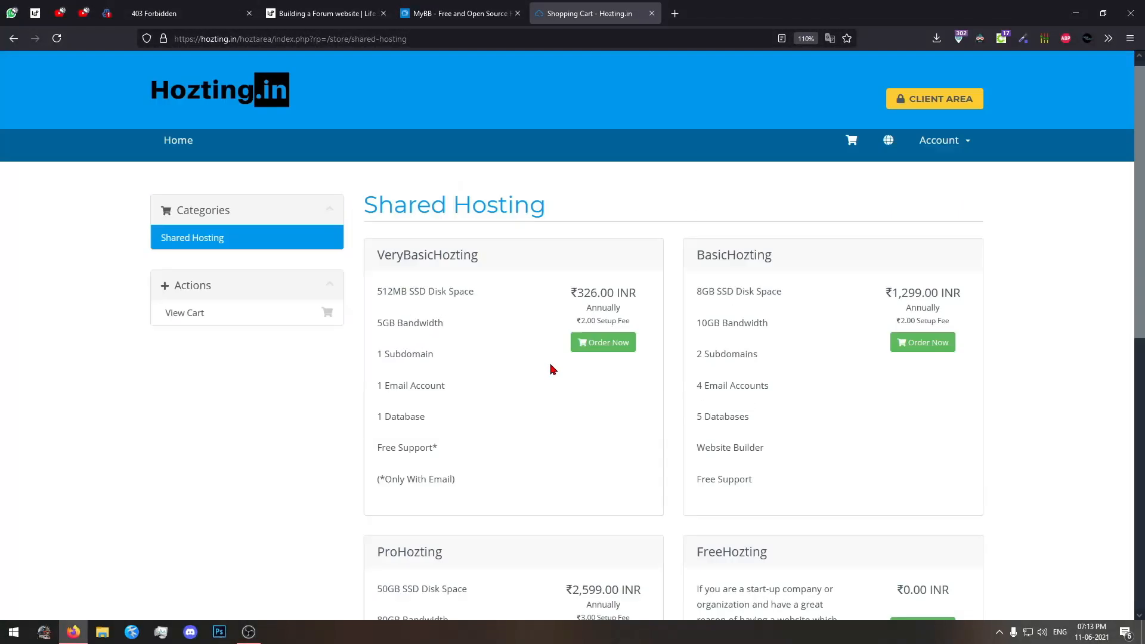
Close the Hozting.in page and highlight the "open source" wording in the MyBB home page's introduction.
{"action": "left_click", "coordinate": [652, 14]}
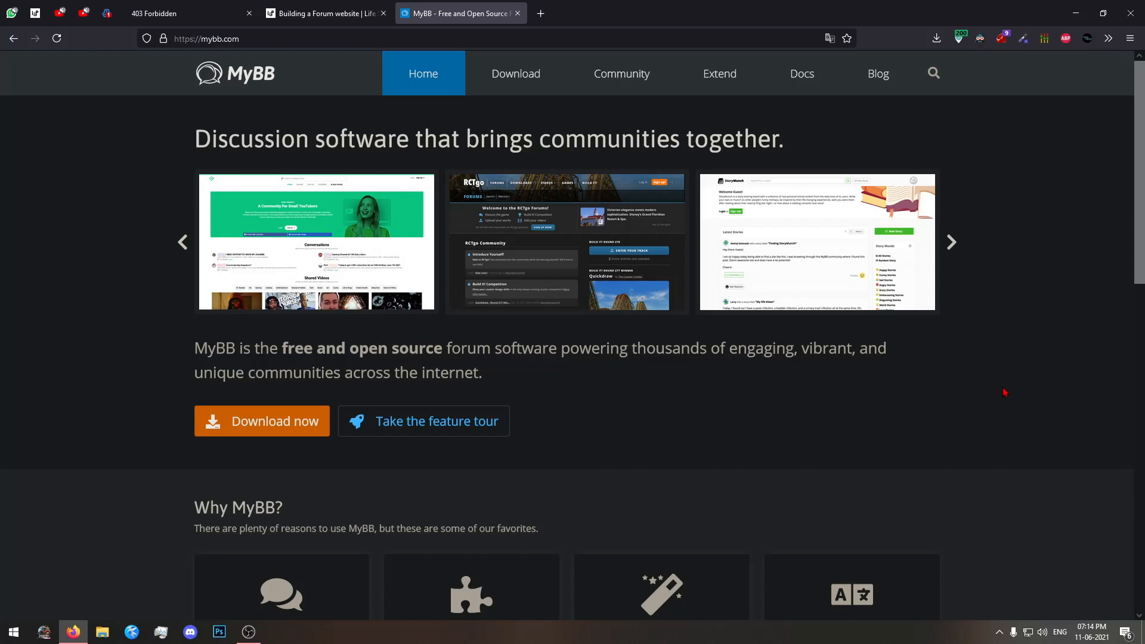
{"action": "scroll", "coordinate": [1013, 399], "scroll_direction": "down", "scroll_amount": 8}
{"action": "scroll", "coordinate": [558, 413], "scroll_direction": "up", "scroll_amount": 7}
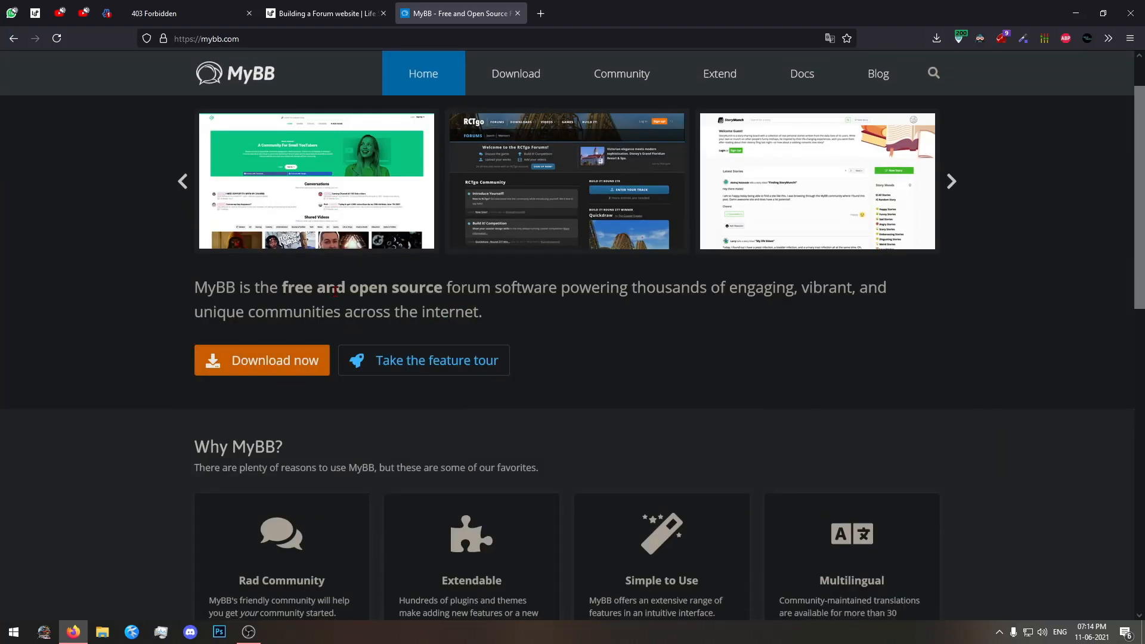
{"action": "mouse_move", "coordinate": [359, 288]}
{"action": "left_mouse_down"}
{"action": "mouse_move", "coordinate": [439, 289]}
{"action": "mouse_move", "coordinate": [369, 287]}
{"action": "left_mouse_up"}
{"action": "double_click", "coordinate": [437, 289]}
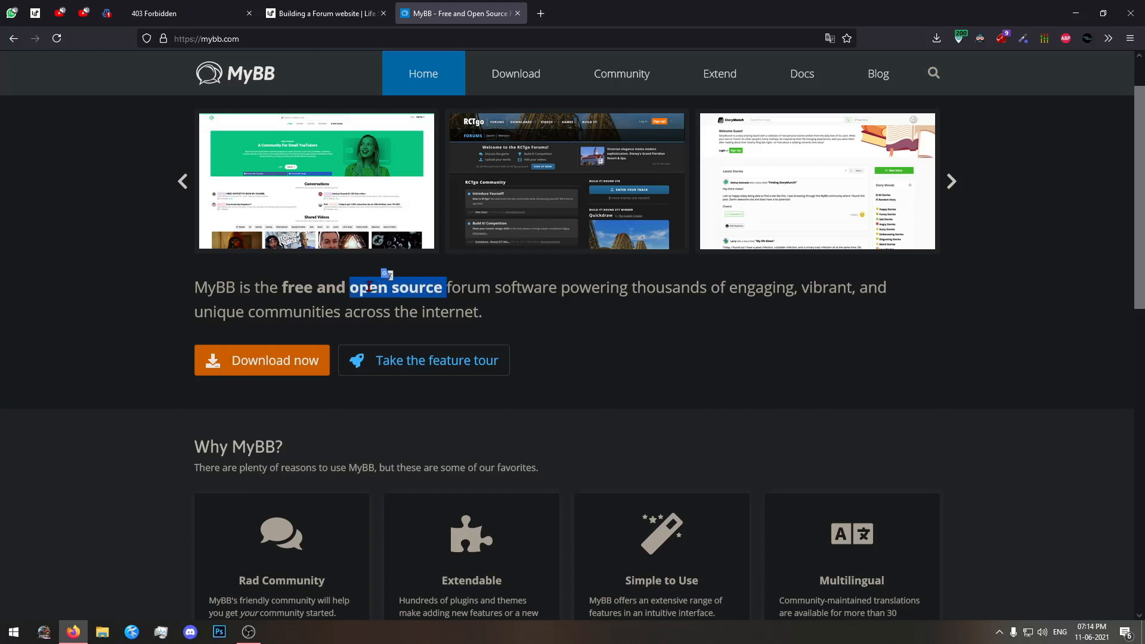
{"action": "left_click", "coordinate": [369, 287]}
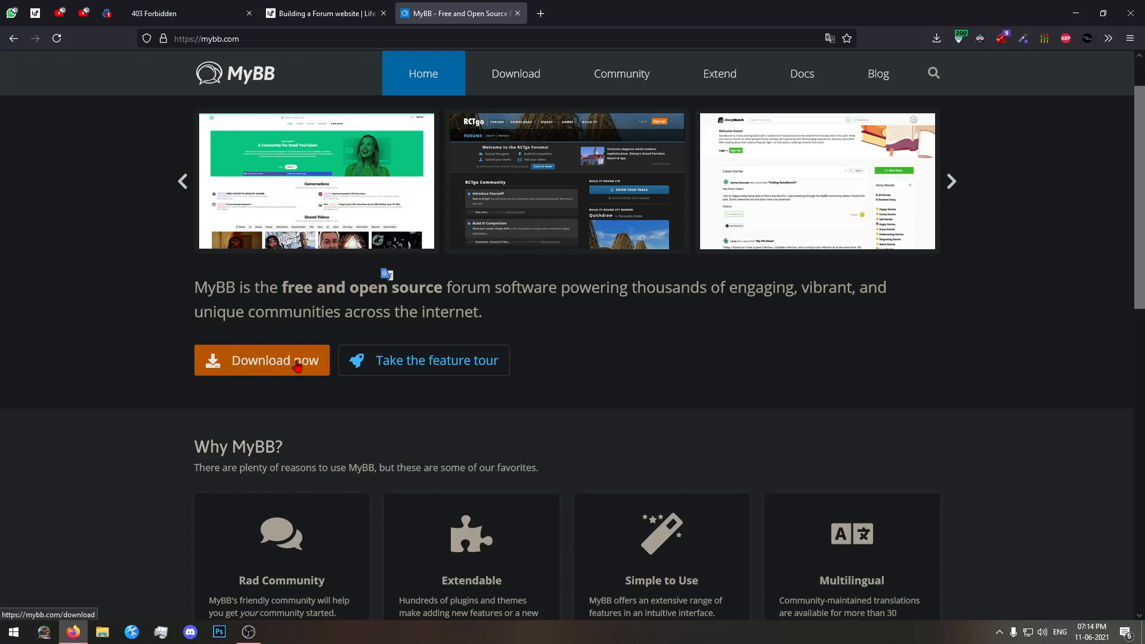
Open the MyBB feature tour and examine the "Even more to offer" features, from Plugins and Themes to Messaging and Performance.
{"action": "left_click", "coordinate": [477, 360]}
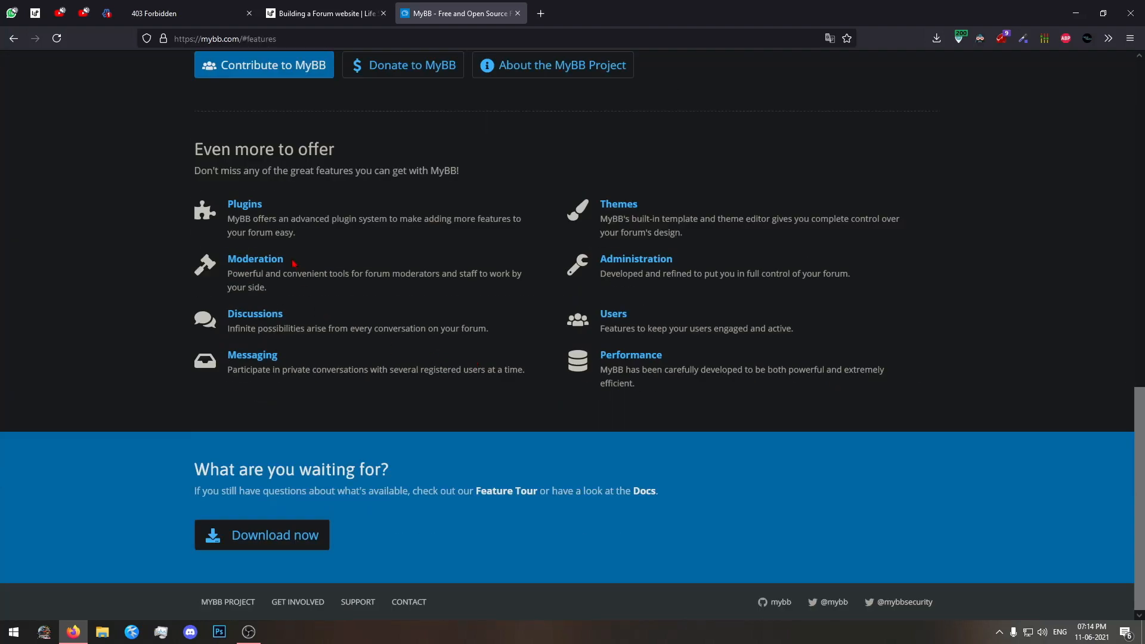
{"action": "left_click_drag", "start_coordinate": [291, 209], "coordinate": [149, 210]}
{"action": "left_click_drag", "start_coordinate": [671, 213], "coordinate": [281, 196]}
{"action": "left_click_drag", "start_coordinate": [459, 308], "coordinate": [227, 255]}
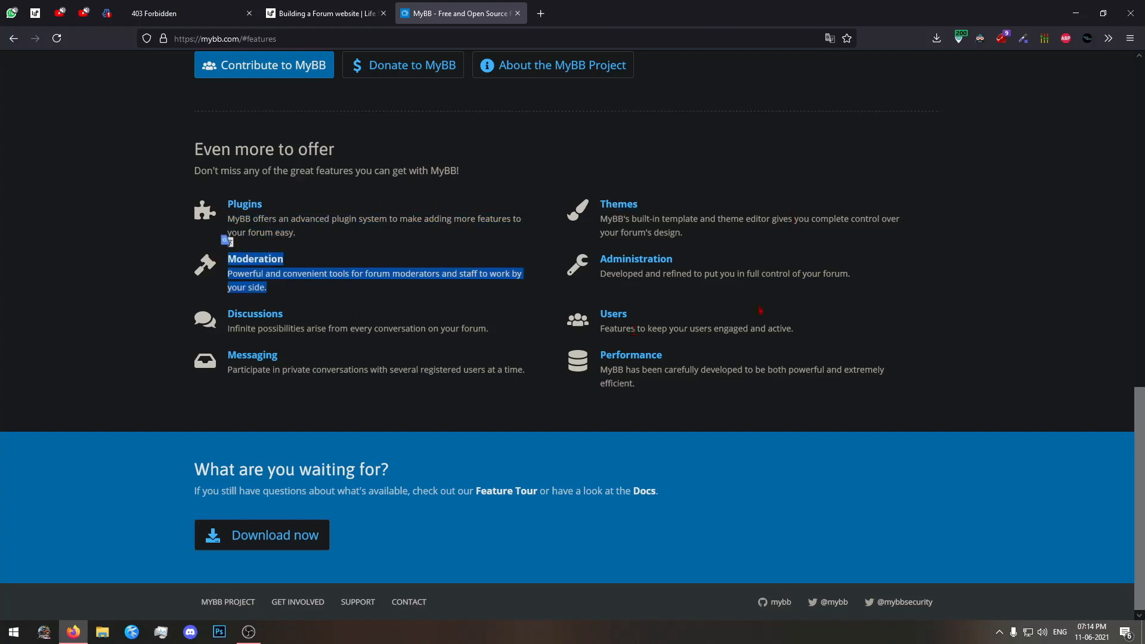
{"action": "left_click_drag", "start_coordinate": [765, 274], "coordinate": [391, 275]}
{"action": "left_click_drag", "start_coordinate": [700, 403], "coordinate": [225, 399]}
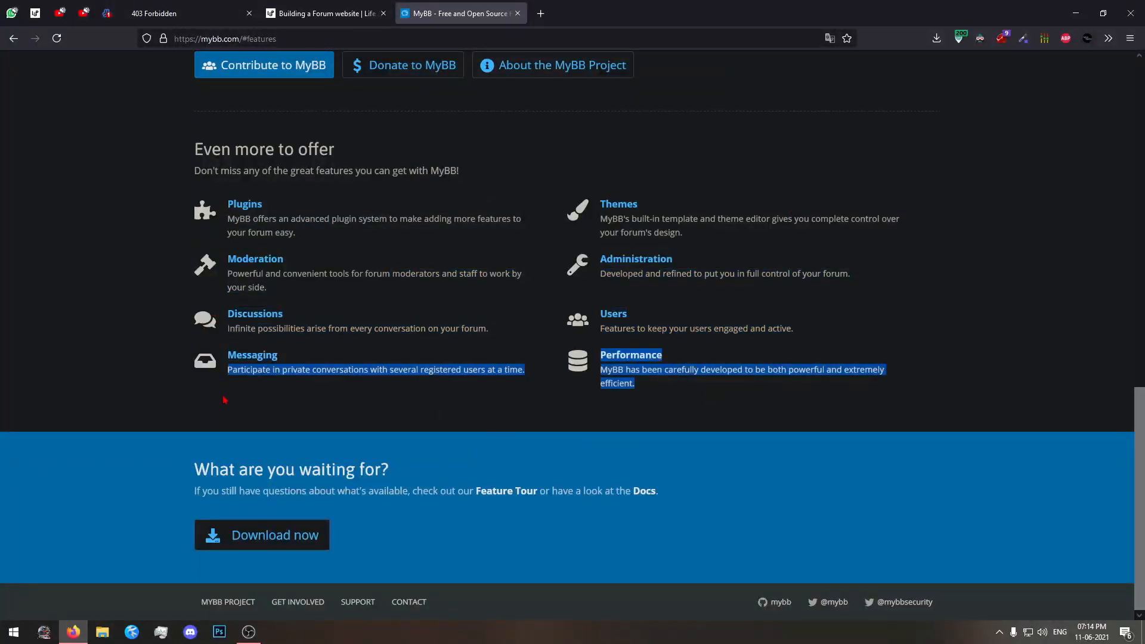
{"action": "left_click", "coordinate": [559, 403]}
{"action": "left_click_drag", "start_coordinate": [647, 390], "coordinate": [598, 352]}
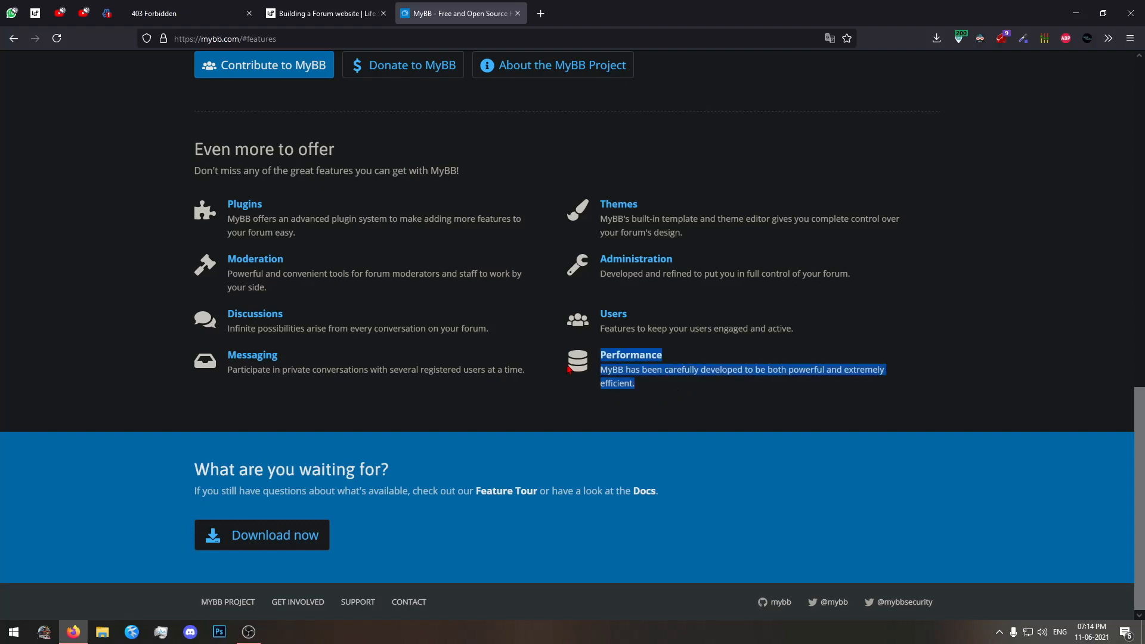
{"action": "left_click", "coordinate": [812, 455]}
Open the MyBB download page from the home page and check the file size of the MyBB 1.8.26 package.
{"action": "scroll", "coordinate": [971, 469], "scroll_direction": "up", "scroll_amount": 12}
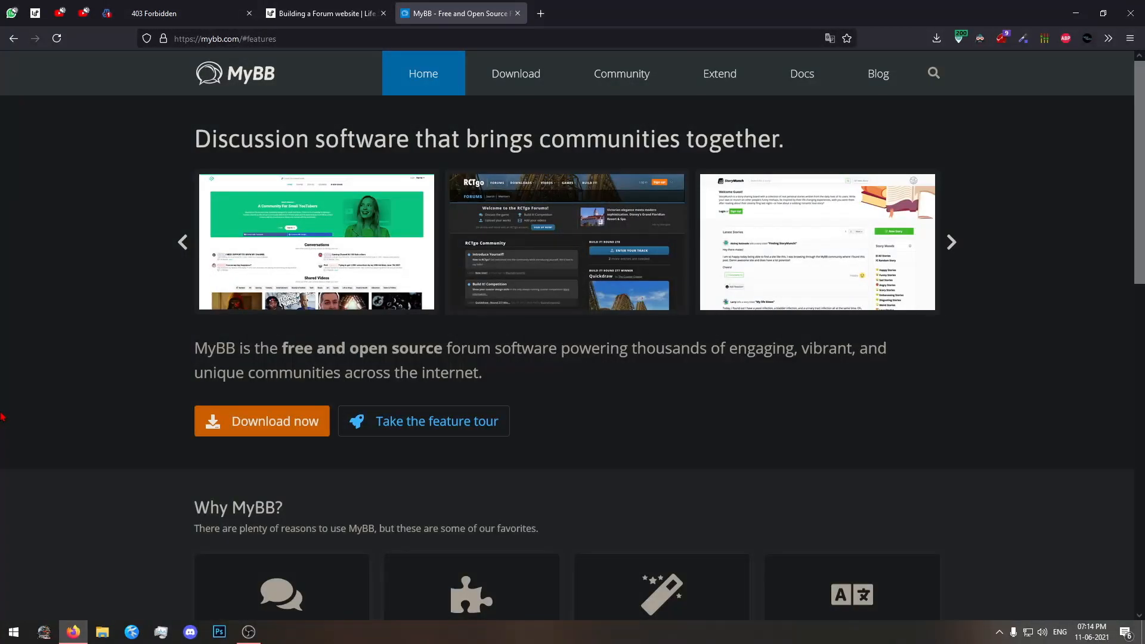
{"action": "left_click", "coordinate": [256, 424]}
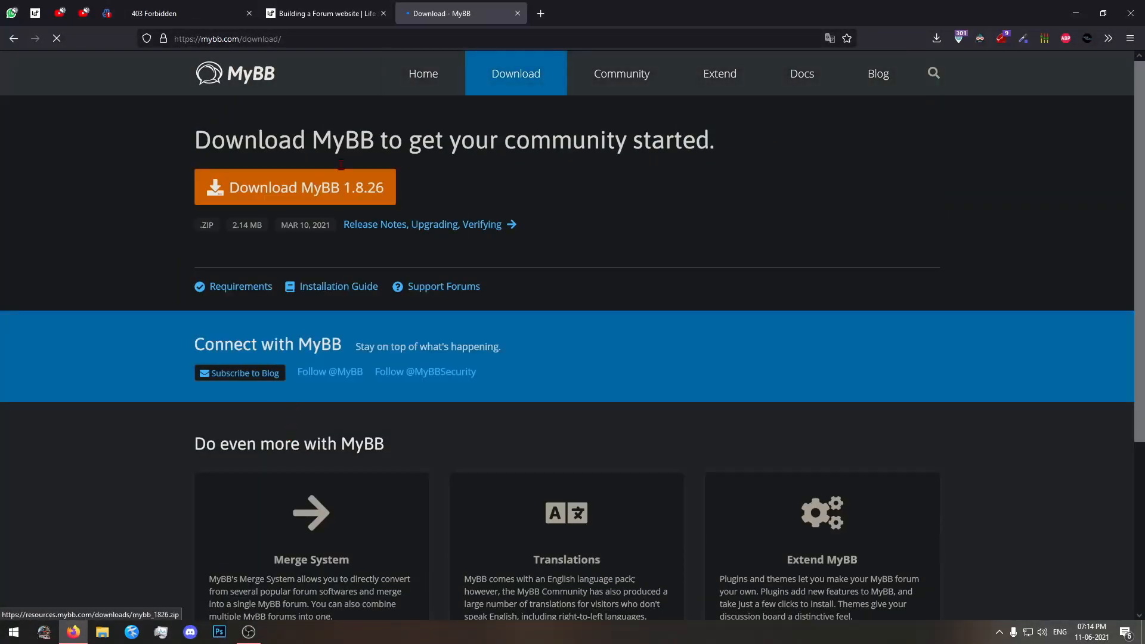
{"action": "left_click_drag", "start_coordinate": [232, 224], "coordinate": [252, 225]}
{"action": "left_click", "coordinate": [252, 226]}
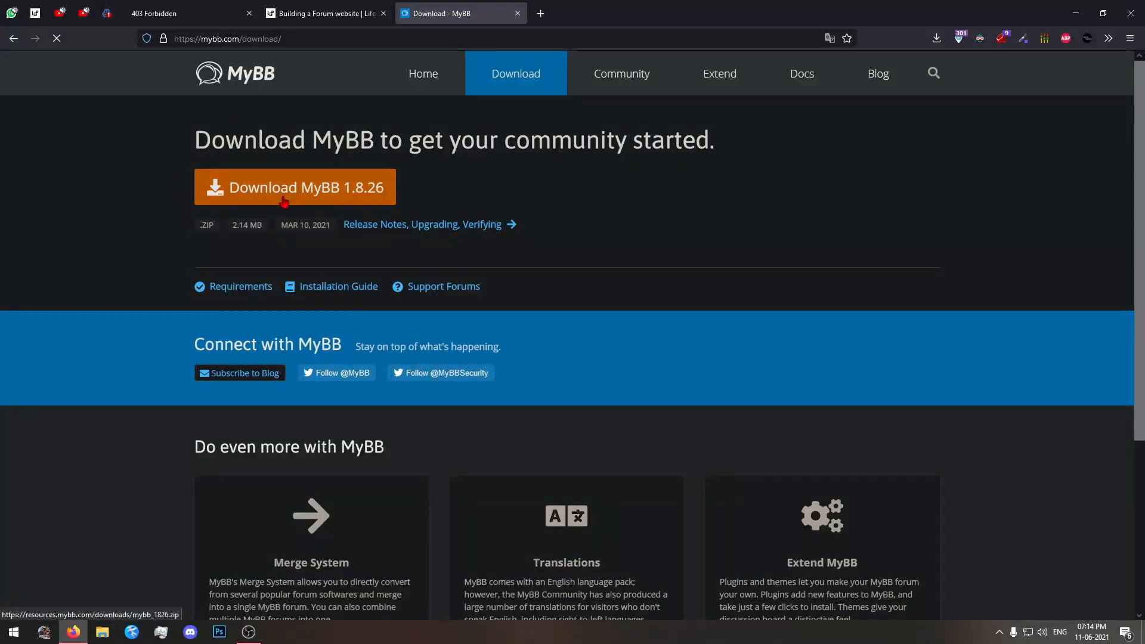
Request the MyBB 1.8.26 package from the download page and dismiss the file-opening dialog.
{"action": "left_click", "coordinate": [310, 197]}
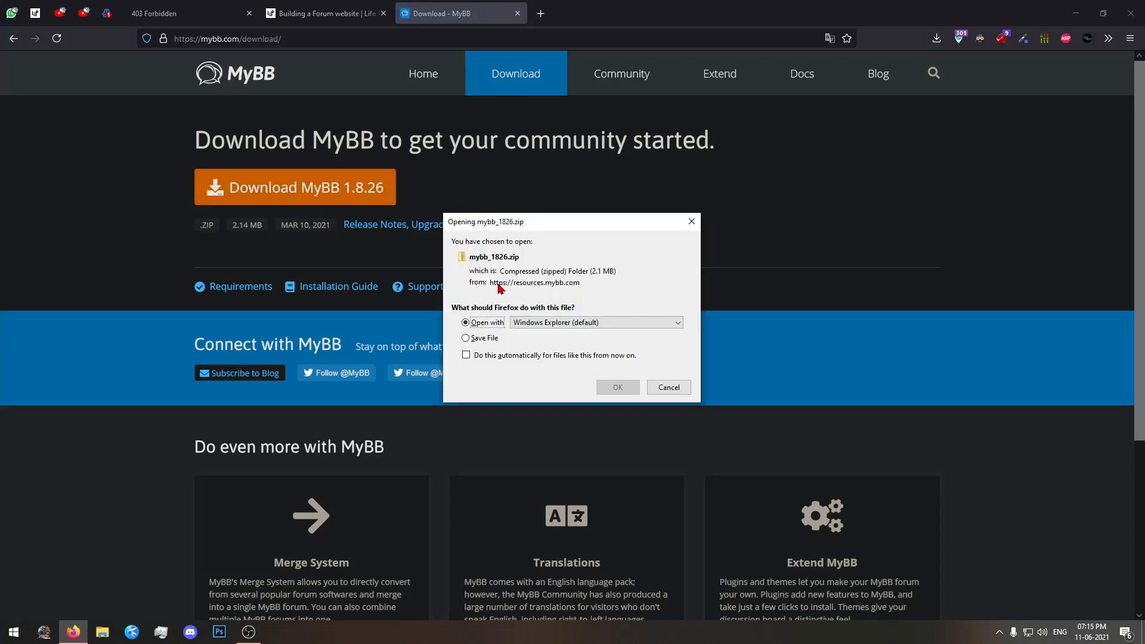
{"action": "left_click", "coordinate": [690, 222]}
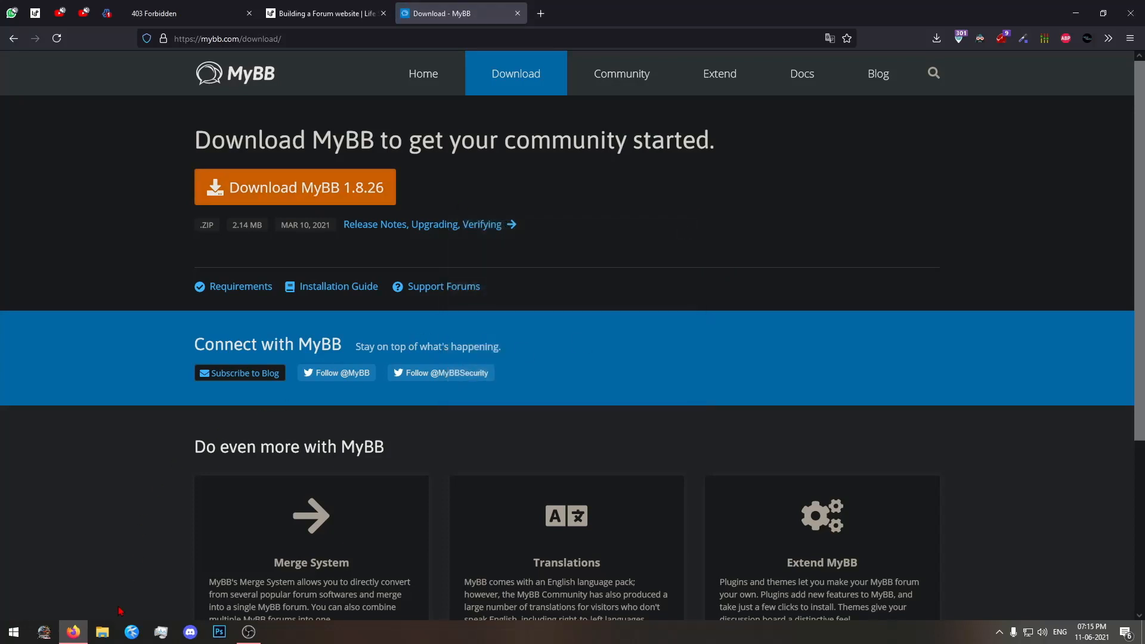
Switch to File Explorer and extract mybb_1826.zip in the Downloads folder into its own mybb_1826 folder with 7-Zip.
{"action": "left_click", "coordinate": [102, 631]}
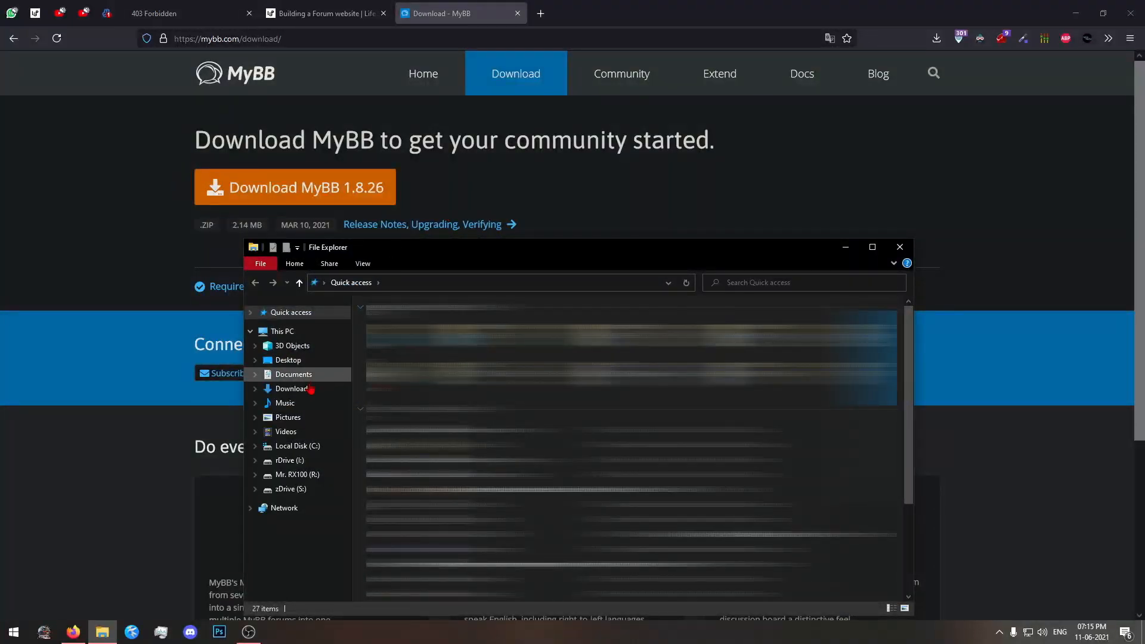
{"action": "left_click", "coordinate": [301, 389]}
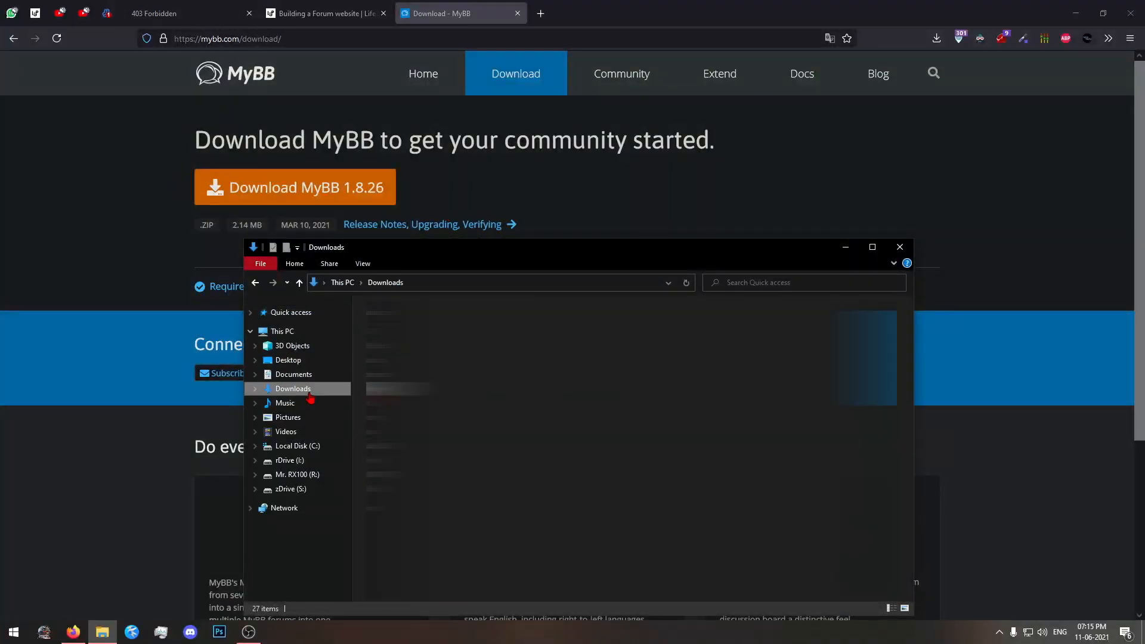
{"action": "left_click", "coordinate": [394, 358]}
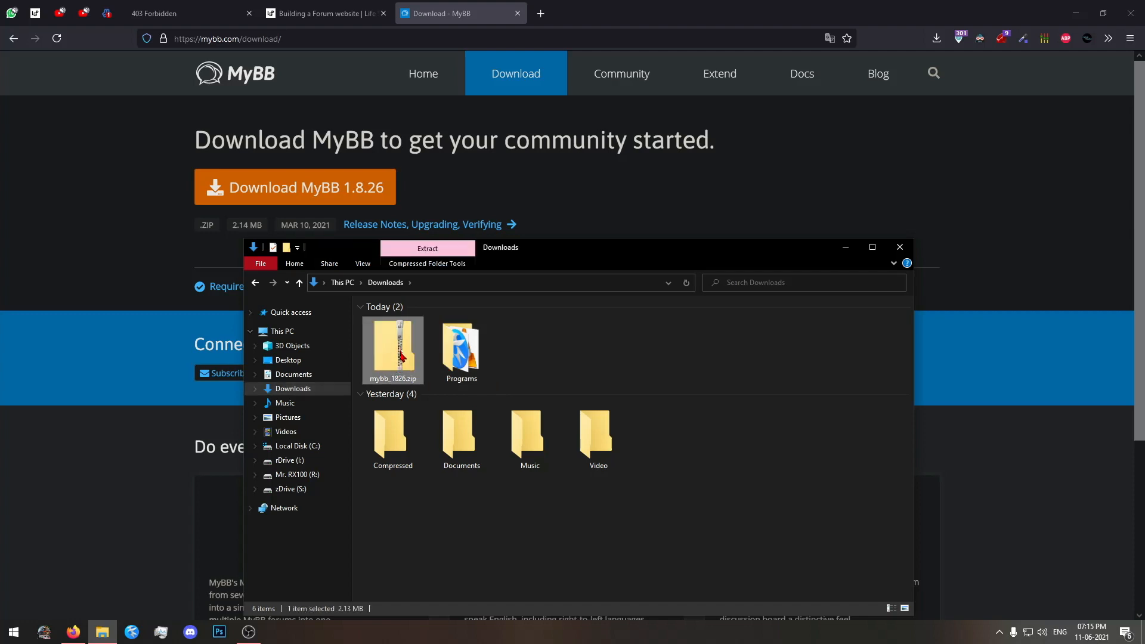
{"action": "right_click", "coordinate": [405, 356]}
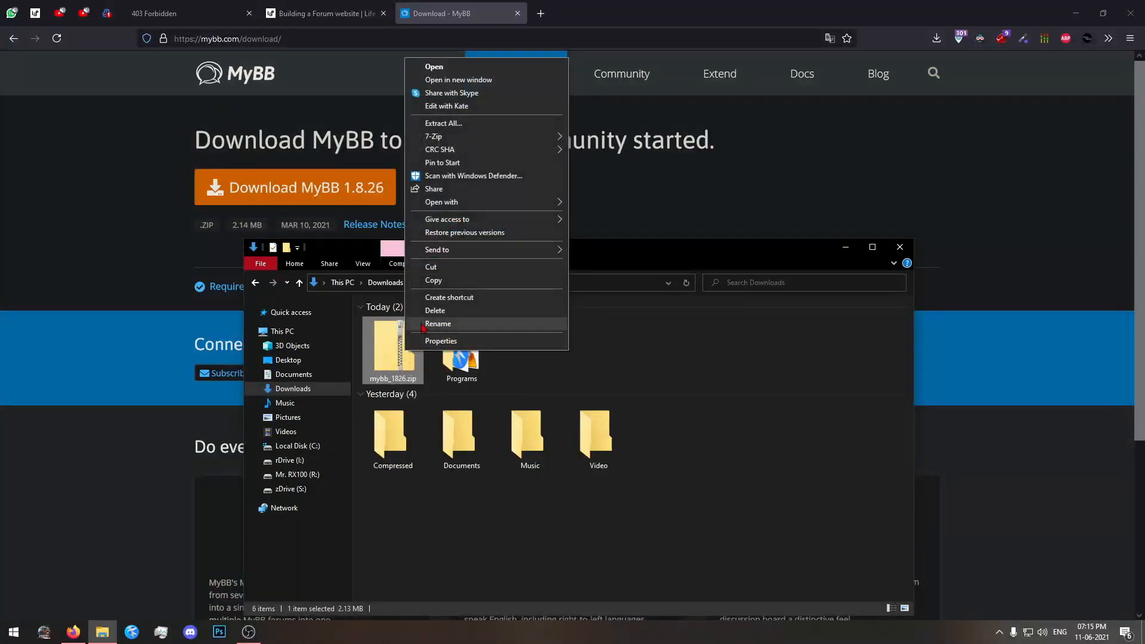
{"action": "mouse_move", "coordinate": [491, 139]}
{"action": "left_click", "coordinate": [626, 189]}
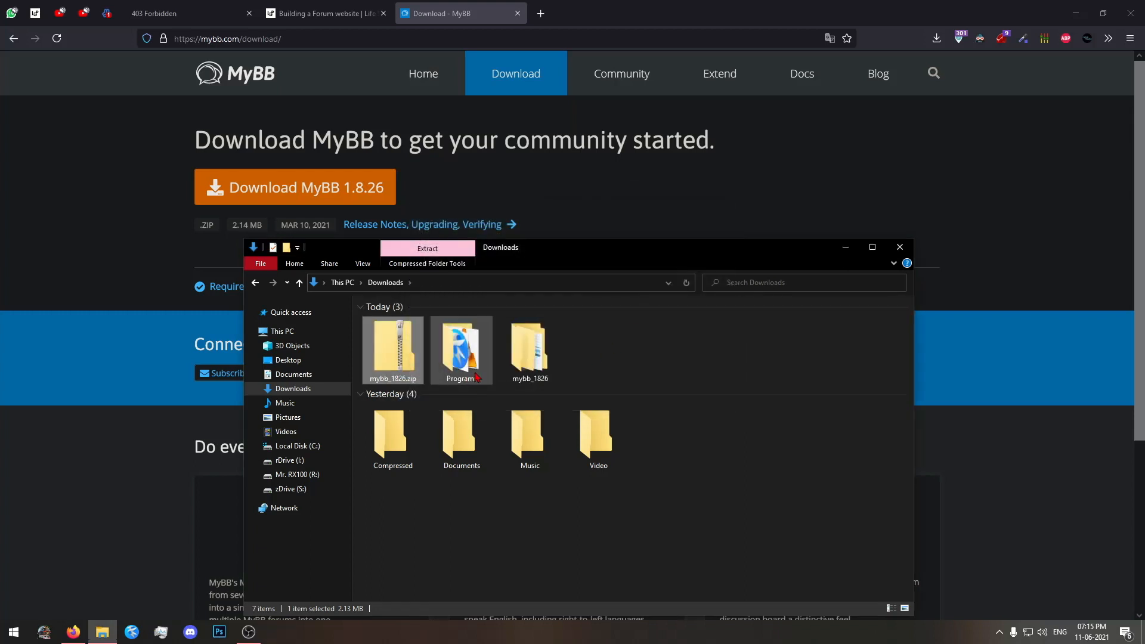
Look through the files in the extracted package's Upload folder and return to the mybb_1826 folder.
{"action": "double_click", "coordinate": [552, 363]}
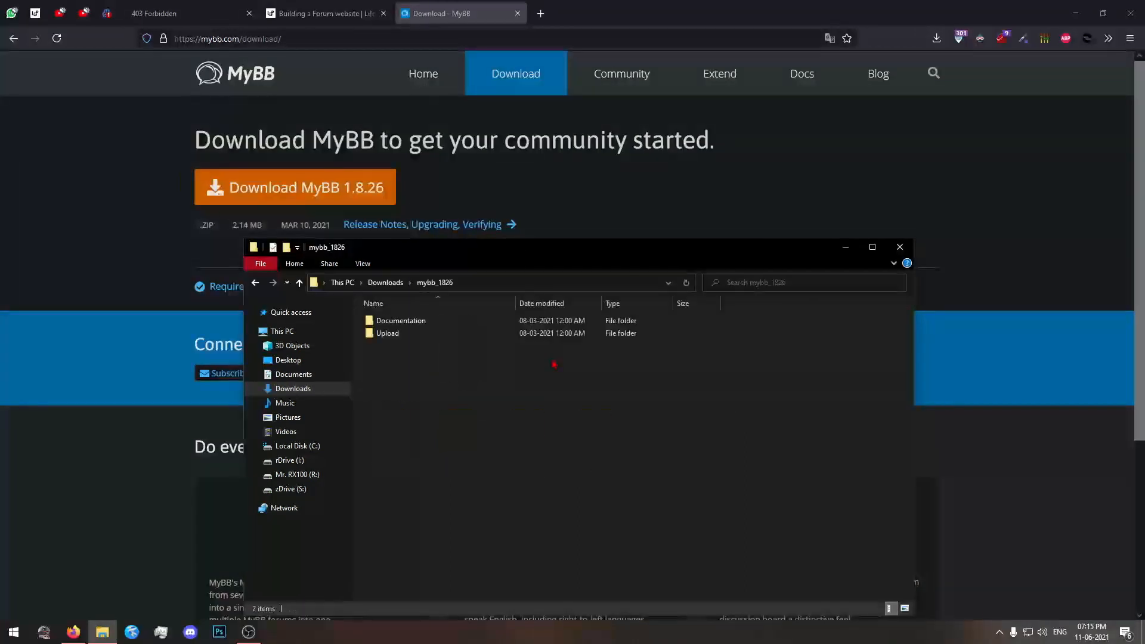
{"action": "double_click", "coordinate": [393, 333]}
{"action": "scroll", "coordinate": [450, 306], "scroll_direction": "down", "scroll_amount": 5}
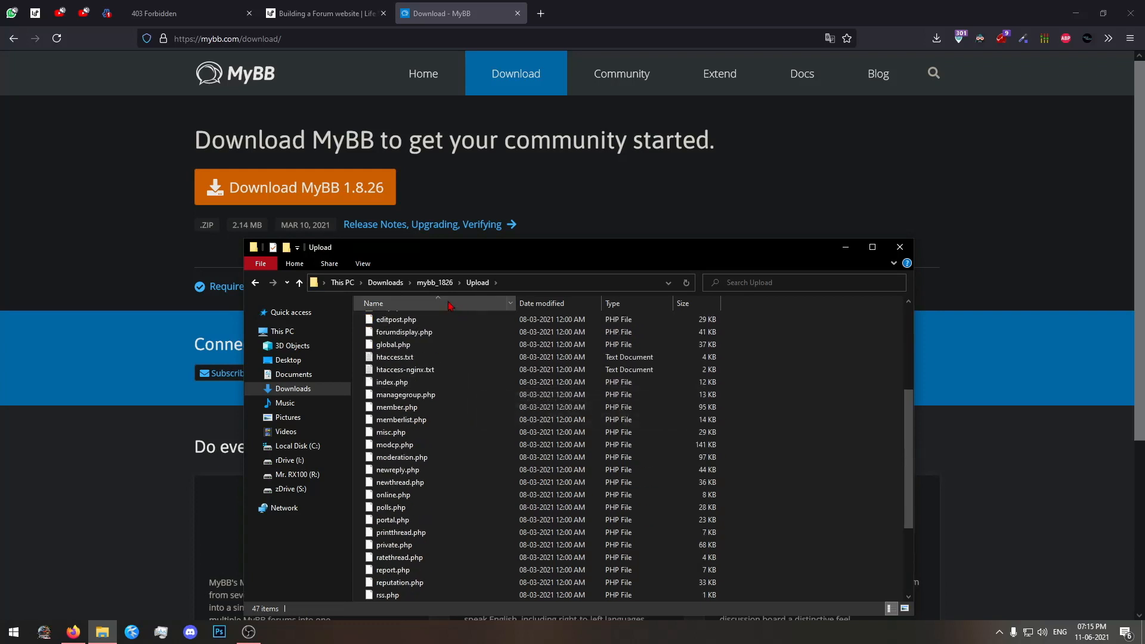
{"action": "left_click", "coordinate": [434, 282]}
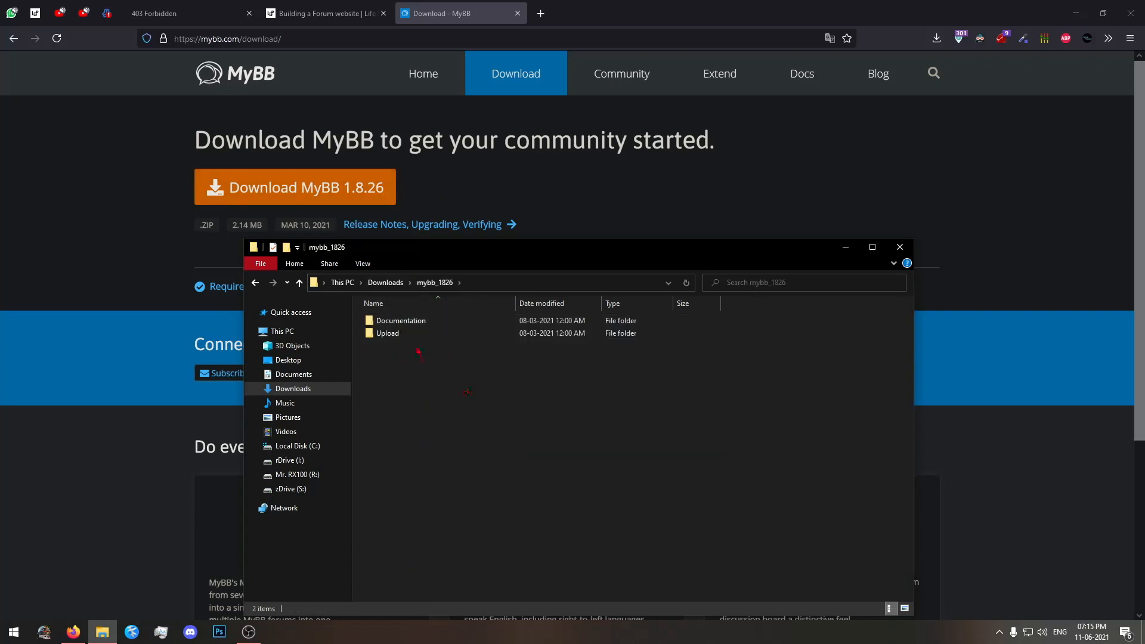
Compress all contents of the mybb_1826 Upload folder into Upload.zip with 7-Zip and select the new archive.
{"action": "double_click", "coordinate": [411, 338]}
{"action": "scroll", "coordinate": [411, 337], "scroll_direction": "down", "scroll_amount": 8}
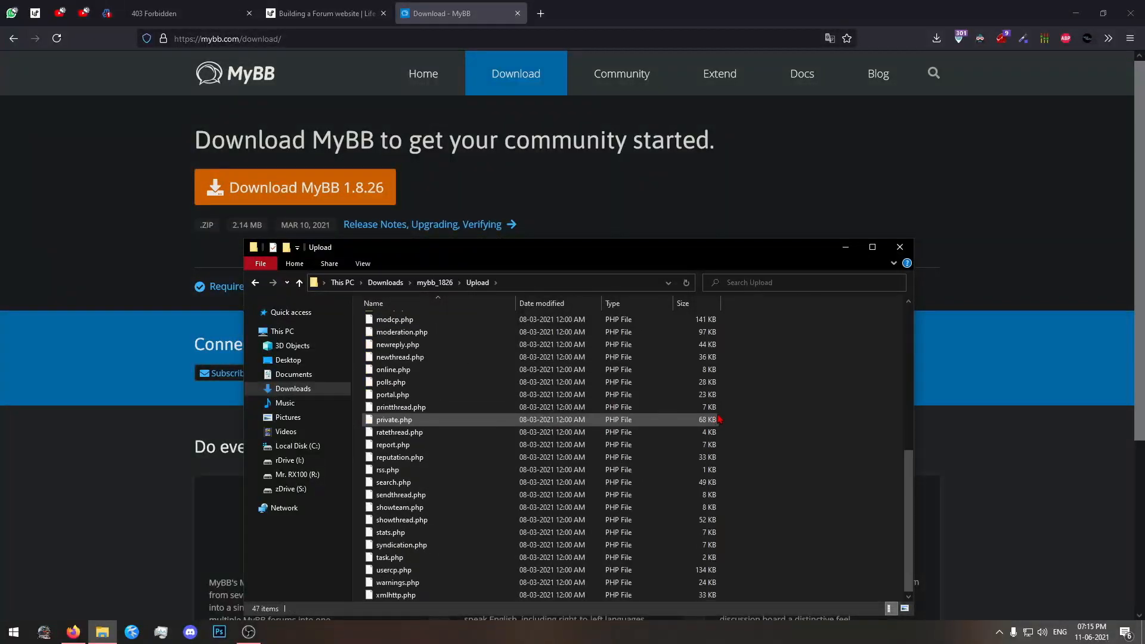
{"action": "key", "text": "ctrl+a"}
{"action": "right_click", "coordinate": [577, 383]}
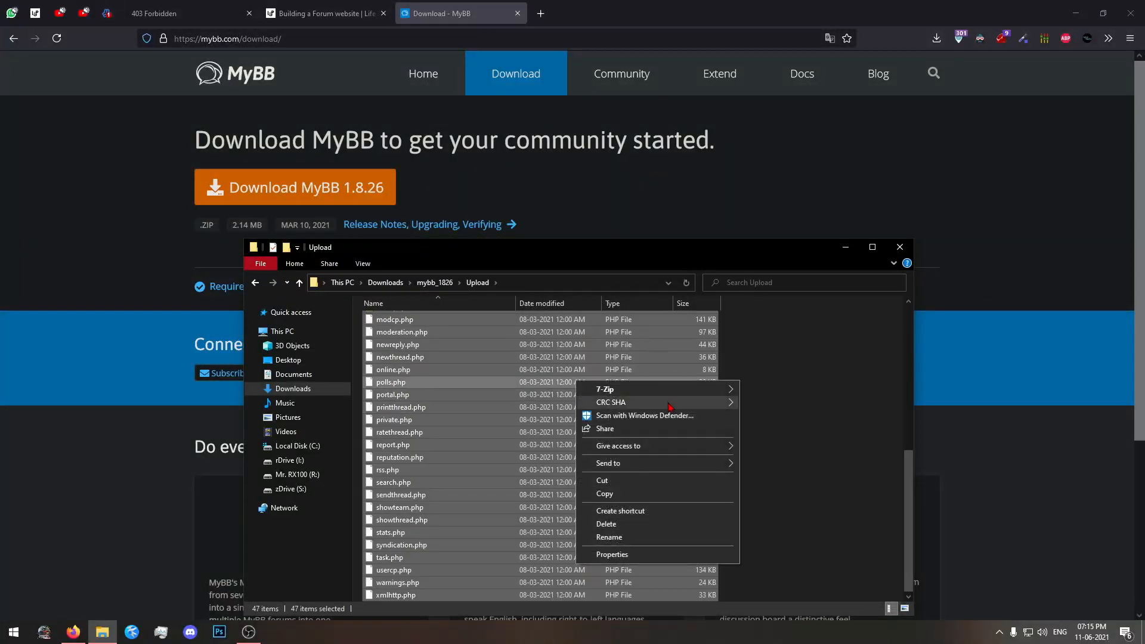
{"action": "mouse_move", "coordinate": [676, 390]}
{"action": "left_click", "coordinate": [804, 442]}
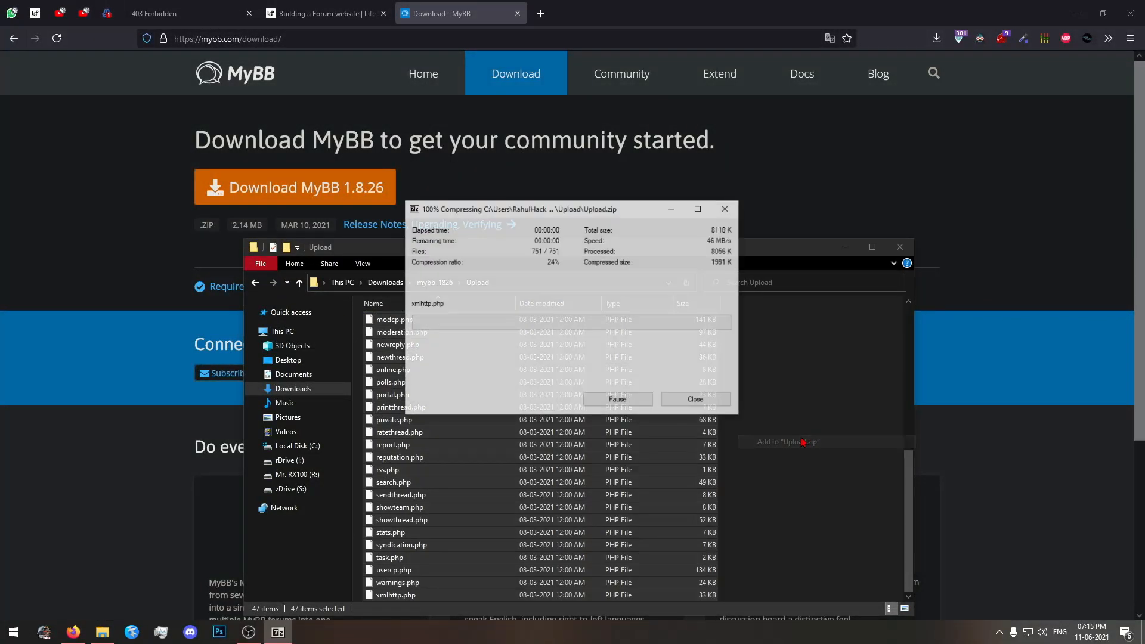
{"action": "left_click", "coordinate": [554, 569]}
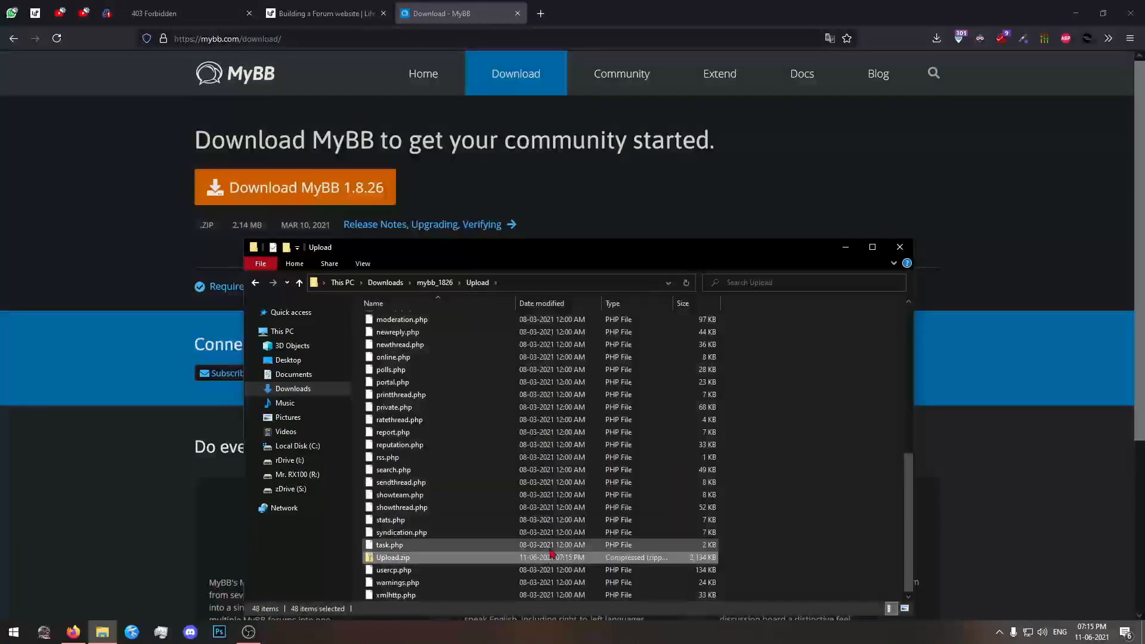
{"action": "left_click_drag", "start_coordinate": [631, 255], "coordinate": [673, 163]}
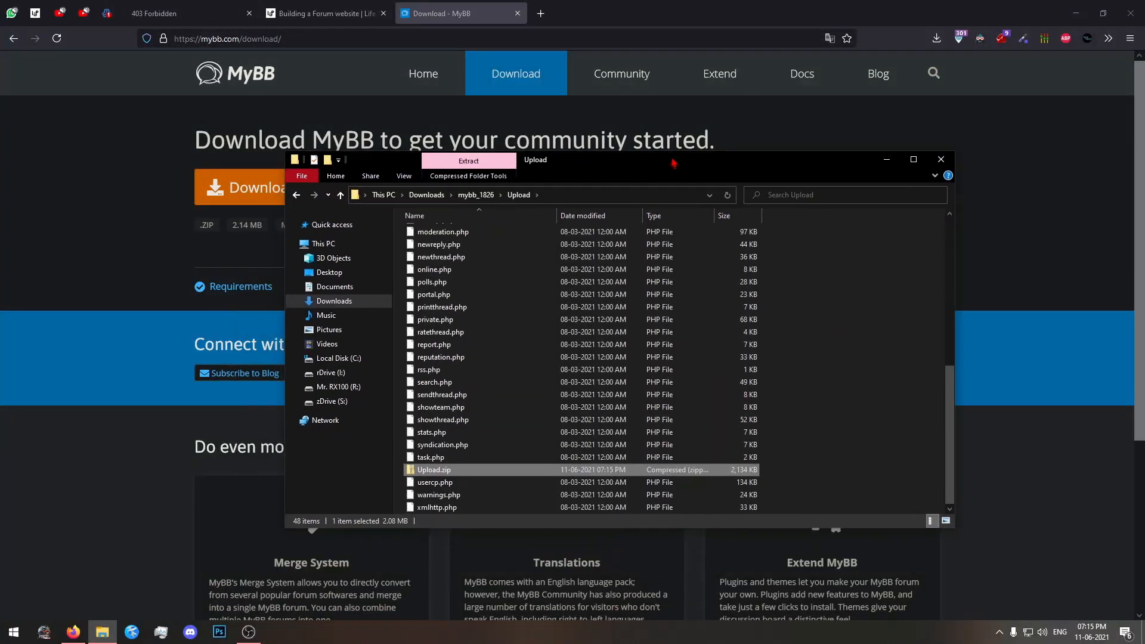
{"action": "left_click_drag", "start_coordinate": [453, 466], "coordinate": [570, 469]}
{"action": "left_click_drag", "start_coordinate": [675, 372], "coordinate": [477, 453]}
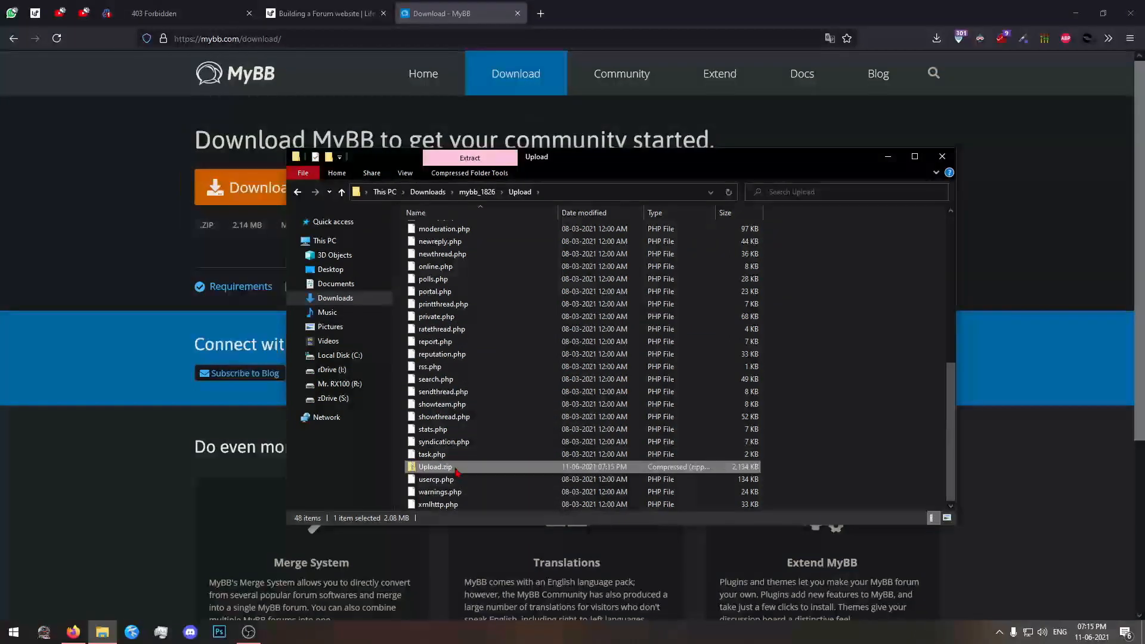
Switch to the browser and check the community.lifeskillsprime.in public_html directory in Virtualmin's File Manager against the live site page.
{"action": "left_click", "coordinate": [107, 13]}
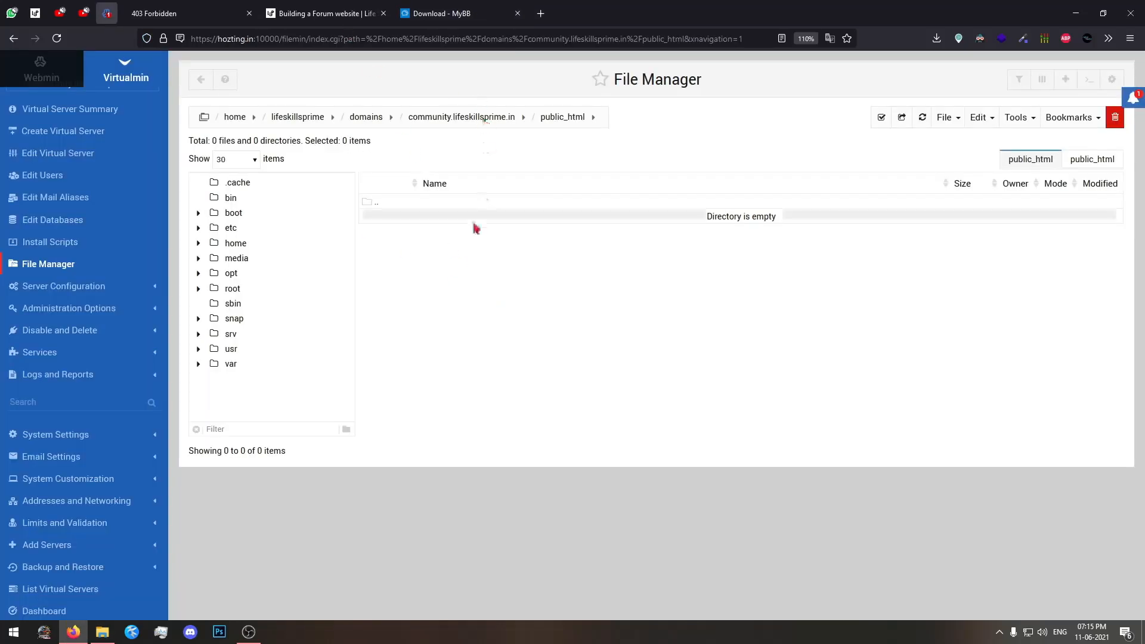
{"action": "left_click", "coordinate": [1066, 163]}
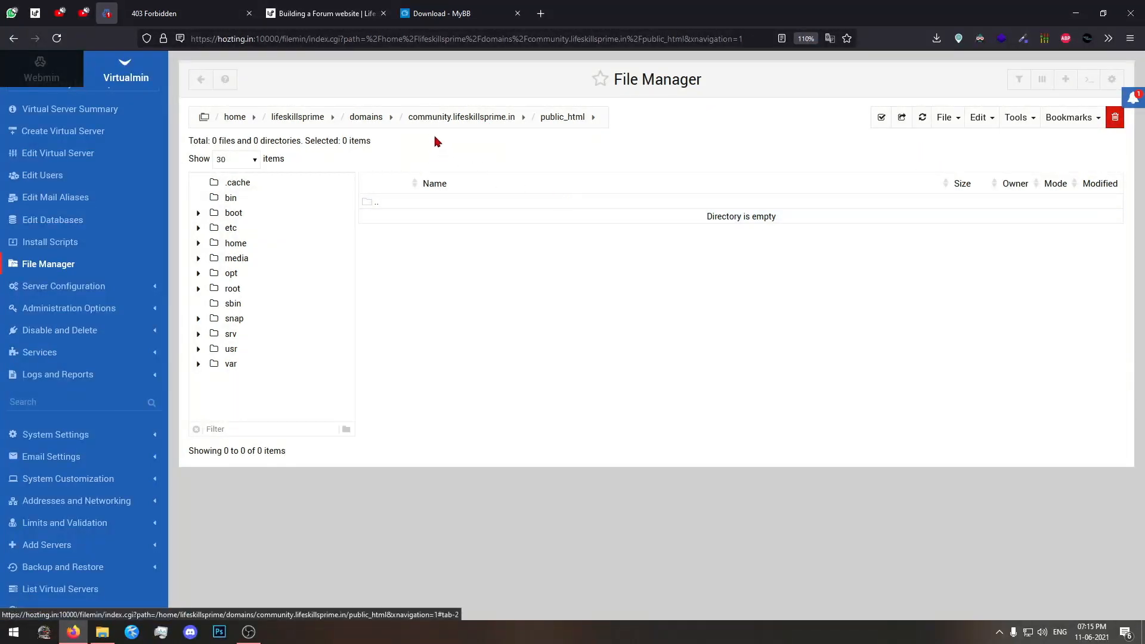
{"action": "left_click", "coordinate": [190, 7]}
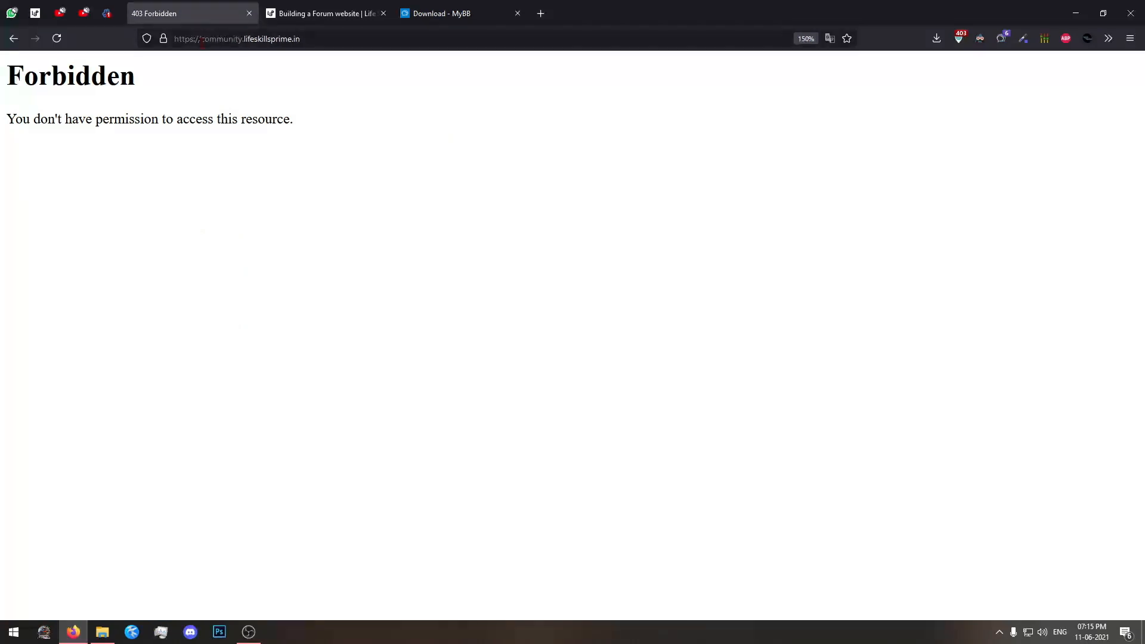
{"action": "left_click", "coordinate": [106, 13]}
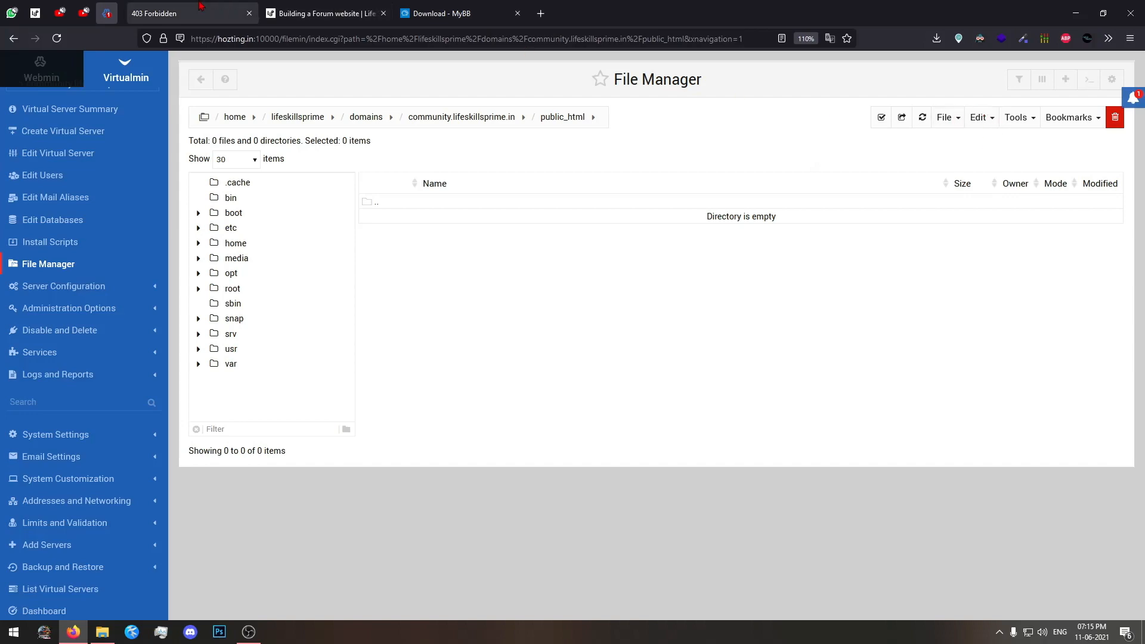
{"action": "left_click", "coordinate": [138, 13]}
{"action": "left_click", "coordinate": [115, 9]}
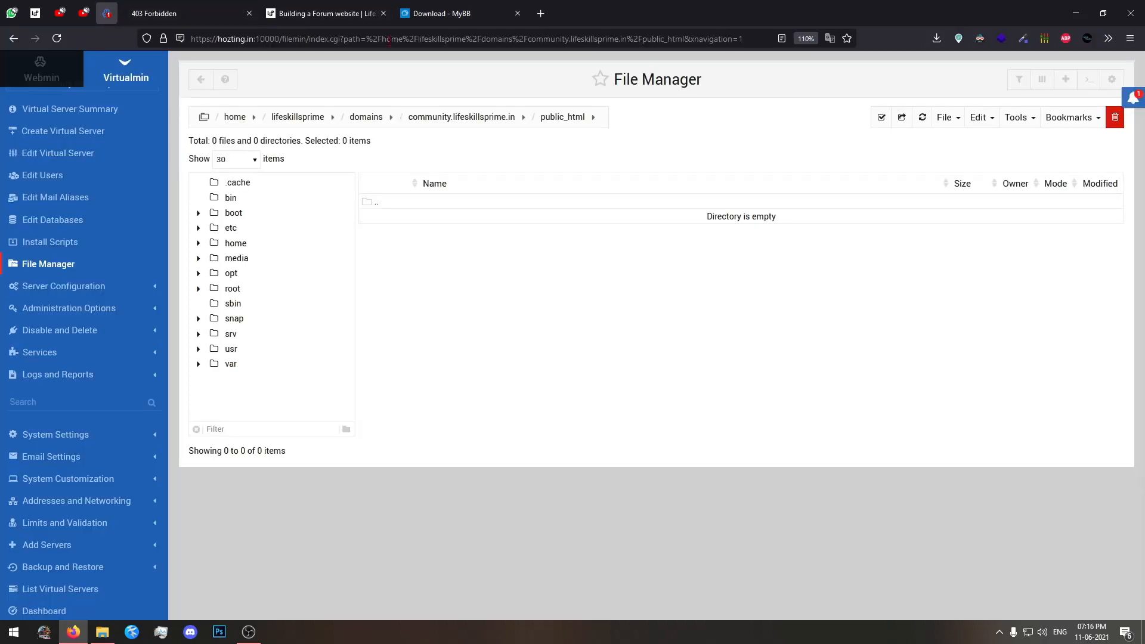
Upload Upload.zip from the mybb_1826 Upload folder to the public_html directory of community.lifeskillsprime.in.
{"action": "left_click", "coordinate": [954, 122]}
{"action": "left_click", "coordinate": [889, 202]}
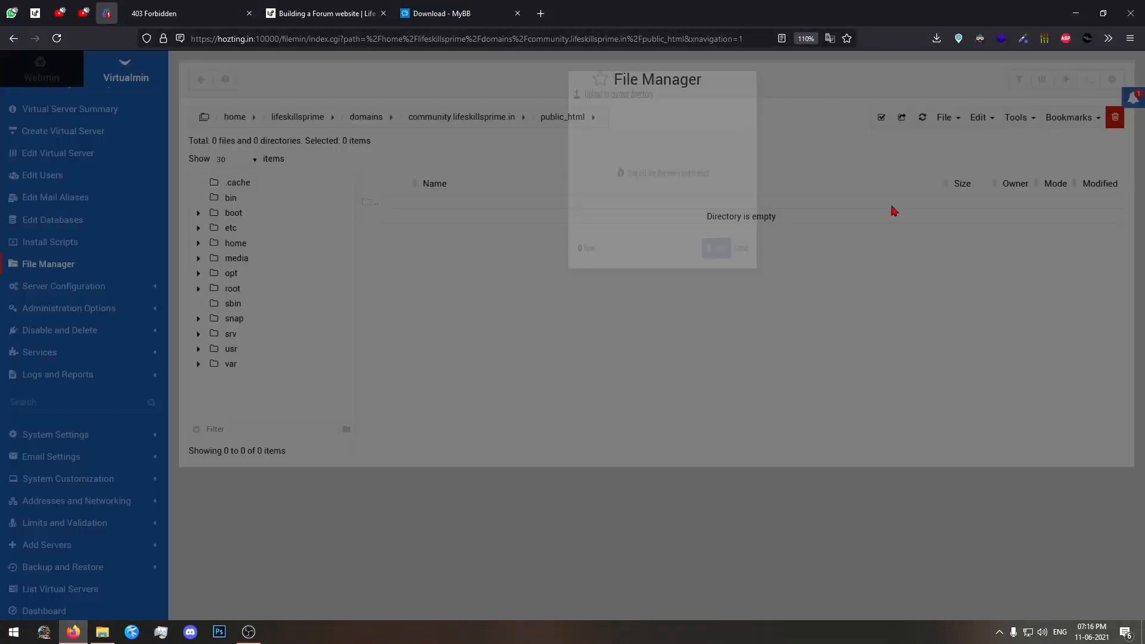
{"action": "left_click", "coordinate": [102, 631]}
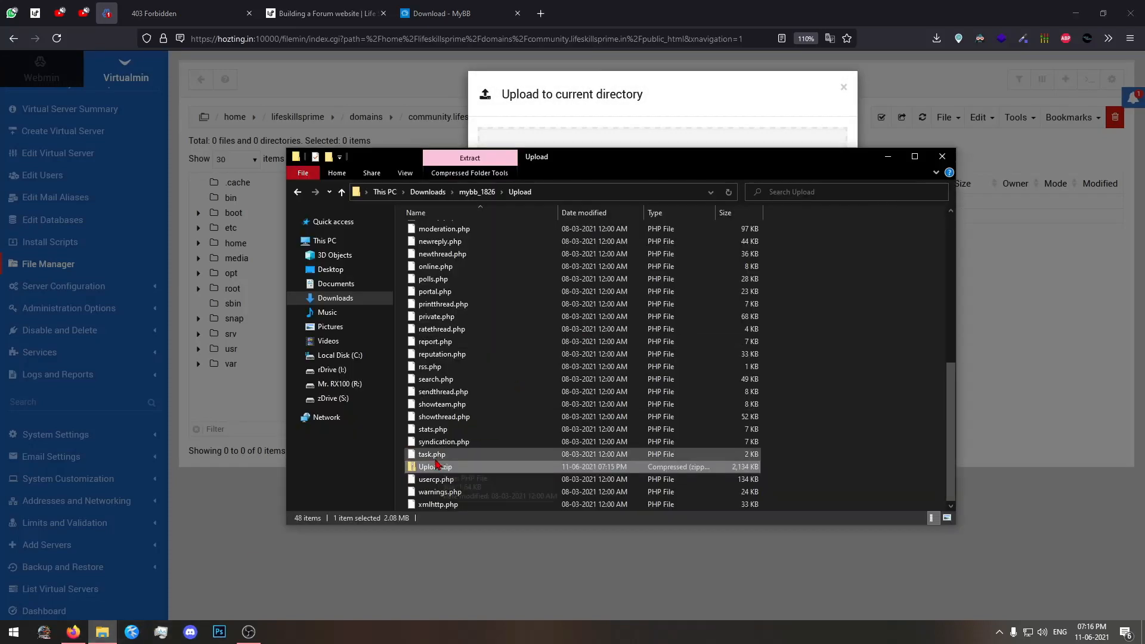
{"action": "left_click_drag", "start_coordinate": [549, 151], "coordinate": [549, 244]}
{"action": "scroll", "coordinate": [524, 393], "scroll_direction": "down", "scroll_amount": 3}
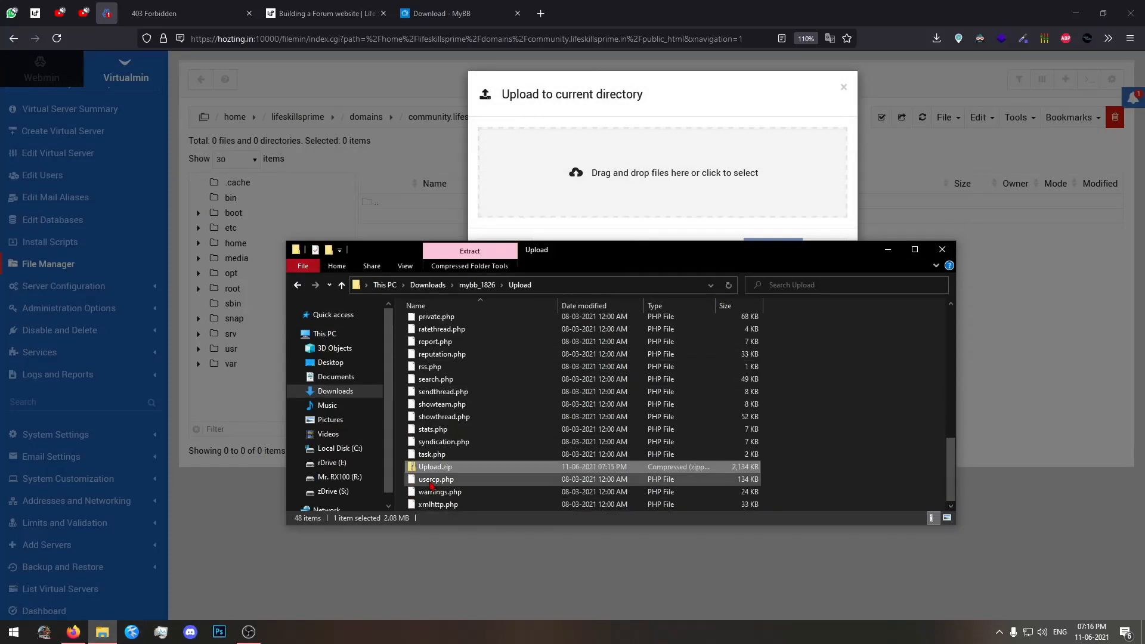
{"action": "left_click_drag", "start_coordinate": [435, 466], "coordinate": [647, 185]}
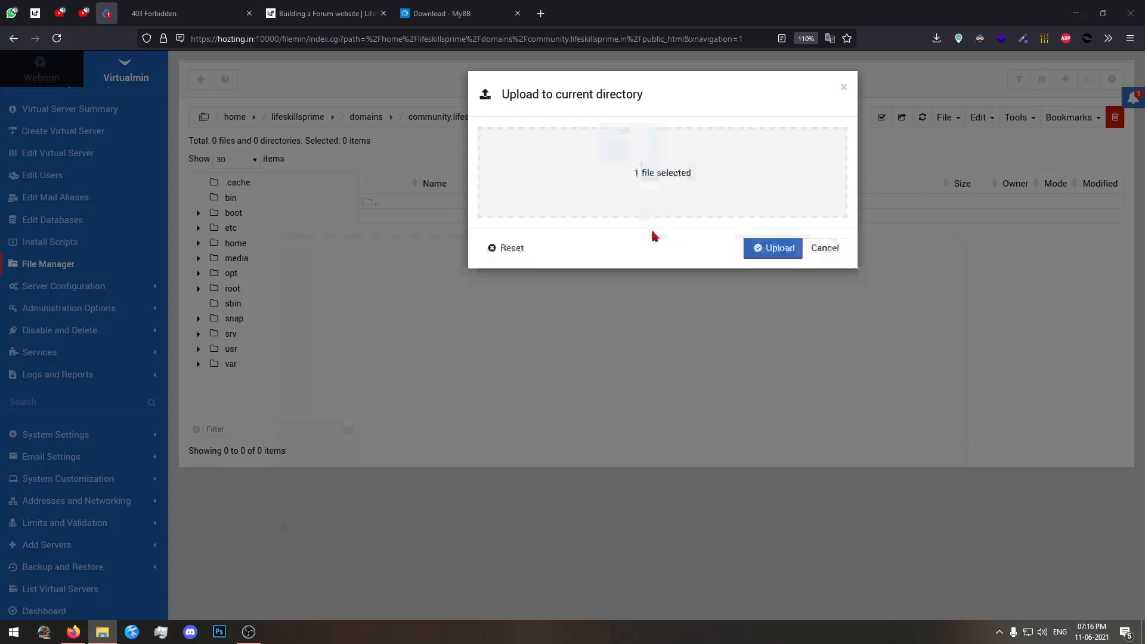
{"action": "left_click", "coordinate": [776, 249]}
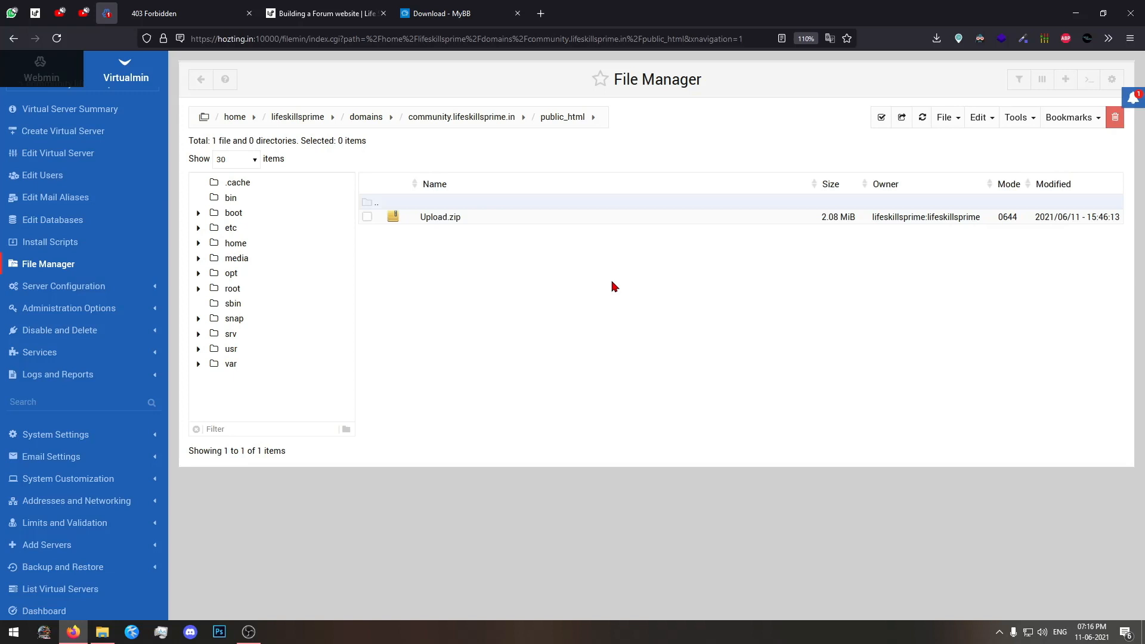
Extract the uploaded Upload.zip archive inside the public_html directory.
{"action": "scroll", "coordinate": [66, 353], "scroll_direction": "down", "scroll_amount": 2}
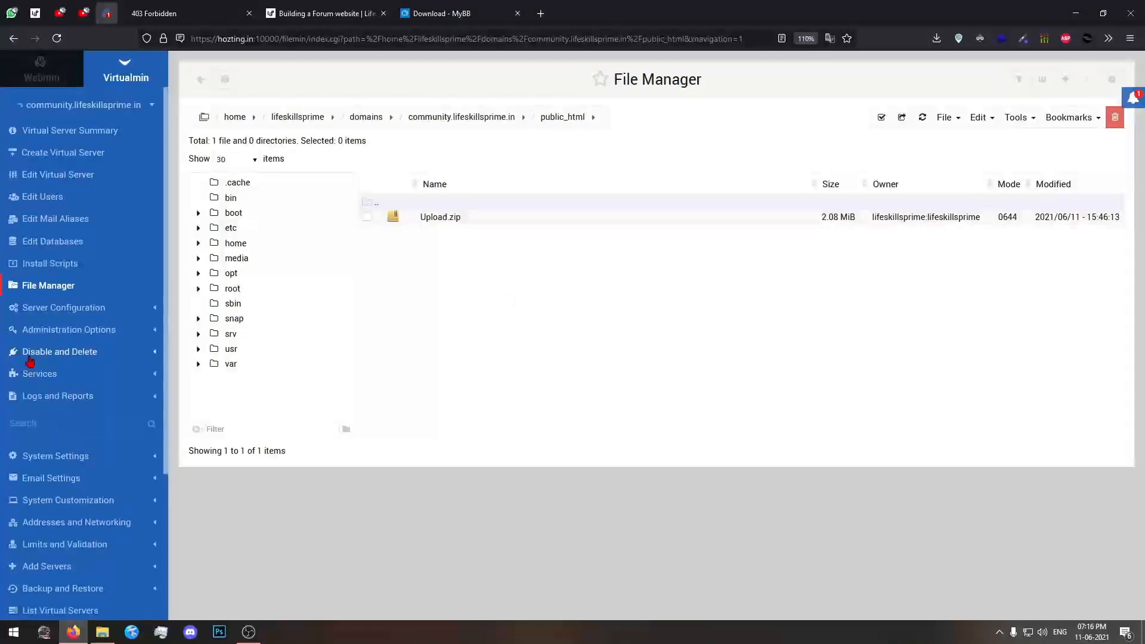
{"action": "right_click", "coordinate": [465, 219]}
{"action": "mouse_move", "coordinate": [488, 394]}
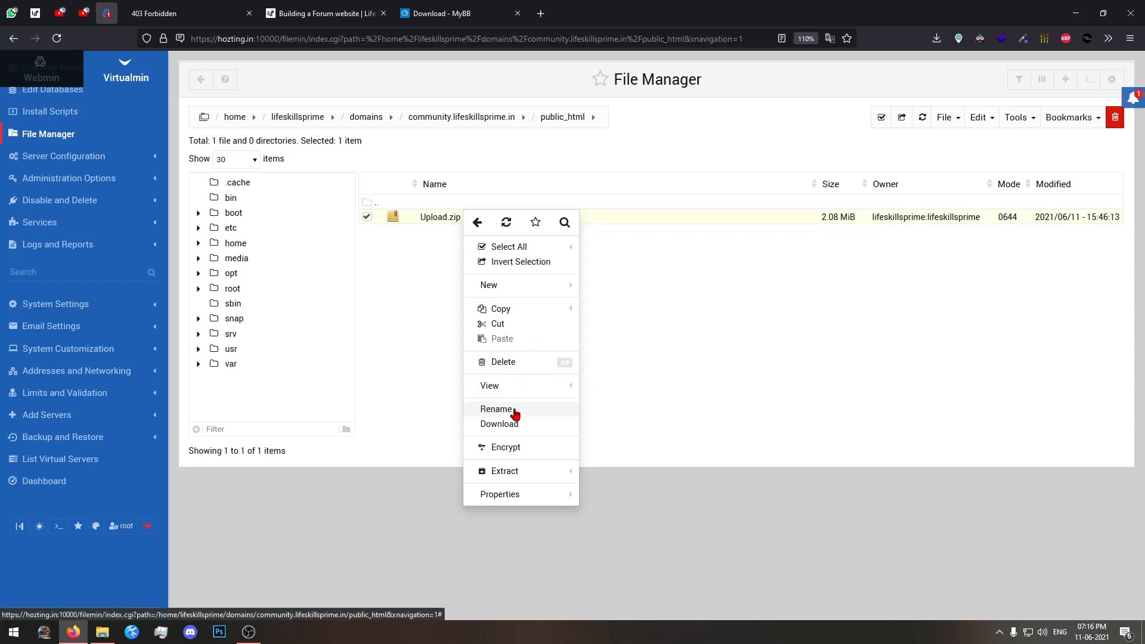
{"action": "left_click", "coordinate": [512, 469]}
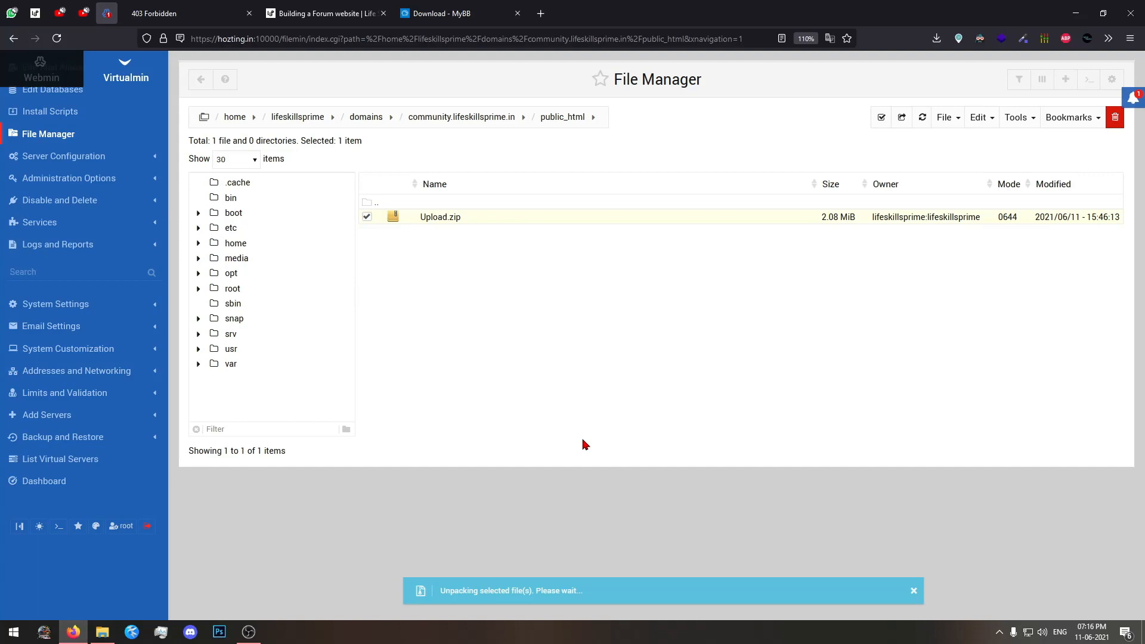
Review the unpacked MyBB files, find Upload.zip on the second page of public_html and permanently delete it.
{"action": "scroll", "coordinate": [608, 395], "scroll_direction": "down", "scroll_amount": 2}
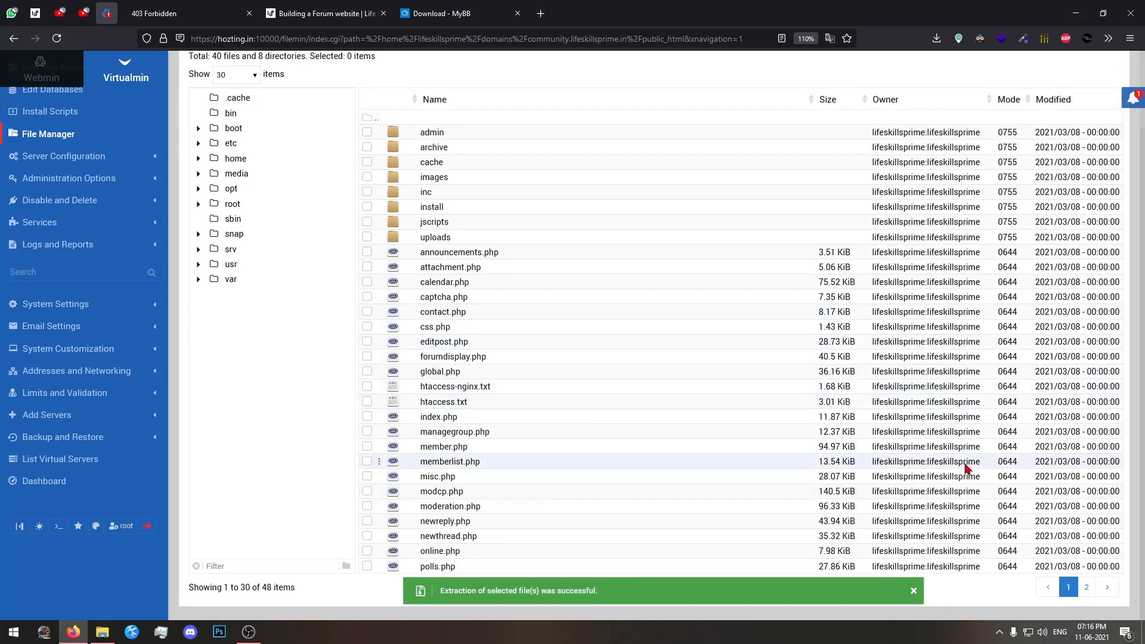
{"action": "scroll", "coordinate": [779, 480], "scroll_direction": "up", "scroll_amount": 2}
{"action": "scroll", "coordinate": [774, 566], "scroll_direction": "down", "scroll_amount": 2}
{"action": "scroll", "coordinate": [644, 365], "scroll_direction": "up", "scroll_amount": 2}
{"action": "scroll", "coordinate": [1033, 577], "scroll_direction": "down", "scroll_amount": 2}
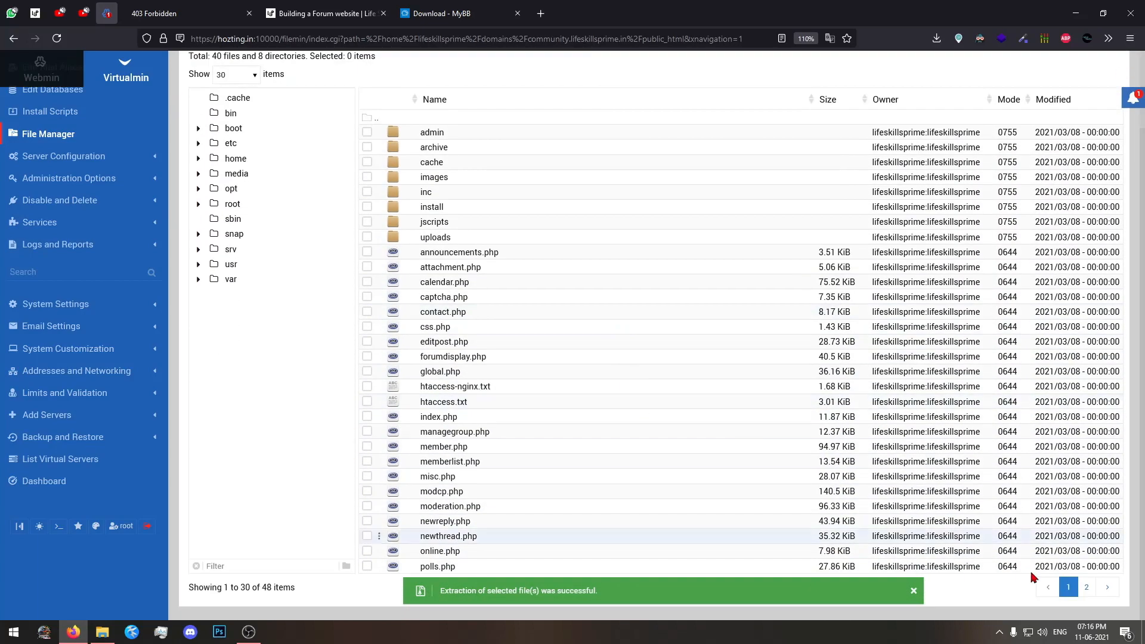
{"action": "left_click", "coordinate": [1086, 587]}
{"action": "left_click", "coordinate": [424, 392]}
{"action": "right_click", "coordinate": [426, 388]}
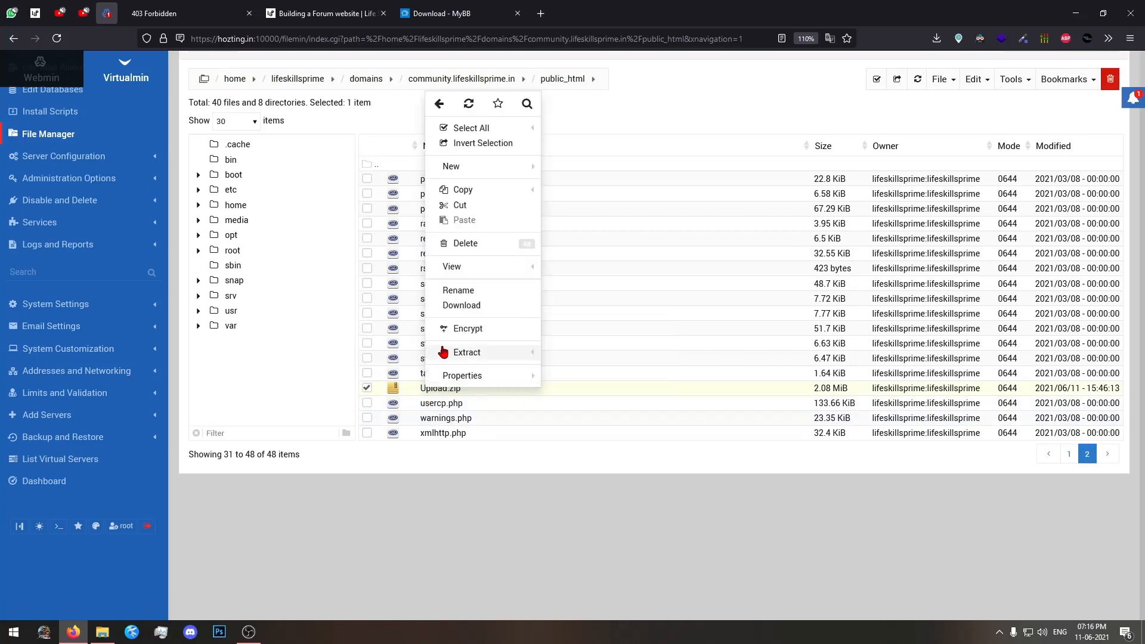
{"action": "left_click", "coordinate": [507, 243]}
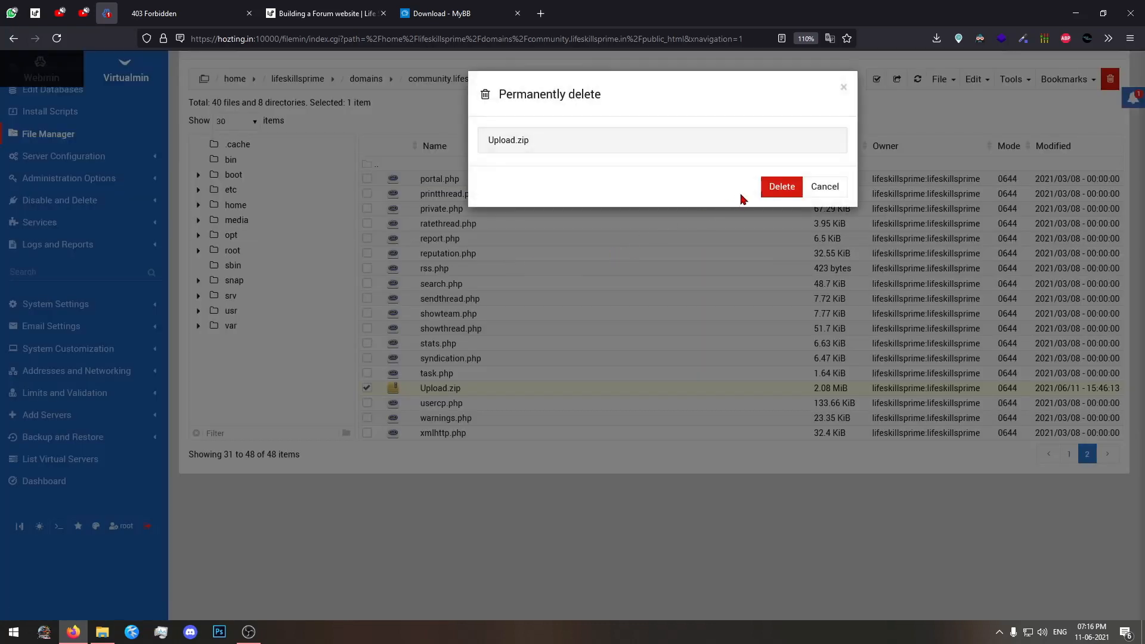
{"action": "left_click", "coordinate": [773, 189]}
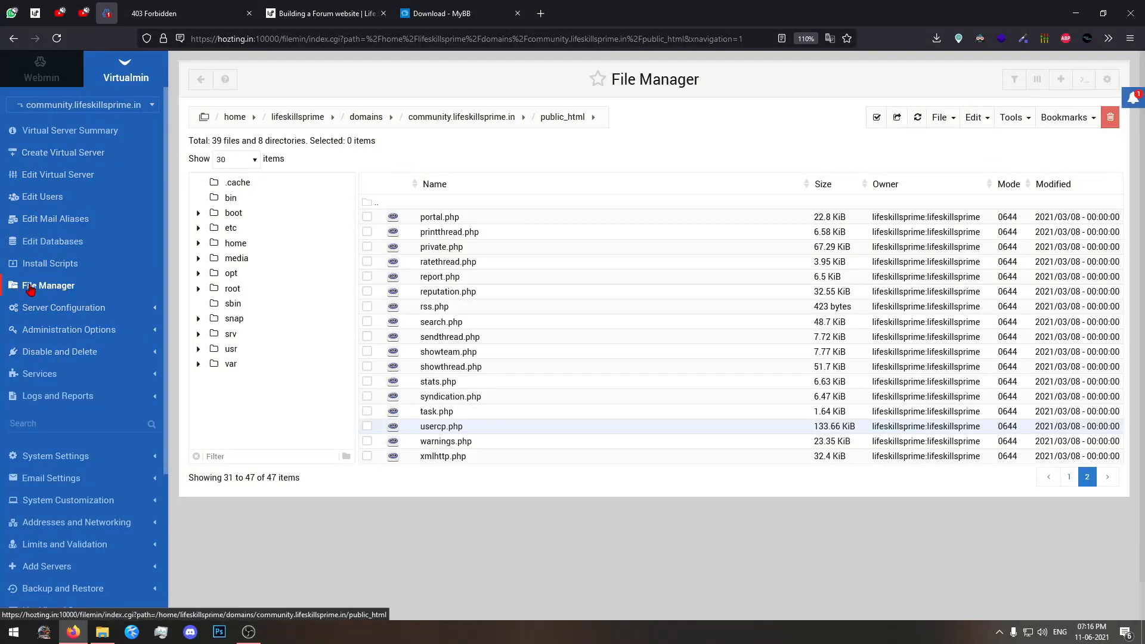
{"action": "left_click", "coordinate": [30, 288]}
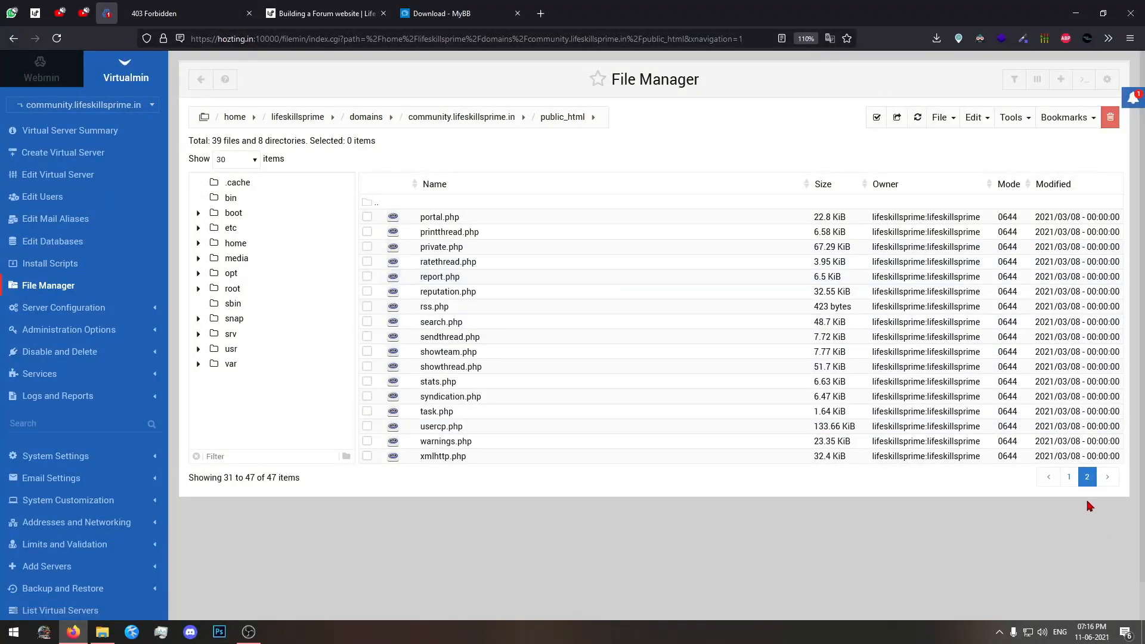
Look over the MyBB folders and files on the first page of public_html.
{"action": "left_click", "coordinate": [1068, 477]}
{"action": "scroll", "coordinate": [520, 359], "scroll_direction": "up", "scroll_amount": 2}
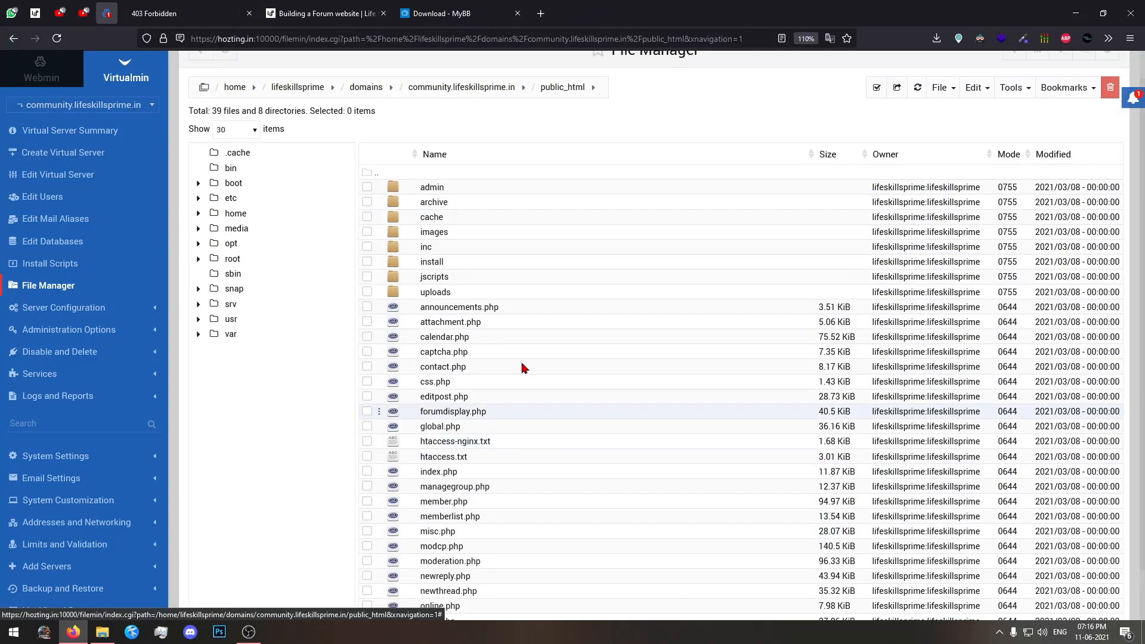
{"action": "scroll", "coordinate": [570, 255], "scroll_direction": "down", "scroll_amount": 1}
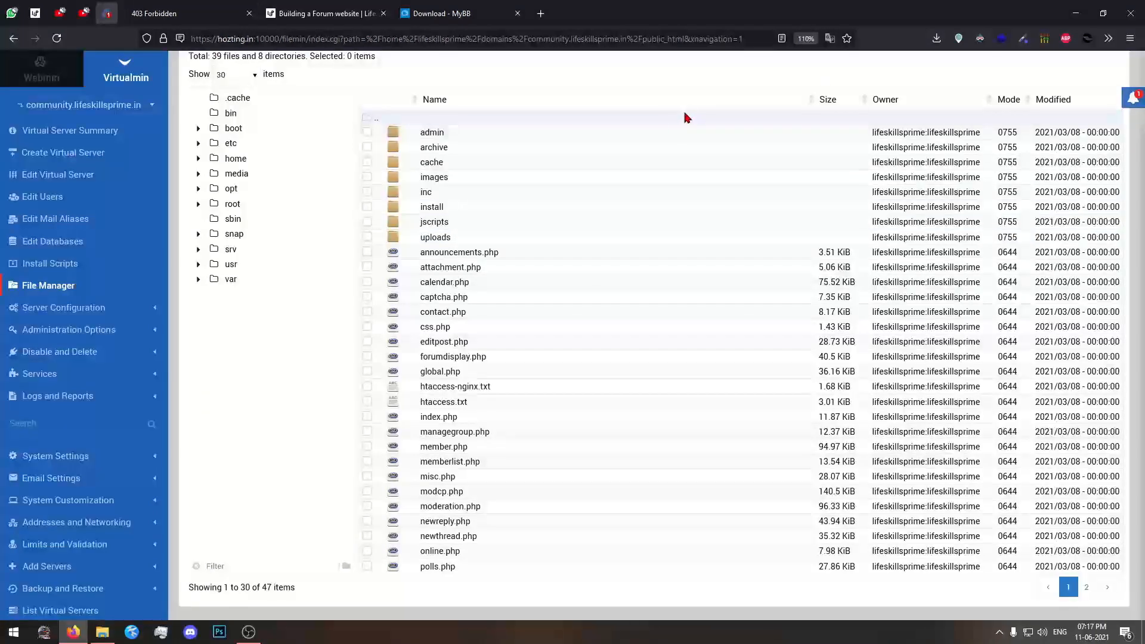
Reload the community.lifeskillsprime.in site to open the MyBB Installation Wizard.
{"action": "left_click", "coordinate": [199, 23]}
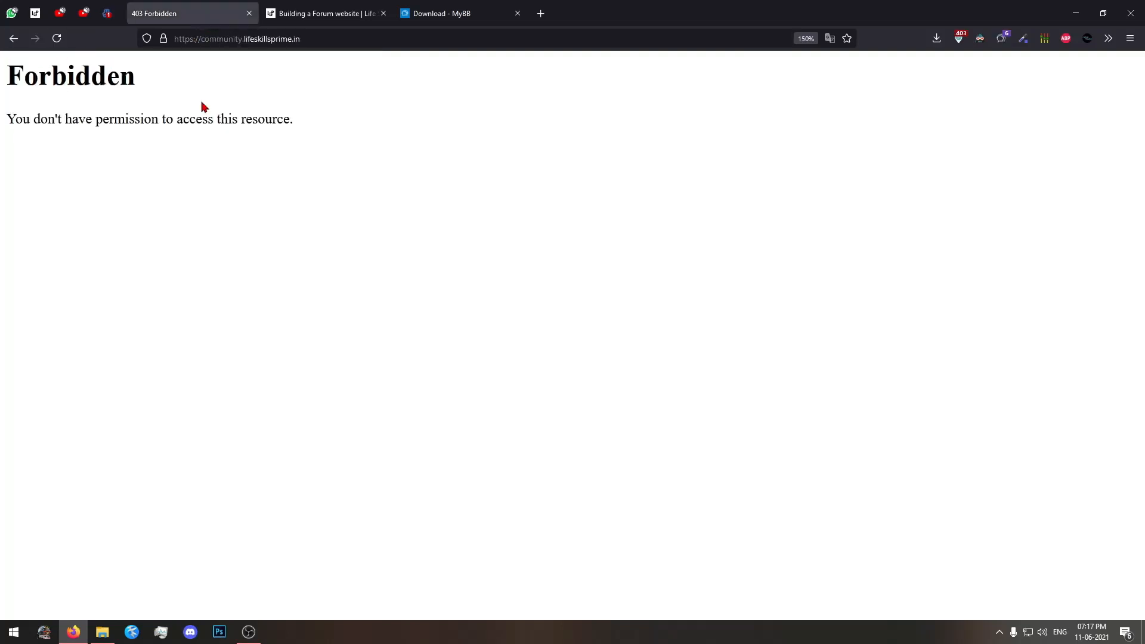
{"action": "key", "text": "ctrl+a"}
{"action": "left_click", "coordinate": [960, 289]}
{"action": "left_click_drag", "start_coordinate": [201, 39], "coordinate": [348, 39]}
{"action": "left_click", "coordinate": [422, 198]}
{"action": "left_click", "coordinate": [55, 42]}
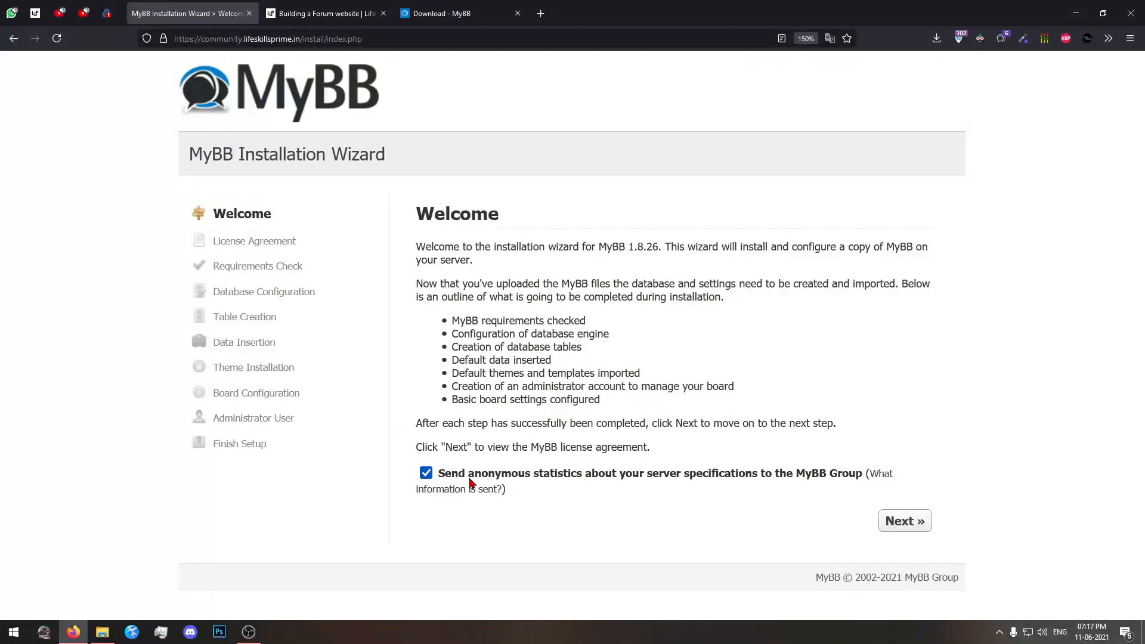
Opt out of sending anonymous server statistics to the MyBB Group and accept the MyBB license agreement.
{"action": "left_click", "coordinate": [425, 472]}
{"action": "left_click", "coordinate": [910, 528]}
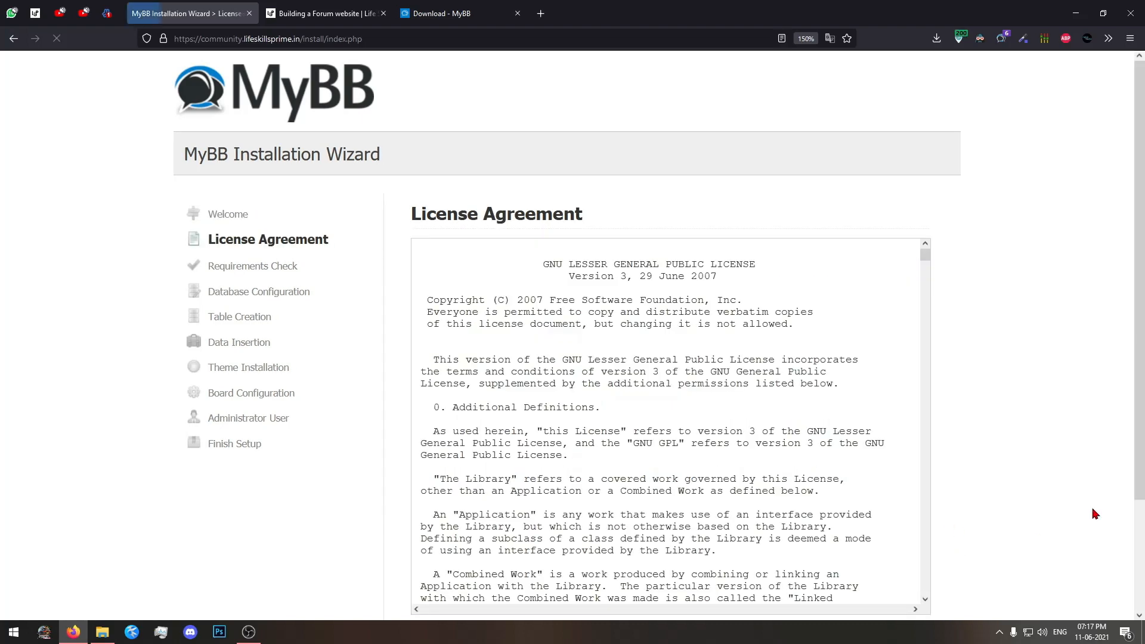
{"action": "scroll", "coordinate": [1093, 508], "scroll_direction": "down", "scroll_amount": 2}
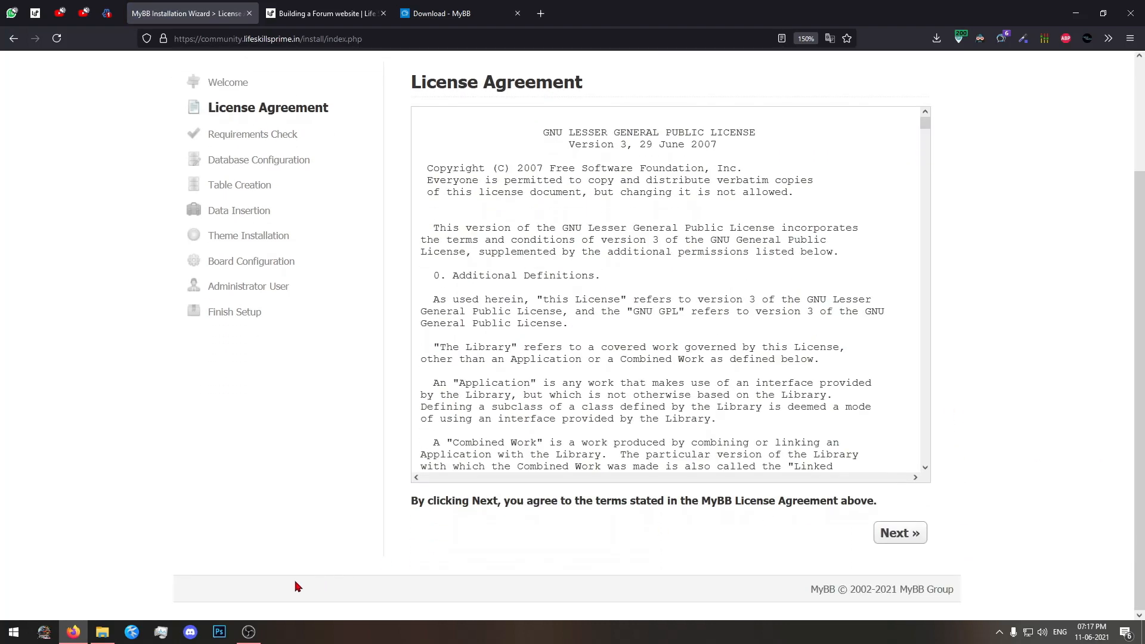
{"action": "left_click", "coordinate": [249, 633]}
{"action": "left_click", "coordinate": [251, 635]}
{"action": "scroll", "coordinate": [728, 312], "scroll_direction": "down", "scroll_amount": 15}
{"action": "scroll", "coordinate": [775, 287], "scroll_direction": "up", "scroll_amount": 15}
{"action": "left_click_drag", "start_coordinate": [923, 122], "coordinate": [935, 459]}
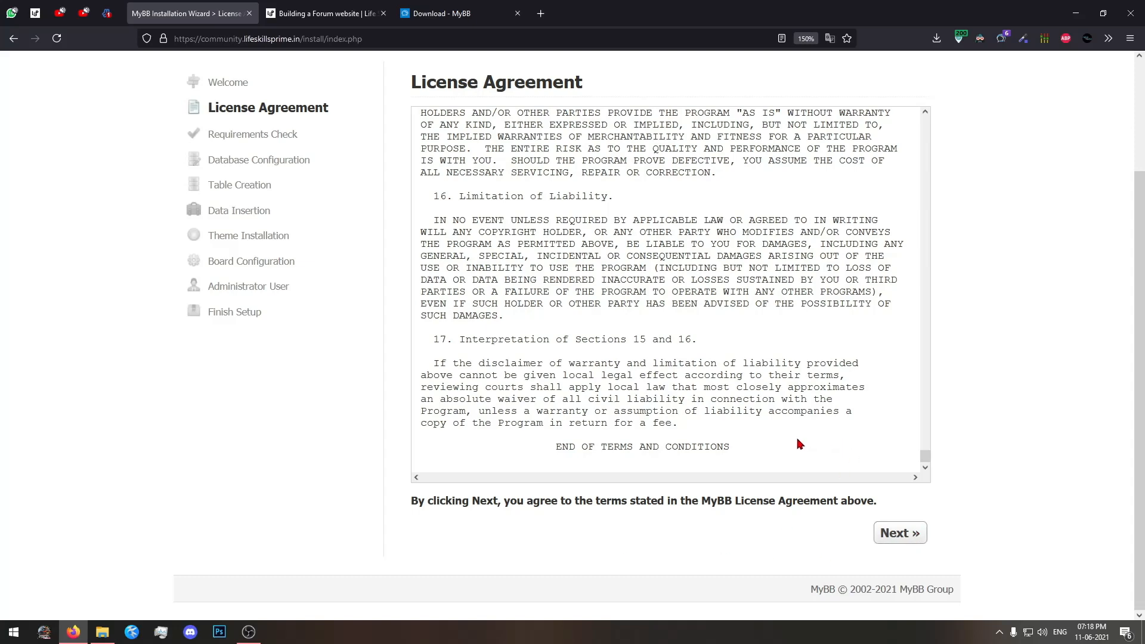
{"action": "left_click", "coordinate": [912, 536]}
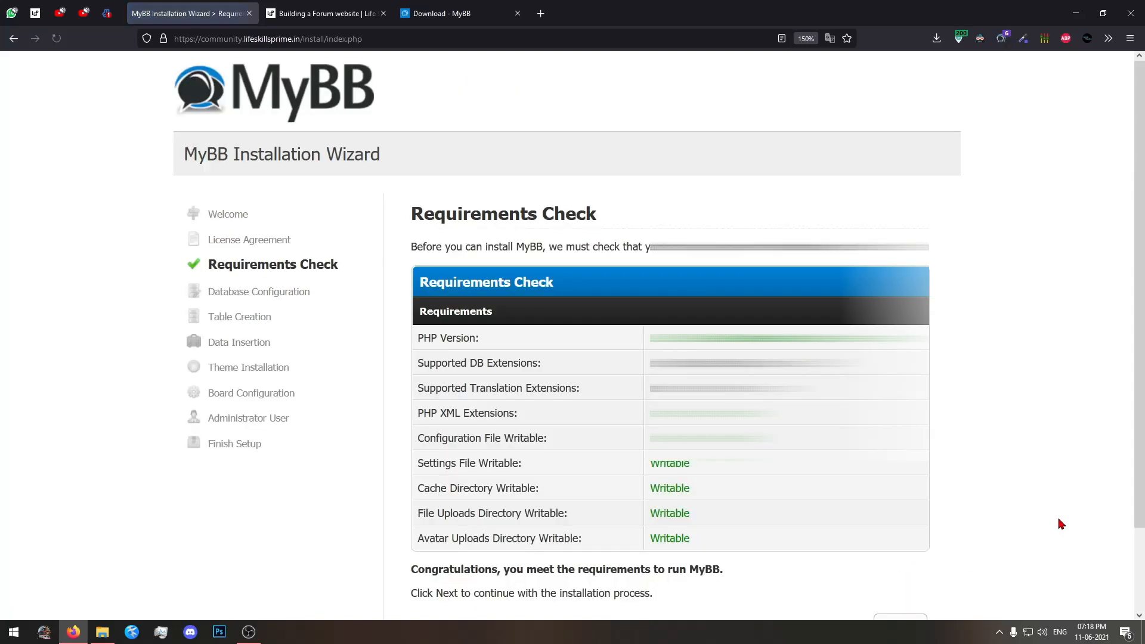
Review the Requirements Check results and continue to Database Configuration.
{"action": "scroll", "coordinate": [1057, 521], "scroll_direction": "down", "scroll_amount": 2}
{"action": "left_click_drag", "start_coordinate": [1040, 518], "coordinate": [484, 183]}
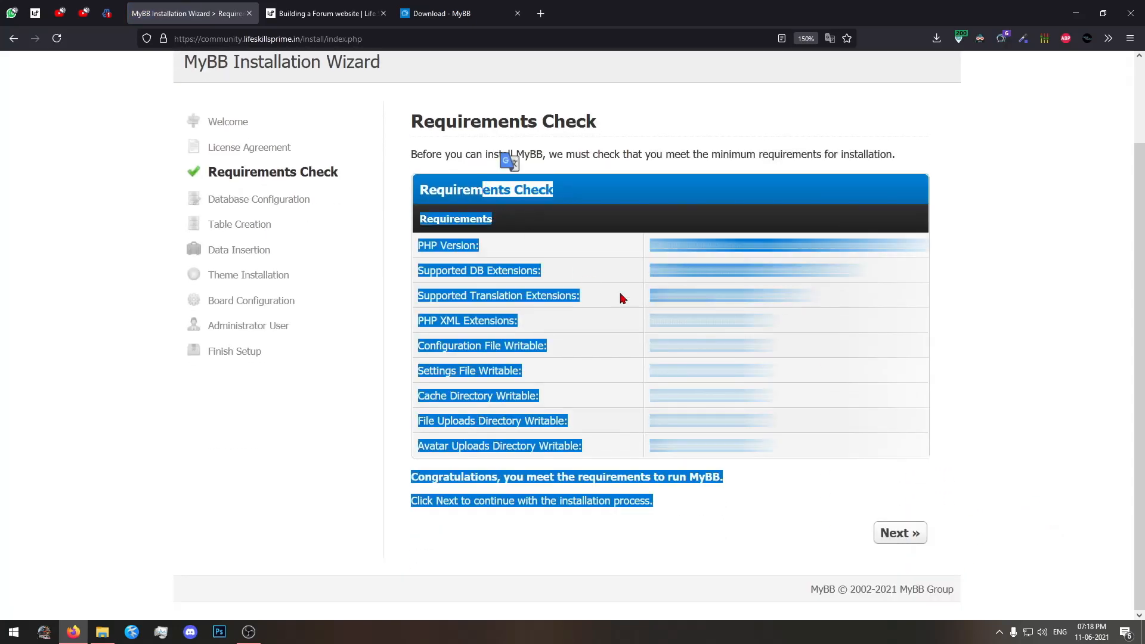
{"action": "left_click", "coordinate": [506, 157]}
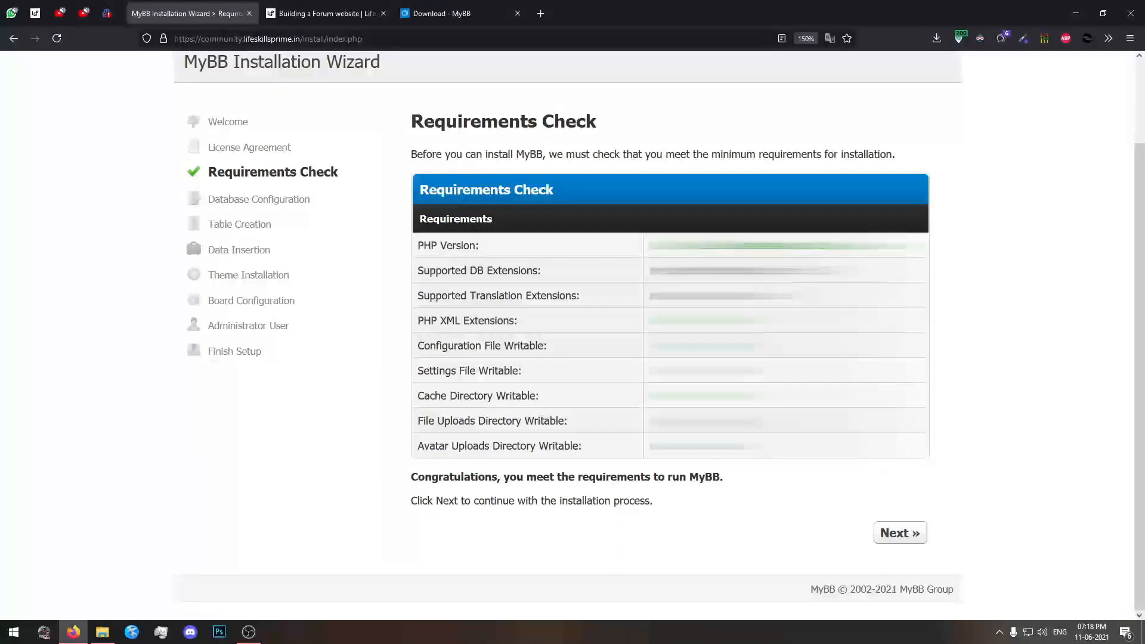
{"action": "left_click_drag", "start_coordinate": [649, 277], "coordinate": [656, 420]}
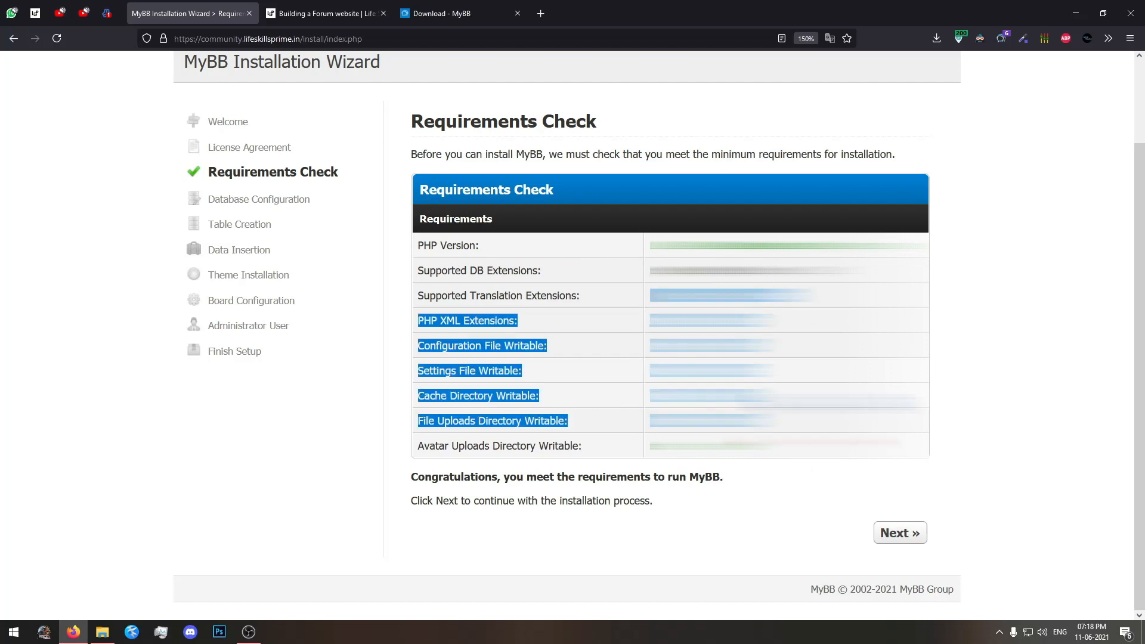
{"action": "left_click", "coordinate": [655, 421]}
{"action": "left_click", "coordinate": [899, 533]}
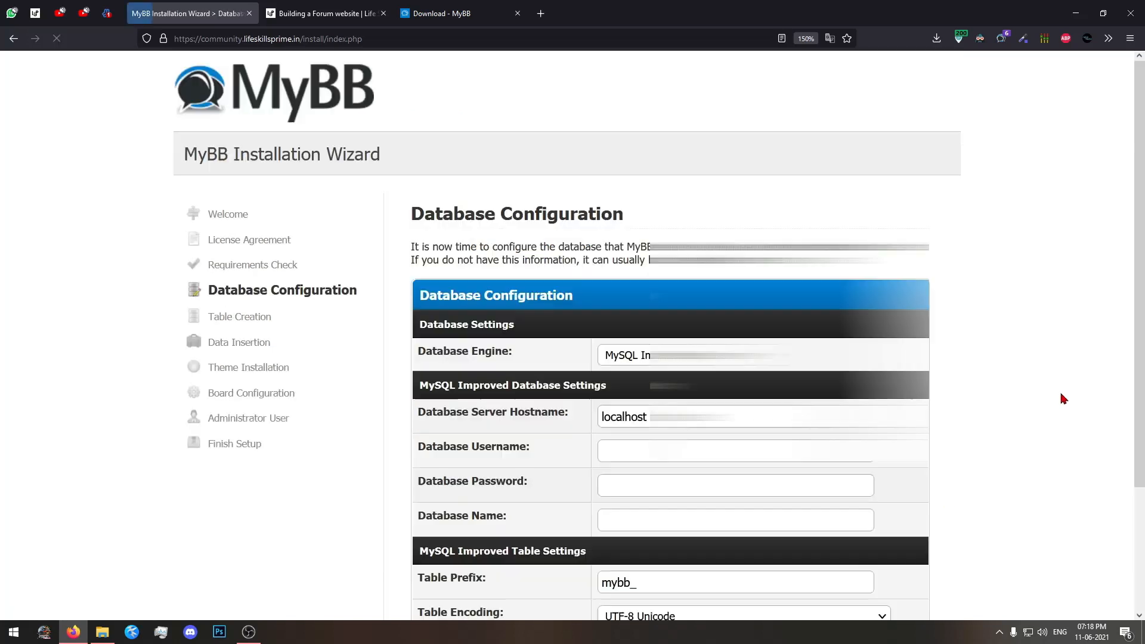
Enter the database username and database password, set the database name to community, and check the entries.
{"action": "scroll", "coordinate": [1062, 398], "scroll_direction": "down", "scroll_amount": 2}
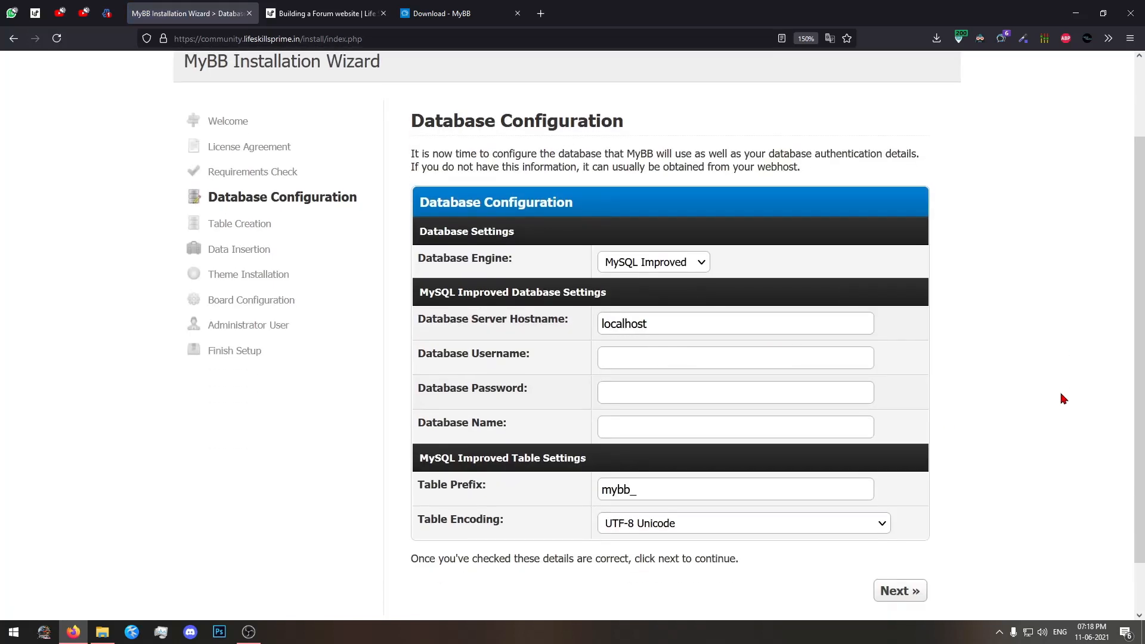
{"action": "left_click", "coordinate": [609, 357]}
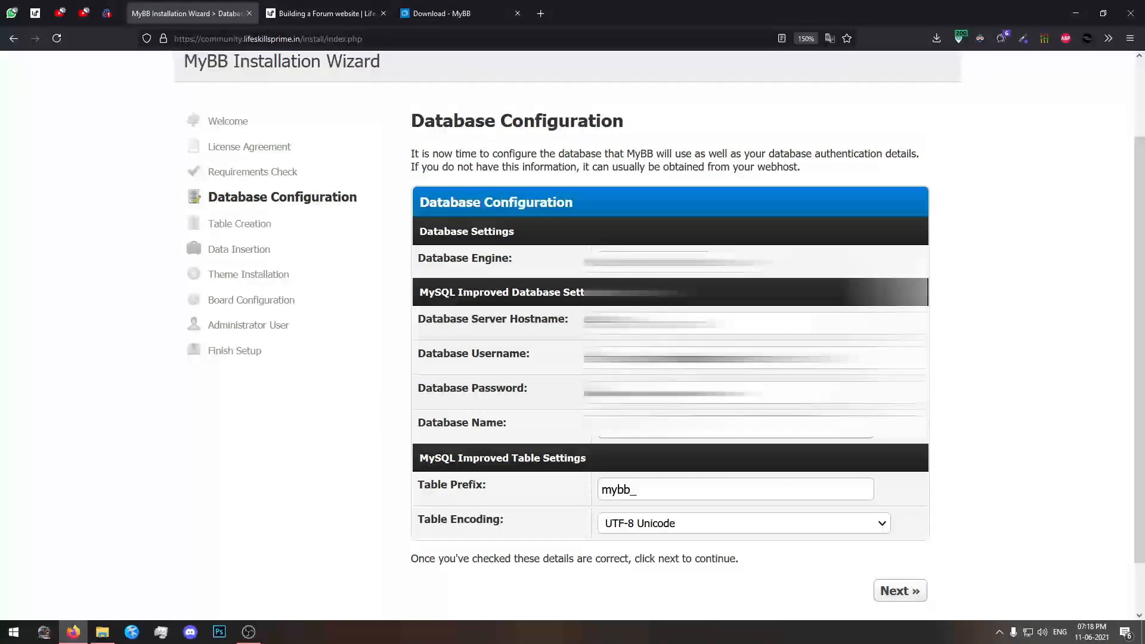
{"action": "left_click", "coordinate": [734, 427]}
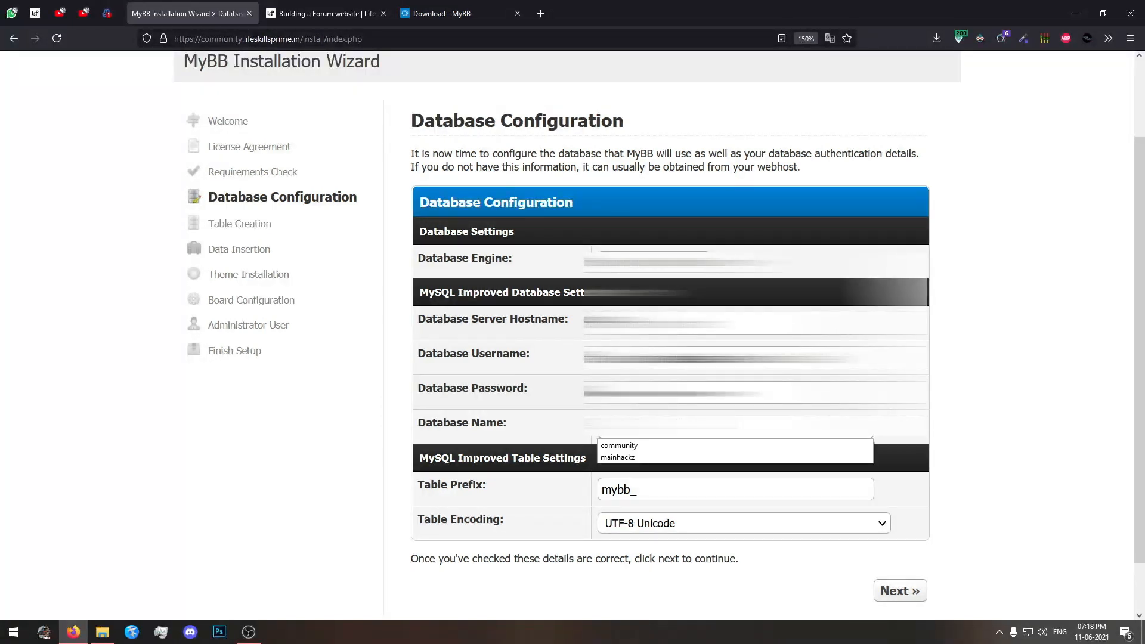
{"action": "left_click", "coordinate": [625, 447]}
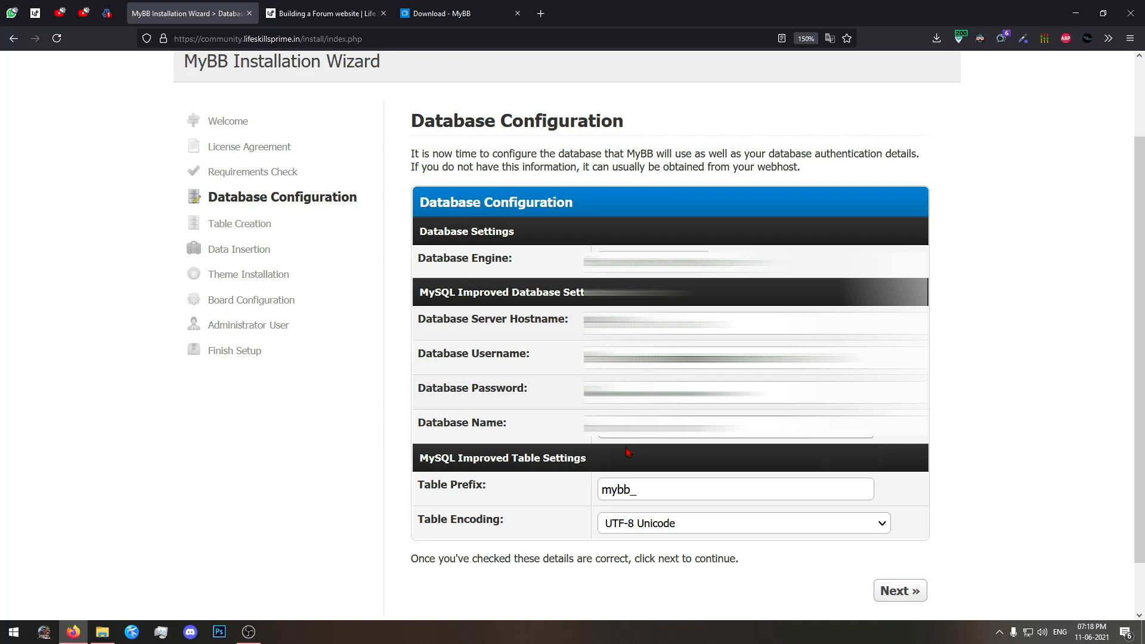
{"action": "left_click", "coordinate": [736, 430]}
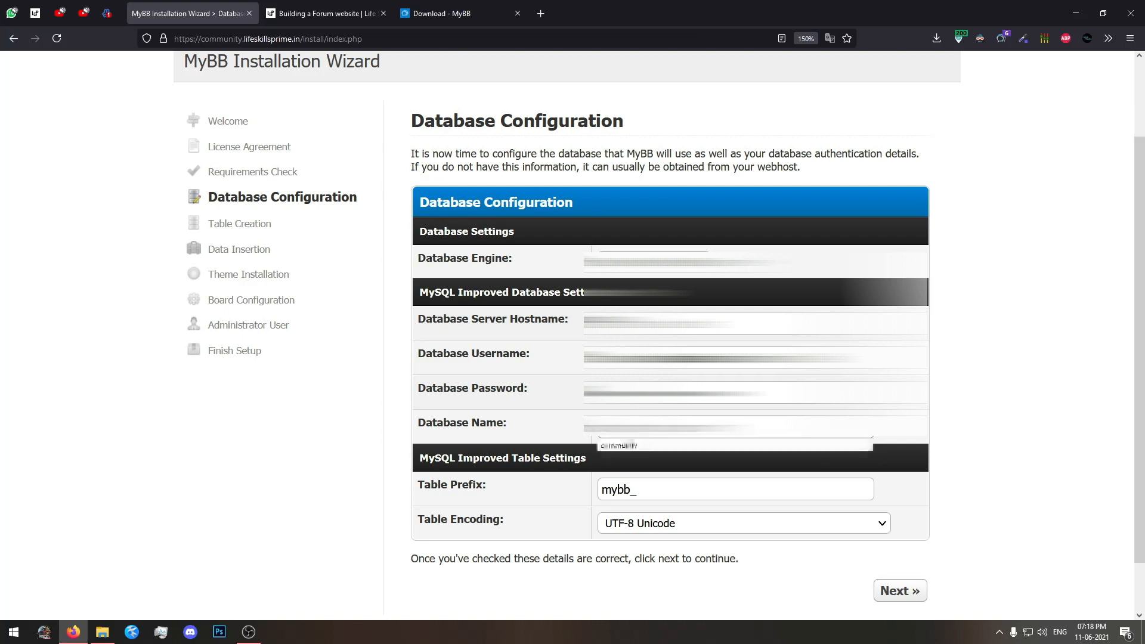
{"action": "left_click_drag", "start_coordinate": [737, 430], "coordinate": [492, 426]}
{"action": "left_click", "coordinate": [689, 432]}
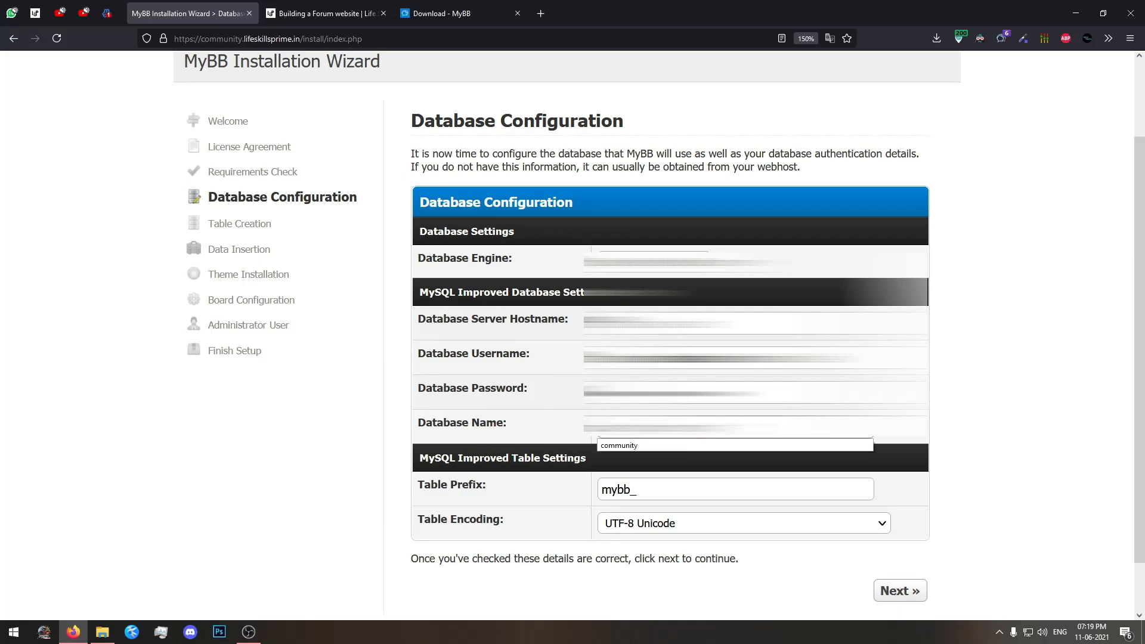
{"action": "left_click_drag", "start_coordinate": [775, 388], "coordinate": [546, 388]}
{"action": "left_click_drag", "start_coordinate": [775, 356], "coordinate": [437, 355]}
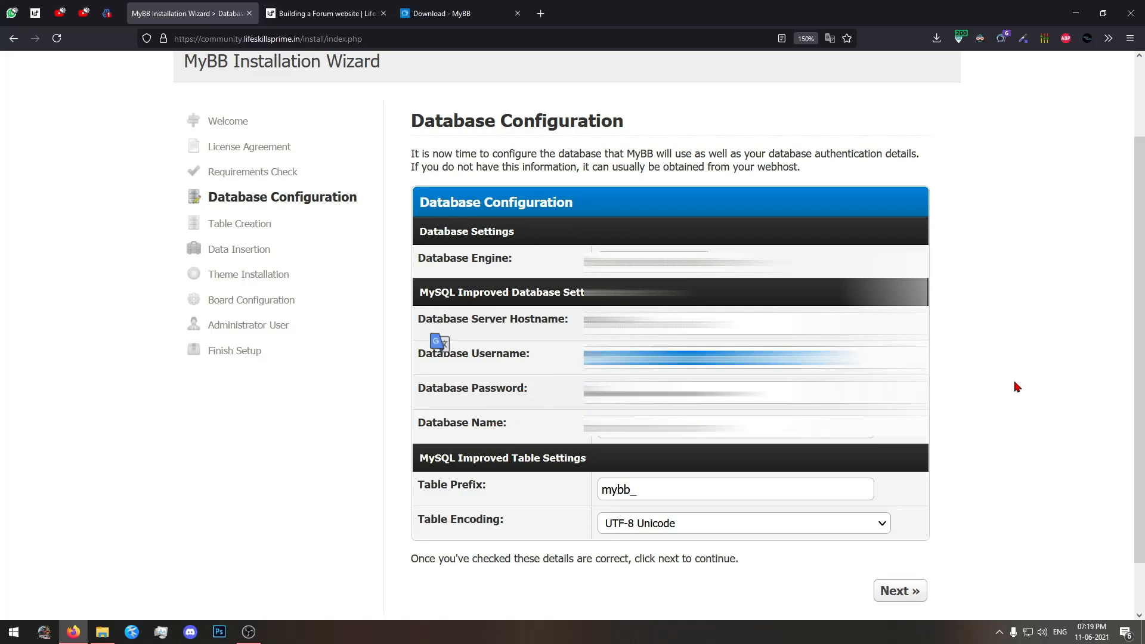
{"action": "left_click_drag", "start_coordinate": [829, 358], "coordinate": [365, 313]}
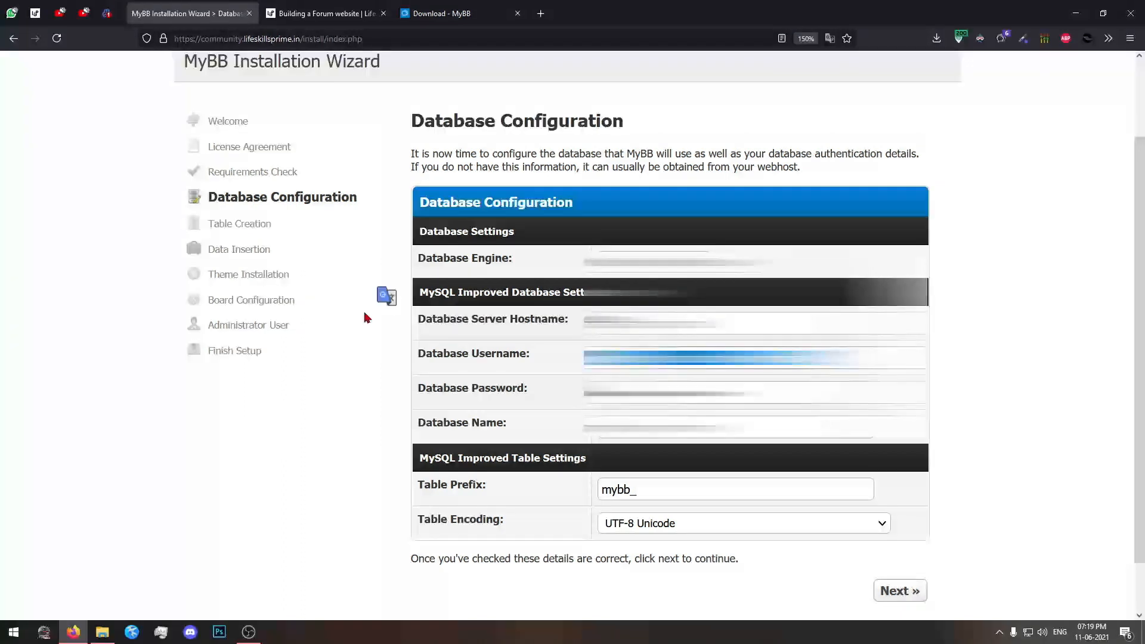
{"action": "left_click", "coordinate": [843, 427]}
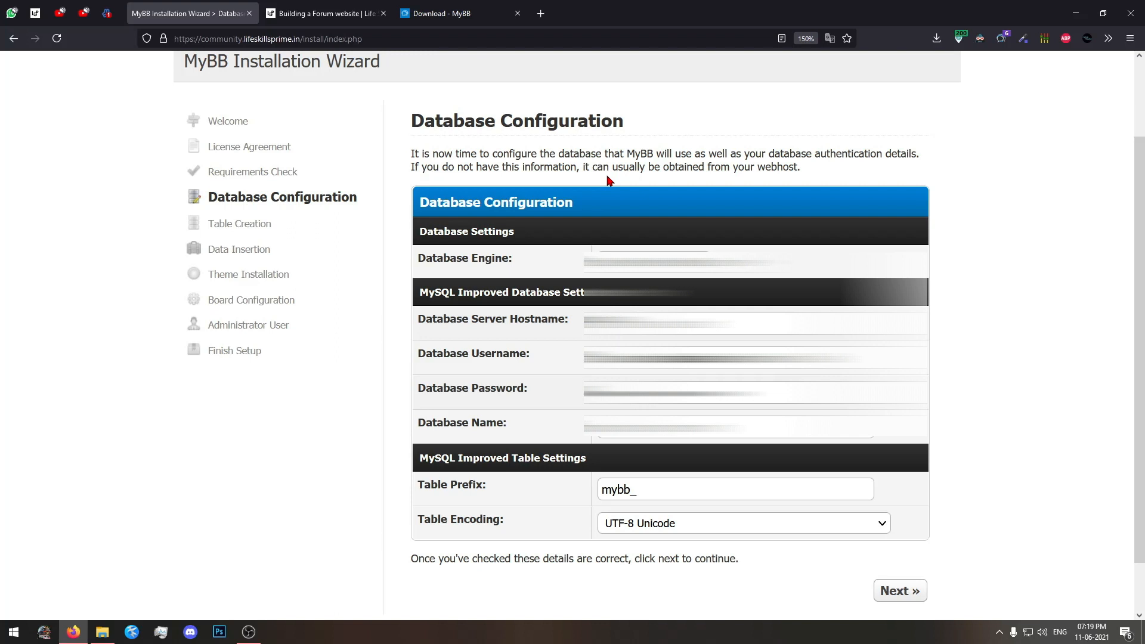
Set the table prefix to lsp_, keep UTF-8 Unicode encoding, and submit the database configuration to create the tables.
{"action": "scroll", "coordinate": [961, 455], "scroll_direction": "down", "scroll_amount": 2}
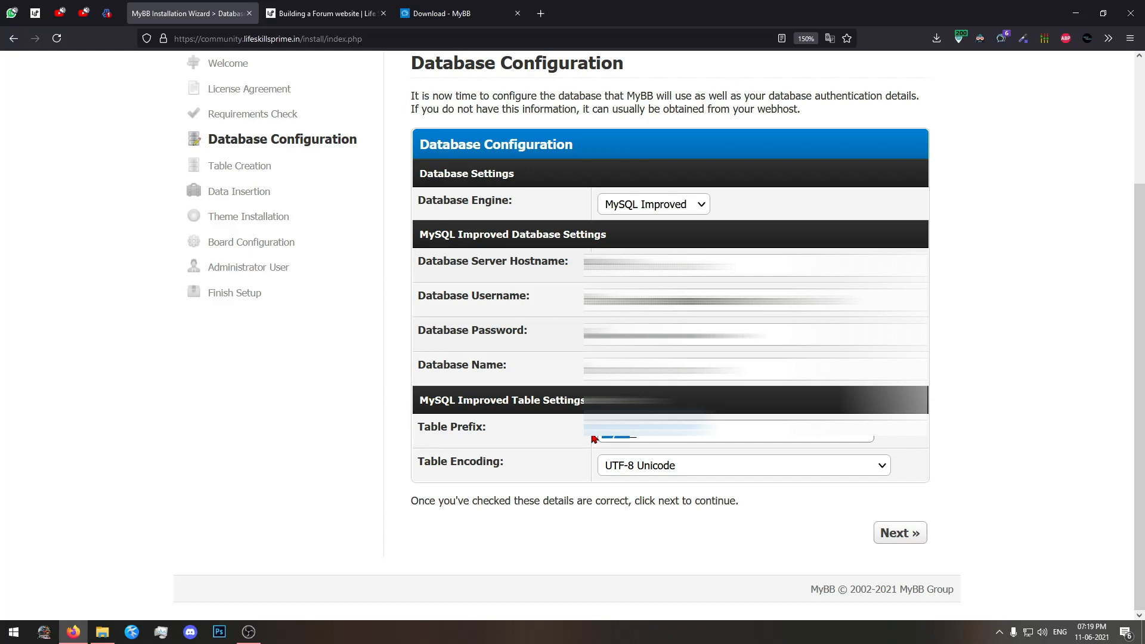
{"action": "left_click", "coordinate": [594, 439]}
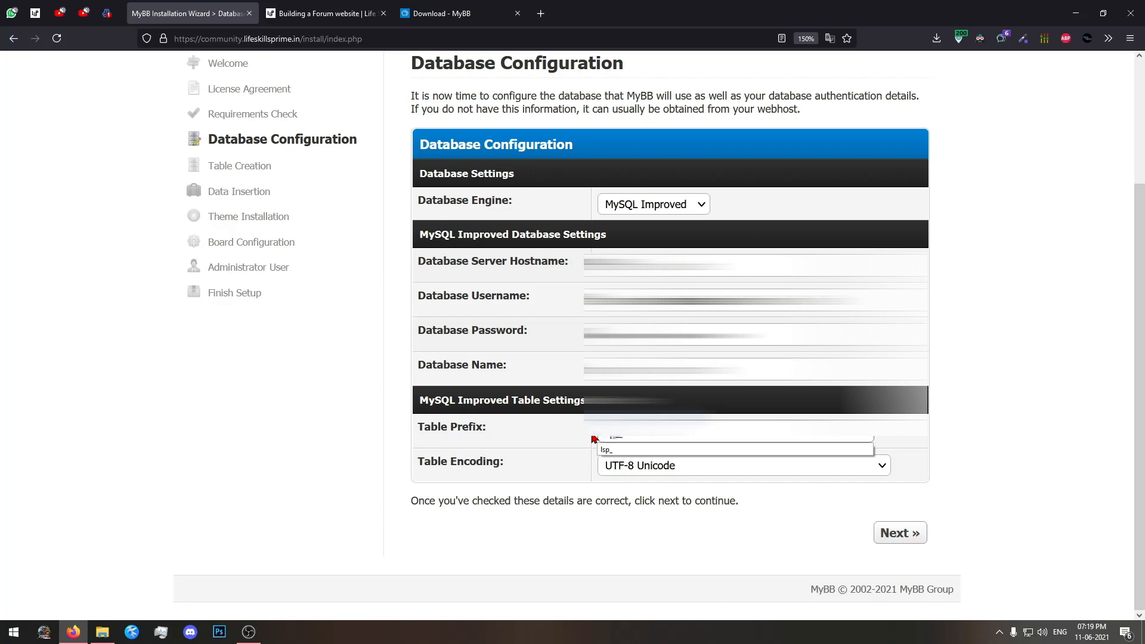
{"action": "left_click", "coordinate": [691, 429]}
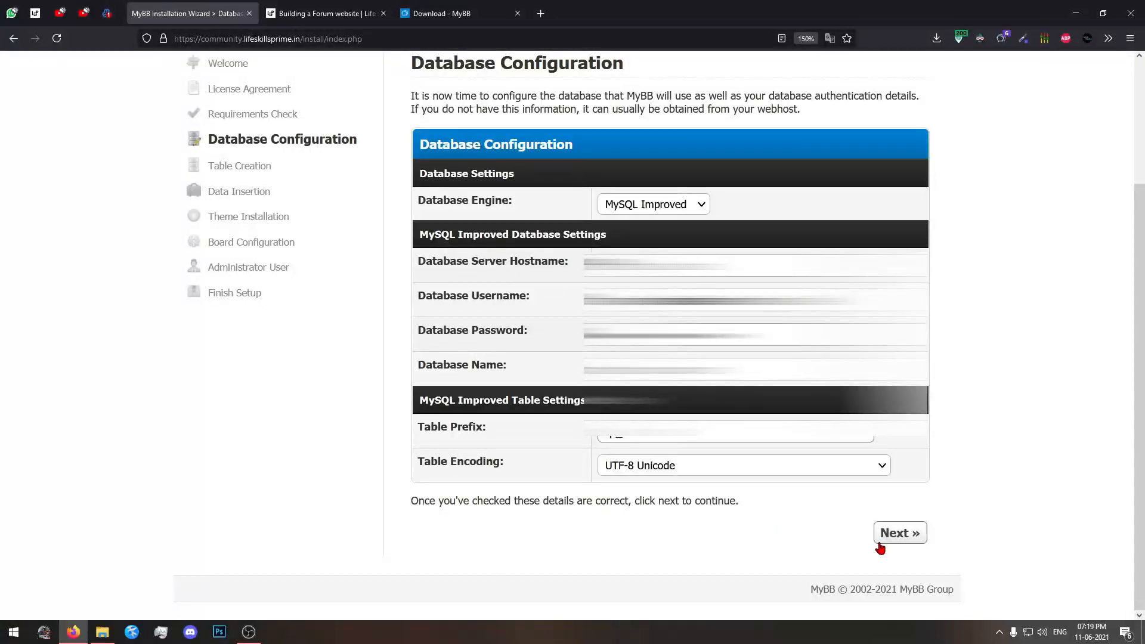
{"action": "left_click", "coordinate": [914, 534]}
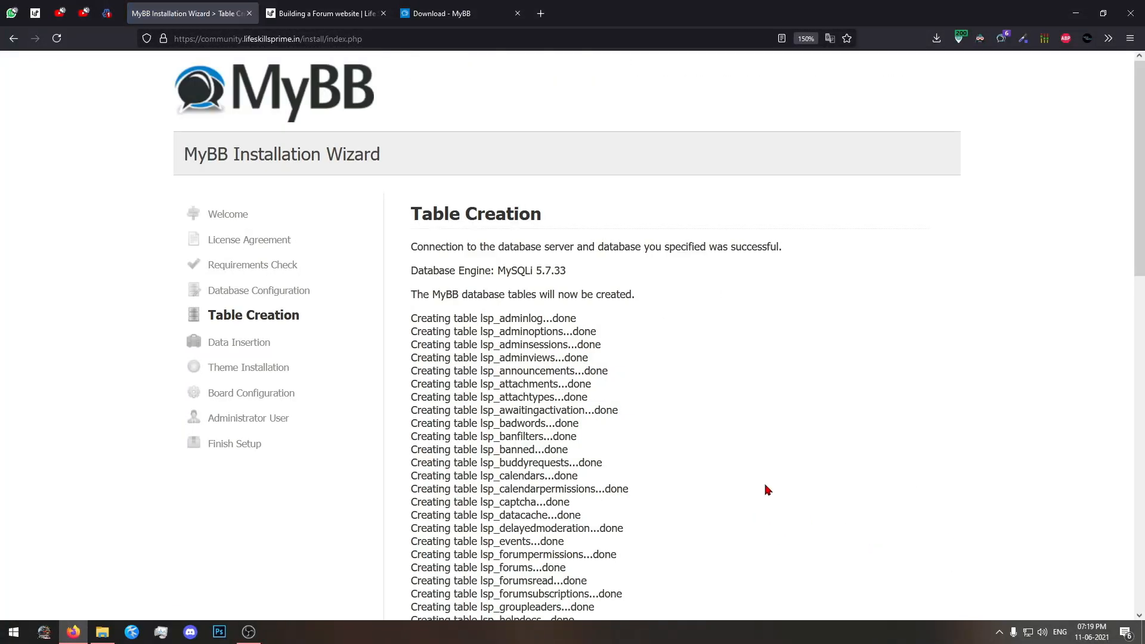
Review the list of created database tables and populate them with the default data.
{"action": "left_click_drag", "start_coordinate": [411, 210], "coordinate": [567, 223]}
{"action": "left_click", "coordinate": [567, 223]}
{"action": "scroll", "coordinate": [753, 441], "scroll_direction": "down", "scroll_amount": 3}
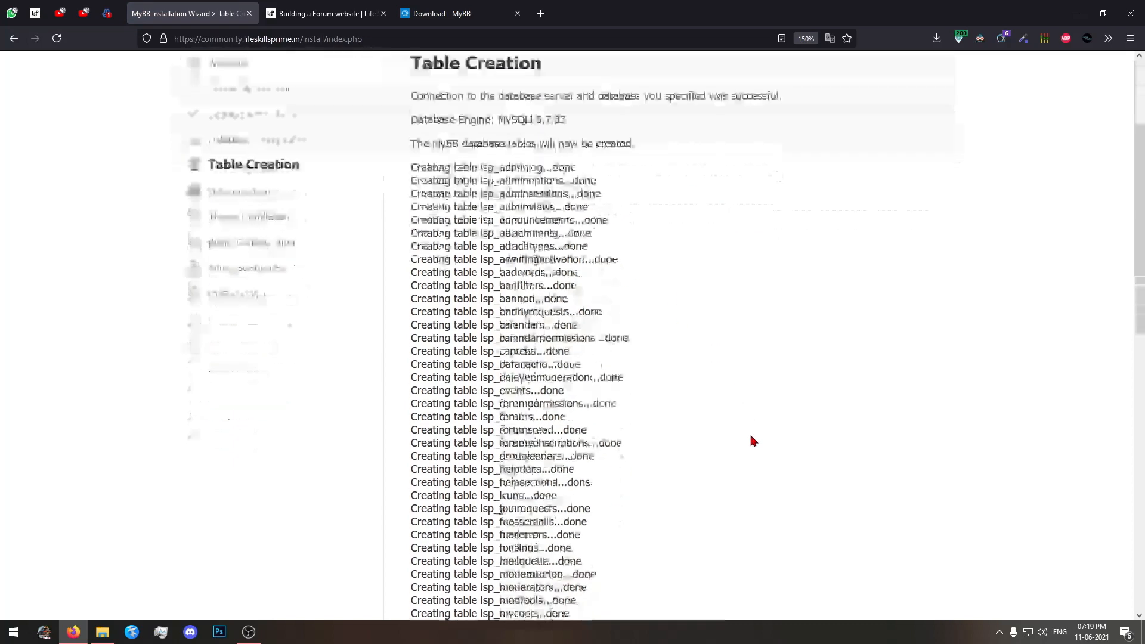
{"action": "scroll", "coordinate": [752, 441], "scroll_direction": "down", "scroll_amount": 10}
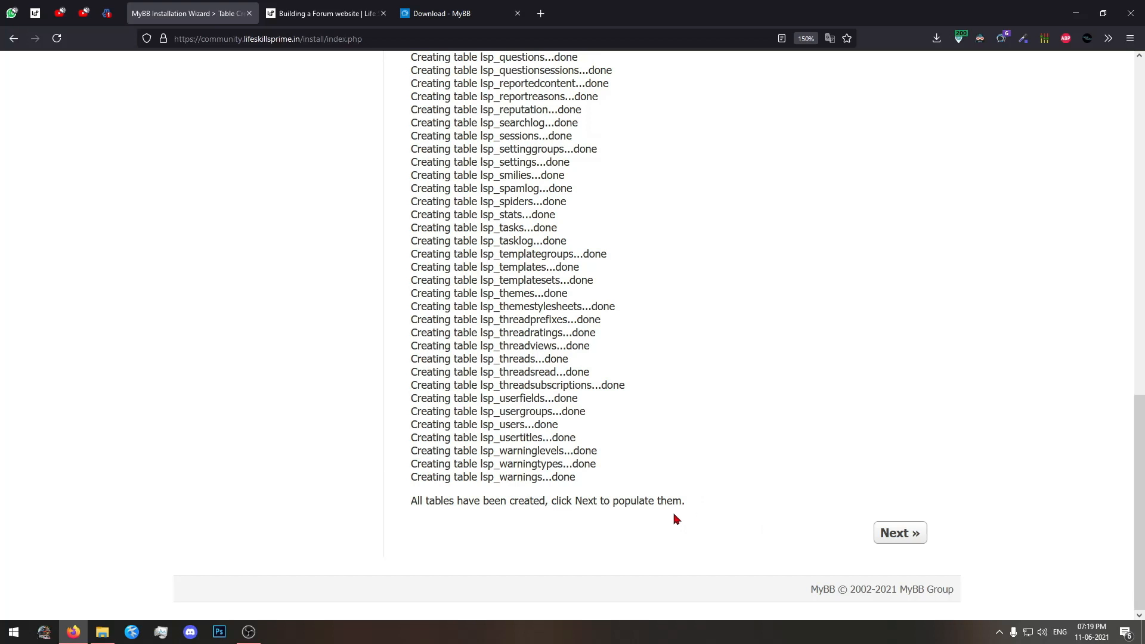
{"action": "left_click", "coordinate": [900, 532]}
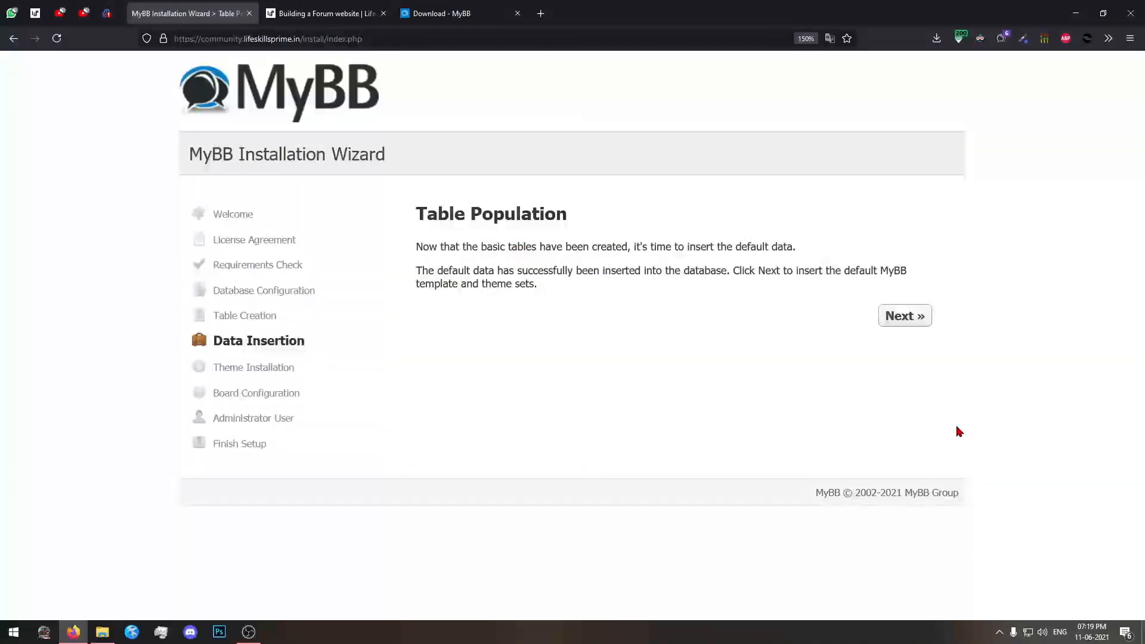
Insert the default MyBB theme and template sets and continue to Board Configuration.
{"action": "left_click_drag", "start_coordinate": [664, 310], "coordinate": [441, 164]}
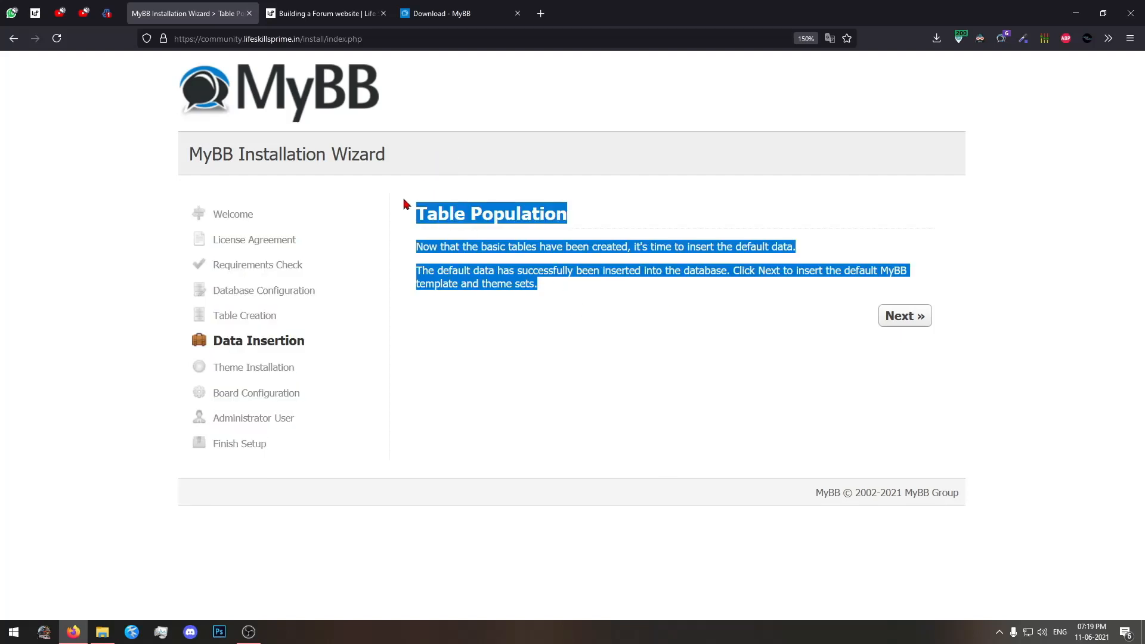
{"action": "left_click", "coordinate": [572, 325]}
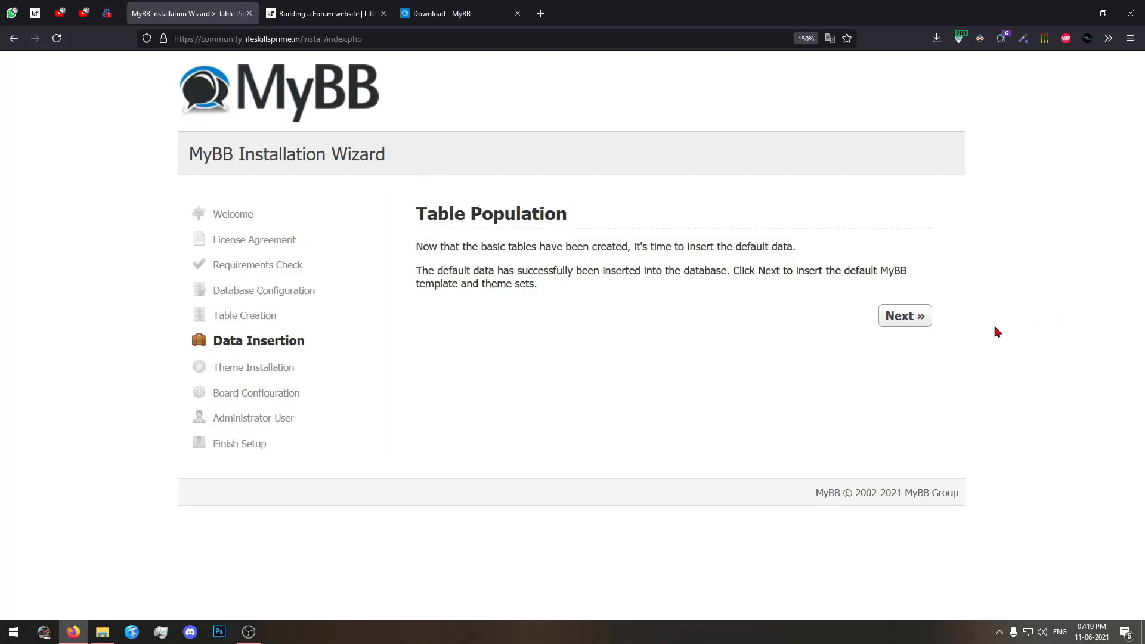
{"action": "left_click", "coordinate": [911, 315]}
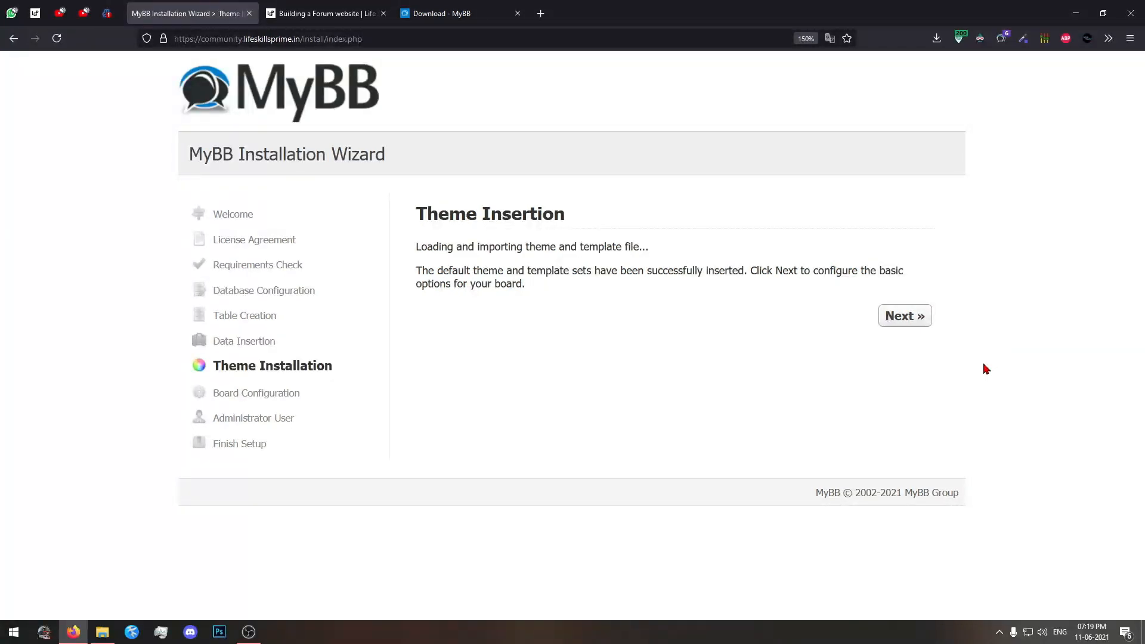
{"action": "left_click_drag", "start_coordinate": [417, 215], "coordinate": [529, 227]}
{"action": "left_click", "coordinate": [558, 223]}
{"action": "left_click", "coordinate": [891, 316]}
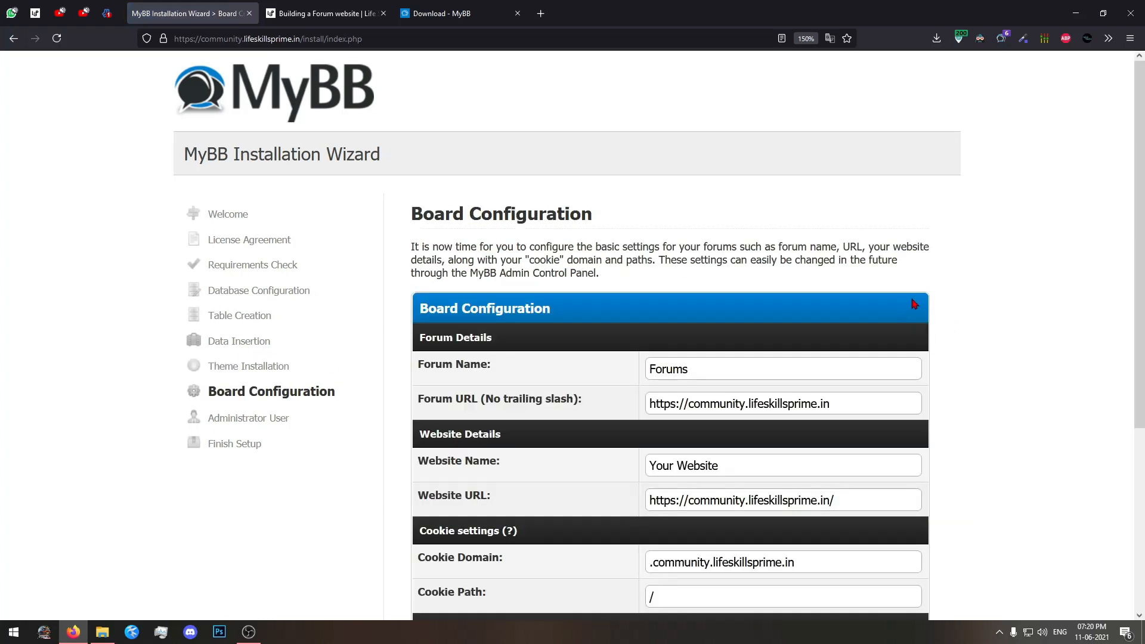
Set the forum name to Life Skills Prime in the Board Configuration's forum details.
{"action": "scroll", "coordinate": [912, 303], "scroll_direction": "down", "scroll_amount": 3}
{"action": "left_click_drag", "start_coordinate": [411, 121], "coordinate": [592, 119]}
{"action": "triple_click", "coordinate": [593, 119]}
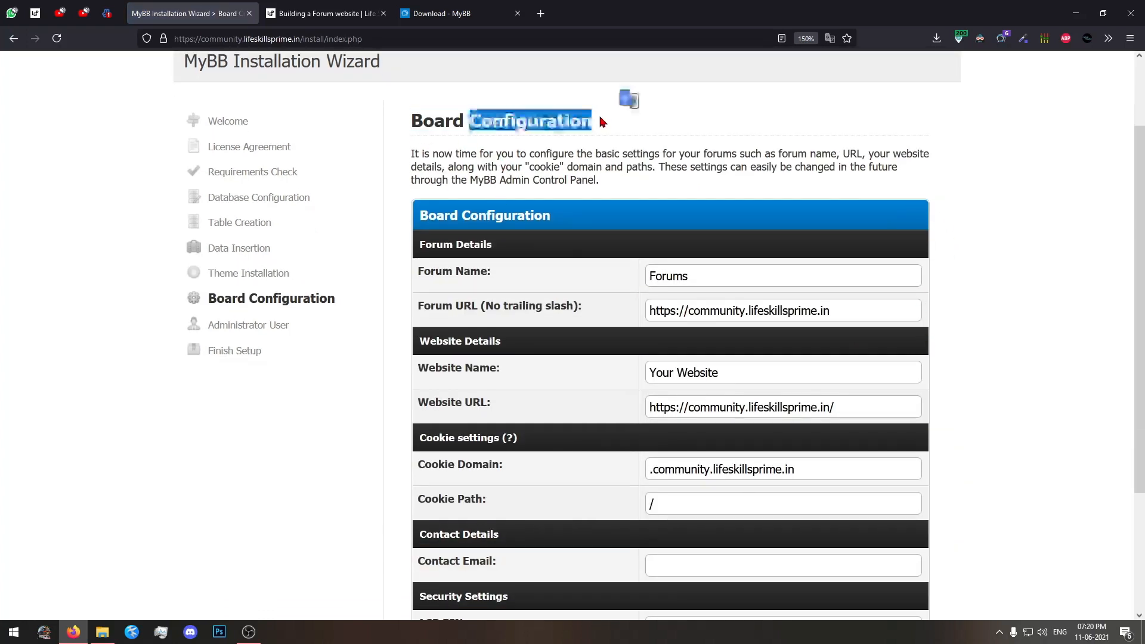
{"action": "left_click", "coordinate": [435, 123]}
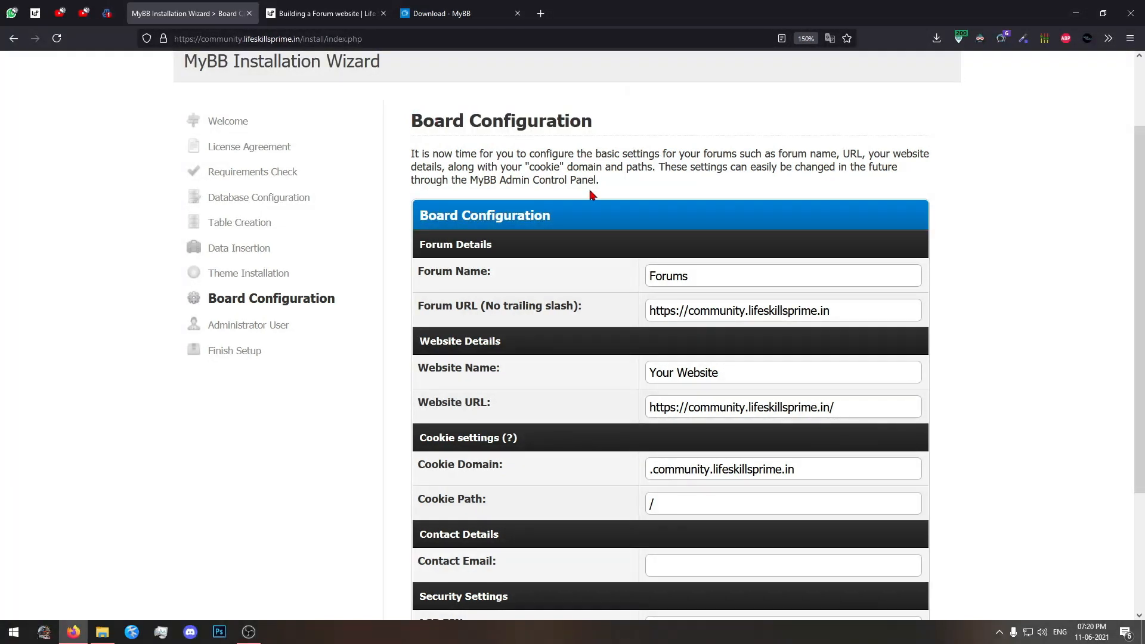
{"action": "left_click_drag", "start_coordinate": [766, 278], "coordinate": [486, 268]}
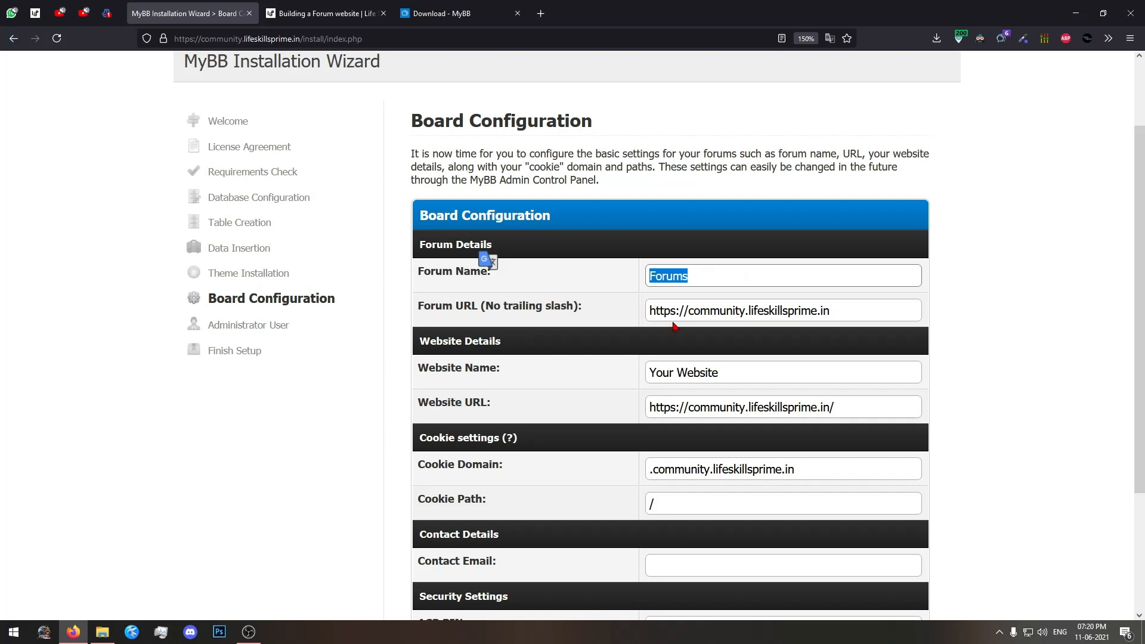
{"action": "type", "text": "Lifes"}
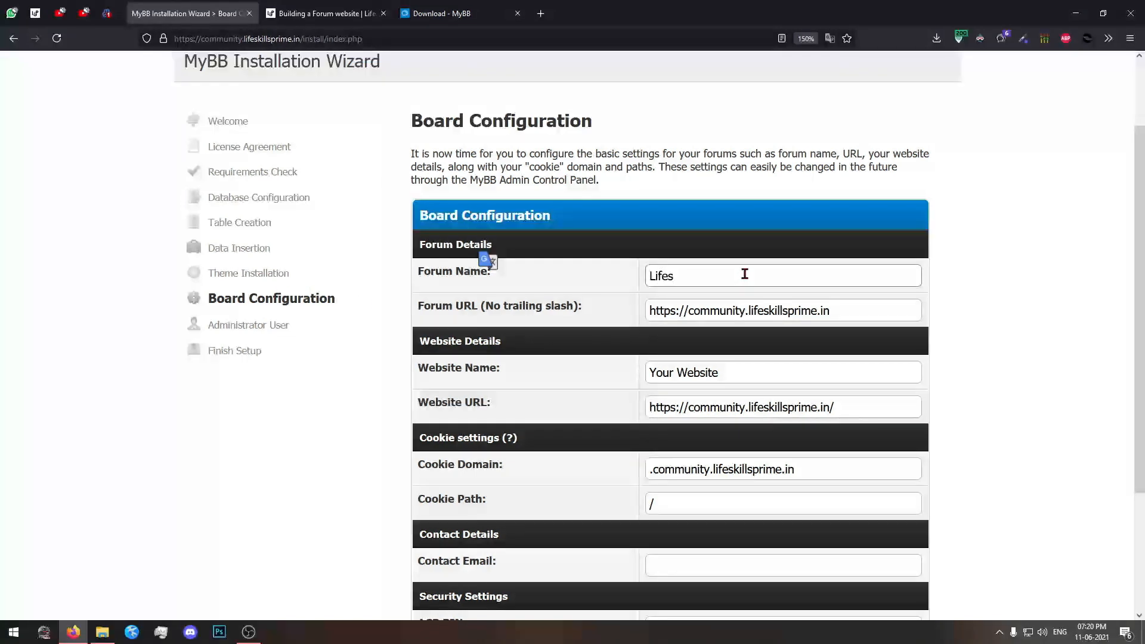
{"action": "key", "text": "BackSpace"}
{"action": "type", "text": "S"}
{"action": "key", "text": "BackSpace"}
{"action": "type", "text": "SK"}
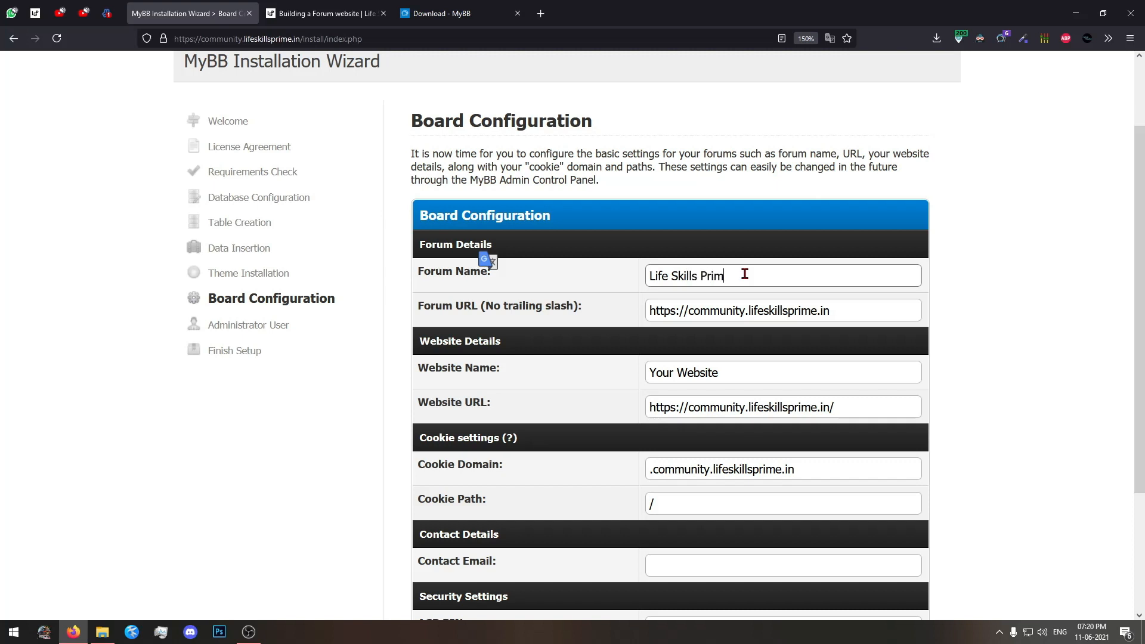
Check the forum URL, set the website name to Life Skills Prime, and keep the prefilled website URL and cookie settings.
{"action": "left_click_drag", "start_coordinate": [830, 309], "coordinate": [428, 308]}
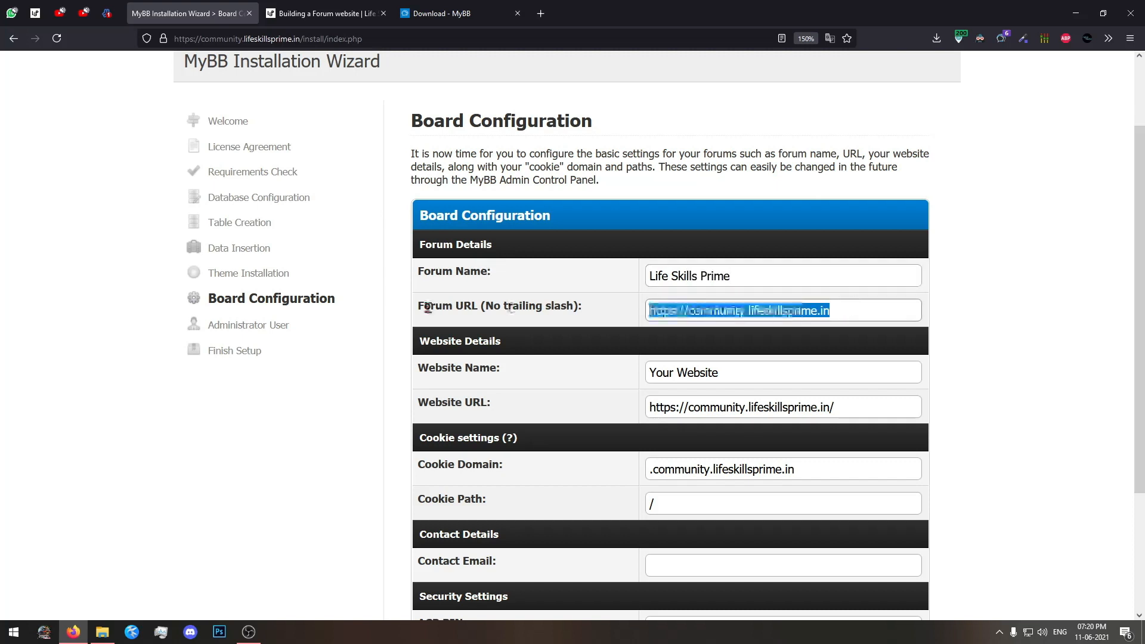
{"action": "left_click", "coordinate": [921, 382]}
{"action": "left_click_drag", "start_coordinate": [786, 382], "coordinate": [471, 382]}
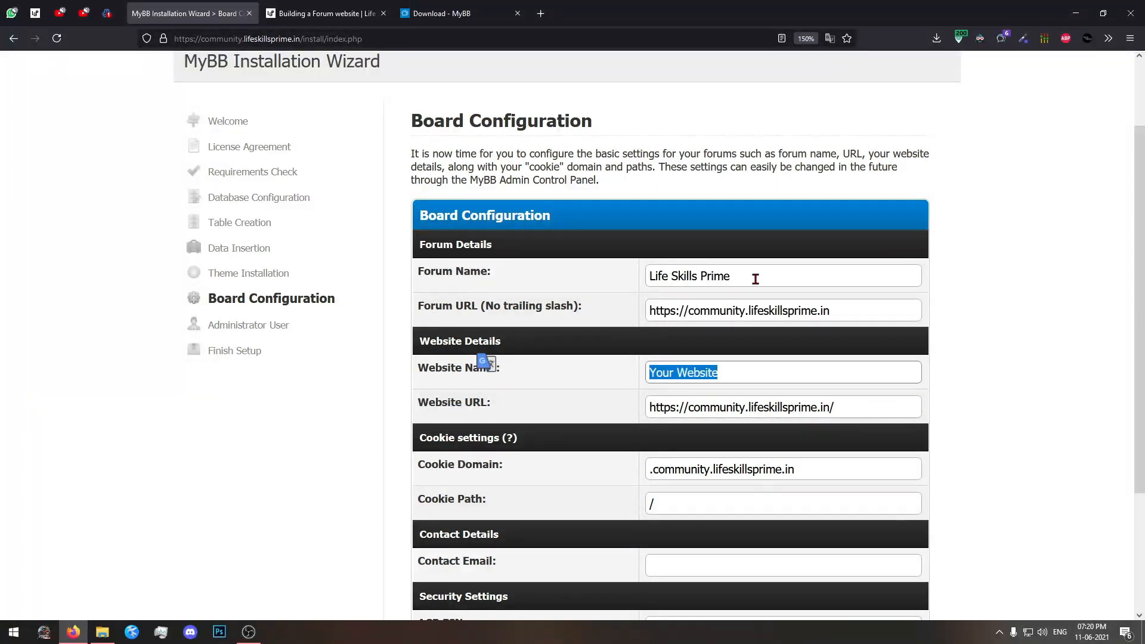
{"action": "left_click_drag", "start_coordinate": [784, 272], "coordinate": [745, 375]}
{"action": "scroll", "coordinate": [669, 462], "scroll_direction": "down", "scroll_amount": 3}
{"action": "left_click_drag", "start_coordinate": [825, 301], "coordinate": [411, 301]}
{"action": "left_click", "coordinate": [768, 341]}
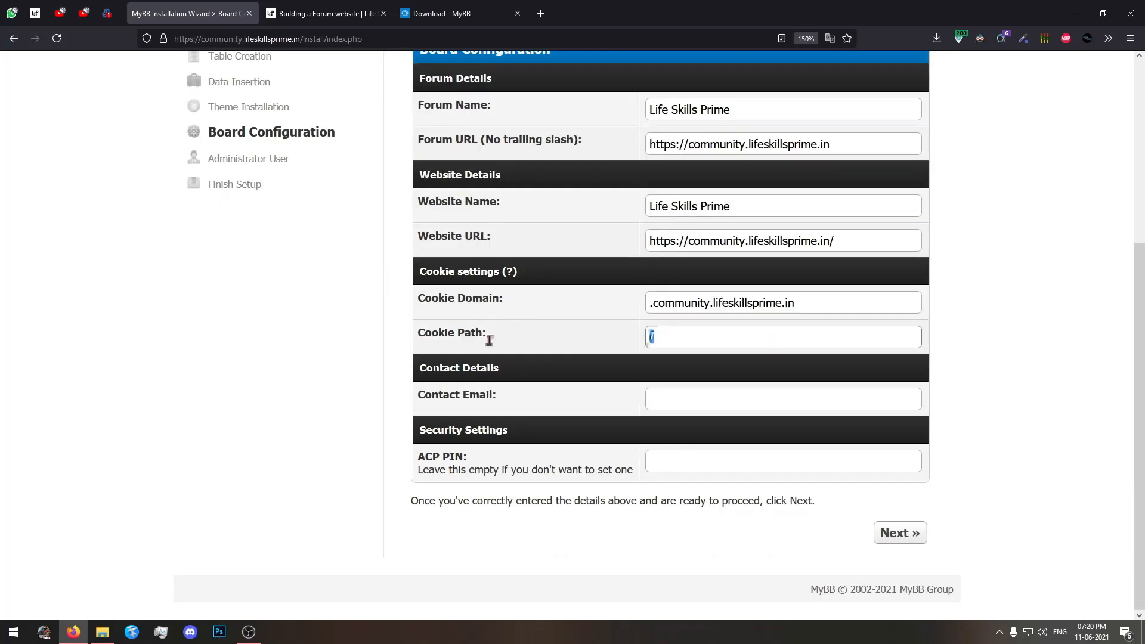
Fill in the contact email with the site owner's e-mail address and check the entry.
{"action": "left_click", "coordinate": [675, 399]}
{"action": "type", "text": "hi."}
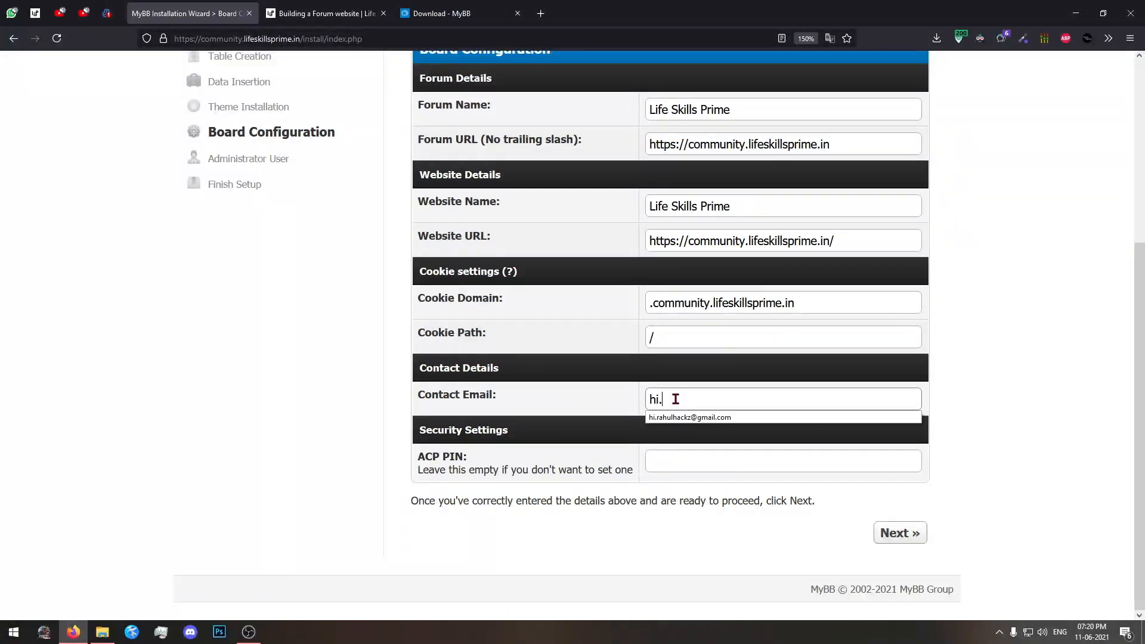
{"action": "left_click", "coordinate": [705, 417]}
{"action": "left_click_drag", "start_coordinate": [822, 397], "coordinate": [342, 395]}
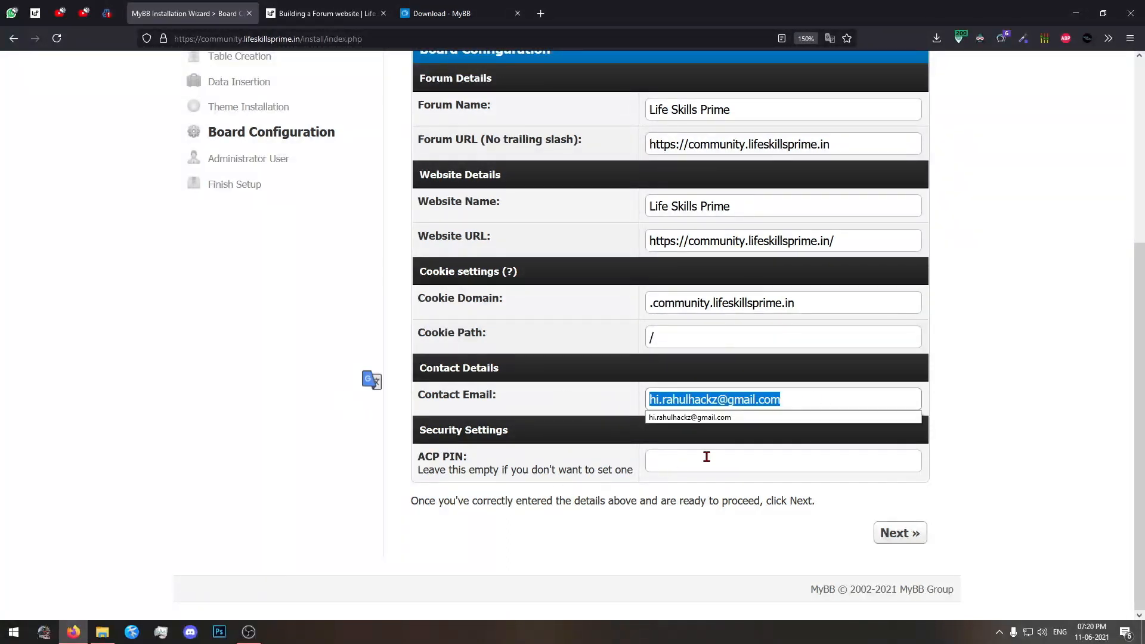
{"action": "left_click", "coordinate": [824, 394]}
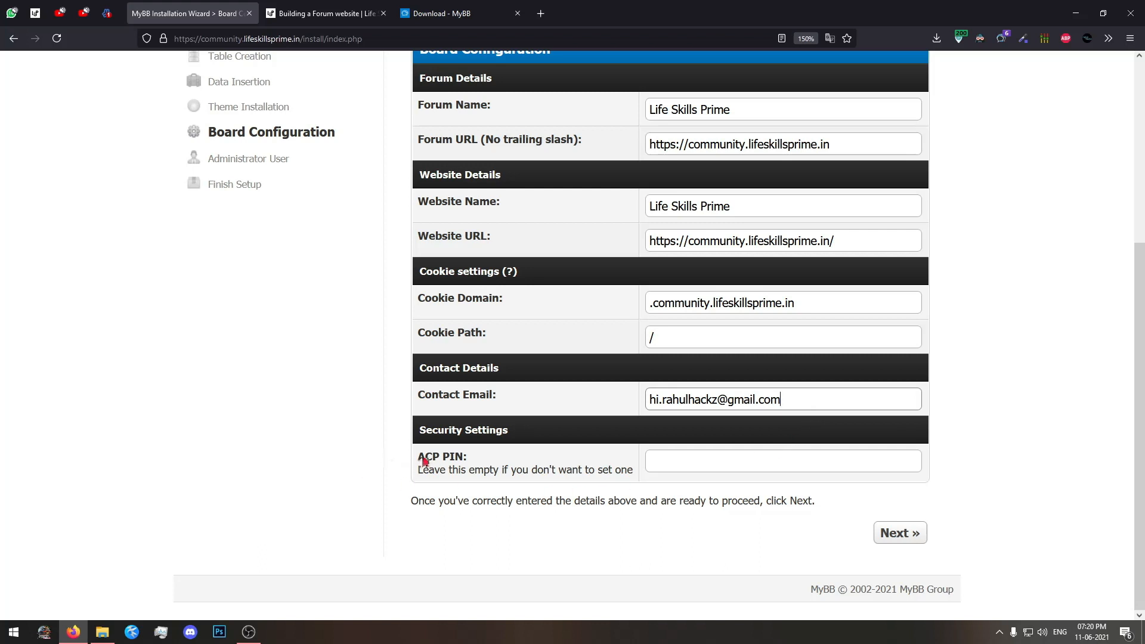
Leave the ACP PIN empty, recheck the board settings, and submit the board configuration.
{"action": "left_click_drag", "start_coordinate": [419, 456], "coordinate": [455, 461]}
{"action": "left_click", "coordinate": [530, 476]}
{"action": "left_click", "coordinate": [767, 455]}
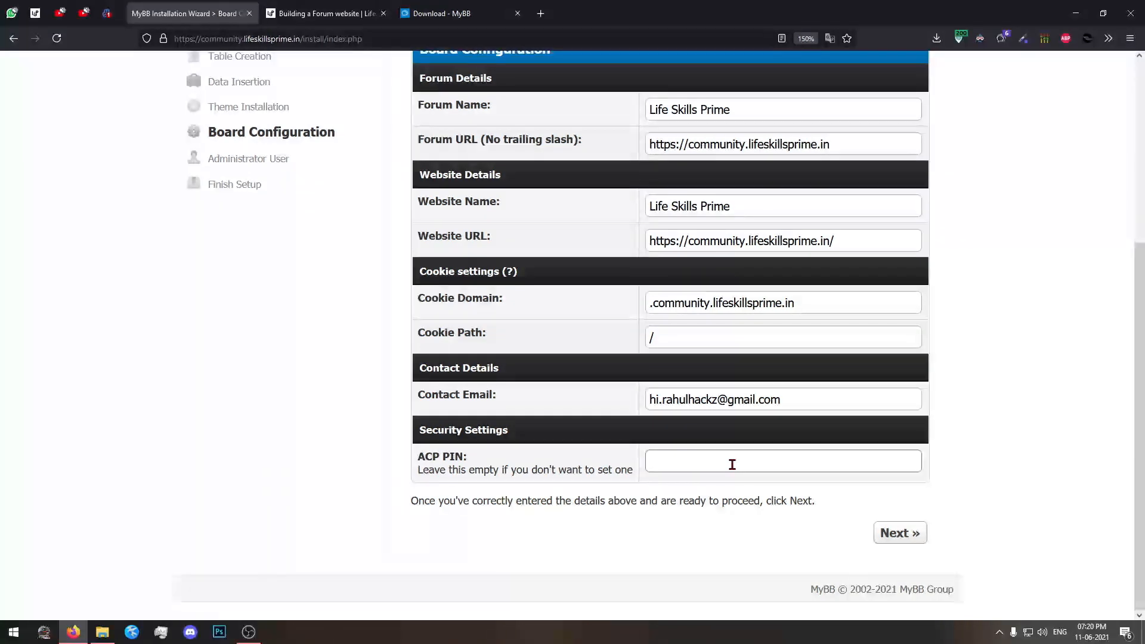
{"action": "scroll", "coordinate": [732, 464], "scroll_direction": "up", "scroll_amount": 5}
{"action": "scroll", "coordinate": [731, 464], "scroll_direction": "down", "scroll_amount": 5}
{"action": "scroll", "coordinate": [876, 543], "scroll_direction": "up", "scroll_amount": 3}
{"action": "scroll", "coordinate": [888, 532], "scroll_direction": "down", "scroll_amount": 3}
{"action": "left_click", "coordinate": [889, 531]}
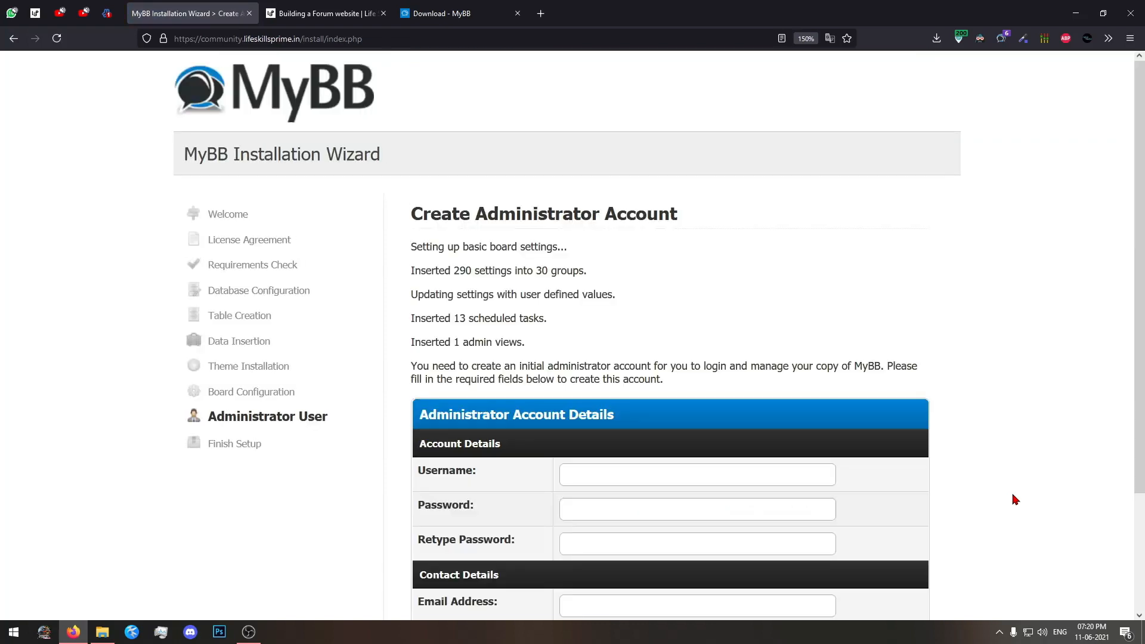
Set the administrator username to admin, then enter the account password and retype it in the confirmation field.
{"action": "scroll", "coordinate": [1015, 499], "scroll_direction": "down", "scroll_amount": 2}
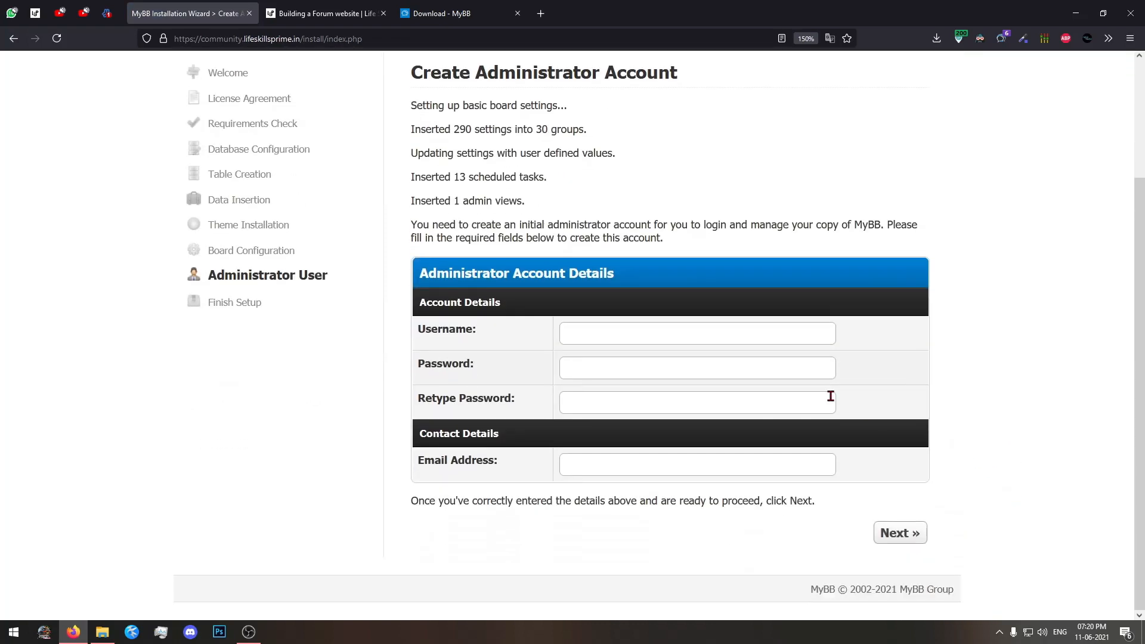
{"action": "left_click", "coordinate": [639, 328]}
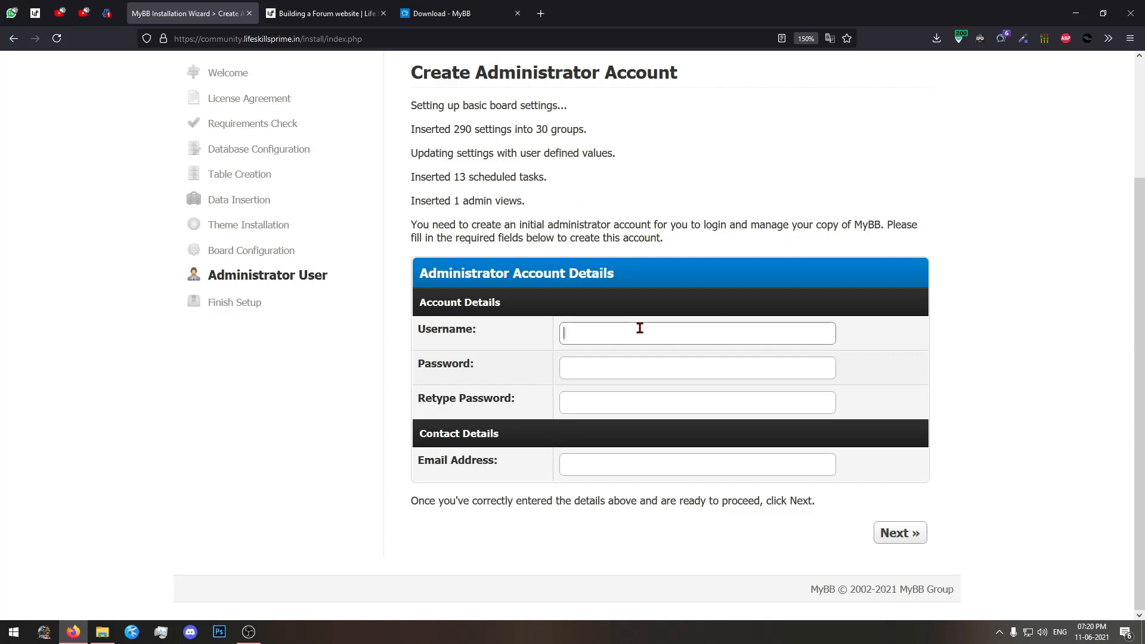
{"action": "type", "text": "admin"}
{"action": "left_click", "coordinate": [618, 361]}
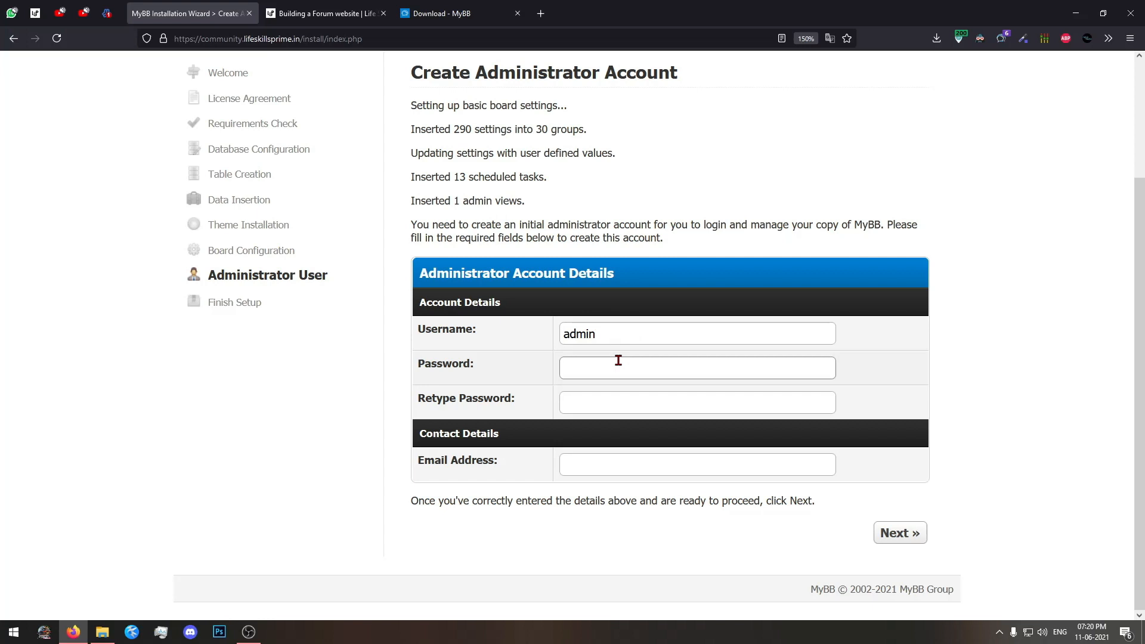
{"action": "type", "text": "••••••"}
{"action": "left_click", "coordinate": [611, 392]}
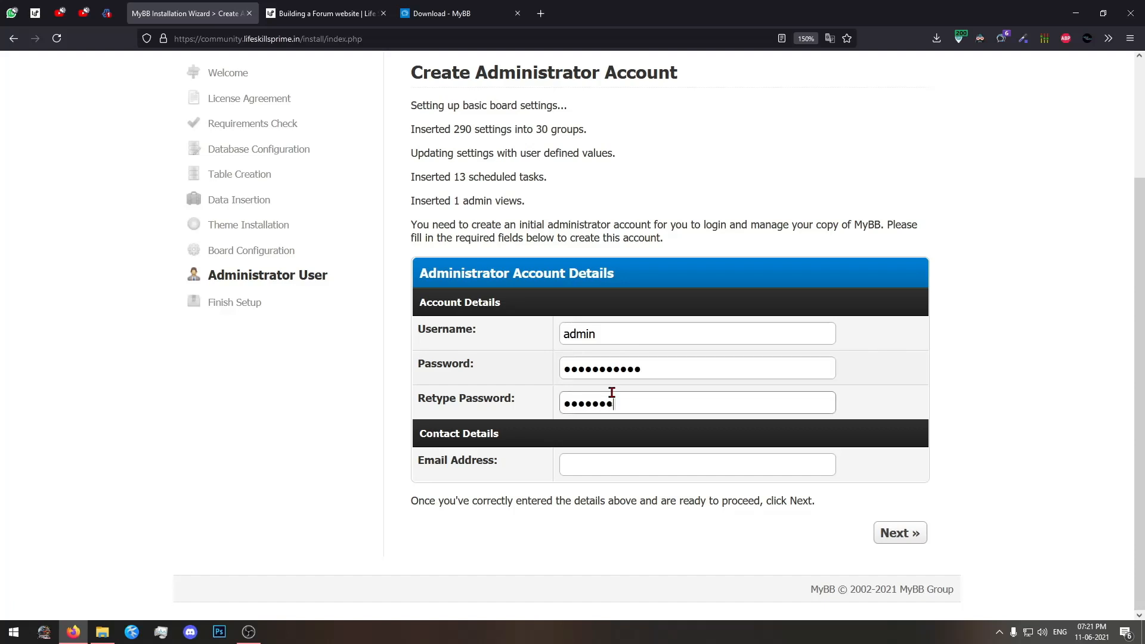
Fill in the administrator's e-mail address and submit the account details to finish the installation.
{"action": "left_click", "coordinate": [594, 469]}
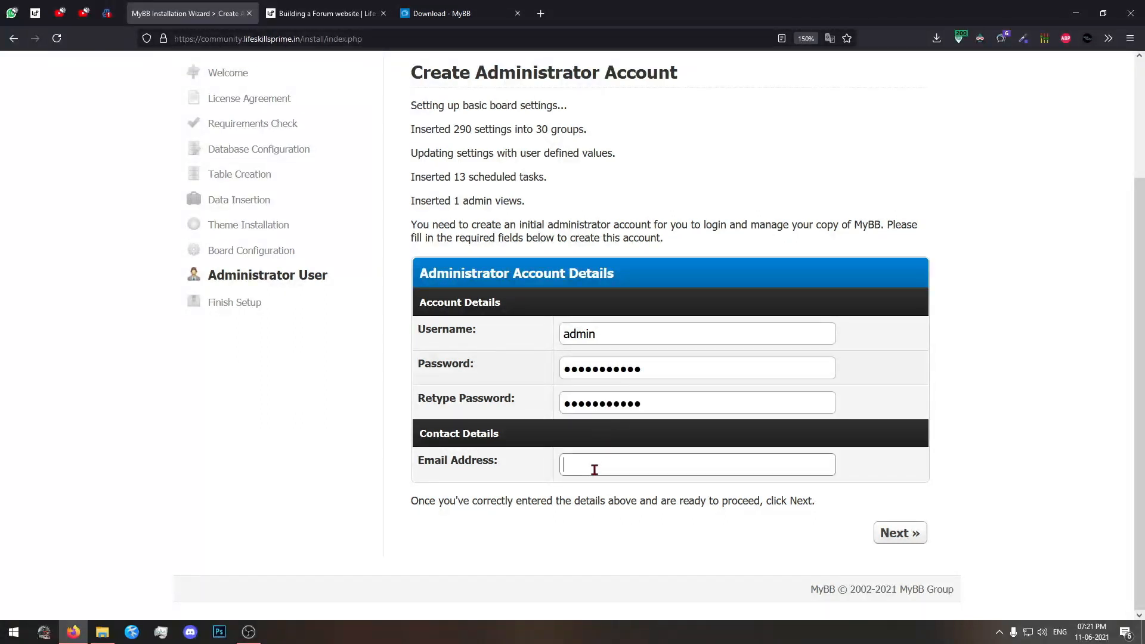
{"action": "type", "text": "hi"}
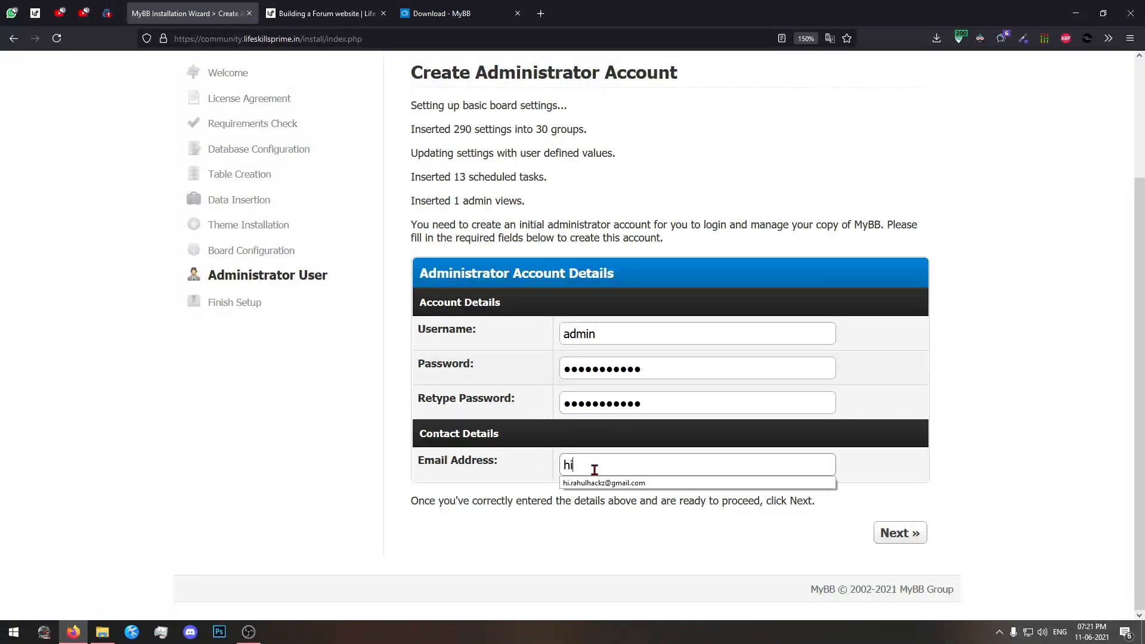
{"action": "left_click", "coordinate": [596, 483]}
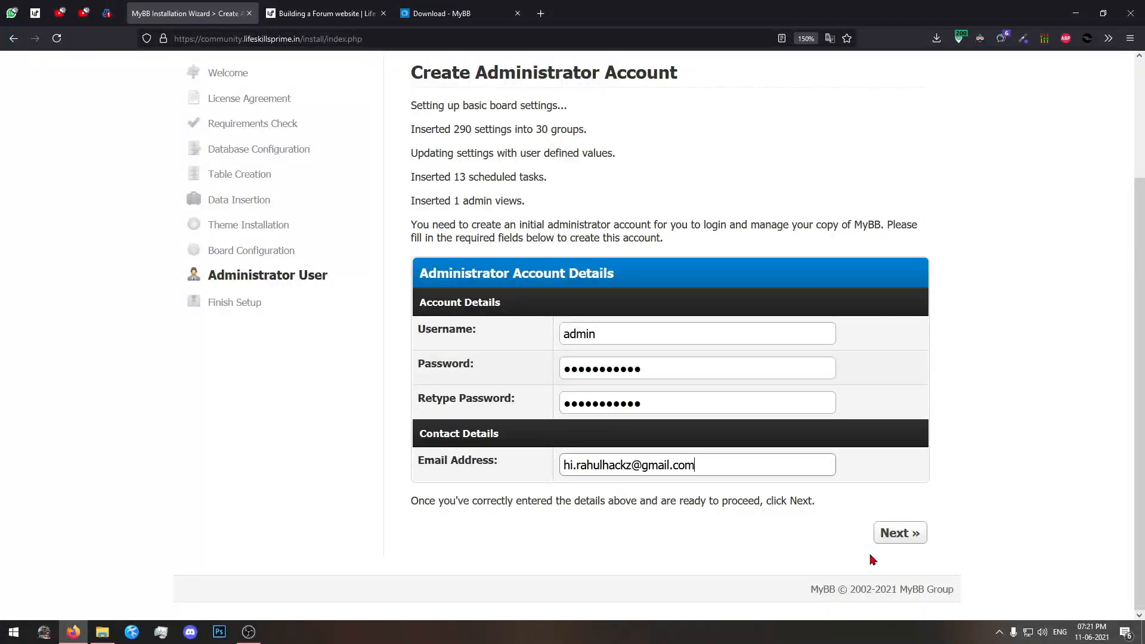
{"action": "left_click", "coordinate": [895, 534]}
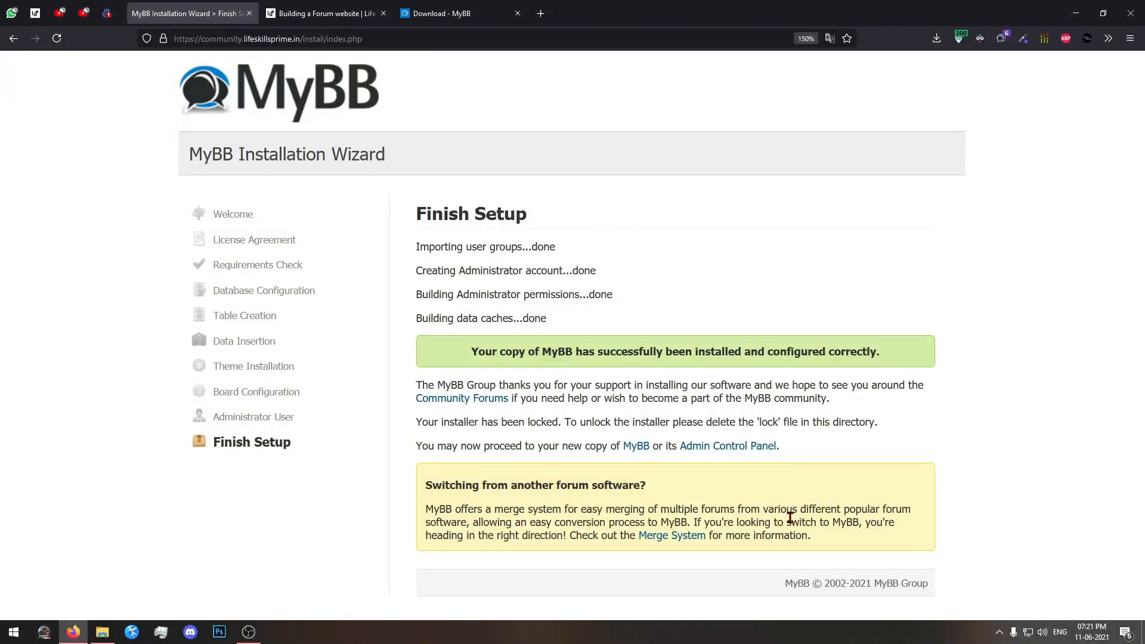
Review the Finish Setup page and its installation status message.
{"action": "left_click_drag", "start_coordinate": [417, 203], "coordinate": [994, 555]}
{"action": "left_click", "coordinate": [992, 555]}
{"action": "left_click_drag", "start_coordinate": [470, 351], "coordinate": [869, 352]}
{"action": "double_click", "coordinate": [868, 352]}
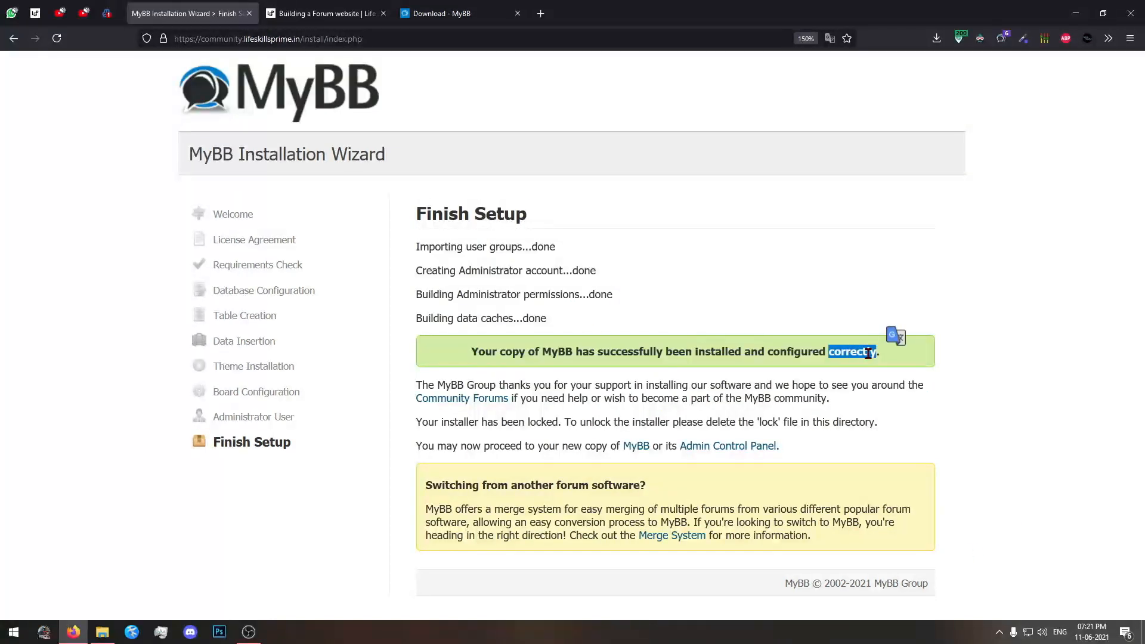
{"action": "left_click", "coordinate": [536, 347]}
{"action": "double_click", "coordinate": [480, 351]}
{"action": "left_click", "coordinate": [425, 349]}
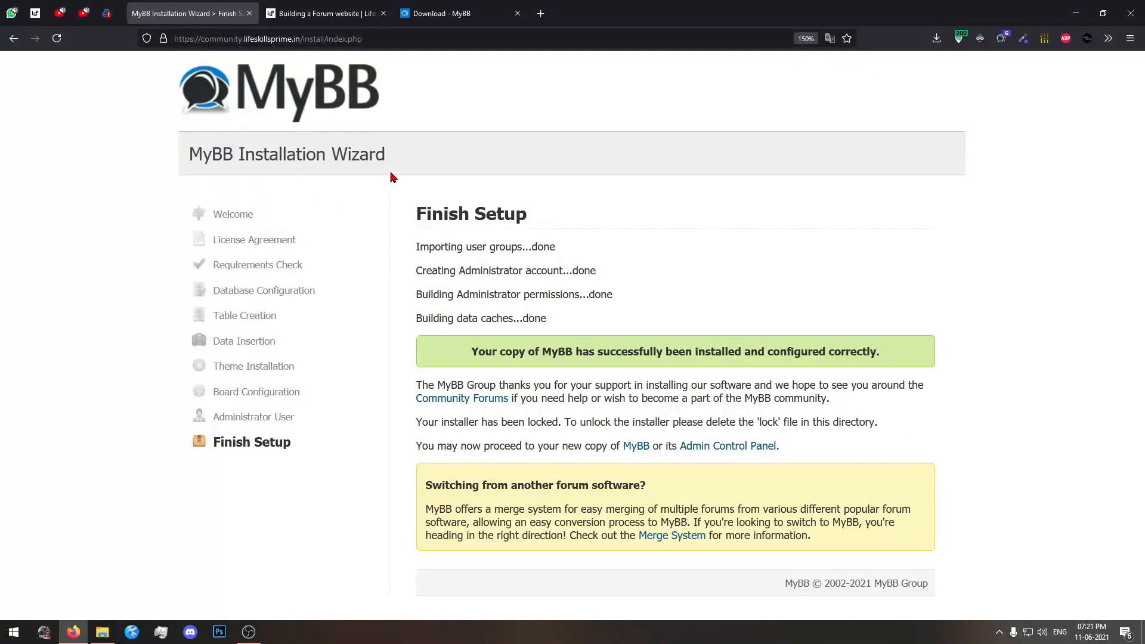
Open the new forum's home page at community.lifeskillsprime.in and look it over.
{"action": "left_click_drag", "start_coordinate": [304, 39], "coordinate": [363, 38]}
{"action": "key", "text": "BackSpace"}
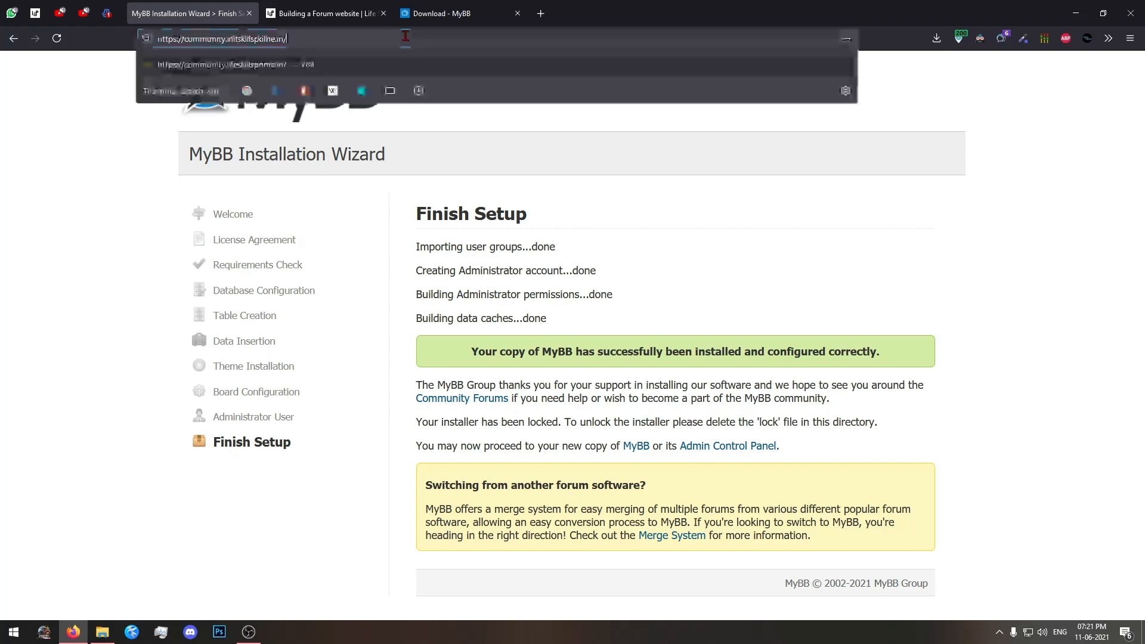
{"action": "key", "text": "Return"}
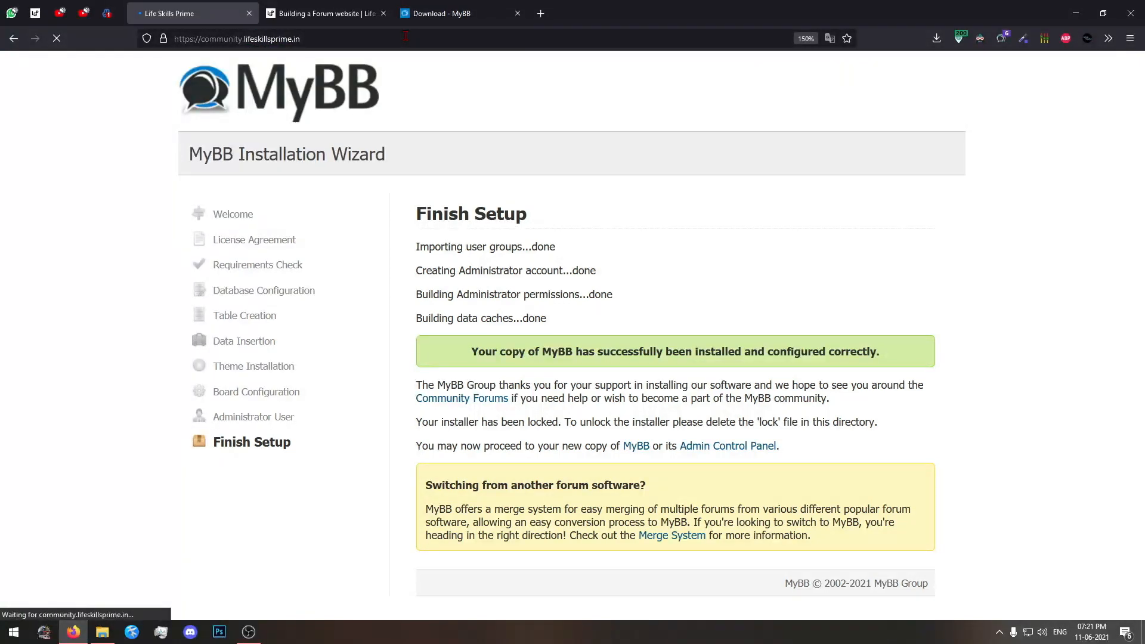
{"action": "scroll", "coordinate": [411, 382], "scroll_direction": "down", "scroll_amount": 3}
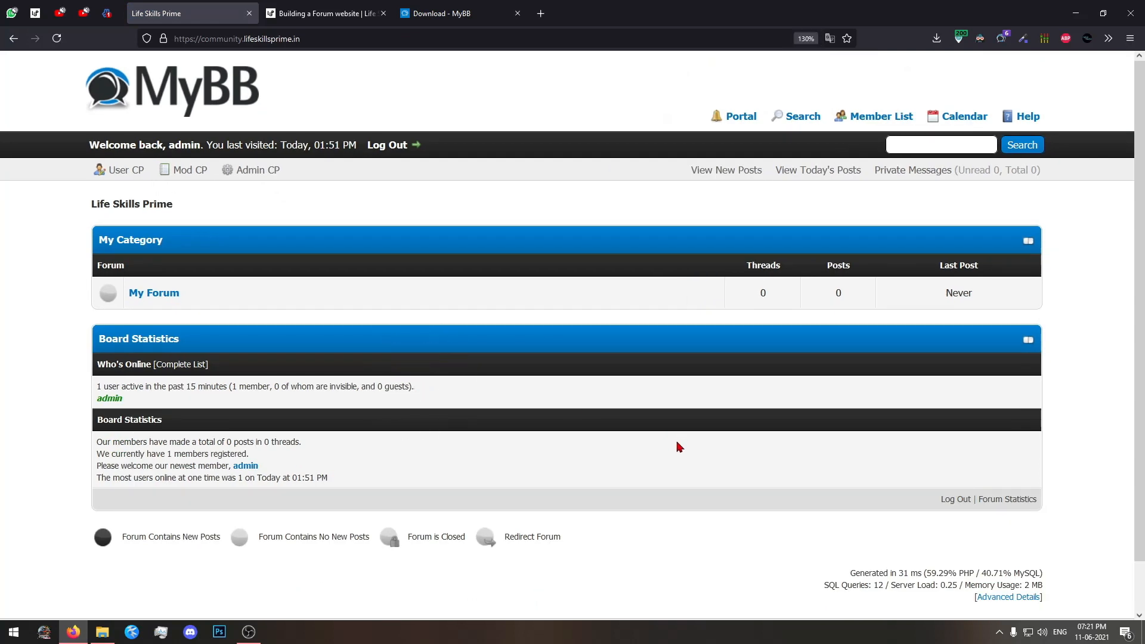
{"action": "scroll", "coordinate": [677, 448], "scroll_direction": "down", "scroll_amount": 2}
{"action": "scroll", "coordinate": [673, 456], "scroll_direction": "up", "scroll_amount": 2}
Go back to the installer's finish page and reload it to check whether the installer can still be accessed.
{"action": "left_click", "coordinate": [16, 41]}
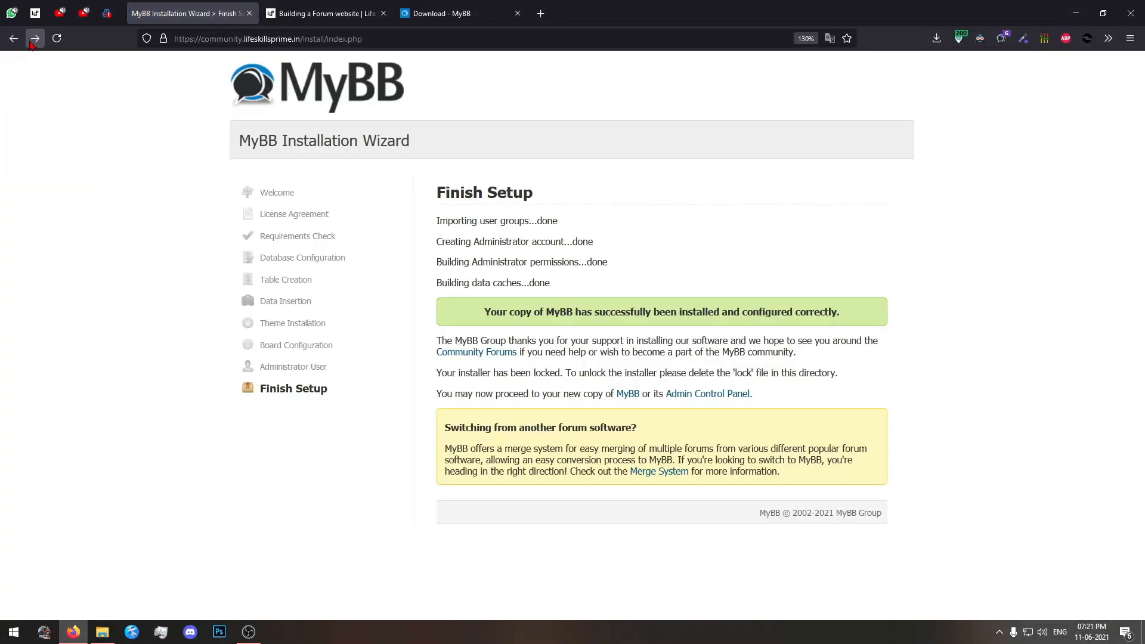
{"action": "left_click", "coordinate": [37, 42]}
{"action": "left_click", "coordinate": [17, 41]}
{"action": "left_click", "coordinate": [35, 38]}
{"action": "left_click", "coordinate": [14, 38]}
{"action": "left_click", "coordinate": [57, 38]}
{"action": "left_click", "coordinate": [629, 365]}
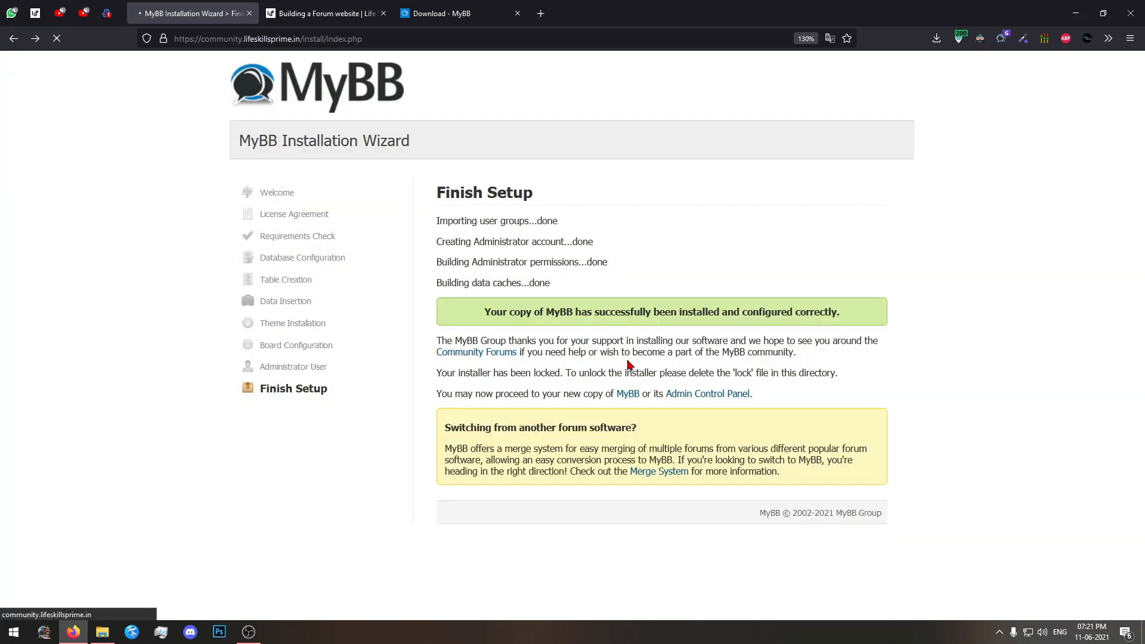
{"action": "mouse_move", "coordinate": [441, 249]}
{"action": "left_mouse_down"}
{"action": "mouse_move", "coordinate": [857, 261]}
{"action": "mouse_move", "coordinate": [442, 255]}
{"action": "left_mouse_up"}
{"action": "left_click", "coordinate": [442, 255]}
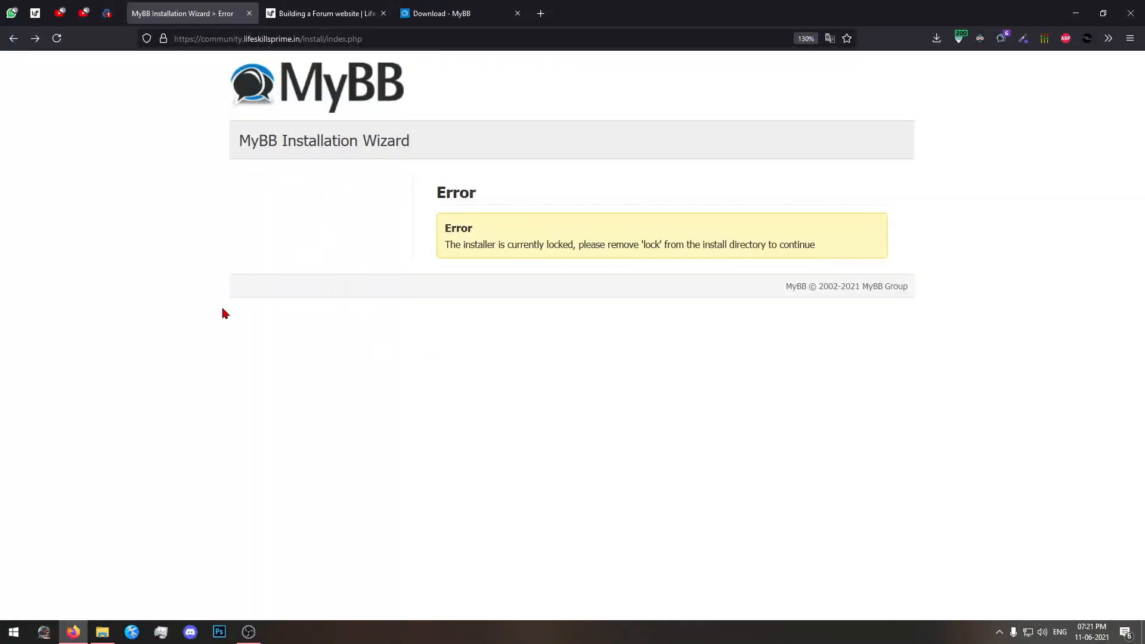
Return to the forum home page and look through its categories and board statistics.
{"action": "left_click", "coordinate": [35, 38]}
{"action": "scroll", "coordinate": [707, 347], "scroll_direction": "down", "scroll_amount": 1}
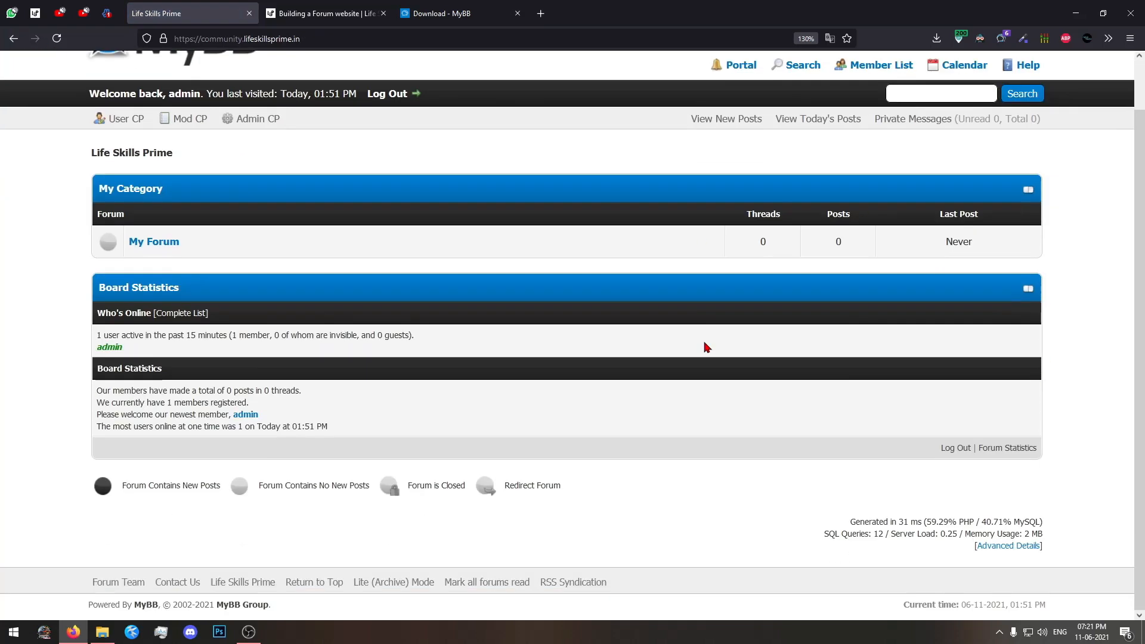
{"action": "scroll", "coordinate": [707, 347], "scroll_direction": "up", "scroll_amount": 1}
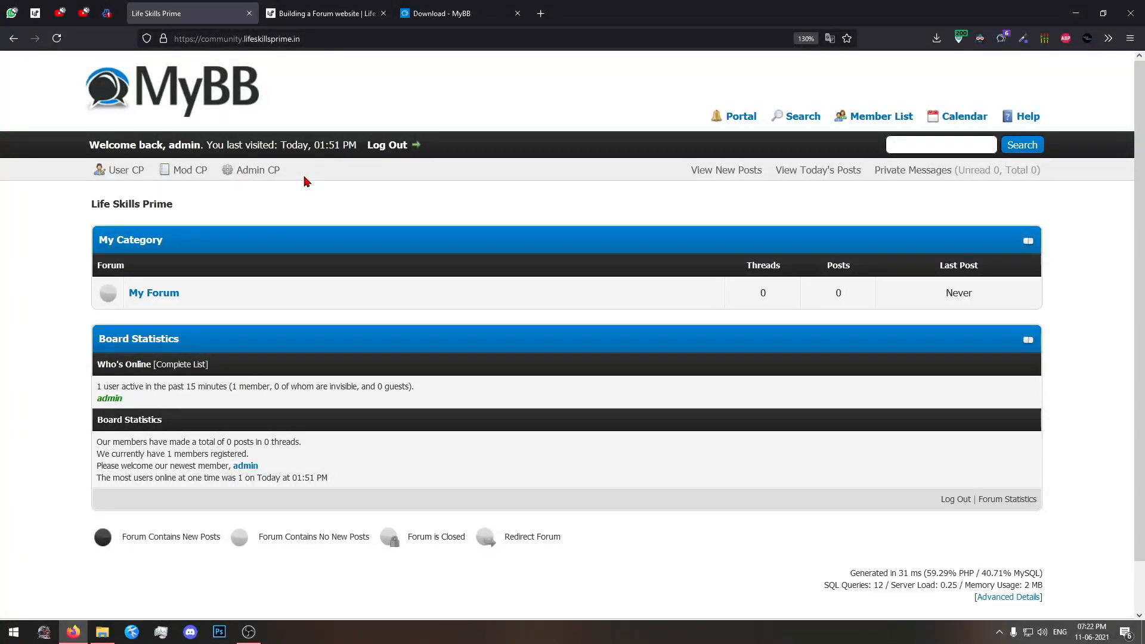
Open the Admin CP login page from the forum, return to the home page, and reopen the login through the /admin address.
{"action": "left_click", "coordinate": [260, 174]}
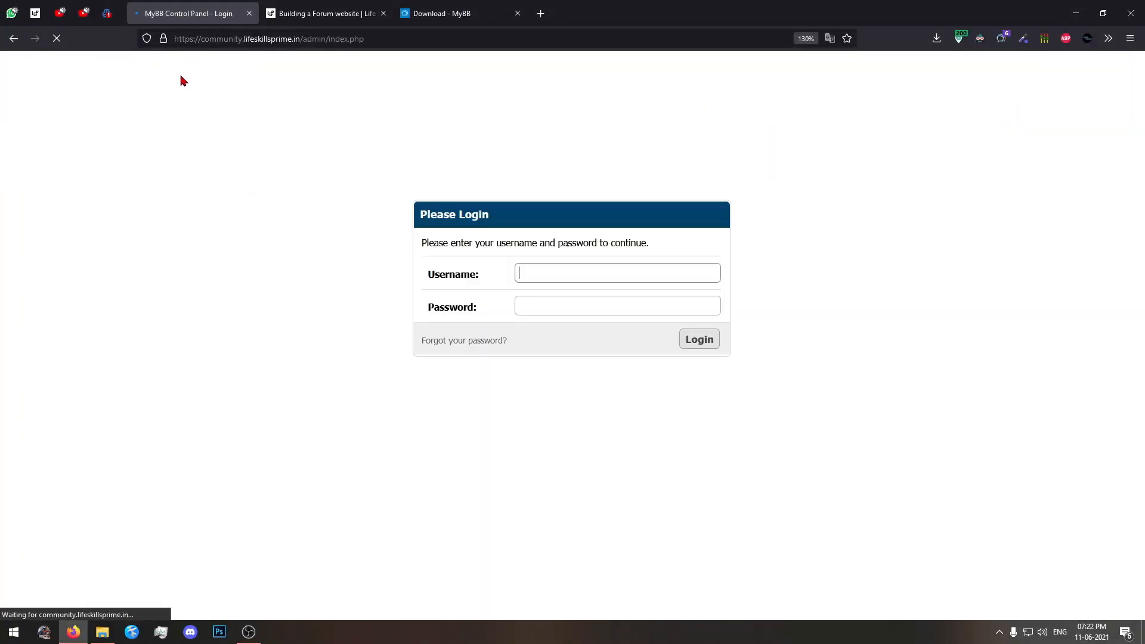
{"action": "left_click", "coordinate": [14, 38]}
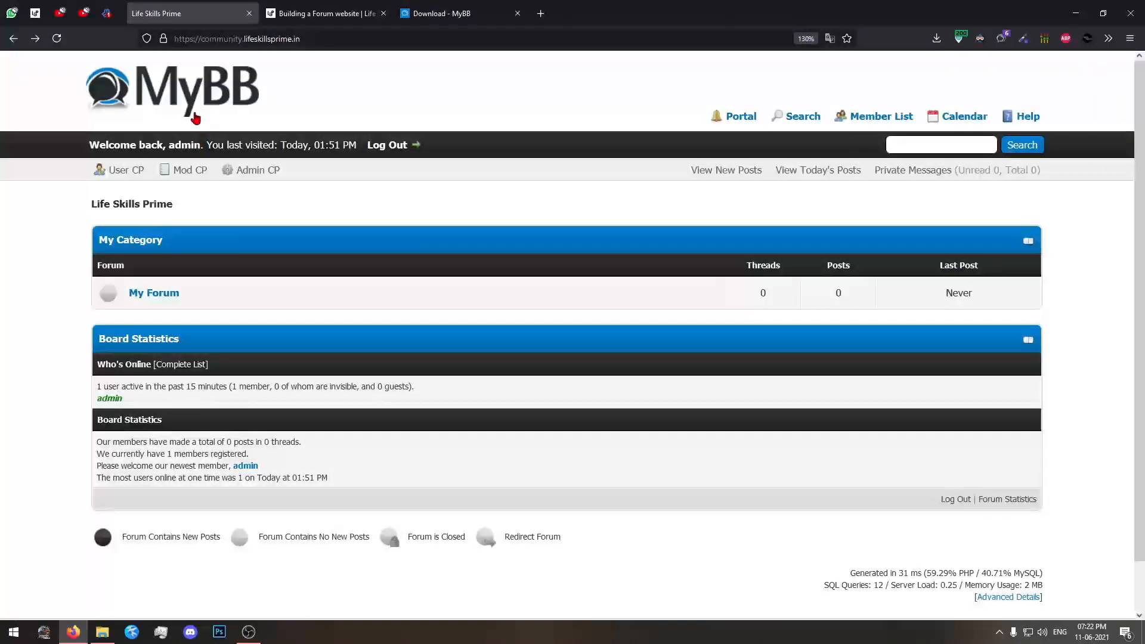
{"action": "left_click_drag", "start_coordinate": [341, 39], "coordinate": [302, 39]}
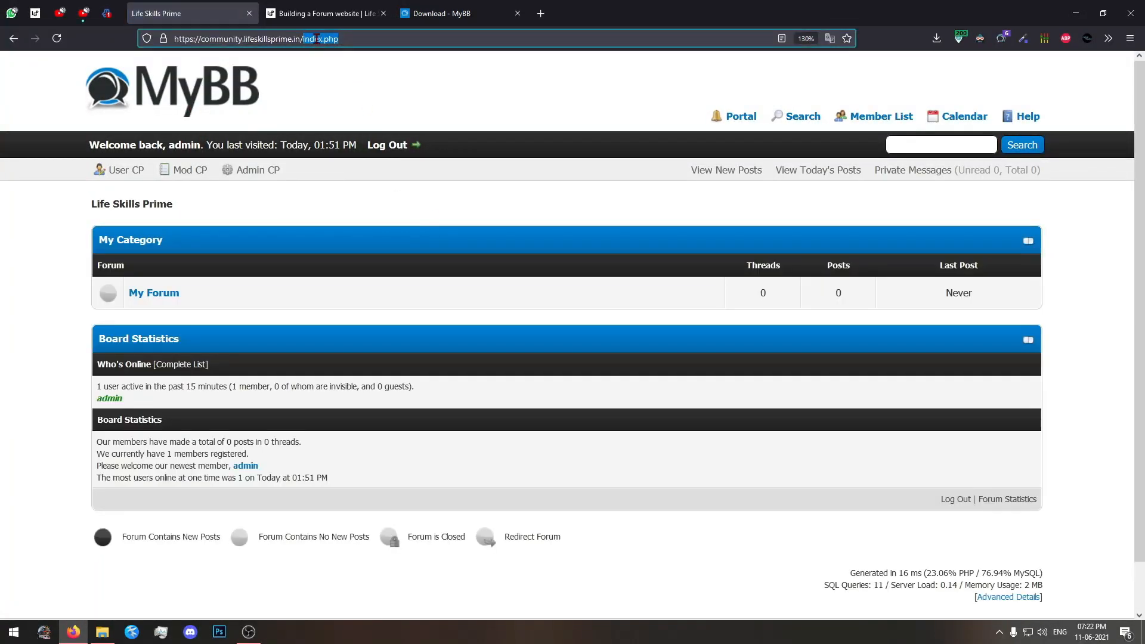
{"action": "type", "text": "admin"}
{"action": "key", "text": "Return"}
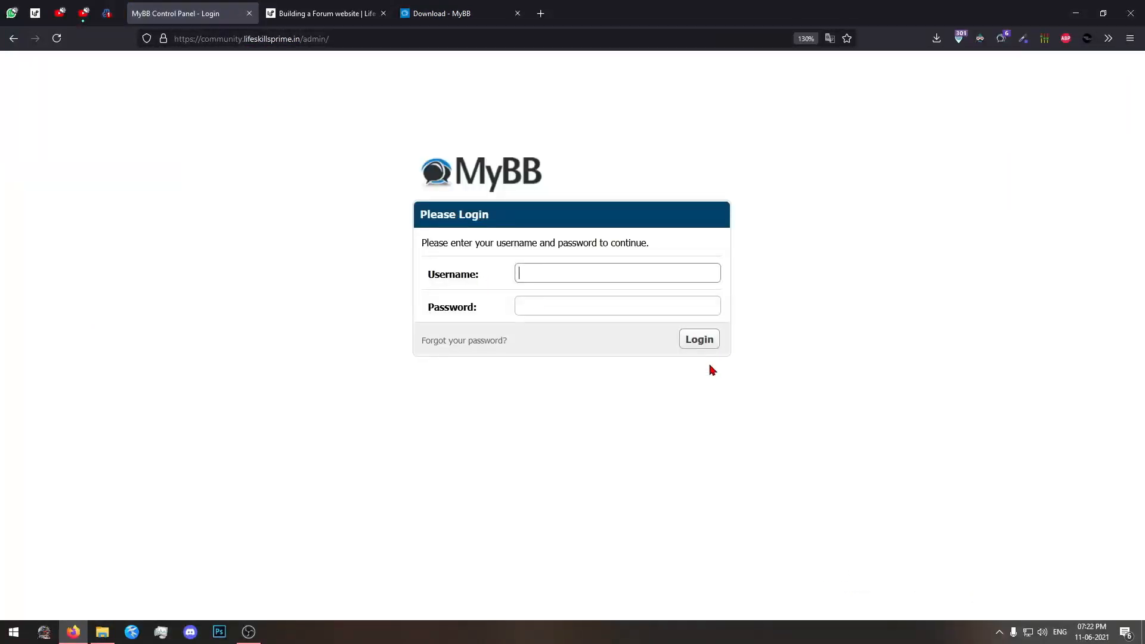
Log in to the MyBB Admin CP with the username admin and the account password.
{"action": "left_click", "coordinate": [555, 269]}
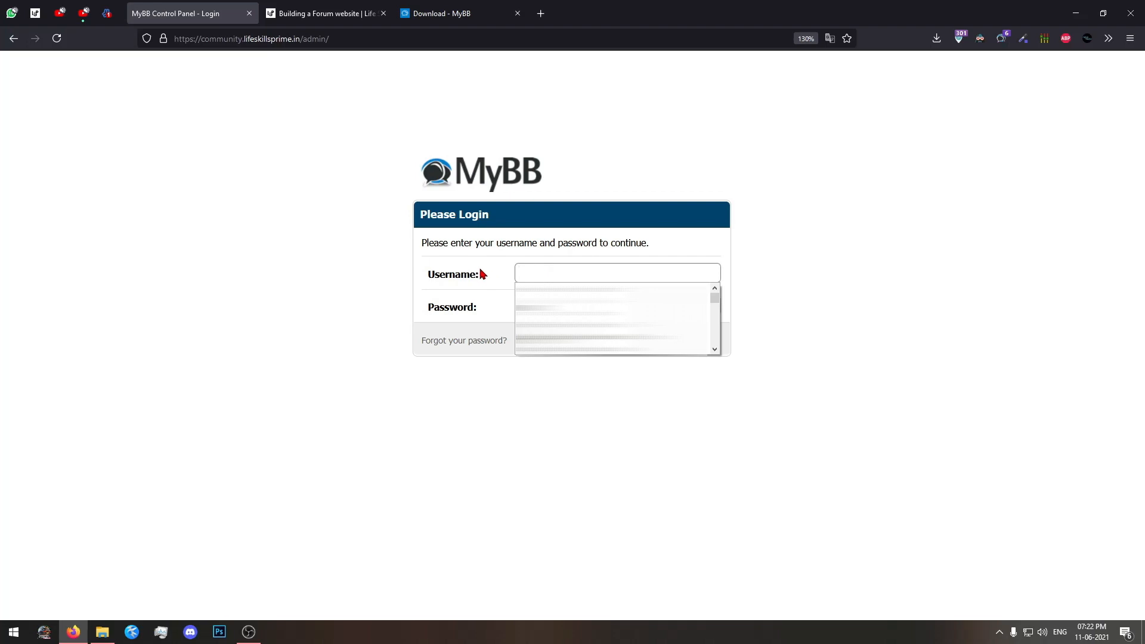
{"action": "type", "text": "dmin"}
{"action": "key", "text": "Tab"}
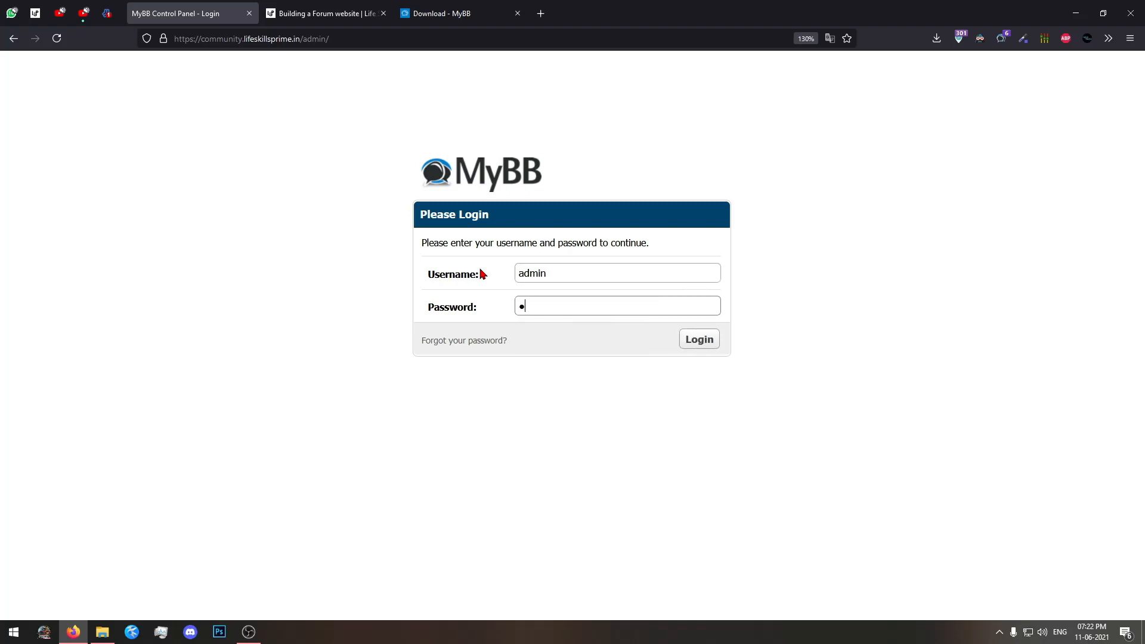
{"action": "type", "text": "***********"}
{"action": "left_click", "coordinate": [700, 340]}
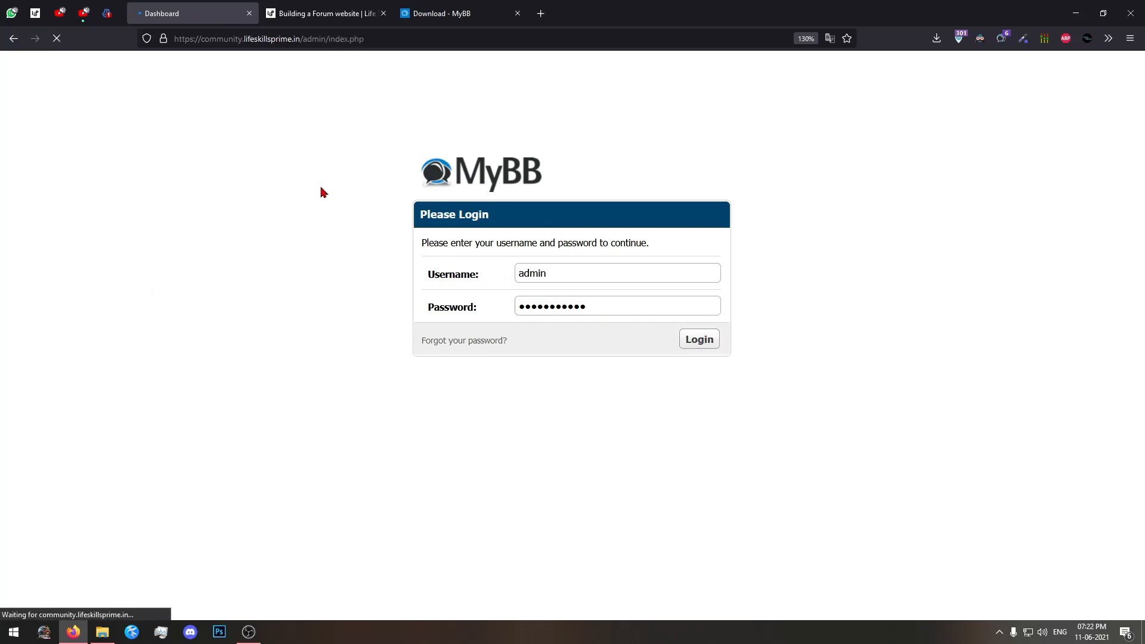
Look over the Admin CP dashboard, including its server and forum statistics, announcements and administrator notes.
{"action": "scroll", "coordinate": [271, 142], "scroll_direction": "down", "scroll_amount": 4}
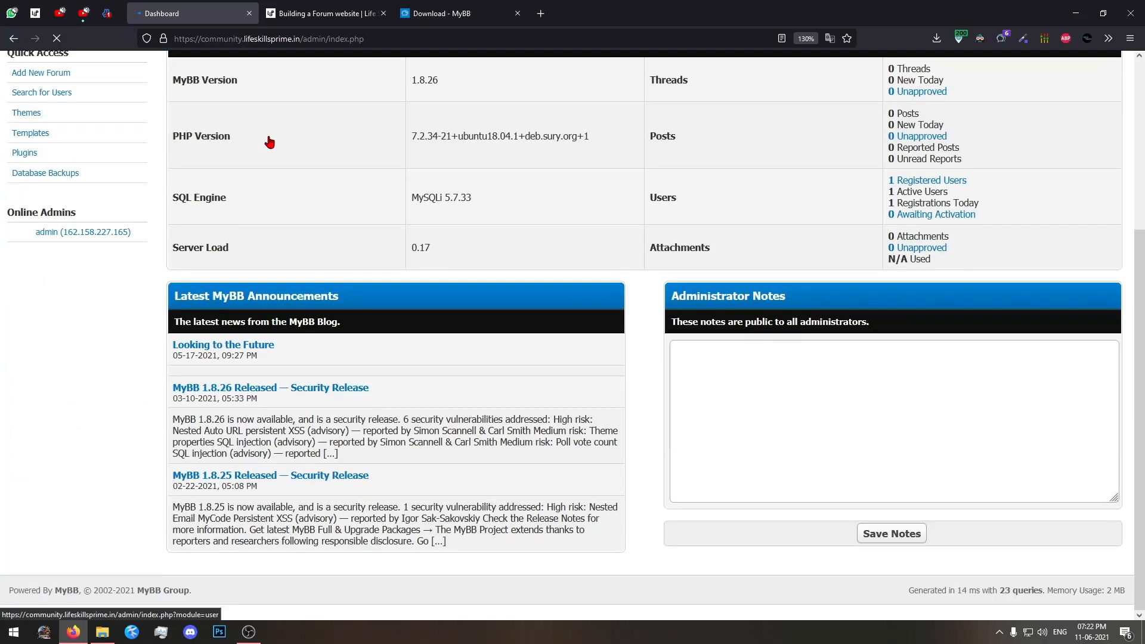
{"action": "scroll", "coordinate": [271, 142], "scroll_direction": "up", "scroll_amount": 4}
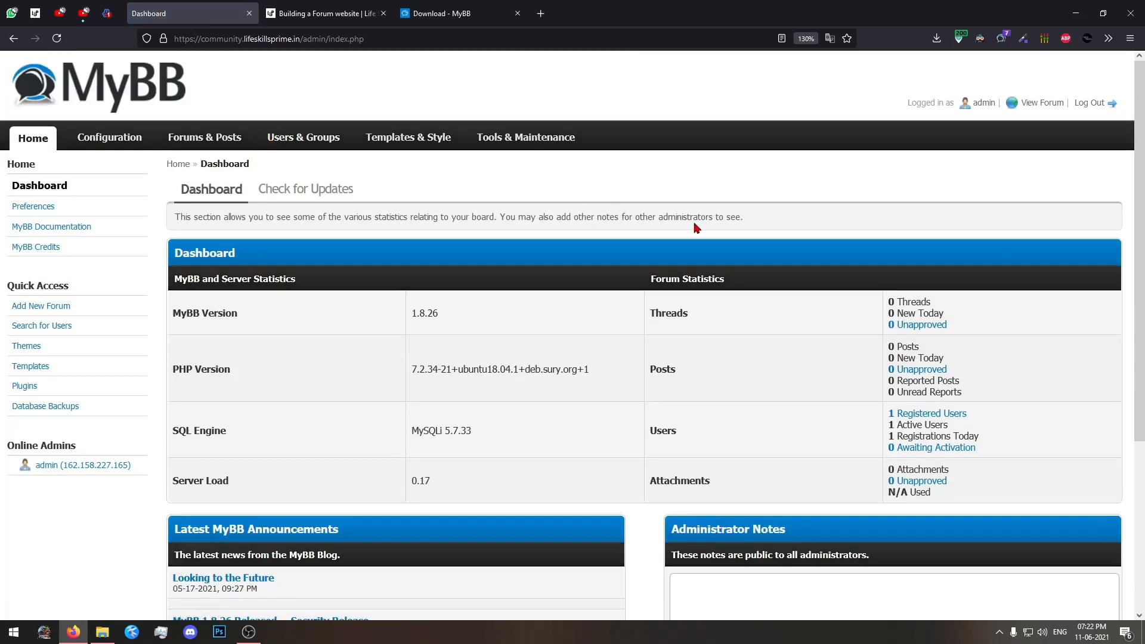
{"action": "key", "text": "ctrl+minus"}
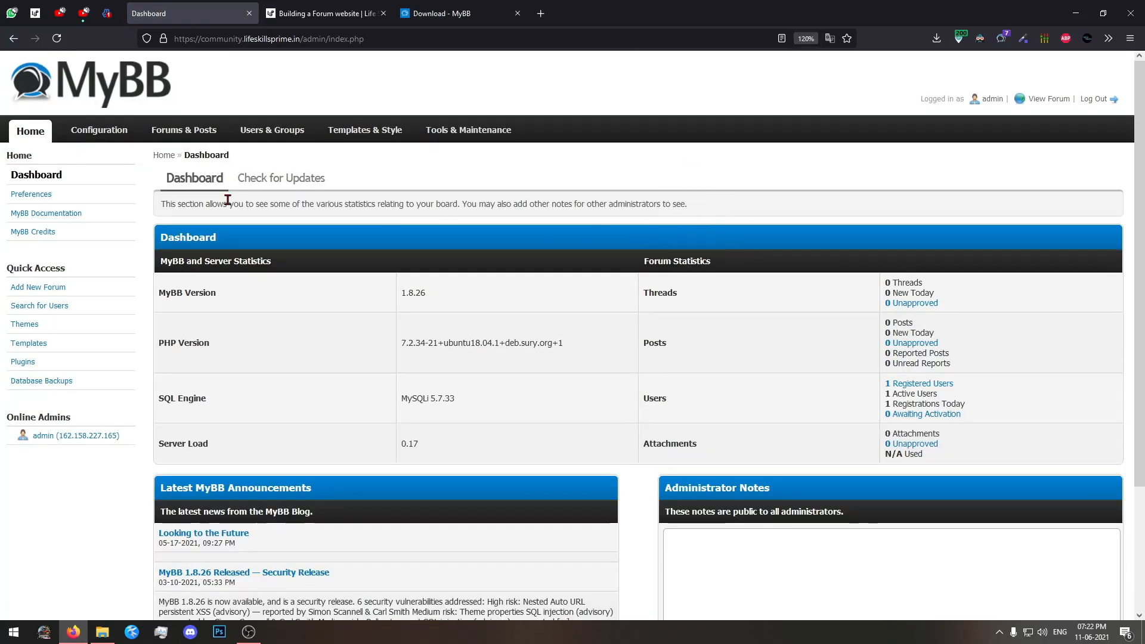
{"action": "scroll", "coordinate": [549, 257], "scroll_direction": "down", "scroll_amount": 3}
{"action": "scroll", "coordinate": [551, 258], "scroll_direction": "up", "scroll_amount": 3}
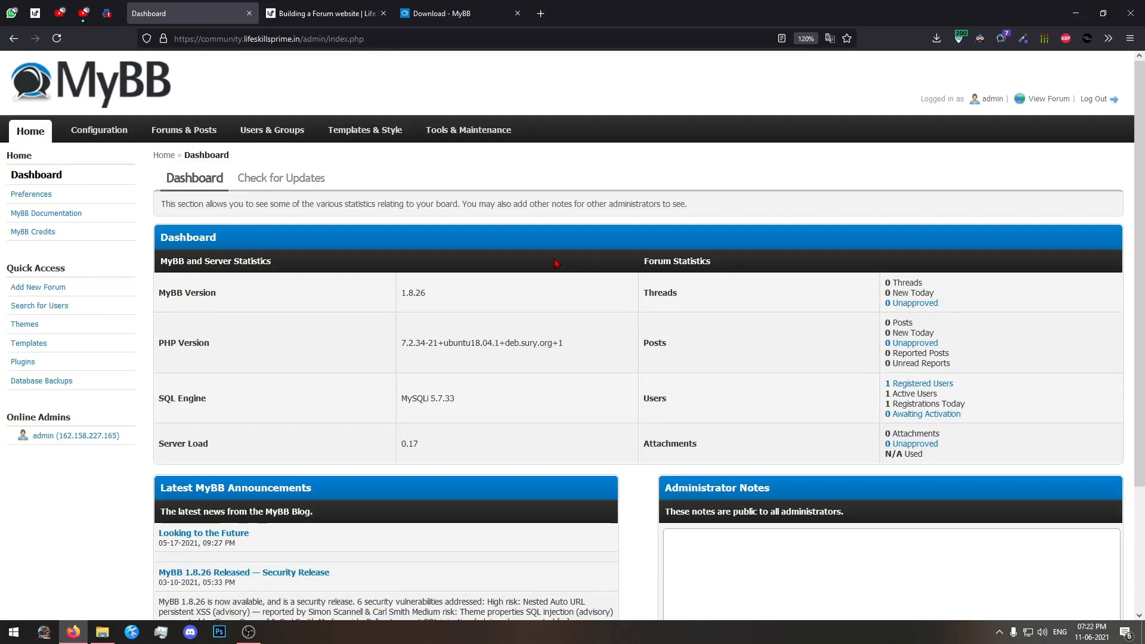
{"action": "scroll", "coordinate": [553, 259], "scroll_direction": "down", "scroll_amount": 5}
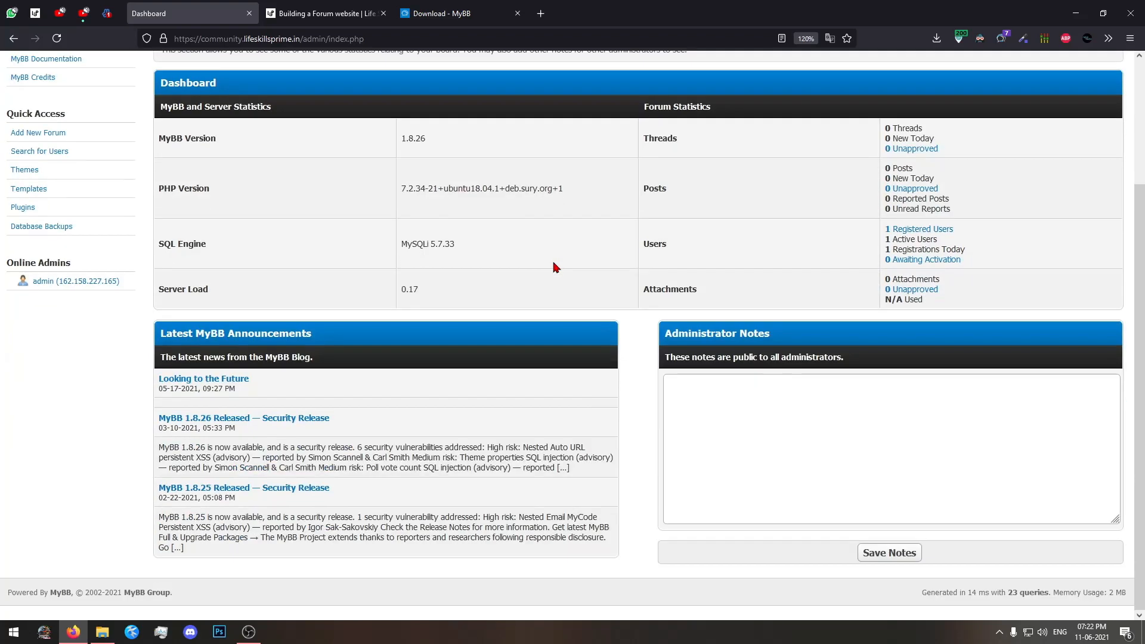
{"action": "scroll", "coordinate": [554, 263], "scroll_direction": "up", "scroll_amount": 5}
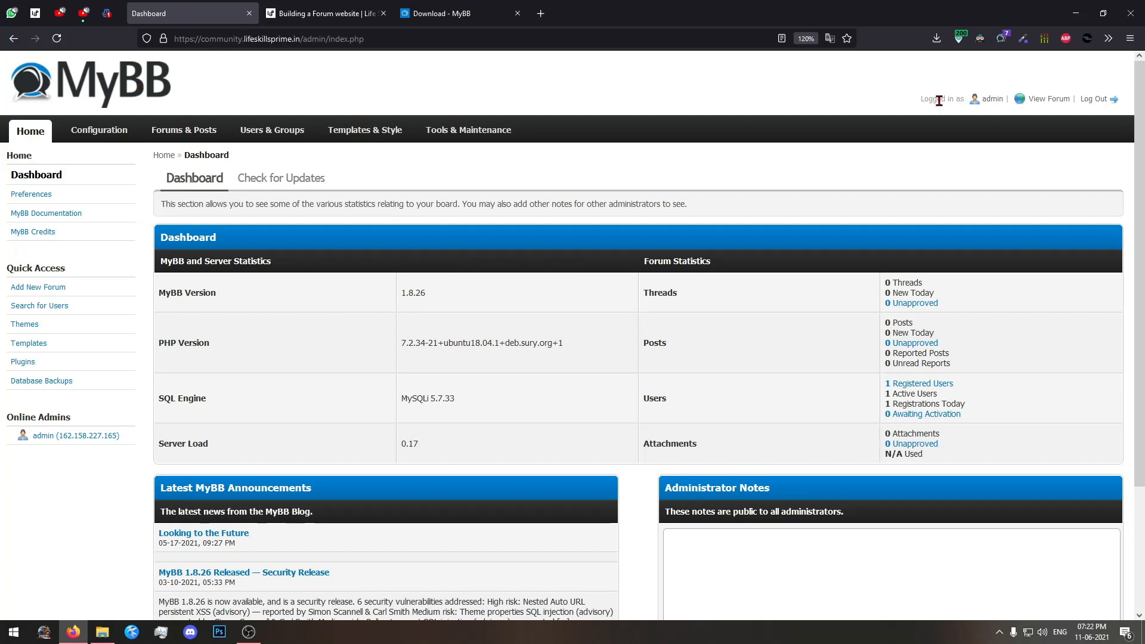
Open the public forum from the Admin CP and compare its home page with the admin dashboard.
{"action": "left_click", "coordinate": [1047, 99]}
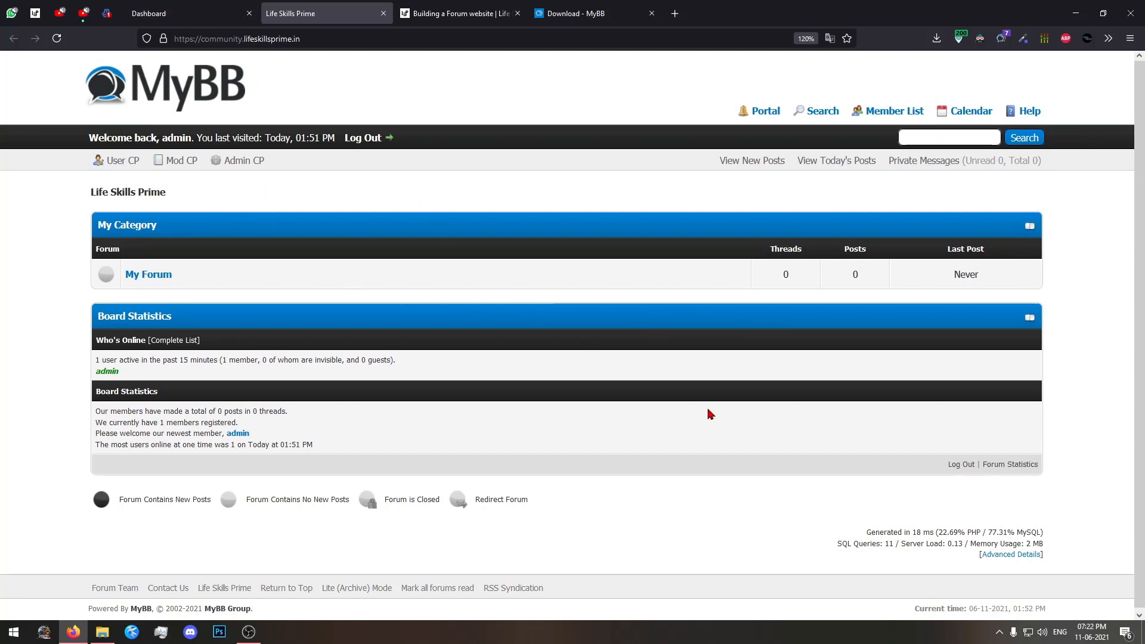
{"action": "scroll", "coordinate": [789, 496], "scroll_direction": "down", "scroll_amount": 1}
{"action": "key", "text": "ctrl+a"}
{"action": "left_click", "coordinate": [59, 230]}
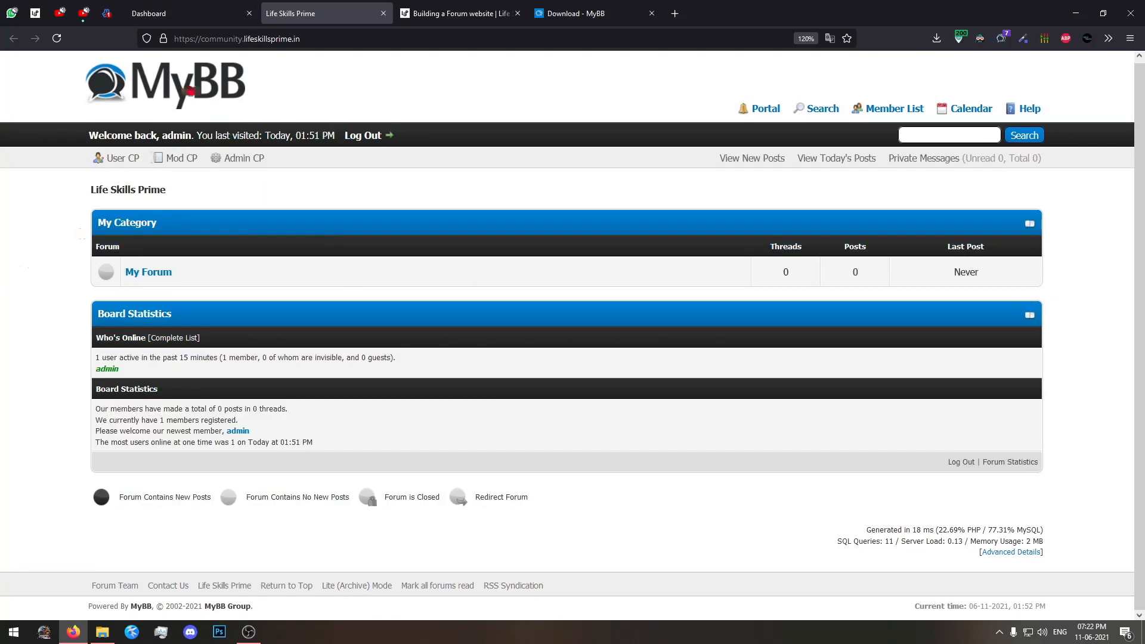
{"action": "left_click", "coordinate": [202, 7]}
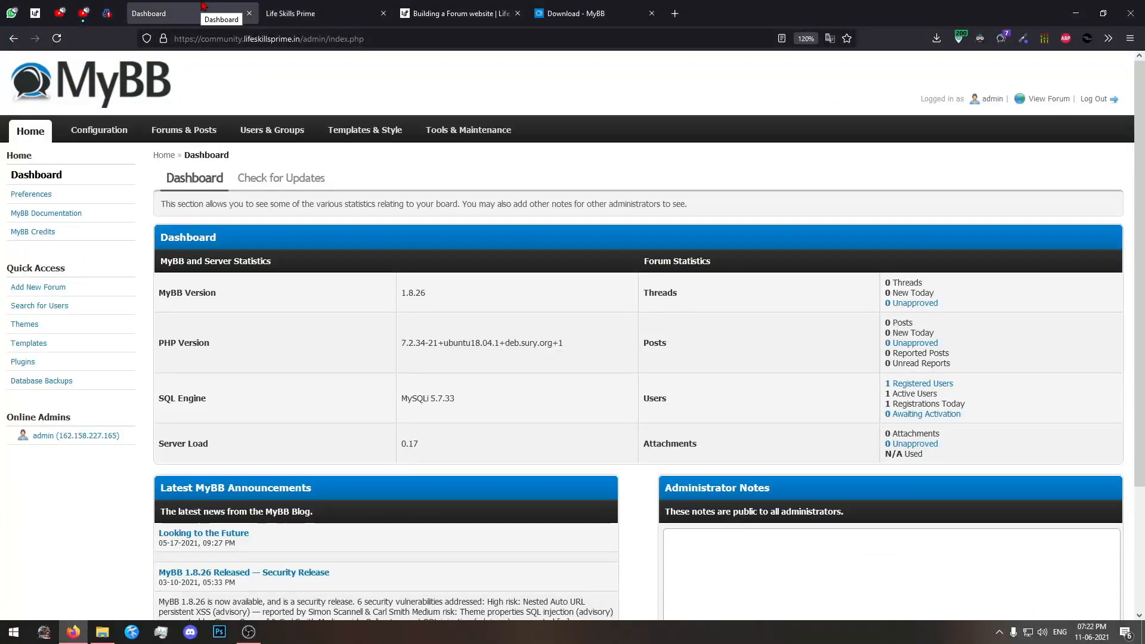
{"action": "left_click", "coordinate": [290, 14]}
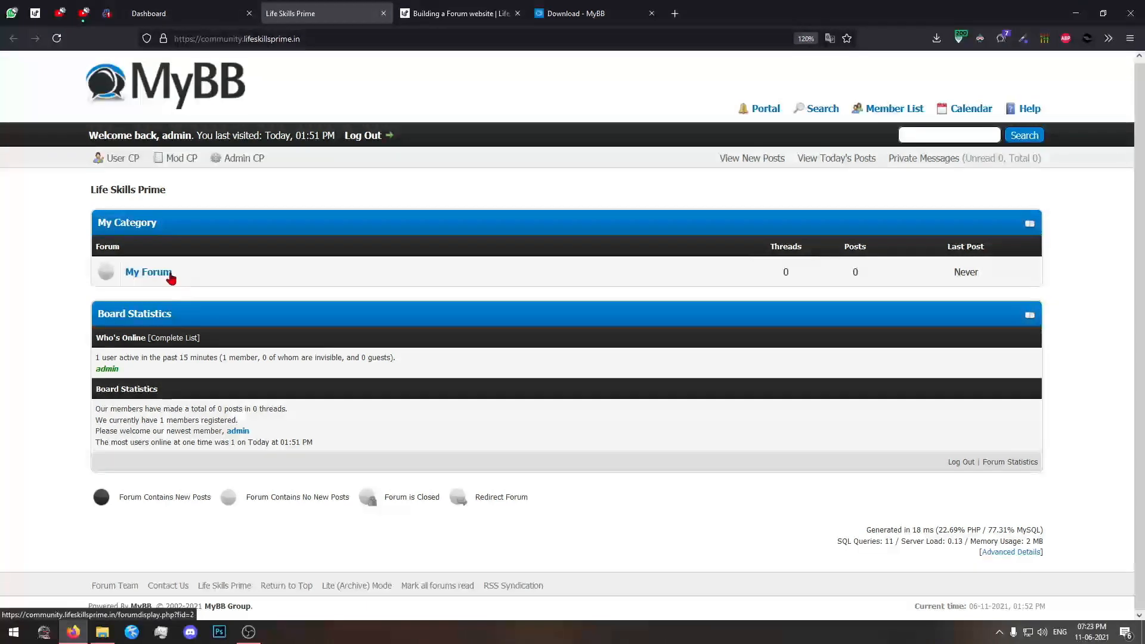
Start a new thread in My Forum with the subject "abcd" and the message "hiiii".
{"action": "left_click", "coordinate": [150, 271]}
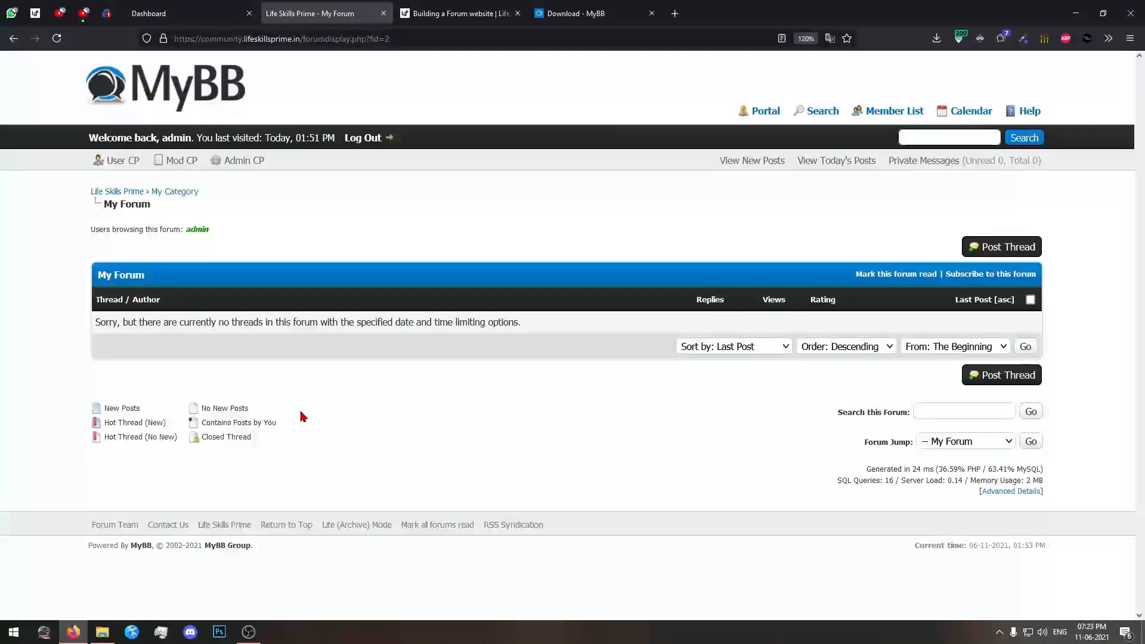
{"action": "left_click", "coordinate": [1025, 249]}
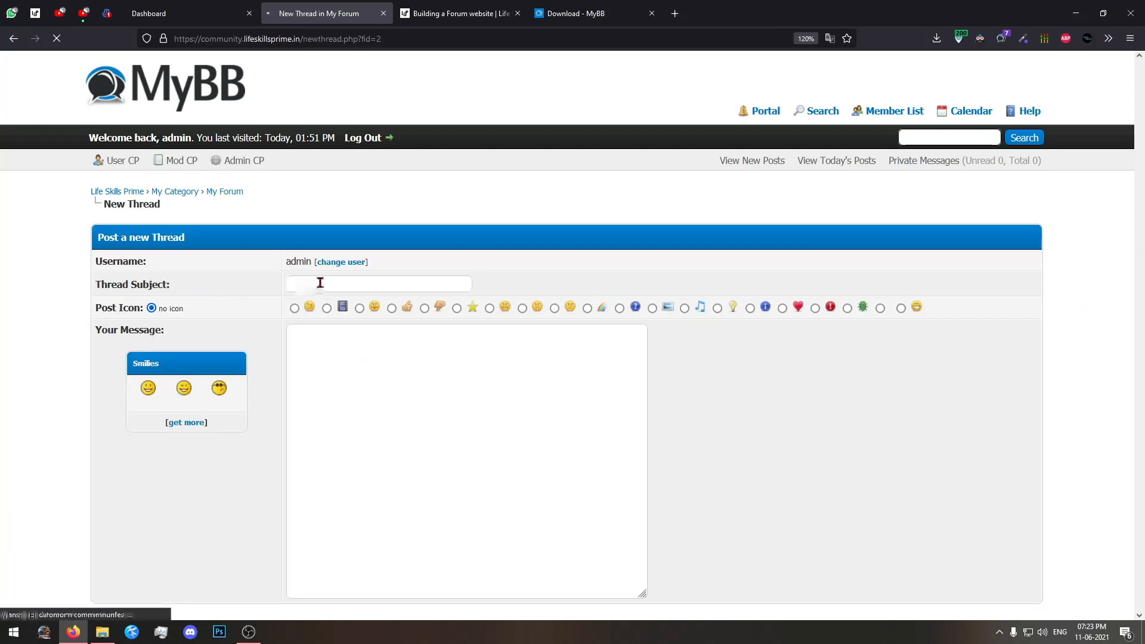
{"action": "left_click", "coordinate": [345, 282]}
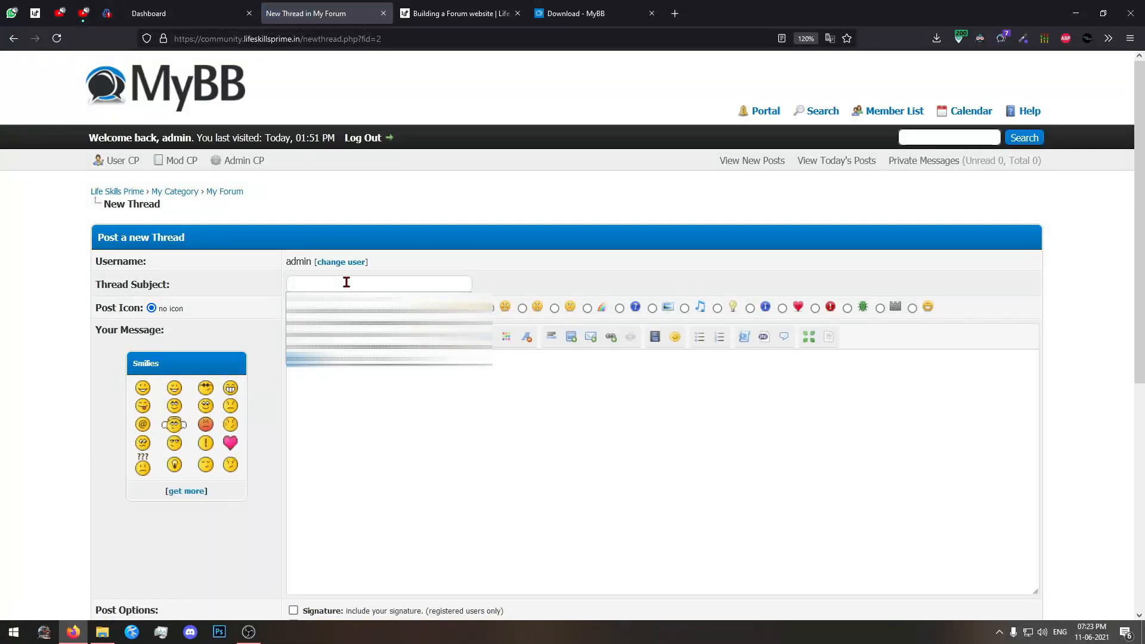
{"action": "type", "text": "abcd"}
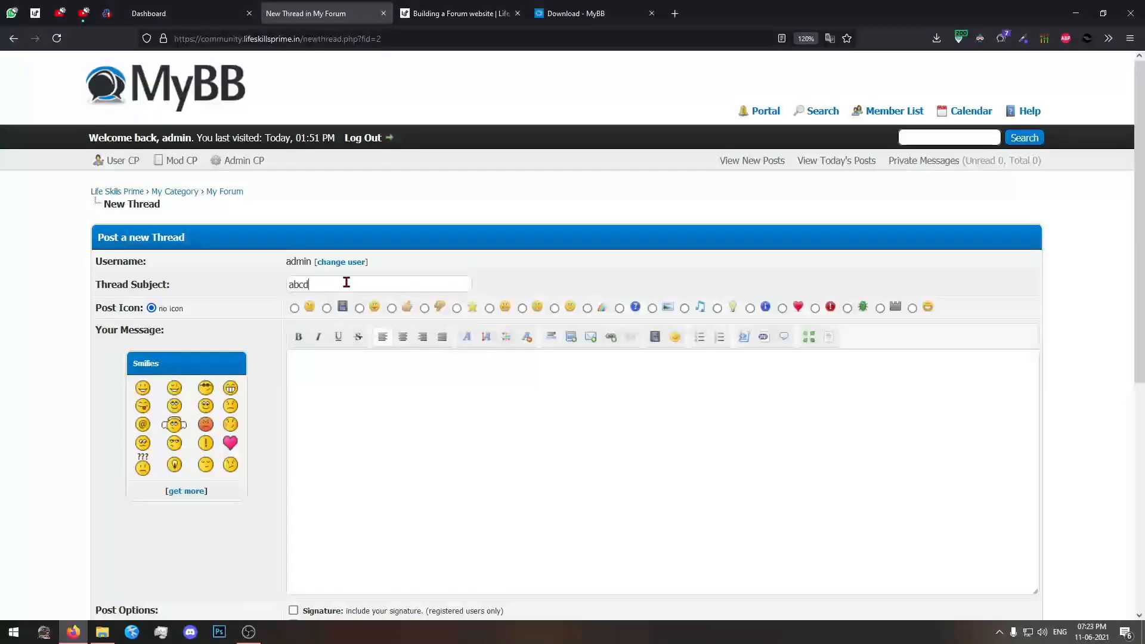
{"action": "scroll", "coordinate": [351, 395], "scroll_direction": "down", "scroll_amount": 3}
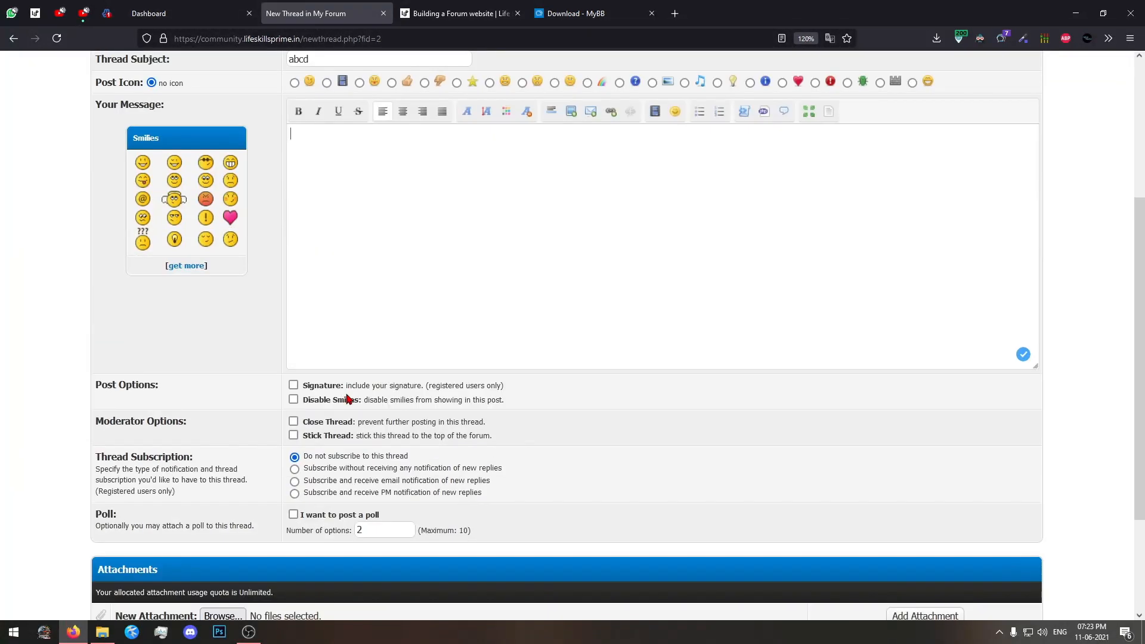
{"action": "scroll", "coordinate": [349, 398], "scroll_direction": "up", "scroll_amount": 3}
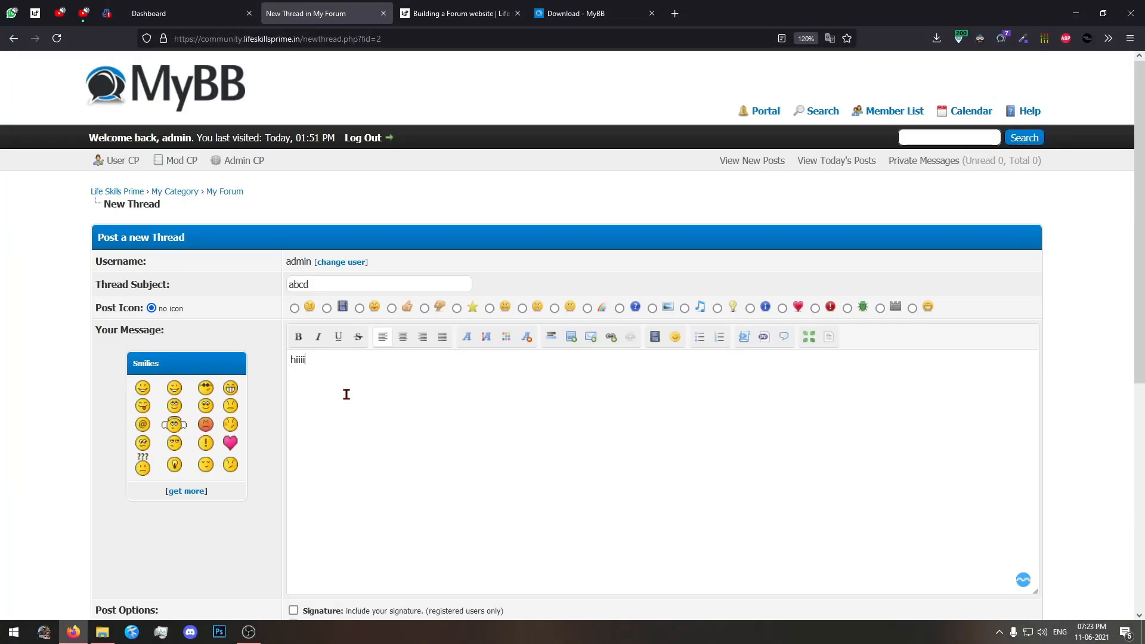
Review the new thread's subject and message, and look through the posting options below them.
{"action": "left_click_drag", "start_coordinate": [365, 388], "coordinate": [272, 370]}
{"action": "left_click", "coordinate": [357, 378]}
{"action": "scroll", "coordinate": [396, 385], "scroll_direction": "down", "scroll_amount": 5}
{"action": "scroll", "coordinate": [214, 363], "scroll_direction": "up", "scroll_amount": 5}
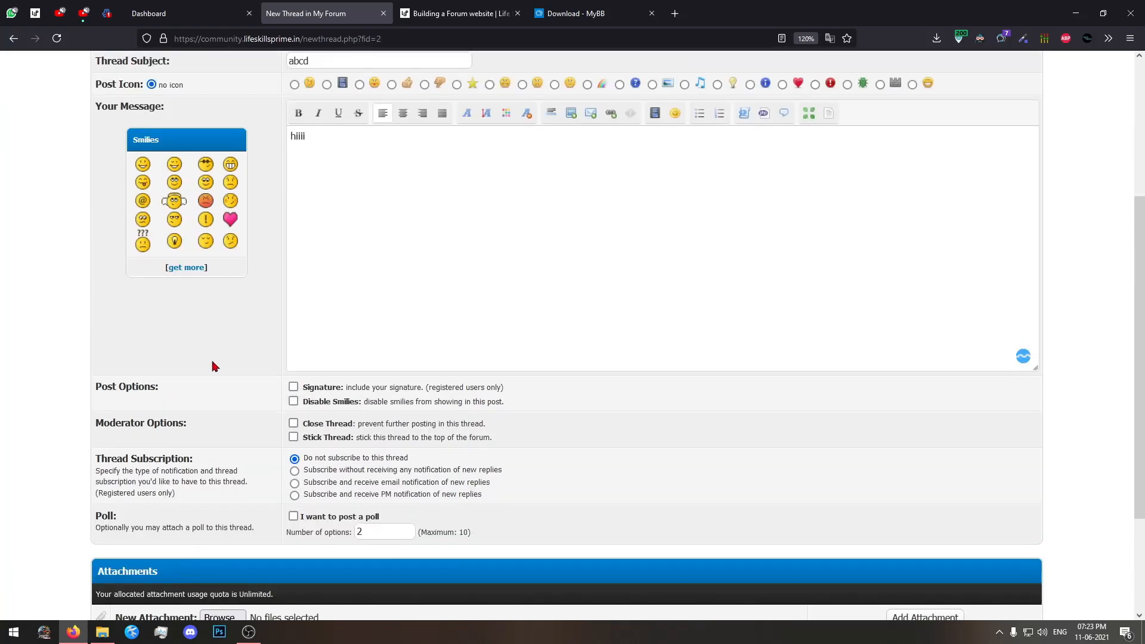
{"action": "scroll", "coordinate": [214, 388], "scroll_direction": "down", "scroll_amount": 3}
{"action": "scroll", "coordinate": [325, 399], "scroll_direction": "down", "scroll_amount": 3}
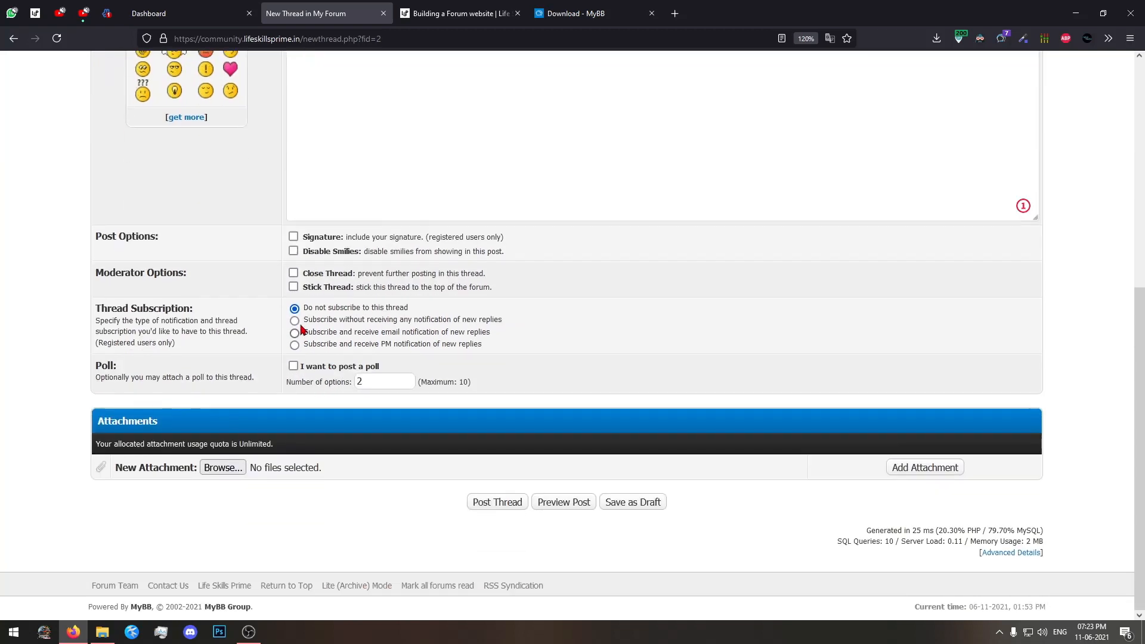
{"action": "scroll", "coordinate": [388, 377], "scroll_direction": "up", "scroll_amount": 5}
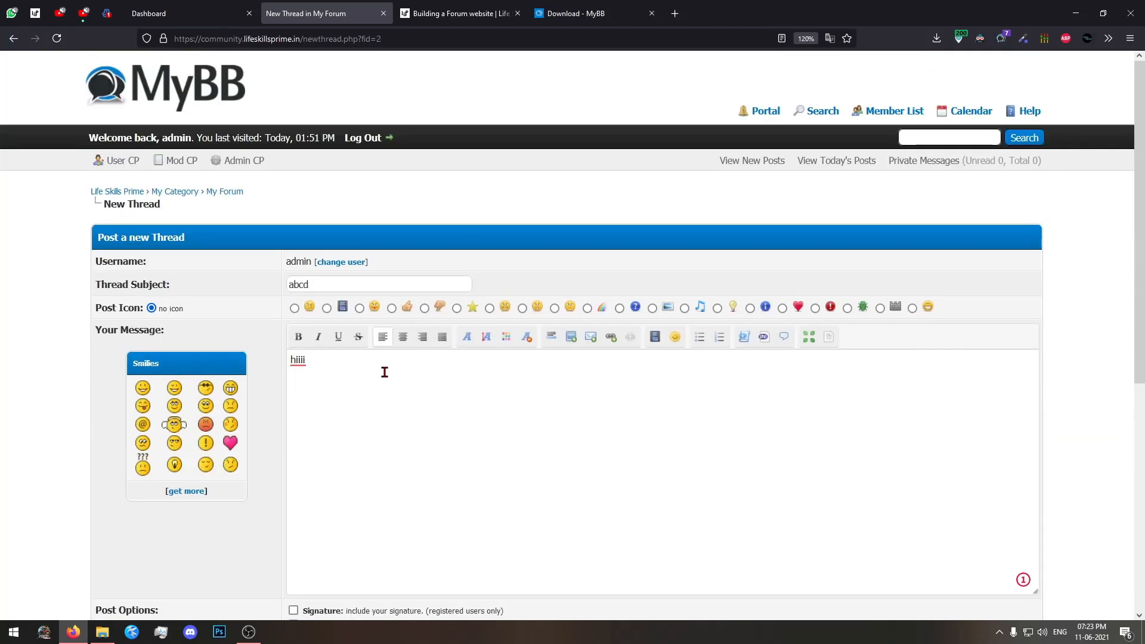
{"action": "left_click_drag", "start_coordinate": [326, 285], "coordinate": [195, 284]}
{"action": "left_click", "coordinate": [362, 378]}
{"action": "double_click", "coordinate": [294, 284]}
{"action": "left_click", "coordinate": [295, 378]}
{"action": "key", "text": "ctrl+a"}
{"action": "left_click", "coordinate": [490, 480]}
Check the thread's post, moderator, subscription and poll settings once more and post the thread.
{"action": "scroll", "coordinate": [345, 383], "scroll_direction": "down", "scroll_amount": 5}
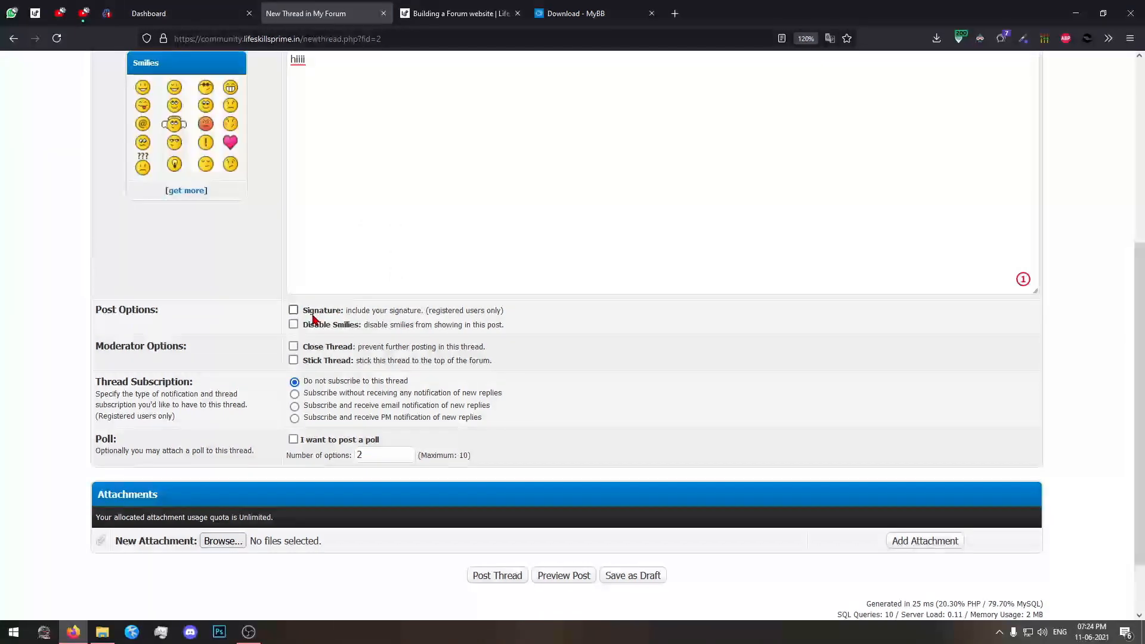
{"action": "scroll", "coordinate": [312, 319], "scroll_direction": "up", "scroll_amount": 2}
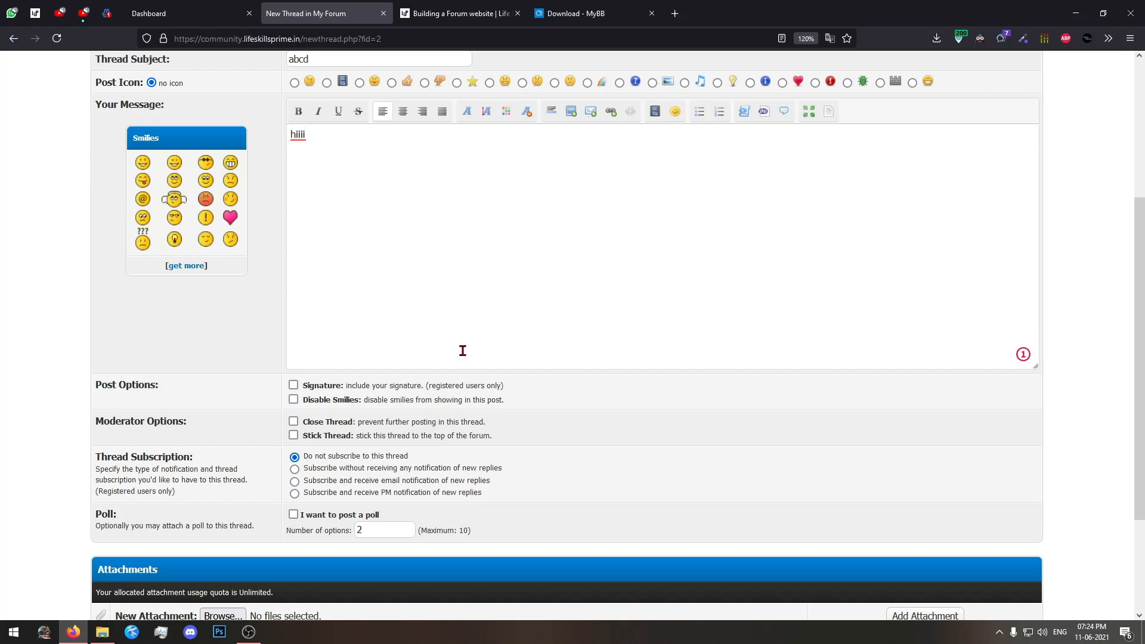
{"action": "scroll", "coordinate": [294, 386], "scroll_direction": "down", "scroll_amount": 5}
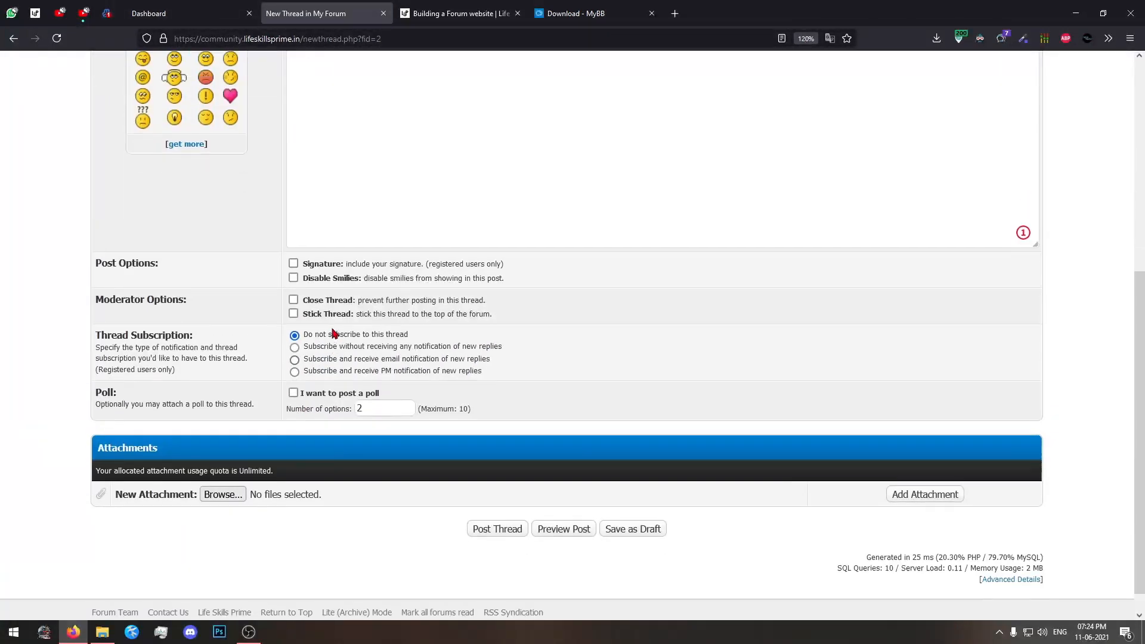
{"action": "scroll", "coordinate": [334, 334], "scroll_direction": "up", "scroll_amount": 6}
{"action": "left_click_drag", "start_coordinate": [368, 284], "coordinate": [146, 324]}
{"action": "left_click_drag", "start_coordinate": [364, 372], "coordinate": [1, 279]}
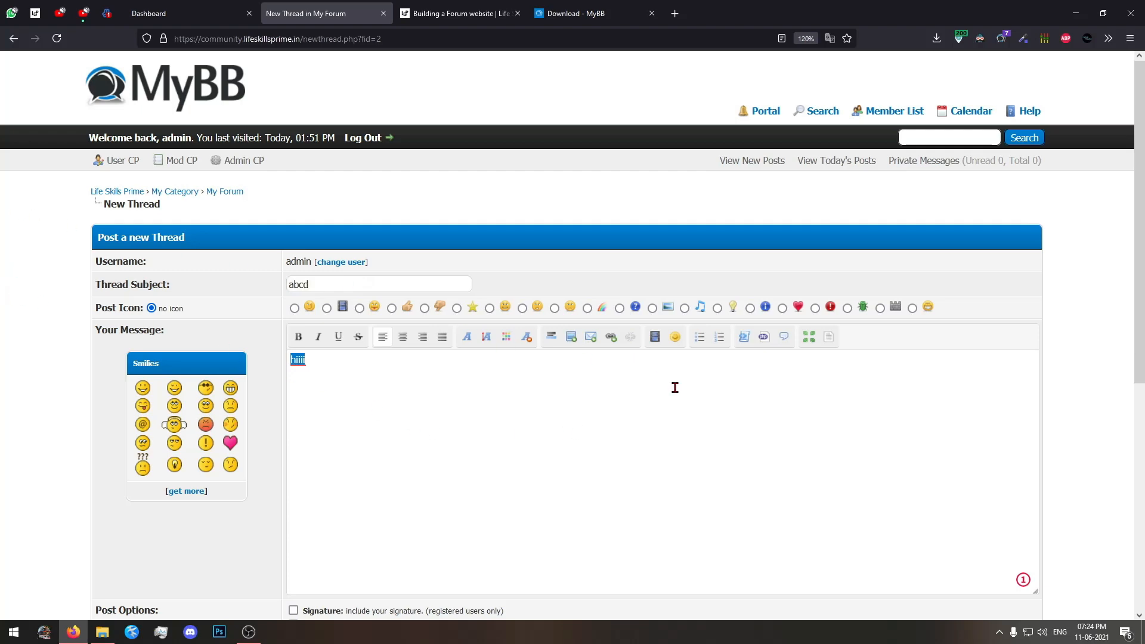
{"action": "scroll", "coordinate": [533, 340], "scroll_direction": "down", "scroll_amount": 6}
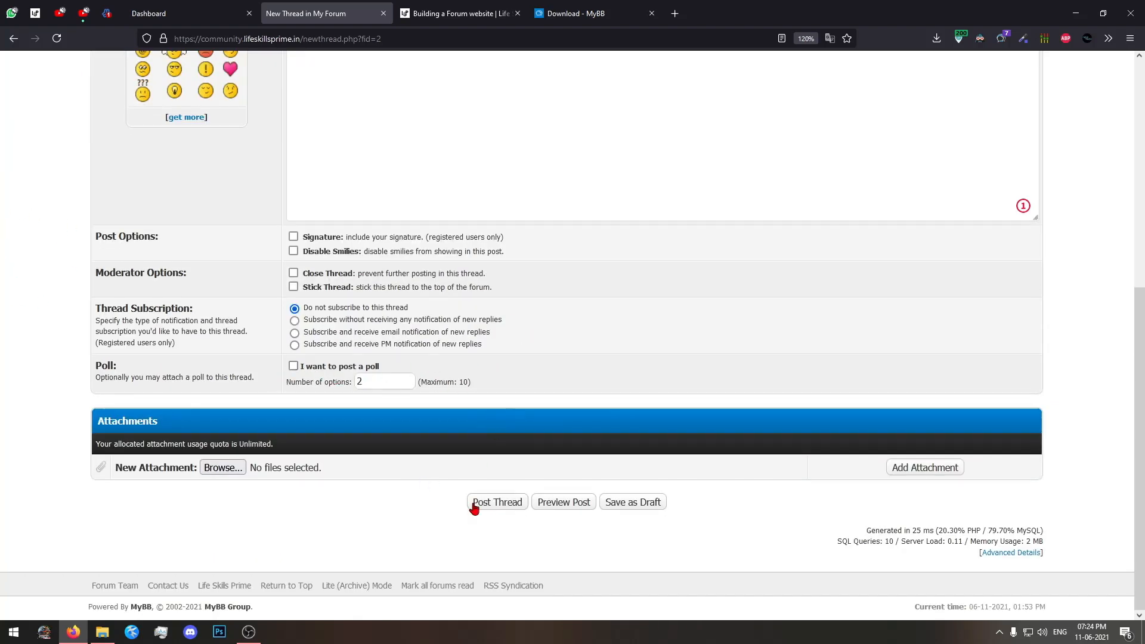
{"action": "left_click", "coordinate": [498, 505]}
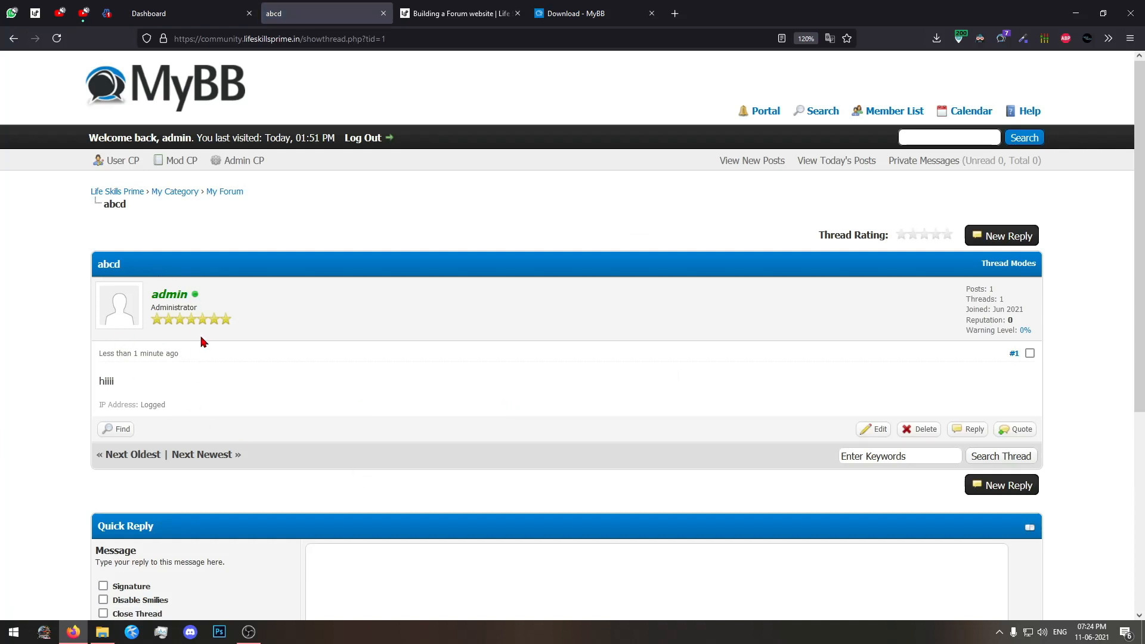
Return to the forum home page, reopen the "abcd" thread through My Forum, and examine its post and Quick Reply area.
{"action": "left_click", "coordinate": [114, 191]}
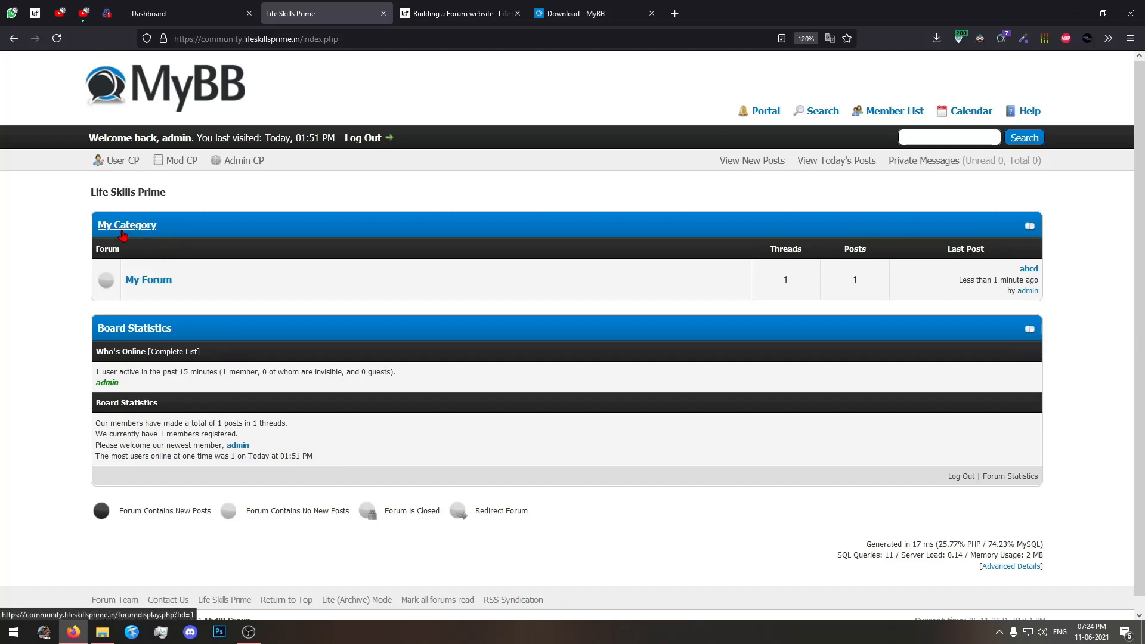
{"action": "left_click", "coordinate": [158, 286]}
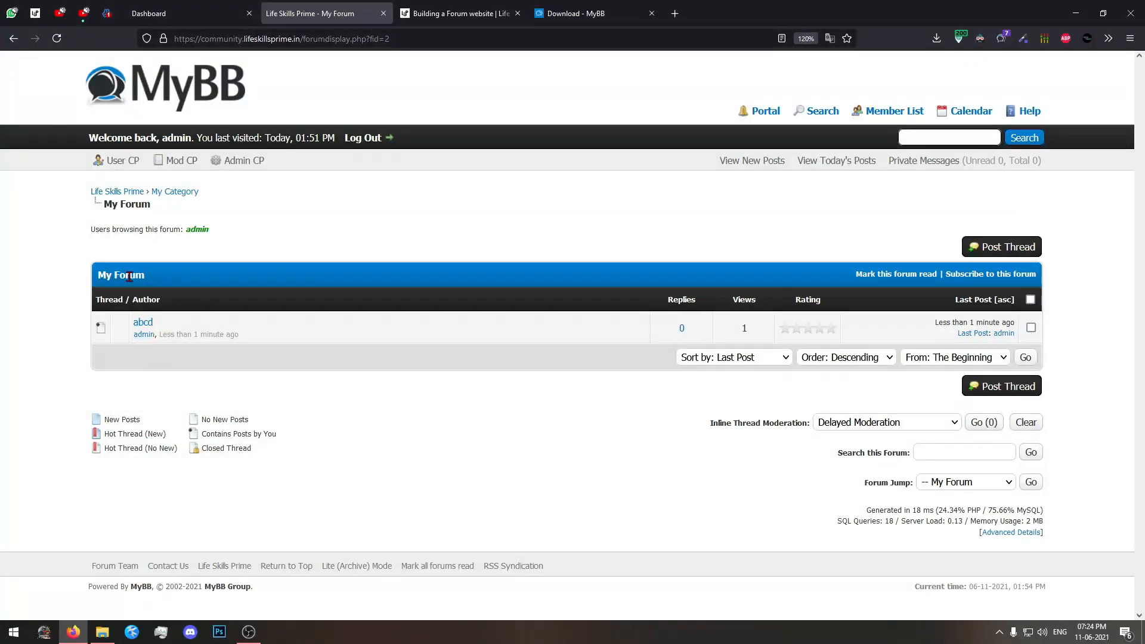
{"action": "left_click", "coordinate": [143, 322]}
{"action": "scroll", "coordinate": [424, 359], "scroll_direction": "down", "scroll_amount": 3}
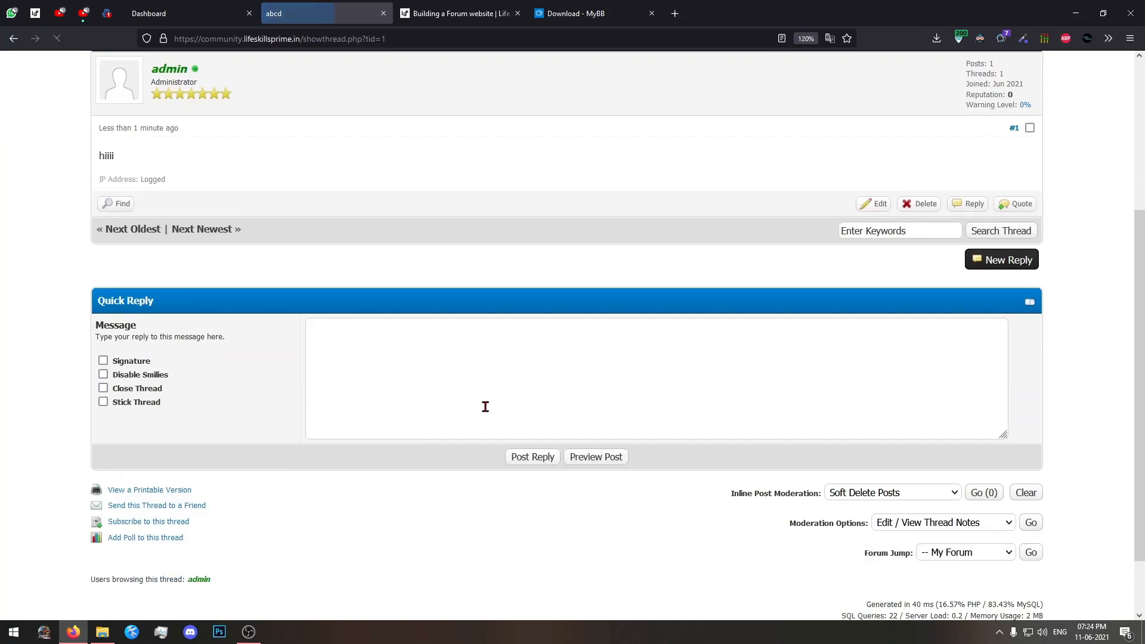
{"action": "left_click", "coordinate": [657, 409]}
{"action": "scroll", "coordinate": [353, 343], "scroll_direction": "up", "scroll_amount": 4}
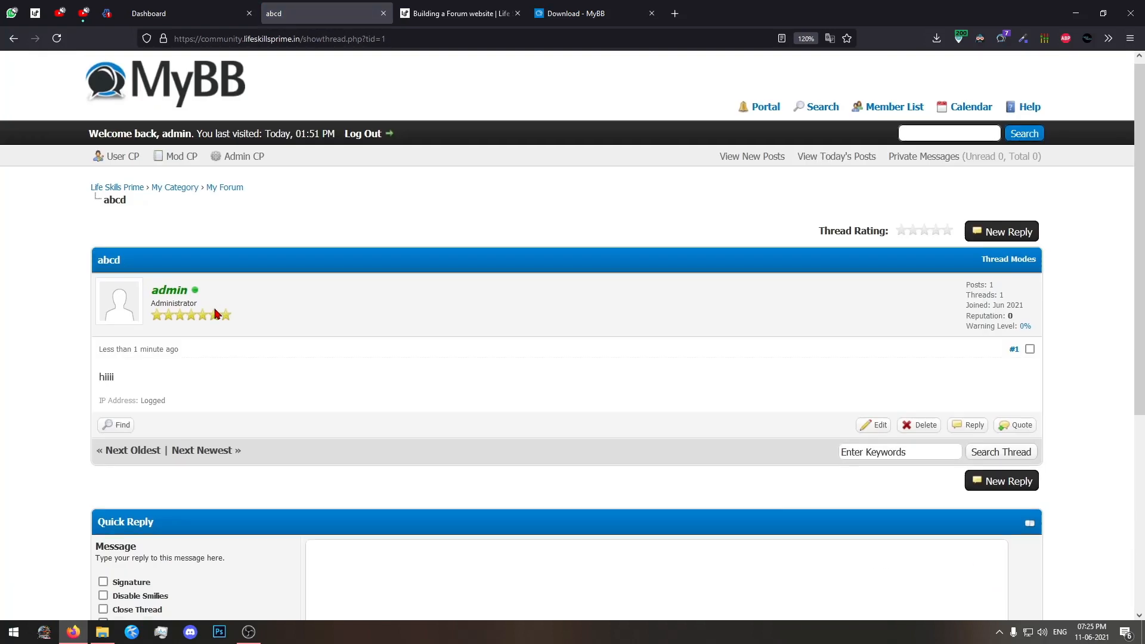
Go back to the forum home page and open the Themes list under Templates & Style in the Admin CP.
{"action": "left_click", "coordinate": [138, 114]}
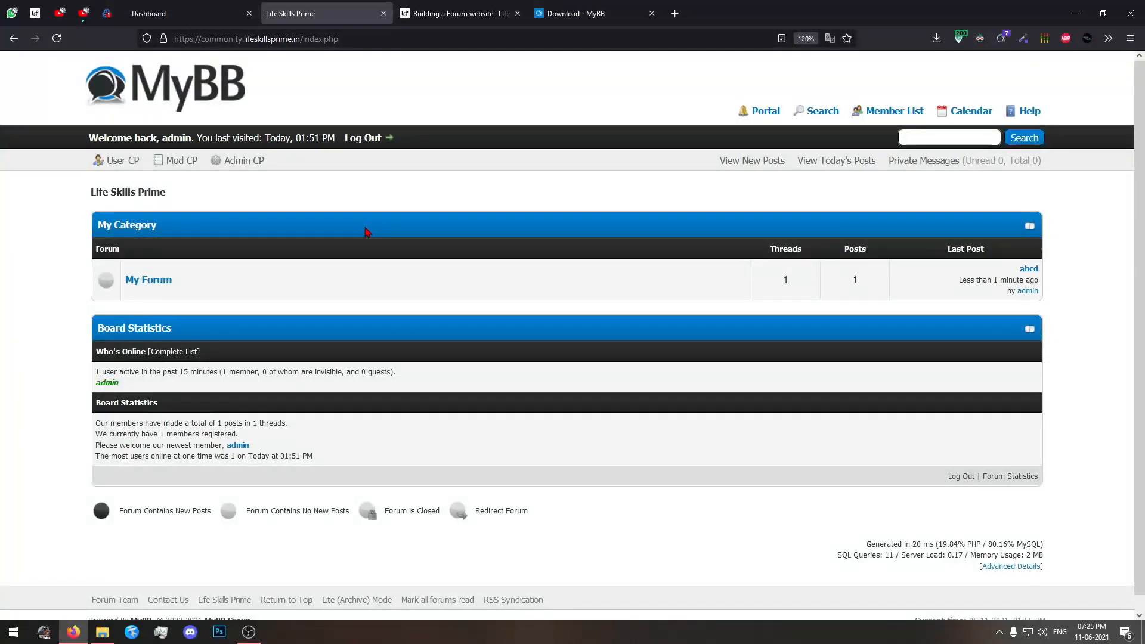
{"action": "left_click", "coordinate": [234, 18]}
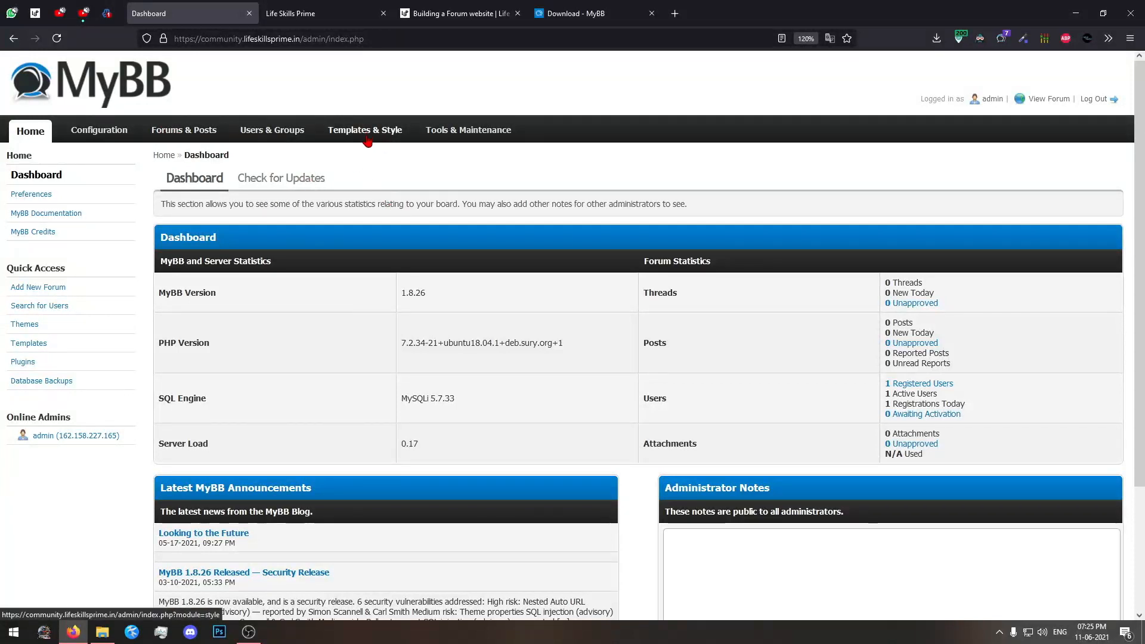
{"action": "left_click", "coordinate": [340, 136]}
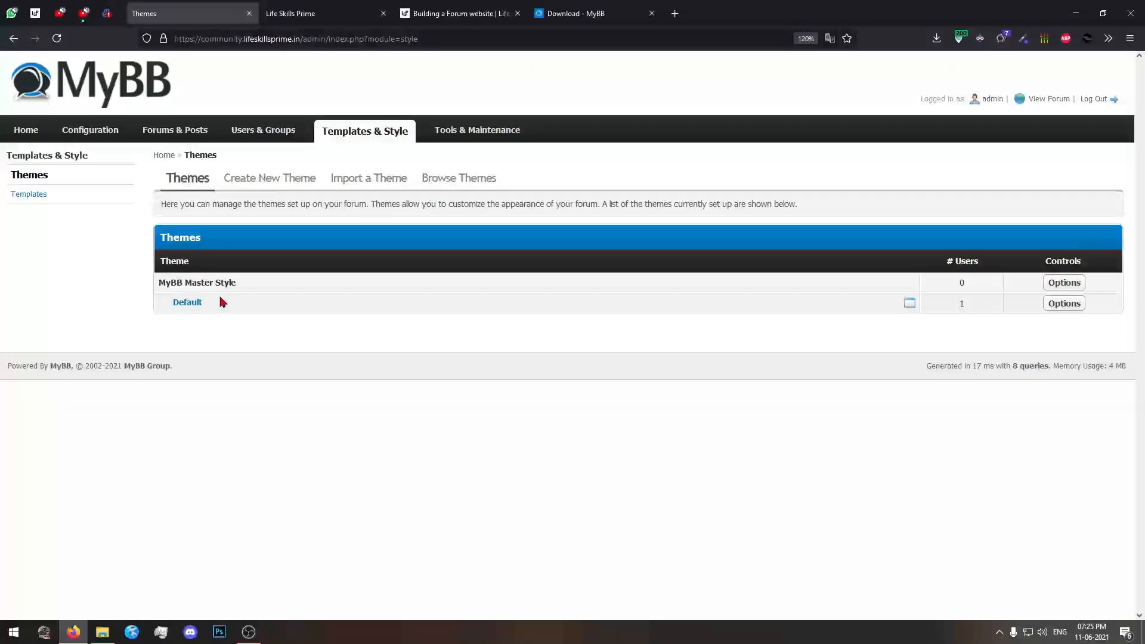
Open the Browse Themes page and look through the recommended themes for MyBB 1.8.26.
{"action": "left_click", "coordinate": [385, 182]}
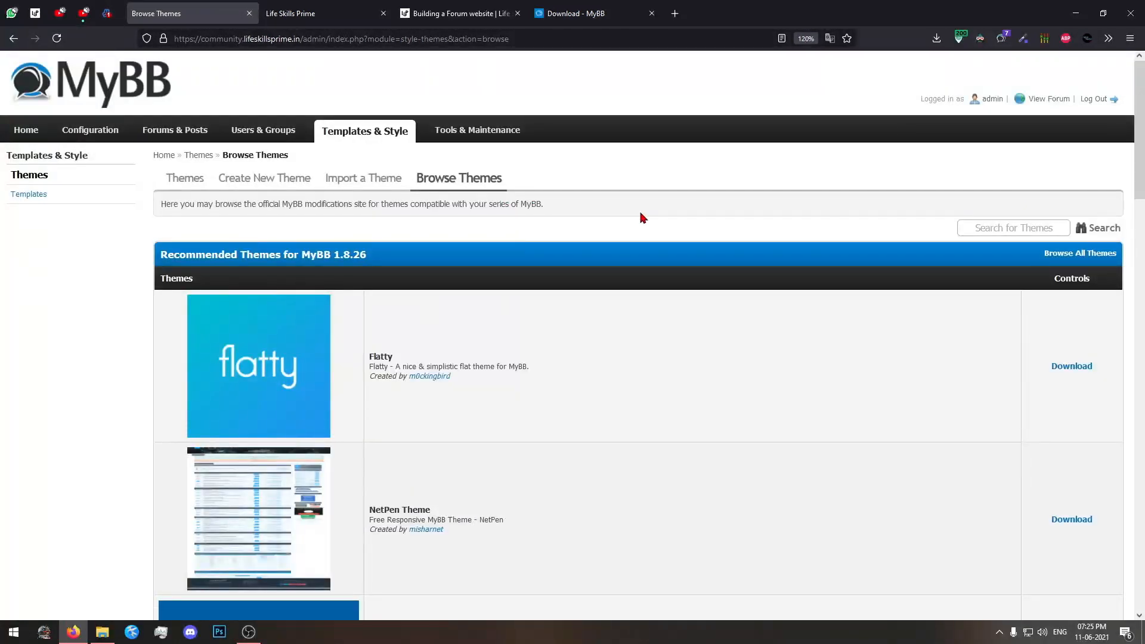
{"action": "scroll", "coordinate": [641, 218], "scroll_direction": "down", "scroll_amount": 13}
{"action": "scroll", "coordinate": [641, 218], "scroll_direction": "up", "scroll_amount": 7}
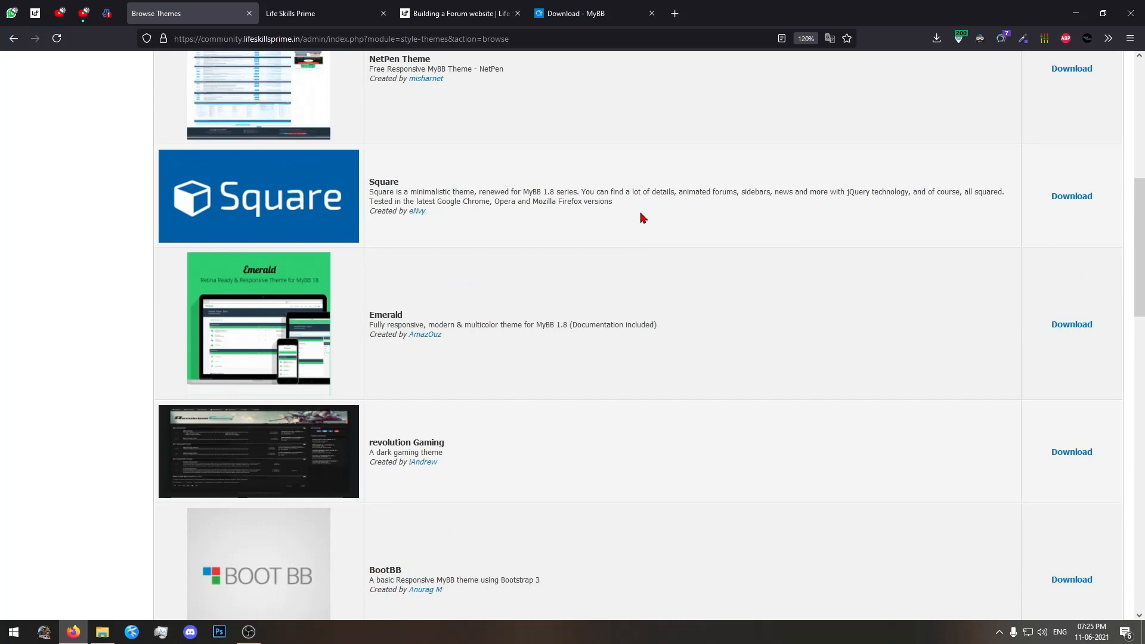
{"action": "scroll", "coordinate": [642, 218], "scroll_direction": "down", "scroll_amount": 5}
{"action": "scroll", "coordinate": [642, 217], "scroll_direction": "up", "scroll_amount": 4}
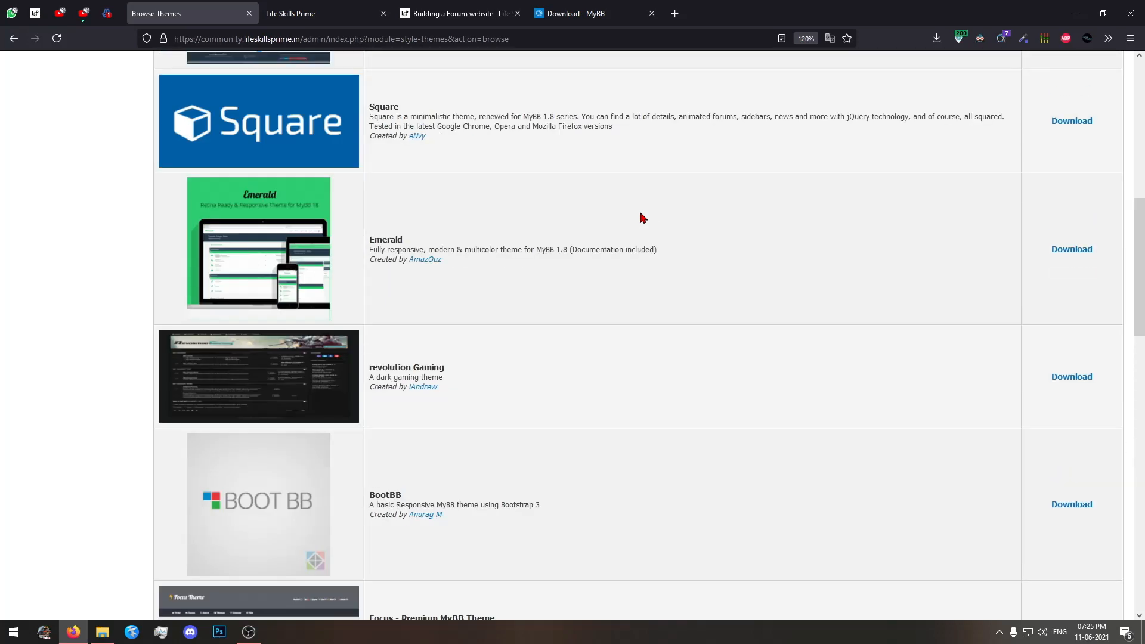
{"action": "scroll", "coordinate": [642, 218], "scroll_direction": "down", "scroll_amount": 5}
{"action": "scroll", "coordinate": [641, 218], "scroll_direction": "down", "scroll_amount": 6}
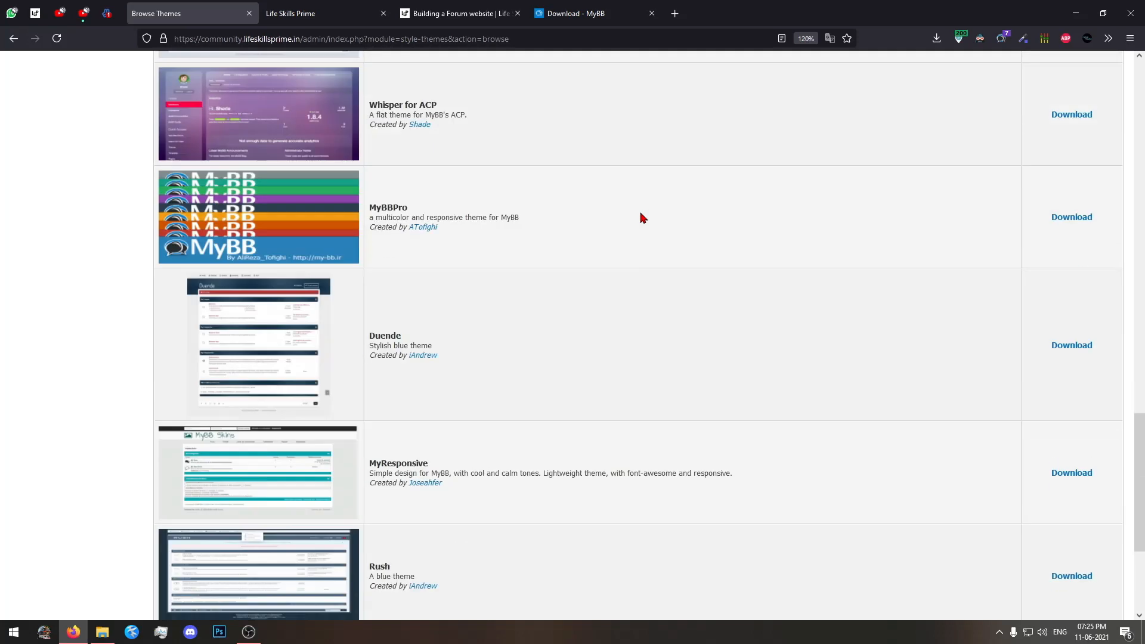
{"action": "scroll", "coordinate": [642, 218], "scroll_direction": "down", "scroll_amount": 3}
{"action": "scroll", "coordinate": [643, 220], "scroll_direction": "up", "scroll_amount": 20}
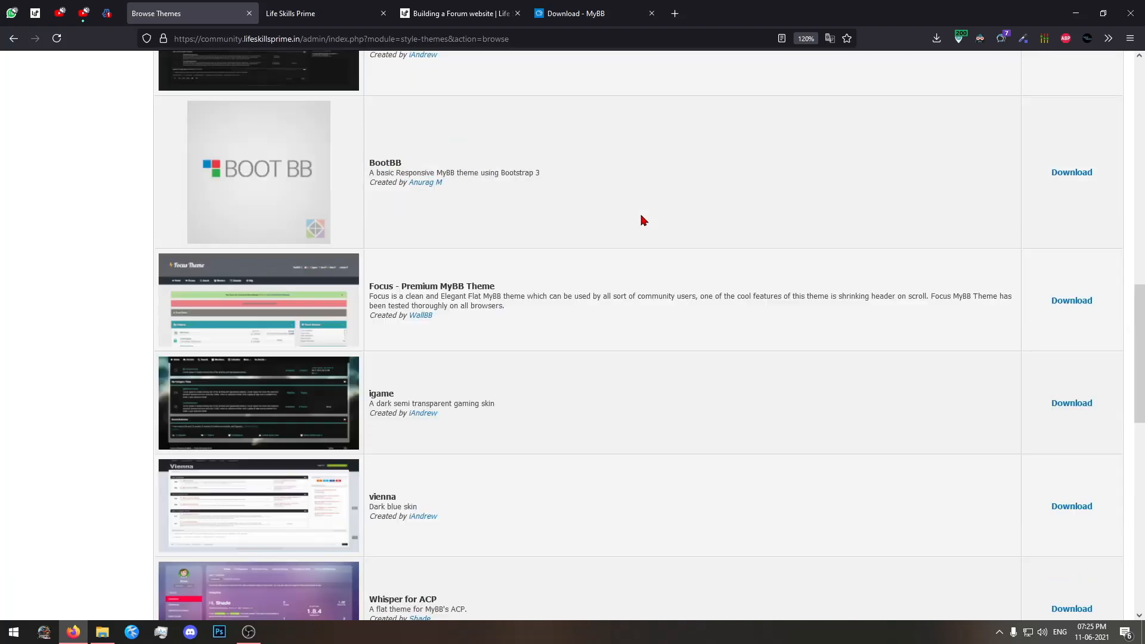
{"action": "scroll", "coordinate": [642, 221], "scroll_direction": "down", "scroll_amount": 4}
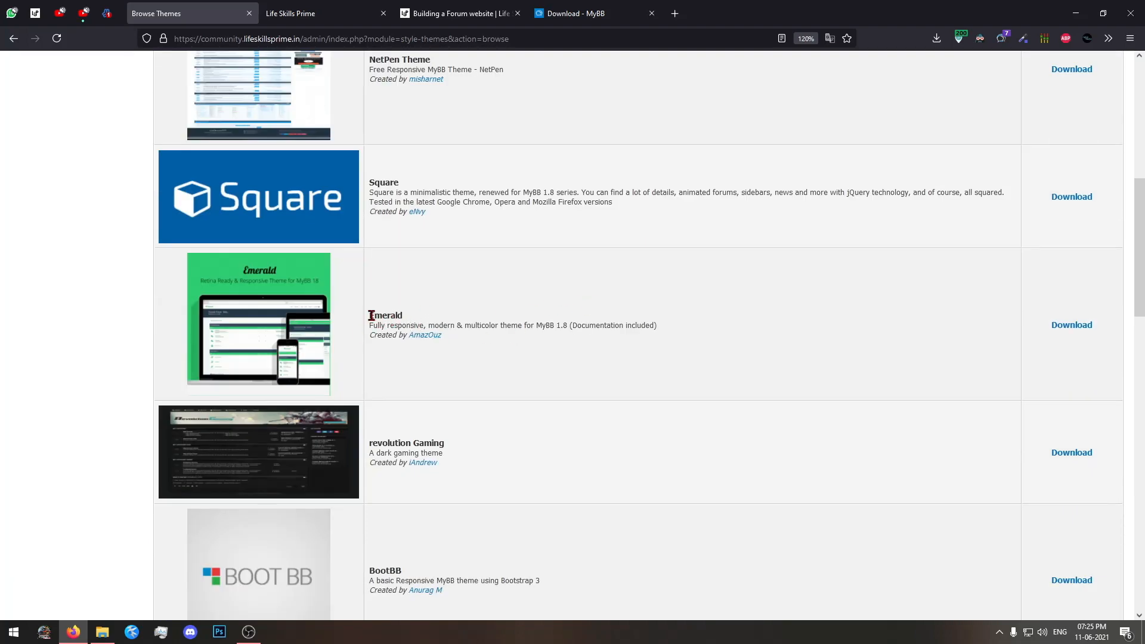
Open the Emerald theme's project page from the recommended list and proceed to its download page.
{"action": "mouse_move", "coordinate": [403, 320]}
{"action": "left_mouse_down"}
{"action": "mouse_move", "coordinate": [370, 316]}
{"action": "mouse_move", "coordinate": [404, 315]}
{"action": "left_mouse_up"}
{"action": "left_click", "coordinate": [457, 305]}
{"action": "left_click", "coordinate": [1071, 326]}
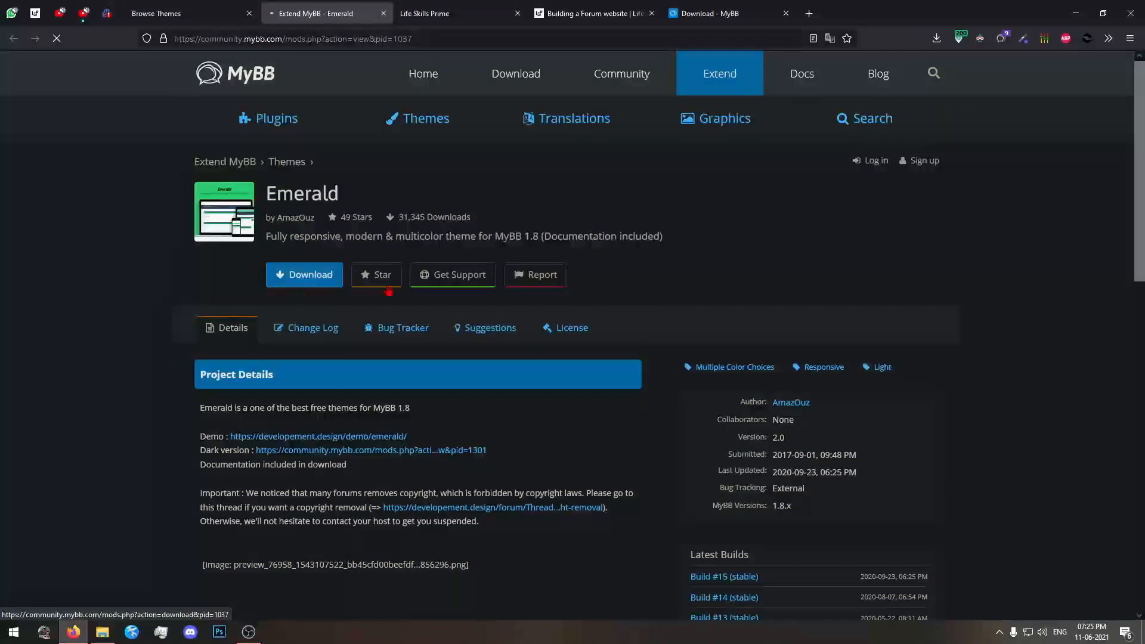
{"action": "left_click", "coordinate": [304, 275]}
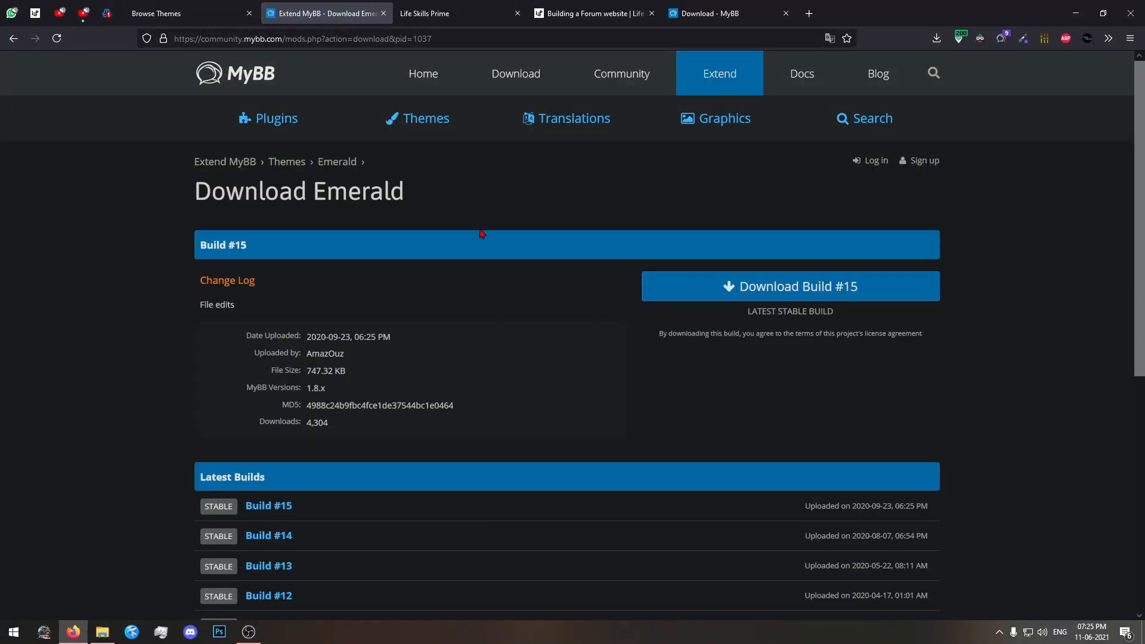
{"action": "left_click", "coordinate": [107, 13]}
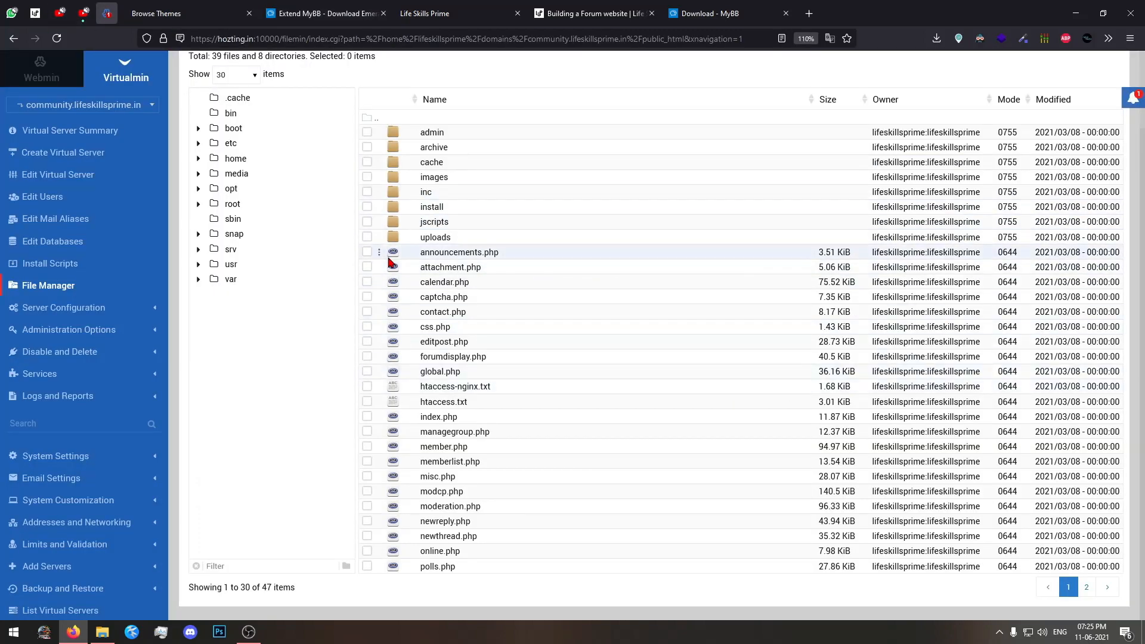
{"action": "left_click", "coordinate": [219, 7]}
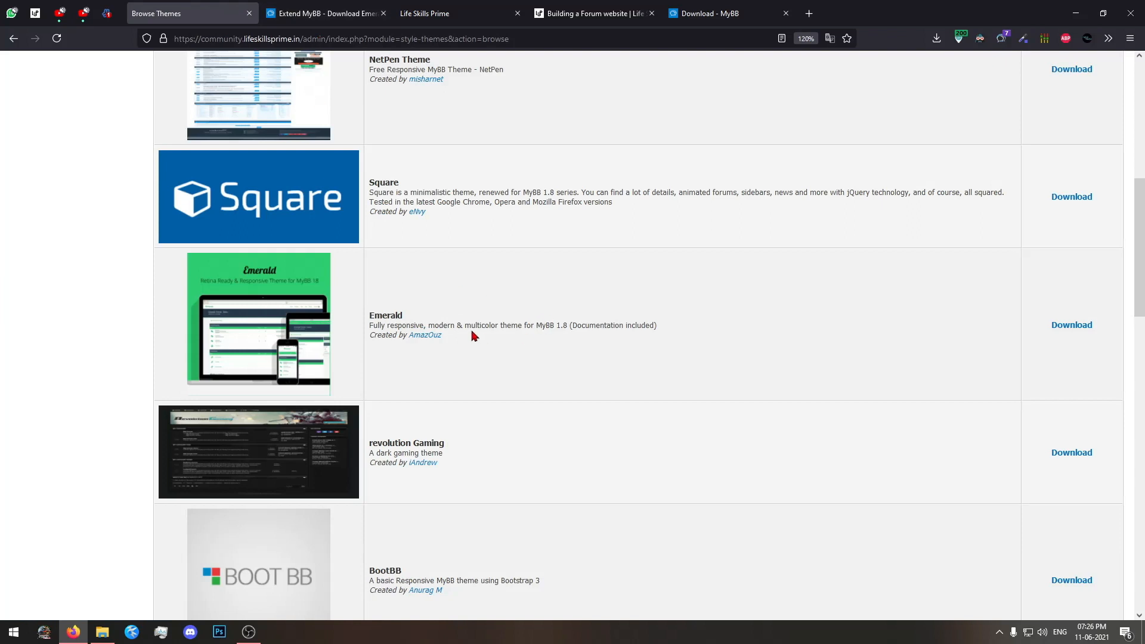
Download Build #15 of the Emerald theme and save Emerald_#15_stable.zip to the Downloads folder.
{"action": "left_click", "coordinate": [329, 7]}
{"action": "left_click", "coordinate": [724, 289]}
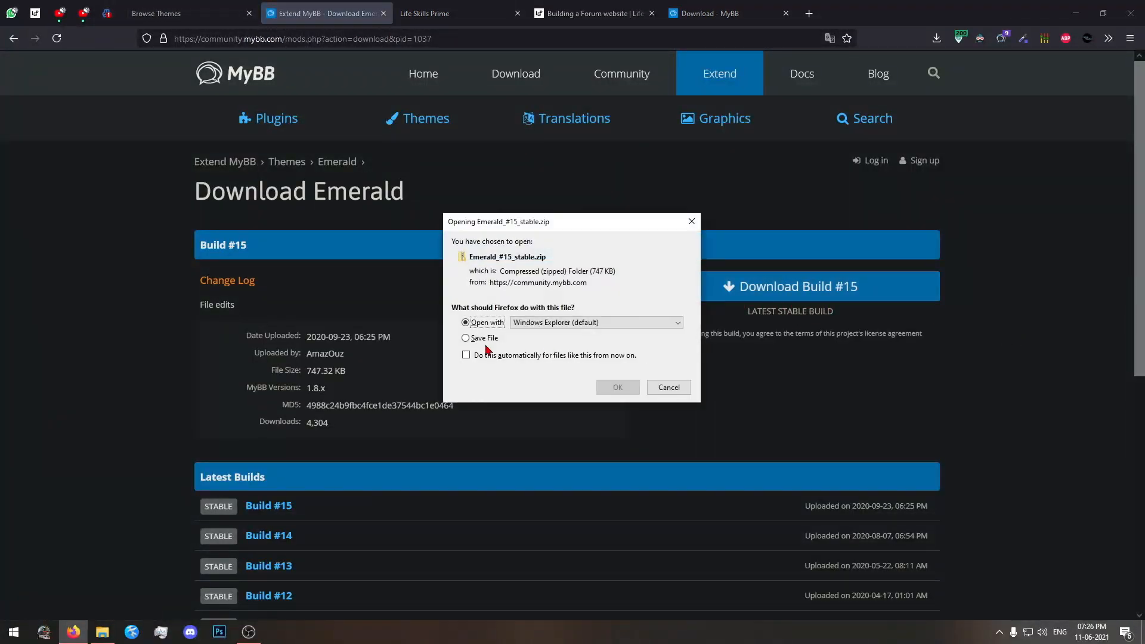
{"action": "left_click", "coordinate": [481, 338]}
{"action": "left_click", "coordinate": [617, 387]}
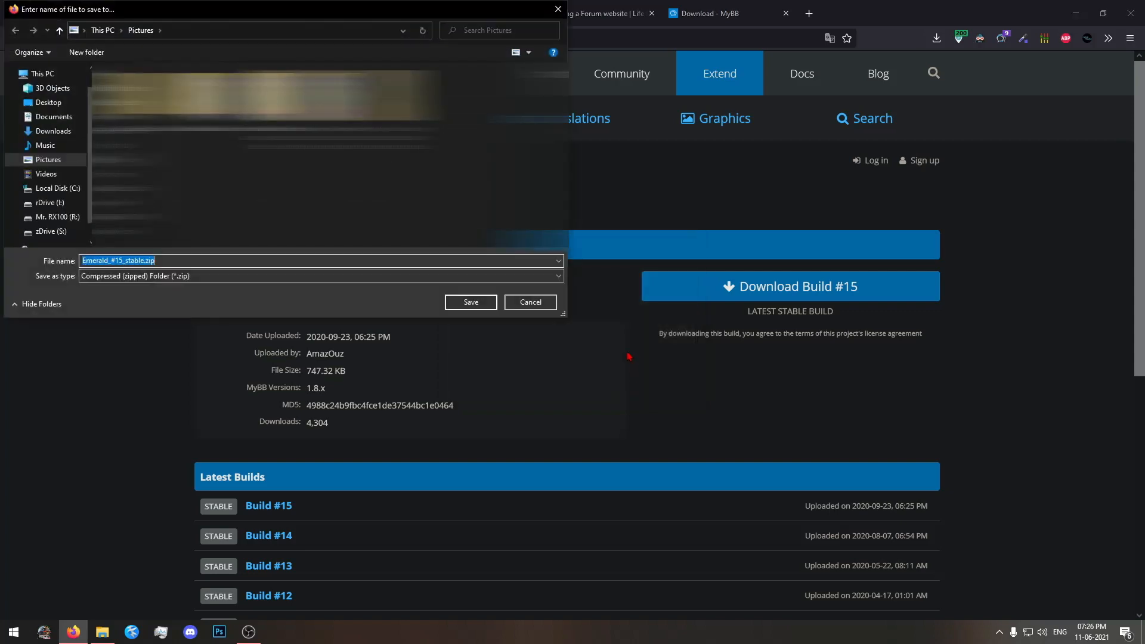
{"action": "scroll", "coordinate": [48, 179], "scroll_direction": "down", "scroll_amount": 1}
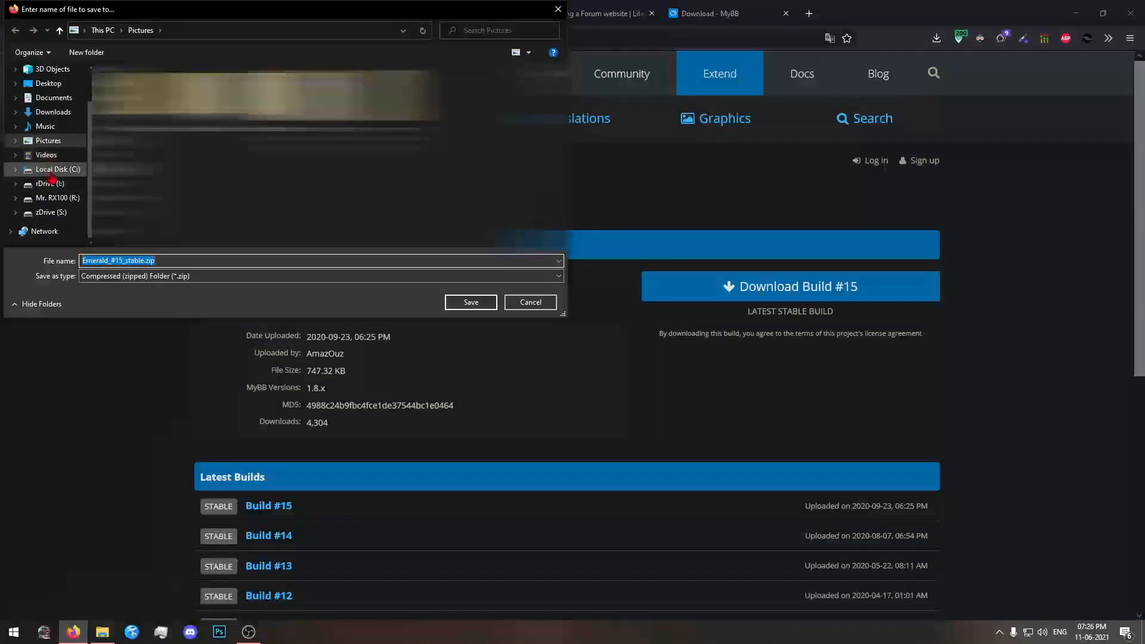
{"action": "left_click", "coordinate": [53, 112]}
{"action": "left_click", "coordinate": [471, 302]}
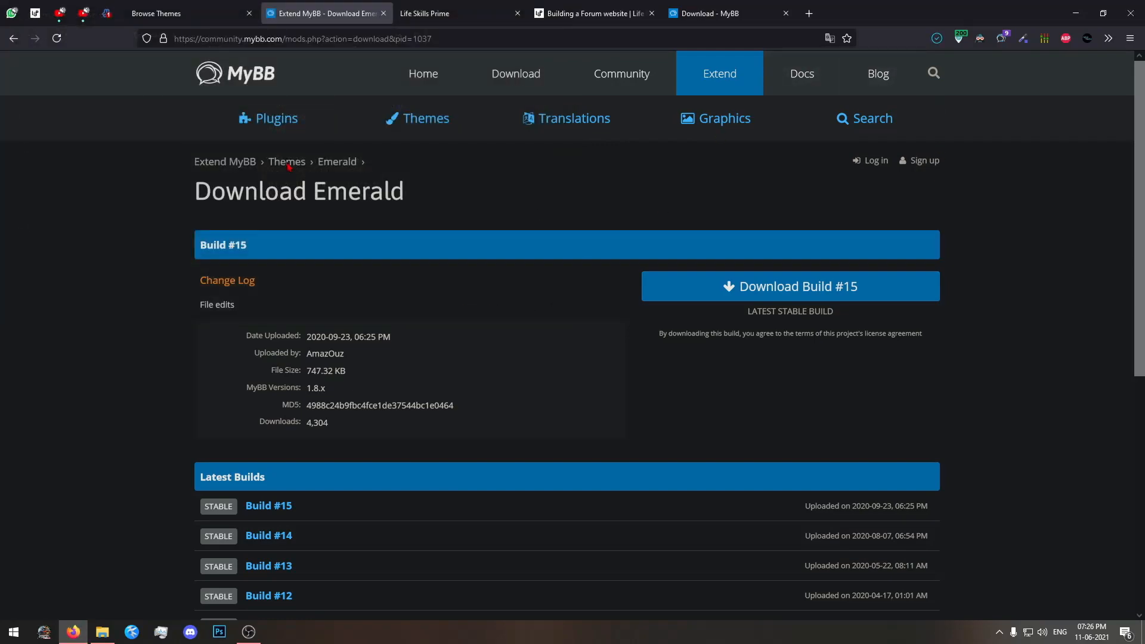
Open Emerald_#15_stable.zip in File Explorer and inspect the XML folder inside Emerald Light.
{"action": "left_click", "coordinate": [204, 16]}
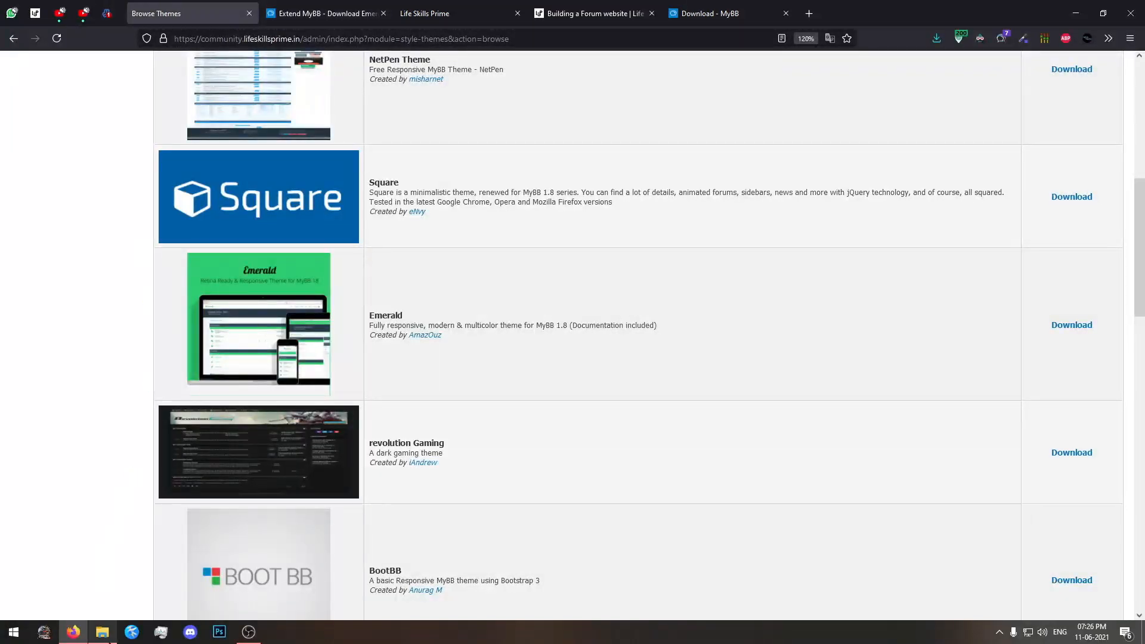
{"action": "left_click", "coordinate": [102, 632]}
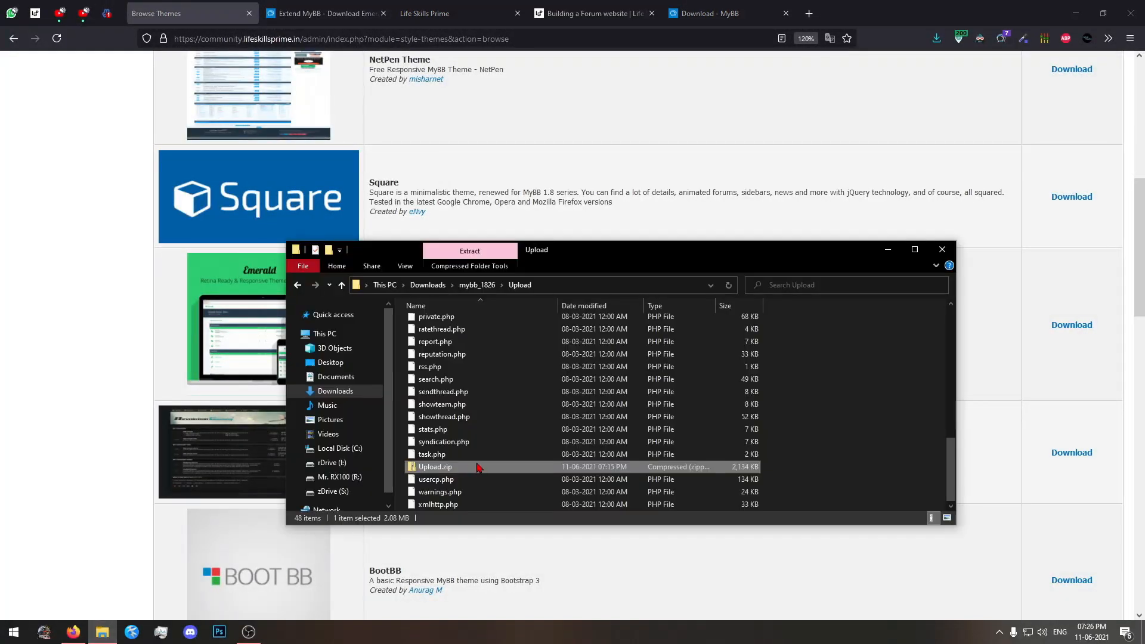
{"action": "left_click", "coordinate": [477, 284]}
{"action": "left_click", "coordinate": [427, 285]}
{"action": "double_click", "coordinate": [444, 382]}
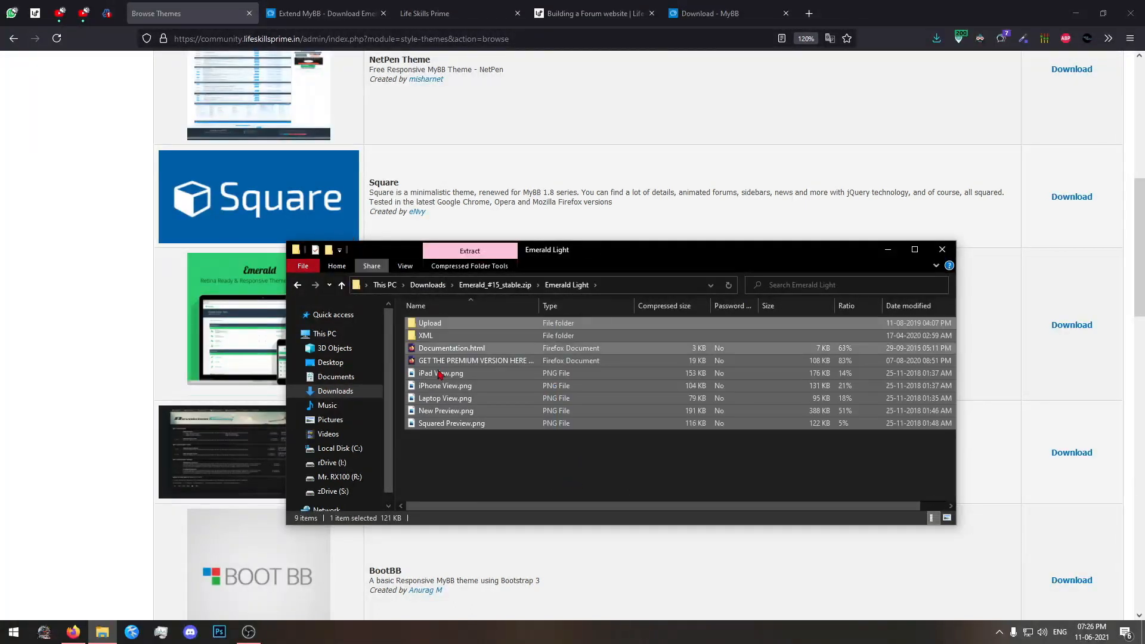
{"action": "double_click", "coordinate": [425, 336]}
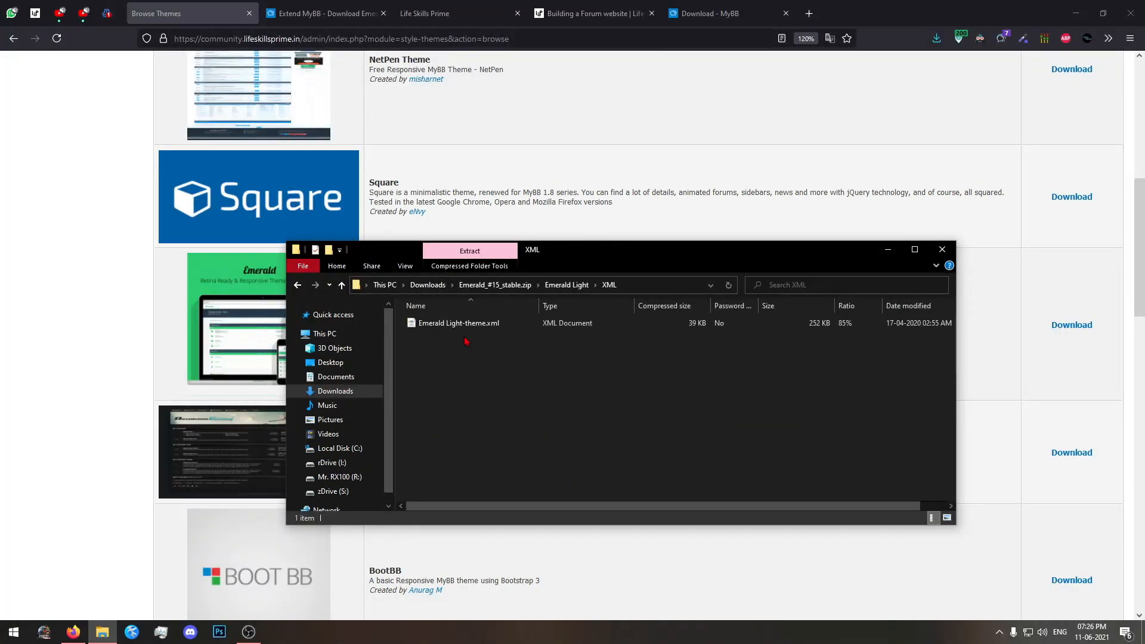
{"action": "left_click_drag", "start_coordinate": [489, 323], "coordinate": [471, 344]}
{"action": "left_click", "coordinate": [554, 286]}
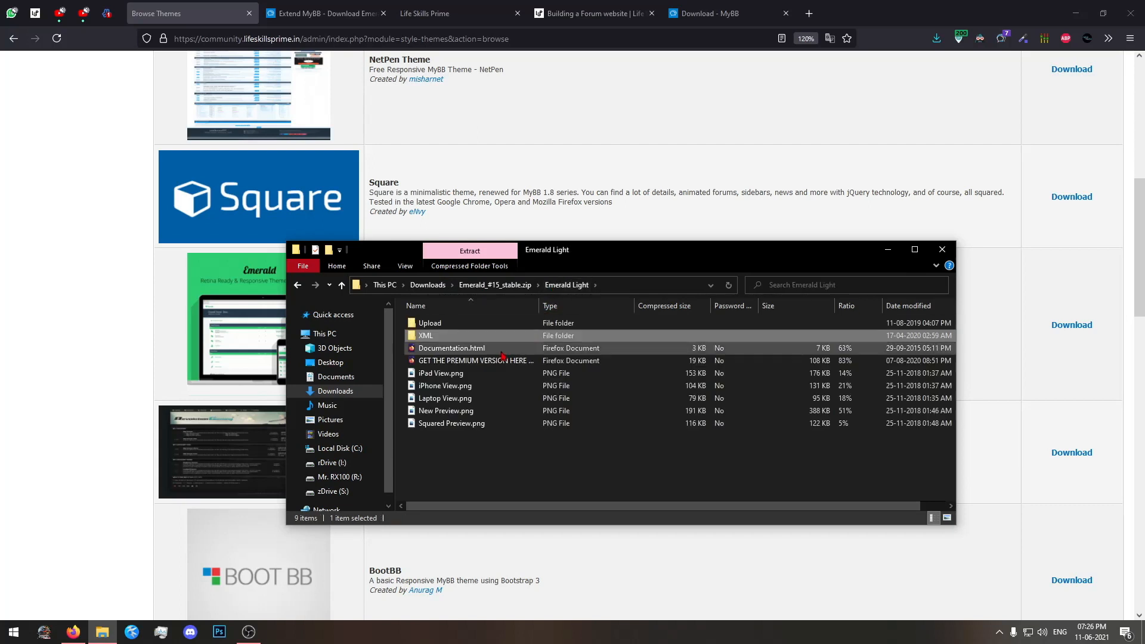
Inspect the theme package's Upload folder down to images/emerald and return to the Emerald Light folder.
{"action": "double_click", "coordinate": [483, 323]}
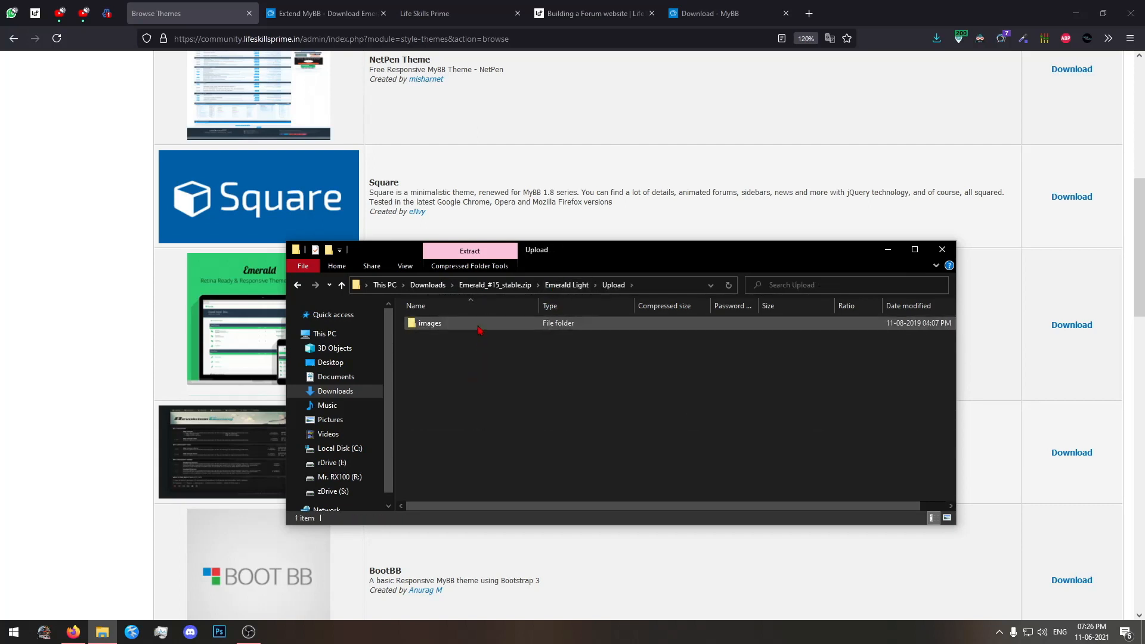
{"action": "double_click", "coordinate": [483, 324]}
{"action": "double_click", "coordinate": [483, 324]}
{"action": "left_click", "coordinate": [481, 326]}
{"action": "left_click", "coordinate": [513, 383]}
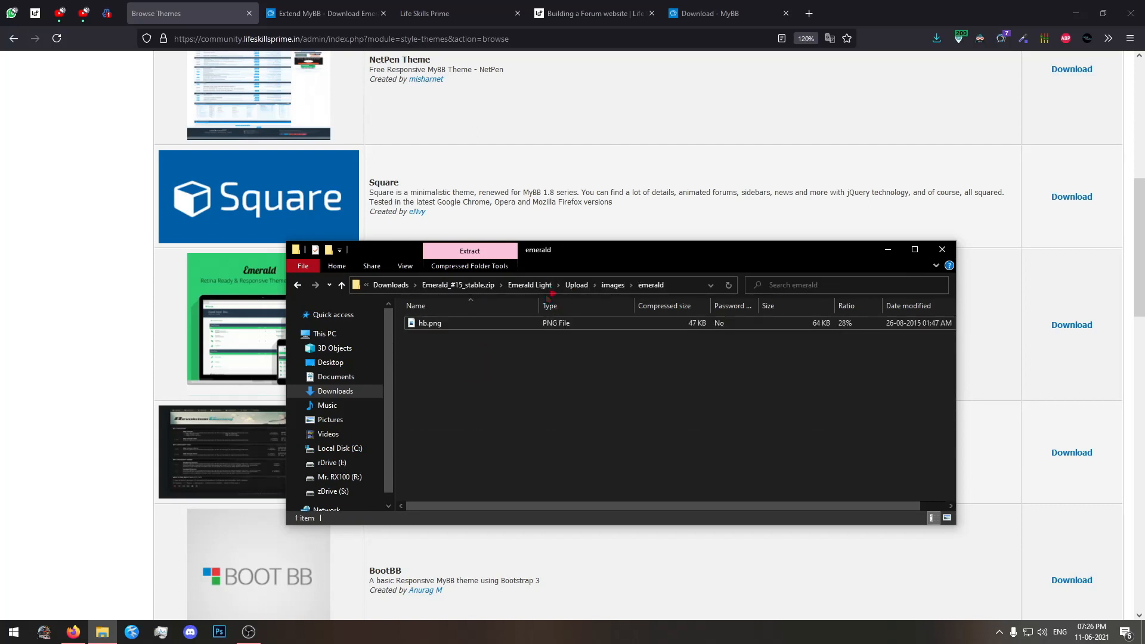
{"action": "left_click", "coordinate": [531, 286]}
Open Documentation.html from the theme package and skim through the Emerald documentation.
{"action": "left_click", "coordinate": [496, 349]}
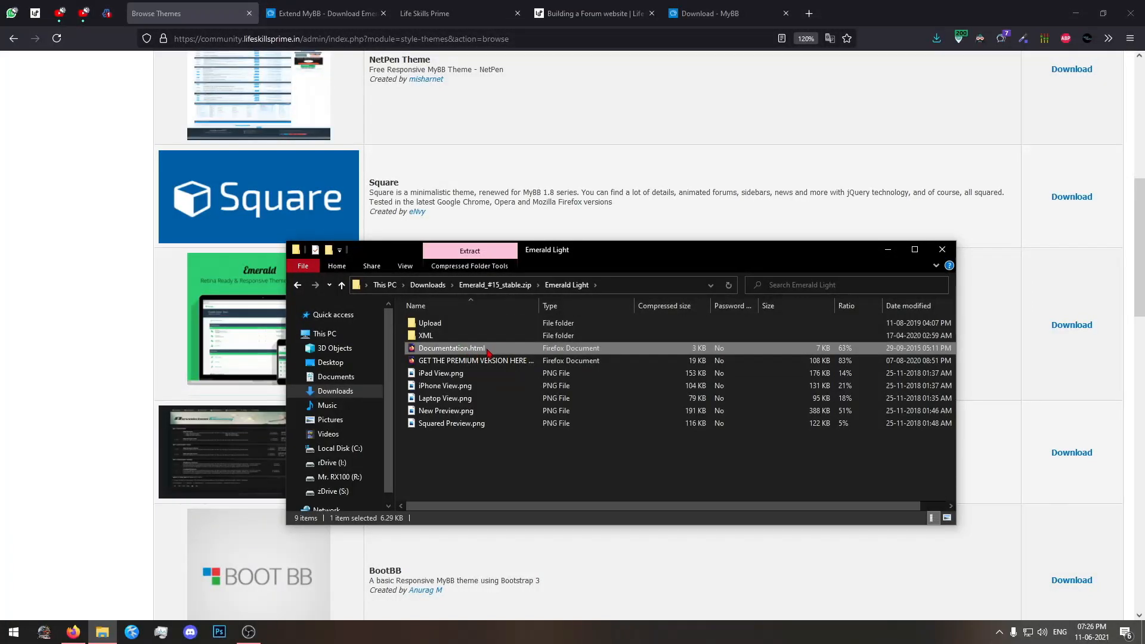
{"action": "mouse_move", "coordinate": [488, 351]}
{"action": "left_mouse_down"}
{"action": "mouse_move", "coordinate": [540, 262]}
{"action": "mouse_move", "coordinate": [524, 24]}
{"action": "mouse_move", "coordinate": [552, 26]}
{"action": "mouse_move", "coordinate": [553, 271]}
{"action": "mouse_move", "coordinate": [473, 354]}
{"action": "left_mouse_up"}
{"action": "double_click", "coordinate": [475, 354]}
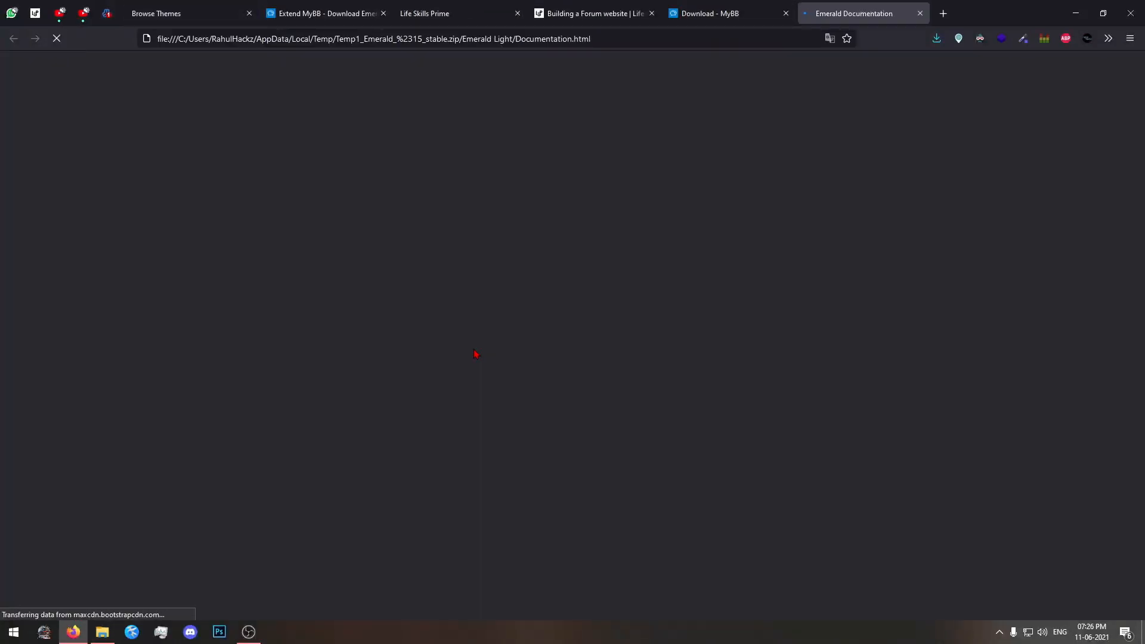
{"action": "scroll", "coordinate": [471, 349], "scroll_direction": "down", "scroll_amount": 1}
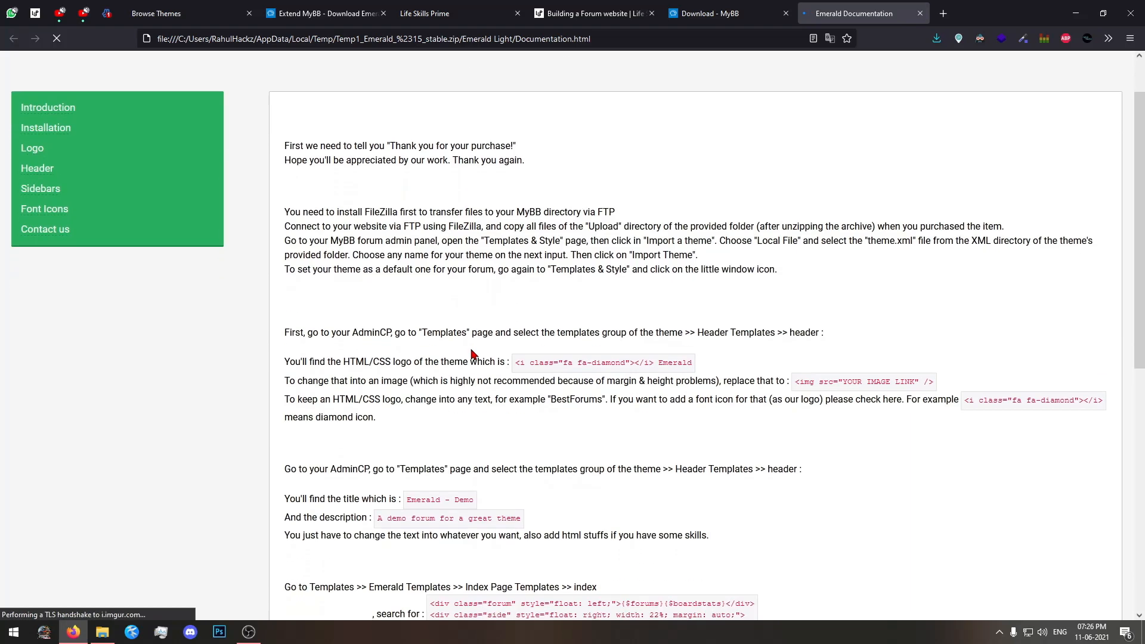
{"action": "scroll", "coordinate": [471, 354], "scroll_direction": "down", "scroll_amount": 8}
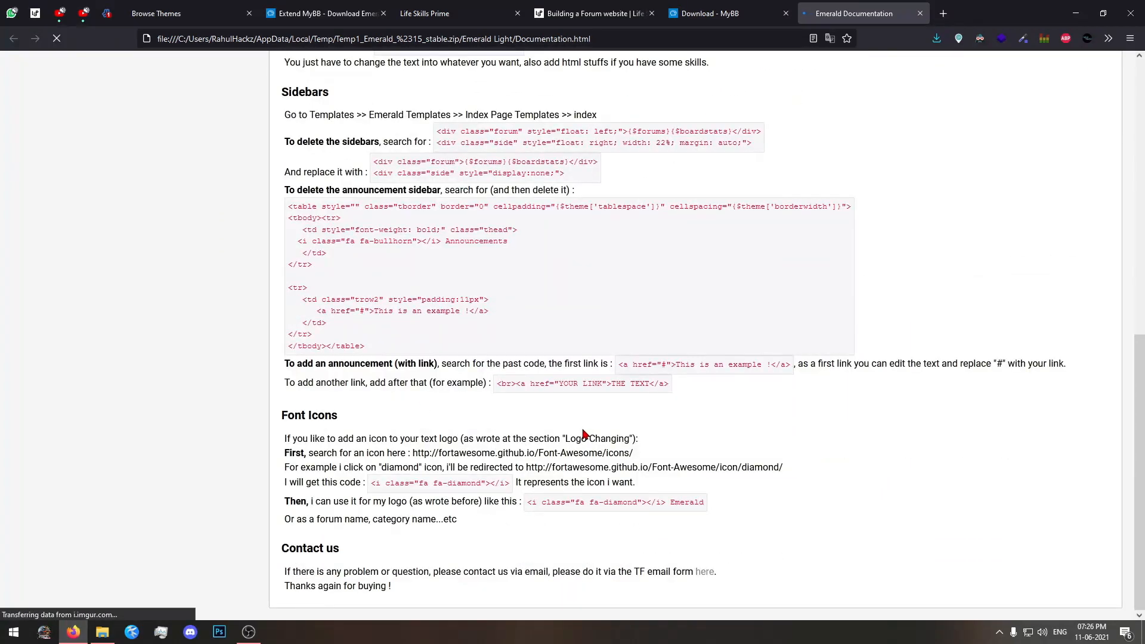
{"action": "scroll", "coordinate": [584, 434], "scroll_direction": "up", "scroll_amount": 9}
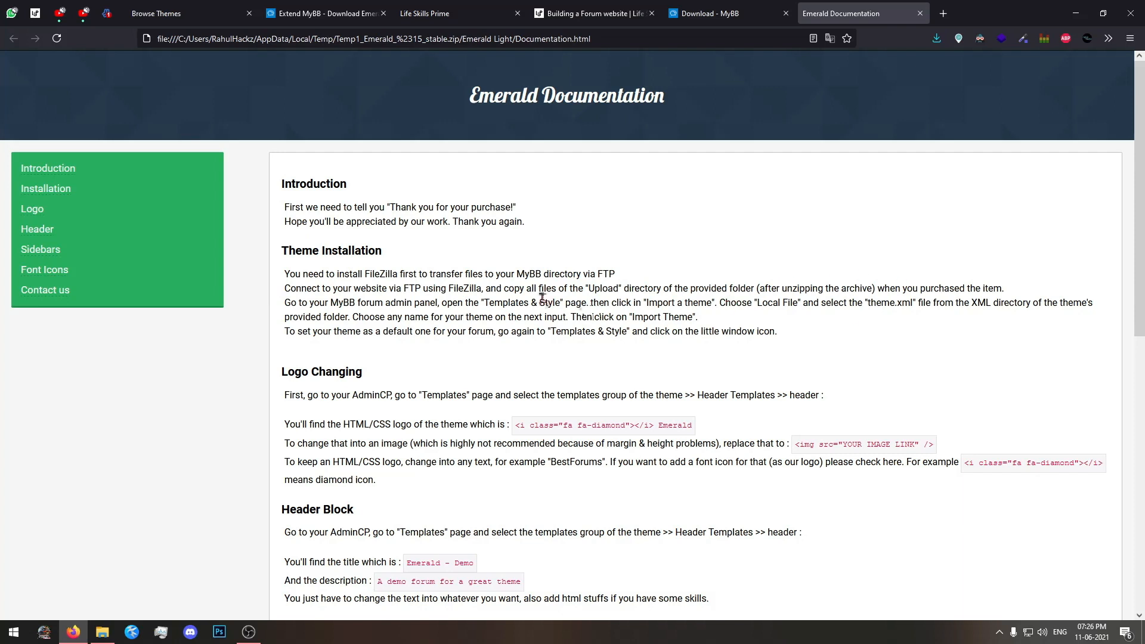
Read the Theme Installation instructions on copying the Upload files, checking them against the site's public_html folder in the hosting file manager.
{"action": "left_click_drag", "start_coordinate": [287, 288], "coordinate": [427, 288]}
{"action": "left_click", "coordinate": [426, 288]}
{"action": "left_click", "coordinate": [107, 13]}
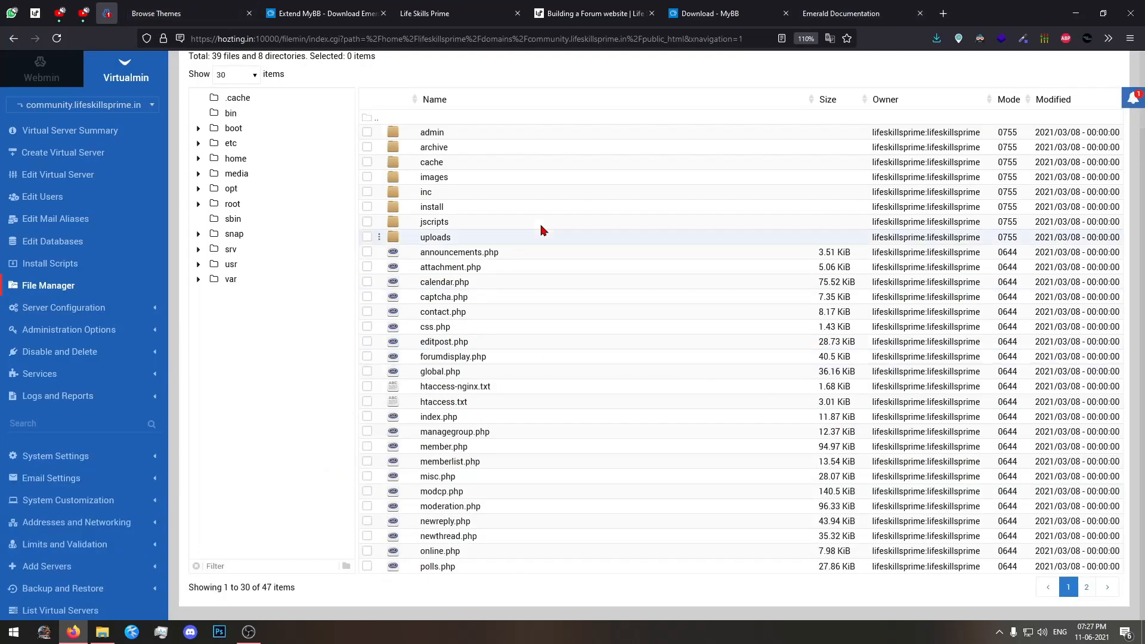
{"action": "left_click", "coordinate": [830, 16]}
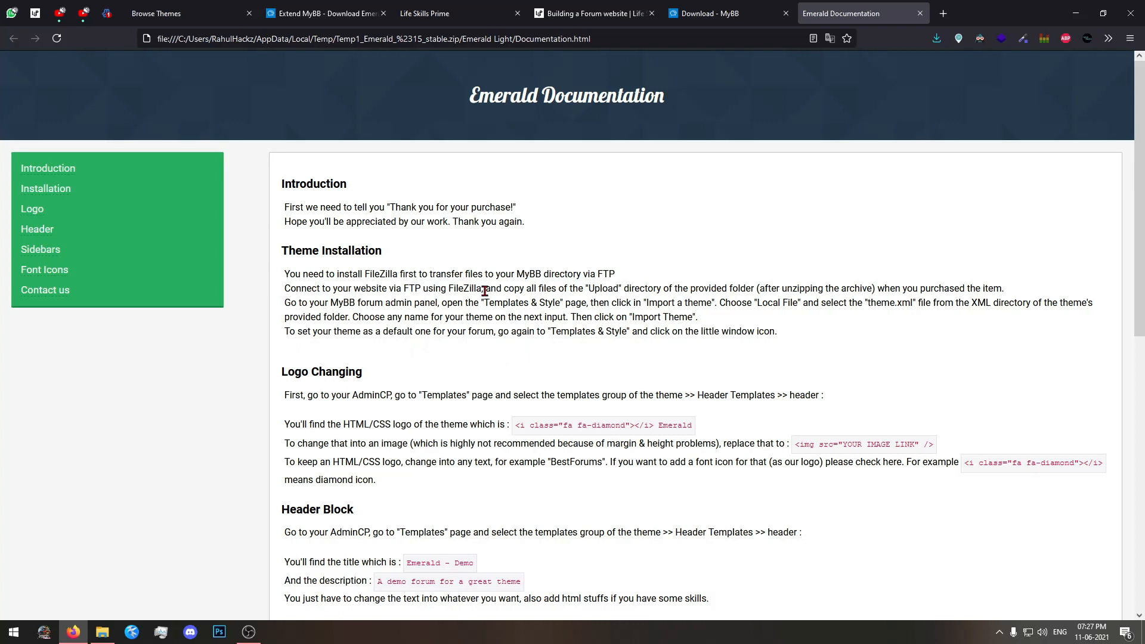
{"action": "left_click_drag", "start_coordinate": [392, 289], "coordinate": [416, 289]}
Return to the MyBB Admin CP and open the Import a Theme page.
{"action": "left_click", "coordinate": [226, 12]}
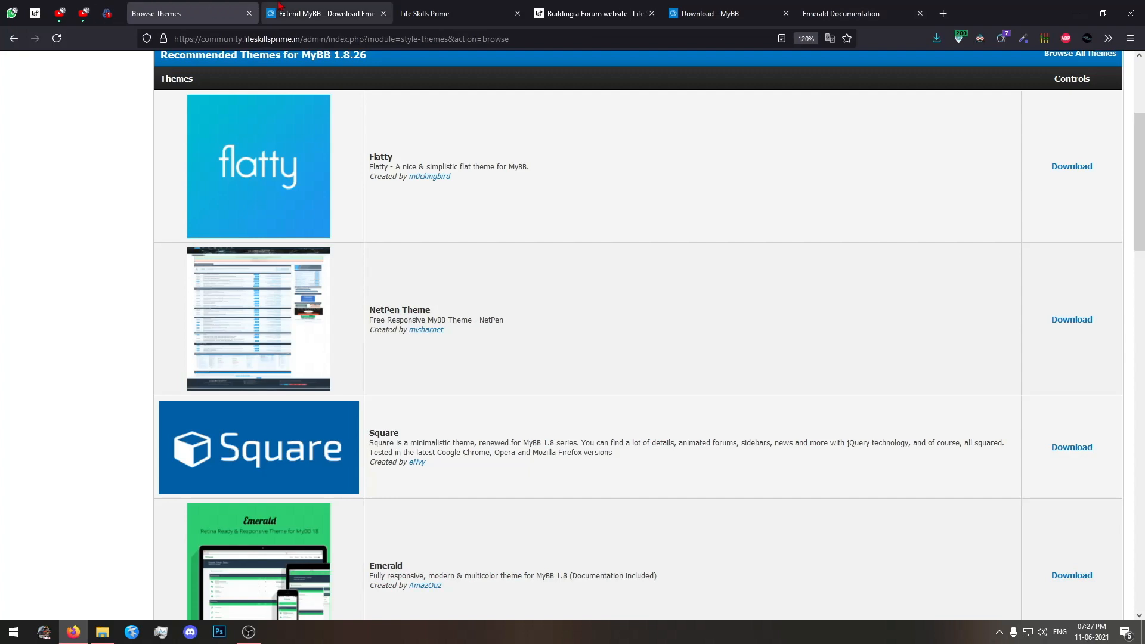
{"action": "scroll", "coordinate": [319, 250], "scroll_direction": "up", "scroll_amount": 3}
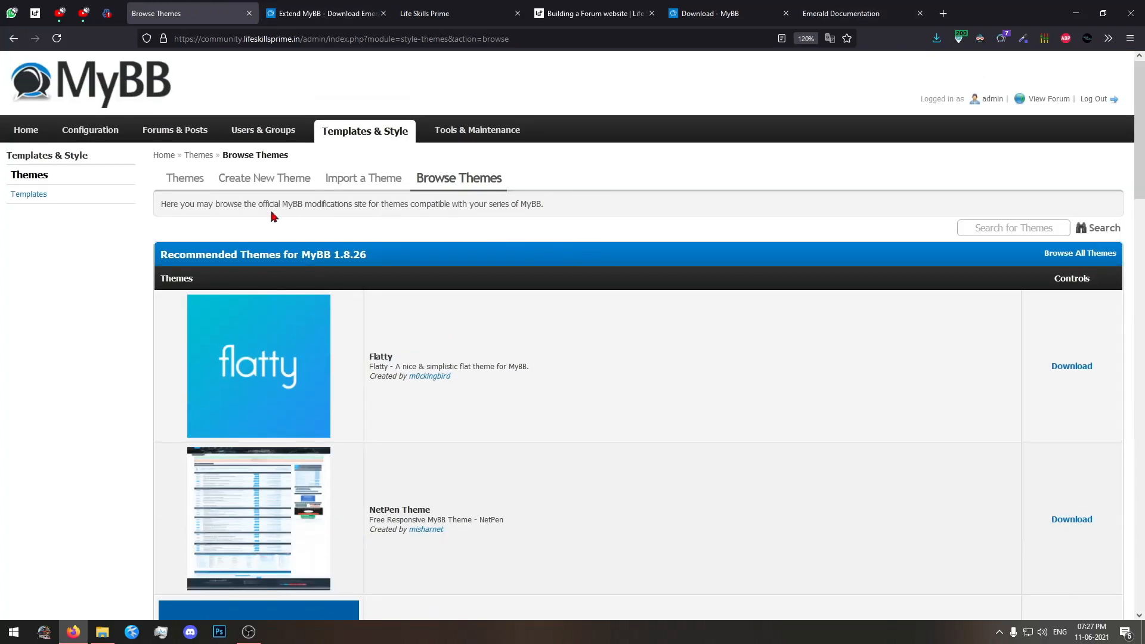
{"action": "left_click", "coordinate": [372, 180]}
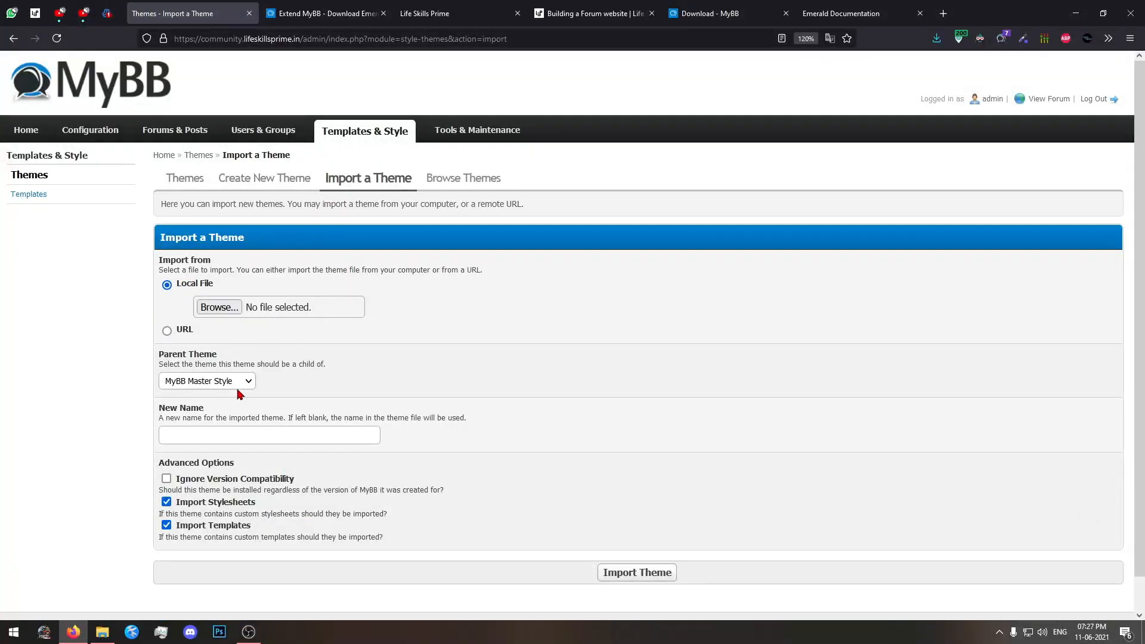
Extract Emerald Light-theme.xml from the zip's XML folder into Downloads and move the File Explorer window off the import form.
{"action": "left_click", "coordinate": [102, 631]}
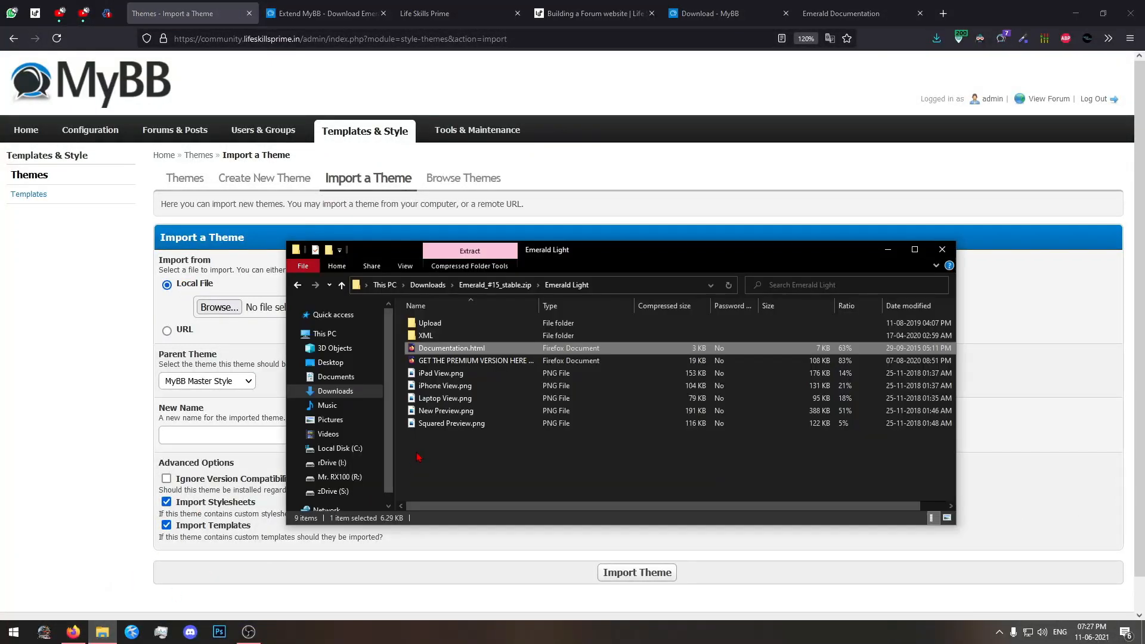
{"action": "double_click", "coordinate": [441, 338]}
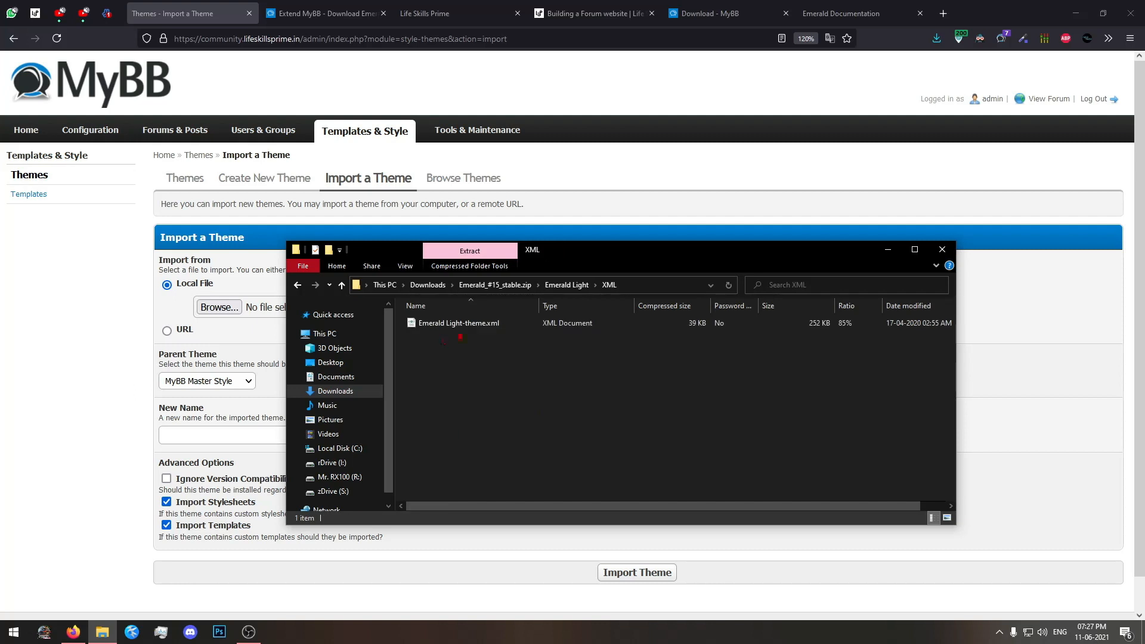
{"action": "left_click_drag", "start_coordinate": [447, 323], "coordinate": [434, 285]}
{"action": "left_click", "coordinate": [434, 286]}
{"action": "left_click_drag", "start_coordinate": [444, 382], "coordinate": [441, 356]}
{"action": "left_click_drag", "start_coordinate": [428, 255], "coordinate": [589, 255]}
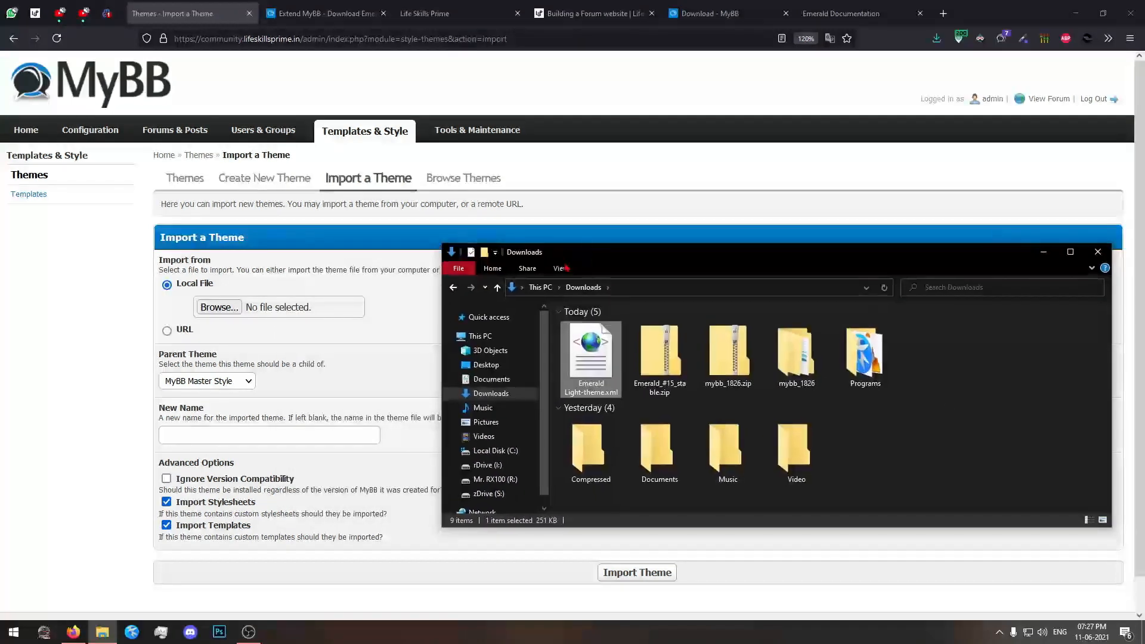
Go back to the Themes list in the Admin CP and reopen the Import a Theme page.
{"action": "left_click", "coordinate": [384, 227]}
{"action": "left_click", "coordinate": [363, 141]}
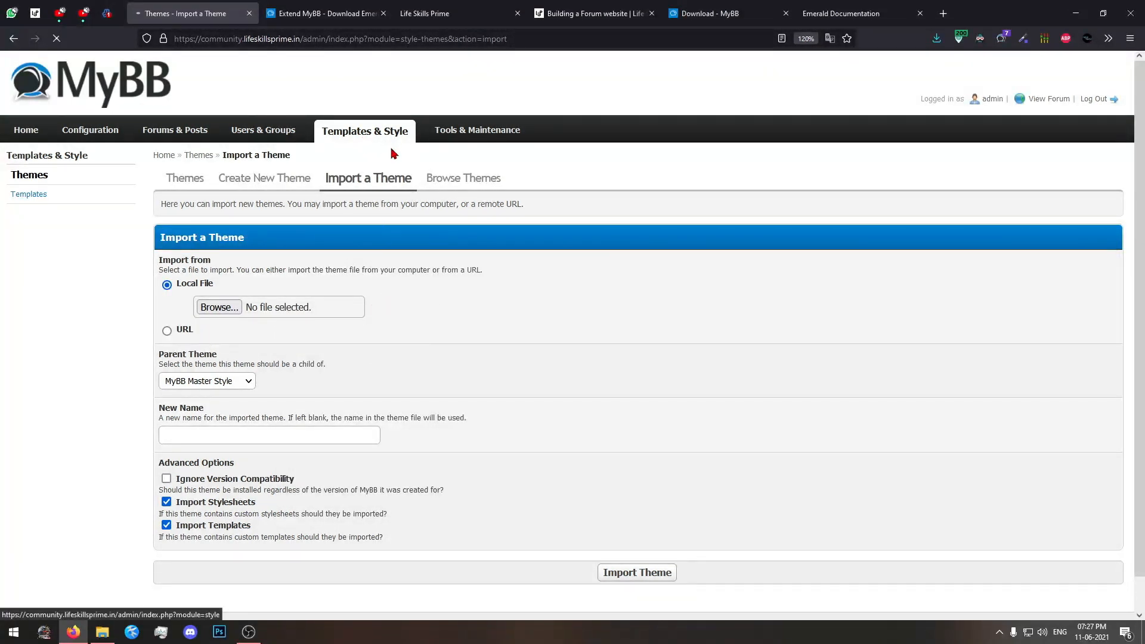
{"action": "left_click", "coordinate": [359, 187]}
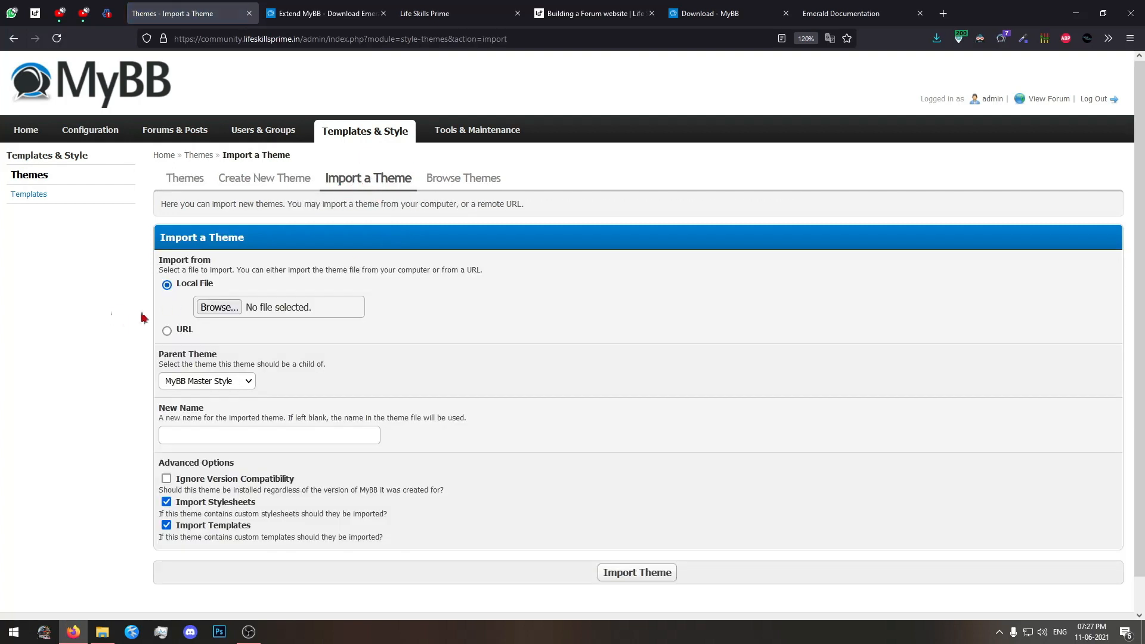
Supply Emerald Light-theme.xml from the Downloads folder as the local file to import.
{"action": "left_click", "coordinate": [218, 307]}
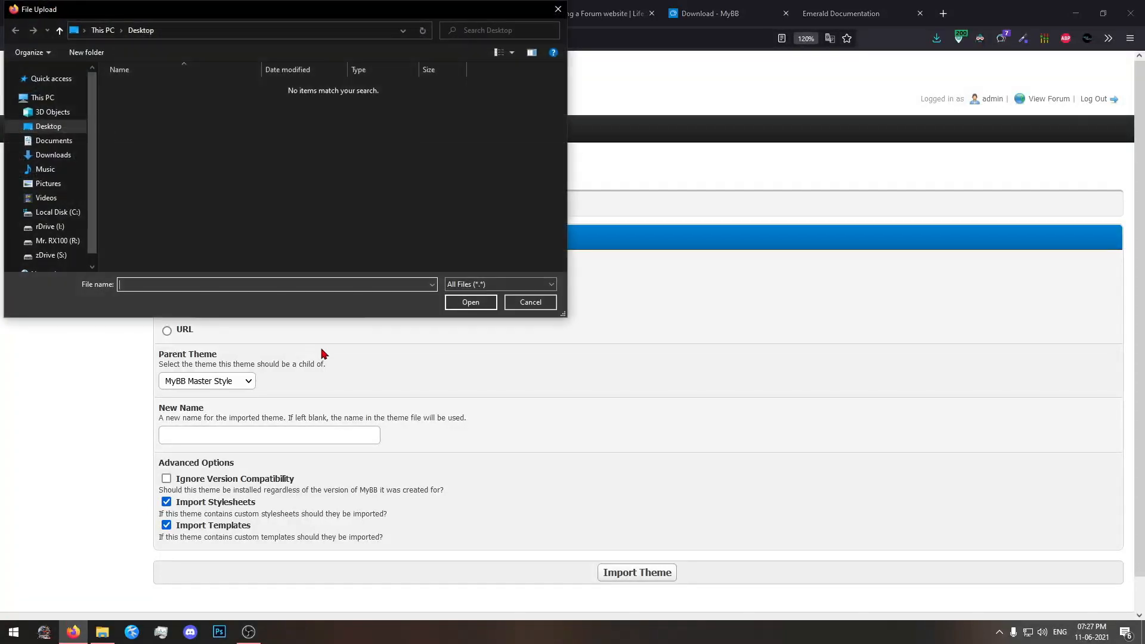
{"action": "left_click", "coordinate": [521, 309]}
{"action": "left_click", "coordinate": [102, 632]}
{"action": "left_click_drag", "start_coordinate": [593, 381], "coordinate": [231, 306]}
{"action": "left_click", "coordinate": [354, 333]}
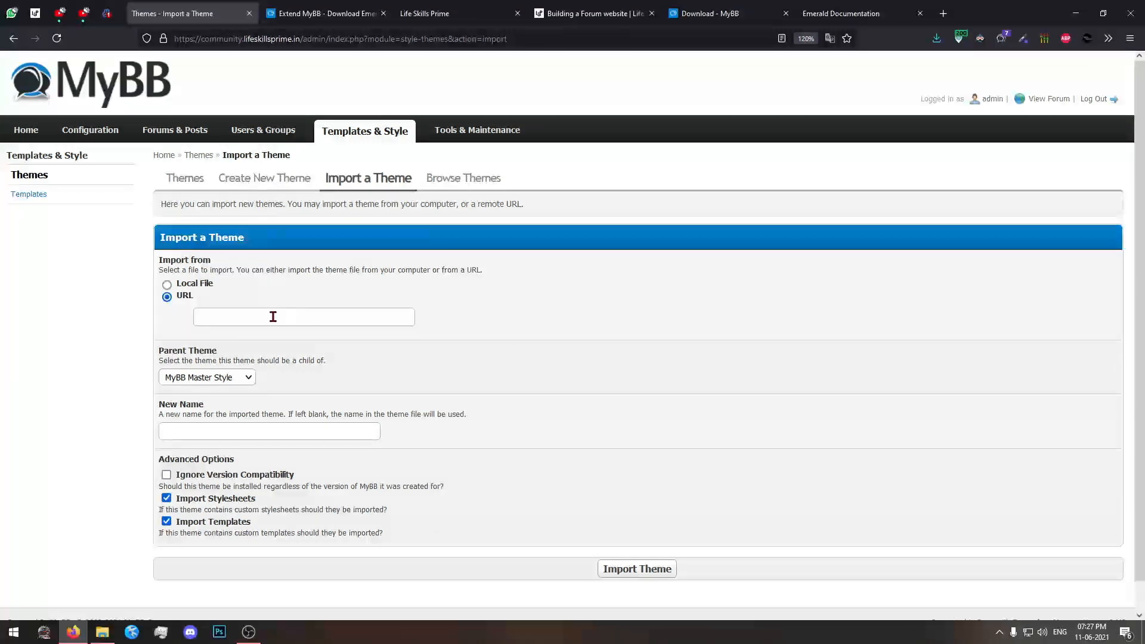
{"action": "left_click", "coordinate": [189, 284]}
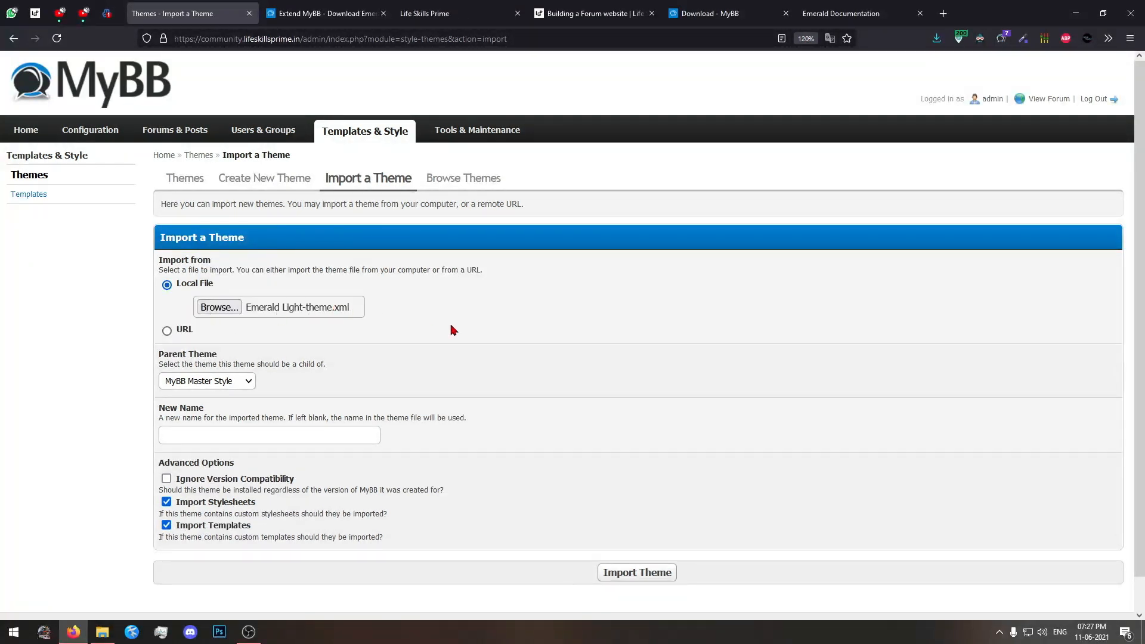
Keep MyBB Master Style as the parent theme, name the new theme newtheme and try to import it.
{"action": "left_click", "coordinate": [227, 381]}
{"action": "left_click", "coordinate": [225, 384]}
{"action": "scroll", "coordinate": [255, 415], "scroll_direction": "down", "scroll_amount": 1}
{"action": "left_click", "coordinate": [230, 349]}
{"action": "left_click", "coordinate": [230, 364]}
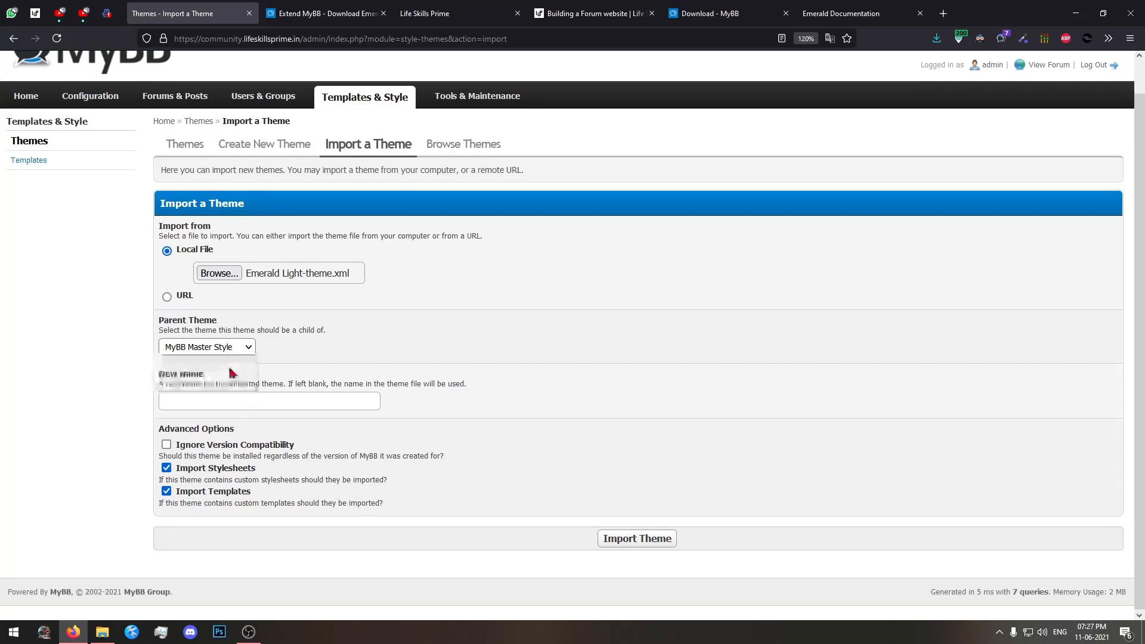
{"action": "left_click", "coordinate": [232, 398]}
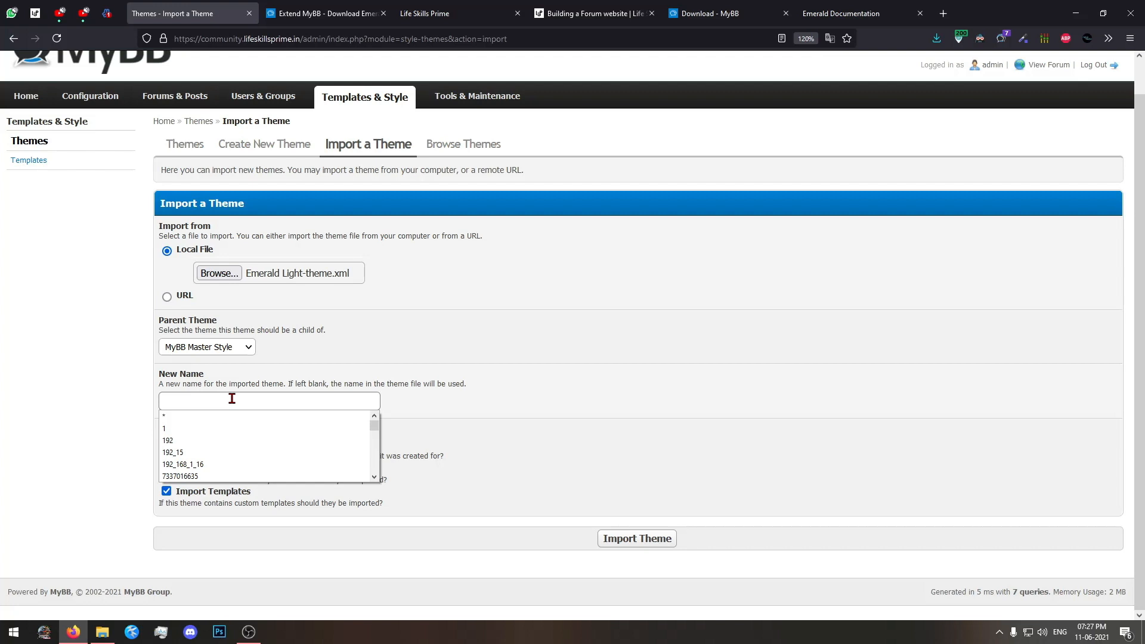
{"action": "type", "text": "theme"}
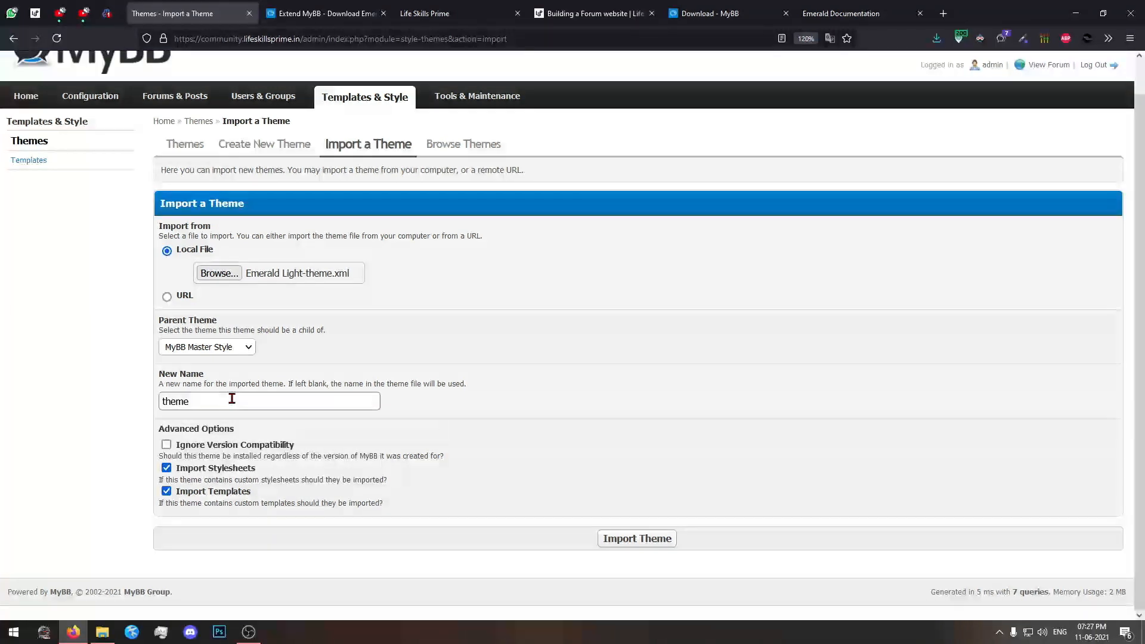
{"action": "type", "text": "newthe"}
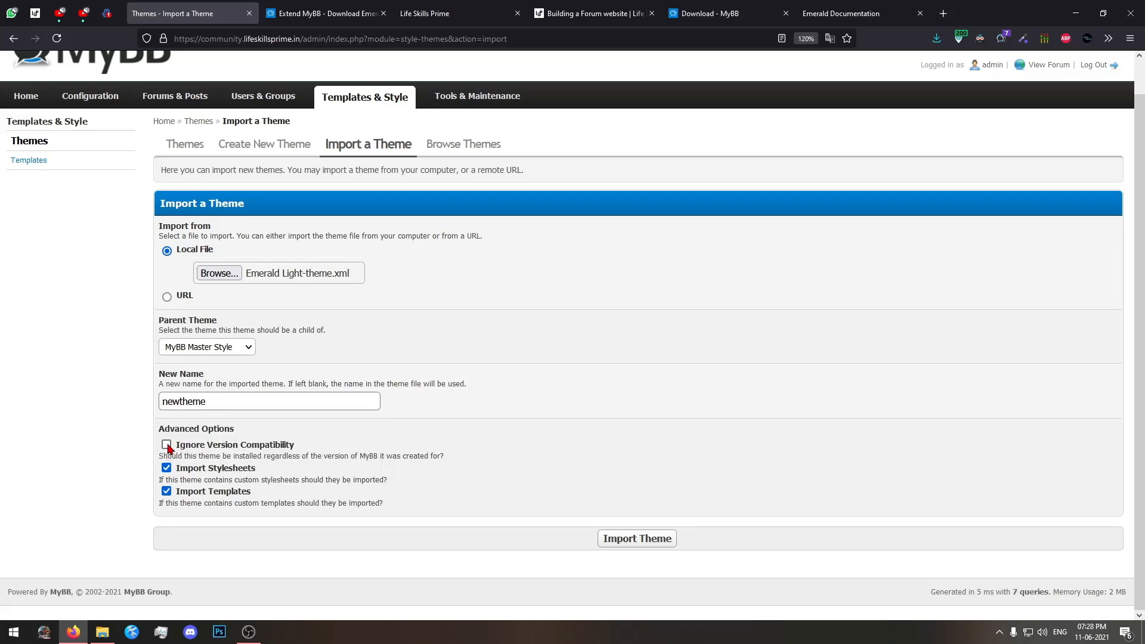
{"action": "left_click", "coordinate": [634, 542]}
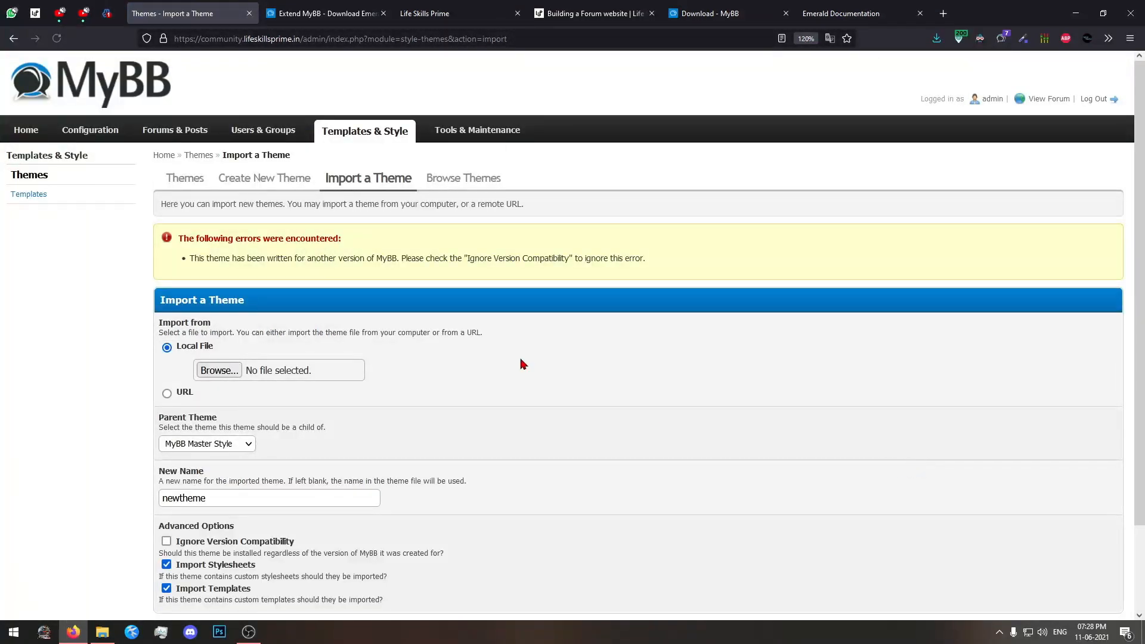
Enable Ignore Version Compatibility in the advanced options and try the theme import again.
{"action": "scroll", "coordinate": [366, 277], "scroll_direction": "down", "scroll_amount": 3}
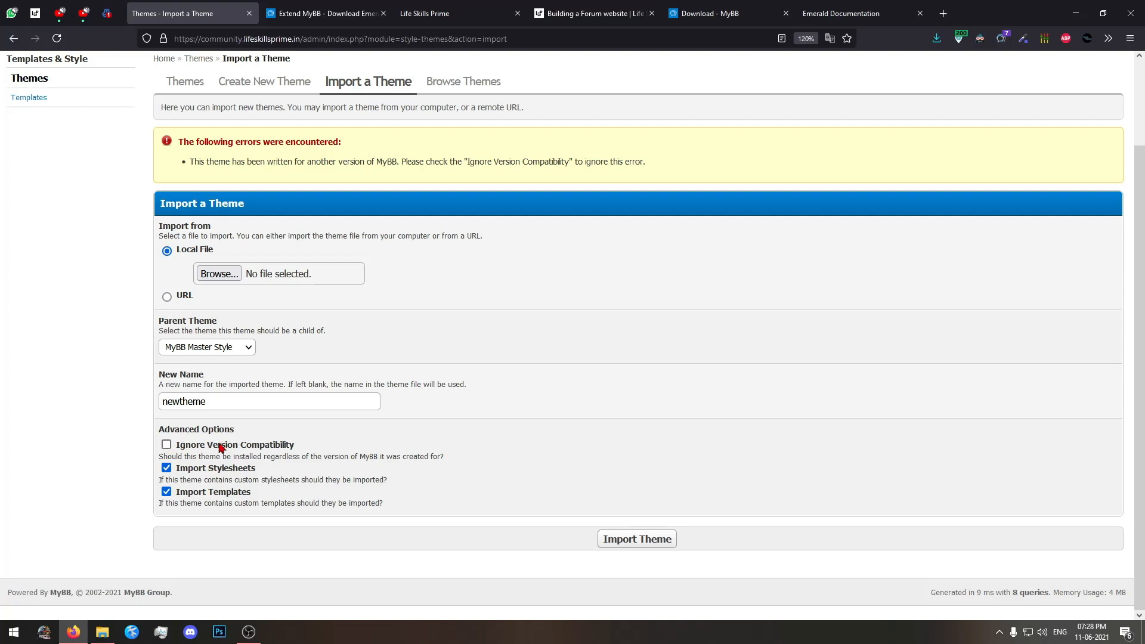
{"action": "left_click", "coordinate": [167, 447]}
{"action": "left_click", "coordinate": [651, 542]}
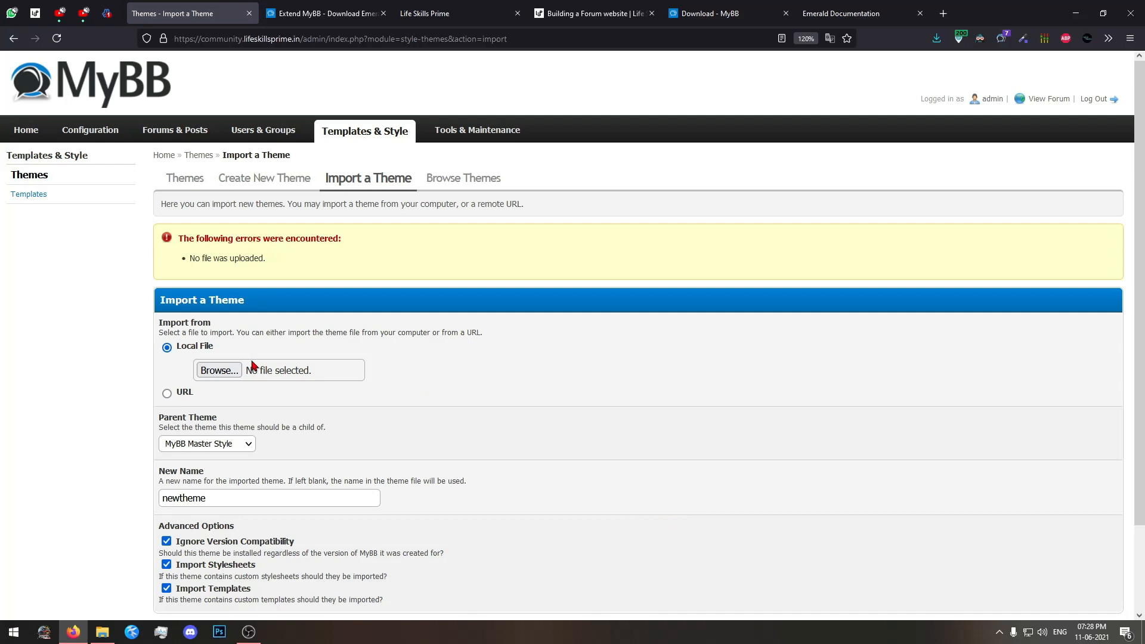
Attach Emerald Light-theme.xml from the Downloads folder to the import form again.
{"action": "left_click", "coordinate": [232, 370]}
{"action": "left_click", "coordinate": [519, 303]}
{"action": "left_click", "coordinate": [101, 632]}
{"action": "left_click_drag", "start_coordinate": [592, 358], "coordinate": [286, 371]}
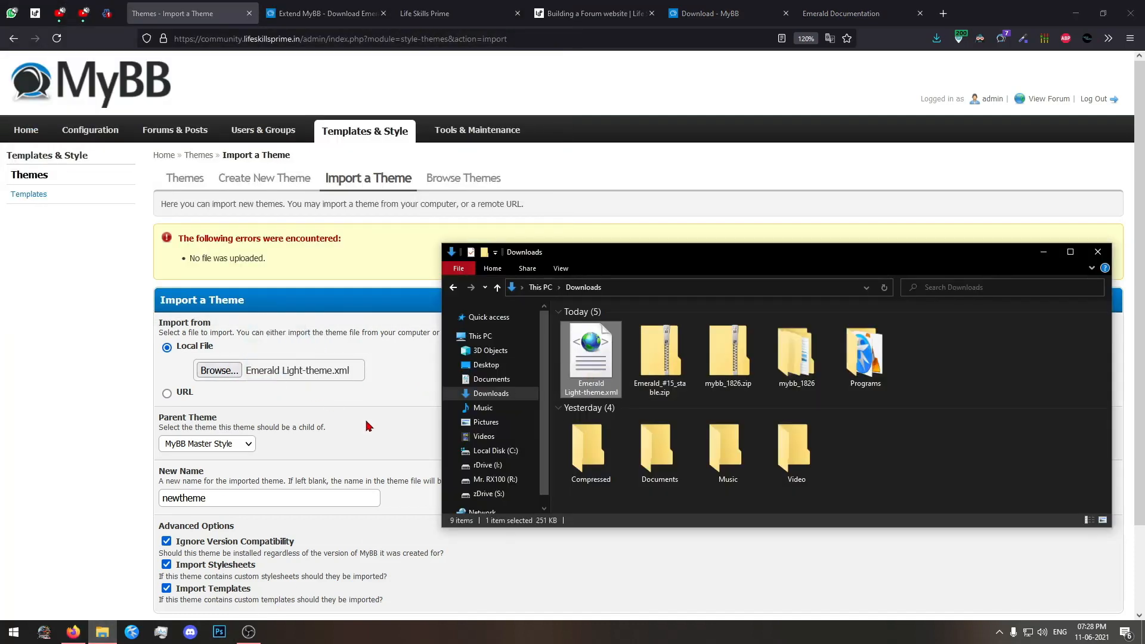
{"action": "left_click", "coordinate": [368, 426]}
Import newtheme with Ignore Version Compatibility enabled and open the Themes list.
{"action": "scroll", "coordinate": [388, 438], "scroll_direction": "down", "scroll_amount": 2}
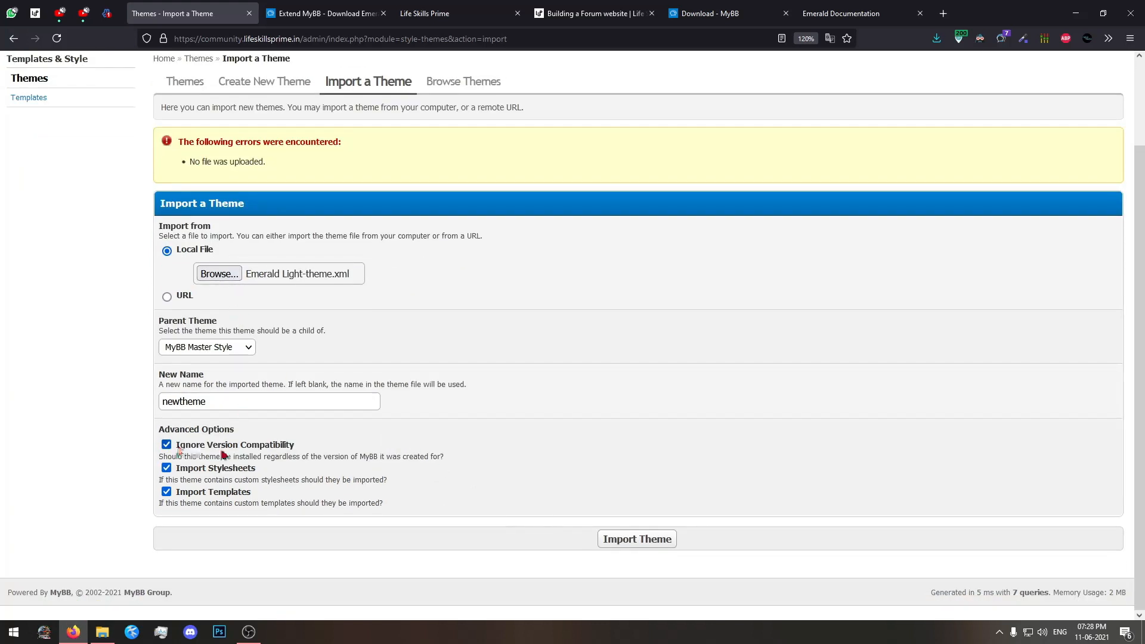
{"action": "left_click", "coordinate": [640, 541]}
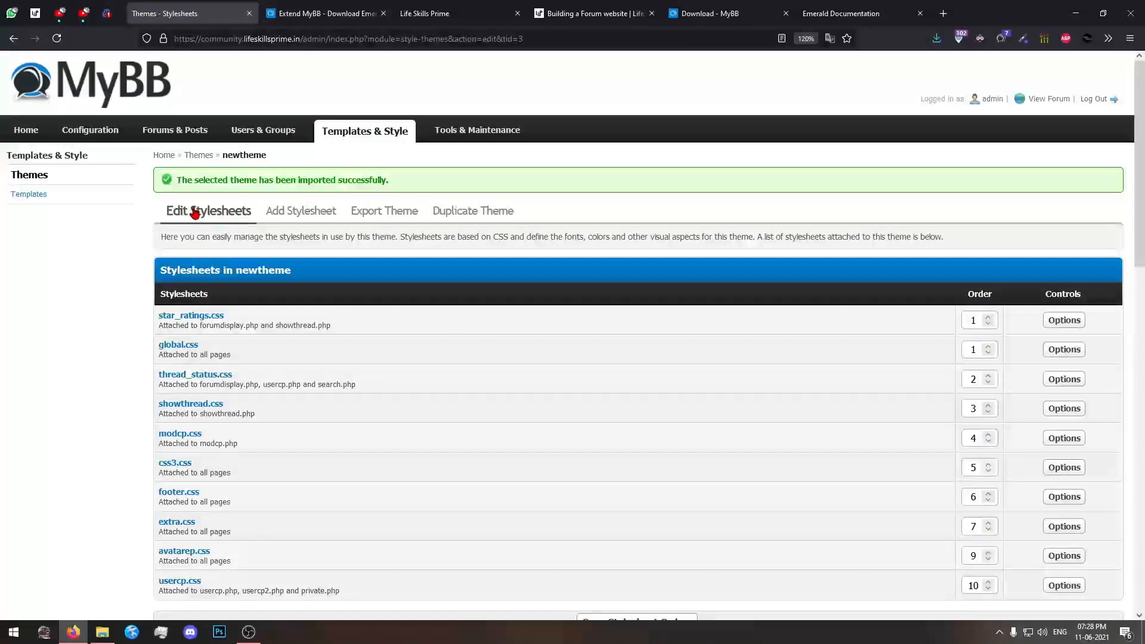
{"action": "left_click", "coordinate": [356, 139]}
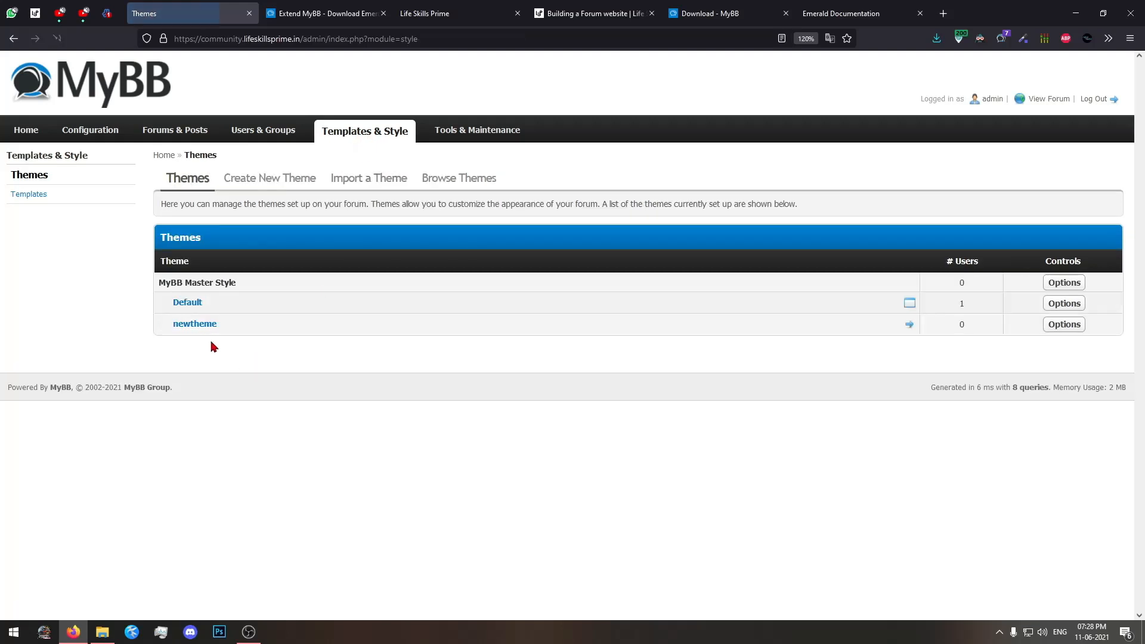
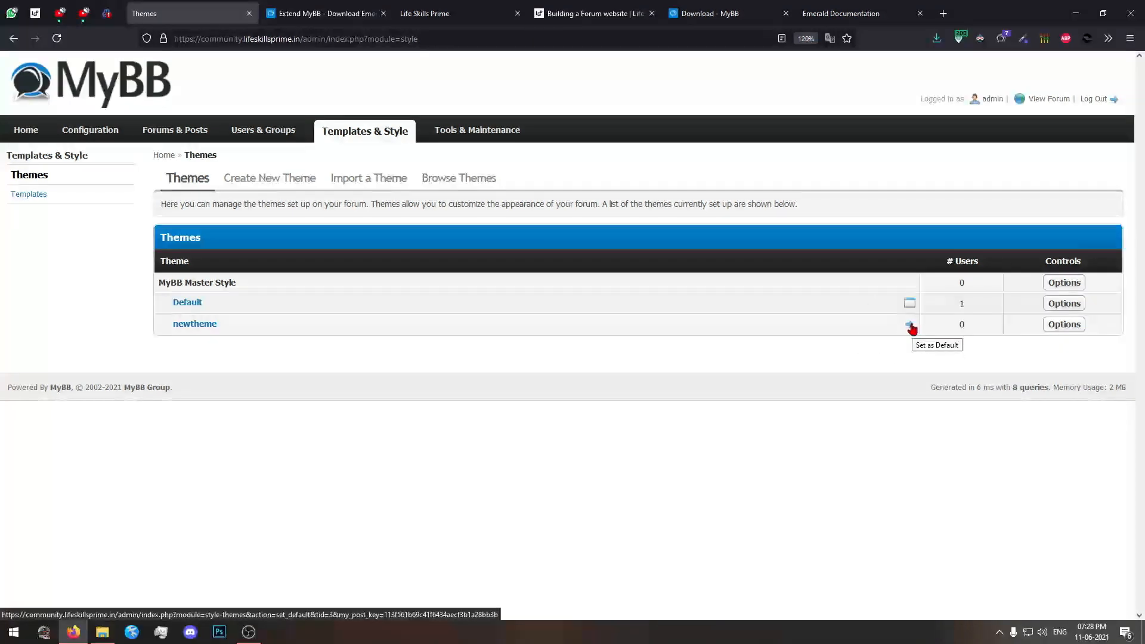
Set newtheme as the forum's default theme and reload the Life Skills Prime forum index page.
{"action": "left_click", "coordinate": [909, 324]}
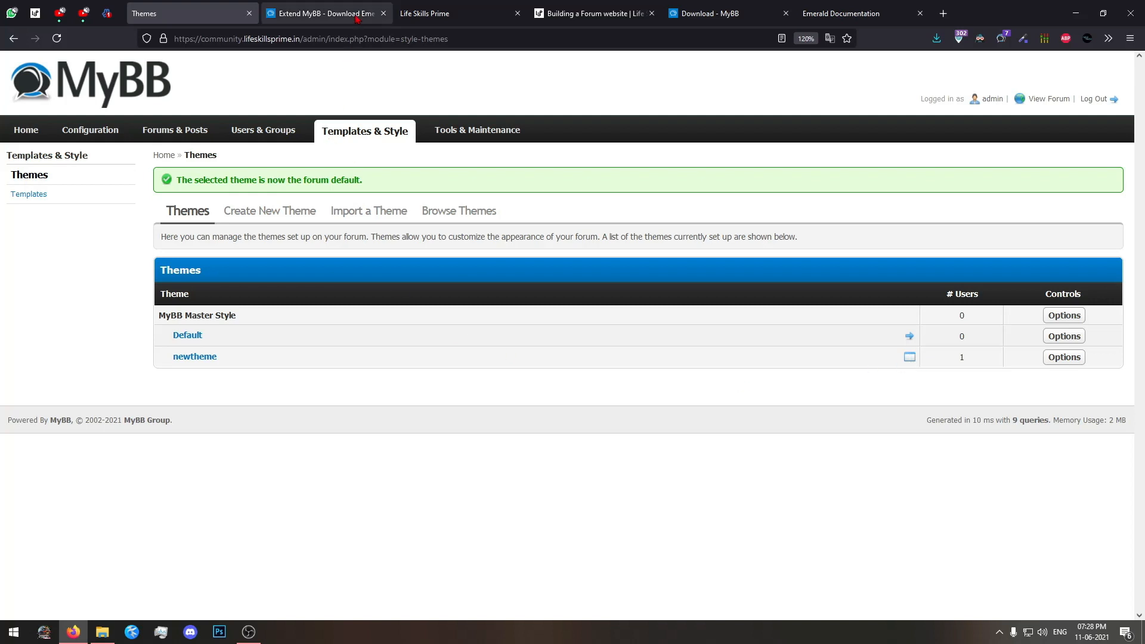
{"action": "left_click", "coordinate": [435, 13]}
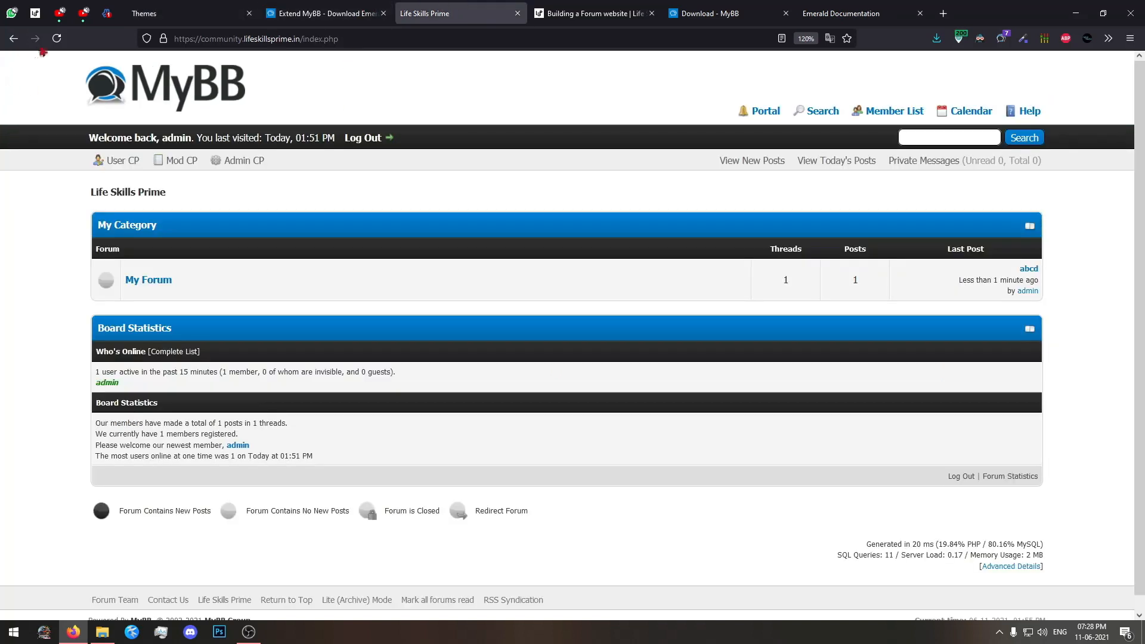
{"action": "left_click", "coordinate": [57, 39]}
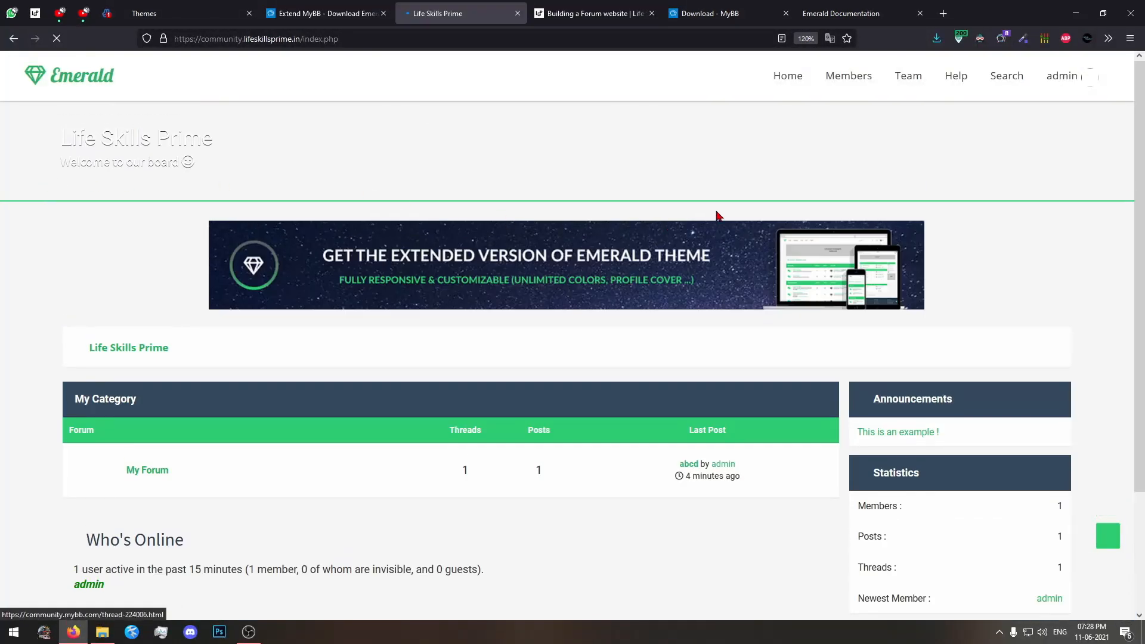
Examine the forum index in the new theme, including the header, welcome text, category list, sidebar and footer.
{"action": "scroll", "coordinate": [764, 413], "scroll_direction": "down", "scroll_amount": 3}
{"action": "scroll", "coordinate": [765, 413], "scroll_direction": "up", "scroll_amount": 3}
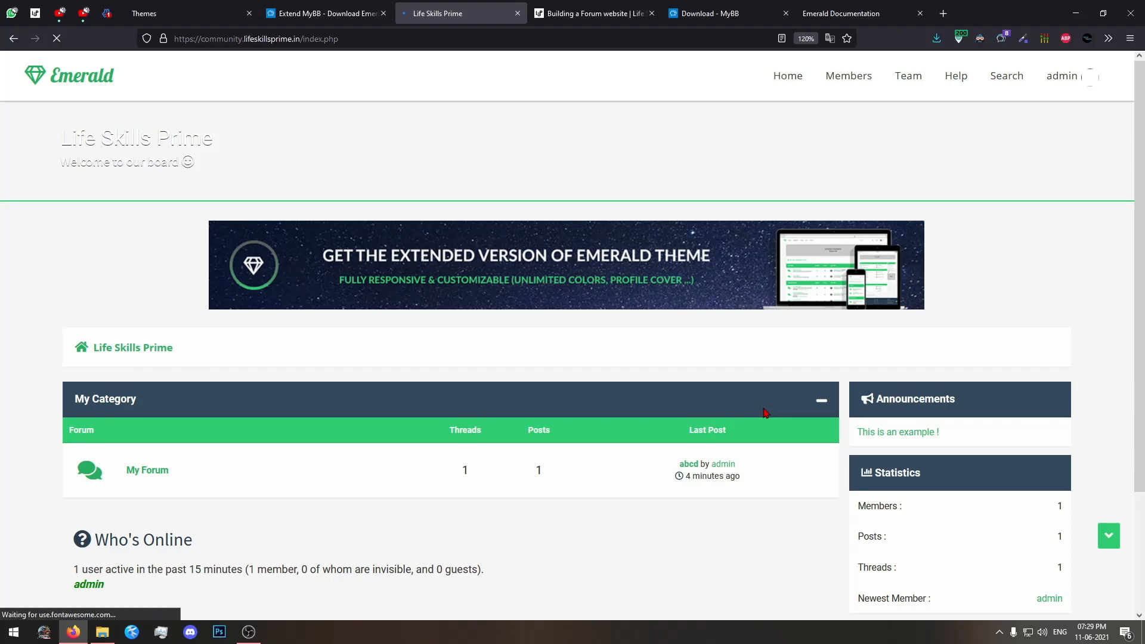
{"action": "scroll", "coordinate": [765, 412], "scroll_direction": "down", "scroll_amount": 3}
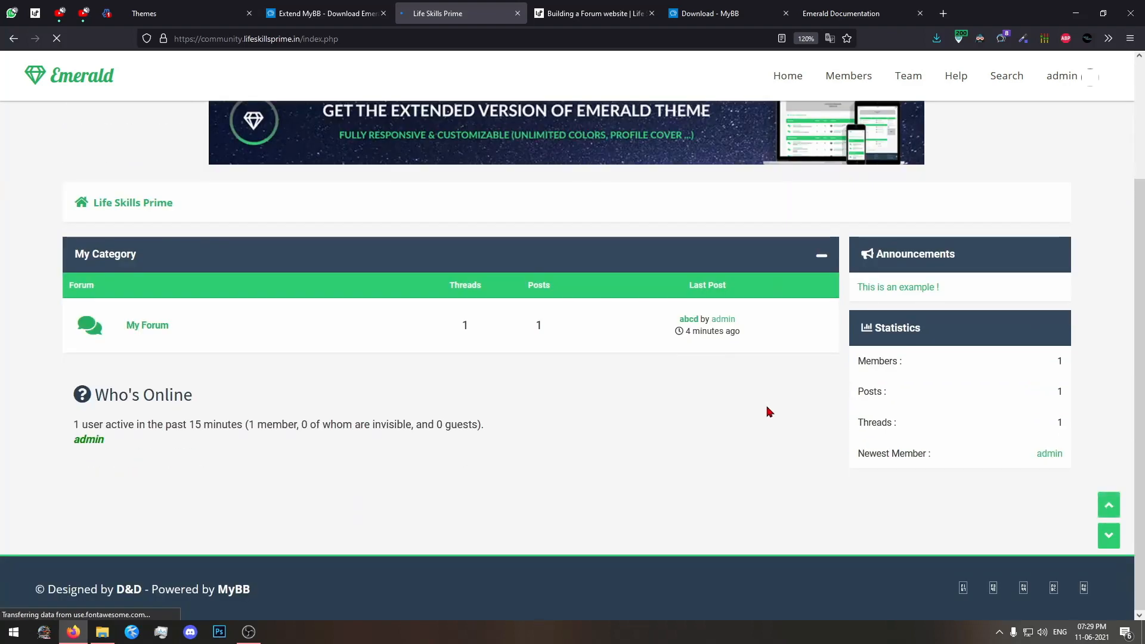
{"action": "scroll", "coordinate": [768, 411], "scroll_direction": "up", "scroll_amount": 3}
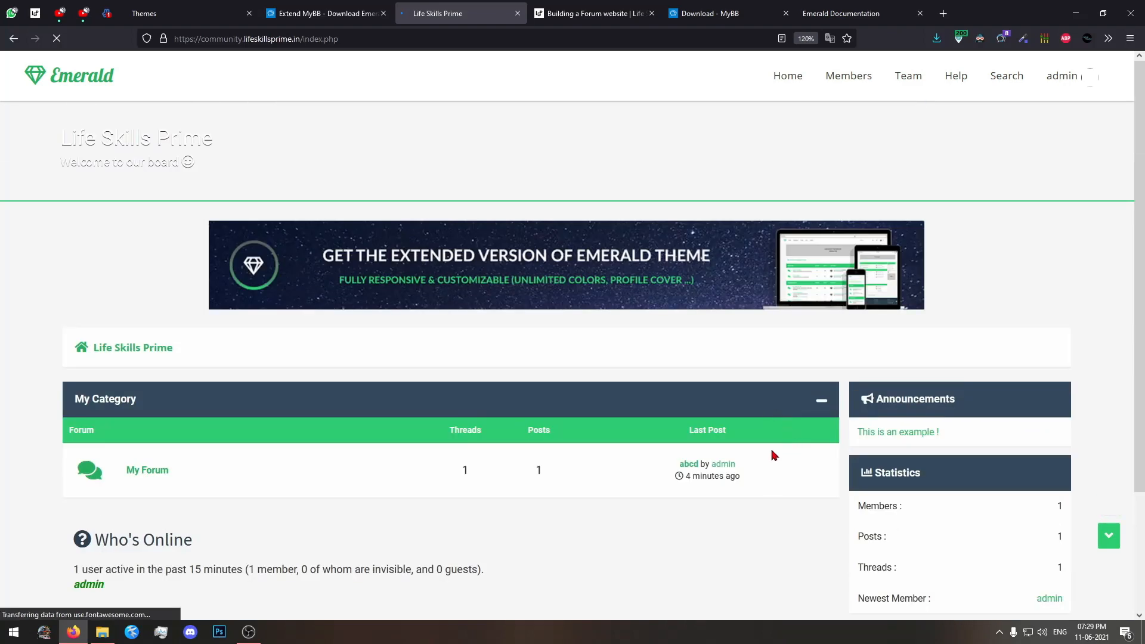
{"action": "scroll", "coordinate": [763, 459], "scroll_direction": "down", "scroll_amount": 3}
{"action": "scroll", "coordinate": [691, 474], "scroll_direction": "up", "scroll_amount": 3}
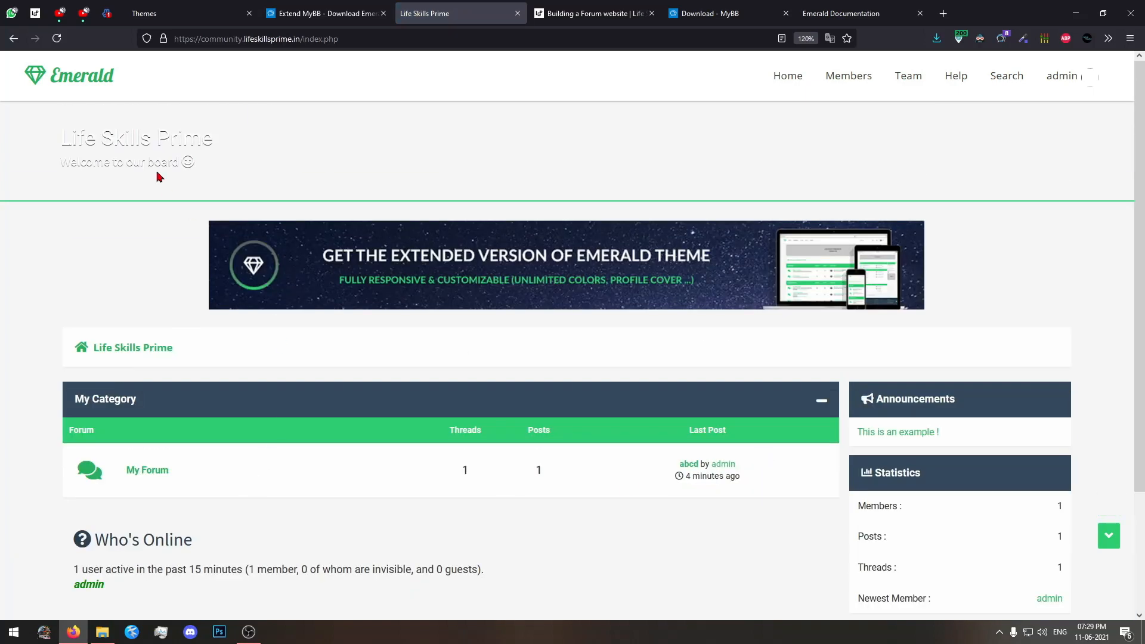
{"action": "left_click_drag", "start_coordinate": [214, 165], "coordinate": [62, 168]}
{"action": "left_click", "coordinate": [60, 163]}
{"action": "scroll", "coordinate": [495, 593], "scroll_direction": "down", "scroll_amount": 3}
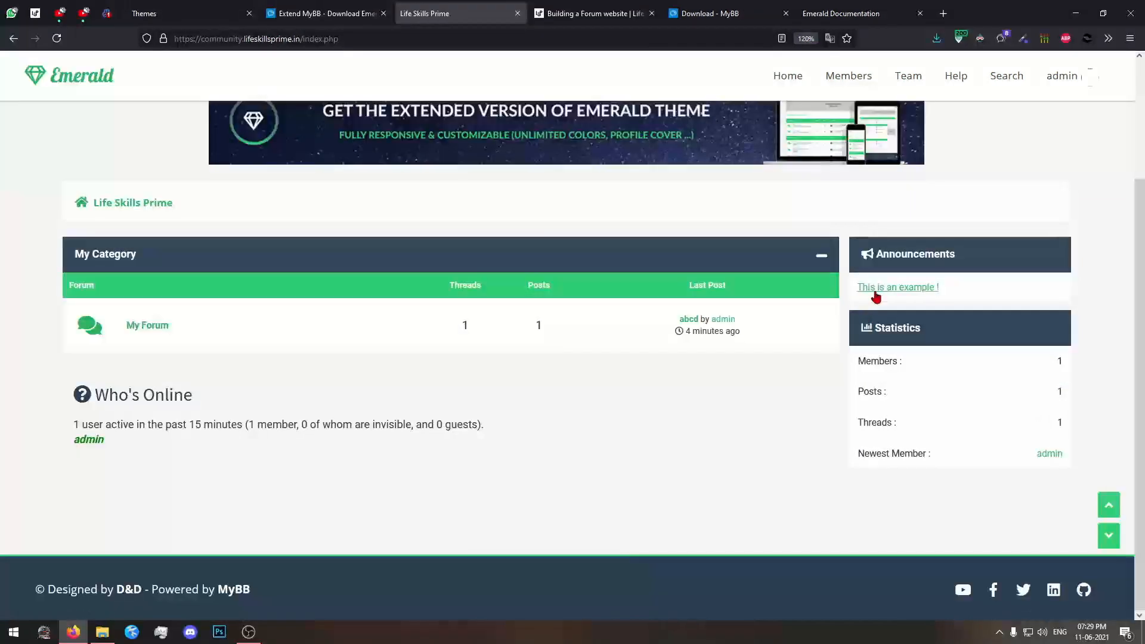
Open Emerald Light/Upload/images/emerald inside Emerald_#15_stable.zip in File Explorer and preview hb.png.
{"action": "left_click", "coordinate": [102, 631]}
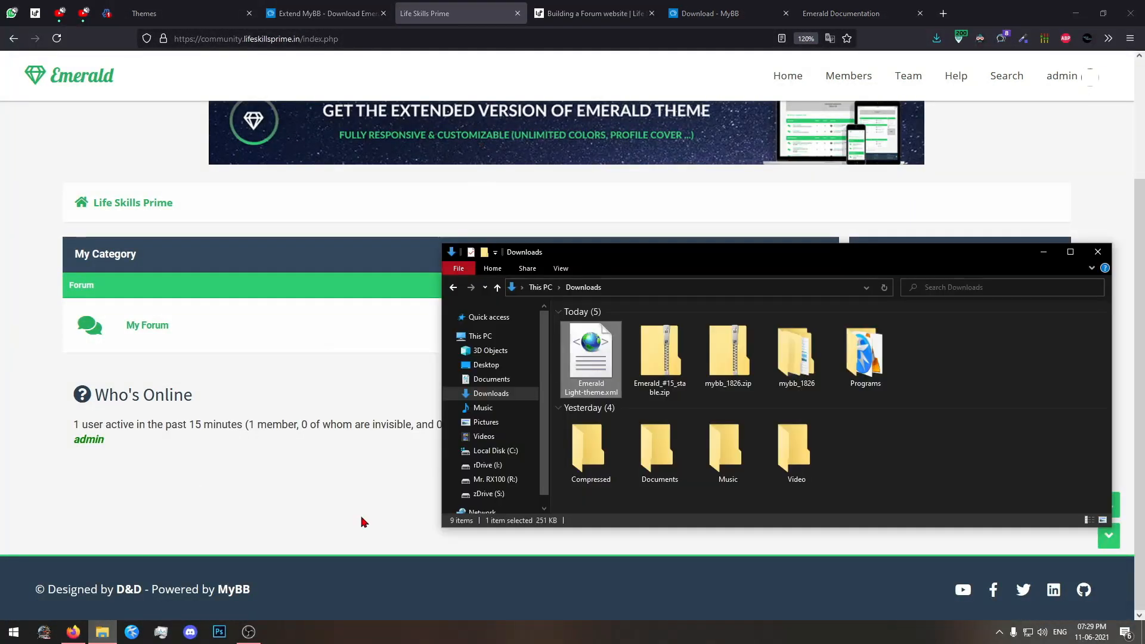
{"action": "left_click", "coordinate": [454, 288]}
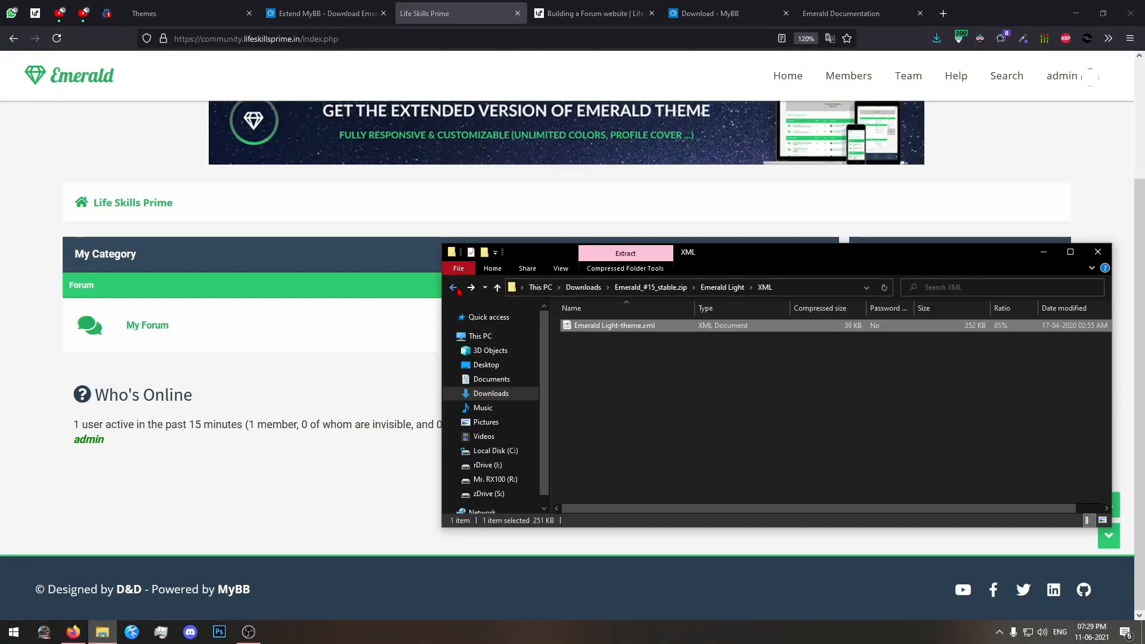
{"action": "left_click", "coordinate": [689, 287]}
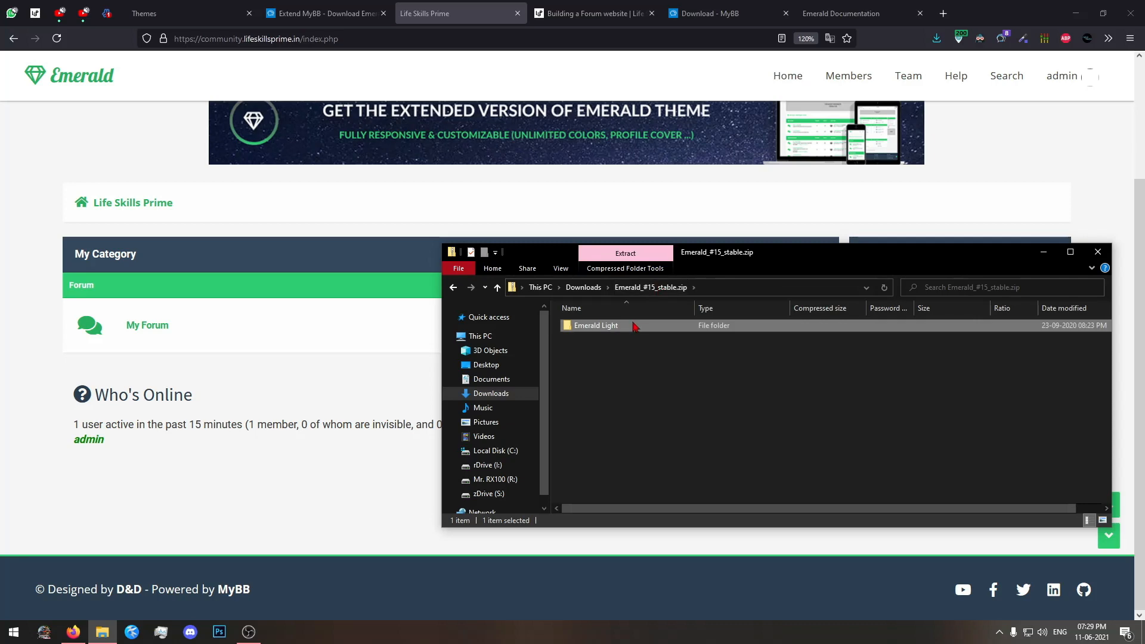
{"action": "double_click", "coordinate": [635, 325]}
{"action": "double_click", "coordinate": [625, 326]}
{"action": "double_click", "coordinate": [626, 327]}
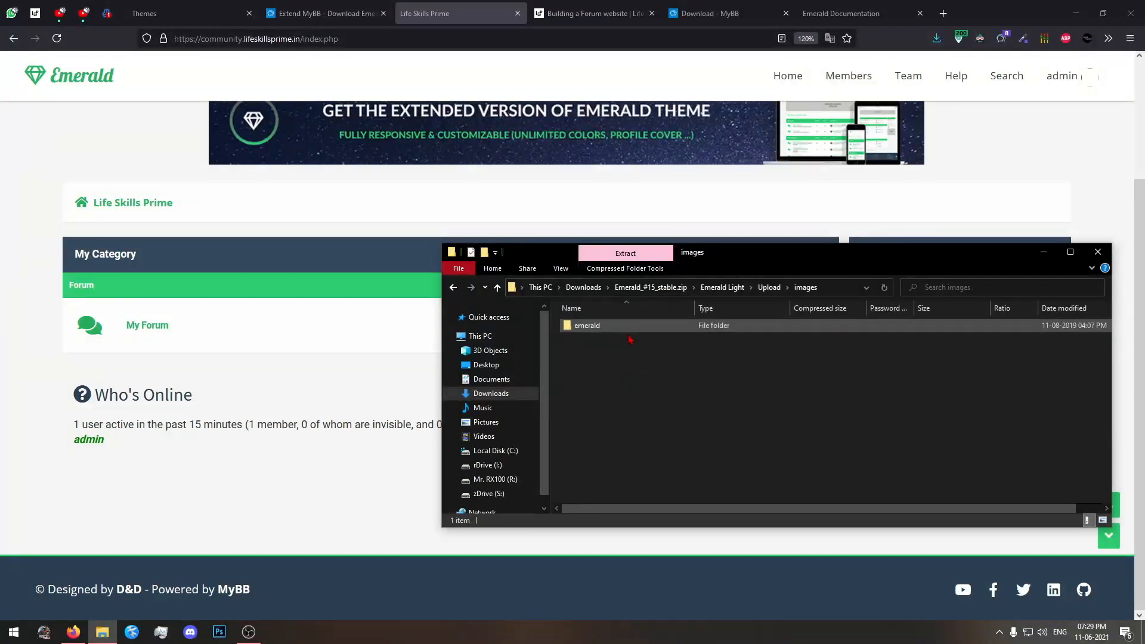
{"action": "double_click", "coordinate": [617, 326]}
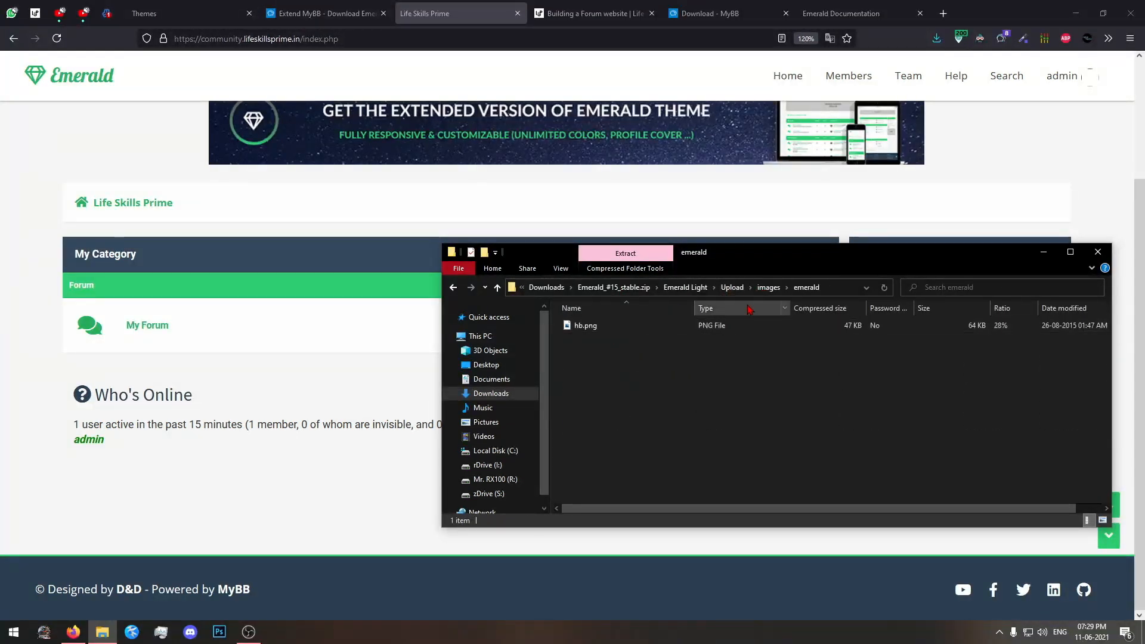
{"action": "double_click", "coordinate": [666, 326]}
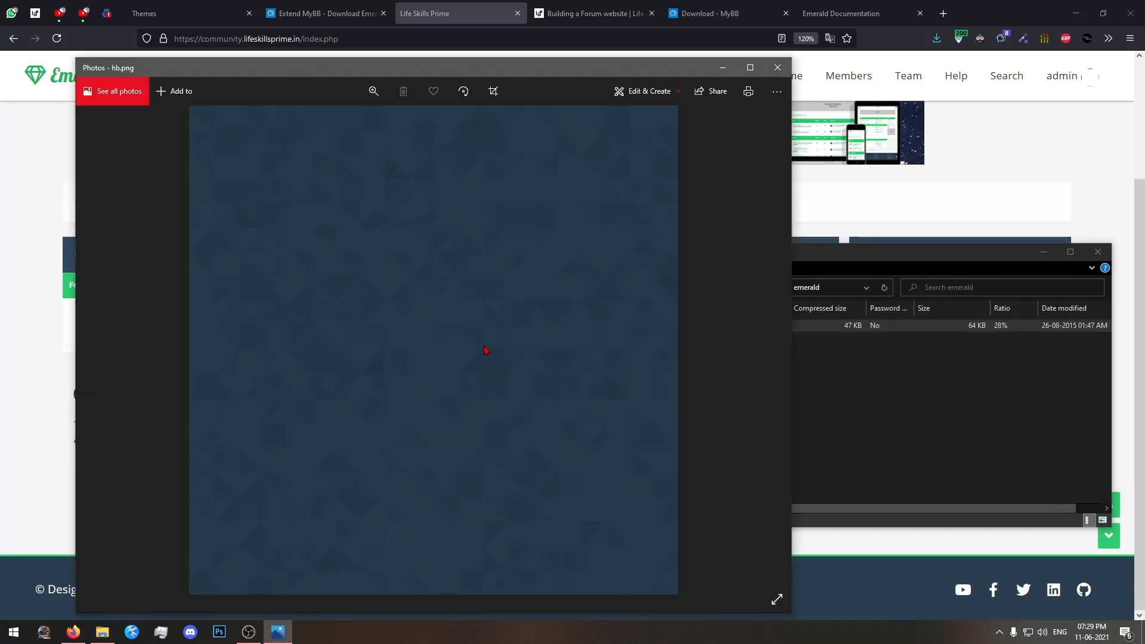
{"action": "left_click", "coordinate": [769, 74]}
{"action": "scroll", "coordinate": [691, 225], "scroll_direction": "up", "scroll_amount": 3}
{"action": "scroll", "coordinate": [720, 226], "scroll_direction": "down", "scroll_amount": 1}
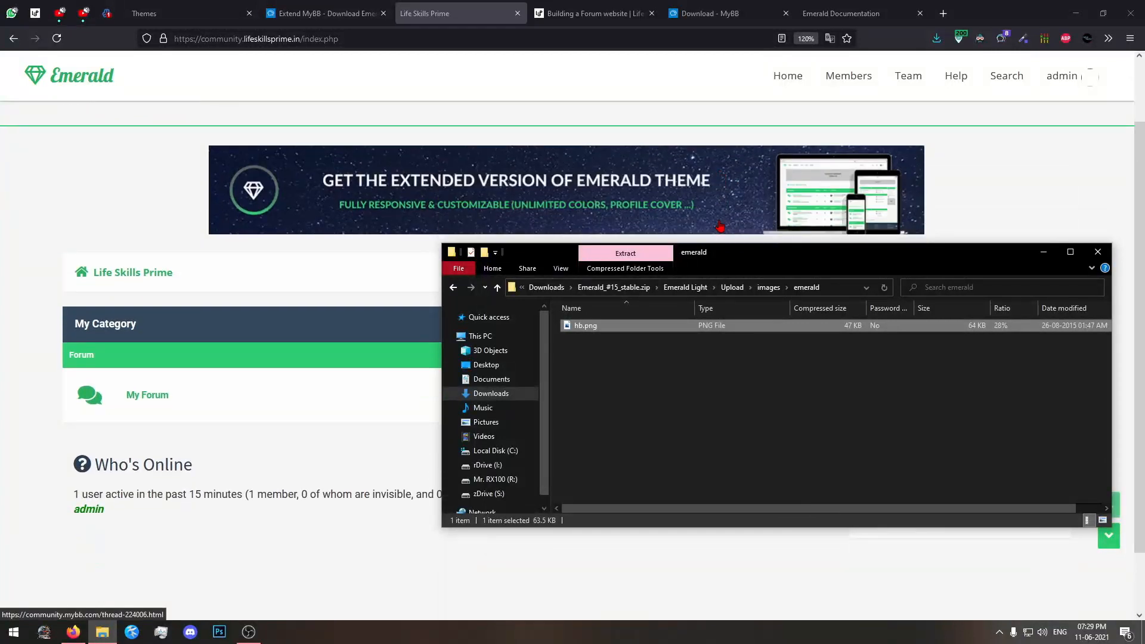
Copy the emerald folder from the archive's images folder into Downloads and check its contents.
{"action": "left_click_drag", "start_coordinate": [615, 326], "coordinate": [697, 346]}
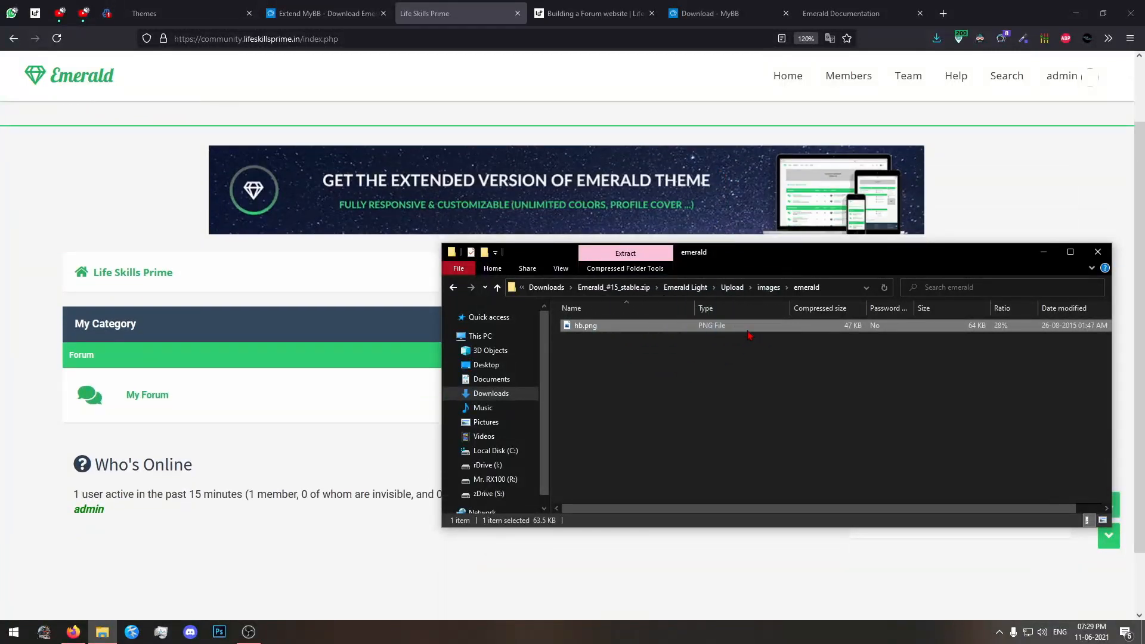
{"action": "left_click", "coordinate": [767, 287]}
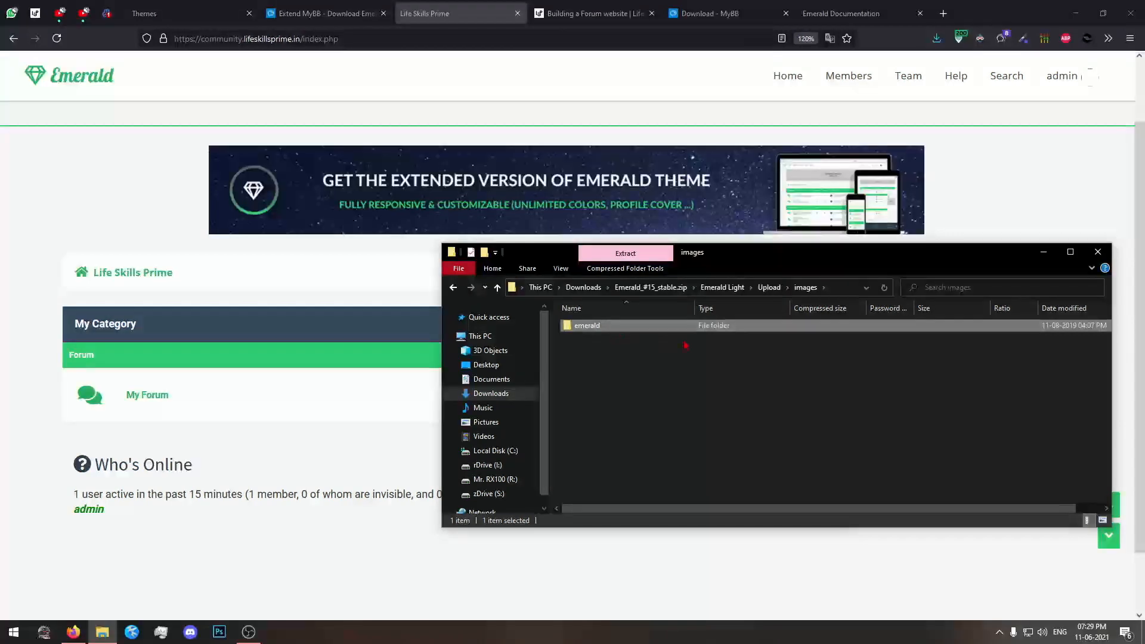
{"action": "left_click", "coordinate": [583, 287]}
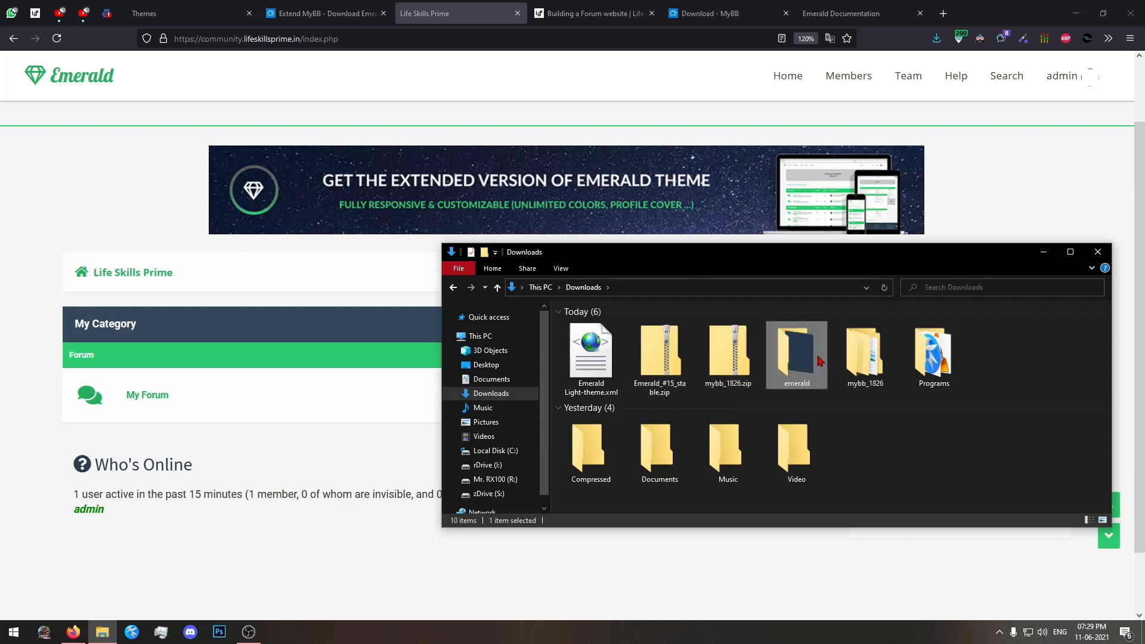
{"action": "double_click", "coordinate": [799, 357]}
{"action": "left_click", "coordinate": [589, 287]}
Compress the emerald folder in Downloads into emerald.zip with 7-Zip.
{"action": "right_click", "coordinate": [829, 365]}
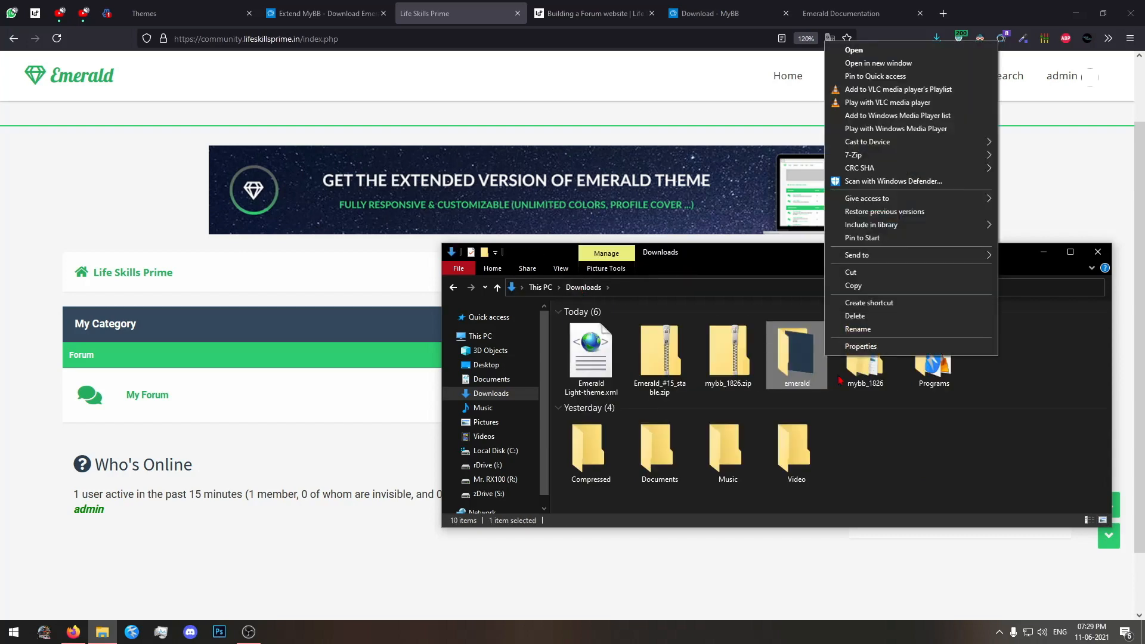
{"action": "mouse_move", "coordinate": [877, 157]}
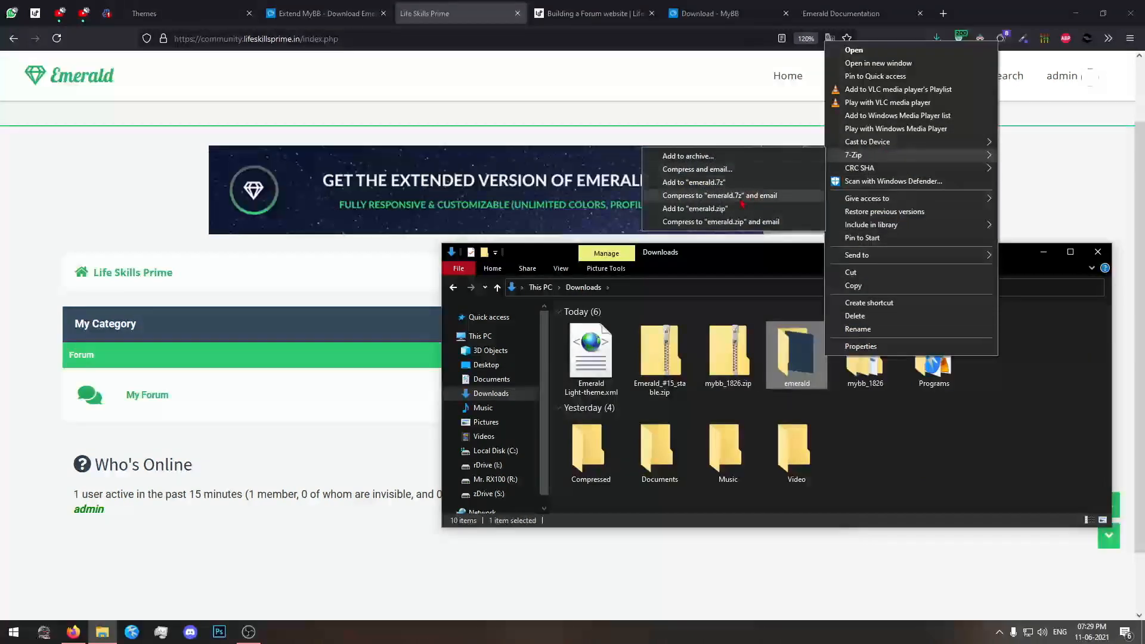
{"action": "left_click", "coordinate": [718, 209]}
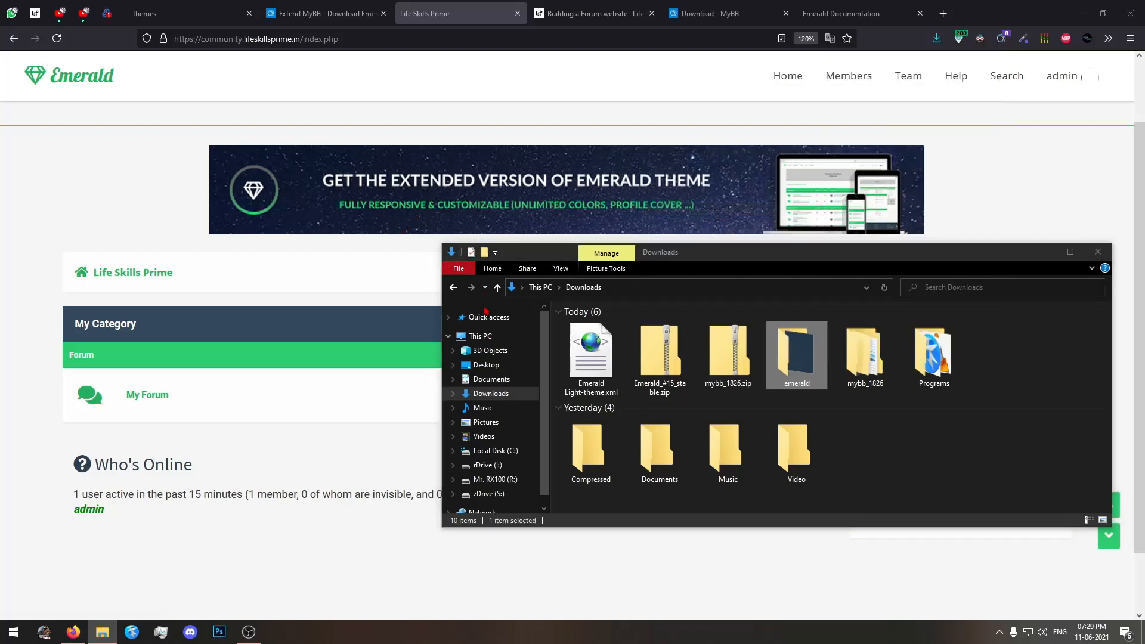
Switch to the hosting File Manager and open the images folder inside public_html.
{"action": "left_click", "coordinate": [107, 14]}
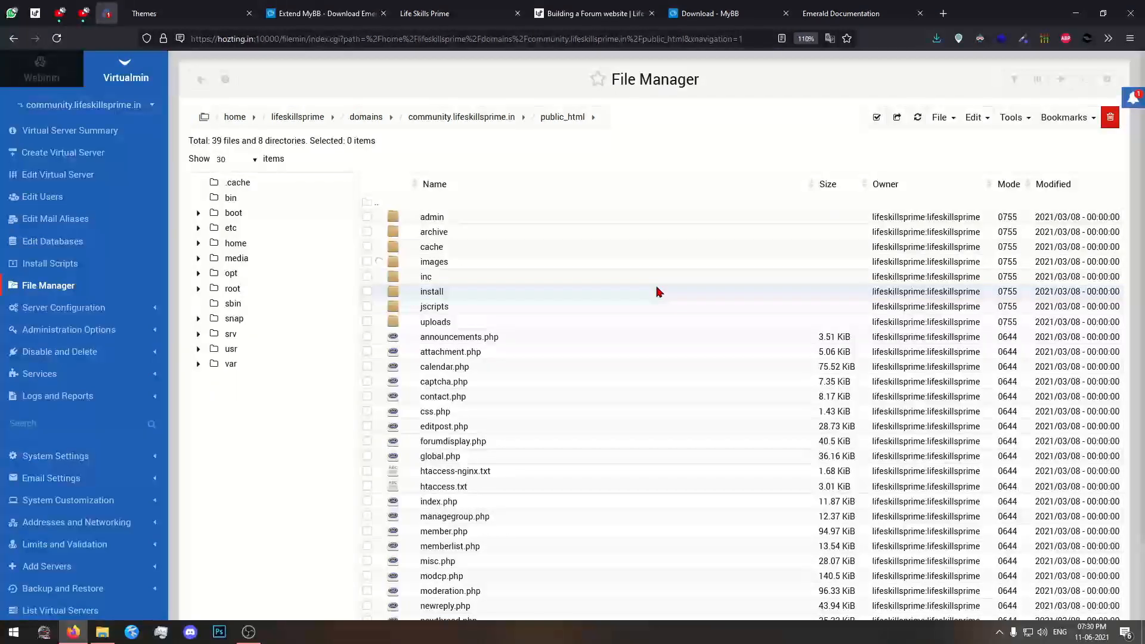
{"action": "double_click", "coordinate": [480, 259]}
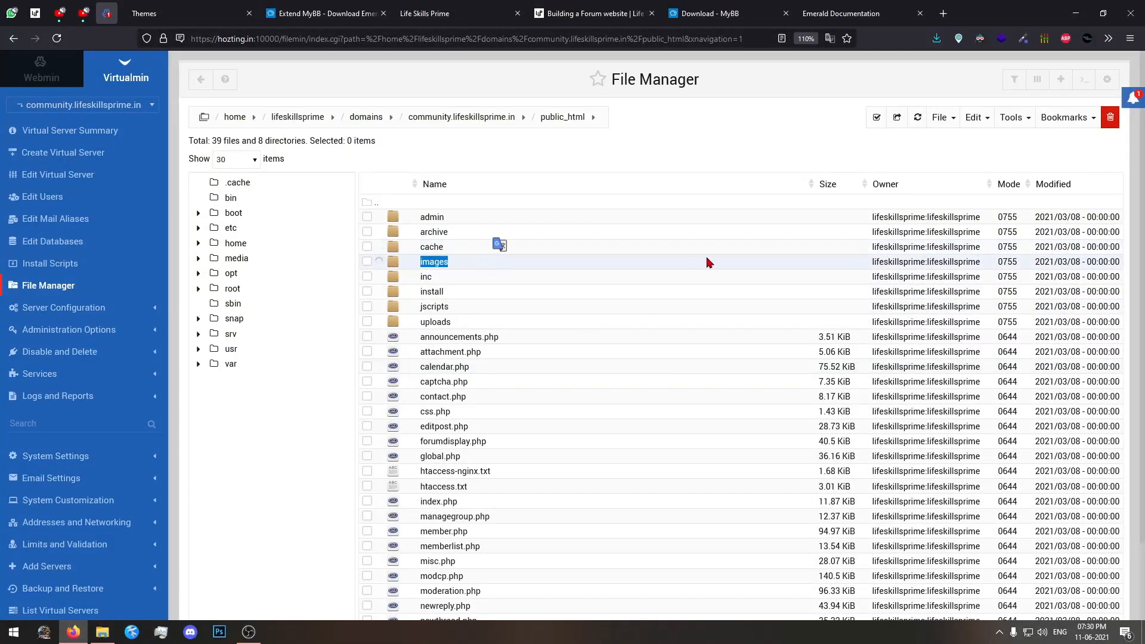
{"action": "left_click", "coordinate": [727, 162]}
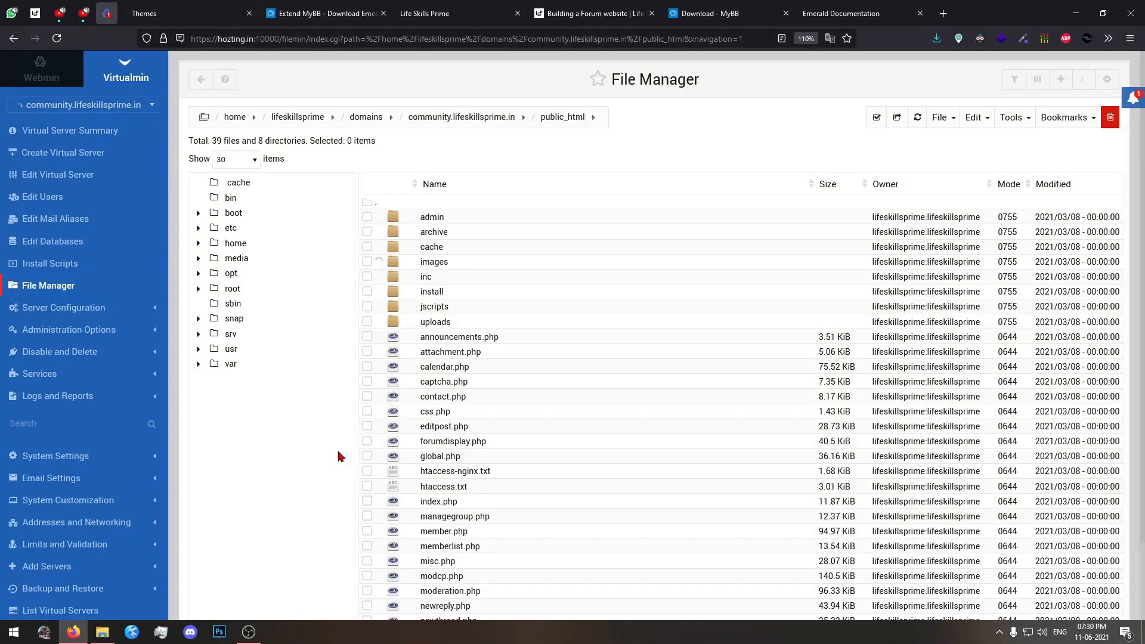
Compare the folder structure of the emerald folder and emerald.zip in Downloads with Upload/images inside Emerald_#15_stable.zip.
{"action": "left_click", "coordinate": [102, 632]}
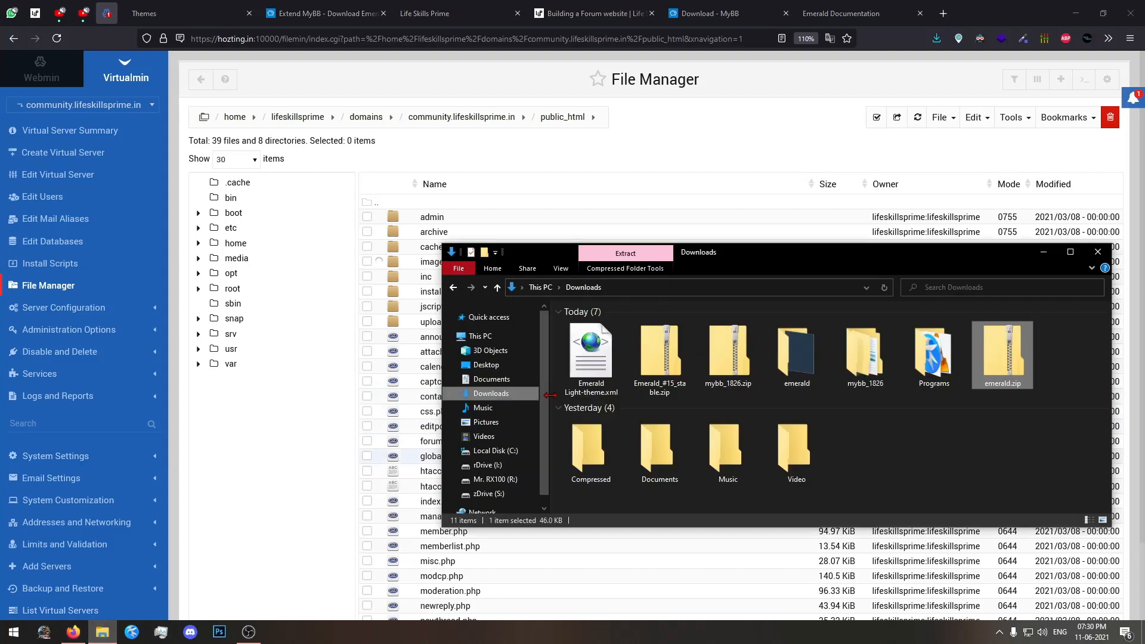
{"action": "double_click", "coordinate": [797, 380]}
{"action": "left_click", "coordinate": [583, 287]}
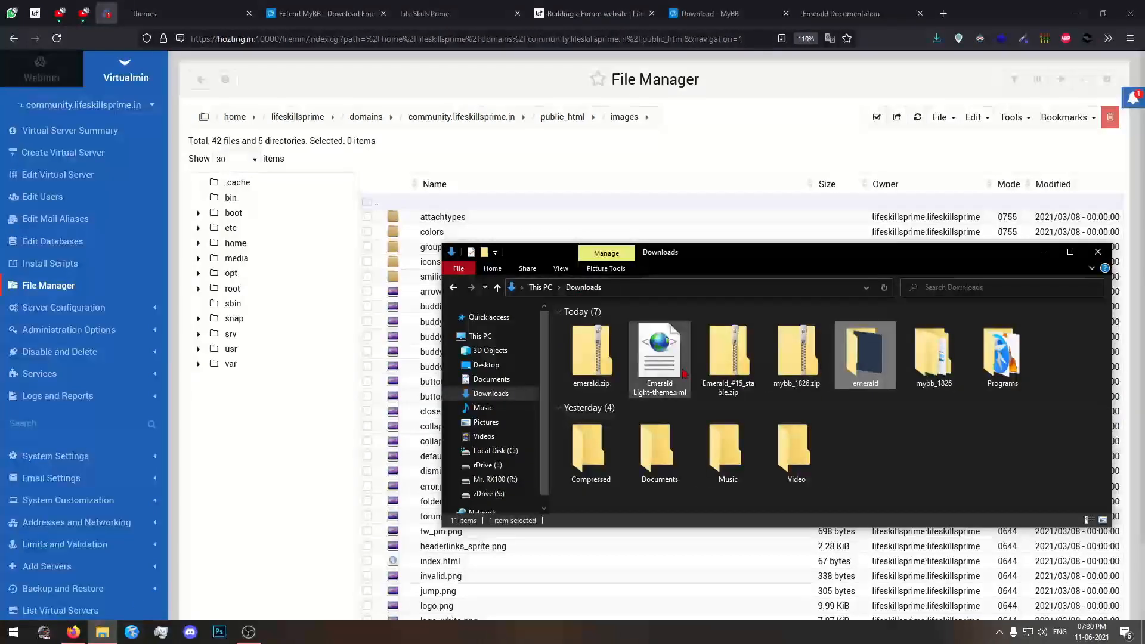
{"action": "double_click", "coordinate": [599, 343]}
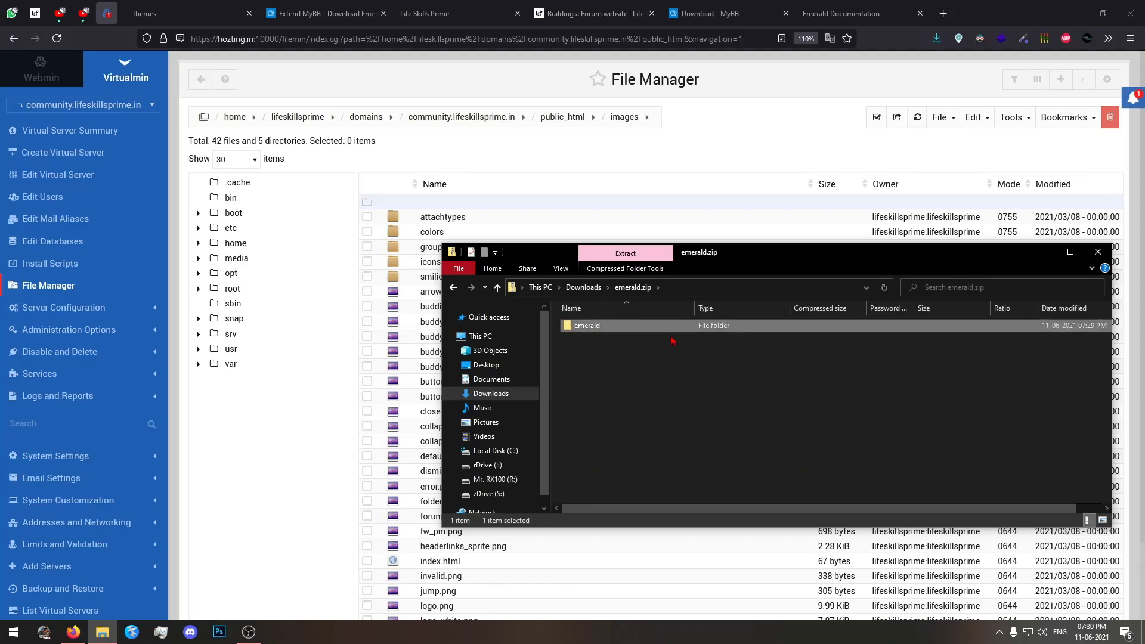
{"action": "key", "text": "alt+Left"}
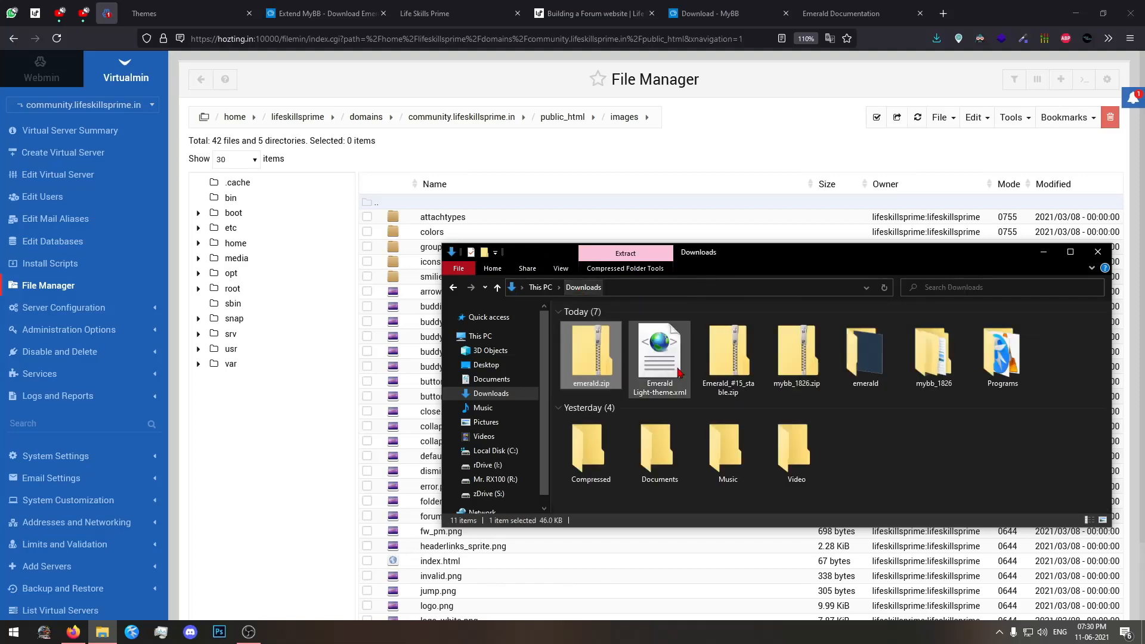
{"action": "left_click", "coordinate": [730, 364]}
{"action": "double_click", "coordinate": [733, 369]}
{"action": "double_click", "coordinate": [644, 326]}
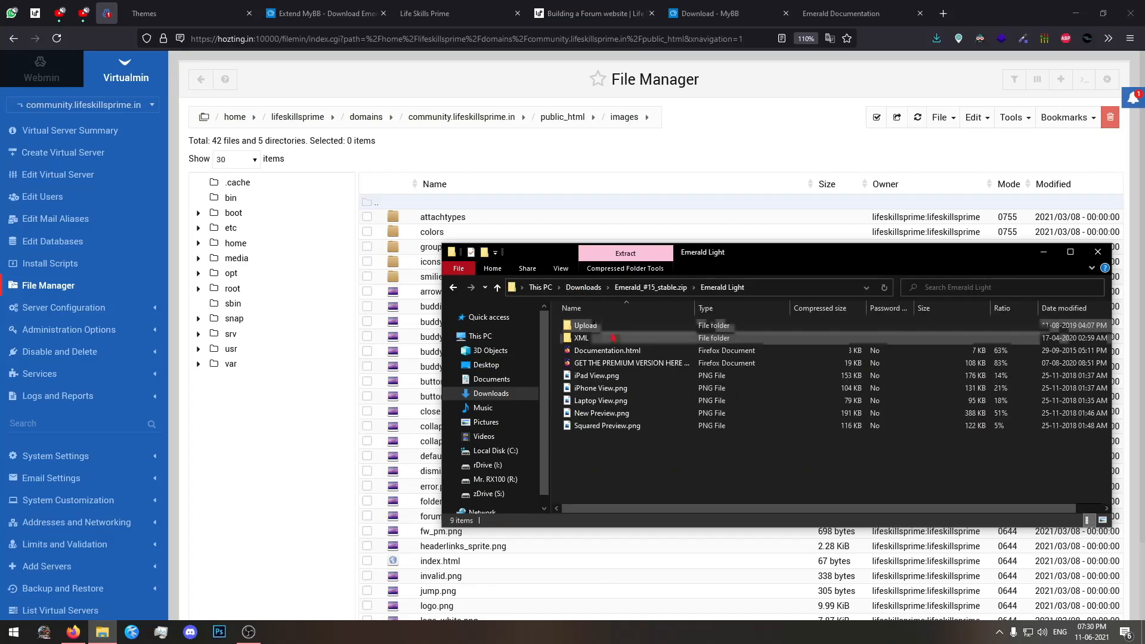
{"action": "double_click", "coordinate": [612, 331]}
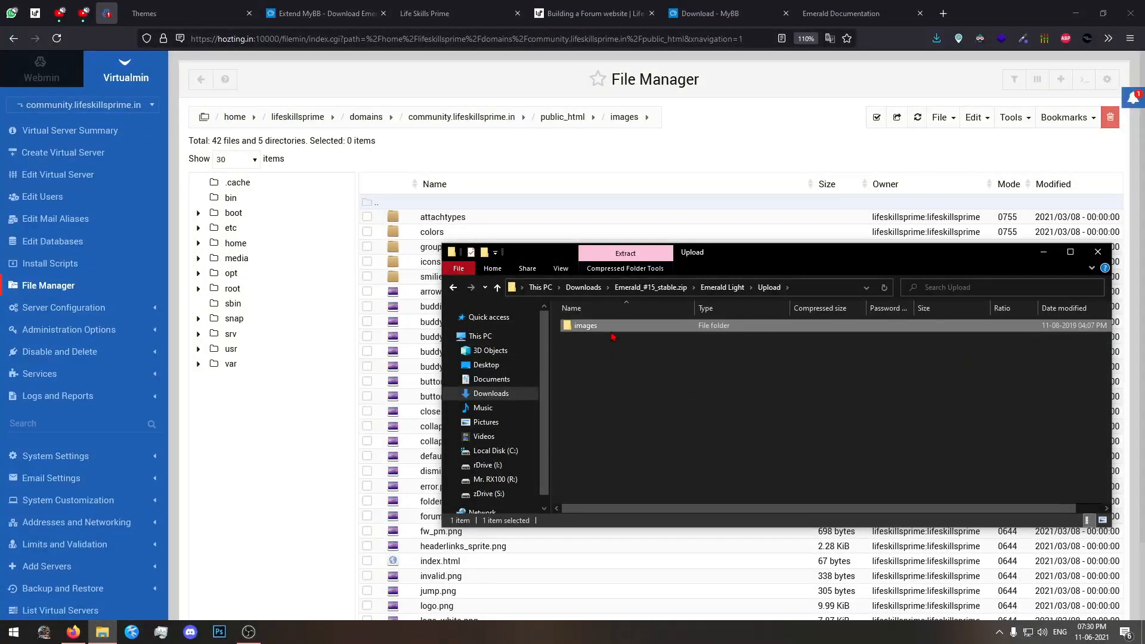
{"action": "double_click", "coordinate": [608, 328]}
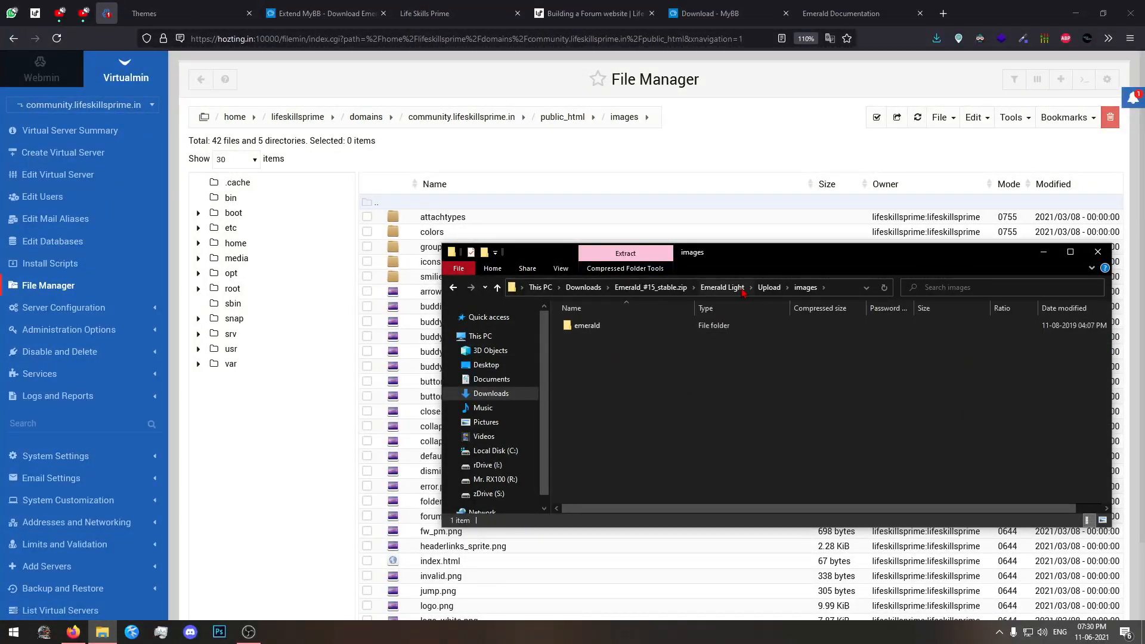
{"action": "left_click", "coordinate": [768, 286]}
{"action": "left_click", "coordinate": [638, 145]}
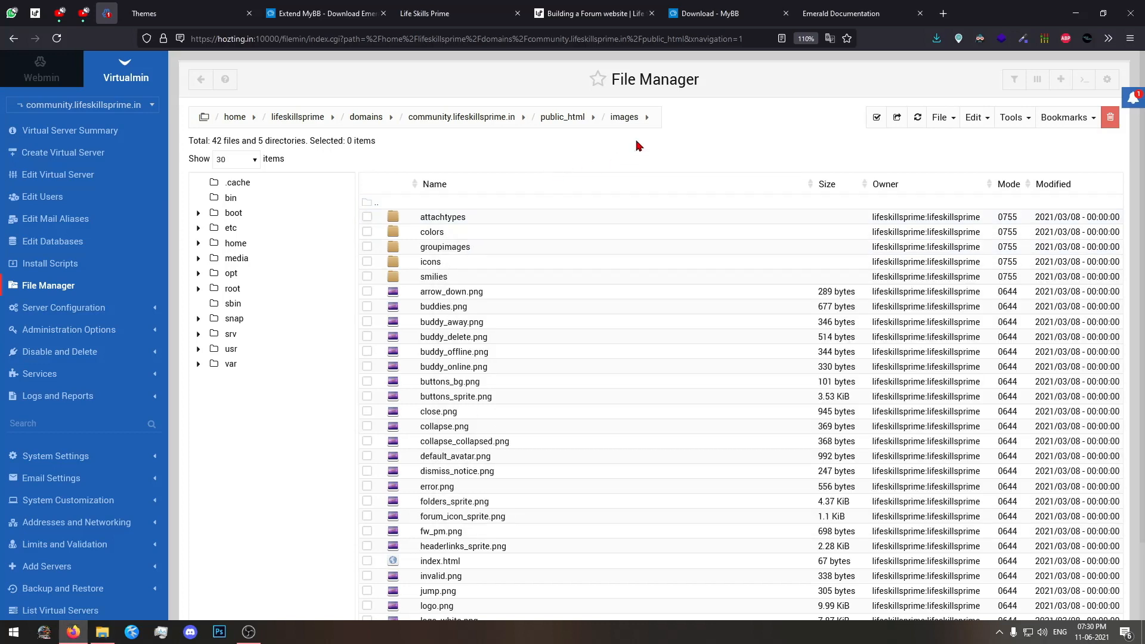
Upload emerald.zip from Downloads into the server's public_html/images directory.
{"action": "left_click", "coordinate": [940, 117]}
{"action": "left_click", "coordinate": [855, 200]}
{"action": "left_click", "coordinate": [102, 631]}
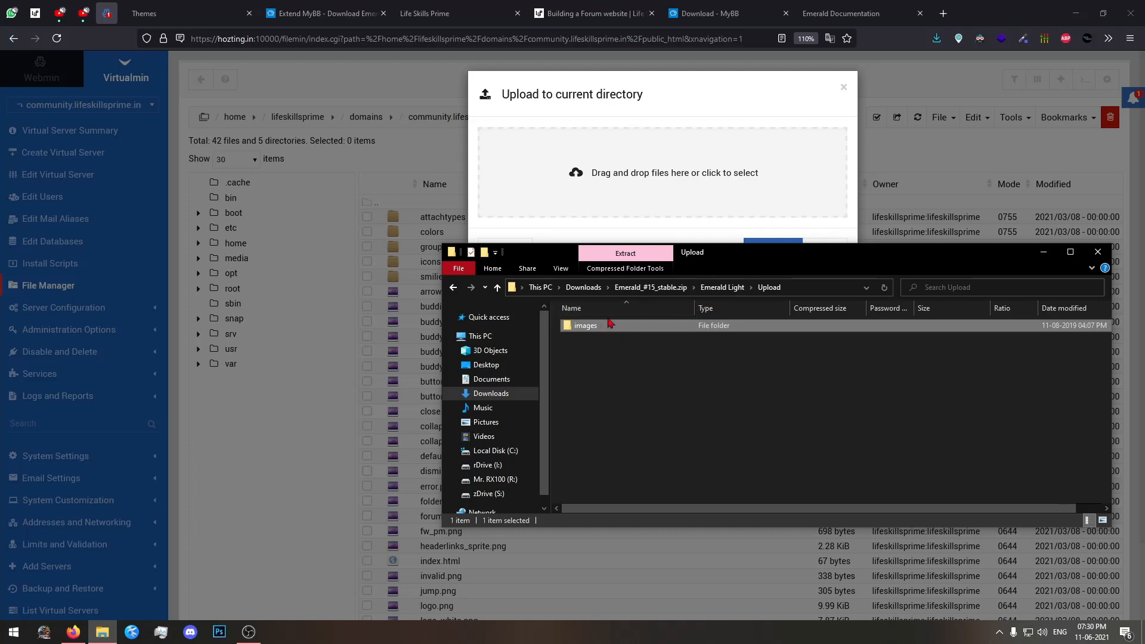
{"action": "left_click", "coordinate": [650, 287]}
{"action": "left_click", "coordinate": [583, 287]}
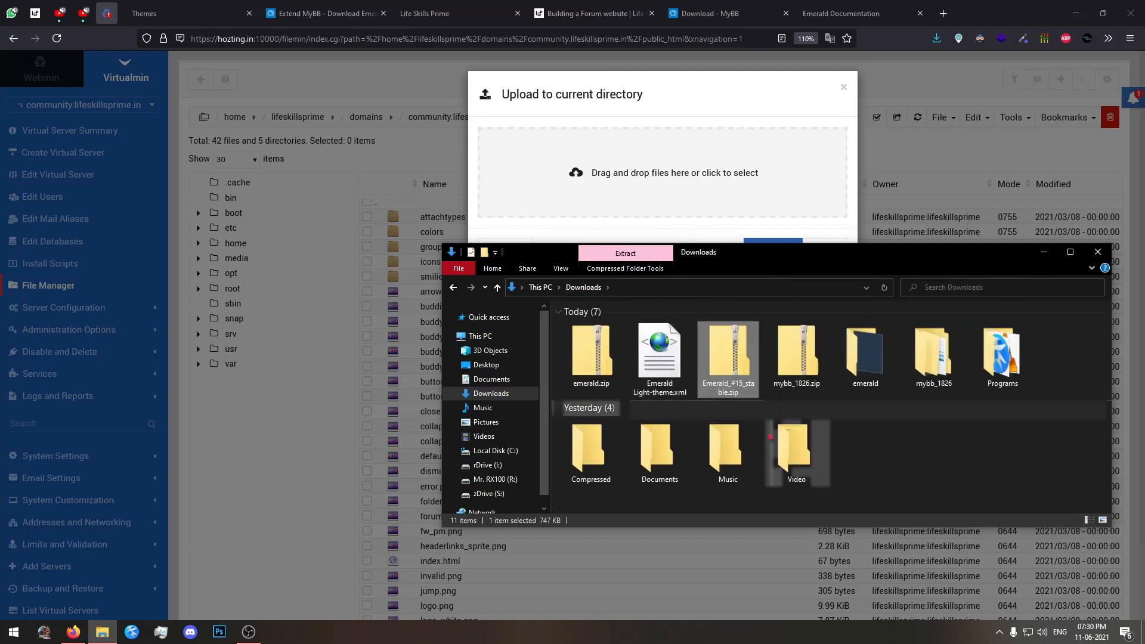
{"action": "left_click_drag", "start_coordinate": [587, 356], "coordinate": [685, 194]}
{"action": "left_click", "coordinate": [763, 246]}
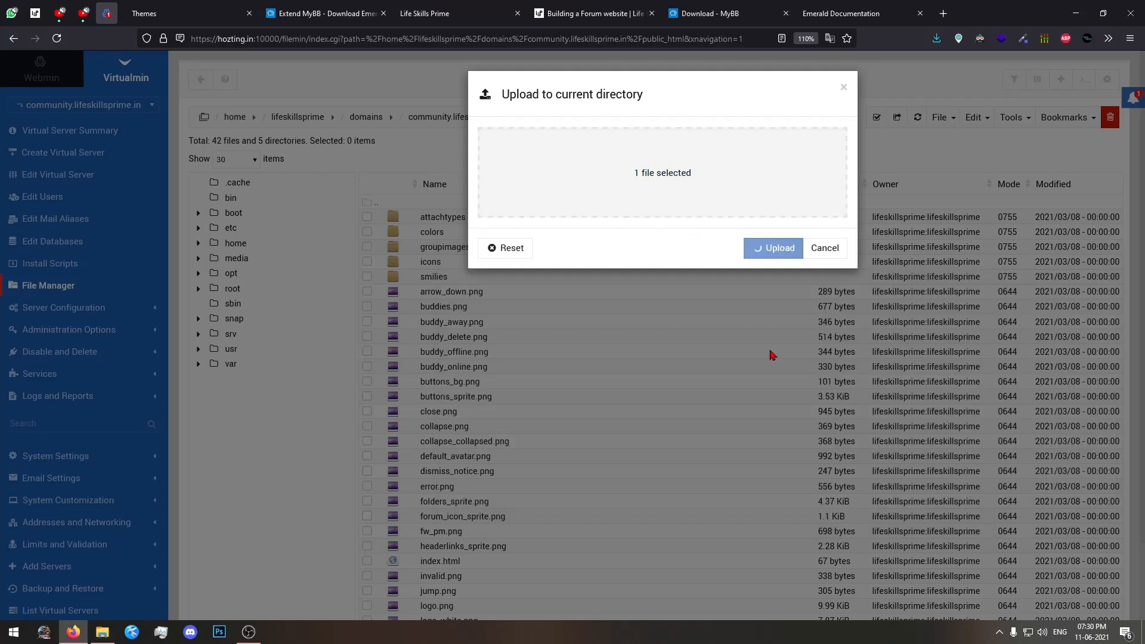
Extract emerald.zip inside the server's public_html/images directory.
{"action": "scroll", "coordinate": [623, 484], "scroll_direction": "down", "scroll_amount": 2}
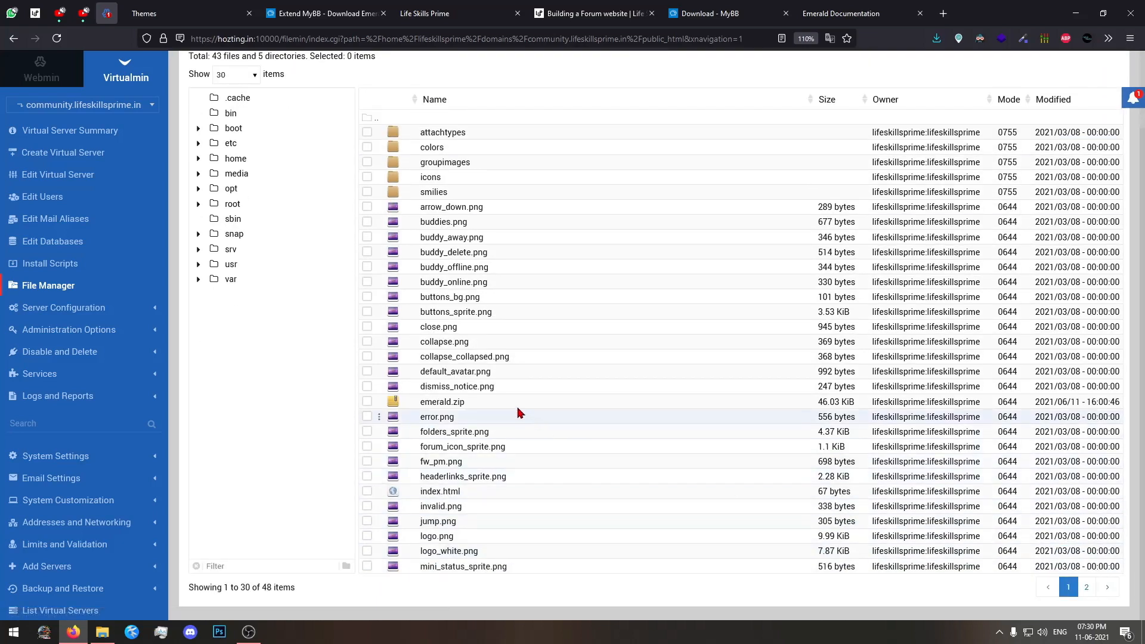
{"action": "right_click", "coordinate": [516, 401]}
{"action": "left_click", "coordinate": [564, 365]}
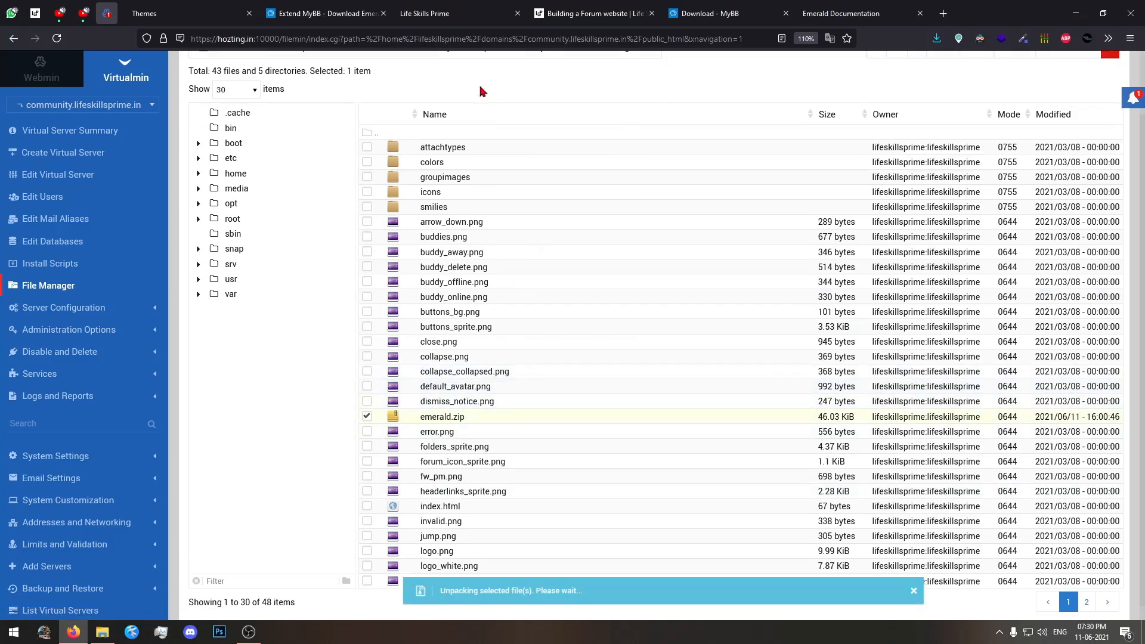
{"action": "left_click", "coordinate": [435, 13]}
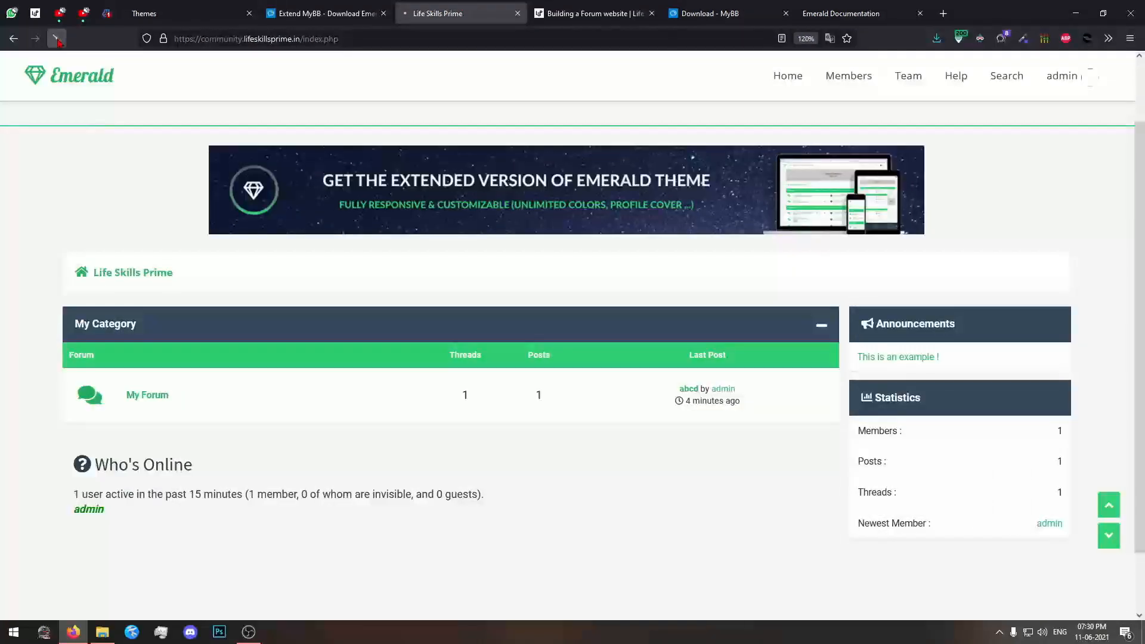
{"action": "left_click", "coordinate": [110, 20]}
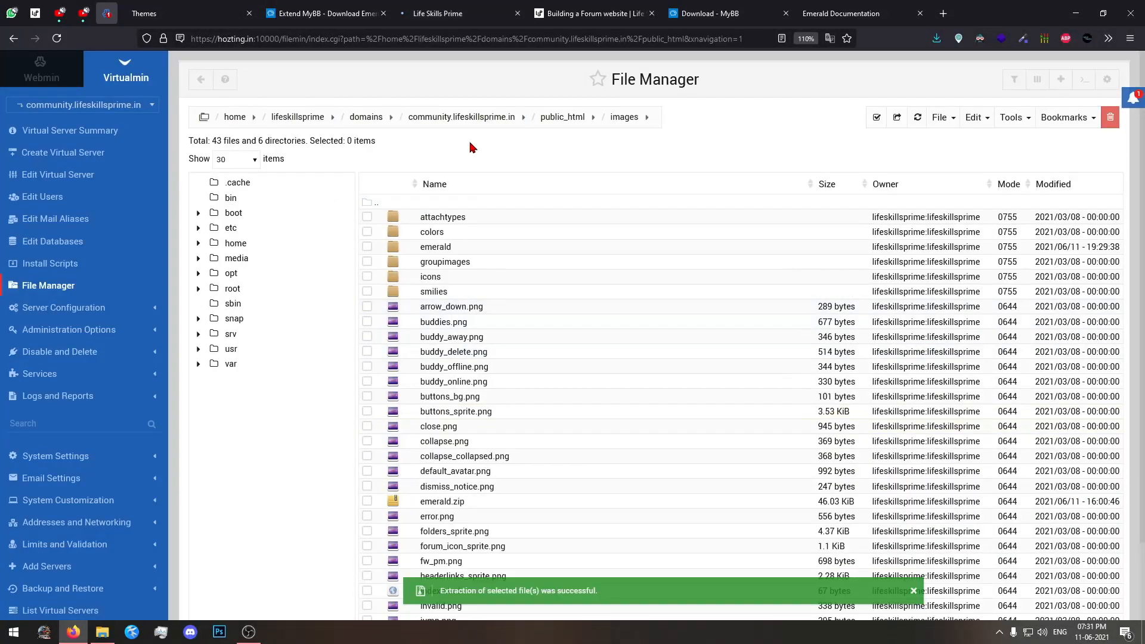
Examine the forum's home page with the Emerald theme, including its logo, title banner, forum list and footer.
{"action": "left_click", "coordinate": [448, 14]}
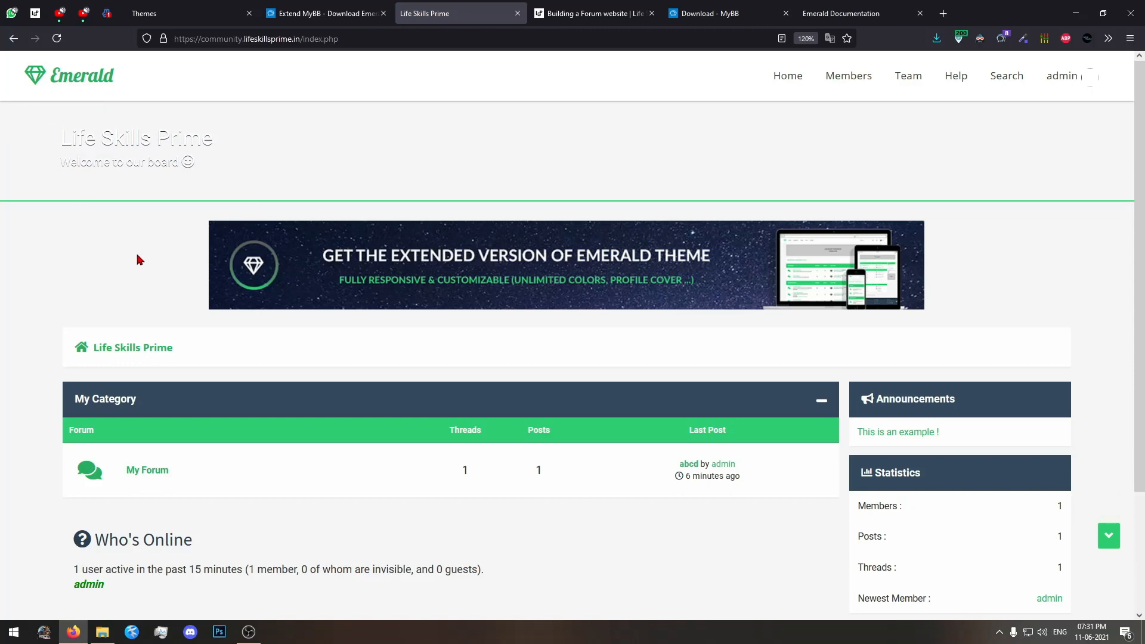
{"action": "scroll", "coordinate": [137, 259], "scroll_direction": "down", "scroll_amount": 5}
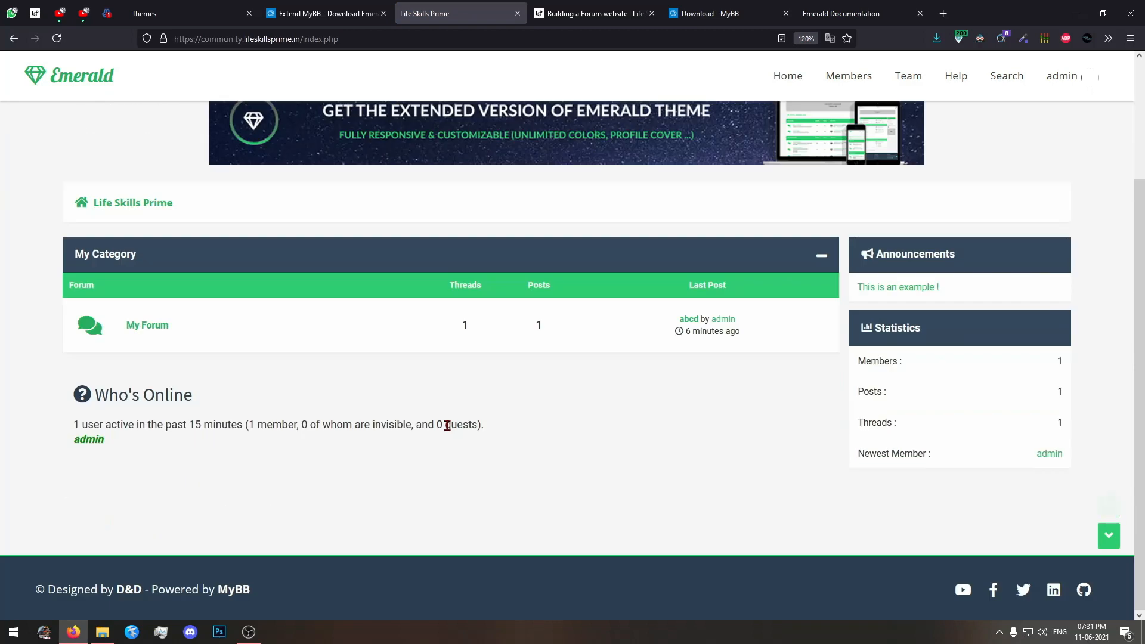
{"action": "scroll", "coordinate": [446, 424], "scroll_direction": "up", "scroll_amount": 5}
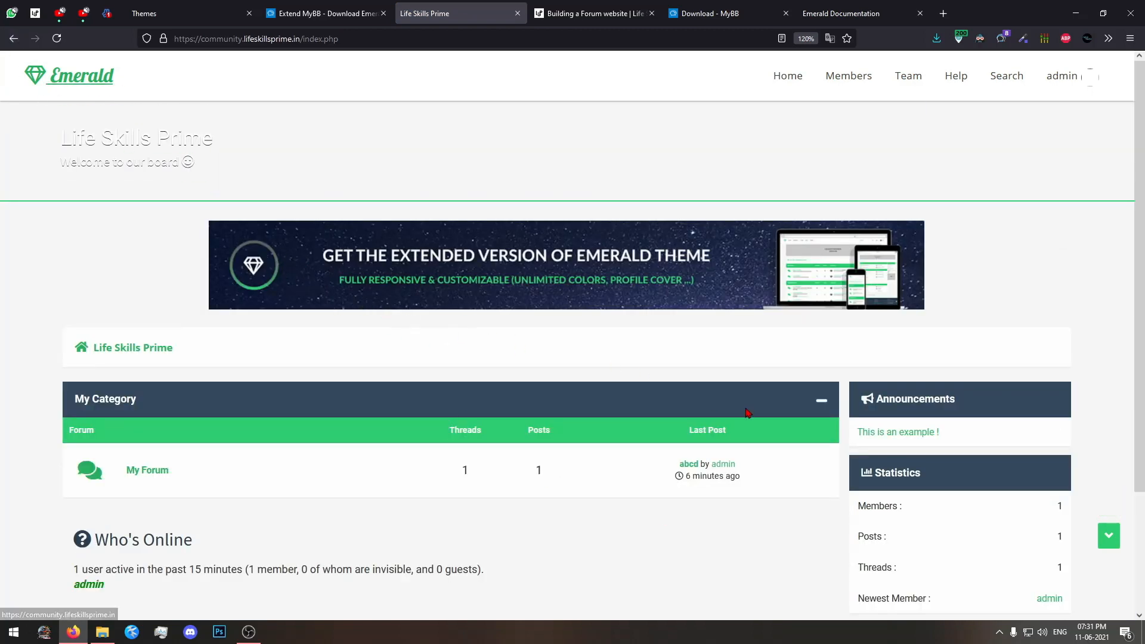
{"action": "scroll", "coordinate": [716, 409], "scroll_direction": "down", "scroll_amount": 5}
{"action": "scroll", "coordinate": [669, 411], "scroll_direction": "up", "scroll_amount": 5}
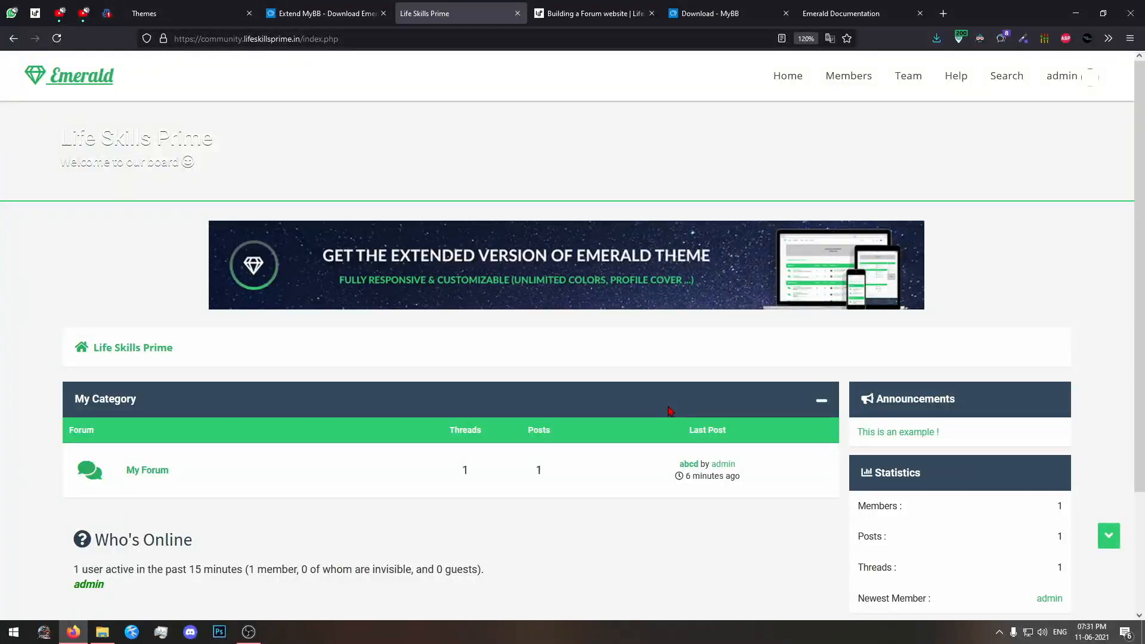
{"action": "left_click_drag", "start_coordinate": [70, 117], "coordinate": [241, 169]}
{"action": "left_click", "coordinate": [241, 169]}
{"action": "left_click_drag", "start_coordinate": [319, 192], "coordinate": [45, 183]}
{"action": "left_click", "coordinate": [44, 183]}
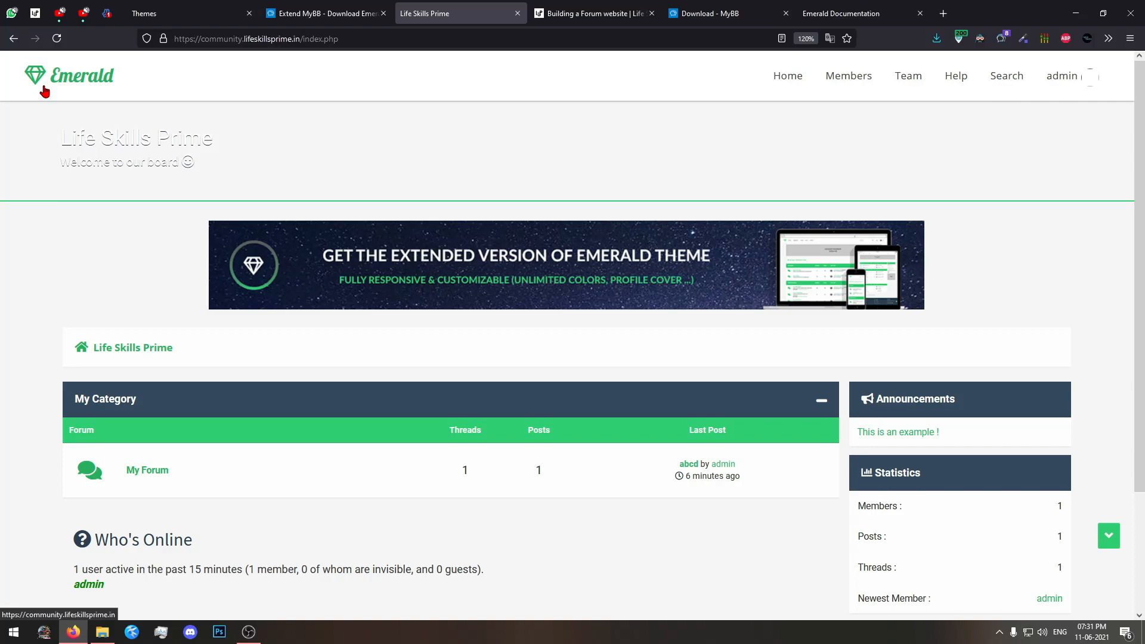
{"action": "scroll", "coordinate": [45, 90], "scroll_direction": "up", "scroll_amount": 5}
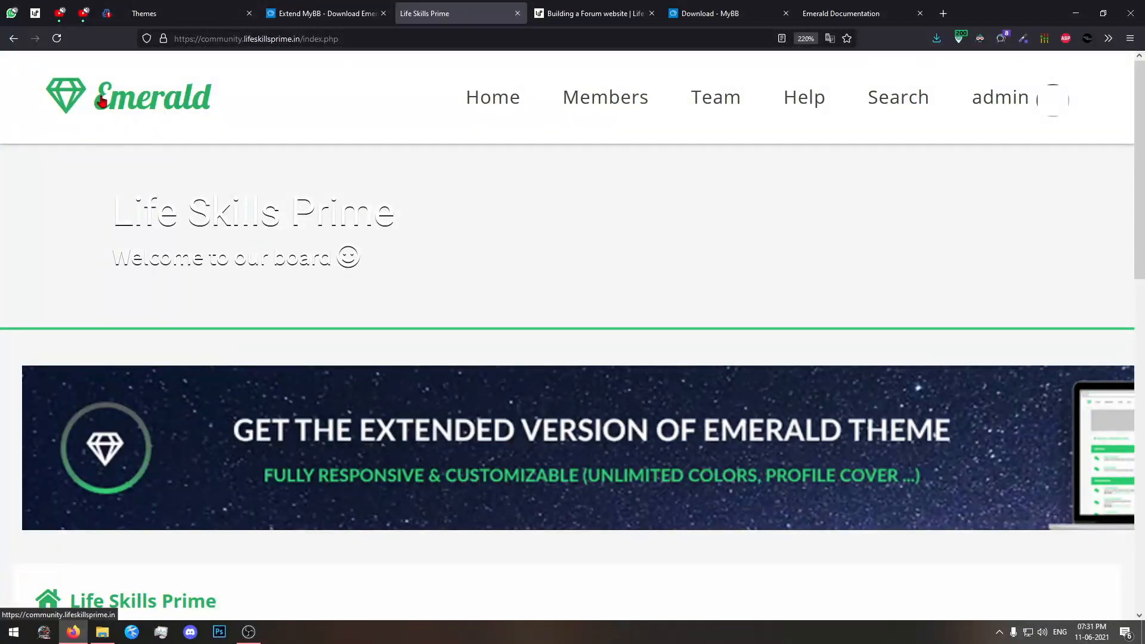
{"action": "scroll", "coordinate": [188, 143], "scroll_direction": "down", "scroll_amount": 9}
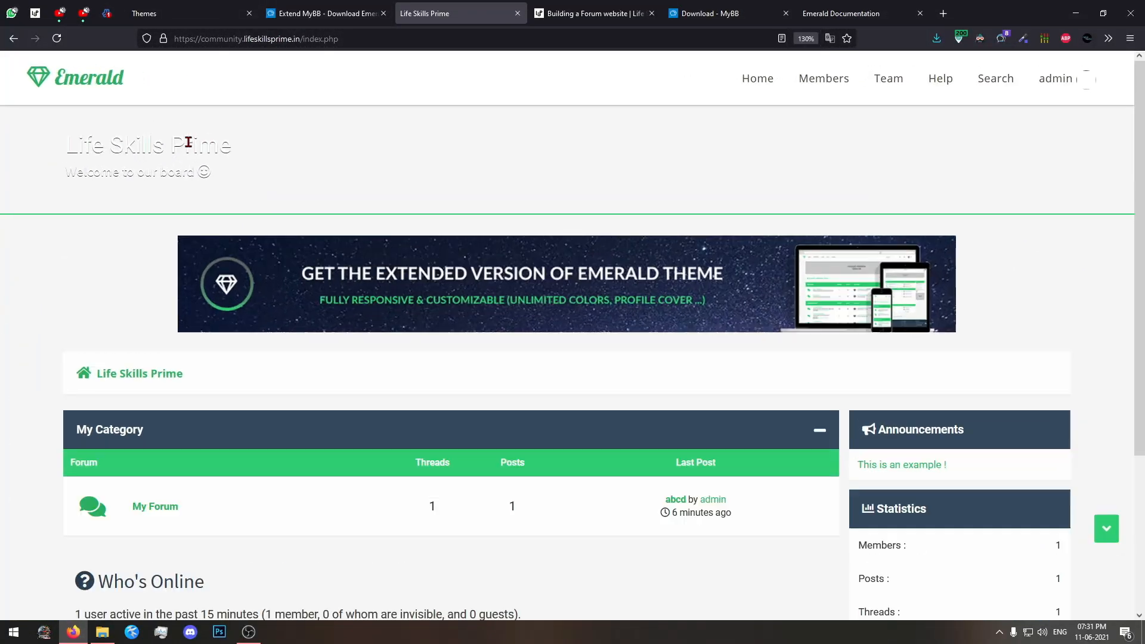
{"action": "scroll", "coordinate": [188, 143], "scroll_direction": "up", "scroll_amount": 1}
{"action": "left_click", "coordinate": [325, 11]}
{"action": "left_click", "coordinate": [444, 8]}
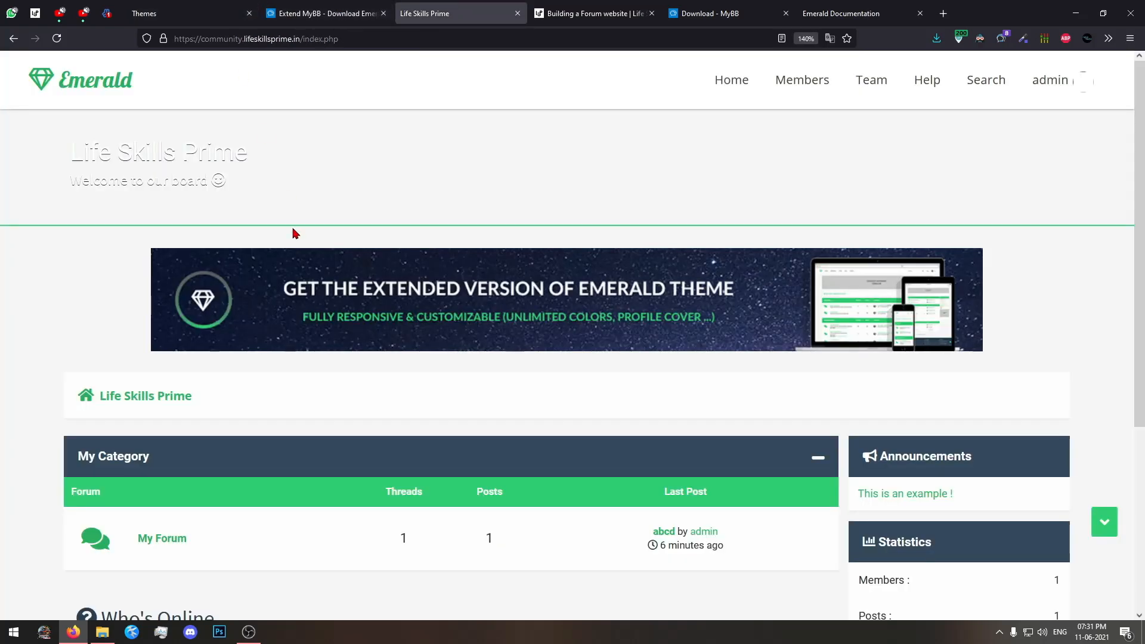
{"action": "scroll", "coordinate": [295, 232], "scroll_direction": "down", "scroll_amount": 5}
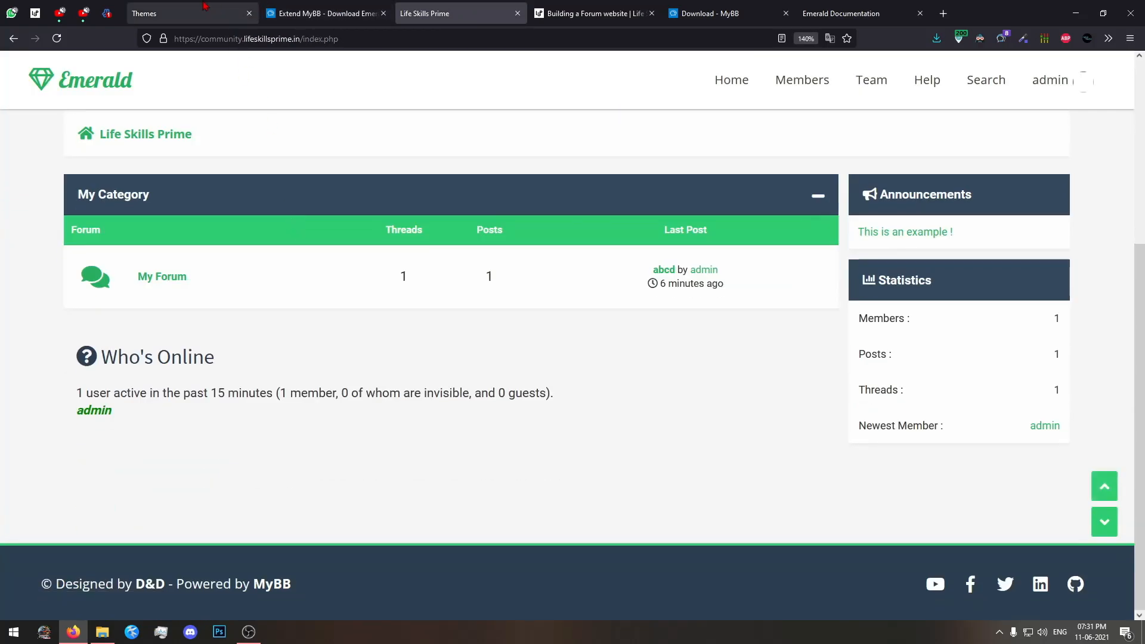
Open the newtheme Templates set in the MyBB admin panel and look through its template groups.
{"action": "left_click", "coordinate": [202, 6]}
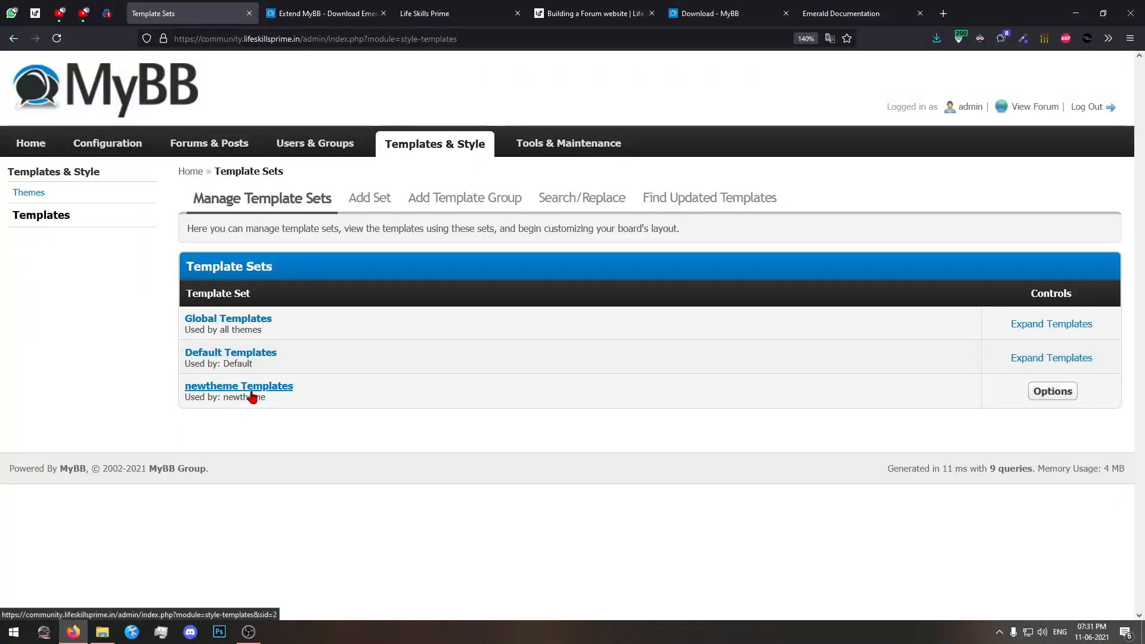
{"action": "left_click", "coordinate": [267, 392]}
{"action": "left_click", "coordinate": [266, 392]}
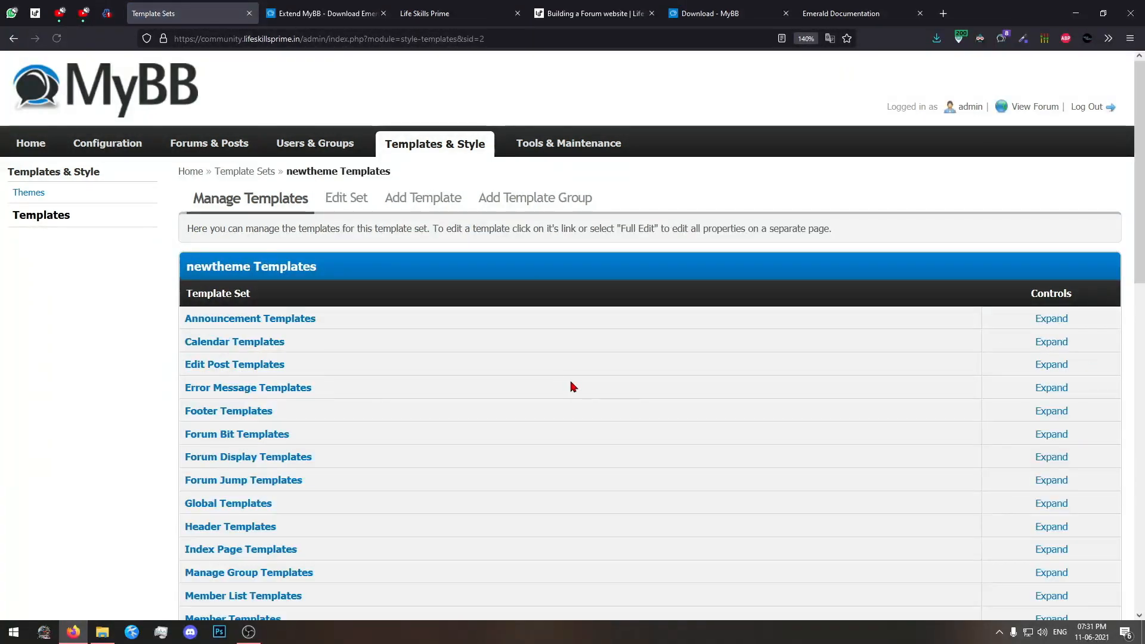
{"action": "scroll", "coordinate": [572, 387], "scroll_direction": "down", "scroll_amount": 15}
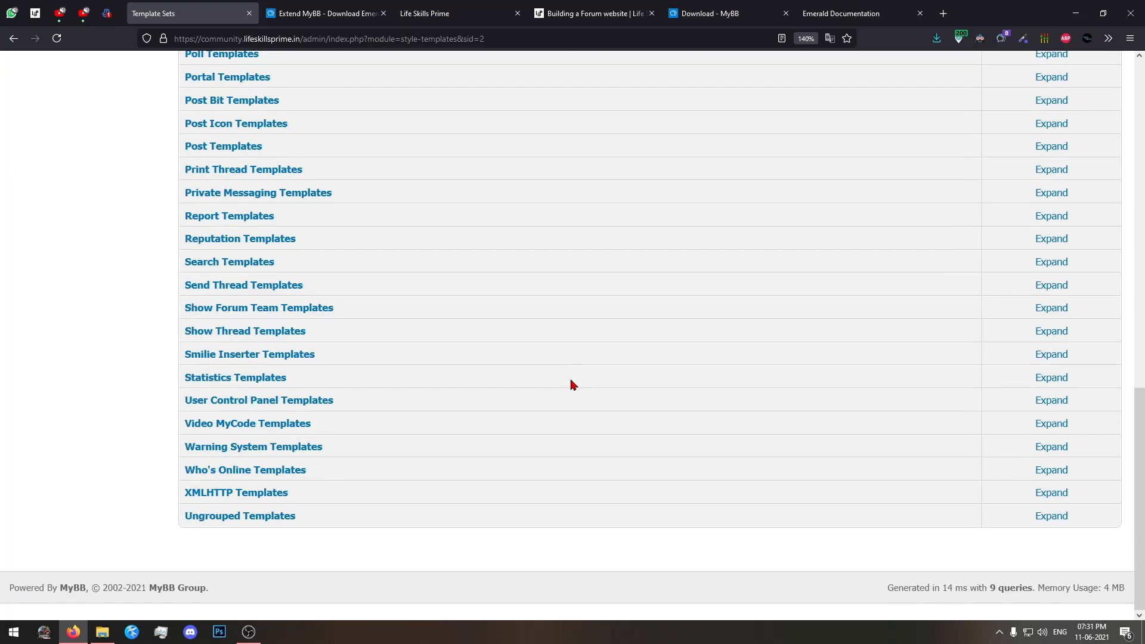
{"action": "scroll", "coordinate": [573, 385], "scroll_direction": "up", "scroll_amount": 12}
{"action": "scroll", "coordinate": [572, 385], "scroll_direction": "up", "scroll_amount": 3}
{"action": "scroll", "coordinate": [572, 383], "scroll_direction": "down", "scroll_amount": 6}
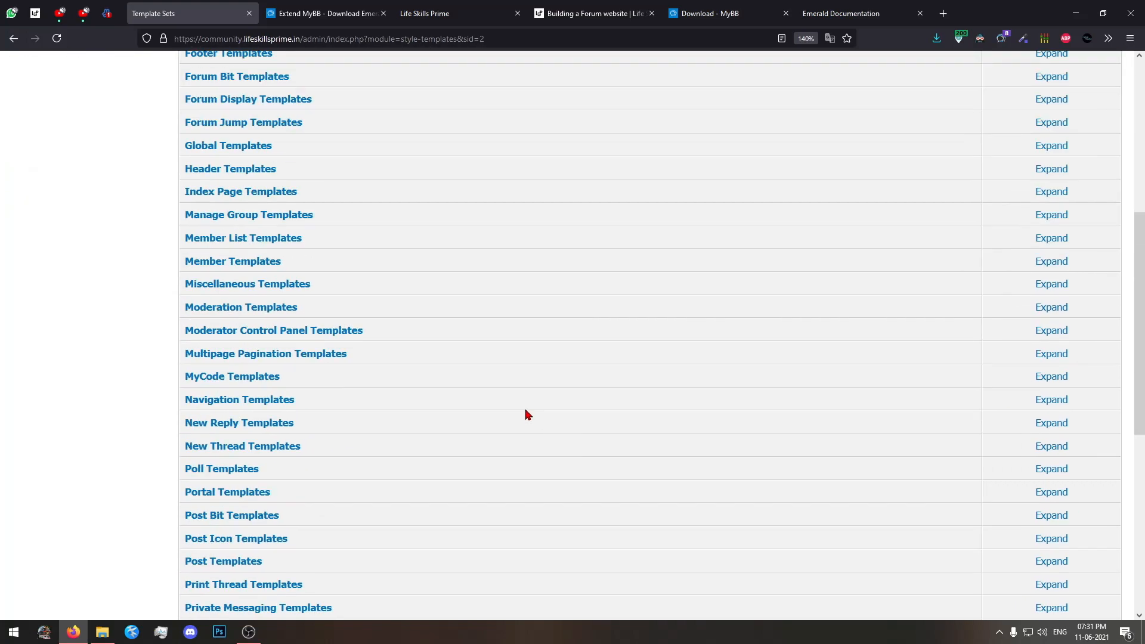
Expand the Header Templates group of newtheme Templates and open the header template for editing.
{"action": "left_click", "coordinate": [436, 8]}
{"action": "left_click", "coordinate": [173, 13]}
{"action": "scroll", "coordinate": [443, 283], "scroll_direction": "up", "scroll_amount": 3}
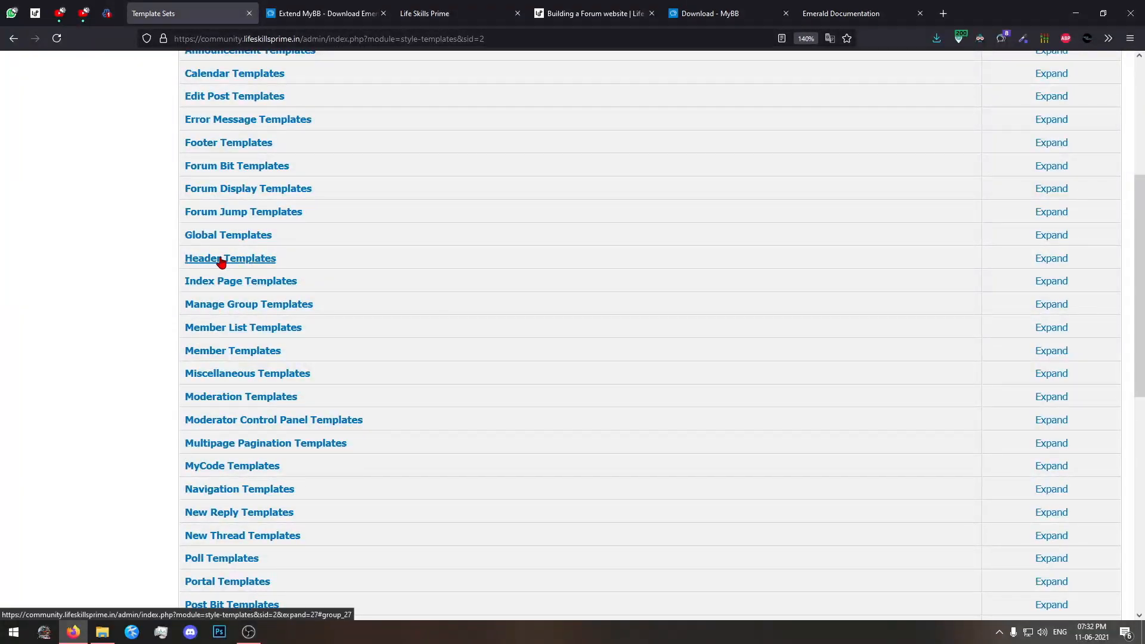
{"action": "left_click", "coordinate": [241, 259]}
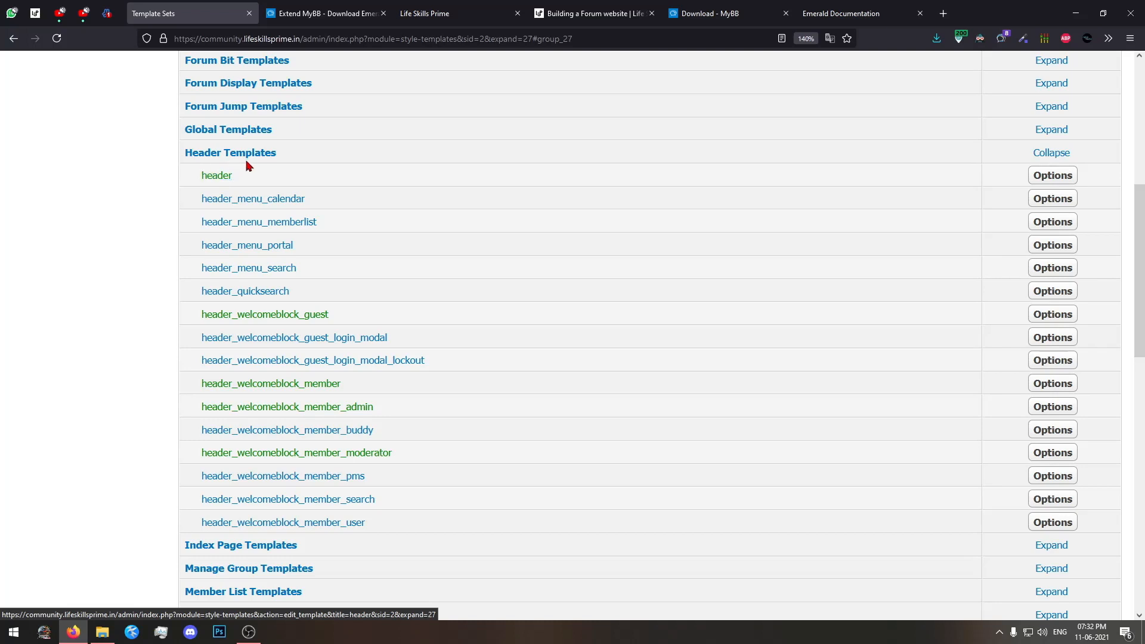
{"action": "left_click", "coordinate": [218, 177]}
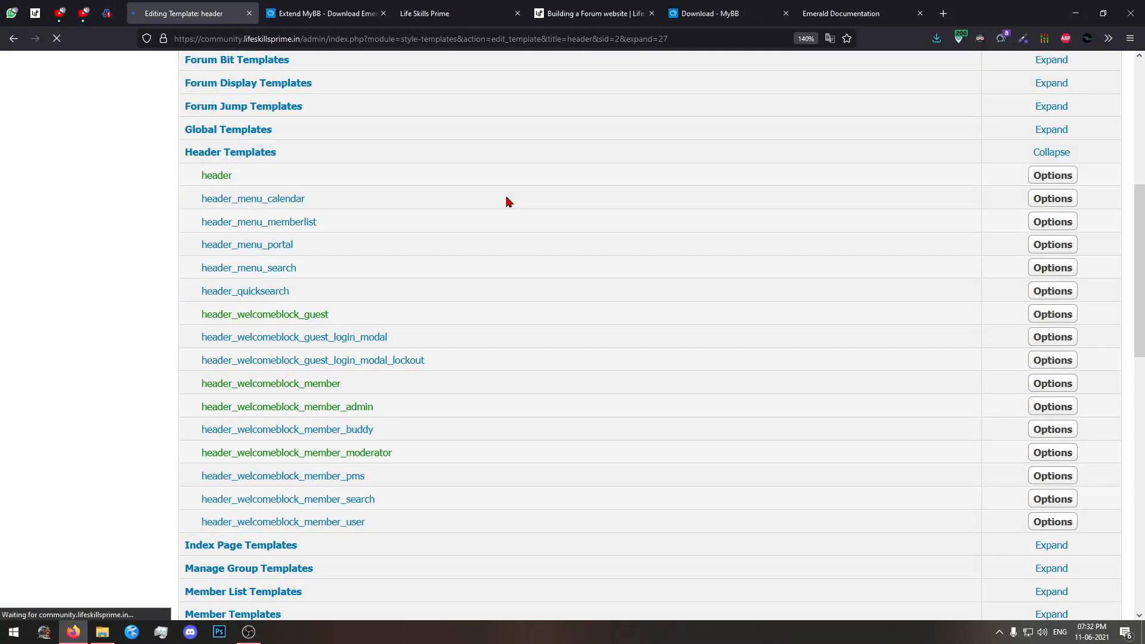
{"action": "scroll", "coordinate": [501, 149], "scroll_direction": "up", "scroll_amount": 3}
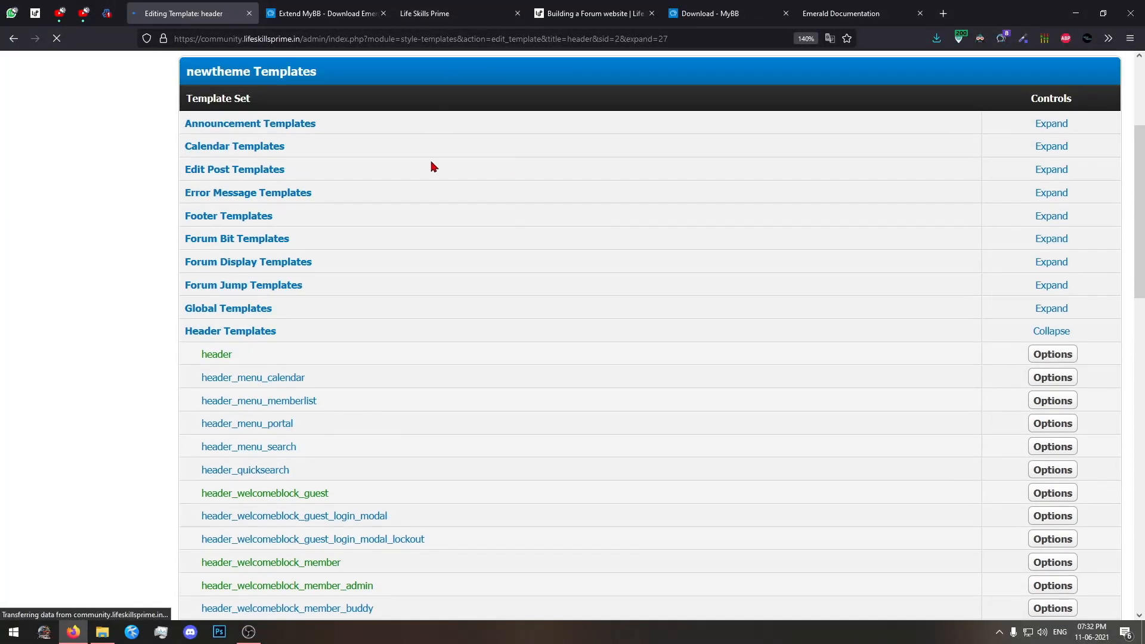
{"action": "scroll", "coordinate": [422, 582], "scroll_direction": "down", "scroll_amount": 5}
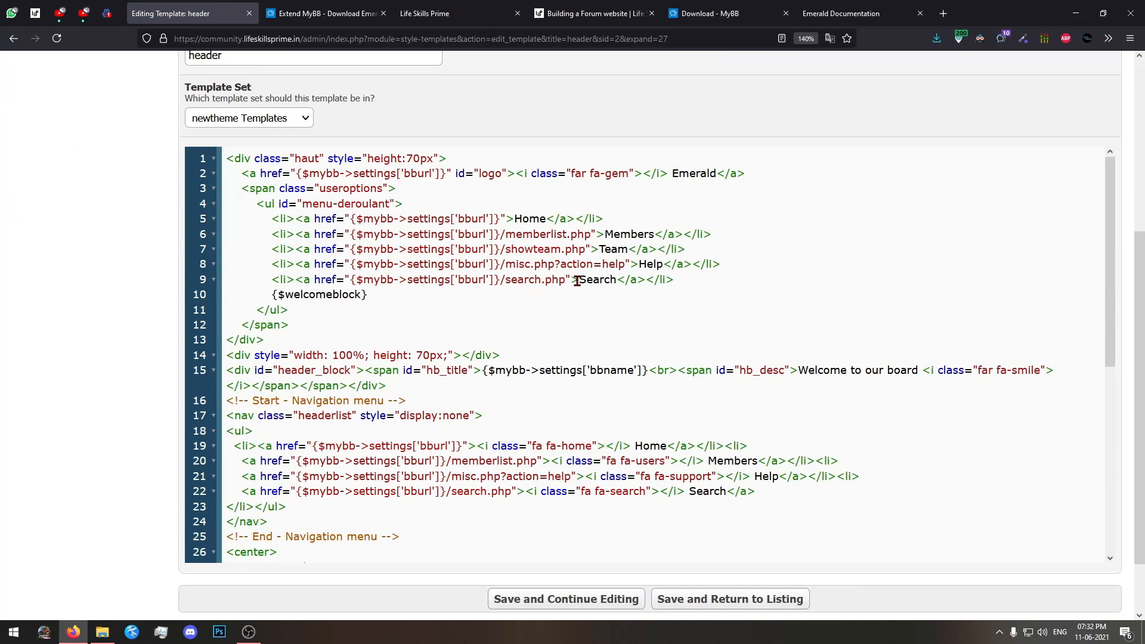
Compare the logo link's icon and text on line 2 of the header template with the logo on the forum page.
{"action": "left_click_drag", "start_coordinate": [784, 174], "coordinate": [389, 175]}
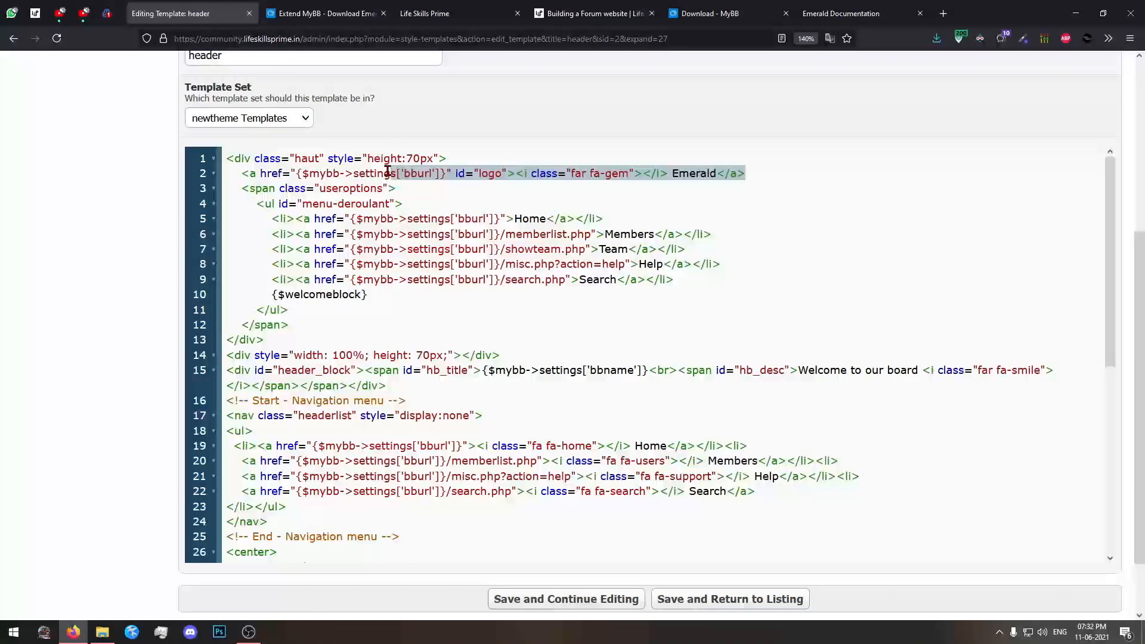
{"action": "left_click", "coordinate": [390, 174]}
{"action": "double_click", "coordinate": [625, 173]}
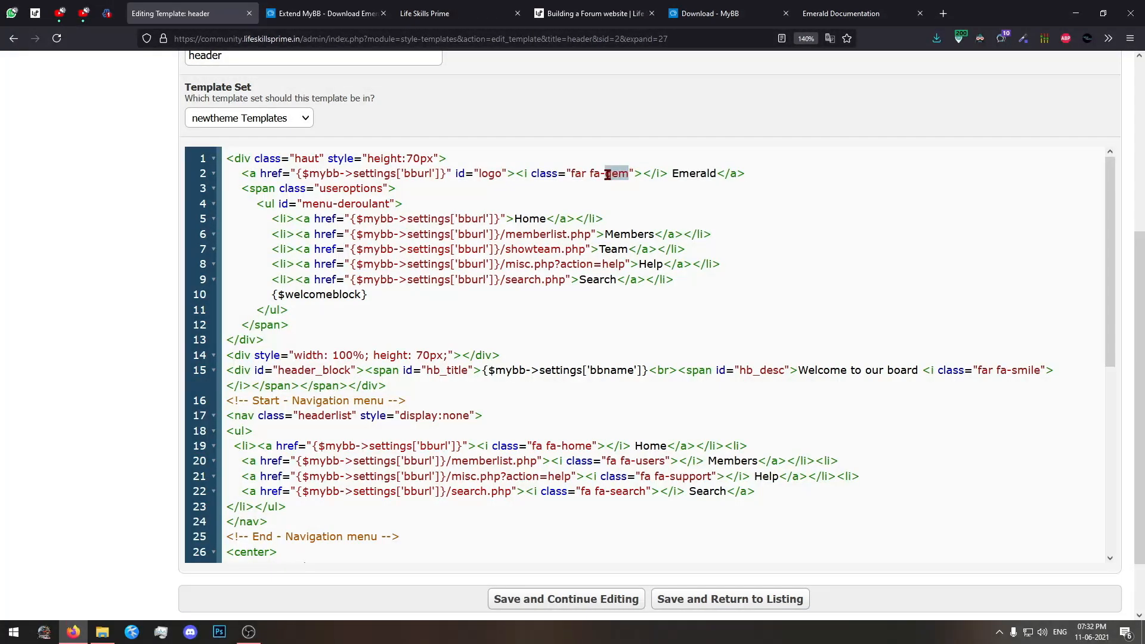
{"action": "left_click", "coordinate": [461, 14]}
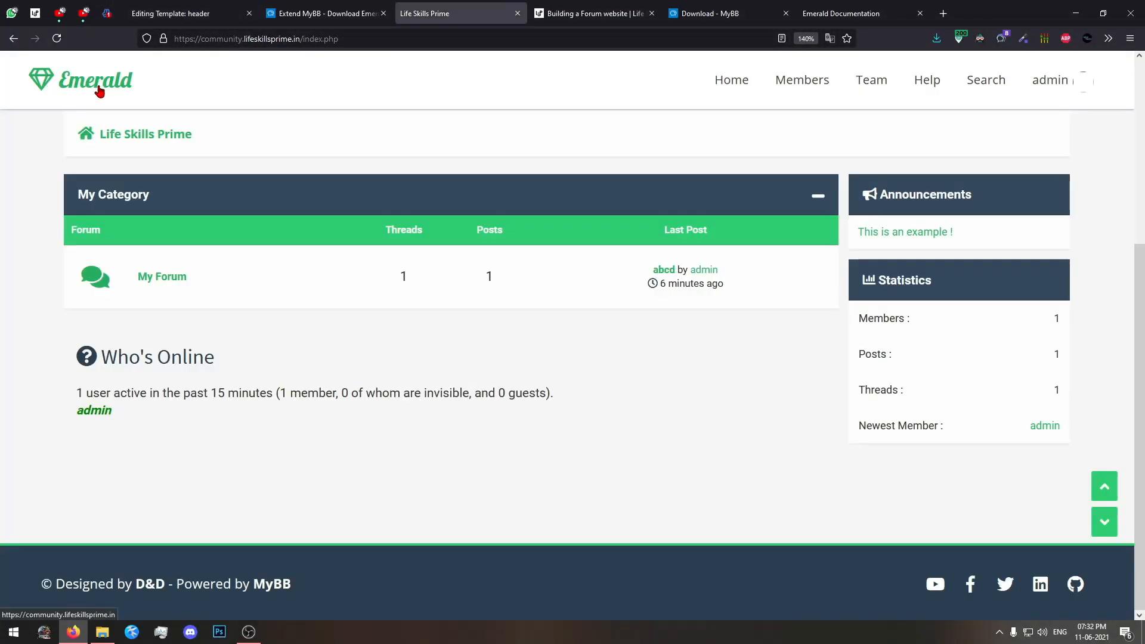
{"action": "left_click", "coordinate": [179, 13]}
{"action": "left_click_drag", "start_coordinate": [671, 173], "coordinate": [716, 173]}
{"action": "left_click", "coordinate": [680, 398]}
{"action": "scroll", "coordinate": [680, 399], "scroll_direction": "down", "scroll_amount": 3}
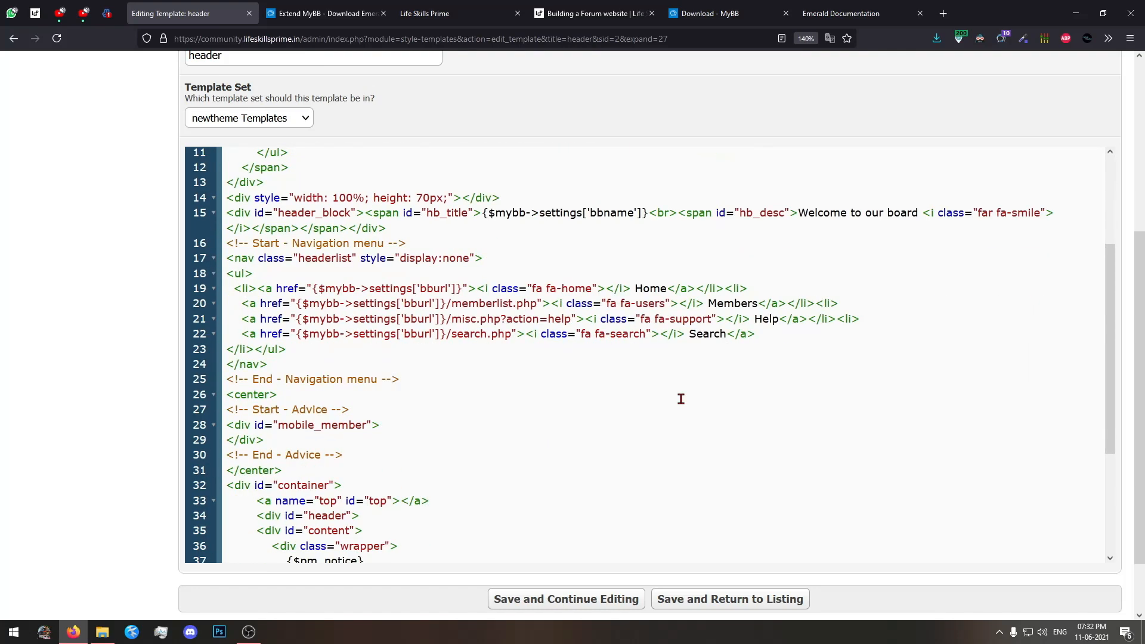
{"action": "scroll", "coordinate": [680, 398], "scroll_direction": "up", "scroll_amount": 3}
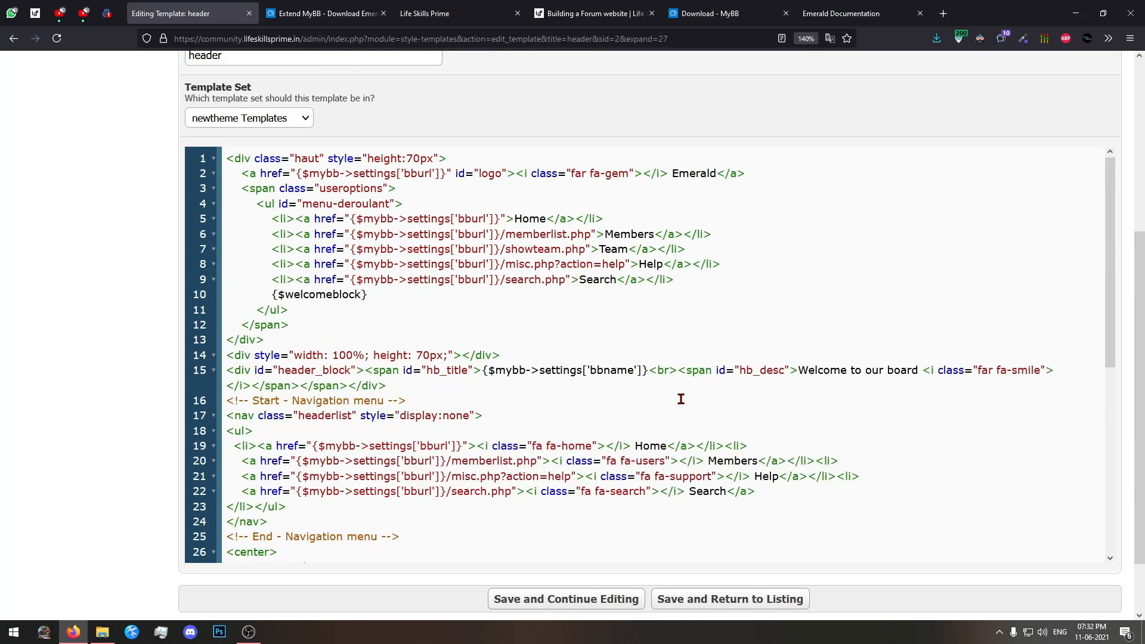
Replace the logo text Emerald on line 2 of the header template with Life Skills Prime.
{"action": "left_click_drag", "start_coordinate": [720, 178], "coordinate": [672, 175]}
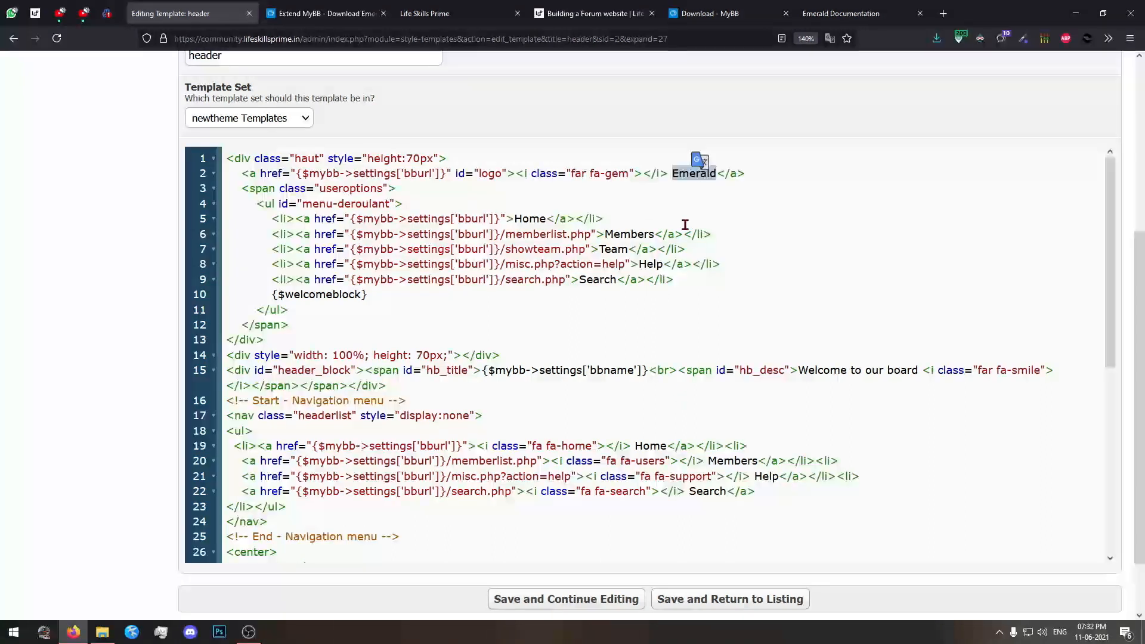
{"action": "type", "text": "Life Skills "}
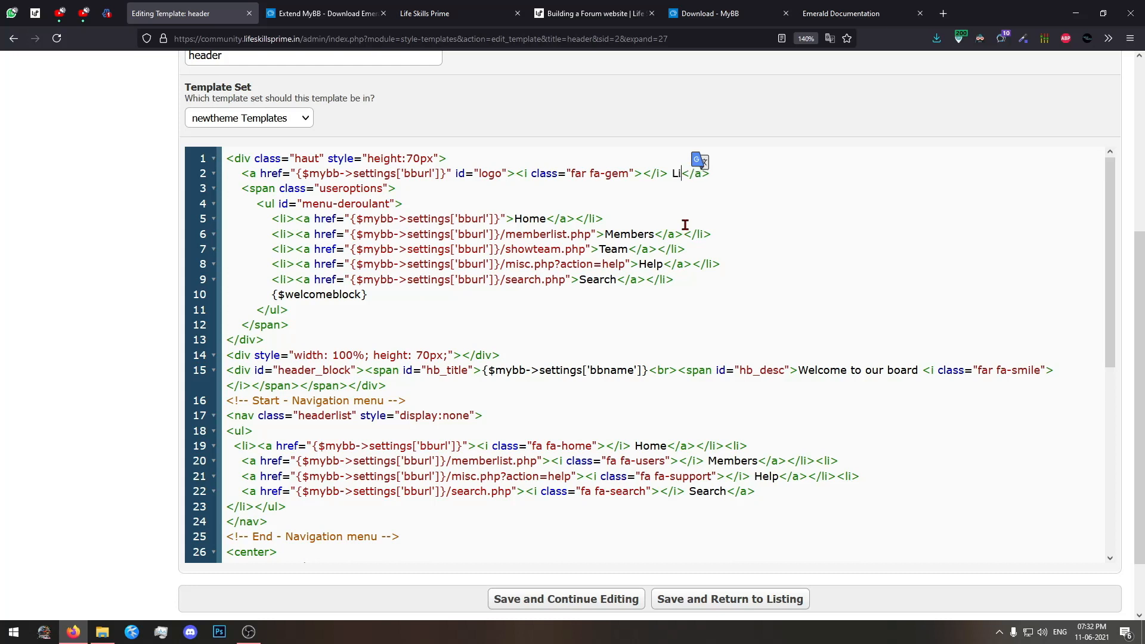
{"action": "type", "text": "Prime"}
Delete the fa-gem icon tag and the space before the logo text on line 2, and save the template while staying in the editor.
{"action": "double_click", "coordinate": [617, 174]}
{"action": "left_click", "coordinate": [662, 187]}
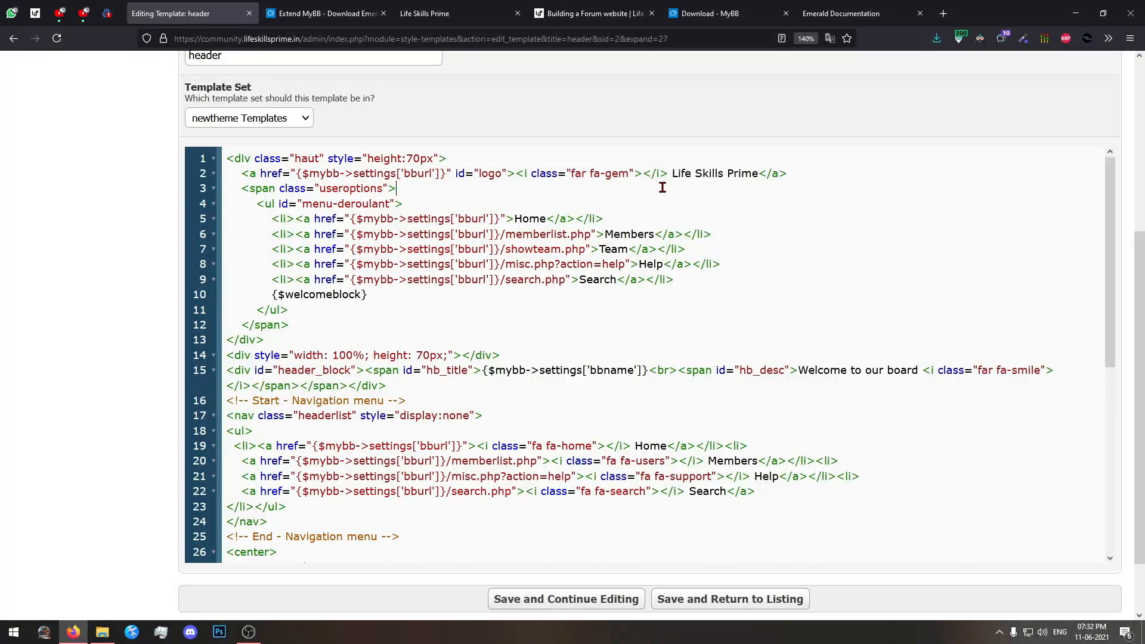
{"action": "mouse_move", "coordinate": [516, 174]}
{"action": "left_mouse_down"}
{"action": "mouse_move", "coordinate": [668, 174]}
{"action": "mouse_move", "coordinate": [516, 173]}
{"action": "left_mouse_up"}
{"action": "left_click", "coordinate": [629, 173]}
{"action": "key", "text": "BackSpace"}
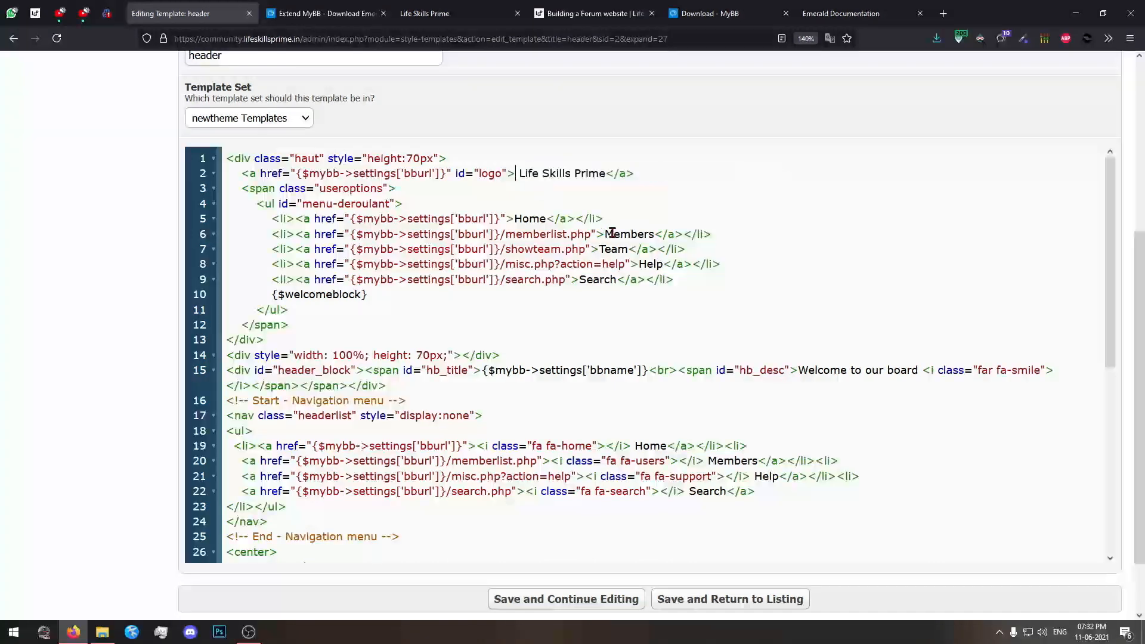
{"action": "key", "text": "Delete"}
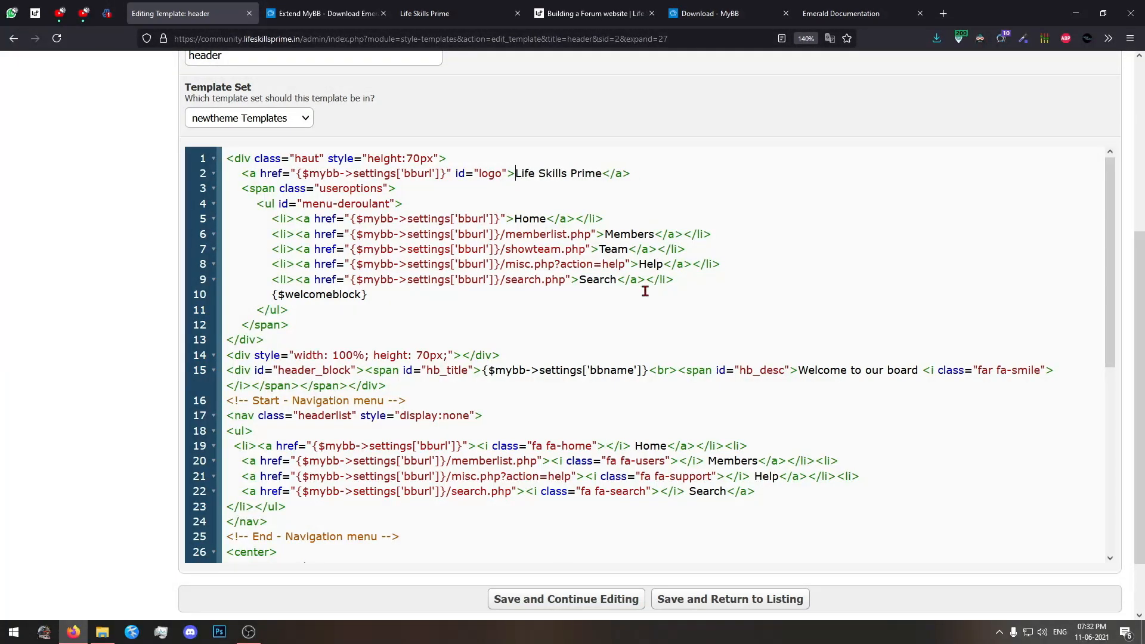
{"action": "scroll", "coordinate": [661, 551], "scroll_direction": "down", "scroll_amount": 3}
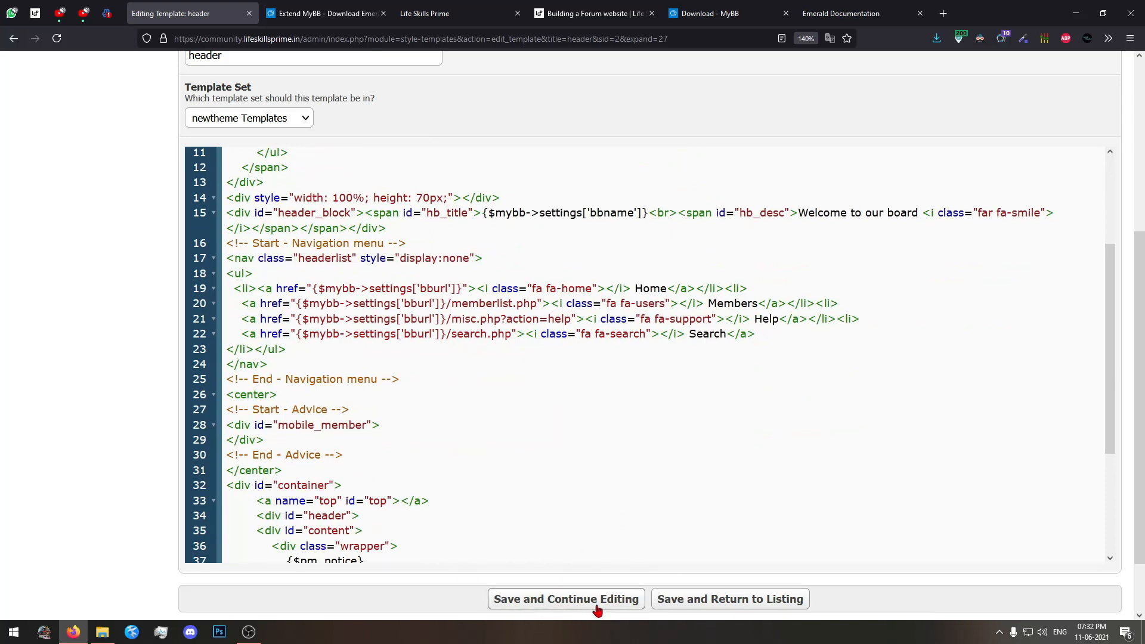
{"action": "left_click", "coordinate": [558, 598]}
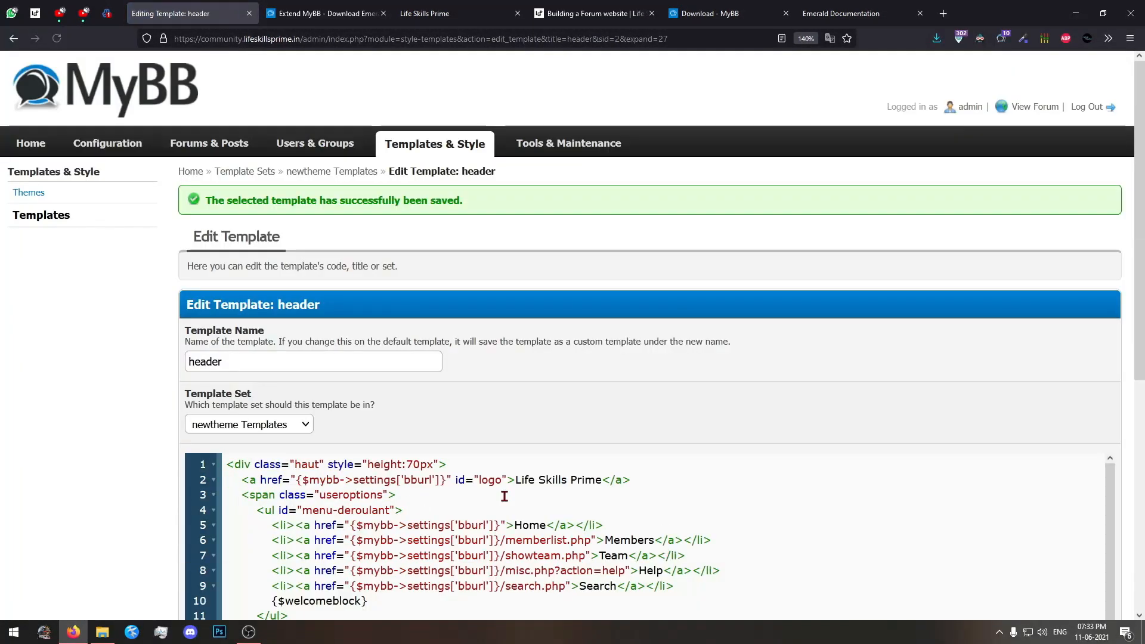
Open the forum home page in a new tab and compare its header logo with the previously loaded forum page.
{"action": "left_click_drag", "start_coordinate": [212, 201], "coordinate": [470, 196]}
{"action": "left_click", "coordinate": [470, 195]}
{"action": "left_click", "coordinate": [429, 14]}
{"action": "middle_click", "coordinate": [119, 101]}
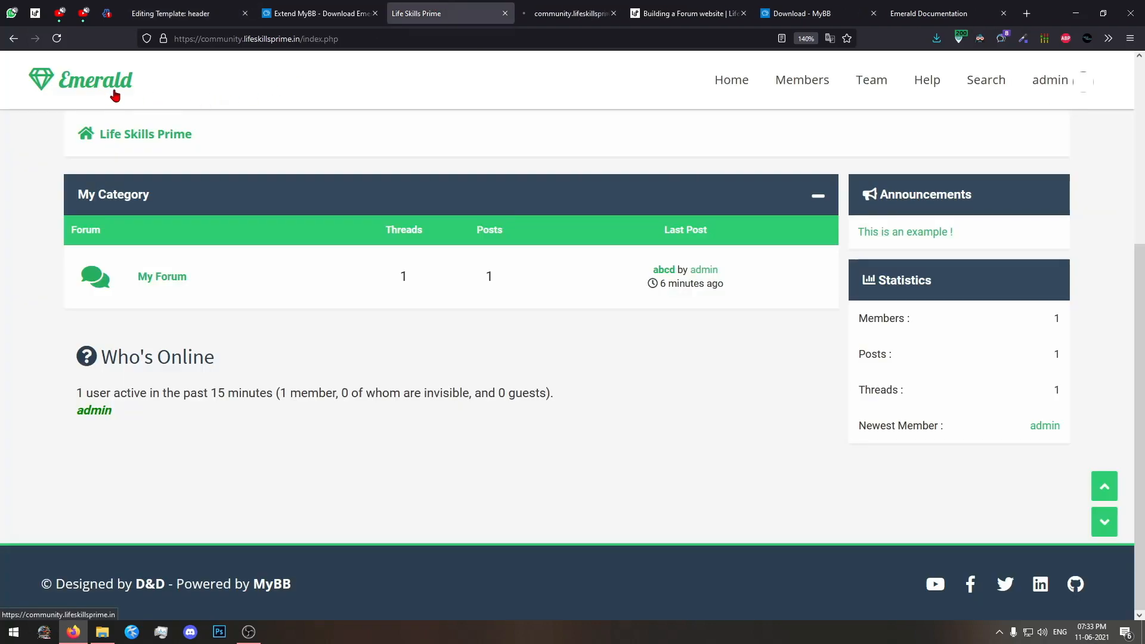
{"action": "left_click", "coordinate": [544, 13]}
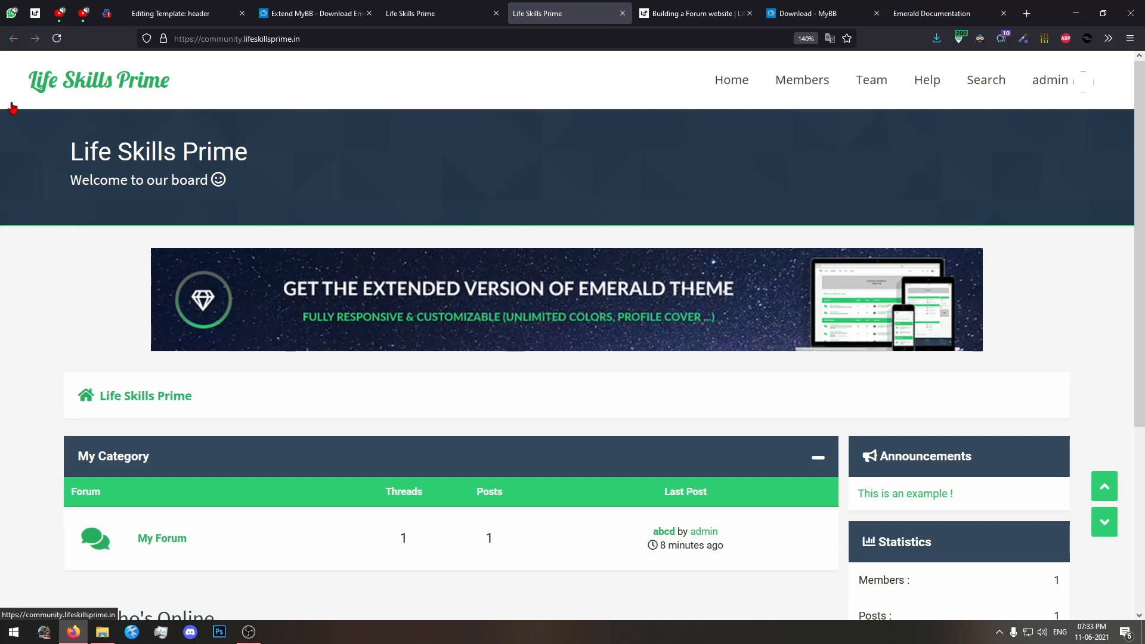
{"action": "key", "text": "ctrl+Page_Up"}
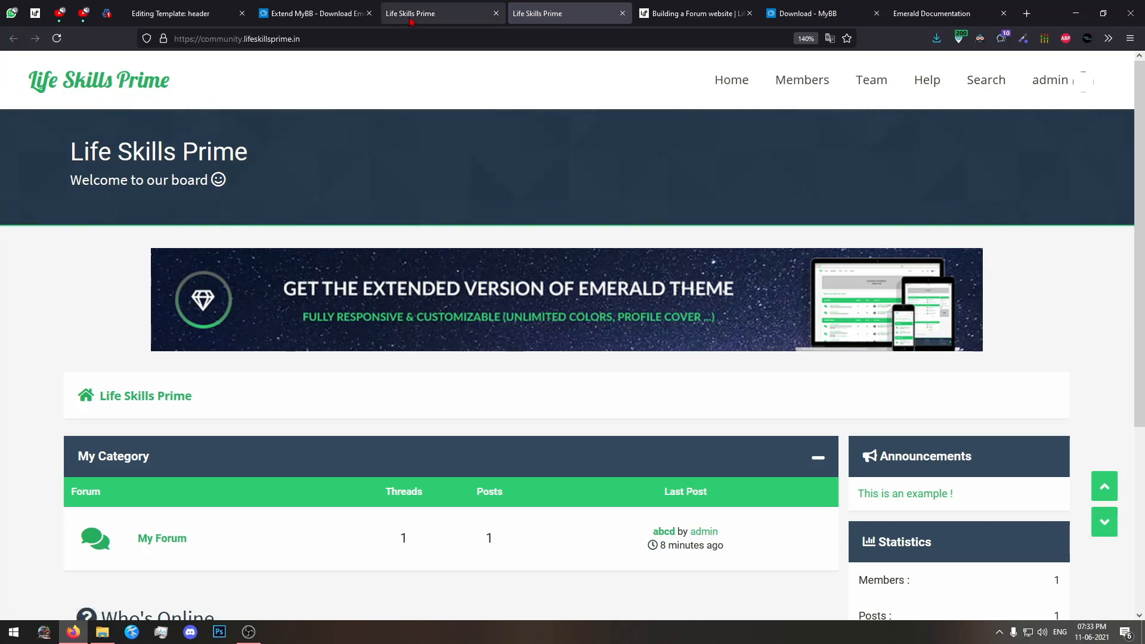
{"action": "scroll", "coordinate": [108, 111], "scroll_direction": "up", "scroll_amount": 5}
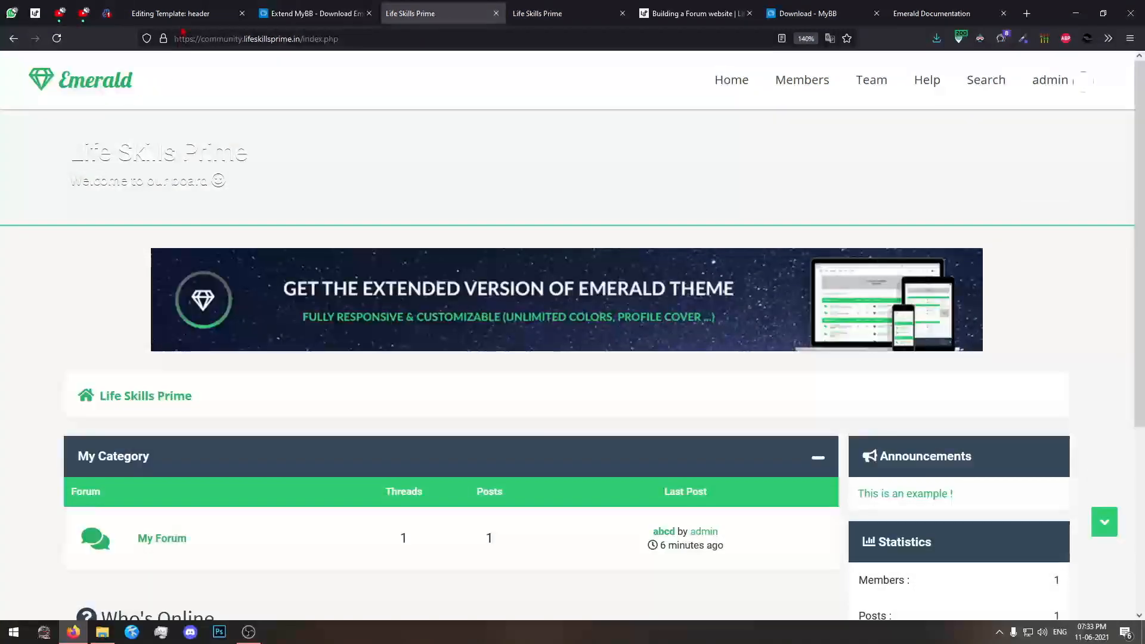
{"action": "left_click", "coordinate": [205, 9]}
{"action": "scroll", "coordinate": [524, 417], "scroll_direction": "down", "scroll_amount": 3}
{"action": "left_click", "coordinate": [559, 8]}
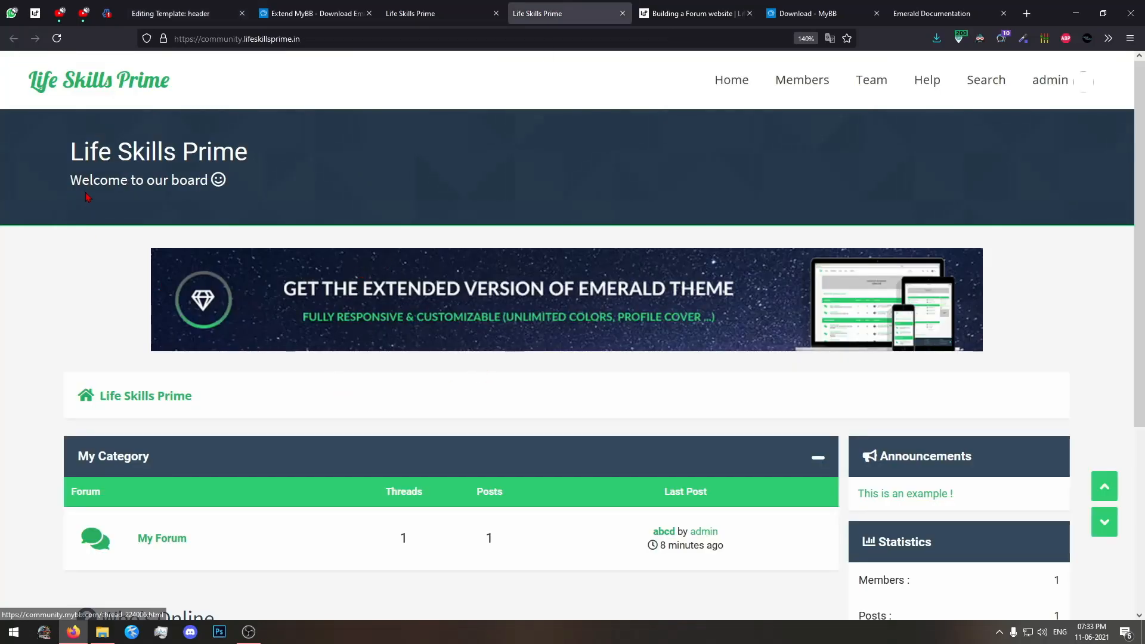
Compare the title and welcome text in the forum's header block with line 15 of the header template.
{"action": "left_click_drag", "start_coordinate": [67, 133], "coordinate": [264, 192]}
{"action": "left_click", "coordinate": [260, 188]}
{"action": "left_click", "coordinate": [268, 193]}
{"action": "left_click", "coordinate": [178, 14]}
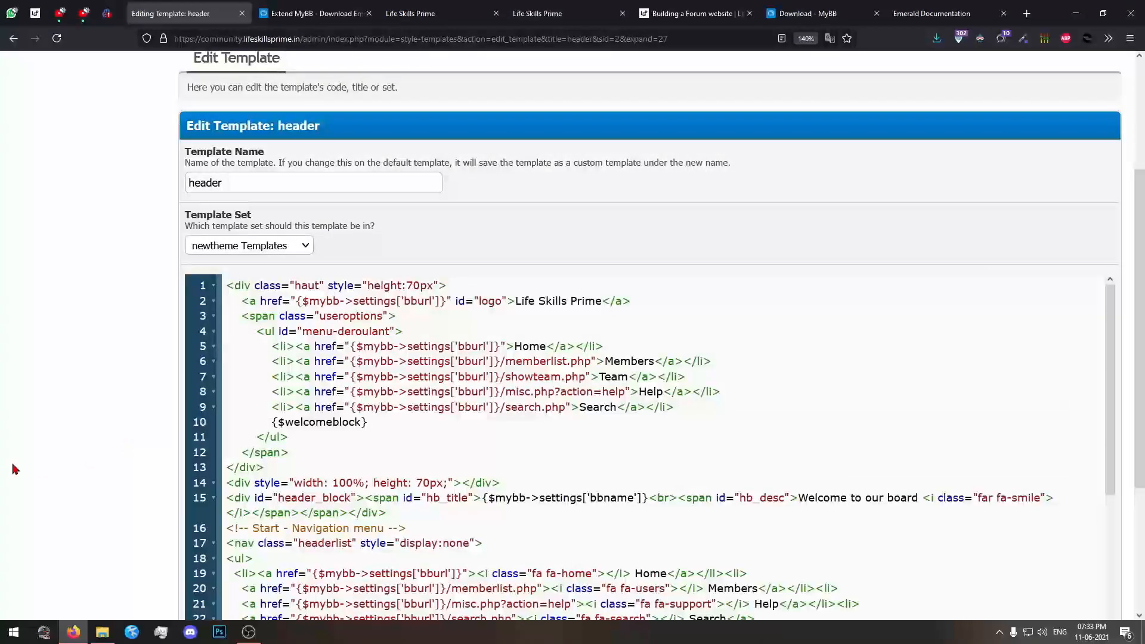
{"action": "scroll", "coordinate": [524, 450], "scroll_direction": "down", "scroll_amount": 3}
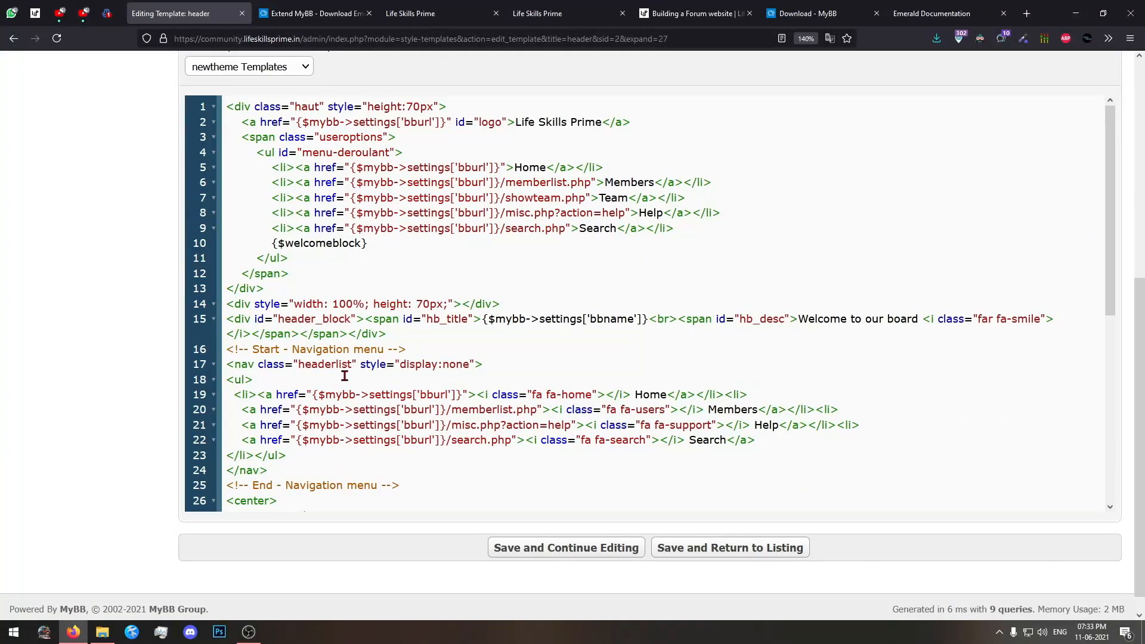
{"action": "scroll", "coordinate": [344, 376], "scroll_direction": "down", "scroll_amount": 2}
{"action": "left_click", "coordinate": [566, 13]}
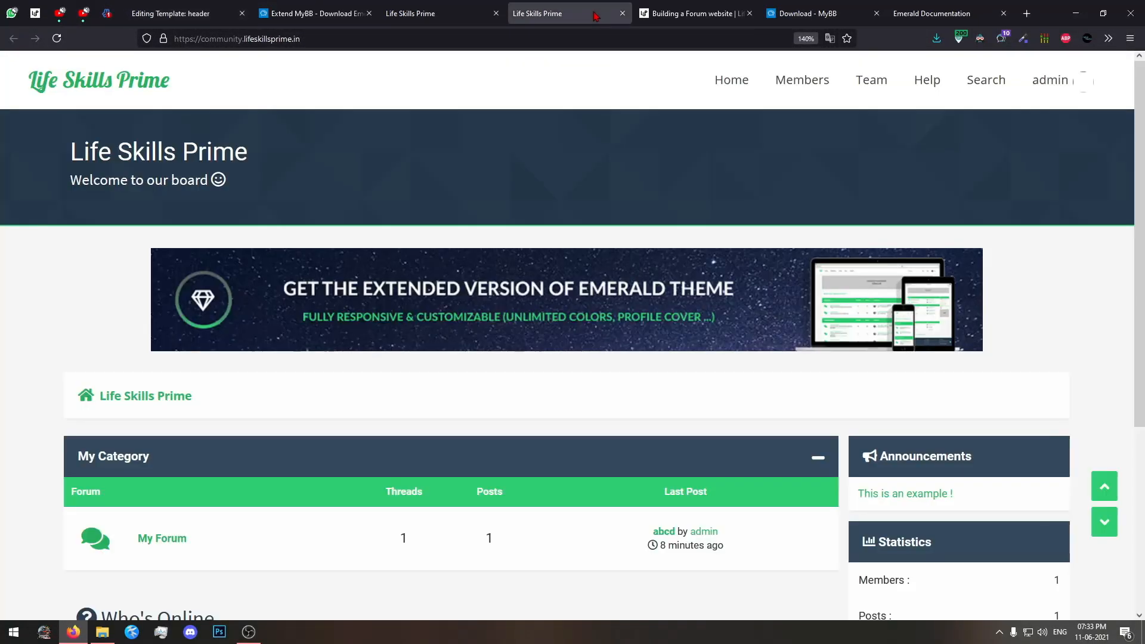
{"action": "left_click", "coordinate": [176, 13]}
{"action": "left_click", "coordinate": [692, 13]}
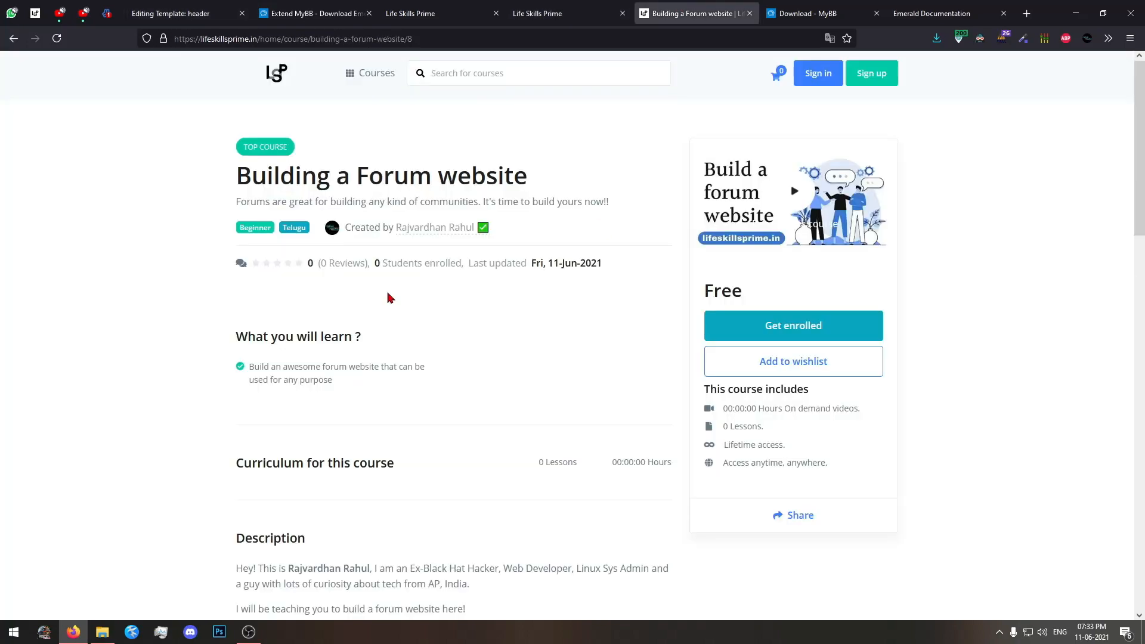
{"action": "left_click", "coordinate": [567, 13]}
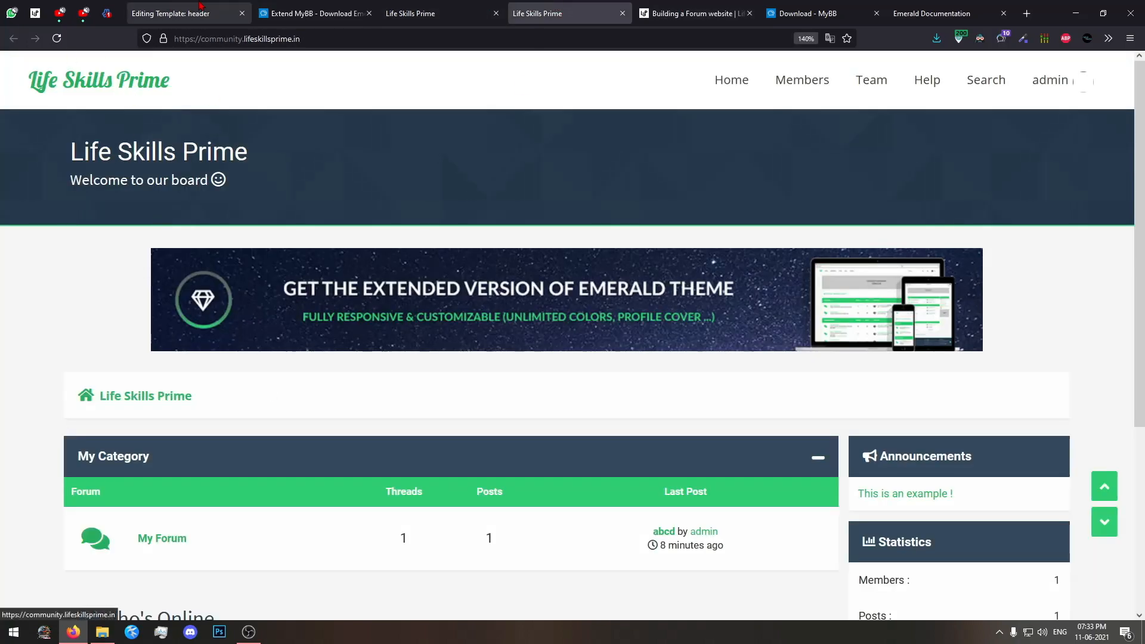
{"action": "left_click", "coordinate": [175, 13]}
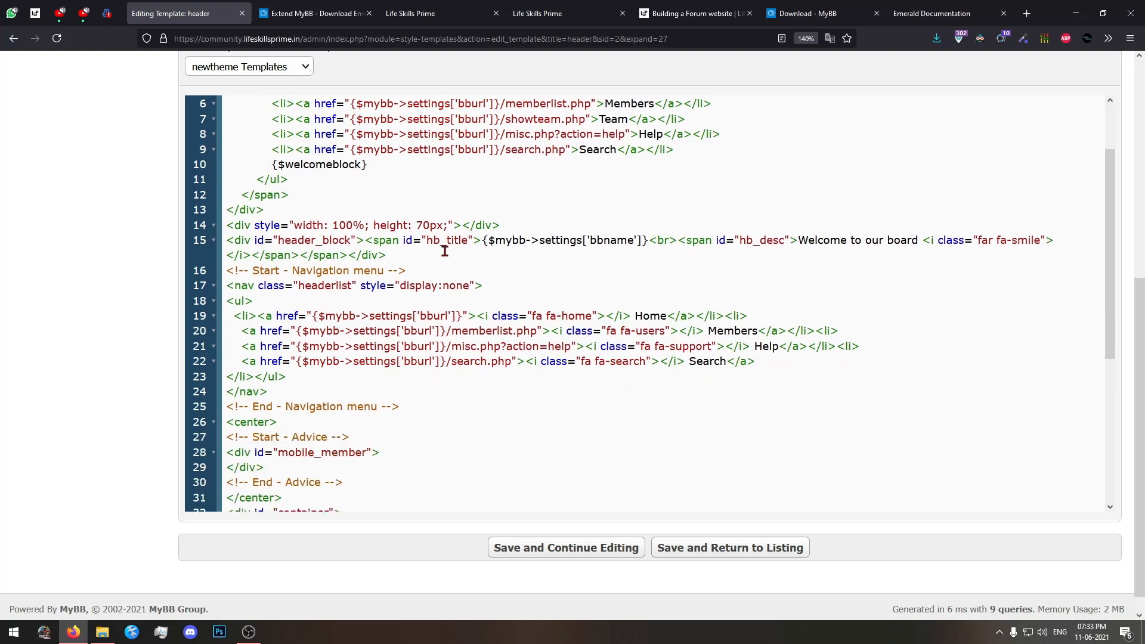
Replace Welcome to our board on line 15 of the header template with Welcome!! and save, staying in the editor.
{"action": "left_click_drag", "start_coordinate": [802, 241], "coordinate": [850, 245]}
{"action": "left_click", "coordinate": [918, 241]}
{"action": "type", "text": "!!"}
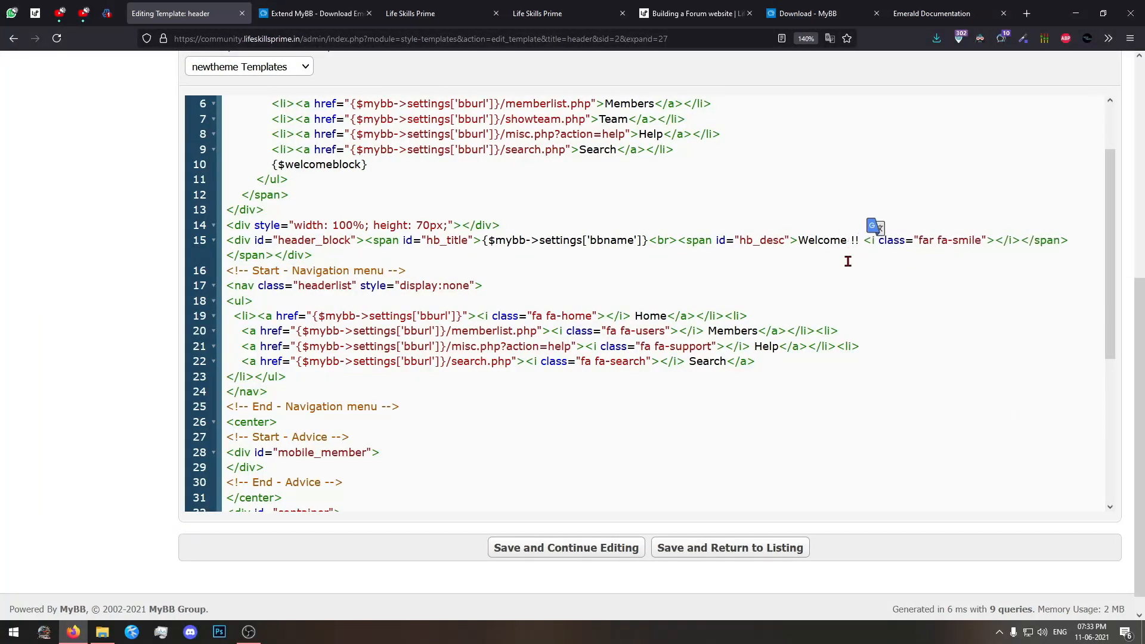
{"action": "left_click", "coordinate": [851, 241]}
{"action": "key", "text": "BackSpace"}
{"action": "left_click", "coordinate": [617, 548]}
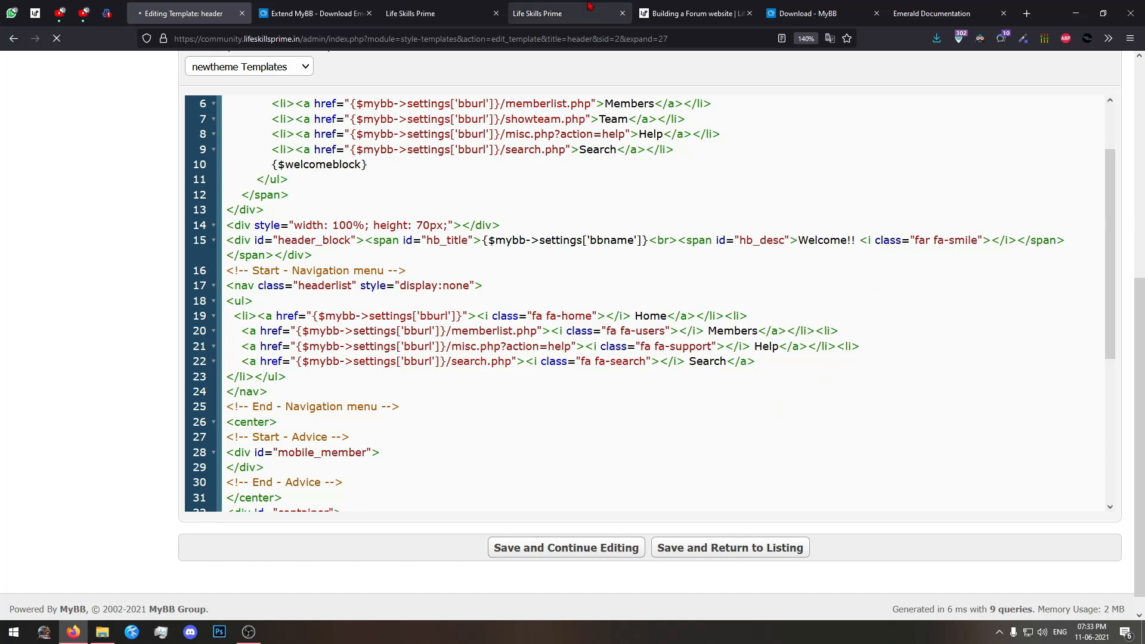
Reload the forum home page and check the welcome text and the banner below the header block.
{"action": "left_click", "coordinate": [587, 6]}
{"action": "key", "text": "F5"}
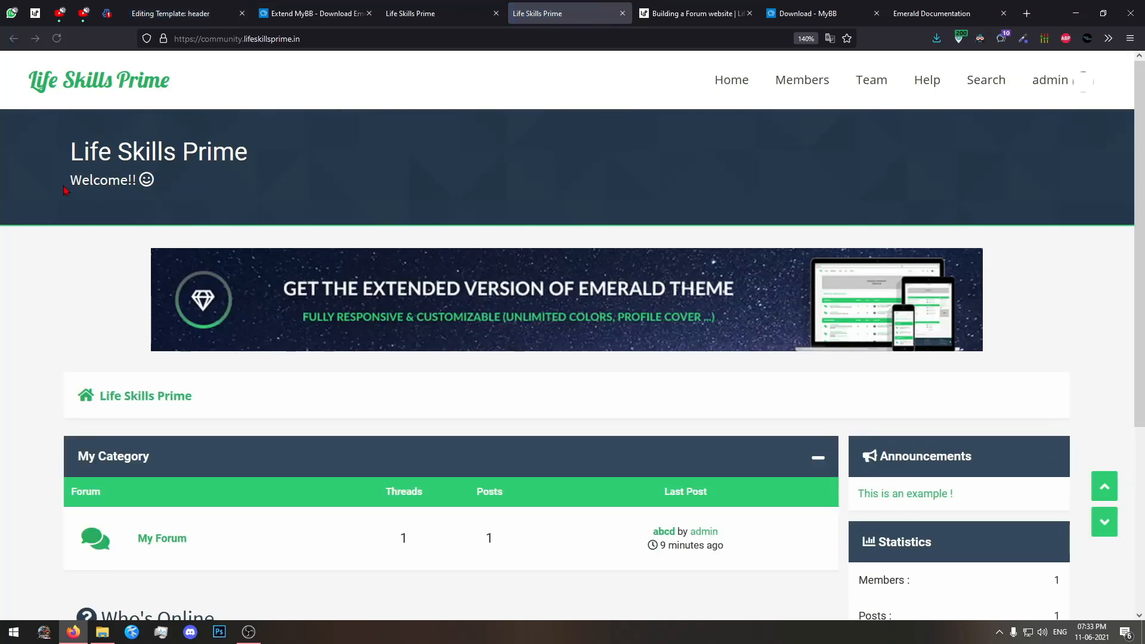
{"action": "left_click_drag", "start_coordinate": [50, 182], "coordinate": [152, 185]}
{"action": "left_click", "coordinate": [198, 187]}
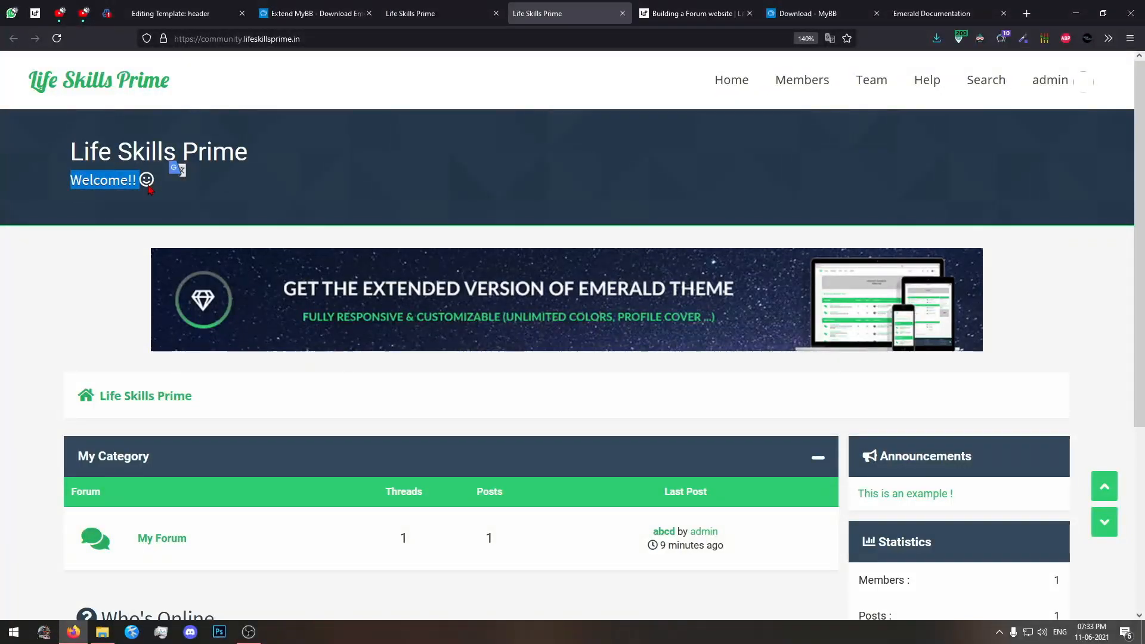
{"action": "scroll", "coordinate": [384, 280], "scroll_direction": "down", "scroll_amount": 1}
{"action": "scroll", "coordinate": [385, 281], "scroll_direction": "up", "scroll_amount": 1}
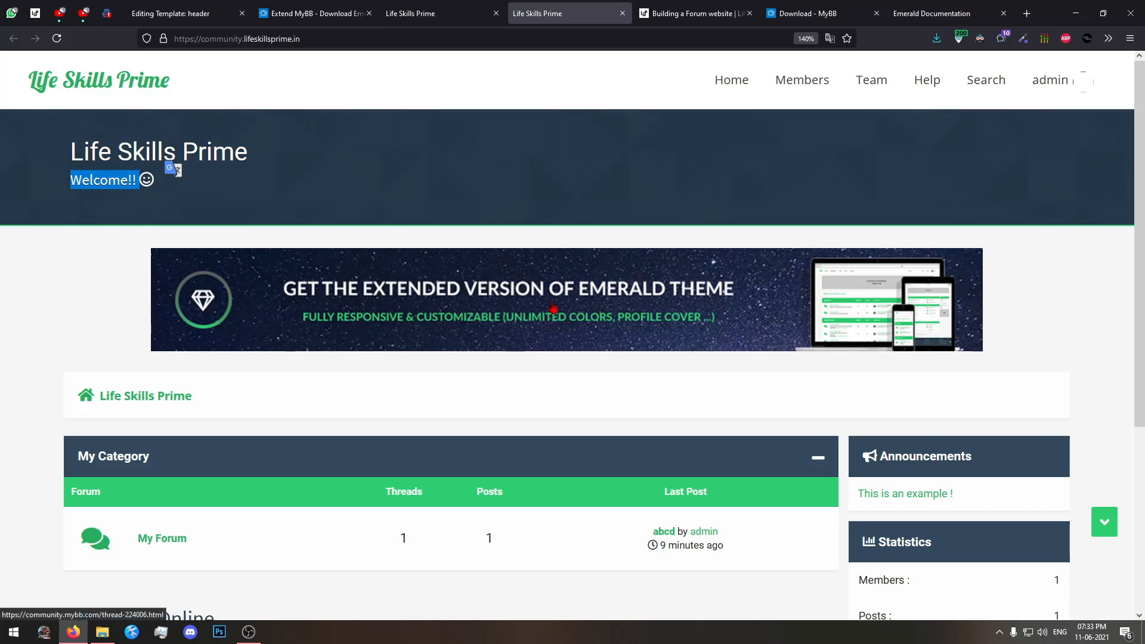
Delete the Emerald banner's opening center, link and image tags from line 44 of the header template and save, staying in the editor.
{"action": "left_click", "coordinate": [179, 13]}
{"action": "scroll", "coordinate": [206, 437], "scroll_direction": "down", "scroll_amount": 5}
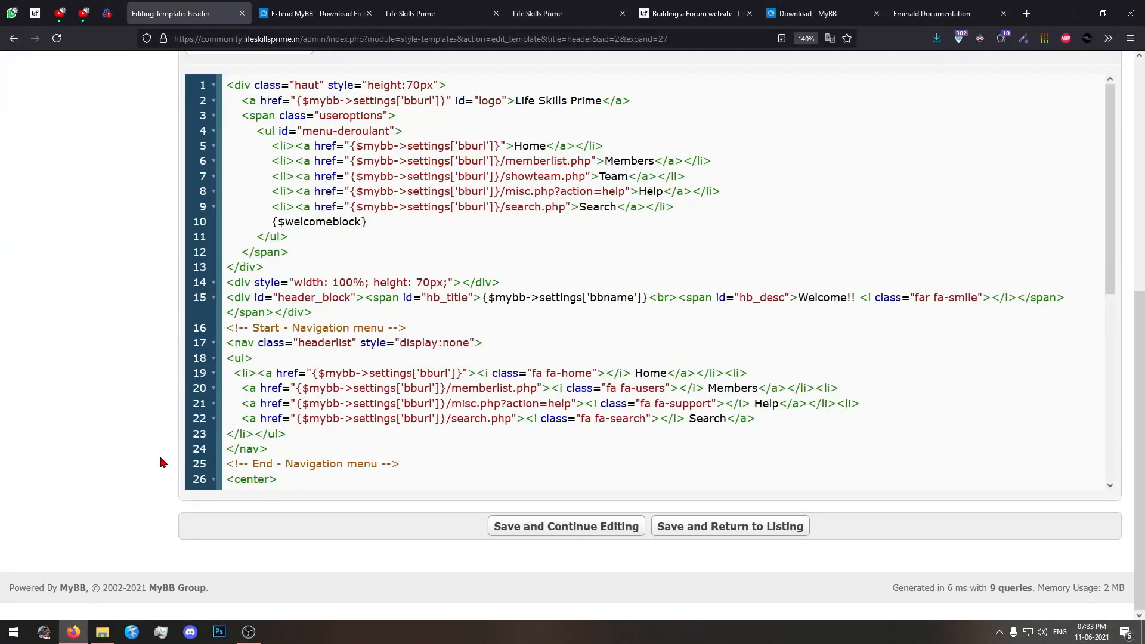
{"action": "scroll", "coordinate": [712, 361], "scroll_direction": "down", "scroll_amount": 2}
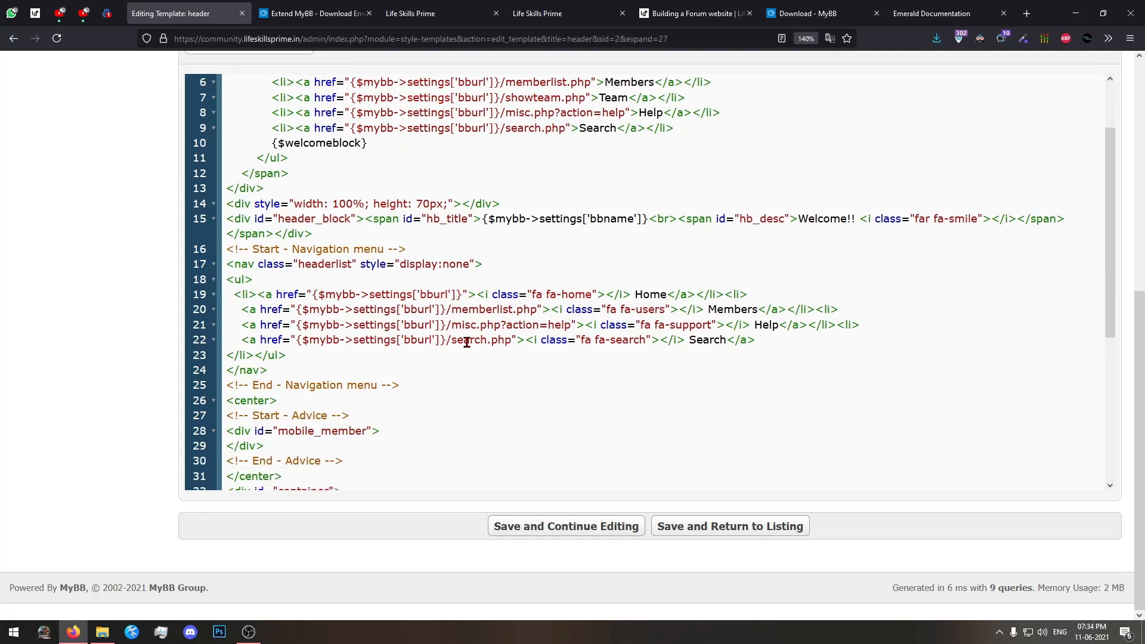
{"action": "scroll", "coordinate": [433, 340], "scroll_direction": "down", "scroll_amount": 6}
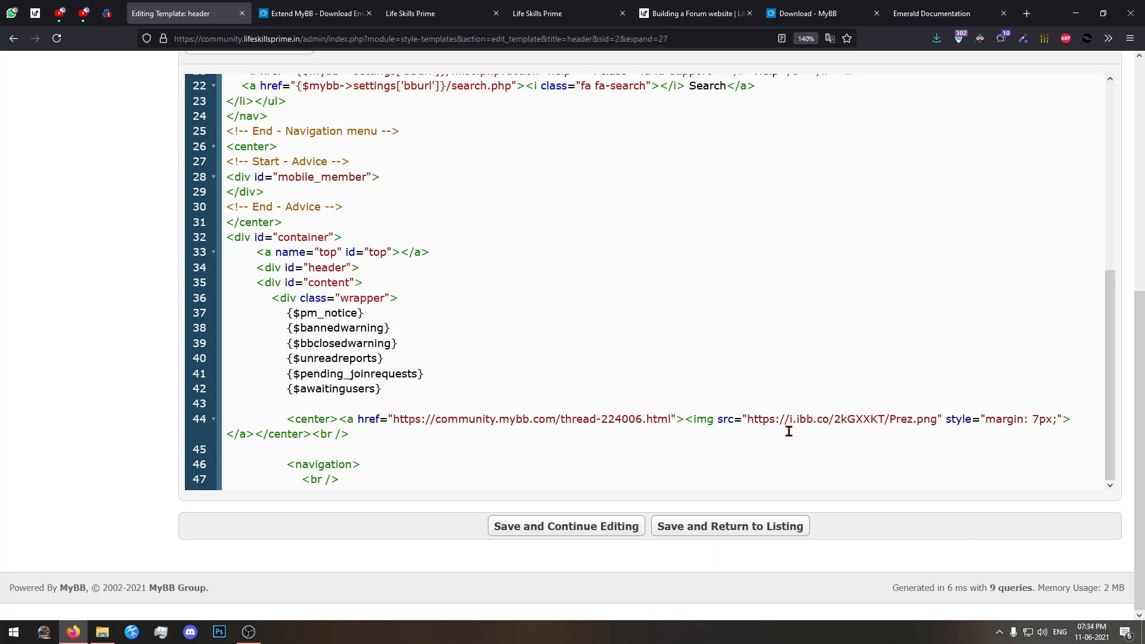
{"action": "left_click_drag", "start_coordinate": [287, 421], "coordinate": [475, 421]}
{"action": "left_click", "coordinate": [475, 420]}
{"action": "left_click_drag", "start_coordinate": [287, 419], "coordinate": [1067, 413]}
{"action": "key", "text": "BackSpace"}
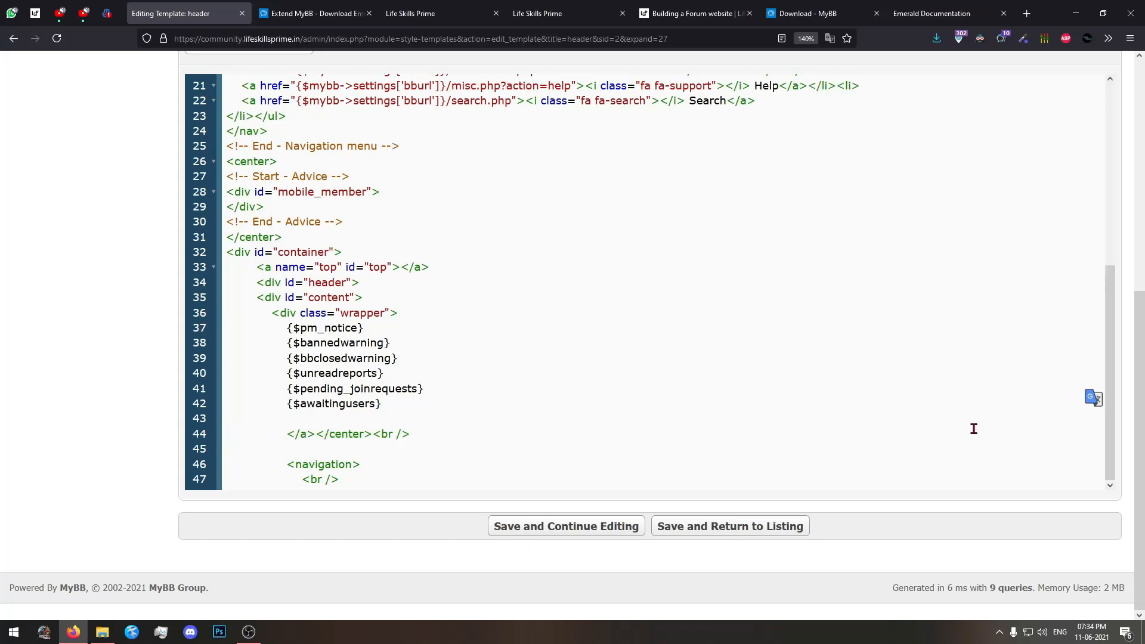
{"action": "key", "text": "ctrl+z"}
{"action": "key", "text": "BackSpace"}
{"action": "left_click", "coordinate": [523, 526]}
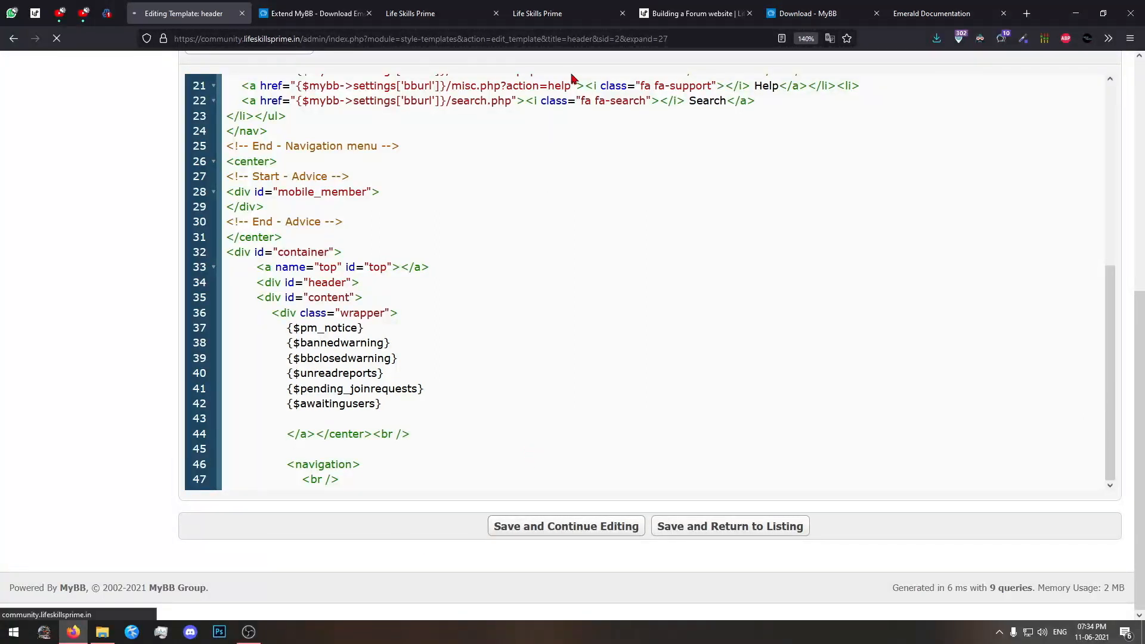
Reload the forum home page and examine the former banner area alongside the header template code.
{"action": "left_click", "coordinate": [584, 12]}
{"action": "key", "text": "F5"}
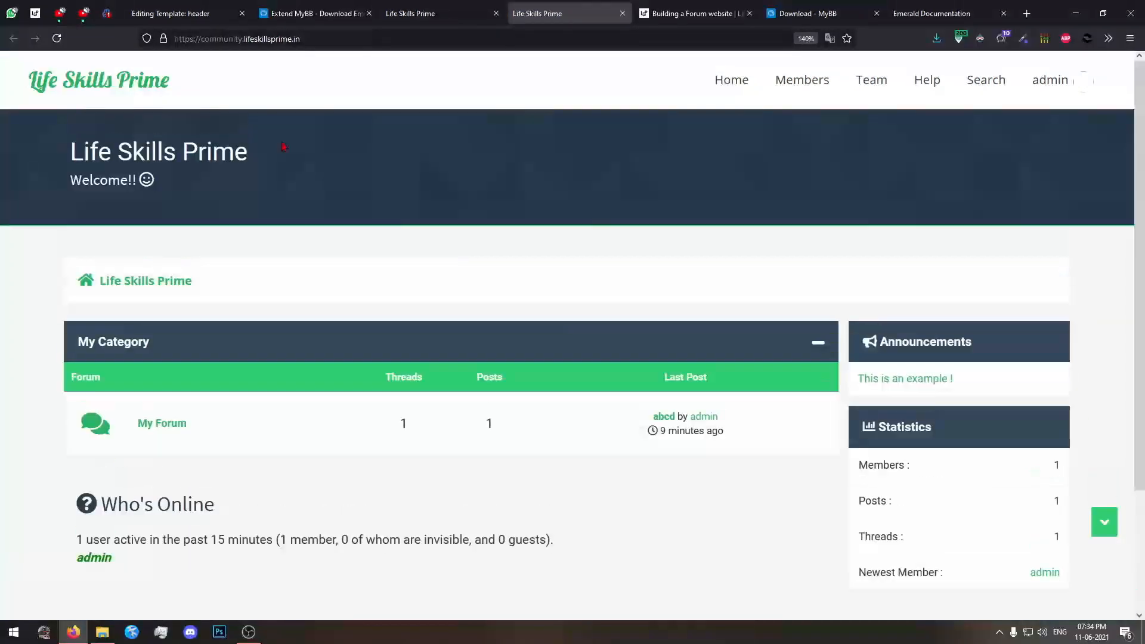
{"action": "left_click", "coordinate": [178, 13]}
{"action": "scroll", "coordinate": [556, 311], "scroll_direction": "down", "scroll_amount": 10}
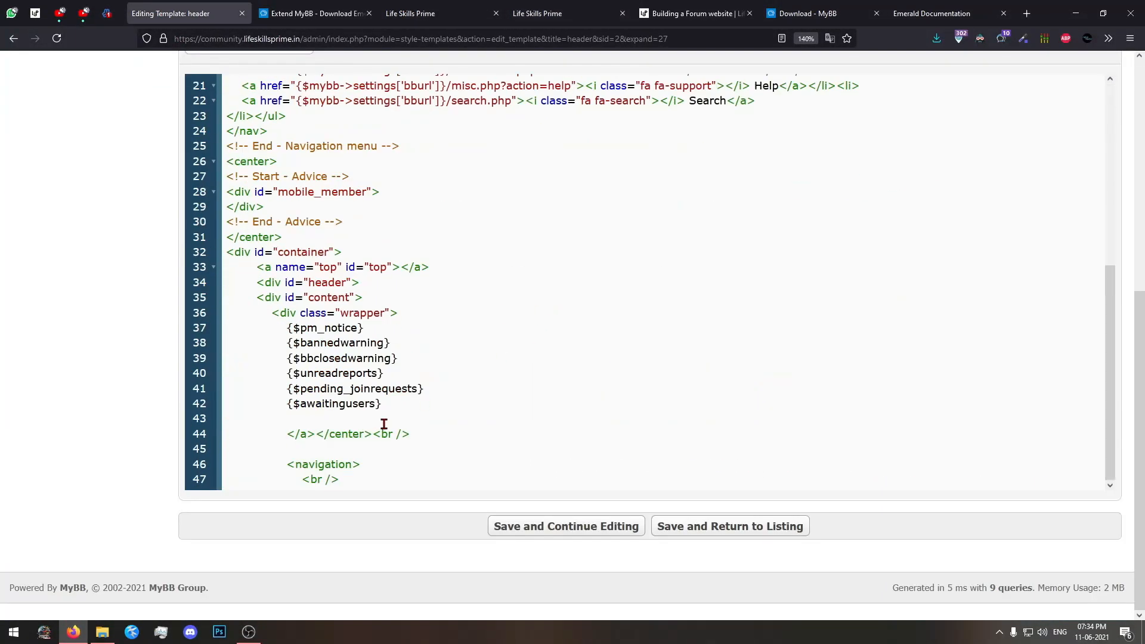
{"action": "scroll", "coordinate": [384, 424], "scroll_direction": "up", "scroll_amount": 7}
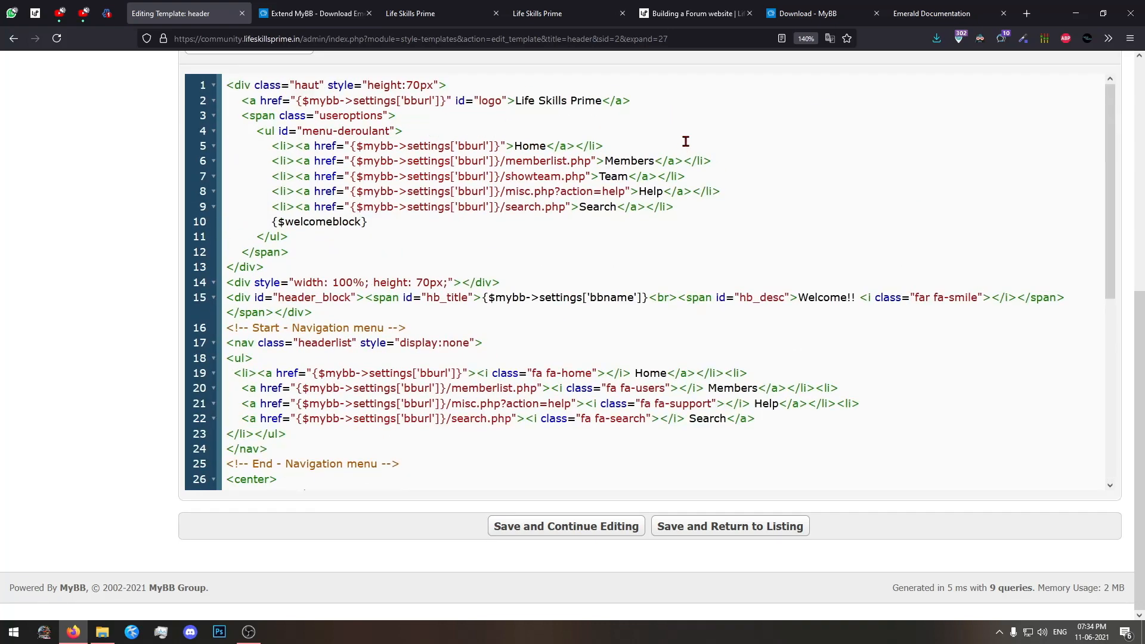
{"action": "scroll", "coordinate": [610, 119], "scroll_direction": "down", "scroll_amount": 7}
{"action": "left_click", "coordinate": [538, 13]}
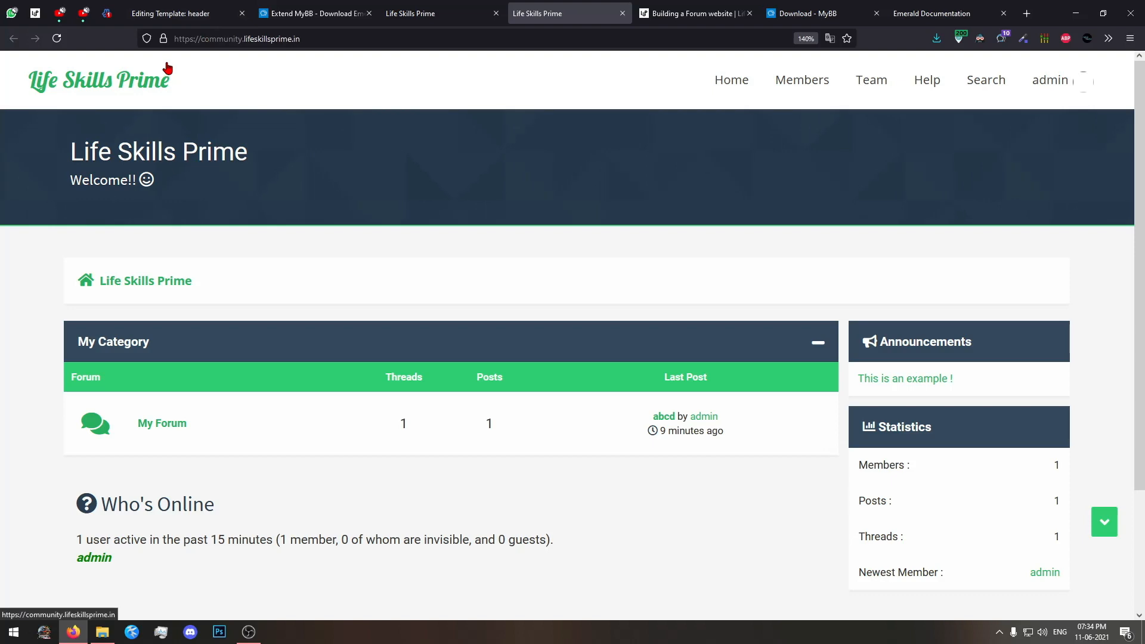
{"action": "scroll", "coordinate": [684, 438], "scroll_direction": "down", "scroll_amount": 3}
{"action": "scroll", "coordinate": [684, 438], "scroll_direction": "up", "scroll_amount": 5}
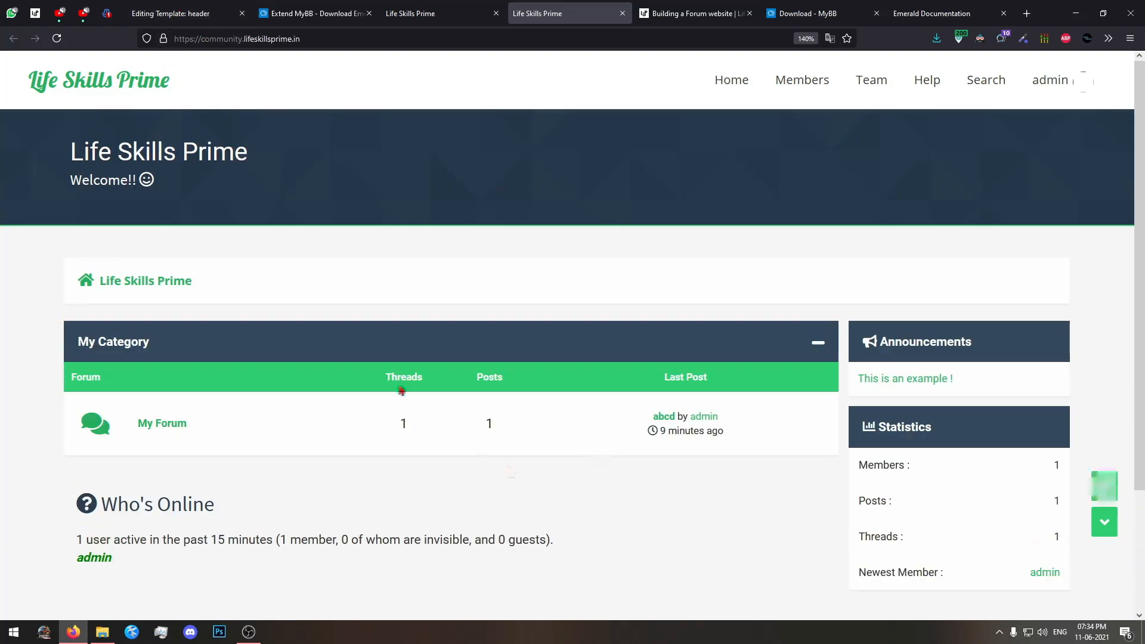
Review the forum home page down to its footer and read through the full header template code.
{"action": "left_click", "coordinate": [196, 8]}
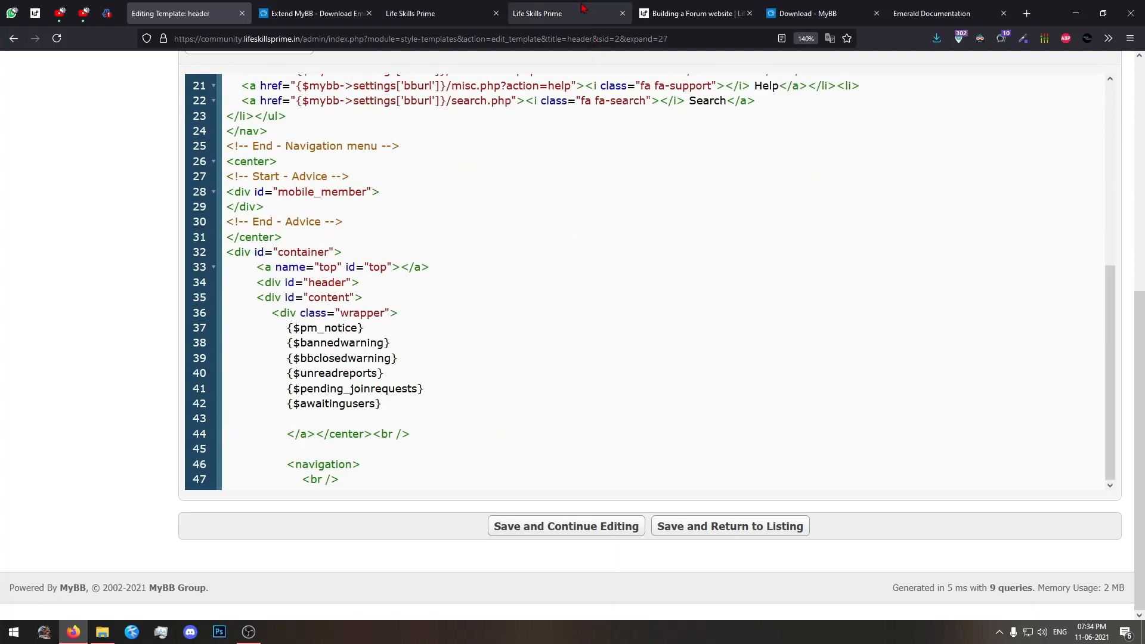
{"action": "left_click", "coordinate": [537, 14]}
{"action": "scroll", "coordinate": [813, 361], "scroll_direction": "down", "scroll_amount": 3}
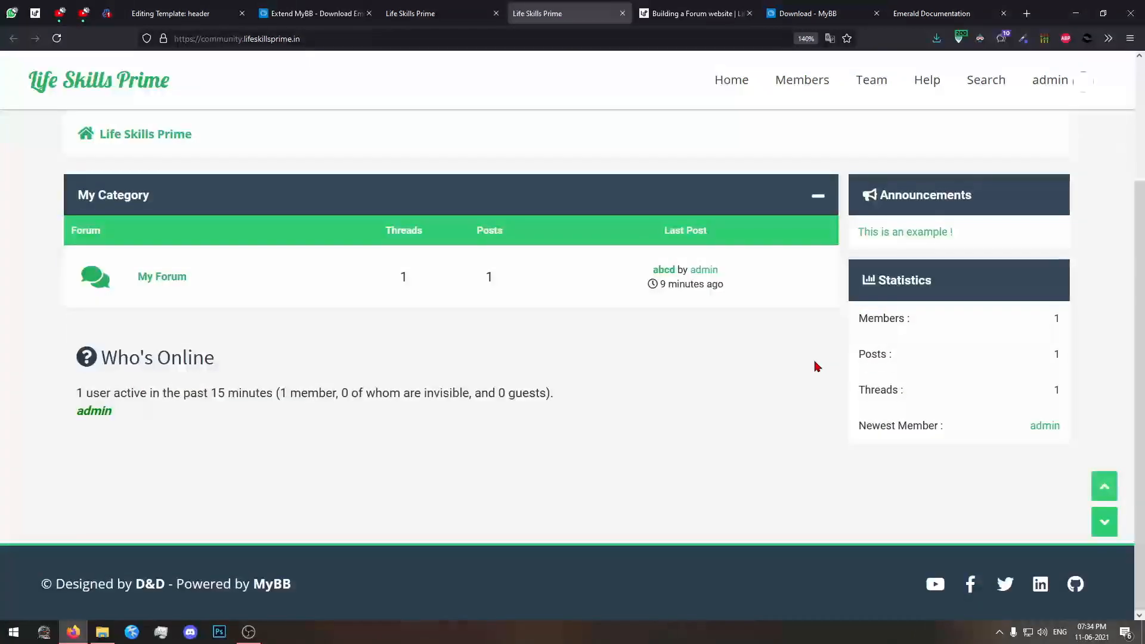
{"action": "scroll", "coordinate": [813, 361], "scroll_direction": "up", "scroll_amount": 3}
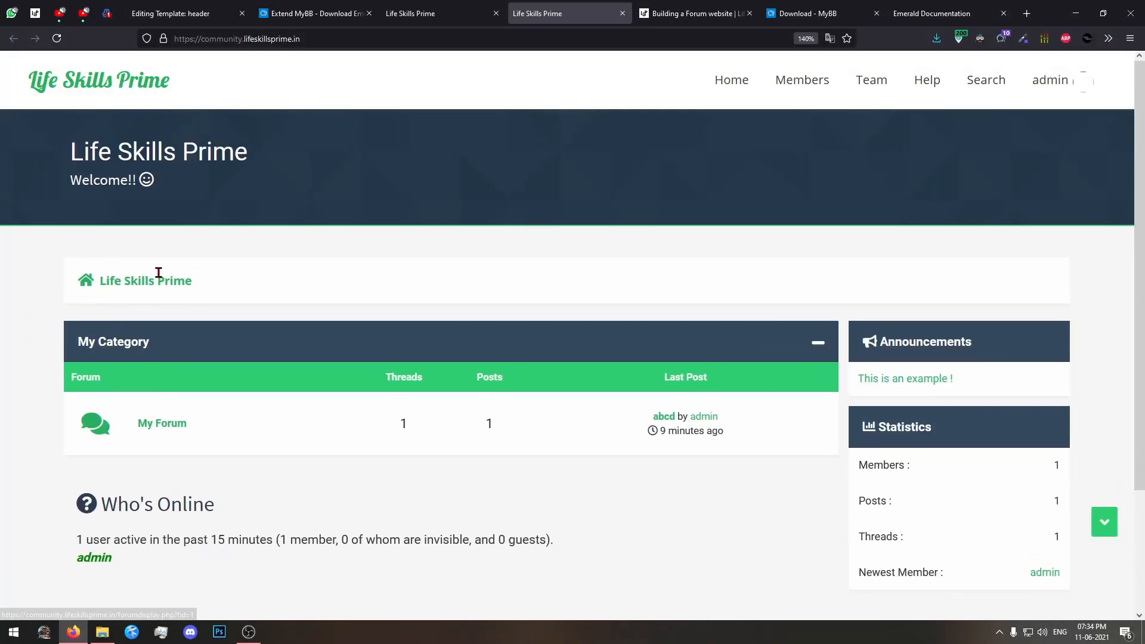
{"action": "scroll", "coordinate": [902, 256], "scroll_direction": "down", "scroll_amount": 3}
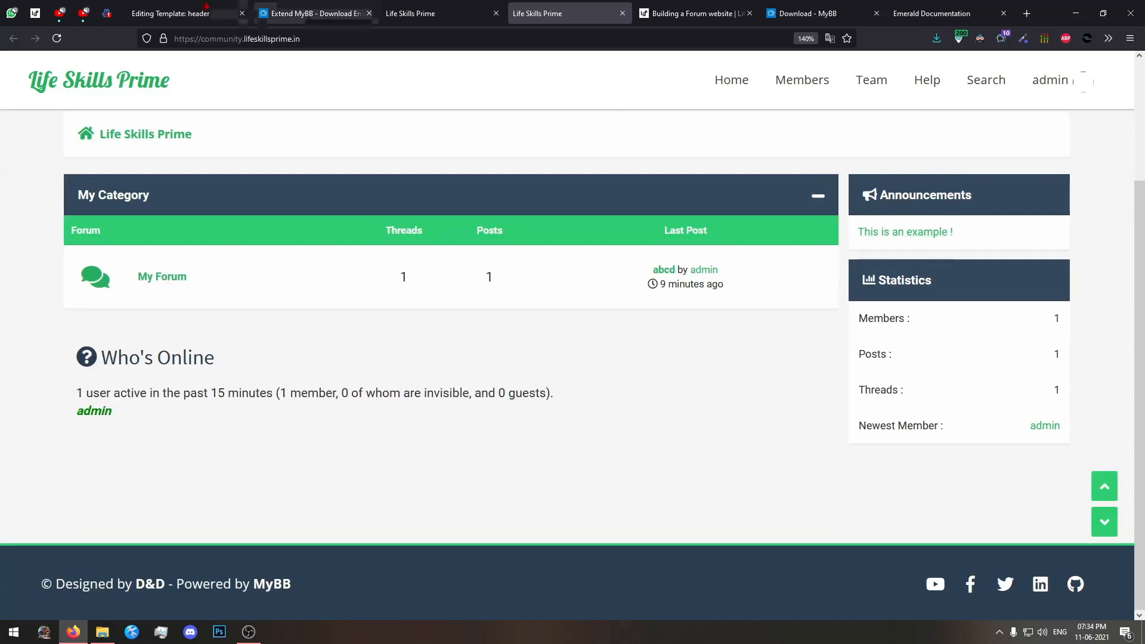
{"action": "left_click", "coordinate": [179, 13]}
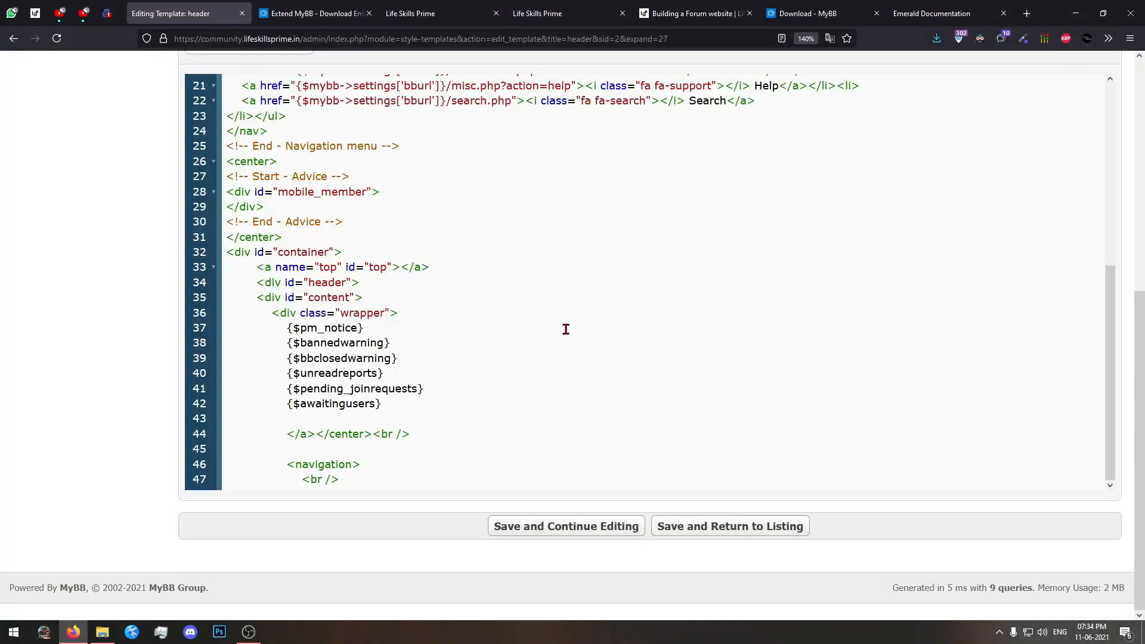
{"action": "scroll", "coordinate": [565, 329], "scroll_direction": "up", "scroll_amount": 1}
{"action": "scroll", "coordinate": [565, 329], "scroll_direction": "down", "scroll_amount": 1}
{"action": "scroll", "coordinate": [565, 329], "scroll_direction": "up", "scroll_amount": 3}
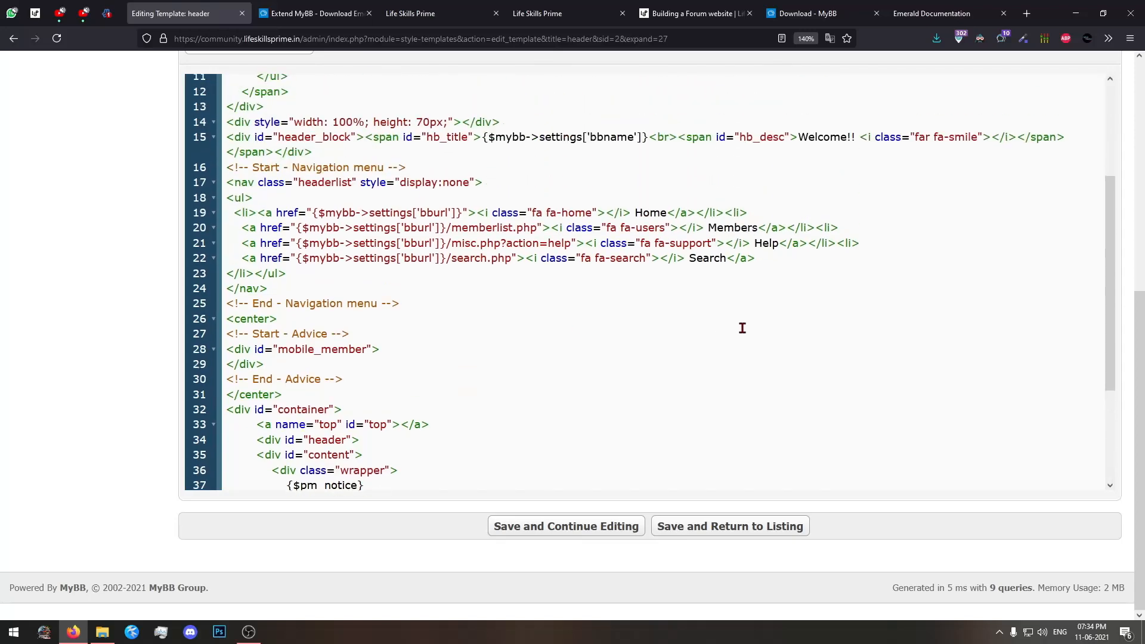
{"action": "scroll", "coordinate": [742, 327], "scroll_direction": "up", "scroll_amount": 6}
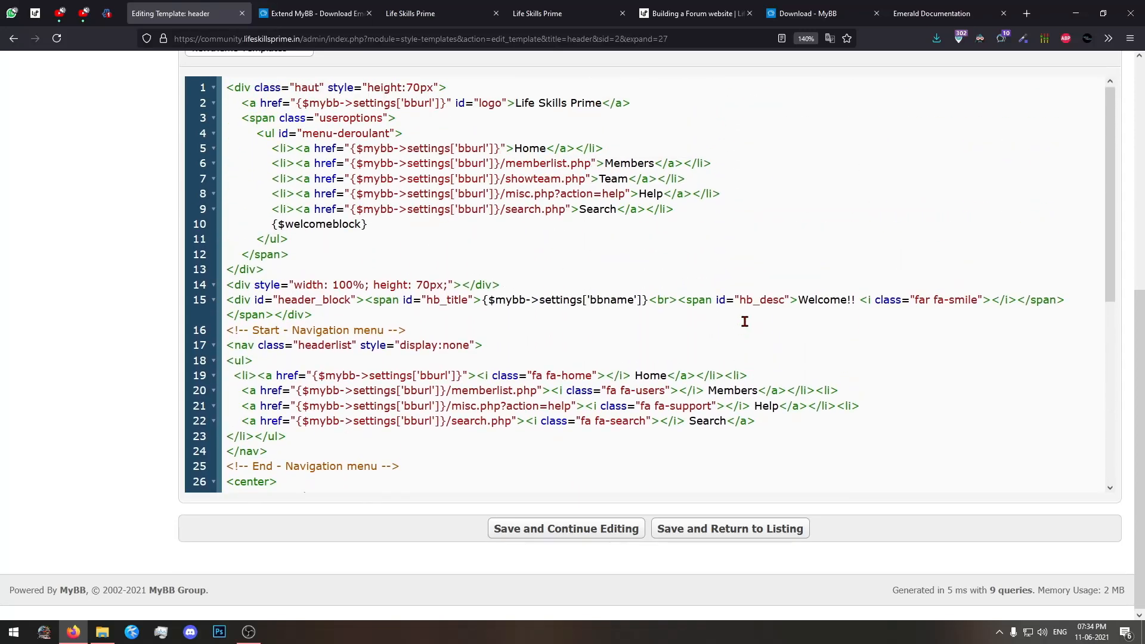
{"action": "scroll", "coordinate": [59, 393], "scroll_direction": "down", "scroll_amount": 3}
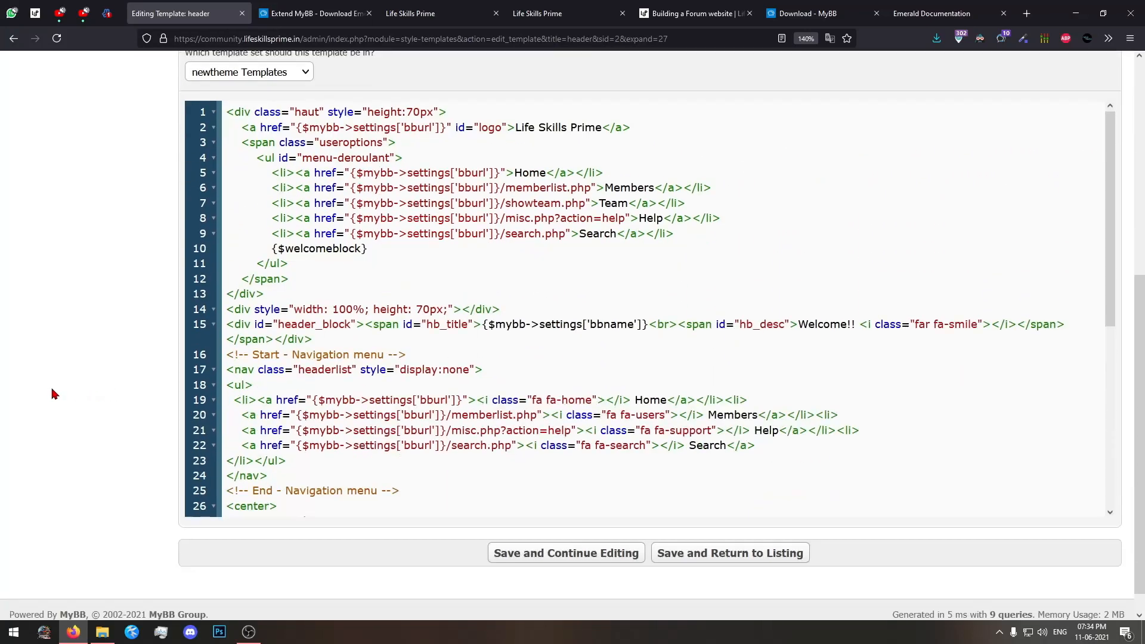
{"action": "scroll", "coordinate": [537, 378], "scroll_direction": "down", "scroll_amount": 6}
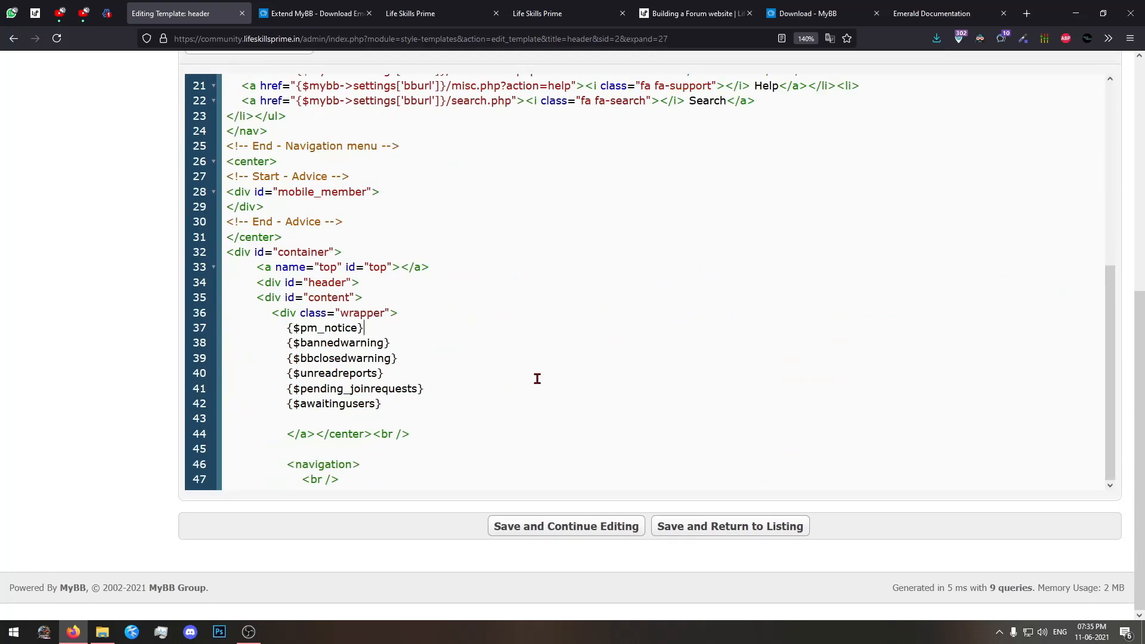
Save the header template and go back to the list of newtheme Templates.
{"action": "left_click", "coordinate": [549, 526]}
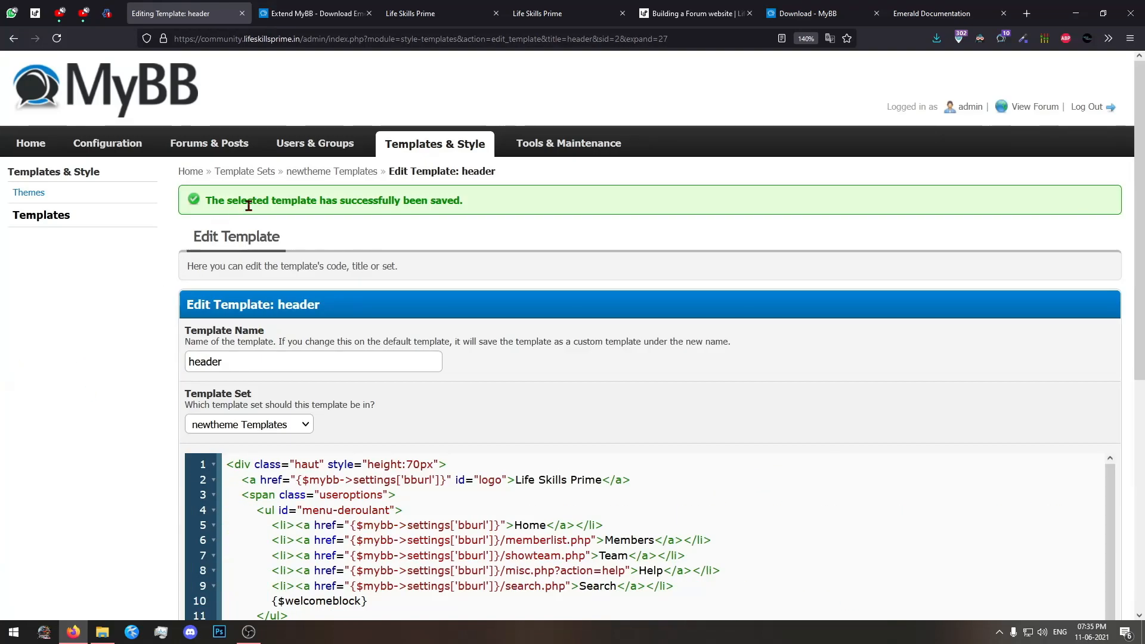
{"action": "left_click", "coordinate": [350, 172]}
Copy the "Announcements" heading text from the sidebar of the forum home page.
{"action": "left_click", "coordinate": [699, 7]}
{"action": "left_click", "coordinate": [572, 11]}
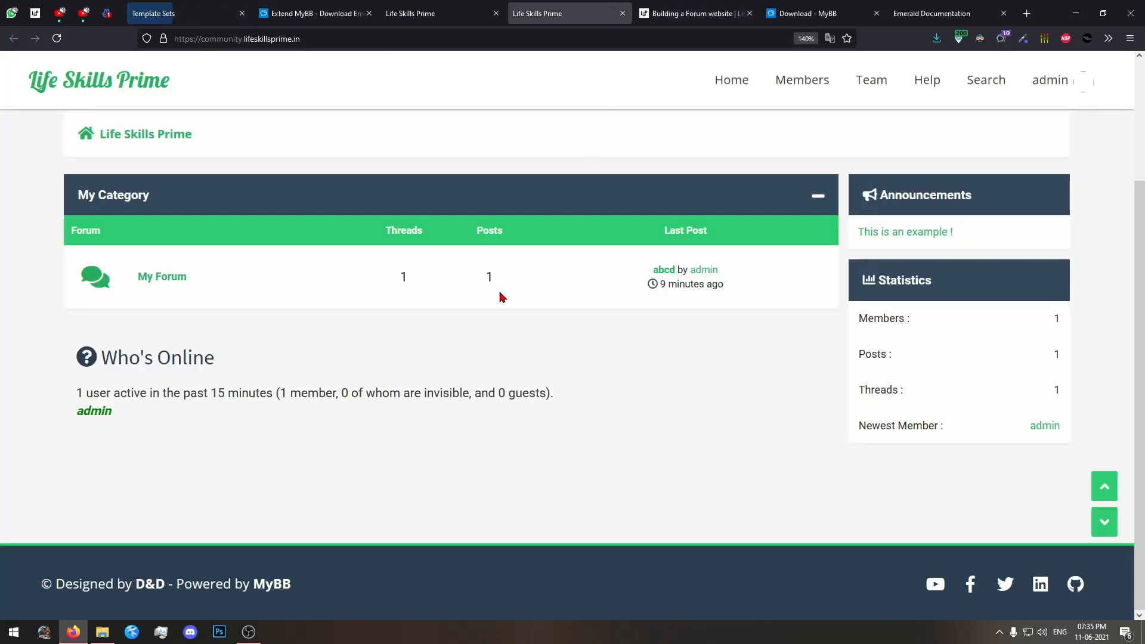
{"action": "scroll", "coordinate": [450, 397], "scroll_direction": "up", "scroll_amount": 3}
{"action": "left_click_drag", "start_coordinate": [993, 384], "coordinate": [820, 384]}
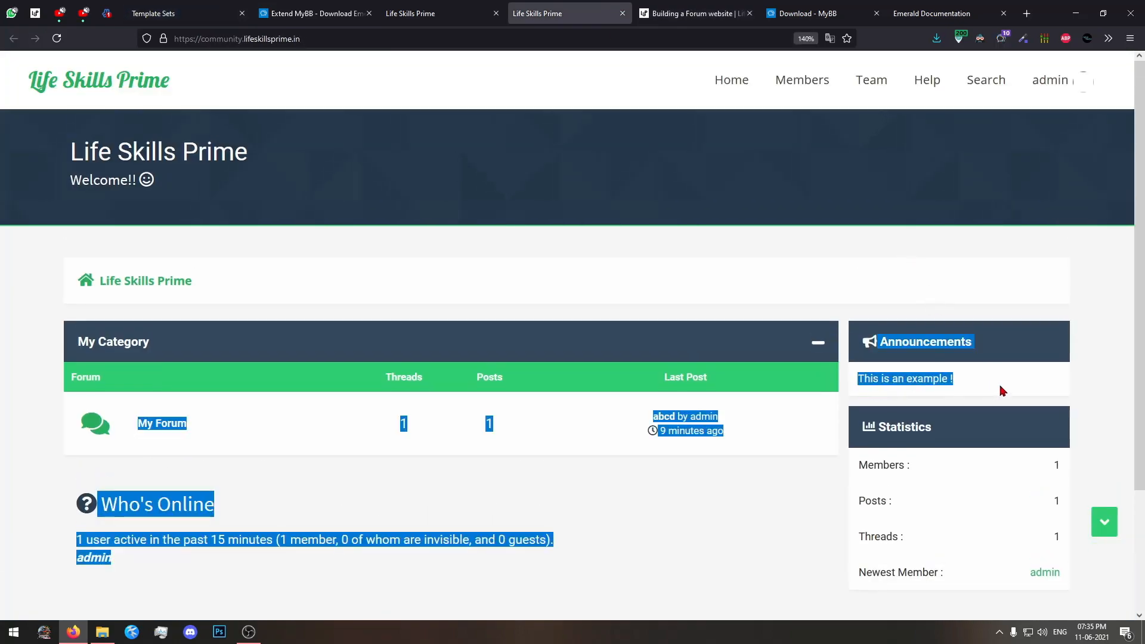
{"action": "left_click_drag", "start_coordinate": [1002, 390], "coordinate": [854, 353]}
{"action": "right_click", "coordinate": [881, 344]}
{"action": "left_click", "coordinate": [898, 355]}
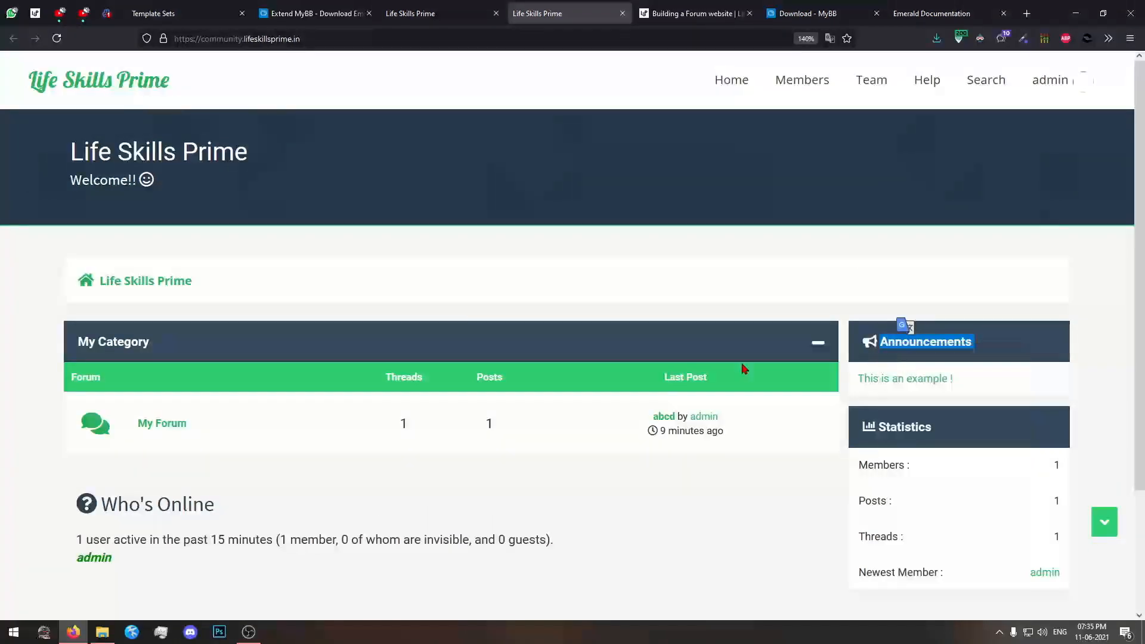
Search all template sets for the text "Announcements" without entering a replacement.
{"action": "left_click", "coordinate": [146, 6]}
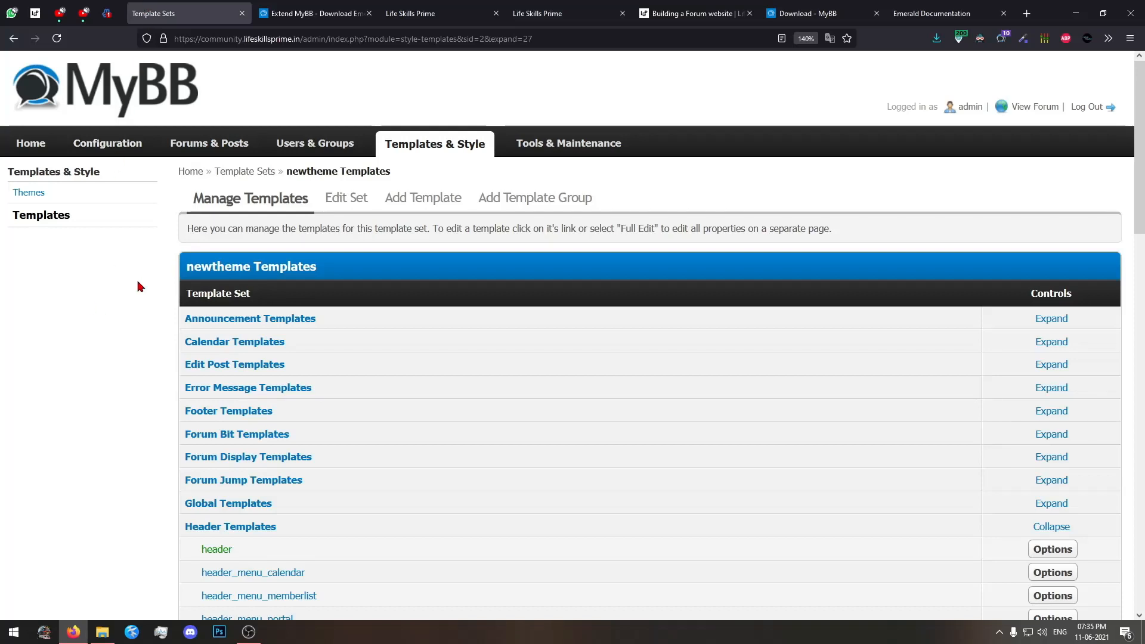
{"action": "left_click", "coordinate": [442, 153]}
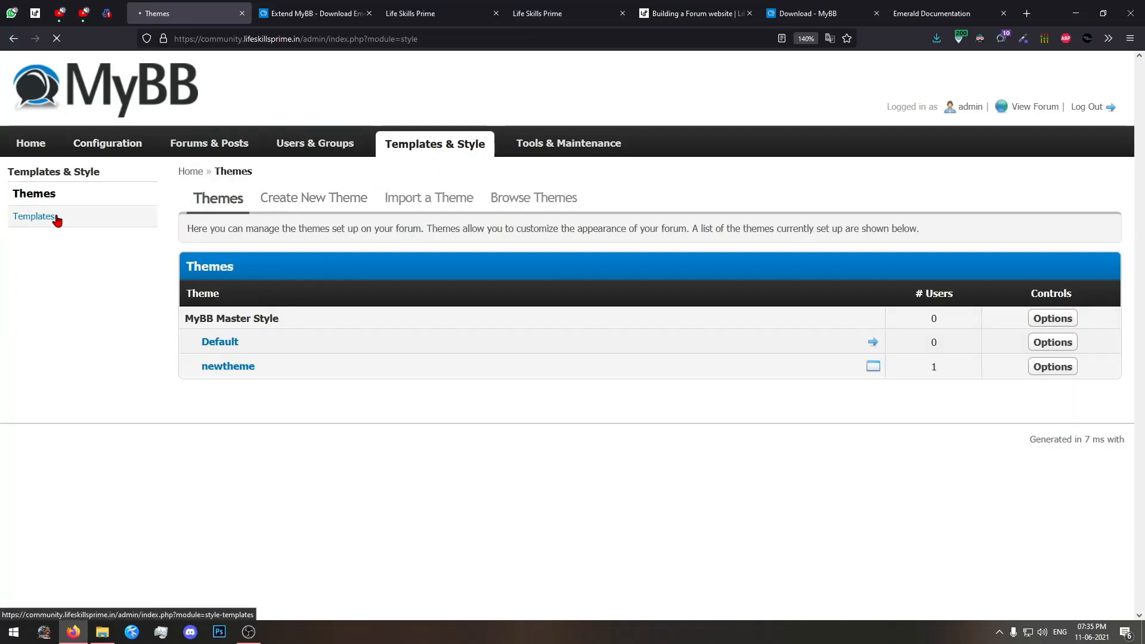
{"action": "left_click", "coordinate": [55, 220]}
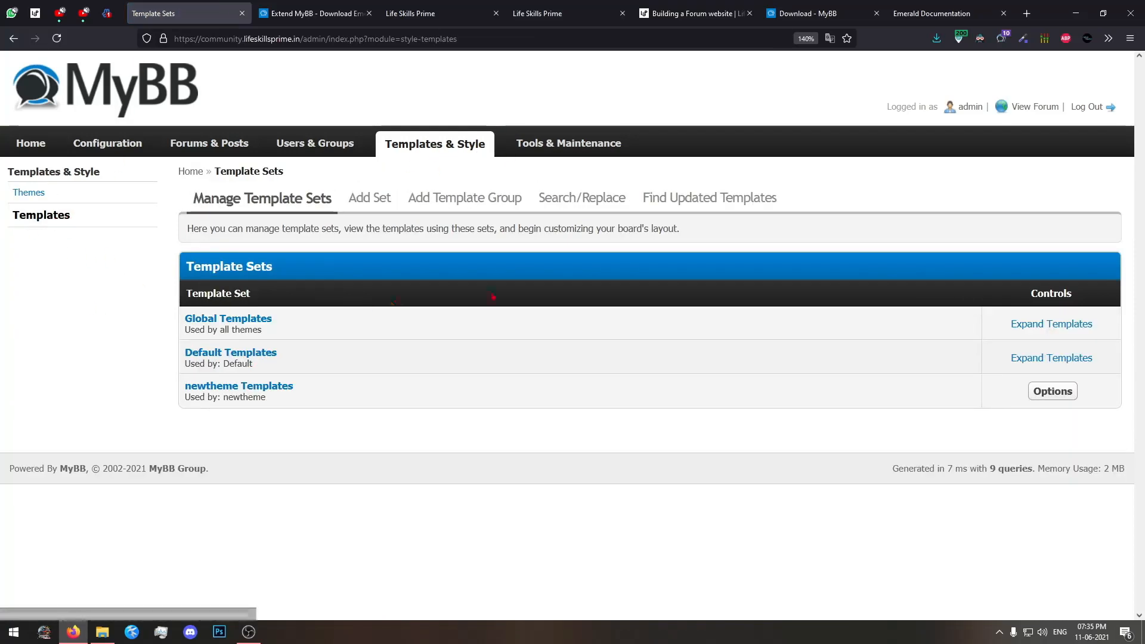
{"action": "left_click", "coordinate": [590, 199]}
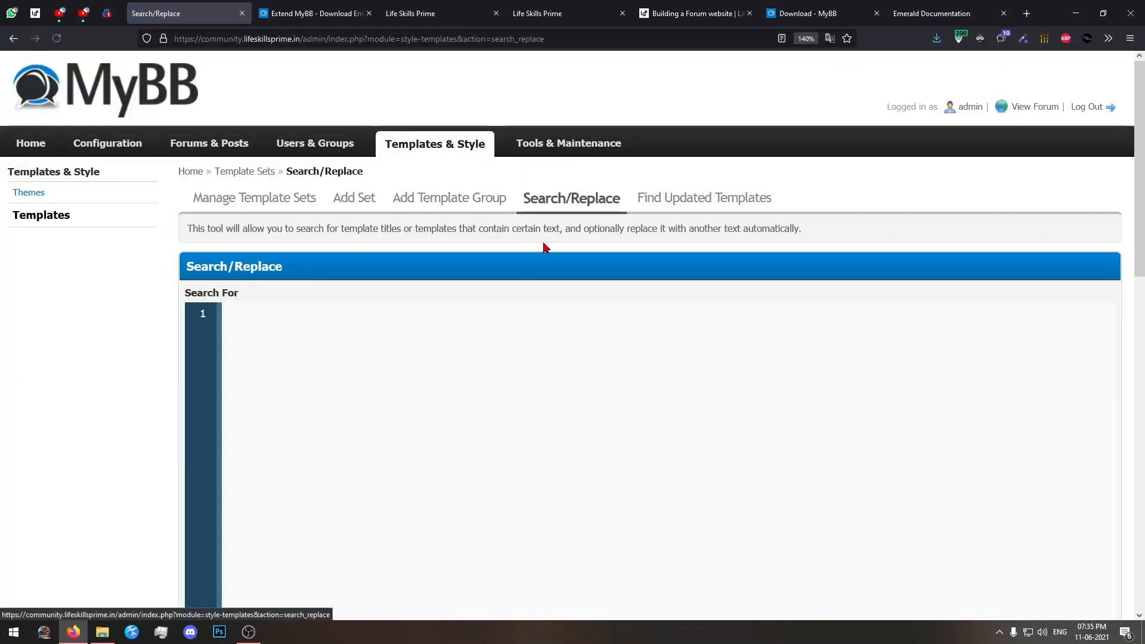
{"action": "key", "text": "ctrl+v"}
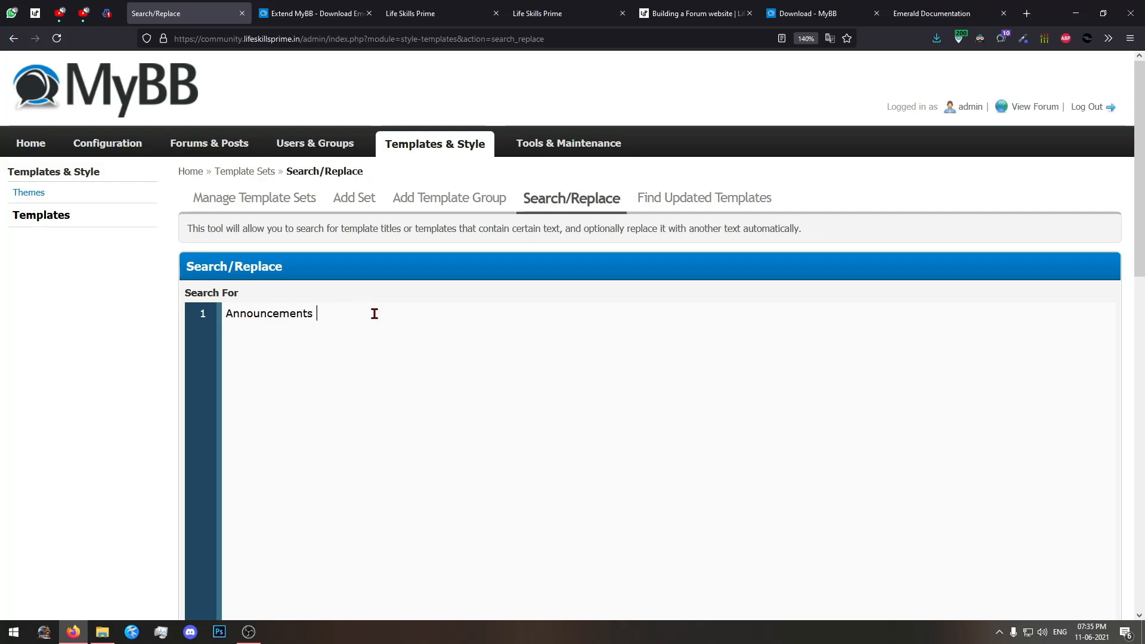
{"action": "scroll", "coordinate": [115, 319], "scroll_direction": "down", "scroll_amount": 5}
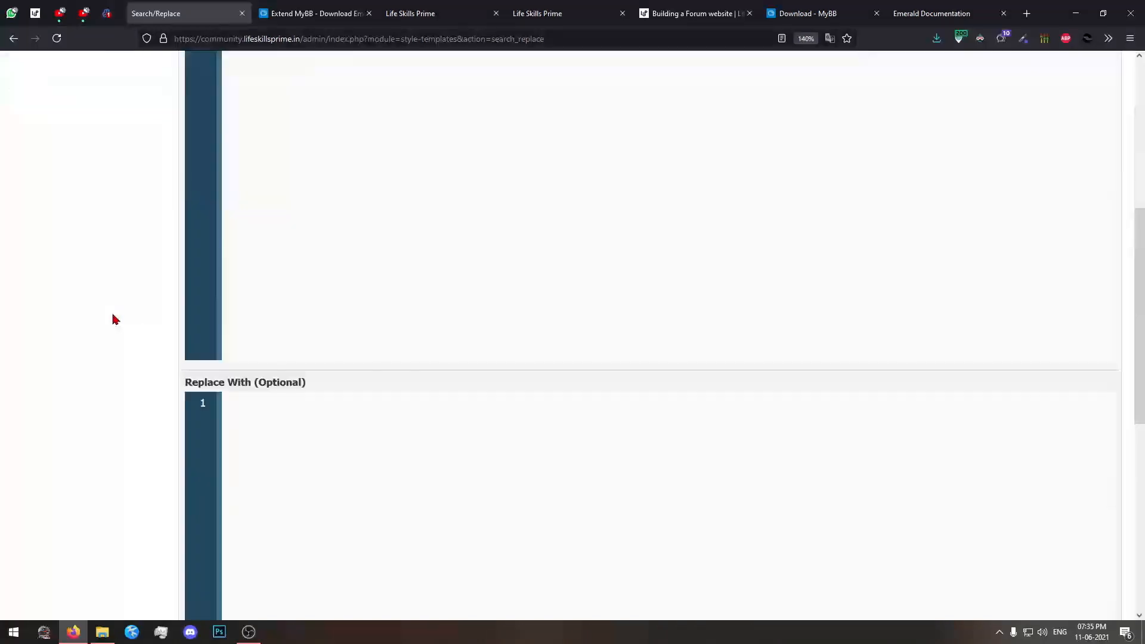
{"action": "scroll", "coordinate": [128, 320], "scroll_direction": "down", "scroll_amount": 5}
{"action": "left_click", "coordinate": [601, 397]}
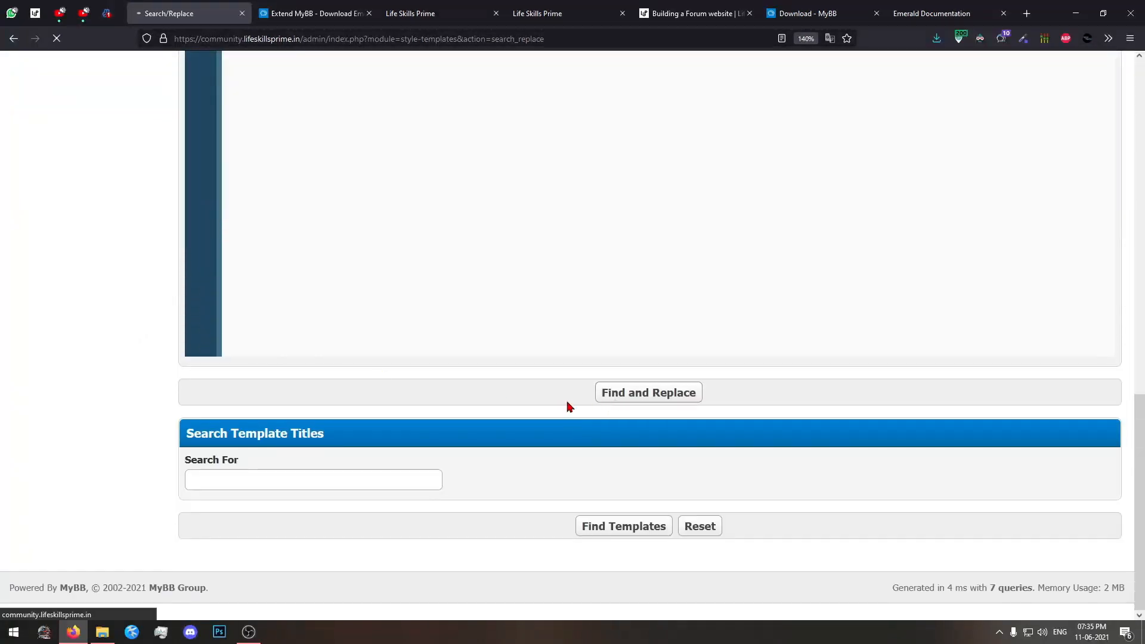
Review the template search results and open forumdisplay_announcements from newtheme Templates in a separate tab to examine its code.
{"action": "scroll", "coordinate": [269, 389], "scroll_direction": "down", "scroll_amount": 2}
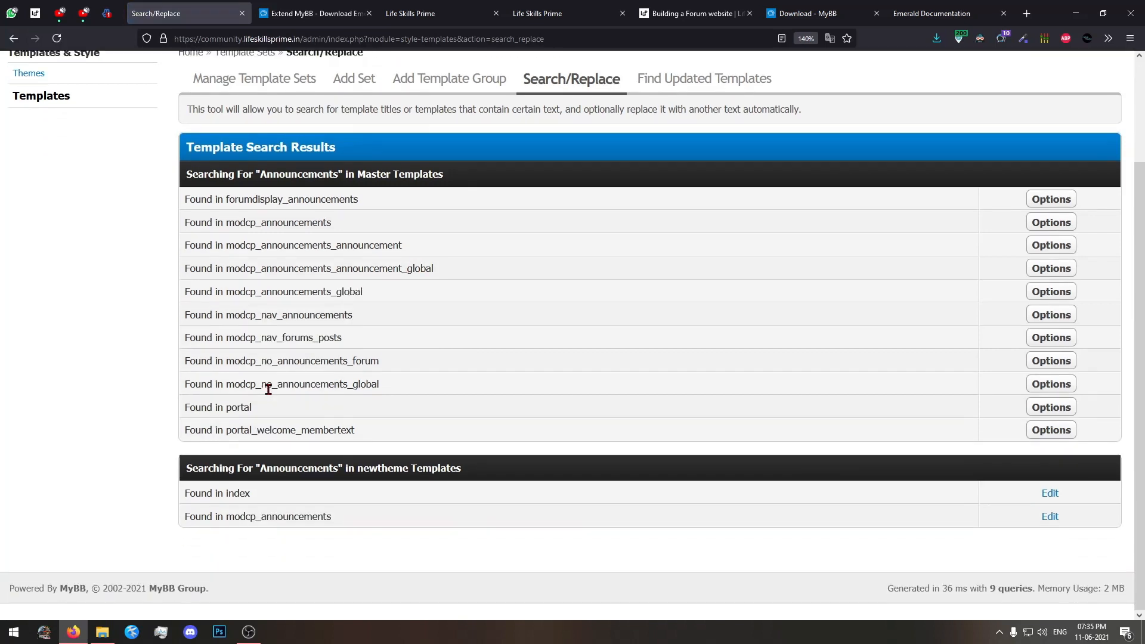
{"action": "triple_click", "coordinate": [247, 202]}
{"action": "left_click", "coordinate": [226, 199]}
{"action": "left_click_drag", "start_coordinate": [226, 199], "coordinate": [381, 202]}
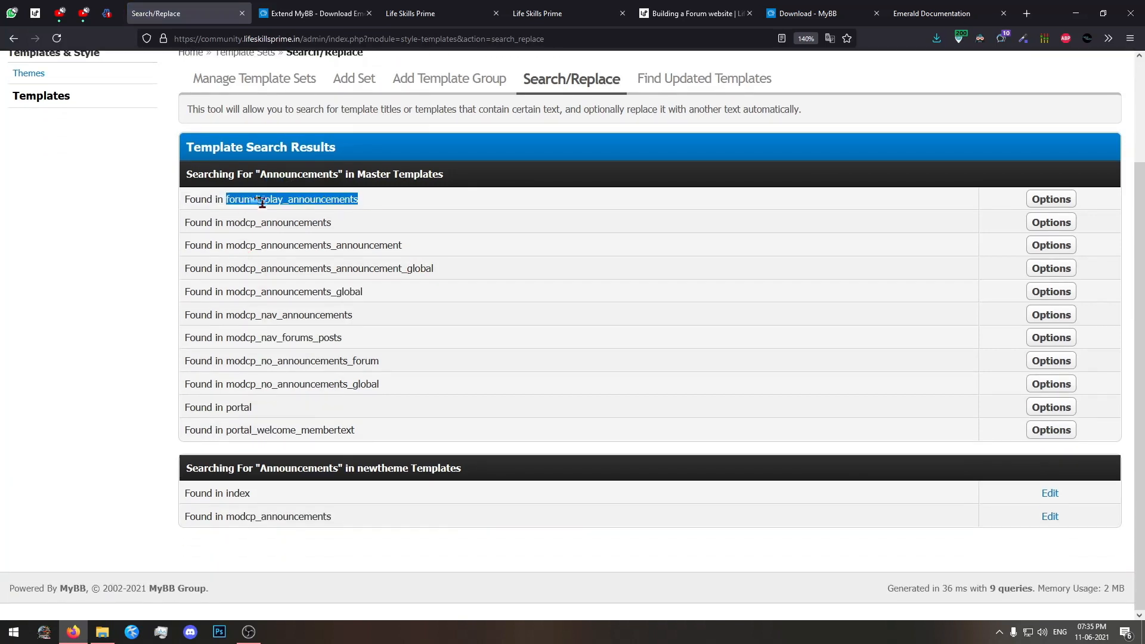
{"action": "left_click", "coordinate": [310, 201]}
{"action": "left_click", "coordinate": [1041, 206]}
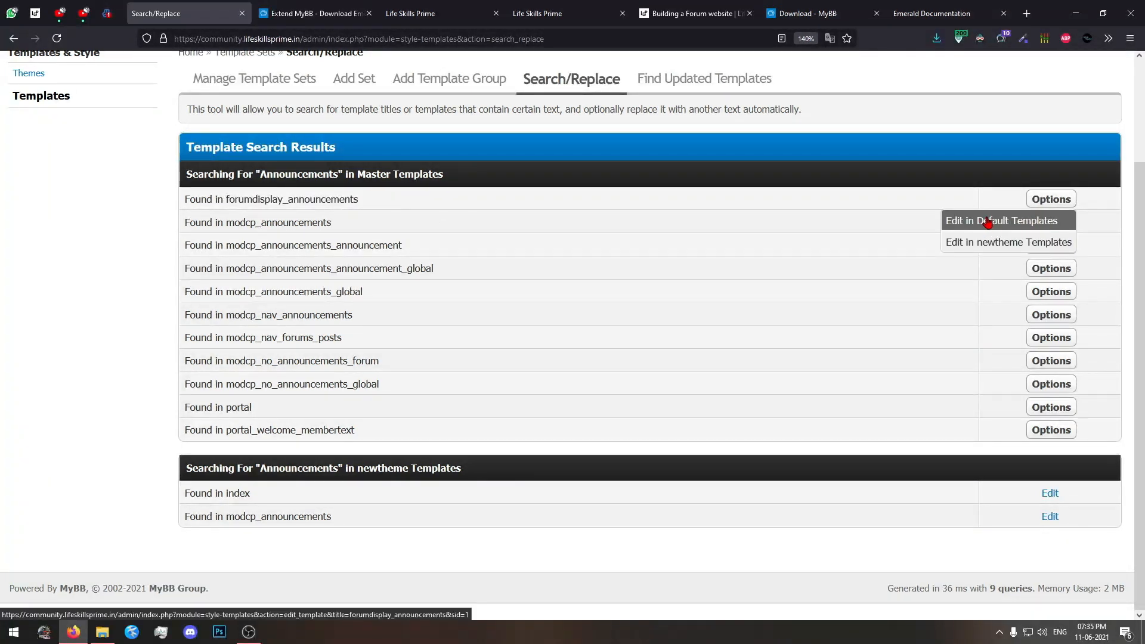
{"action": "middle_click", "coordinate": [988, 247]}
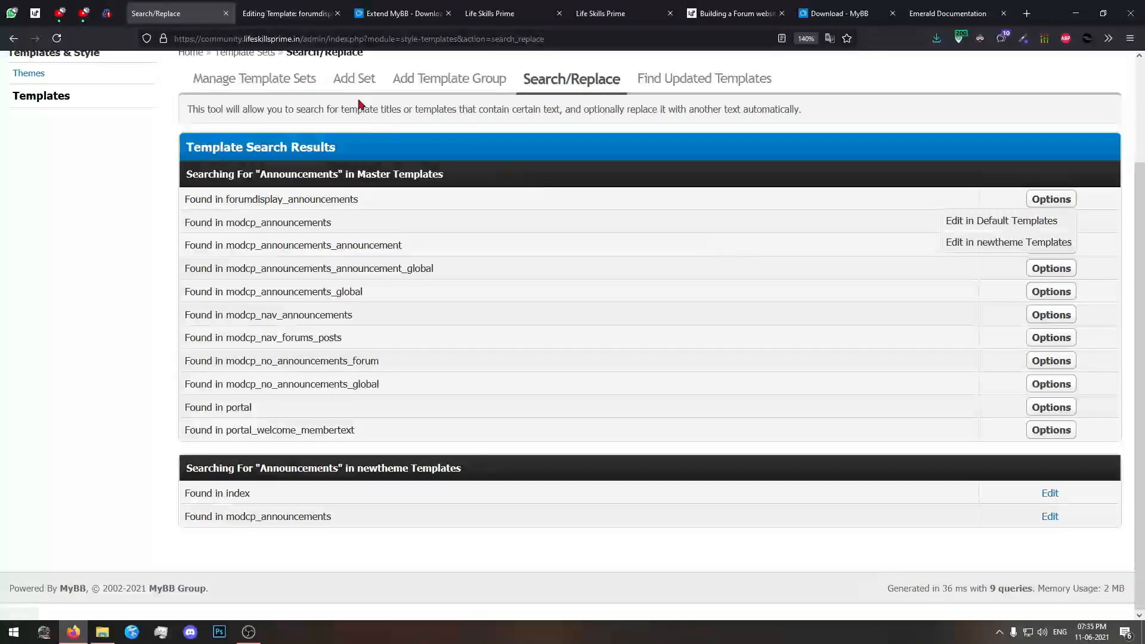
{"action": "left_click", "coordinate": [279, 12]}
{"action": "scroll", "coordinate": [331, 364], "scroll_direction": "down", "scroll_amount": 3}
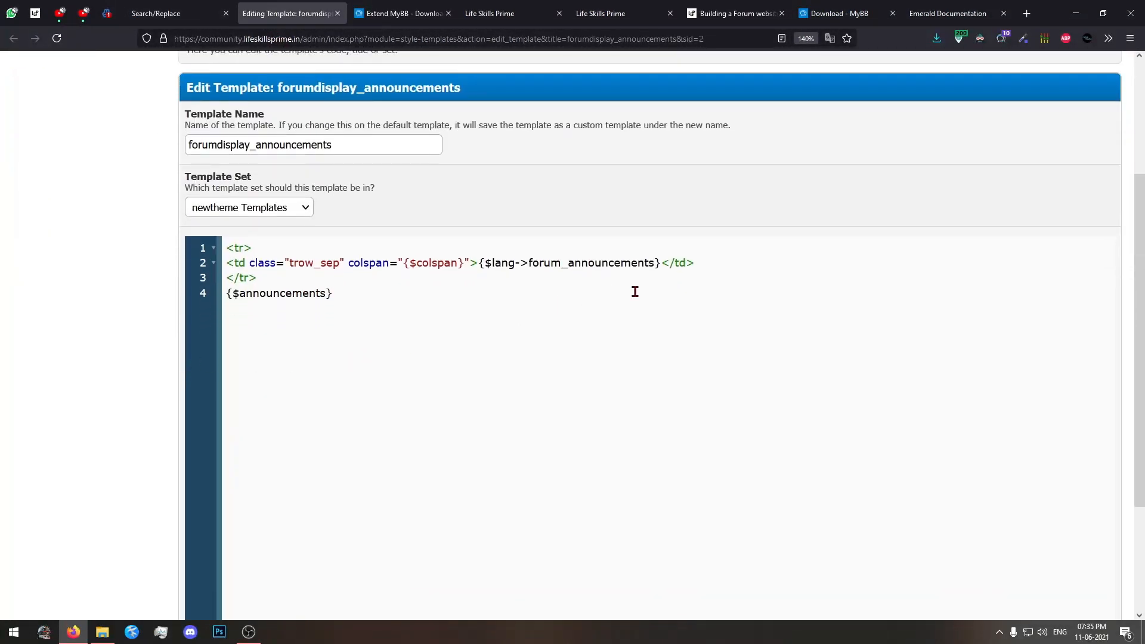
Go back from the search results to the header template editor and read through its code for the announcements block.
{"action": "left_click", "coordinate": [158, 7]}
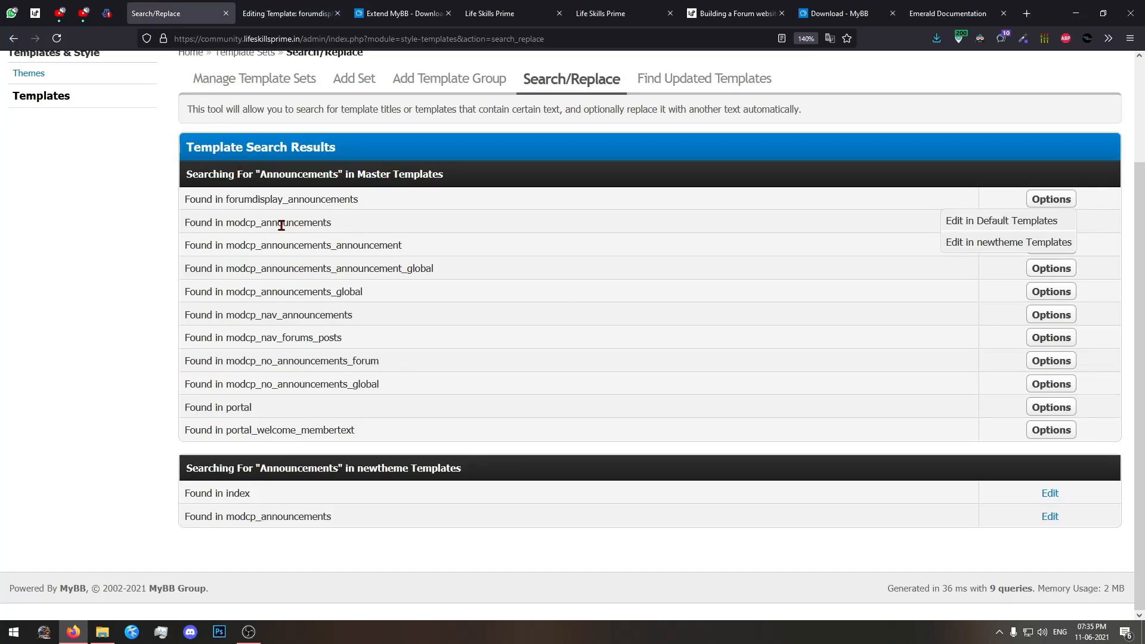
{"action": "left_click", "coordinate": [5, 38]}
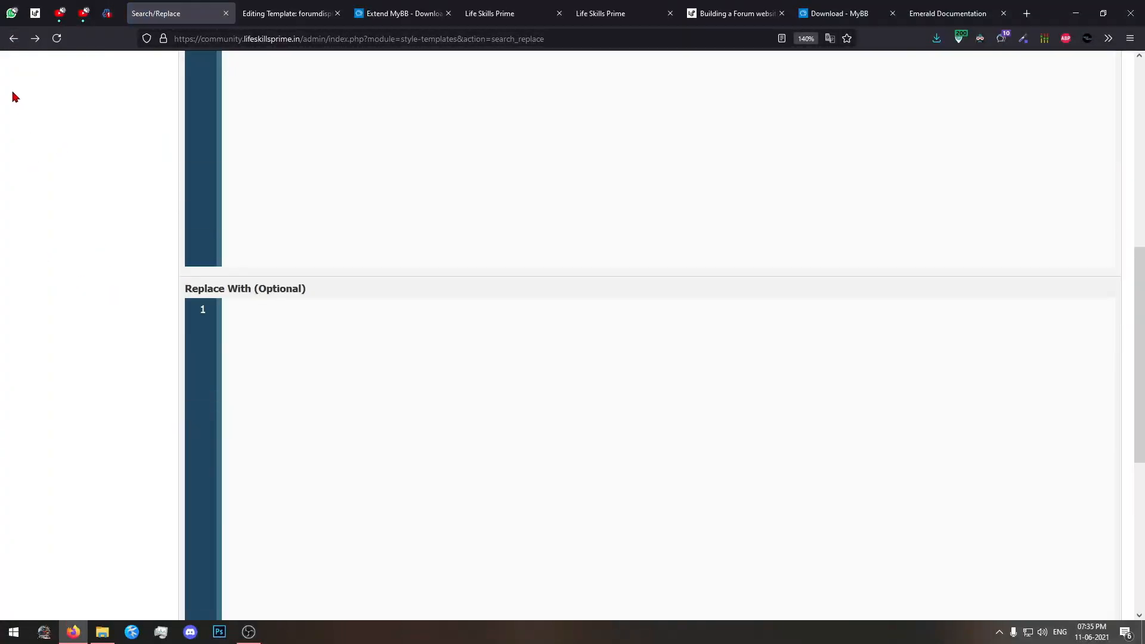
{"action": "left_click", "coordinate": [13, 39]}
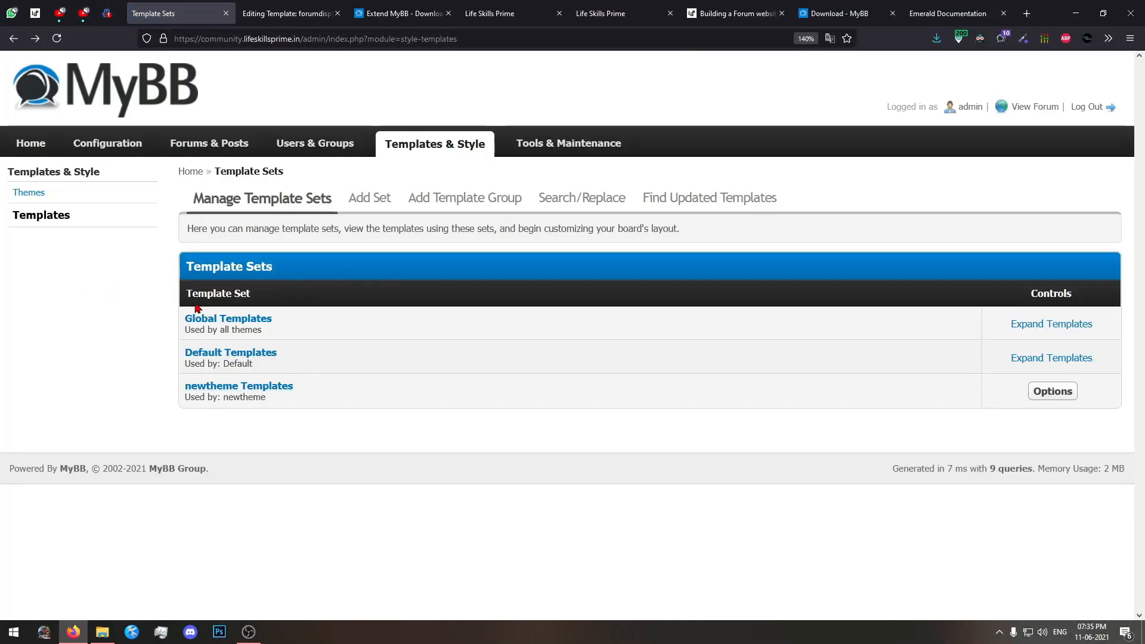
{"action": "left_click", "coordinate": [10, 40]}
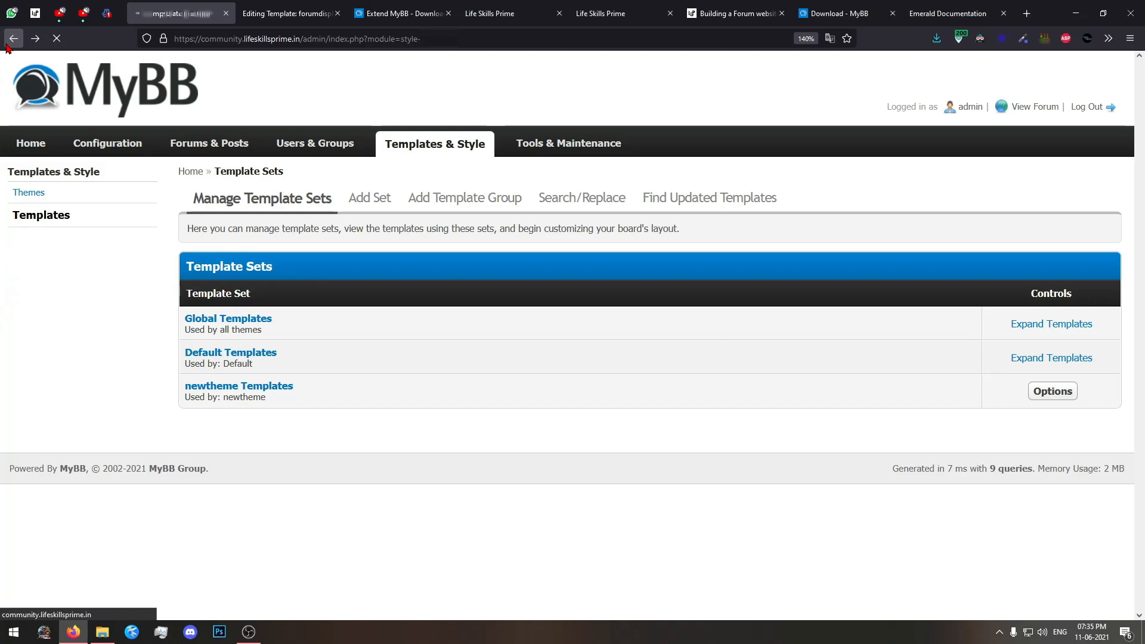
{"action": "left_click", "coordinate": [11, 40]}
{"action": "left_click", "coordinate": [34, 39]}
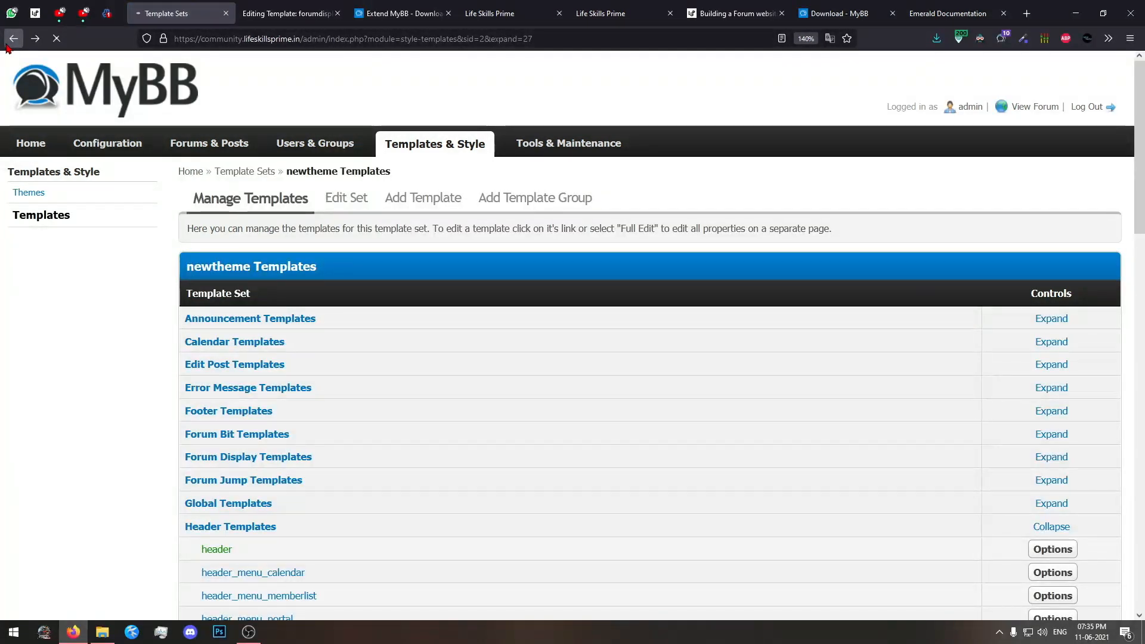
{"action": "scroll", "coordinate": [80, 410], "scroll_direction": "down", "scroll_amount": 5}
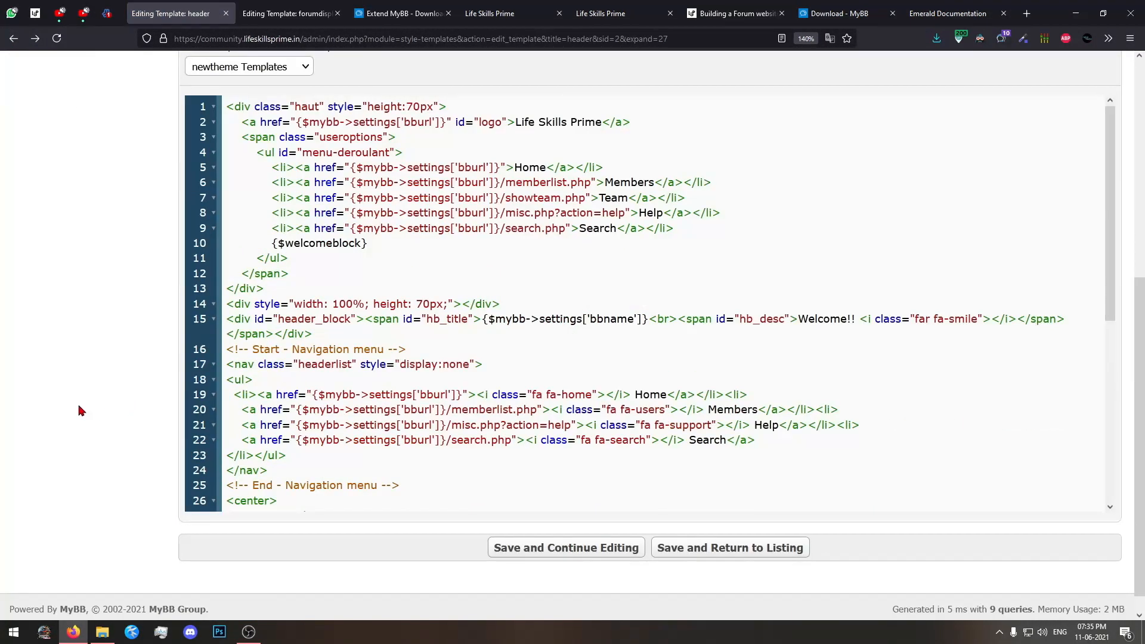
{"action": "scroll", "coordinate": [751, 396], "scroll_direction": "down", "scroll_amount": 7}
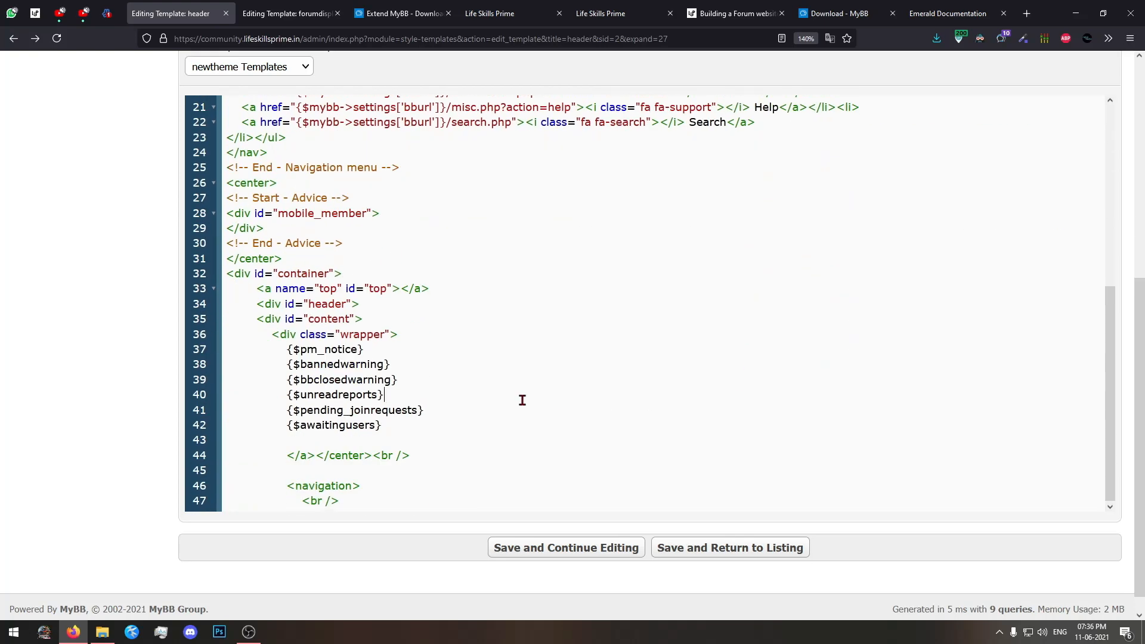
Inspect the "This is an example !" link under Announcements on the forum home page and copy its HTML code.
{"action": "left_click", "coordinate": [497, 12]}
{"action": "left_click", "coordinate": [417, 13]}
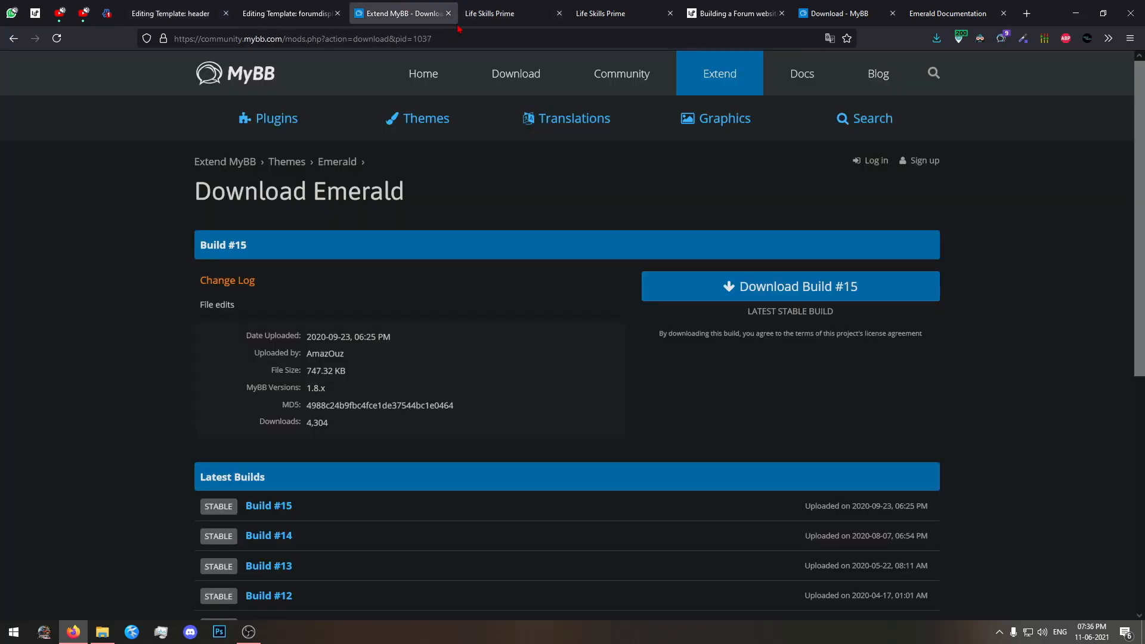
{"action": "left_click", "coordinate": [480, 13]}
{"action": "scroll", "coordinate": [933, 450], "scroll_direction": "down", "scroll_amount": 4}
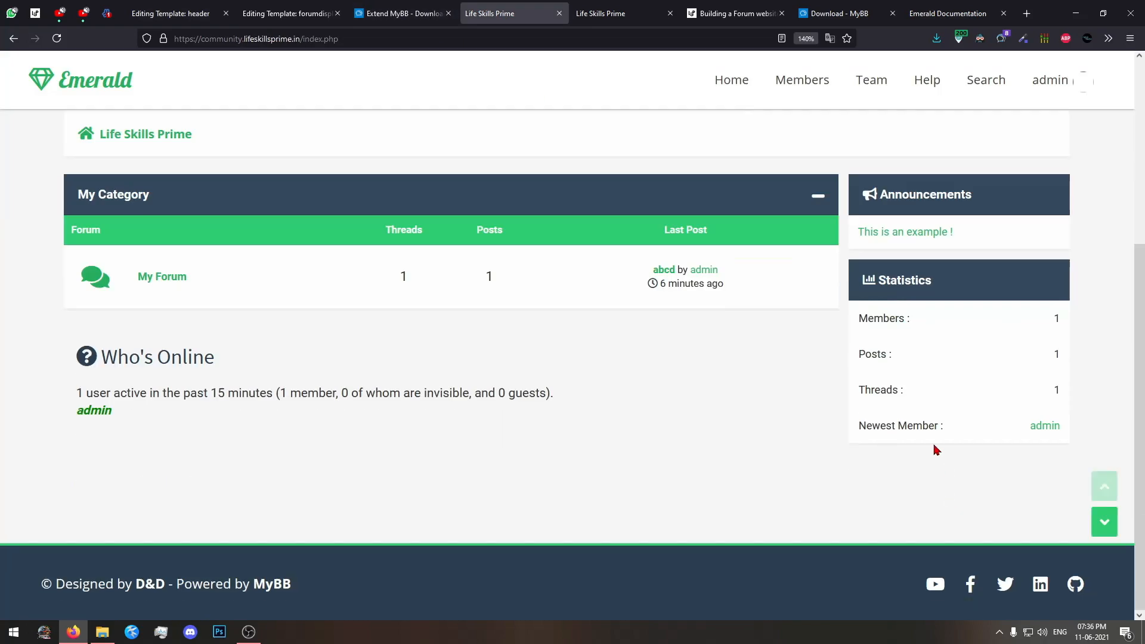
{"action": "right_click", "coordinate": [922, 236]}
{"action": "left_click", "coordinate": [967, 440]}
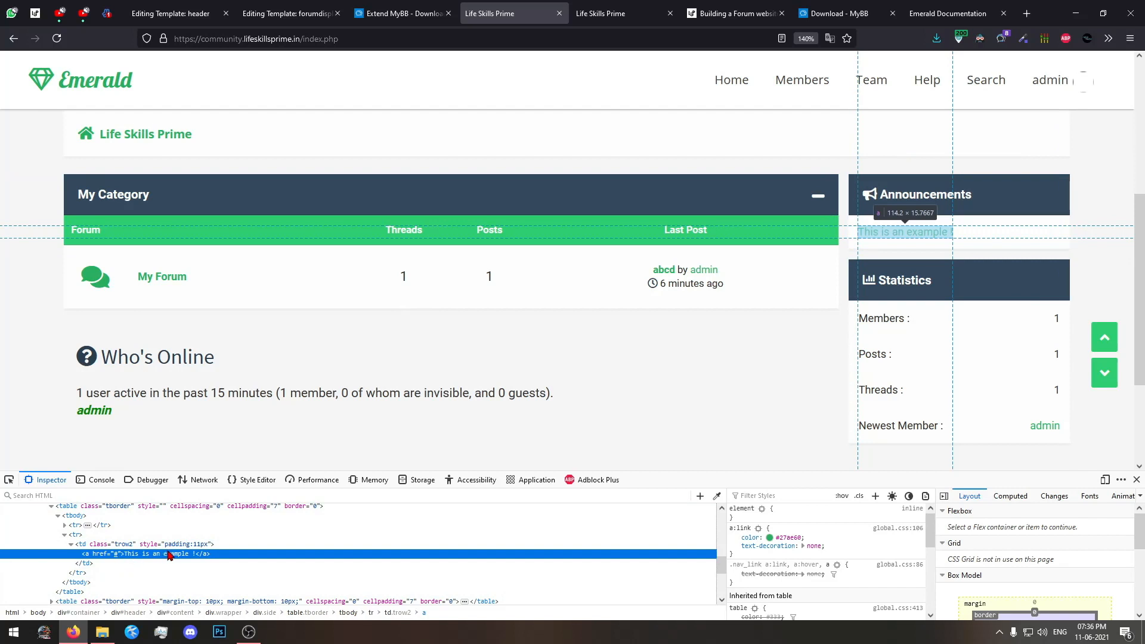
{"action": "right_click", "coordinate": [213, 554]}
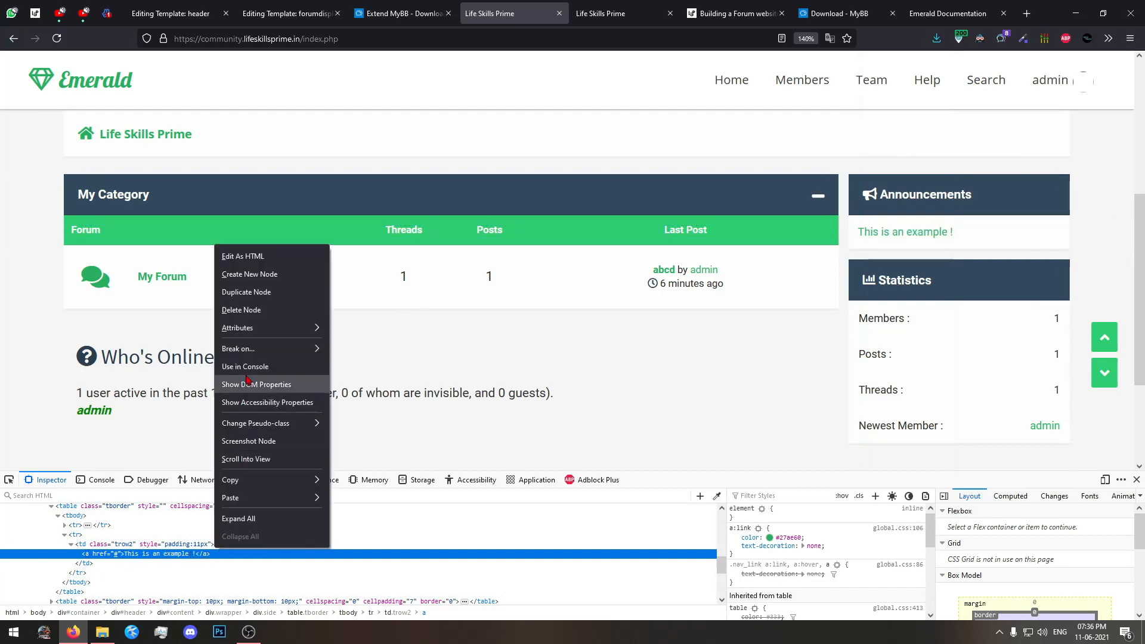
{"action": "left_click", "coordinate": [244, 262]}
{"action": "left_click_drag", "start_coordinate": [227, 557], "coordinate": [2, 533]}
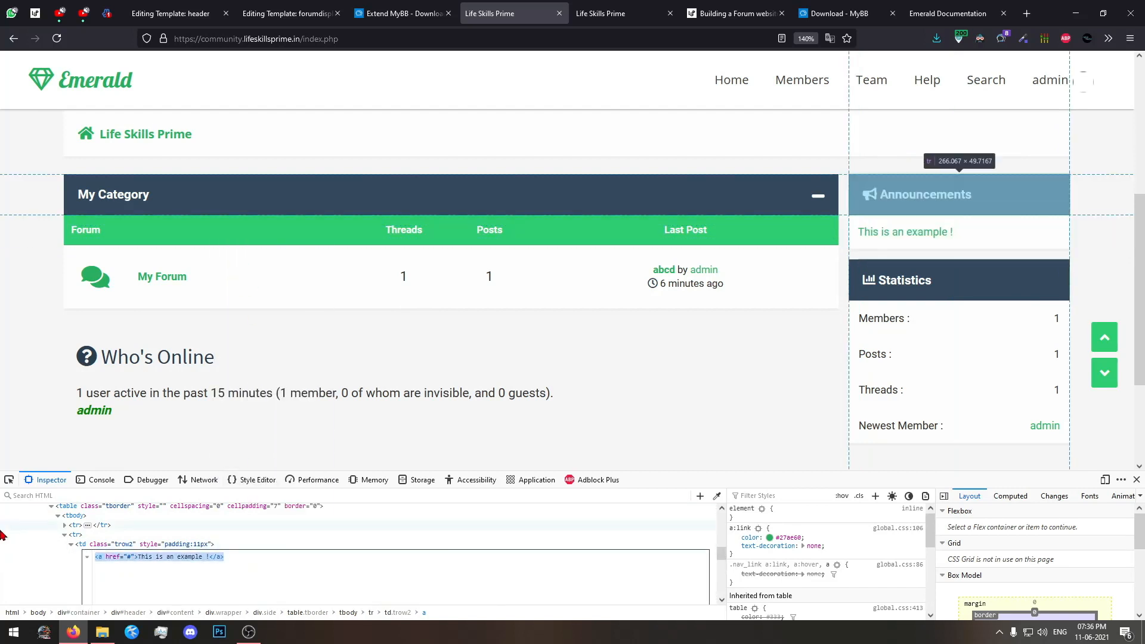
Search all templates for the code <a href="#">This is an example !</a> without entering a replacement.
{"action": "left_click", "coordinate": [175, 13]}
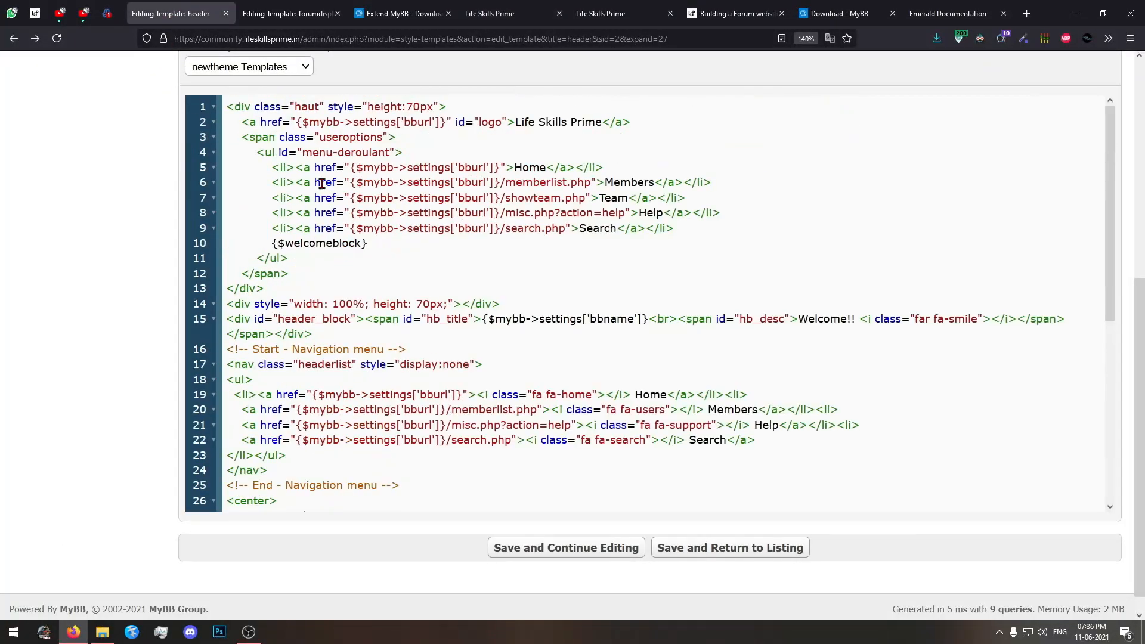
{"action": "scroll", "coordinate": [322, 183], "scroll_direction": "up", "scroll_amount": 5}
{"action": "left_click", "coordinate": [64, 215]}
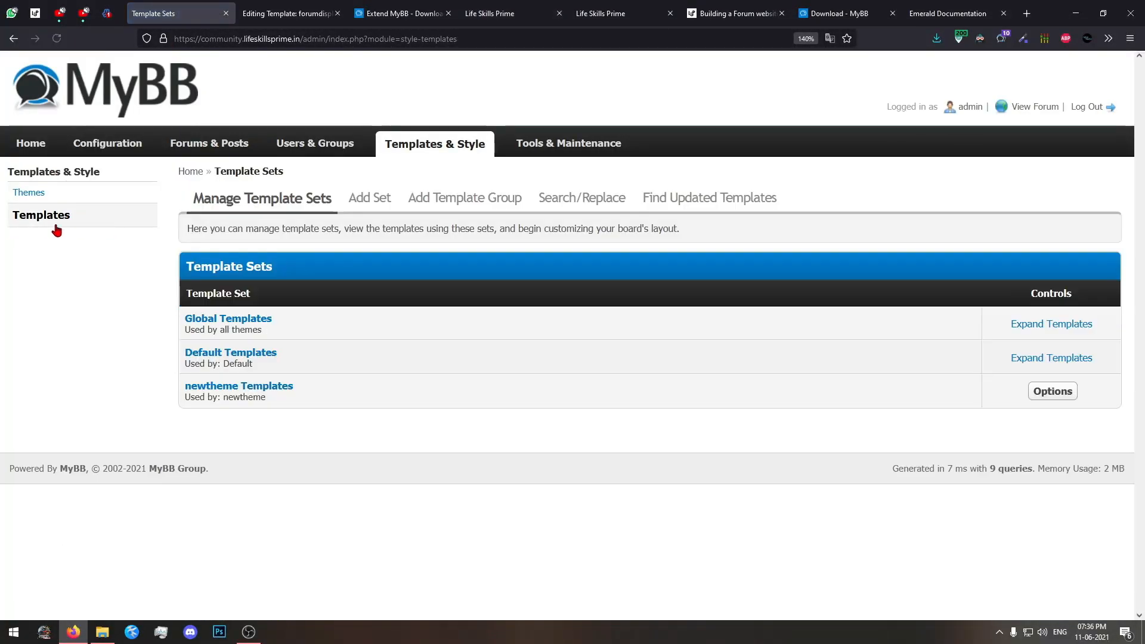
{"action": "left_click", "coordinate": [576, 200]}
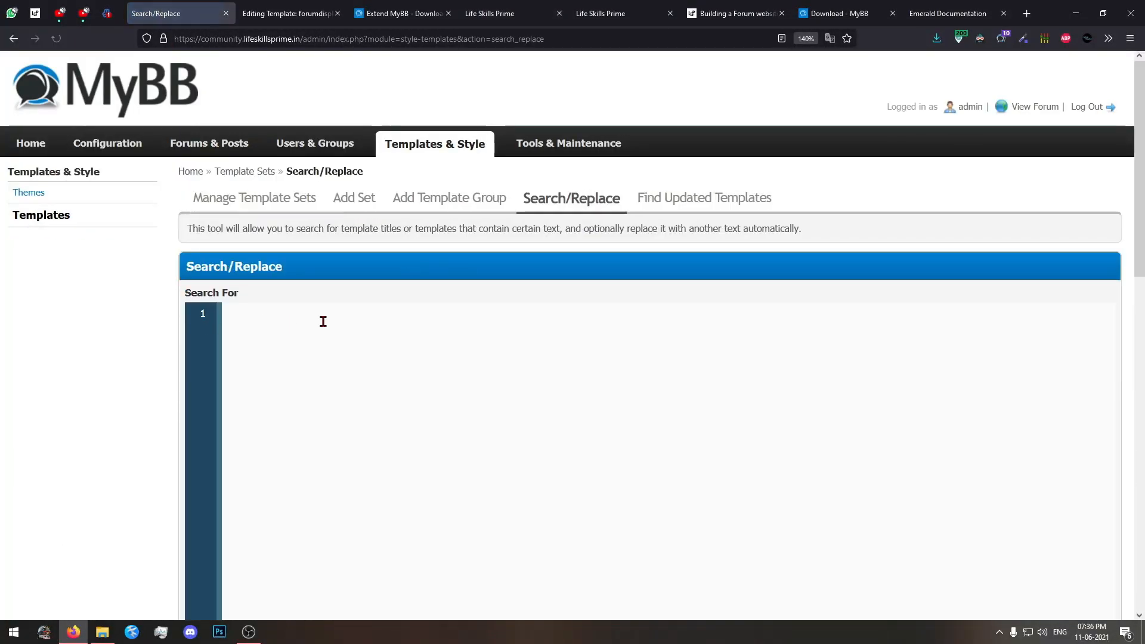
{"action": "type", "text": "<a href=\"#\">This is an example link</a>"}
{"action": "scroll", "coordinate": [46, 375], "scroll_direction": "down", "scroll_amount": 10}
{"action": "left_click", "coordinate": [677, 393]}
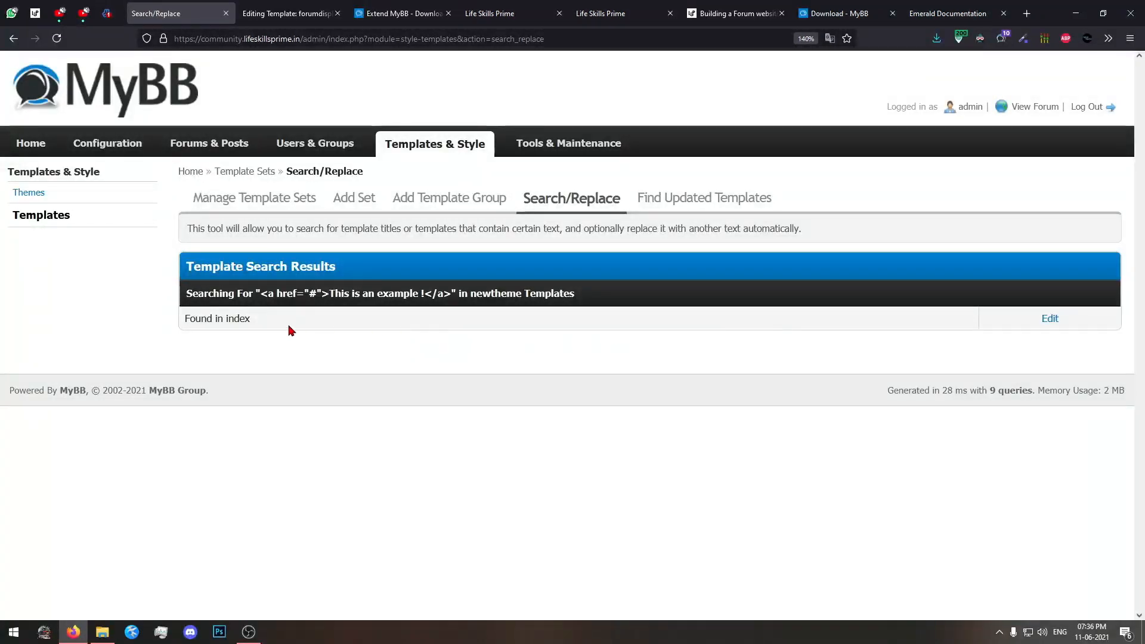
Open the newtheme index template found by the search for editing and locate the Announcements table in its code.
{"action": "left_click", "coordinate": [385, 324]}
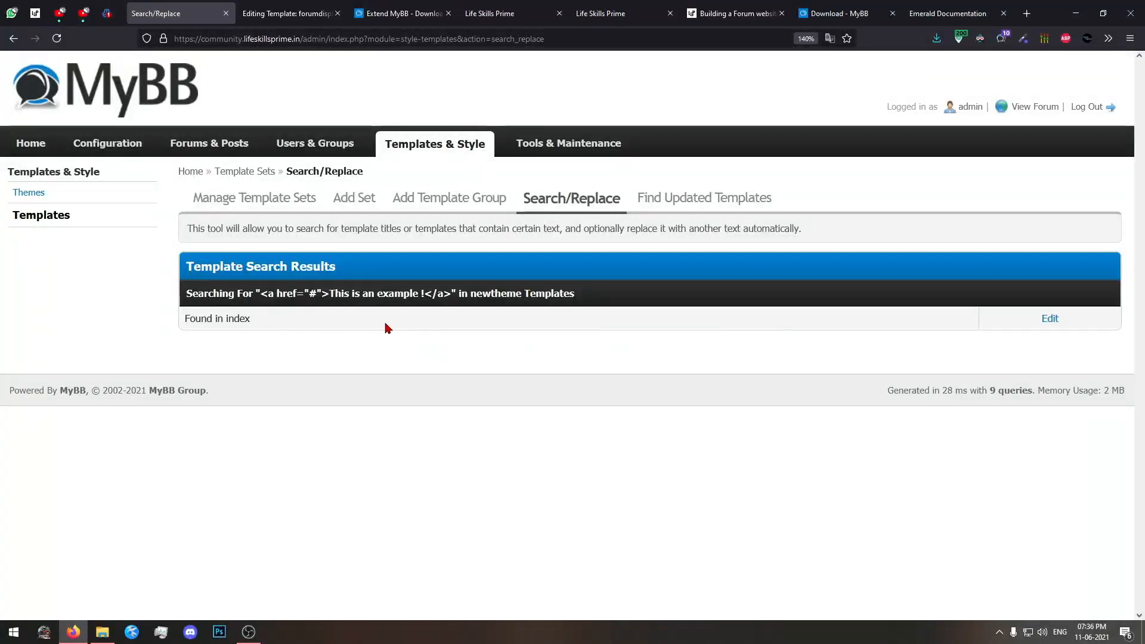
{"action": "left_click", "coordinate": [1043, 323]}
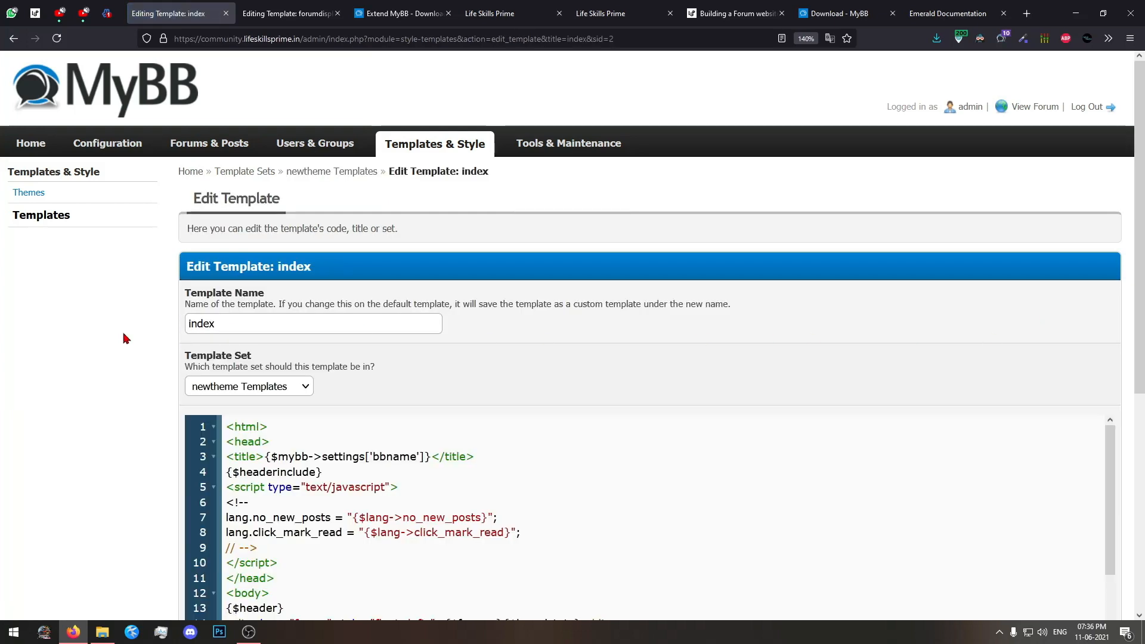
{"action": "scroll", "coordinate": [125, 338], "scroll_direction": "down", "scroll_amount": 5}
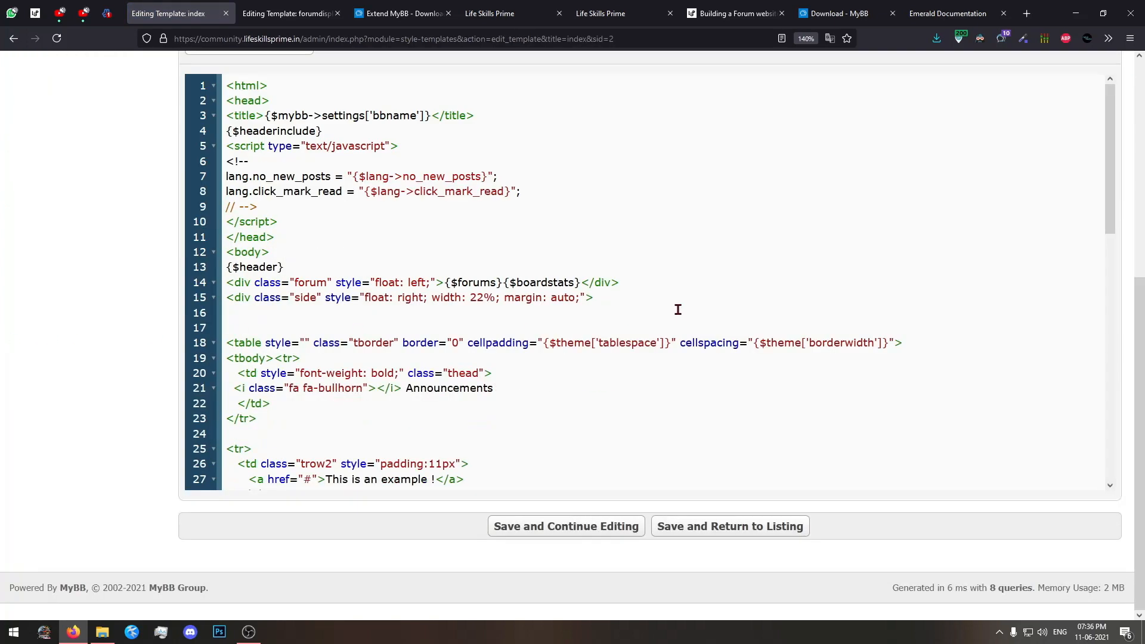
{"action": "scroll", "coordinate": [680, 320], "scroll_direction": "down", "scroll_amount": 1}
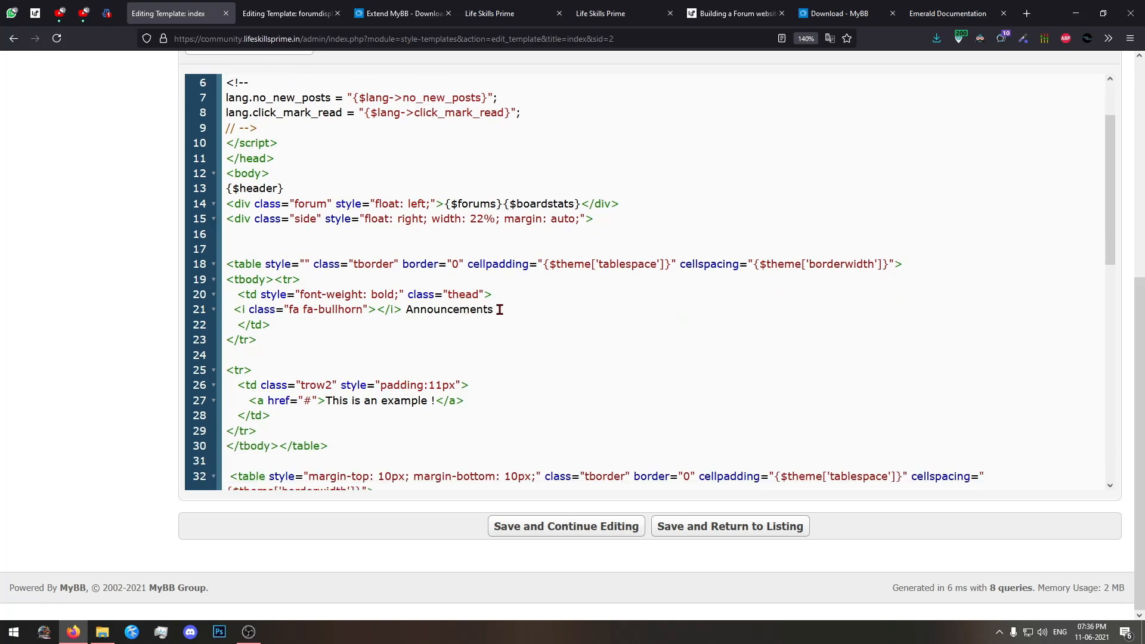
Review the Announcements and Statistics code in the index template, the forumdisplay_announcements template, and the inspected forum home page.
{"action": "scroll", "coordinate": [557, 309], "scroll_direction": "down", "scroll_amount": 2}
{"action": "scroll", "coordinate": [85, 290], "scroll_direction": "up", "scroll_amount": 5}
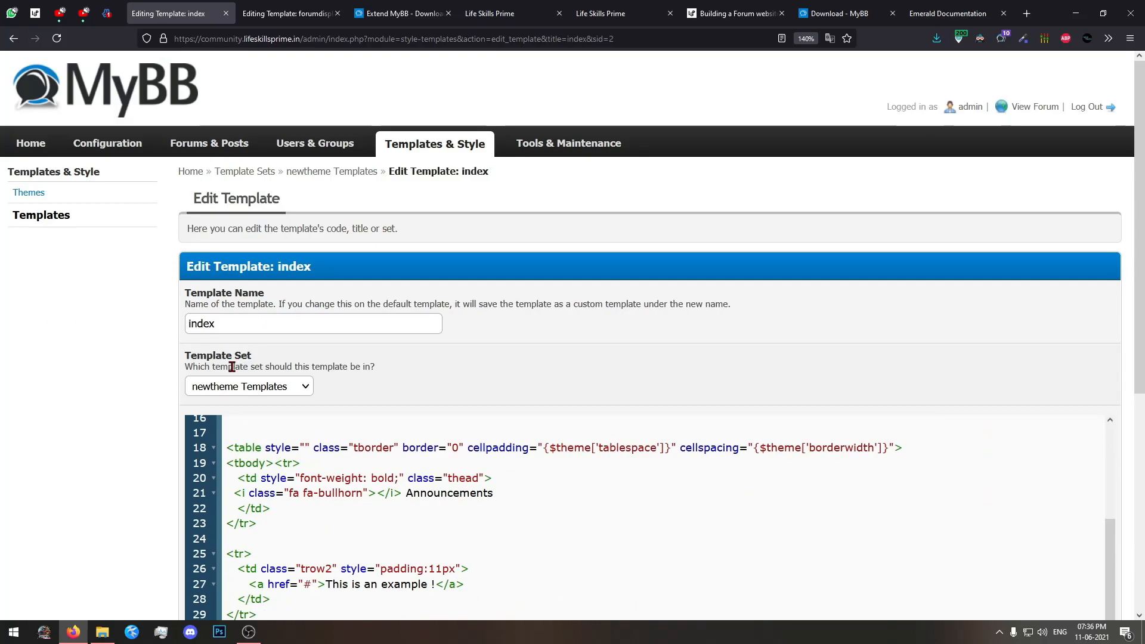
{"action": "scroll", "coordinate": [163, 378], "scroll_direction": "down", "scroll_amount": 5}
{"action": "scroll", "coordinate": [164, 378], "scroll_direction": "up", "scroll_amount": 3}
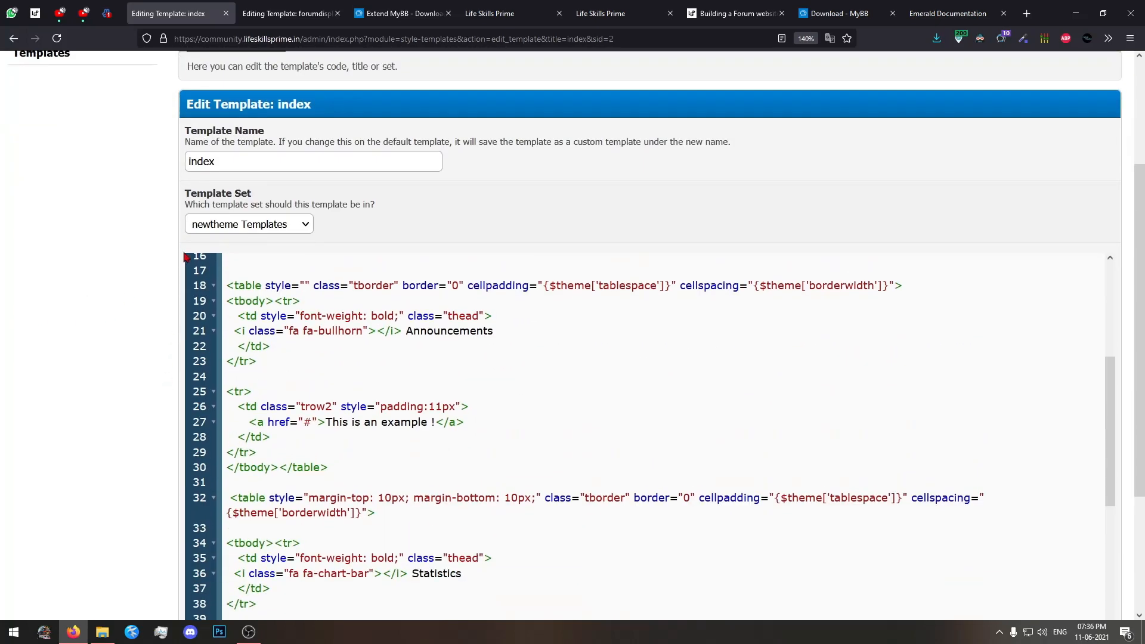
{"action": "scroll", "coordinate": [118, 257], "scroll_direction": "down", "scroll_amount": 3}
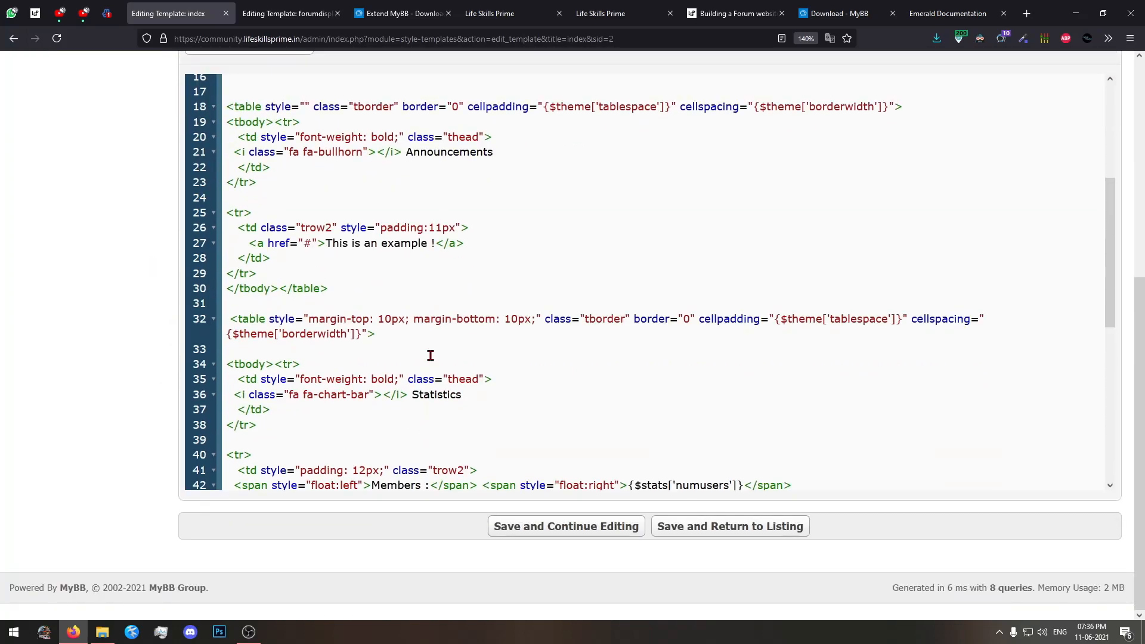
{"action": "left_click", "coordinate": [383, 19]}
{"action": "left_click", "coordinate": [308, 6]}
{"action": "scroll", "coordinate": [489, 155], "scroll_direction": "up", "scroll_amount": 3}
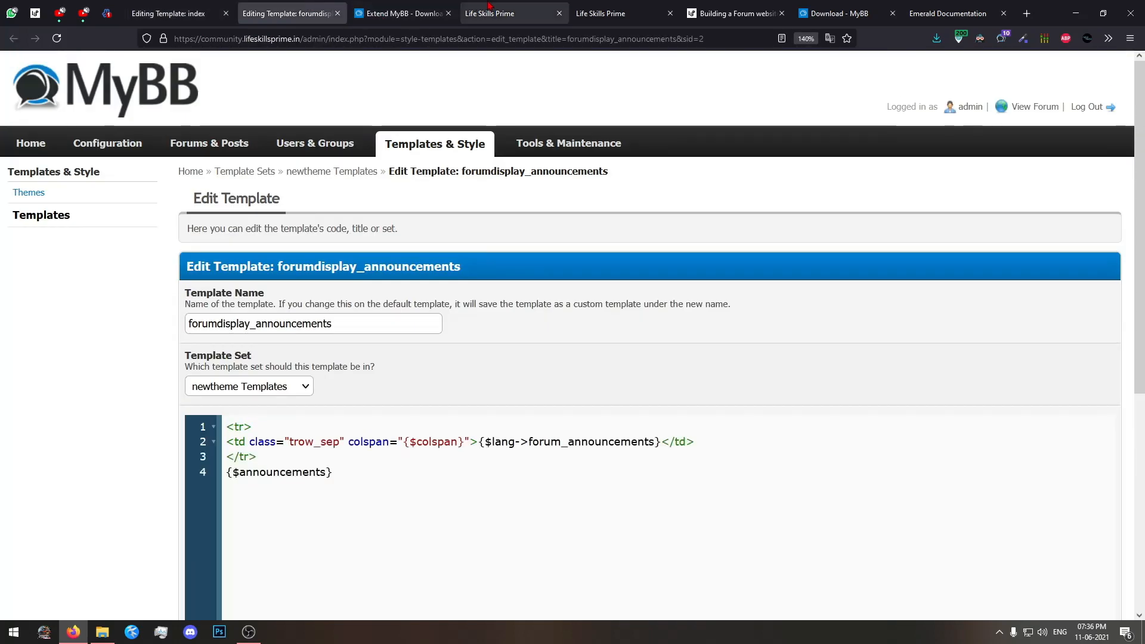
{"action": "left_click", "coordinate": [477, 6]}
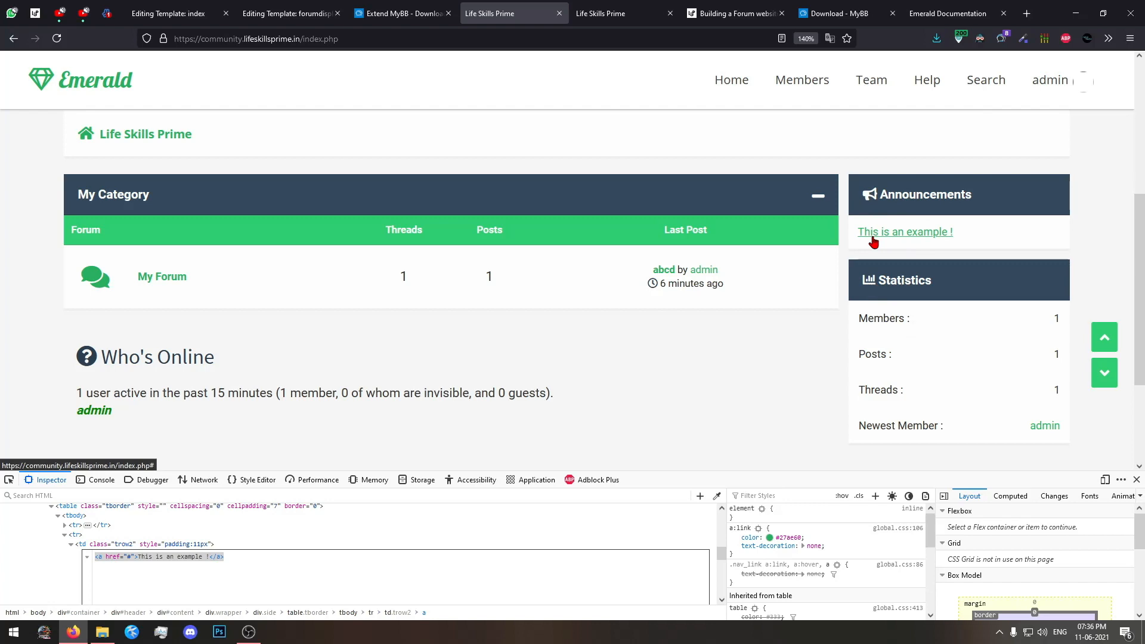
{"action": "scroll", "coordinate": [452, 245], "scroll_direction": "up", "scroll_amount": 5}
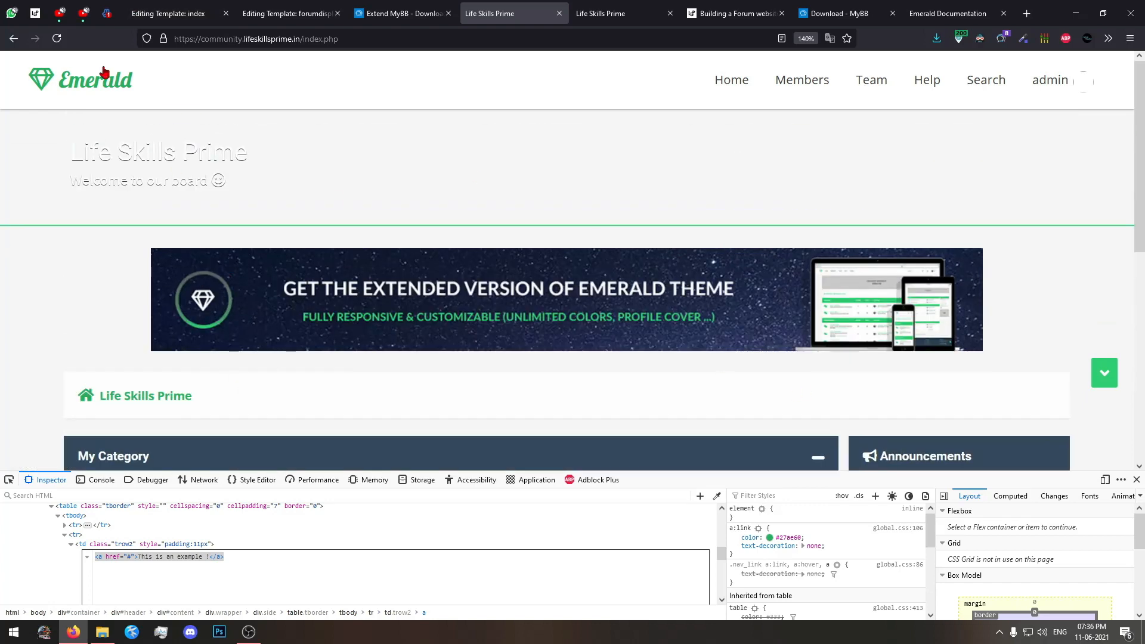
Close the outdated forum home page tab, check the remaining forum page and return to the index template code.
{"action": "left_click", "coordinate": [559, 13]}
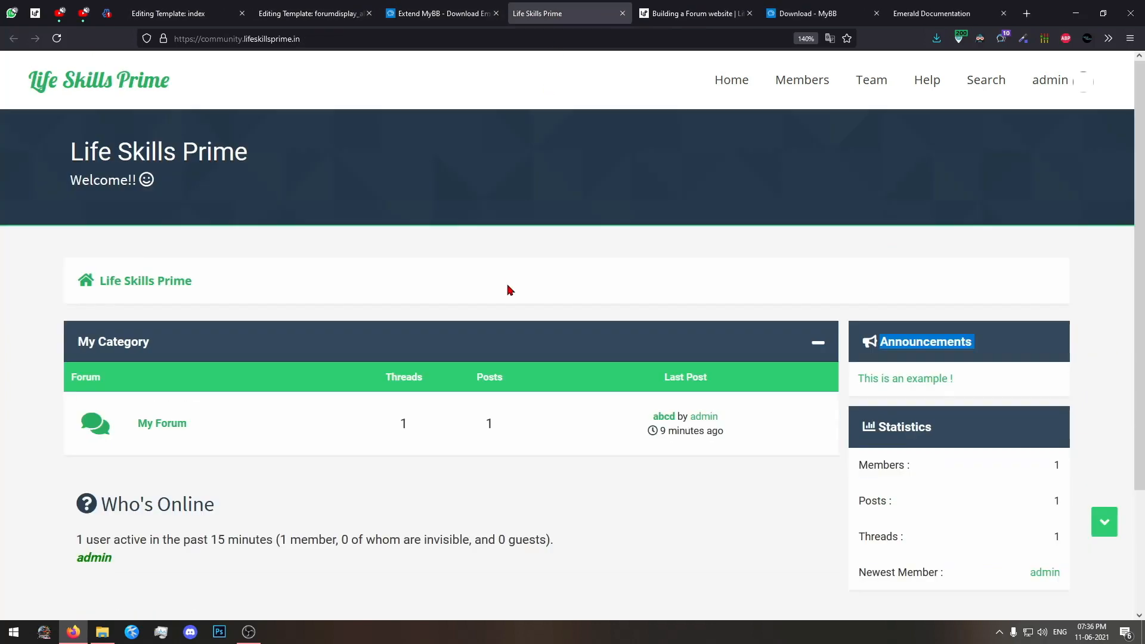
{"action": "scroll", "coordinate": [508, 290], "scroll_direction": "down", "scroll_amount": 3}
{"action": "left_click", "coordinate": [210, 5]}
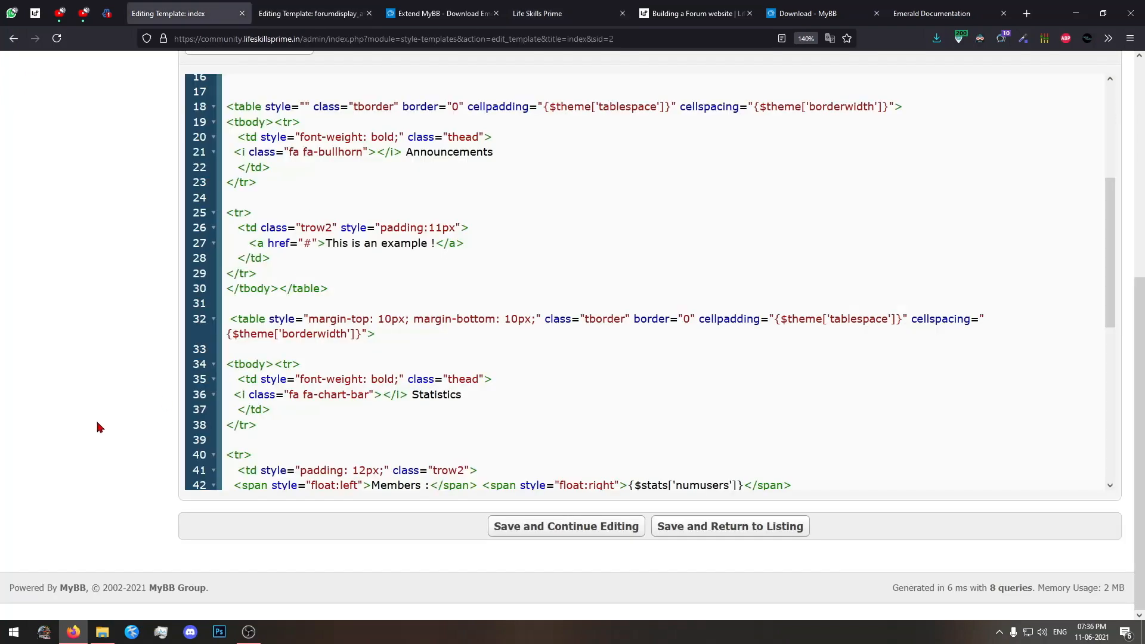
Replace the announcement link text "This is an example !" with "Hello welcome!!!" in the index template and save it, staying in the editor.
{"action": "scroll", "coordinate": [420, 357], "scroll_direction": "down", "scroll_amount": 3}
{"action": "scroll", "coordinate": [399, 275], "scroll_direction": "up", "scroll_amount": 3}
{"action": "left_click_drag", "start_coordinate": [324, 245], "coordinate": [430, 246]}
{"action": "type", "text": "Hello"}
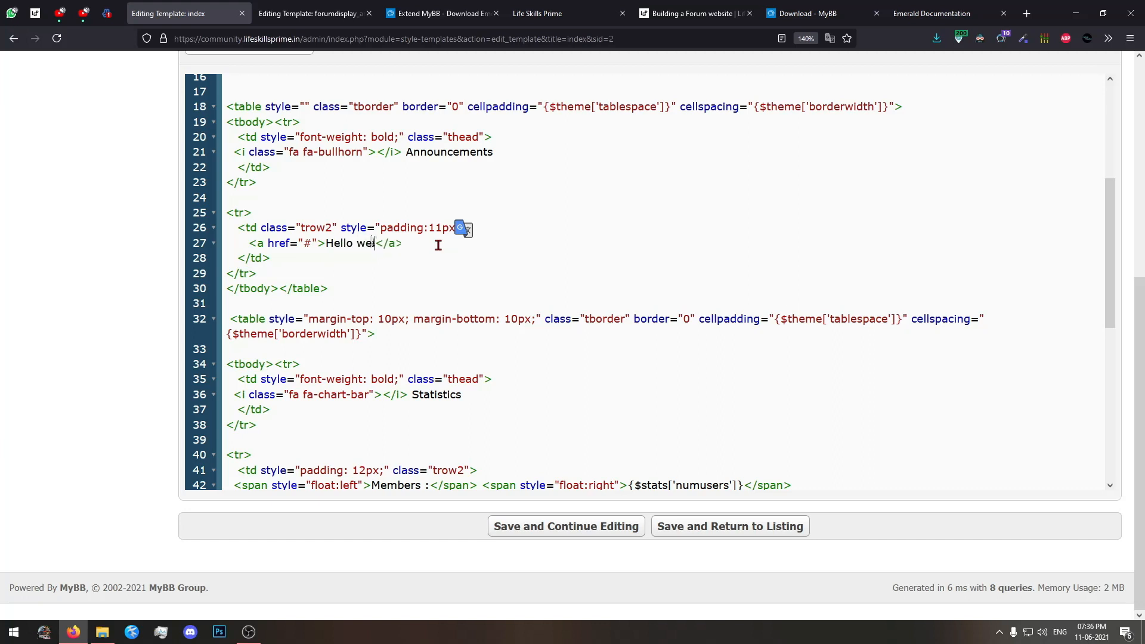
{"action": "type", "text": " welcome!!!"}
{"action": "scroll", "coordinate": [438, 244], "scroll_direction": "up", "scroll_amount": 4}
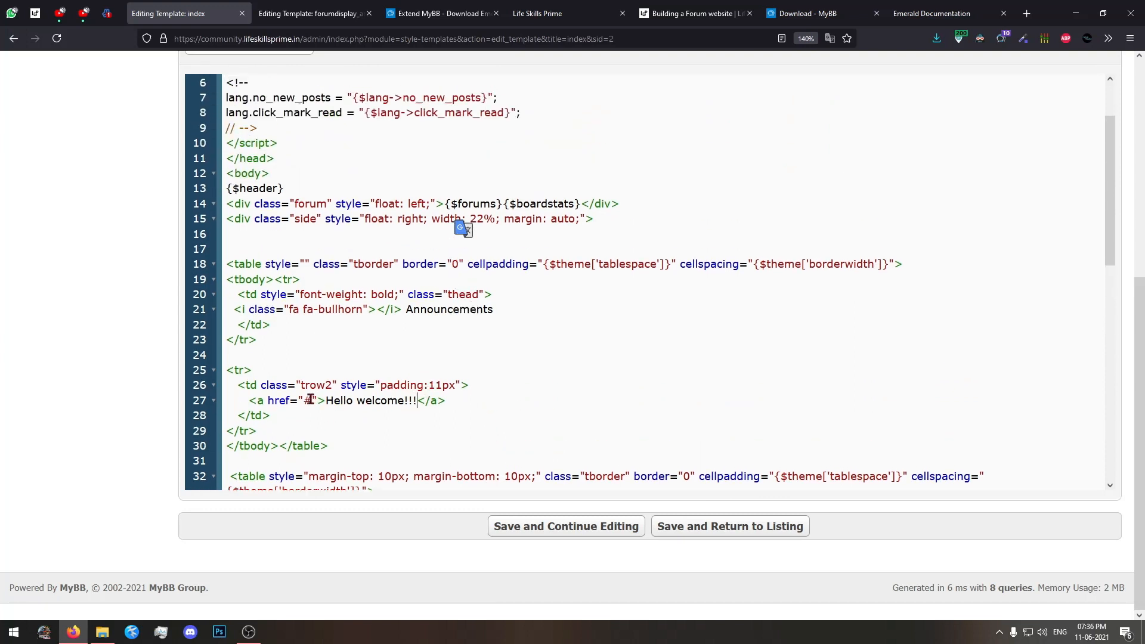
{"action": "double_click", "coordinate": [309, 400]}
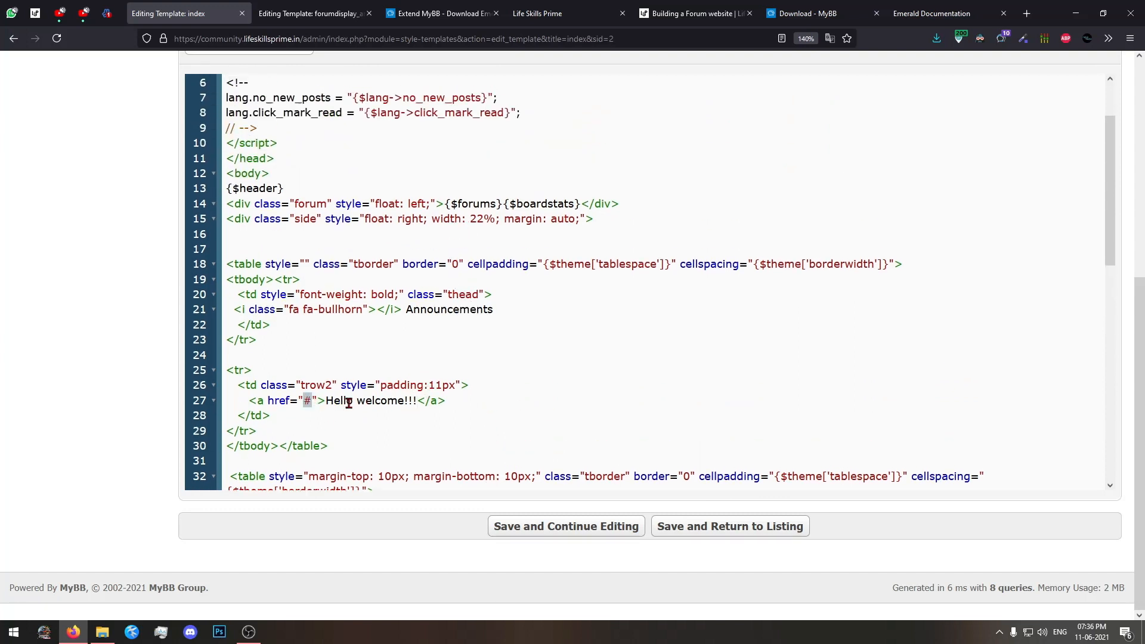
{"action": "left_click", "coordinate": [561, 526]}
Reload the forum home page to check the Announcements block, and read the rest of the index template code.
{"action": "left_click", "coordinate": [549, 13]}
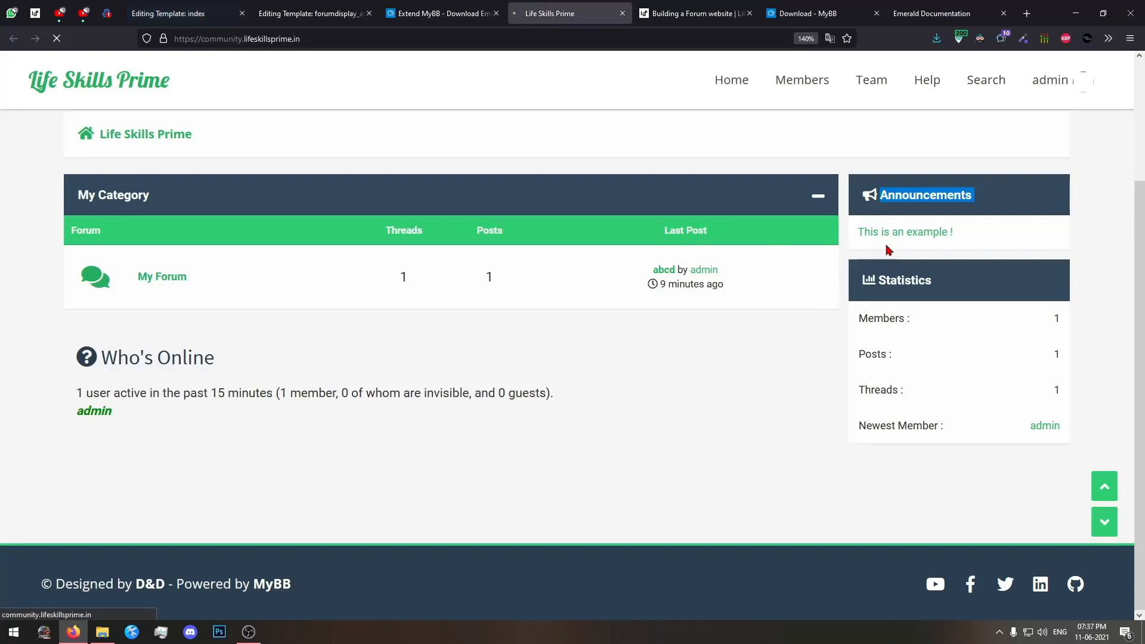
{"action": "key", "text": "F5"}
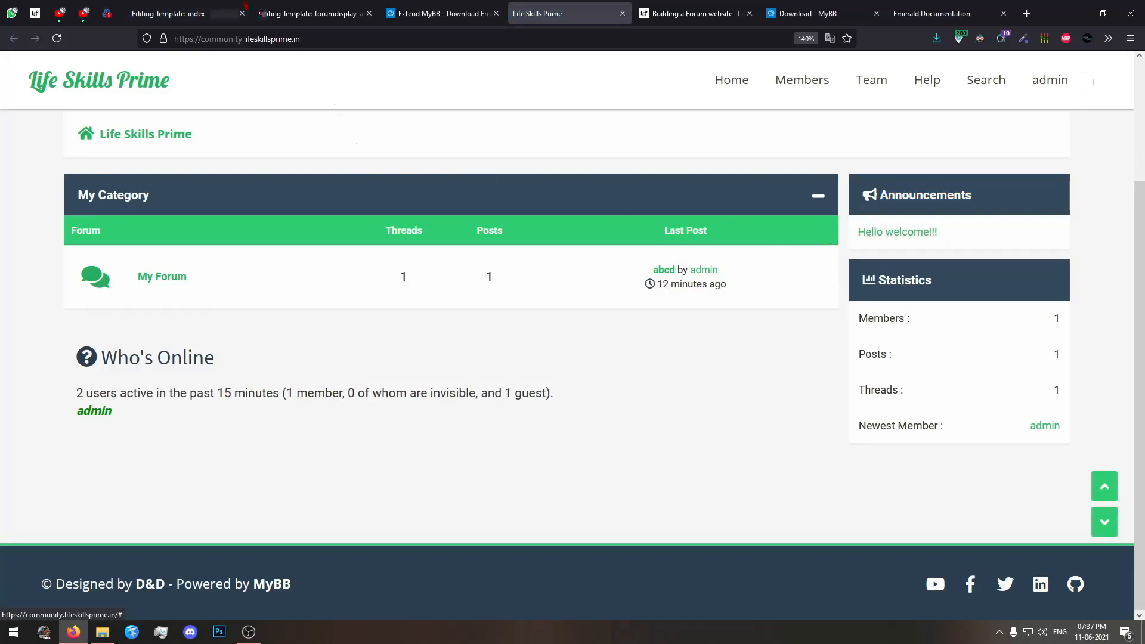
{"action": "left_click", "coordinate": [179, 13]}
{"action": "scroll", "coordinate": [441, 448], "scroll_direction": "down", "scroll_amount": 10}
{"action": "scroll", "coordinate": [441, 448], "scroll_direction": "down", "scroll_amount": 3}
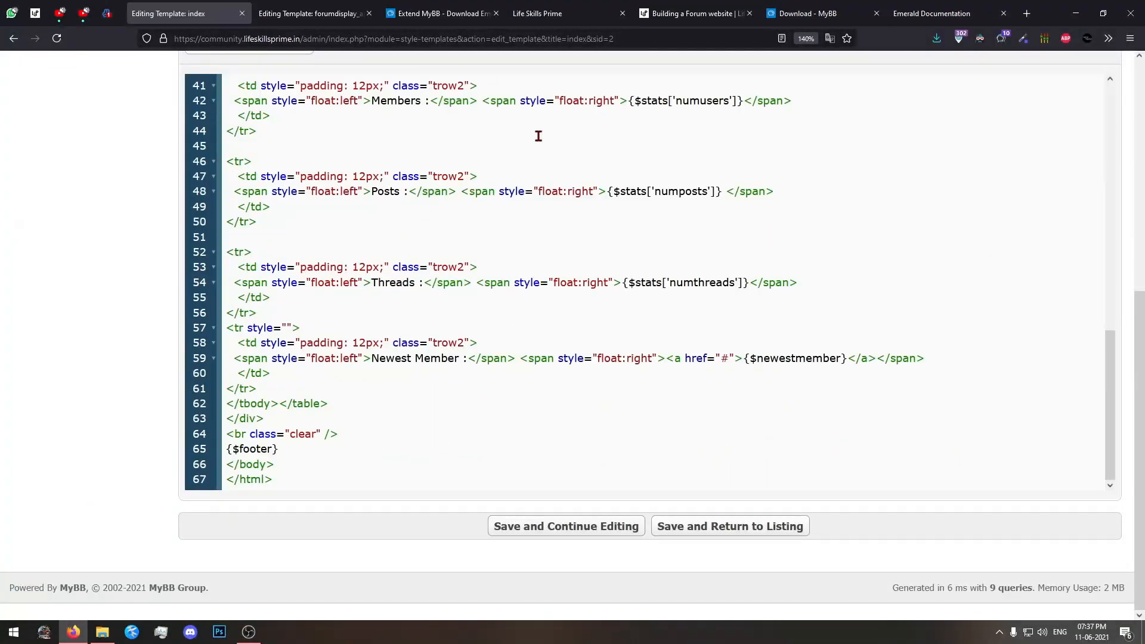
View the forum's member list page and return to the forum home page.
{"action": "left_click", "coordinate": [537, 13]}
{"action": "scroll", "coordinate": [656, 230], "scroll_direction": "up", "scroll_amount": 3}
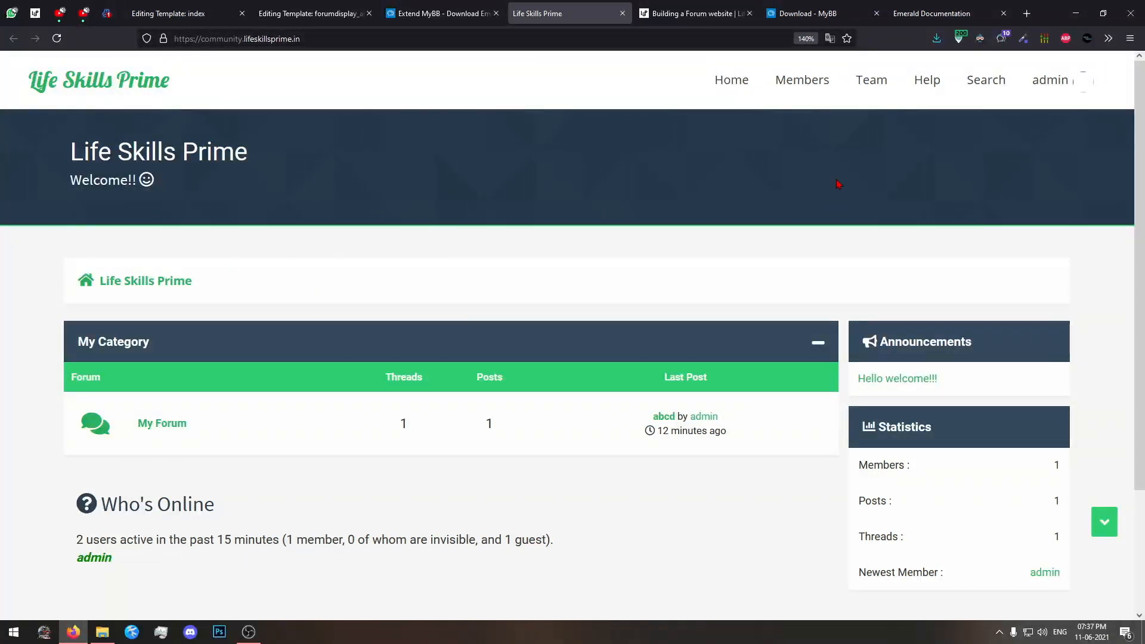
{"action": "left_click", "coordinate": [804, 82]}
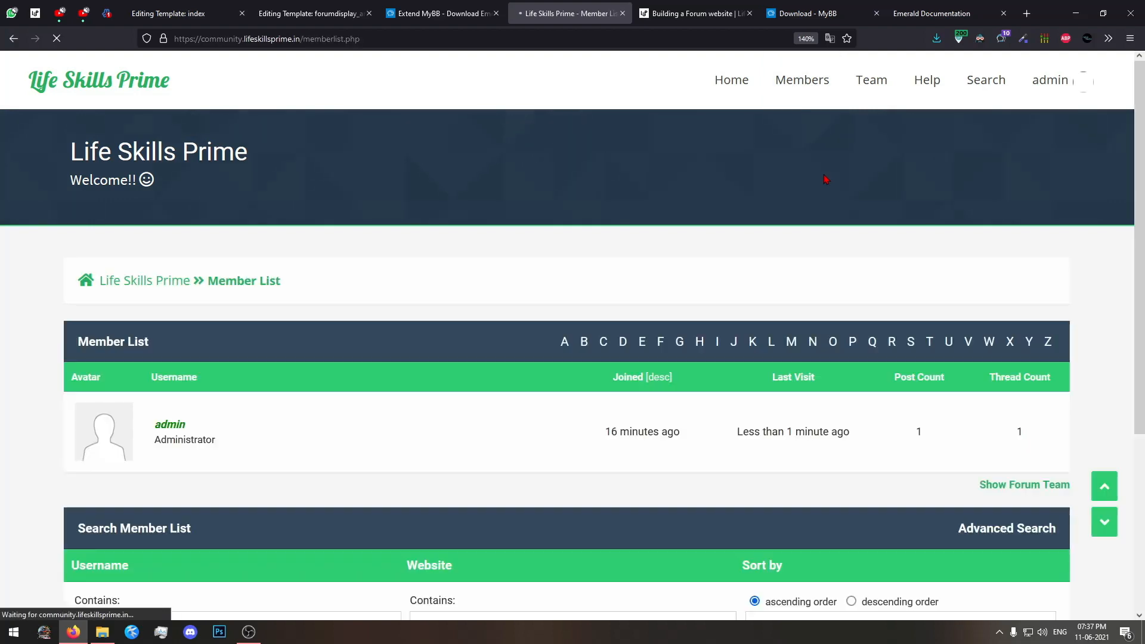
{"action": "scroll", "coordinate": [824, 181], "scroll_direction": "down", "scroll_amount": 5}
{"action": "scroll", "coordinate": [684, 317], "scroll_direction": "up", "scroll_amount": 5}
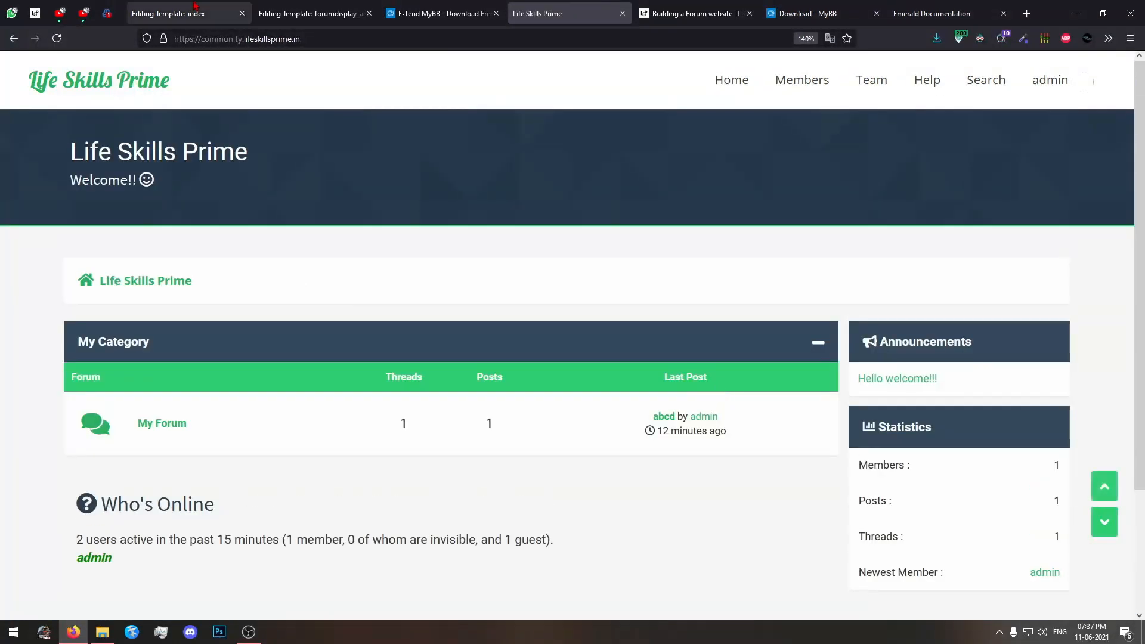
Open the Extend MyBB page on the MyBB site and browse its most downloaded and latest projects.
{"action": "left_click", "coordinate": [195, 7]}
{"action": "scroll", "coordinate": [228, 110], "scroll_direction": "up", "scroll_amount": 5}
{"action": "left_click", "coordinate": [411, 15]}
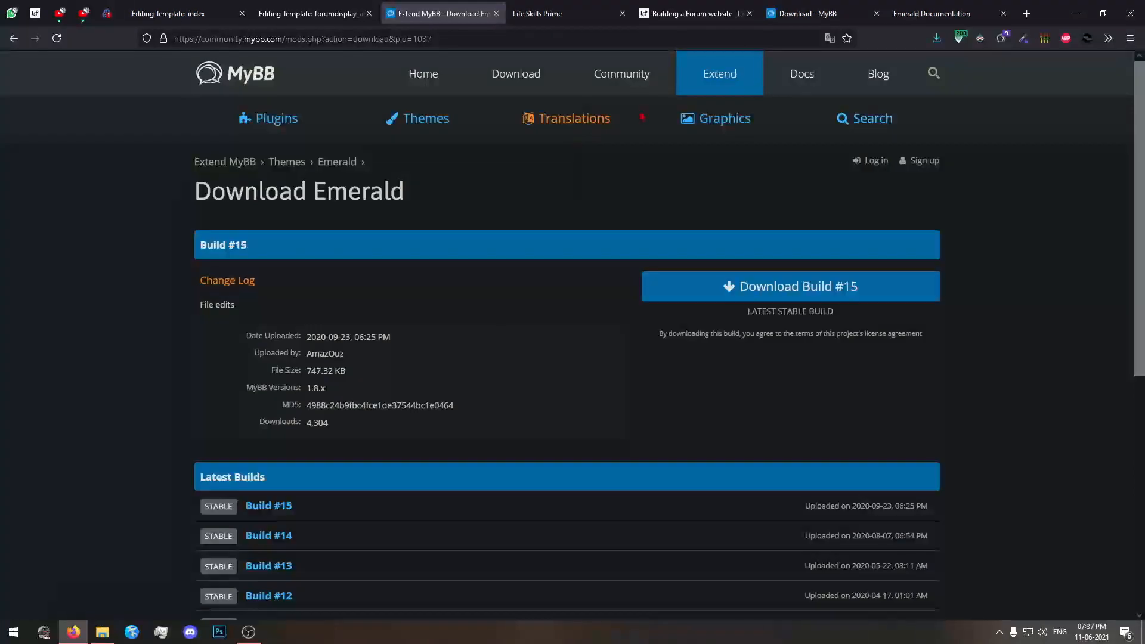
{"action": "left_click", "coordinate": [717, 88]}
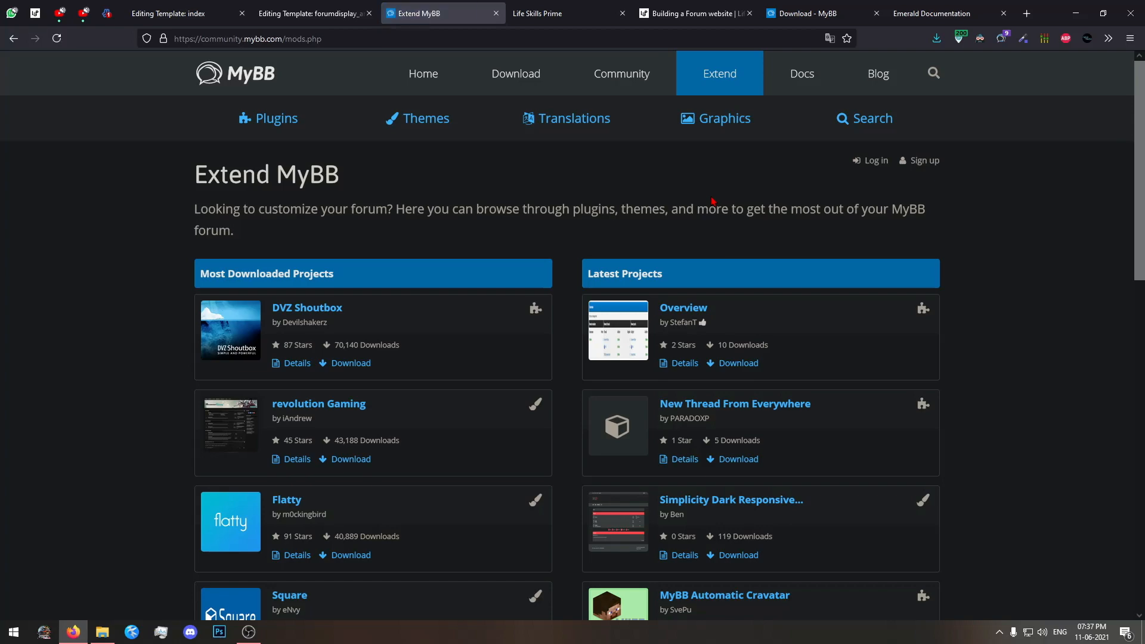
{"action": "scroll", "coordinate": [138, 314], "scroll_direction": "down", "scroll_amount": 3}
{"action": "scroll", "coordinate": [233, 238], "scroll_direction": "up", "scroll_amount": 3}
{"action": "scroll", "coordinate": [462, 199], "scroll_direction": "down", "scroll_amount": 3}
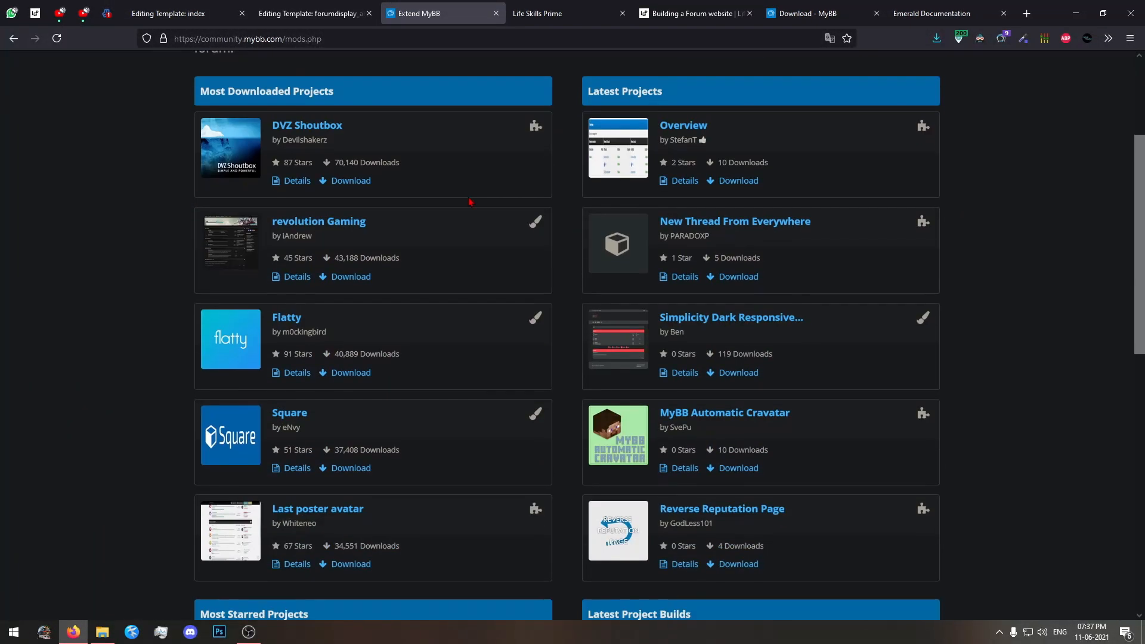
{"action": "scroll", "coordinate": [468, 202], "scroll_direction": "up", "scroll_amount": 3}
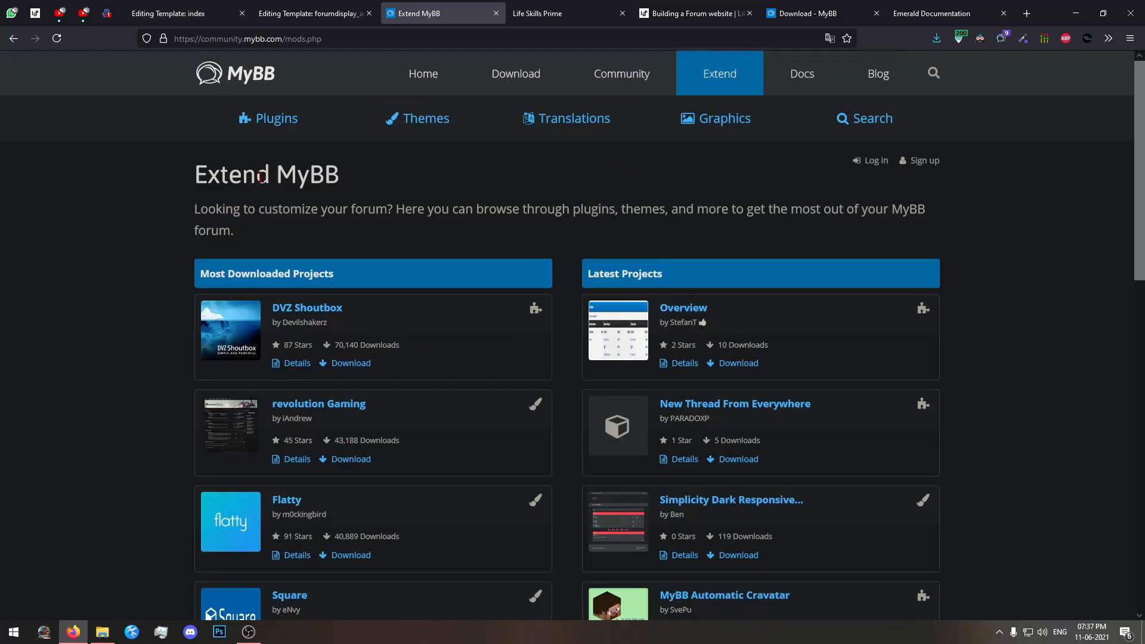
{"action": "middle_click", "coordinate": [292, 133]}
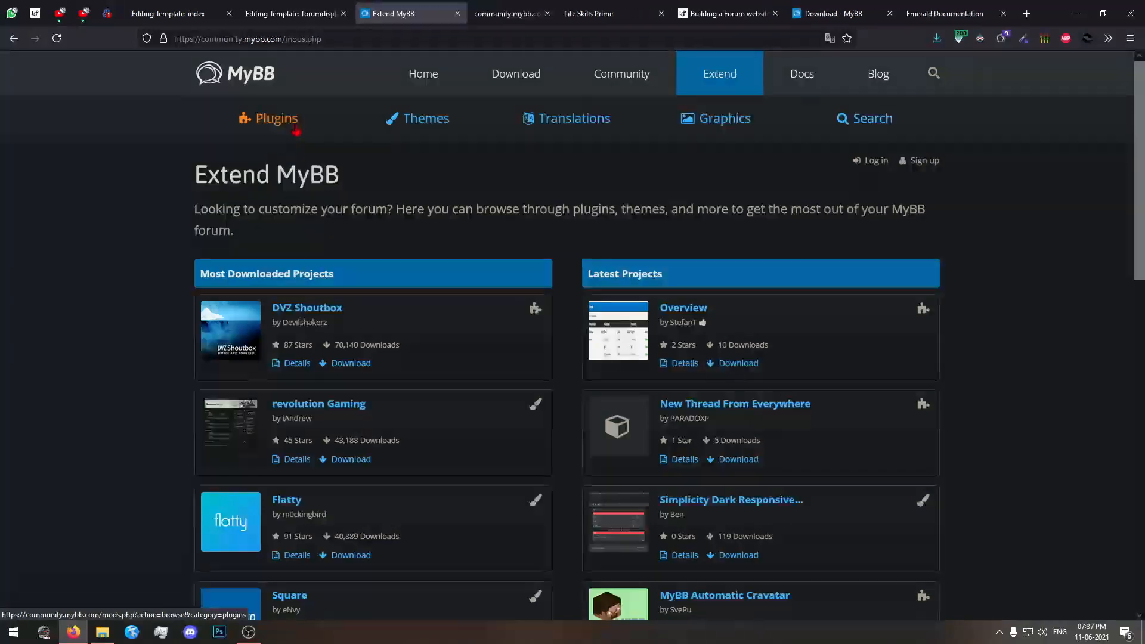
{"action": "left_click", "coordinate": [586, 8]}
{"action": "left_click", "coordinate": [548, 12]}
{"action": "left_click", "coordinate": [560, 13]}
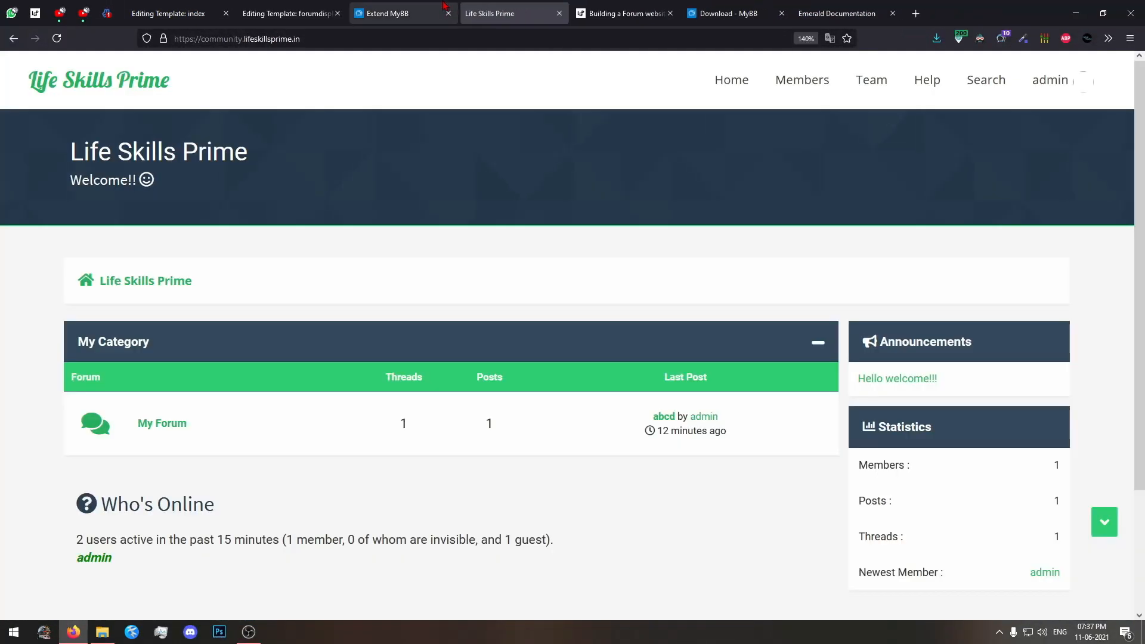
Open the Plugins category of Extend MyBB in a new tab and browse the list of all plugins.
{"action": "left_click", "coordinate": [405, 14]}
{"action": "middle_click", "coordinate": [288, 131]}
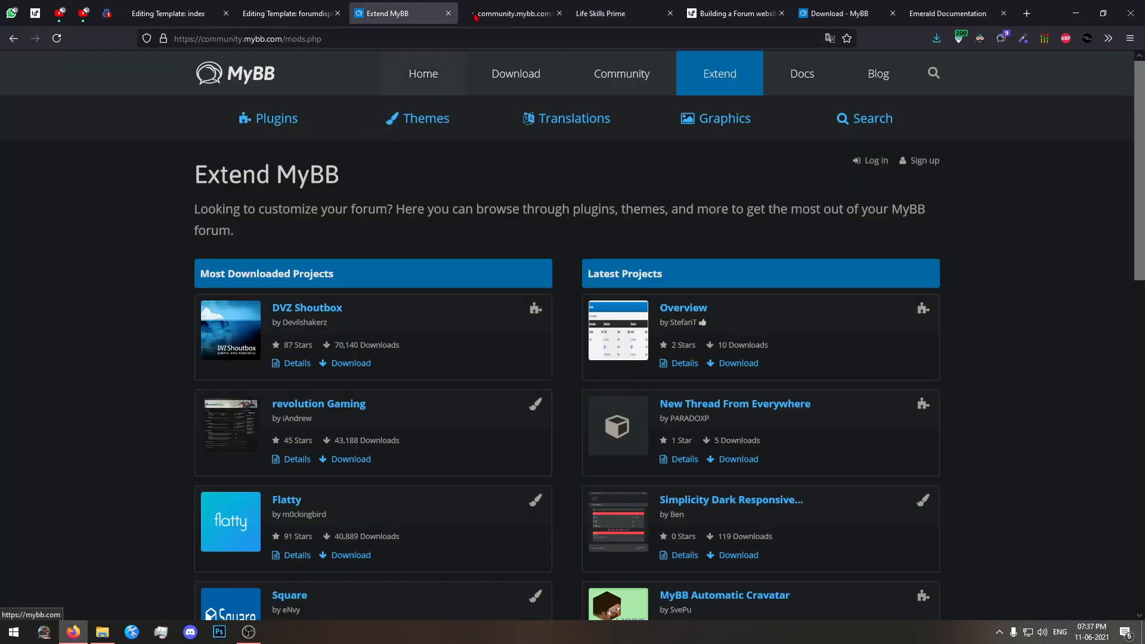
{"action": "left_click", "coordinate": [480, 20]}
{"action": "scroll", "coordinate": [380, 273], "scroll_direction": "down", "scroll_amount": 2}
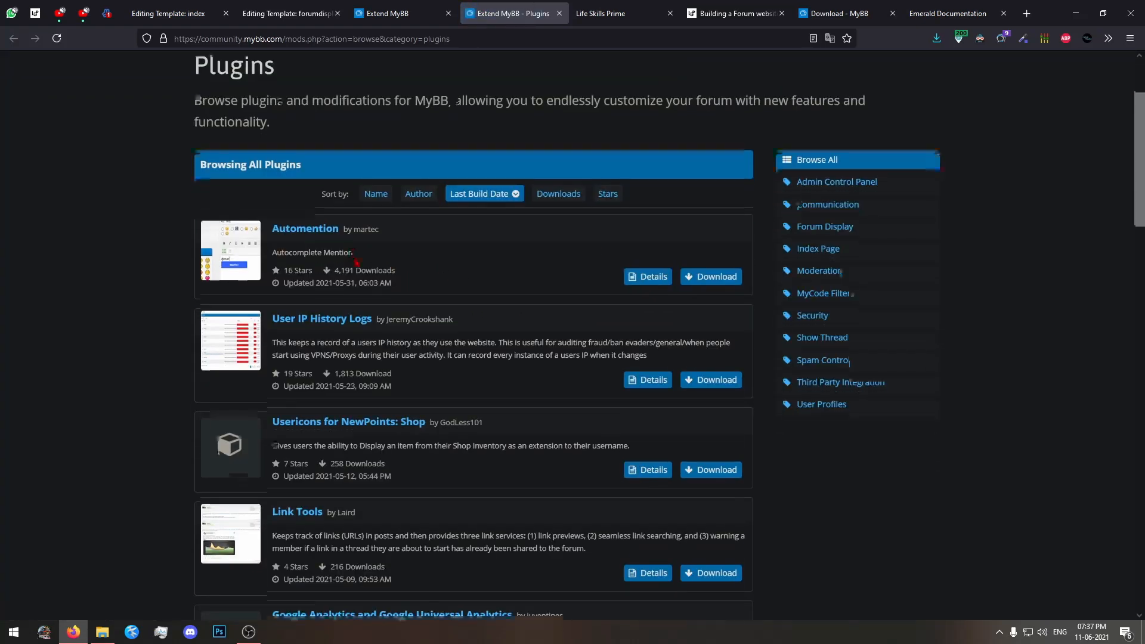
{"action": "scroll", "coordinate": [657, 328], "scroll_direction": "down", "scroll_amount": 1}
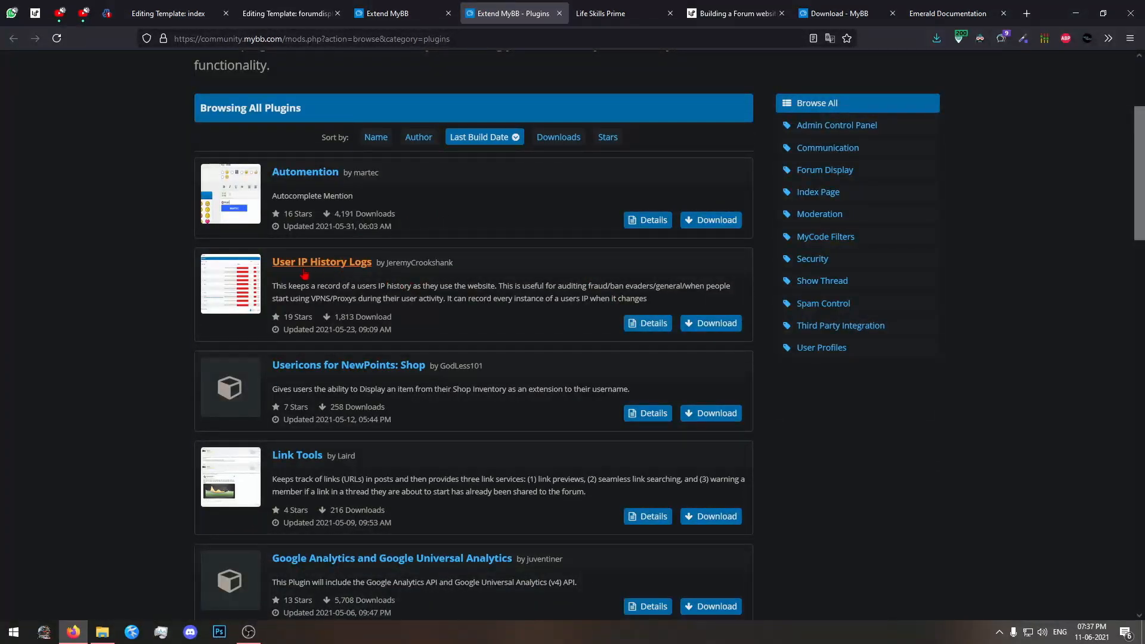
Download version 1.4.2 of the User IP History Logs plugin and save User IP History Logs_#10_stable.zip in the Downloads folder.
{"action": "left_click", "coordinate": [691, 325]}
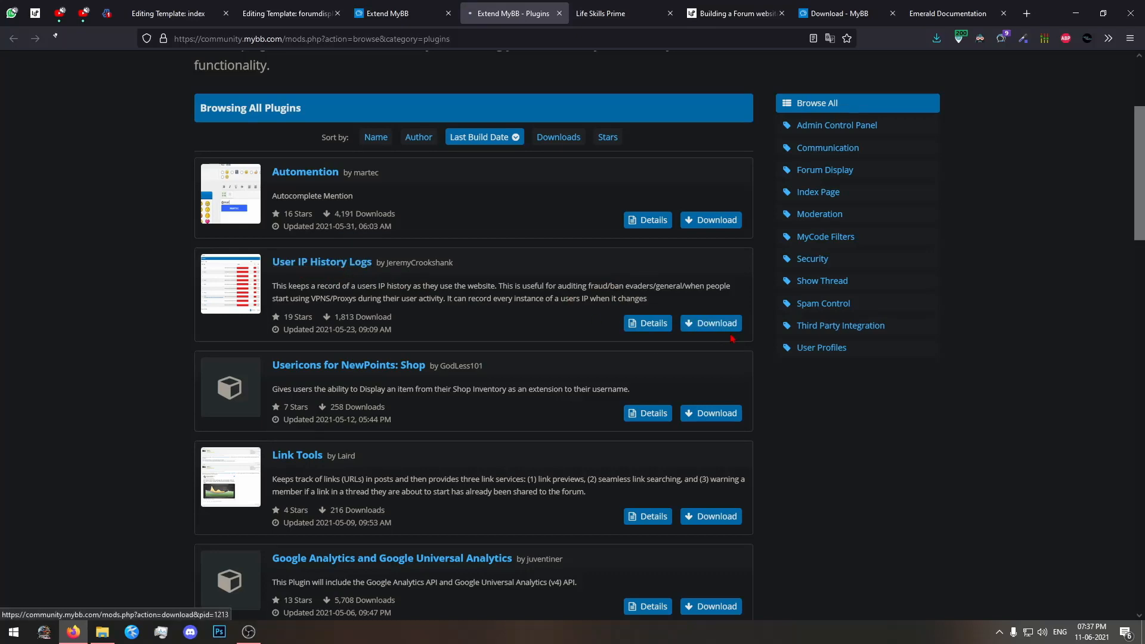
{"action": "scroll", "coordinate": [318, 270], "scroll_direction": "down", "scroll_amount": 1}
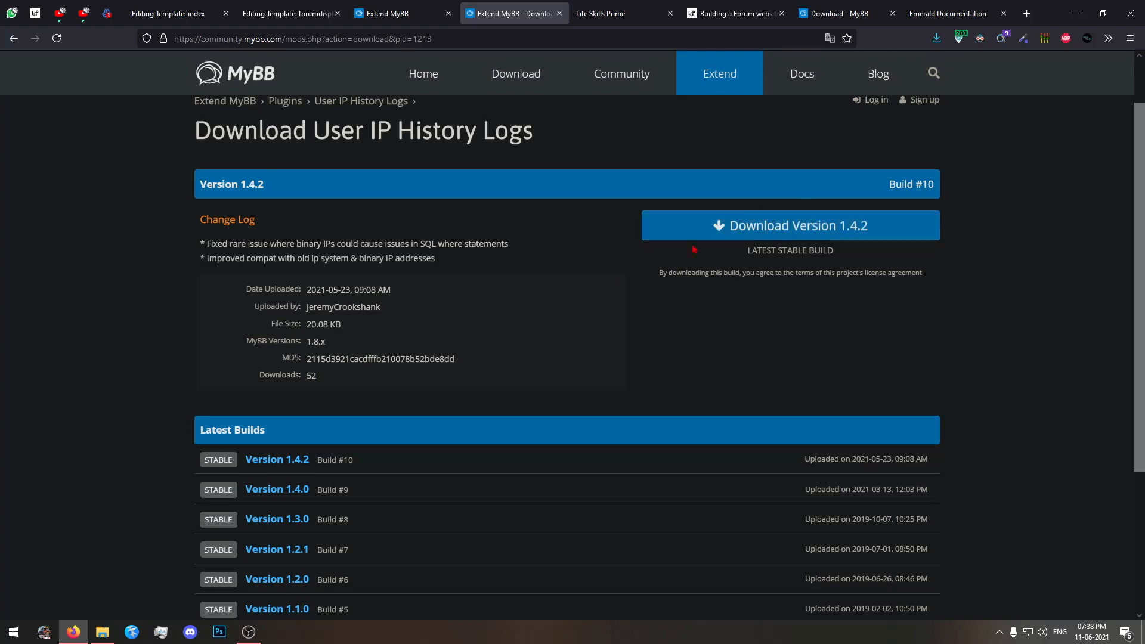
{"action": "left_click", "coordinate": [834, 229]}
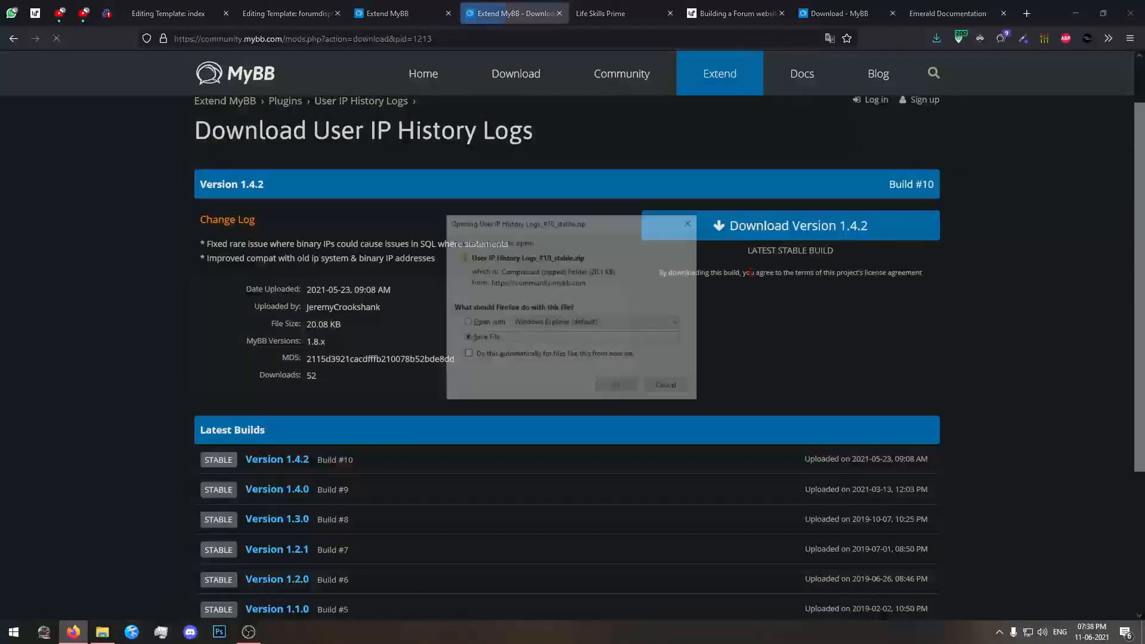
{"action": "left_click", "coordinate": [616, 387]}
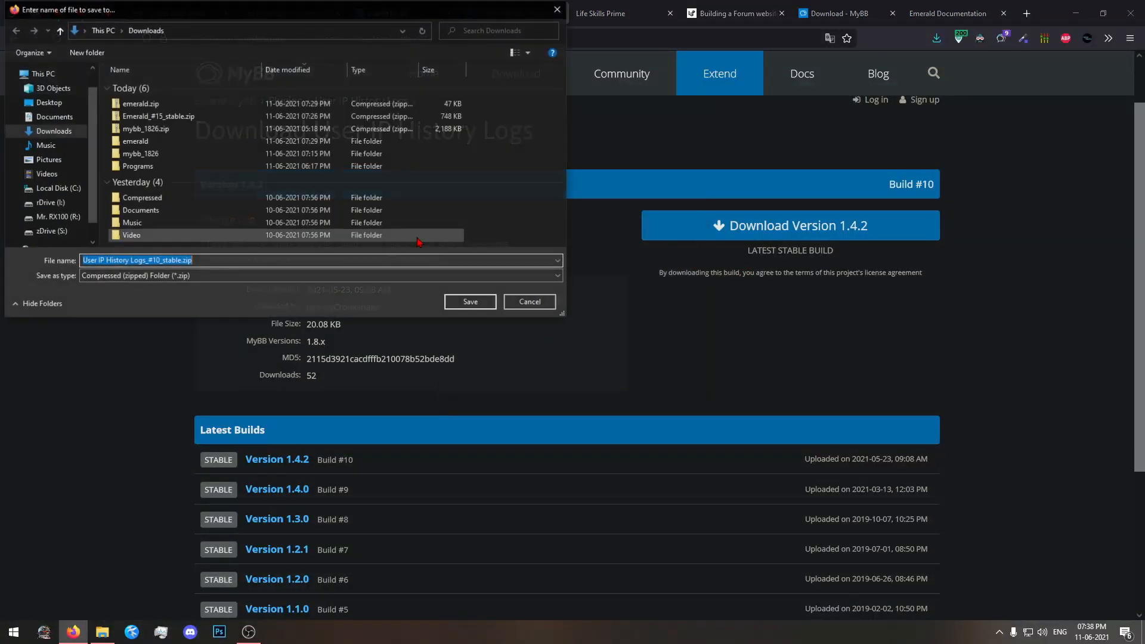
{"action": "left_click", "coordinate": [464, 307]}
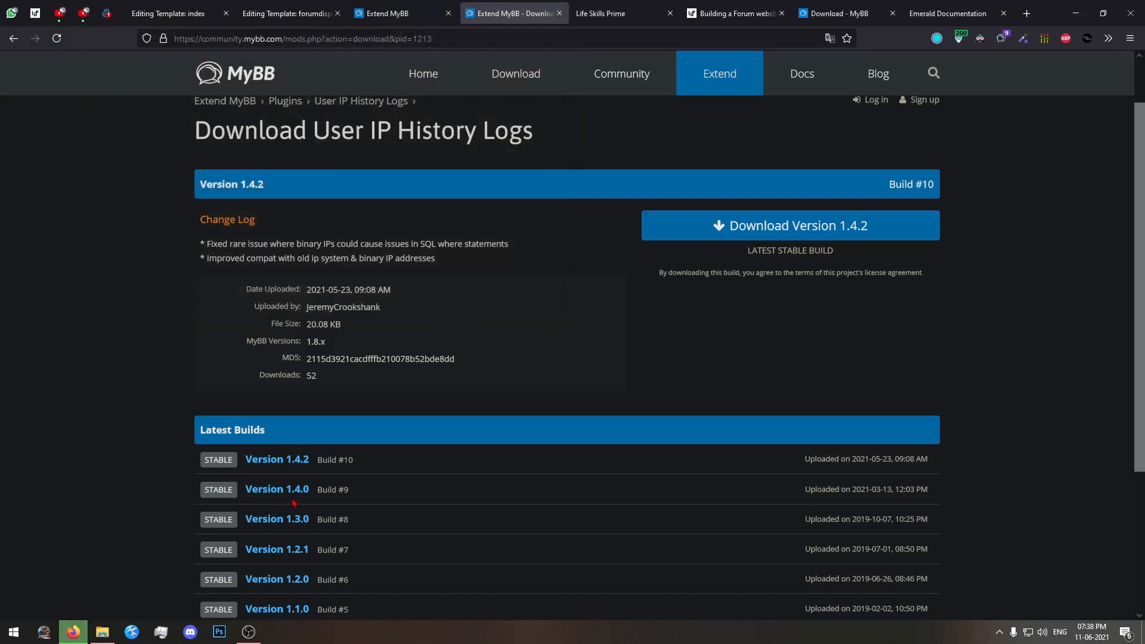
Switch to File Explorer and extract User IP History Logs_#10_stable.zip in the Downloads folder with 7-Zip.
{"action": "left_click", "coordinate": [109, 637]}
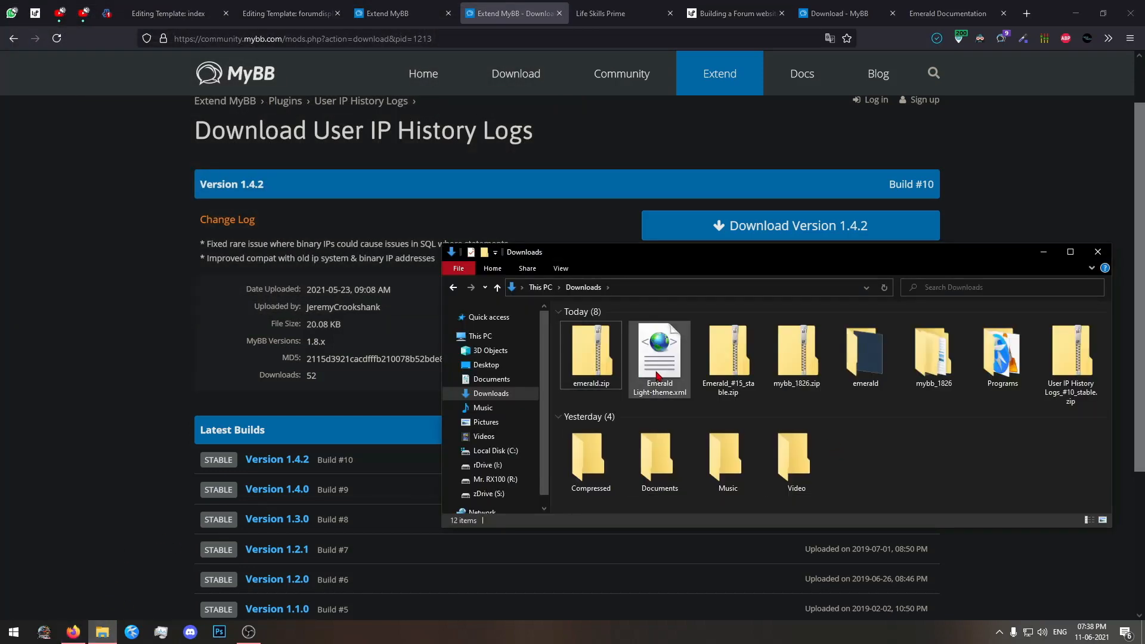
{"action": "left_click", "coordinate": [729, 357]}
{"action": "left_click", "coordinate": [797, 356]}
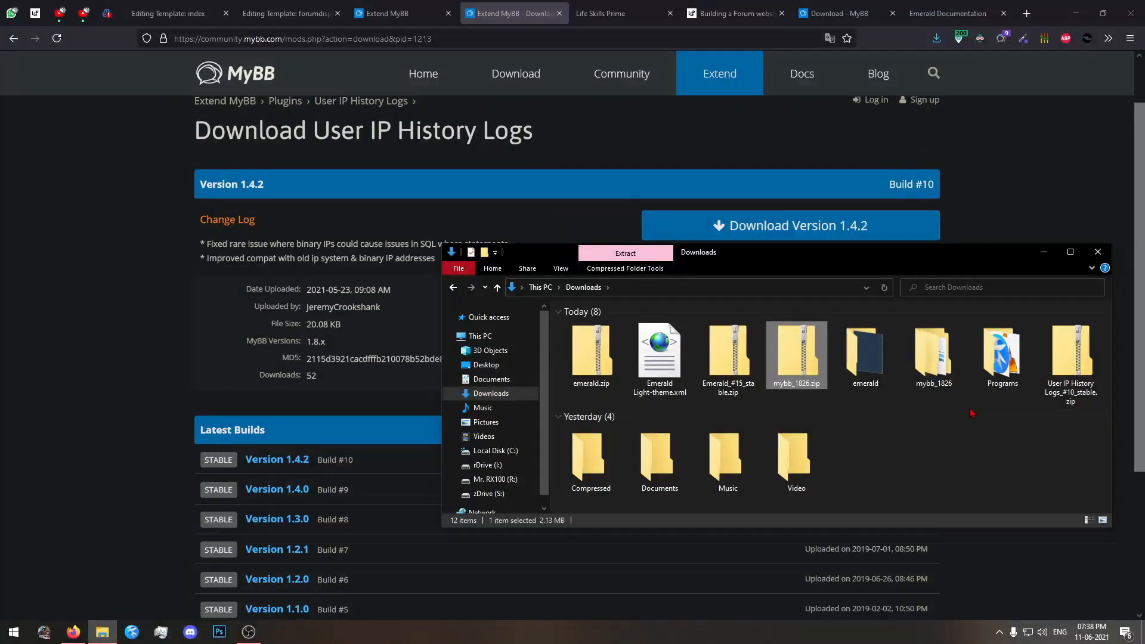
{"action": "right_click", "coordinate": [1061, 383]}
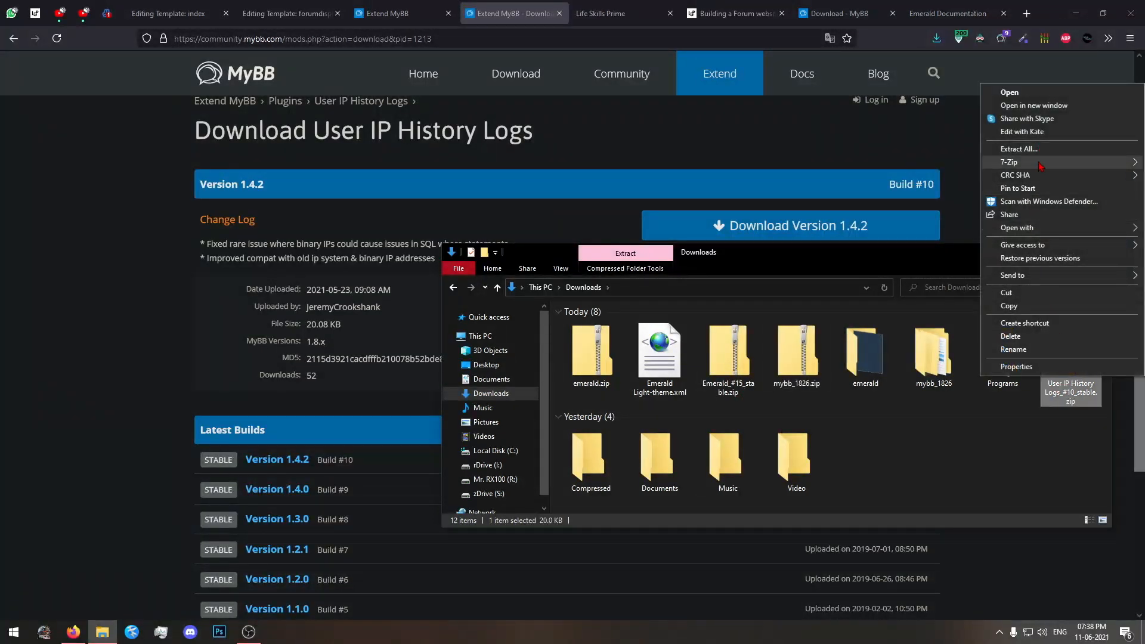
{"action": "mouse_move", "coordinate": [1022, 162]}
{"action": "left_click", "coordinate": [921, 214]}
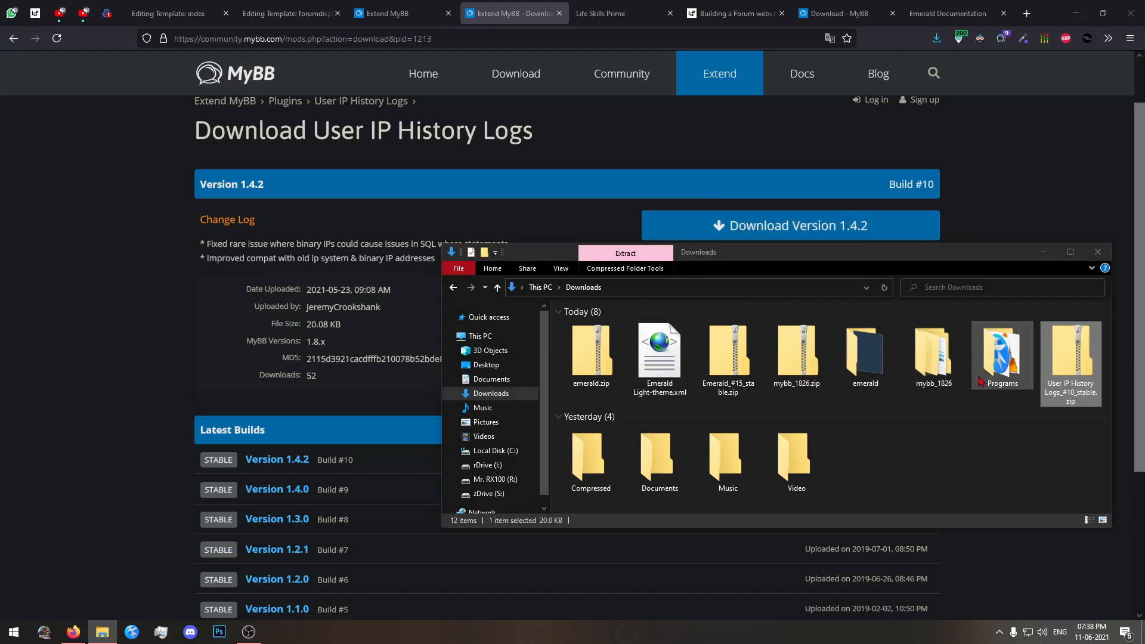
Open the extracted User IP History Logs_#10_stable folder and examine the IP_History_Logs-master contents down to admin/modules/tools.
{"action": "double_click", "coordinate": [590, 444]}
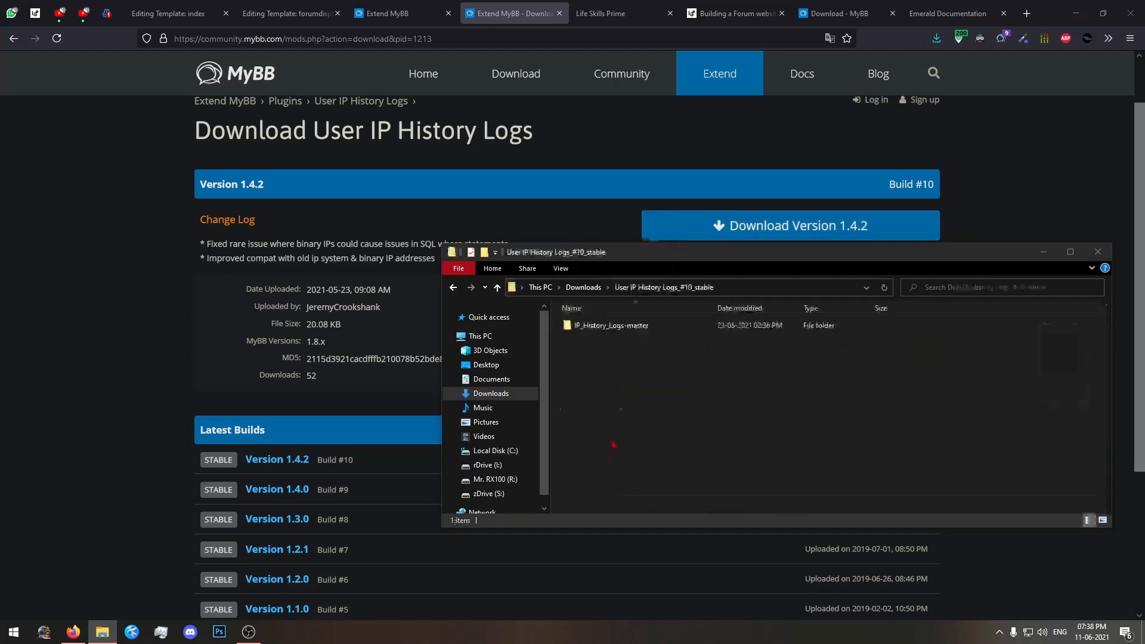
{"action": "double_click", "coordinate": [618, 327]}
{"action": "key", "text": "ctrl+a"}
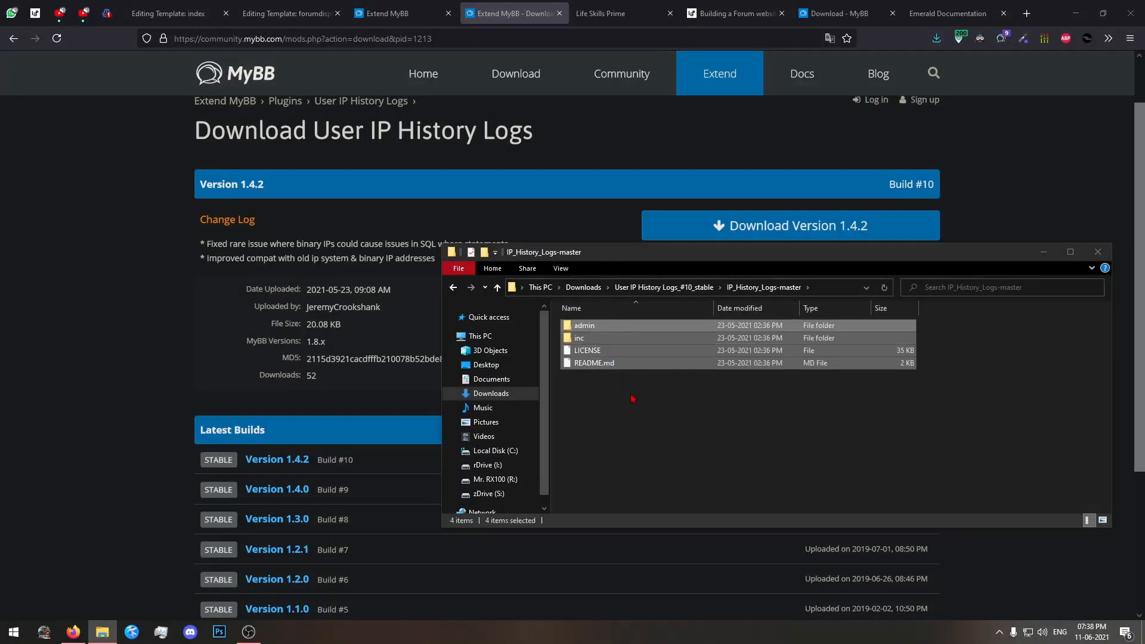
{"action": "left_click", "coordinate": [633, 399]}
{"action": "double_click", "coordinate": [584, 325]}
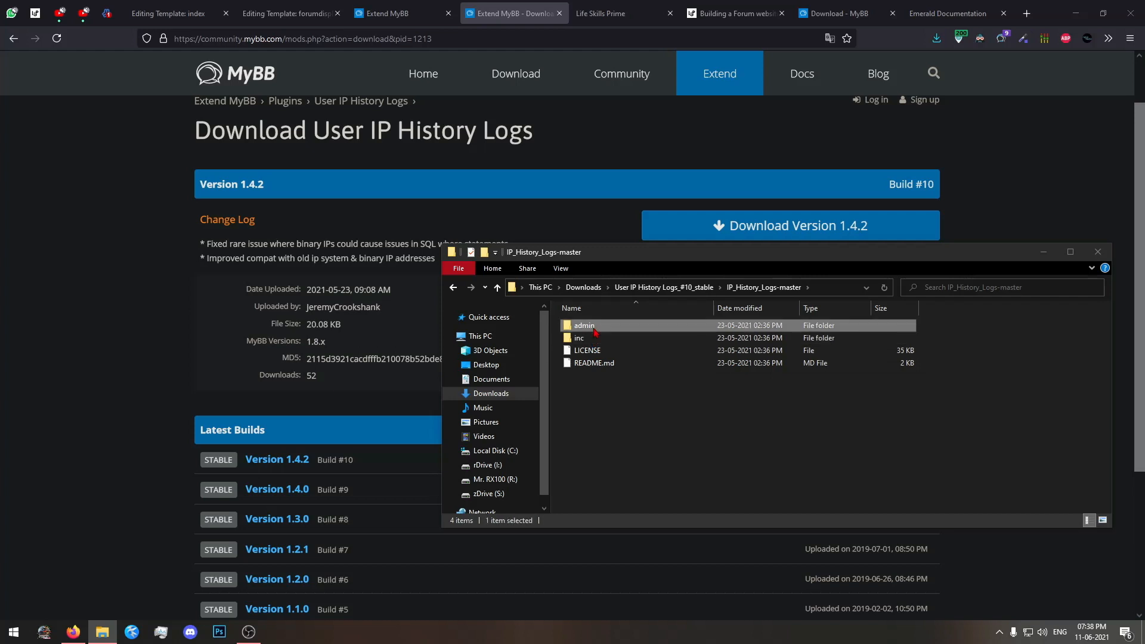
{"action": "double_click", "coordinate": [624, 326]}
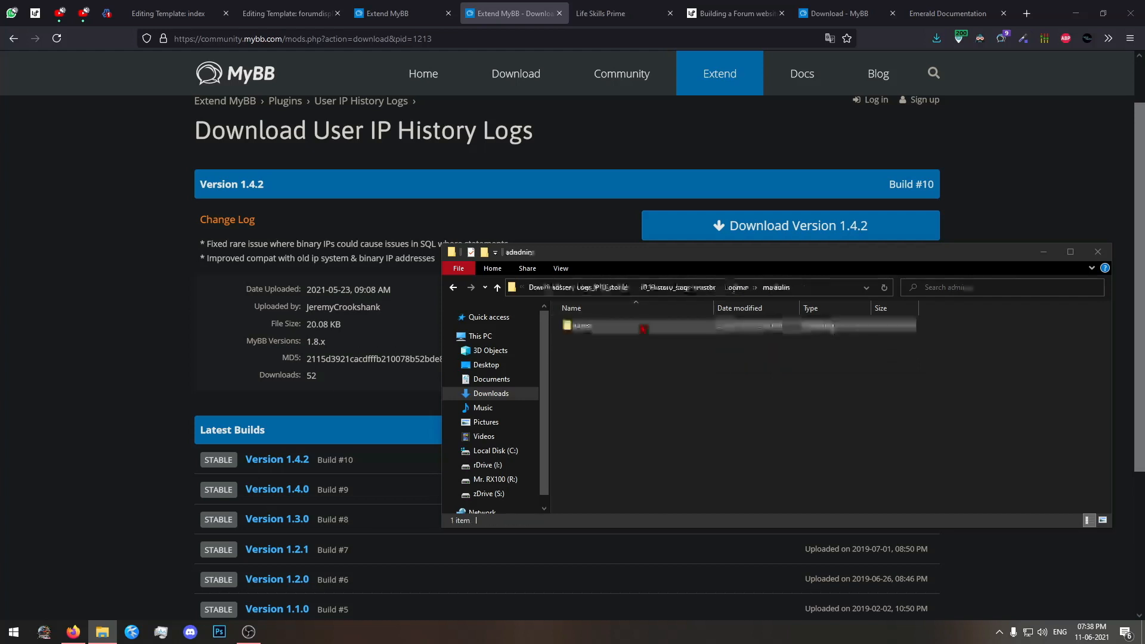
{"action": "double_click", "coordinate": [644, 328]}
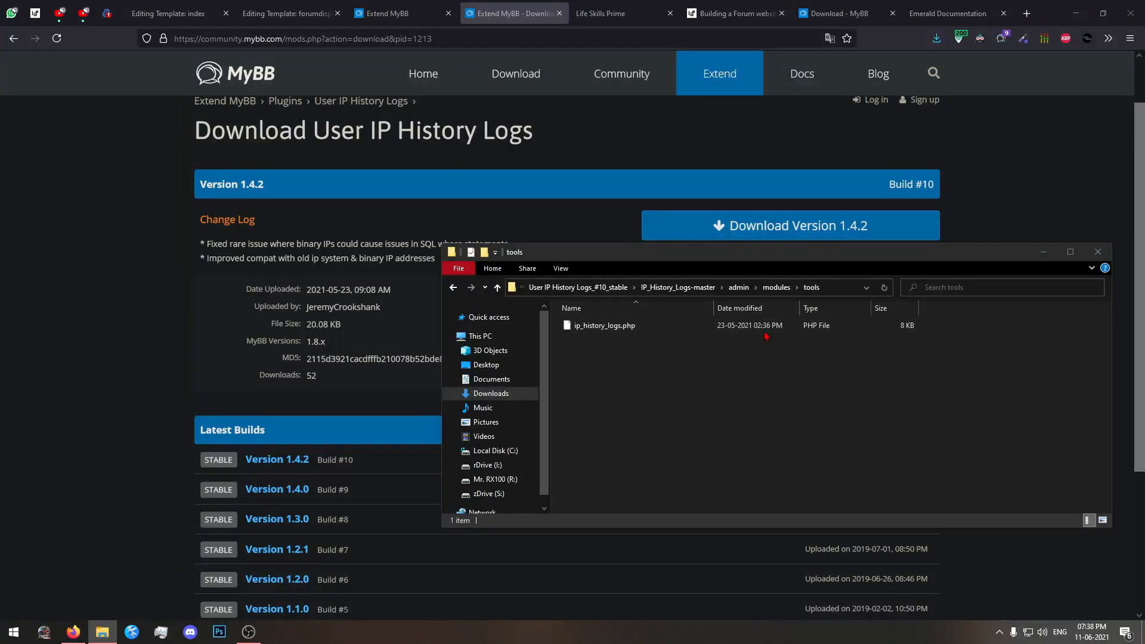
Return to the IP_History_Logs-master folder and recheck its top-level folder structure.
{"action": "left_click", "coordinate": [715, 287]}
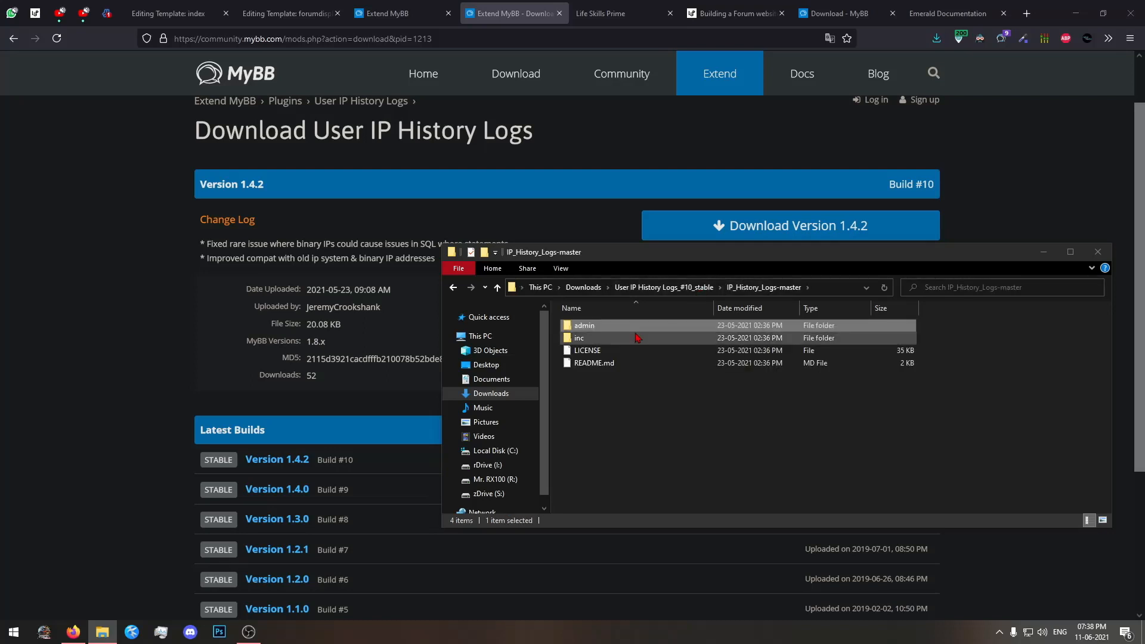
{"action": "double_click", "coordinate": [632, 325]}
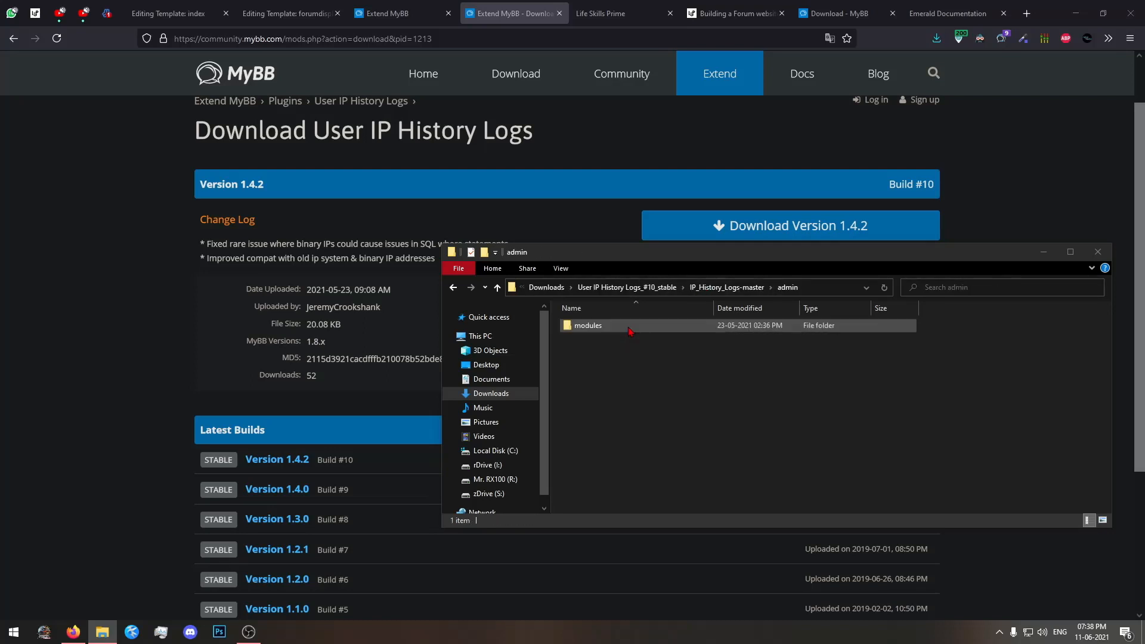
{"action": "left_click", "coordinate": [677, 288]}
{"action": "left_click", "coordinate": [594, 329]}
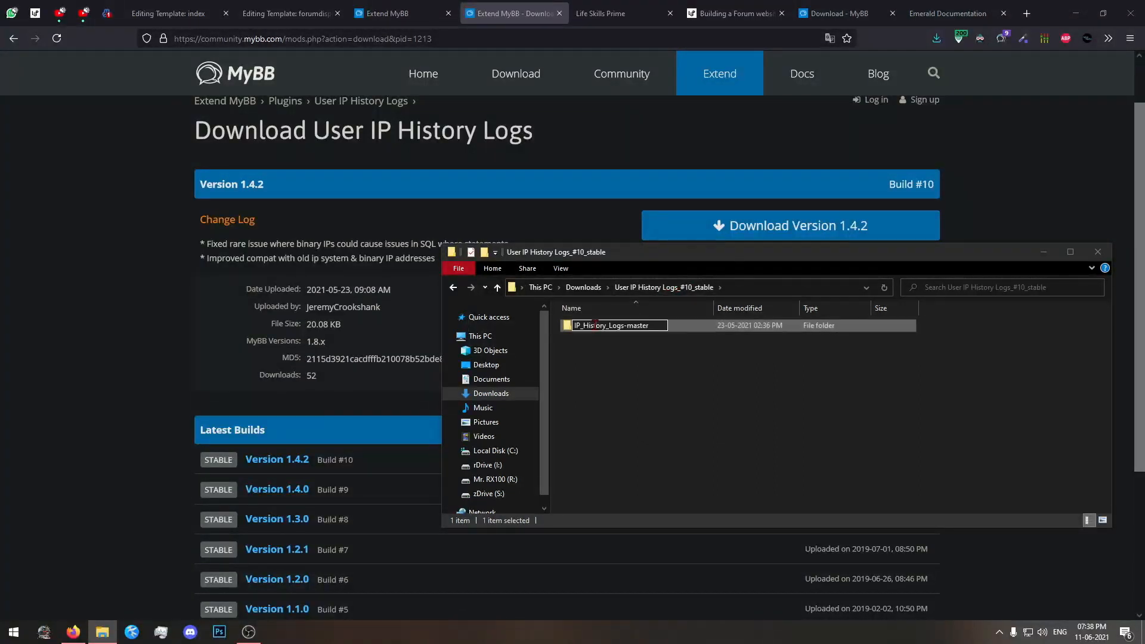
{"action": "double_click", "coordinate": [594, 326]}
{"action": "left_click", "coordinate": [689, 360]}
{"action": "double_click", "coordinate": [676, 329]}
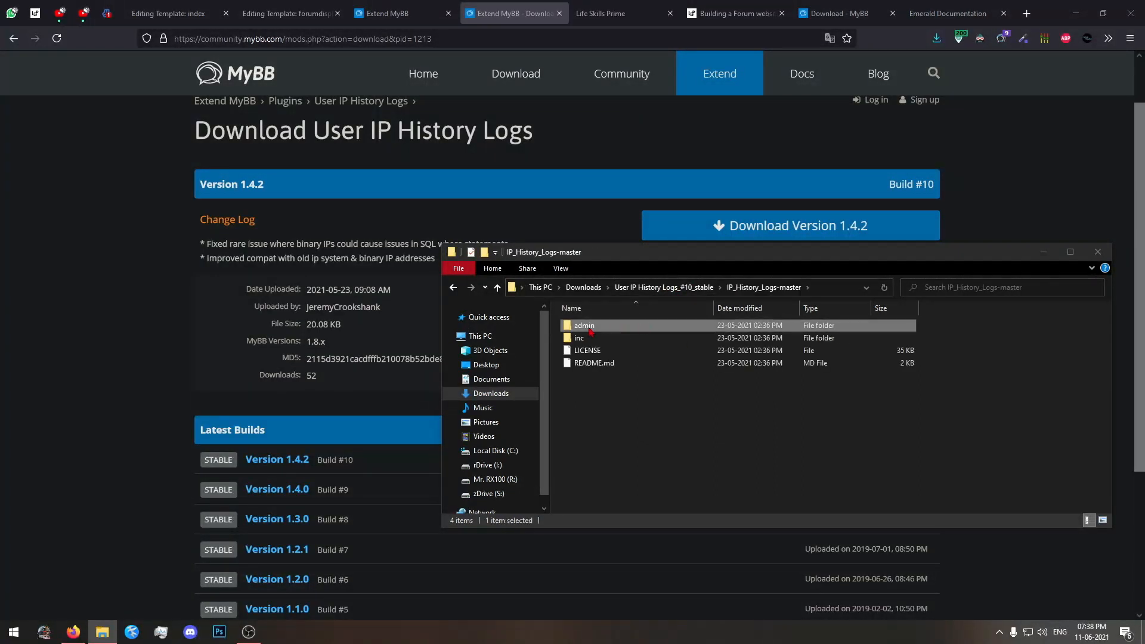
Switch to the Virtualmin File Manager and open public_html/admin/modules/tools, opening the plugin's matching admin/modules/tools folder in File Explorer.
{"action": "left_click", "coordinate": [106, 13]}
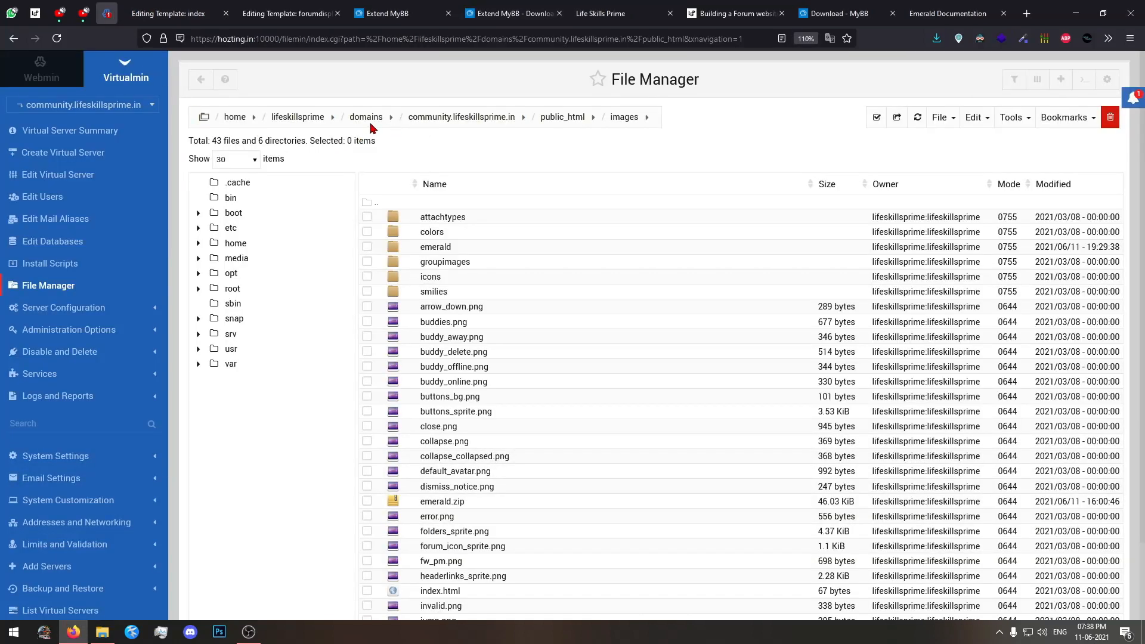
{"action": "left_click", "coordinate": [569, 118]}
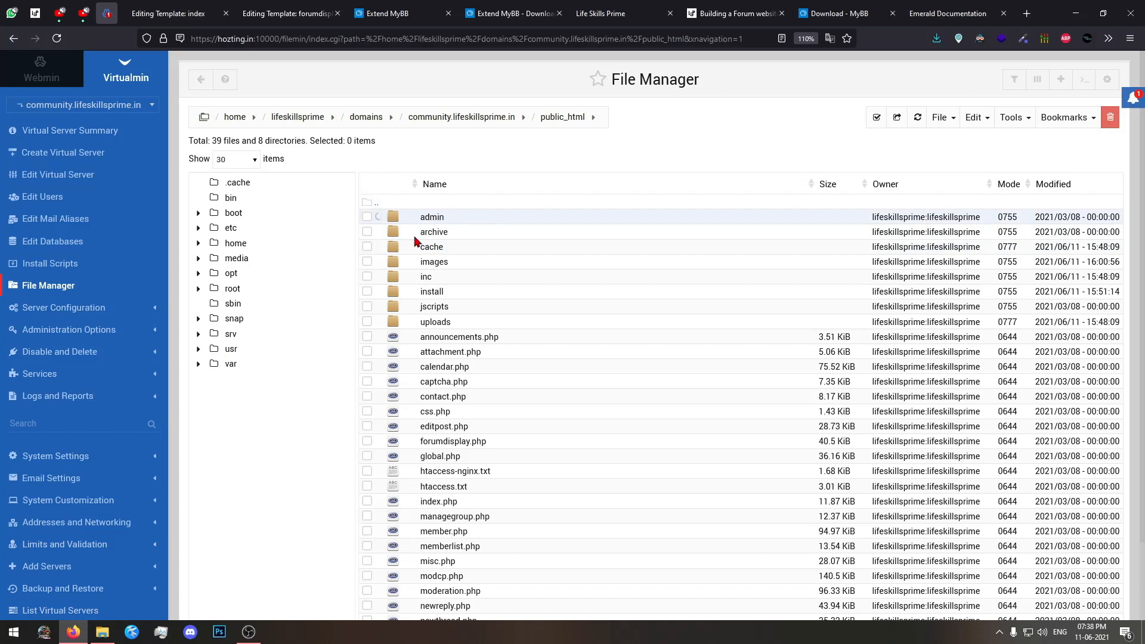
{"action": "left_click", "coordinate": [103, 631]}
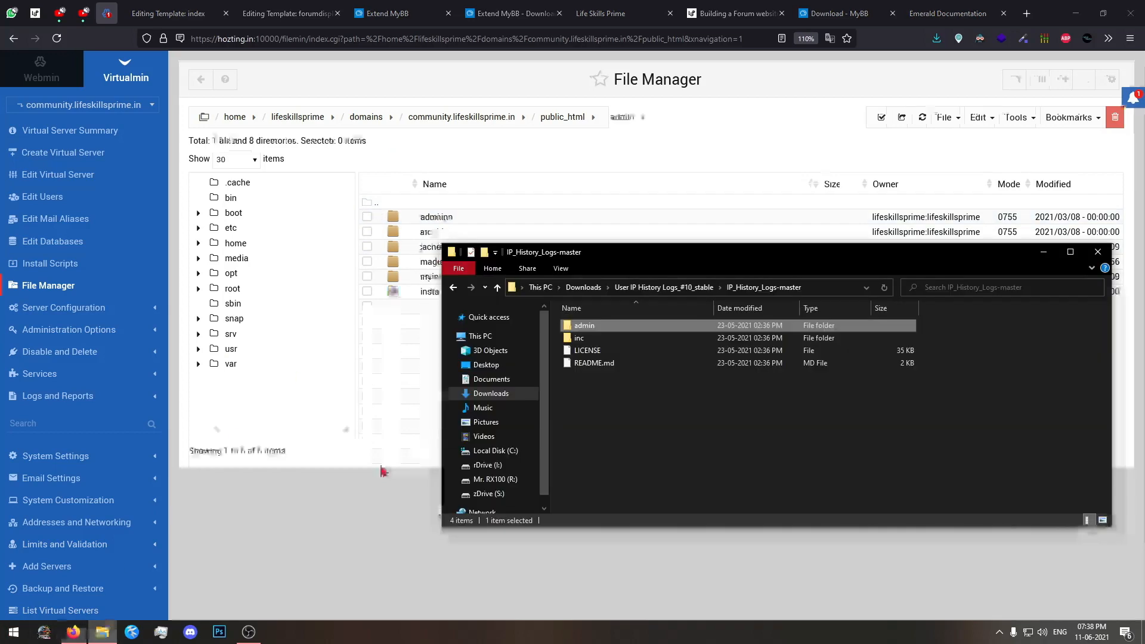
{"action": "double_click", "coordinate": [594, 327]}
{"action": "left_click", "coordinate": [427, 334]}
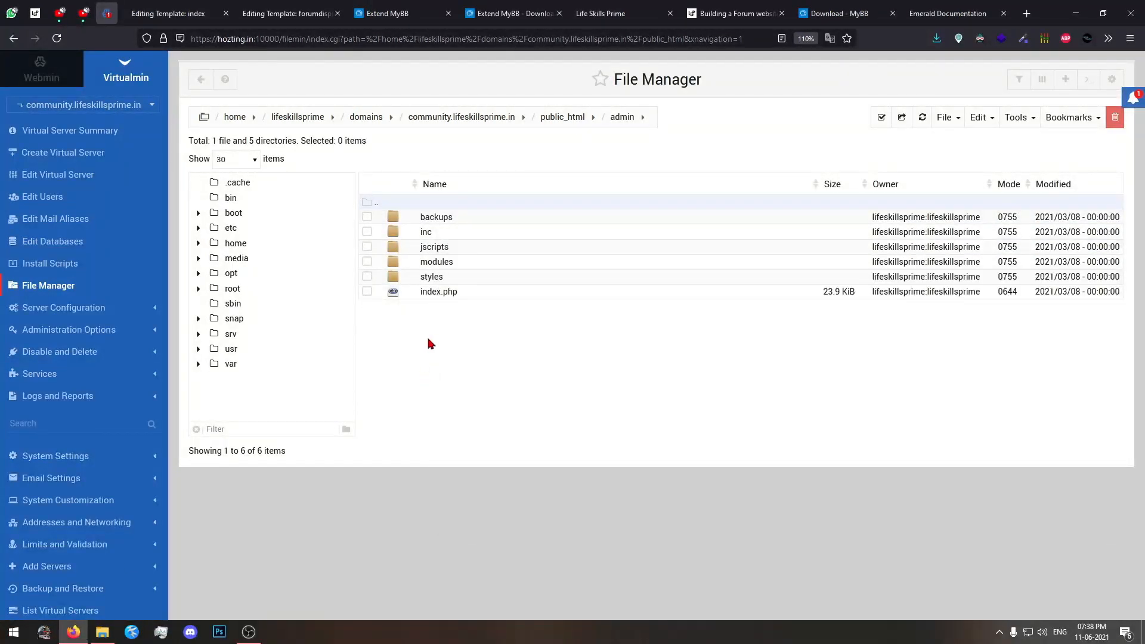
{"action": "double_click", "coordinate": [447, 266]}
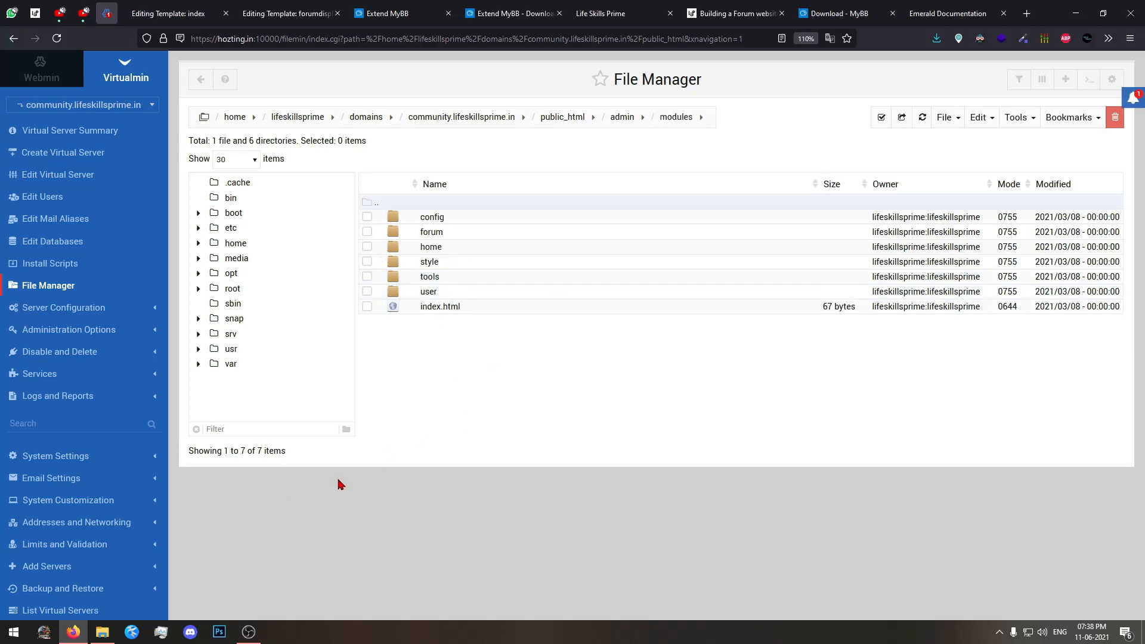
{"action": "left_click", "coordinate": [102, 632]}
{"action": "double_click", "coordinate": [595, 329]}
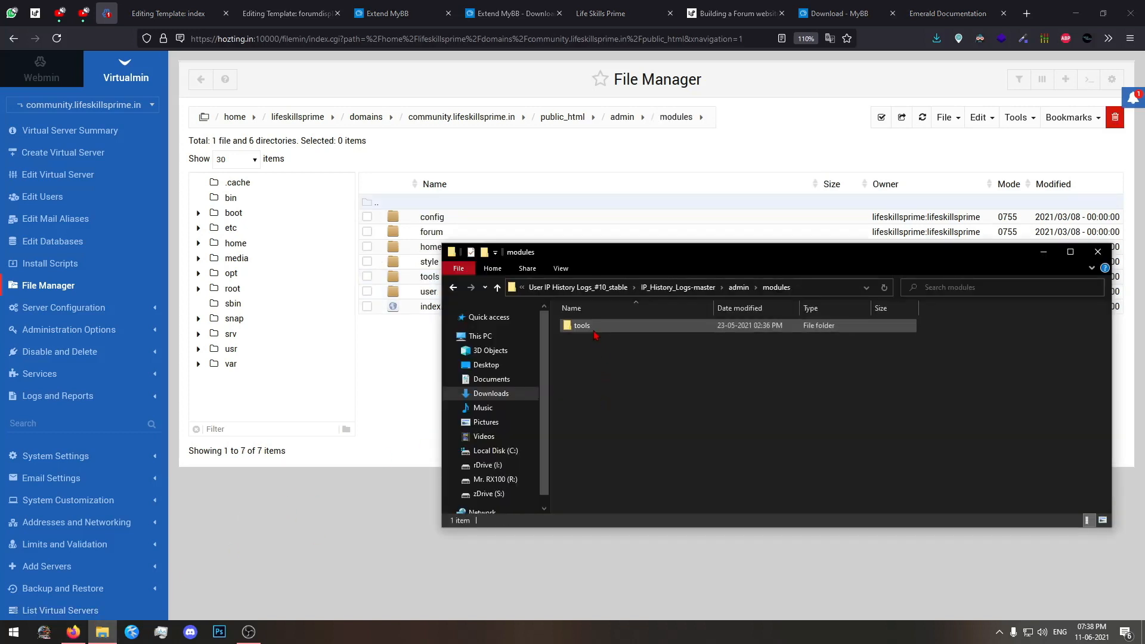
{"action": "double_click", "coordinate": [595, 329]}
{"action": "left_click", "coordinate": [425, 352]}
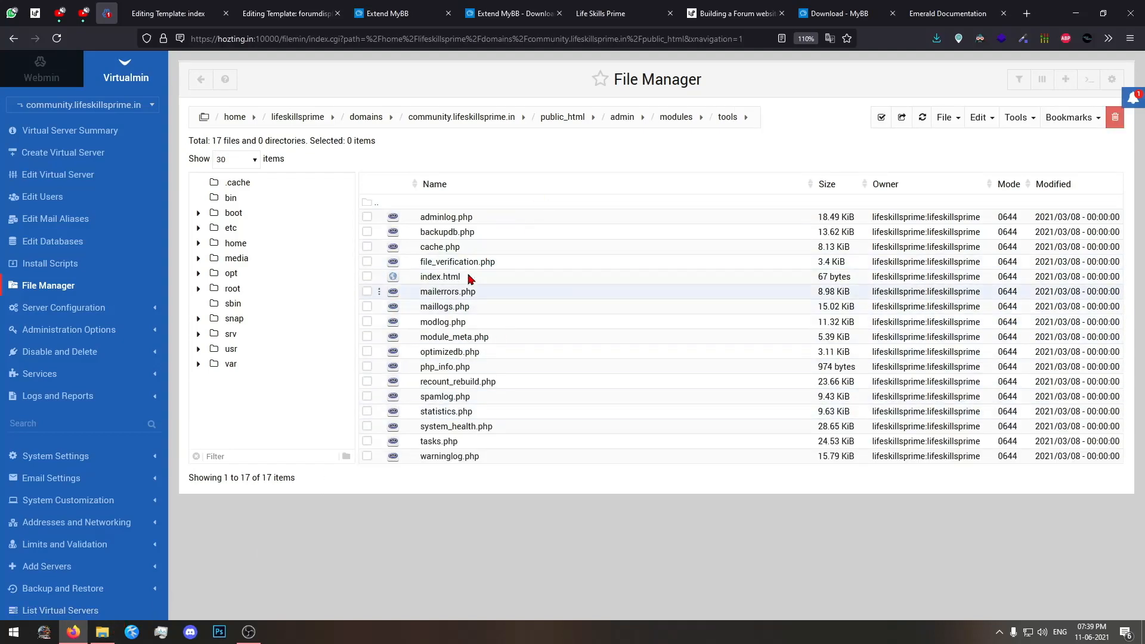
Upload ip_history_logs.php from the plugin's admin/modules/tools folder into the server's matching tools directory.
{"action": "left_click", "coordinate": [102, 631]}
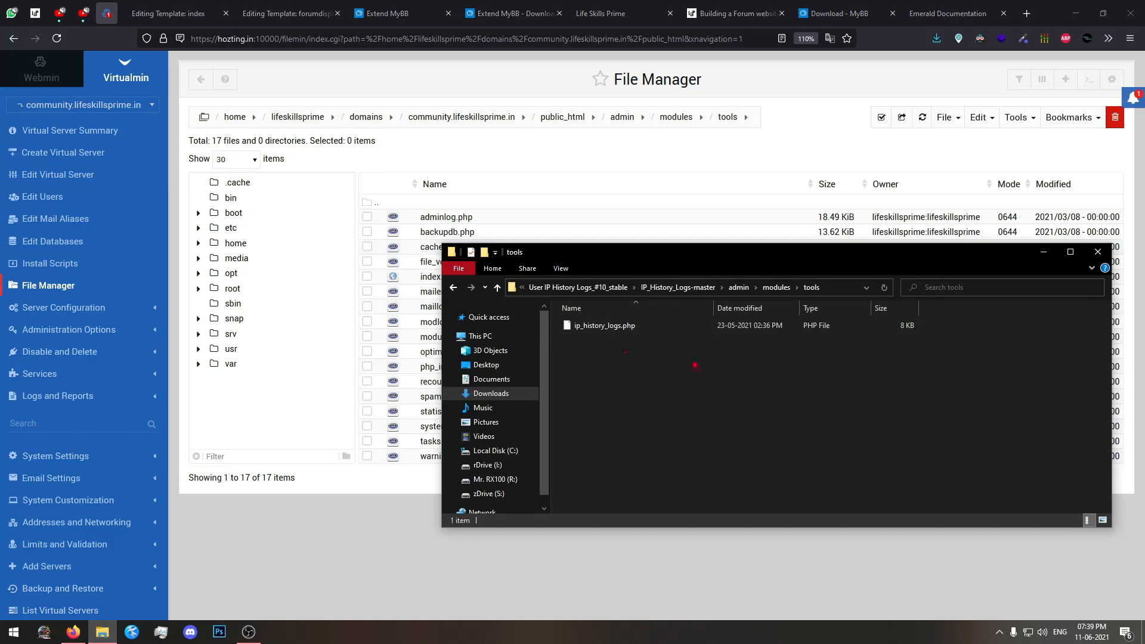
{"action": "left_click_drag", "start_coordinate": [692, 360], "coordinate": [729, 420]}
{"action": "left_click_drag", "start_coordinate": [730, 421], "coordinate": [707, 359]}
{"action": "left_click", "coordinate": [946, 117]}
{"action": "left_click", "coordinate": [882, 200]}
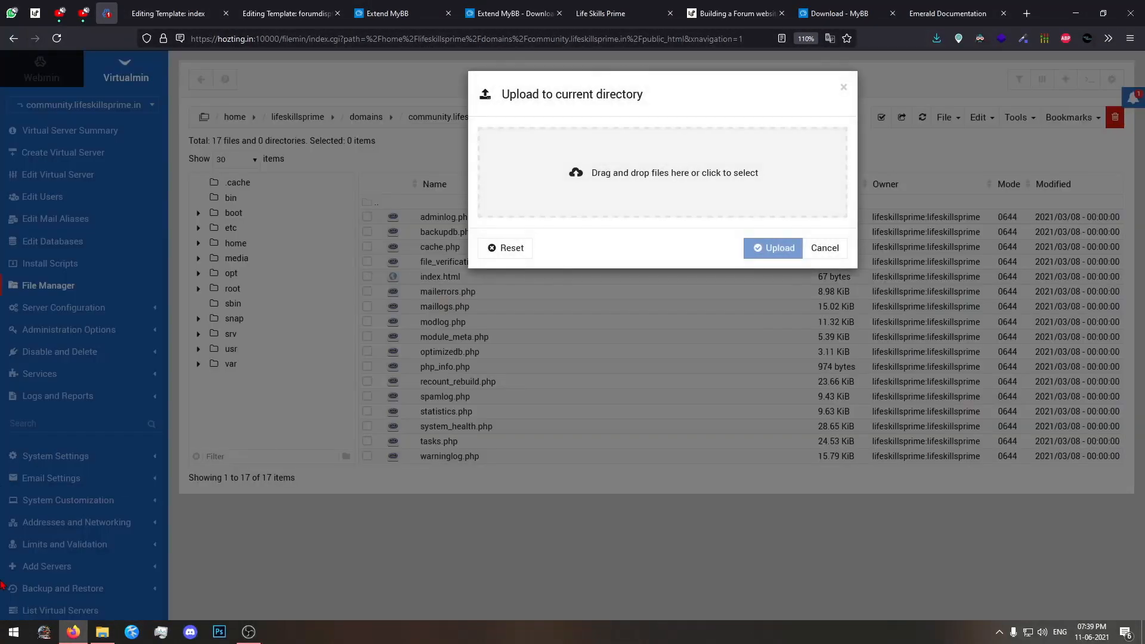
{"action": "left_click", "coordinate": [102, 631]}
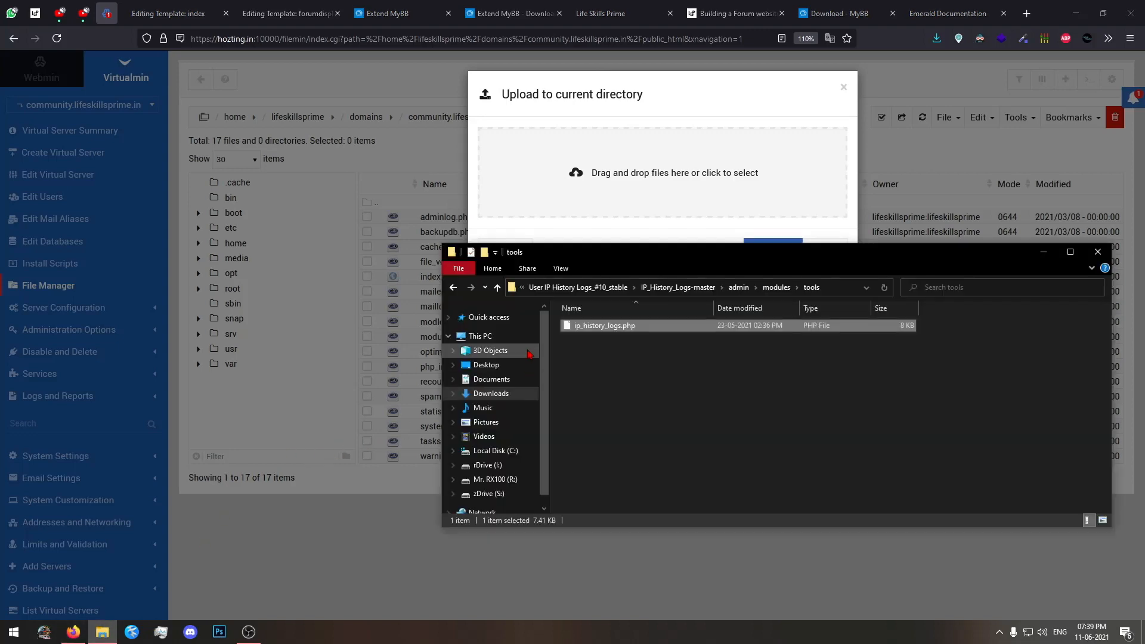
{"action": "left_click_drag", "start_coordinate": [693, 327], "coordinate": [663, 179]}
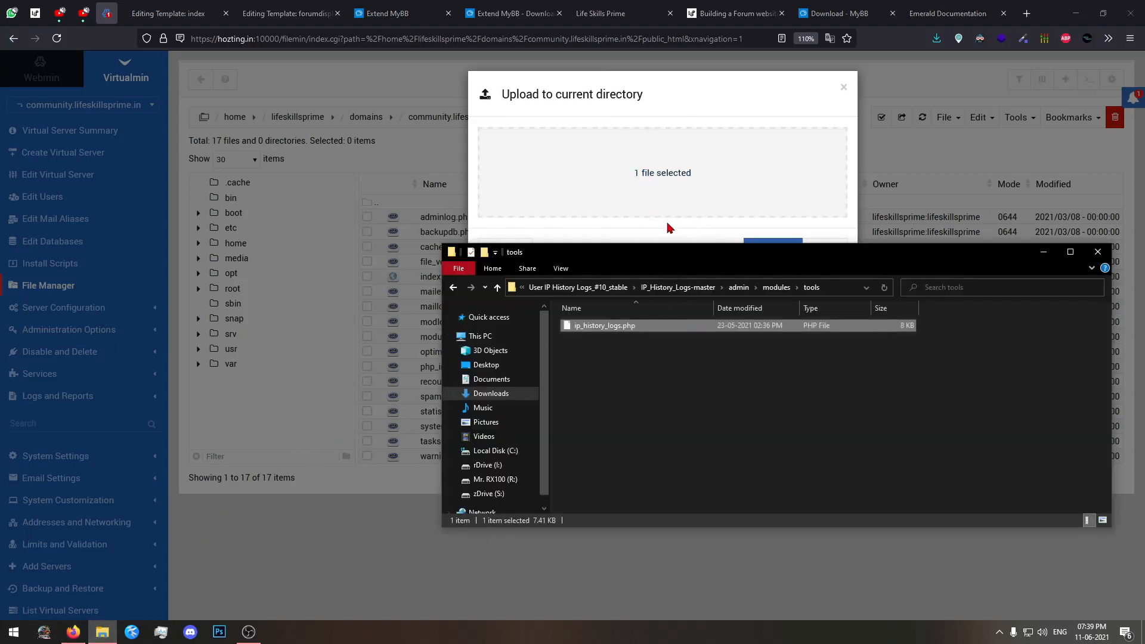
{"action": "left_click", "coordinate": [667, 228]}
{"action": "left_click", "coordinate": [771, 247]}
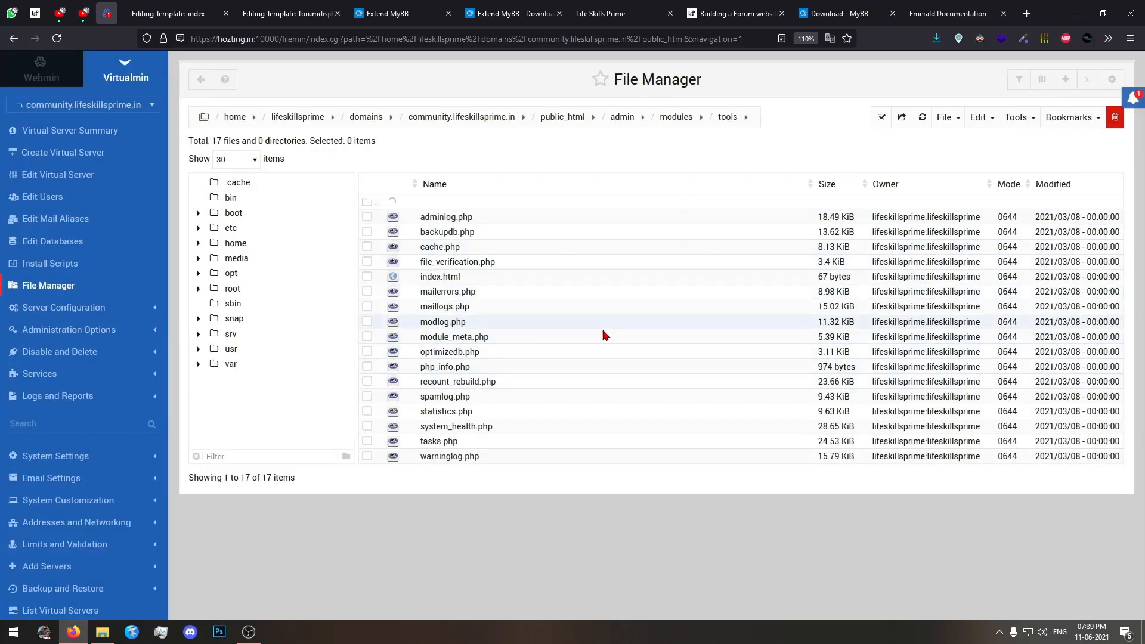
In File Explorer, examine the plugin's inc folder, checking its tasks subfolder and opening its plugins subfolder.
{"action": "left_click", "coordinate": [103, 631]}
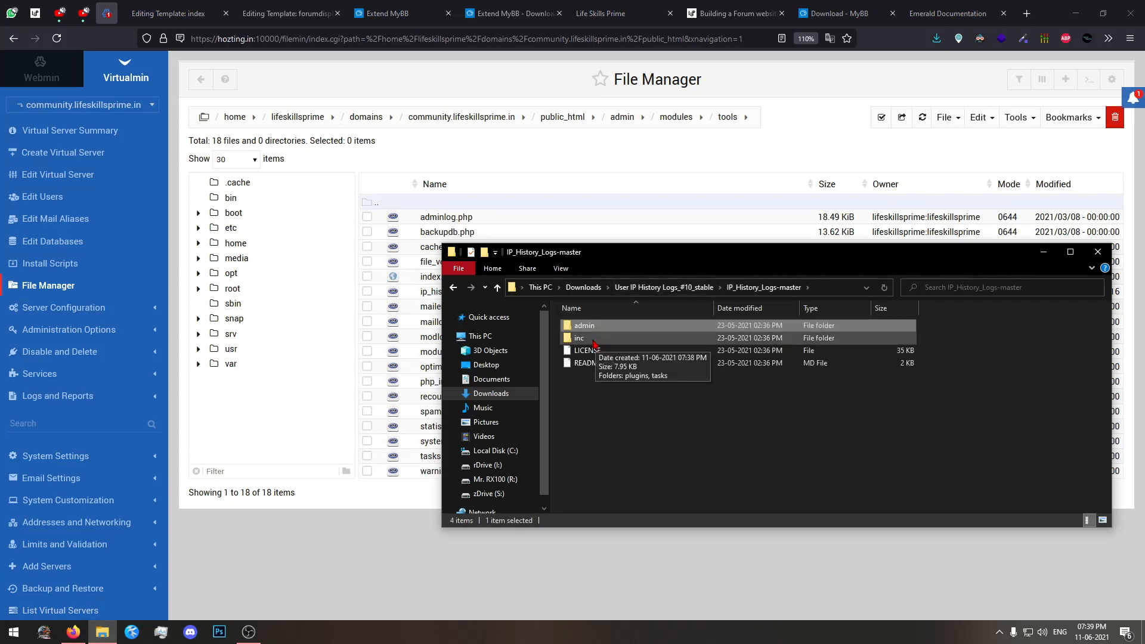
{"action": "double_click", "coordinate": [594, 339]}
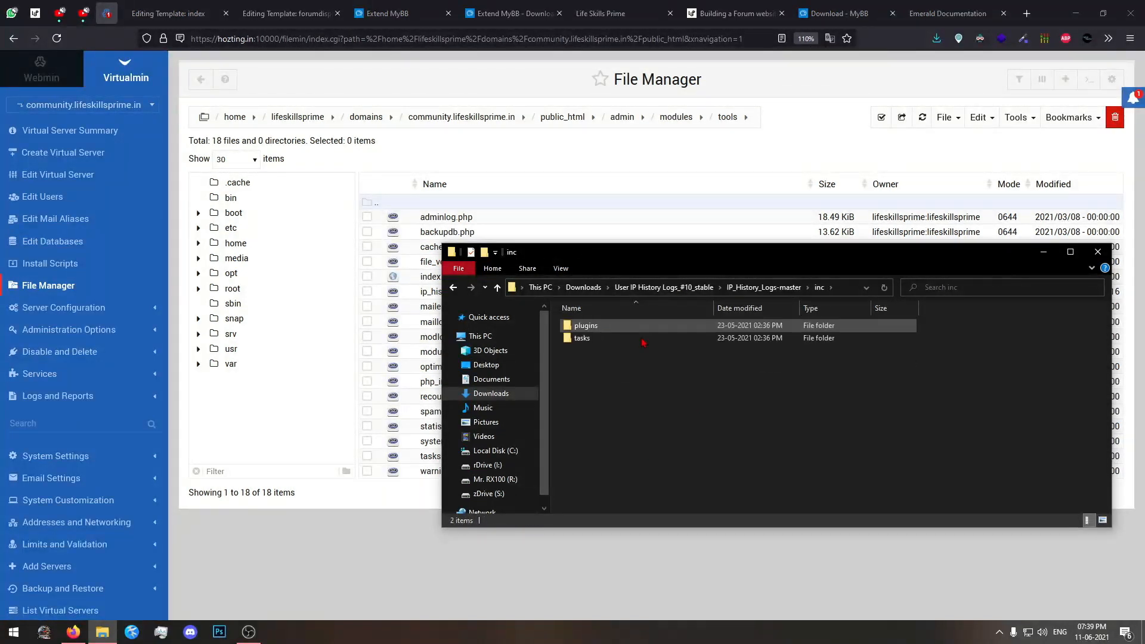
{"action": "scroll", "coordinate": [668, 378], "scroll_direction": "up", "scroll_amount": 5}
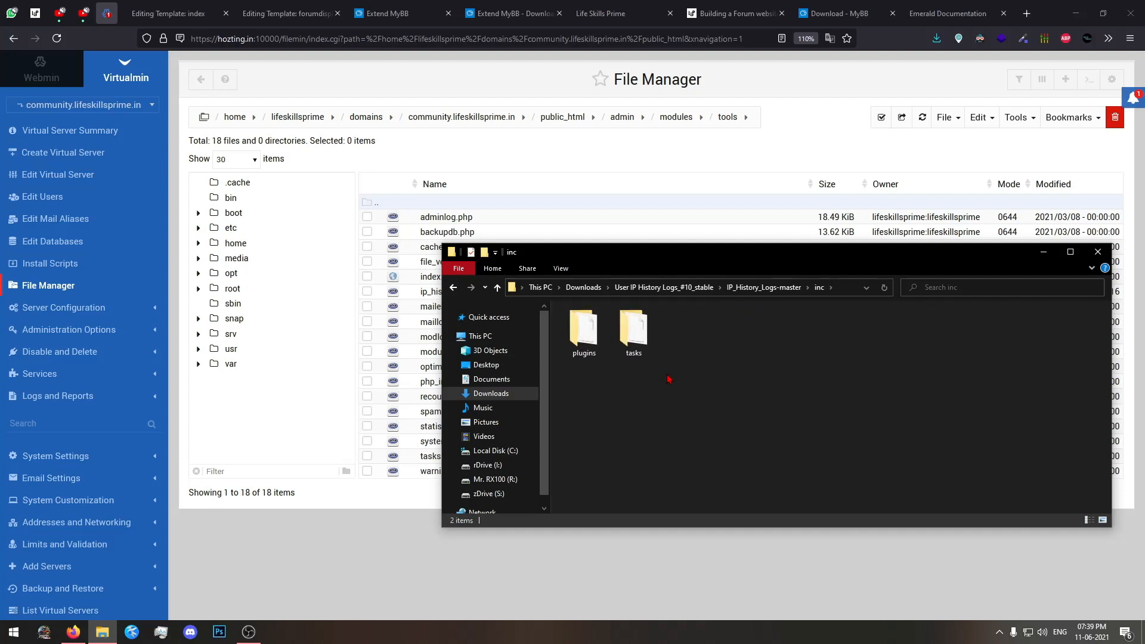
{"action": "scroll", "coordinate": [668, 378], "scroll_direction": "up", "scroll_amount": 1}
{"action": "double_click", "coordinate": [669, 331]}
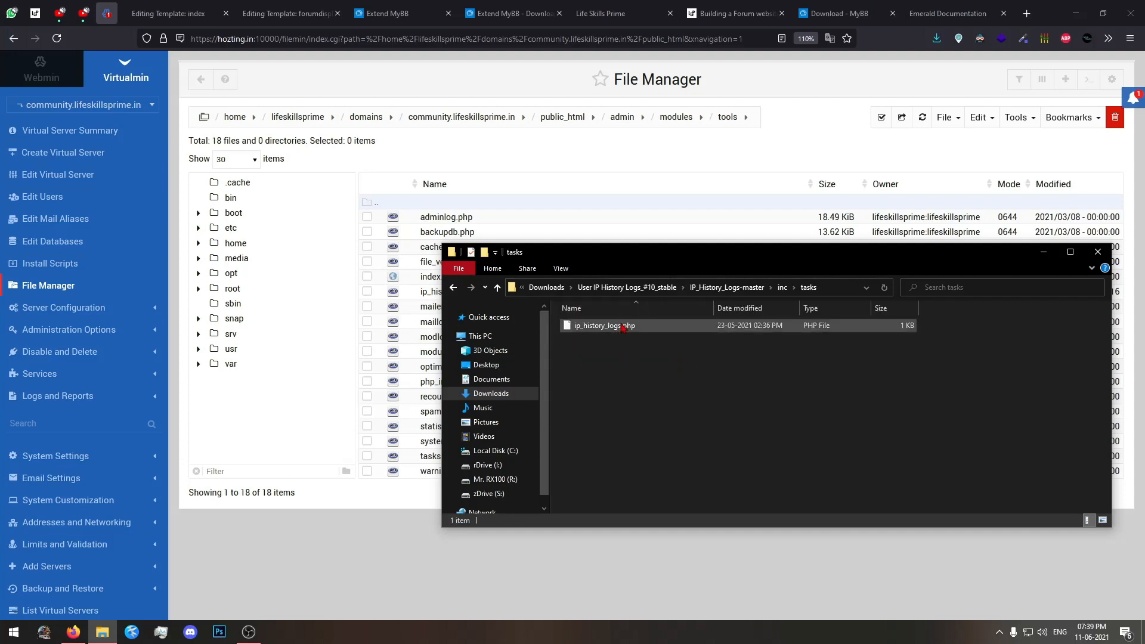
{"action": "left_click", "coordinate": [782, 287]}
{"action": "double_click", "coordinate": [593, 341]}
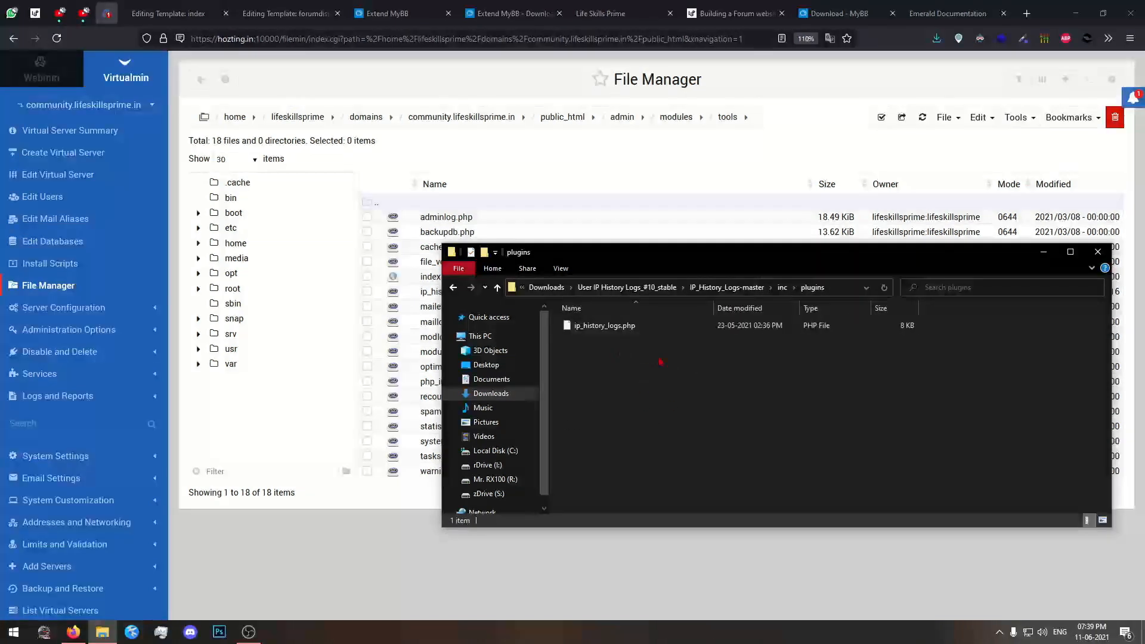
Open the public_html/inc/plugins directory in the server's File Manager, matching the plugin's local folder path.
{"action": "left_click_drag", "start_coordinate": [632, 328], "coordinate": [560, 138]}
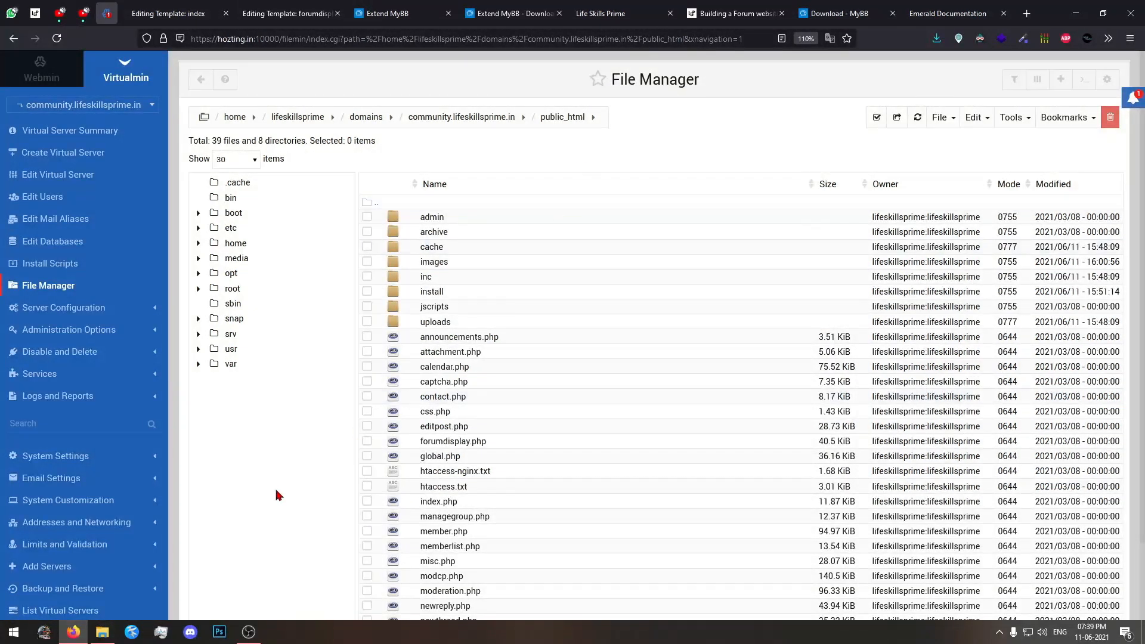
{"action": "left_click", "coordinate": [111, 637]}
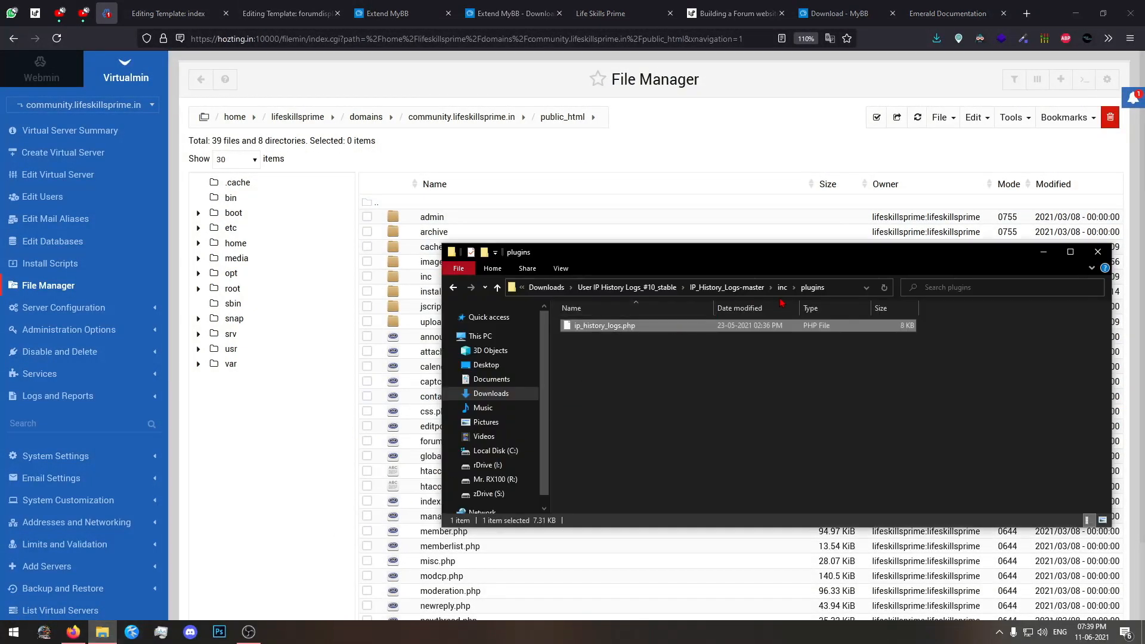
{"action": "left_click", "coordinate": [671, 177]}
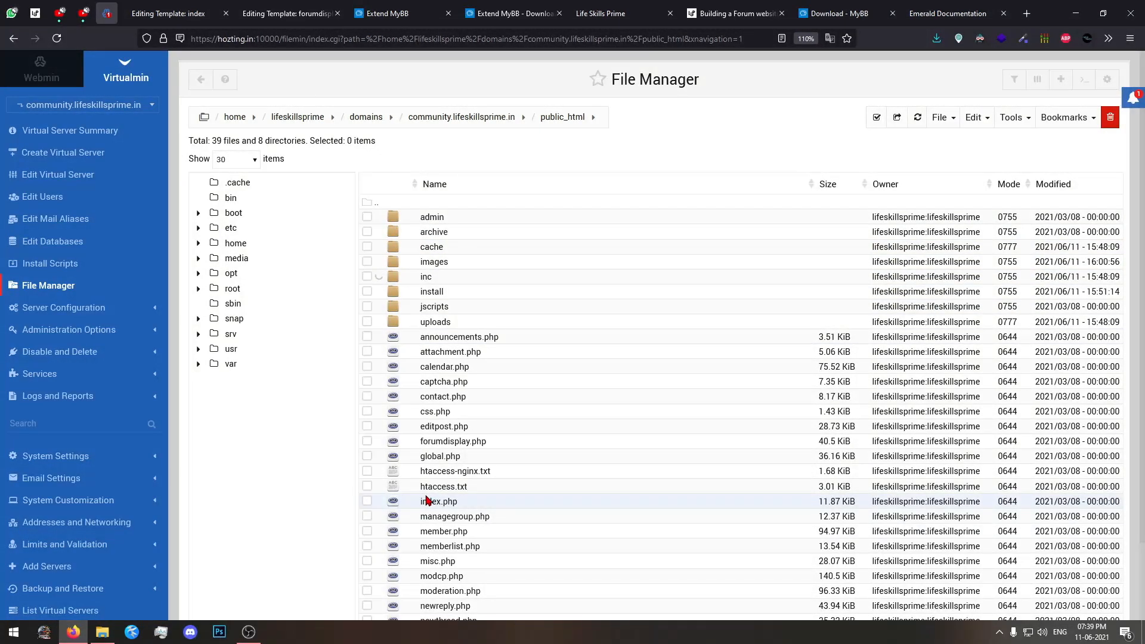
{"action": "left_click", "coordinate": [103, 633]}
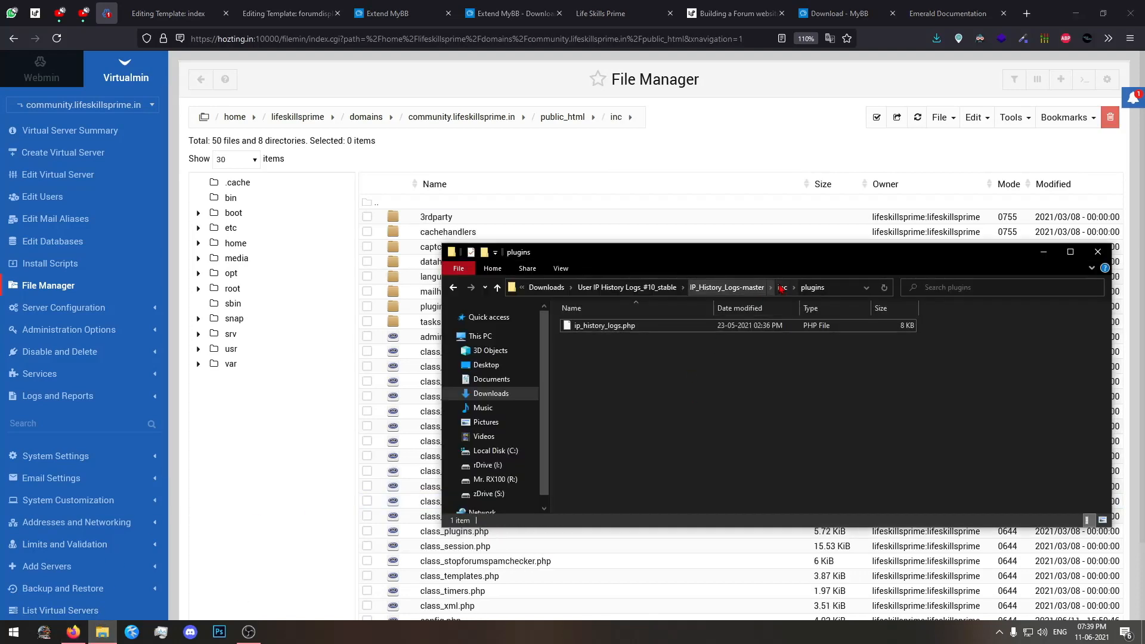
{"action": "left_click", "coordinate": [475, 197]}
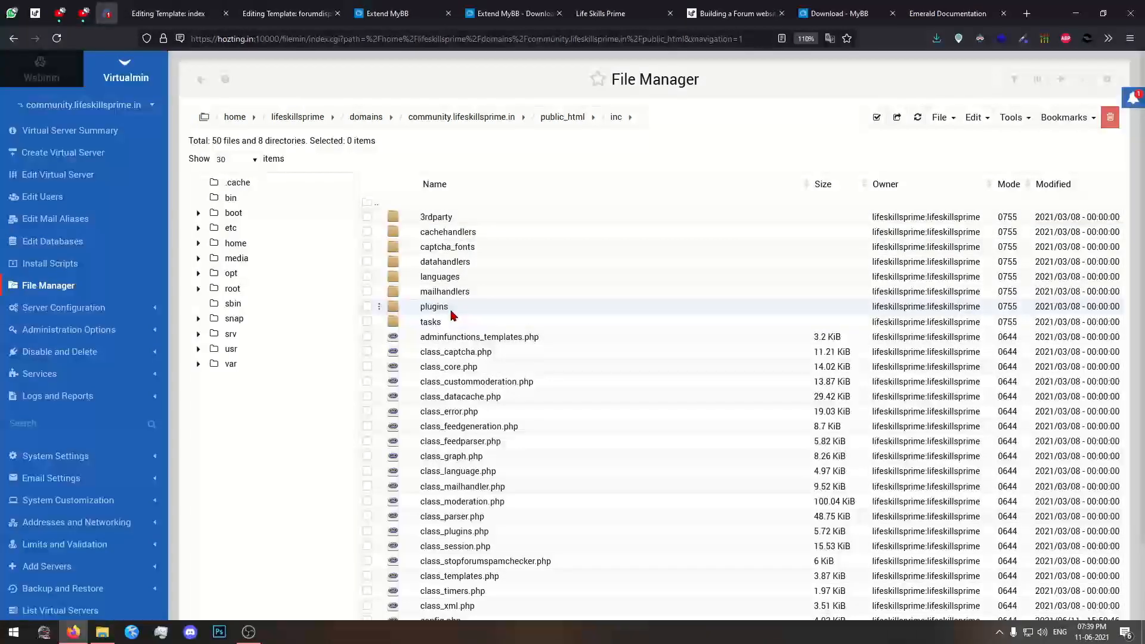
{"action": "left_click", "coordinate": [430, 306]}
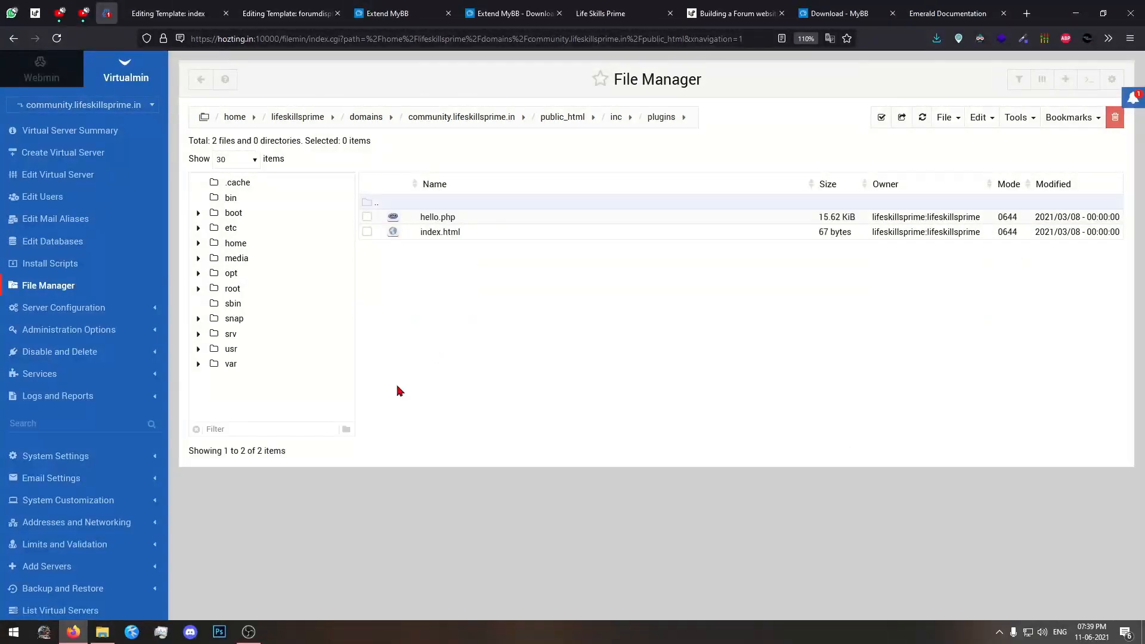
Upload ip_history_logs.php from the plugin's inc/plugins folder into the server's inc/plugins directory.
{"action": "left_click", "coordinate": [943, 118]}
{"action": "left_click", "coordinate": [895, 201]}
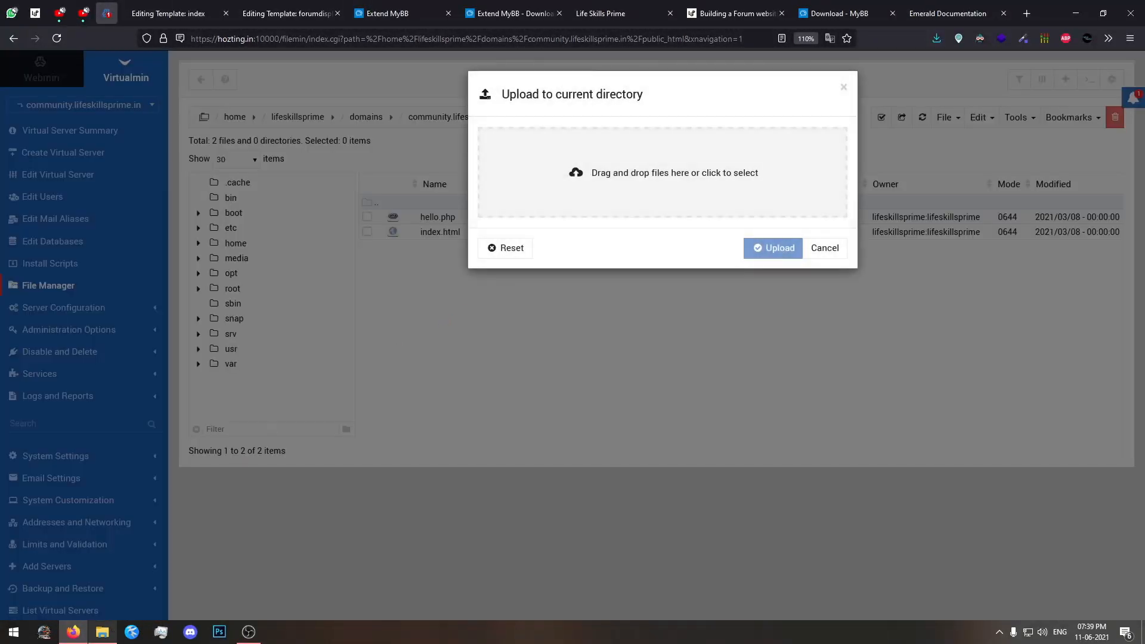
{"action": "key", "text": "alt+Tab"}
{"action": "left_click_drag", "start_coordinate": [596, 326], "coordinate": [676, 210]}
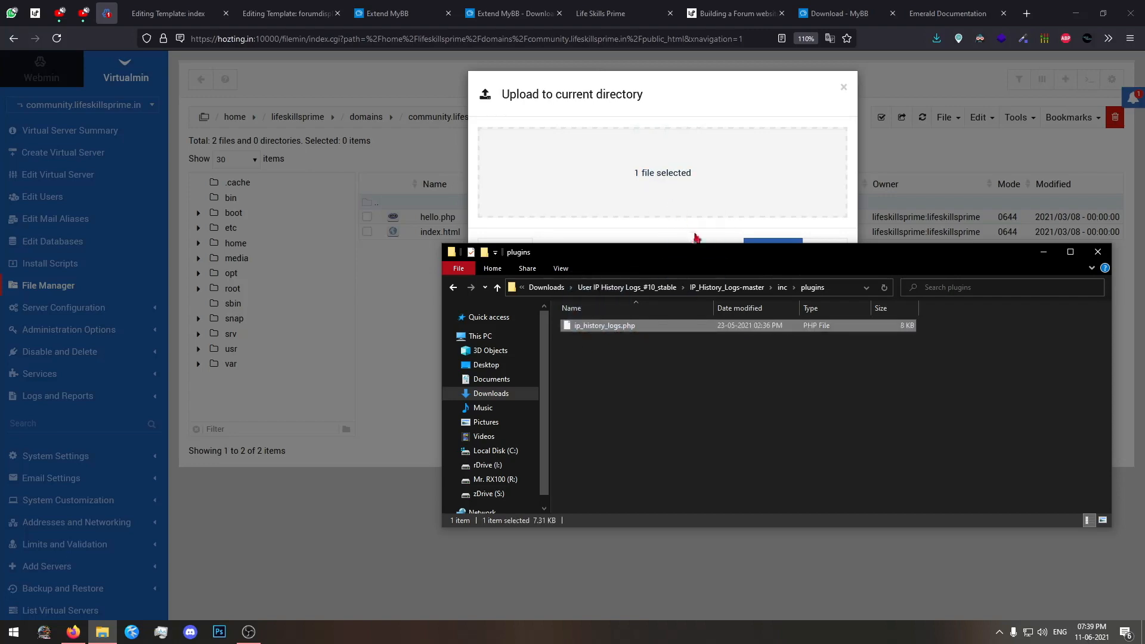
{"action": "left_click", "coordinate": [696, 238]}
{"action": "left_click", "coordinate": [766, 250]}
{"action": "left_click", "coordinate": [115, 631]}
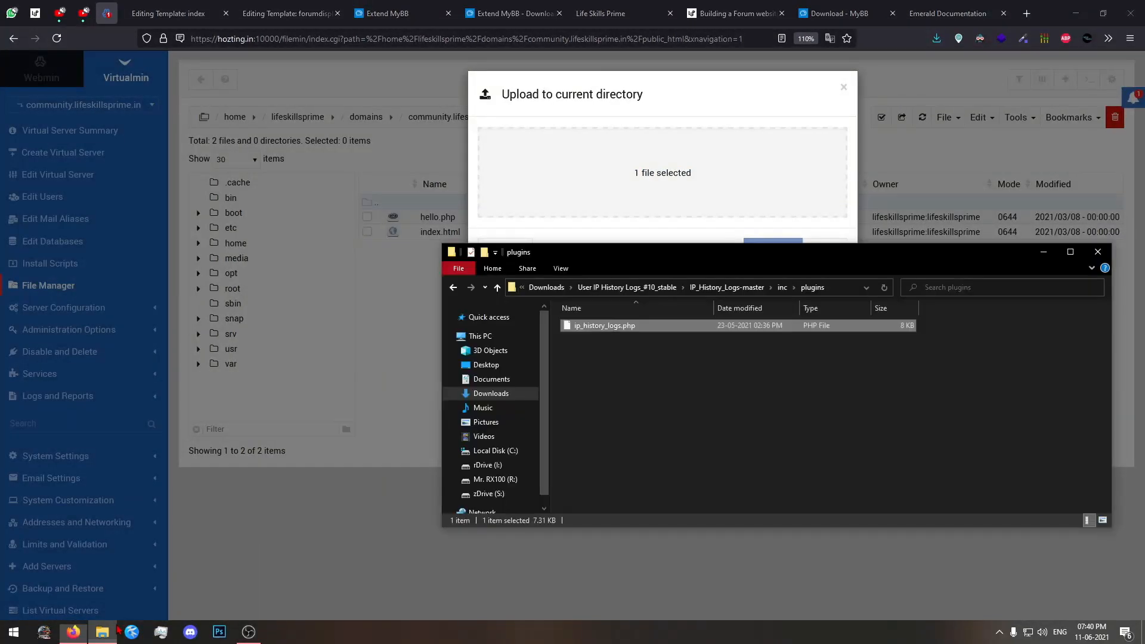
In File Explorer, open the plugin's local inc/tasks folder and select ip_history_logs.php.
{"action": "left_click", "coordinate": [741, 421]}
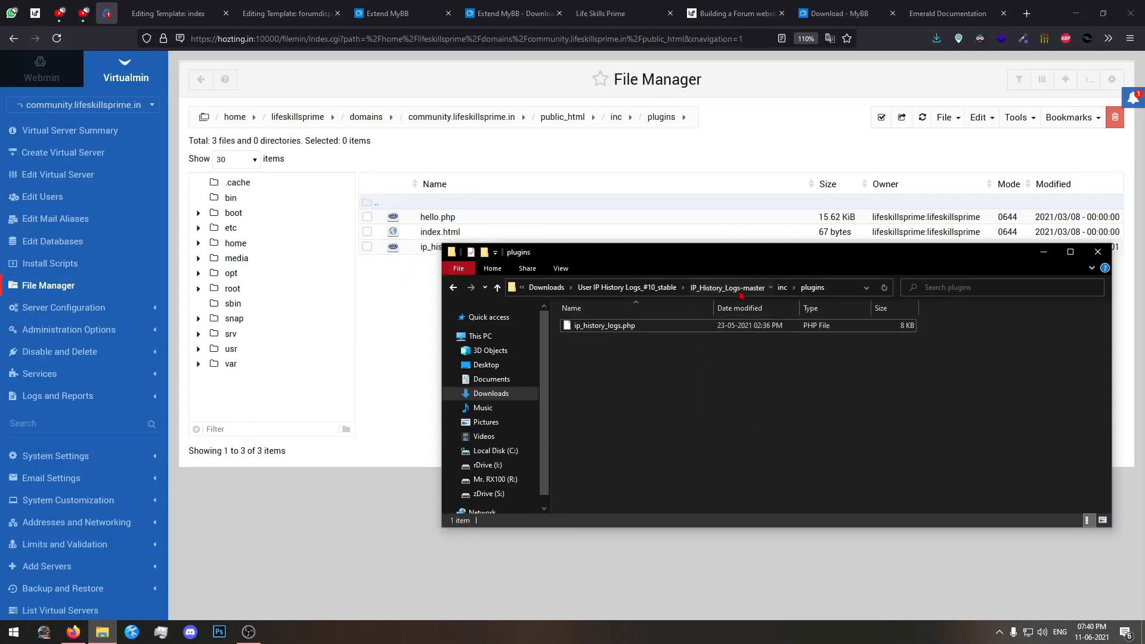
{"action": "left_click", "coordinate": [741, 291]}
{"action": "double_click", "coordinate": [581, 340]}
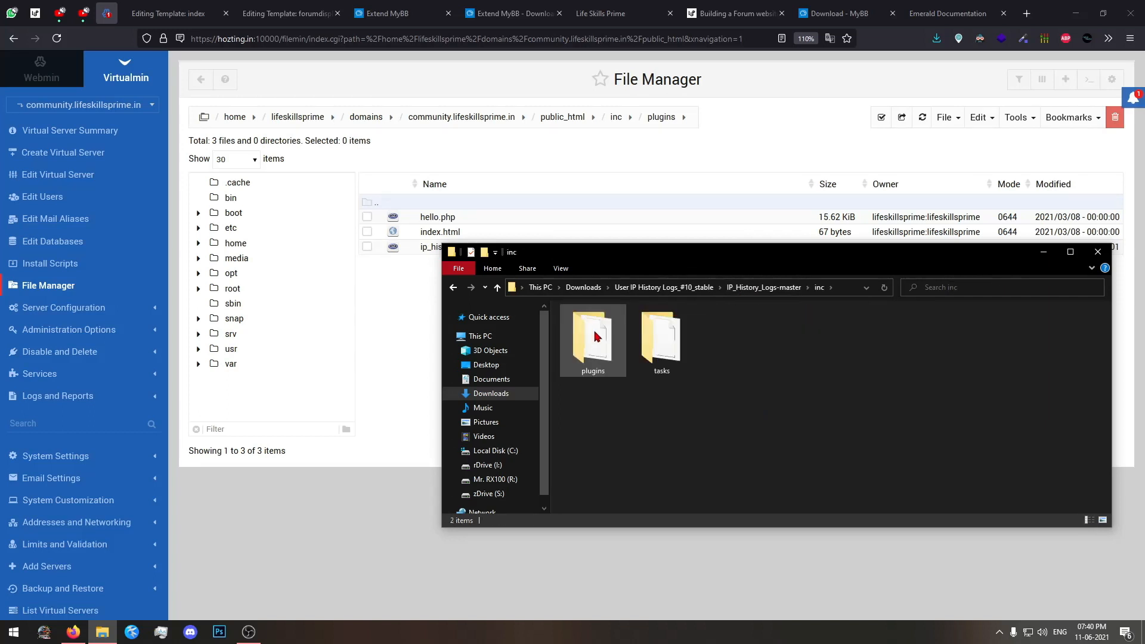
{"action": "double_click", "coordinate": [606, 362]}
{"action": "left_click", "coordinate": [781, 287]}
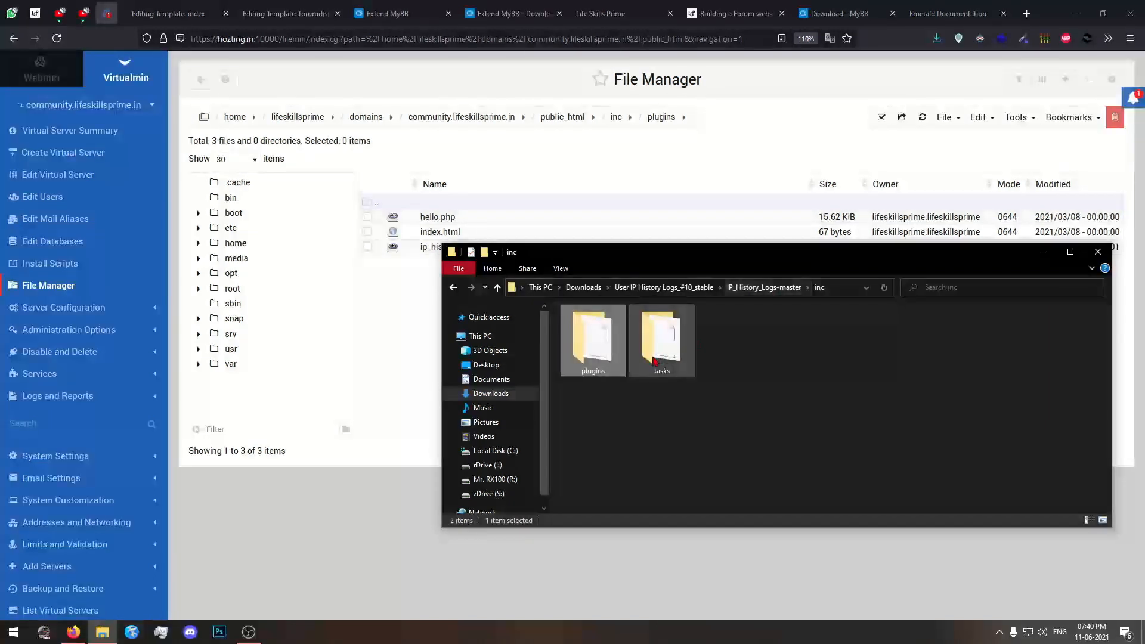
{"action": "double_click", "coordinate": [653, 362]}
{"action": "left_click_drag", "start_coordinate": [691, 364], "coordinate": [554, 318]}
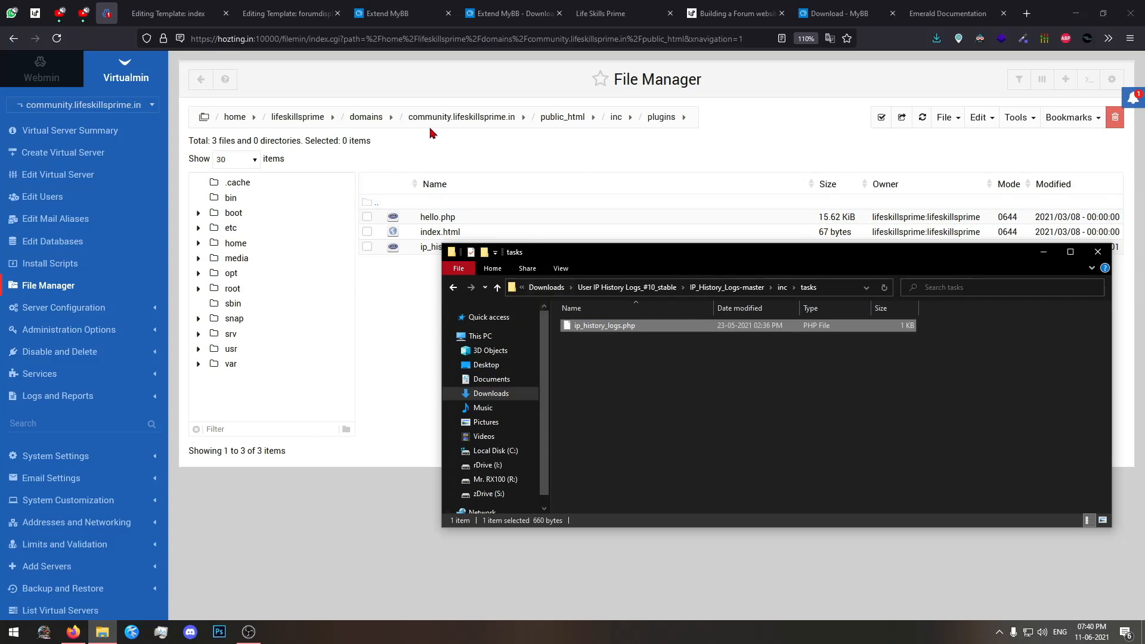
Open the public_html/inc/tasks directory in the server's File Manager, matching the plugin's local folder path.
{"action": "left_click", "coordinate": [560, 120]}
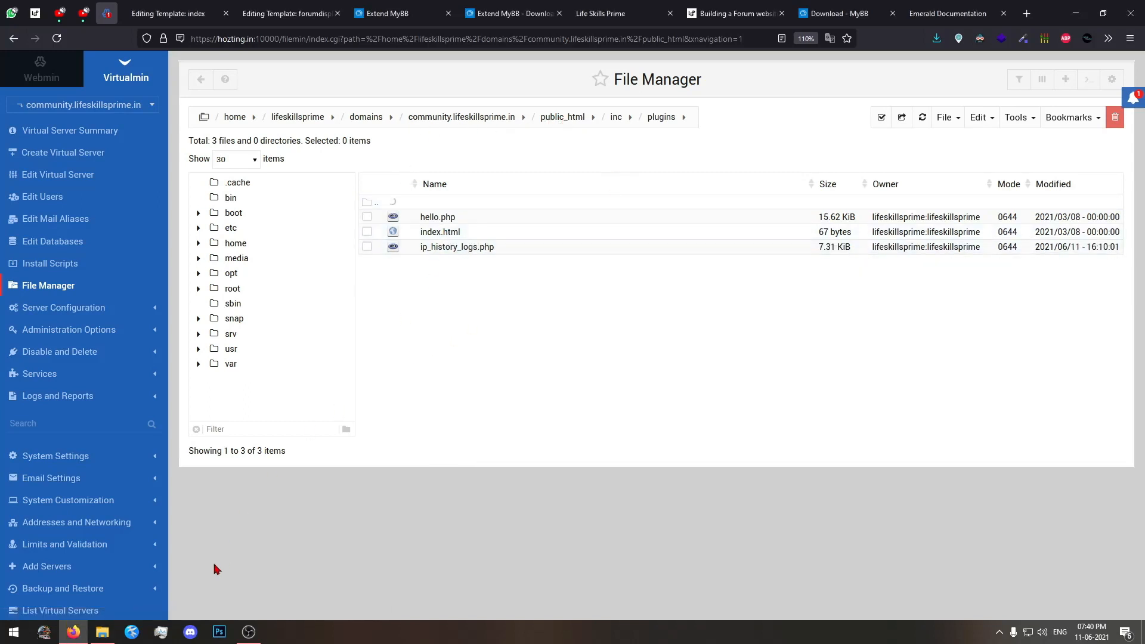
{"action": "left_click", "coordinate": [102, 631]}
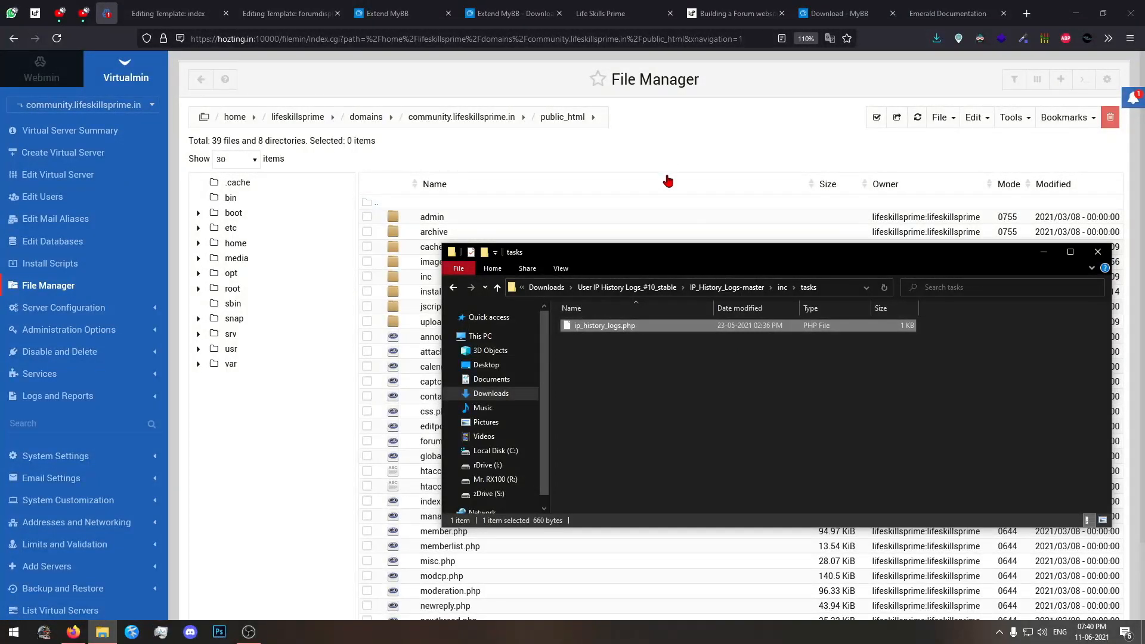
{"action": "left_click", "coordinate": [688, 148]}
{"action": "left_click", "coordinate": [494, 279]}
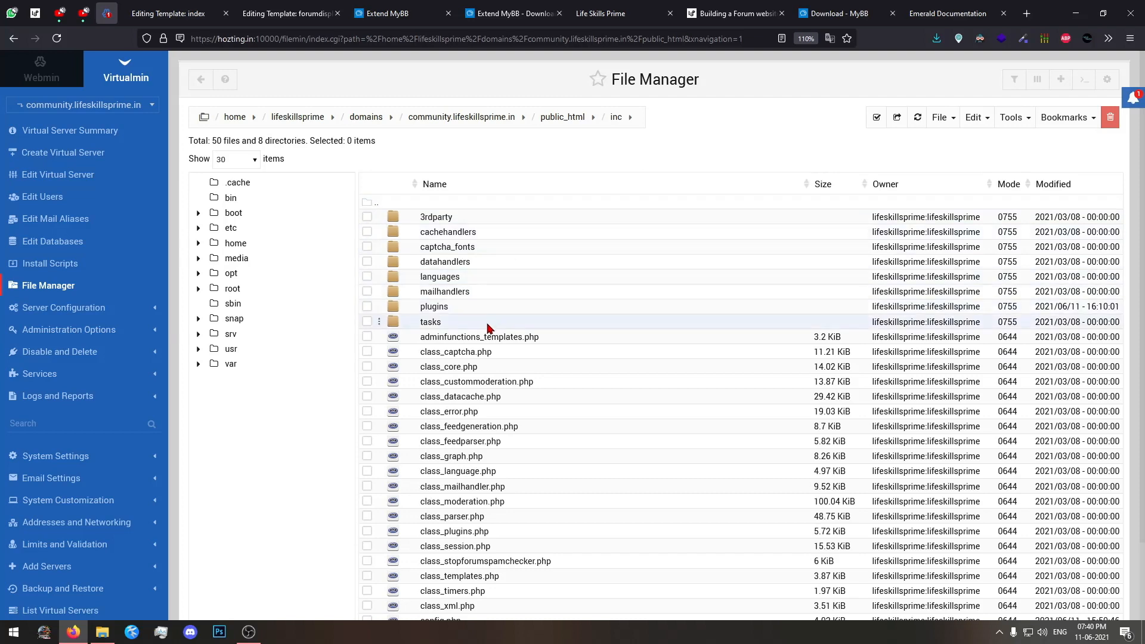
{"action": "left_click", "coordinate": [103, 632]}
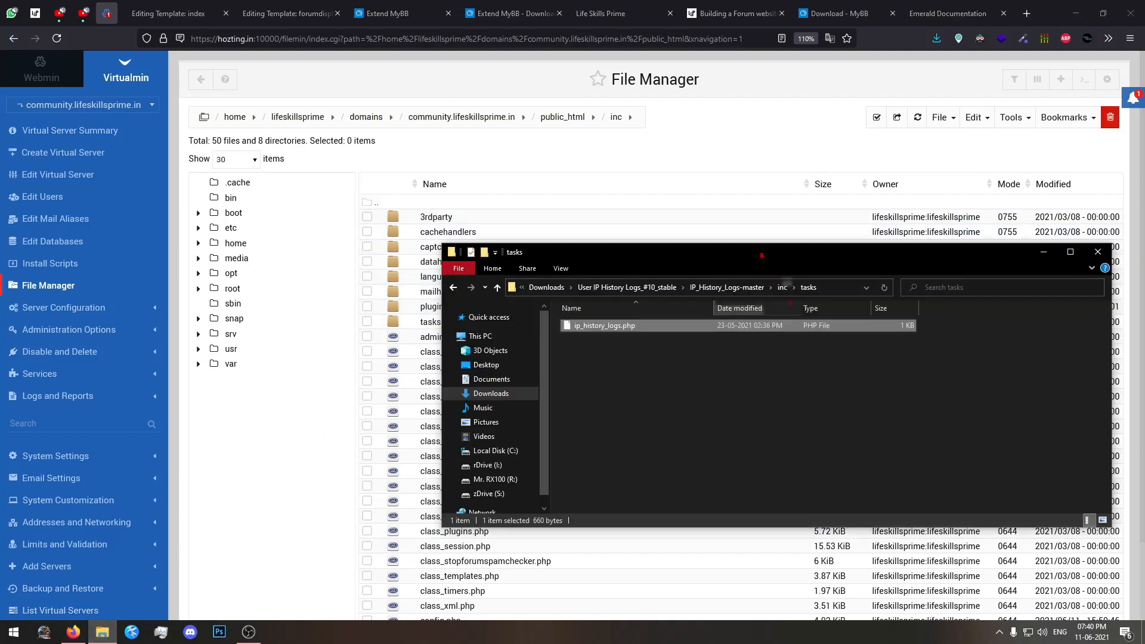
{"action": "left_click", "coordinate": [748, 203]}
{"action": "left_click", "coordinate": [483, 325]}
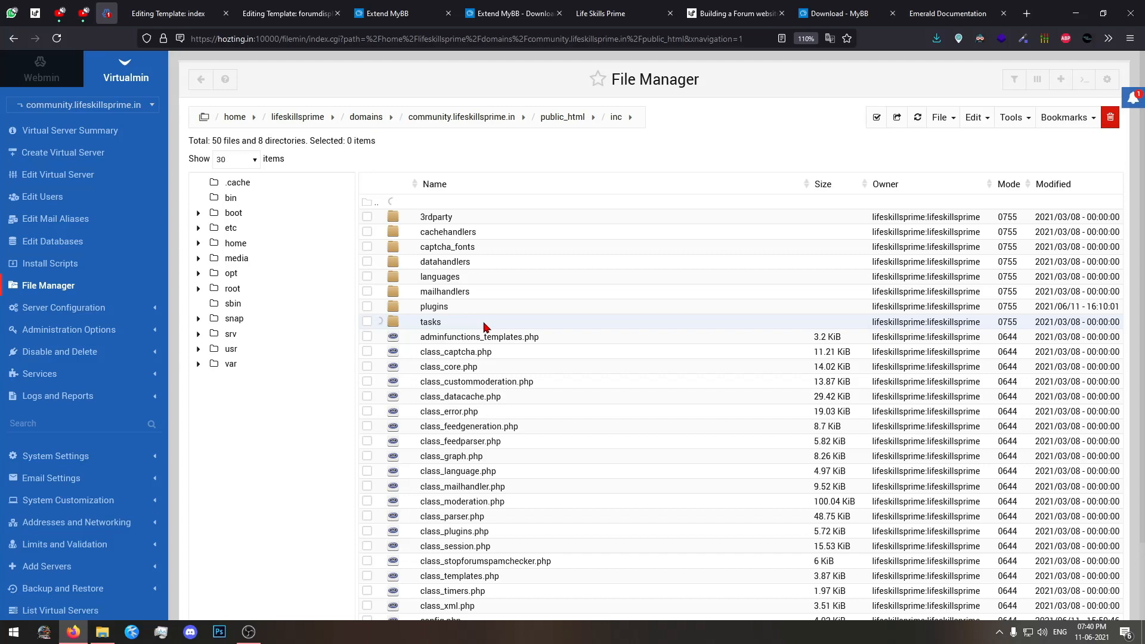
Upload ip_history_logs.php from the plugin's inc/tasks folder into the server's inc/tasks directory.
{"action": "left_click", "coordinate": [942, 117]}
{"action": "left_click", "coordinate": [864, 200]}
{"action": "left_click", "coordinate": [102, 632]}
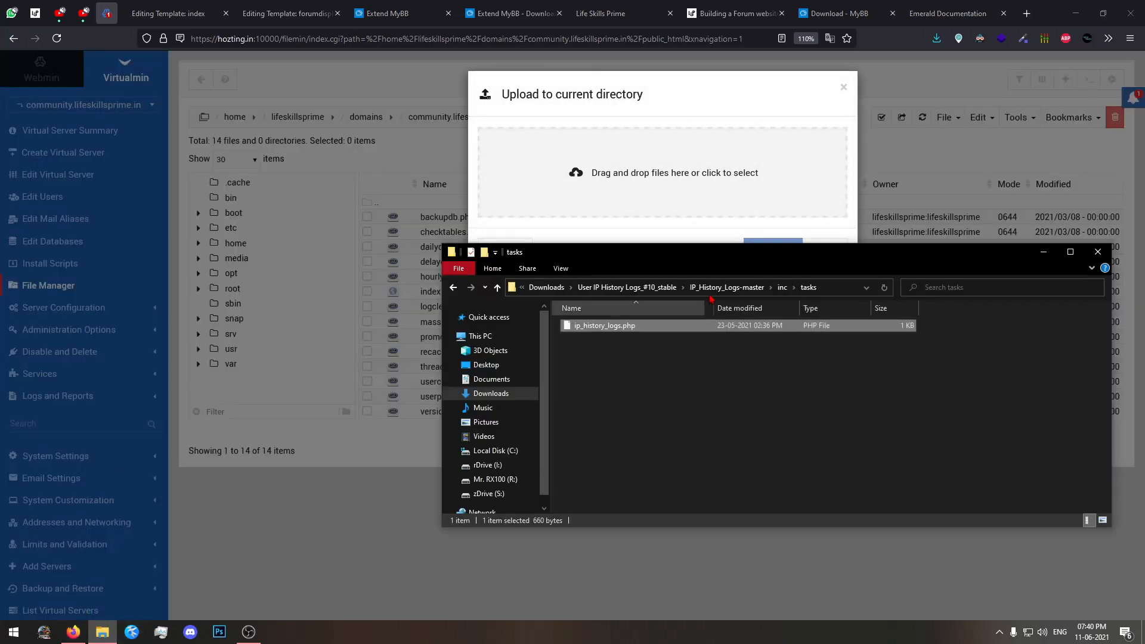
{"action": "left_click_drag", "start_coordinate": [624, 328], "coordinate": [658, 187]}
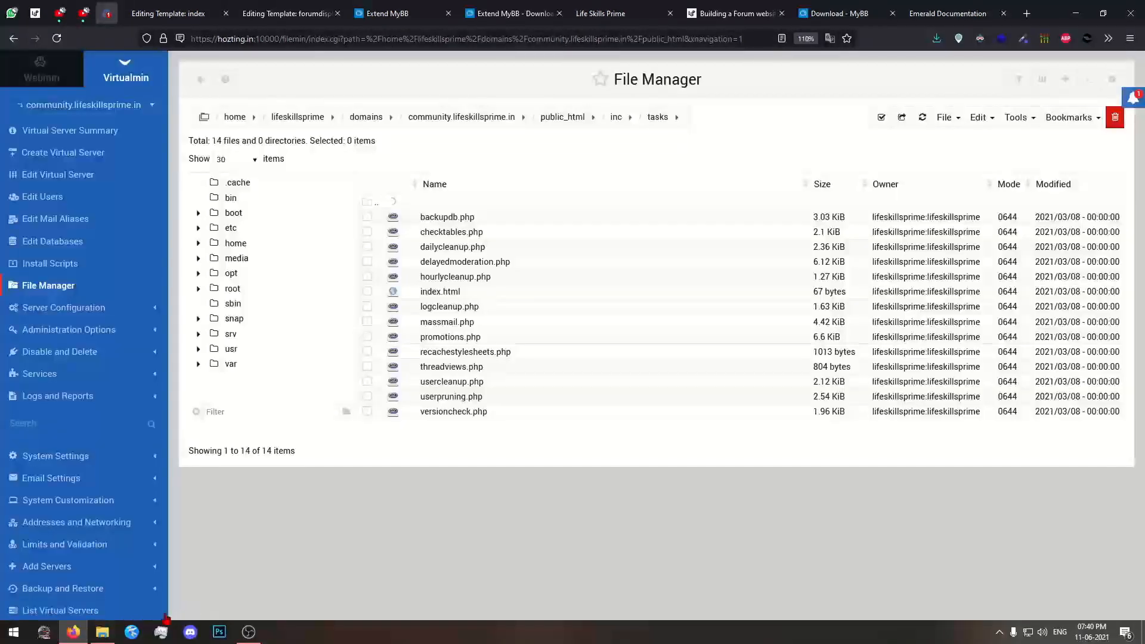
Open README.md from the local IP_History_Logs-master folder in Notepad and read the plugin's installation instructions.
{"action": "left_click", "coordinate": [102, 630]}
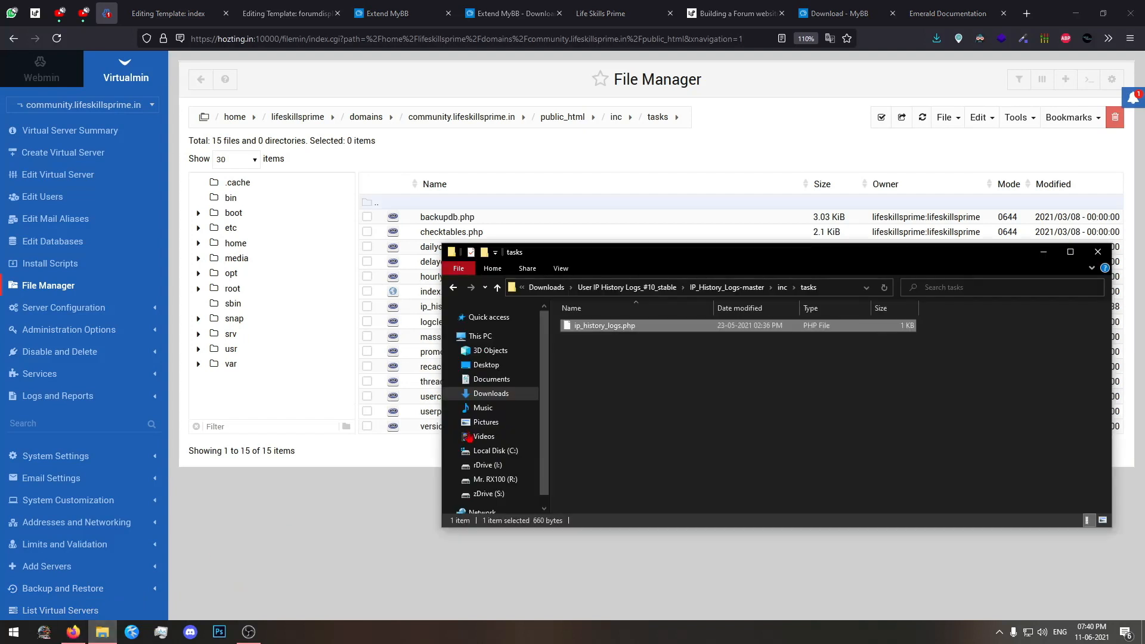
{"action": "left_click", "coordinate": [693, 341]}
{"action": "left_click", "coordinate": [655, 286]}
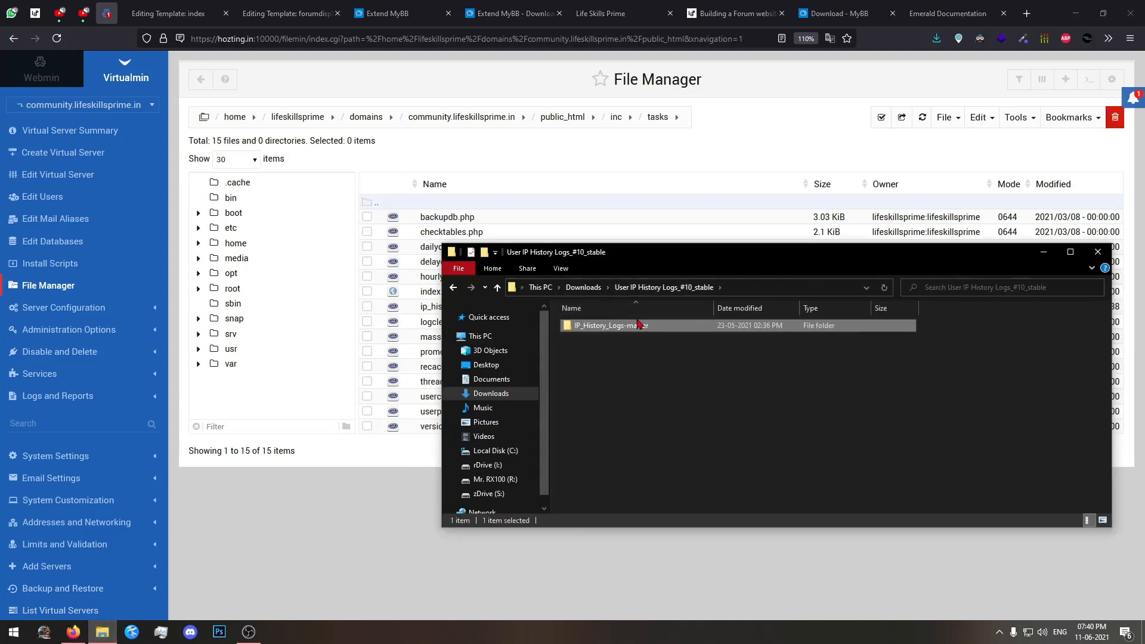
{"action": "double_click", "coordinate": [640, 325]}
{"action": "left_click", "coordinate": [628, 364]}
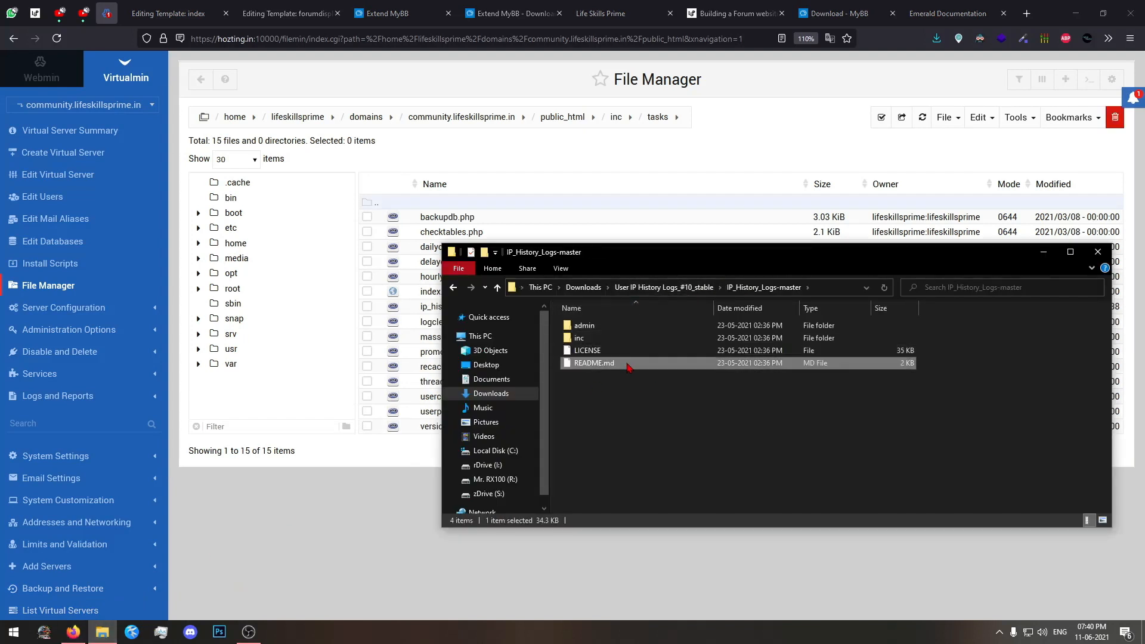
{"action": "double_click", "coordinate": [628, 363]}
{"action": "left_click", "coordinate": [487, 239]}
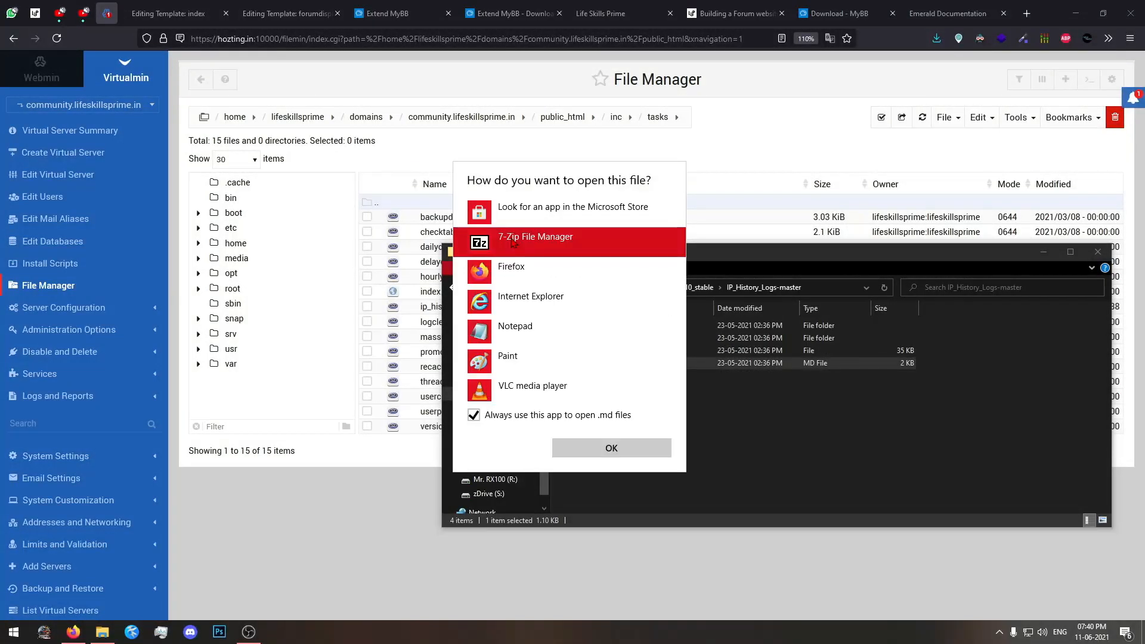
{"action": "left_click", "coordinate": [524, 328]}
{"action": "left_click", "coordinate": [566, 449]}
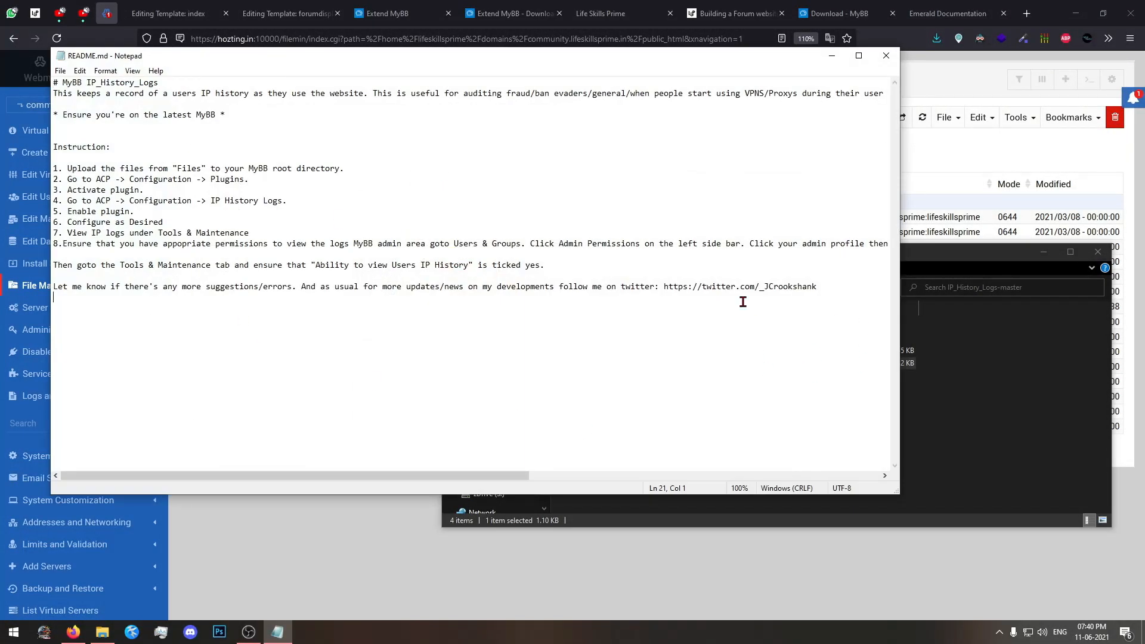
{"action": "left_click_drag", "start_coordinate": [743, 301], "coordinate": [99, 156]}
{"action": "left_click", "coordinate": [307, 314]}
{"action": "scroll", "coordinate": [203, 310], "scroll_direction": "up", "scroll_amount": 10, "text": "ctrl"}
{"action": "left_click", "coordinate": [296, 544]}
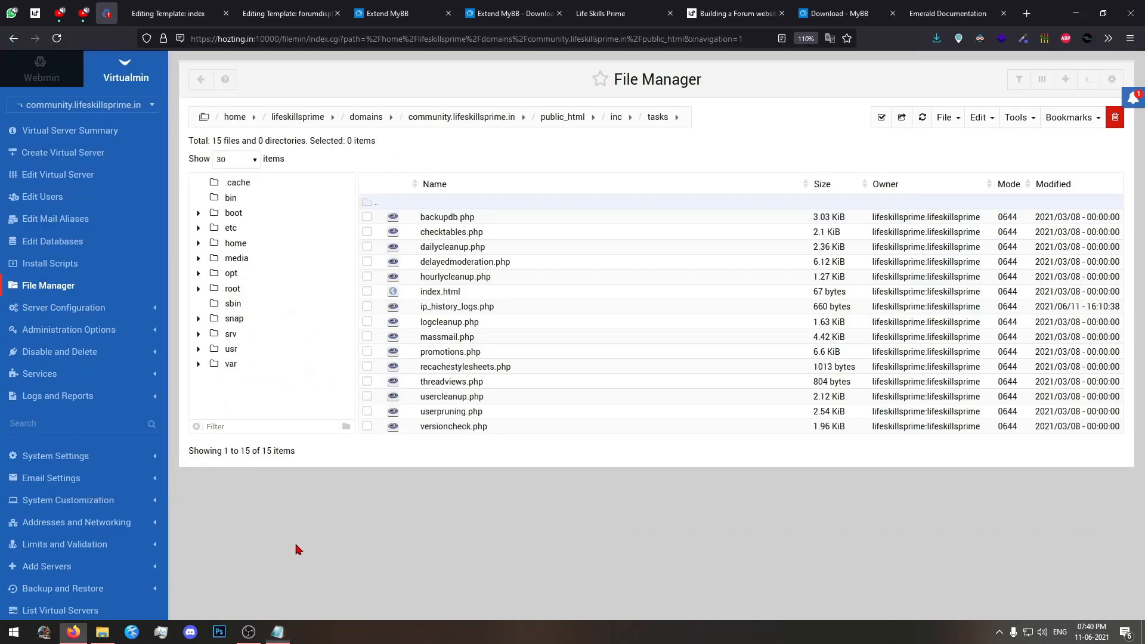
Switch from the server's File Manager to the forum's MyBB admin control panel.
{"action": "left_click", "coordinate": [384, 6]}
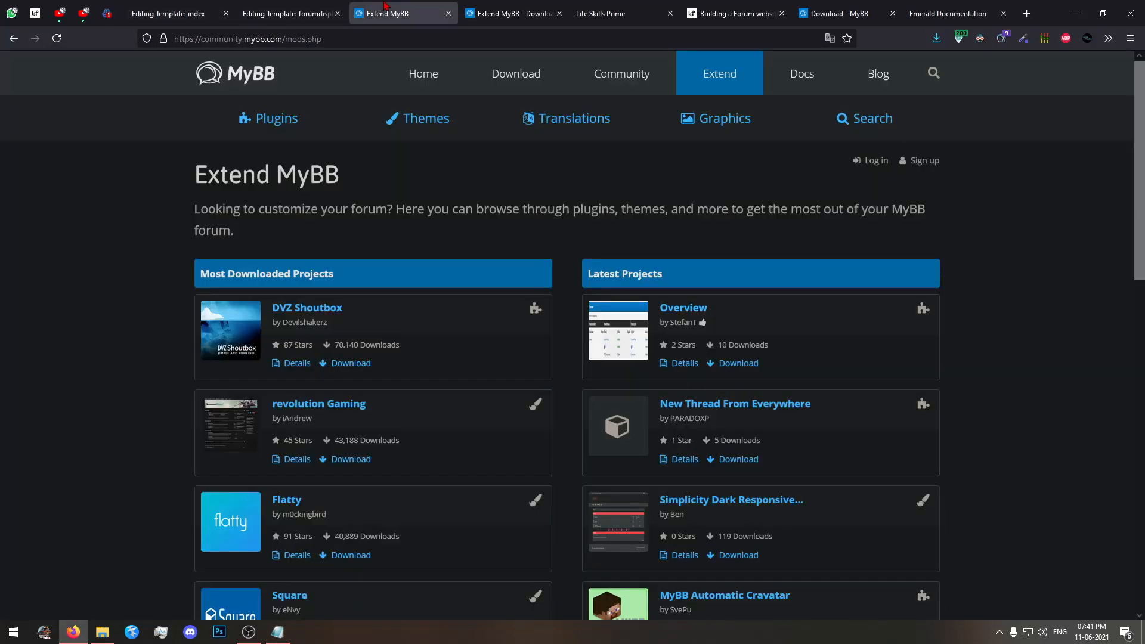
{"action": "left_click", "coordinate": [512, 13]}
{"action": "left_click", "coordinate": [286, 13]}
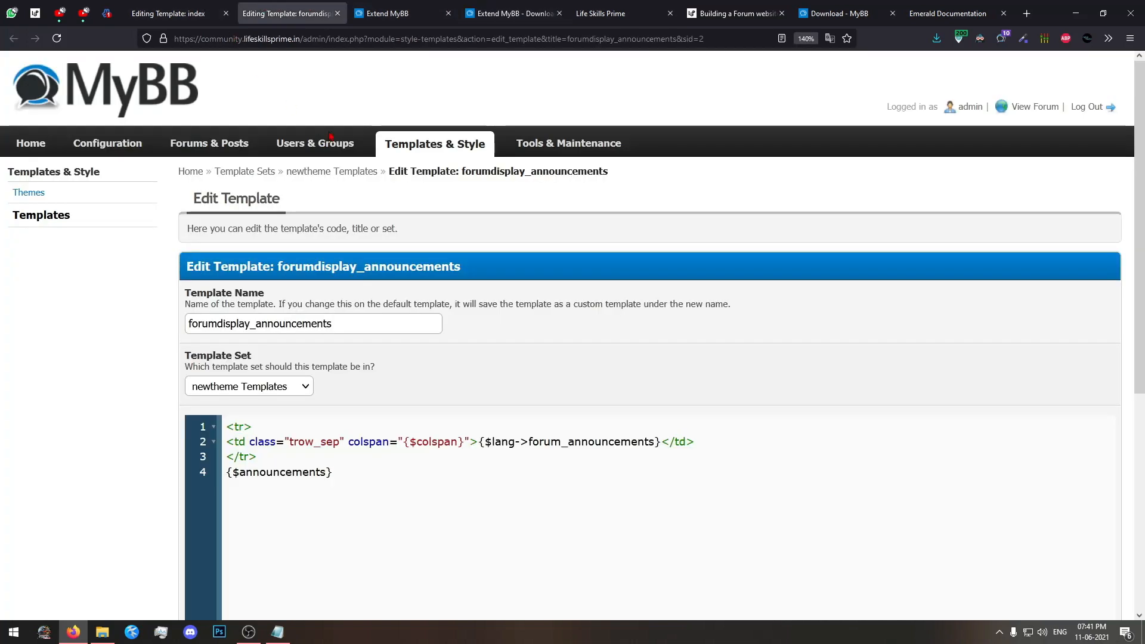
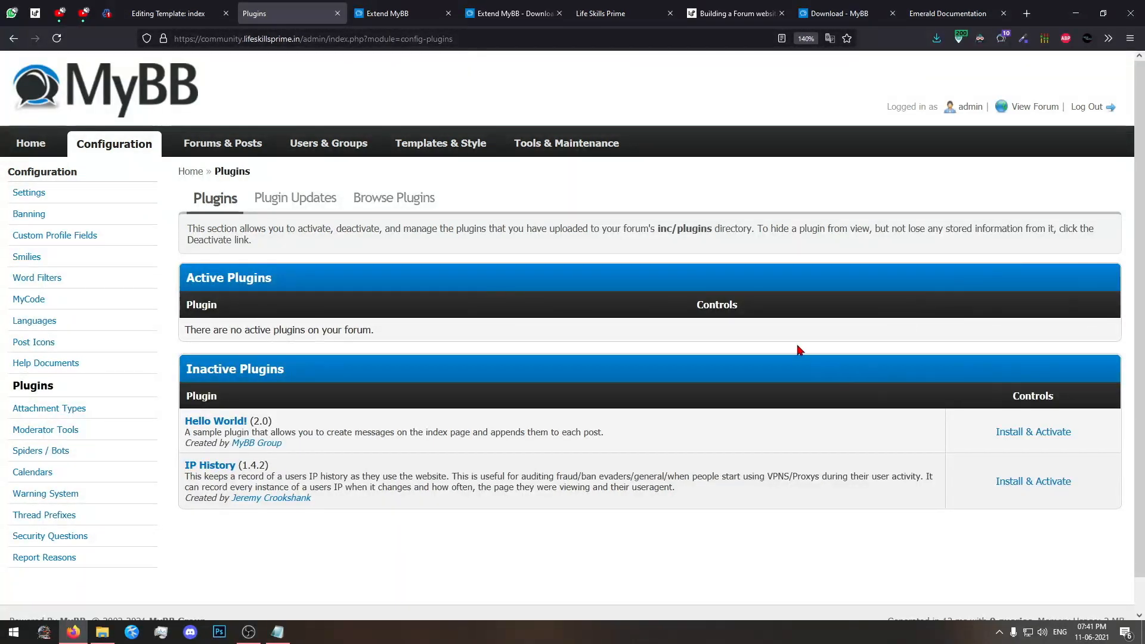
Install and activate the IP History plugin from the inactive plugins list.
{"action": "scroll", "coordinate": [799, 350], "scroll_direction": "down", "scroll_amount": 1}
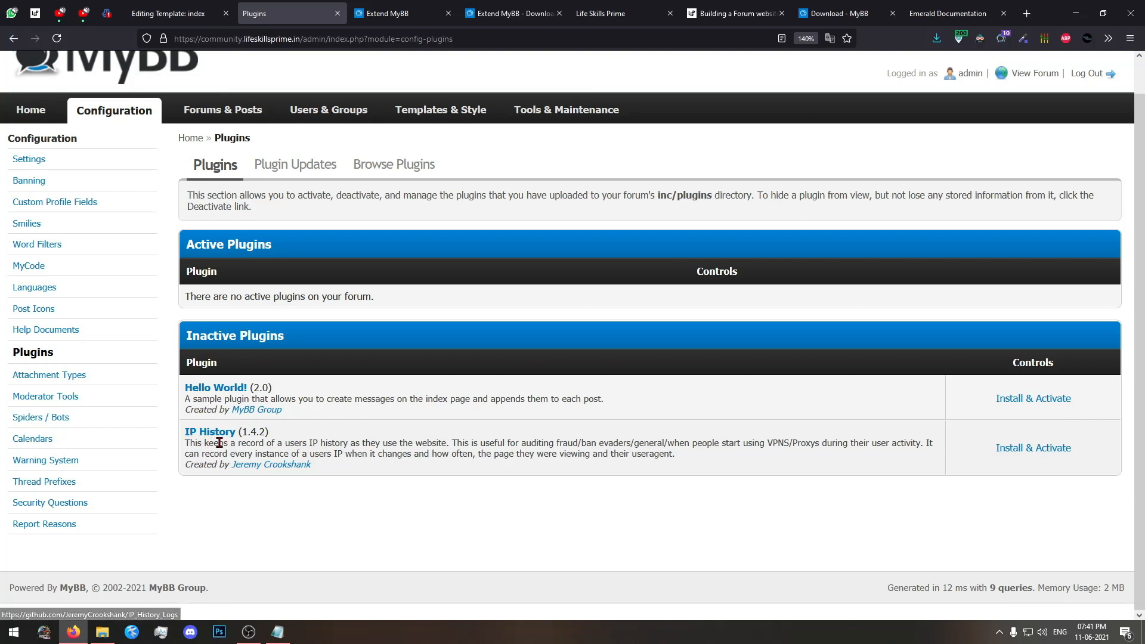
{"action": "left_click", "coordinate": [1029, 454]}
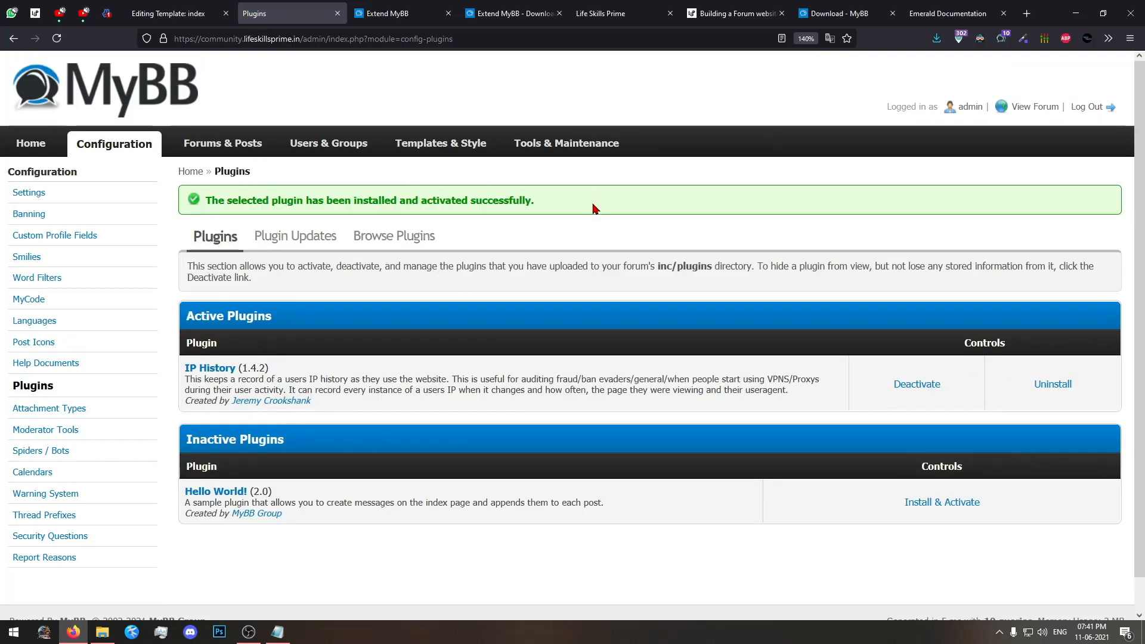
Check the plugin's README in Notepad for the configuration instructions that follow activation.
{"action": "left_click", "coordinate": [277, 632]}
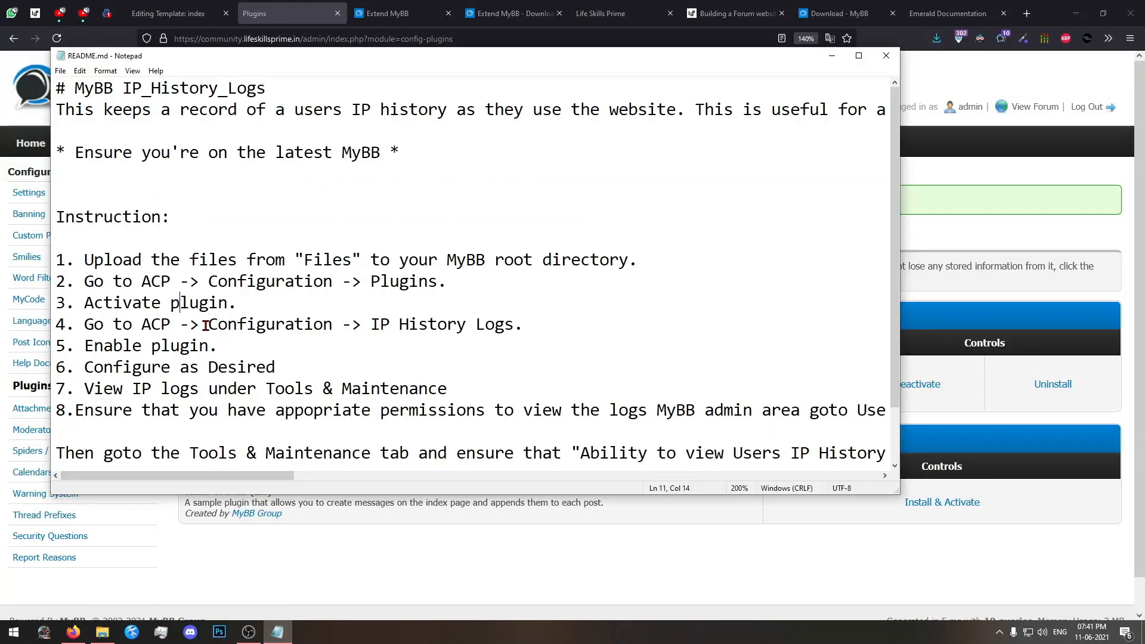
{"action": "left_click_drag", "start_coordinate": [207, 325], "coordinate": [333, 338]}
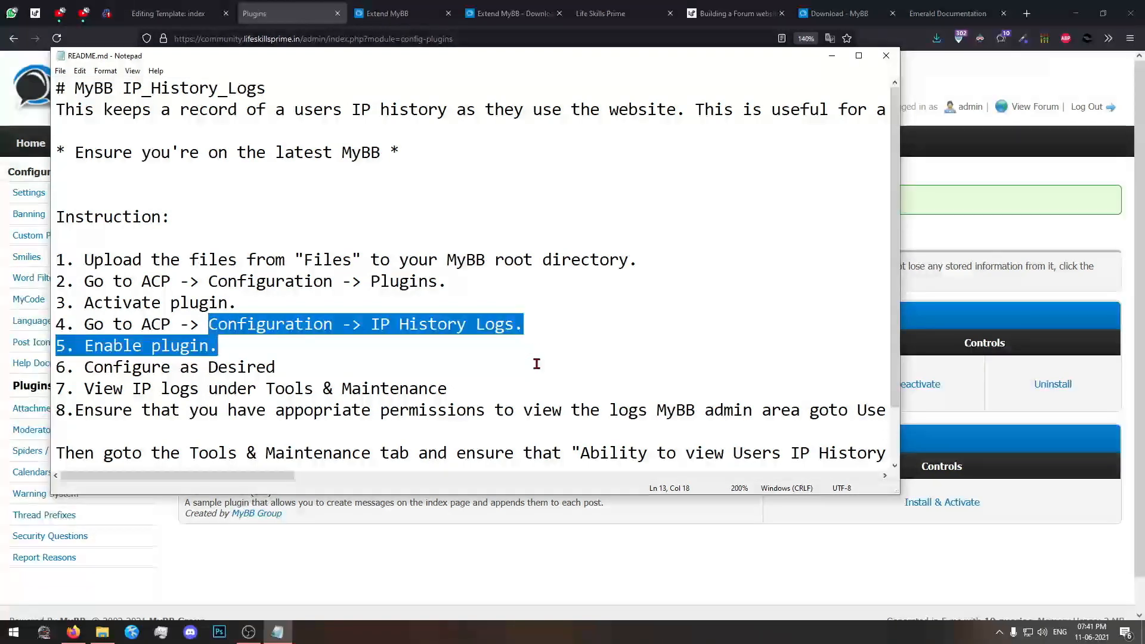
{"action": "left_click", "coordinate": [366, 585]}
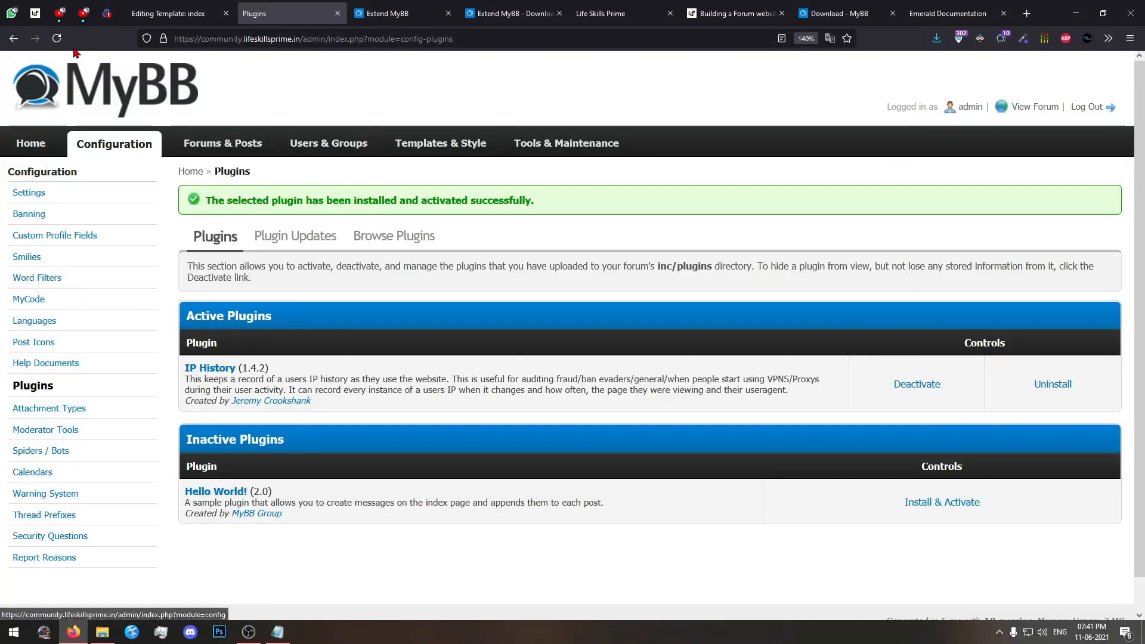
Open the IP History Settings group among the plugin settings in the forum's board configuration.
{"action": "left_click", "coordinate": [105, 149]}
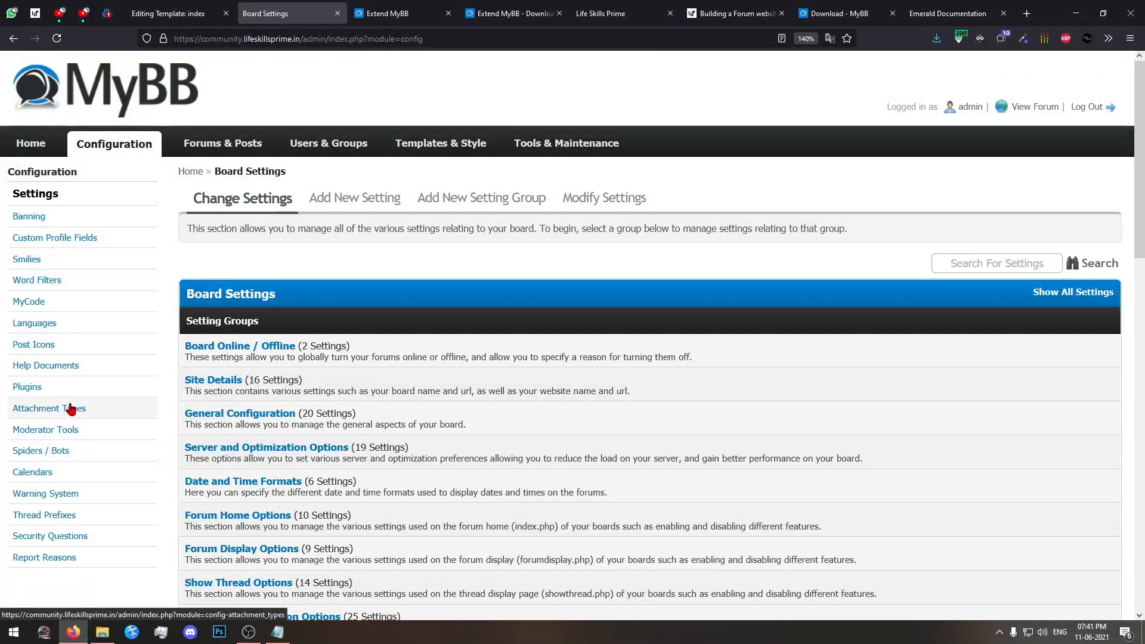
{"action": "scroll", "coordinate": [75, 525], "scroll_direction": "down", "scroll_amount": 5}
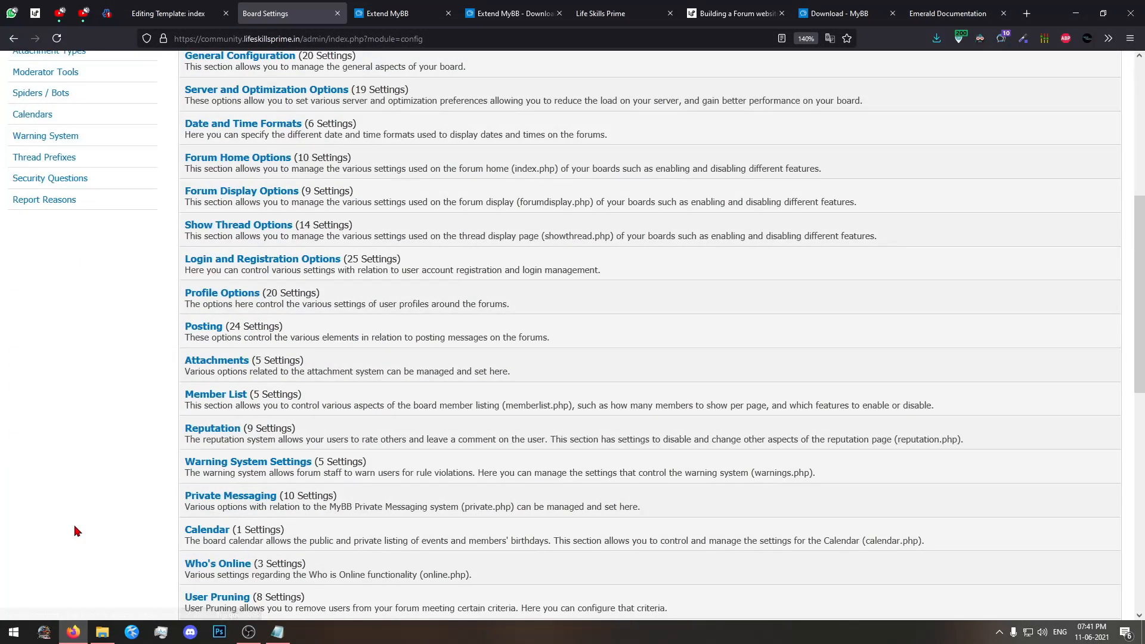
{"action": "scroll", "coordinate": [75, 530], "scroll_direction": "down", "scroll_amount": 10}
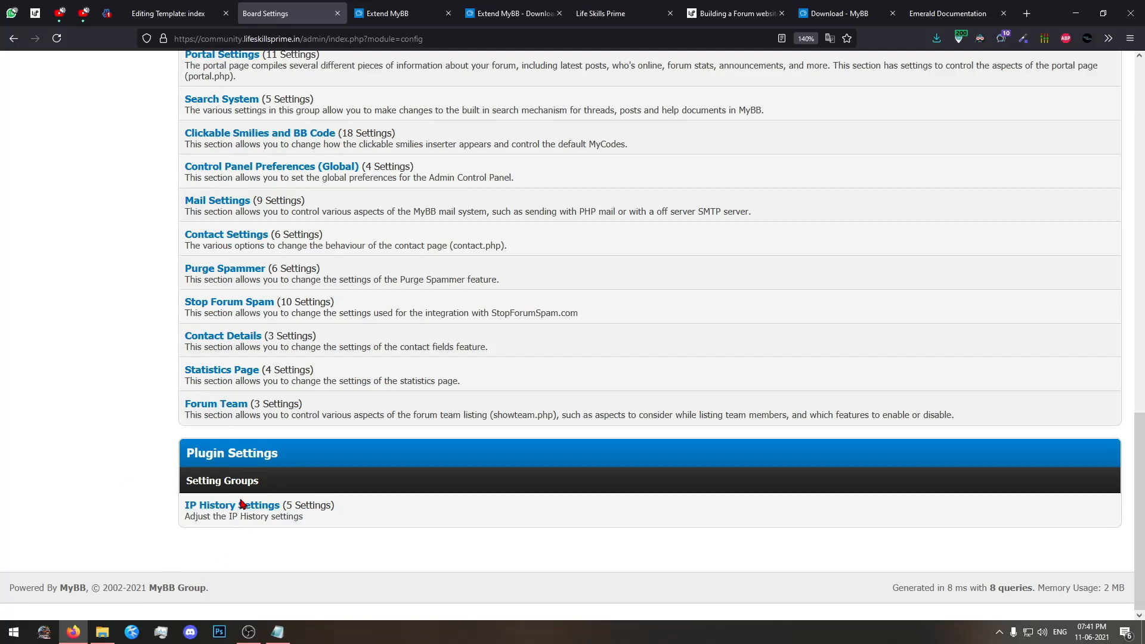
{"action": "scroll", "coordinate": [209, 459], "scroll_direction": "up", "scroll_amount": 15}
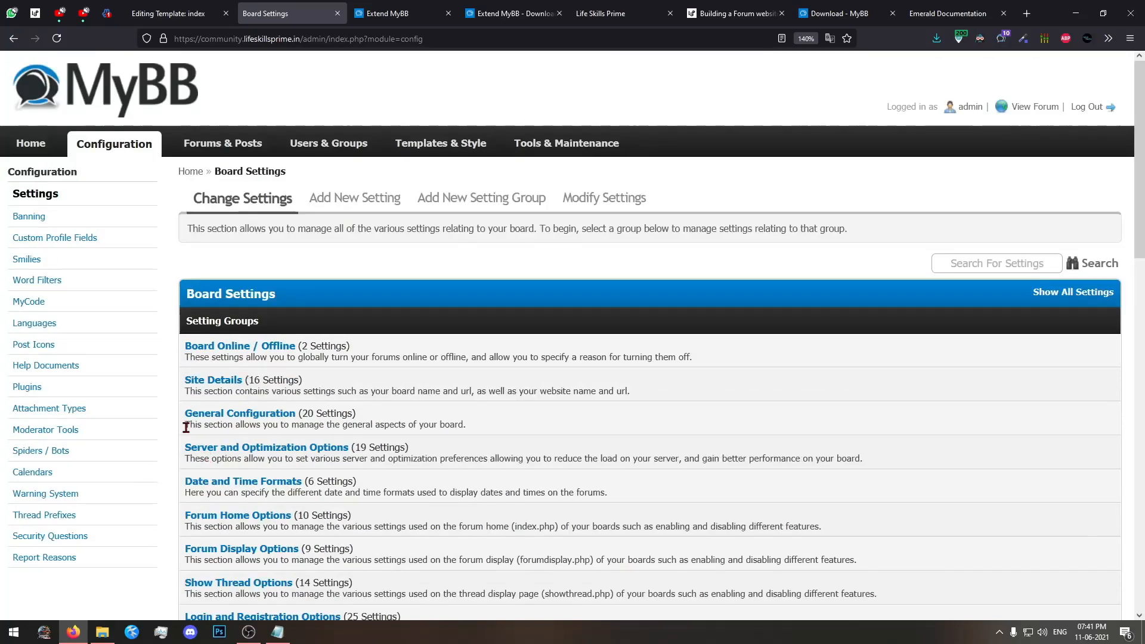
{"action": "scroll", "coordinate": [197, 393], "scroll_direction": "down", "scroll_amount": 15}
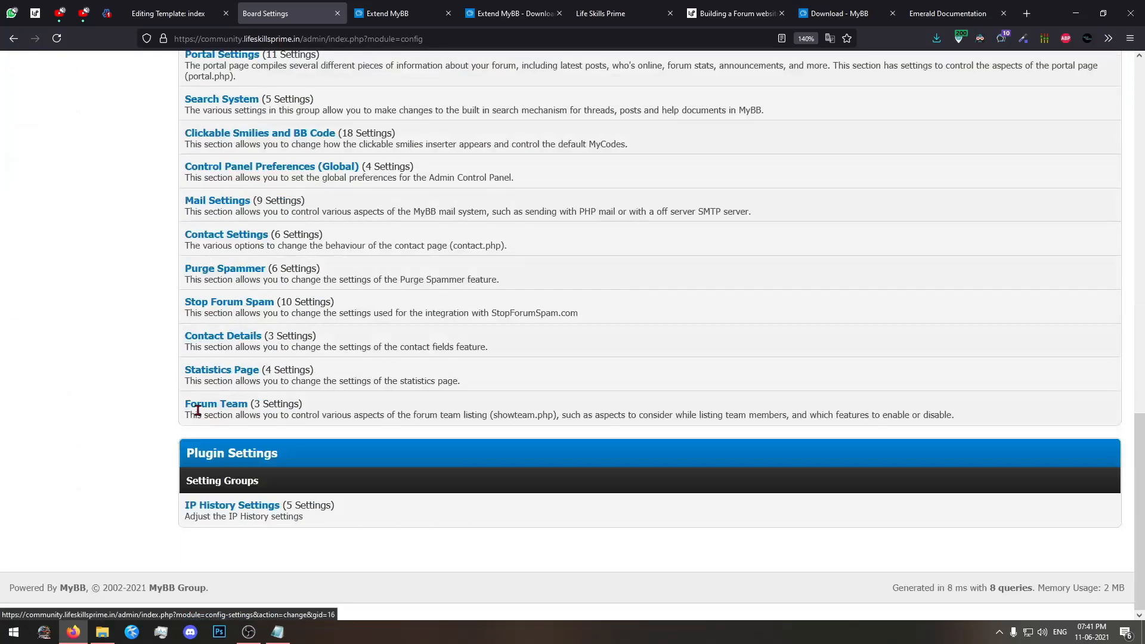
{"action": "left_click", "coordinate": [226, 511]}
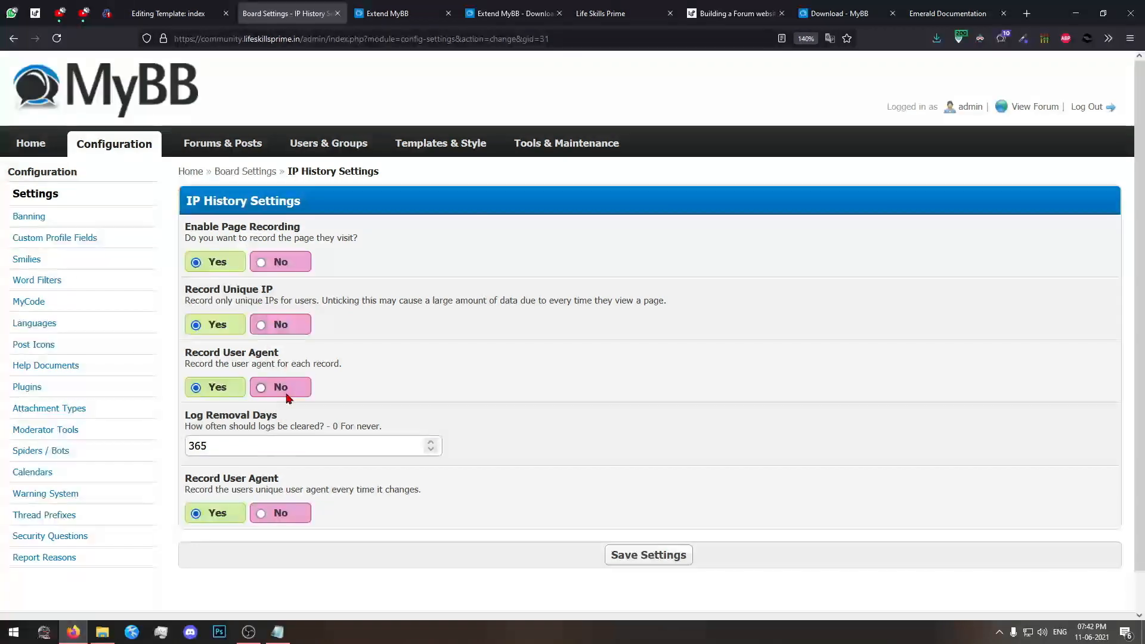
Read README steps 5 to 7 on enabling and configuring the plugin and viewing its IP logs.
{"action": "left_click", "coordinate": [277, 632]}
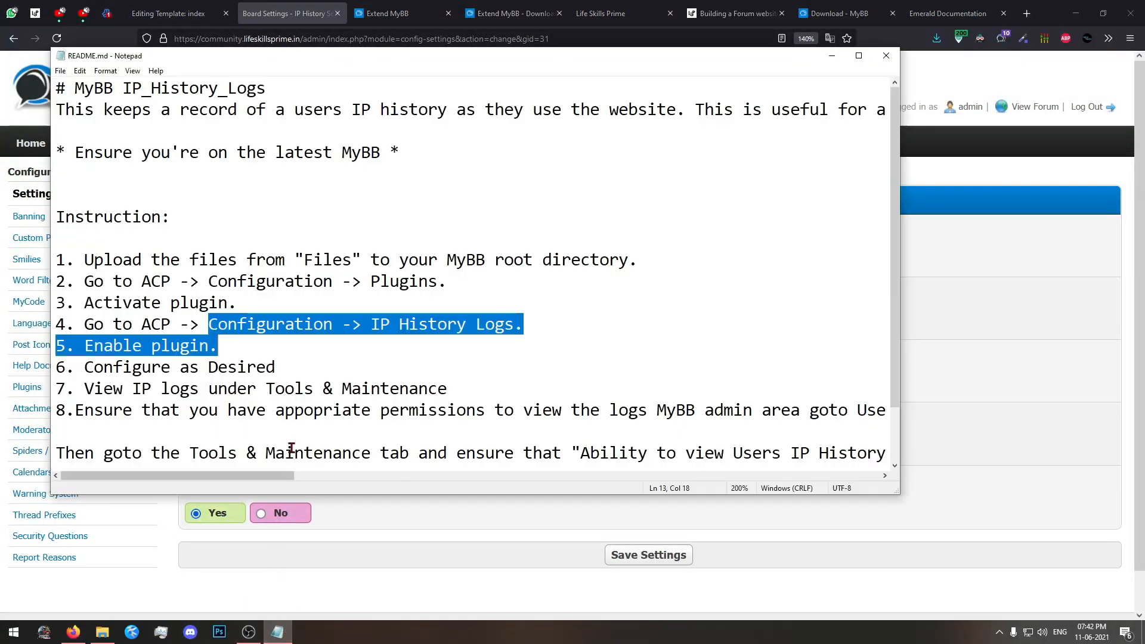
{"action": "left_click", "coordinate": [230, 356]}
{"action": "left_click_drag", "start_coordinate": [230, 356], "coordinate": [279, 370]}
{"action": "left_click", "coordinate": [100, 348]}
{"action": "left_click", "coordinate": [279, 371]}
{"action": "left_click_drag", "start_coordinate": [89, 393], "coordinate": [454, 391]}
{"action": "left_click", "coordinate": [304, 391]}
{"action": "left_click", "coordinate": [456, 392]}
{"action": "key", "text": "alt+Tab"}
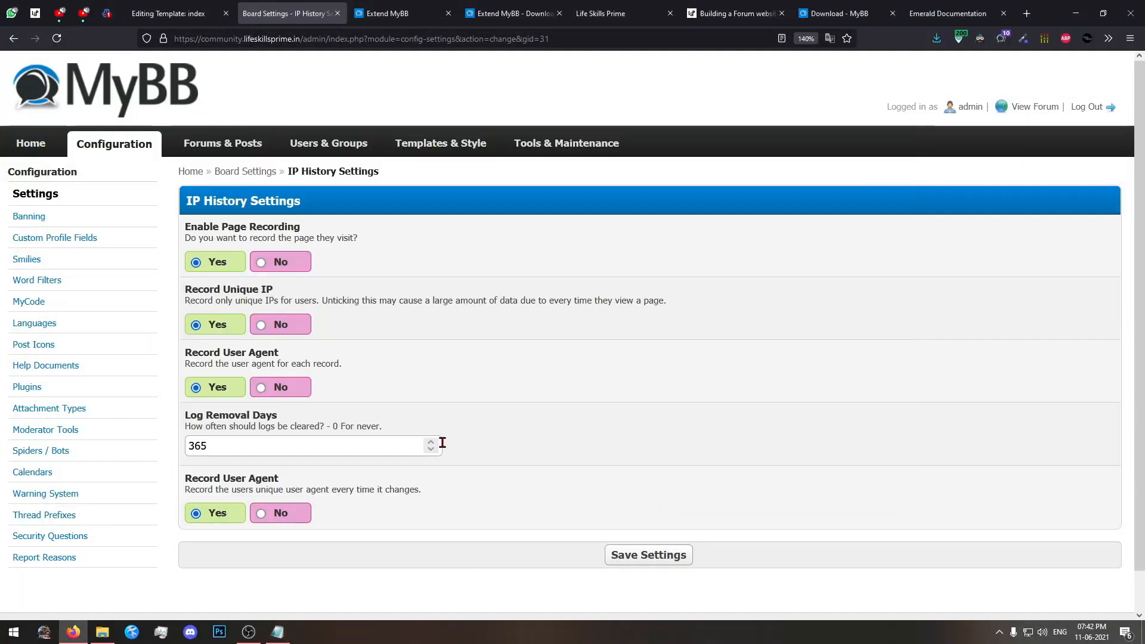
Open the IP History Logs page in the admin panel's Tools & Maintenance section.
{"action": "left_click", "coordinate": [595, 143]}
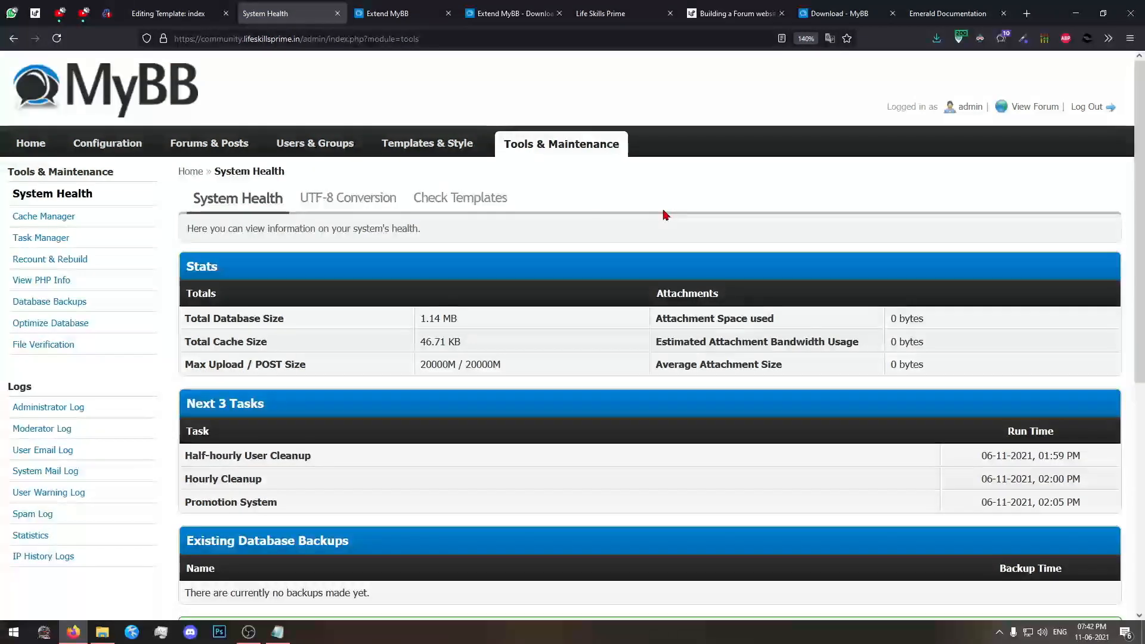
{"action": "scroll", "coordinate": [665, 214], "scroll_direction": "down", "scroll_amount": 3}
{"action": "scroll", "coordinate": [666, 215], "scroll_direction": "down", "scroll_amount": 3}
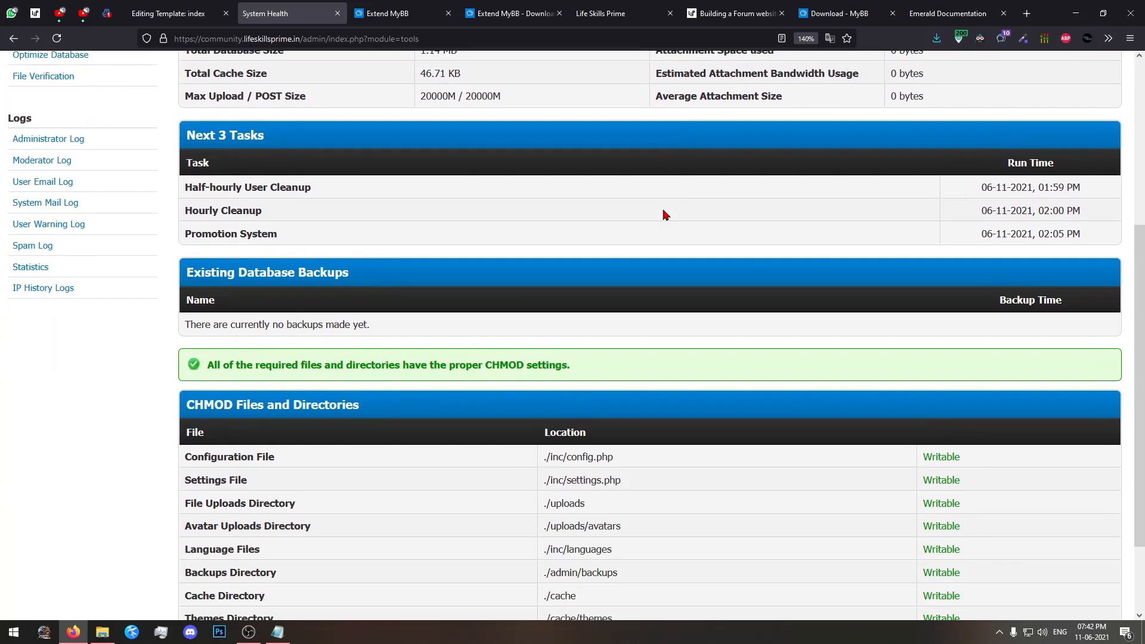
{"action": "scroll", "coordinate": [662, 213], "scroll_direction": "up", "scroll_amount": 6}
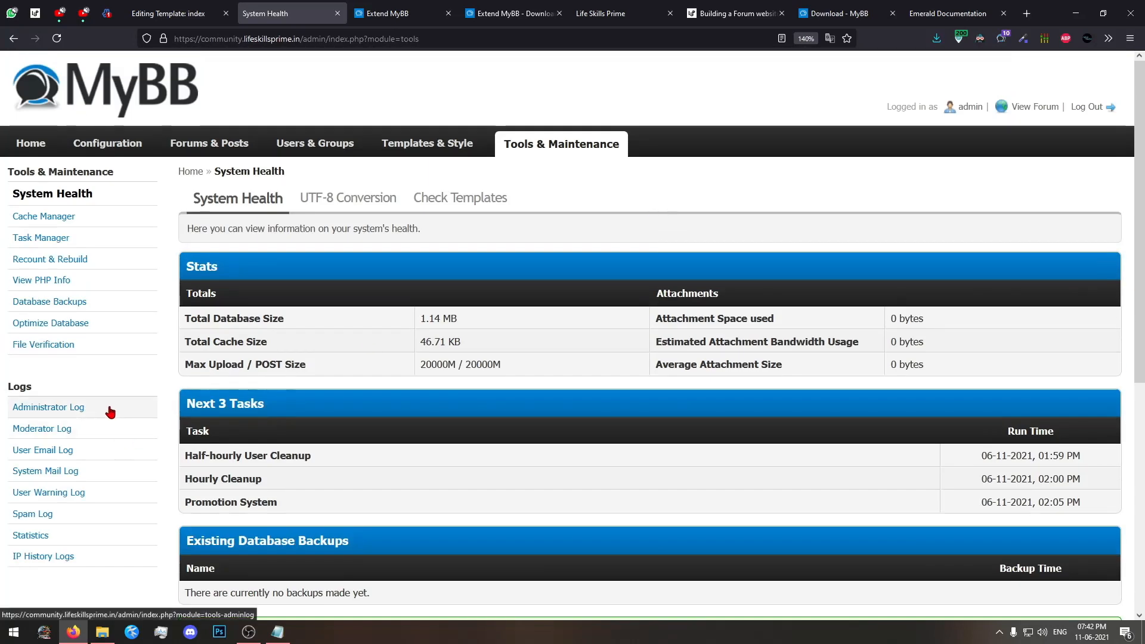
{"action": "scroll", "coordinate": [53, 411], "scroll_direction": "down", "scroll_amount": 2}
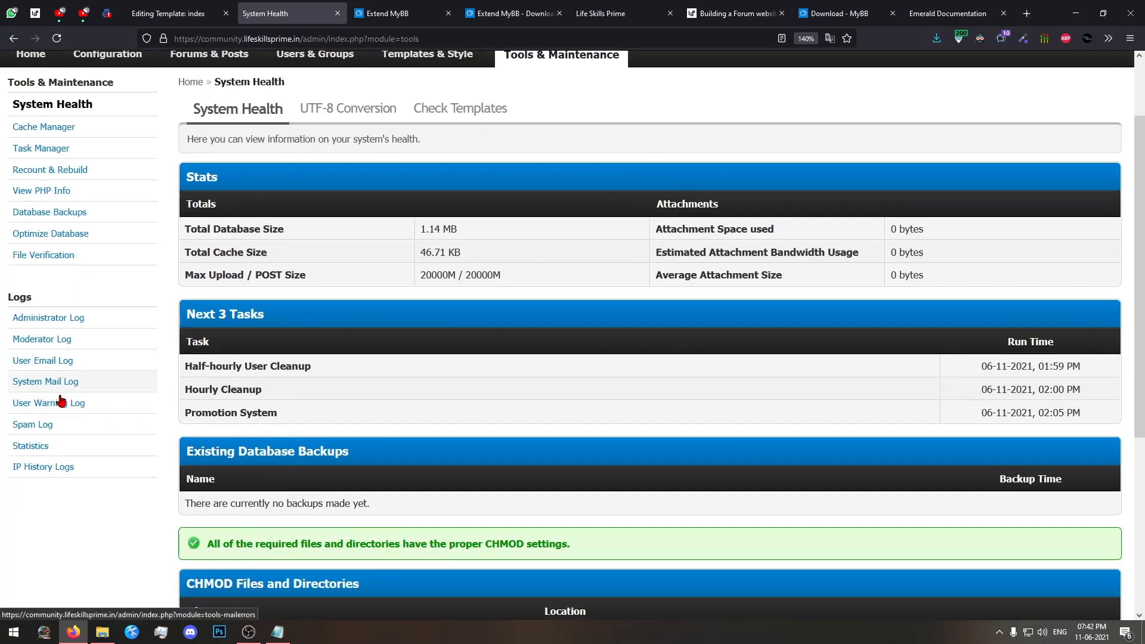
{"action": "left_click", "coordinate": [31, 468]}
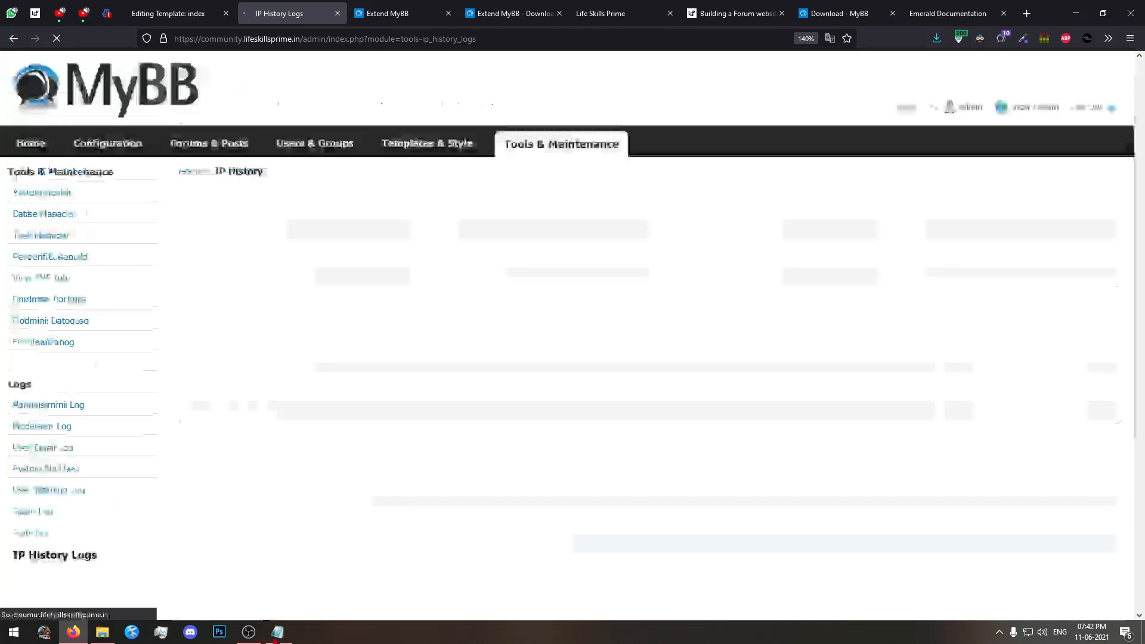
Read the README's remaining instructions on log viewing permissions, and minimize Notepad.
{"action": "left_click", "coordinate": [278, 632]}
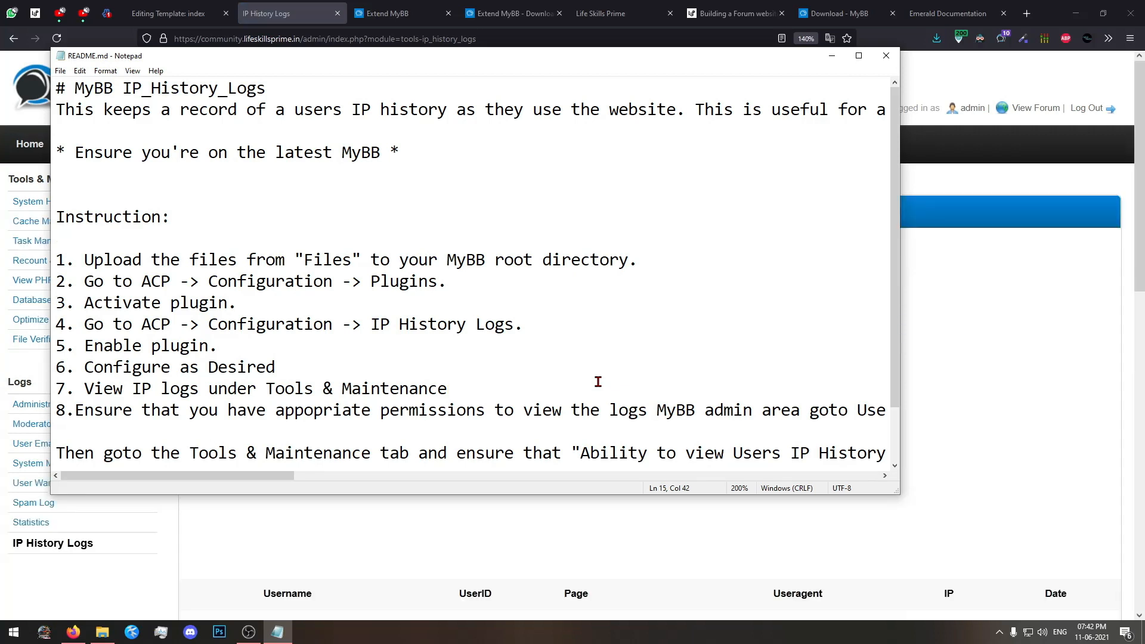
{"action": "scroll", "coordinate": [598, 381], "scroll_direction": "down", "scroll_amount": 1}
{"action": "double_click", "coordinate": [336, 433]}
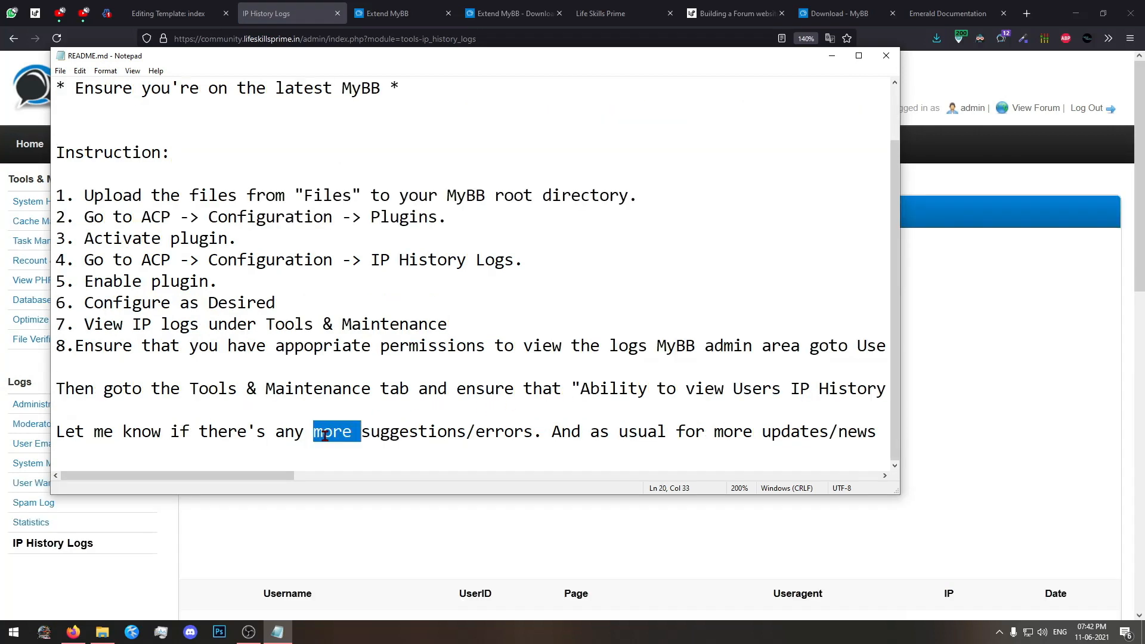
{"action": "left_click", "coordinate": [179, 322]}
{"action": "left_click_drag", "start_coordinate": [63, 149], "coordinate": [699, 378]}
{"action": "left_click", "coordinate": [700, 378]}
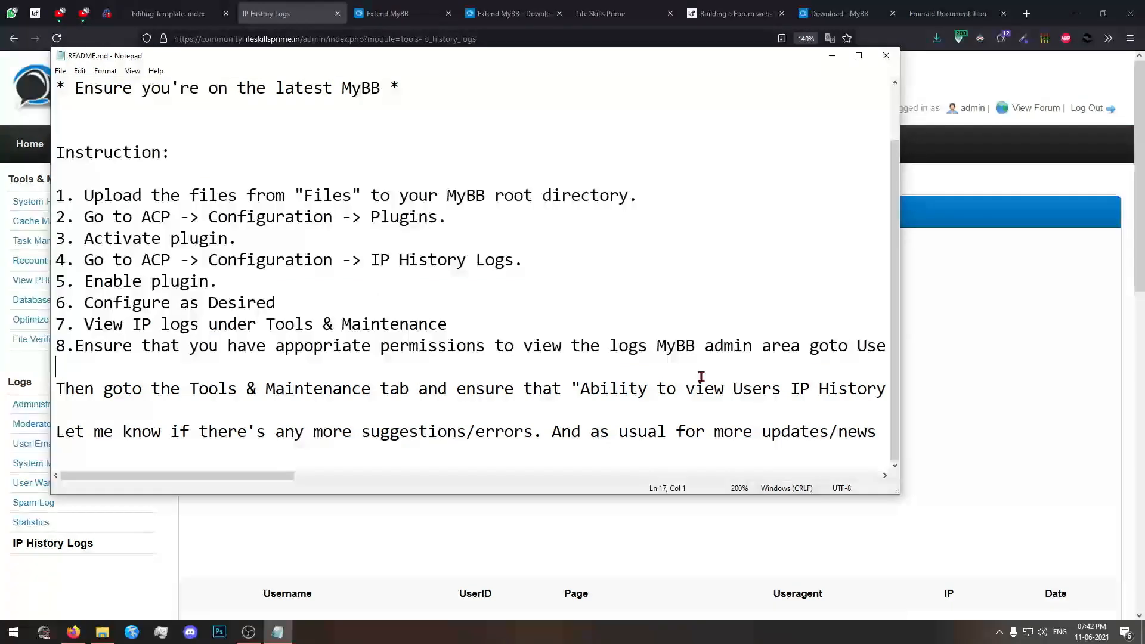
{"action": "left_click", "coordinate": [832, 62]}
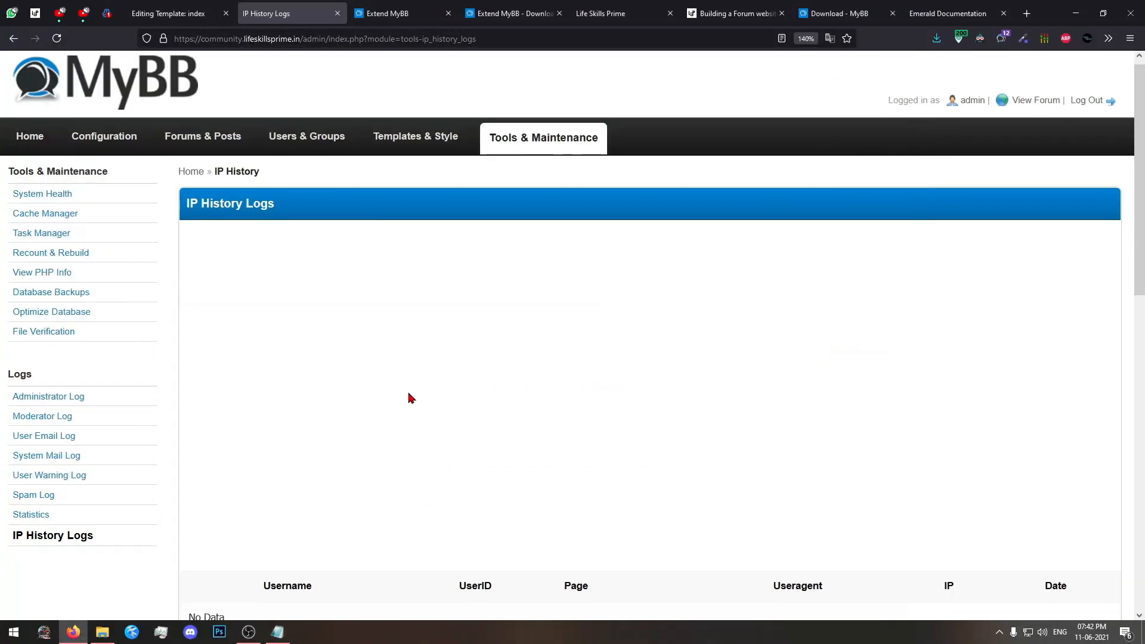
Look over the IP History Logs page and reload the Life Skills Prime forum home page to generate a visit.
{"action": "scroll", "coordinate": [409, 396], "scroll_direction": "down", "scroll_amount": 8}
{"action": "scroll", "coordinate": [364, 492], "scroll_direction": "down", "scroll_amount": 1}
{"action": "scroll", "coordinate": [365, 492], "scroll_direction": "up", "scroll_amount": 10}
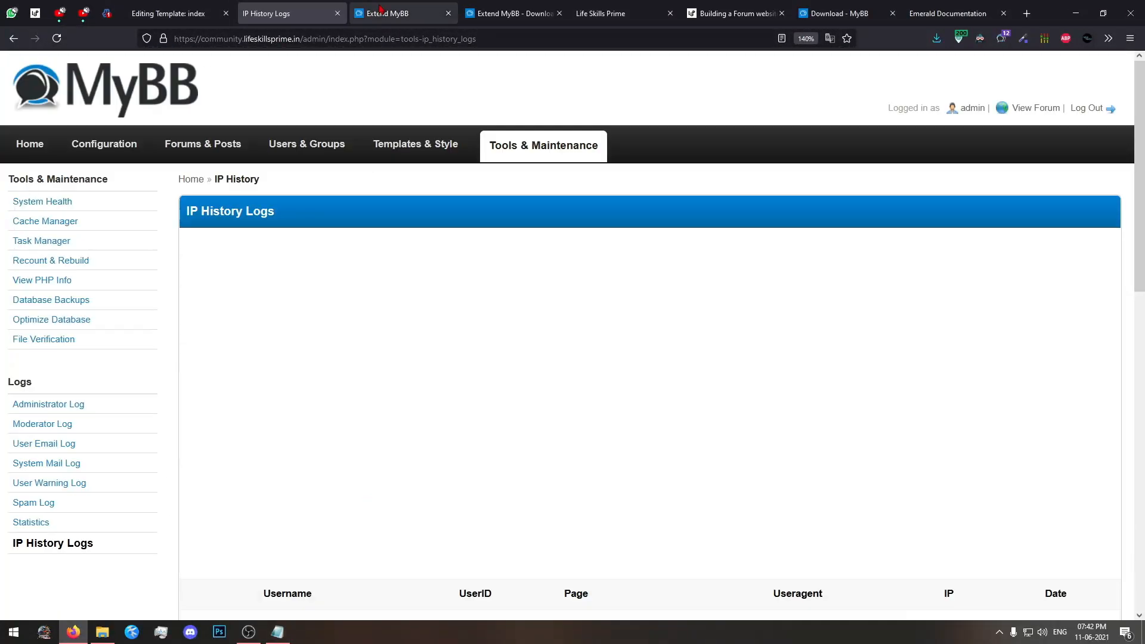
{"action": "left_click", "coordinate": [381, 9]}
{"action": "left_click", "coordinate": [659, 11]}
{"action": "key", "text": "F5"}
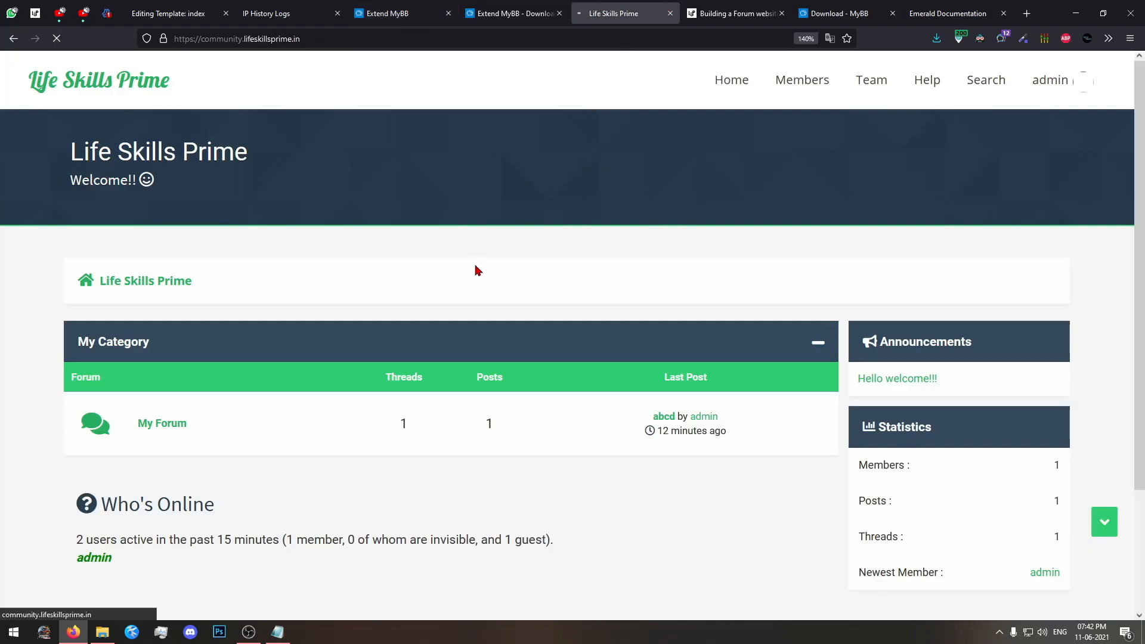
Return to the IP History Logs page, reduce the browser zoom to 130% and refresh the log.
{"action": "left_click", "coordinate": [289, 13]}
{"action": "scroll", "coordinate": [396, 383], "scroll_direction": "down", "scroll_amount": 5}
{"action": "scroll", "coordinate": [620, 403], "scroll_direction": "up", "scroll_amount": 1}
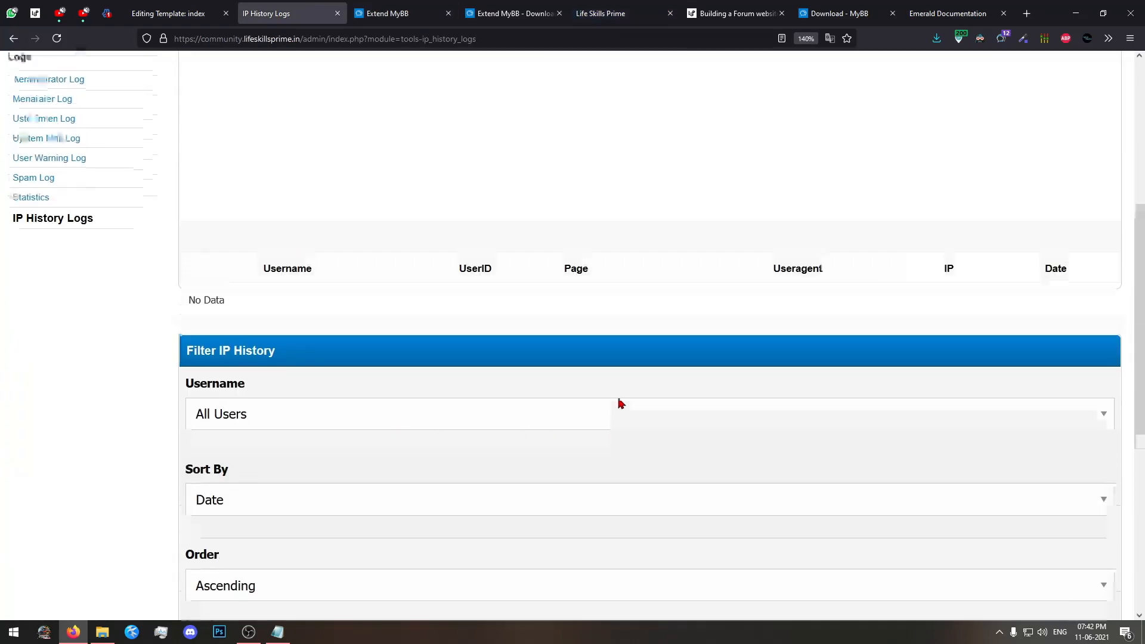
{"action": "key", "text": "ctrl+minus"}
{"action": "key", "text": "F5"}
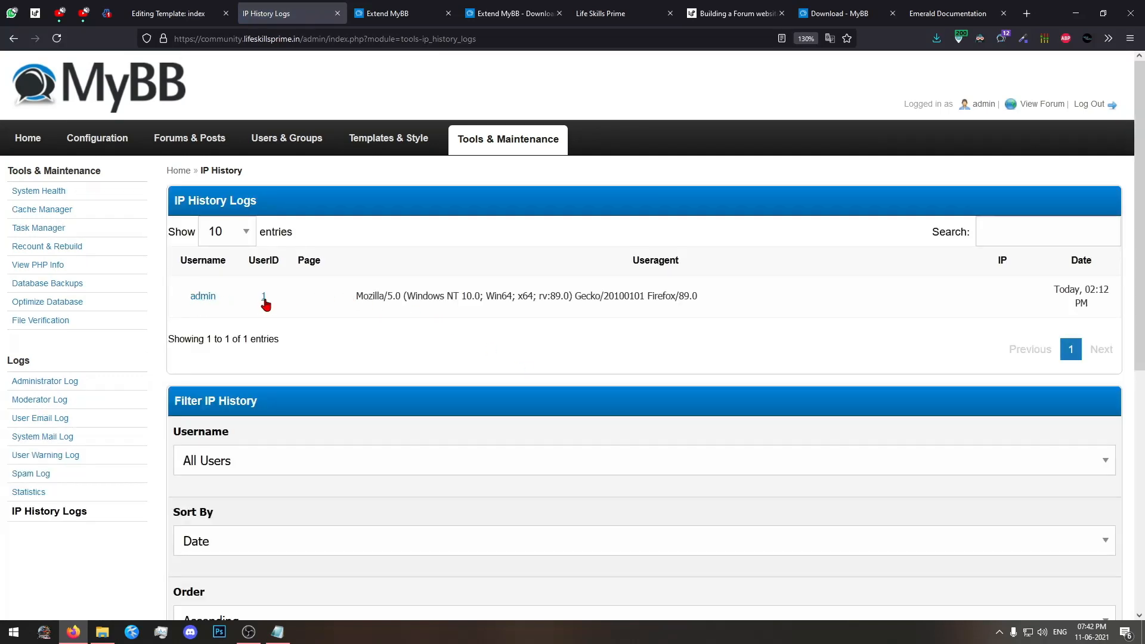
Examine the user agent recorded for the admin entry in the IP History Logs table.
{"action": "left_click_drag", "start_coordinate": [361, 293], "coordinate": [681, 295]}
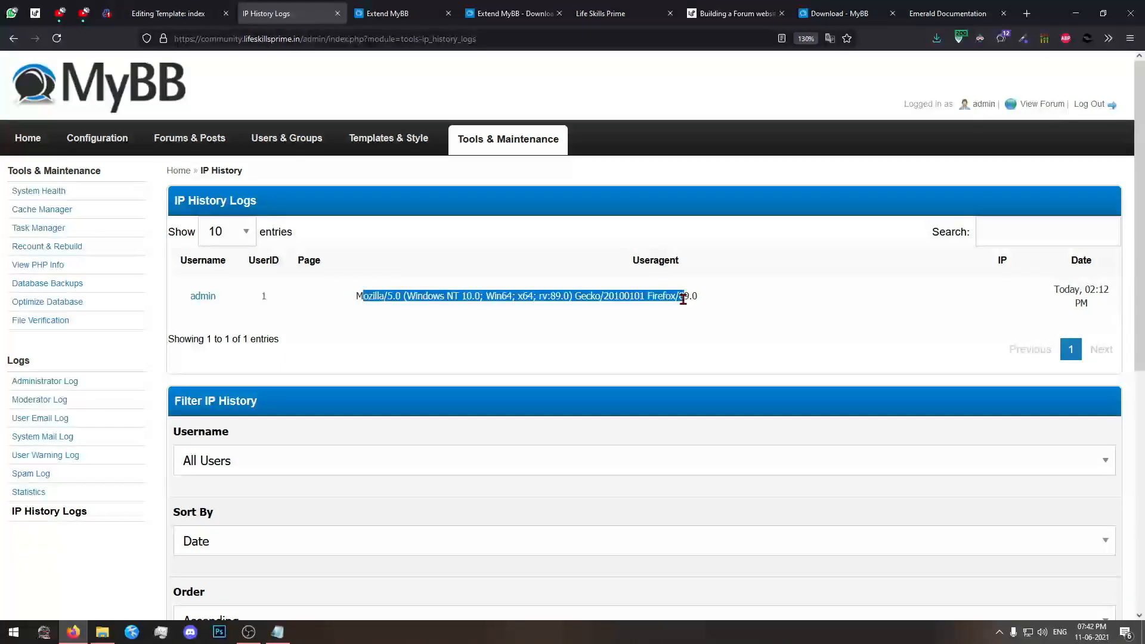
{"action": "left_click", "coordinate": [680, 297]}
{"action": "left_click_drag", "start_coordinate": [522, 302], "coordinate": [683, 302]}
{"action": "double_click", "coordinate": [683, 301]}
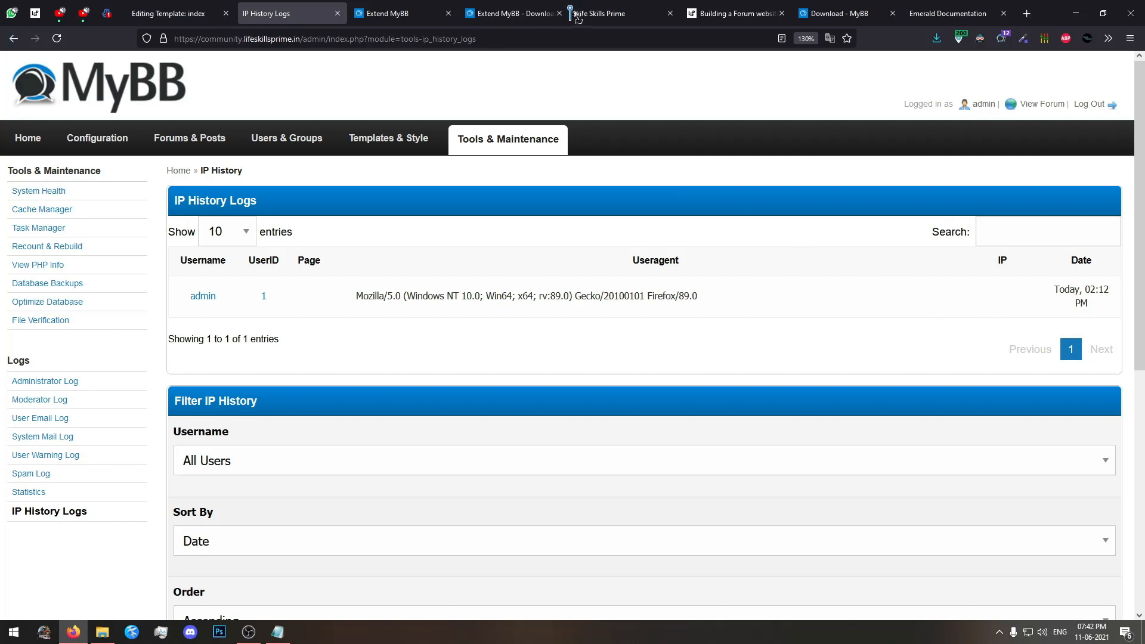
Inspect the HTML of the admin entry's IP cell with the browser's developer tools, and close them.
{"action": "right_click", "coordinate": [1002, 297]}
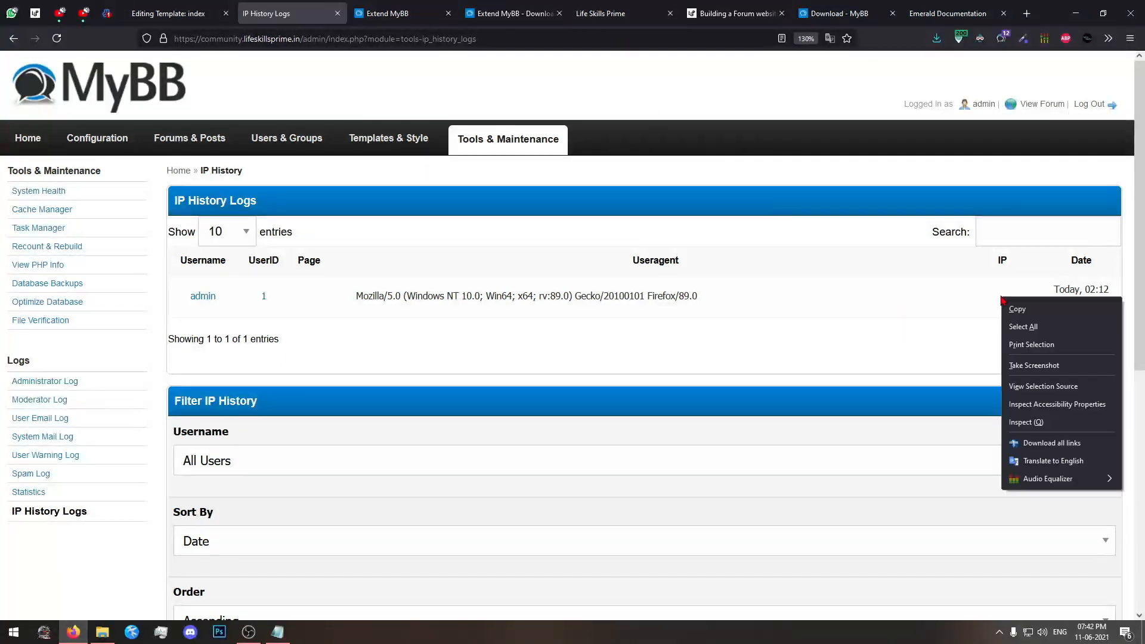
{"action": "left_click", "coordinate": [1026, 422]}
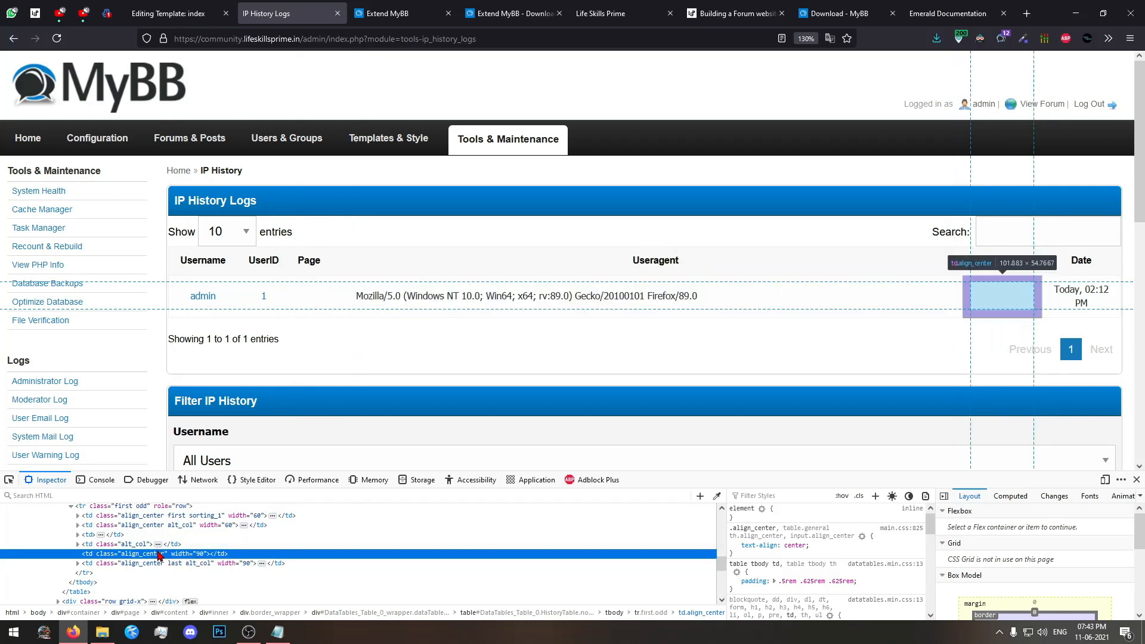
{"action": "left_click", "coordinate": [1136, 479]}
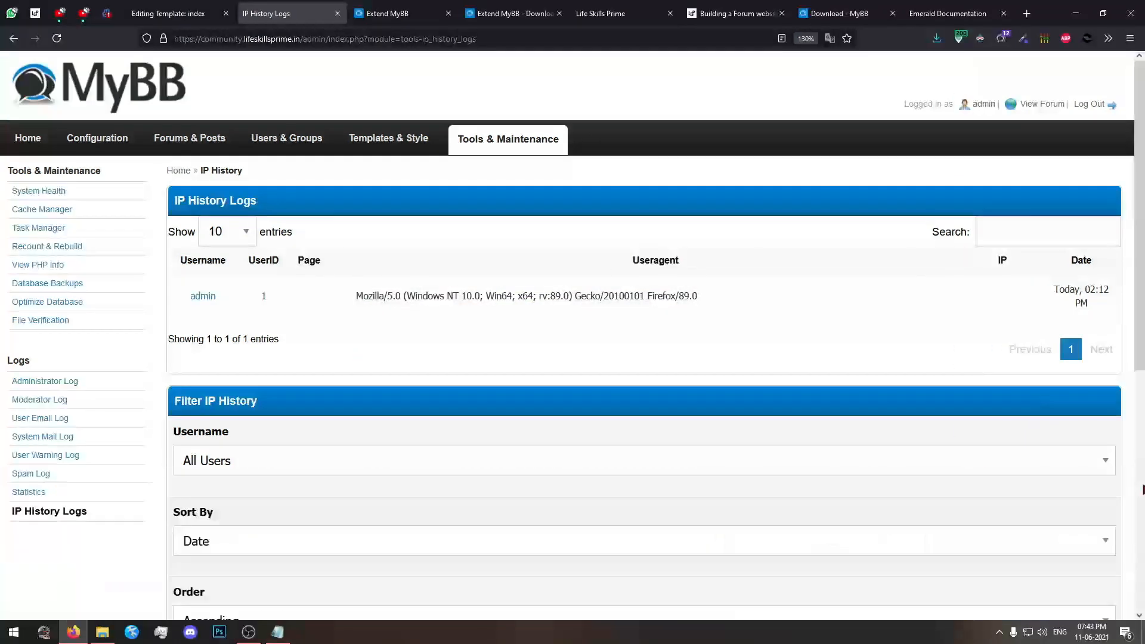
Review the admin log entry together with the Filter IP History and Prune IP History options.
{"action": "scroll", "coordinate": [953, 388], "scroll_direction": "down", "scroll_amount": 10}
{"action": "scroll", "coordinate": [895, 447], "scroll_direction": "up", "scroll_amount": 10}
{"action": "triple_click", "coordinate": [793, 302]}
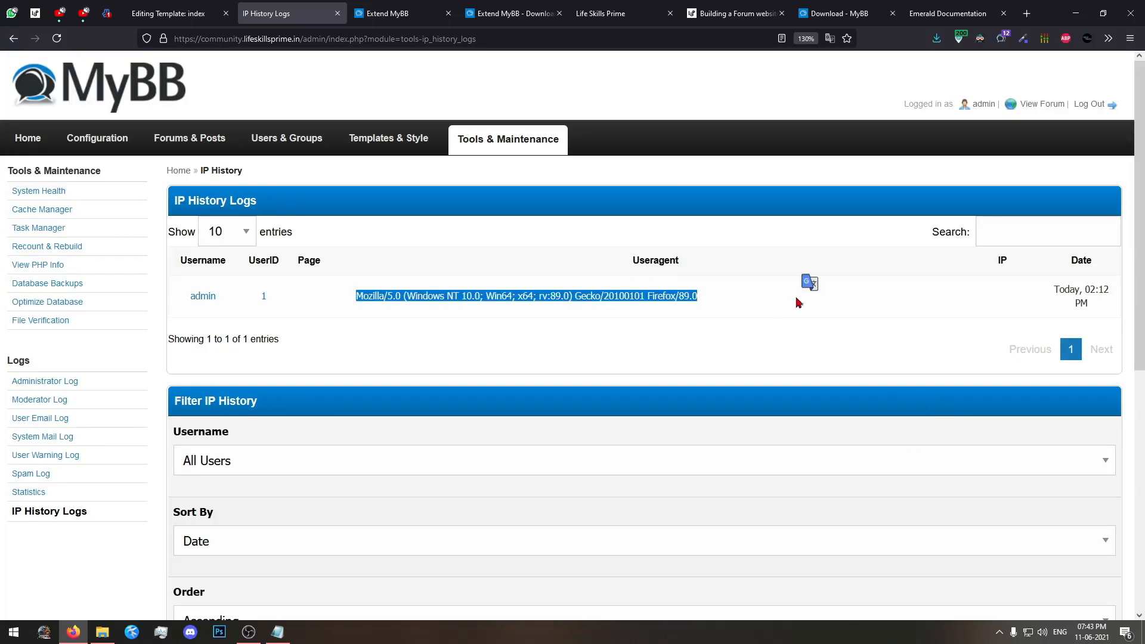
{"action": "left_click", "coordinate": [1006, 332]}
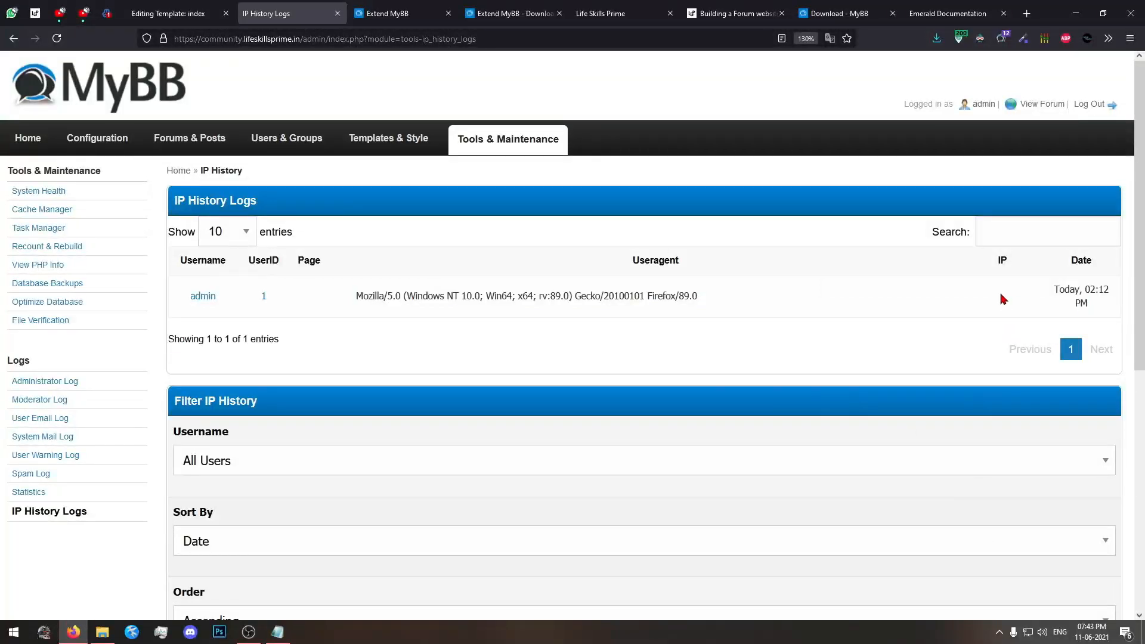
{"action": "scroll", "coordinate": [904, 429], "scroll_direction": "down", "scroll_amount": 5}
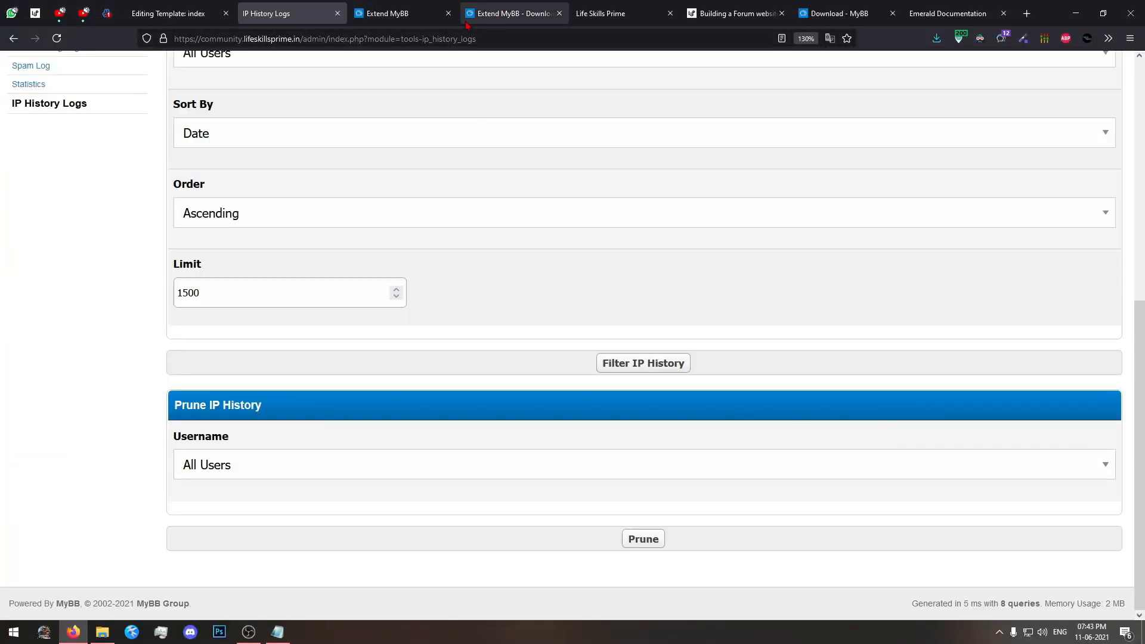
{"action": "scroll", "coordinate": [474, 348], "scroll_direction": "up", "scroll_amount": 5}
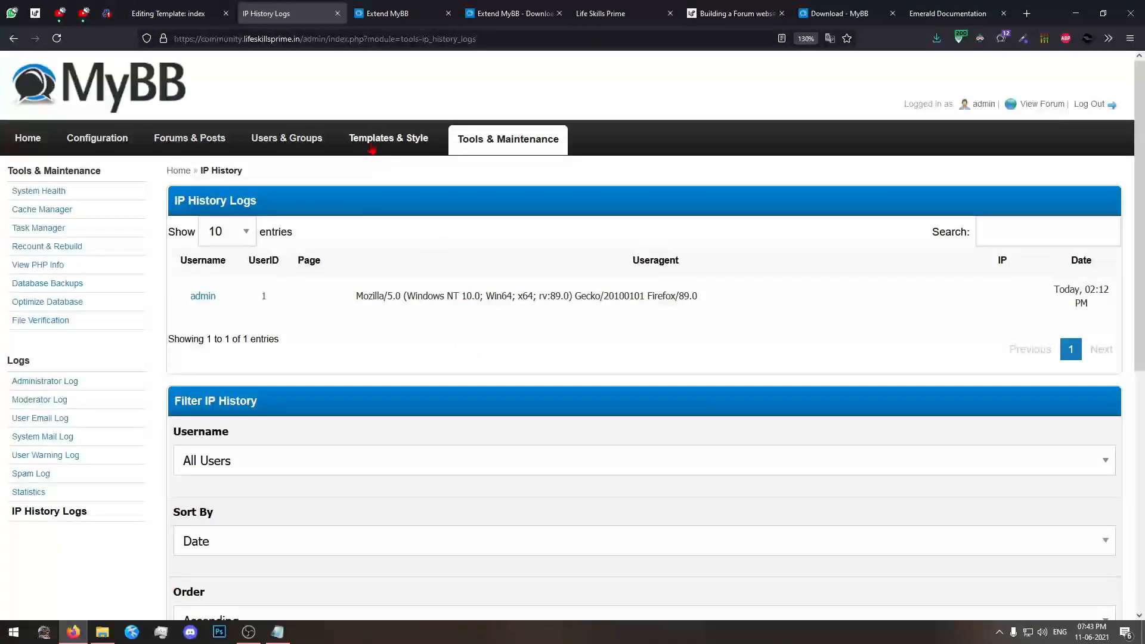
Open the form for importing a theme and enable Ignore Version Compatibility.
{"action": "left_click", "coordinate": [388, 138]}
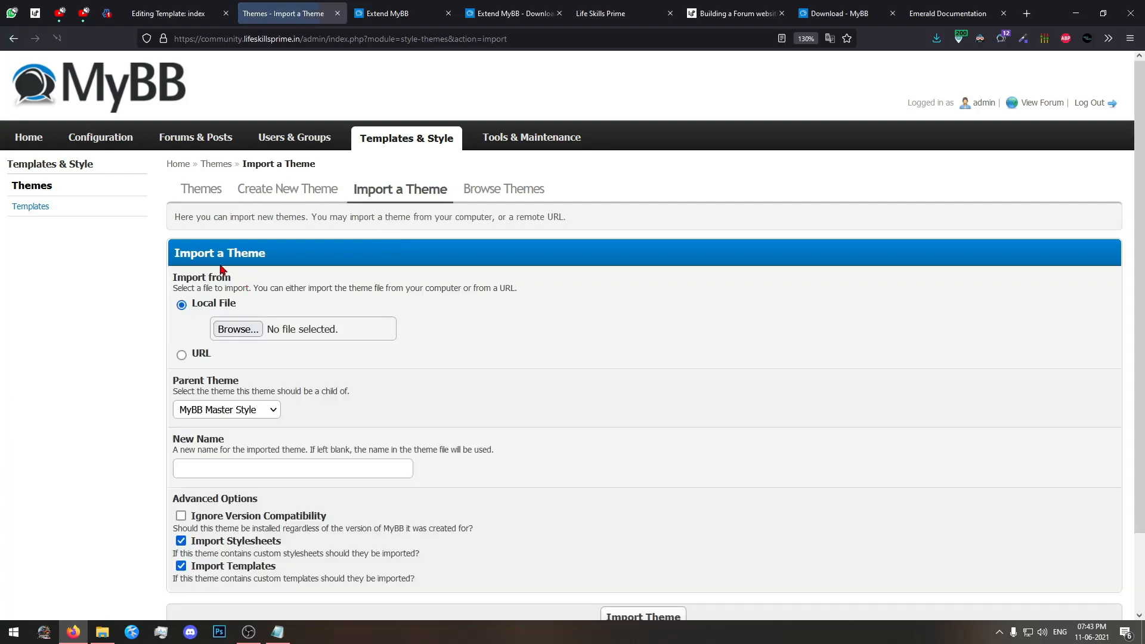
{"action": "left_click", "coordinate": [181, 515]}
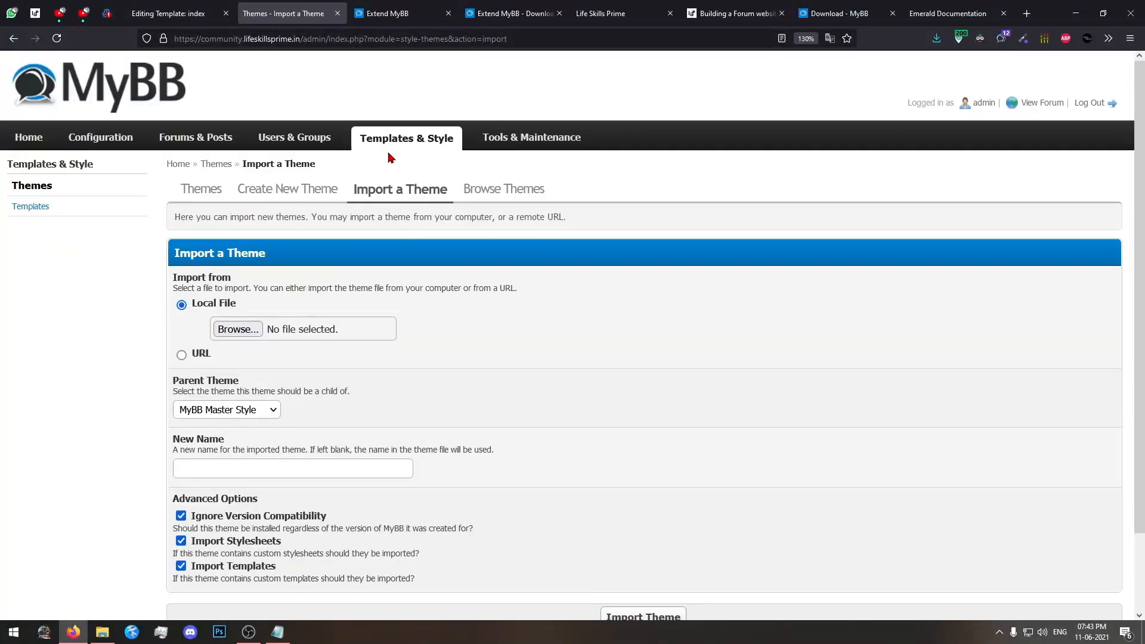
{"action": "left_click", "coordinate": [425, 146]}
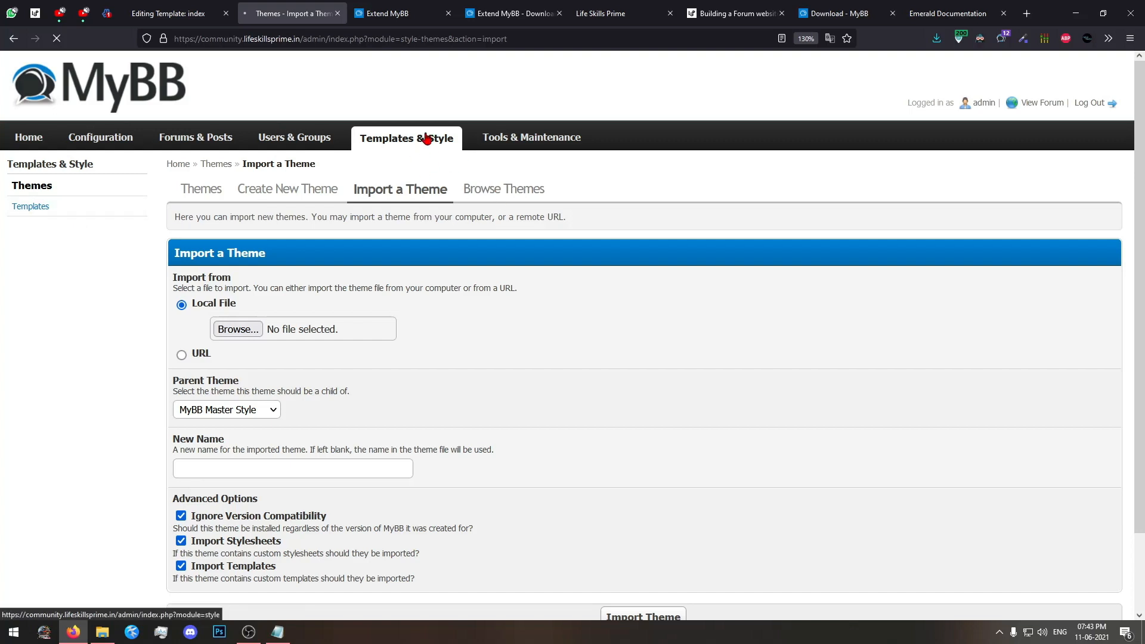
Review the template groups in the newtheme Templates set, and open the Search/Replace tool for templates.
{"action": "left_click", "coordinate": [31, 208]}
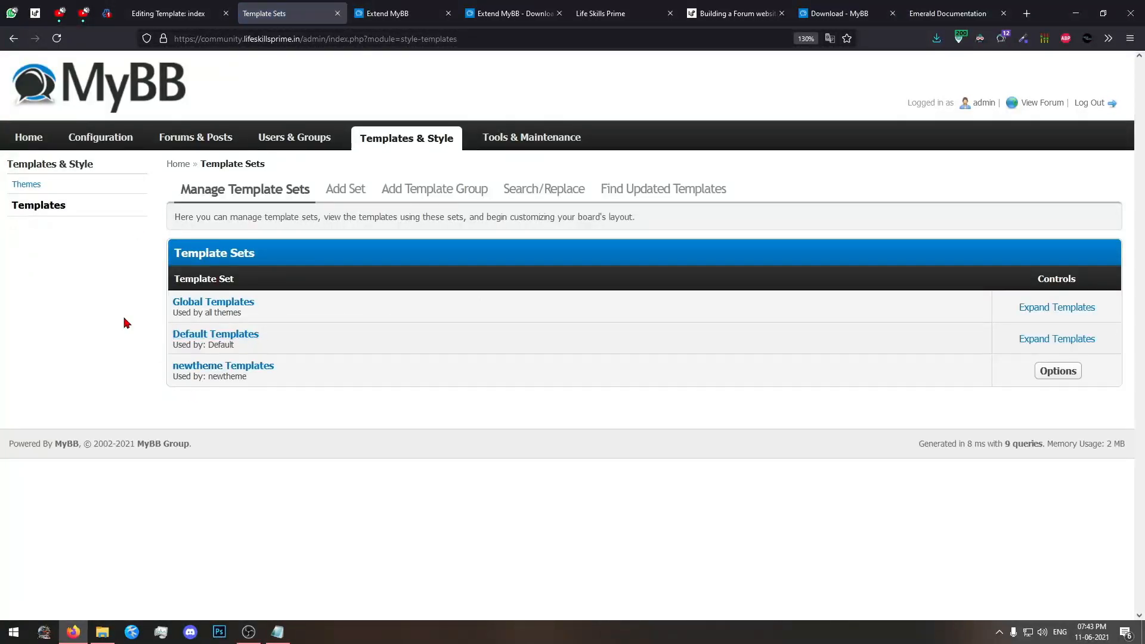
{"action": "left_click", "coordinate": [271, 371]}
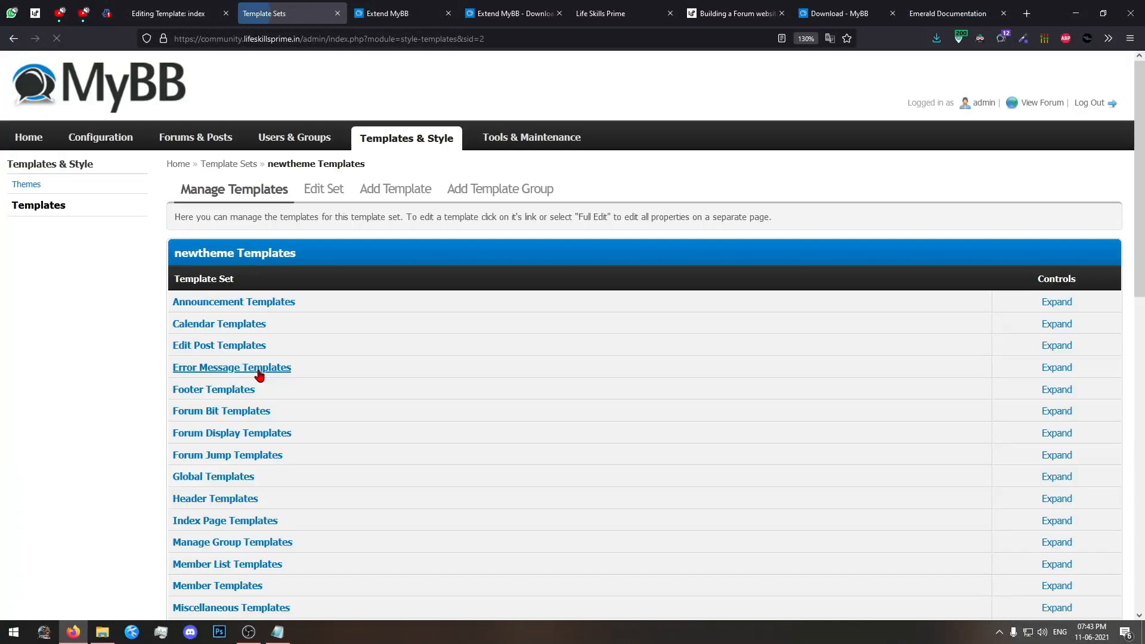
{"action": "scroll", "coordinate": [262, 366], "scroll_direction": "down", "scroll_amount": 10}
{"action": "scroll", "coordinate": [249, 370], "scroll_direction": "up", "scroll_amount": 5}
{"action": "scroll", "coordinate": [249, 370], "scroll_direction": "up", "scroll_amount": 5}
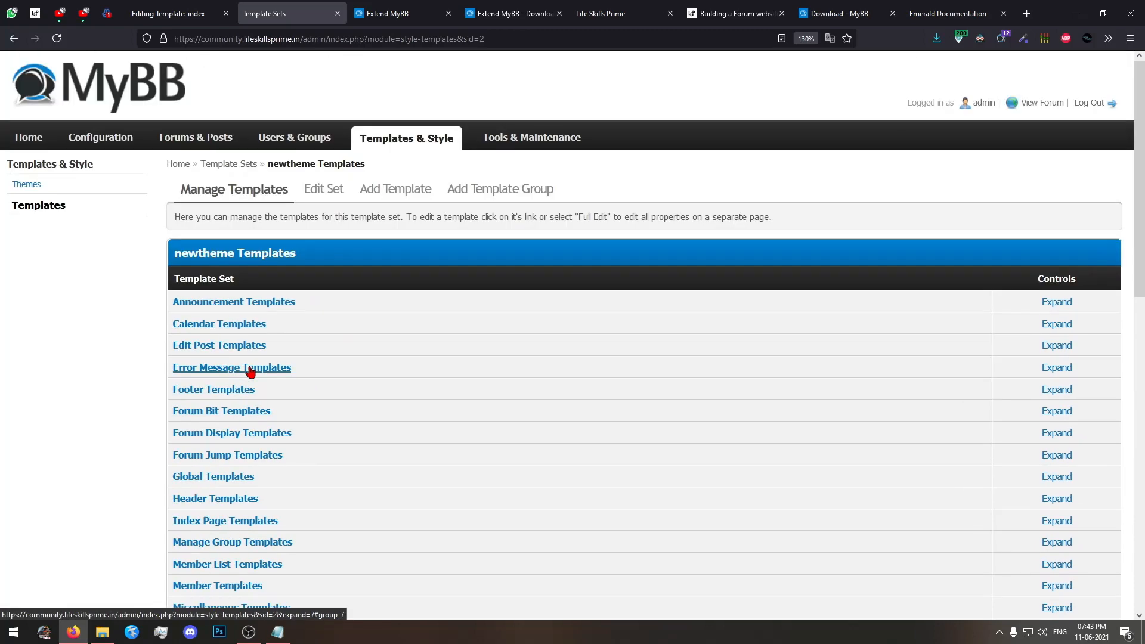
{"action": "scroll", "coordinate": [286, 375], "scroll_direction": "down", "scroll_amount": 10}
{"action": "scroll", "coordinate": [278, 358], "scroll_direction": "up", "scroll_amount": 9}
{"action": "scroll", "coordinate": [279, 358], "scroll_direction": "up", "scroll_amount": 2}
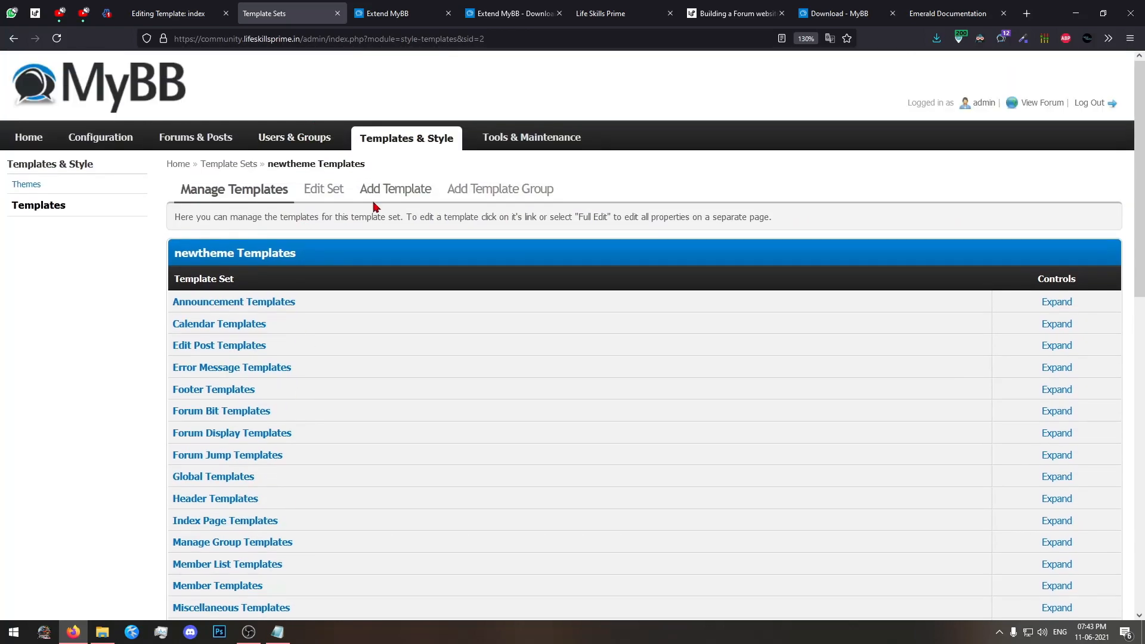
{"action": "left_click", "coordinate": [509, 194]}
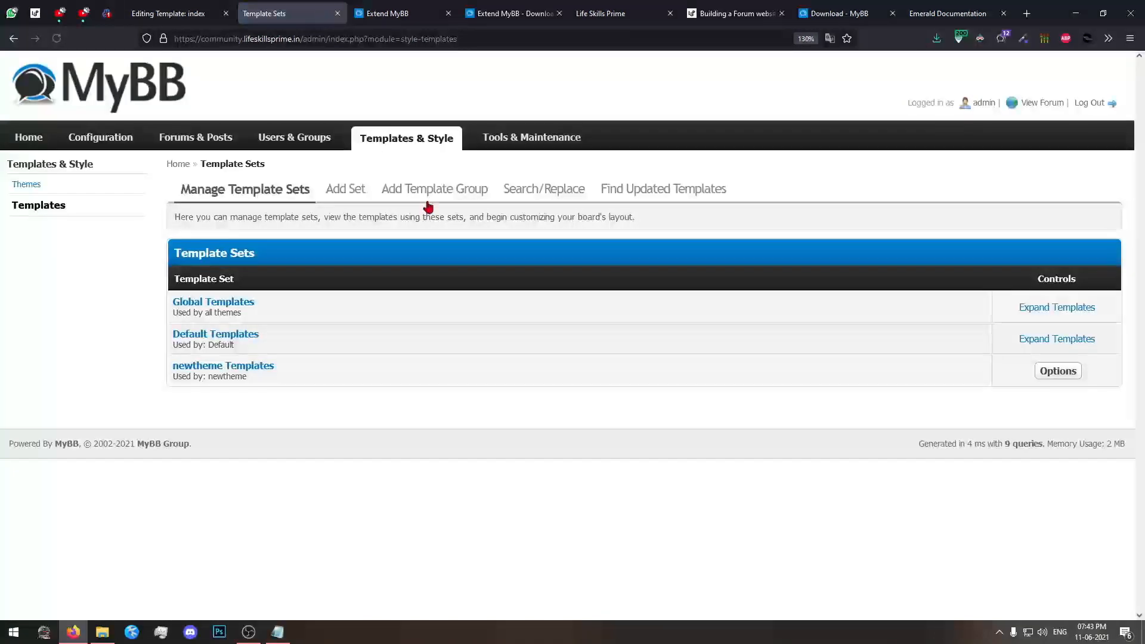
{"action": "left_click", "coordinate": [542, 197]}
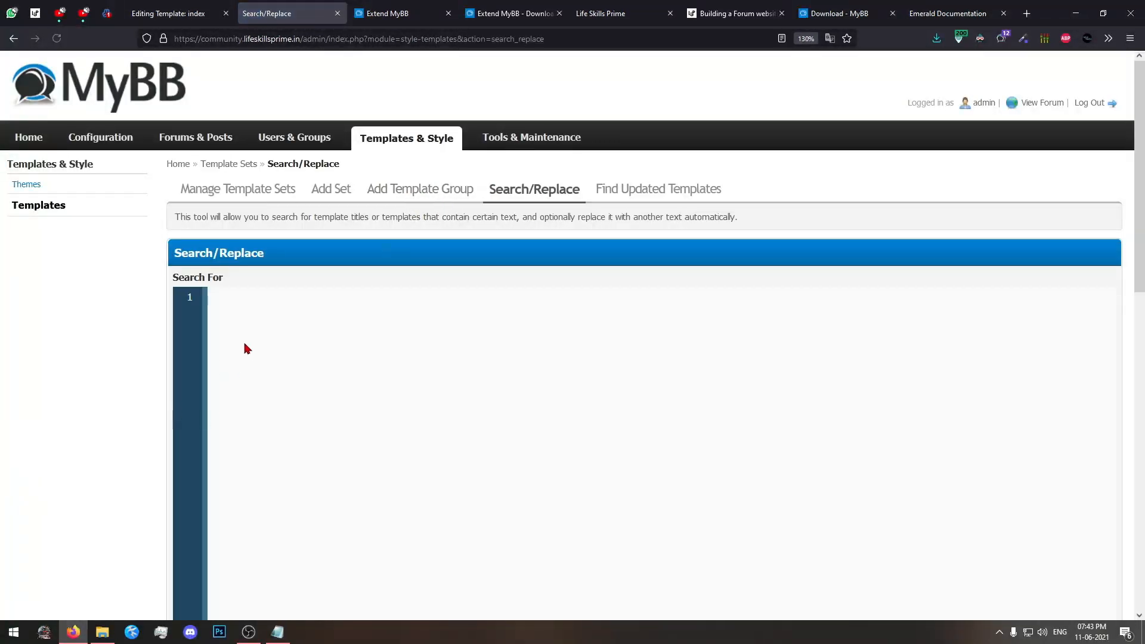
Review the index page of the Life Skills Prime forum, including the My Category section.
{"action": "left_click", "coordinate": [602, 13]}
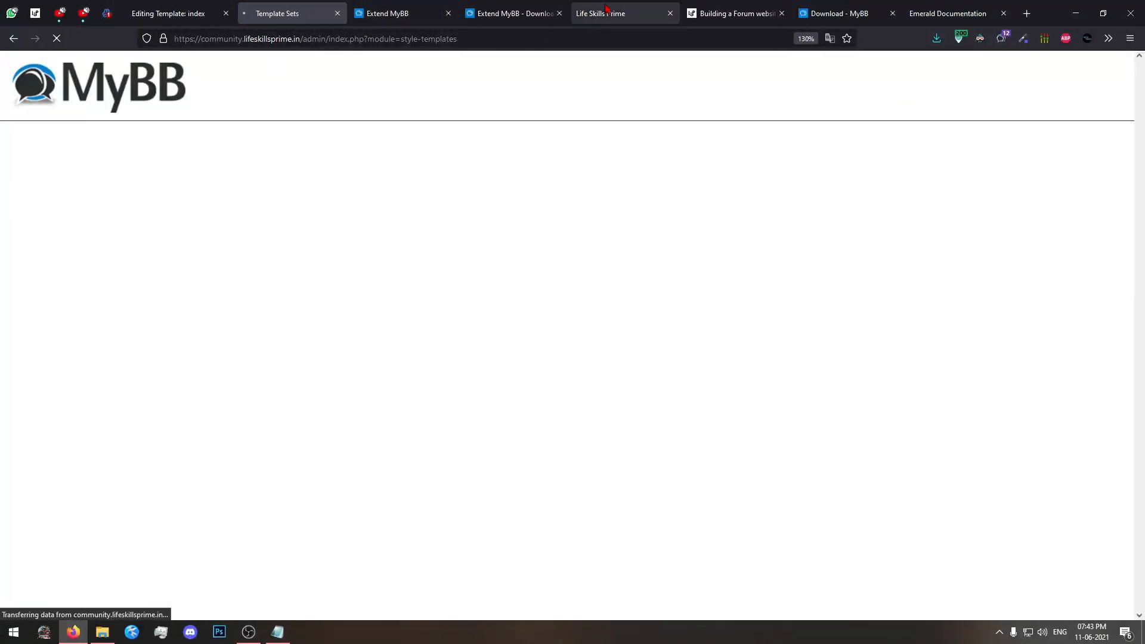
{"action": "scroll", "coordinate": [528, 292], "scroll_direction": "down", "scroll_amount": 2}
{"action": "scroll", "coordinate": [537, 313], "scroll_direction": "up", "scroll_amount": 2}
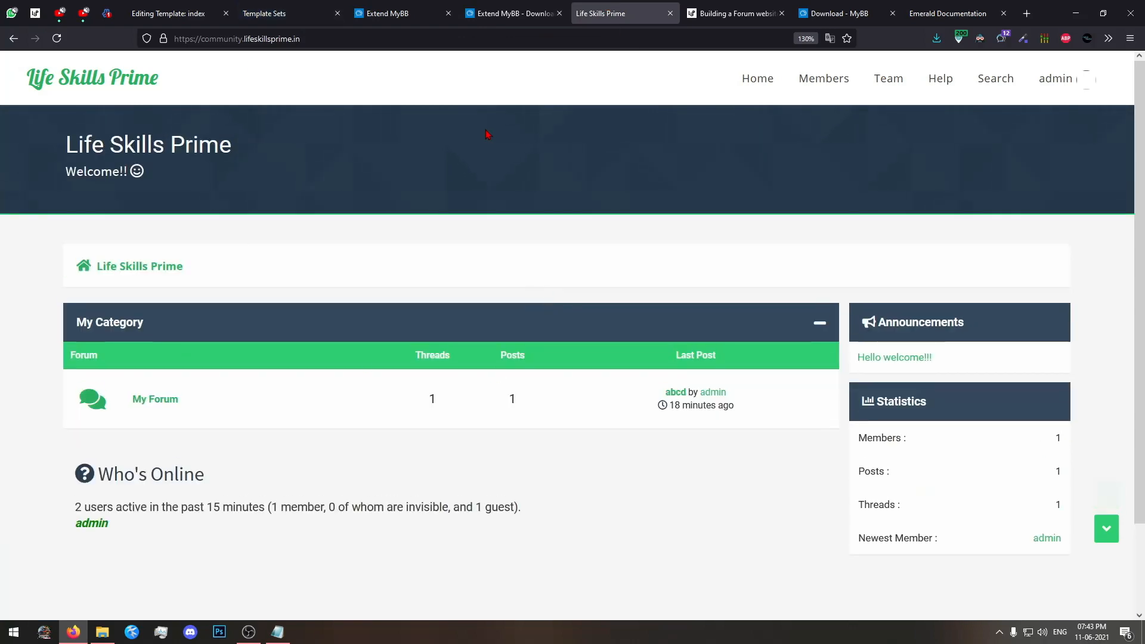
{"action": "scroll", "coordinate": [486, 133], "scroll_direction": "down", "scroll_amount": 1}
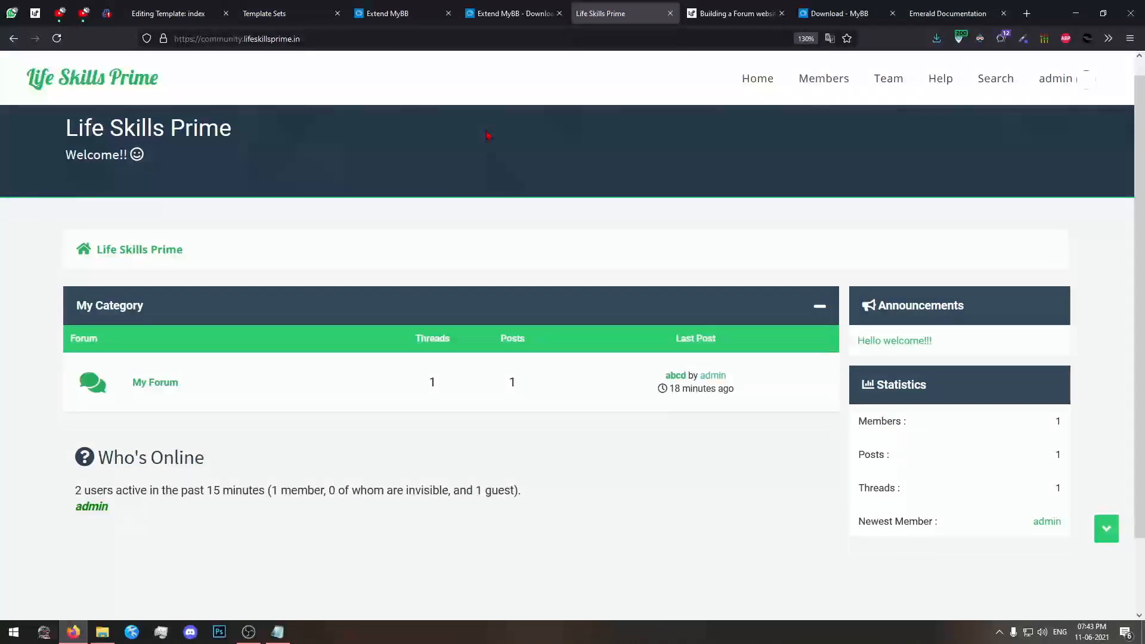
{"action": "scroll", "coordinate": [250, 245], "scroll_direction": "up", "scroll_amount": 1}
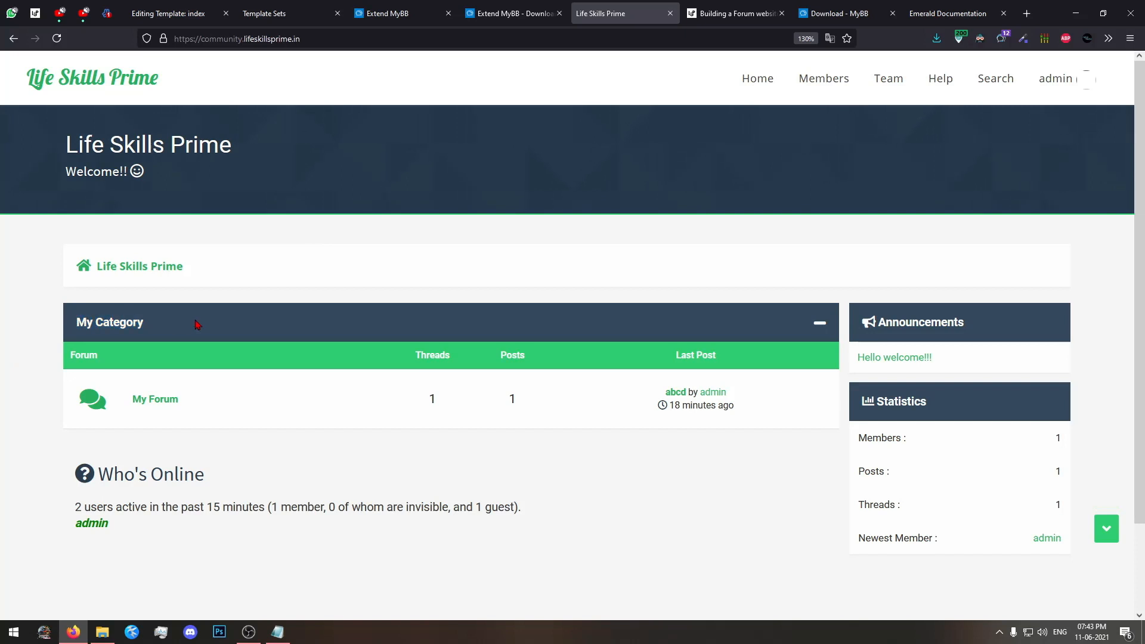
{"action": "left_click_drag", "start_coordinate": [197, 325], "coordinate": [41, 319]}
{"action": "left_click", "coordinate": [21, 342]}
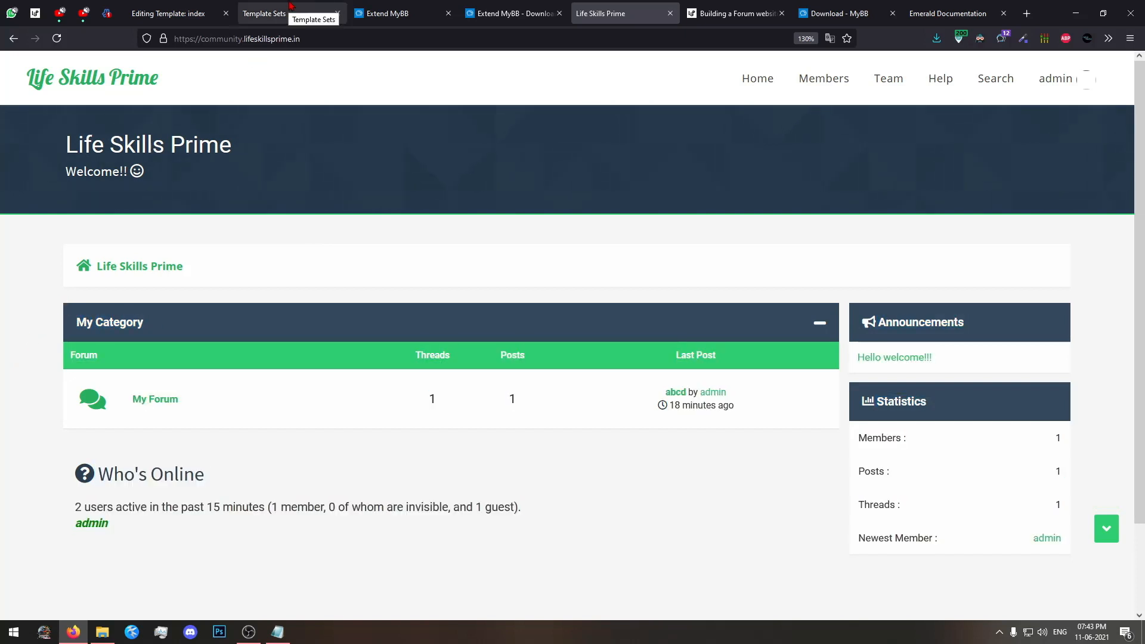
Browse the Themes listing on the Extend MyBB site, including the Emerald and Dark Emerald entries.
{"action": "left_click", "coordinate": [529, 7]}
{"action": "scroll", "coordinate": [169, 165], "scroll_direction": "up", "scroll_amount": 2}
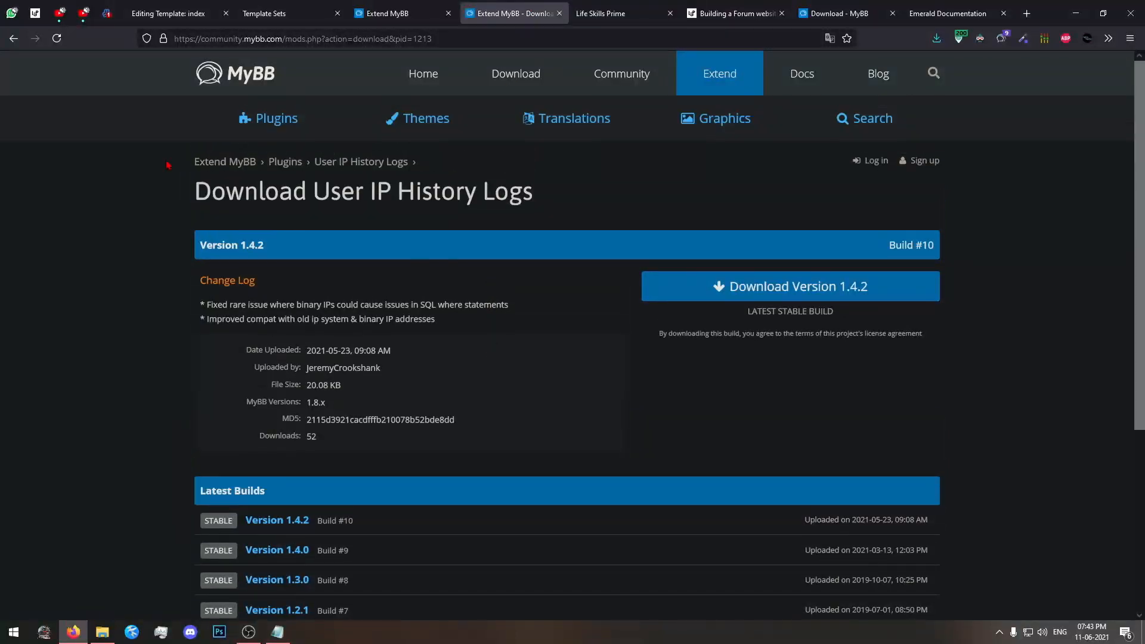
{"action": "left_click", "coordinate": [398, 132]}
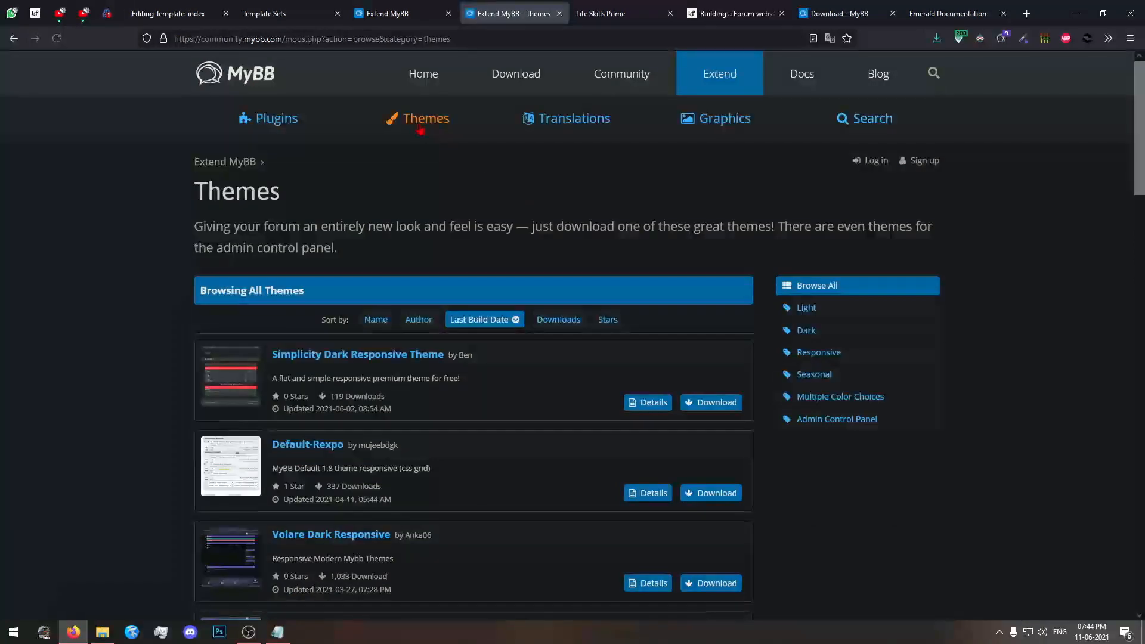
{"action": "scroll", "coordinate": [370, 253], "scroll_direction": "down", "scroll_amount": 20}
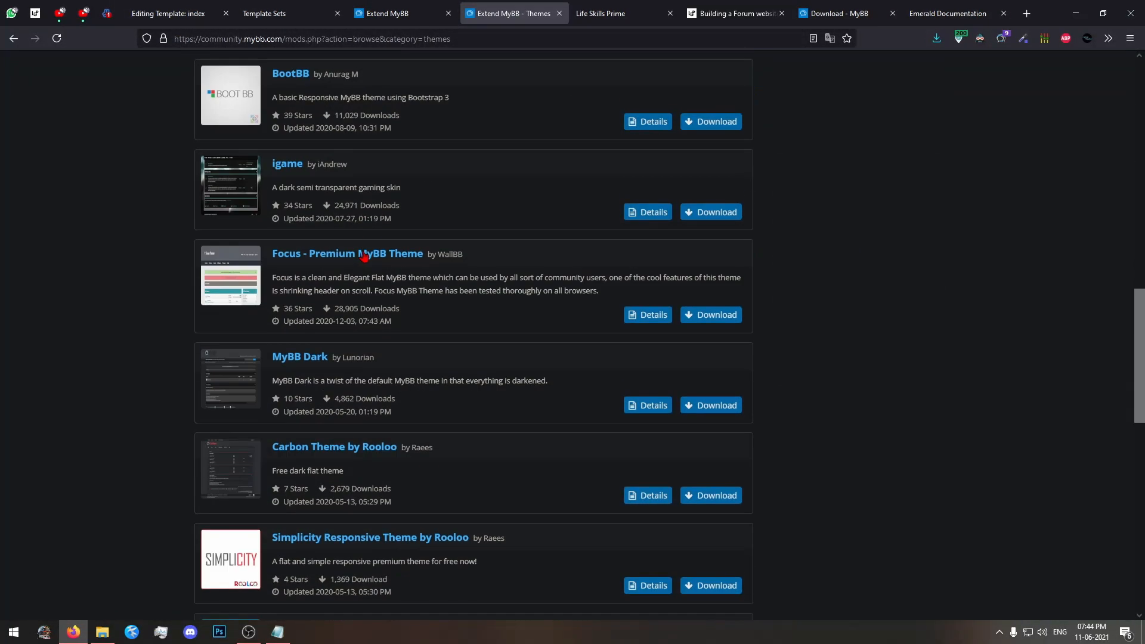
{"action": "scroll", "coordinate": [265, 310], "scroll_direction": "up", "scroll_amount": 12}
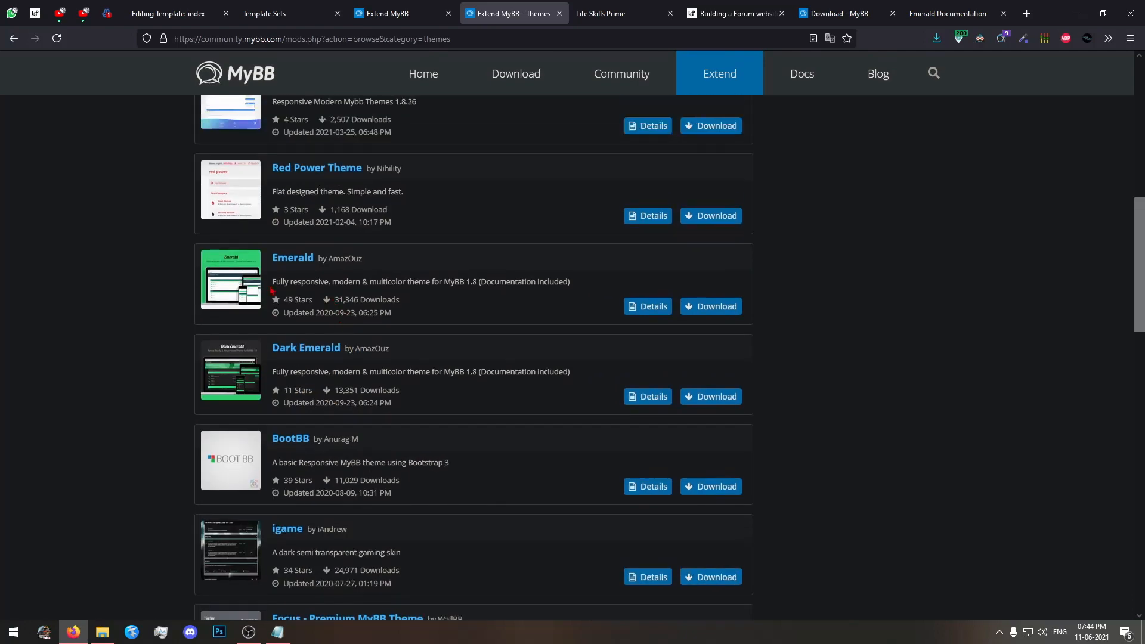
{"action": "scroll", "coordinate": [143, 290], "scroll_direction": "up", "scroll_amount": 8}
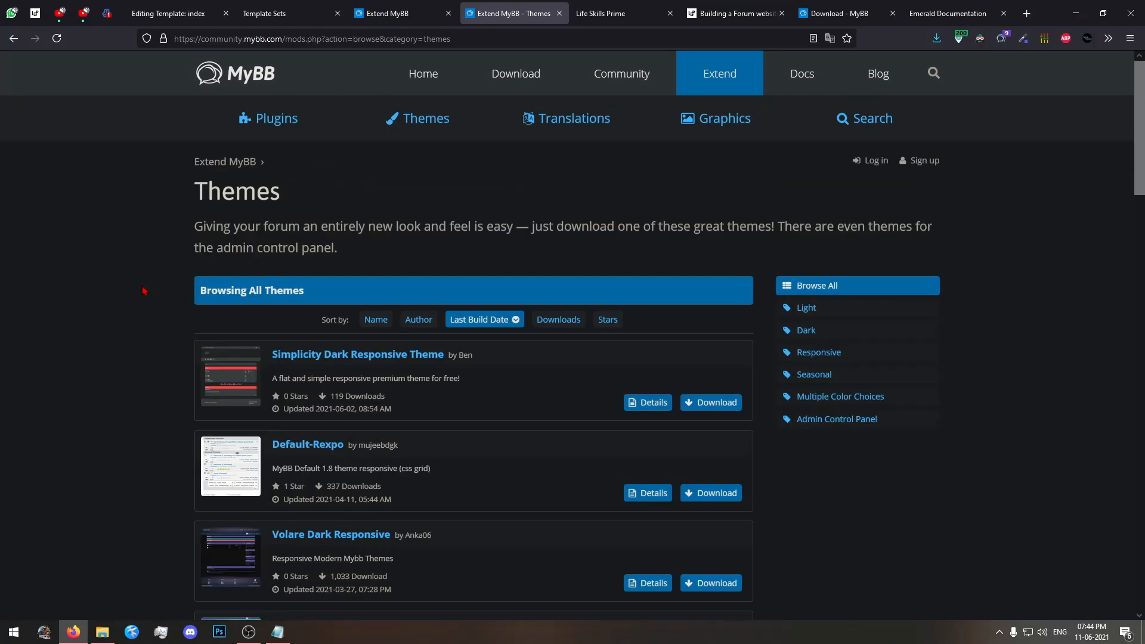
{"action": "scroll", "coordinate": [337, 280], "scroll_direction": "down", "scroll_amount": 10}
{"action": "scroll", "coordinate": [110, 223], "scroll_direction": "up", "scroll_amount": 2}
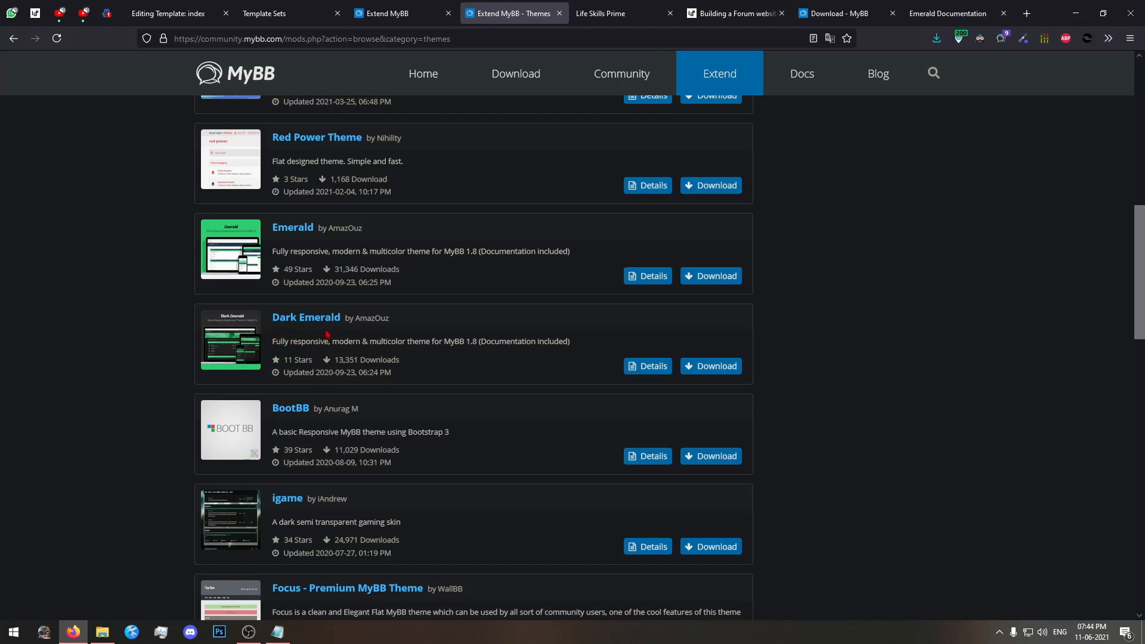
{"action": "scroll", "coordinate": [326, 333], "scroll_direction": "up", "scroll_amount": 8}
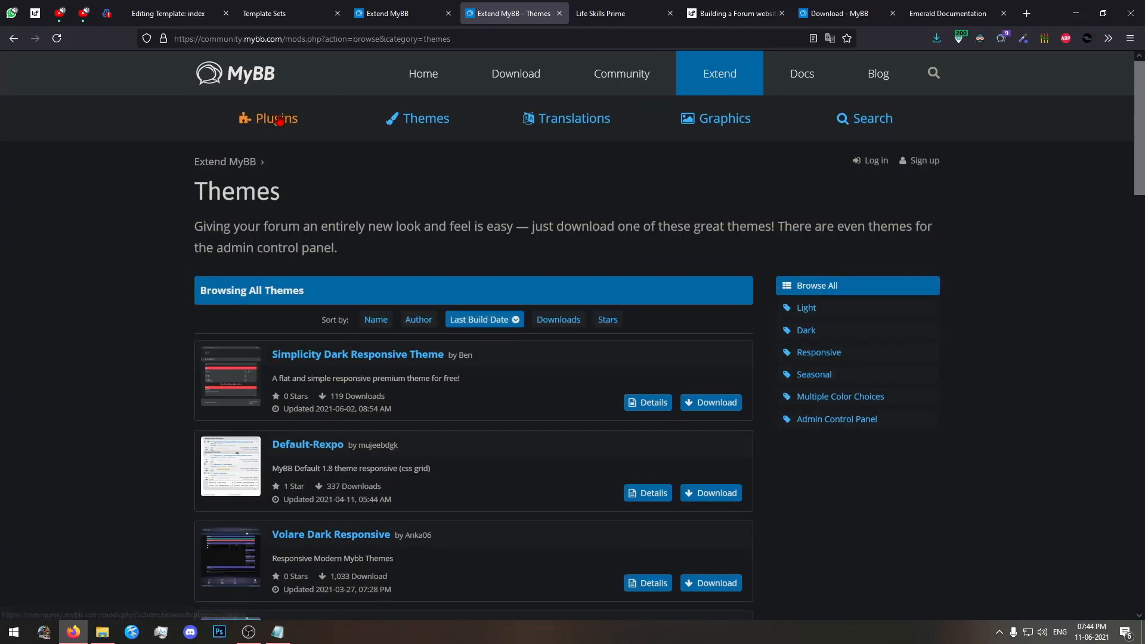
Browse the full Plugins listing on the Extend MyBB site.
{"action": "left_click", "coordinate": [278, 119]}
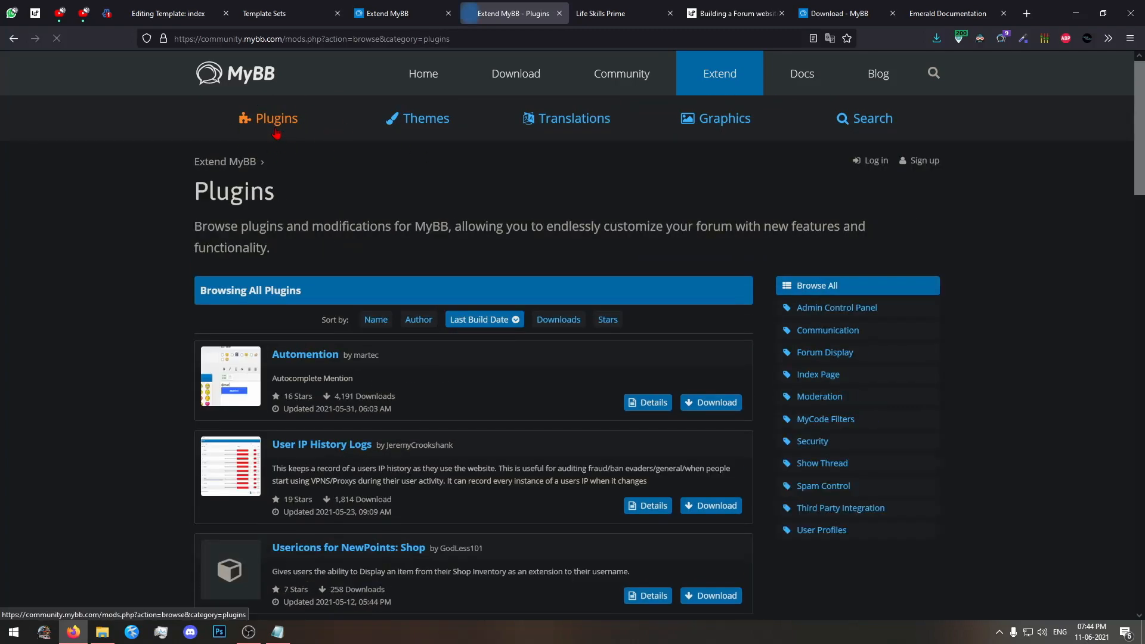
{"action": "scroll", "coordinate": [190, 185], "scroll_direction": "down", "scroll_amount": 4}
{"action": "scroll", "coordinate": [190, 185], "scroll_direction": "down", "scroll_amount": 1}
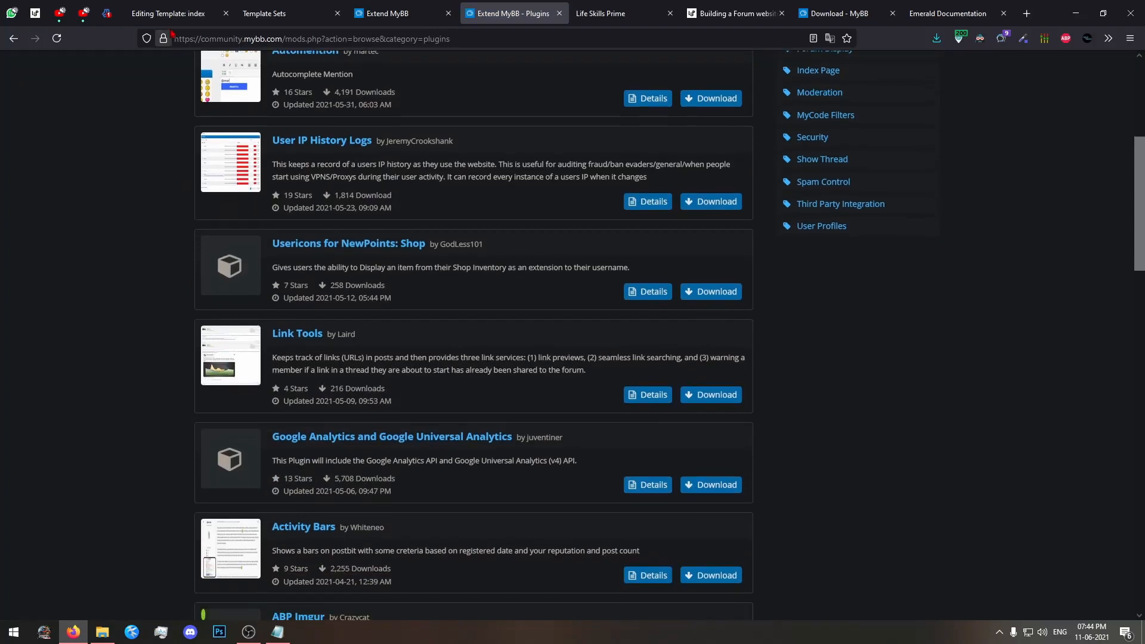
{"action": "scroll", "coordinate": [167, 101], "scroll_direction": "down", "scroll_amount": 15}
{"action": "scroll", "coordinate": [150, 326], "scroll_direction": "up", "scroll_amount": 20}
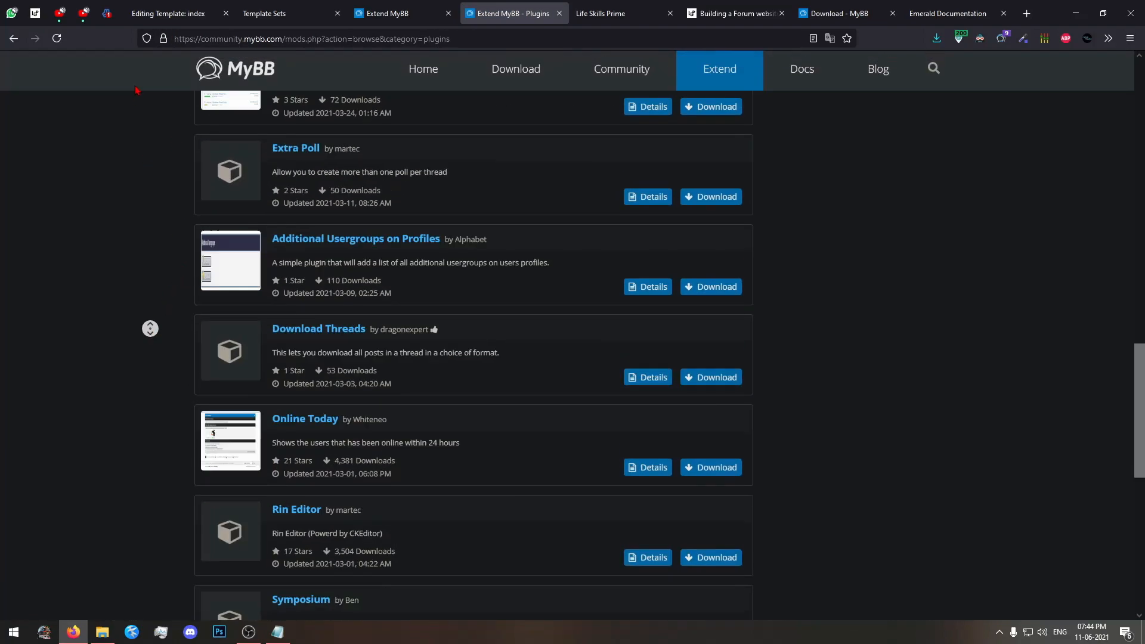
Examine the Automention plugin's project details and preview image, and return to the plugin listing.
{"action": "left_click", "coordinate": [626, 339]}
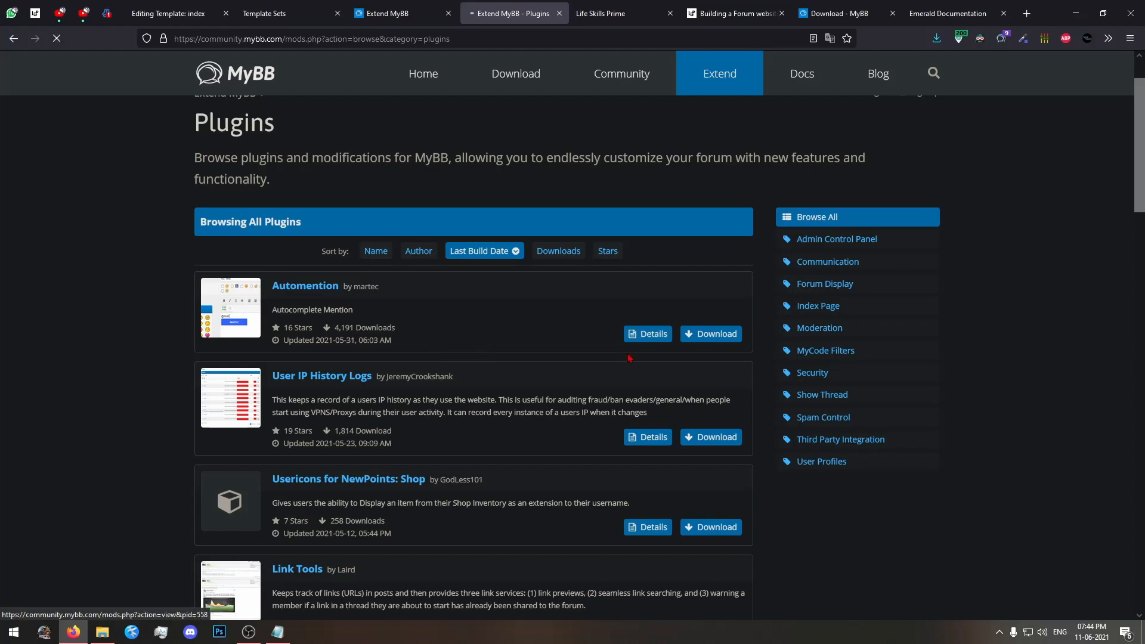
{"action": "scroll", "coordinate": [629, 358], "scroll_direction": "down", "scroll_amount": 4}
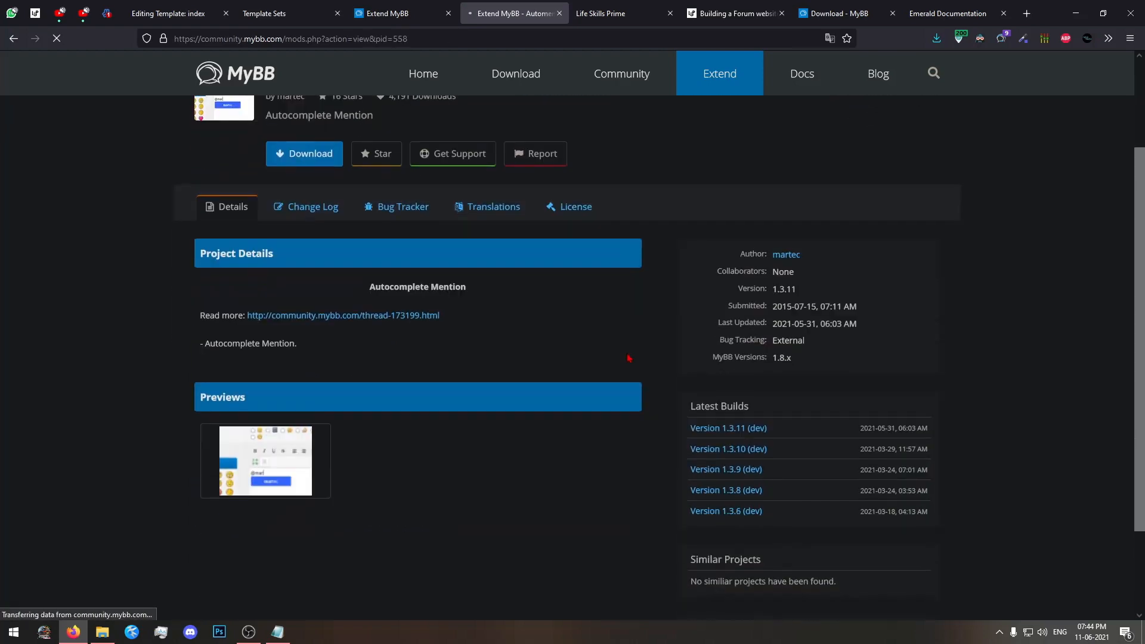
{"action": "scroll", "coordinate": [405, 370], "scroll_direction": "up", "scroll_amount": 3}
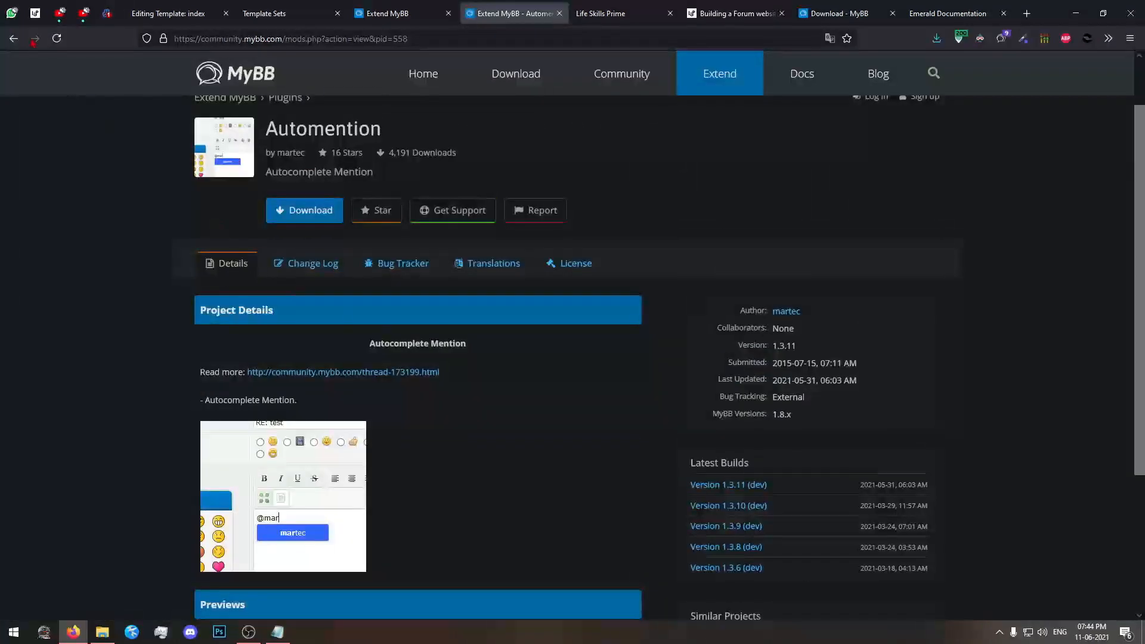
{"action": "scroll", "coordinate": [305, 308], "scroll_direction": "down", "scroll_amount": 3}
{"action": "scroll", "coordinate": [305, 308], "scroll_direction": "up", "scroll_amount": 2}
{"action": "scroll", "coordinate": [305, 308], "scroll_direction": "up", "scroll_amount": 2}
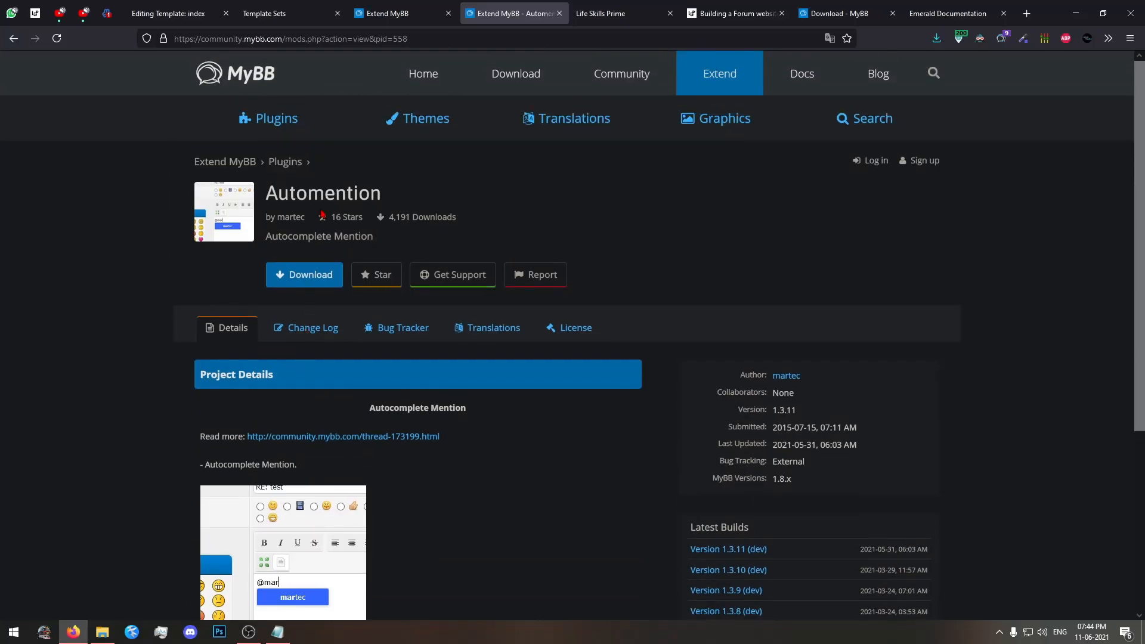
{"action": "scroll", "coordinate": [276, 373], "scroll_direction": "down", "scroll_amount": 4}
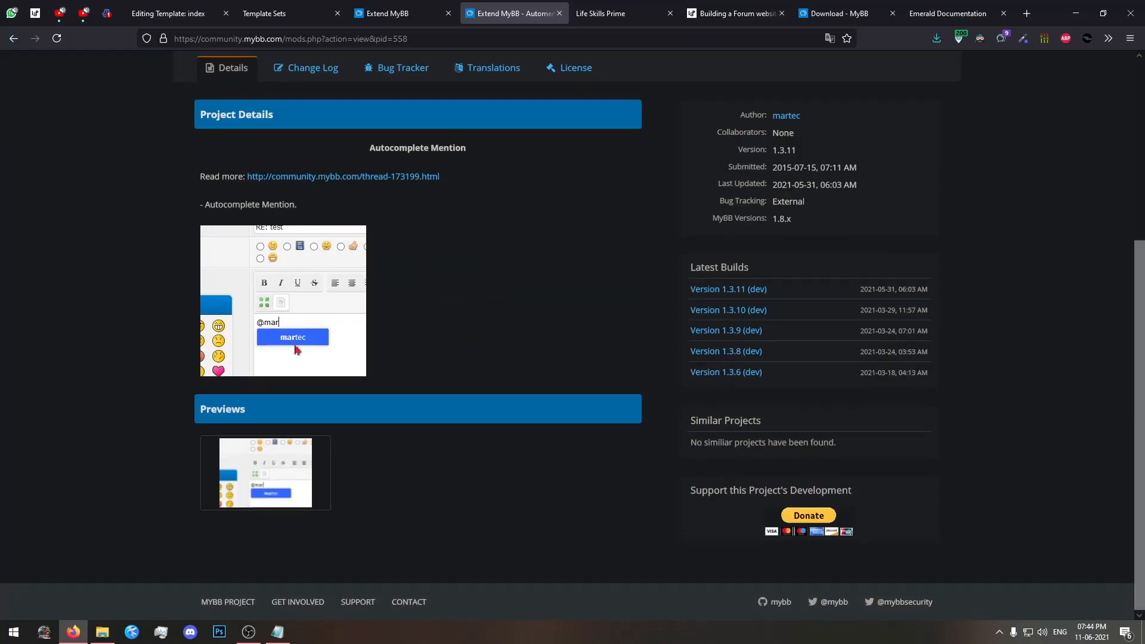
{"action": "scroll", "coordinate": [475, 286], "scroll_direction": "up", "scroll_amount": 4}
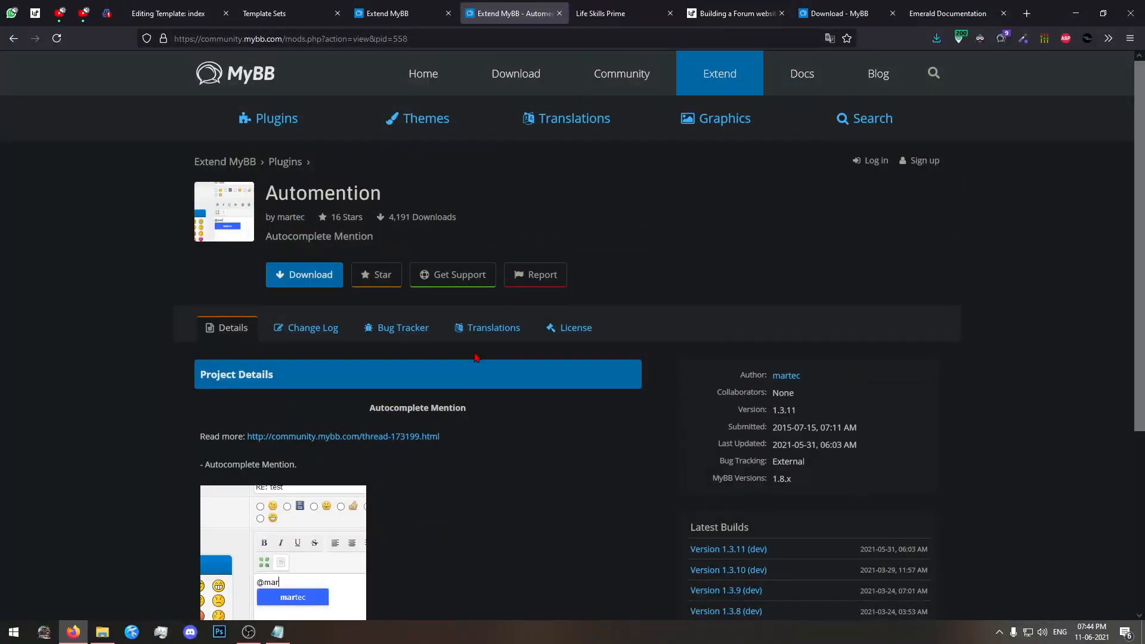
{"action": "left_click", "coordinate": [13, 38]}
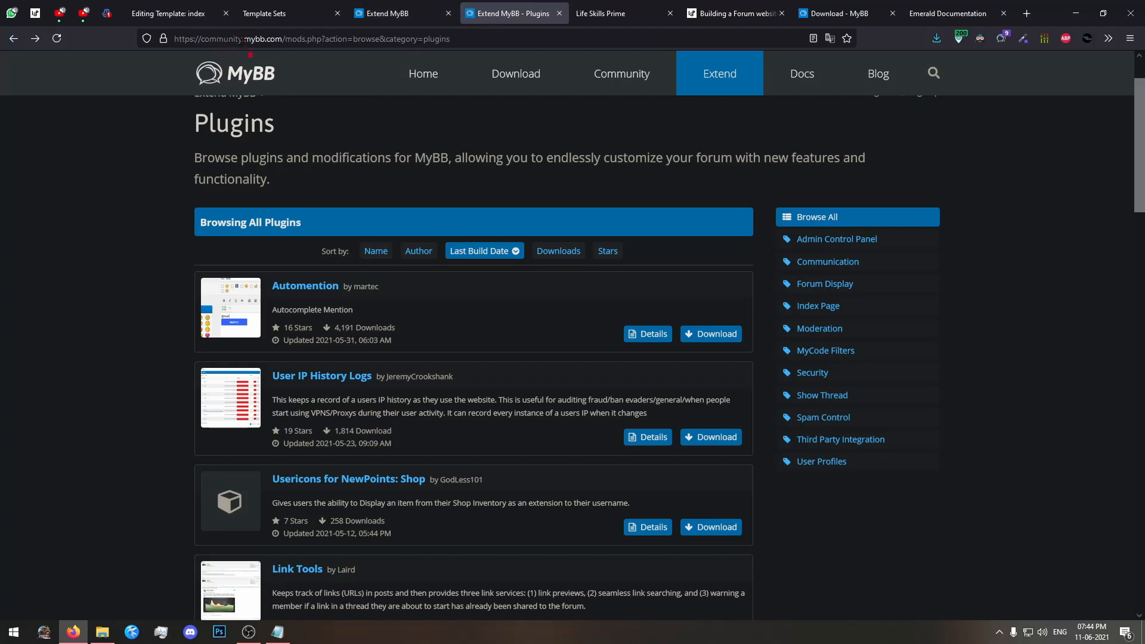
Reach the Extend MyBB plugin listing from the community.mybb.com home page, and switch back to the already open Extend MyBB overview.
{"action": "left_click_drag", "start_coordinate": [282, 41], "coordinate": [574, 44]}
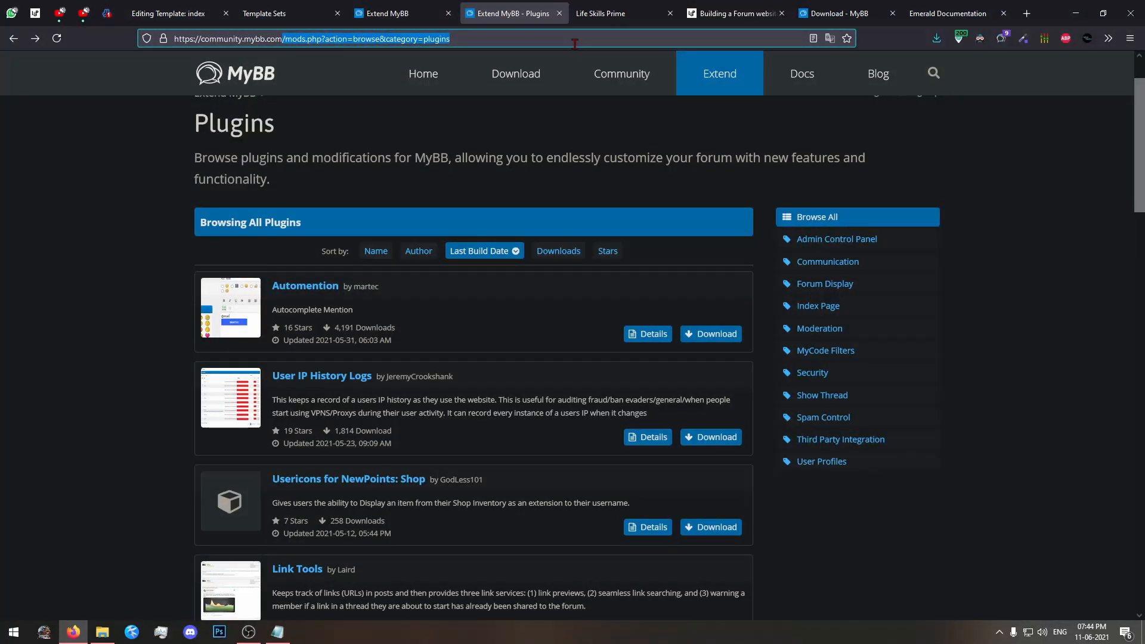
{"action": "key", "text": "BackSpace"}
{"action": "key", "text": "Return"}
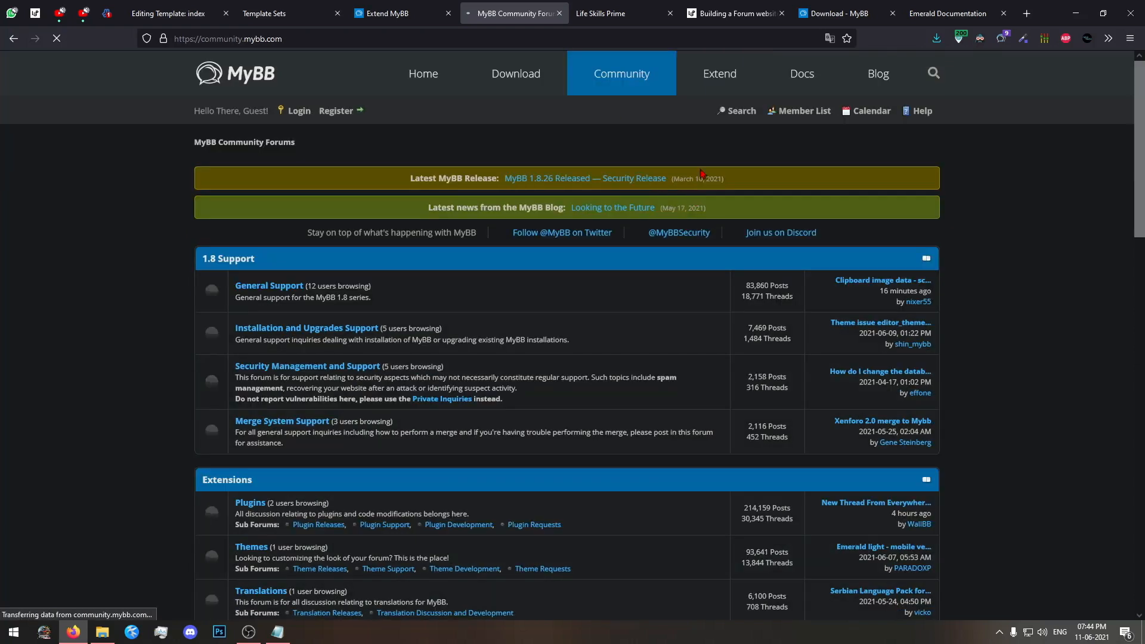
{"action": "left_click", "coordinate": [725, 88]}
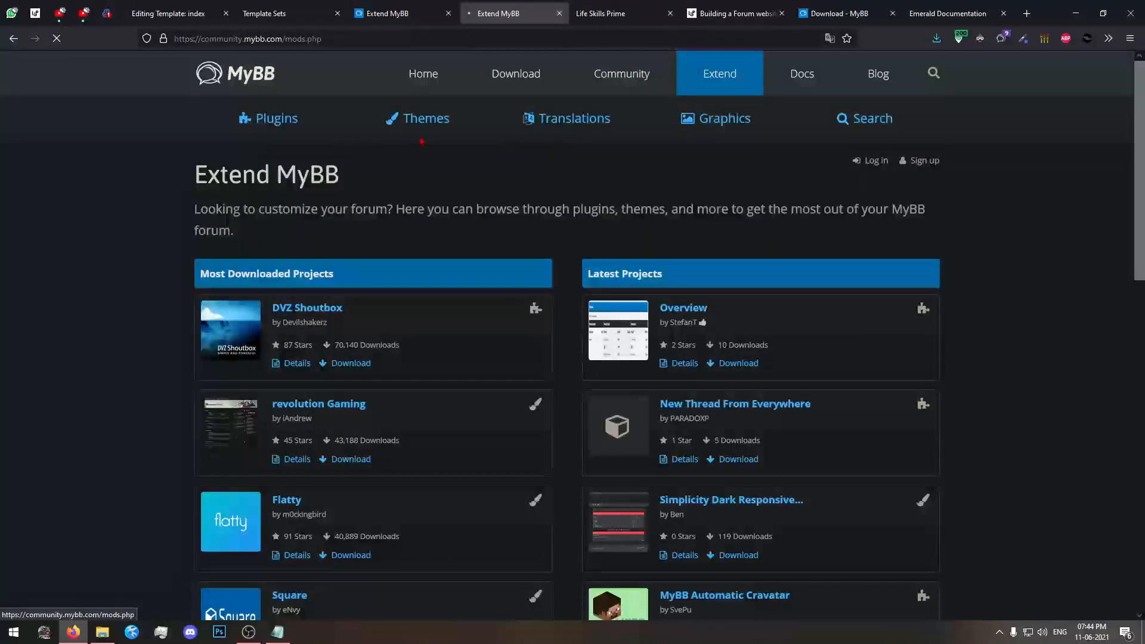
{"action": "left_click", "coordinate": [251, 127]}
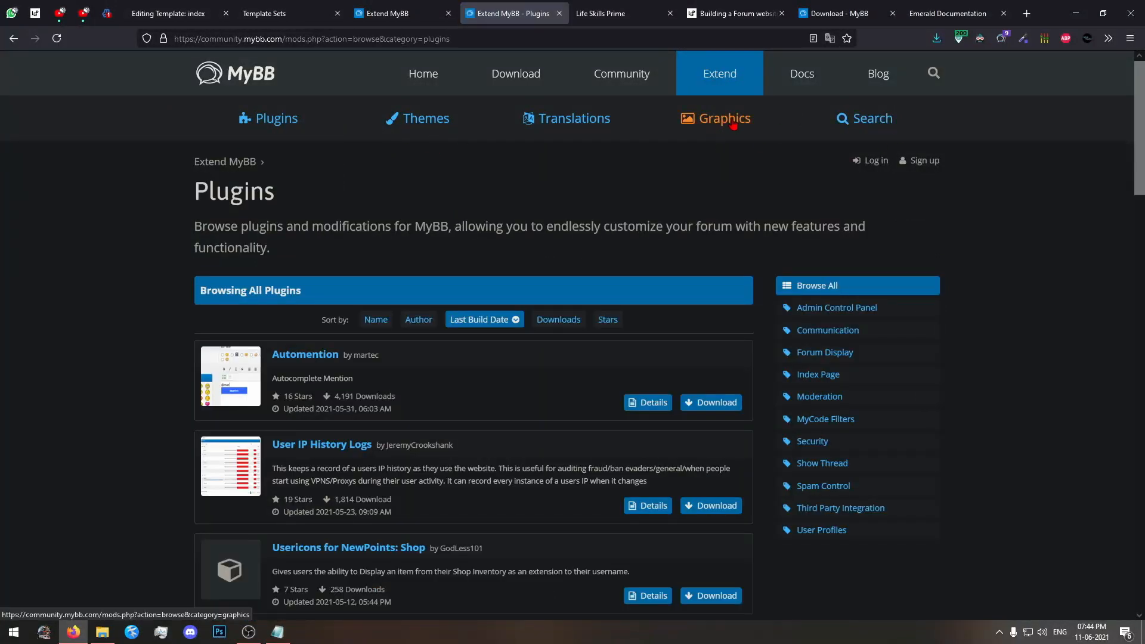
{"action": "left_click", "coordinate": [400, 8]}
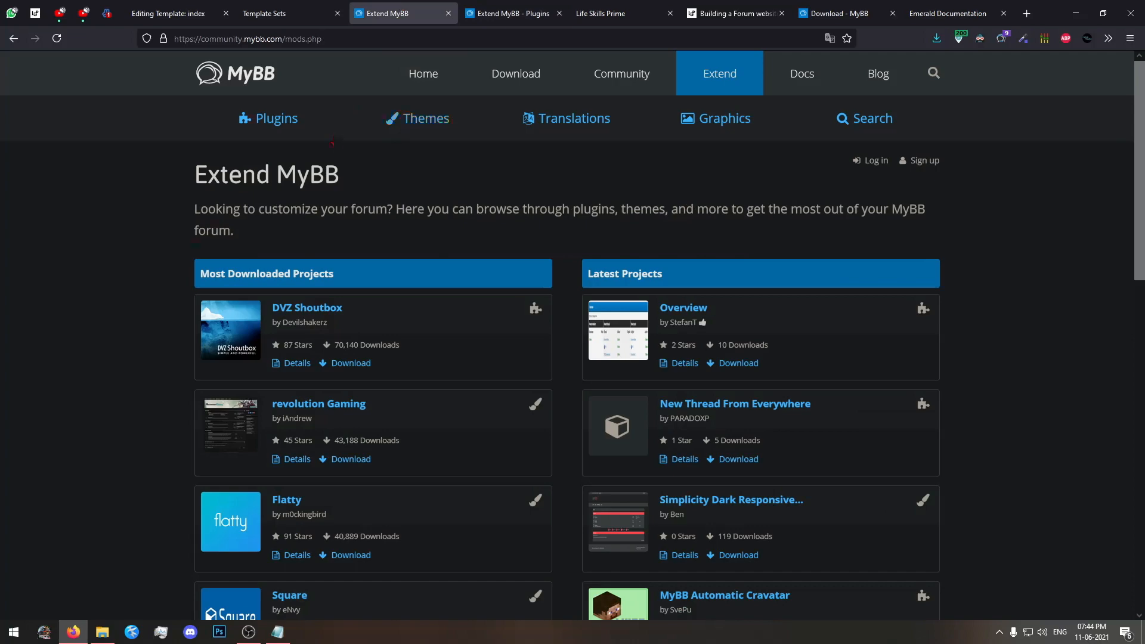
Return the MyBB admin panel to its dashboard and close both open Extend MyBB pages.
{"action": "scroll", "coordinate": [158, 263], "scroll_direction": "down", "scroll_amount": 8}
{"action": "scroll", "coordinate": [158, 262], "scroll_direction": "up", "scroll_amount": 8}
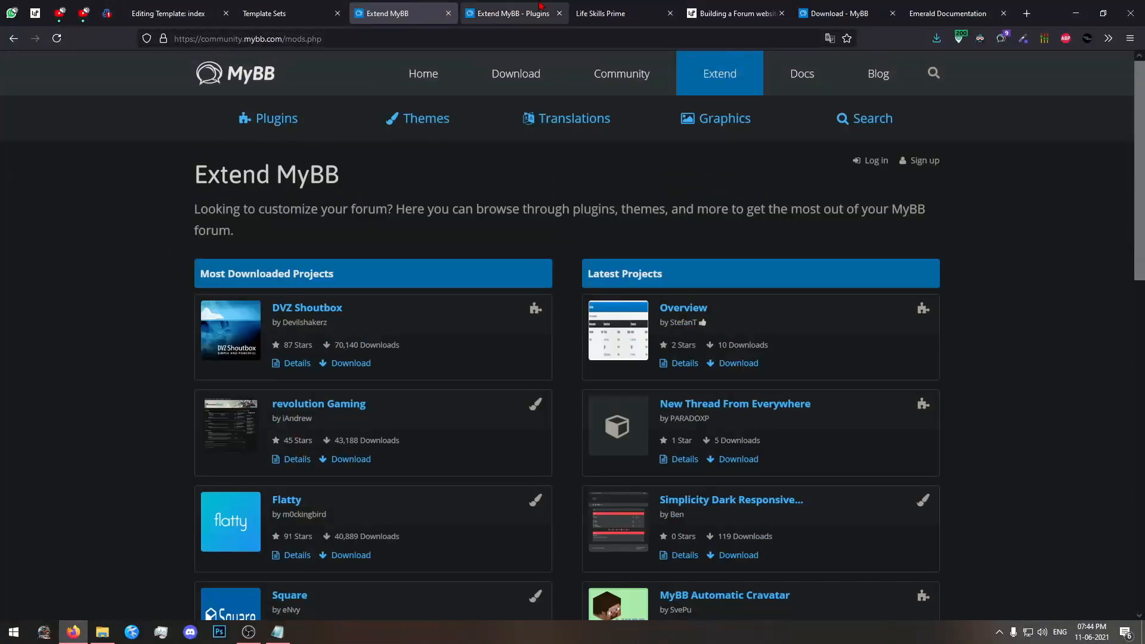
{"action": "left_click", "coordinate": [266, 7]}
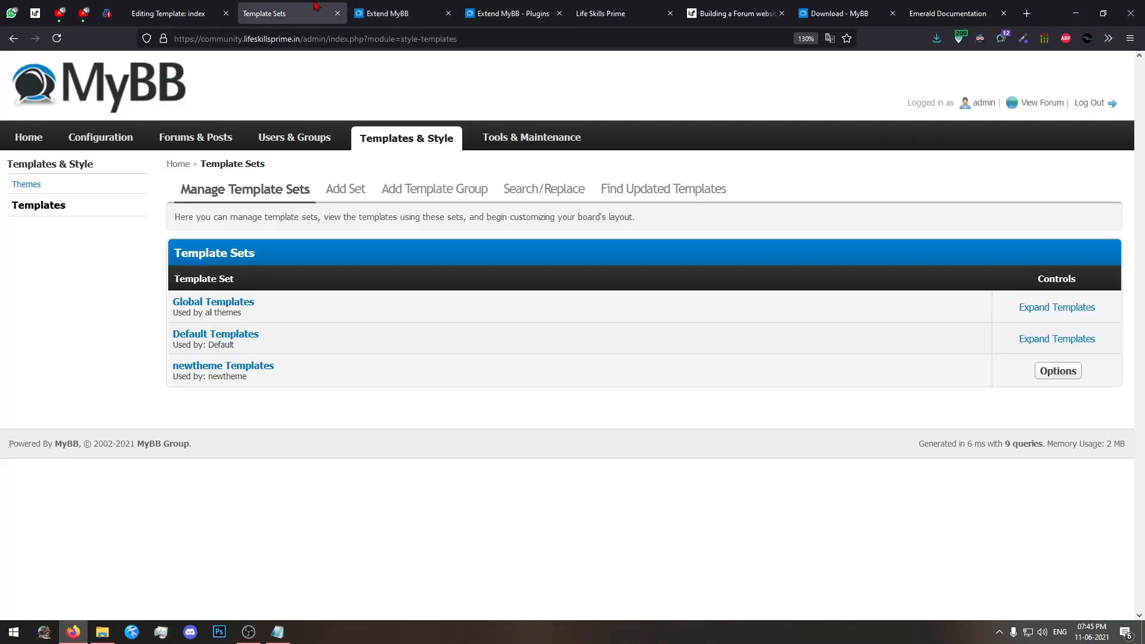
{"action": "left_click", "coordinate": [30, 137]}
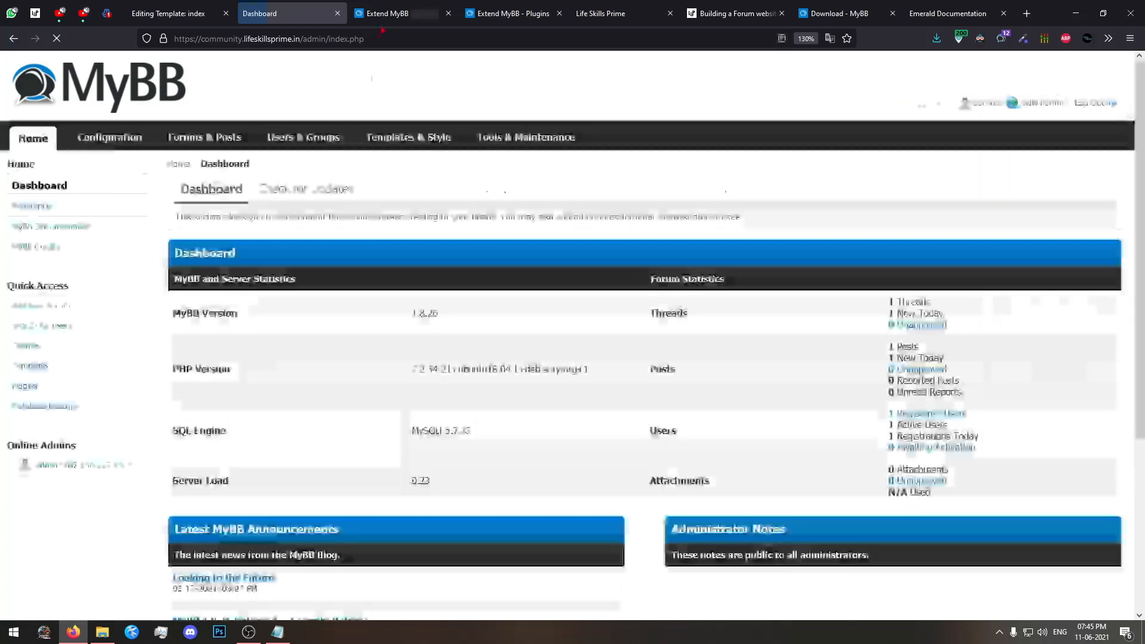
{"action": "left_click", "coordinate": [429, 12]}
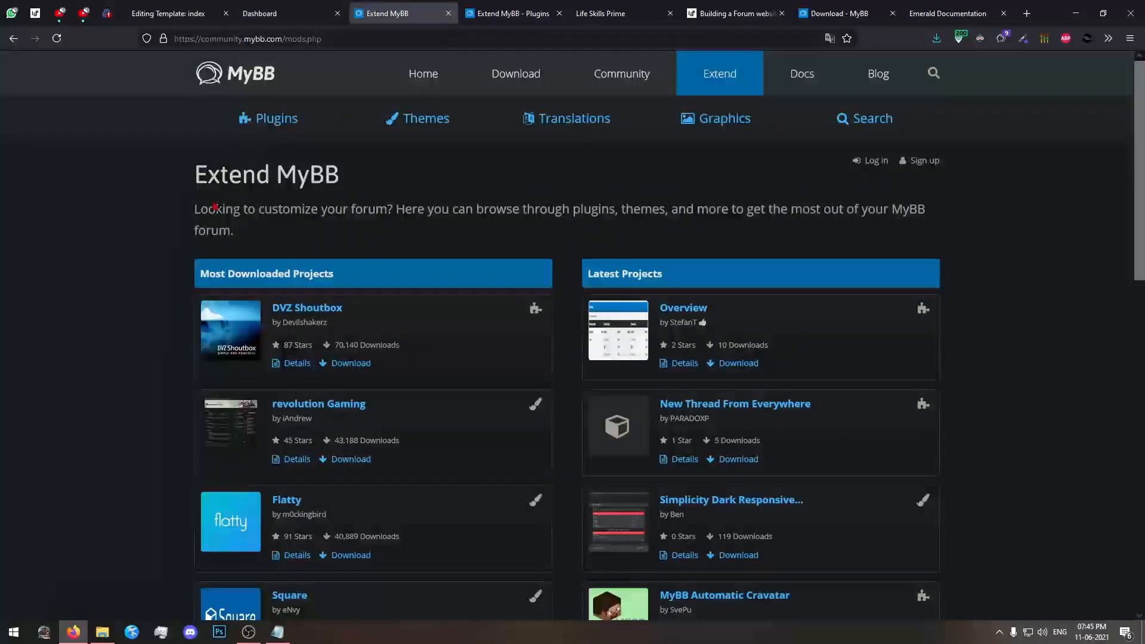
{"action": "left_click", "coordinate": [450, 12]}
{"action": "left_click", "coordinate": [450, 12]}
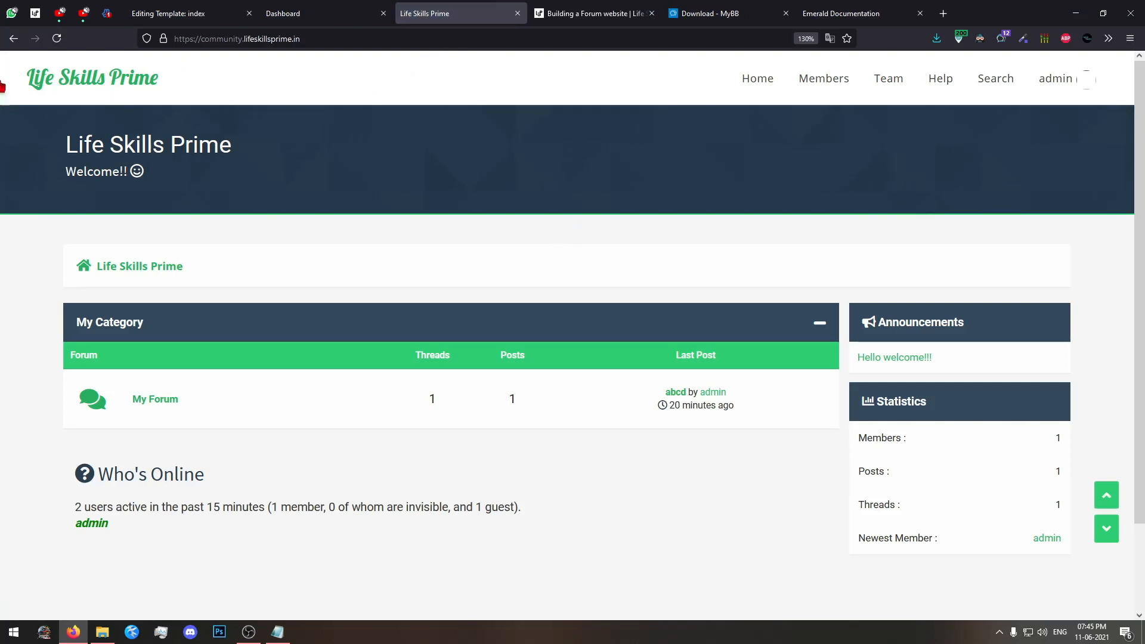
Examine the My Category heading and the My Forum entry on the Life Skills Prime forum index.
{"action": "left_click_drag", "start_coordinate": [2, 83], "coordinate": [671, 520]}
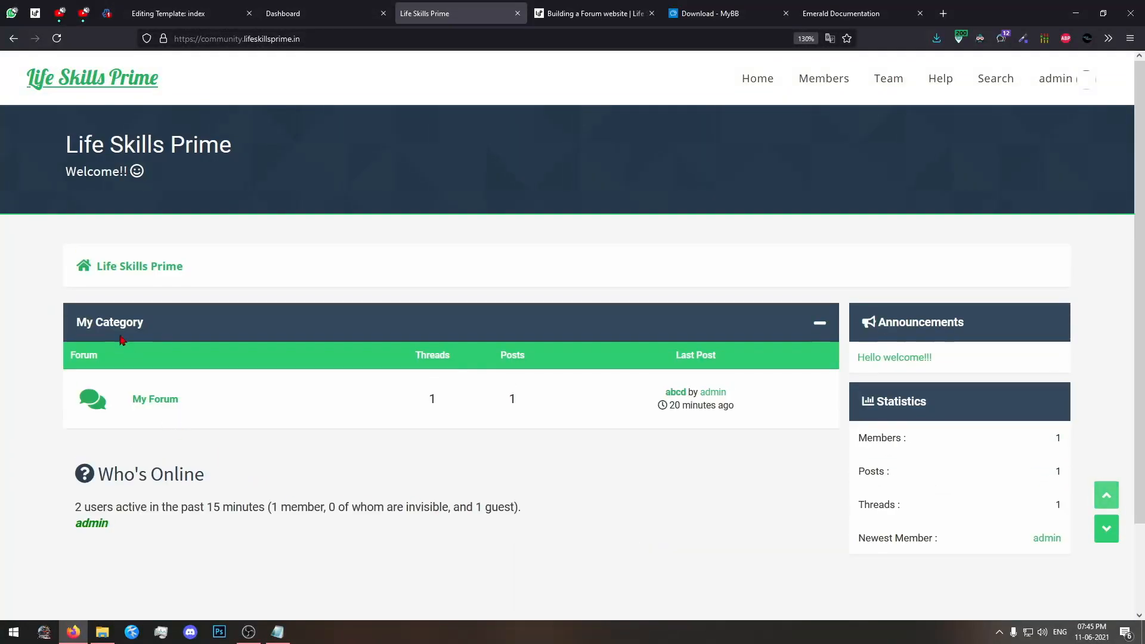
{"action": "left_click_drag", "start_coordinate": [74, 322], "coordinate": [140, 321]}
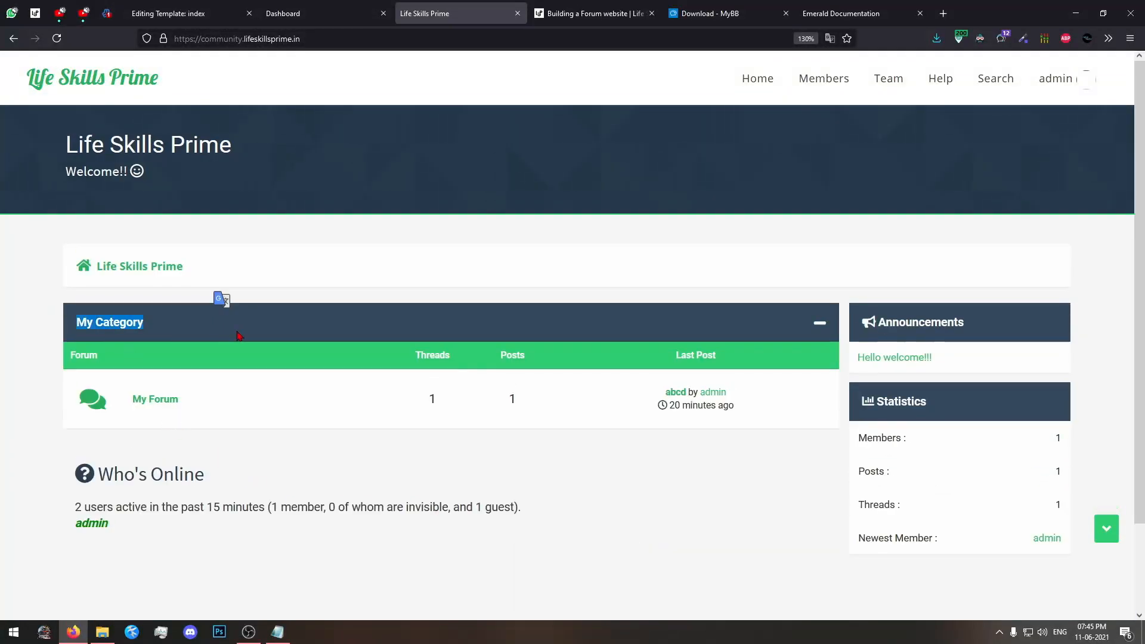
{"action": "left_click_drag", "start_coordinate": [237, 332], "coordinate": [9, 362]}
{"action": "left_click", "coordinate": [14, 419]}
{"action": "left_click_drag", "start_coordinate": [205, 404], "coordinate": [113, 401]}
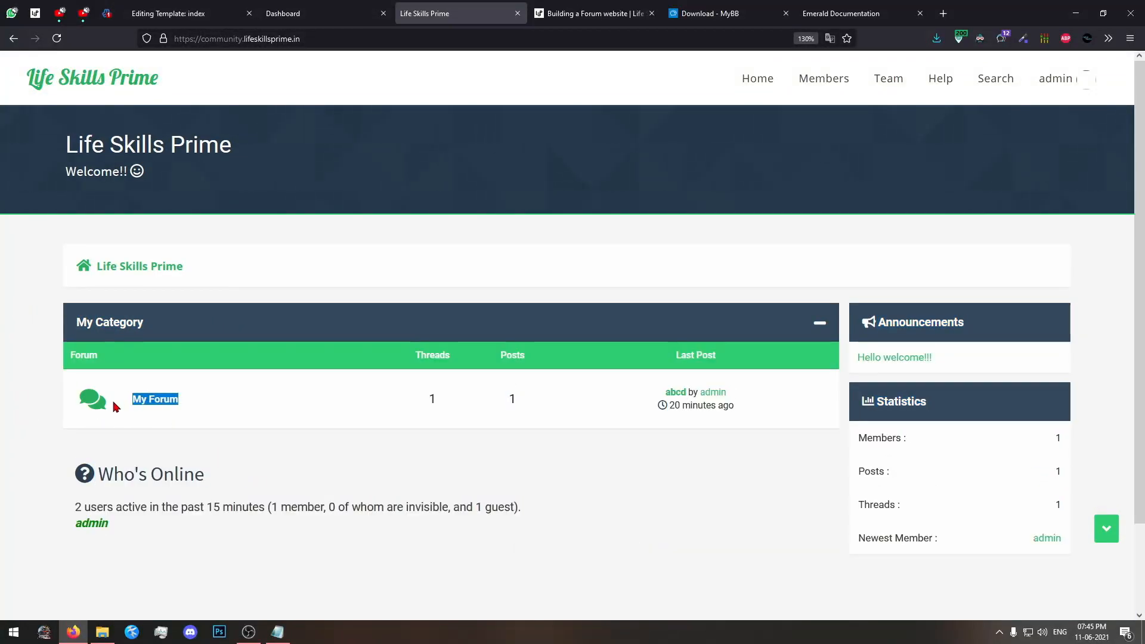
View the abcd thread inside My Forum, and return to the forum index to examine its category listing.
{"action": "left_click", "coordinate": [156, 399]}
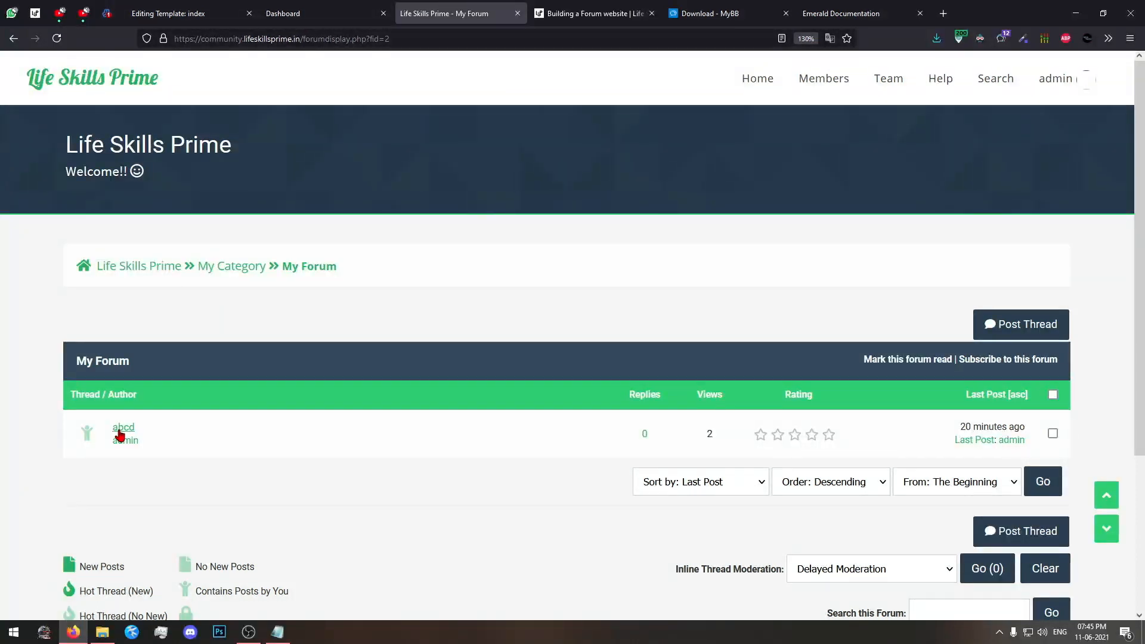
{"action": "left_click_drag", "start_coordinate": [35, 353], "coordinate": [3, 367]}
{"action": "left_click", "coordinate": [70, 370]}
{"action": "left_click", "coordinate": [123, 428]}
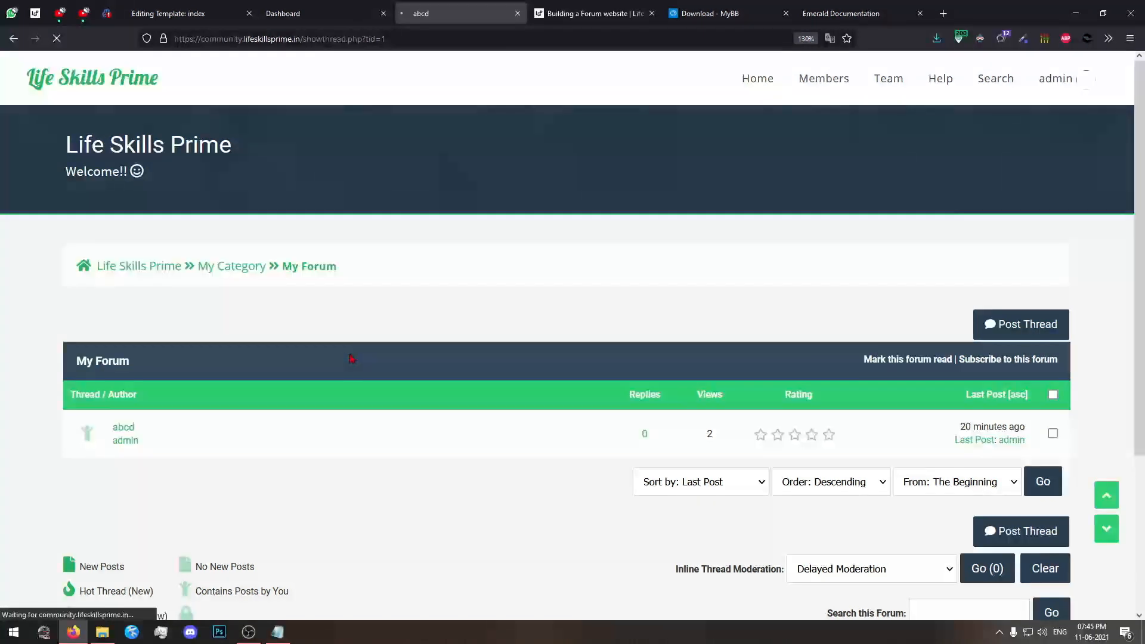
{"action": "scroll", "coordinate": [213, 307], "scroll_direction": "down", "scroll_amount": 5}
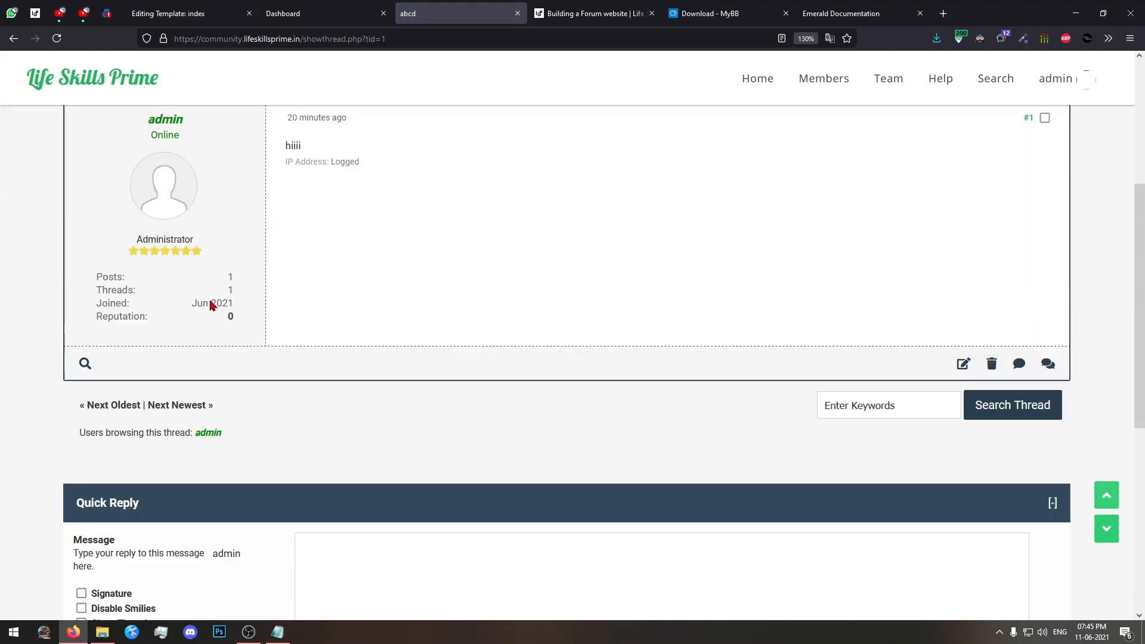
{"action": "scroll", "coordinate": [209, 301], "scroll_direction": "up", "scroll_amount": 5}
{"action": "left_click", "coordinate": [118, 93]}
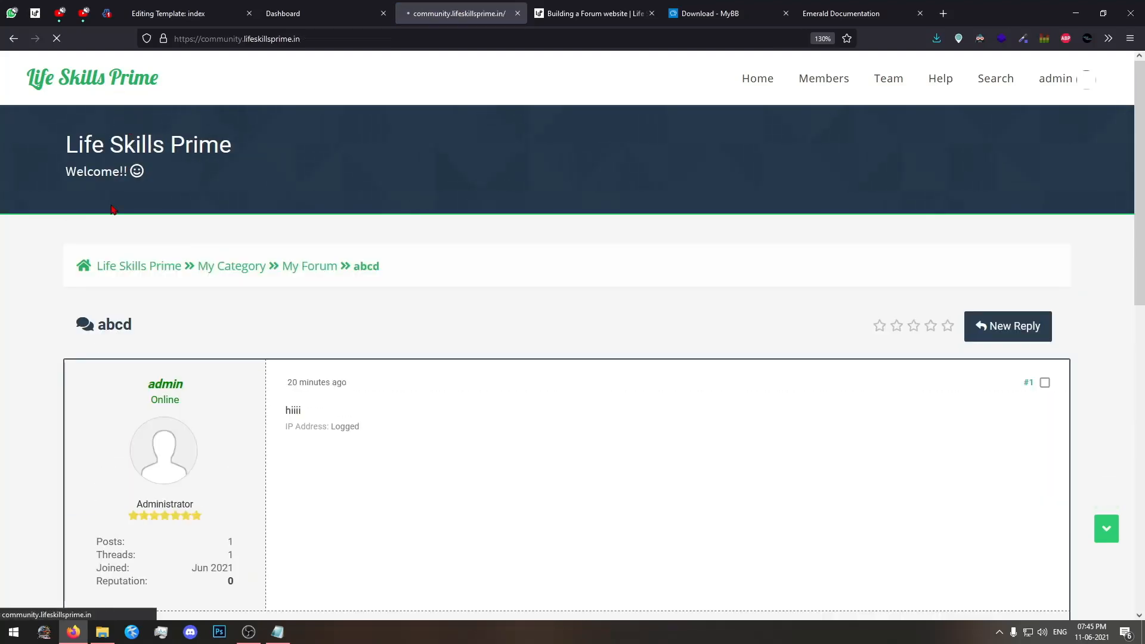
{"action": "left_click_drag", "start_coordinate": [62, 317], "coordinate": [314, 332]}
{"action": "left_click", "coordinate": [316, 332]}
{"action": "left_click", "coordinate": [316, 332]}
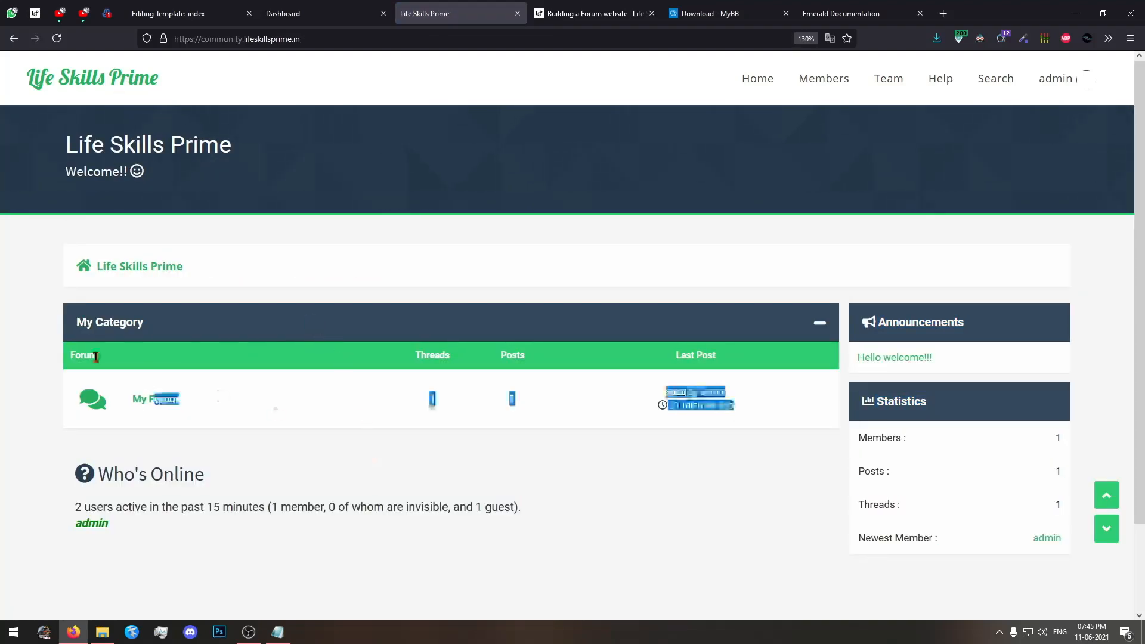
{"action": "left_click", "coordinate": [387, 404]}
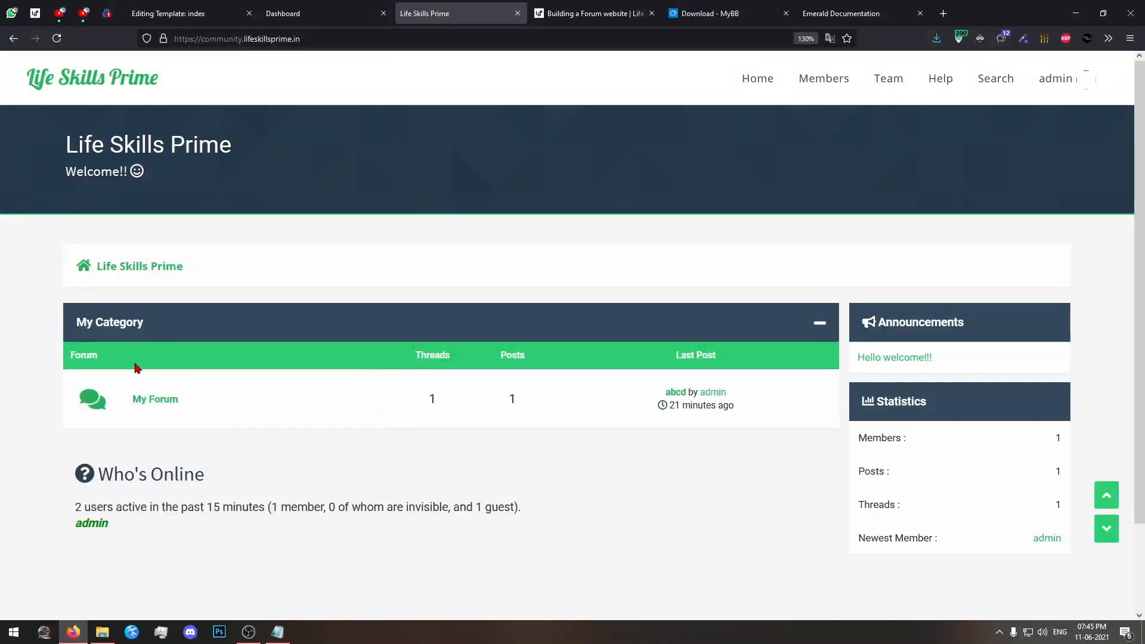
Start adding a new forum of type Category in the admin panel's forum management.
{"action": "left_click", "coordinate": [304, 13]}
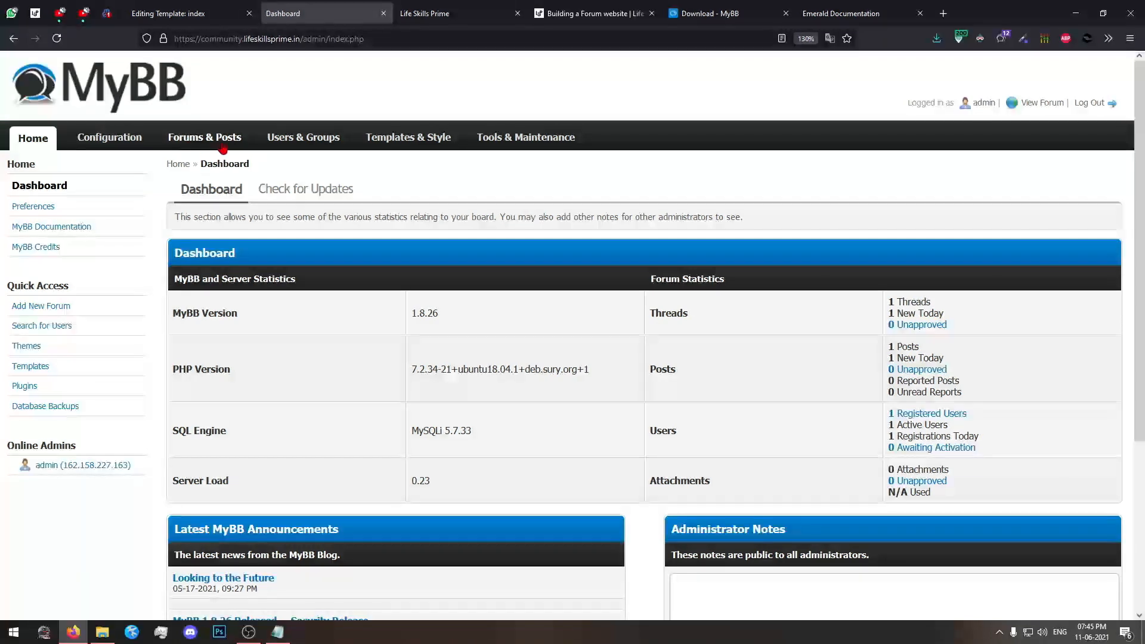
{"action": "left_click", "coordinate": [203, 148]}
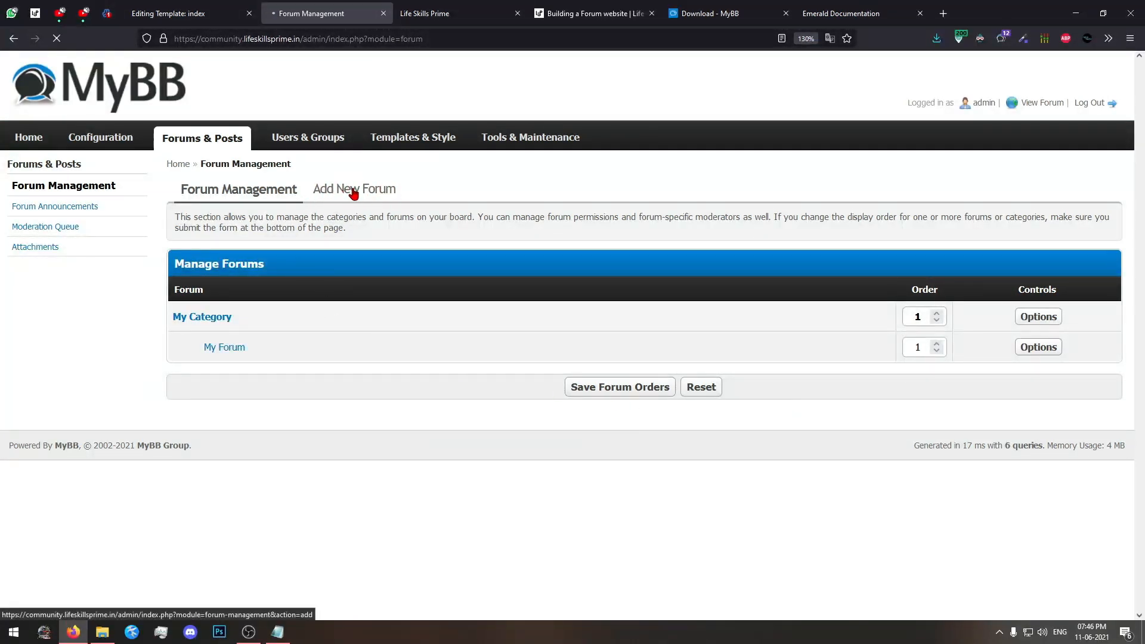
{"action": "left_click", "coordinate": [349, 189]}
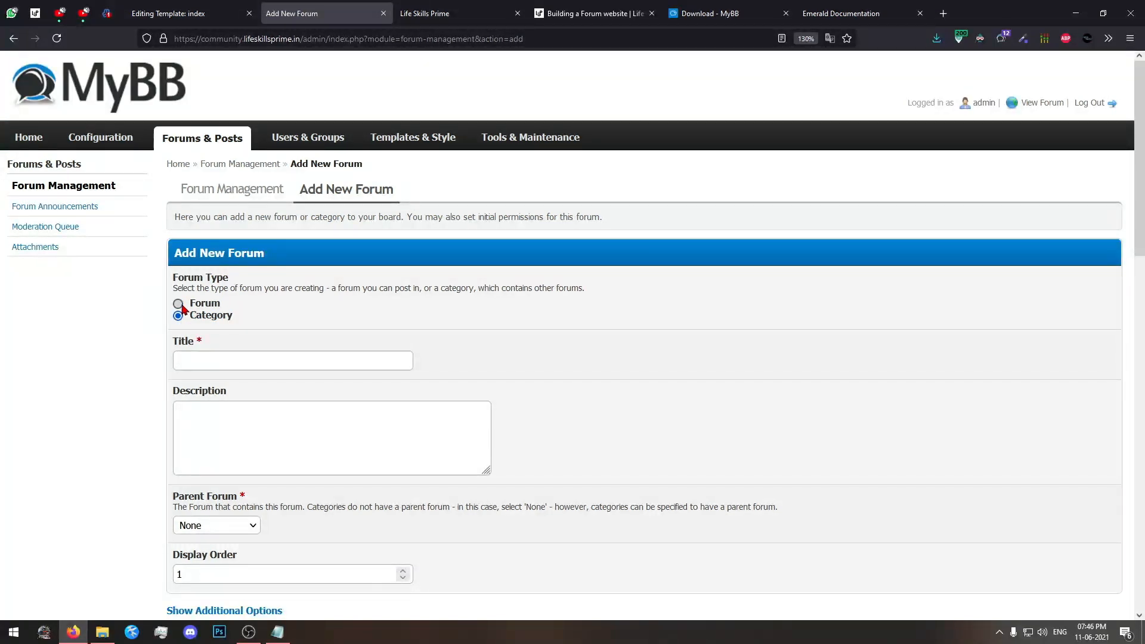
{"action": "left_click", "coordinate": [179, 316]}
Title the new category "WordPress".
{"action": "left_click", "coordinate": [232, 361]}
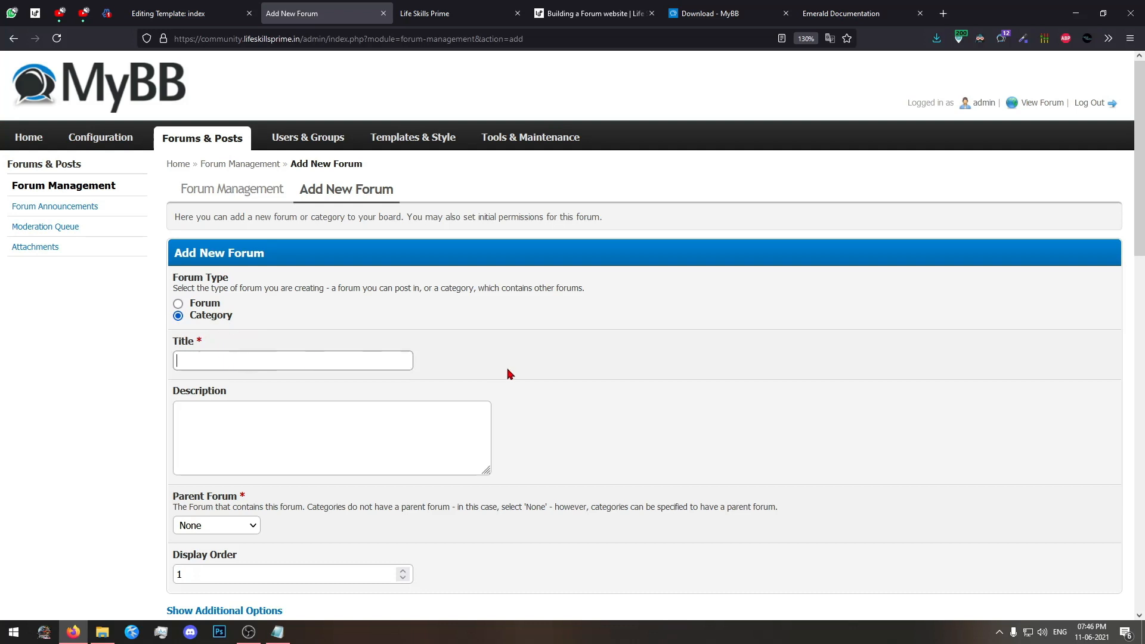
{"action": "left_click", "coordinate": [258, 360]}
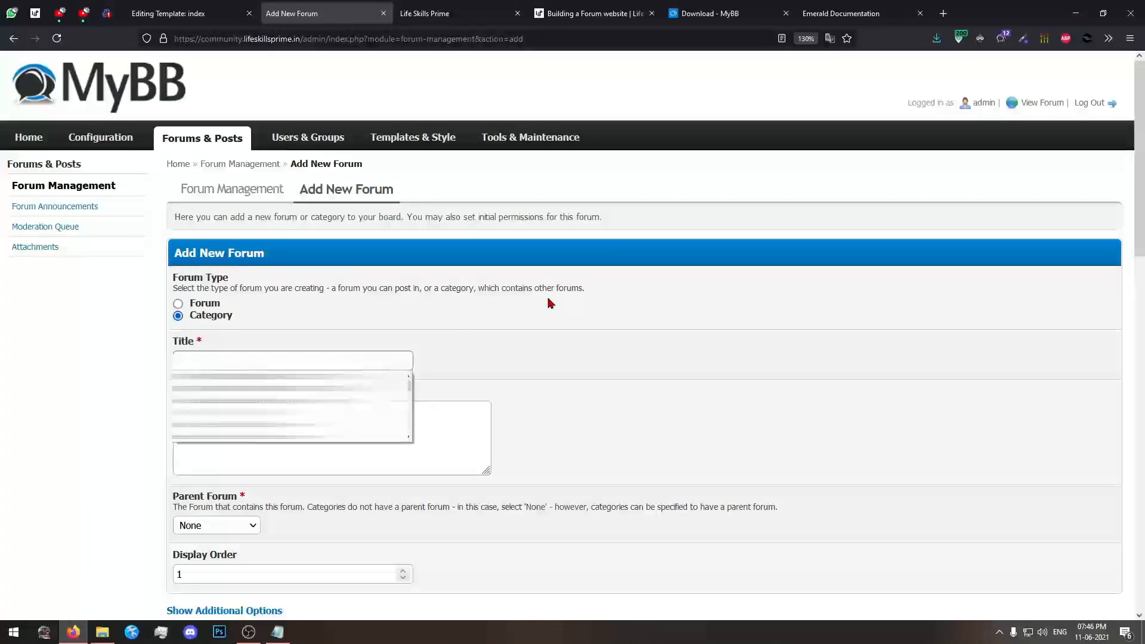
{"action": "type", "text": "Gen"}
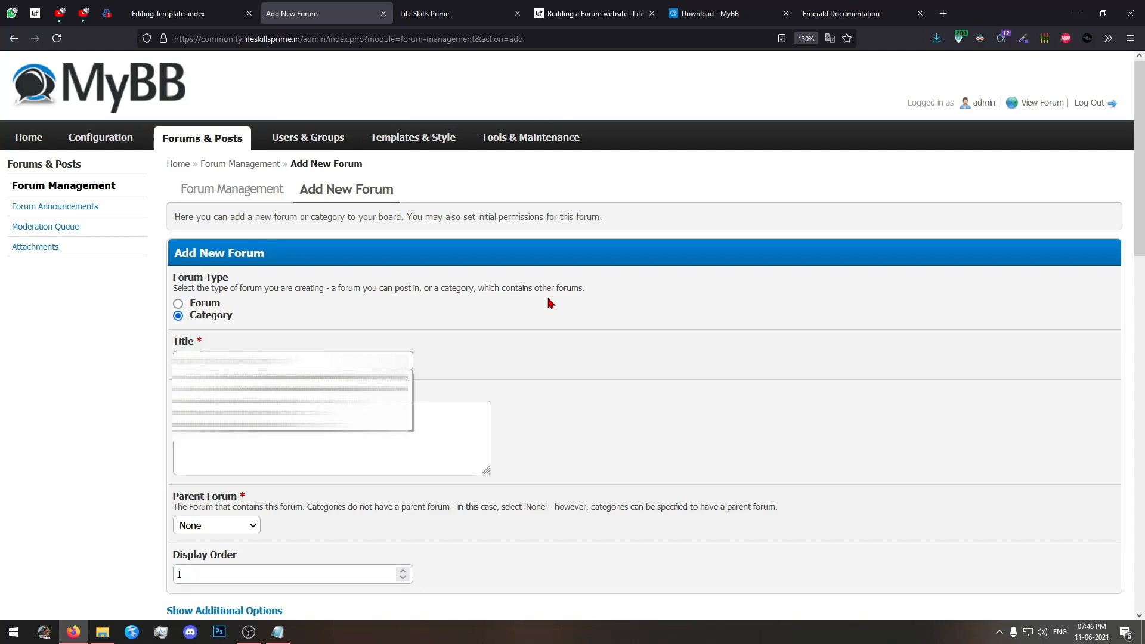
{"action": "left_click", "coordinate": [519, 300]}
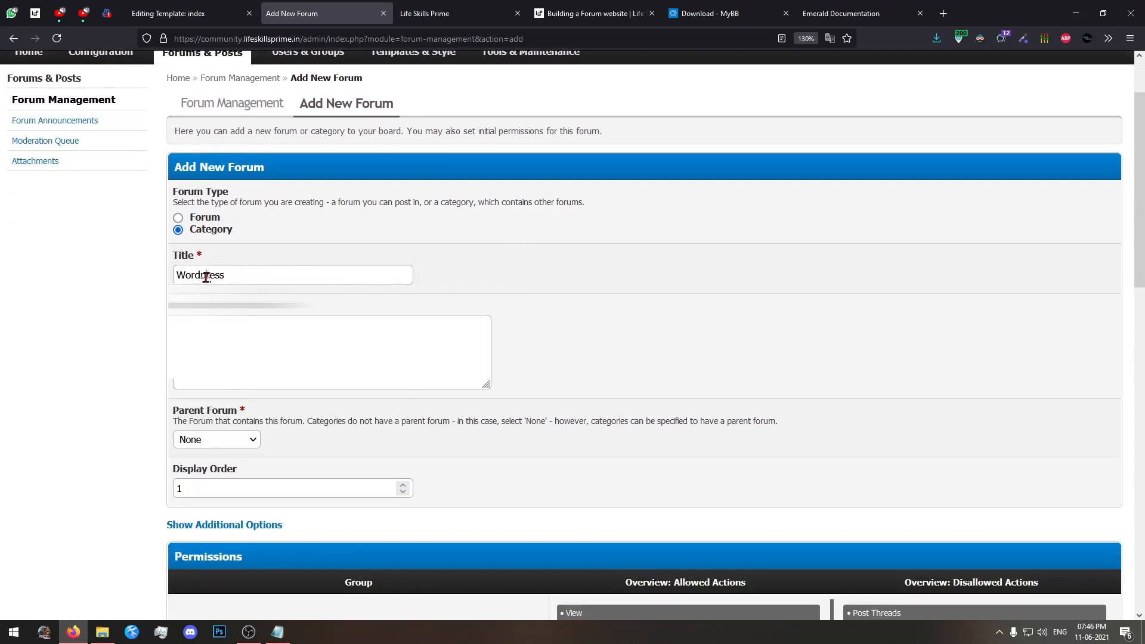
{"action": "key", "text": "BackSpace"}
{"action": "type", "text": "P"}
Enter "Everything about WordPress" as the new category's description.
{"action": "left_click", "coordinate": [427, 392]}
{"action": "left_click", "coordinate": [444, 367]}
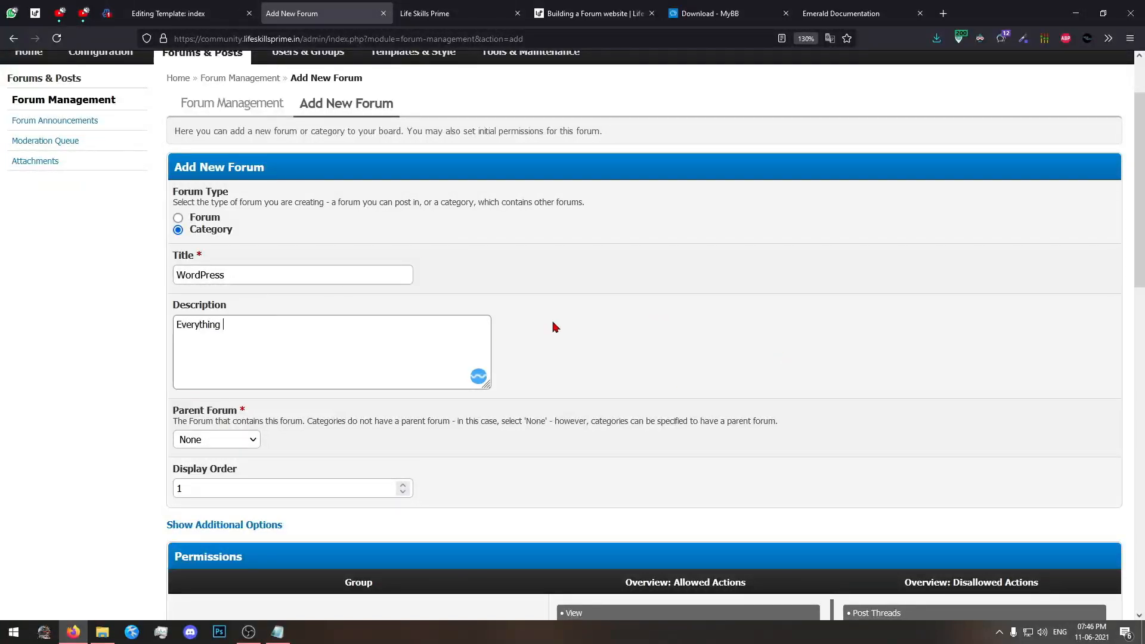
{"action": "type", "text": "Everything about wordpress"}
{"action": "key", "text": "shift+Tab"}
{"action": "left_click_drag", "start_coordinate": [297, 320], "coordinate": [252, 334]}
{"action": "type", "text": "WordPress"}
Review the category's settings and the allowed and disallowed actions of each user group.
{"action": "scroll", "coordinate": [331, 406], "scroll_direction": "down", "scroll_amount": 5}
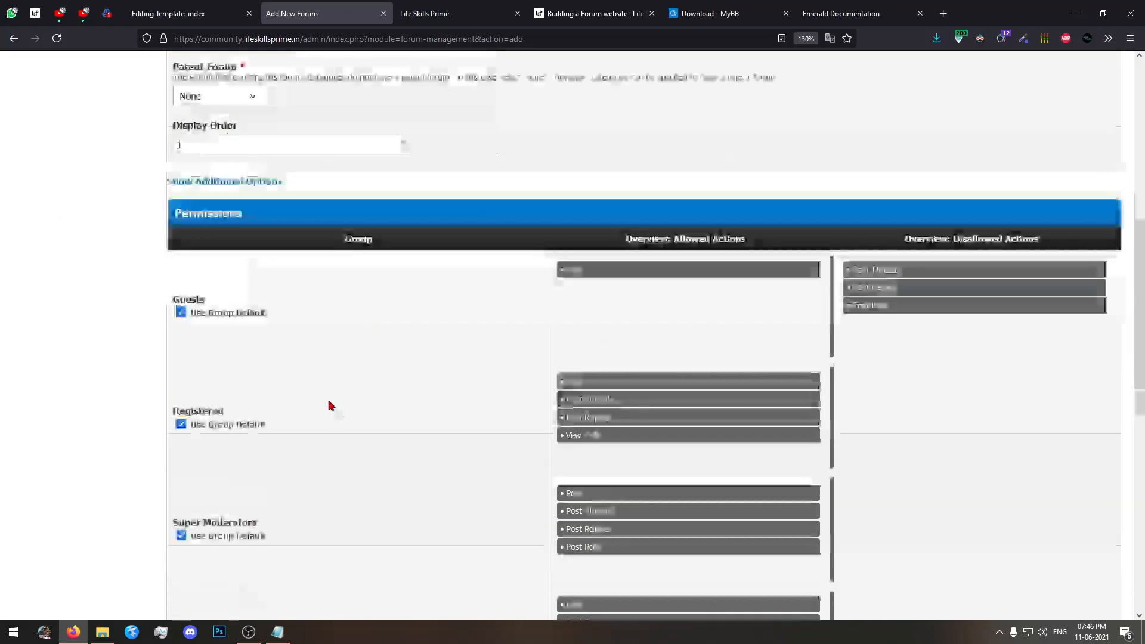
{"action": "scroll", "coordinate": [327, 405], "scroll_direction": "up", "scroll_amount": 5}
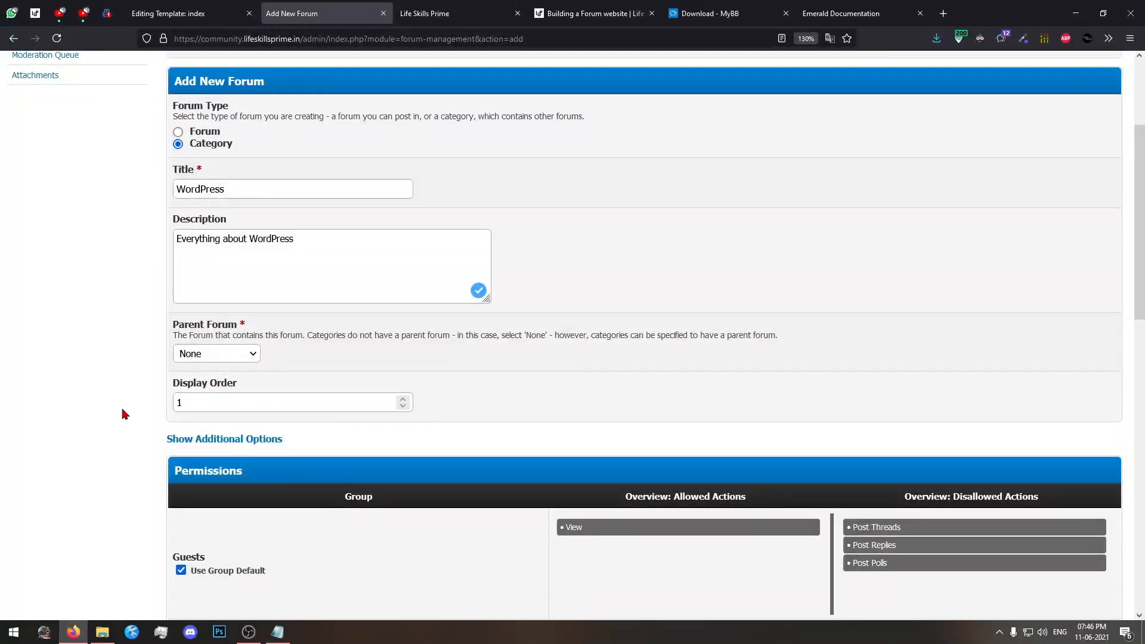
{"action": "scroll", "coordinate": [123, 413], "scroll_direction": "down", "scroll_amount": 3}
{"action": "scroll", "coordinate": [123, 413], "scroll_direction": "down", "scroll_amount": 3}
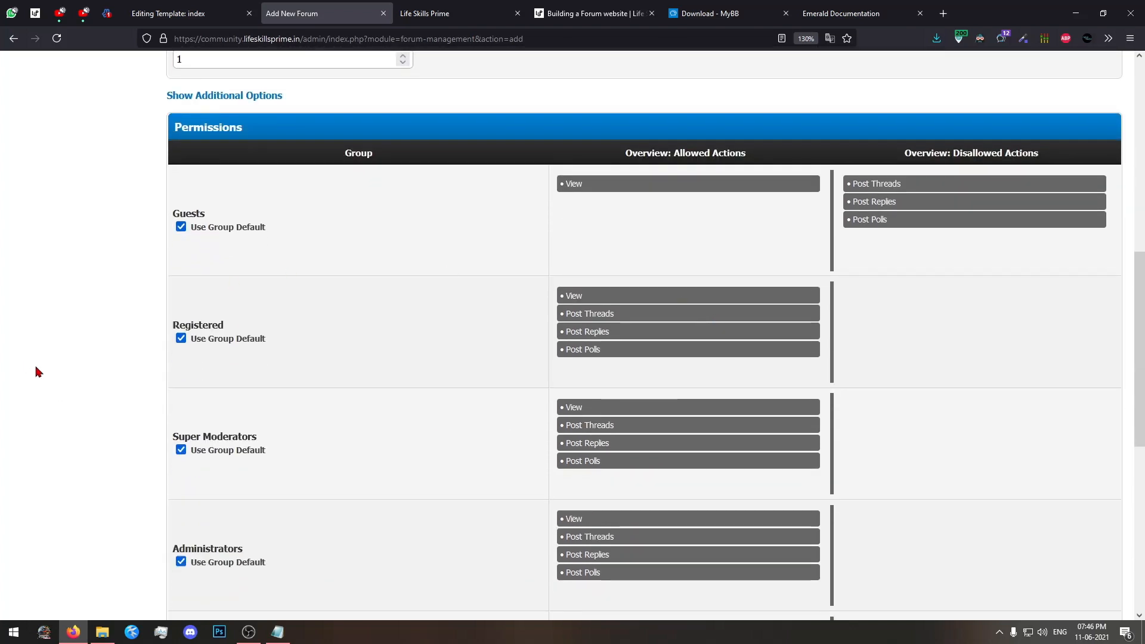
{"action": "scroll", "coordinate": [36, 370], "scroll_direction": "down", "scroll_amount": 2}
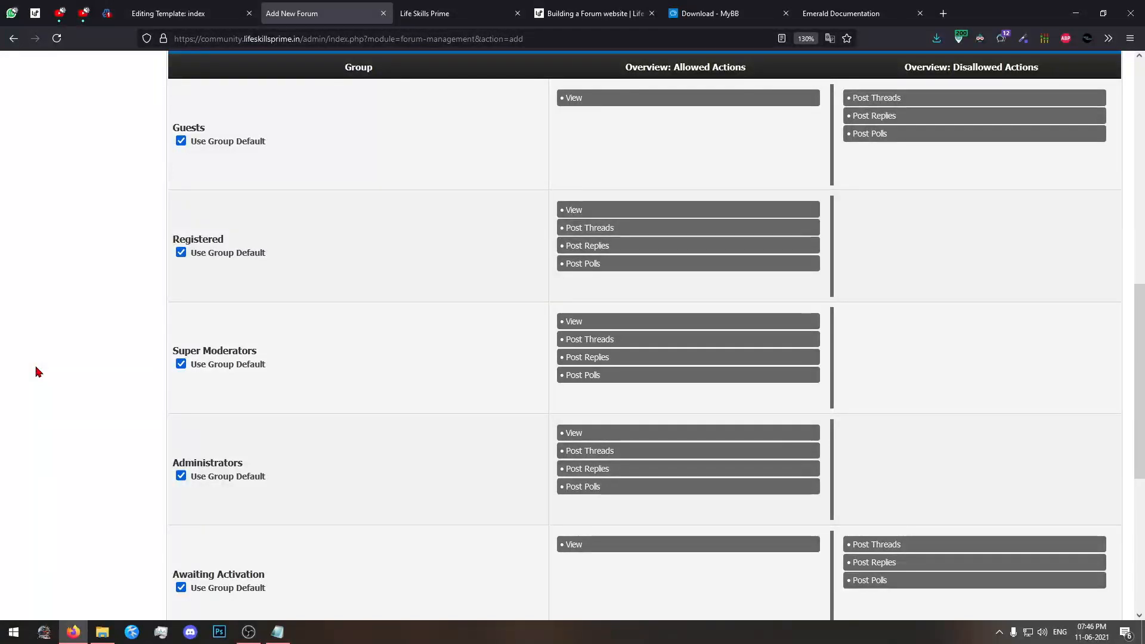
{"action": "scroll", "coordinate": [36, 369], "scroll_direction": "up", "scroll_amount": 3}
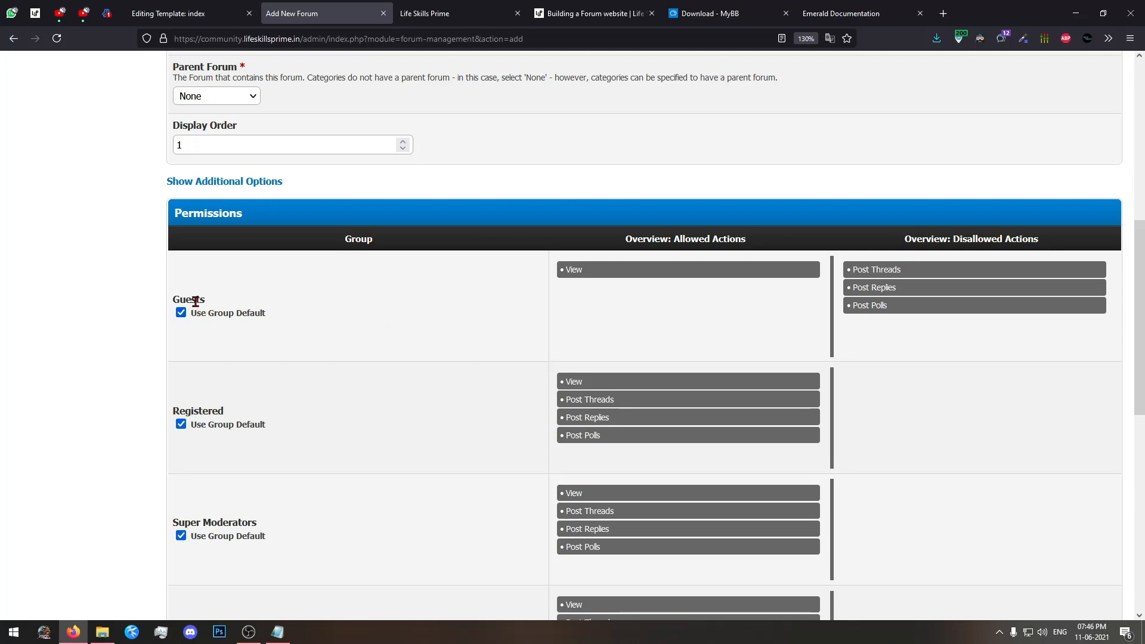
View the community.lifeskillsprime.in forum as a guest in a private browser window.
{"action": "left_click", "coordinate": [424, 13]}
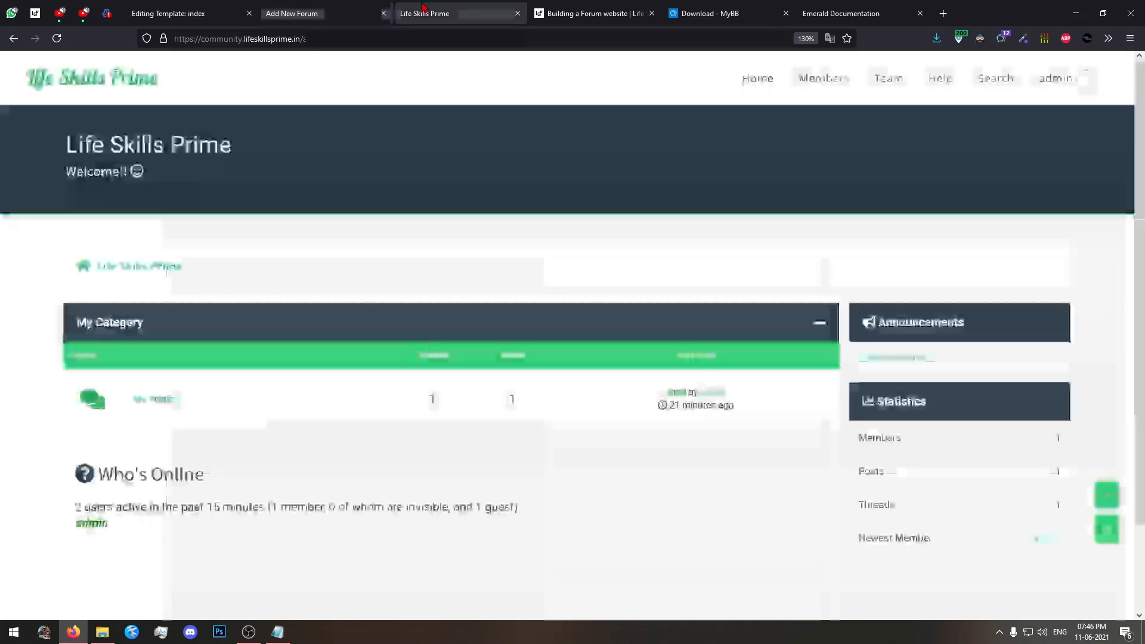
{"action": "left_click", "coordinate": [404, 39]}
{"action": "key", "text": "ctrl+c"}
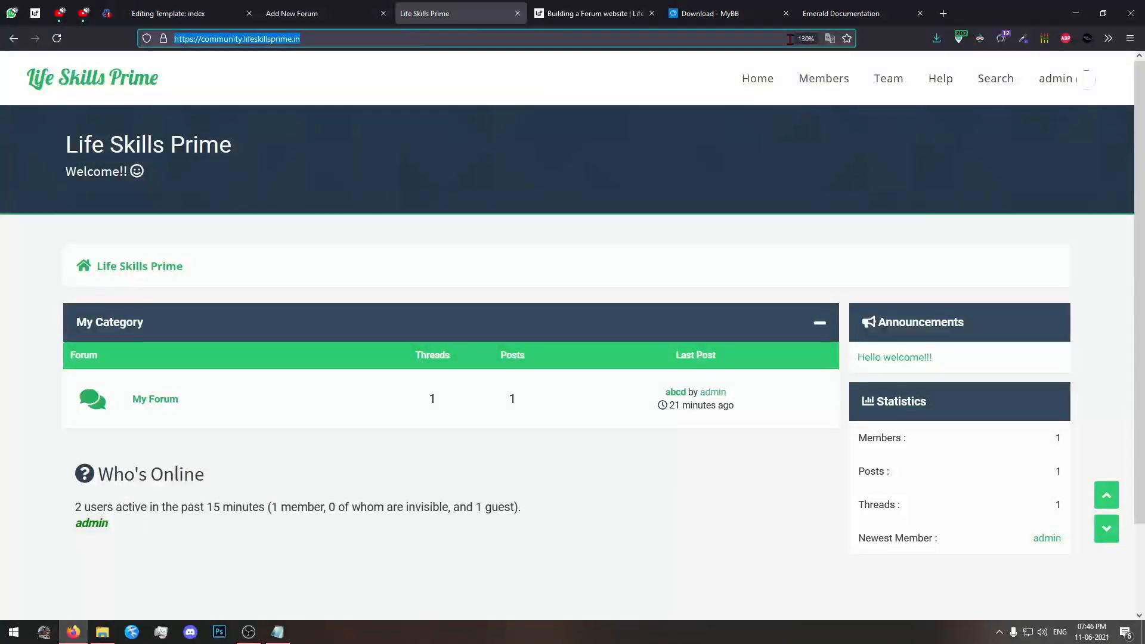
{"action": "left_click", "coordinate": [1130, 38]}
{"action": "left_click", "coordinate": [1088, 125]}
{"action": "key", "text": "ctrl+v"}
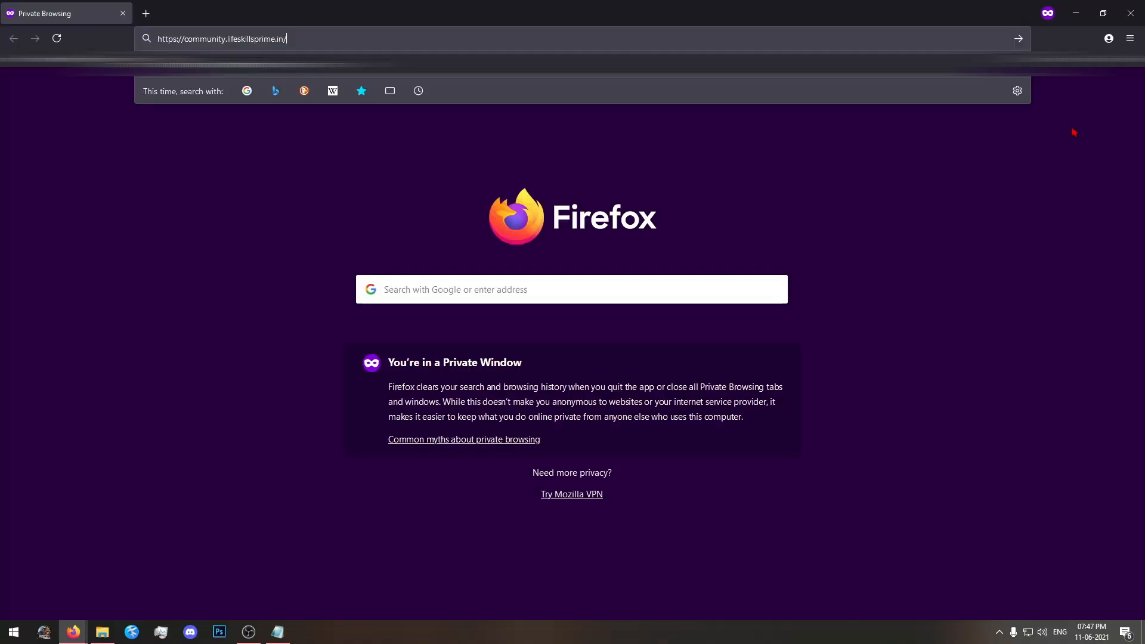
{"action": "key", "text": "Return"}
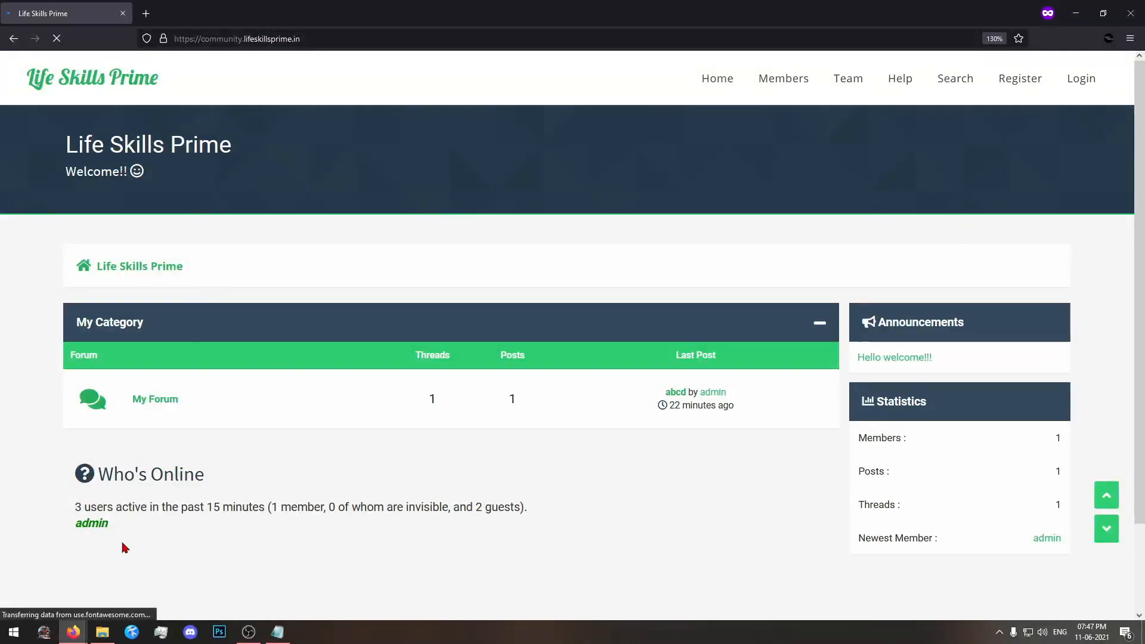
{"action": "mouse_move", "coordinate": [73, 632]}
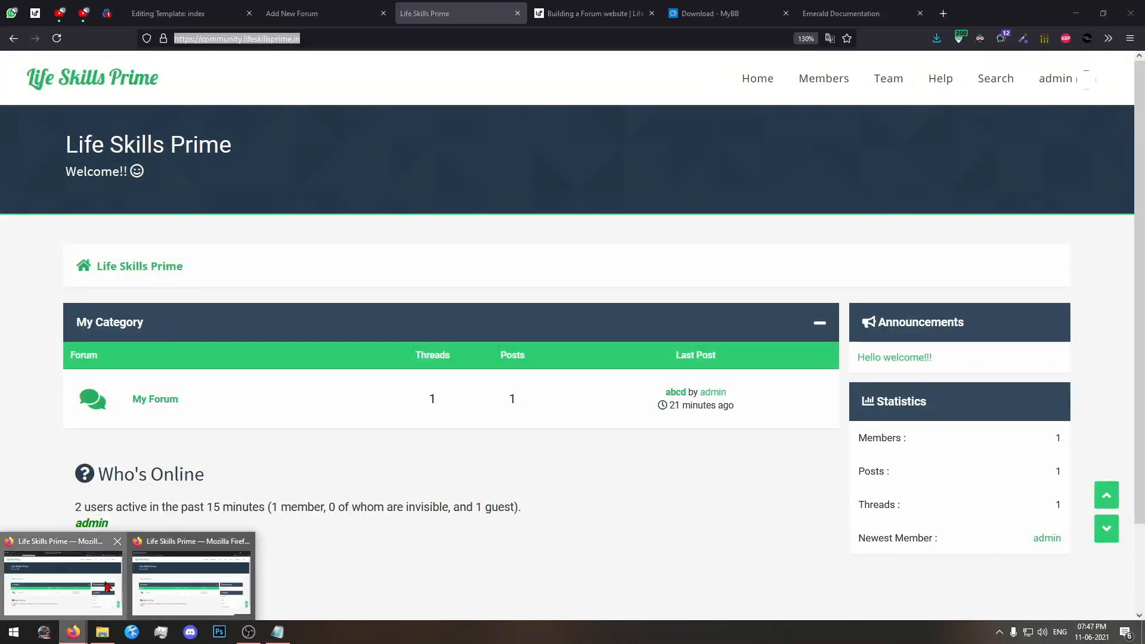
Save the WordPress category with default group permissions from the original browser window, and switch to the forum index.
{"action": "left_click", "coordinate": [191, 582]}
{"action": "left_click", "coordinate": [318, 9]}
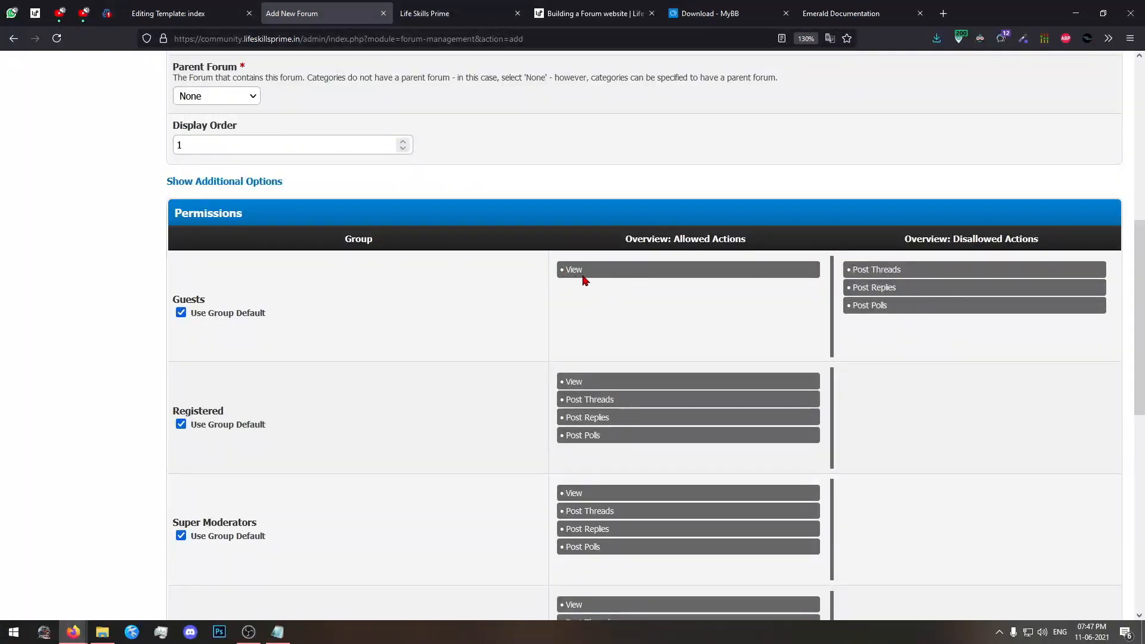
{"action": "scroll", "coordinate": [536, 287], "scroll_direction": "down", "scroll_amount": 8}
{"action": "left_click", "coordinate": [612, 532]}
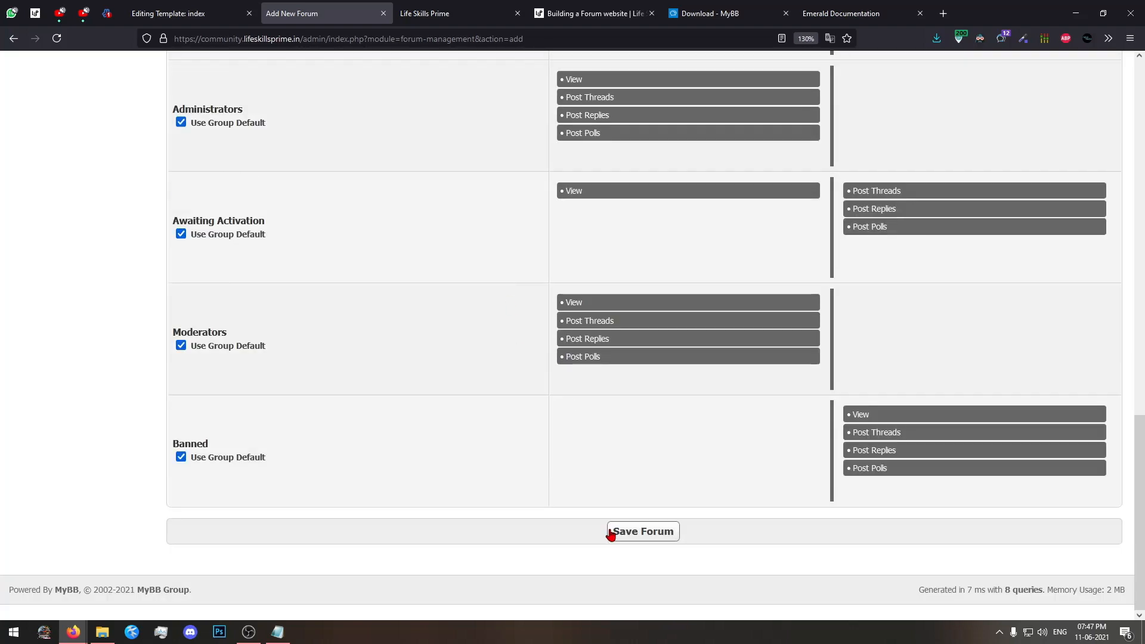
{"action": "scroll", "coordinate": [370, 416], "scroll_direction": "up", "scroll_amount": 10}
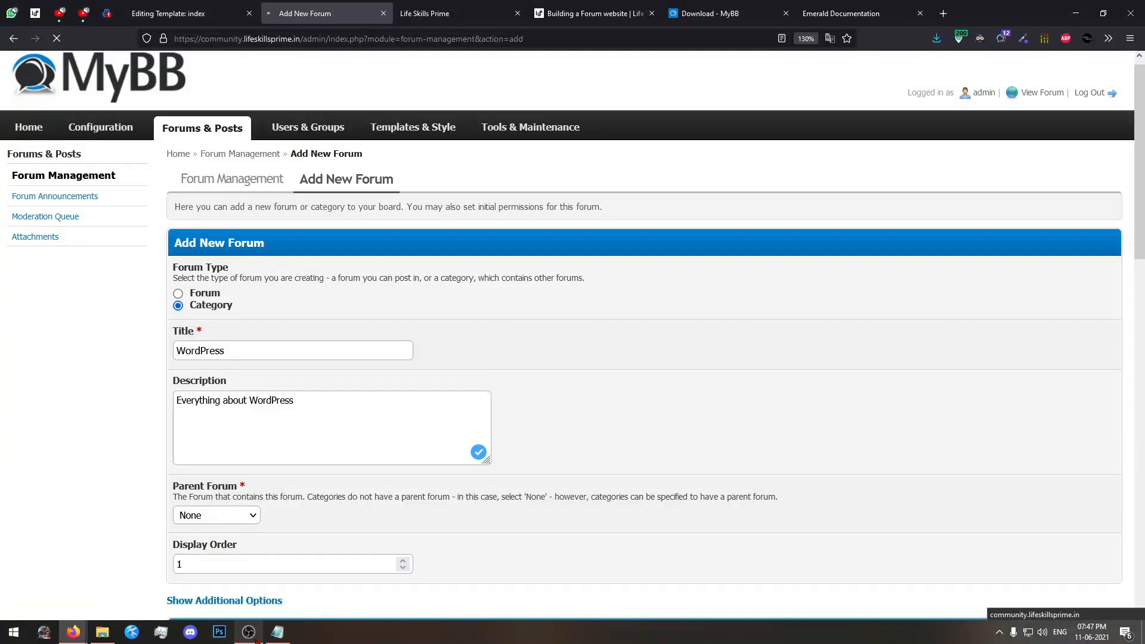
{"action": "left_click", "coordinate": [460, 14]}
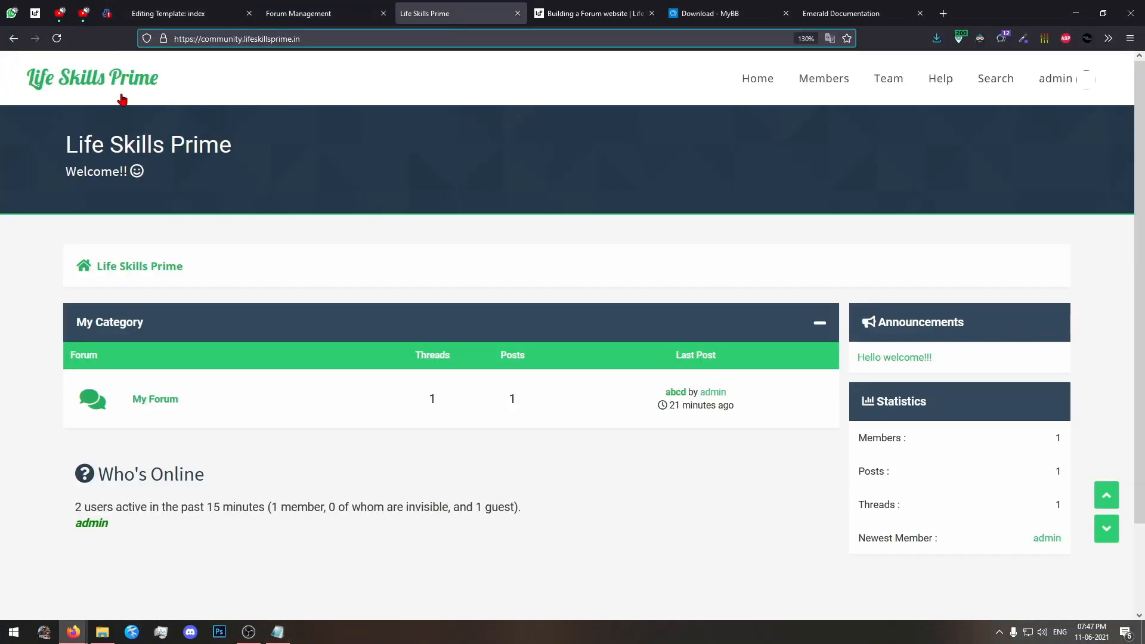
Reload the forum index as admin and as a guest in the private window to check the WordPress category.
{"action": "left_click", "coordinate": [64, 41]}
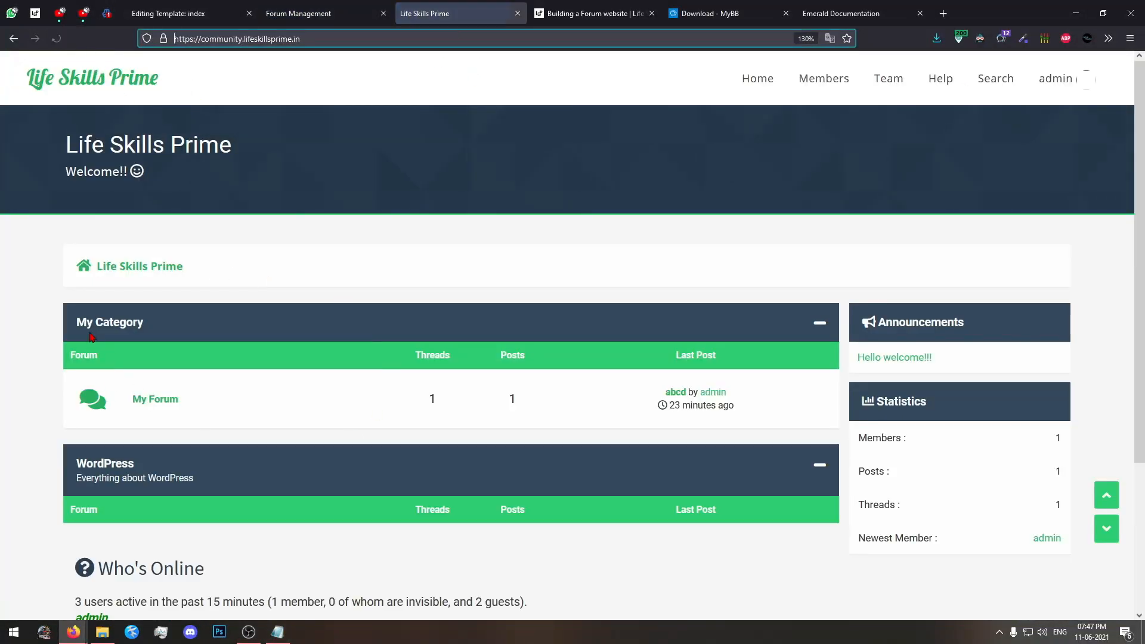
{"action": "scroll", "coordinate": [110, 481], "scroll_direction": "down", "scroll_amount": 2}
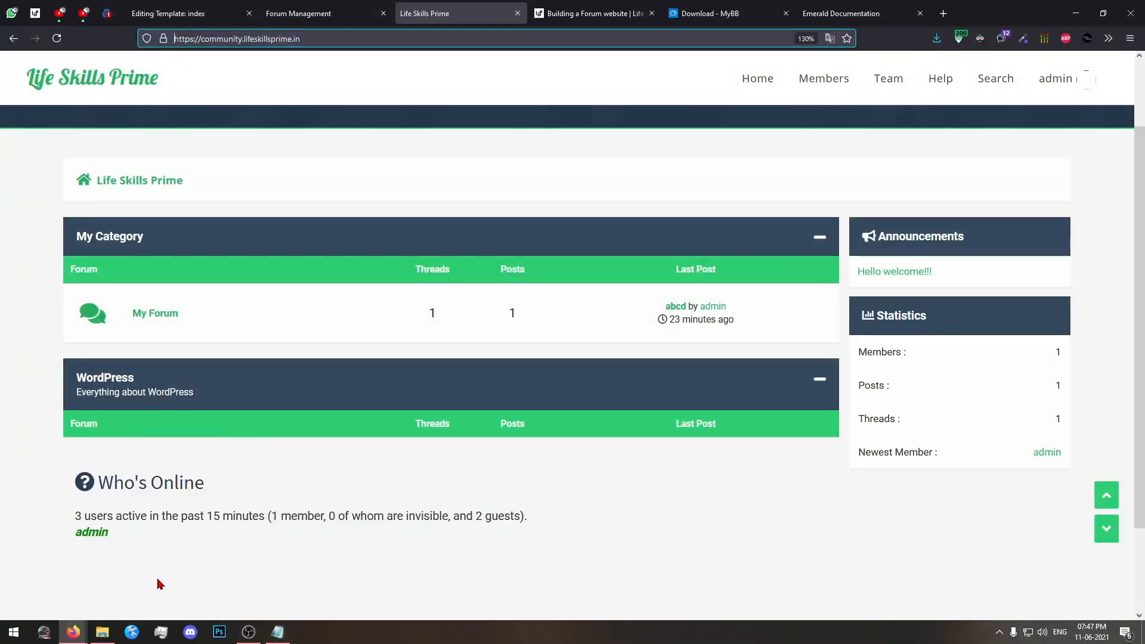
{"action": "left_click", "coordinate": [73, 632]}
{"action": "left_click", "coordinate": [227, 582]}
{"action": "left_click", "coordinate": [57, 38]}
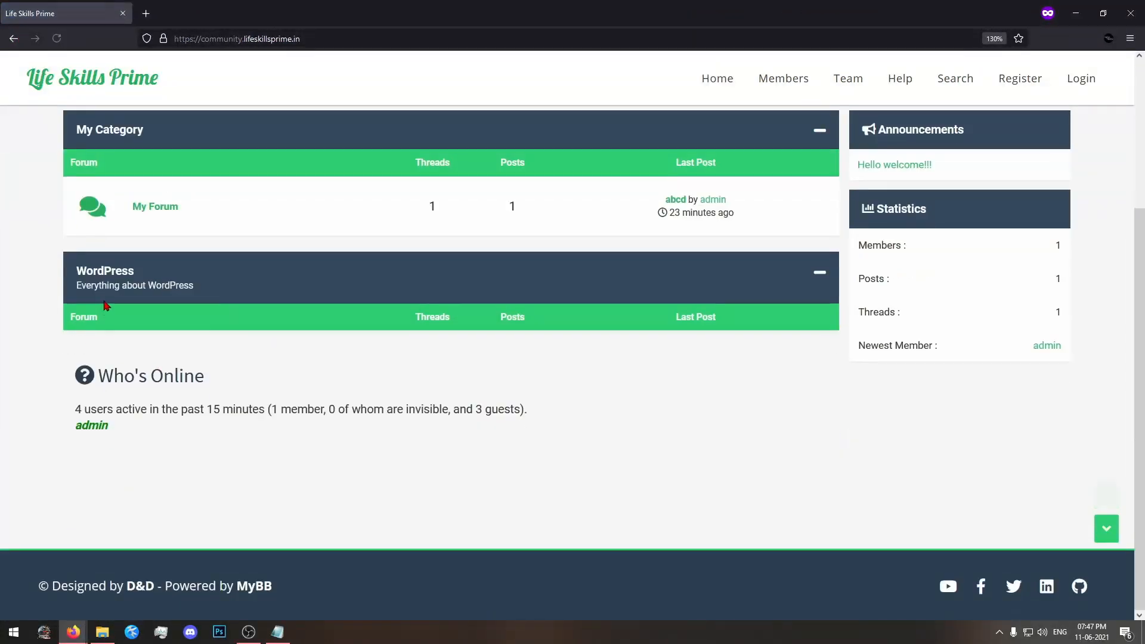
{"action": "left_click_drag", "start_coordinate": [62, 271], "coordinate": [240, 294]}
{"action": "left_click", "coordinate": [218, 336]}
{"action": "scroll", "coordinate": [183, 329], "scroll_direction": "up", "scroll_amount": 3}
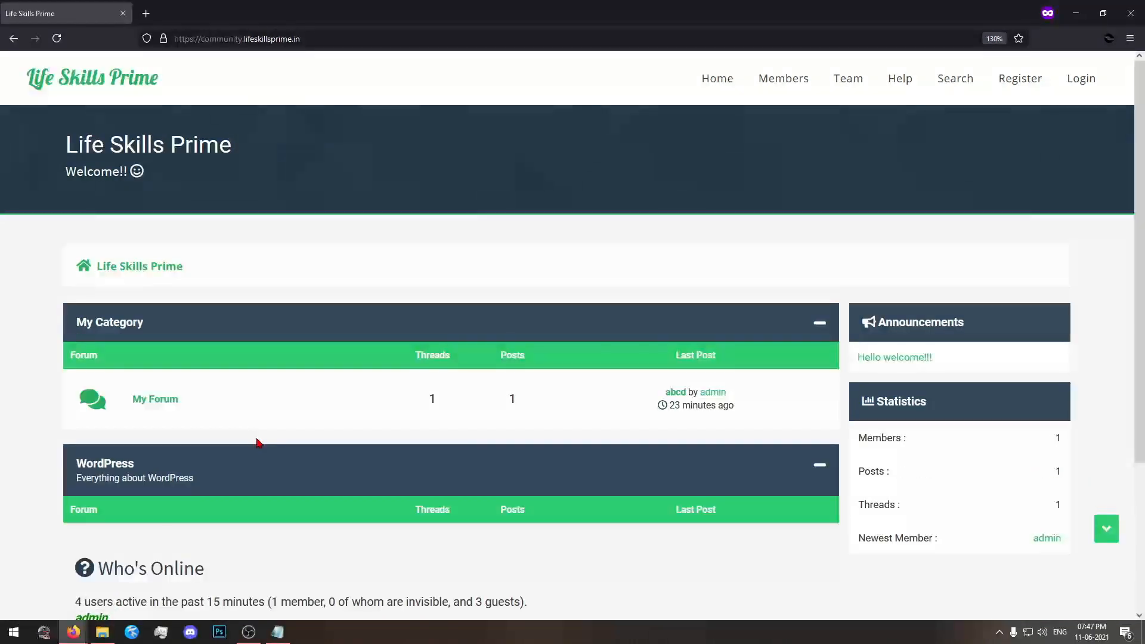
Open the WordPress category for editing in the admin window and go to its forum permissions.
{"action": "mouse_move", "coordinate": [77, 632]}
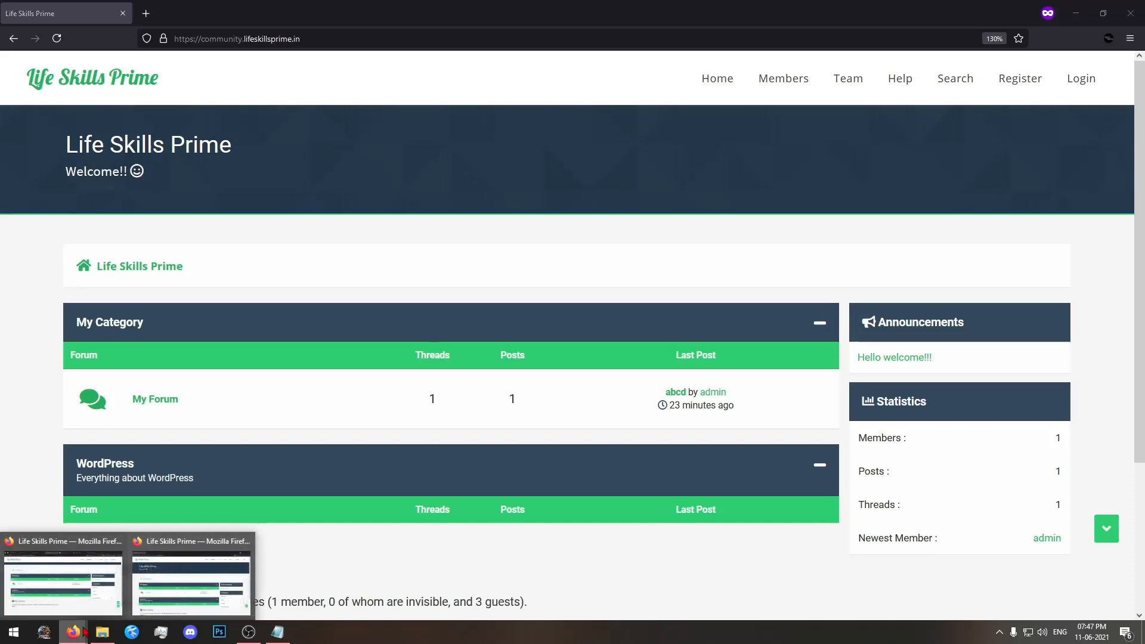
{"action": "left_click", "coordinate": [104, 571]}
{"action": "left_click", "coordinate": [313, 13]}
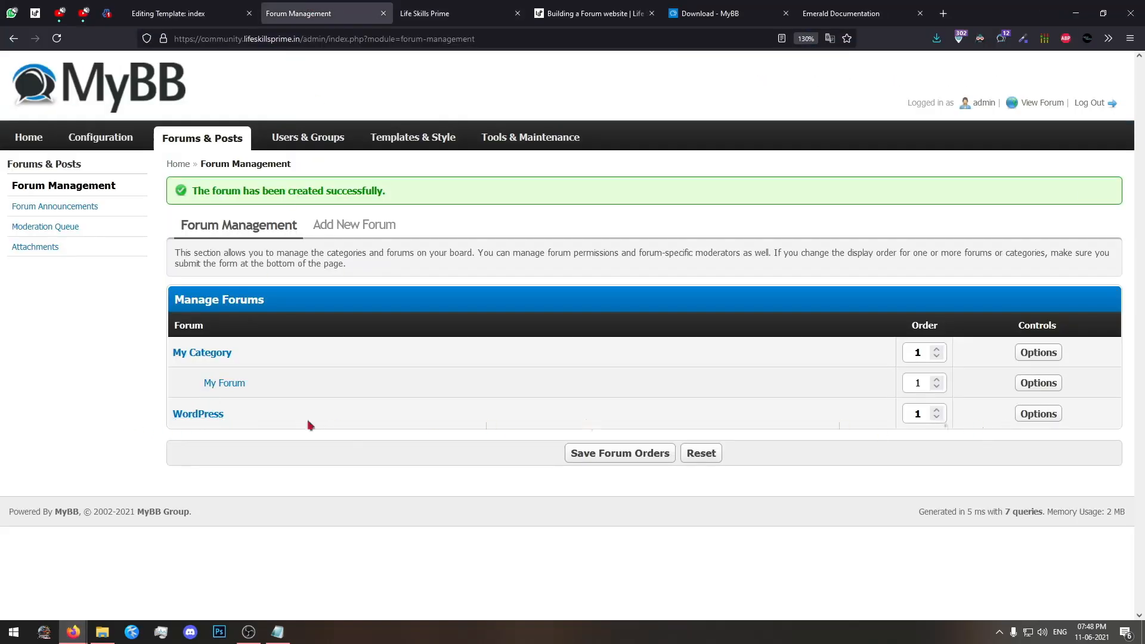
{"action": "left_click", "coordinate": [1037, 413]}
{"action": "left_click", "coordinate": [1037, 429]}
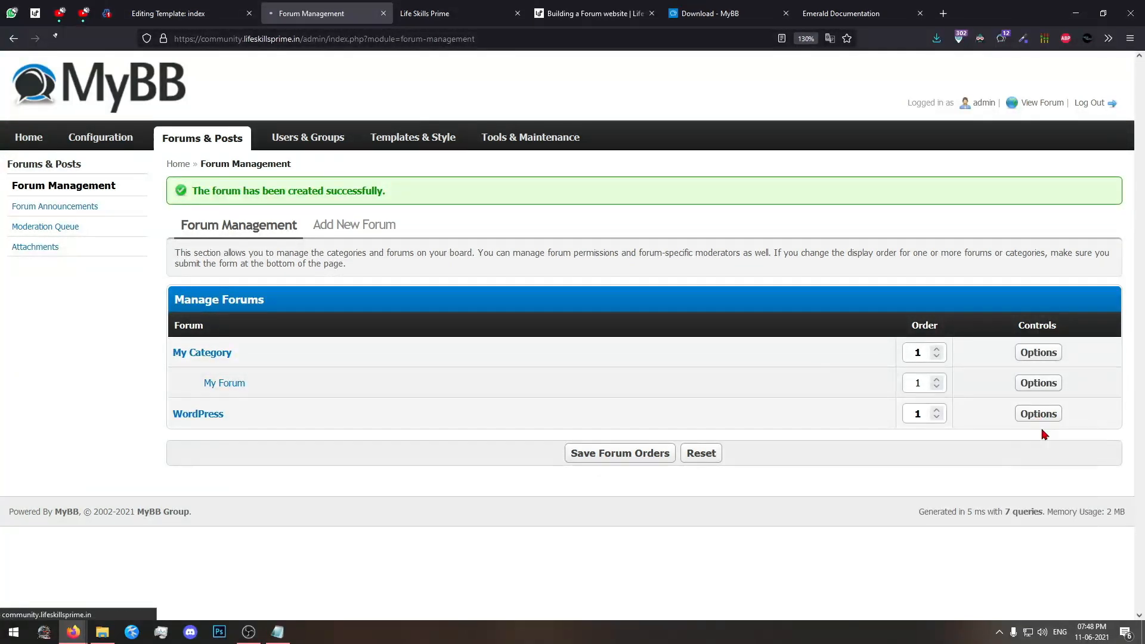
{"action": "scroll", "coordinate": [662, 399], "scroll_direction": "down", "scroll_amount": 6}
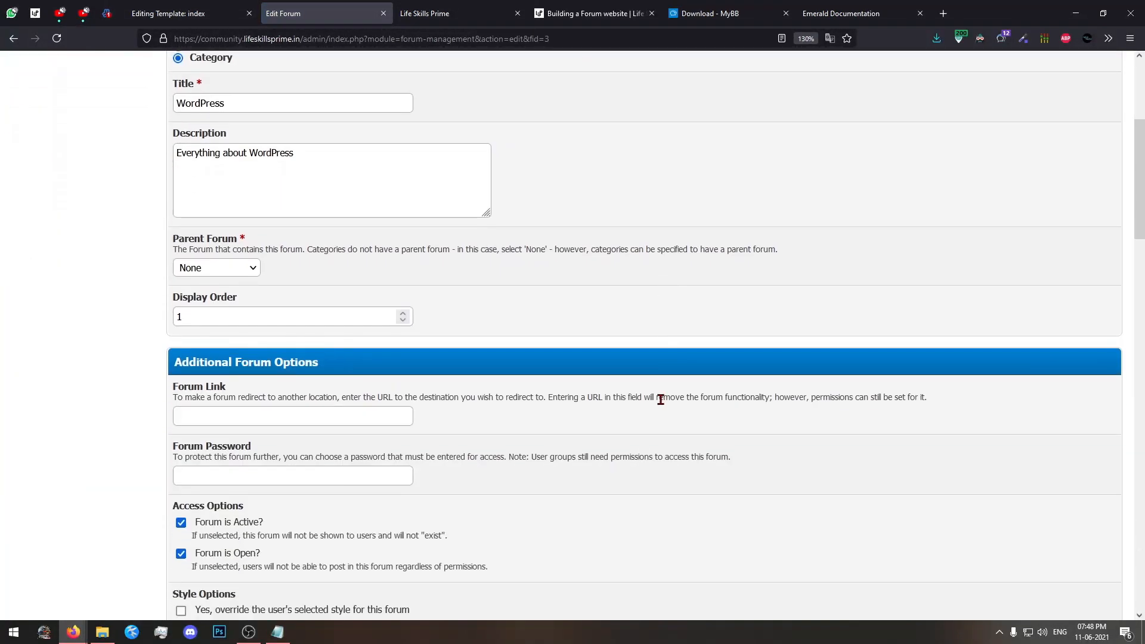
{"action": "scroll", "coordinate": [661, 403], "scroll_direction": "down", "scroll_amount": 15}
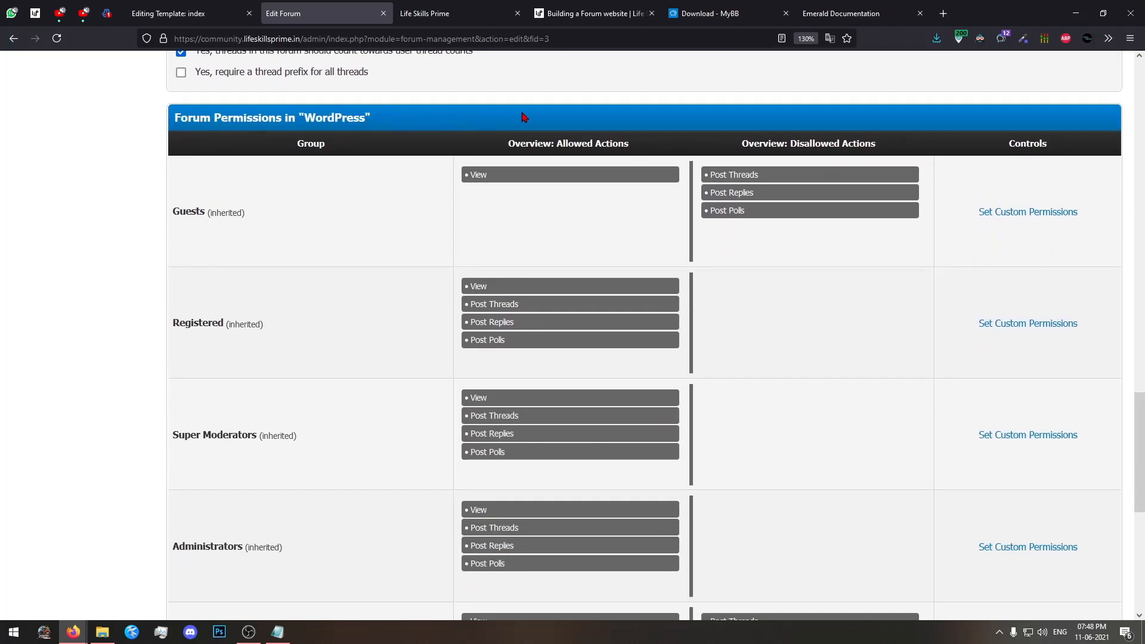
Move the Guests group's View action to the disallowed actions of the WordPress category and save the forum.
{"action": "left_click", "coordinate": [805, 38]}
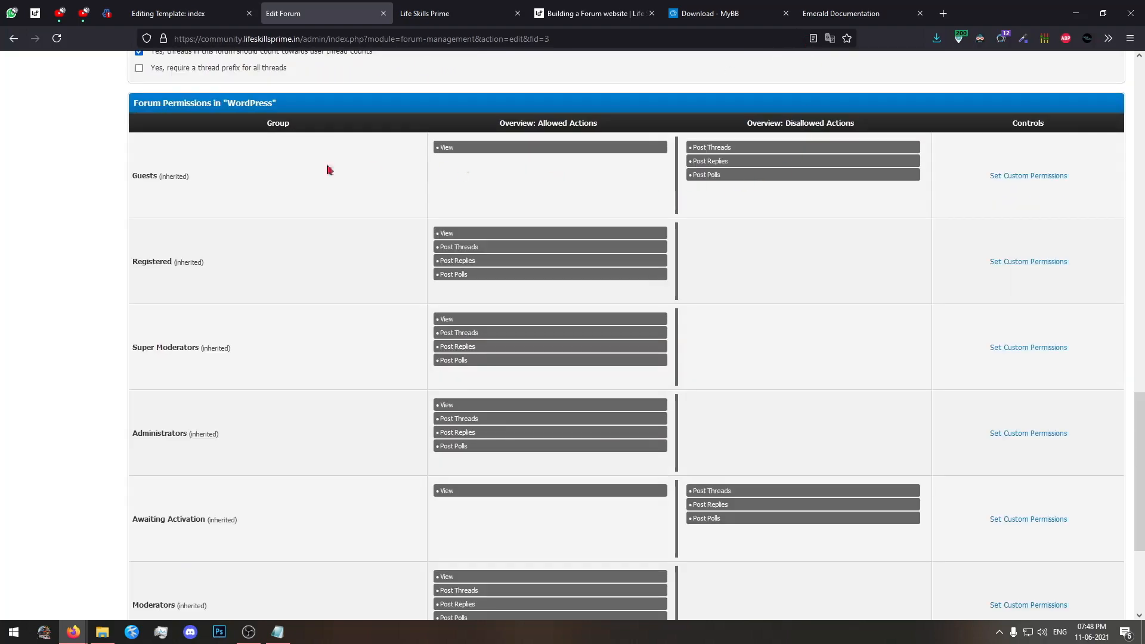
{"action": "left_click_drag", "start_coordinate": [485, 151], "coordinate": [743, 199]}
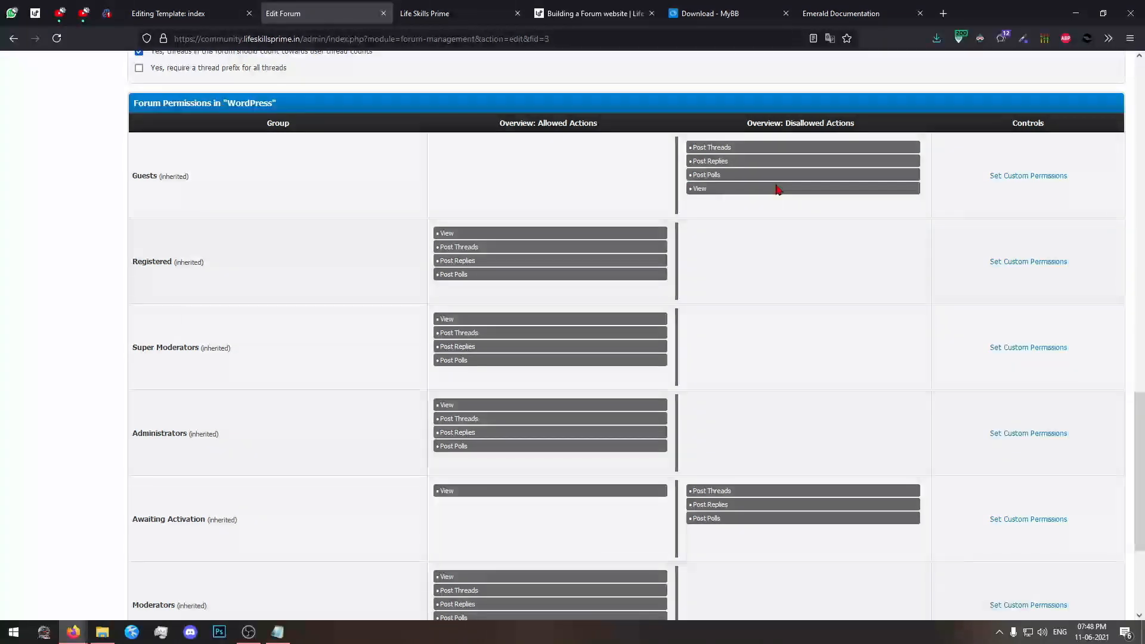
{"action": "triple_click", "coordinate": [159, 178]}
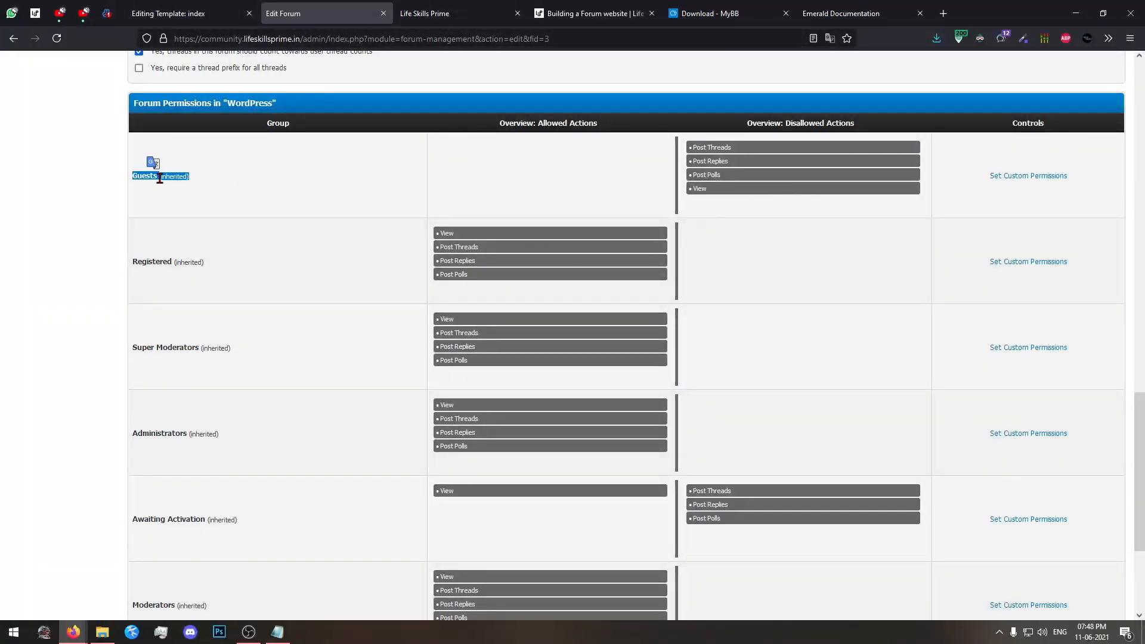
{"action": "key", "text": "ctrl+plus"}
{"action": "key", "text": "ctrl+plus"}
{"action": "key", "text": "ctrl+plus"}
{"action": "left_click", "coordinate": [273, 197]}
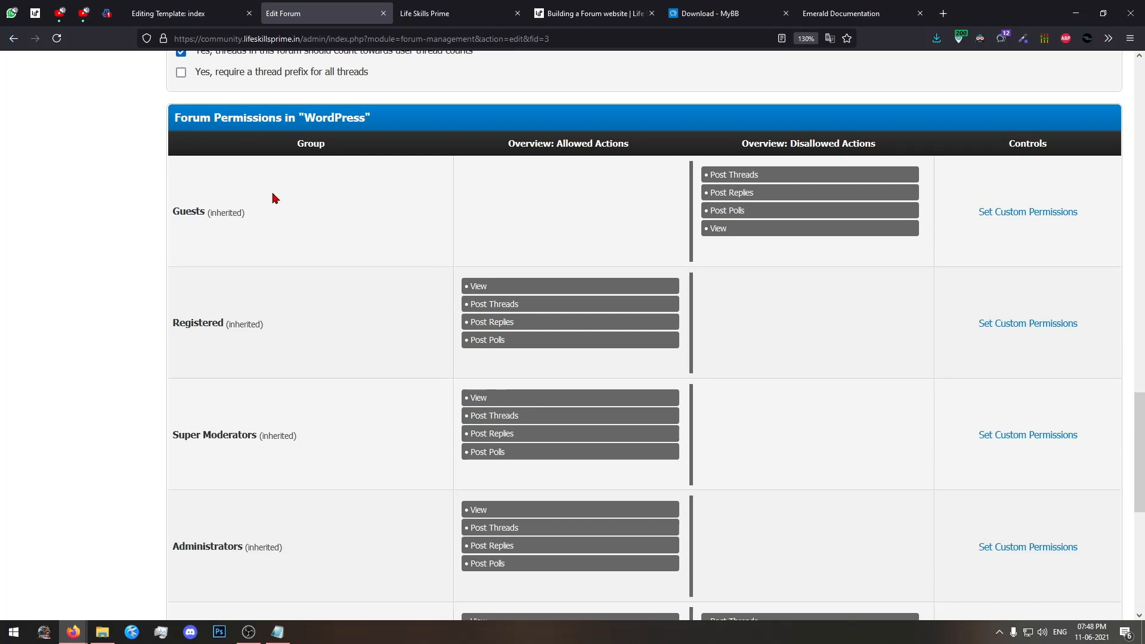
{"action": "scroll", "coordinate": [274, 199], "scroll_direction": "down", "scroll_amount": 5}
{"action": "scroll", "coordinate": [273, 197], "scroll_direction": "up", "scroll_amount": 5}
{"action": "scroll", "coordinate": [427, 289], "scroll_direction": "down", "scroll_amount": 7}
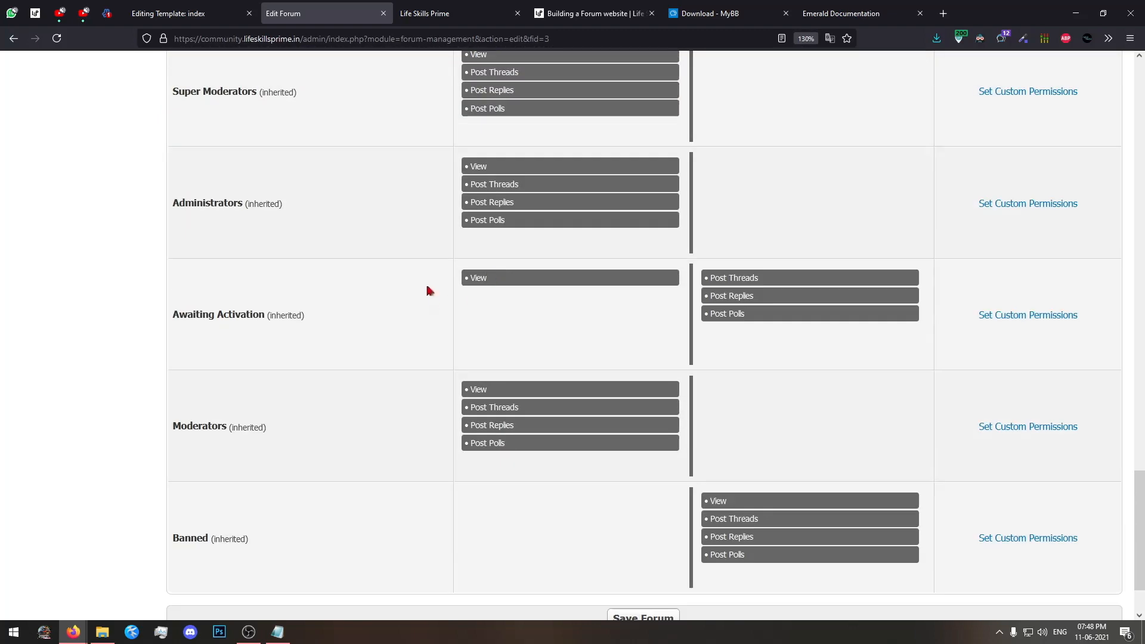
{"action": "left_click", "coordinate": [614, 537]}
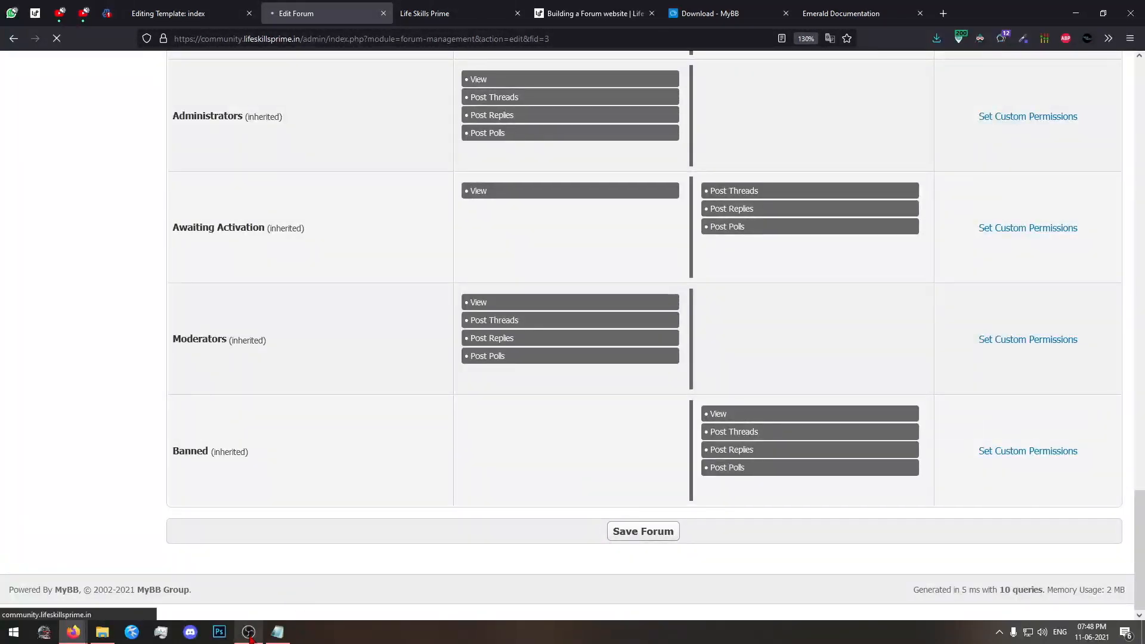
Check the forum index as a guest in the private window for the WordPress category's visibility.
{"action": "mouse_move", "coordinate": [72, 631]}
{"action": "left_click", "coordinate": [190, 593]}
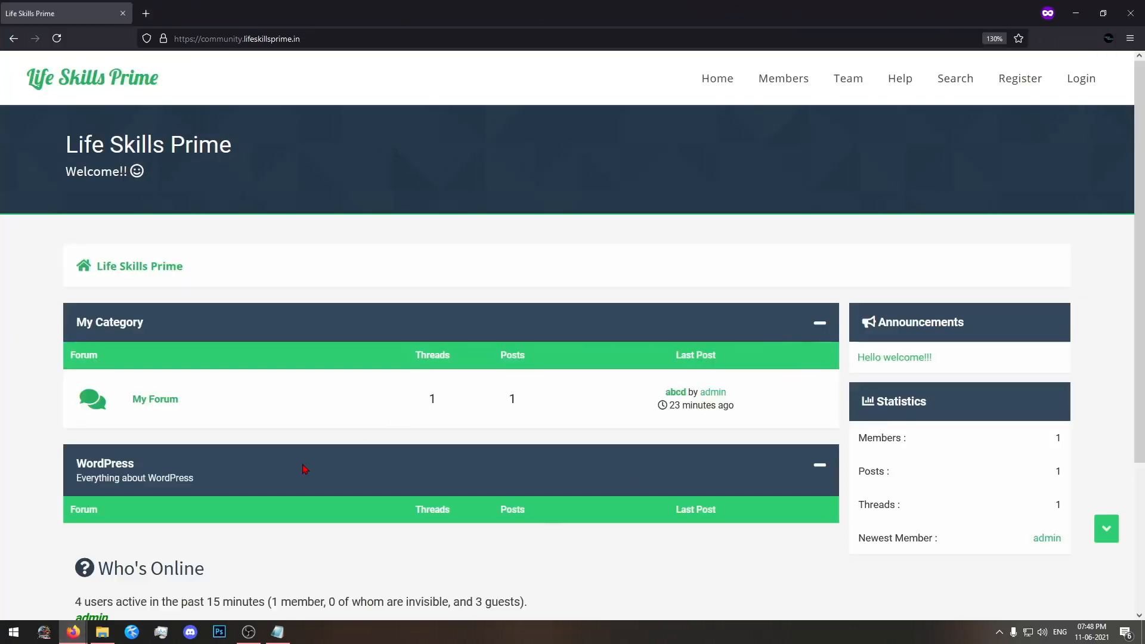
{"action": "left_click", "coordinate": [103, 467]}
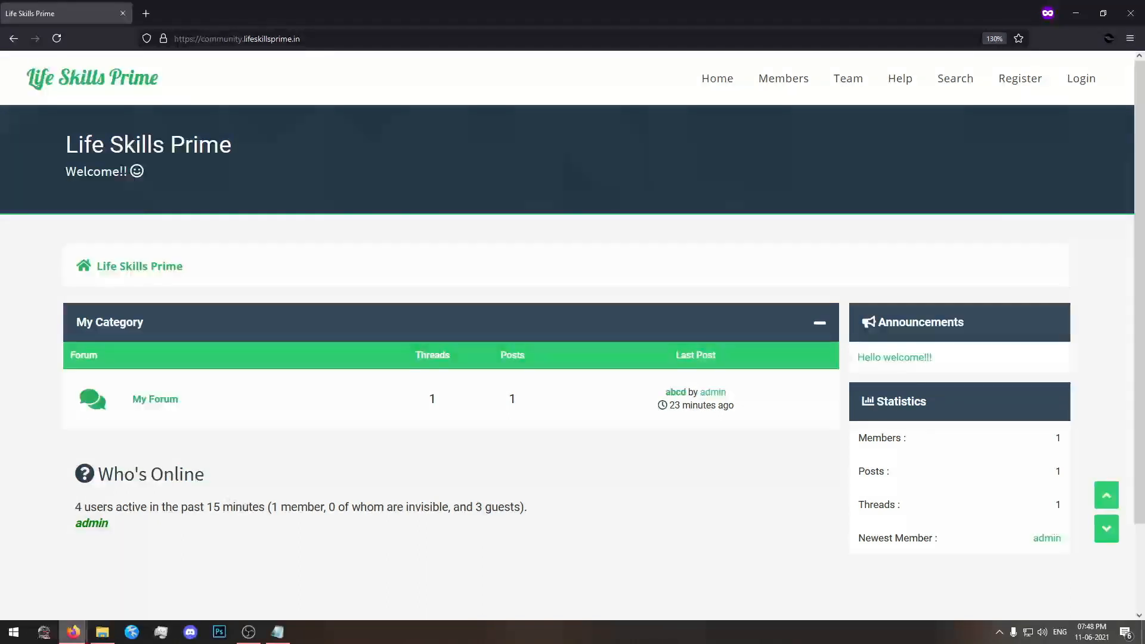
Go back to the WordPress category's edit form in the admin window, review its group permissions and save it again.
{"action": "mouse_move", "coordinate": [73, 632]}
{"action": "left_click", "coordinate": [27, 591]}
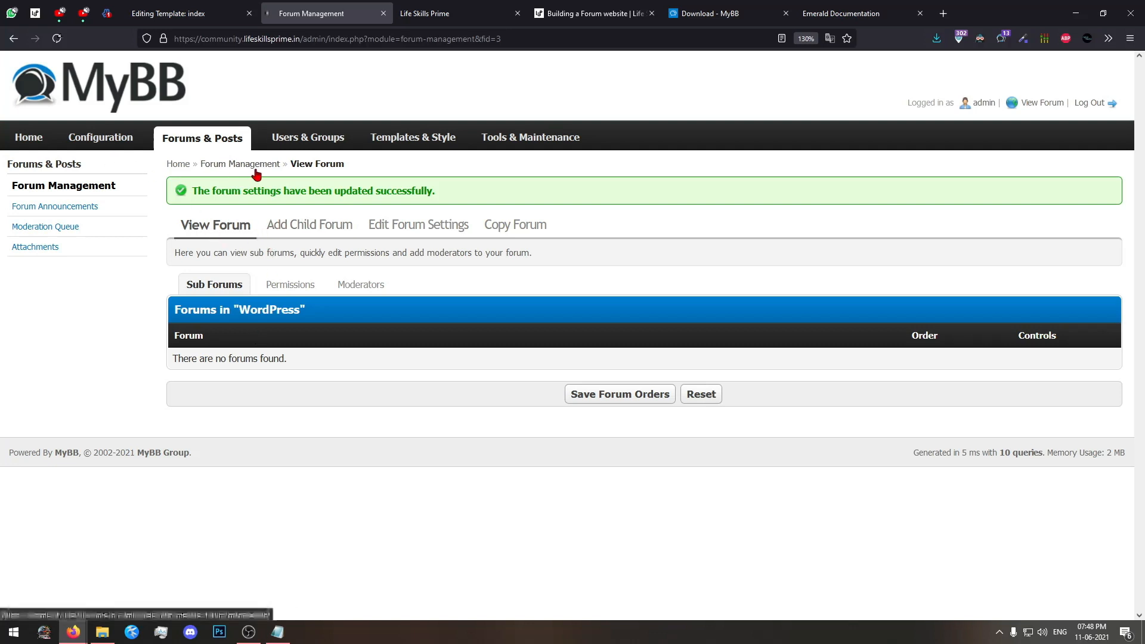
{"action": "left_click", "coordinate": [13, 38]}
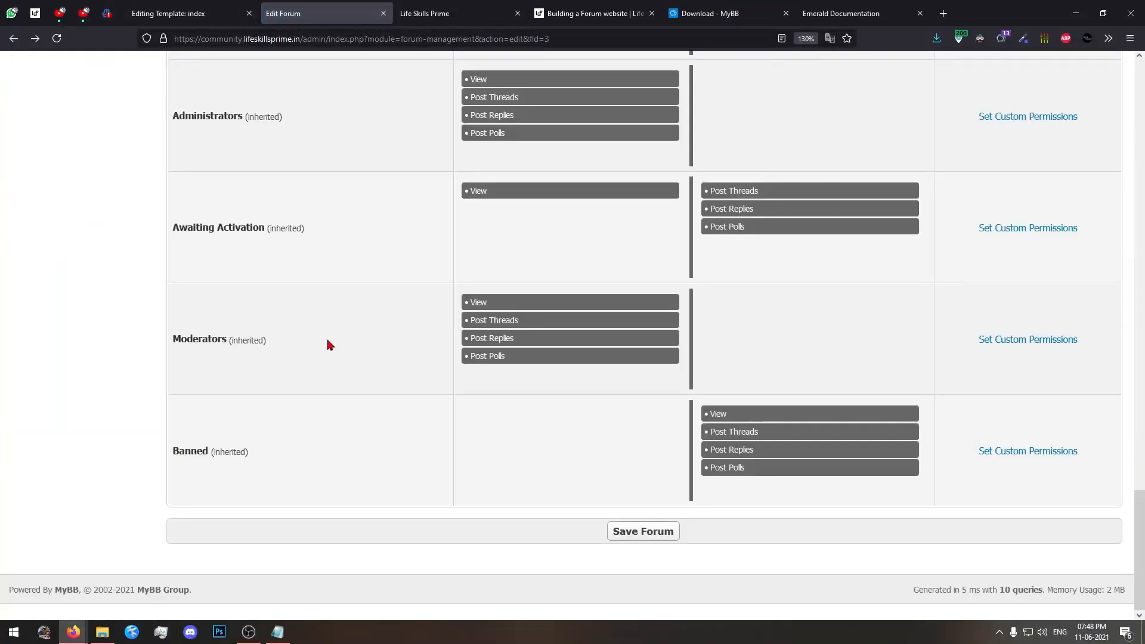
{"action": "scroll", "coordinate": [327, 342], "scroll_direction": "up", "scroll_amount": 6}
{"action": "scroll", "coordinate": [507, 198], "scroll_direction": "down", "scroll_amount": 7}
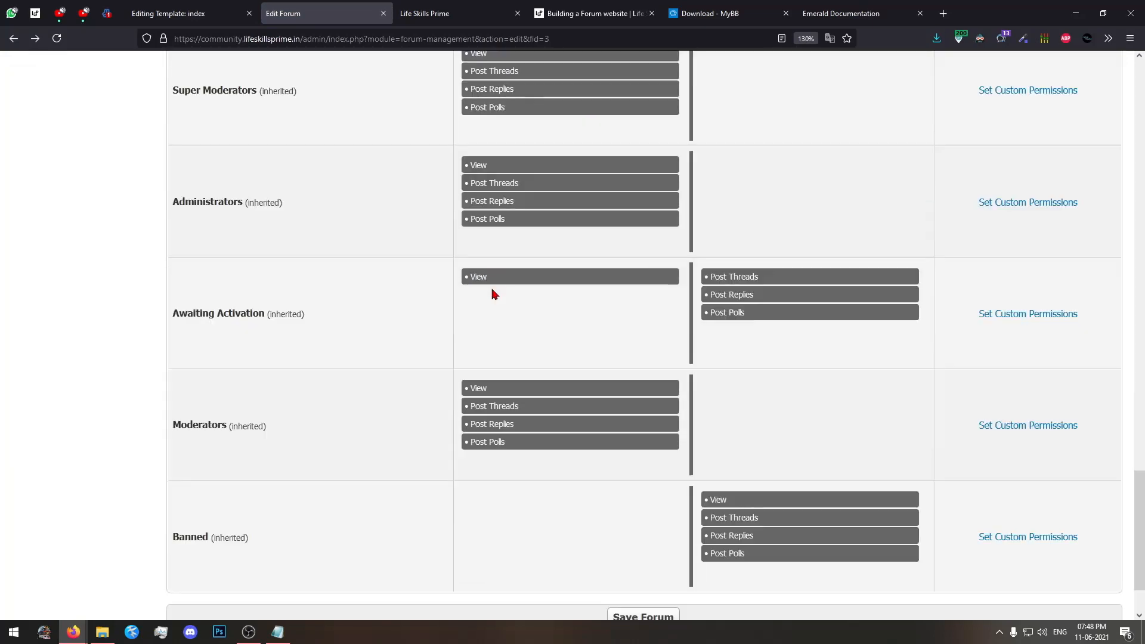
{"action": "left_click", "coordinate": [642, 529]}
{"action": "scroll", "coordinate": [437, 475], "scroll_direction": "up", "scroll_amount": 8}
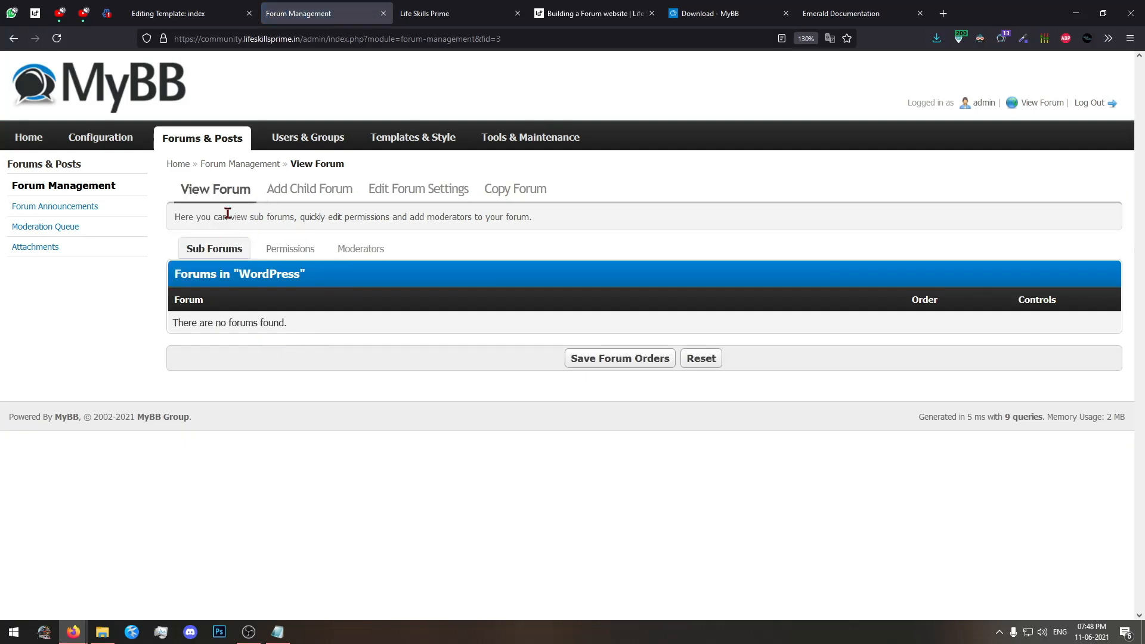
Delete the My Category category from the board in forum management.
{"action": "left_click", "coordinate": [212, 191]}
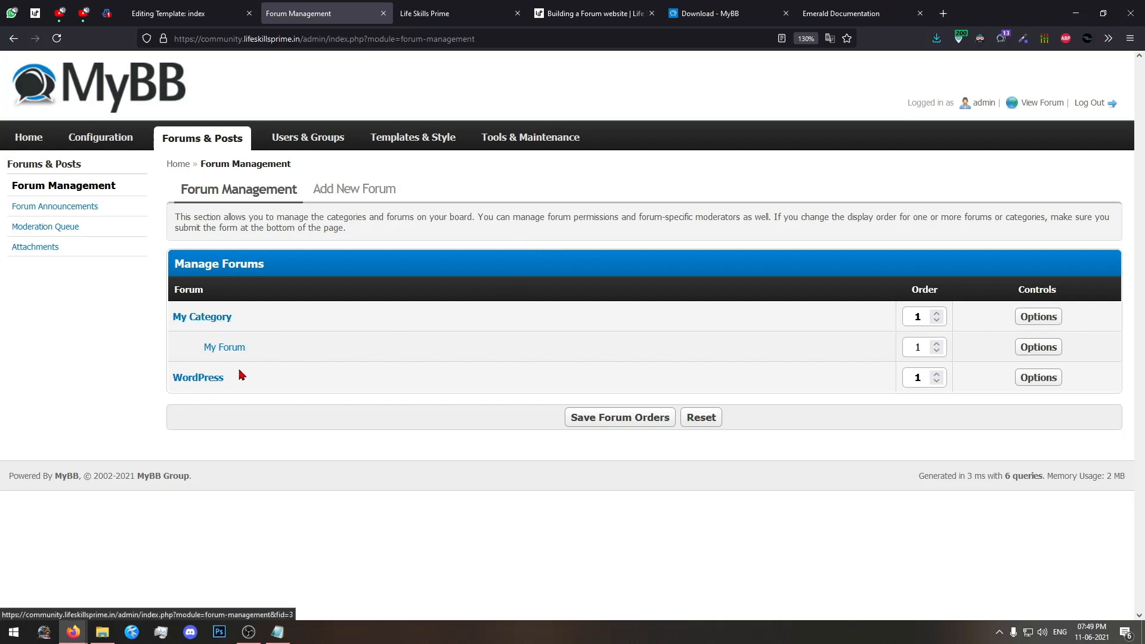
{"action": "left_click", "coordinate": [1037, 316]}
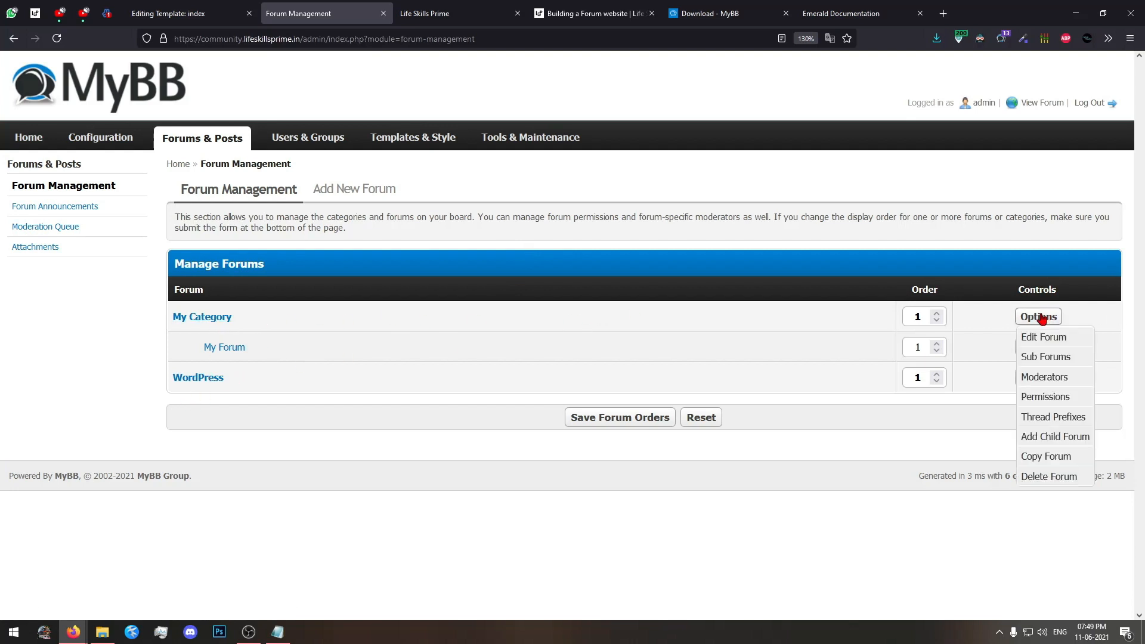
{"action": "left_click", "coordinate": [1021, 475]}
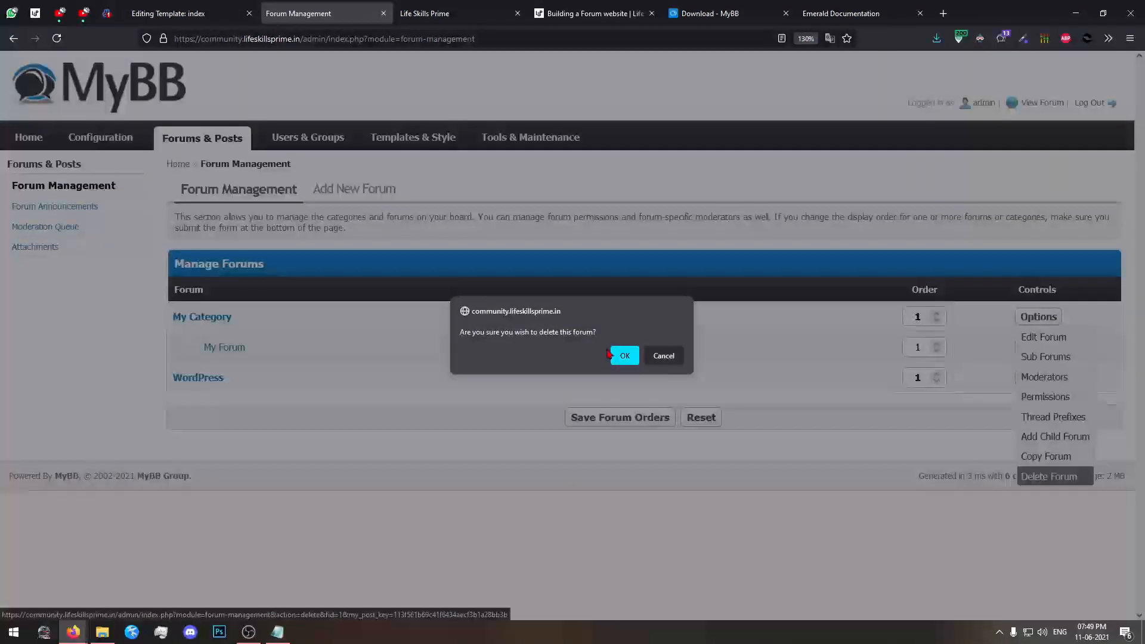
{"action": "left_click", "coordinate": [624, 355]}
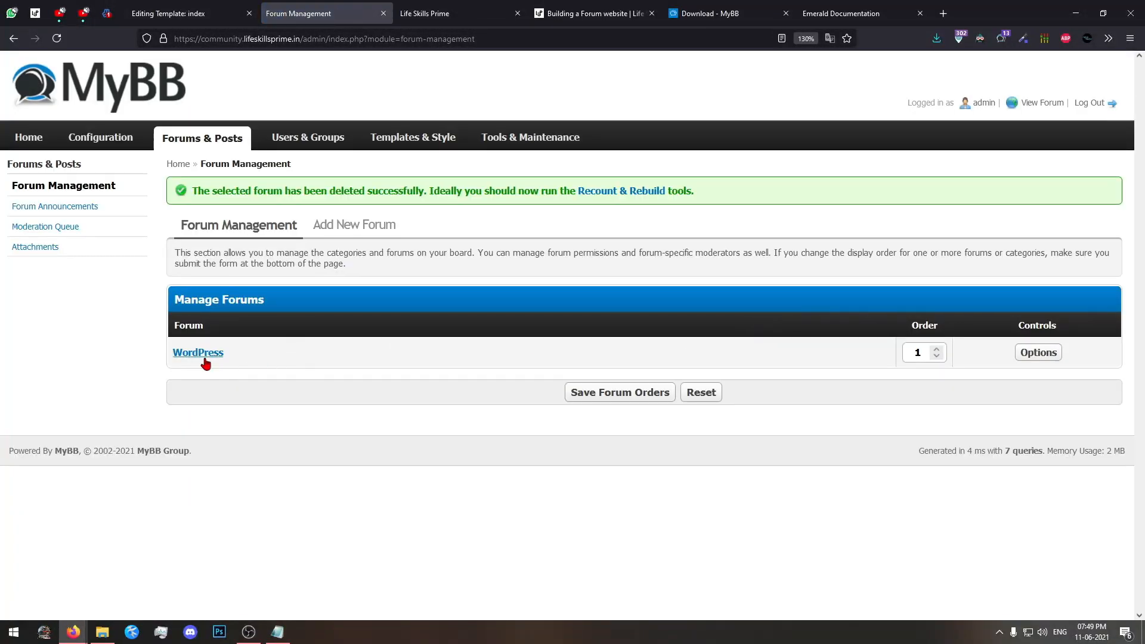
Reload the forum index as admin to check which categories are listed.
{"action": "mouse_move", "coordinate": [88, 621]}
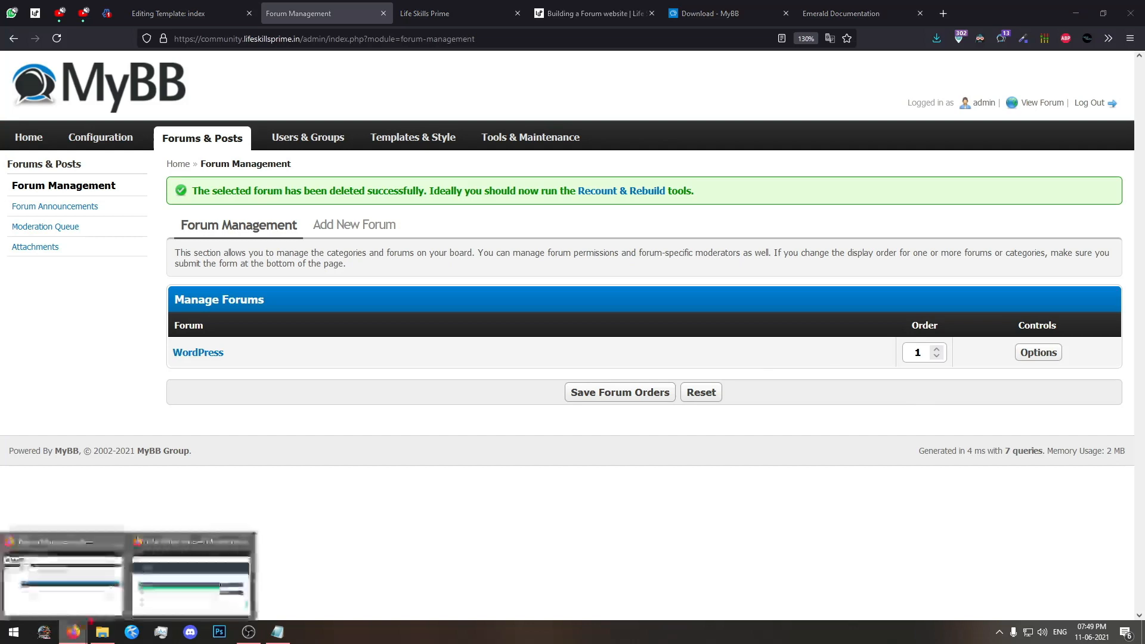
{"action": "left_click", "coordinate": [572, 13]}
{"action": "left_click", "coordinate": [471, 13]}
{"action": "key", "text": "F5"}
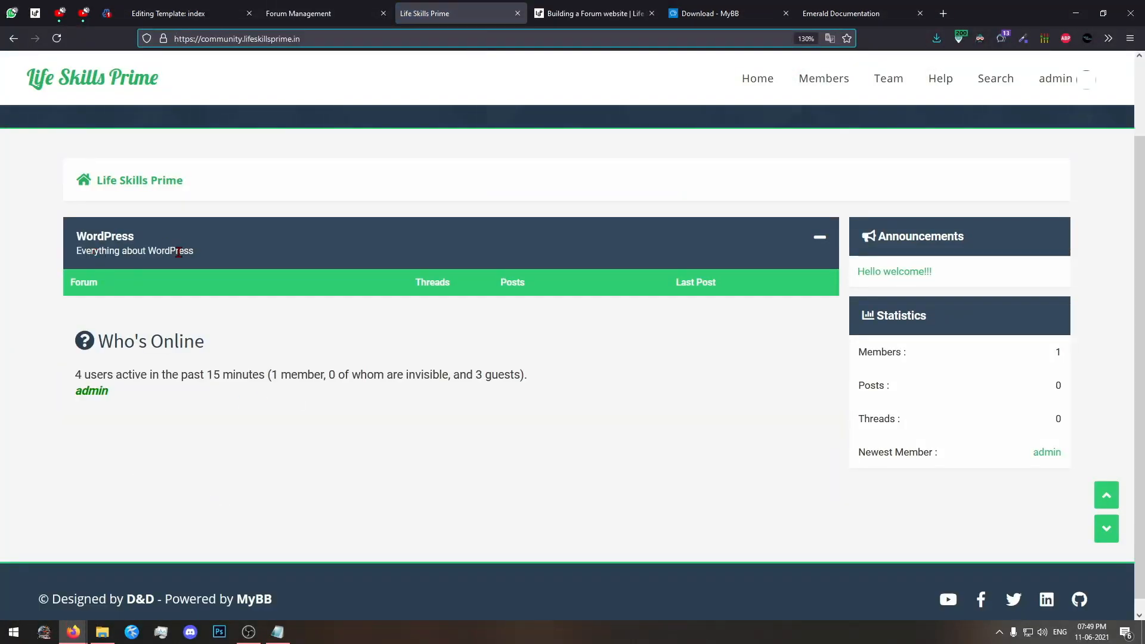
Inspect the WordPress category's sub forums and its form for adding a child forum in the admin panel.
{"action": "left_click", "coordinate": [319, 18]}
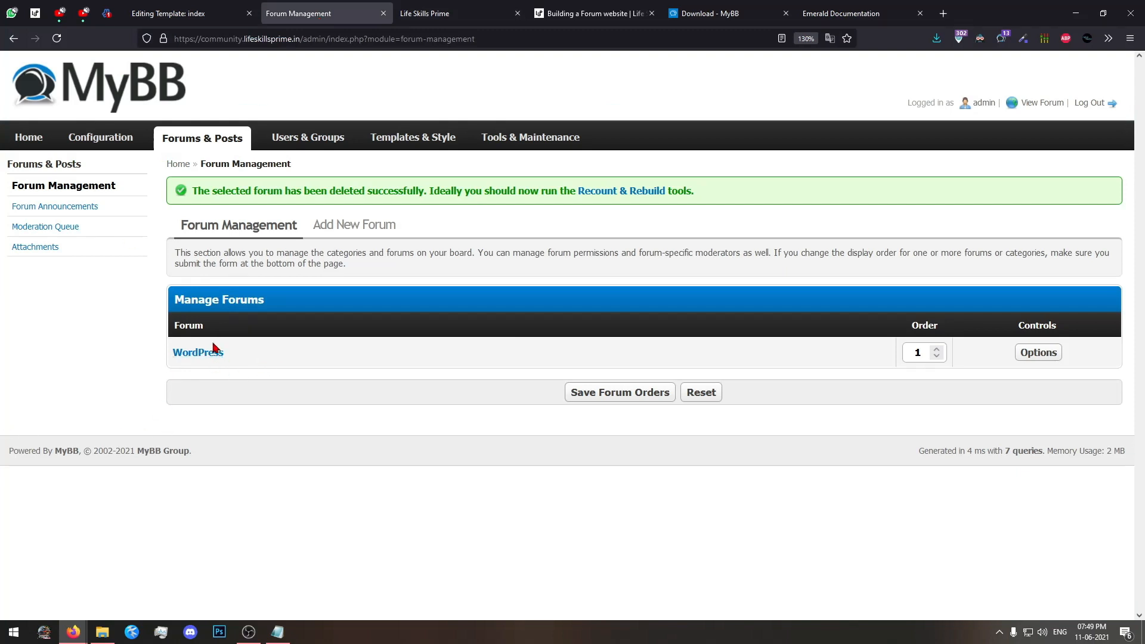
{"action": "left_click", "coordinate": [198, 352]}
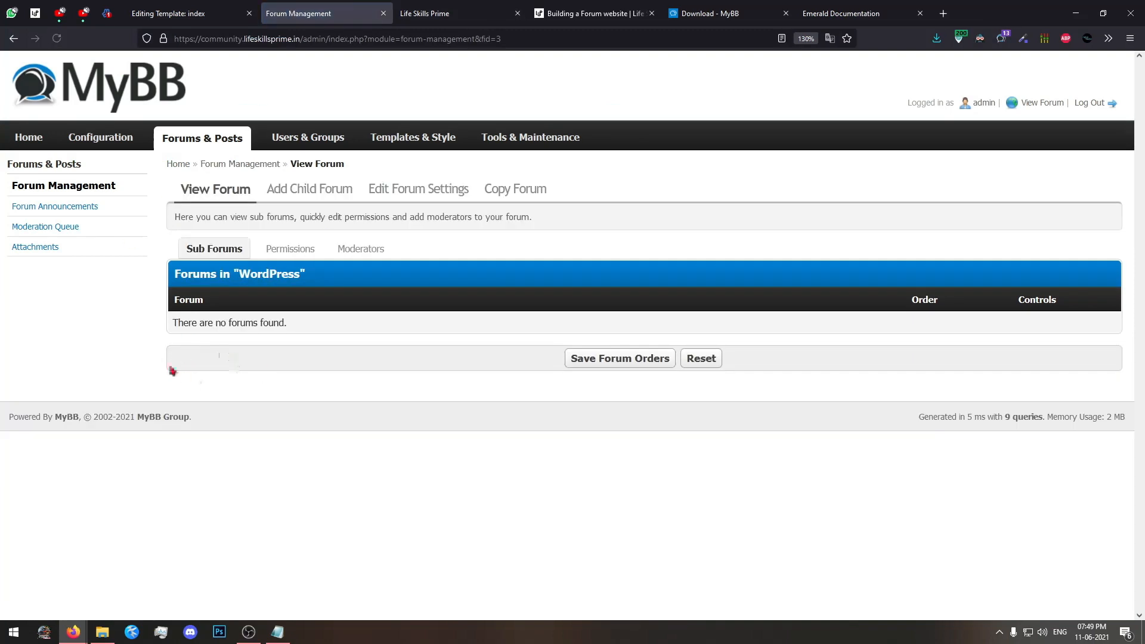
{"action": "left_click_drag", "start_coordinate": [166, 305], "coordinate": [381, 350]}
{"action": "left_click_drag", "start_coordinate": [399, 357], "coordinate": [104, 247]}
{"action": "left_click", "coordinate": [260, 400]}
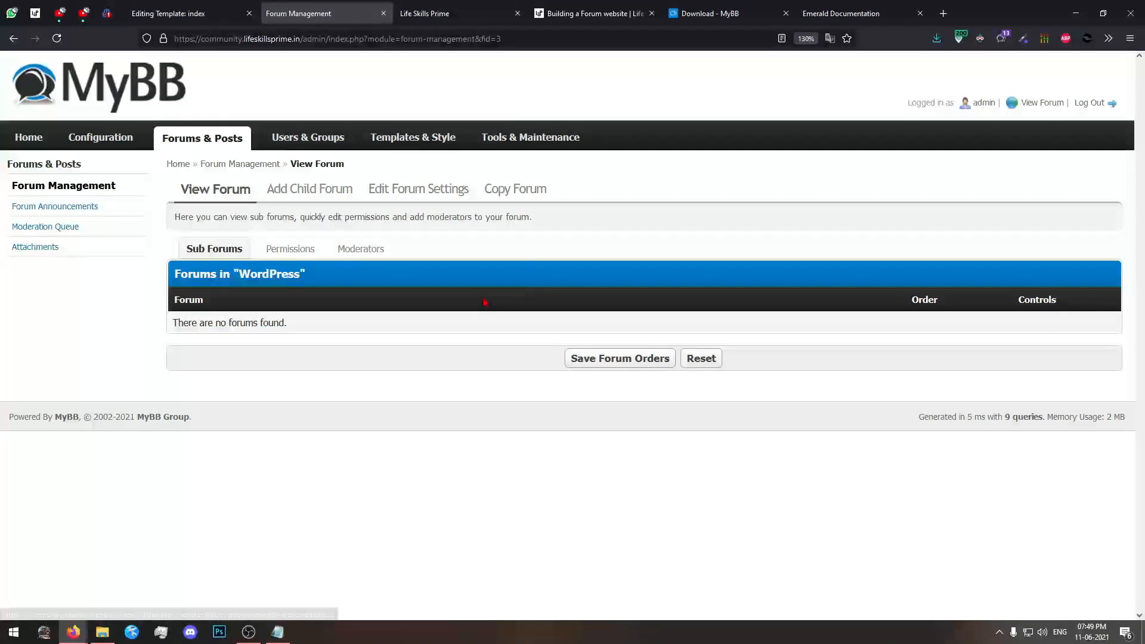
{"action": "left_click", "coordinate": [308, 191]}
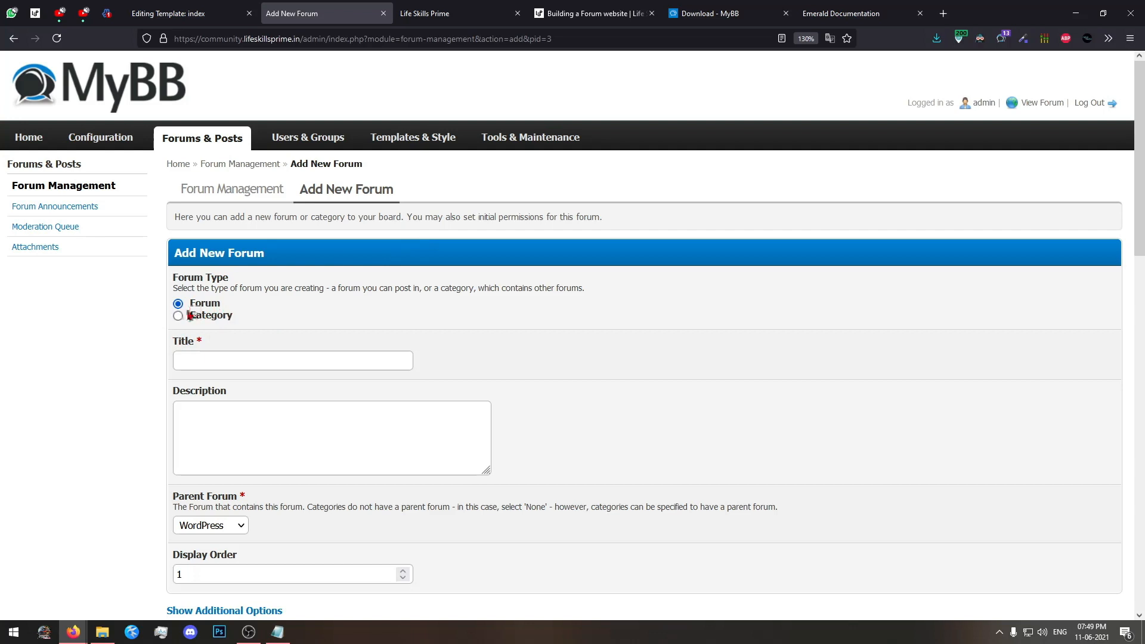
{"action": "left_click", "coordinate": [240, 167]}
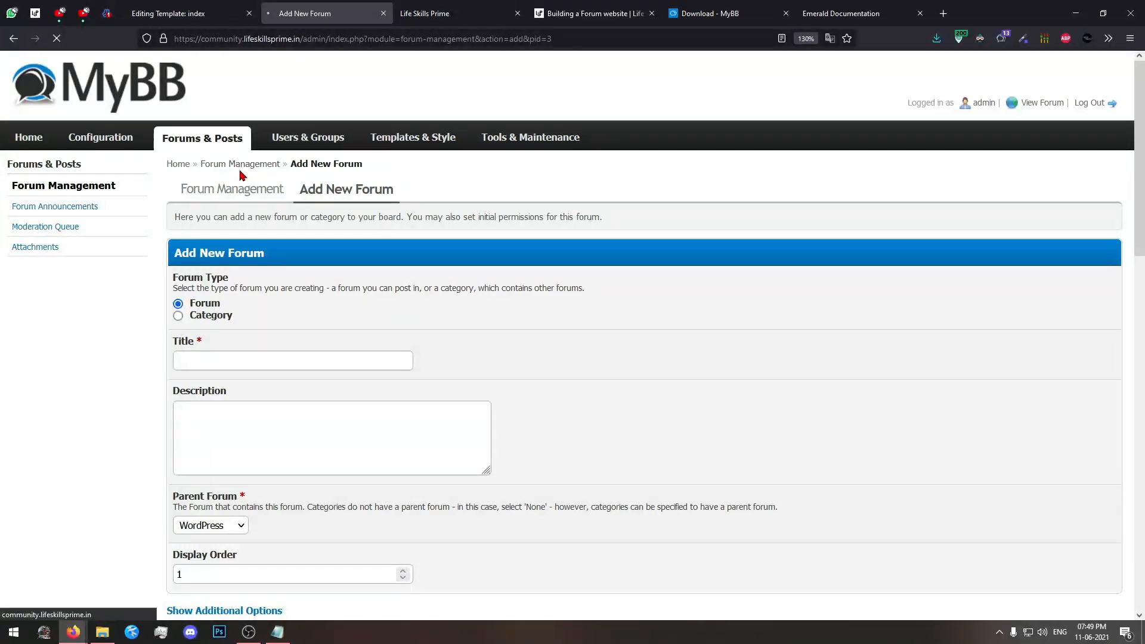
Start a new board entry of type Forum in forum management and title it "Themes".
{"action": "left_click", "coordinate": [346, 188]}
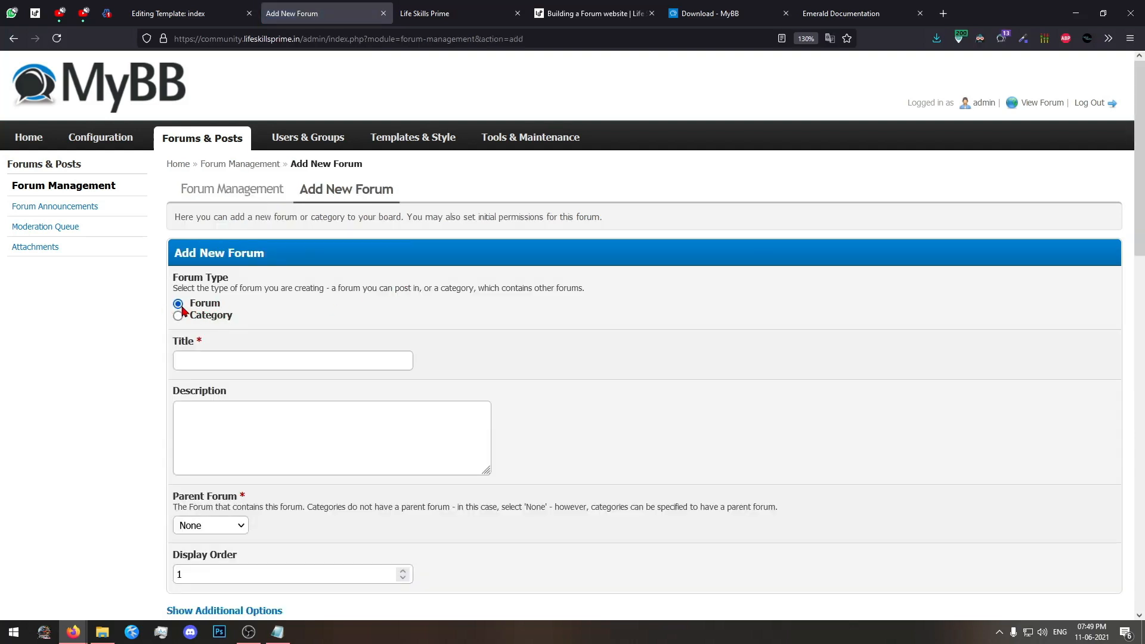
{"action": "left_click", "coordinate": [208, 365]}
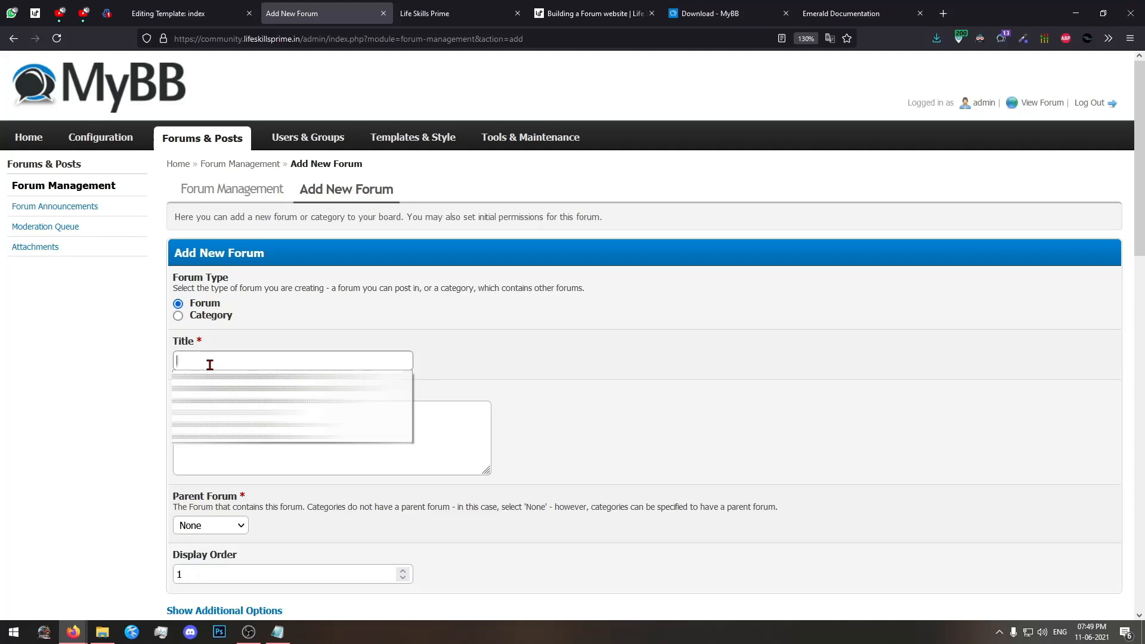
{"action": "type", "text": "W"}
{"action": "key", "text": "BackSpace"}
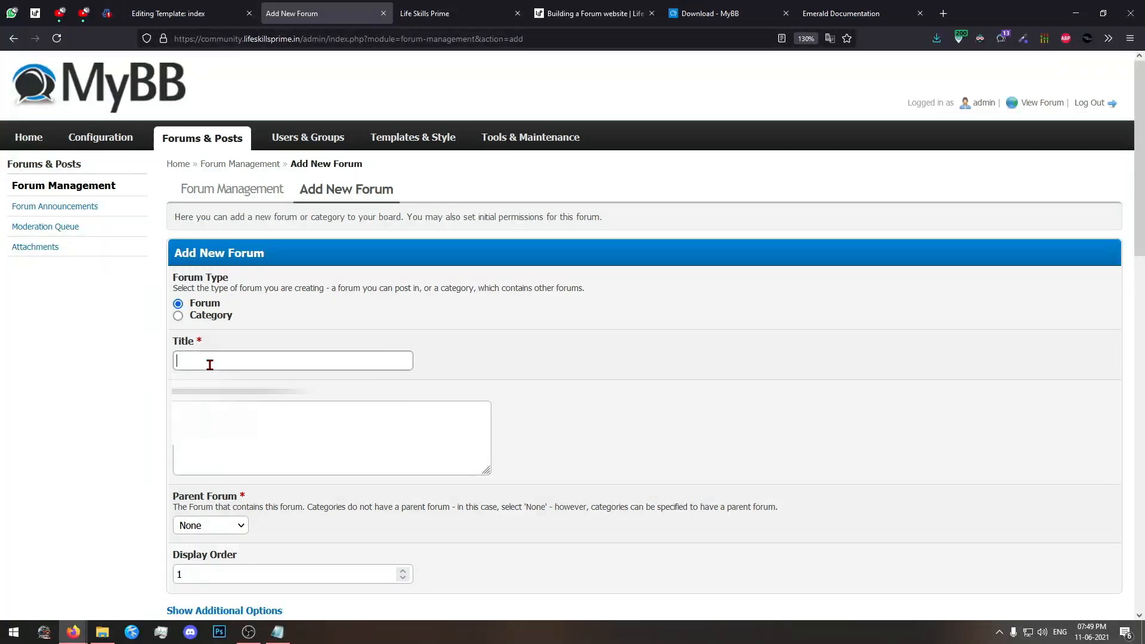
{"action": "type", "text": "Elementor"}
{"action": "double_click", "coordinate": [209, 362]}
{"action": "type", "text": "T"}
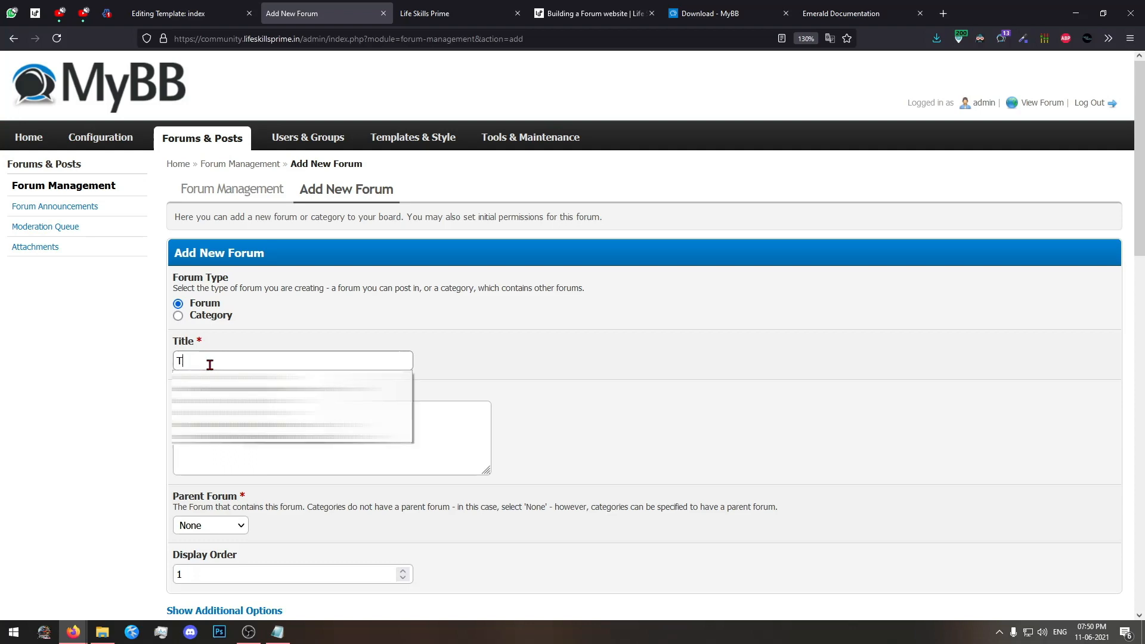
{"action": "type", "text": "hemes"}
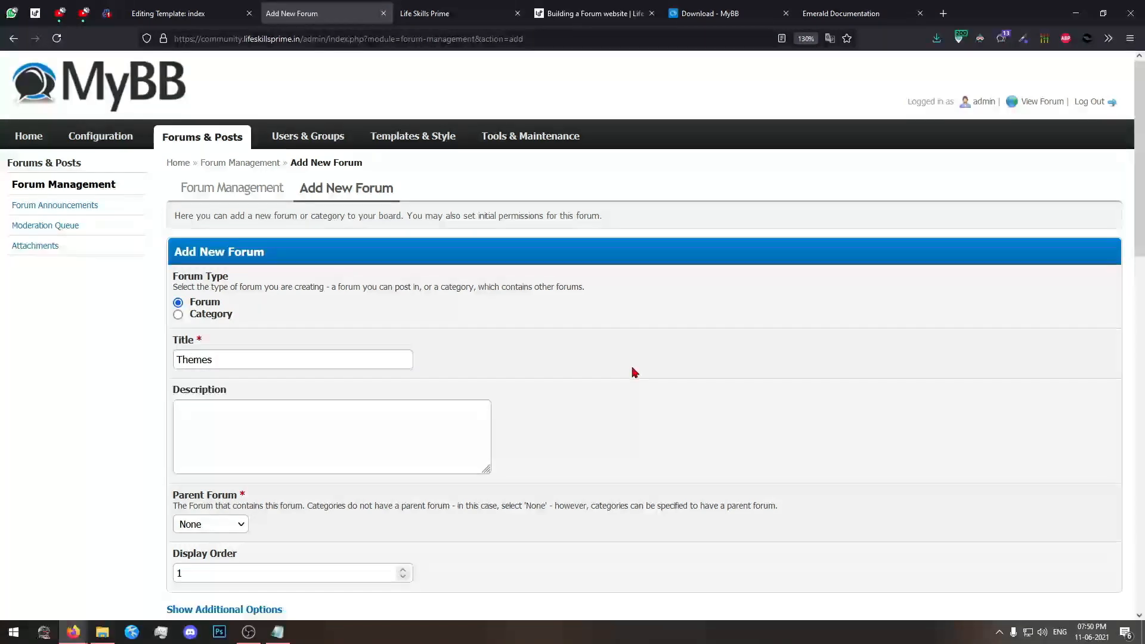
Enter "Discuss only about Themes on WordPress" as the description of the new Themes forum.
{"action": "scroll", "coordinate": [632, 373], "scroll_direction": "down", "scroll_amount": 3}
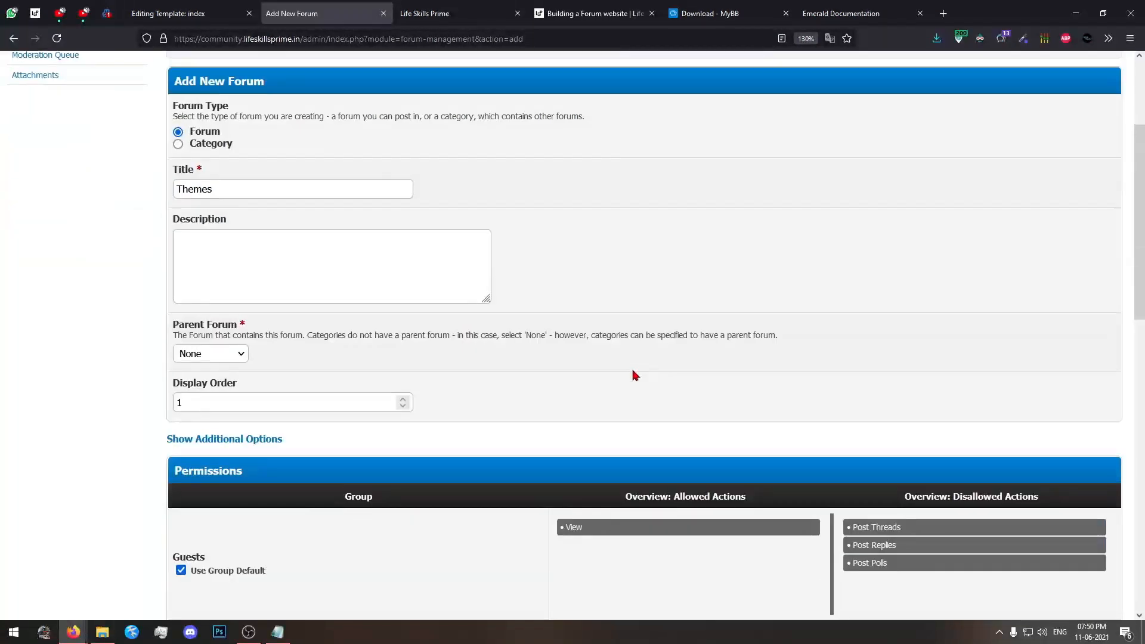
{"action": "left_click", "coordinate": [217, 283]}
{"action": "type", "text": "Discuss "}
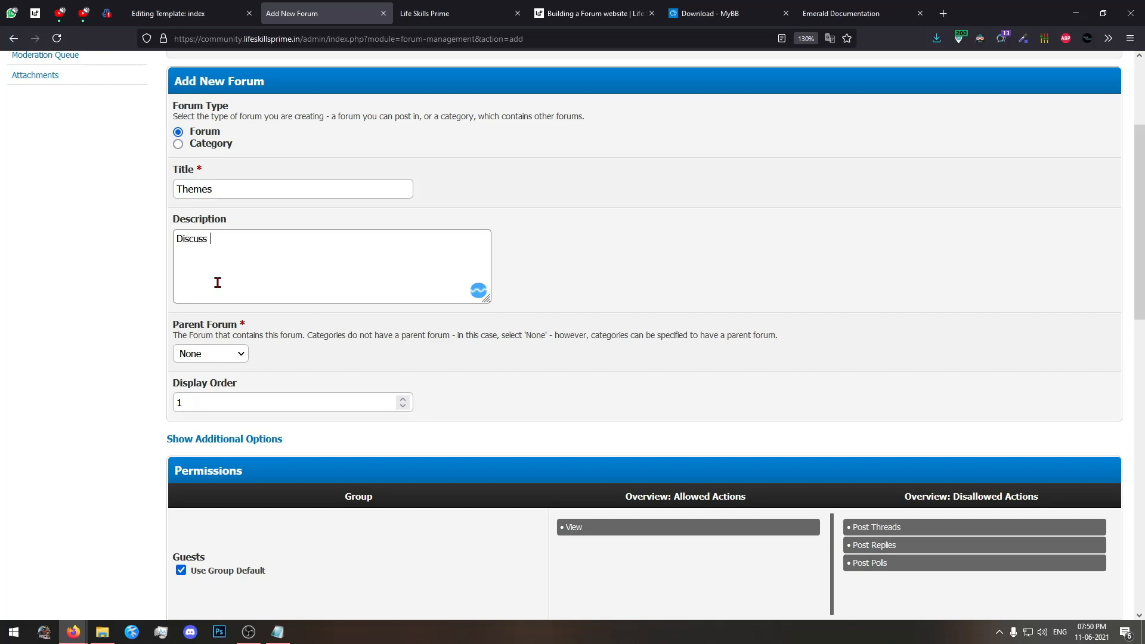
{"action": "type", "text": "only about Themes on Wo"}
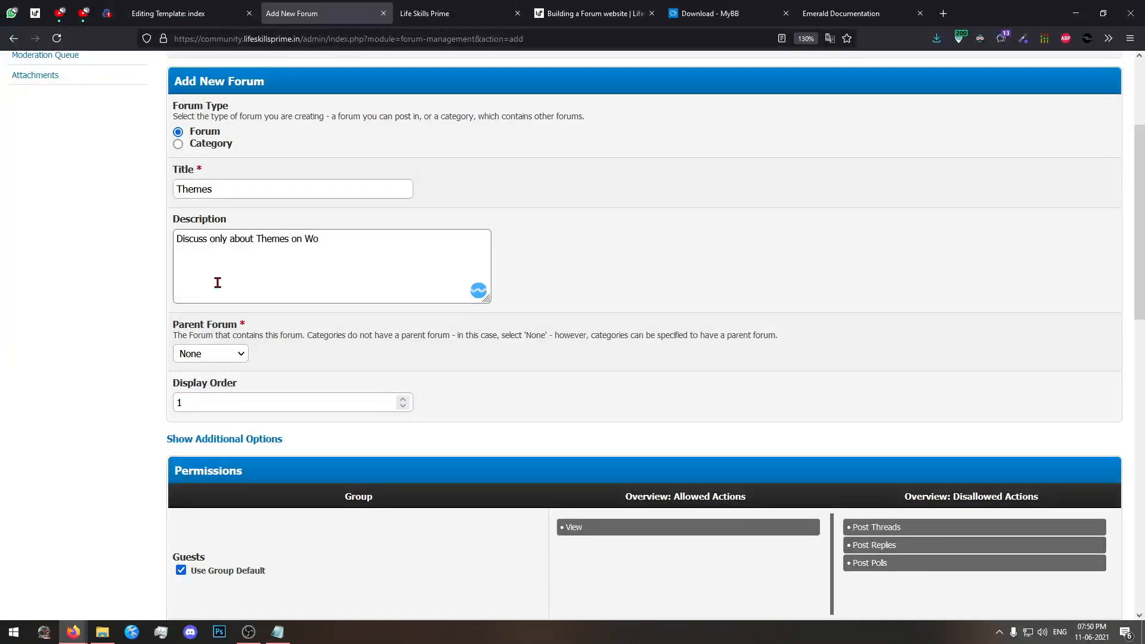
{"action": "type", "text": "rdPress"}
{"action": "left_click_drag", "start_coordinate": [401, 250], "coordinate": [115, 258]}
{"action": "left_click", "coordinate": [756, 253]}
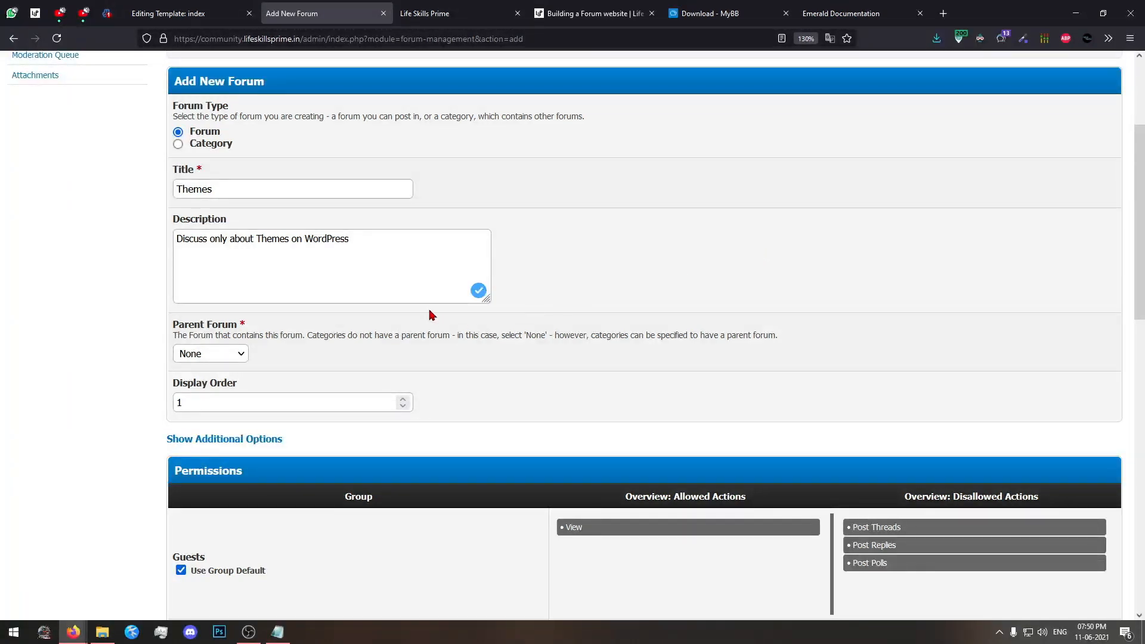
Assign WordPress as the parent of the Themes forum, keep the default group permissions and save the forum.
{"action": "scroll", "coordinate": [209, 352], "scroll_direction": "down", "scroll_amount": 2}
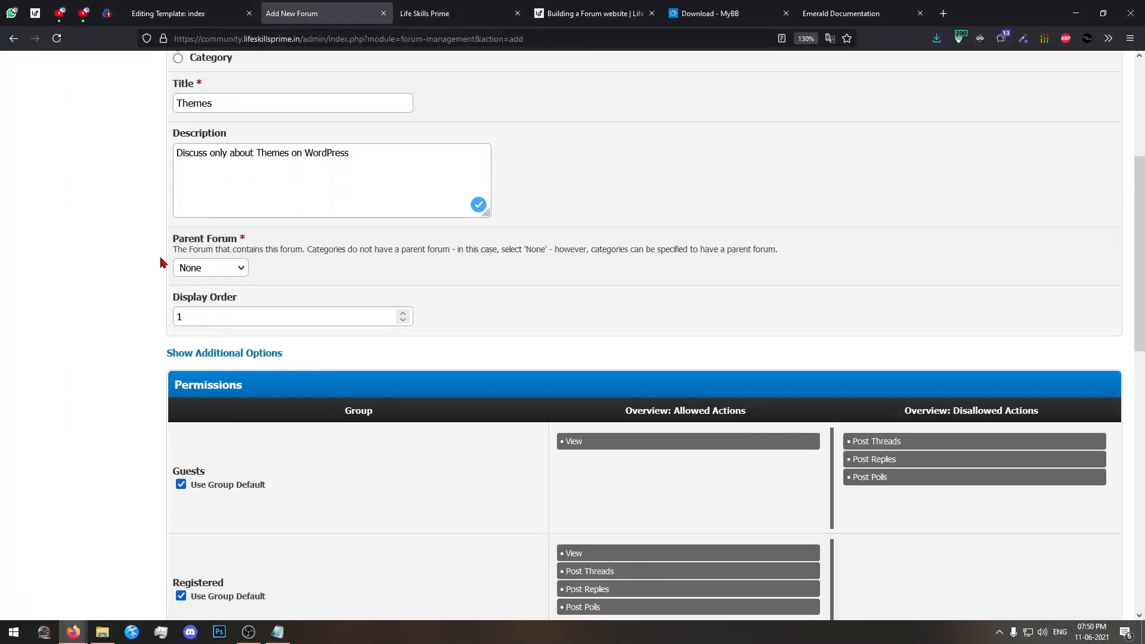
{"action": "left_click", "coordinate": [222, 265]}
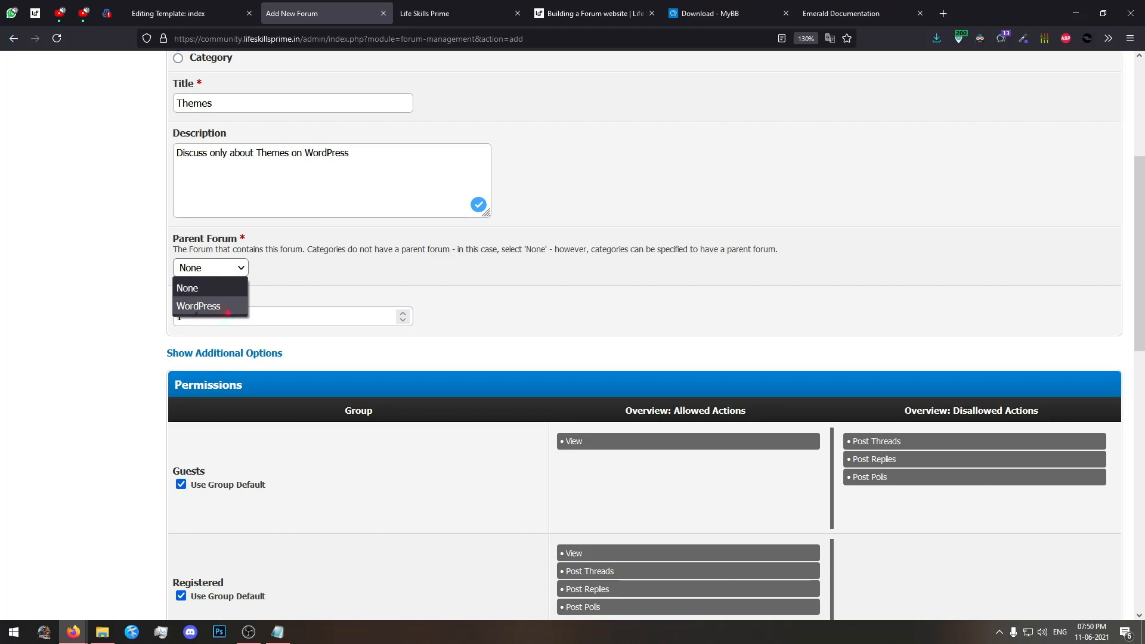
{"action": "left_click", "coordinate": [227, 310]}
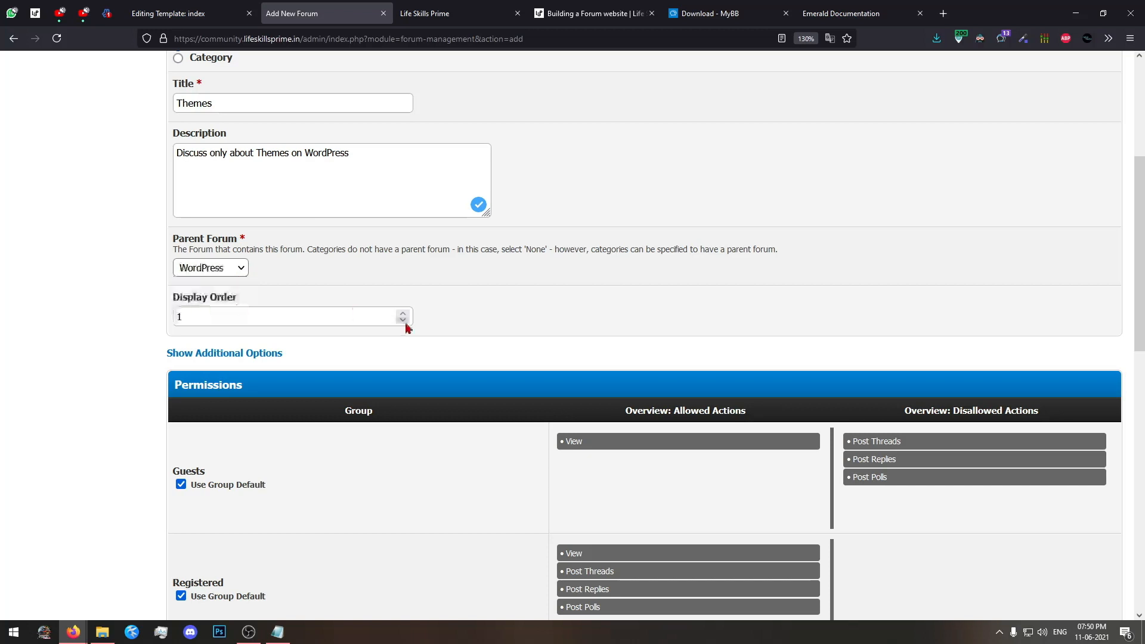
{"action": "left_click", "coordinate": [508, 8]}
{"action": "key", "text": "ctrl+shift+Tab"}
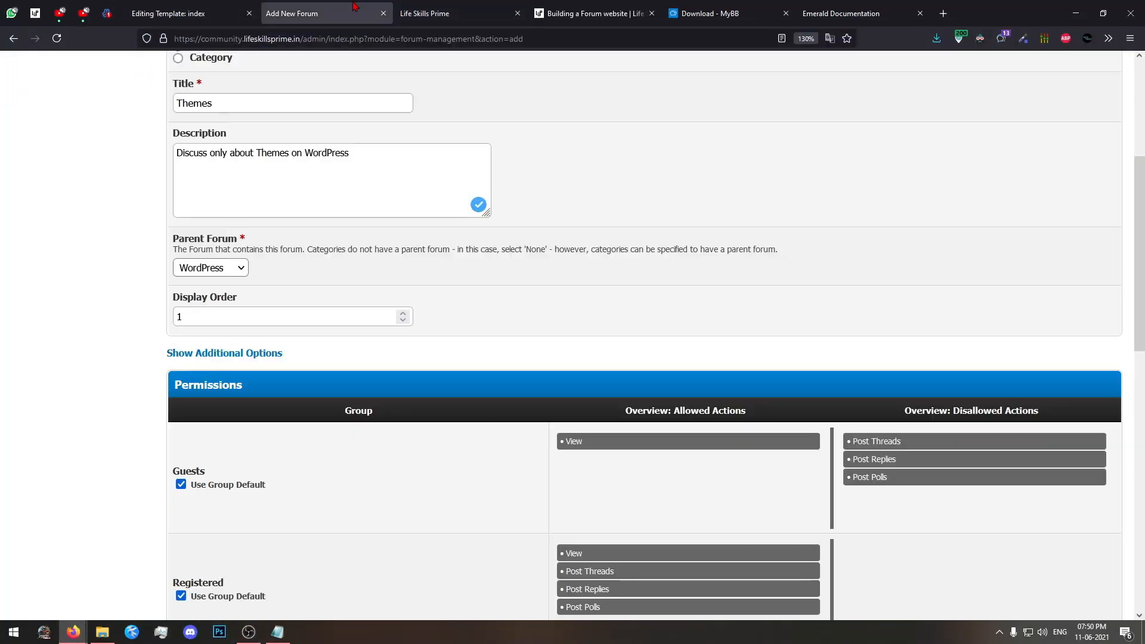
{"action": "scroll", "coordinate": [245, 325], "scroll_direction": "down", "scroll_amount": 4}
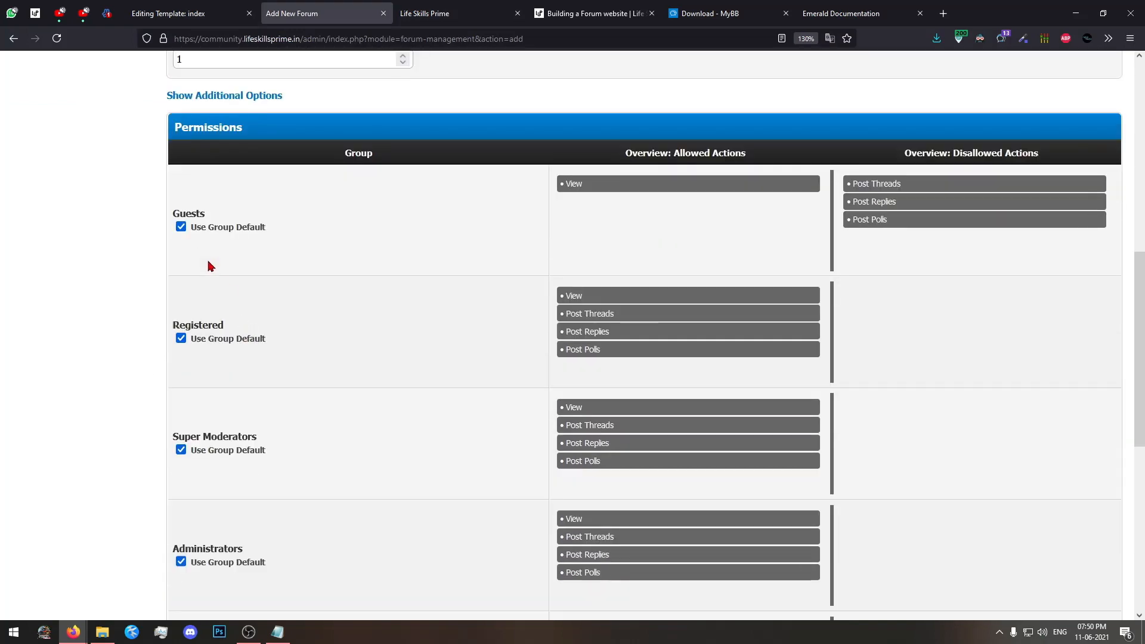
{"action": "scroll", "coordinate": [548, 286], "scroll_direction": "down", "scroll_amount": 5}
{"action": "scroll", "coordinate": [548, 286], "scroll_direction": "down", "scroll_amount": 2}
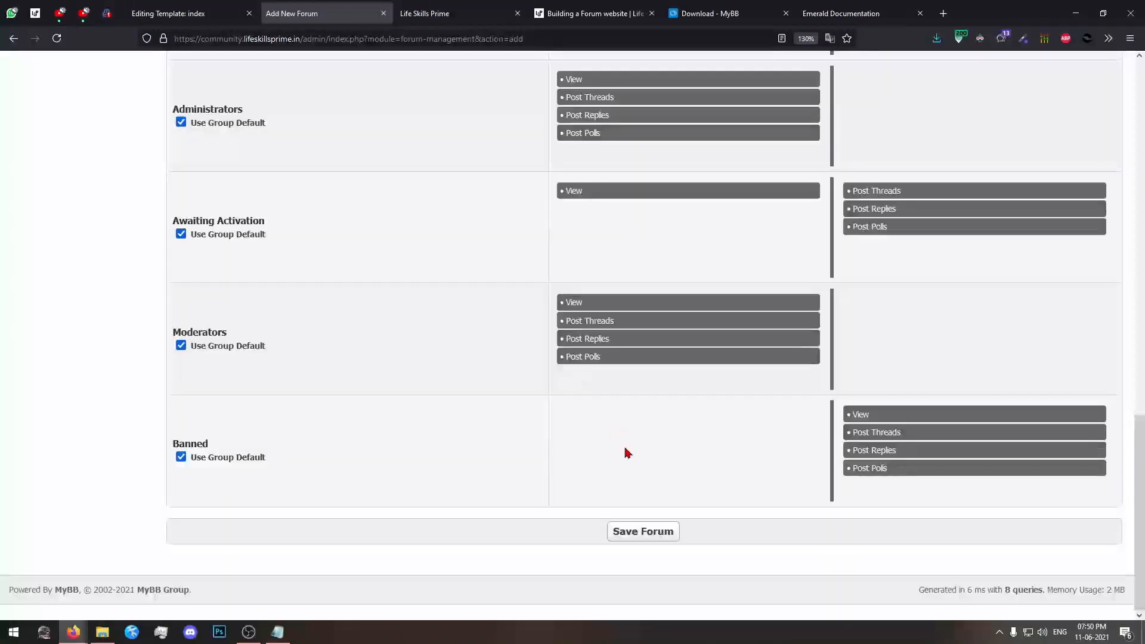
{"action": "left_click", "coordinate": [642, 540]}
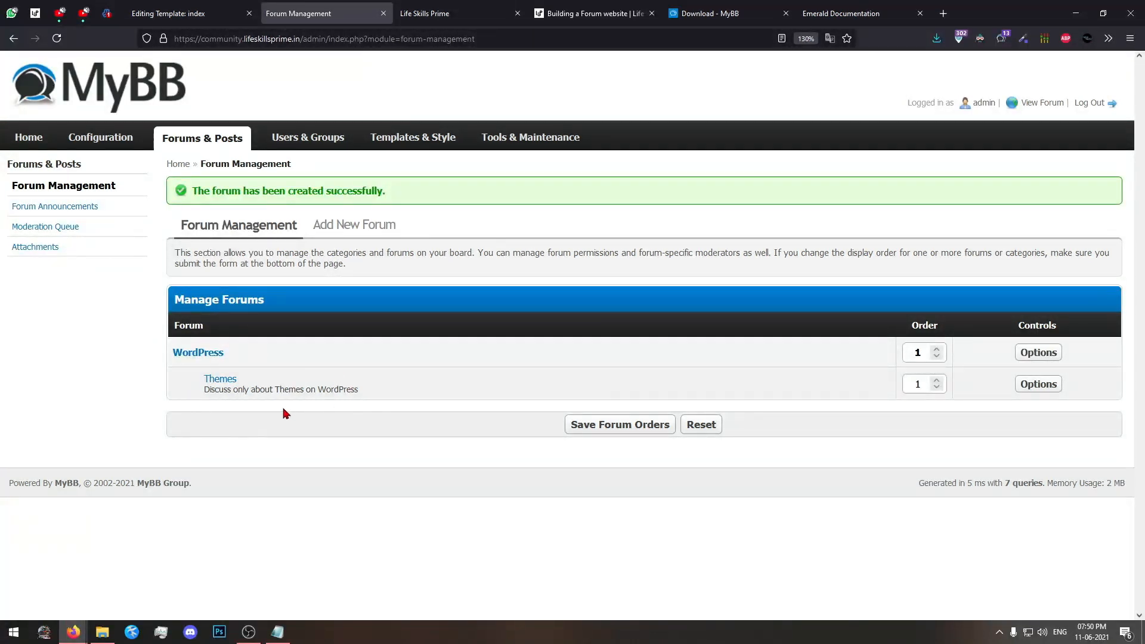
Reload the public forum index, check the Themes entry under WordPress and open that forum to view its thread list.
{"action": "left_click", "coordinate": [436, 13]}
{"action": "key", "text": "F5"}
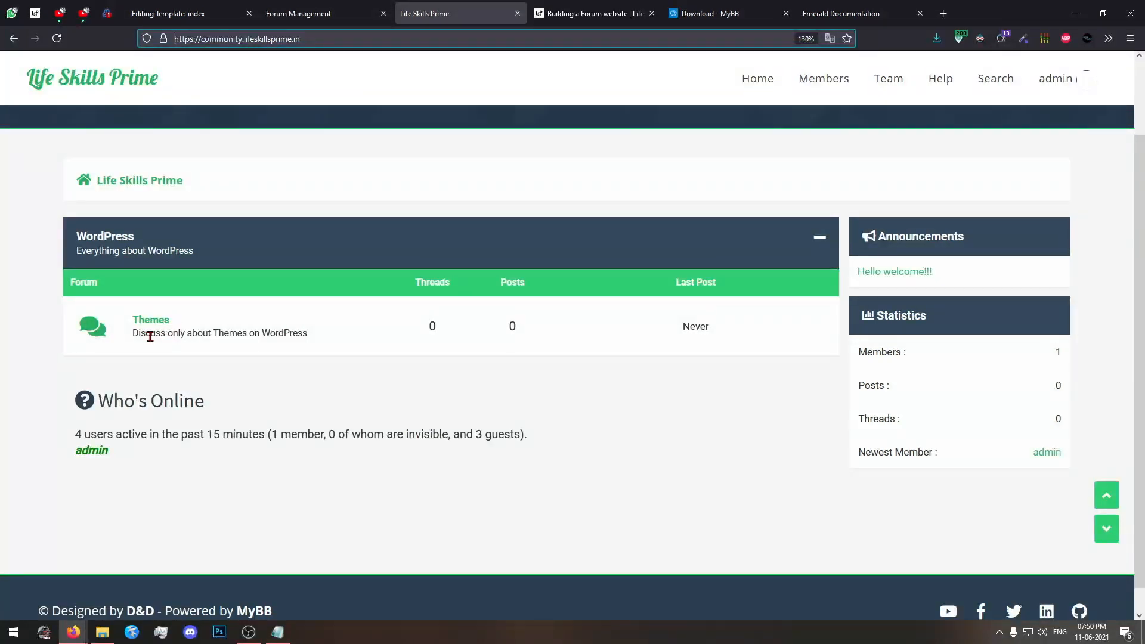
{"action": "left_click_drag", "start_coordinate": [149, 334], "coordinate": [340, 339]}
{"action": "left_click", "coordinate": [340, 340]}
{"action": "left_click", "coordinate": [158, 324]}
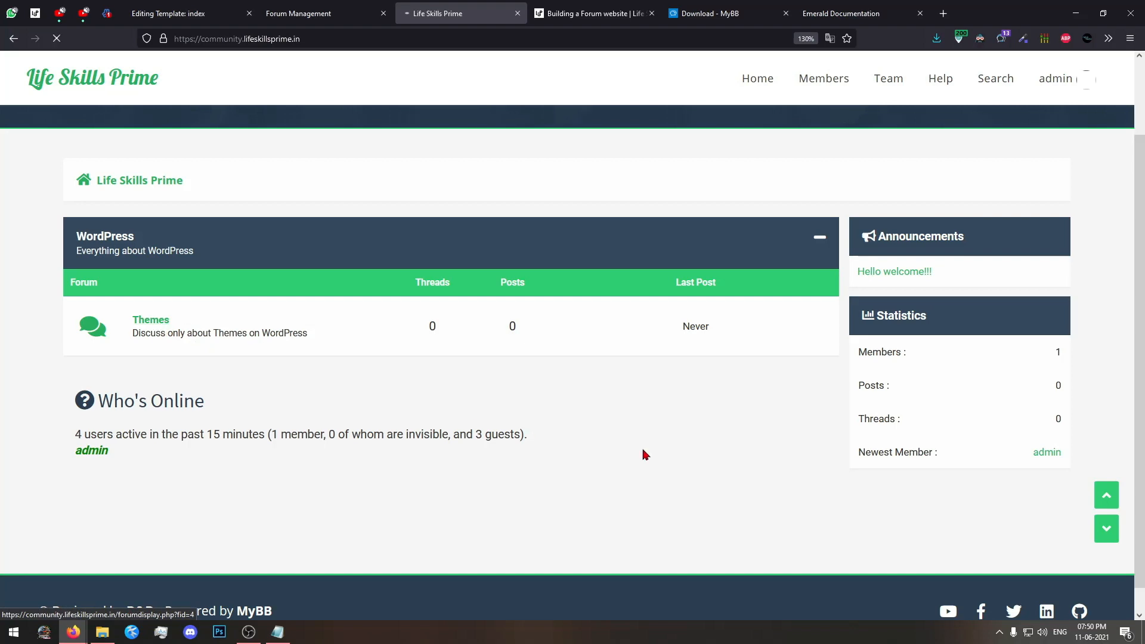
{"action": "scroll", "coordinate": [421, 443], "scroll_direction": "down", "scroll_amount": 3}
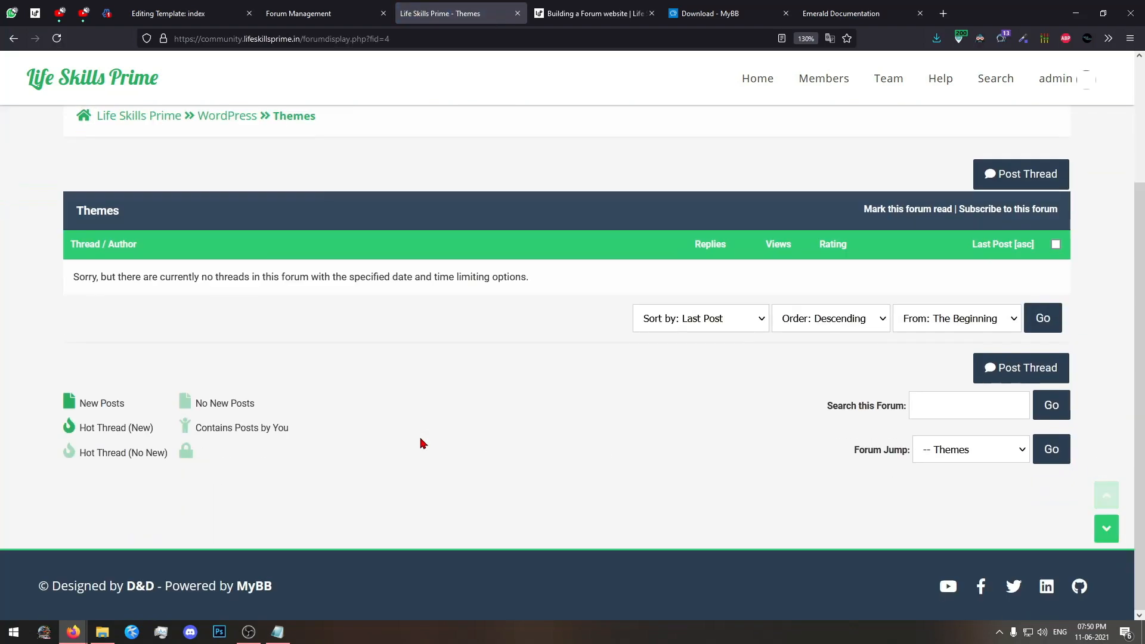
{"action": "scroll", "coordinate": [421, 442], "scroll_direction": "up", "scroll_amount": 3}
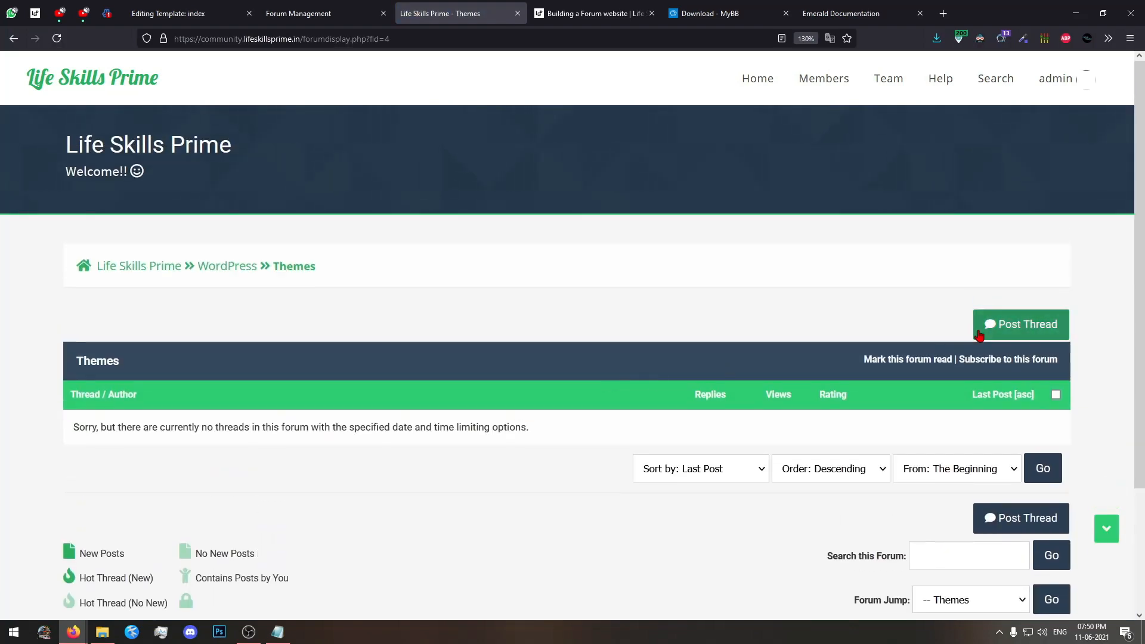
Start a new thread in the Themes forum with the subject "My themes are not loading in my WordPress website after update".
{"action": "left_click", "coordinate": [1014, 325]}
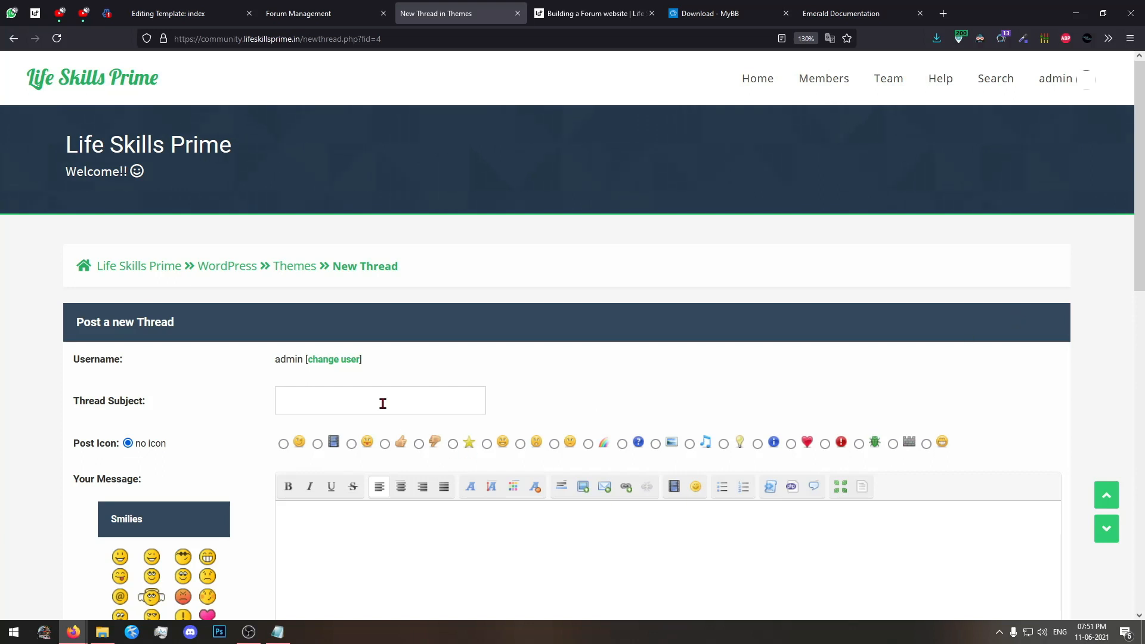
{"action": "type", "text": "My themes are not loading"}
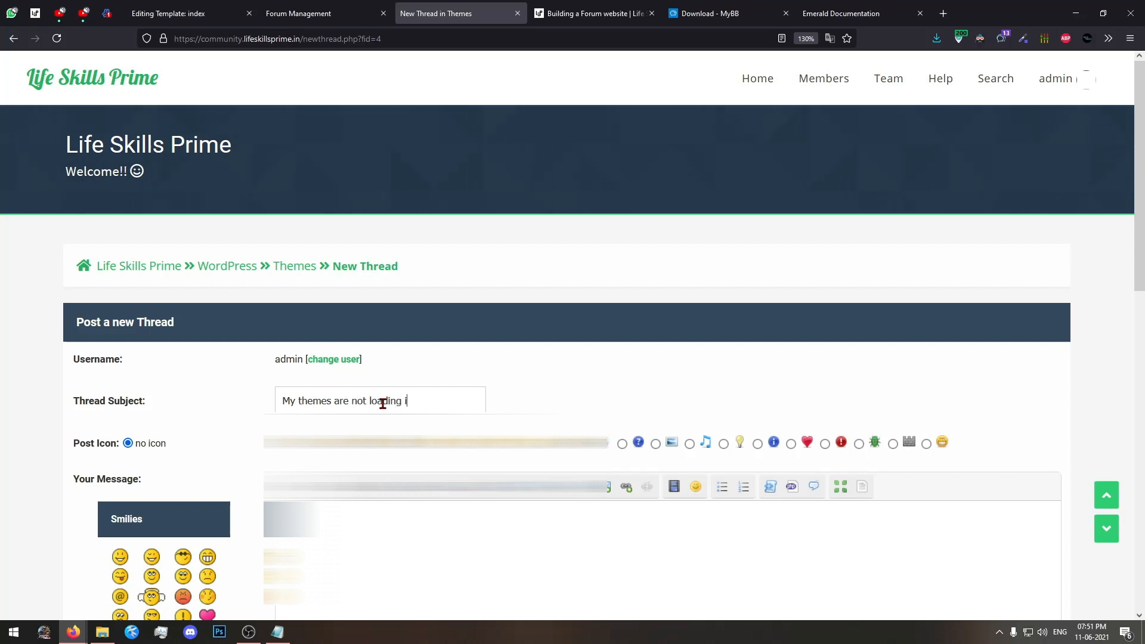
{"action": "type", "text": " in my "}
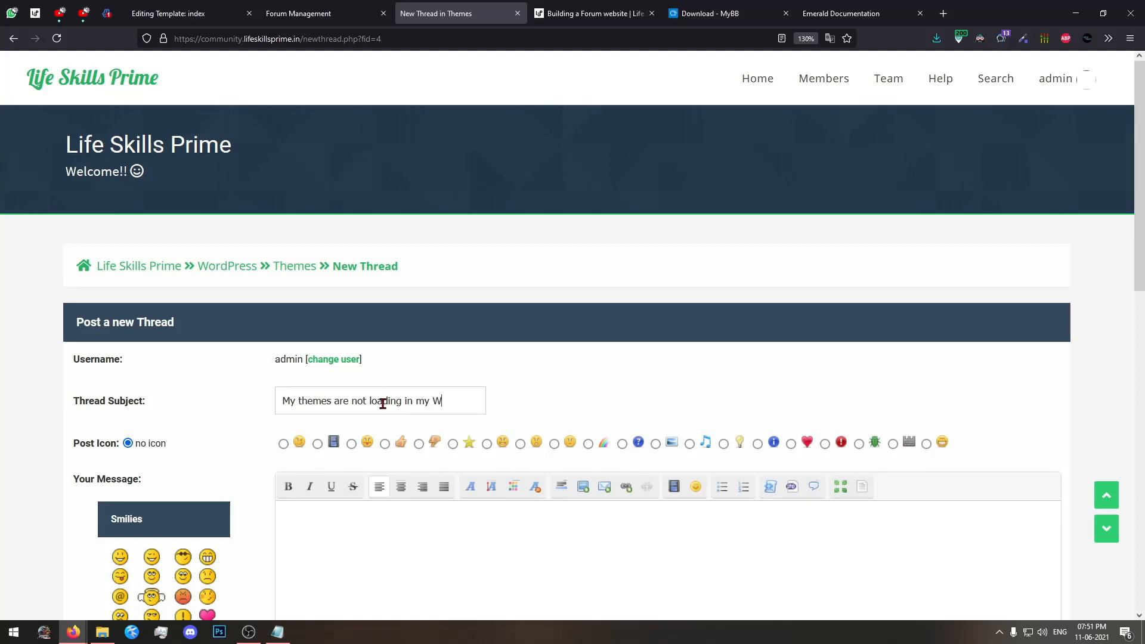
{"action": "type", "text": "WordPress website aftte"}
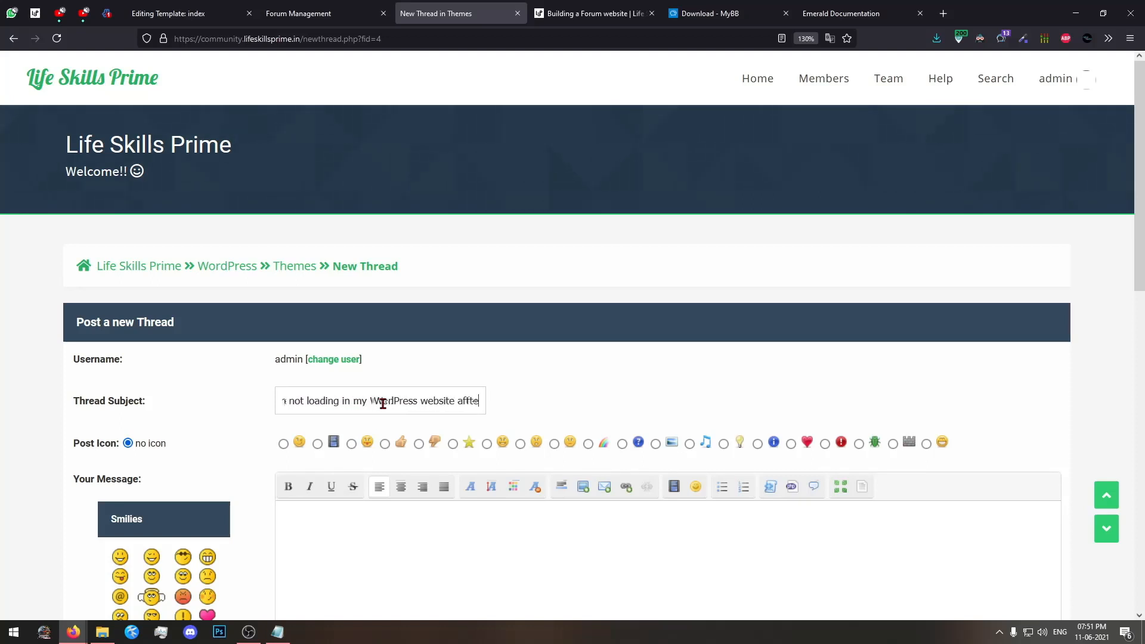
{"action": "type", "text": "r upa"}
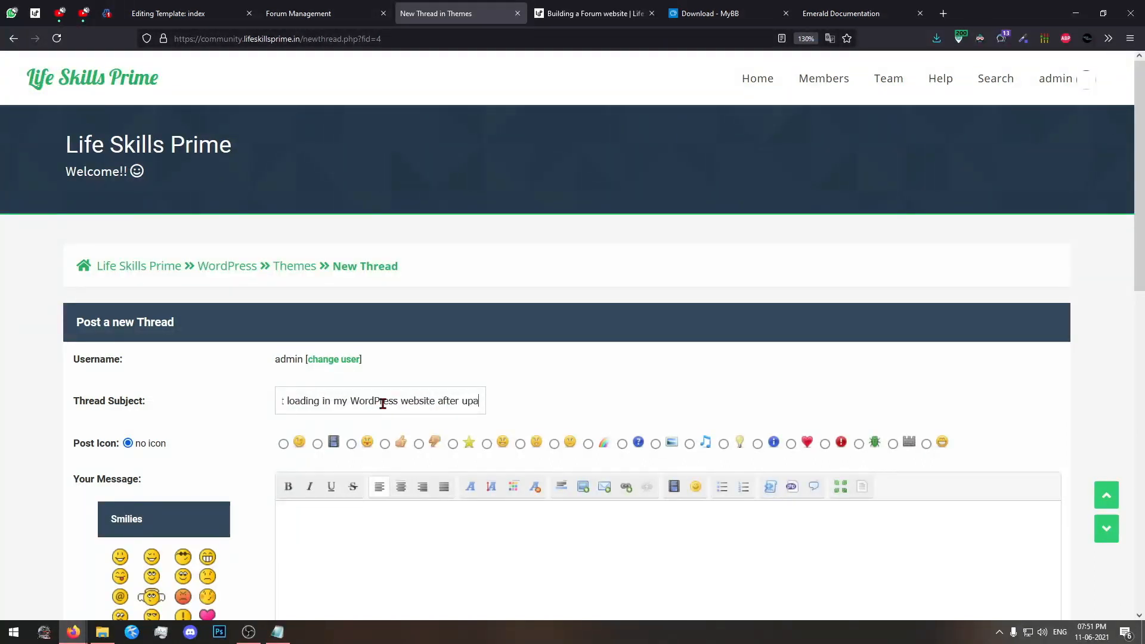
{"action": "type", "text": "ates"}
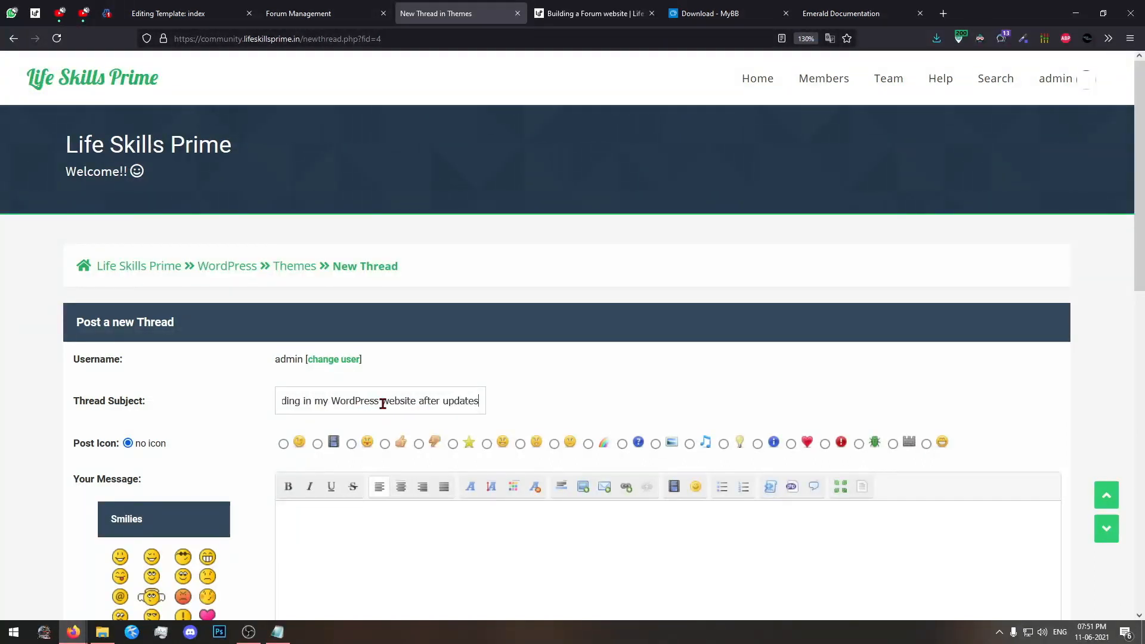
Write the thread message "My website is fdsvfhigds.com" with "plz help me" as a separate line below it.
{"action": "scroll", "coordinate": [379, 403], "scroll_direction": "down", "scroll_amount": 5}
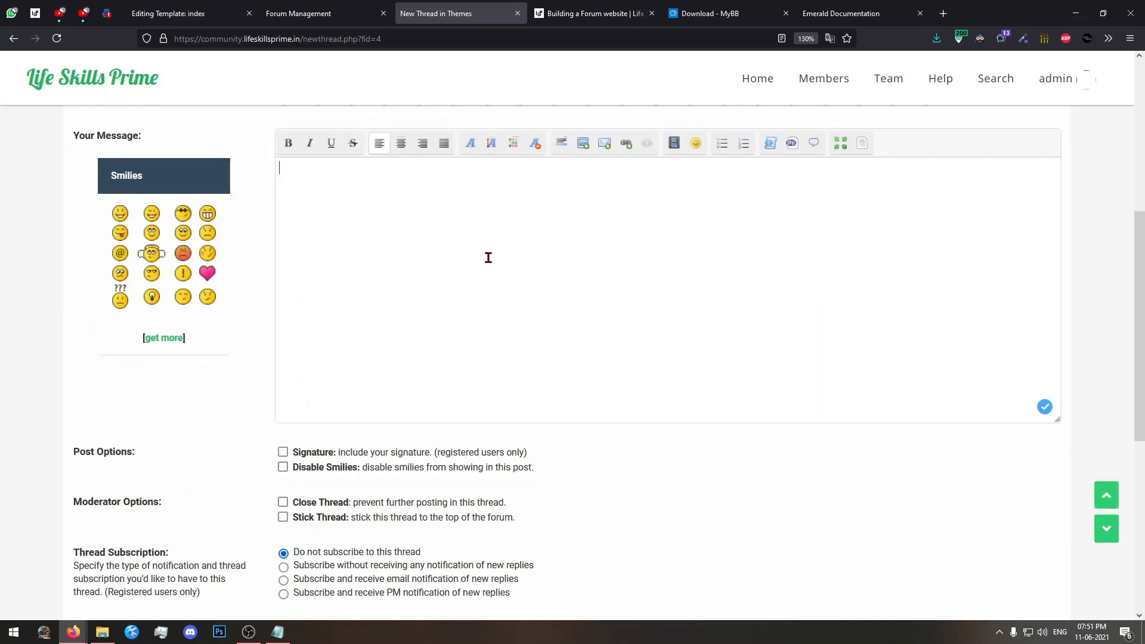
{"action": "type", "text": "website is  fdsvfhigds.fsd"}
{"action": "key", "text": "F11"}
{"action": "key", "text": "BackSpace"}
{"action": "key", "text": "BackSpace"}
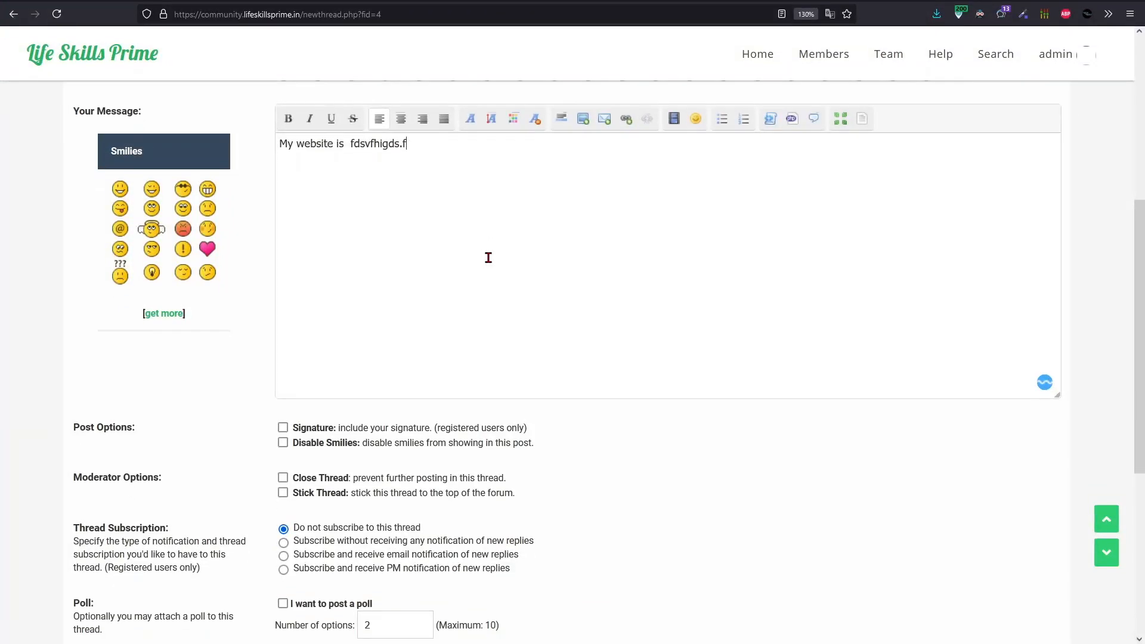
{"action": "key", "text": "BackSpace"}
{"action": "type", "text": "com"}
{"action": "key", "text": "F11"}
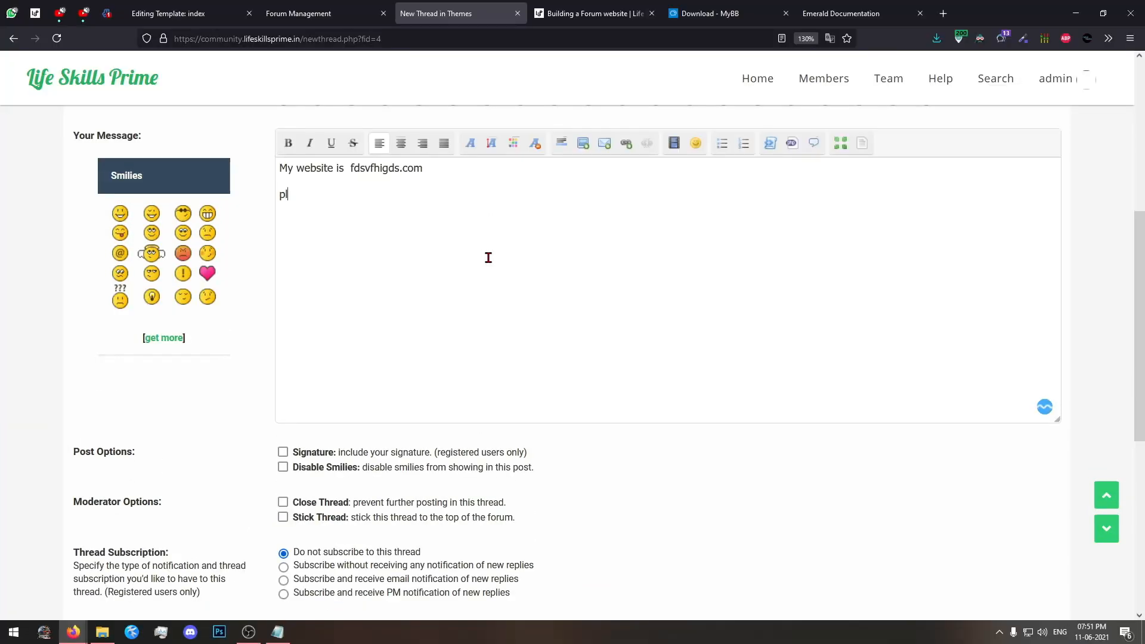
{"action": "type", "text": "plz help me"}
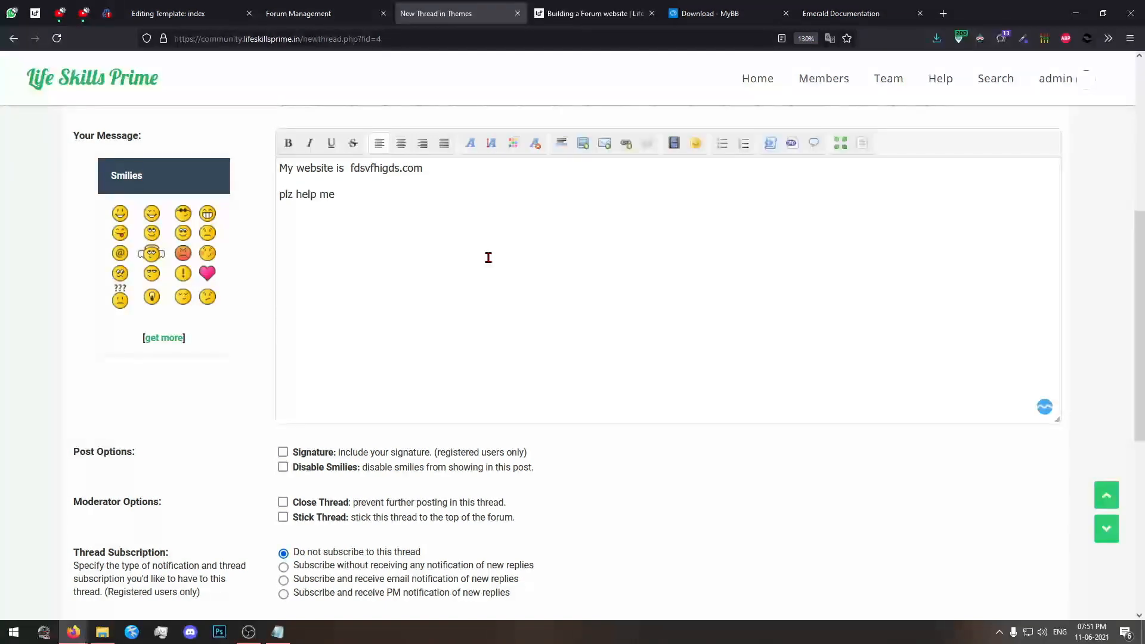
Review the new thread's subject and message, then examine its moderator, subscription, poll and attachment options.
{"action": "left_click_drag", "start_coordinate": [365, 197], "coordinate": [242, 154]}
{"action": "left_click", "coordinate": [499, 289]}
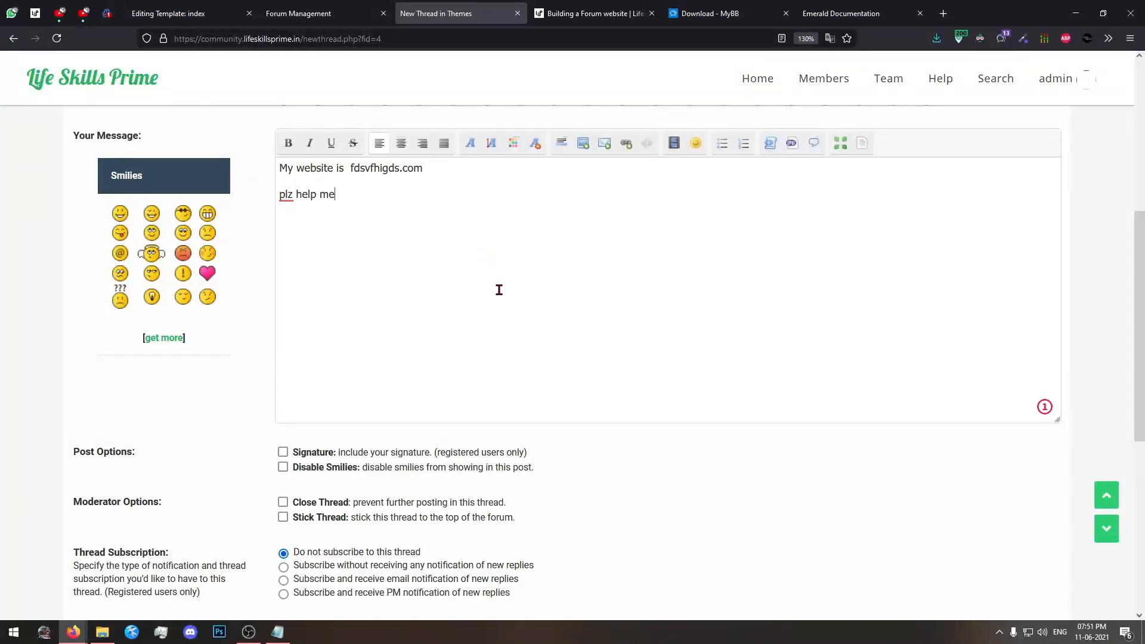
{"action": "scroll", "coordinate": [495, 298], "scroll_direction": "up", "scroll_amount": 5}
{"action": "left_click", "coordinate": [392, 392]}
{"action": "scroll", "coordinate": [382, 394], "scroll_direction": "down", "scroll_amount": 4}
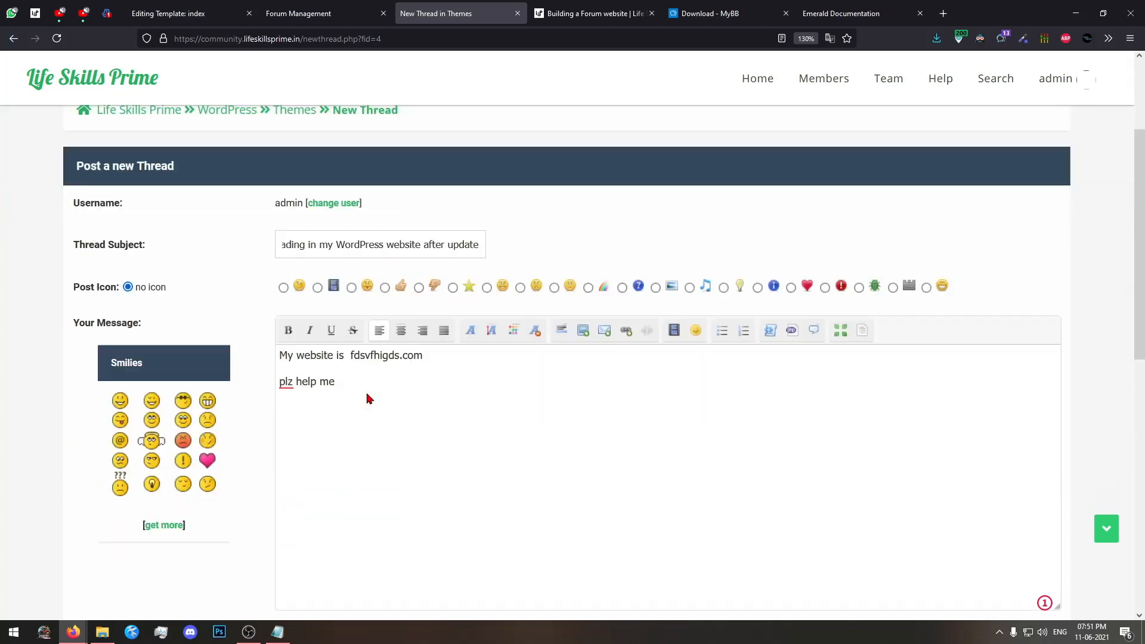
{"action": "left_click_drag", "start_coordinate": [447, 309], "coordinate": [277, 292]}
{"action": "scroll", "coordinate": [302, 289], "scroll_direction": "down", "scroll_amount": 3}
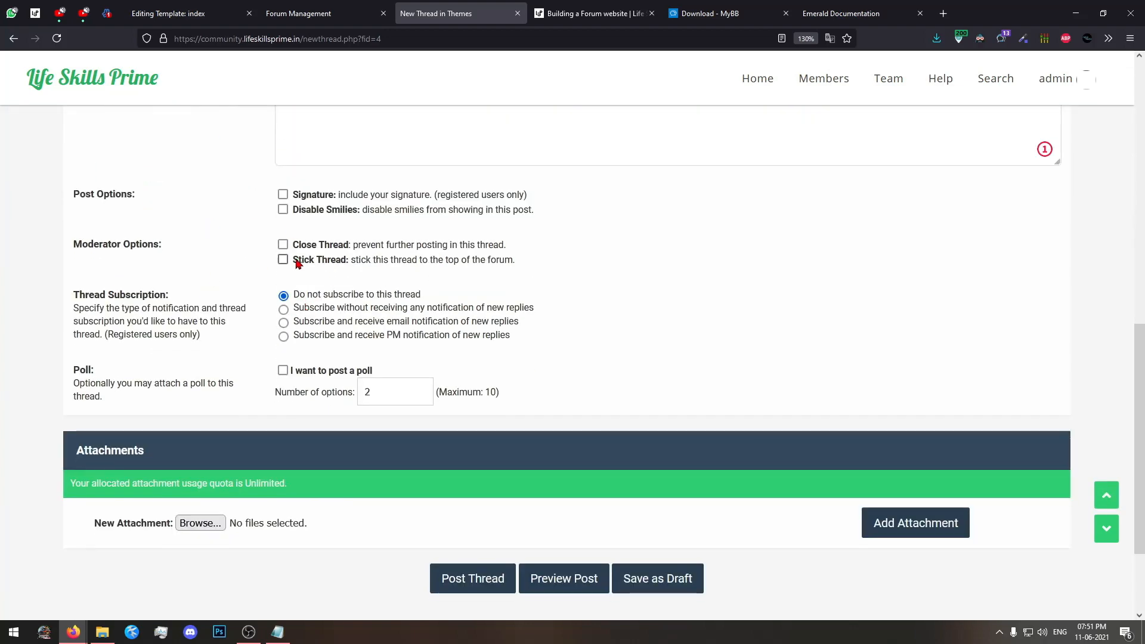
{"action": "scroll", "coordinate": [454, 421], "scroll_direction": "down", "scroll_amount": 2}
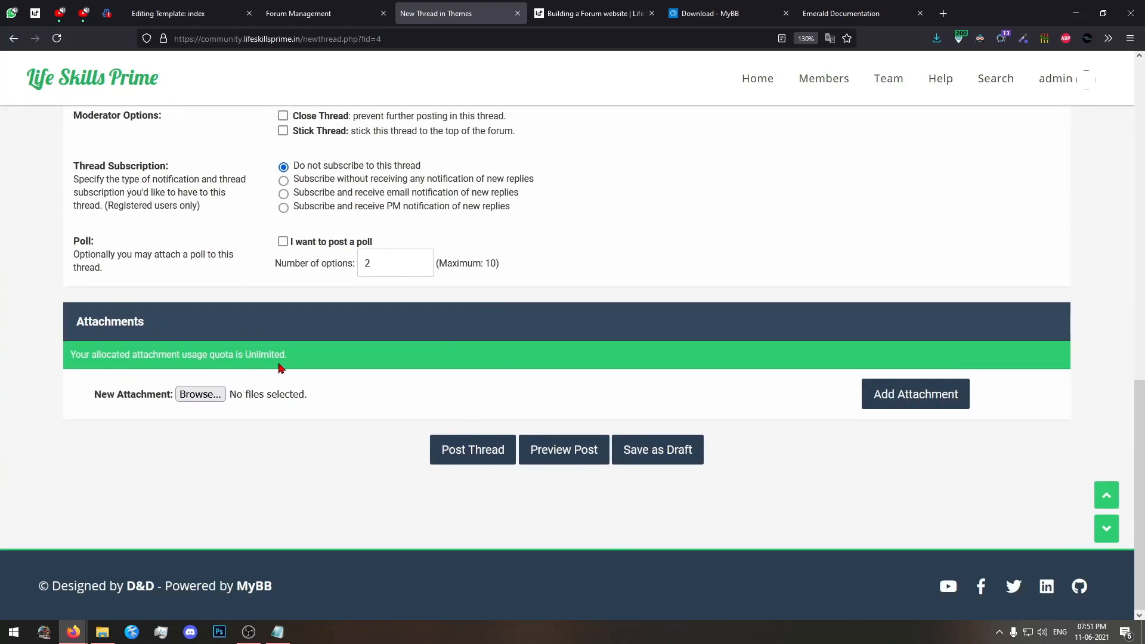
{"action": "left_click_drag", "start_coordinate": [168, 289], "coordinate": [76, 253]}
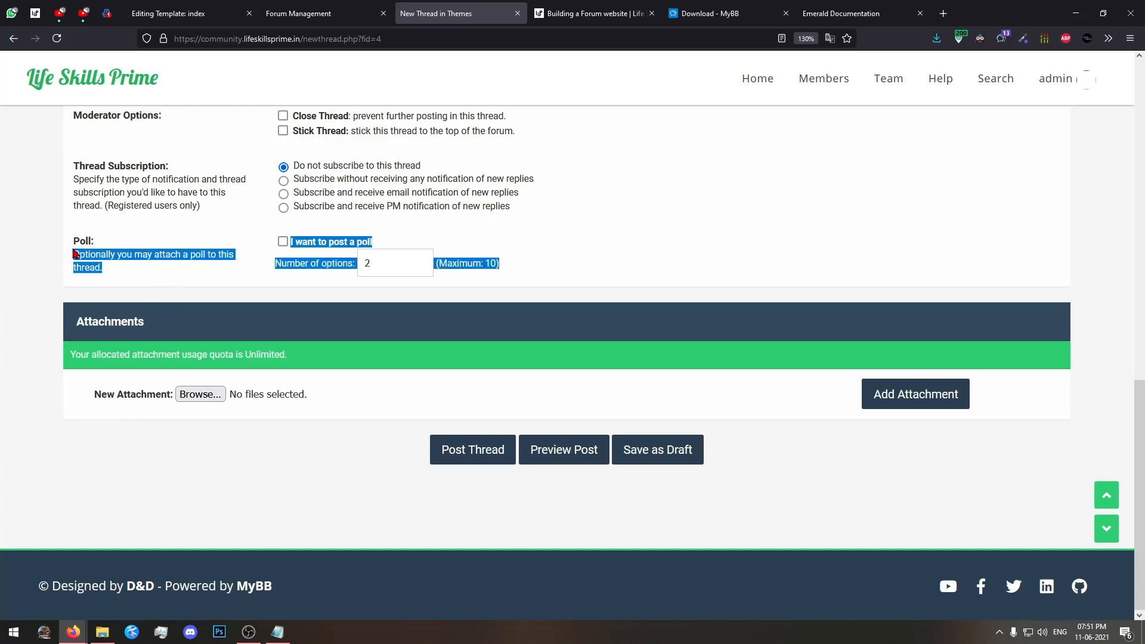
Enable posting a poll with the new thread, keeping the number of options at 2.
{"action": "left_click", "coordinate": [231, 293]}
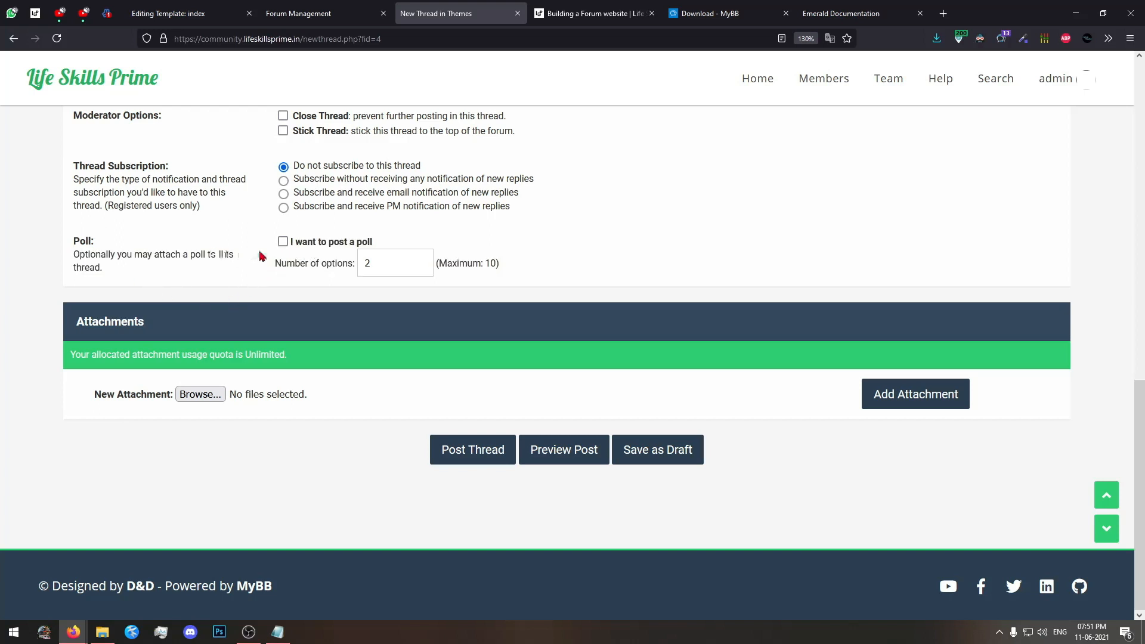
{"action": "left_click", "coordinate": [290, 245]}
{"action": "left_click", "coordinate": [410, 266]}
Attach the picture "Build a forum website-big.jpg" from the Pictures folder and post the thread.
{"action": "left_click", "coordinate": [182, 396]}
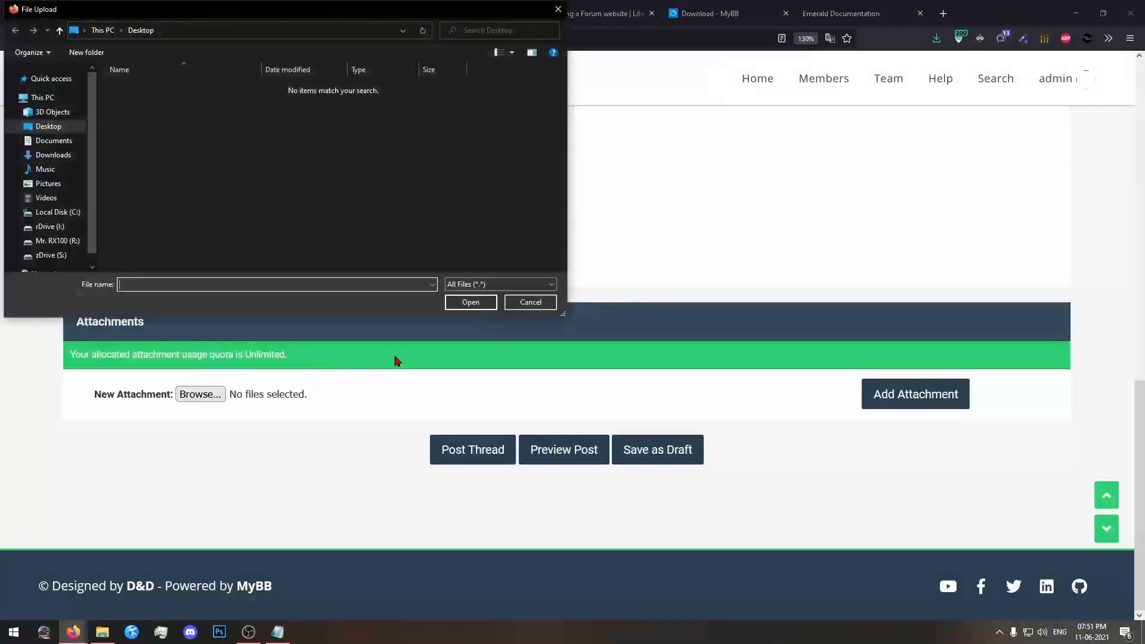
{"action": "left_click", "coordinate": [47, 183]}
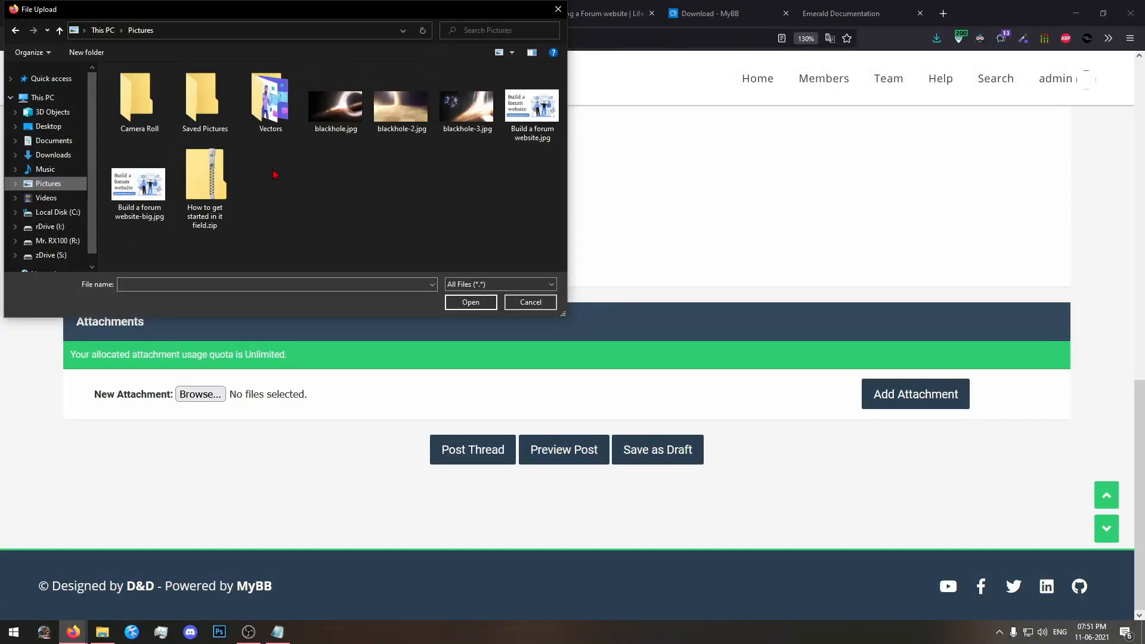
{"action": "left_click", "coordinate": [335, 106]}
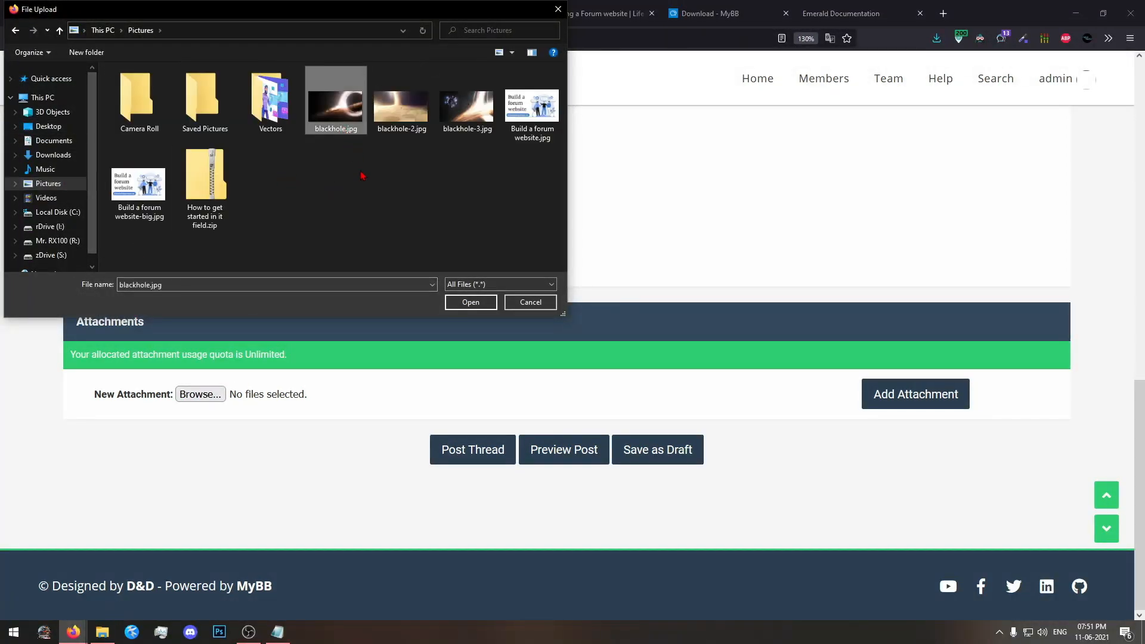
{"action": "left_click", "coordinate": [139, 185]}
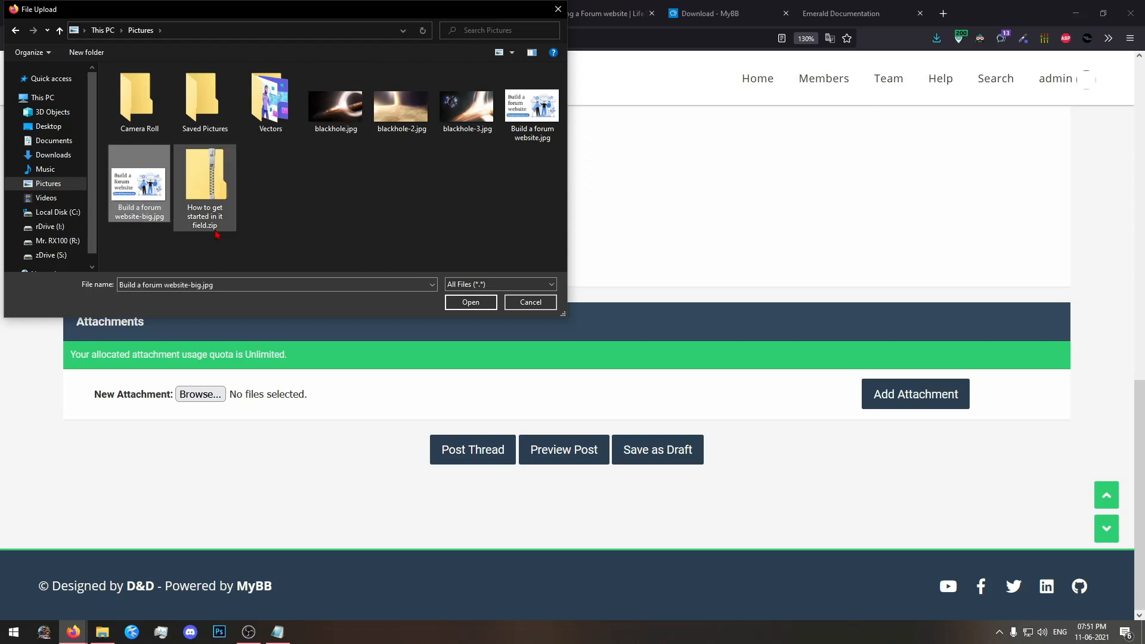
{"action": "left_click", "coordinate": [488, 301]}
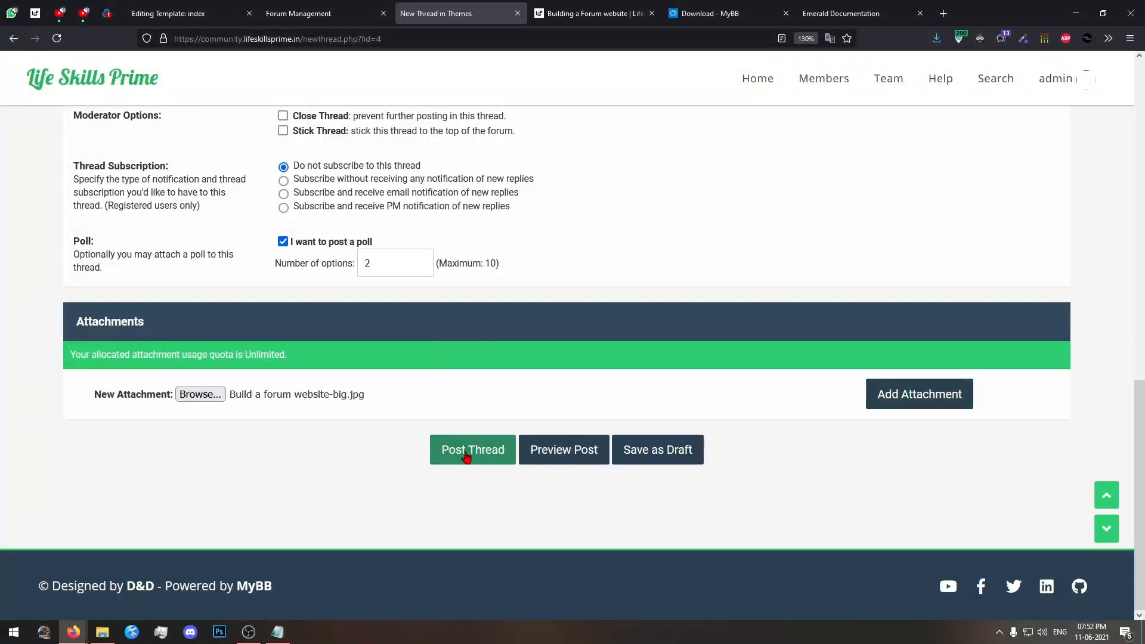
{"action": "left_click", "coordinate": [469, 453]}
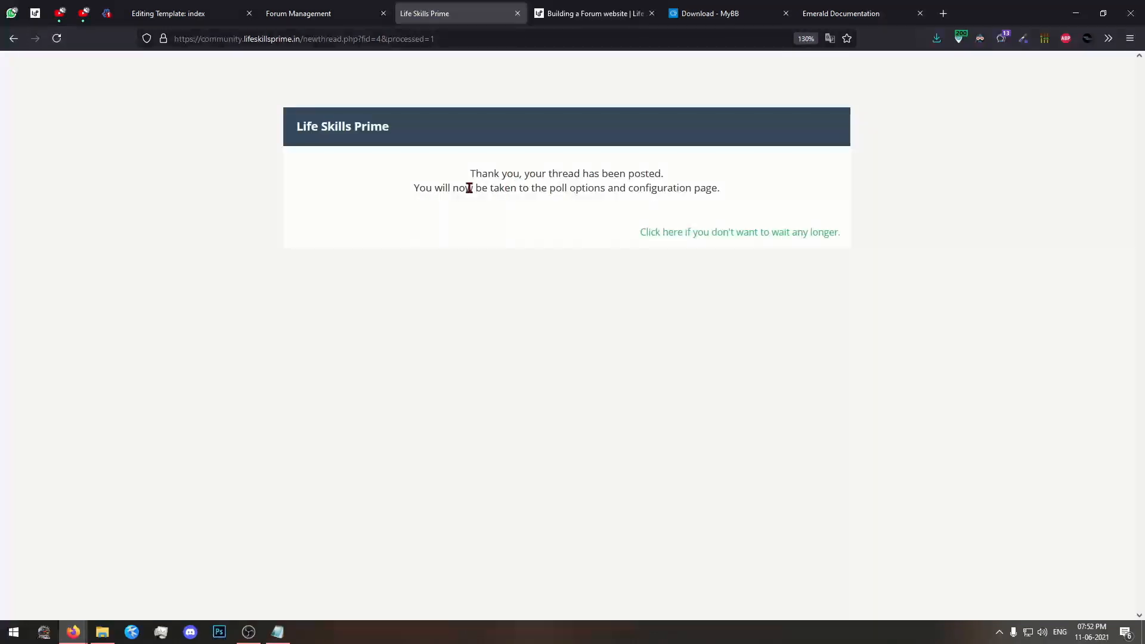
{"action": "left_click_drag", "start_coordinate": [448, 176], "coordinate": [562, 176]}
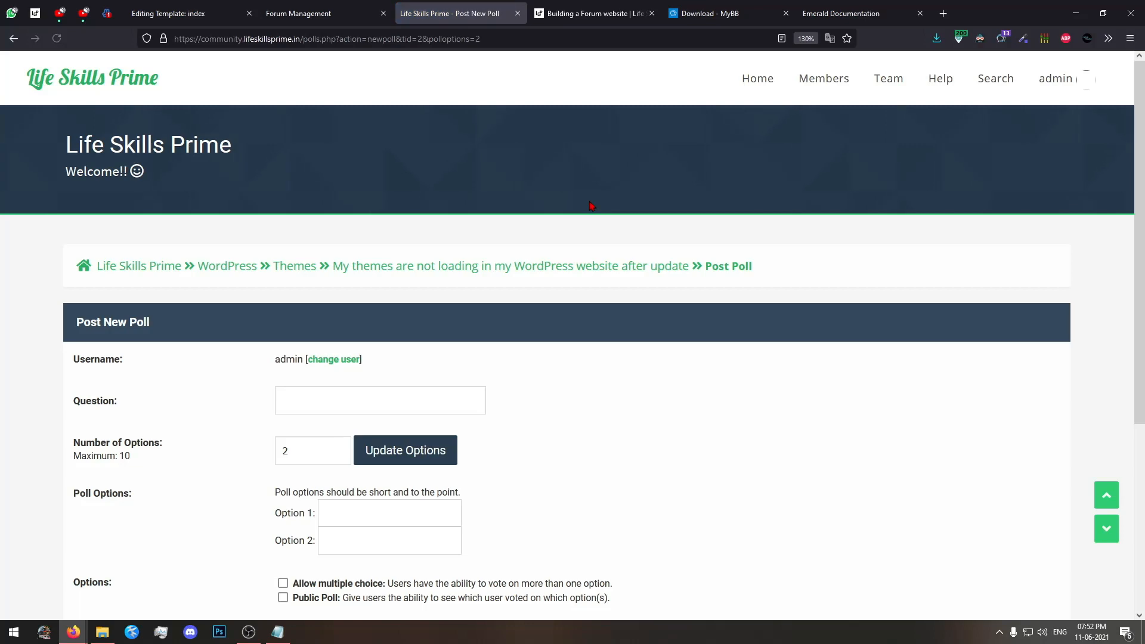
Enter "Do you faced this same issues" as the question of the new poll.
{"action": "scroll", "coordinate": [589, 250], "scroll_direction": "down", "scroll_amount": 3}
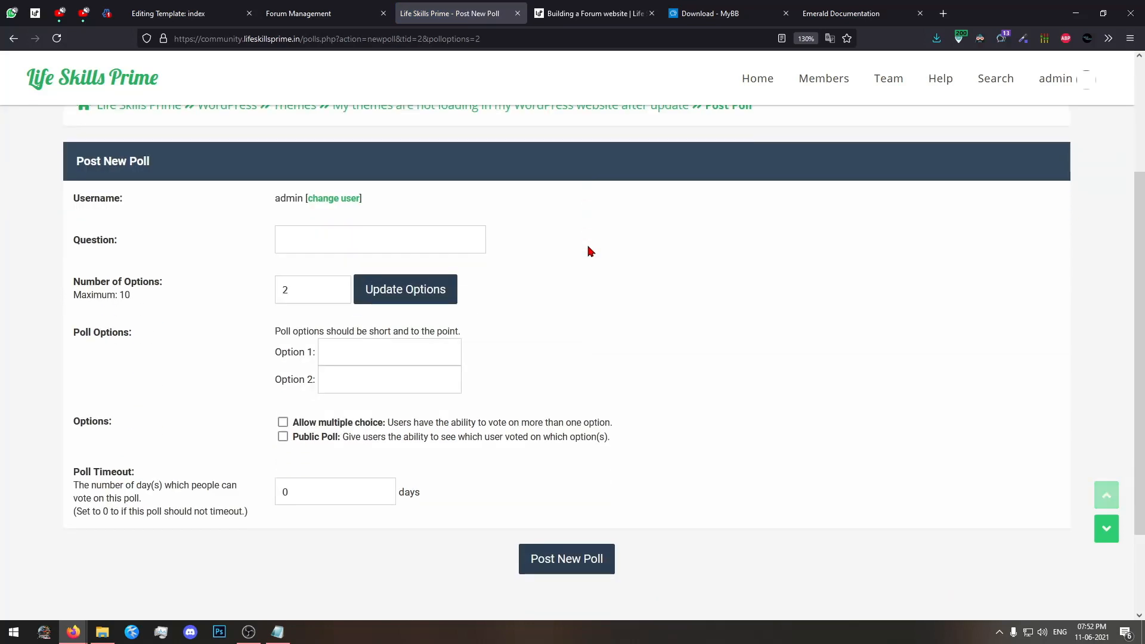
{"action": "scroll", "coordinate": [589, 251], "scroll_direction": "up", "scroll_amount": 2}
{"action": "scroll", "coordinate": [589, 250], "scroll_direction": "down", "scroll_amount": 1}
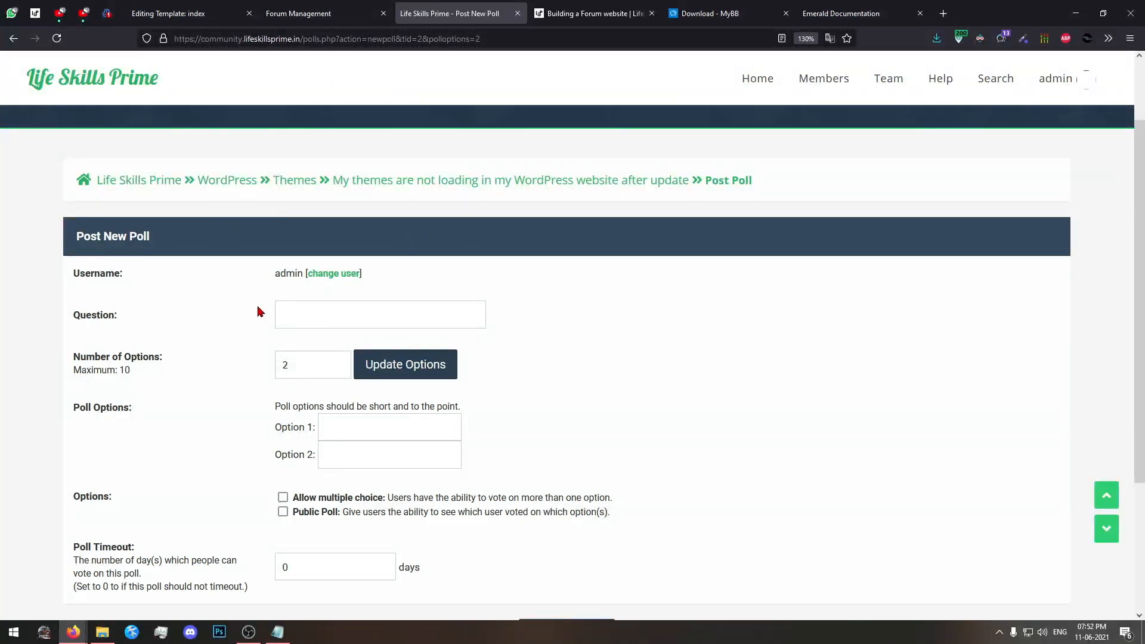
{"action": "left_click", "coordinate": [288, 310]}
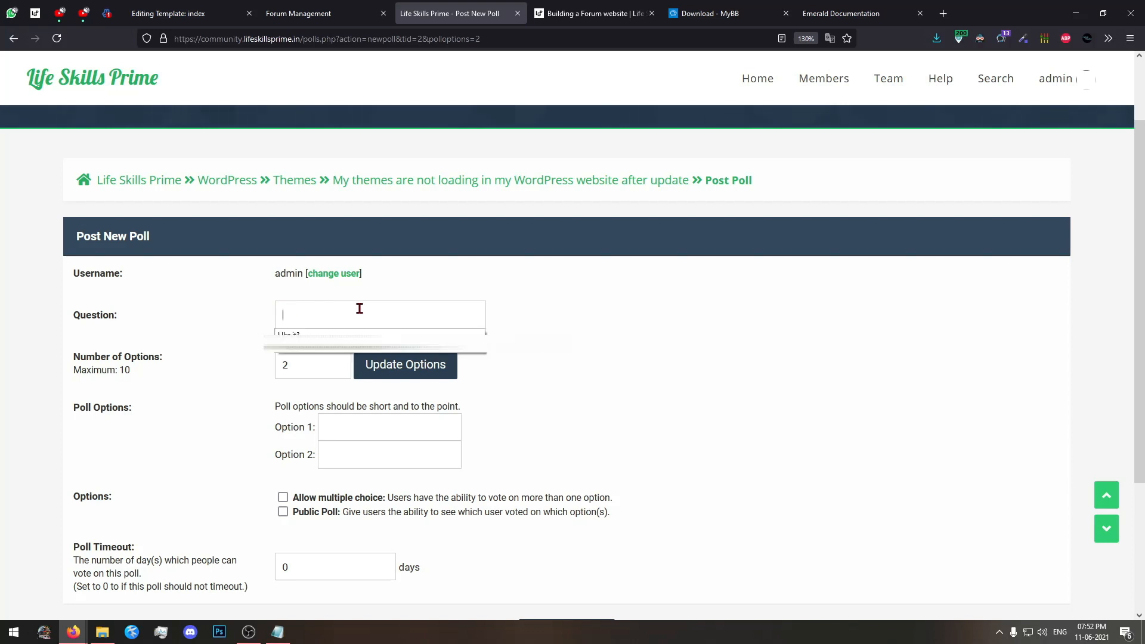
{"action": "type", "text": "Do you fac"}
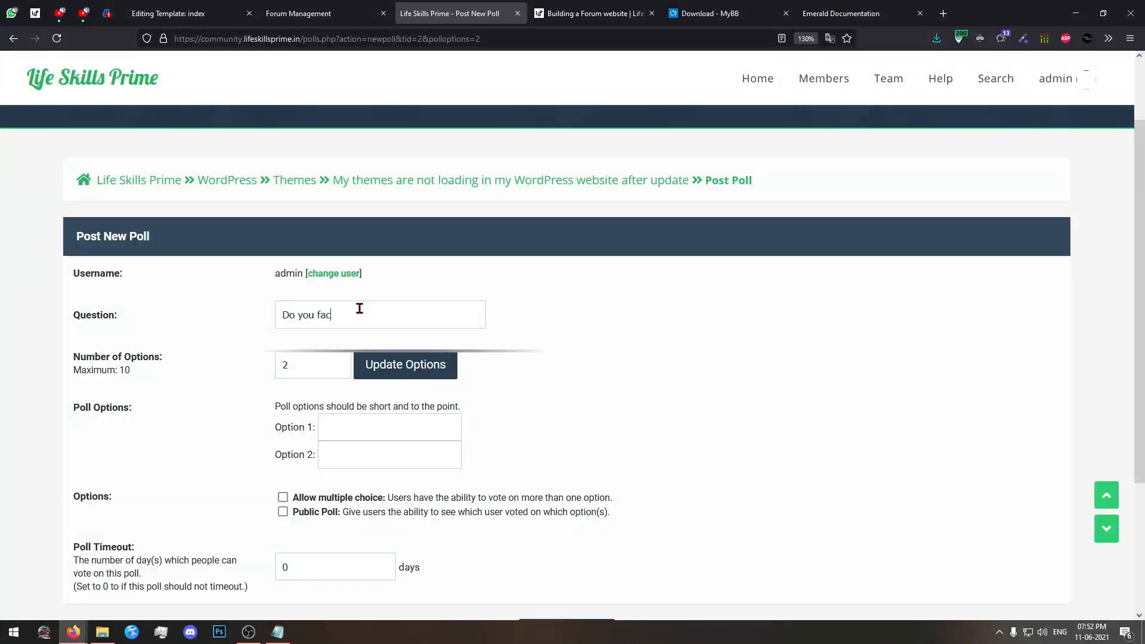
{"action": "type", "text": "ed this same issues"}
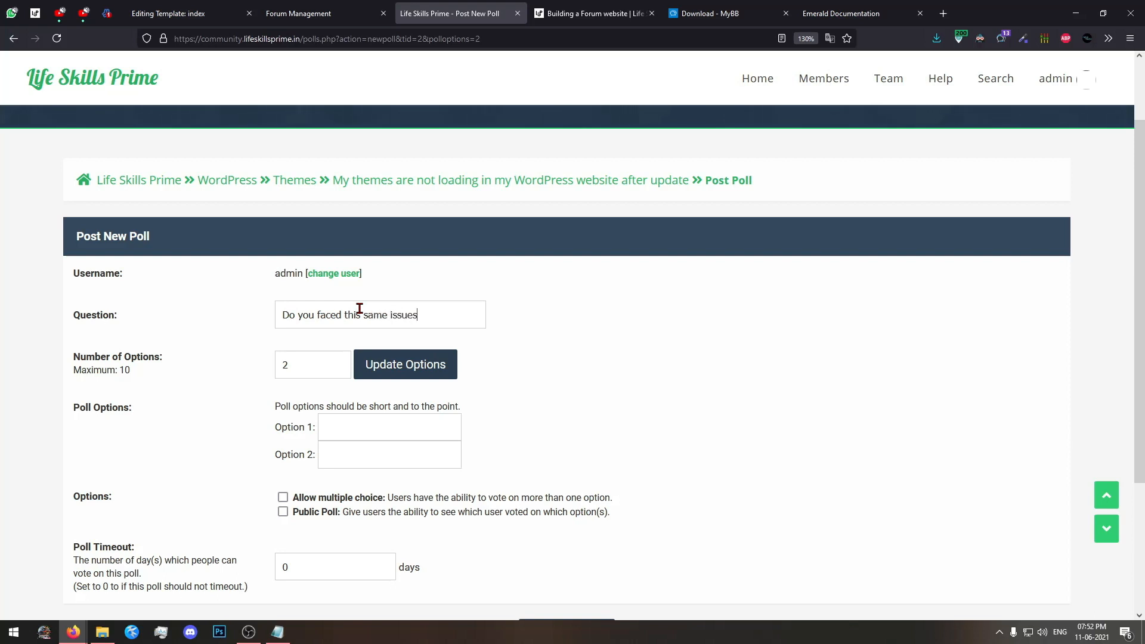
Fill in the two poll options as "Yes" and "No".
{"action": "scroll", "coordinate": [485, 292], "scroll_direction": "down", "scroll_amount": 2}
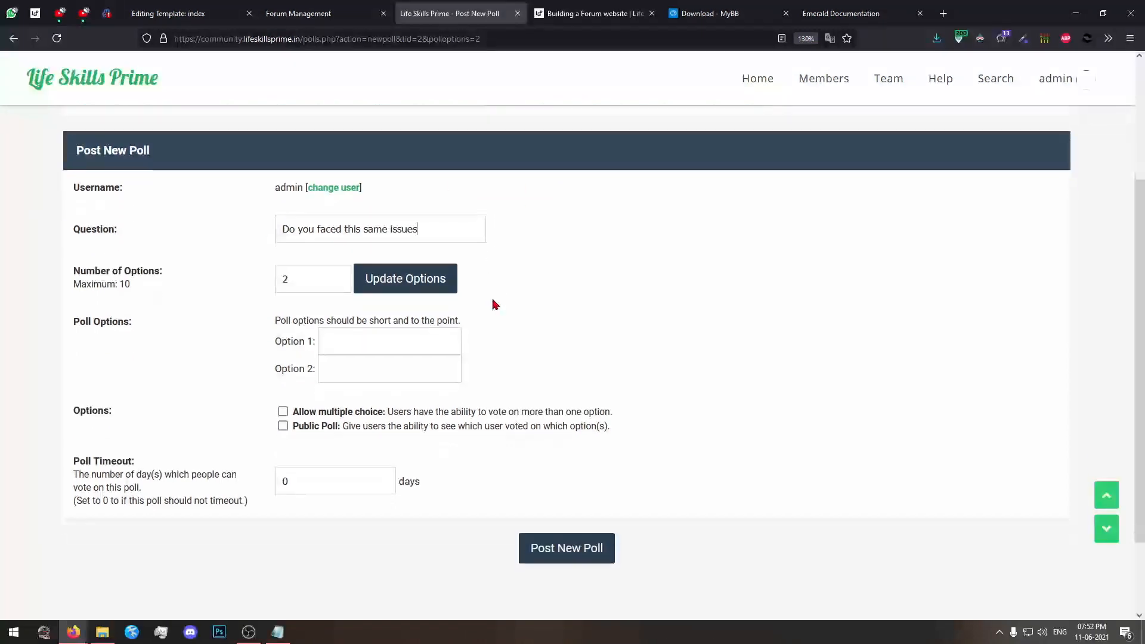
{"action": "left_click", "coordinate": [402, 343]}
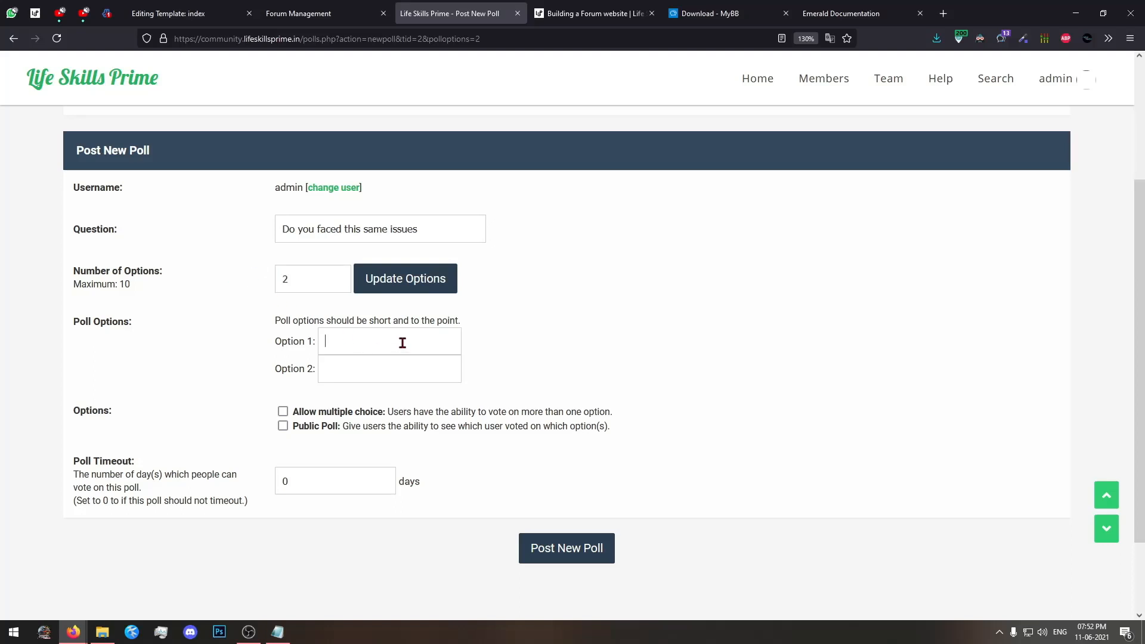
{"action": "type", "text": "YesNo"}
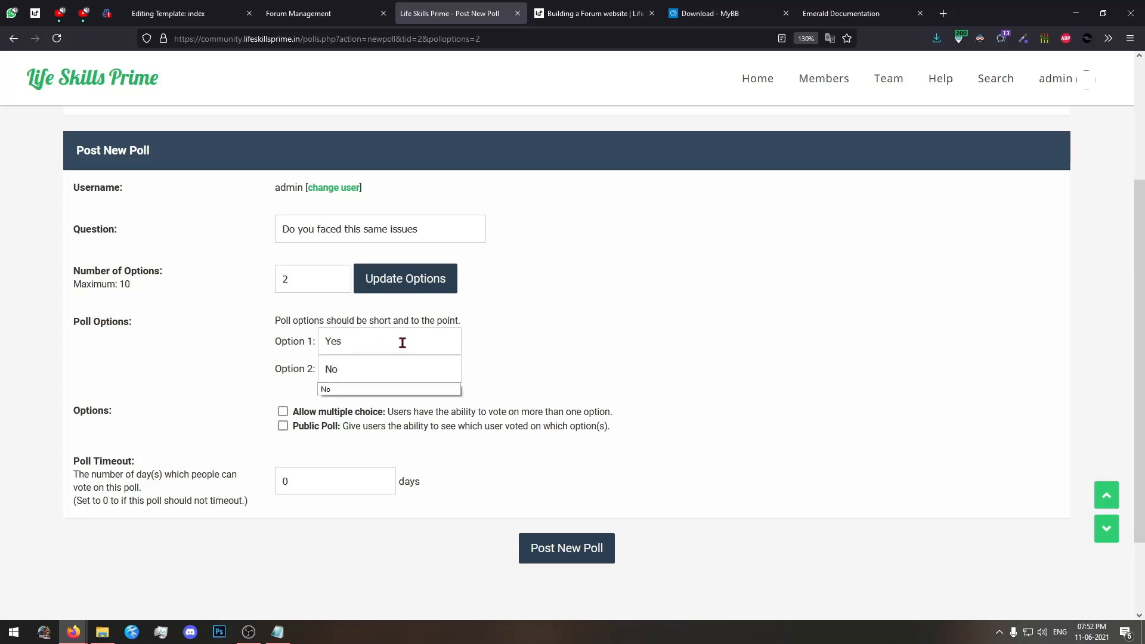
{"action": "left_click", "coordinate": [670, 320]}
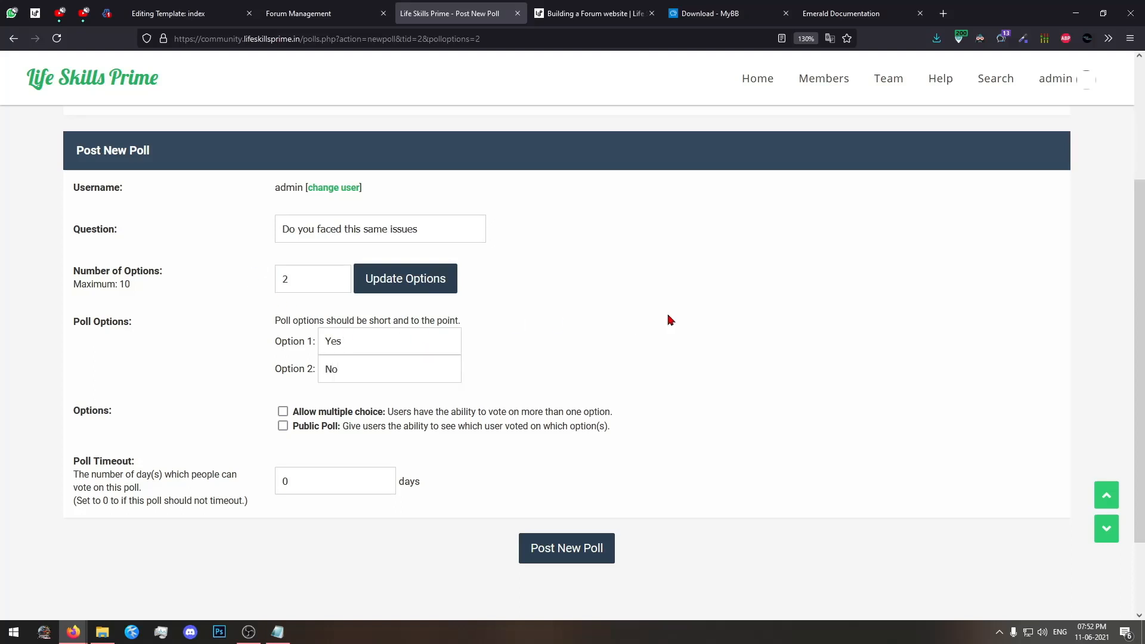
Make the poll public with multiple choice left off and the timeout at 0 days, and post it.
{"action": "left_click", "coordinate": [282, 412]}
{"action": "left_click", "coordinate": [283, 412]}
{"action": "left_click", "coordinate": [283, 411]}
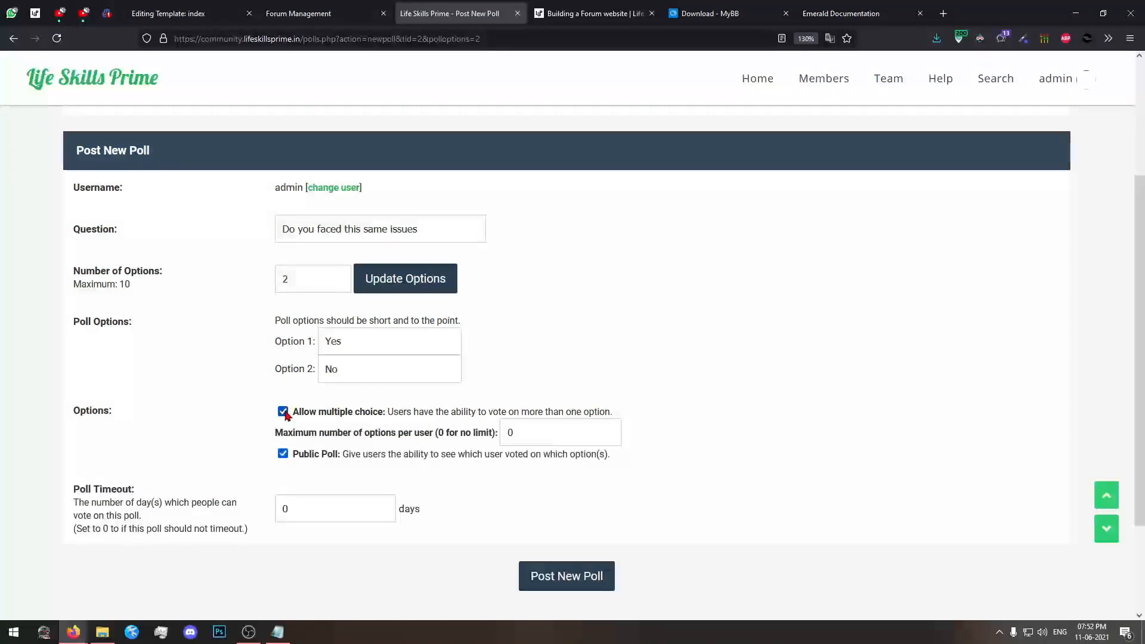
{"action": "left_click", "coordinate": [283, 411]}
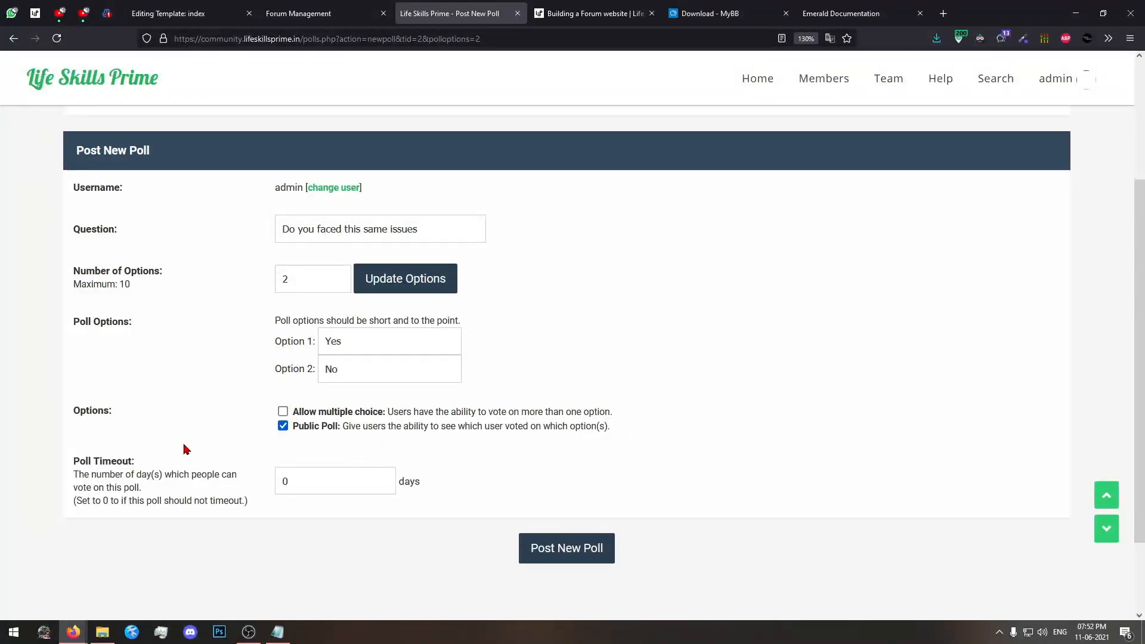
{"action": "scroll", "coordinate": [184, 448], "scroll_direction": "down", "scroll_amount": 2}
{"action": "left_click", "coordinate": [352, 391]}
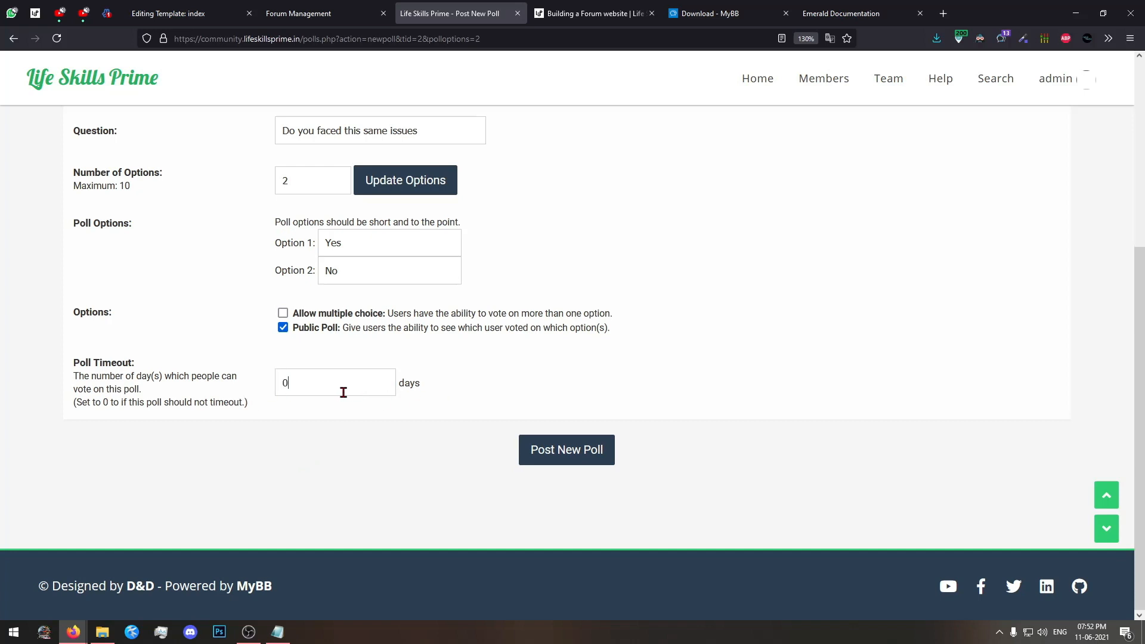
{"action": "left_click", "coordinate": [551, 453]}
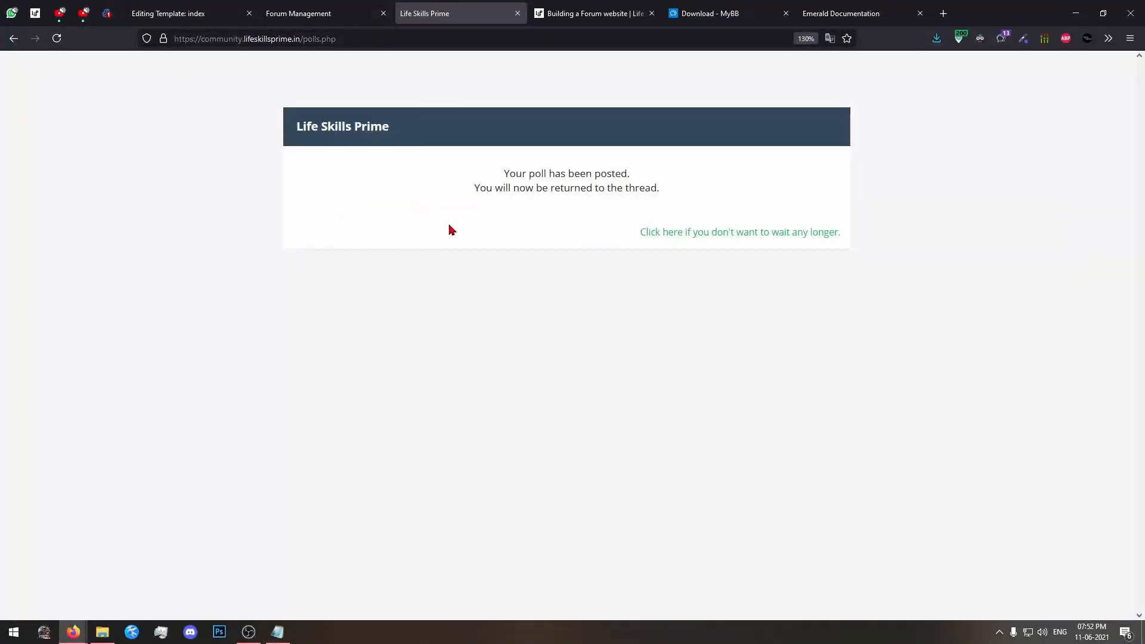
Look through the posted thread's poll, message and attached thumbnail at a smaller page zoom.
{"action": "scroll", "coordinate": [453, 239], "scroll_direction": "down", "scroll_amount": 1}
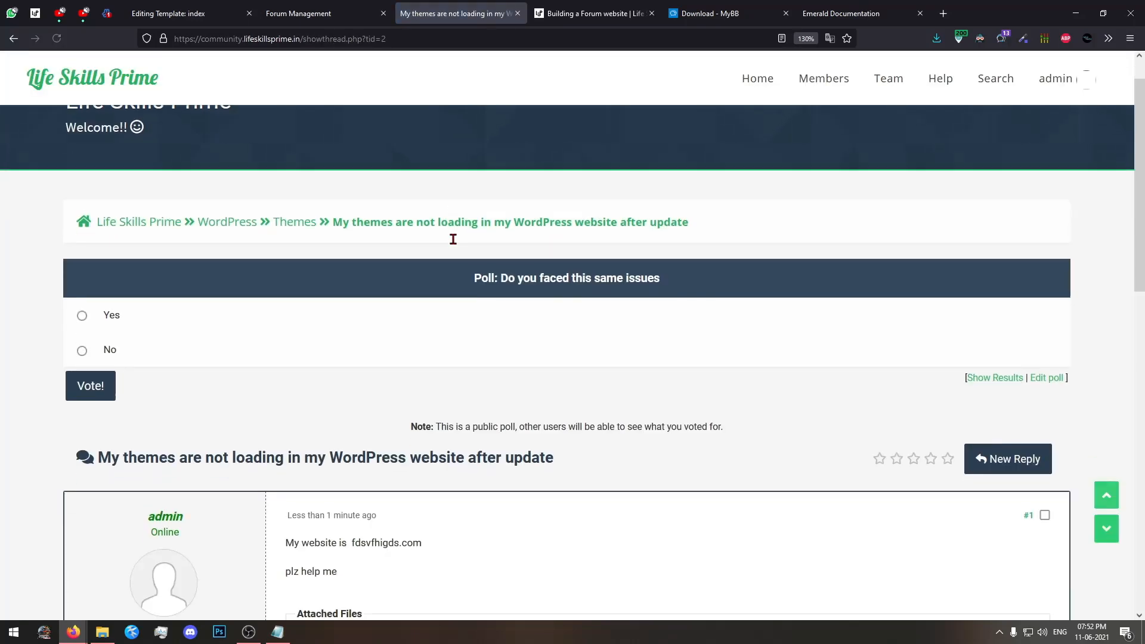
{"action": "scroll", "coordinate": [453, 239], "scroll_direction": "down", "scroll_amount": 3}
{"action": "scroll", "coordinate": [455, 245], "scroll_direction": "down", "scroll_amount": 5}
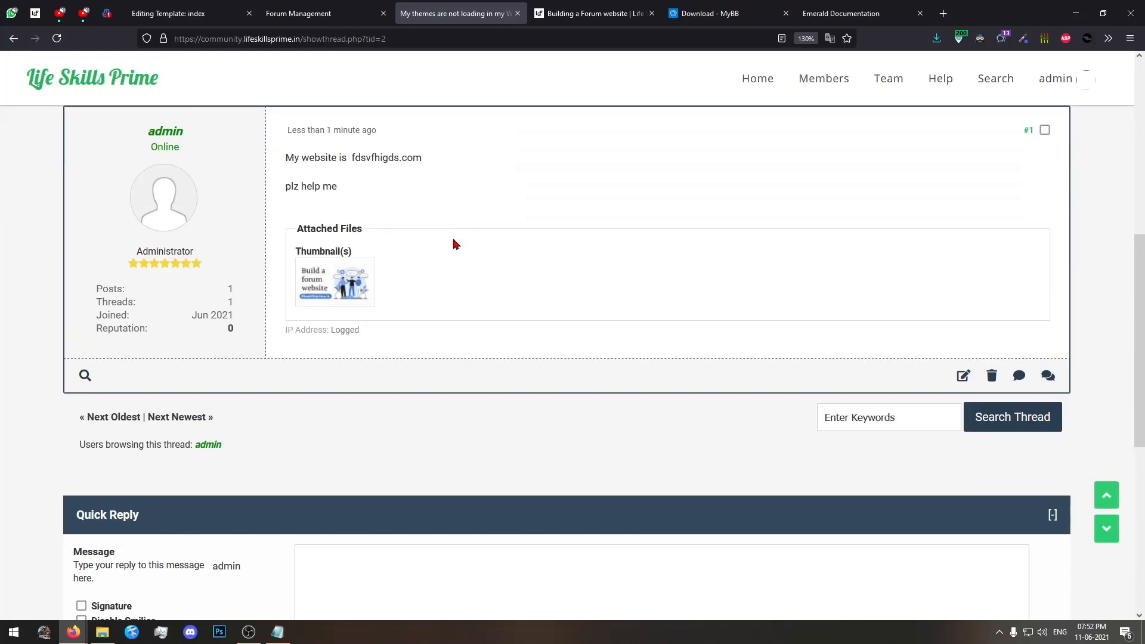
{"action": "key", "text": "ctrl+minus"}
{"action": "key", "text": "ctrl+minus"}
{"action": "scroll", "coordinate": [453, 243], "scroll_direction": "up", "scroll_amount": 10}
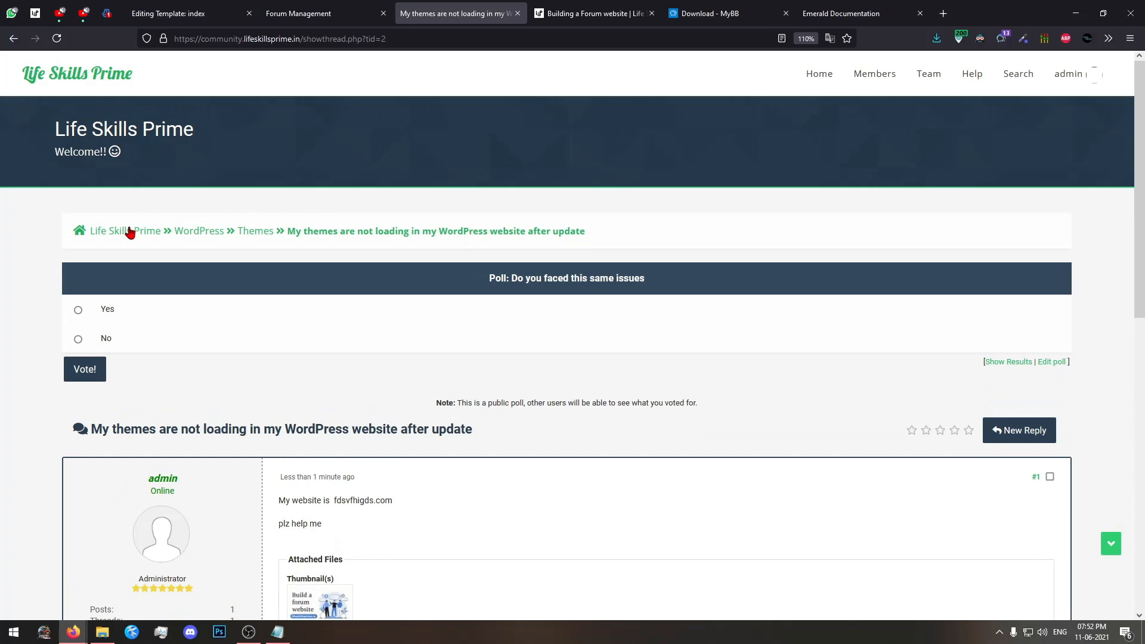
Return to the forum index, check the WordPress category and open its Themes forum to view the thread list.
{"action": "left_click", "coordinate": [129, 232]}
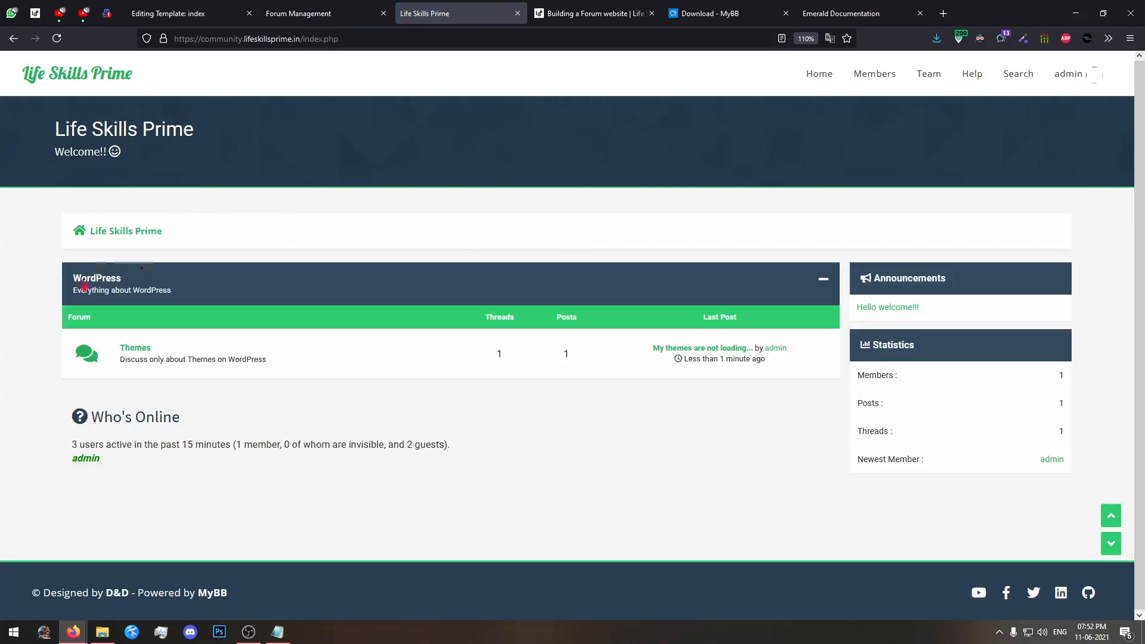
{"action": "left_click_drag", "start_coordinate": [49, 286], "coordinate": [174, 292]}
{"action": "left_click", "coordinate": [199, 299]}
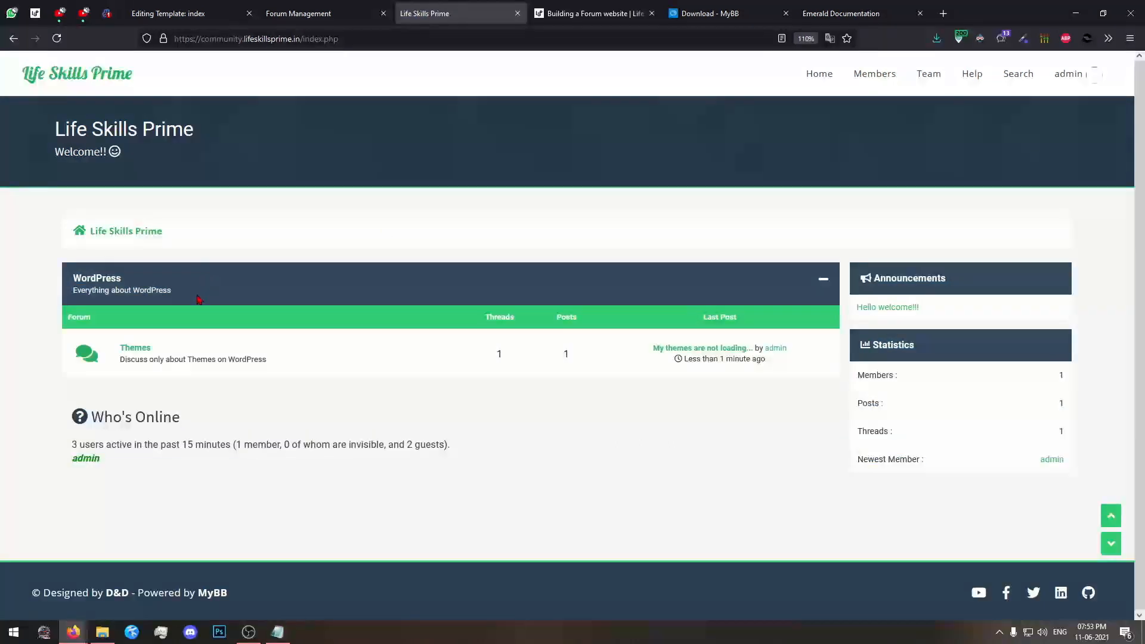
{"action": "left_click", "coordinate": [140, 348]}
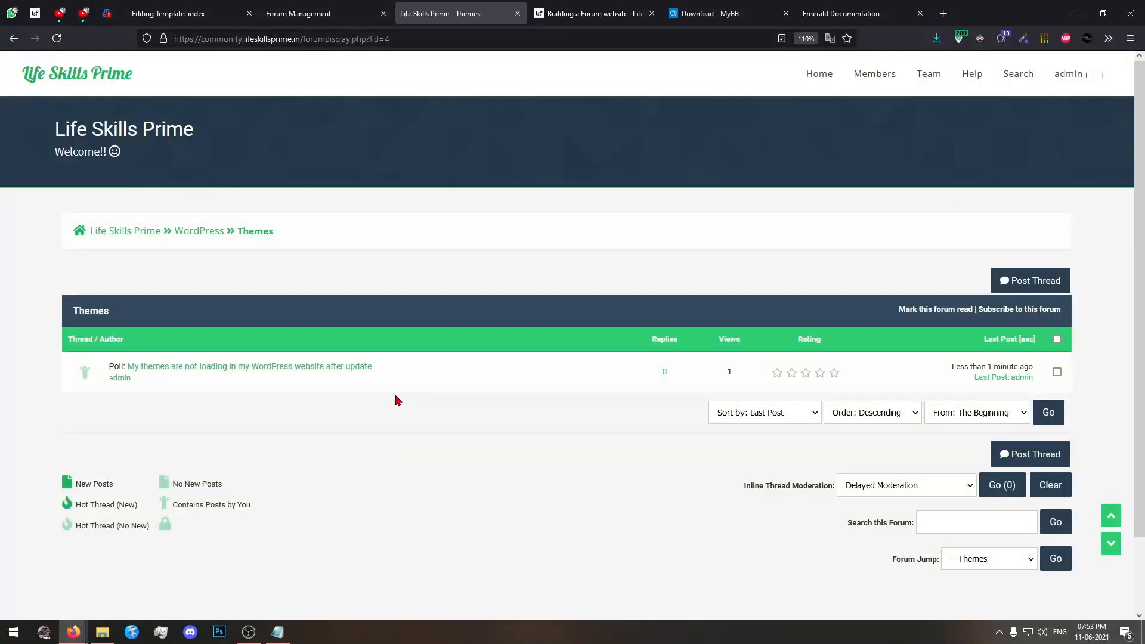
Open the thread "My themes are not loading in my WordPress website after update" and vote Yes in its poll.
{"action": "left_click", "coordinate": [270, 370]}
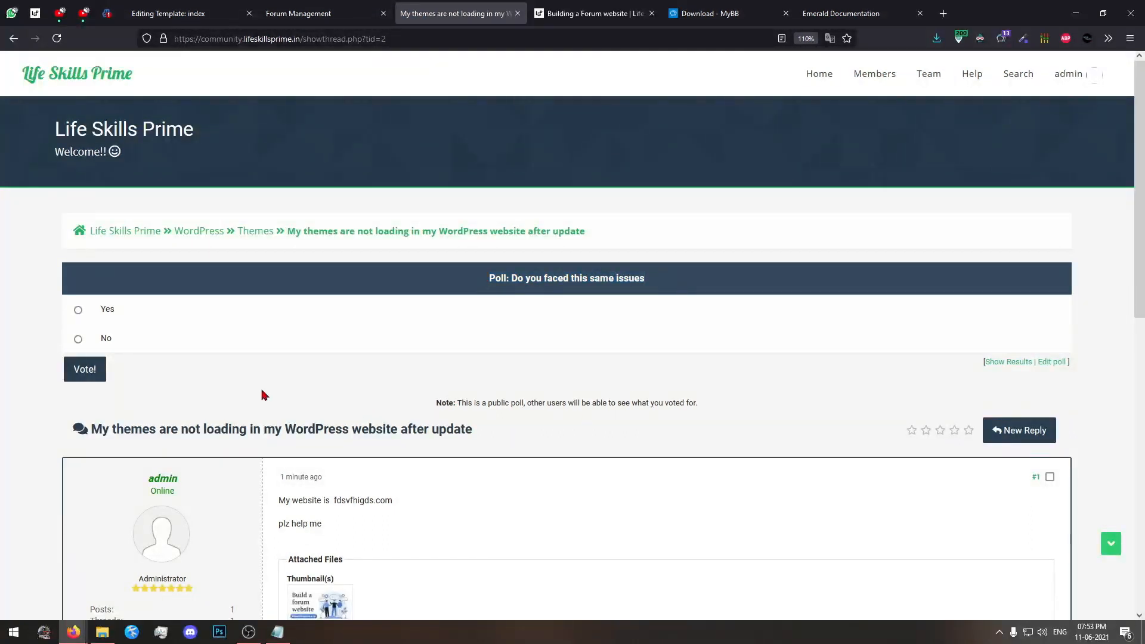
{"action": "left_click_drag", "start_coordinate": [579, 278], "coordinate": [651, 284]}
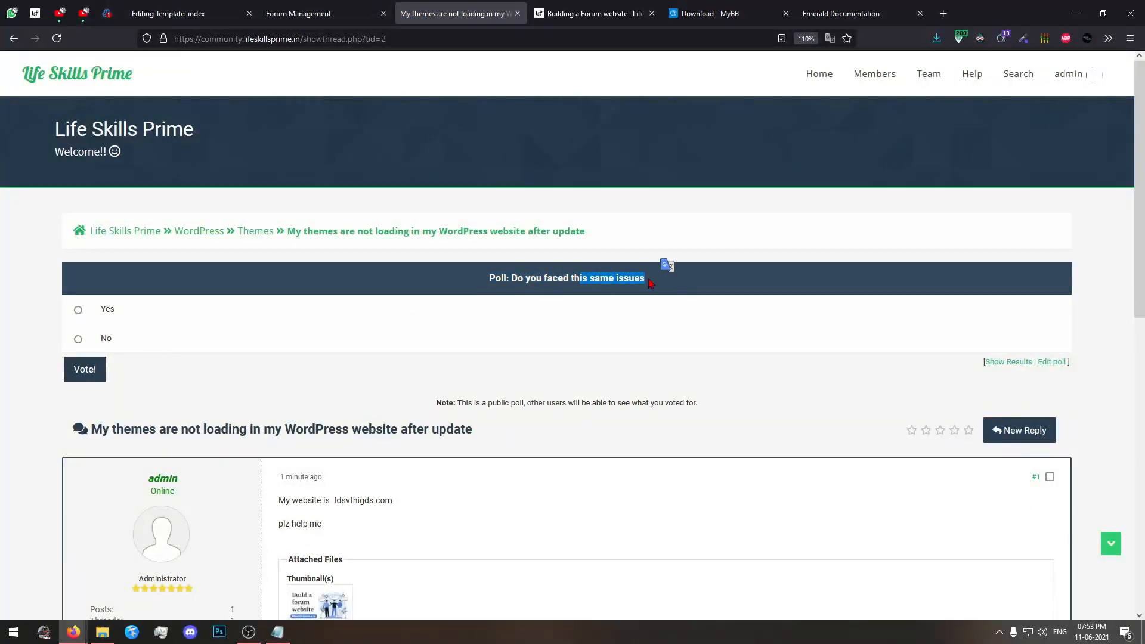
{"action": "left_click", "coordinate": [650, 285]}
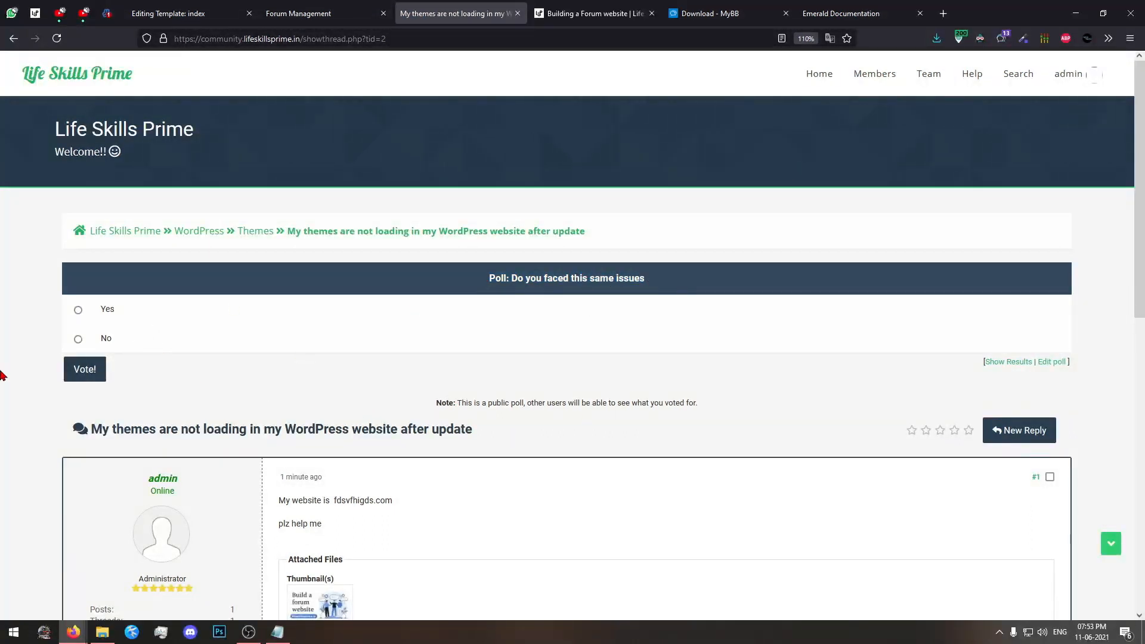
{"action": "left_click", "coordinate": [85, 369]}
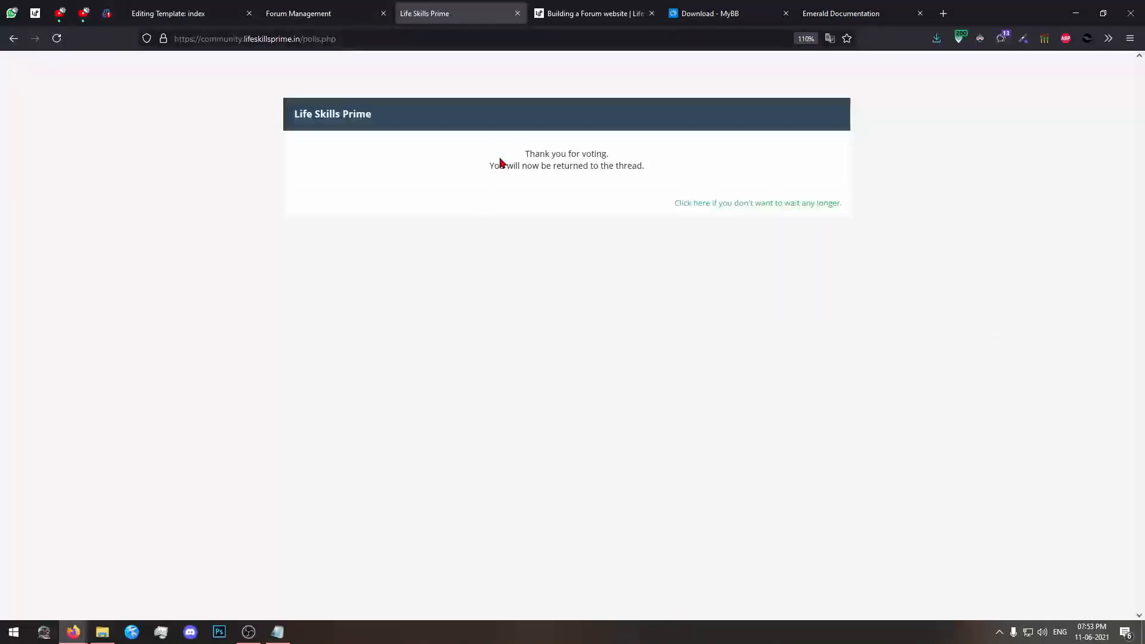
{"action": "left_click_drag", "start_coordinate": [532, 153], "coordinate": [646, 173]}
{"action": "left_click", "coordinate": [646, 172]}
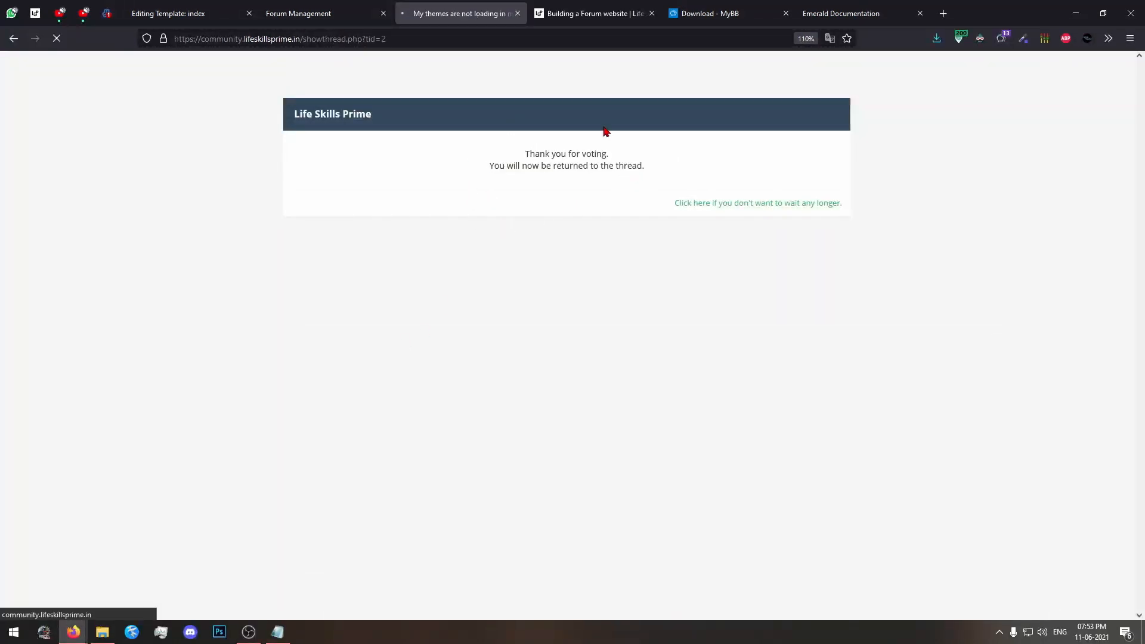
Examine the poll's vote totals and the options offered below the results.
{"action": "scroll", "coordinate": [438, 213], "scroll_direction": "down", "scroll_amount": 3}
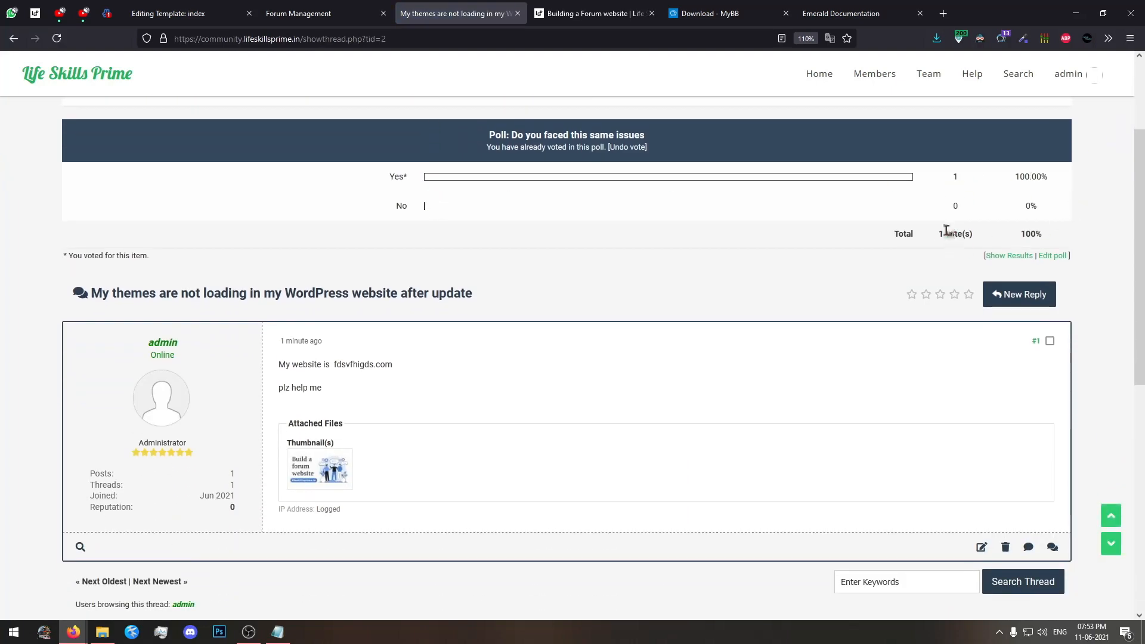
{"action": "left_click_drag", "start_coordinate": [938, 233], "coordinate": [985, 235]}
{"action": "left_click", "coordinate": [985, 235]}
{"action": "scroll", "coordinate": [552, 314], "scroll_direction": "down", "scroll_amount": 3}
{"action": "scroll", "coordinate": [582, 308], "scroll_direction": "up", "scroll_amount": 3}
{"action": "scroll", "coordinate": [1052, 263], "scroll_direction": "up", "scroll_amount": 4, "text": "ctrl"}
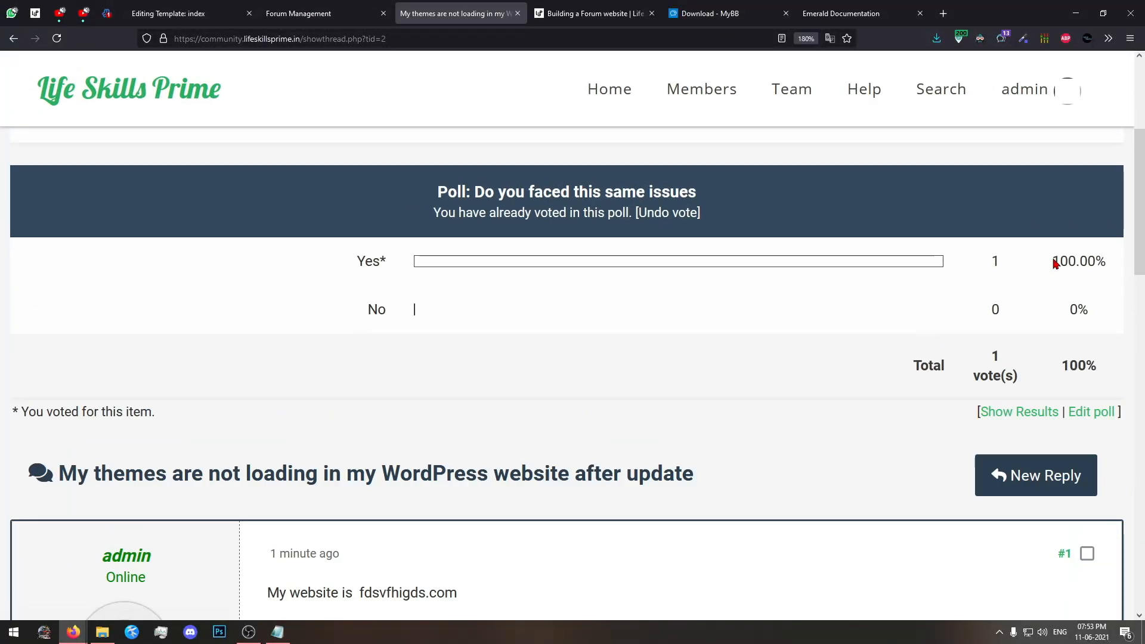
Open the thread's poll for editing, reset the page zoom and review its delete and edit settings.
{"action": "left_click", "coordinate": [1091, 411]}
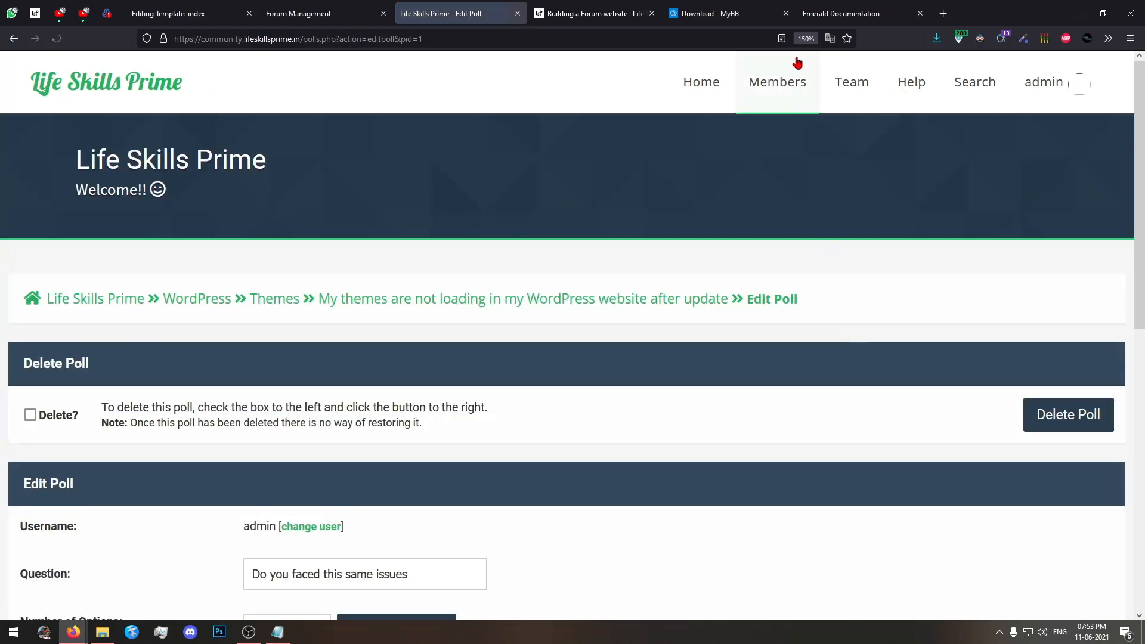
{"action": "left_click", "coordinate": [806, 38]}
{"action": "scroll", "coordinate": [621, 373], "scroll_direction": "down", "scroll_amount": 3}
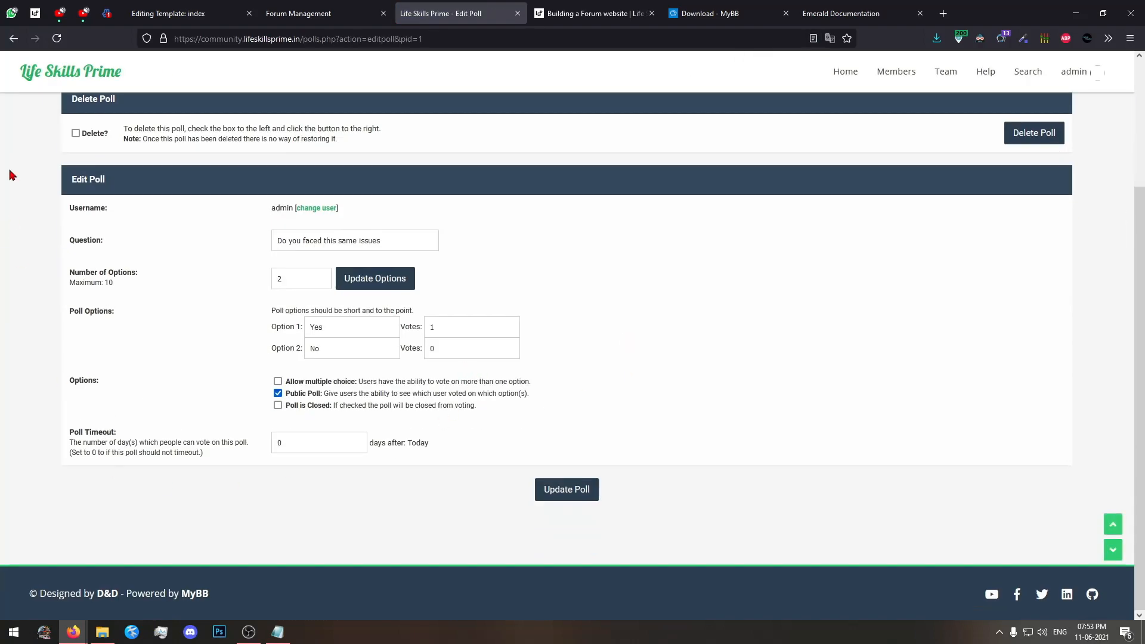
Return from the poll editor to the thread and review its poll and first post.
{"action": "left_click", "coordinate": [13, 38]}
{"action": "scroll", "coordinate": [284, 376], "scroll_direction": "down", "scroll_amount": 1}
{"action": "scroll", "coordinate": [633, 477], "scroll_direction": "up", "scroll_amount": 2}
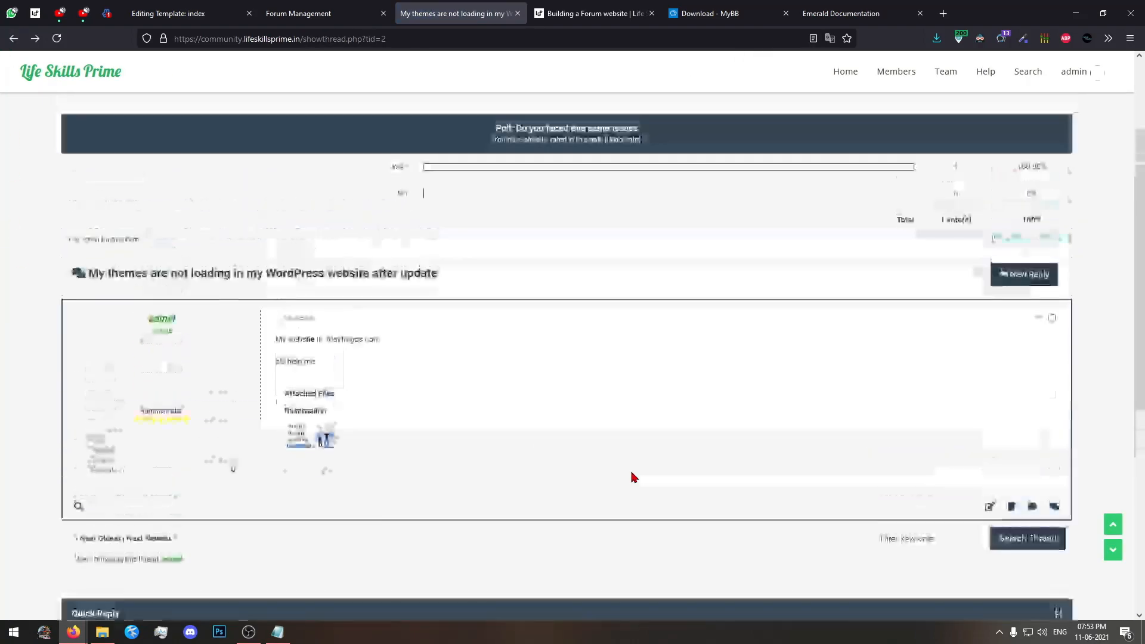
{"action": "scroll", "coordinate": [633, 477], "scroll_direction": "up", "scroll_amount": 2}
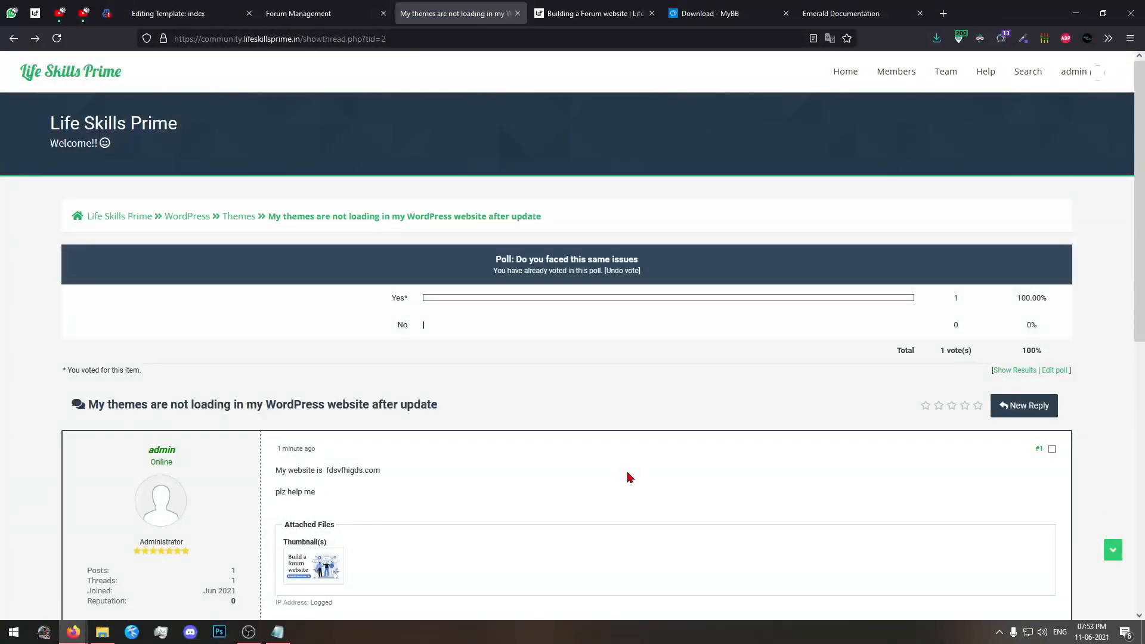
{"action": "scroll", "coordinate": [620, 480], "scroll_direction": "down", "scroll_amount": 5}
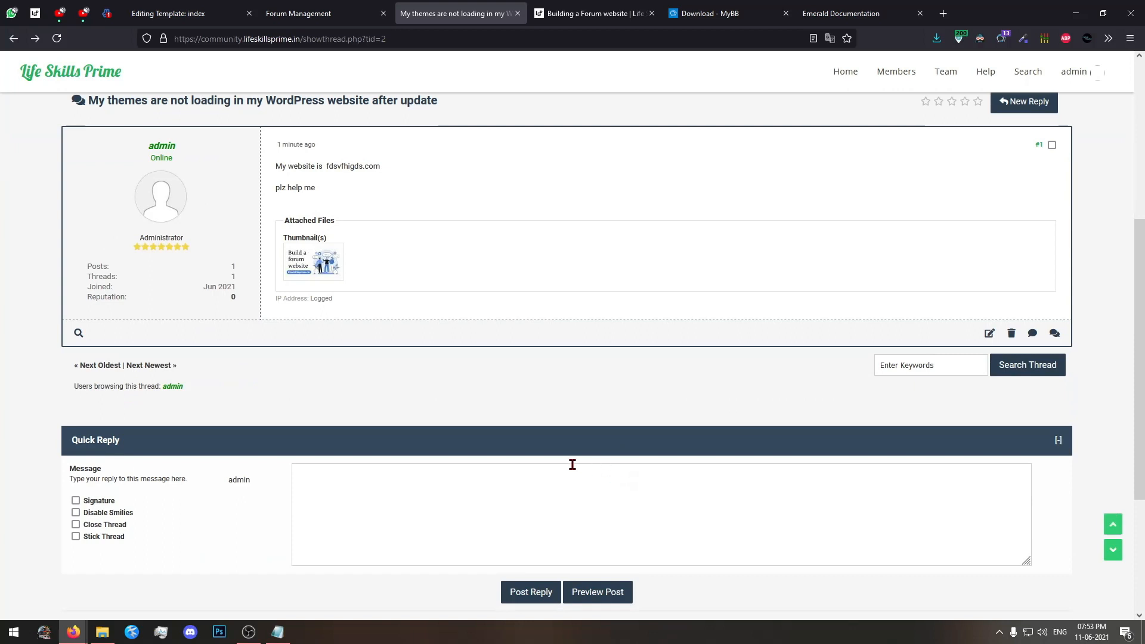
Examine the Quick Reply section and its message options below the thread's first post.
{"action": "scroll", "coordinate": [385, 466], "scroll_direction": "down", "scroll_amount": 3}
{"action": "left_click_drag", "start_coordinate": [142, 317], "coordinate": [9, 325]}
{"action": "left_click", "coordinate": [73, 318]}
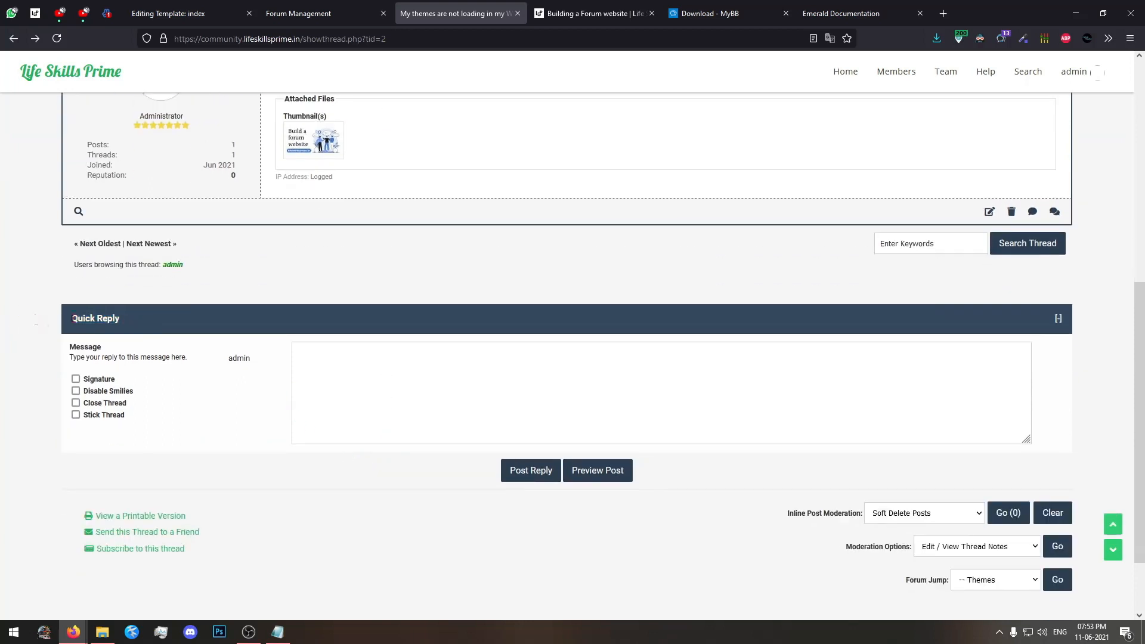
{"action": "scroll", "coordinate": [26, 336], "scroll_direction": "up", "scroll_amount": 1}
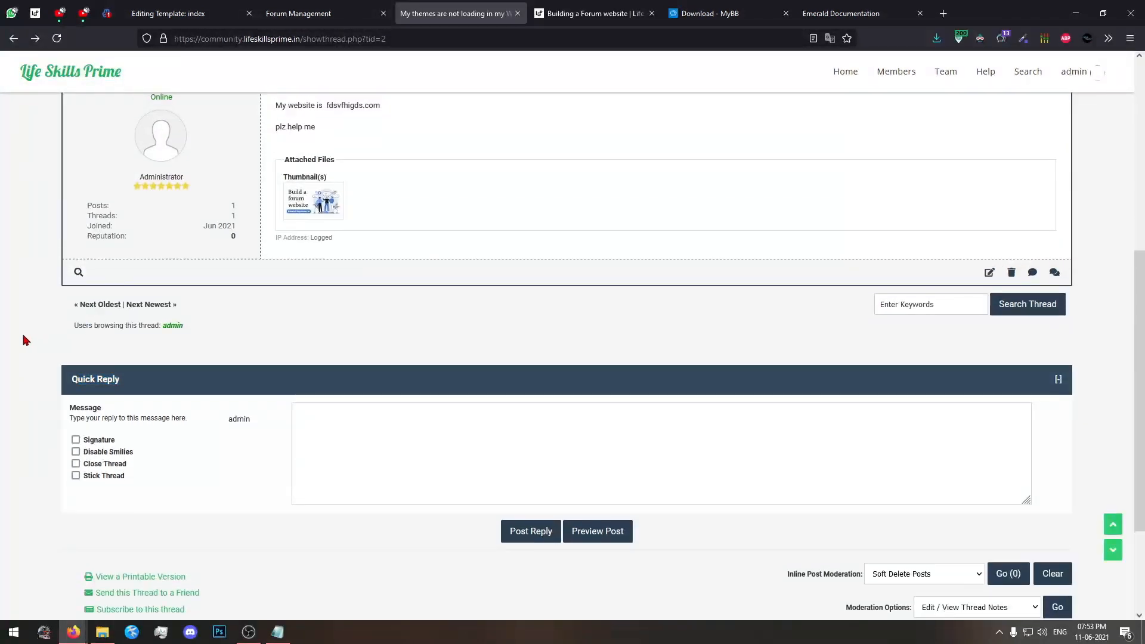
{"action": "left_click", "coordinate": [23, 335]}
{"action": "scroll", "coordinate": [23, 340], "scroll_direction": "up", "scroll_amount": 3}
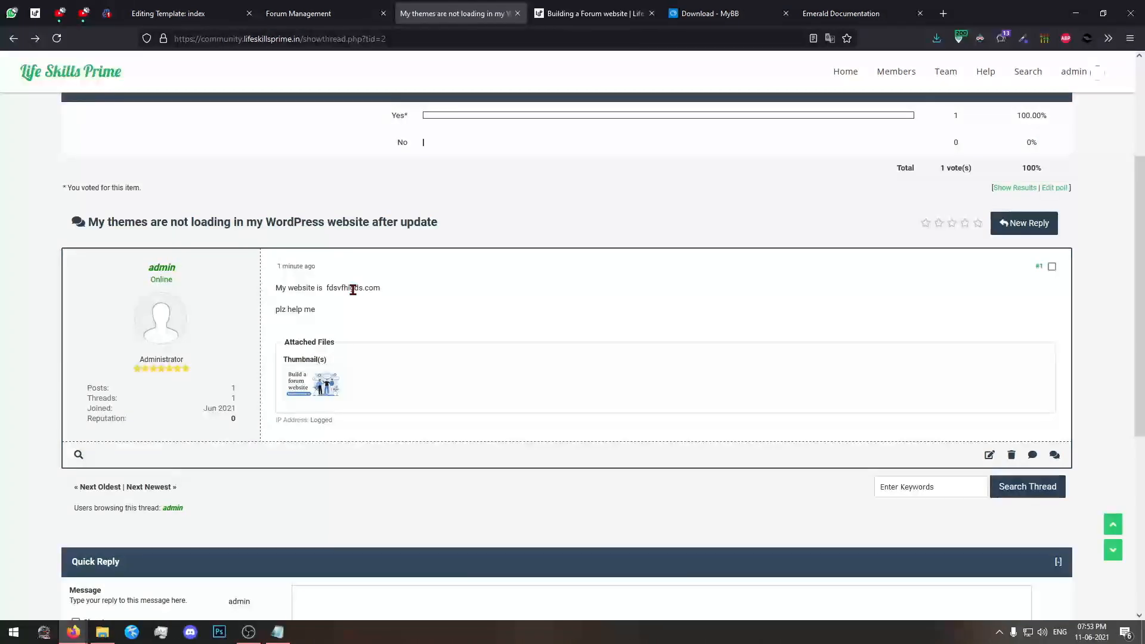
{"action": "scroll", "coordinate": [353, 290], "scroll_direction": "down", "scroll_amount": 4}
{"action": "scroll", "coordinate": [334, 250], "scroll_direction": "up", "scroll_amount": 2}
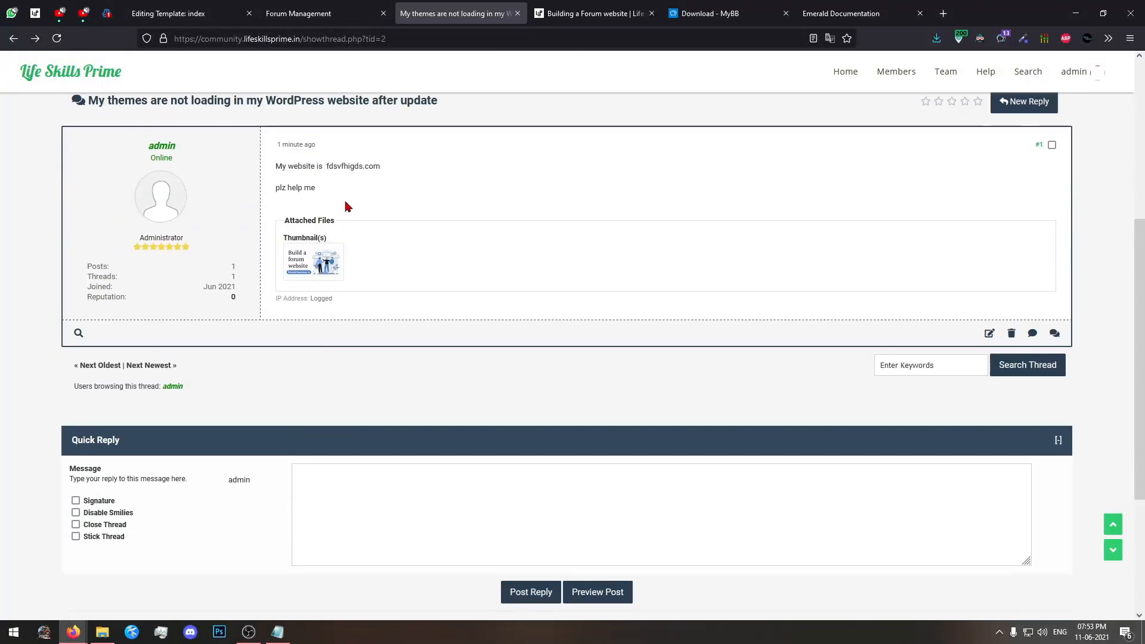
Post the quick reply "Anyone reply plz" to the thread.
{"action": "left_click", "coordinate": [384, 506]}
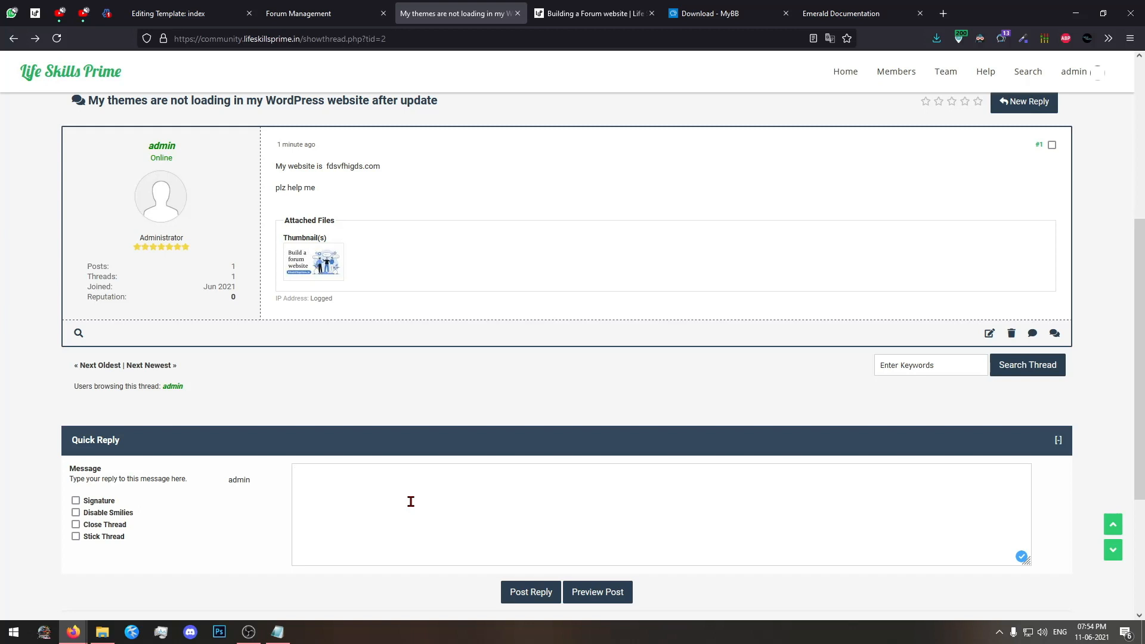
{"action": "type", "text": "Anyone reply plz"}
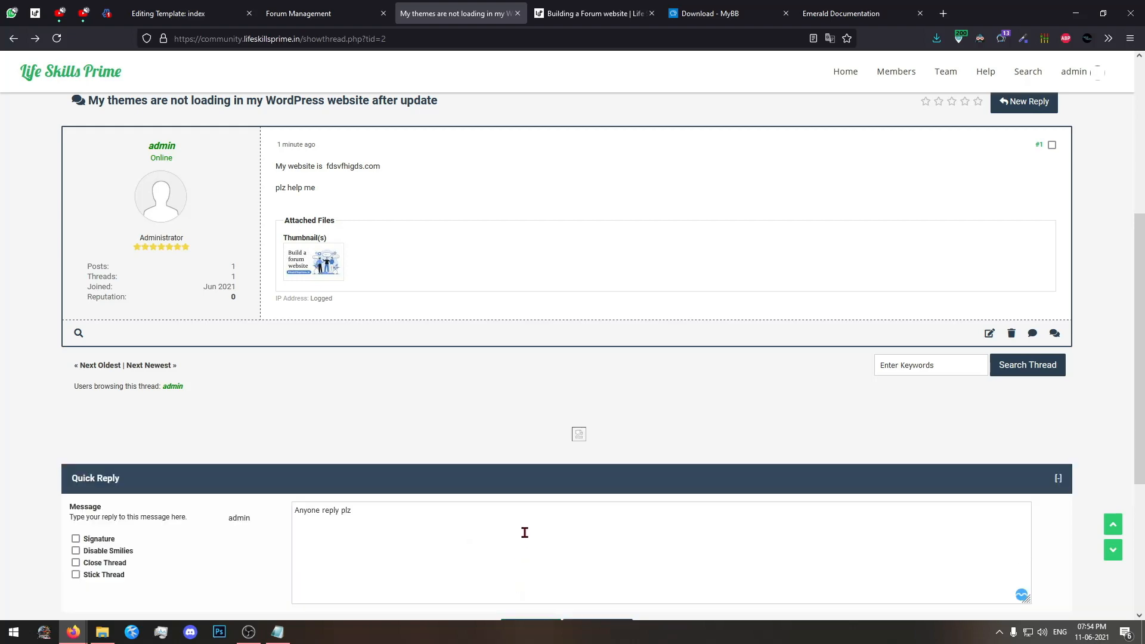
{"action": "scroll", "coordinate": [553, 485], "scroll_direction": "down", "scroll_amount": 5}
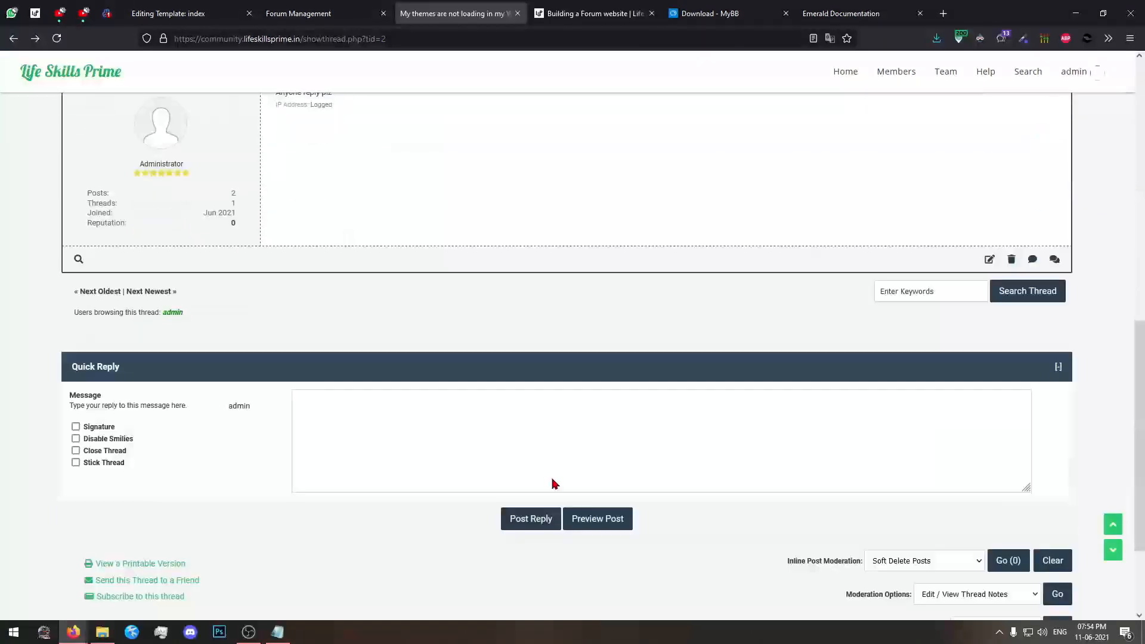
{"action": "scroll", "coordinate": [574, 460], "scroll_direction": "up", "scroll_amount": 6}
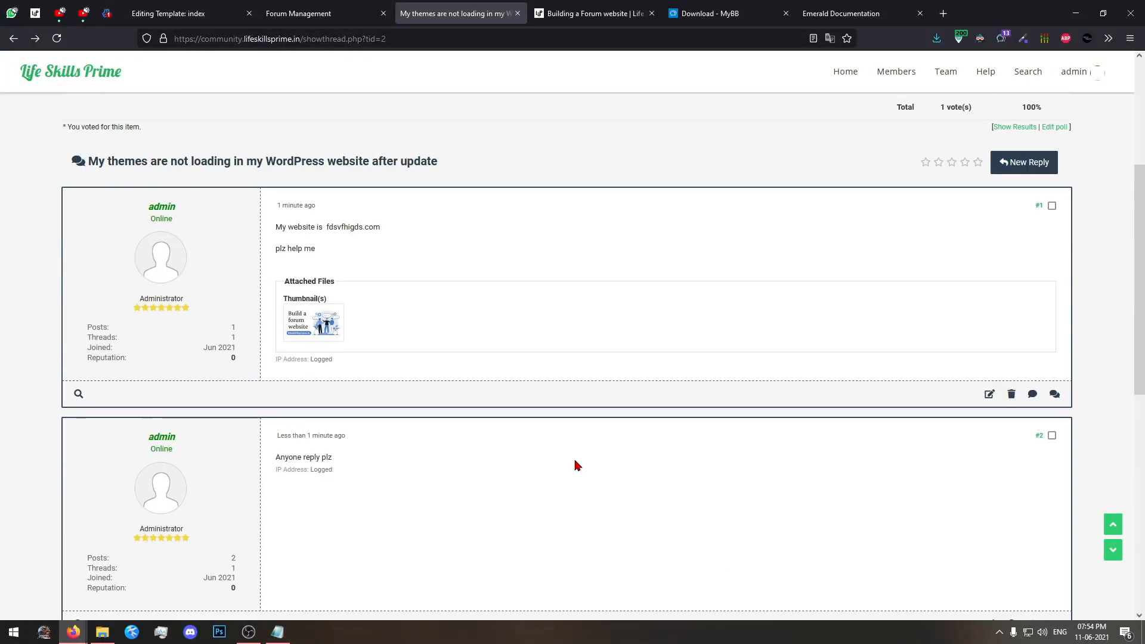
Examine the posted reply and the edit, delete and quote options offered under each post.
{"action": "left_click_drag", "start_coordinate": [389, 475], "coordinate": [440, 513]}
{"action": "left_click", "coordinate": [443, 506]}
{"action": "scroll", "coordinate": [488, 453], "scroll_direction": "down", "scroll_amount": 3}
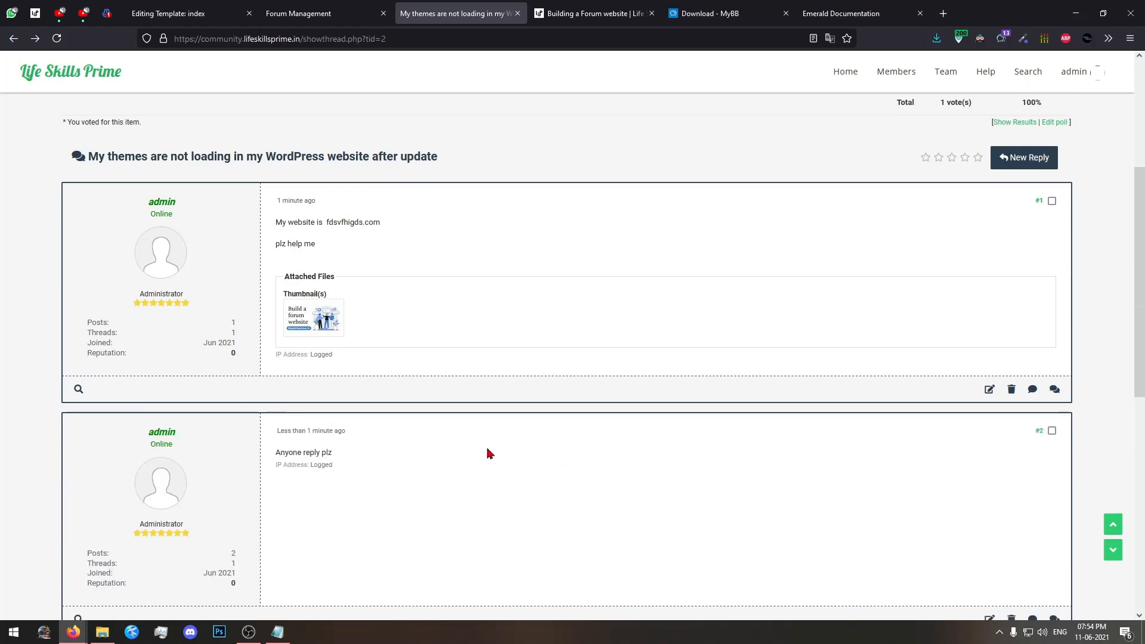
{"action": "scroll", "coordinate": [488, 453], "scroll_direction": "up", "scroll_amount": 1}
{"action": "scroll", "coordinate": [489, 453], "scroll_direction": "down", "scroll_amount": 2}
{"action": "scroll", "coordinate": [487, 453], "scroll_direction": "up", "scroll_amount": 3}
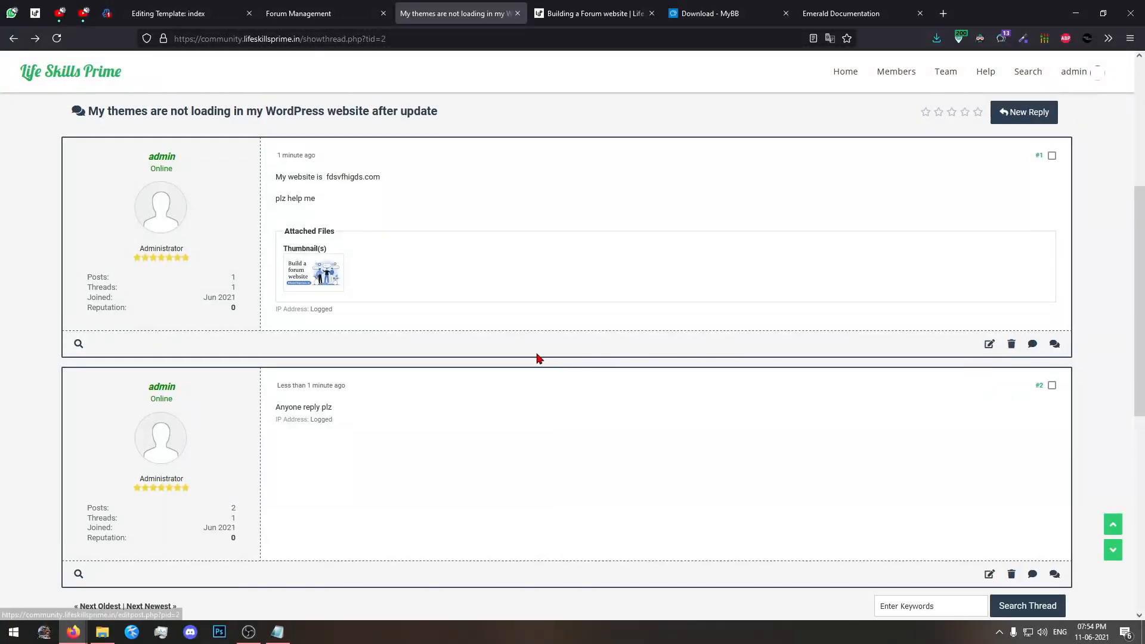
{"action": "scroll", "coordinate": [633, 430], "scroll_direction": "up", "scroll_amount": 3}
{"action": "scroll", "coordinate": [618, 414], "scroll_direction": "down", "scroll_amount": 4}
{"action": "scroll", "coordinate": [743, 489], "scroll_direction": "down", "scroll_amount": 3}
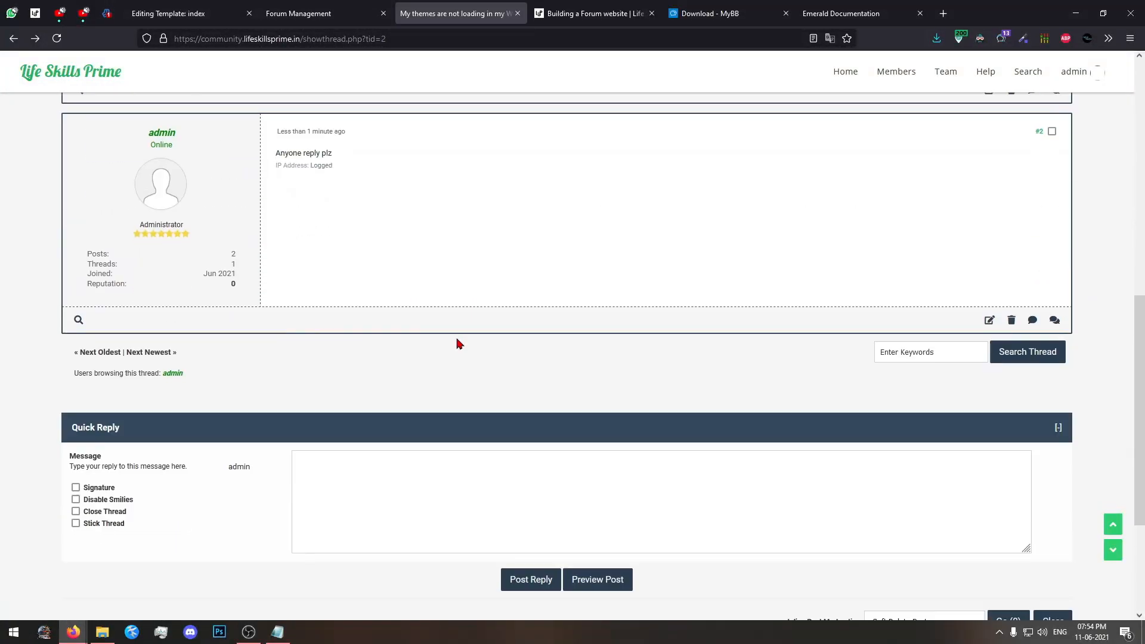
Quote the "Anyone reply plz" post in a new reply, add the message "okk" and post it.
{"action": "left_click", "coordinate": [1039, 328]}
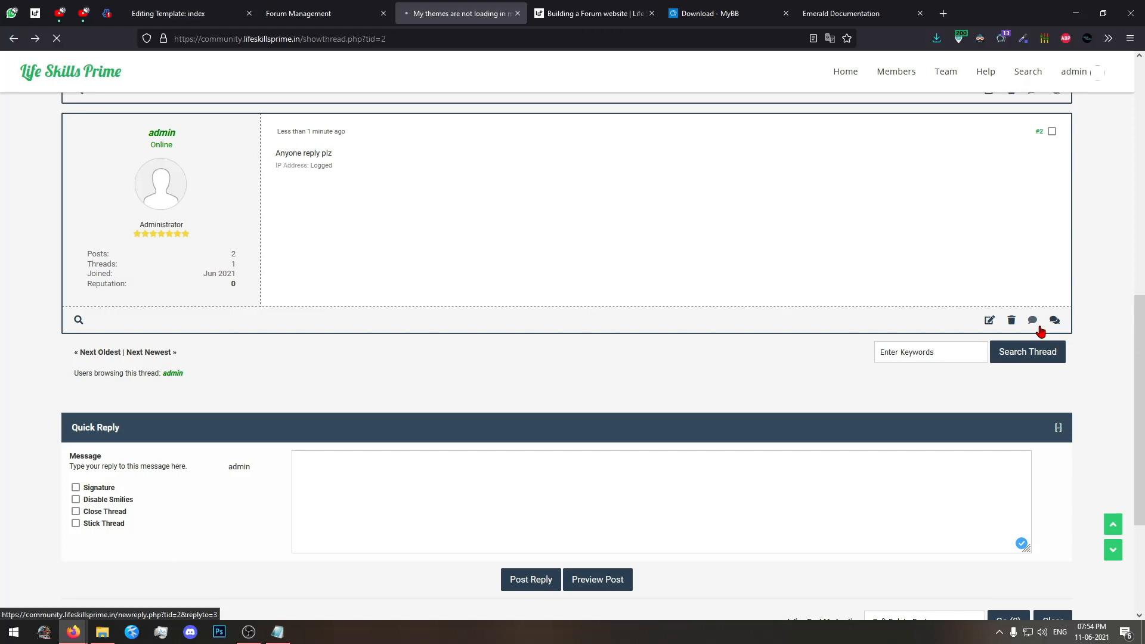
{"action": "scroll", "coordinate": [295, 280], "scroll_direction": "down", "scroll_amount": 3}
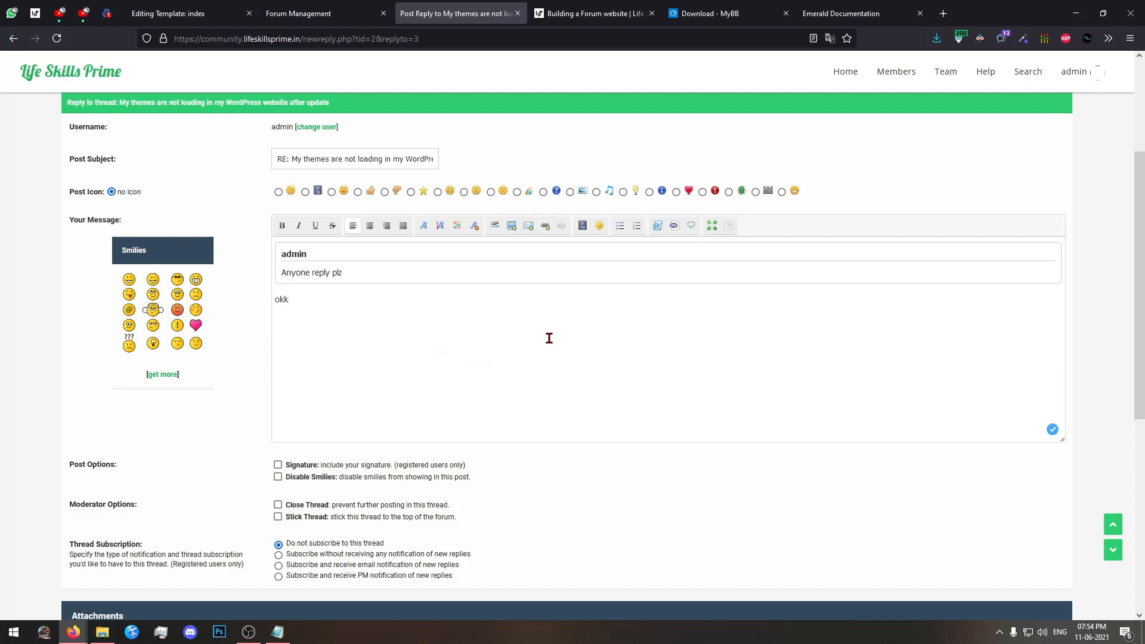
{"action": "scroll", "coordinate": [549, 338], "scroll_direction": "down", "scroll_amount": 6}
{"action": "left_click", "coordinate": [494, 349]}
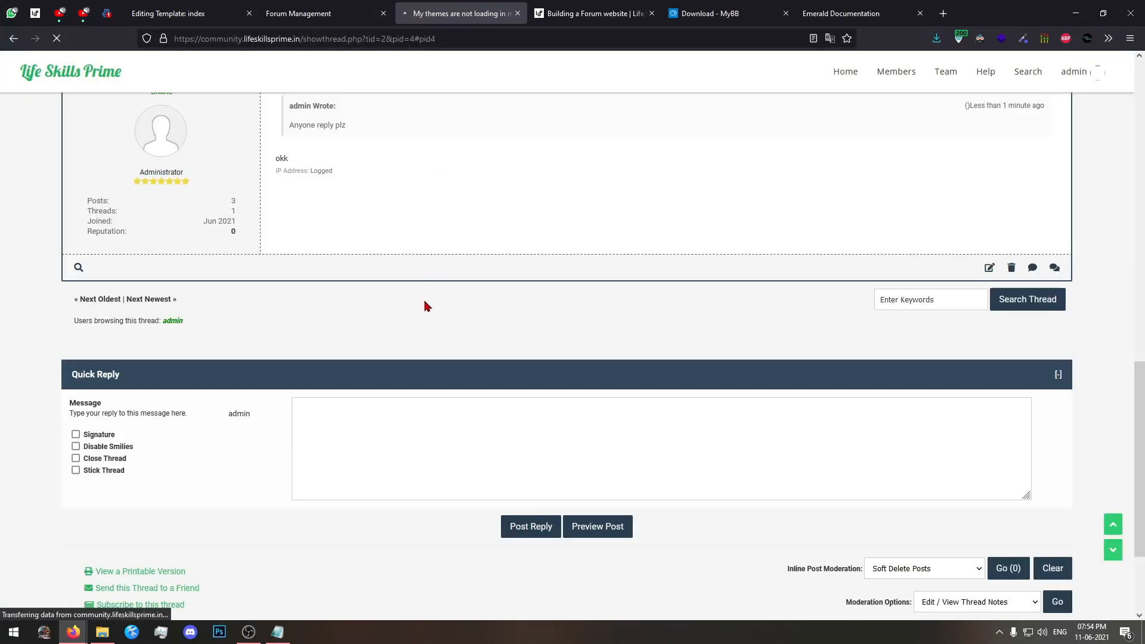
Compare the quoted text in the "okk" reply with the original reply, and review the thread up to its poll.
{"action": "scroll", "coordinate": [424, 305], "scroll_direction": "up", "scroll_amount": 2}
{"action": "left_click_drag", "start_coordinate": [366, 261], "coordinate": [280, 228]}
{"action": "scroll", "coordinate": [386, 307], "scroll_direction": "up", "scroll_amount": 4}
{"action": "left_click", "coordinate": [396, 245]}
{"action": "left_click_drag", "start_coordinate": [360, 235], "coordinate": [266, 241]}
{"action": "left_click", "coordinate": [510, 307]}
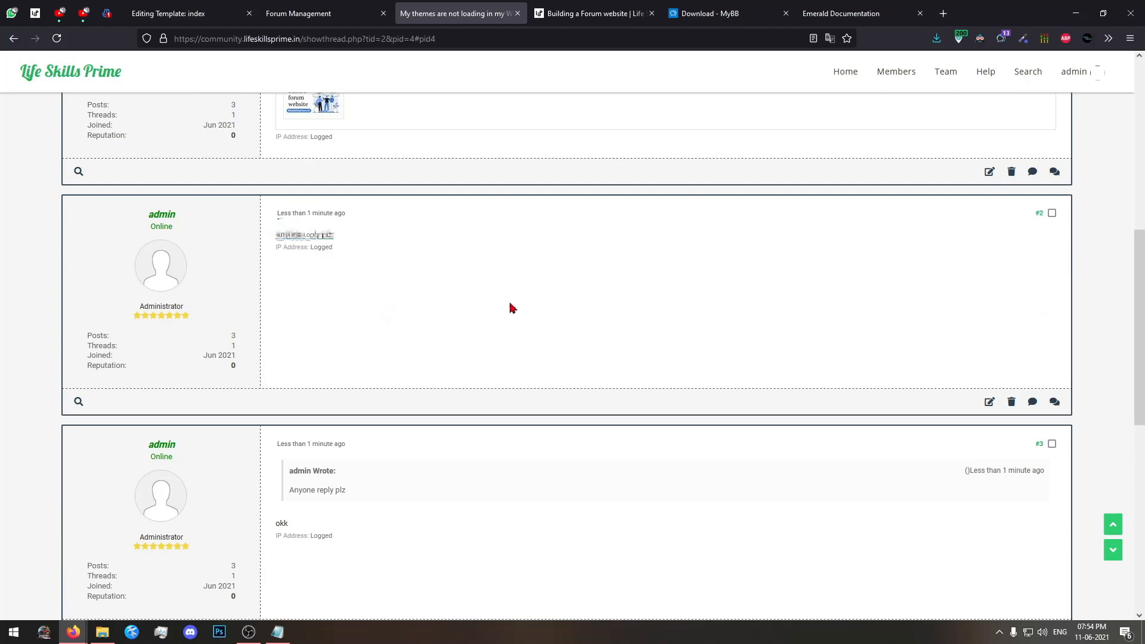
{"action": "left_click_drag", "start_coordinate": [377, 479], "coordinate": [280, 525]}
{"action": "left_click", "coordinate": [308, 503]}
{"action": "scroll", "coordinate": [377, 530], "scroll_direction": "up", "scroll_amount": 3}
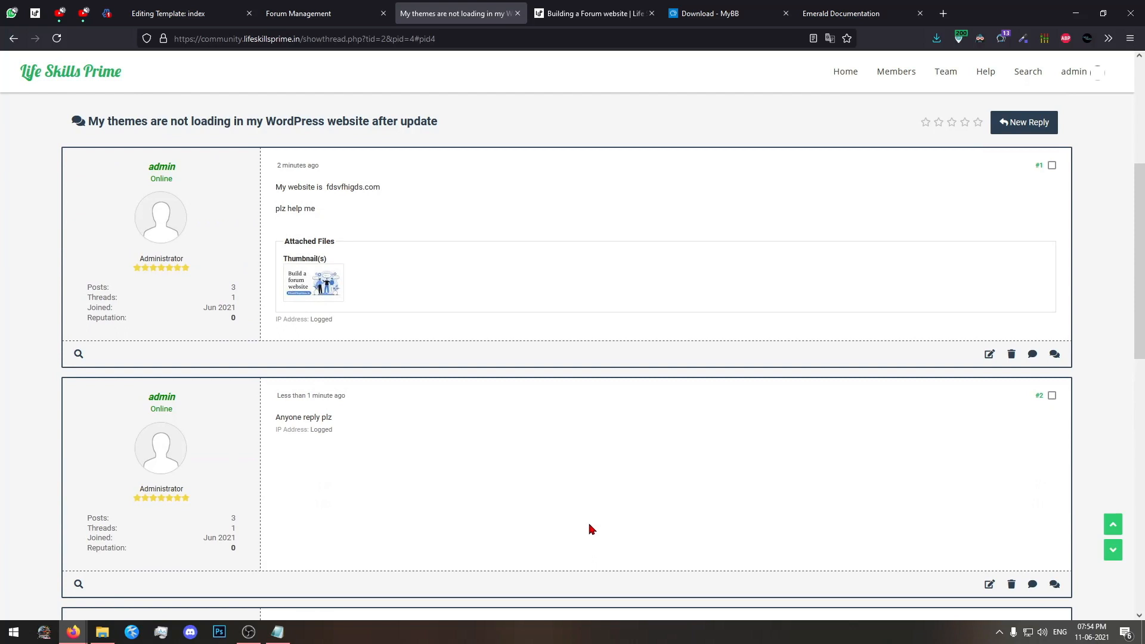
{"action": "scroll", "coordinate": [589, 527], "scroll_direction": "up", "scroll_amount": 3}
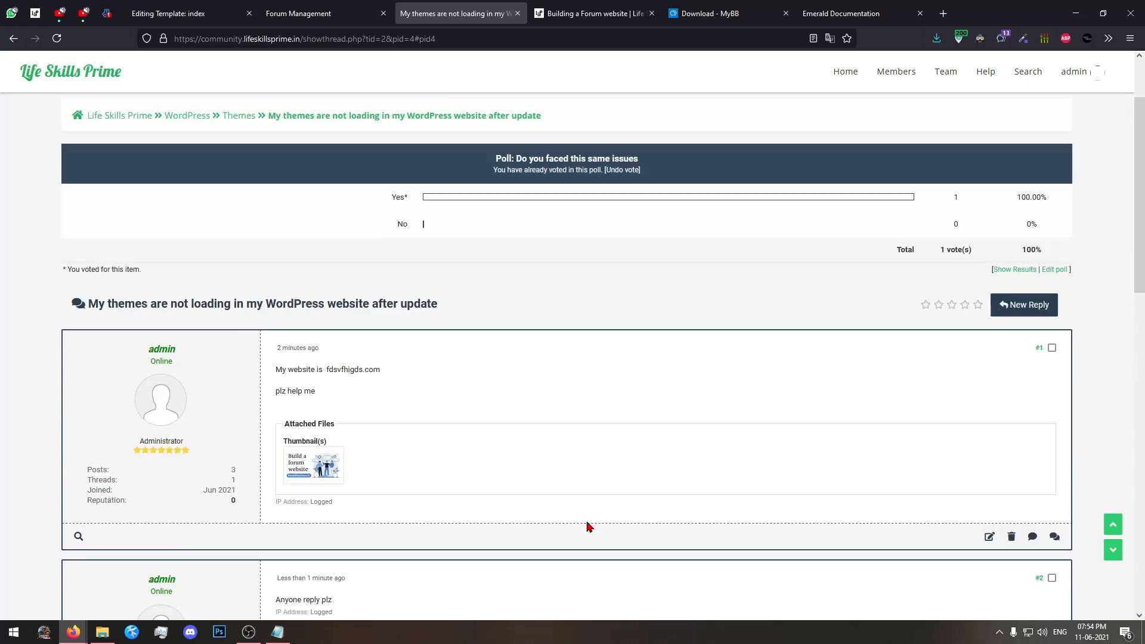
Open the first post's attached image at full size, then close it and return to the thread.
{"action": "left_click", "coordinate": [322, 464]}
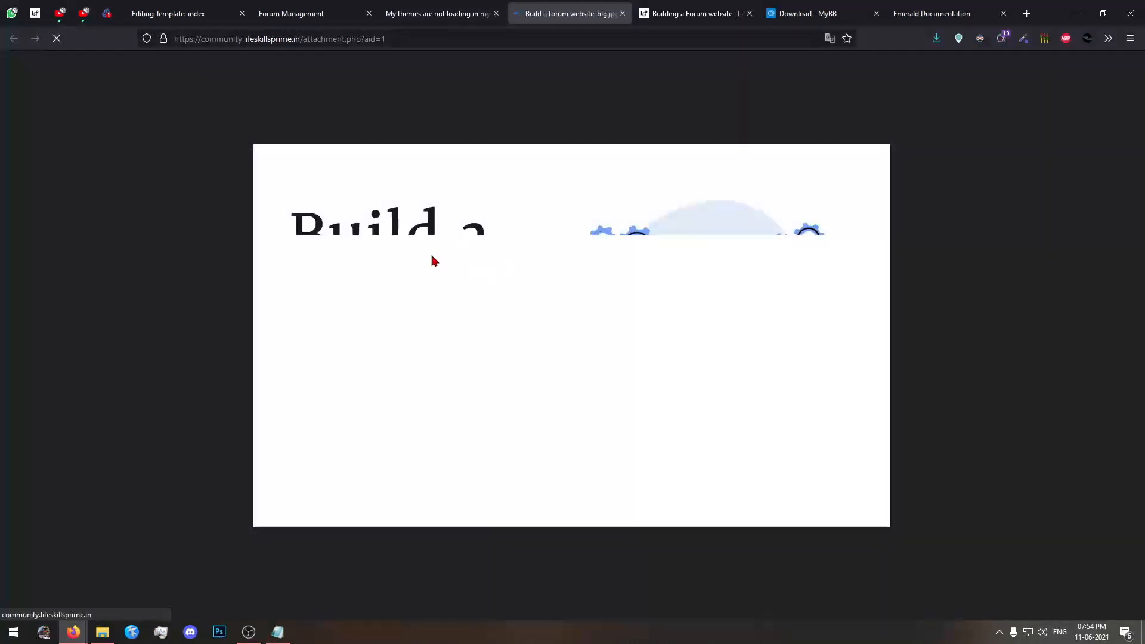
{"action": "left_click", "coordinate": [621, 17]}
{"action": "scroll", "coordinate": [423, 461], "scroll_direction": "down", "scroll_amount": 3}
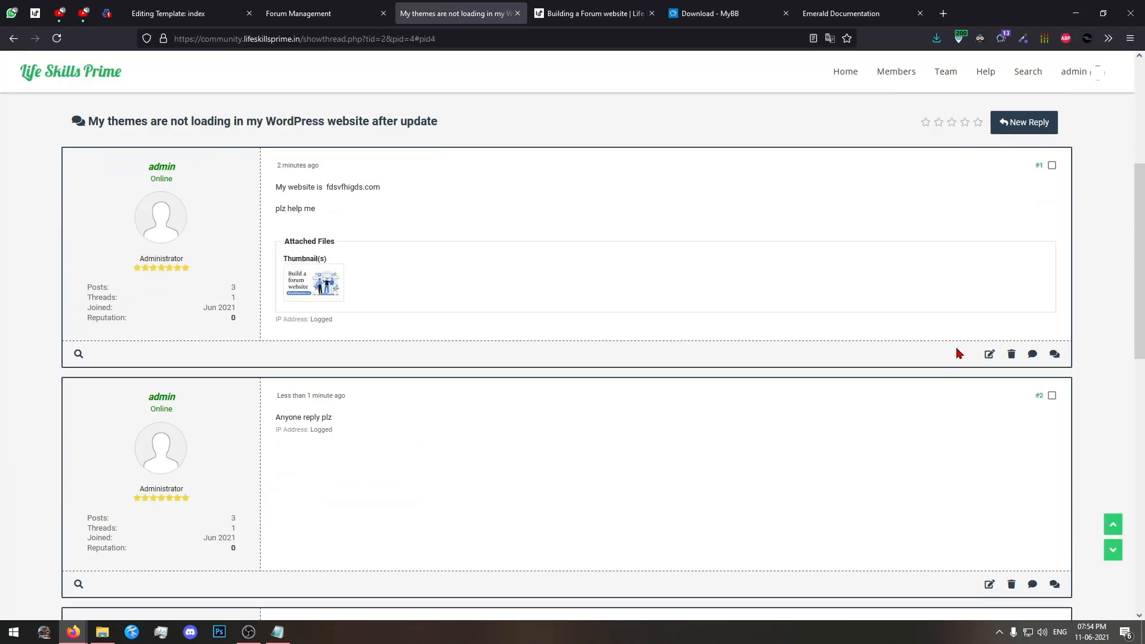
Open the first post in the full editor, remove the attachment "Build a forum website-big.jpg" and update the post.
{"action": "left_click", "coordinate": [989, 355]}
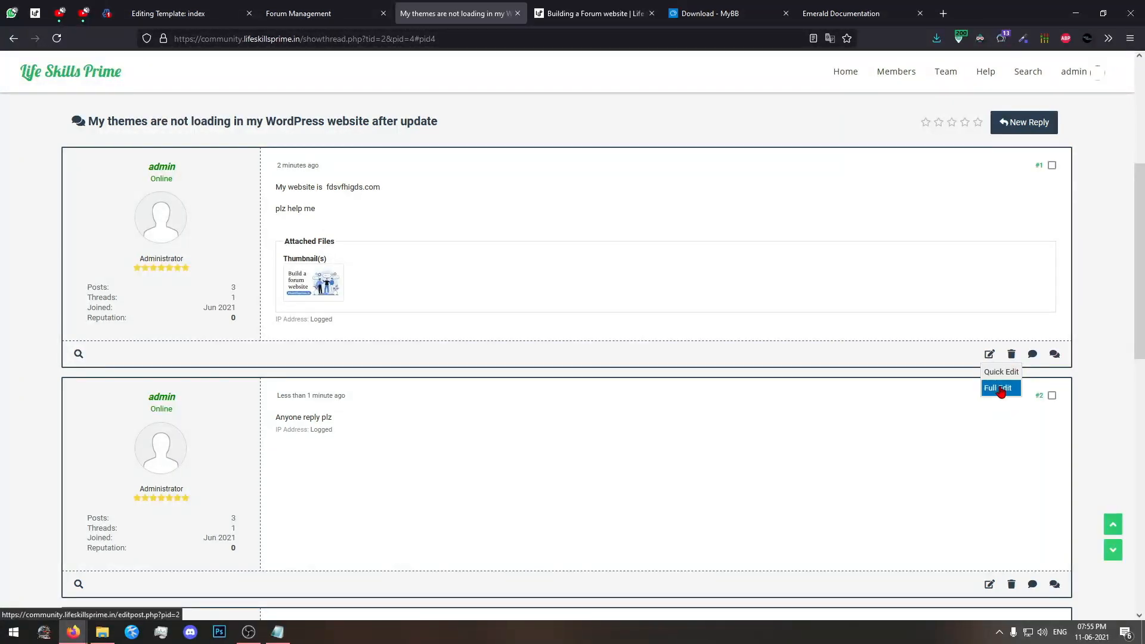
{"action": "left_click", "coordinate": [998, 388]}
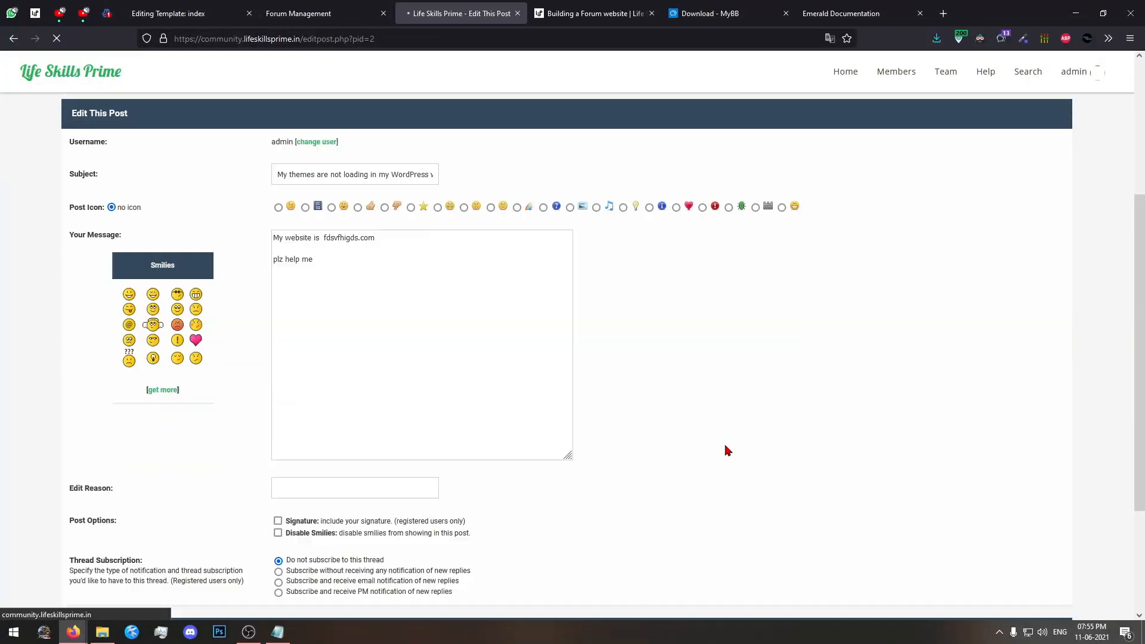
{"action": "scroll", "coordinate": [725, 450], "scroll_direction": "down", "scroll_amount": 5}
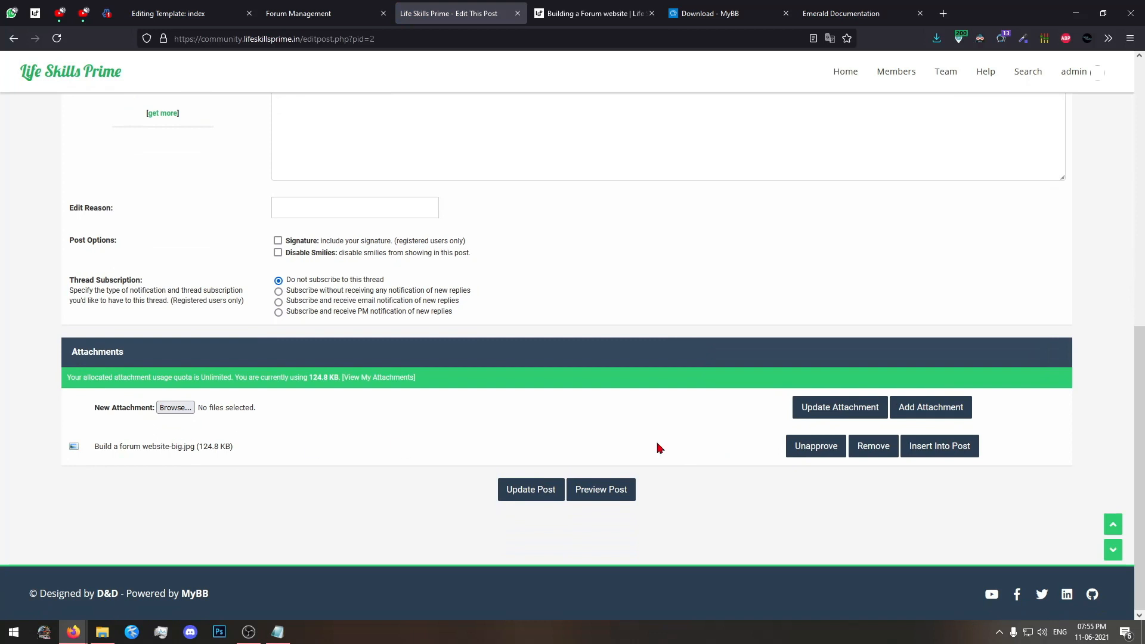
{"action": "left_click", "coordinate": [874, 447]}
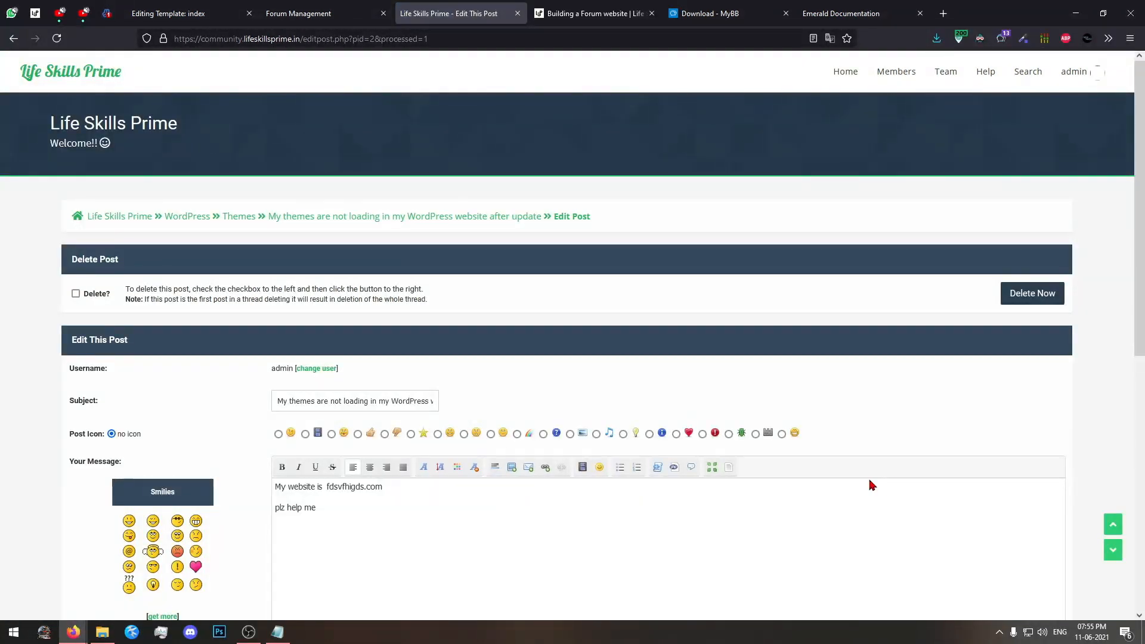
{"action": "scroll", "coordinate": [64, 310], "scroll_direction": "down", "scroll_amount": 8}
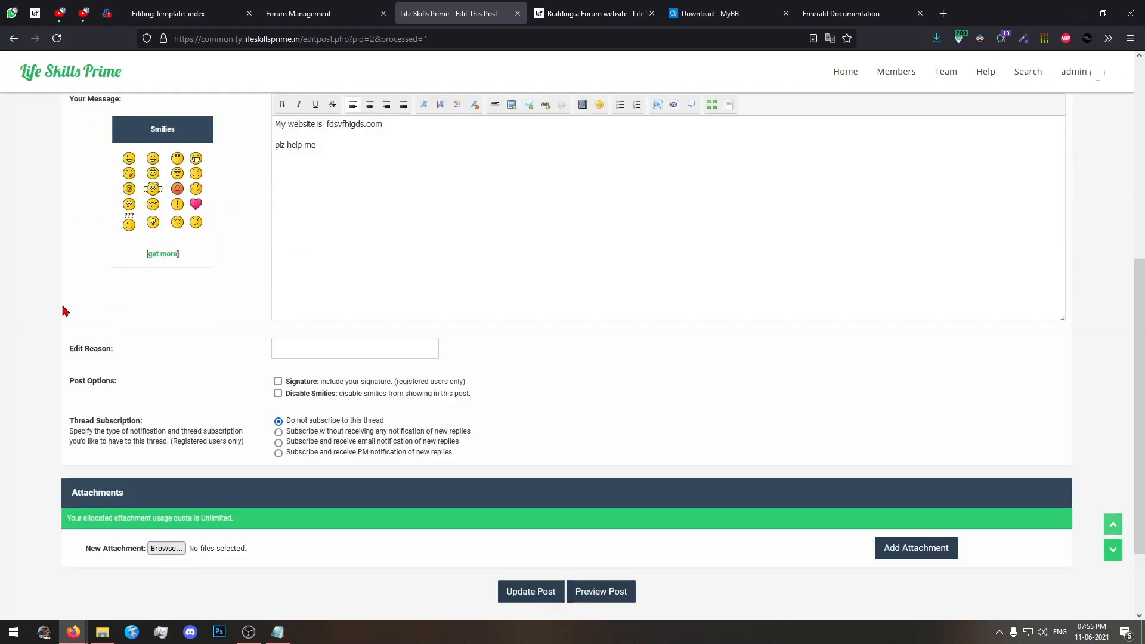
{"action": "left_click", "coordinate": [503, 494]}
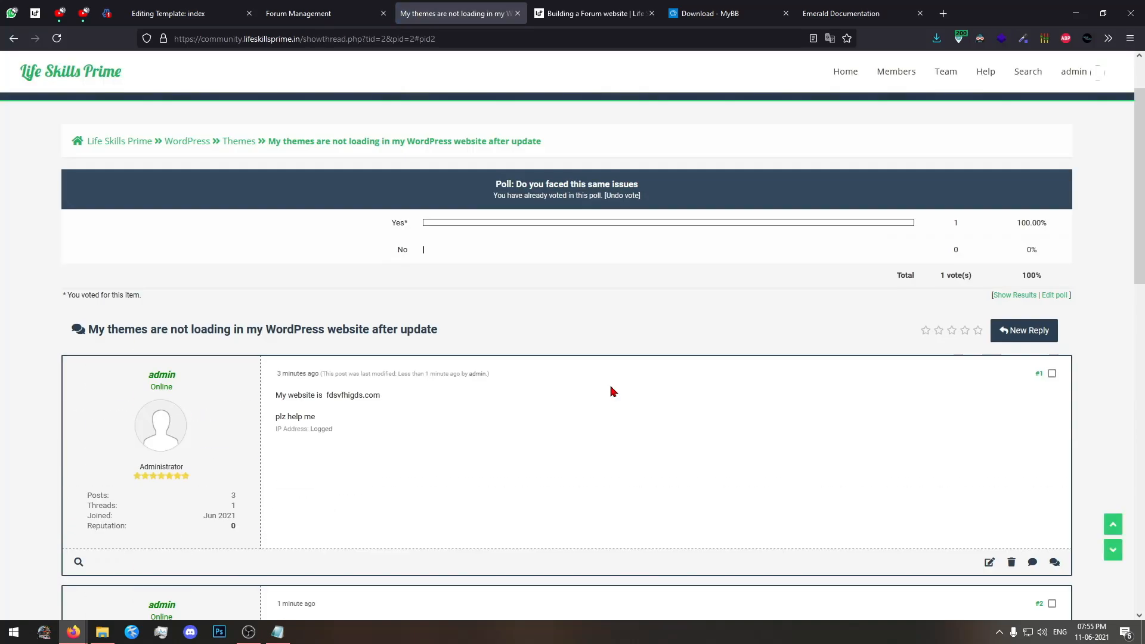
{"action": "scroll", "coordinate": [613, 392], "scroll_direction": "up", "scroll_amount": 2}
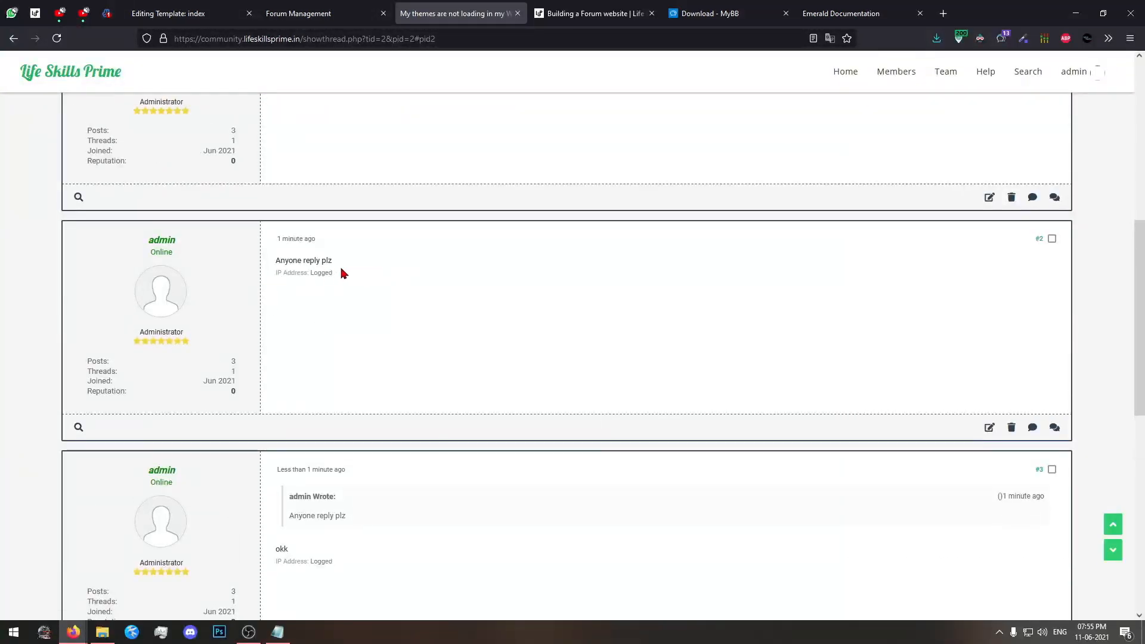
{"action": "left_click", "coordinate": [1011, 427]}
{"action": "scroll", "coordinate": [1011, 426], "scroll_direction": "down", "scroll_amount": 4}
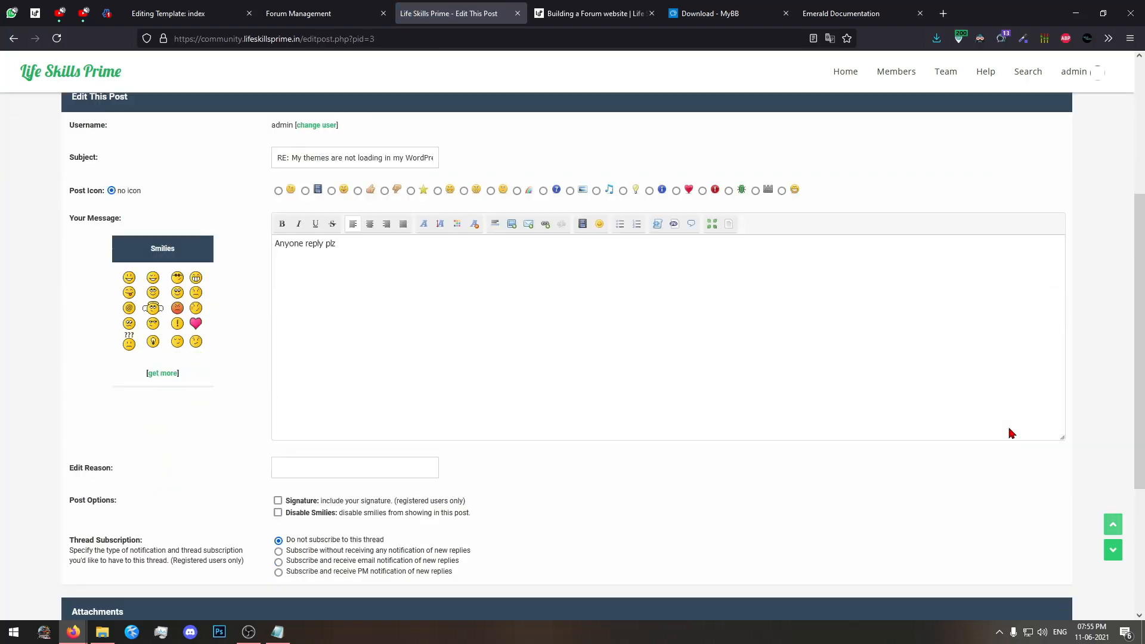
{"action": "left_click", "coordinate": [13, 38]}
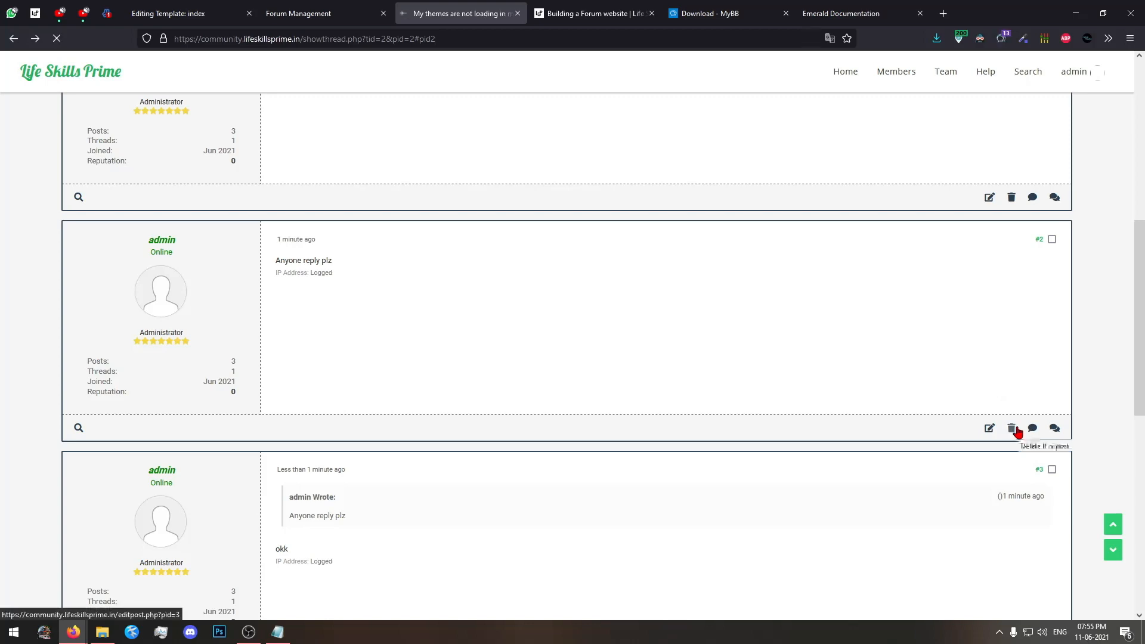
Try to delete the "Anyone reply plz" post by marking it for deletion and updating the post.
{"action": "left_click", "coordinate": [1012, 428]}
{"action": "scroll", "coordinate": [1019, 432], "scroll_direction": "down", "scroll_amount": 6}
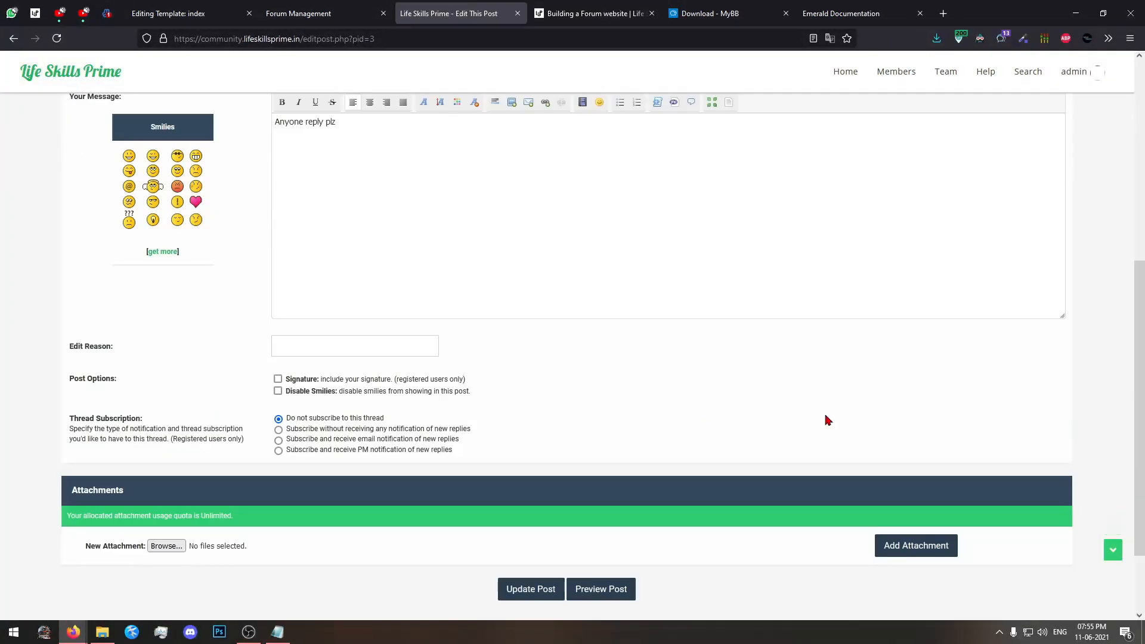
{"action": "scroll", "coordinate": [94, 241], "scroll_direction": "up", "scroll_amount": 5}
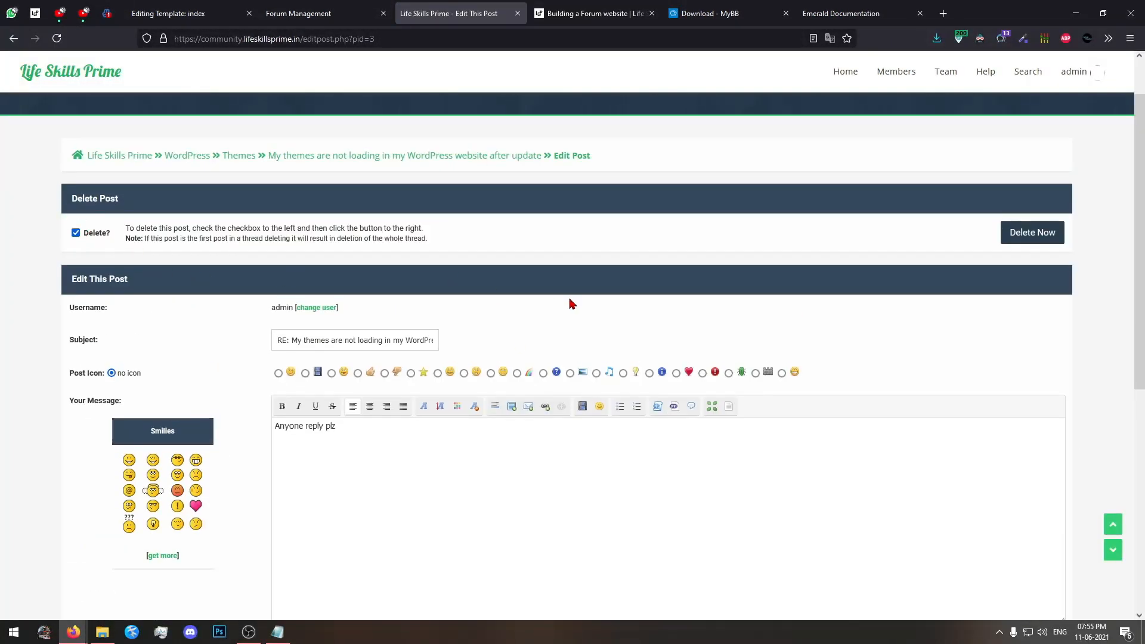
{"action": "scroll", "coordinate": [549, 382], "scroll_direction": "down", "scroll_amount": 8}
{"action": "left_click", "coordinate": [527, 488]}
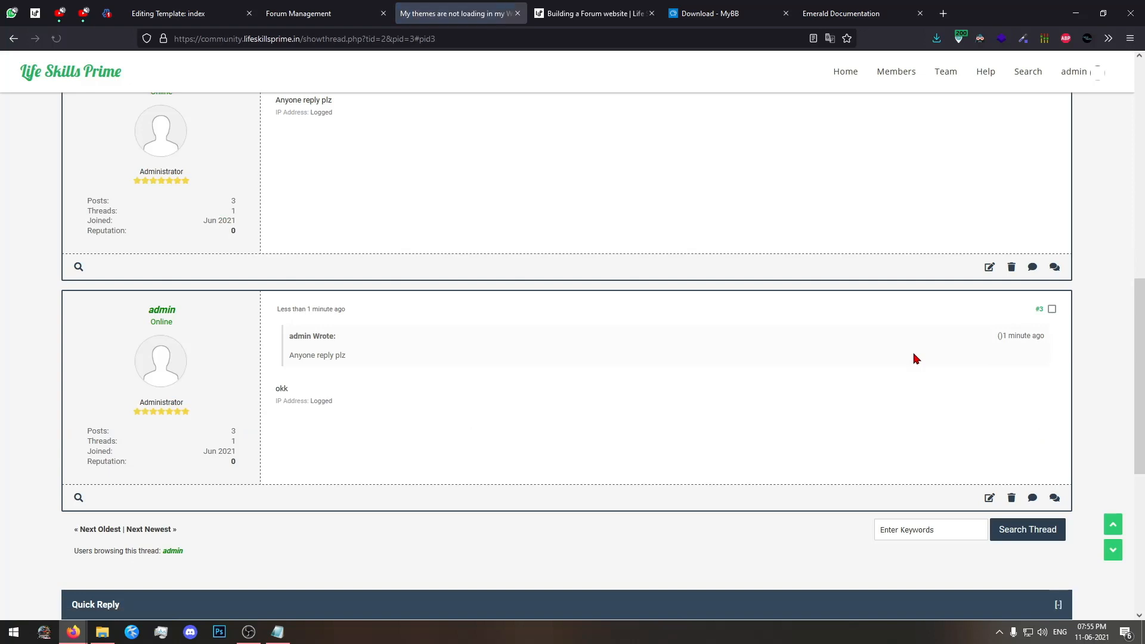
Delete the "Anyone reply plz" post from its full edit page with the Delete option checked.
{"action": "scroll", "coordinate": [916, 359], "scroll_direction": "up", "scroll_amount": 5}
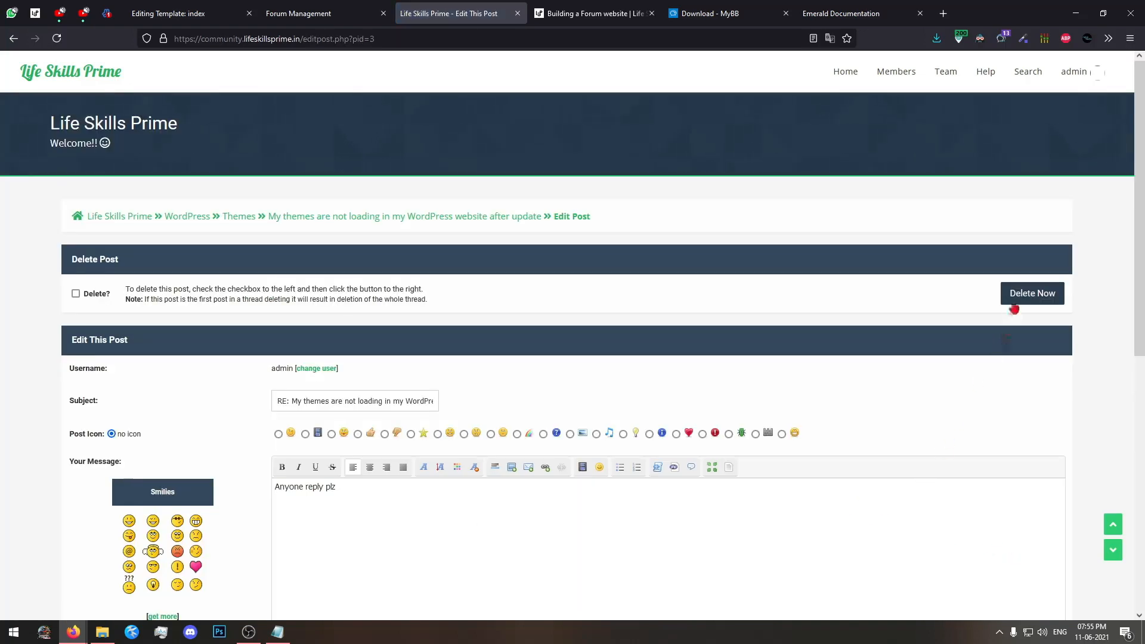
{"action": "left_click", "coordinate": [1017, 295]}
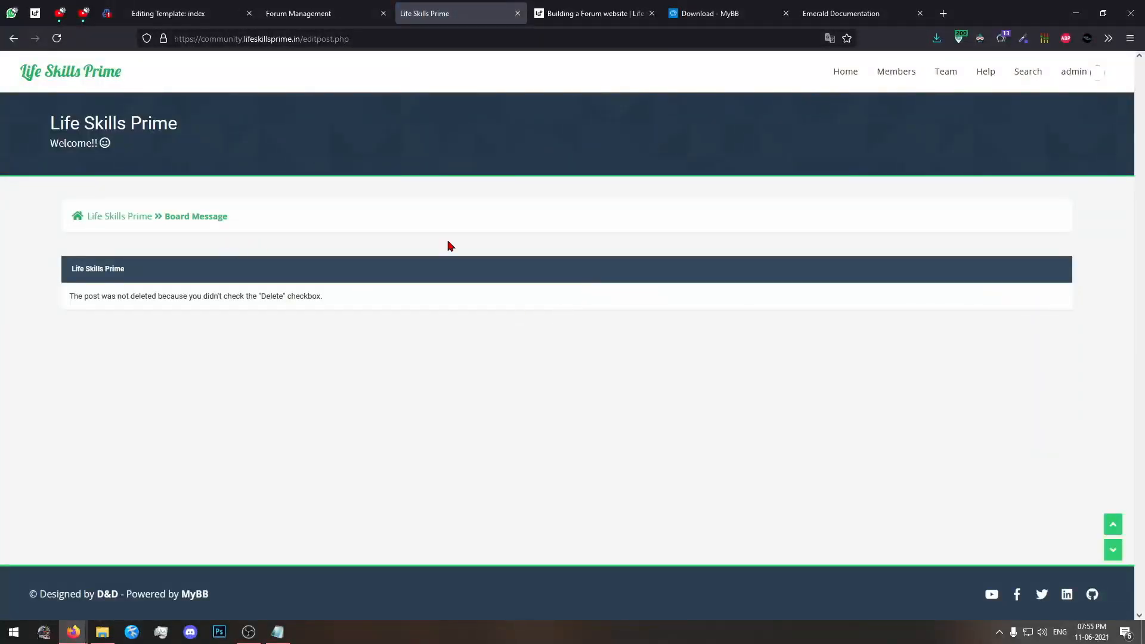
{"action": "left_click", "coordinate": [13, 38]}
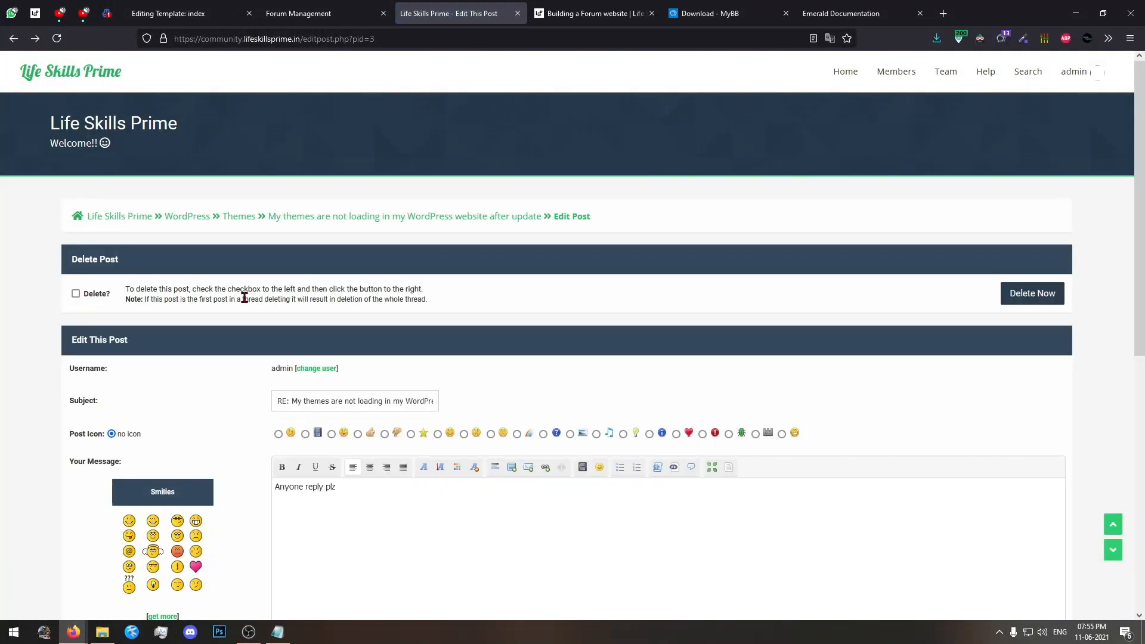
{"action": "left_click", "coordinate": [76, 293]}
{"action": "left_click", "coordinate": [1006, 298]}
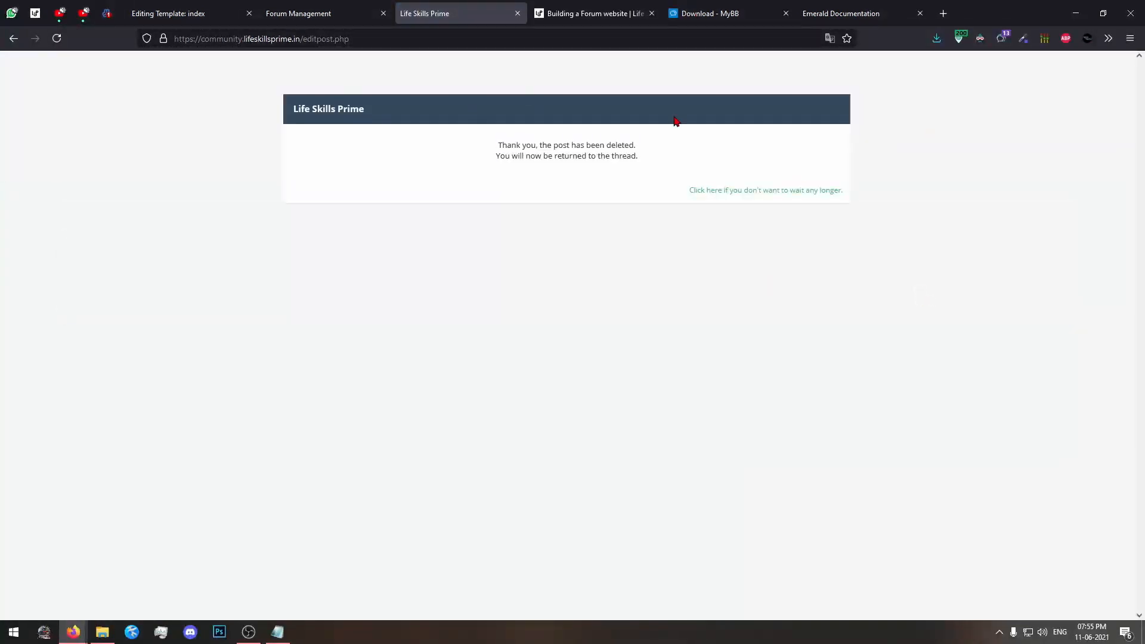
{"action": "left_click_drag", "start_coordinate": [491, 118], "coordinate": [853, 286]}
{"action": "left_click", "coordinate": [856, 289]}
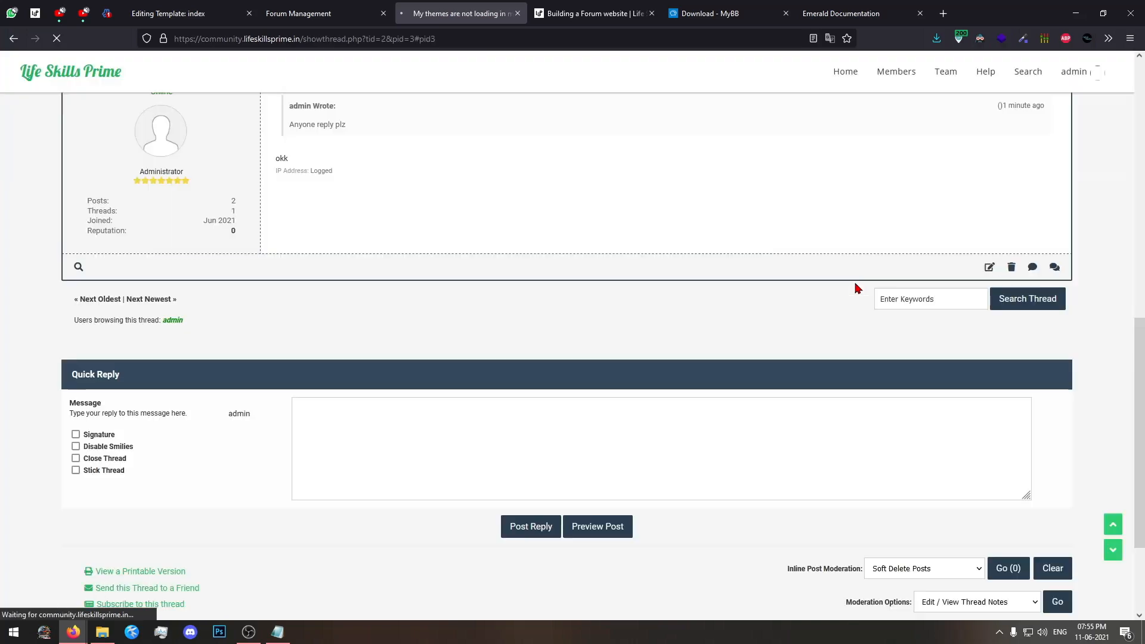
Review the remaining posts in the thread, then return to the Life Skills Prime forum index.
{"action": "scroll", "coordinate": [856, 289], "scroll_direction": "up", "scroll_amount": 4}
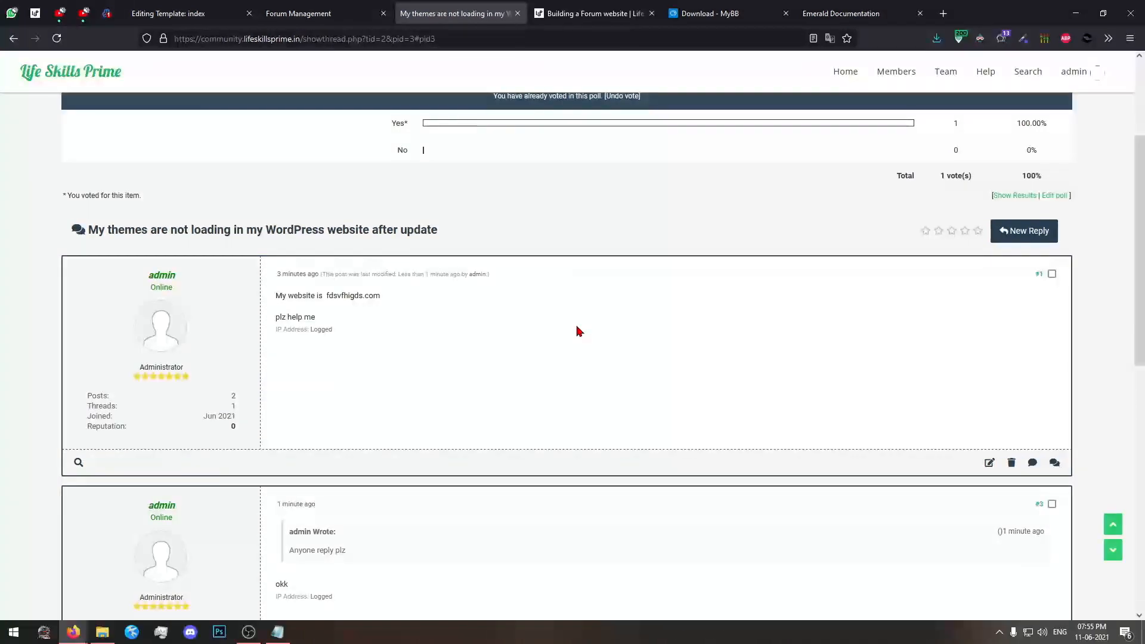
{"action": "scroll", "coordinate": [577, 331], "scroll_direction": "up", "scroll_amount": 3}
{"action": "scroll", "coordinate": [511, 381], "scroll_direction": "down", "scroll_amount": 10}
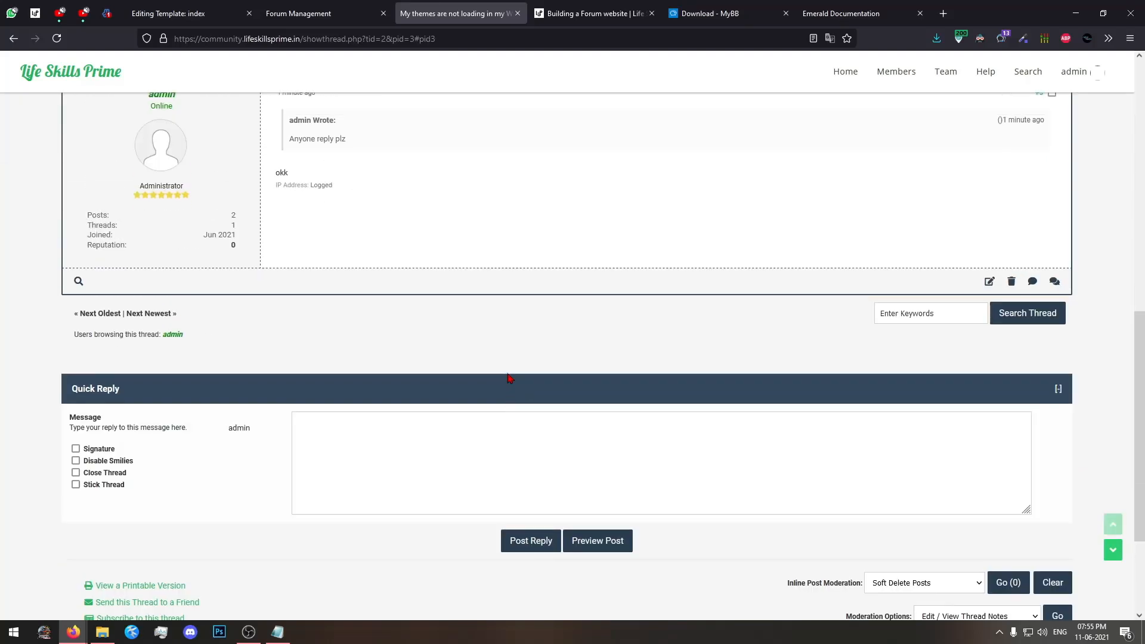
{"action": "scroll", "coordinate": [509, 381], "scroll_direction": "up", "scroll_amount": 10}
{"action": "left_click", "coordinate": [116, 217]}
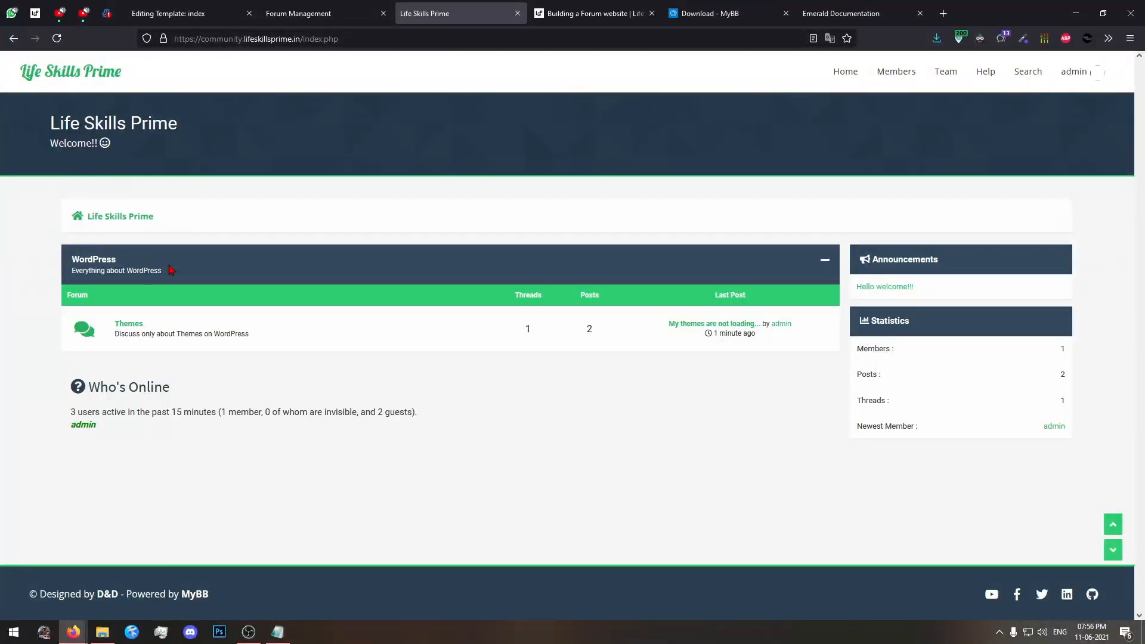
View the forum's member list, then open the forum team page.
{"action": "left_click", "coordinate": [895, 80]}
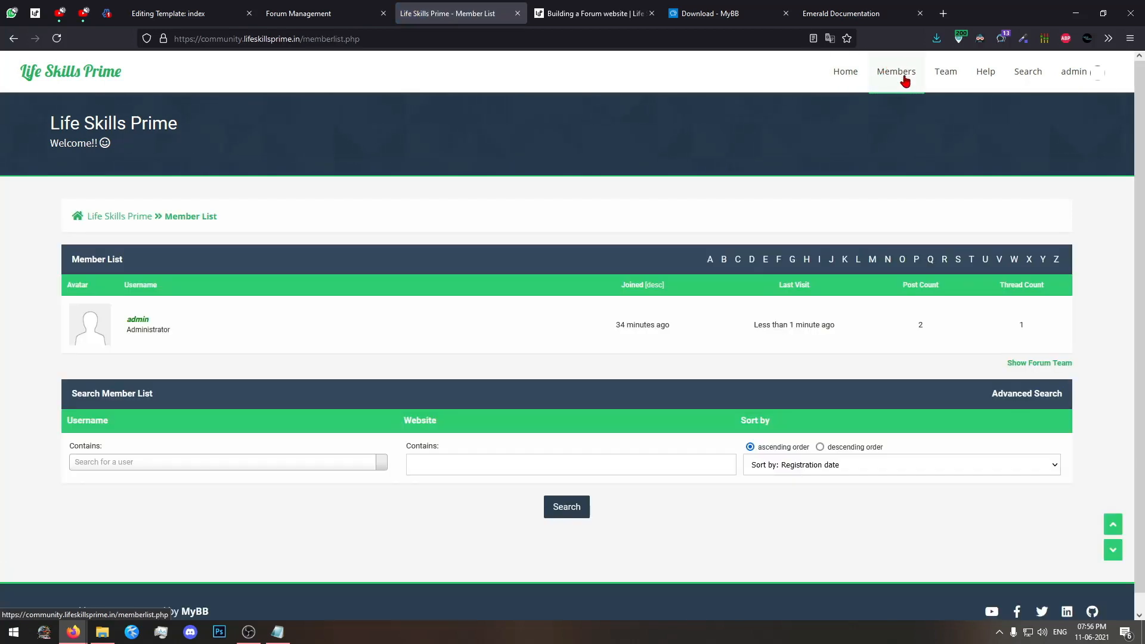
{"action": "left_click_drag", "start_coordinate": [342, 382], "coordinate": [1, 206]}
{"action": "left_click", "coordinate": [555, 373]}
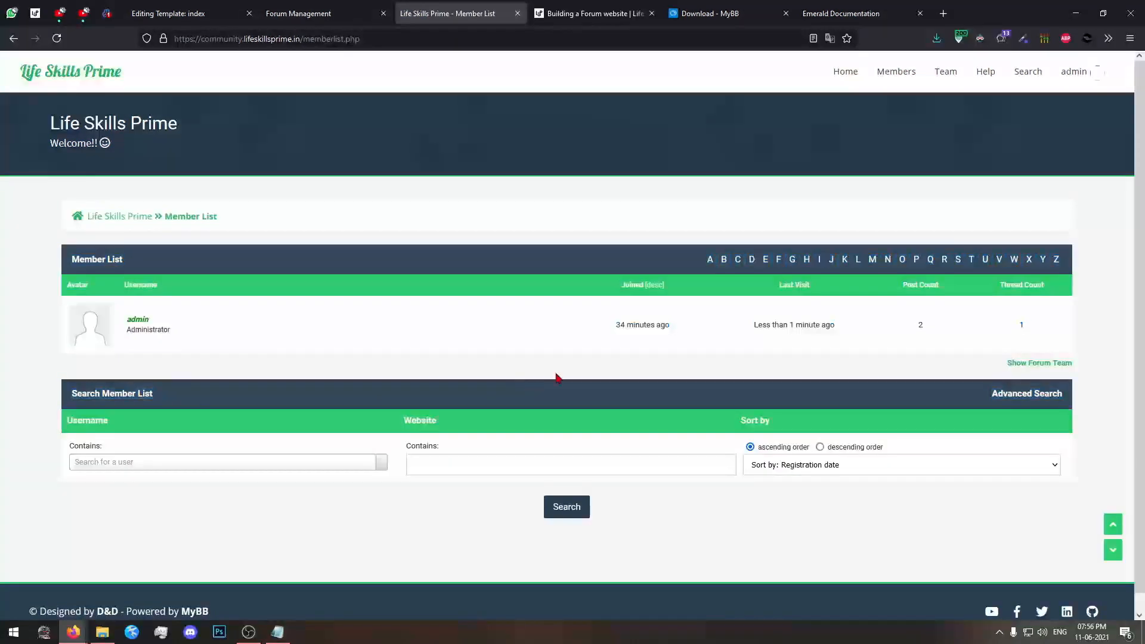
{"action": "left_click", "coordinate": [948, 72]}
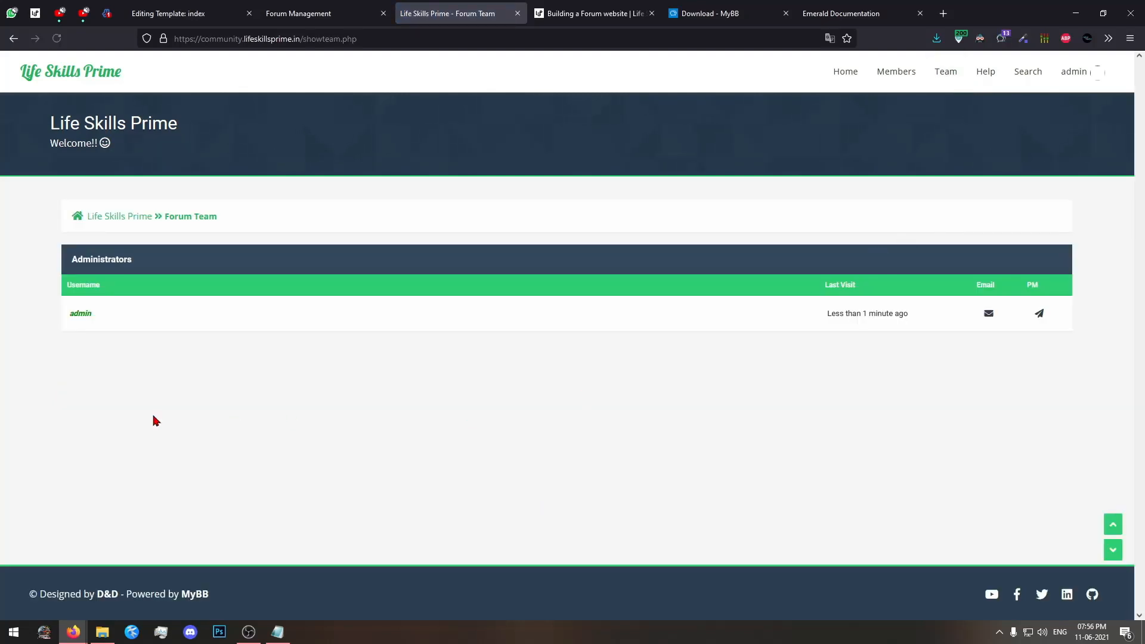
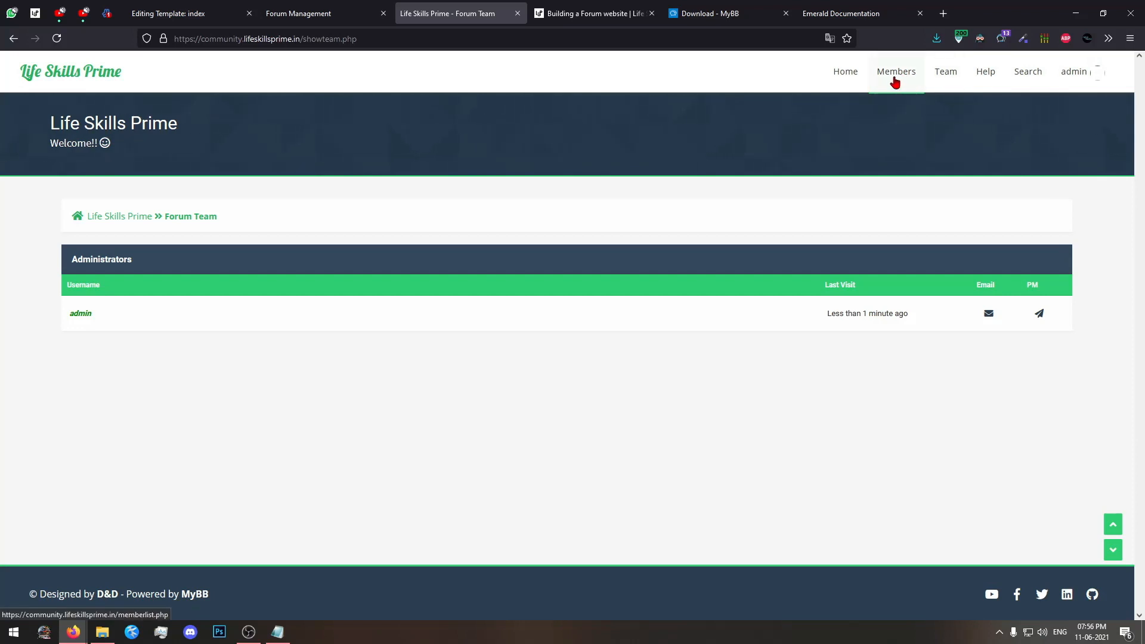
Look through the Help Documents page, then open the forum's Search page and review its search options.
{"action": "key", "text": "F5"}
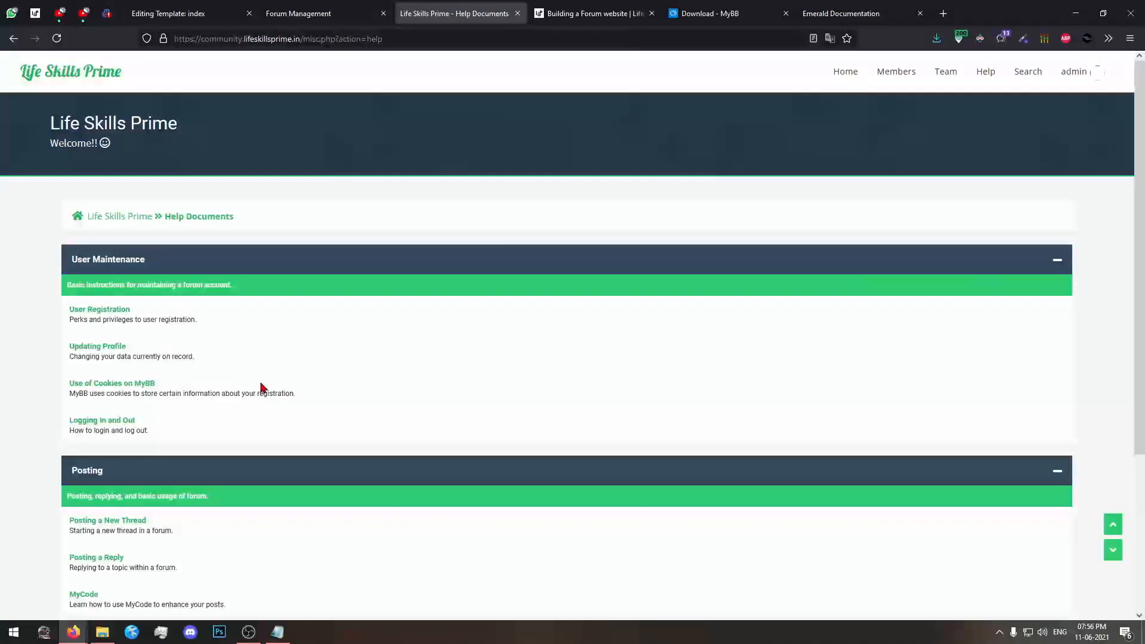
{"action": "scroll", "coordinate": [262, 389], "scroll_direction": "down", "scroll_amount": 4}
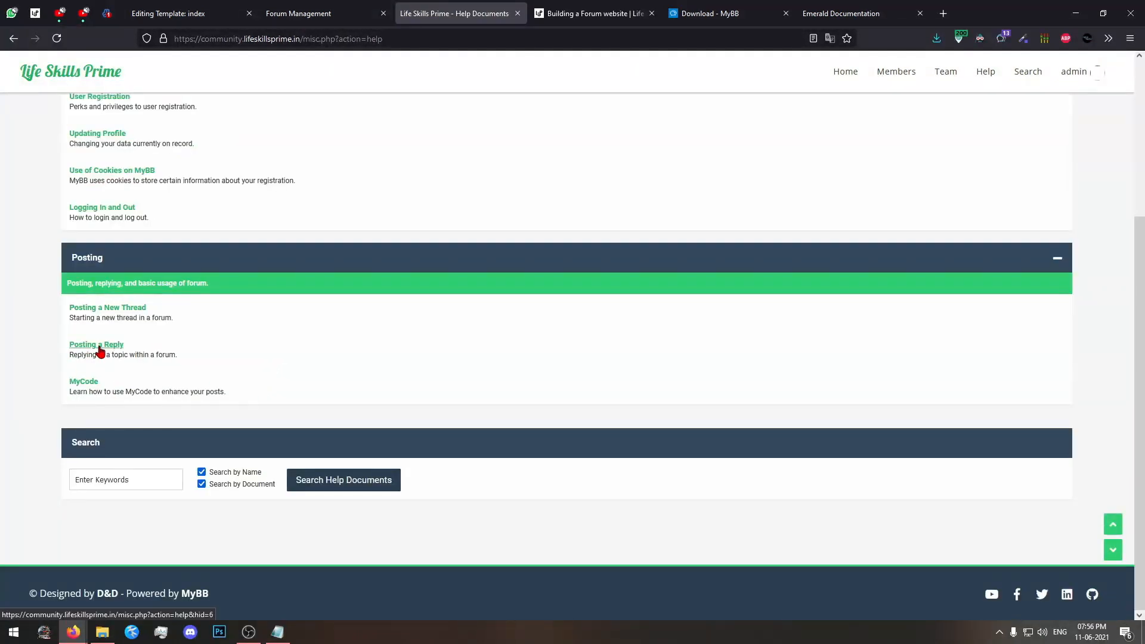
{"action": "scroll", "coordinate": [935, 203], "scroll_direction": "up", "scroll_amount": 4}
{"action": "left_click", "coordinate": [1023, 76]}
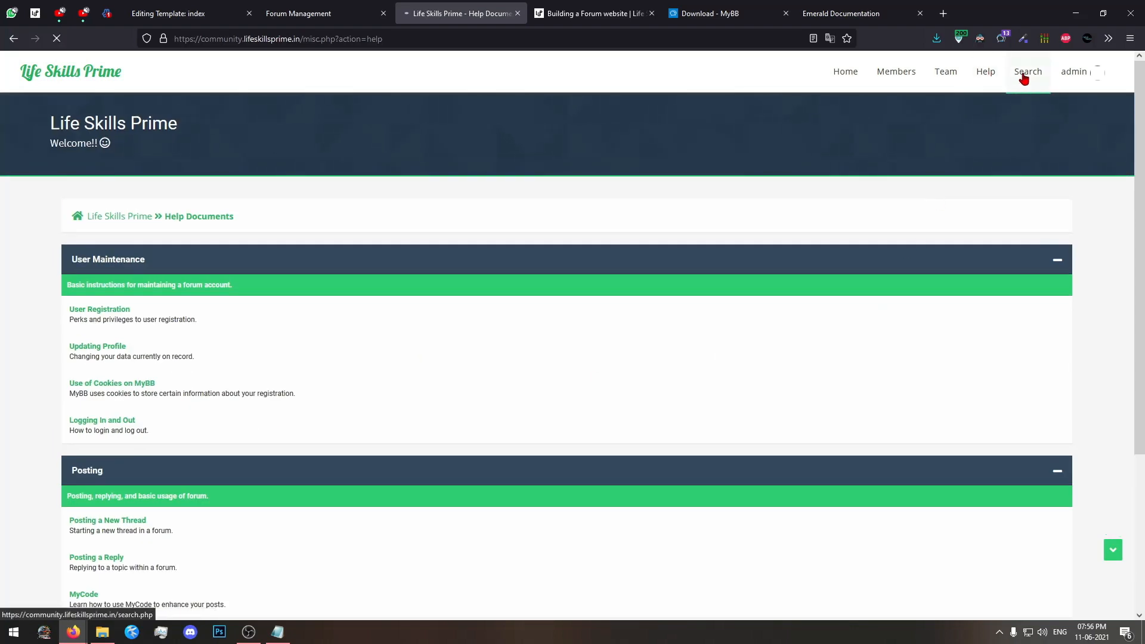
{"action": "scroll", "coordinate": [345, 465], "scroll_direction": "down", "scroll_amount": 8}
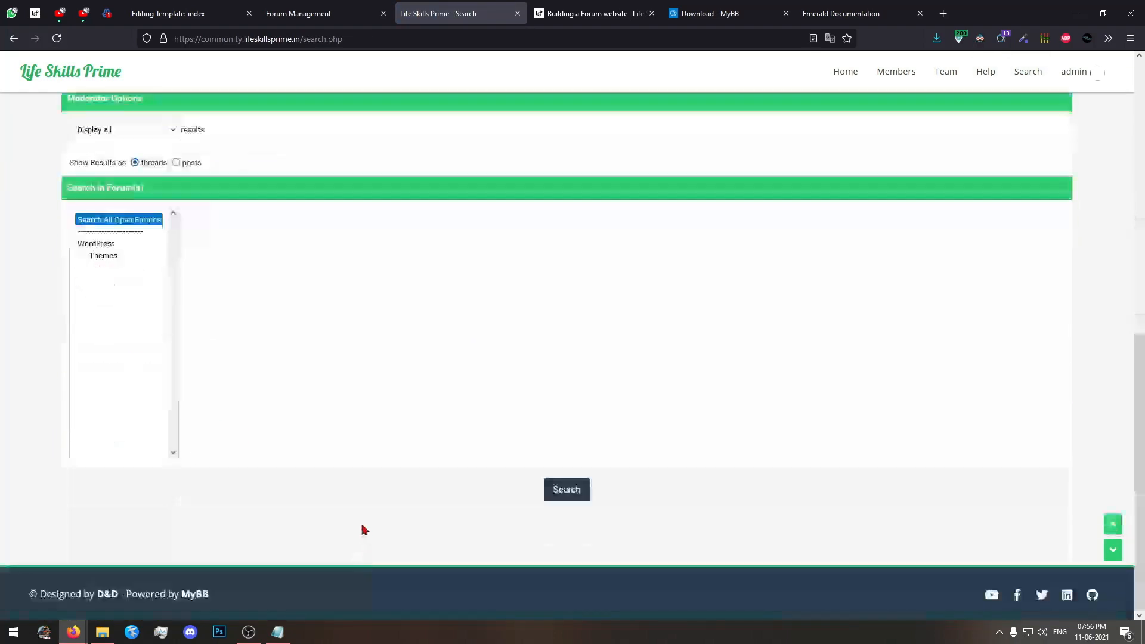
{"action": "scroll", "coordinate": [363, 529], "scroll_direction": "up", "scroll_amount": 5}
Open the admin account's profile page and examine its forum info, moderator options and admin options.
{"action": "left_click", "coordinate": [1097, 72]}
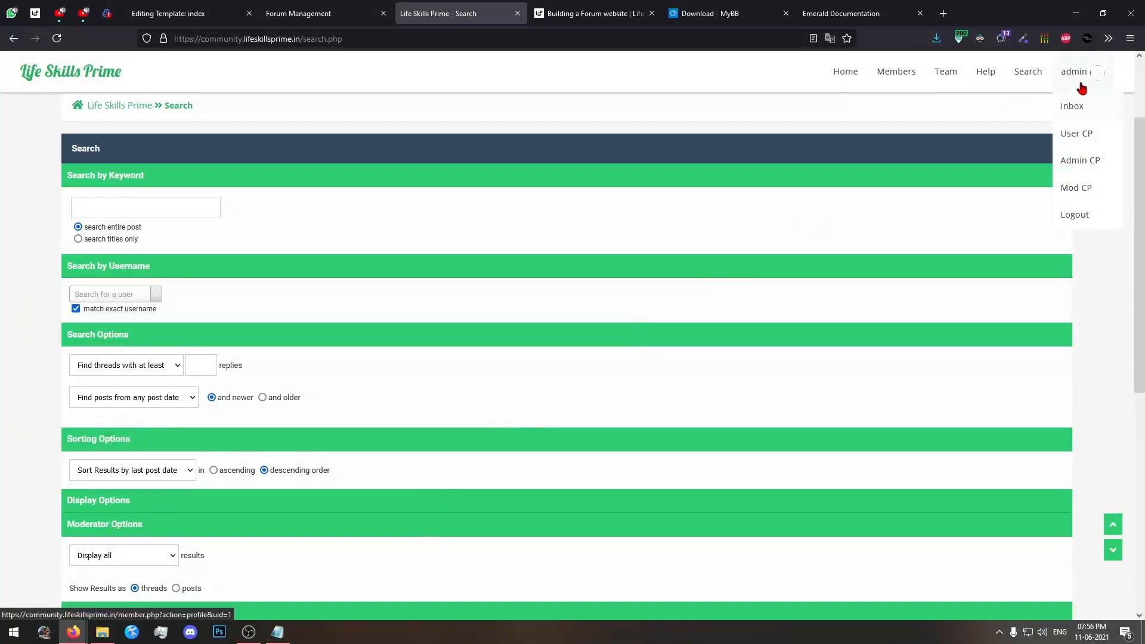
{"action": "left_click", "coordinate": [1076, 74]}
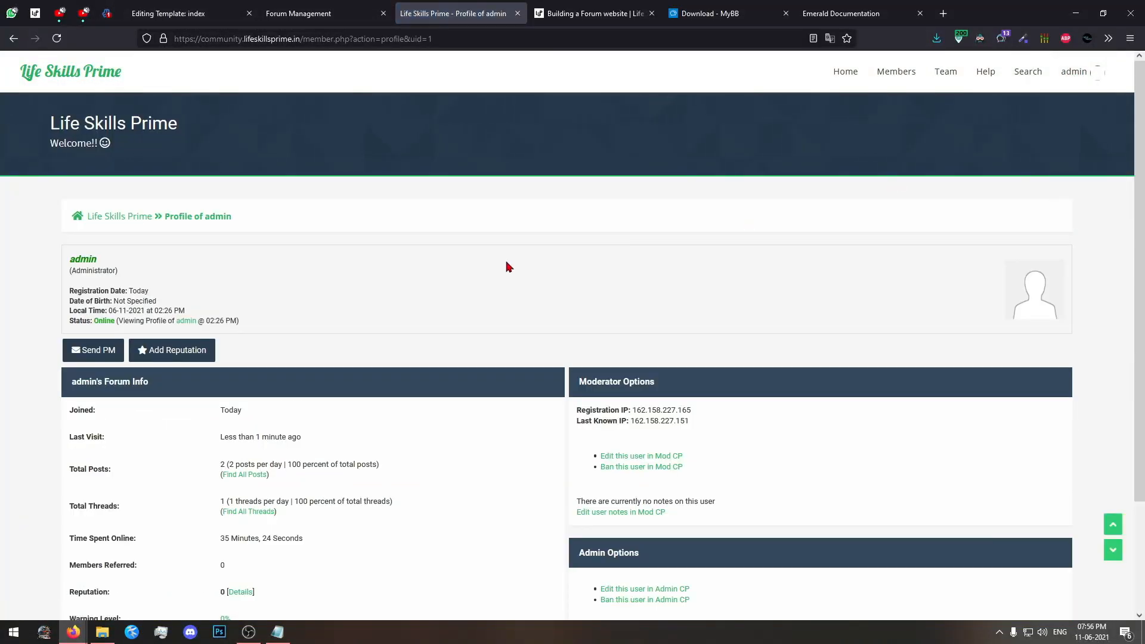
{"action": "scroll", "coordinate": [508, 266], "scroll_direction": "down", "scroll_amount": 3}
{"action": "scroll", "coordinate": [508, 267], "scroll_direction": "up", "scroll_amount": 3}
{"action": "scroll", "coordinate": [508, 268], "scroll_direction": "down", "scroll_amount": 2}
{"action": "scroll", "coordinate": [506, 265], "scroll_direction": "up", "scroll_amount": 2}
{"action": "scroll", "coordinate": [307, 278], "scroll_direction": "down", "scroll_amount": 2}
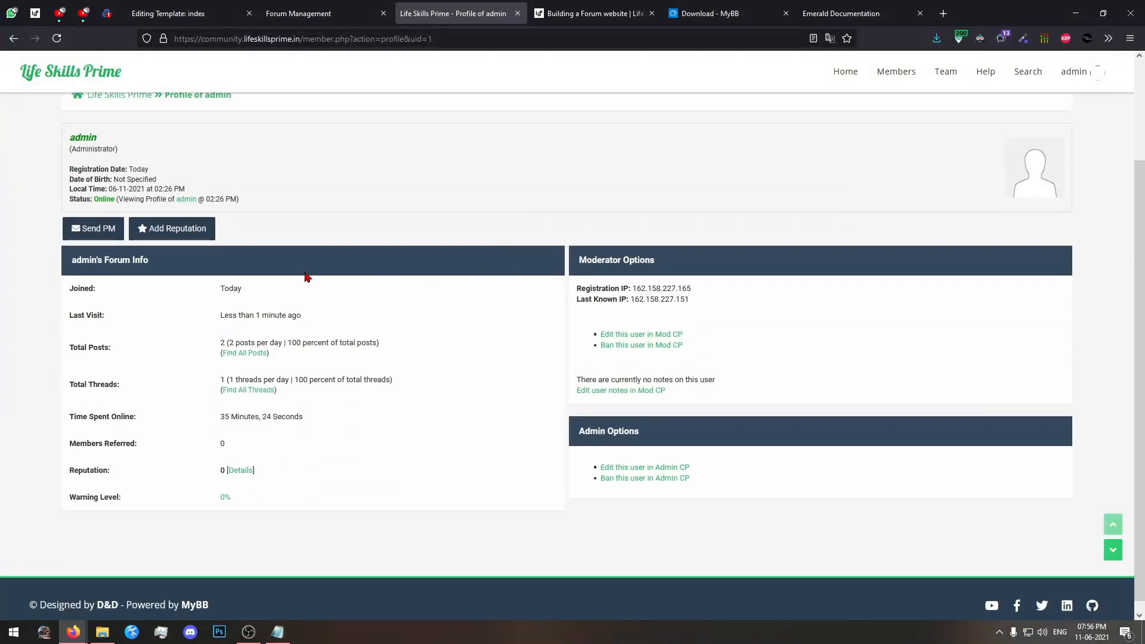
{"action": "scroll", "coordinate": [918, 205], "scroll_direction": "up", "scroll_amount": 2}
{"action": "scroll", "coordinate": [1029, 294], "scroll_direction": "down", "scroll_amount": 2}
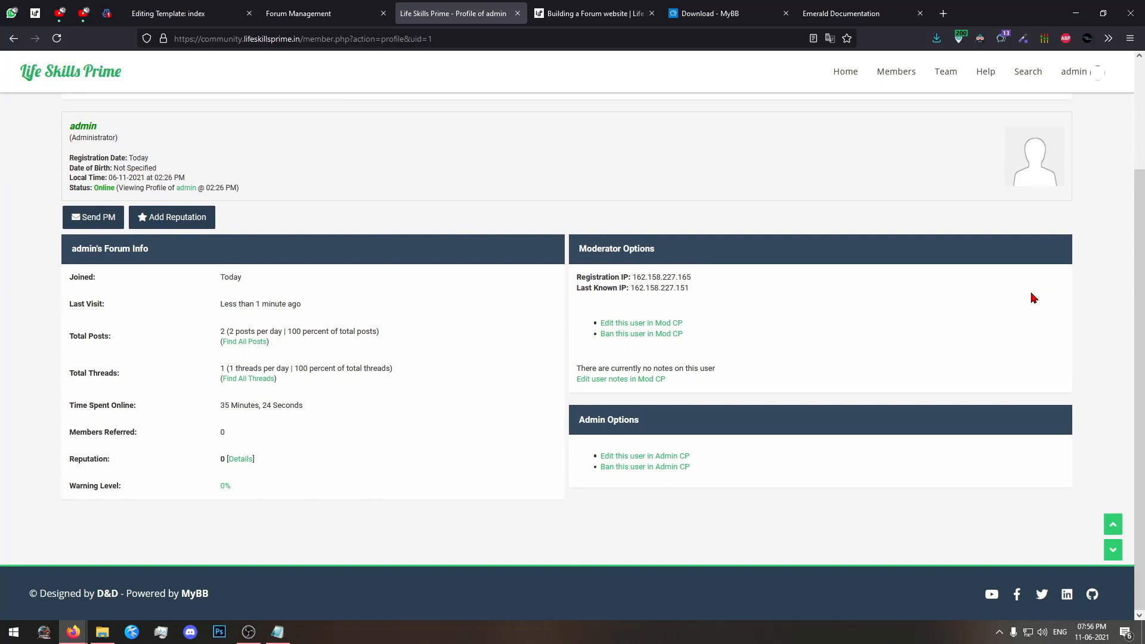
{"action": "scroll", "coordinate": [1033, 297], "scroll_direction": "up", "scroll_amount": 2}
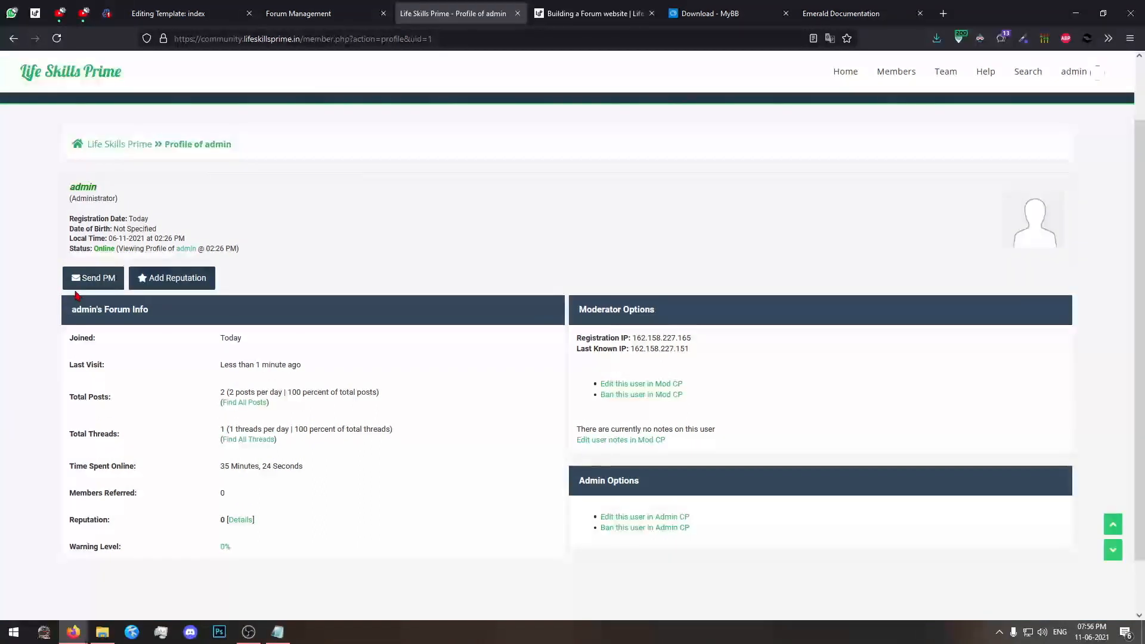
Open the profile's Send PM page in a separate tab, look over the message form, and close that tab.
{"action": "middle_click", "coordinate": [83, 281]}
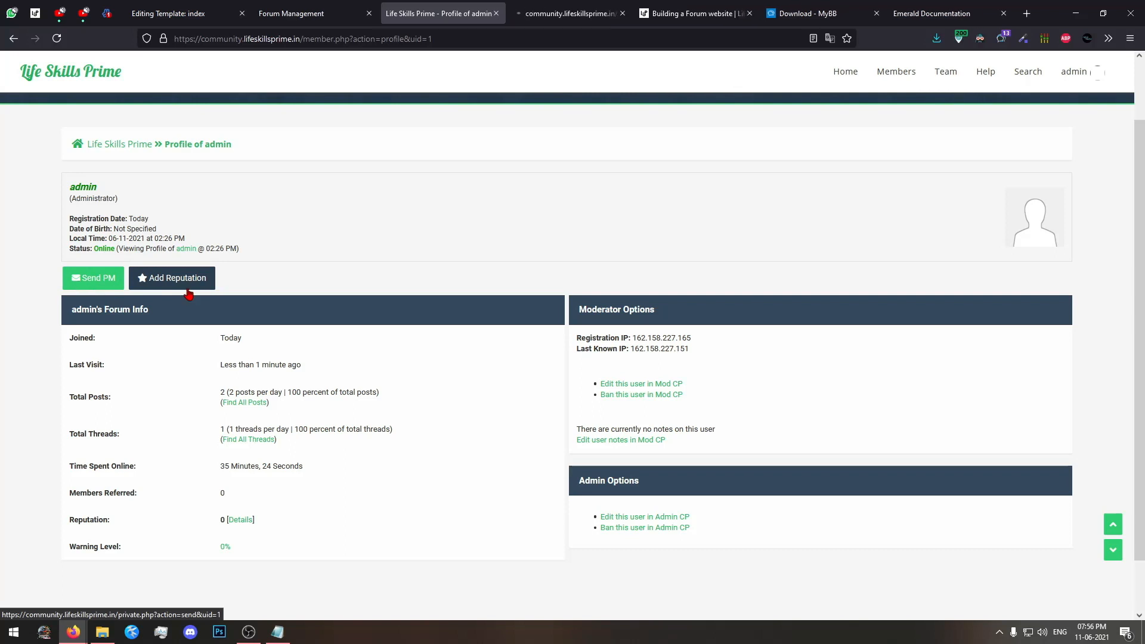
{"action": "left_click", "coordinate": [559, 7]}
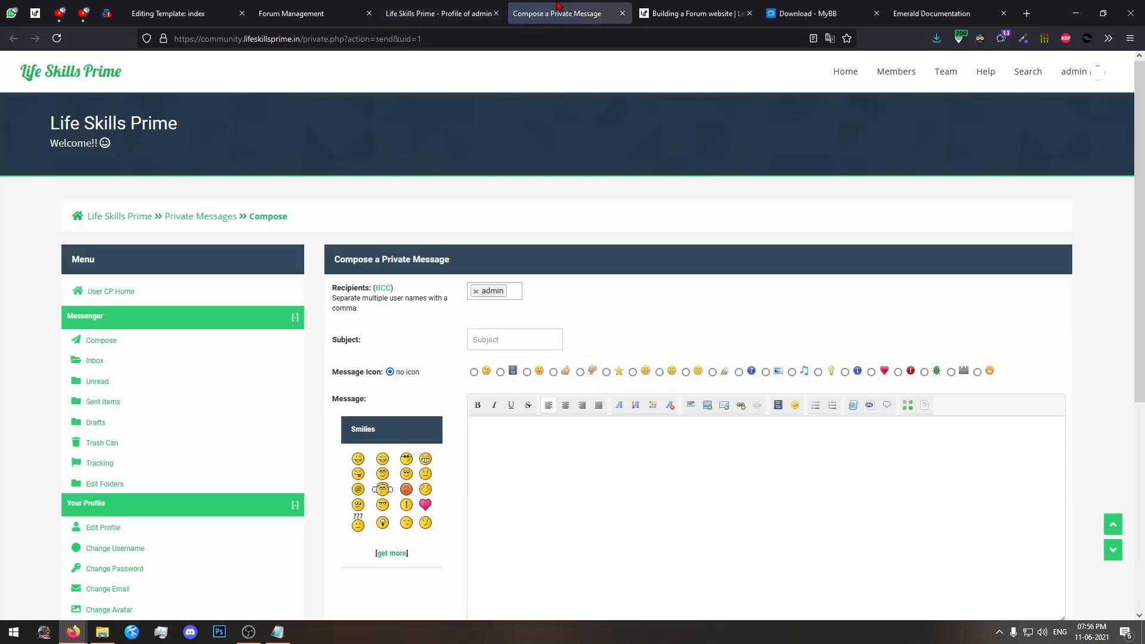
{"action": "scroll", "coordinate": [556, 169], "scroll_direction": "down", "scroll_amount": 2}
{"action": "left_click", "coordinate": [503, 278]}
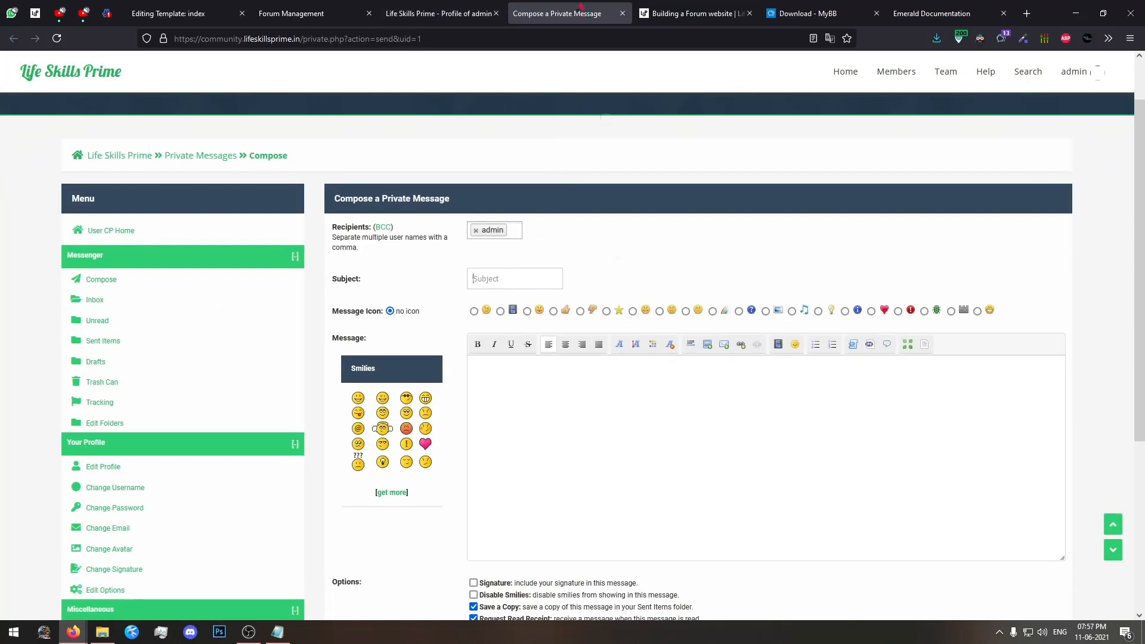
{"action": "left_click", "coordinate": [623, 13]}
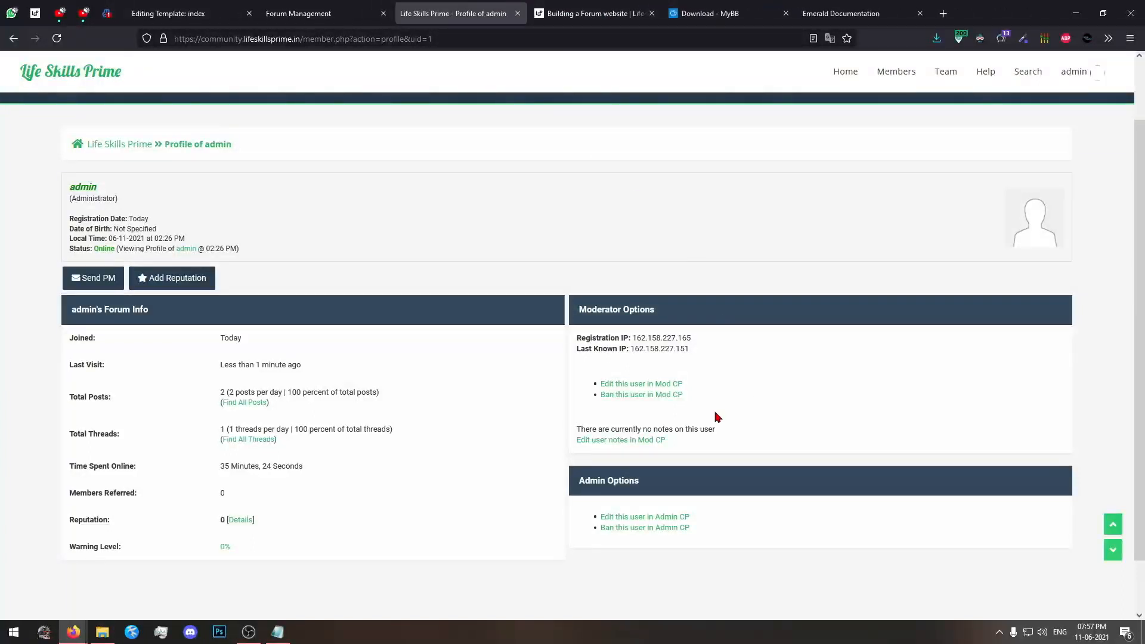
Review the admin profile's join date, visit, post, thread and reputation details along with the moderator and admin options.
{"action": "left_click", "coordinate": [462, 42]}
{"action": "left_click", "coordinate": [386, 237]}
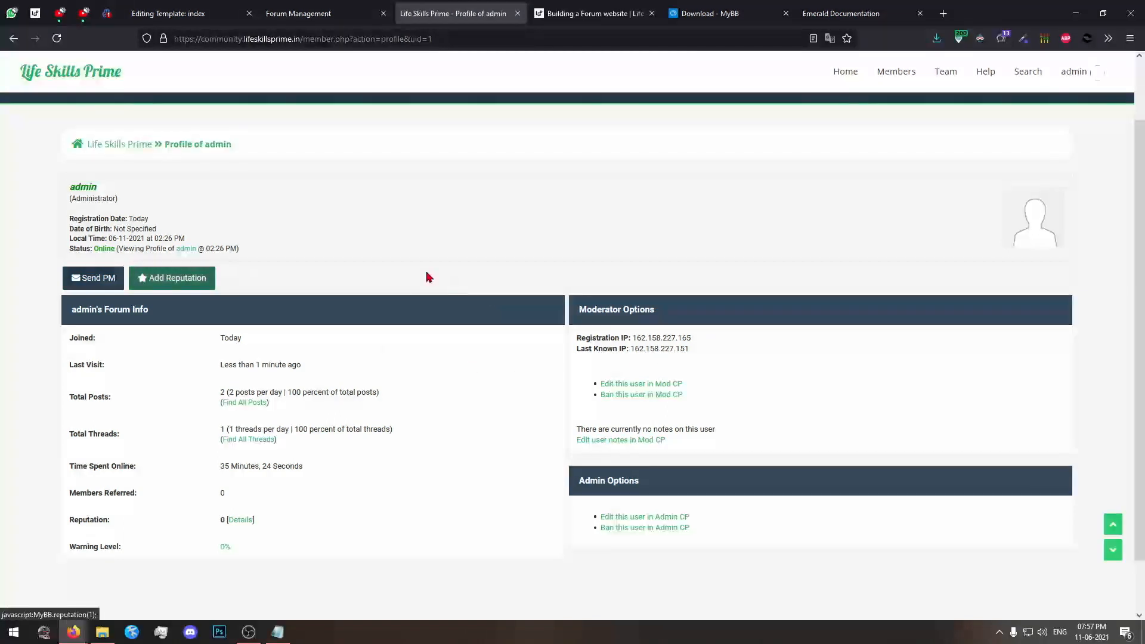
{"action": "left_click_drag", "start_coordinate": [197, 332], "coordinate": [315, 335]}
{"action": "left_click_drag", "start_coordinate": [360, 374], "coordinate": [129, 387]}
{"action": "left_click", "coordinate": [412, 558]}
{"action": "left_click", "coordinate": [87, 513]}
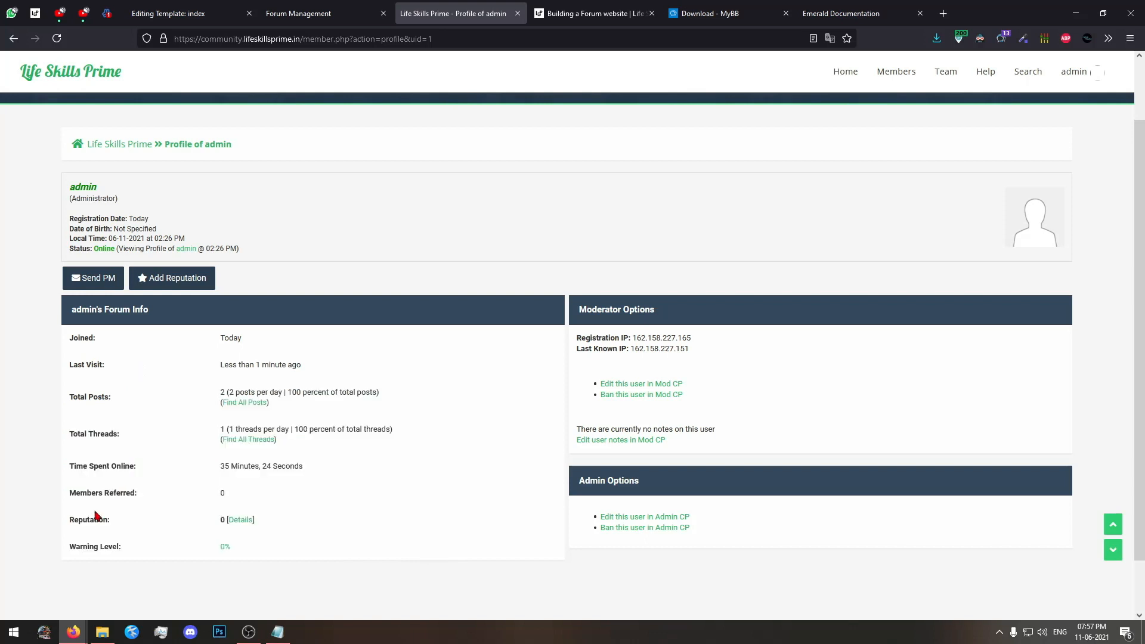
{"action": "left_click_drag", "start_coordinate": [603, 309], "coordinate": [847, 445]}
{"action": "left_click", "coordinate": [848, 462]}
{"action": "scroll", "coordinate": [847, 460], "scroll_direction": "up", "scroll_amount": 2}
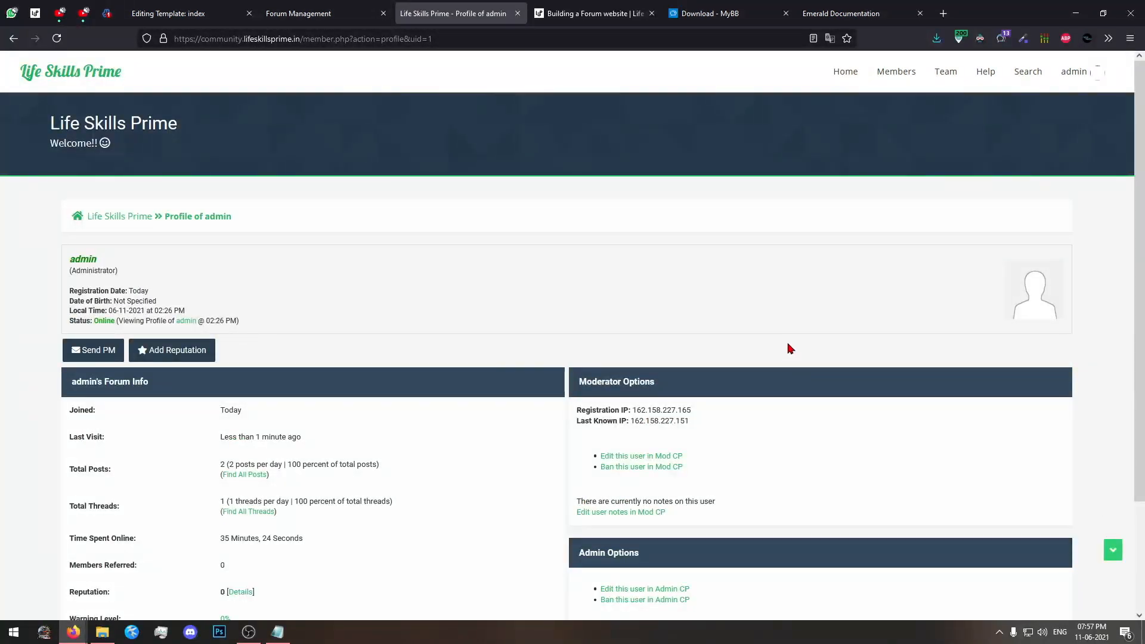
Open the admin account's private message inbox and look over its folders and menu.
{"action": "left_click", "coordinate": [1096, 72]}
{"action": "left_click", "coordinate": [1081, 108]}
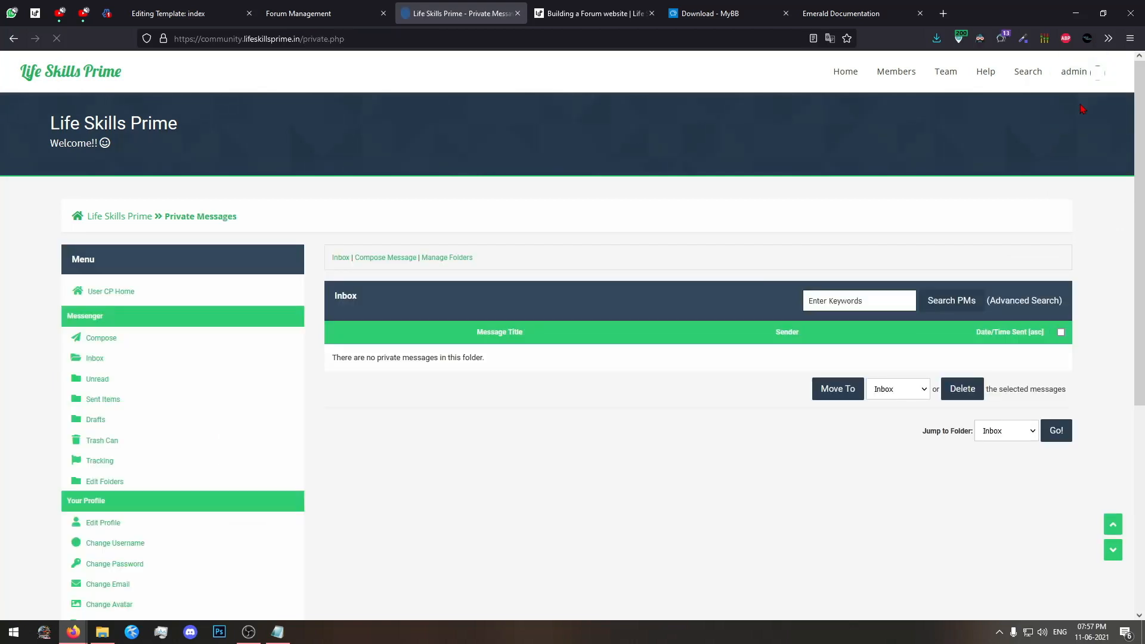
{"action": "scroll", "coordinate": [912, 307], "scroll_direction": "down", "scroll_amount": 3}
{"action": "scroll", "coordinate": [873, 324], "scroll_direction": "up", "scroll_amount": 3}
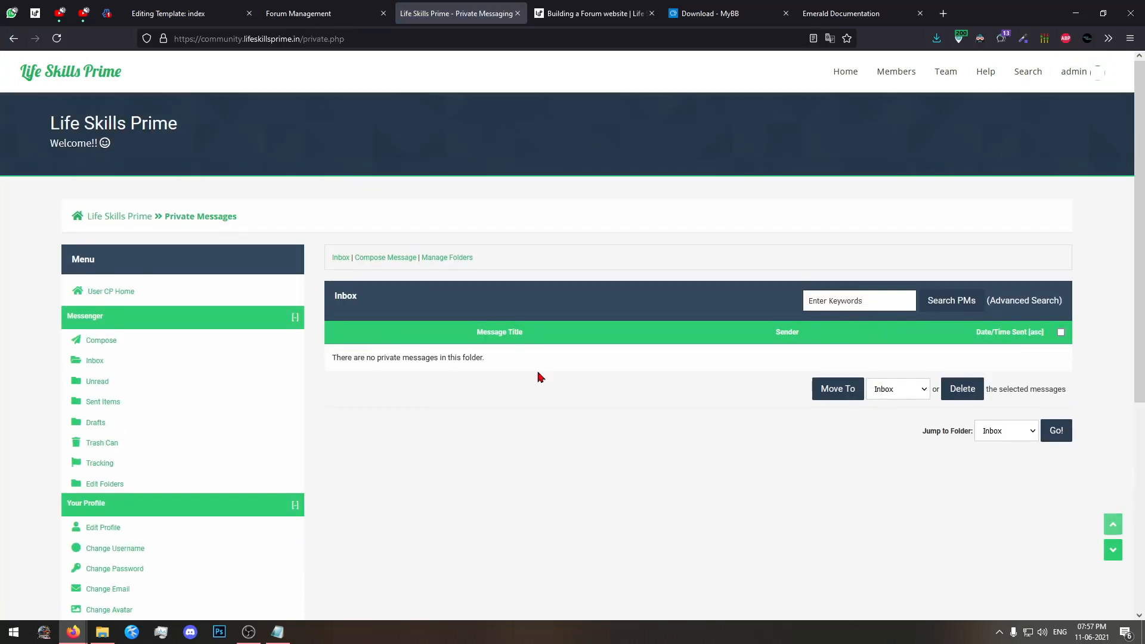
Open the User CP home, review the account summary, and save "123" in the Personal Notepad.
{"action": "left_click", "coordinate": [111, 294]}
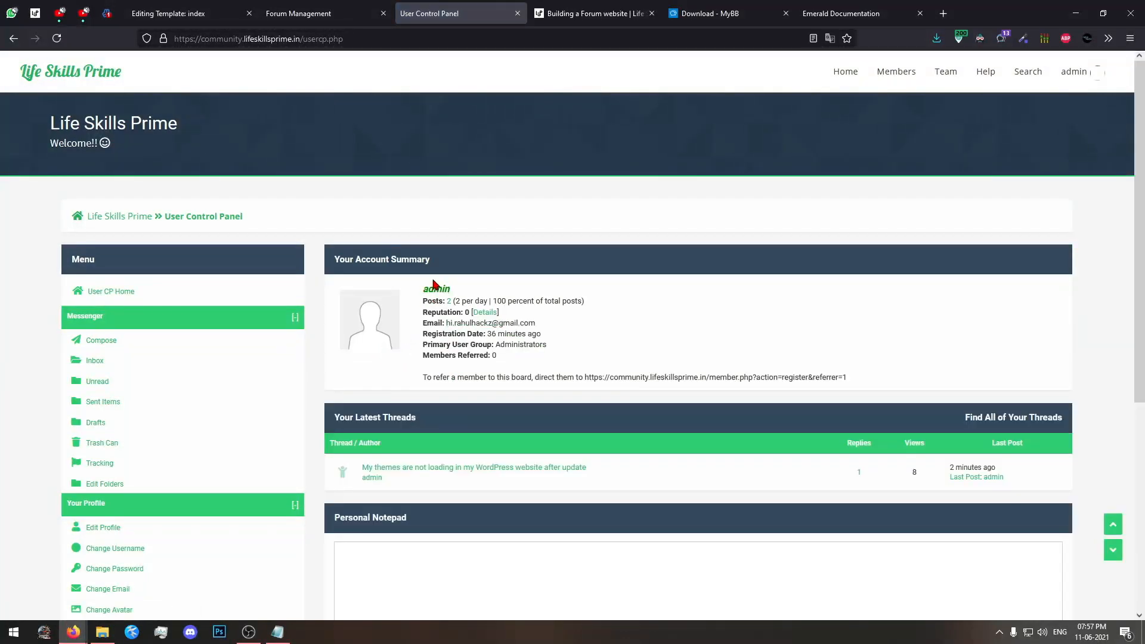
{"action": "left_click_drag", "start_coordinate": [433, 283], "coordinate": [614, 325]}
{"action": "left_click", "coordinate": [614, 325]}
{"action": "scroll", "coordinate": [713, 334], "scroll_direction": "down", "scroll_amount": 4}
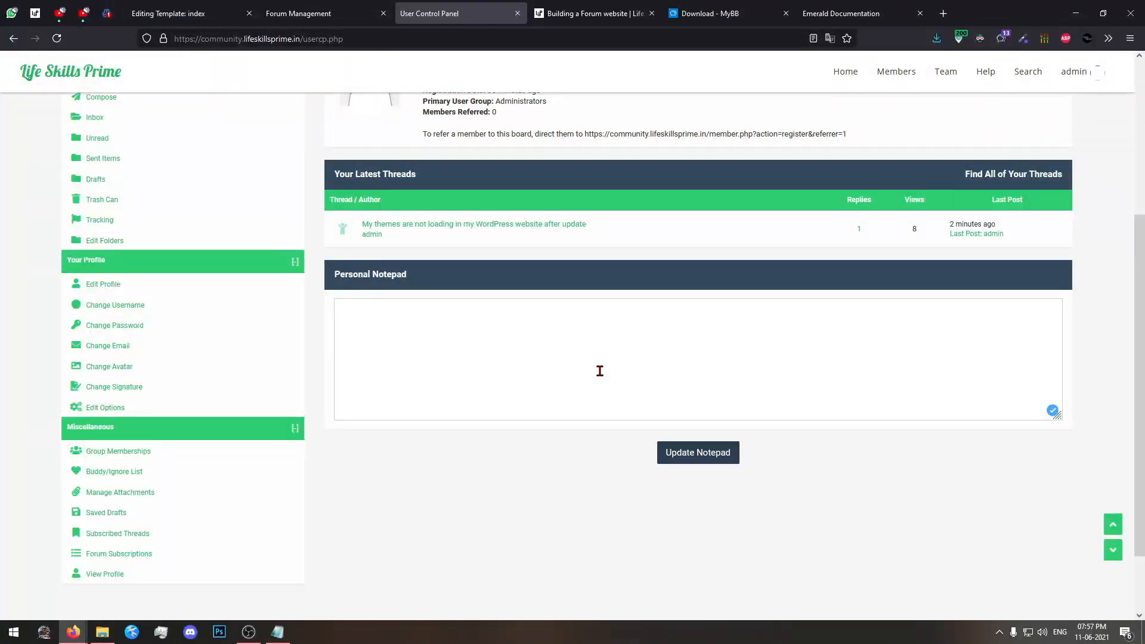
{"action": "left_click", "coordinate": [686, 459]}
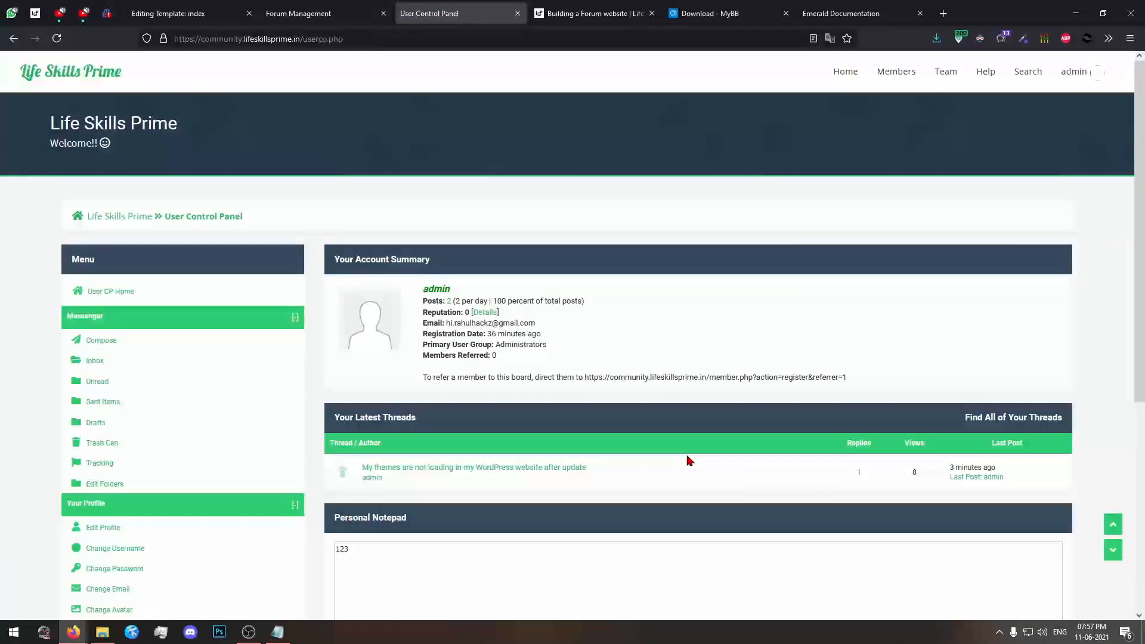
Enlarge the page to 110% and start a new private message with admin as the recipient.
{"action": "scroll", "coordinate": [145, 356], "scroll_direction": "down", "scroll_amount": 2}
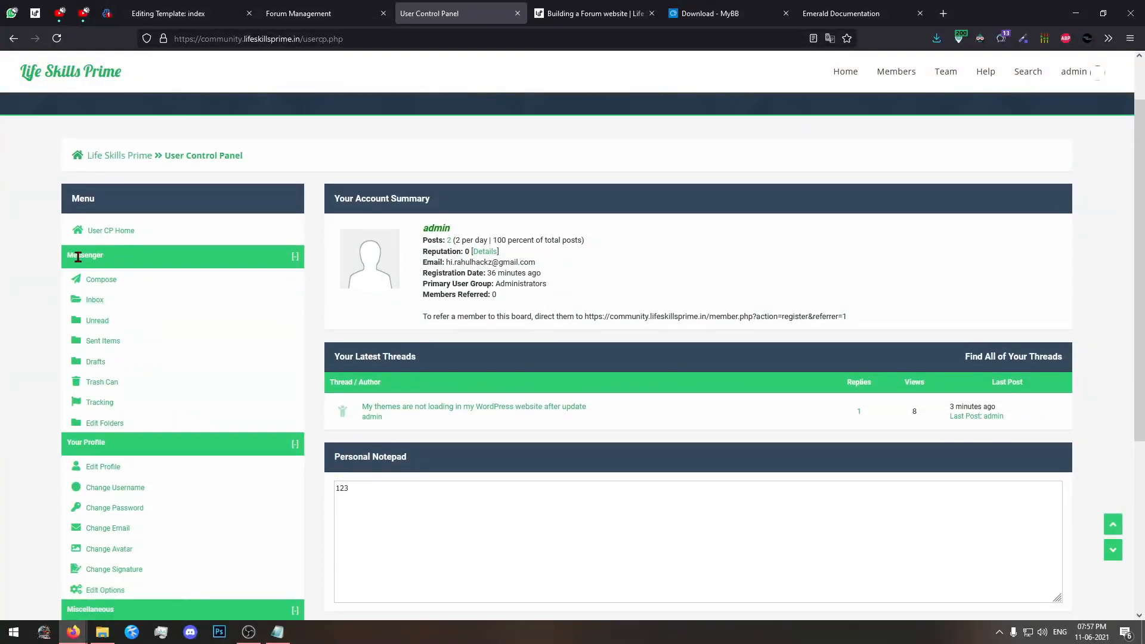
{"action": "key", "text": "ctrl+plus"}
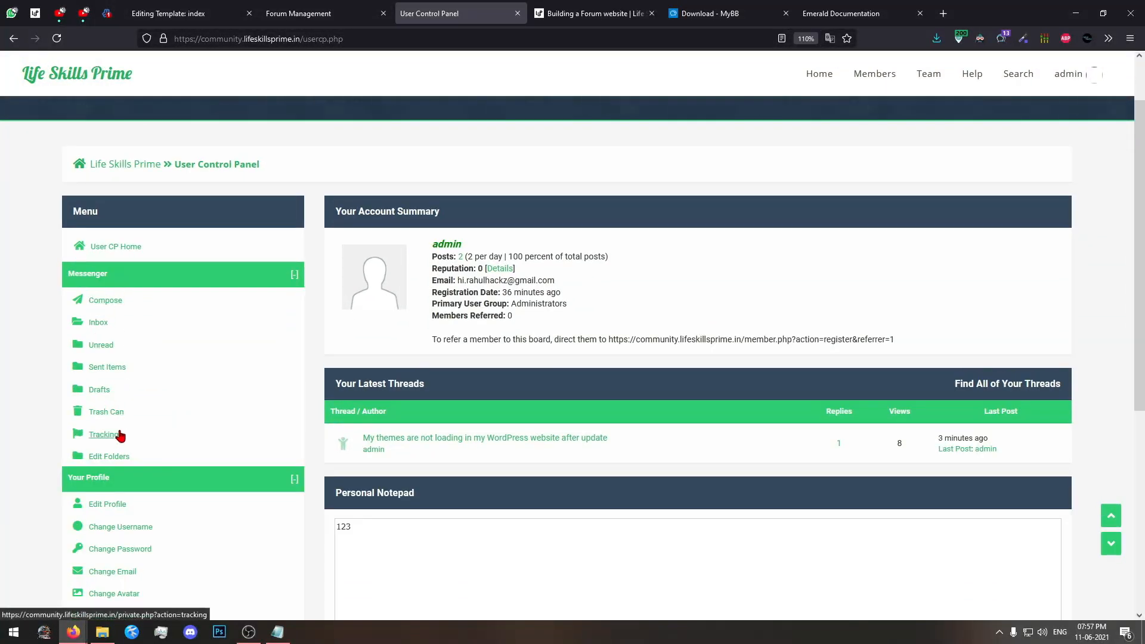
{"action": "left_click", "coordinate": [107, 304]}
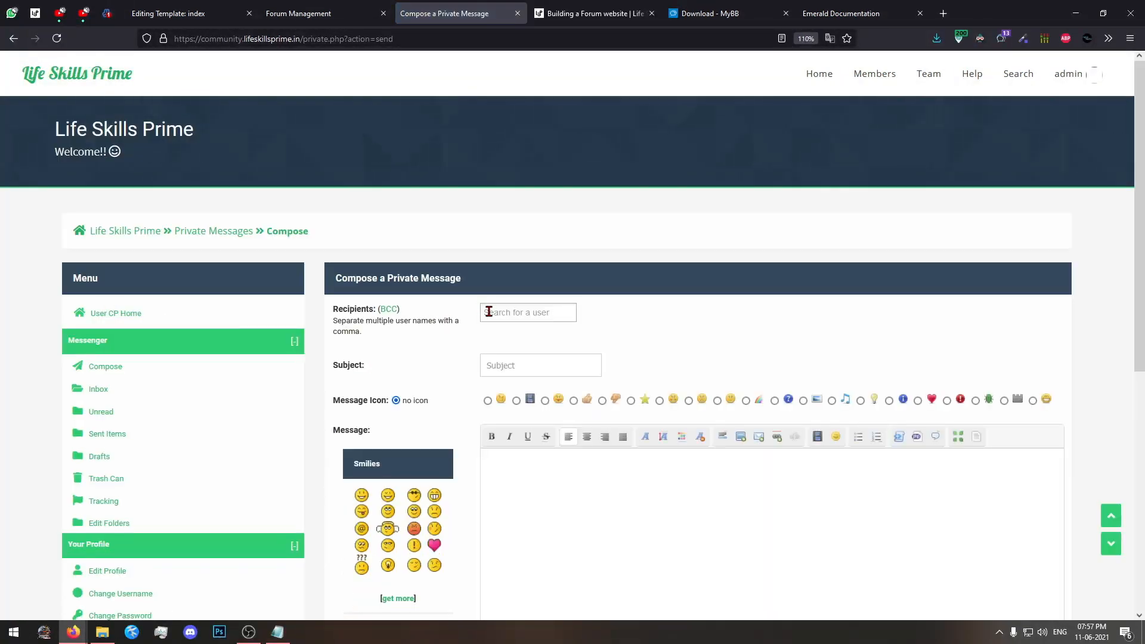
{"action": "left_click", "coordinate": [511, 316]}
{"action": "left_click", "coordinate": [518, 320]}
{"action": "left_click", "coordinate": [489, 321]}
{"action": "left_click", "coordinate": [489, 325]}
{"action": "left_click", "coordinate": [489, 323]}
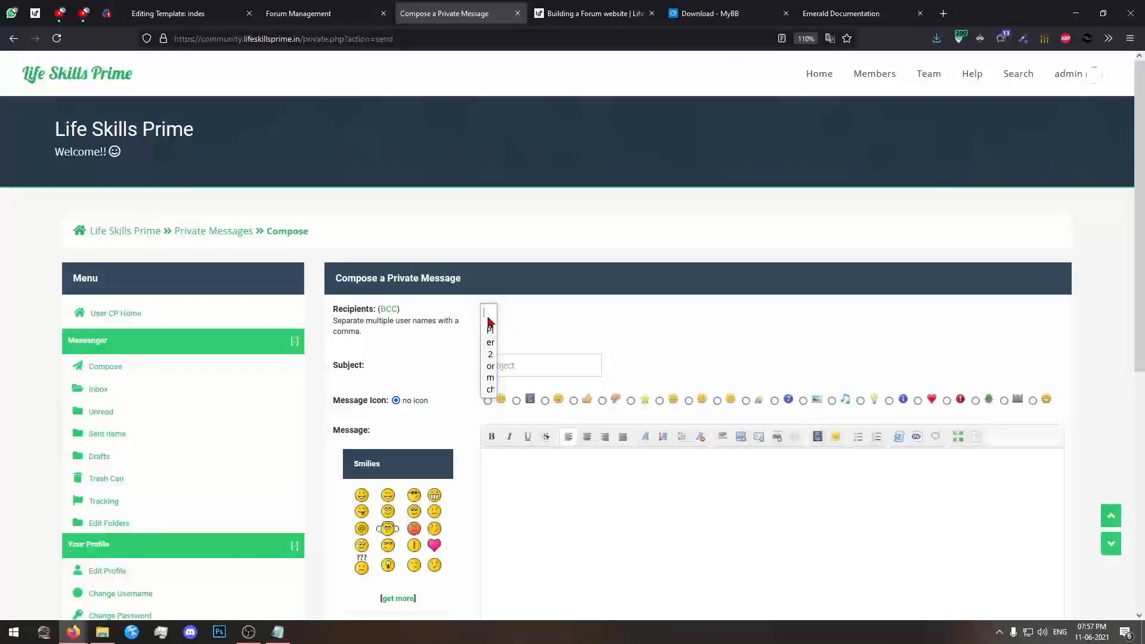
{"action": "type", "text": "adm"}
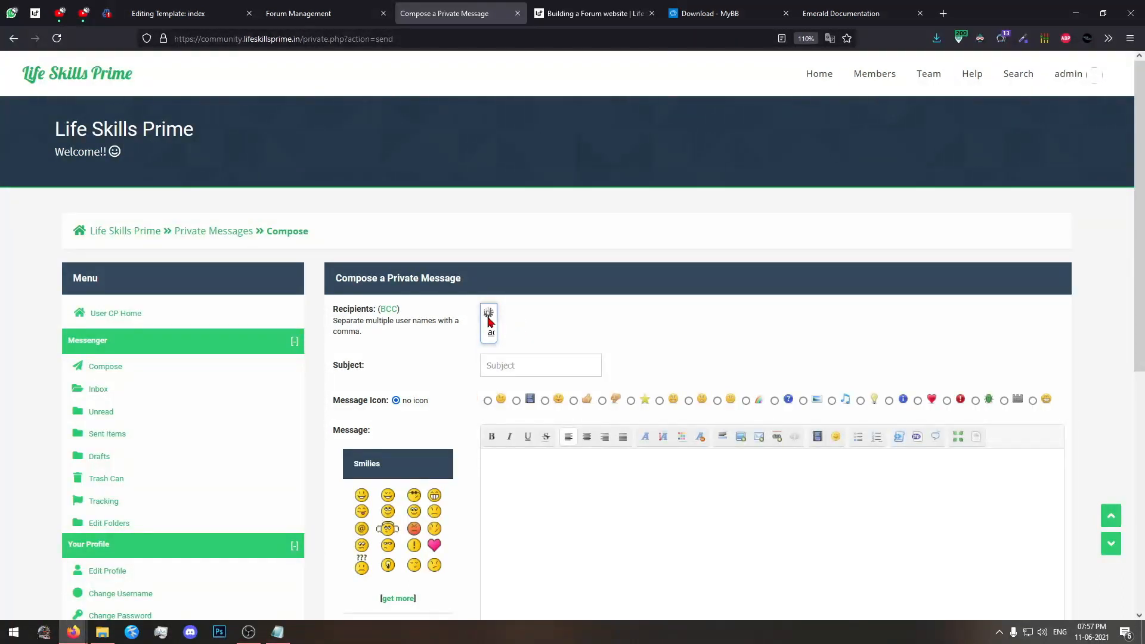
{"action": "left_click", "coordinate": [494, 333]}
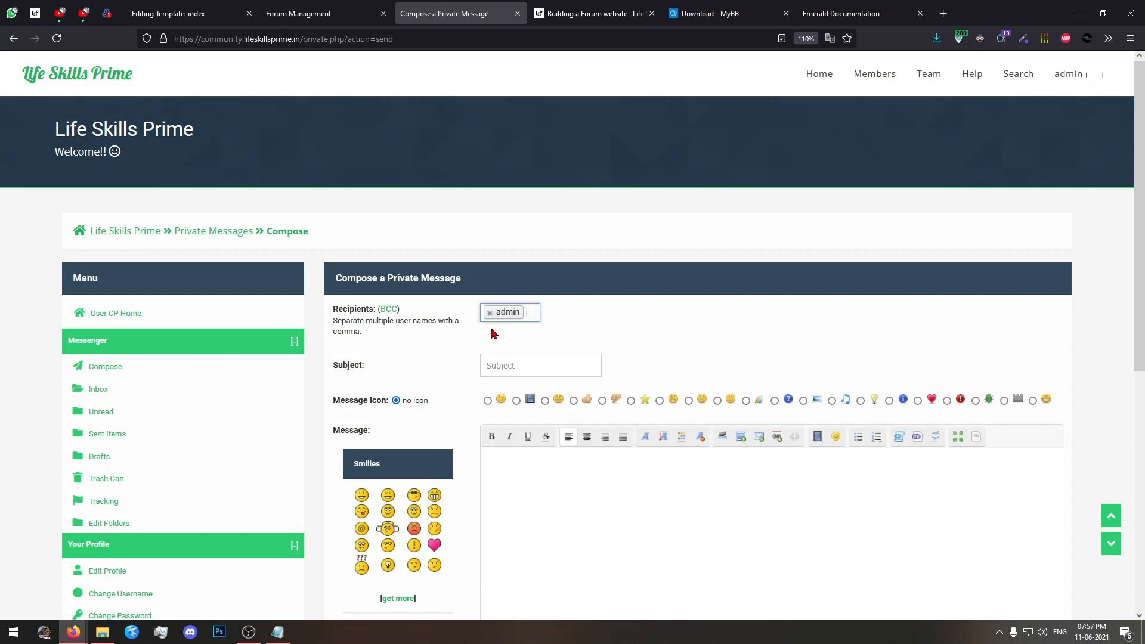
Give the private message the subject "testing" and the text "hiii" with a sunglasses smiley, and send it.
{"action": "left_click", "coordinate": [578, 369]}
{"action": "type", "text": "testing"}
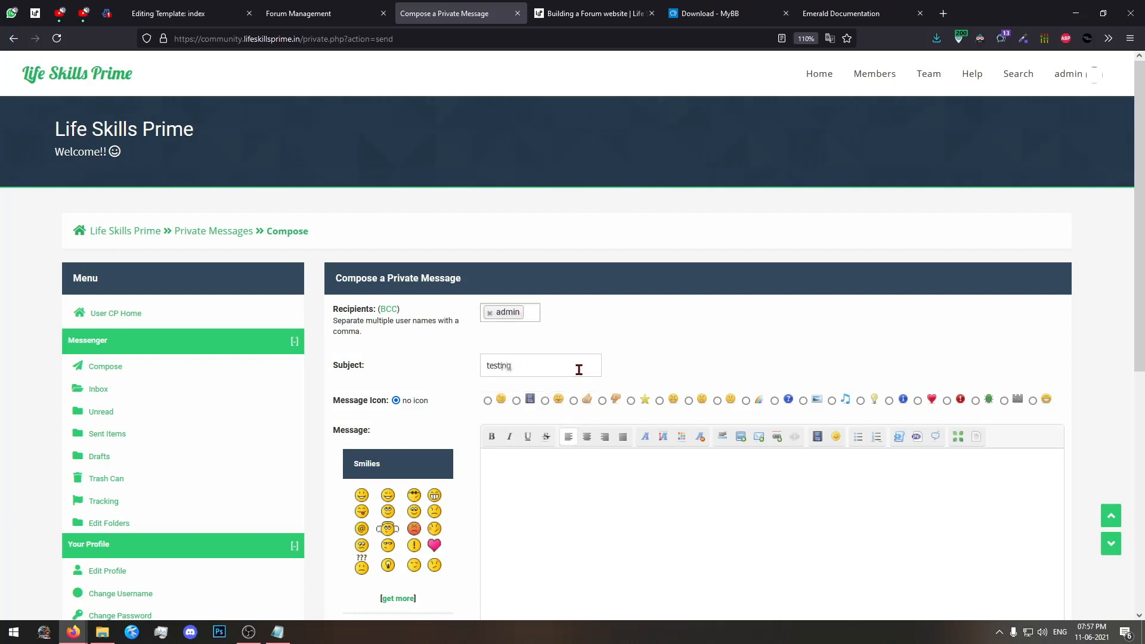
{"action": "left_click", "coordinate": [543, 462]}
{"action": "scroll", "coordinate": [543, 462], "scroll_direction": "down", "scroll_amount": 2}
{"action": "left_click", "coordinate": [413, 430]}
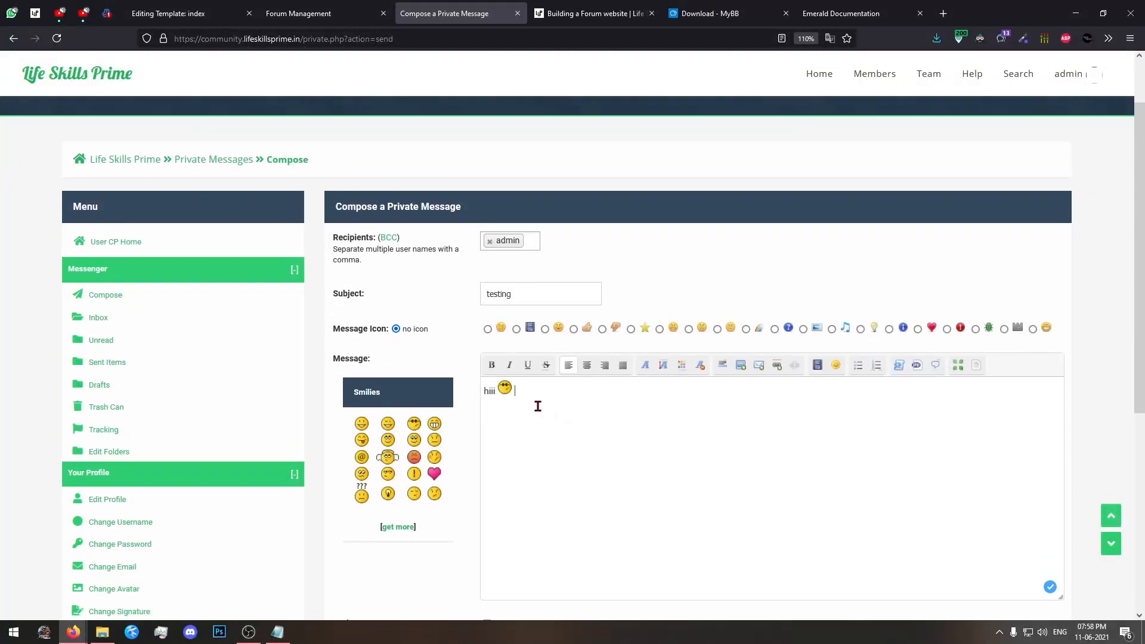
{"action": "scroll", "coordinate": [573, 428], "scroll_direction": "down", "scroll_amount": 5}
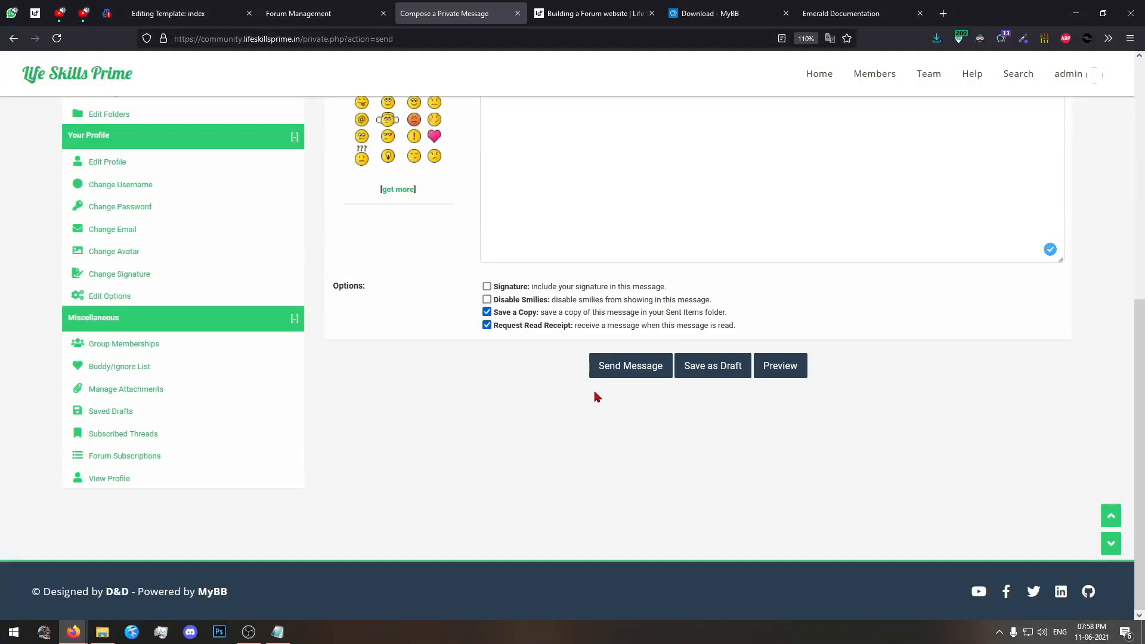
{"action": "left_click", "coordinate": [616, 370]}
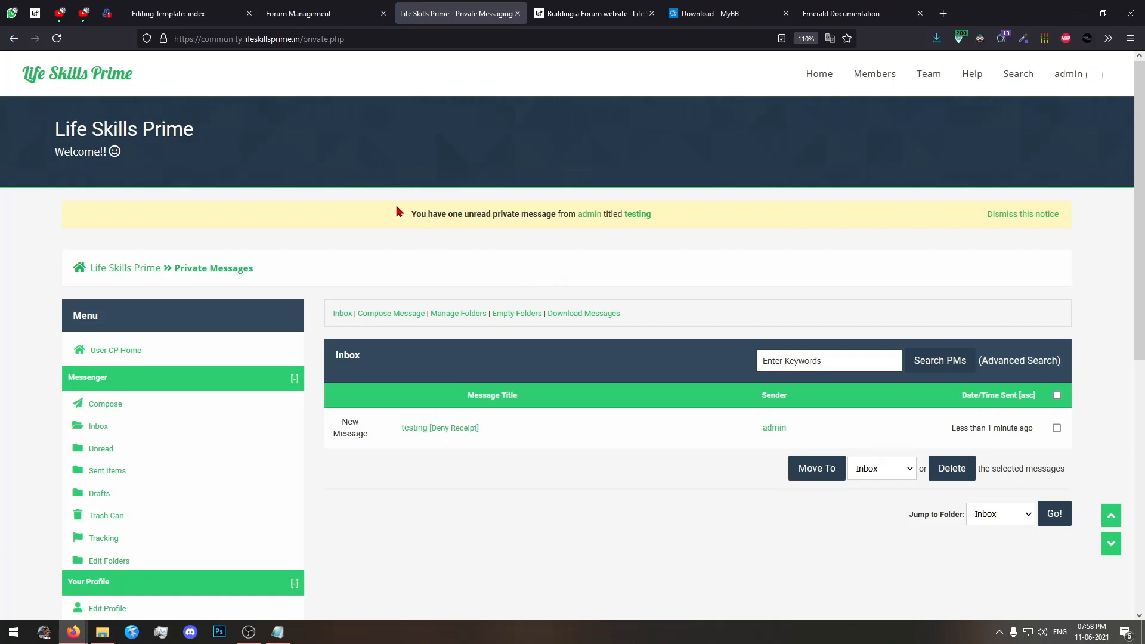
Check the unread private message notice in the inbox and on the forum home page, then reopen the inbox.
{"action": "left_click_drag", "start_coordinate": [399, 211], "coordinate": [697, 227]}
{"action": "left_click_drag", "start_coordinate": [386, 205], "coordinate": [278, 218]}
{"action": "middle_click", "coordinate": [24, 85]}
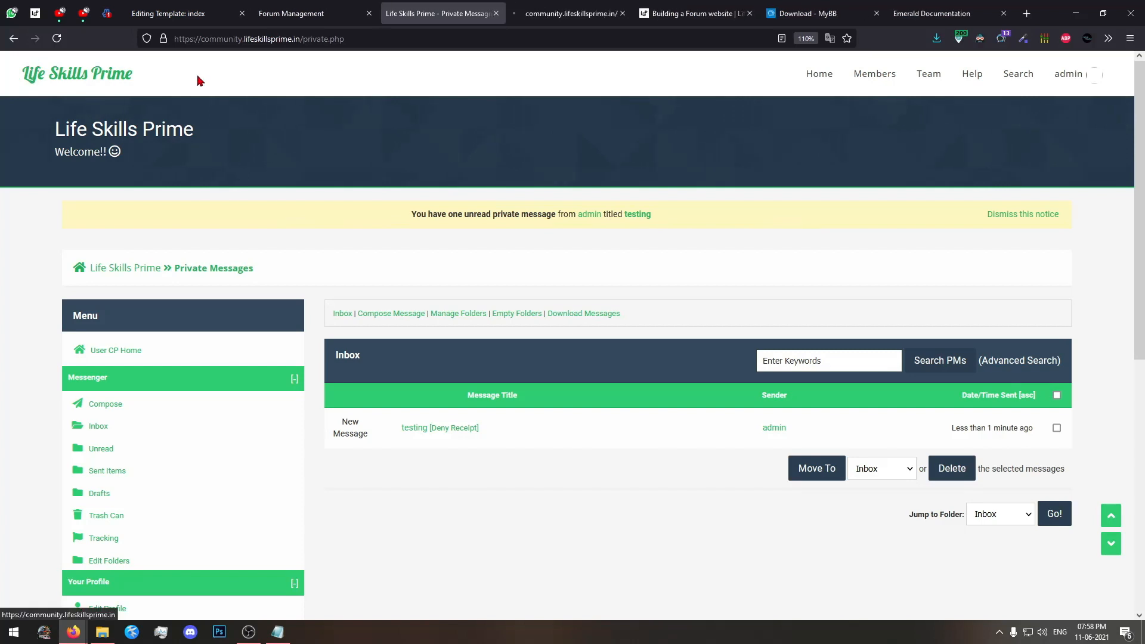
{"action": "left_click", "coordinate": [566, 13]}
{"action": "left_click_drag", "start_coordinate": [408, 220], "coordinate": [341, 223]}
{"action": "left_click", "coordinate": [340, 222]}
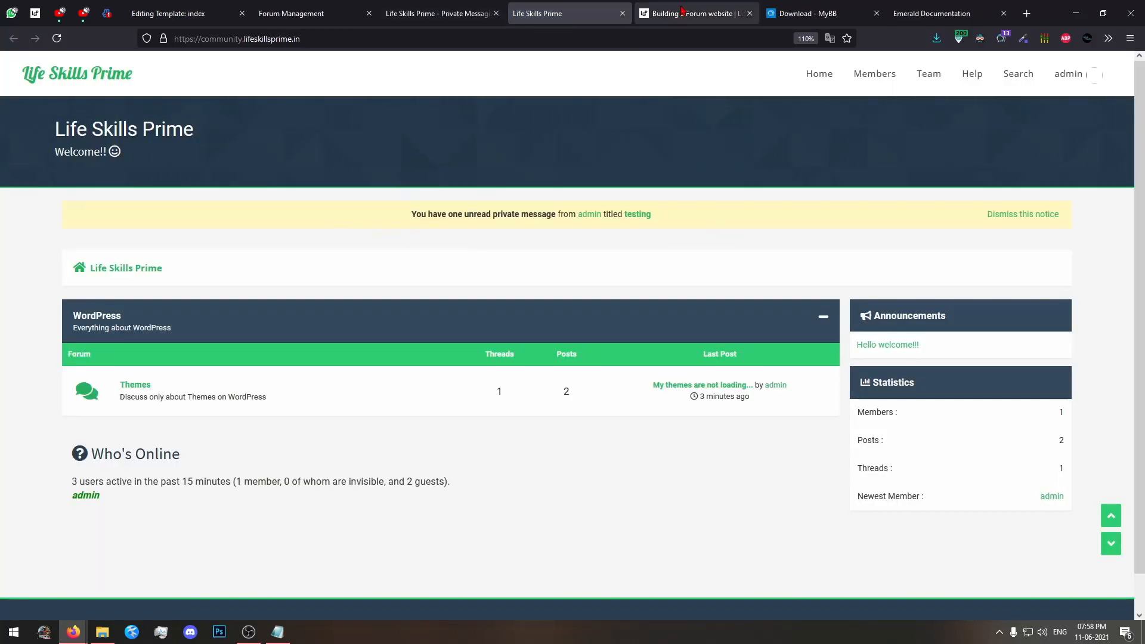
{"action": "left_click", "coordinate": [622, 13]}
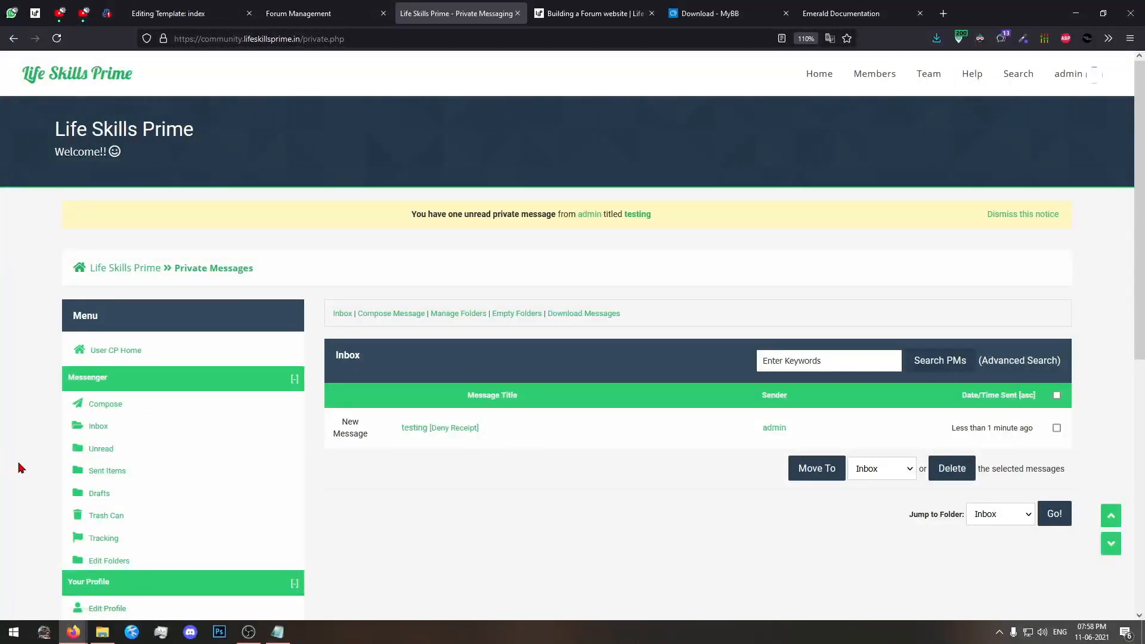
{"action": "left_click", "coordinate": [99, 426]}
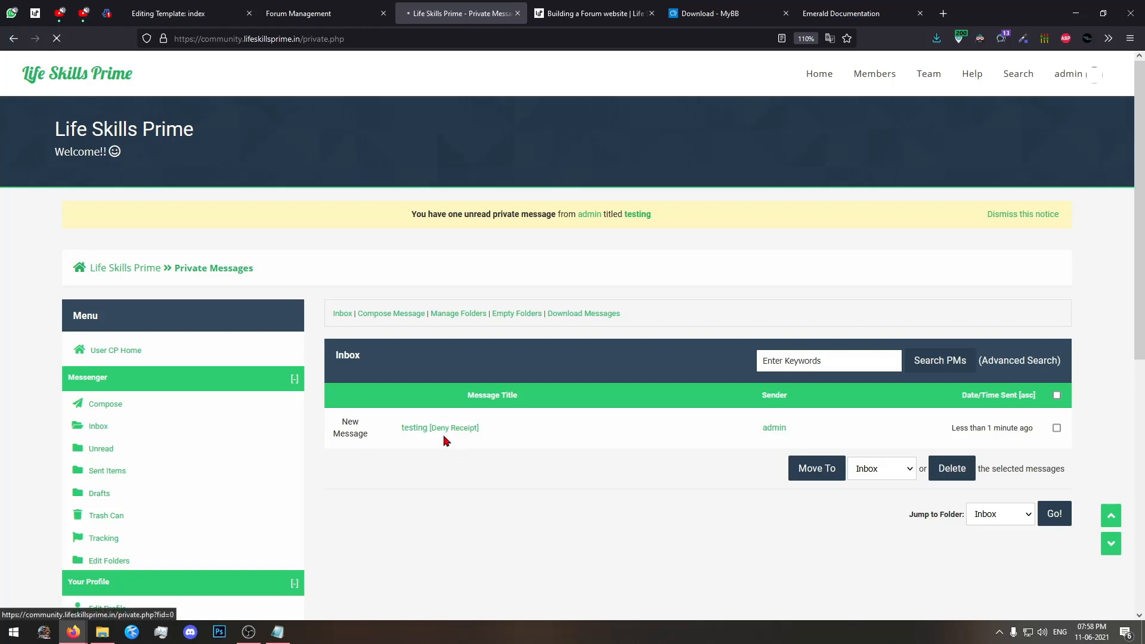
Open the private message "testing", send the quick reply "ok", and return to the inbox.
{"action": "left_click", "coordinate": [415, 433]}
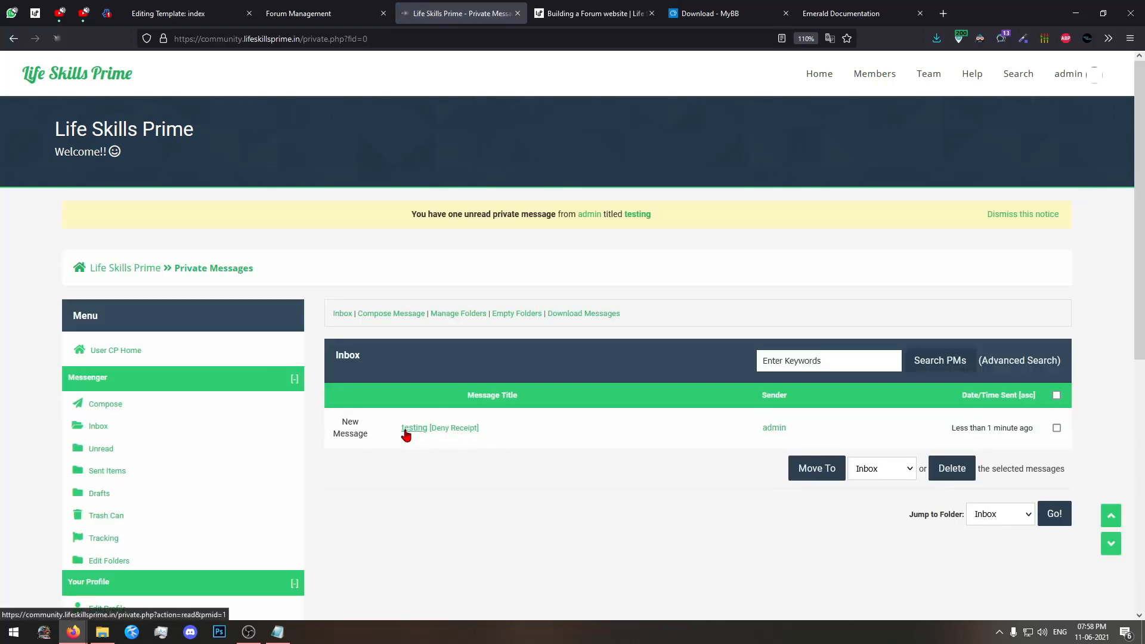
{"action": "scroll", "coordinate": [533, 265], "scroll_direction": "down", "scroll_amount": 3}
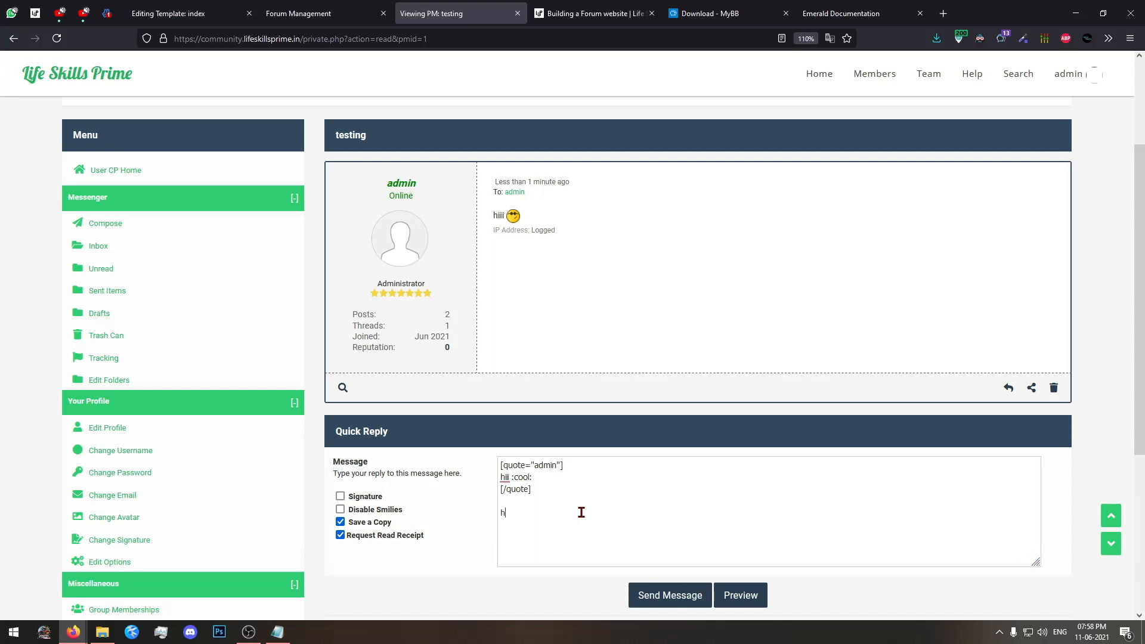
{"action": "left_click", "coordinate": [649, 595]}
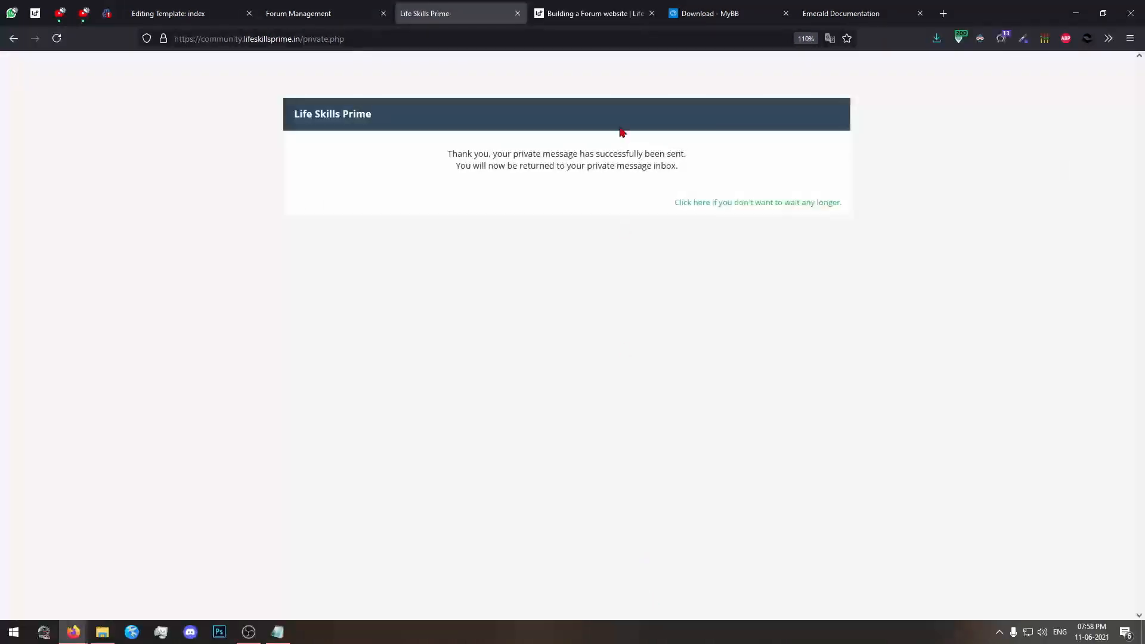
{"action": "left_click", "coordinate": [714, 207]}
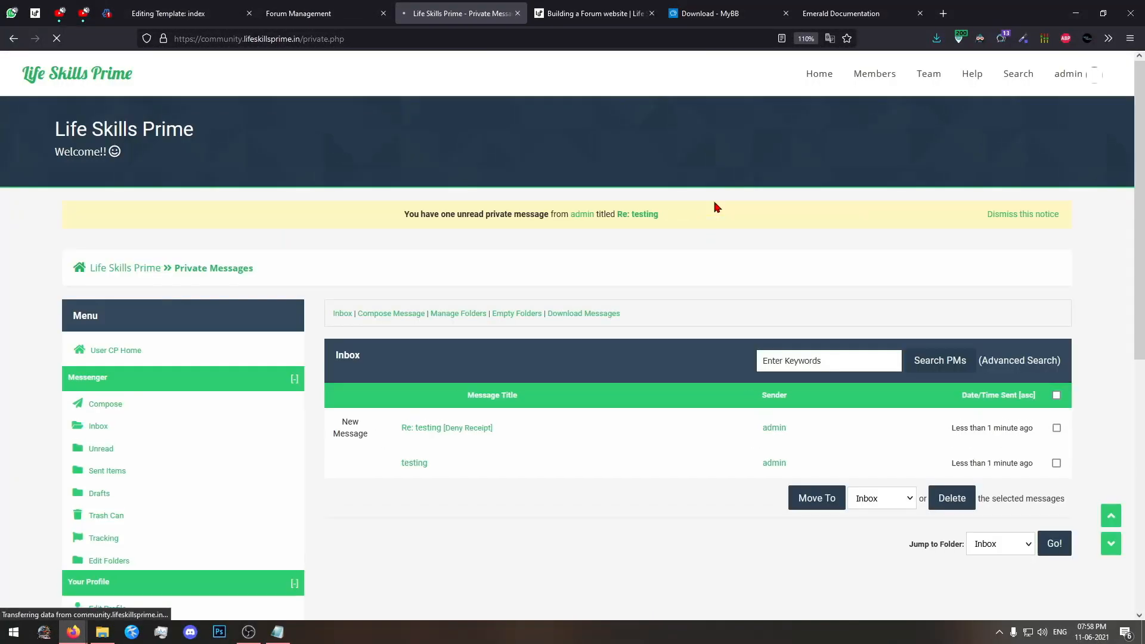
Review the inbox messages and the folders available for moving selected messages.
{"action": "scroll", "coordinate": [686, 268], "scroll_direction": "down", "scroll_amount": 4}
{"action": "scroll", "coordinate": [815, 247], "scroll_direction": "up", "scroll_amount": 1}
{"action": "scroll", "coordinate": [815, 248], "scroll_direction": "up", "scroll_amount": 1}
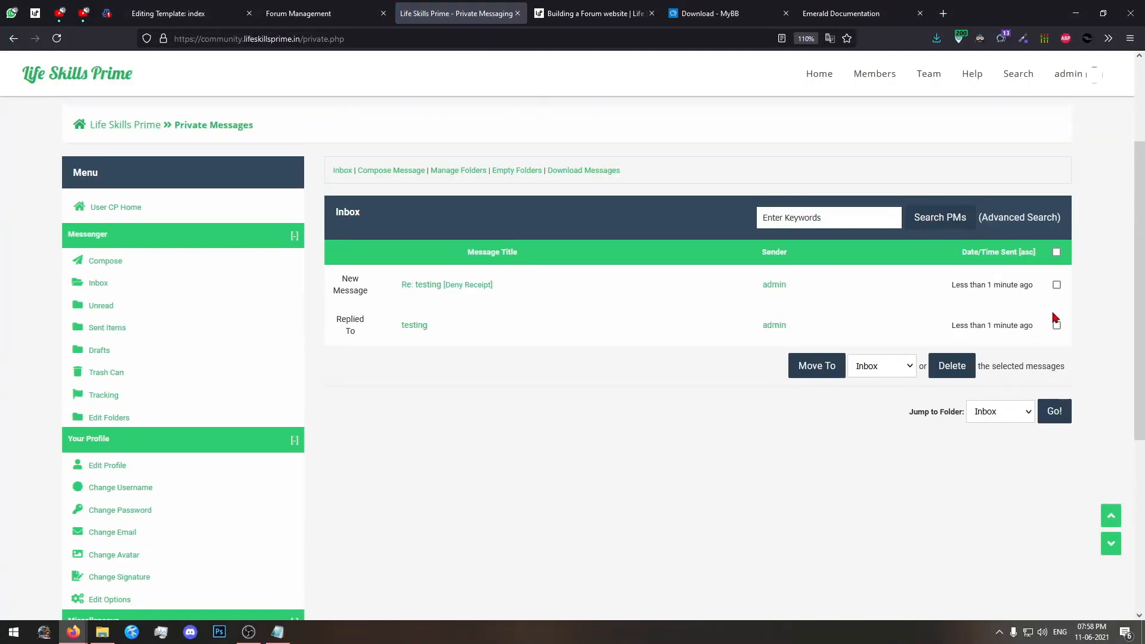
{"action": "left_click", "coordinate": [894, 368]}
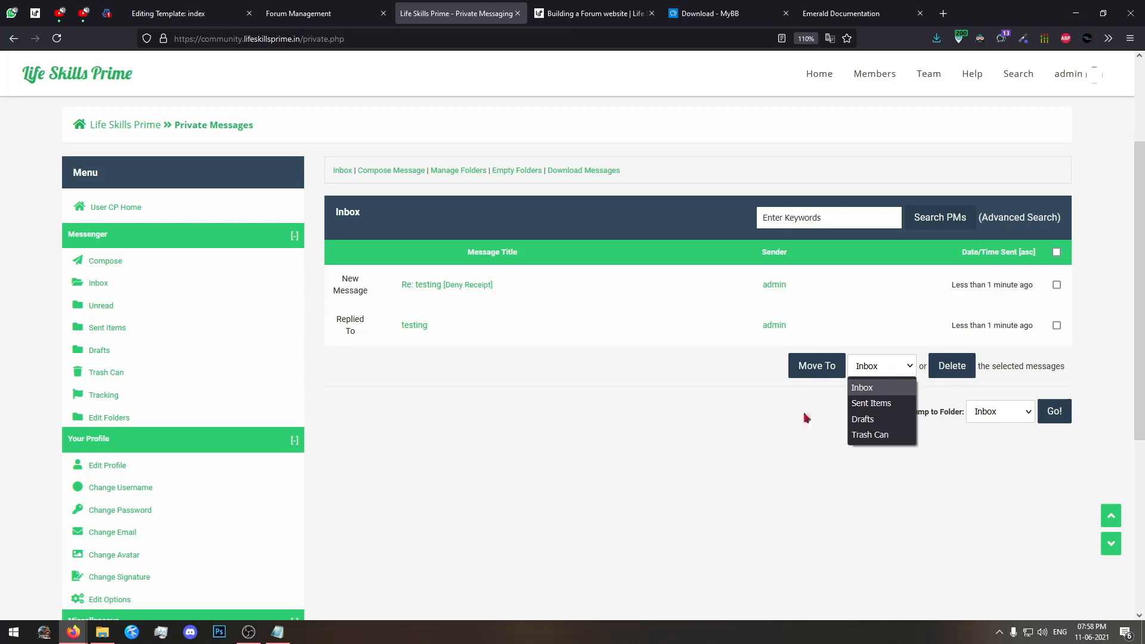
{"action": "left_click", "coordinate": [525, 423]}
Open the profile editor, fill in the date of birth, and view the date of birth privacy options.
{"action": "scroll", "coordinate": [357, 412], "scroll_direction": "down", "scroll_amount": 2}
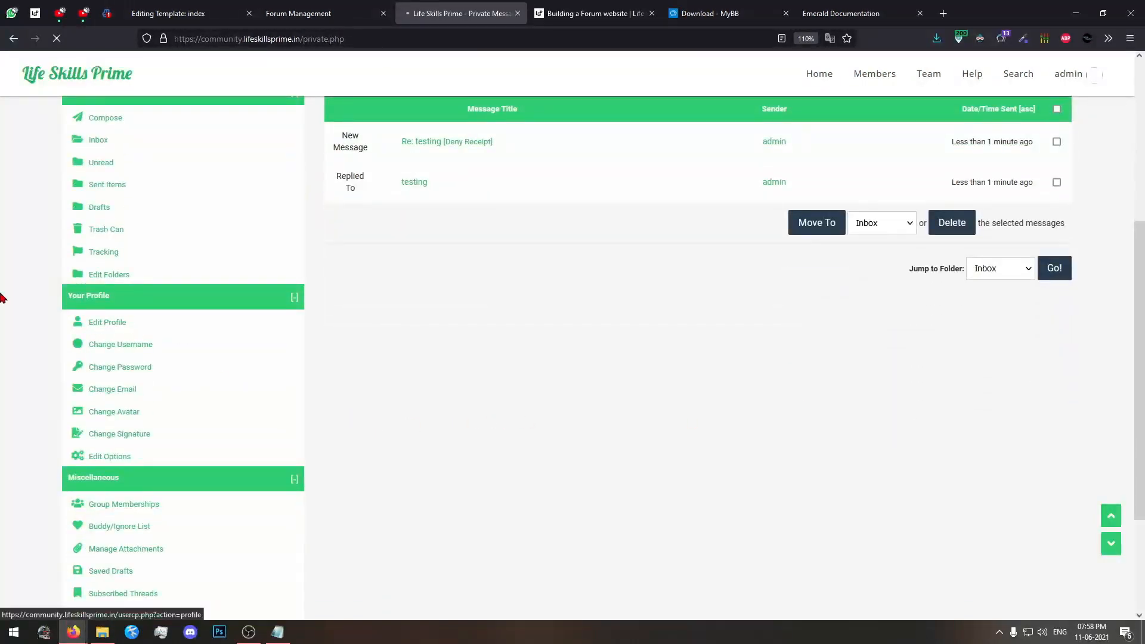
{"action": "scroll", "coordinate": [378, 419], "scroll_direction": "down", "scroll_amount": 2}
{"action": "left_click", "coordinate": [367, 315]}
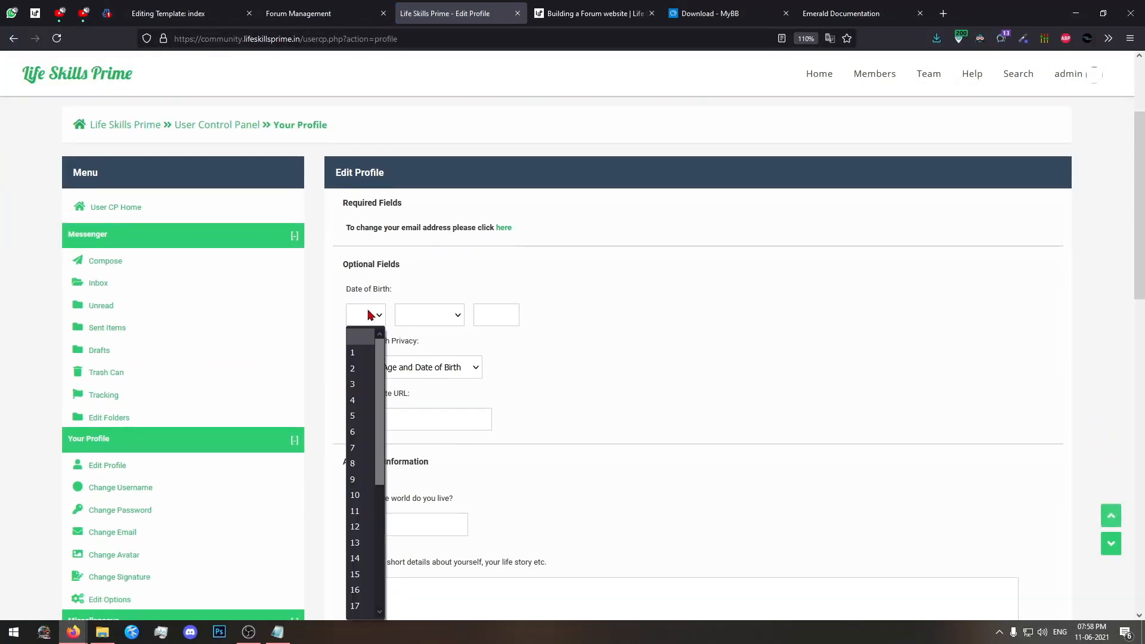
{"action": "left_click", "coordinate": [356, 352]}
{"action": "left_click", "coordinate": [426, 322]}
{"action": "left_click", "coordinate": [417, 340]}
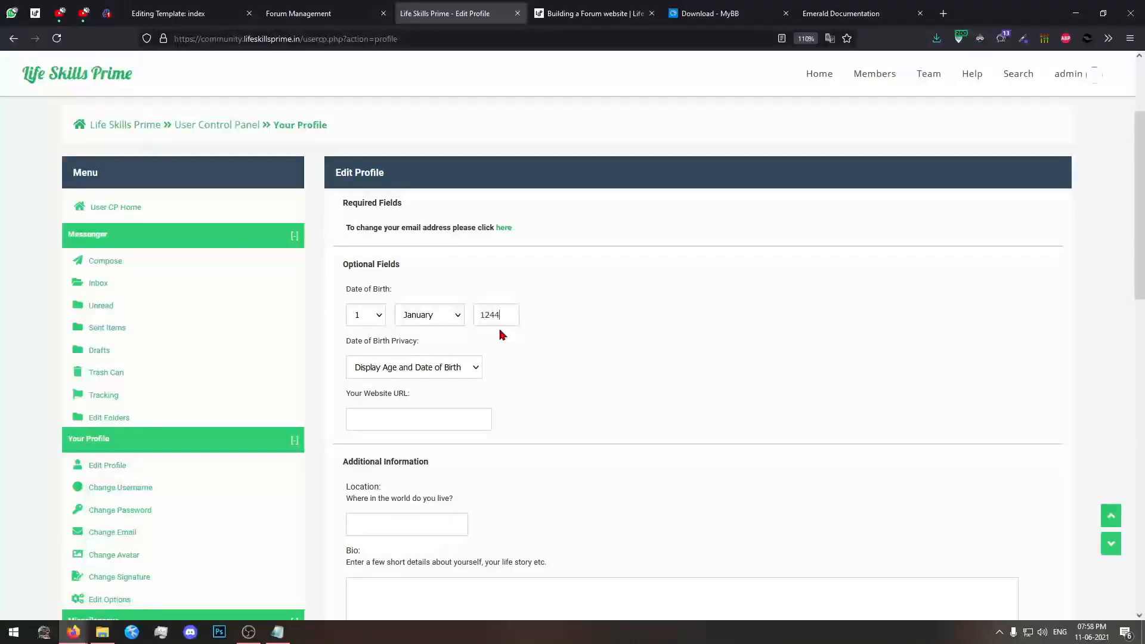
{"action": "left_click", "coordinate": [474, 367]}
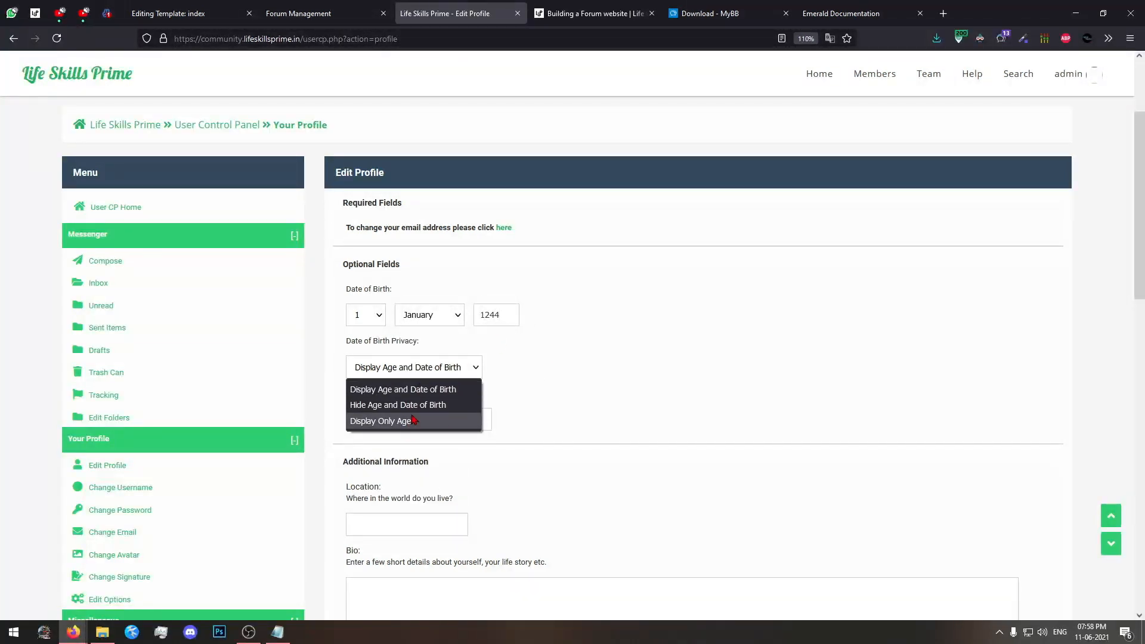
{"action": "left_click", "coordinate": [609, 365]}
Examine the remaining profile fields, from location, bio and gender to custom user title, contact details and away status.
{"action": "scroll", "coordinate": [596, 360], "scroll_direction": "down", "scroll_amount": 3}
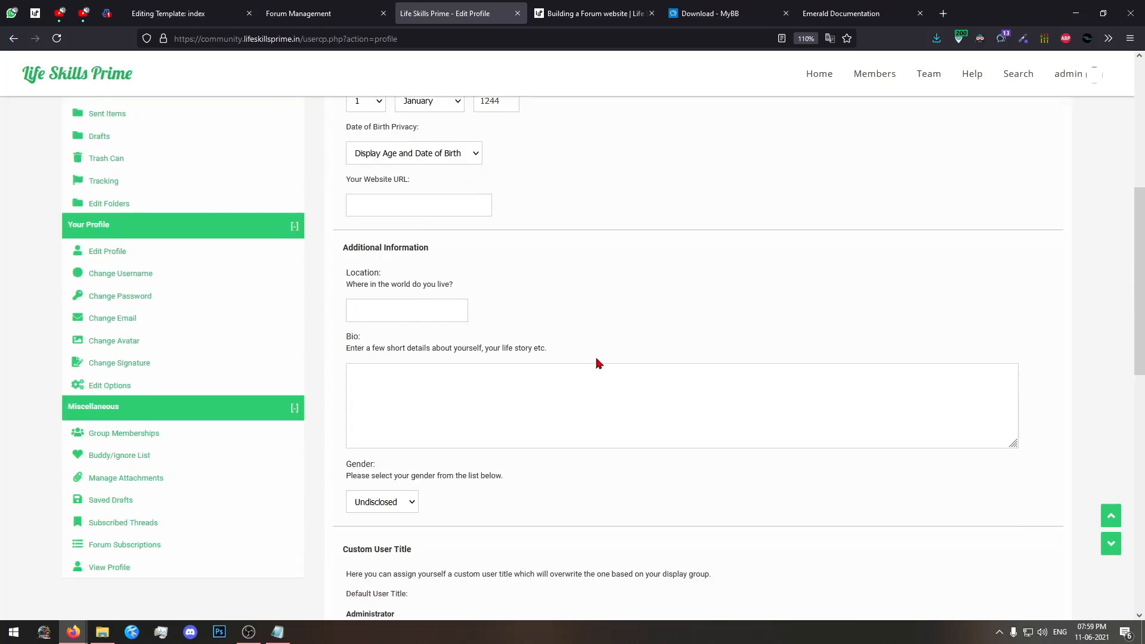
{"action": "scroll", "coordinate": [468, 334], "scroll_direction": "down", "scroll_amount": 7}
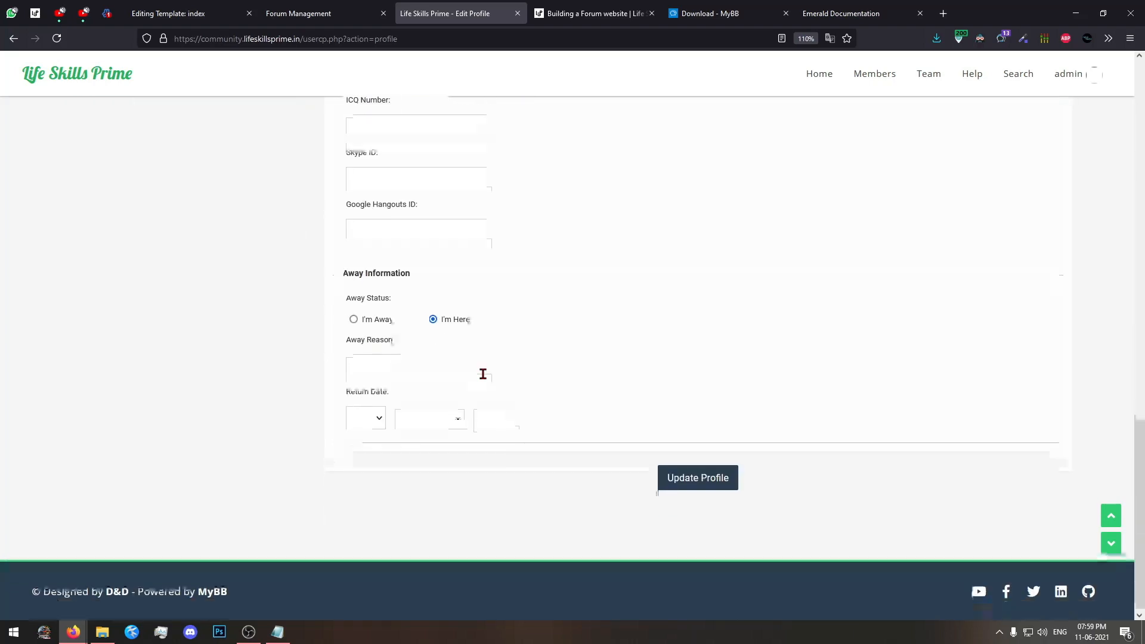
{"action": "scroll", "coordinate": [536, 406], "scroll_direction": "up", "scroll_amount": 9}
{"action": "scroll", "coordinate": [587, 438], "scroll_direction": "down", "scroll_amount": 5}
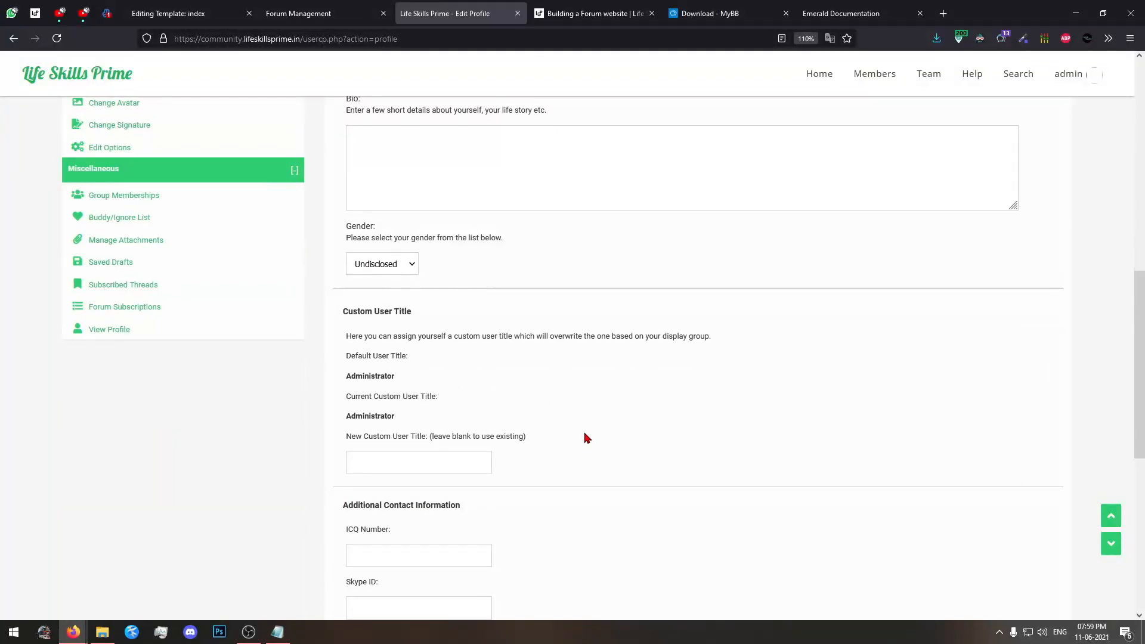
{"action": "scroll", "coordinate": [587, 438], "scroll_direction": "down", "scroll_amount": 6}
{"action": "scroll", "coordinate": [587, 438], "scroll_direction": "up", "scroll_amount": 10}
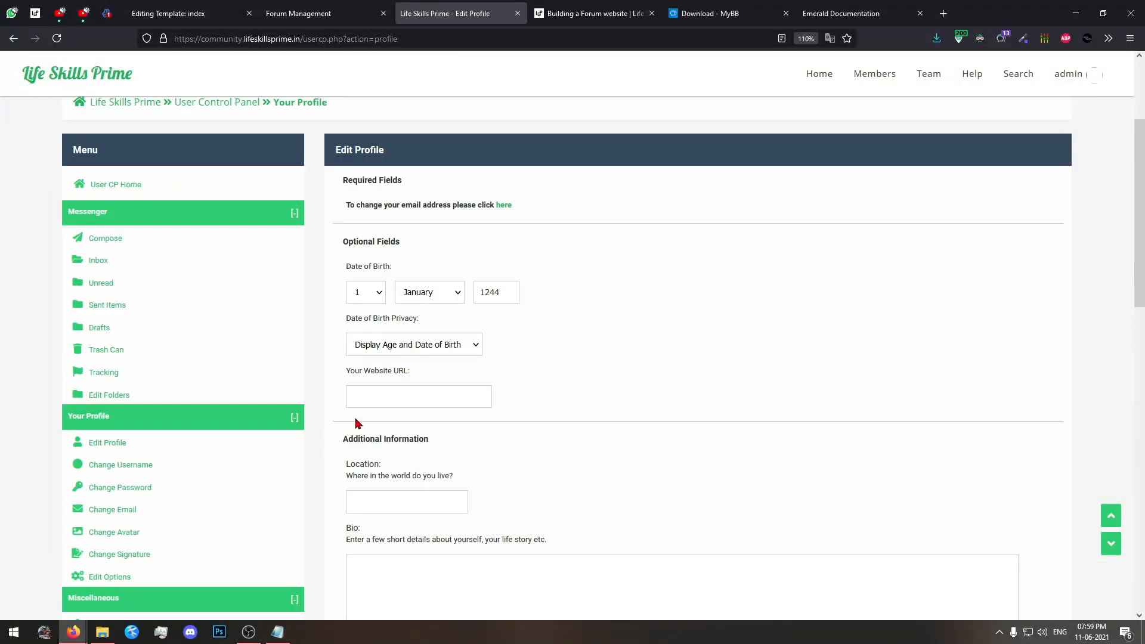
Review the Change Username form and open the Change Password form.
{"action": "left_click", "coordinate": [143, 464]}
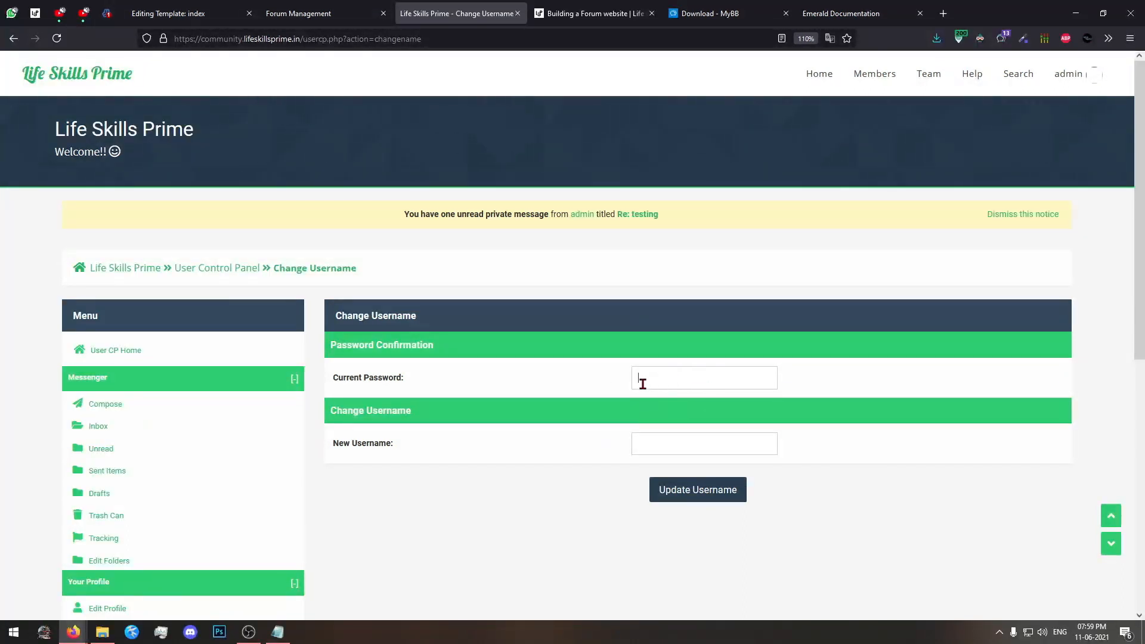
{"action": "scroll", "coordinate": [596, 417], "scroll_direction": "down", "scroll_amount": 1}
{"action": "left_click", "coordinate": [674, 373]}
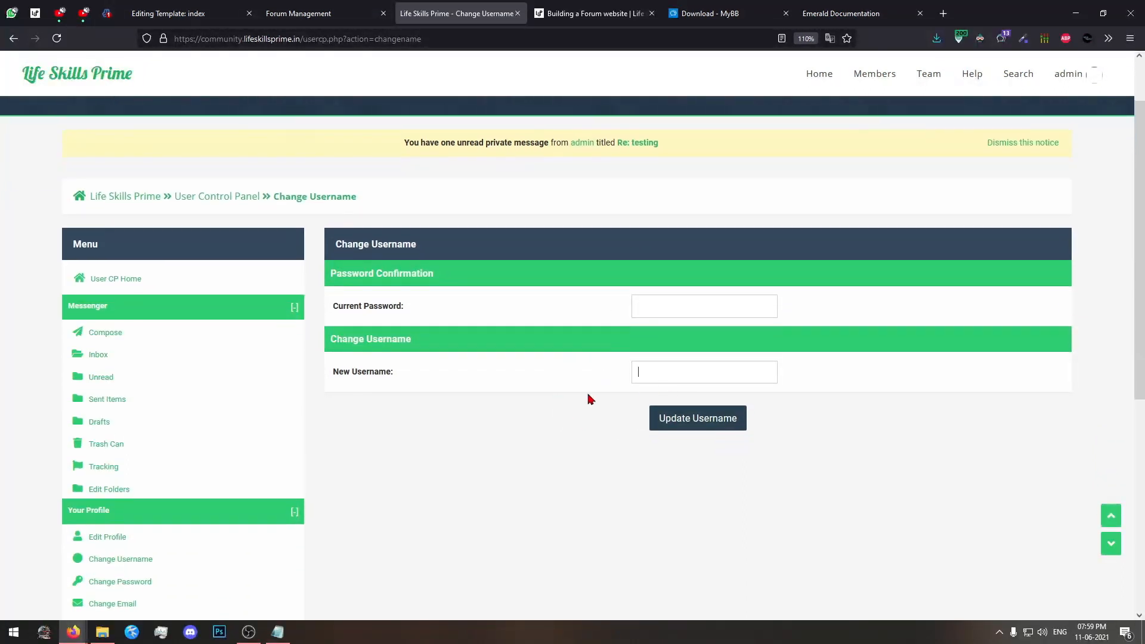
{"action": "scroll", "coordinate": [531, 399], "scroll_direction": "down", "scroll_amount": 3}
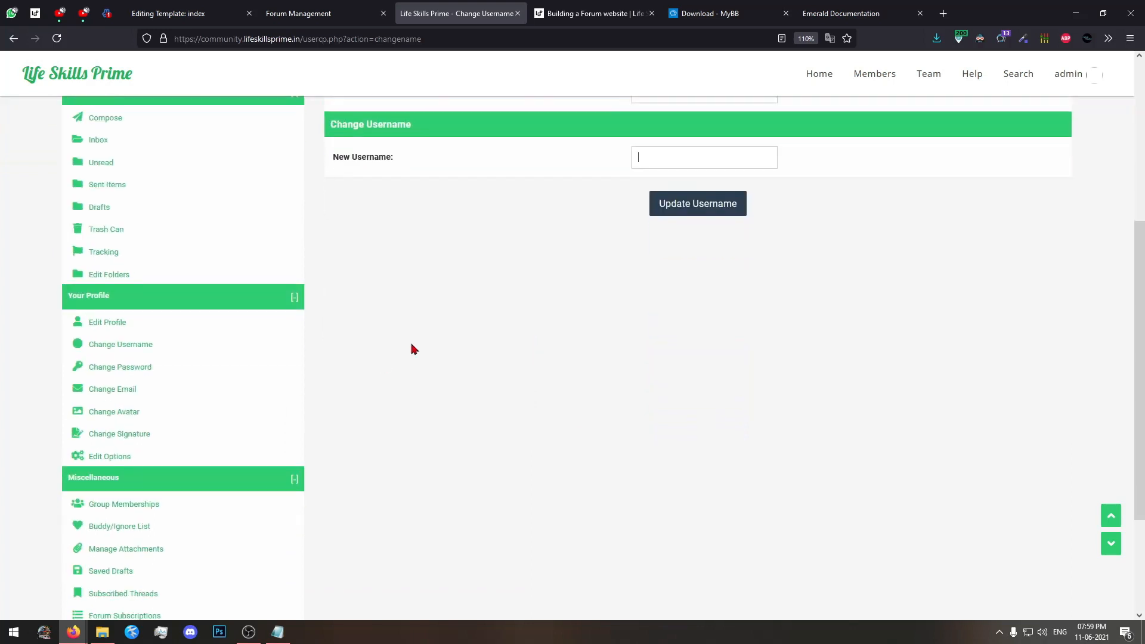
{"action": "scroll", "coordinate": [415, 348], "scroll_direction": "down", "scroll_amount": 3}
{"action": "left_click", "coordinate": [133, 225]}
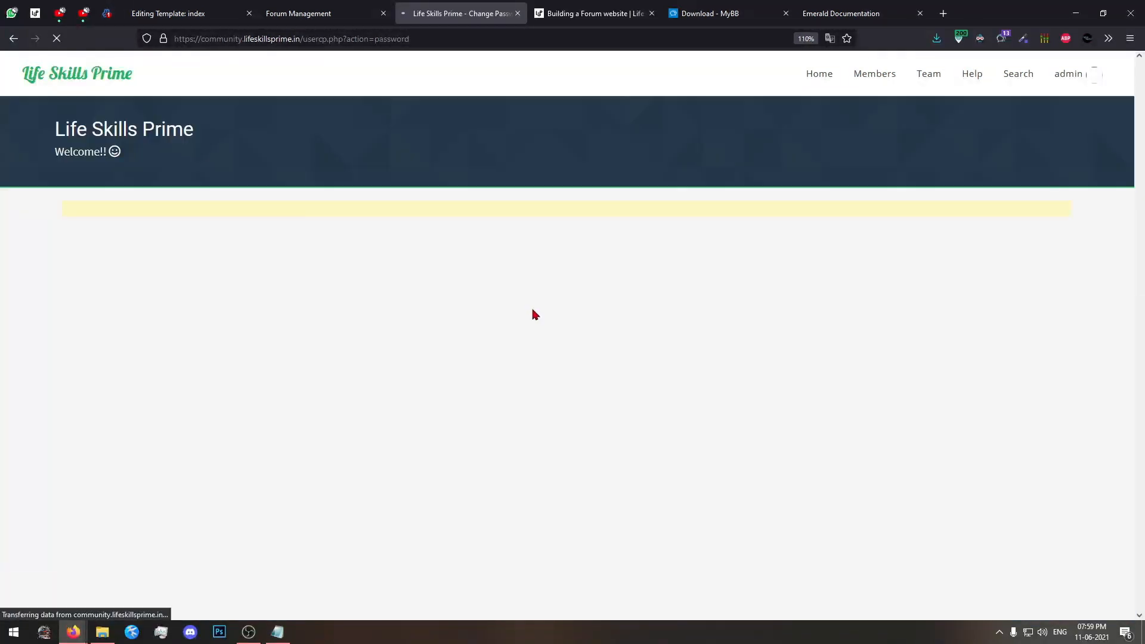
Open the Change Email form and review its password and new email address fields.
{"action": "scroll", "coordinate": [532, 315], "scroll_direction": "down", "scroll_amount": 5}
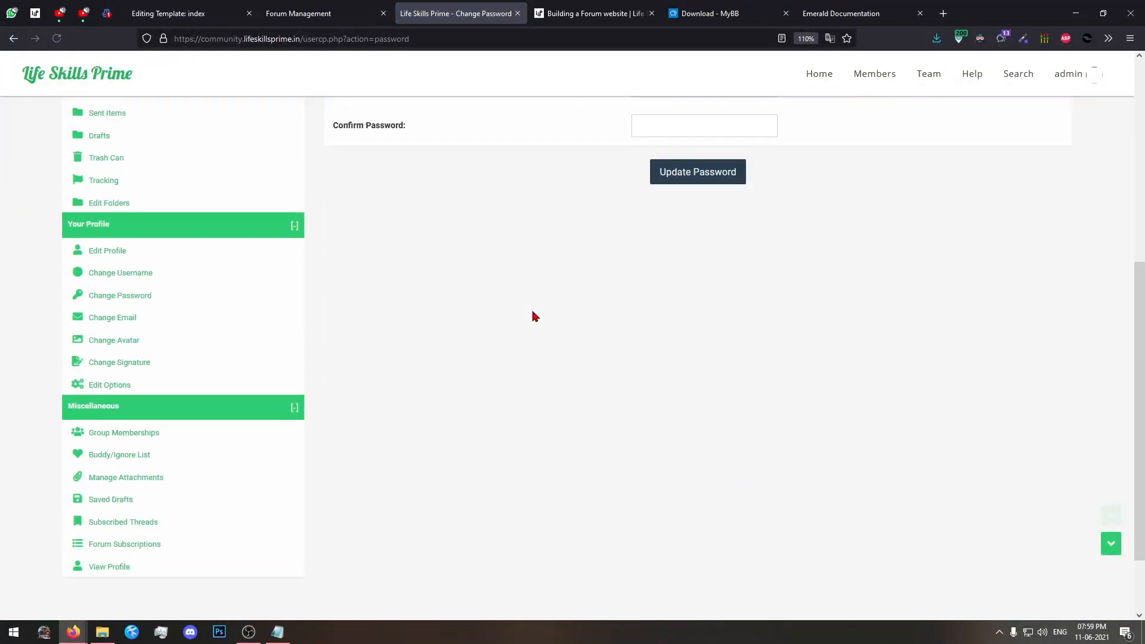
{"action": "left_click", "coordinate": [108, 327]}
{"action": "scroll", "coordinate": [570, 375], "scroll_direction": "down", "scroll_amount": 3}
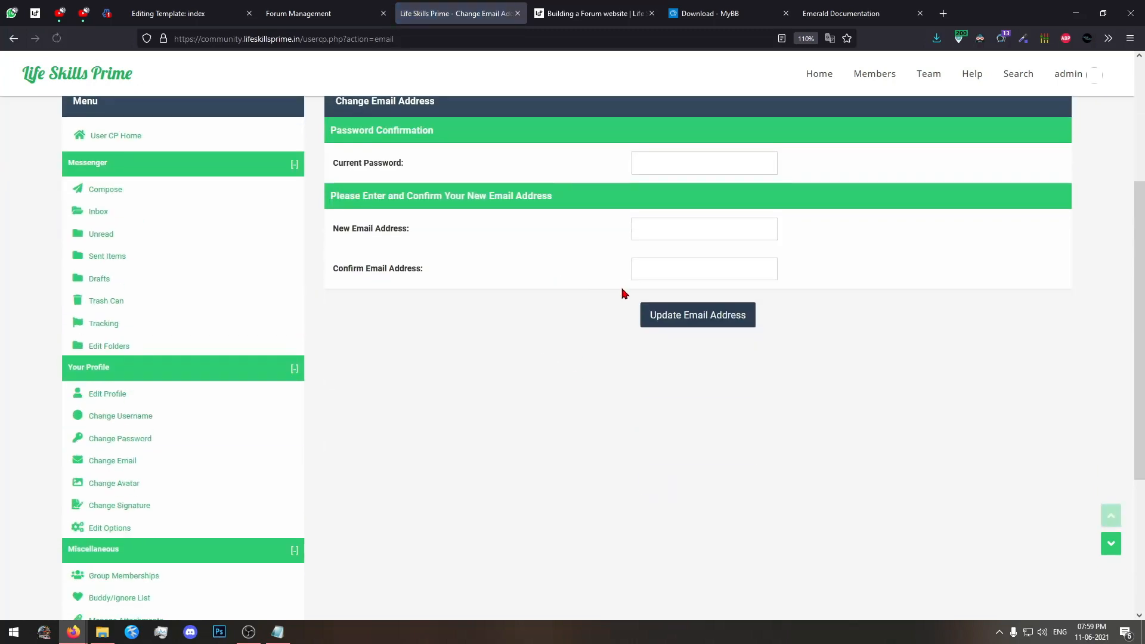
{"action": "scroll", "coordinate": [466, 329], "scroll_direction": "down", "scroll_amount": 2}
{"action": "scroll", "coordinate": [467, 332], "scroll_direction": "up", "scroll_amount": 3}
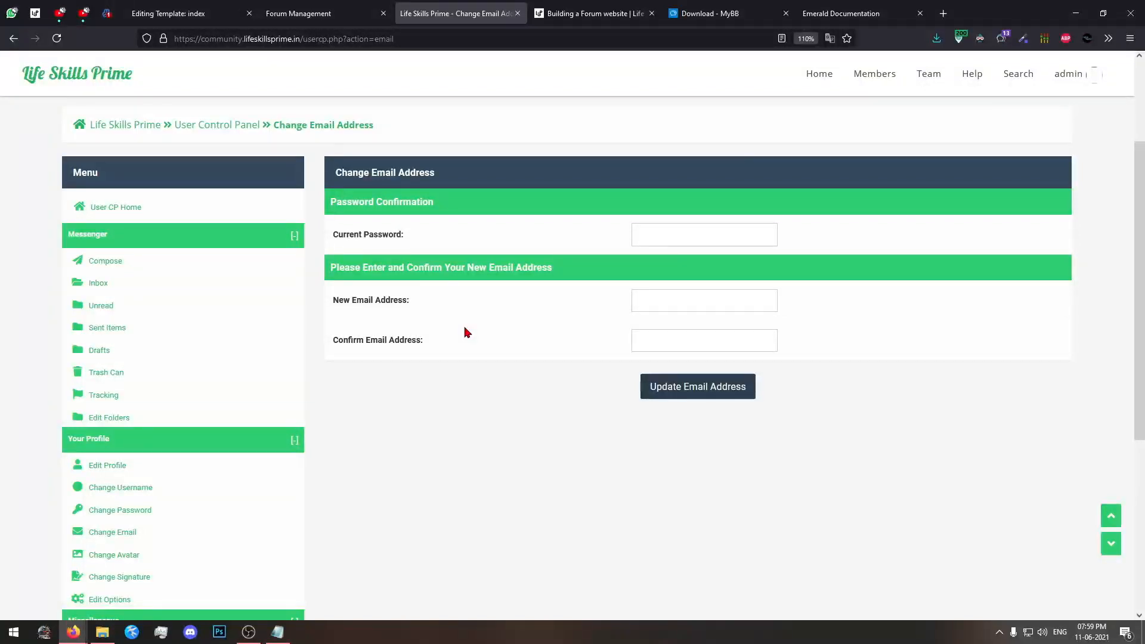
Upload "Build a forum website-big.jpg" from Pictures as the custom avatar and return to the avatar settings.
{"action": "scroll", "coordinate": [467, 332], "scroll_direction": "down", "scroll_amount": 5}
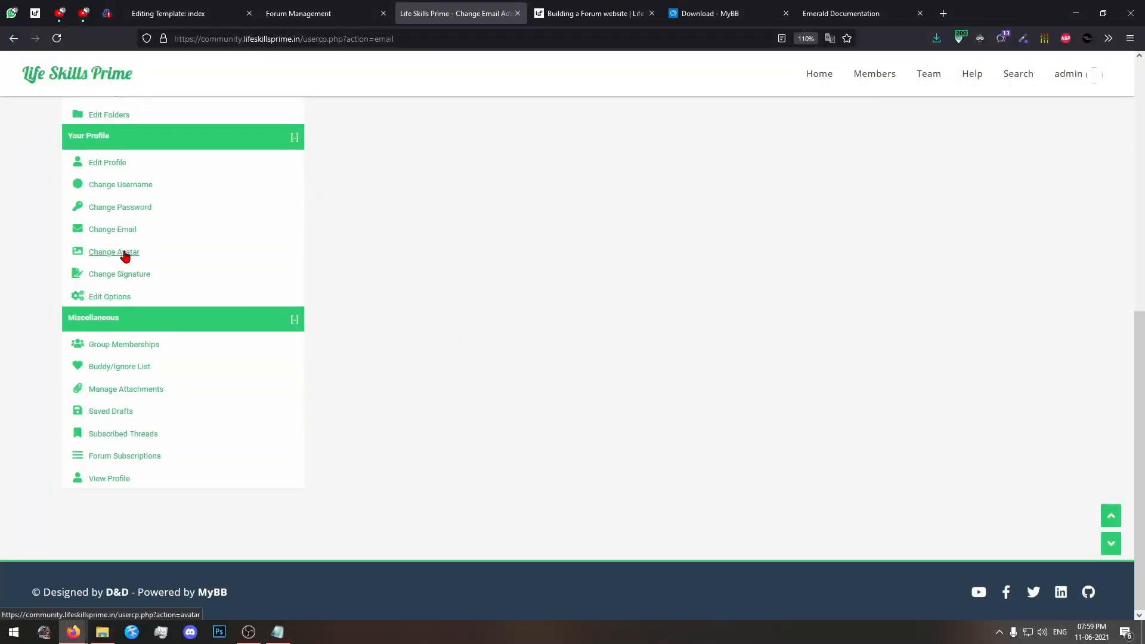
{"action": "scroll", "coordinate": [130, 238], "scroll_direction": "up", "scroll_amount": 1}
{"action": "left_click", "coordinate": [130, 320]}
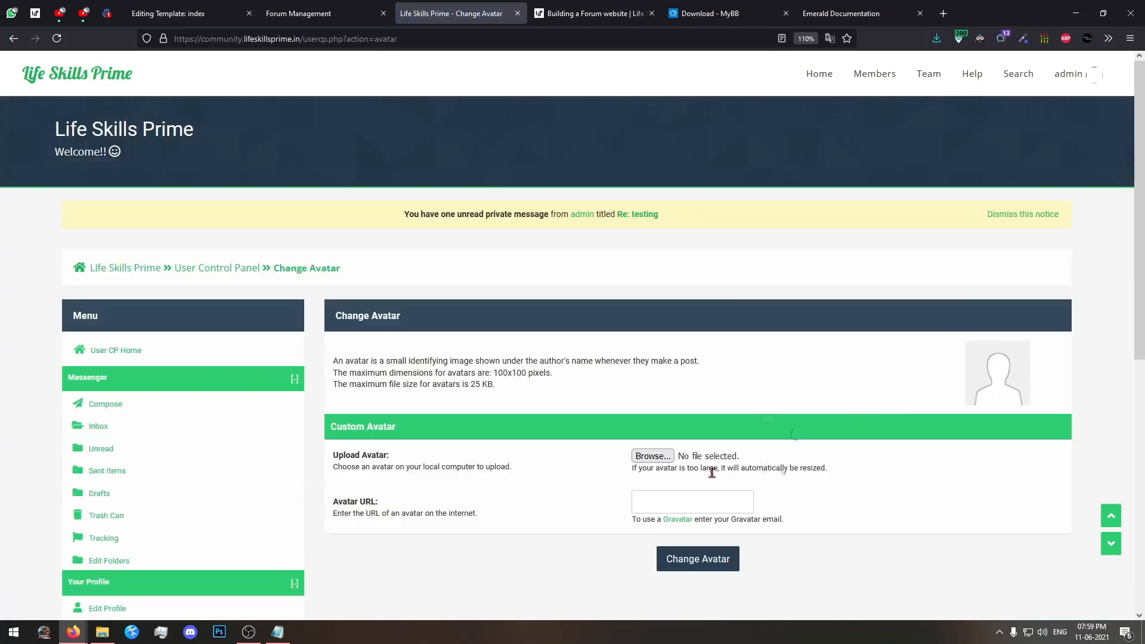
{"action": "left_click", "coordinate": [652, 456]}
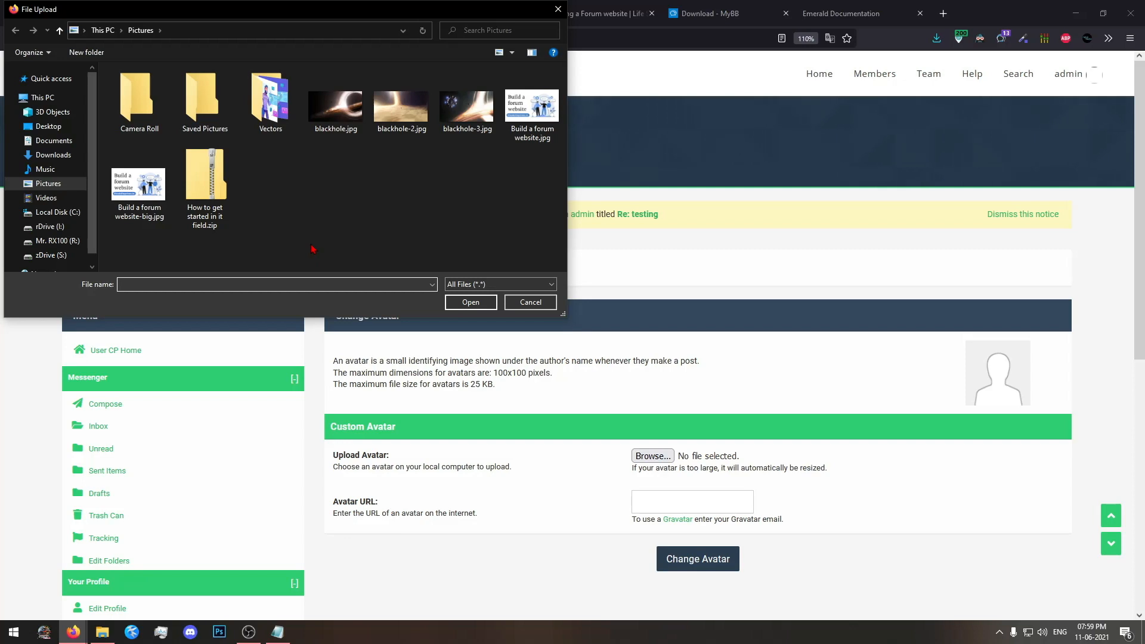
{"action": "left_click", "coordinate": [139, 185]}
{"action": "left_click", "coordinate": [494, 304]}
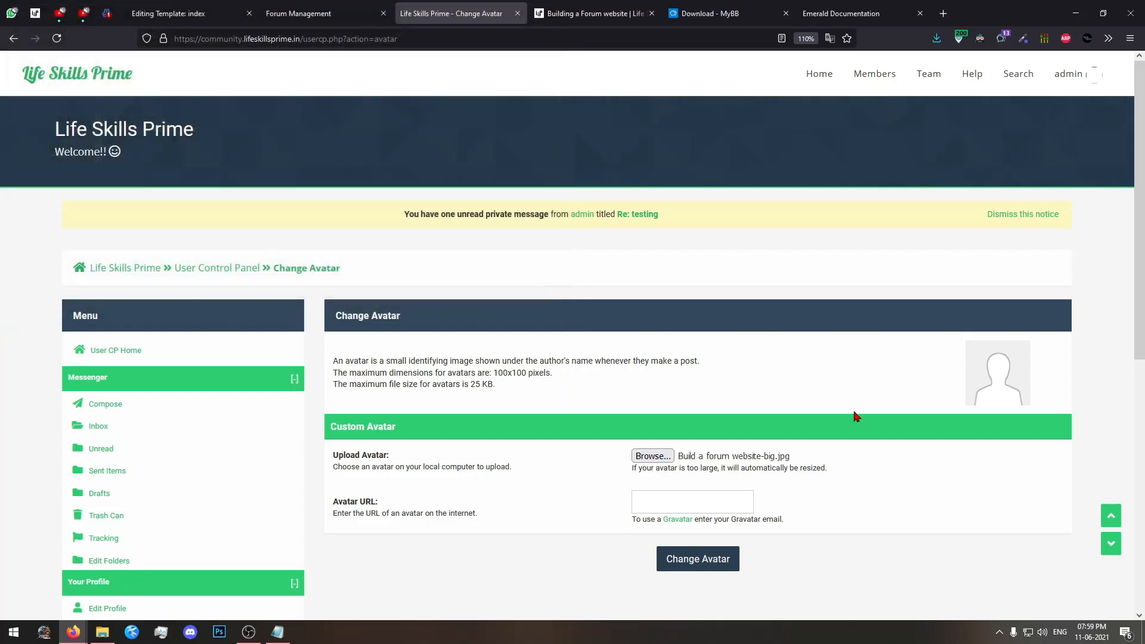
{"action": "scroll", "coordinate": [810, 420], "scroll_direction": "down", "scroll_amount": 3}
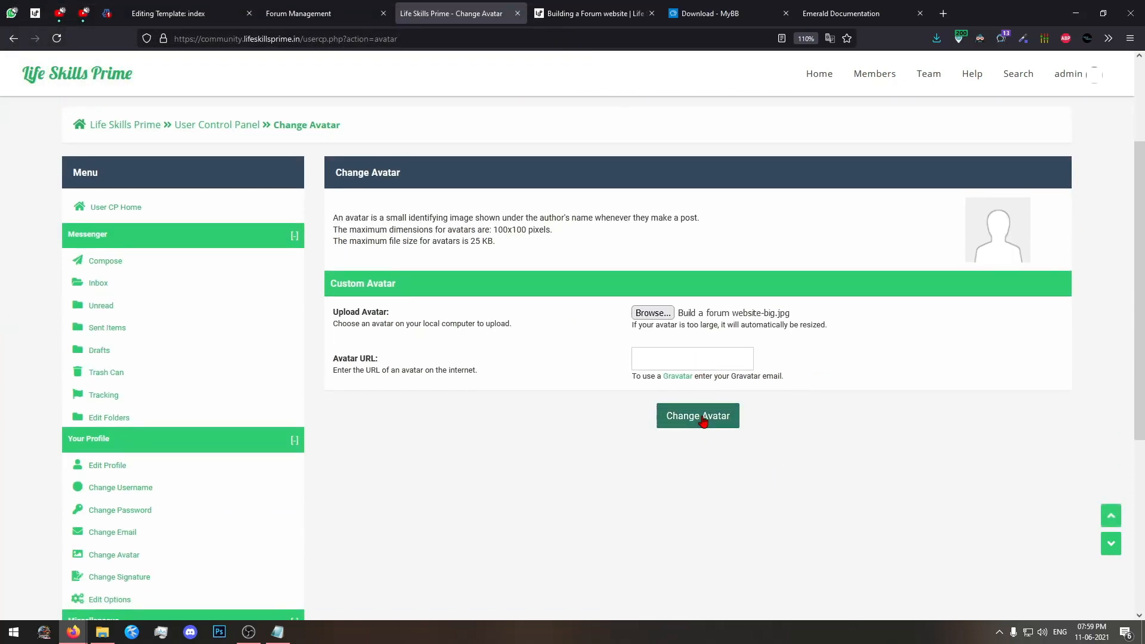
{"action": "left_click", "coordinate": [703, 420]}
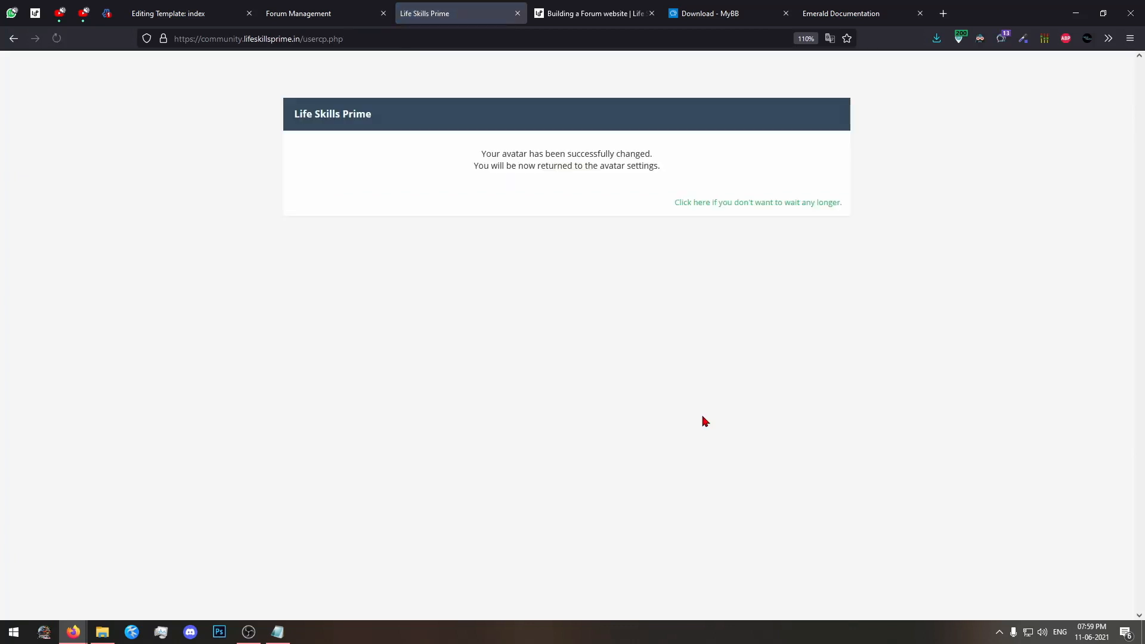
{"action": "left_click", "coordinate": [749, 204]}
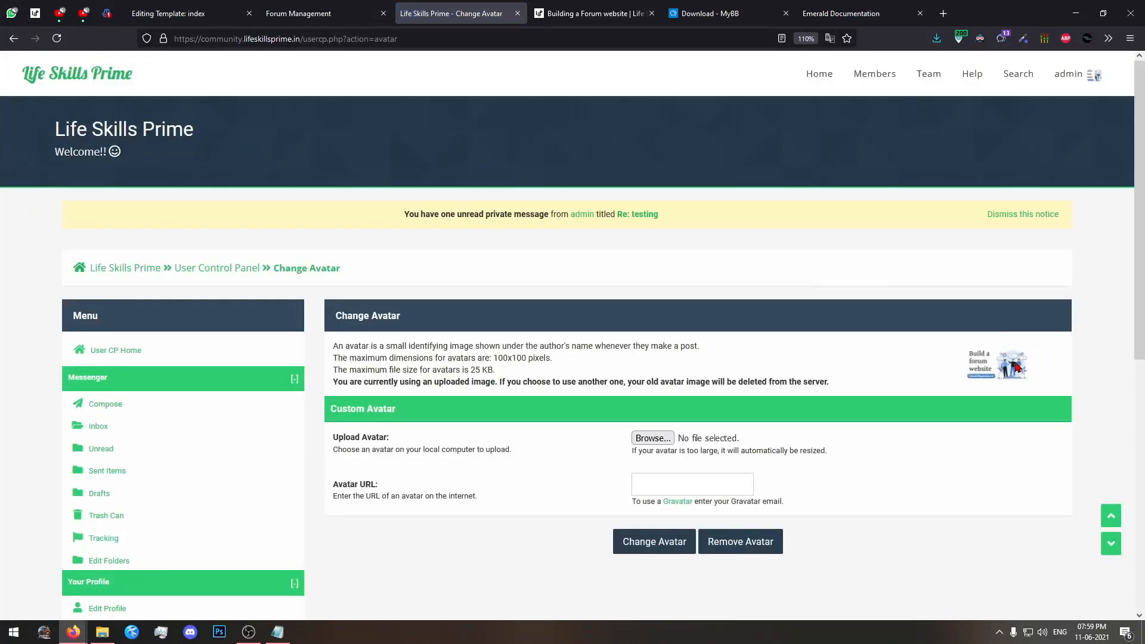
Open the signature editor, and bring up the forum home page in a separate browser tab.
{"action": "scroll", "coordinate": [240, 353], "scroll_direction": "down", "scroll_amount": 7}
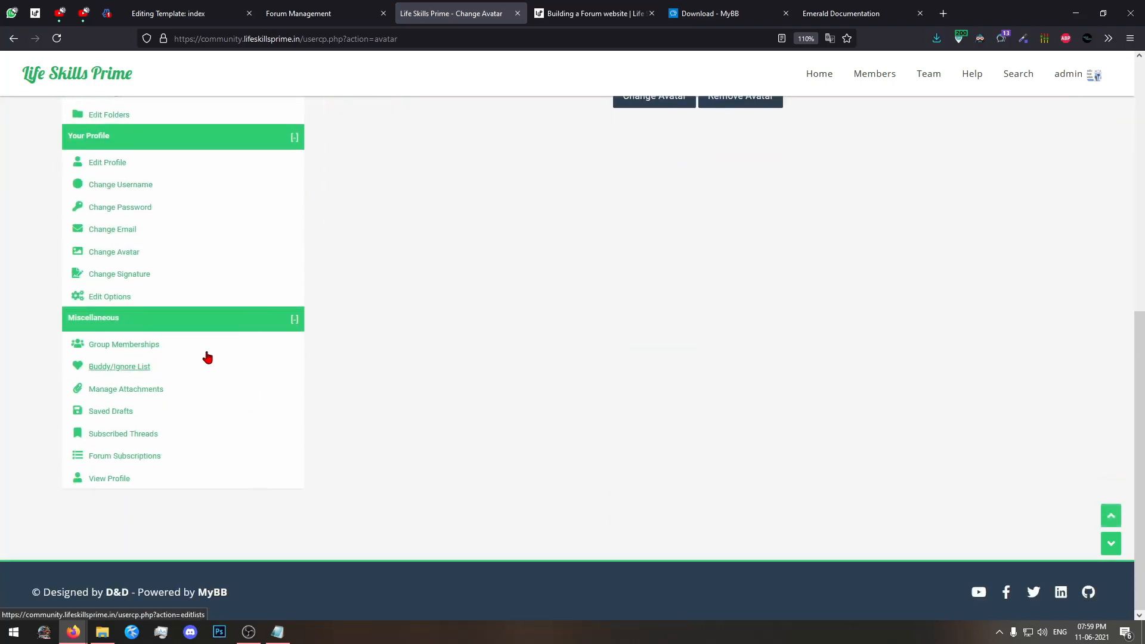
{"action": "left_click", "coordinate": [139, 275]}
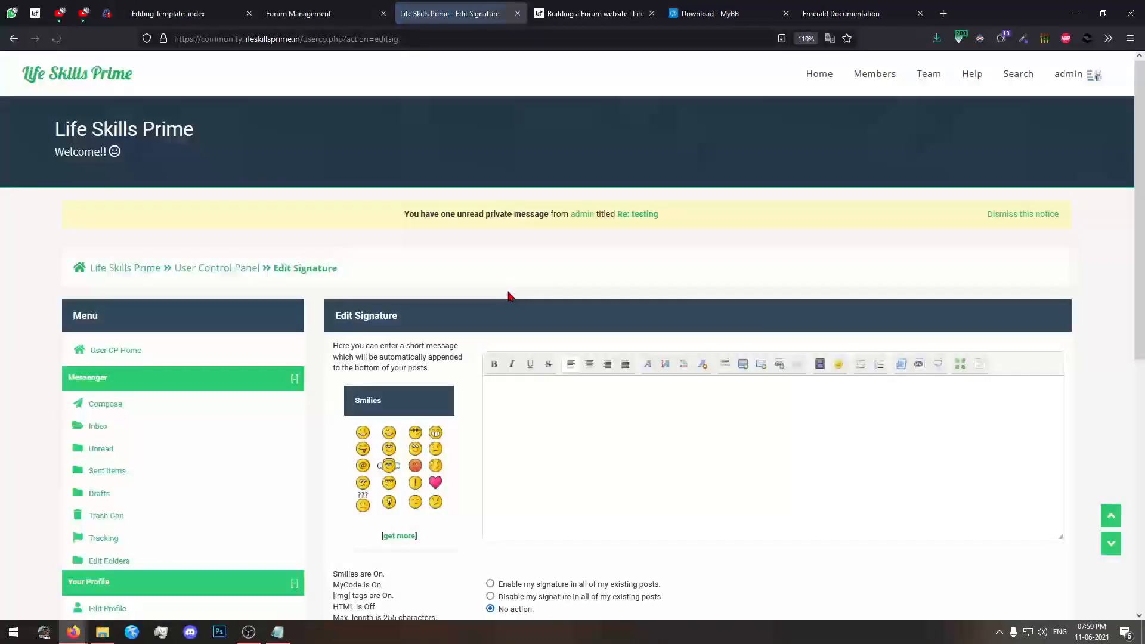
{"action": "middle_click", "coordinate": [86, 67]}
{"action": "left_click", "coordinate": [520, 21]}
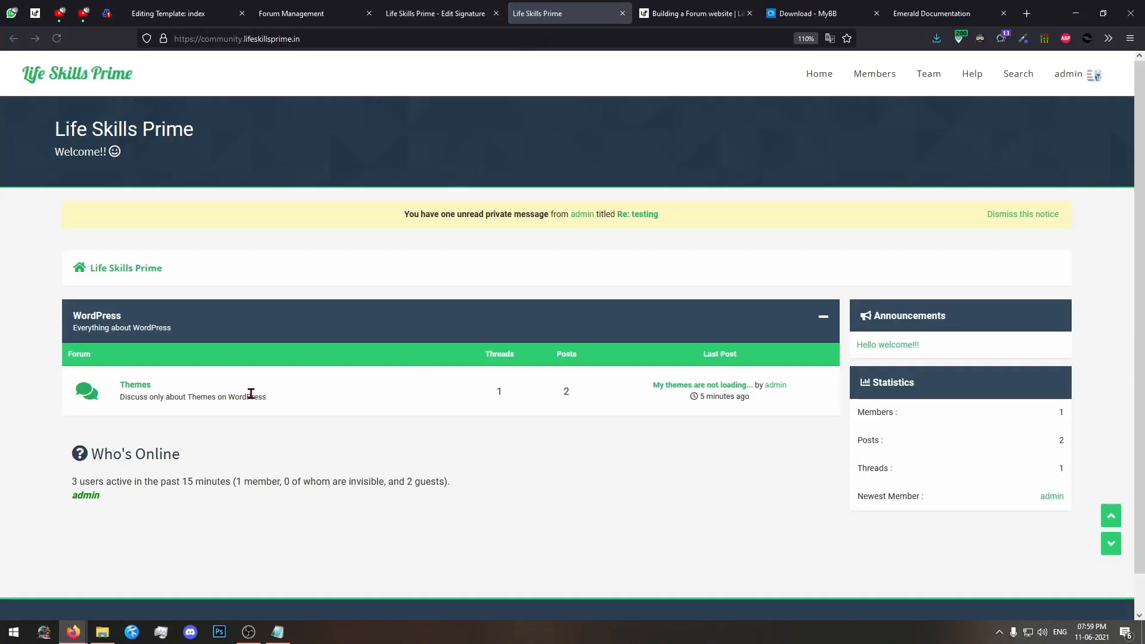
Go to the Themes forum in the WordPress category and start a new thread.
{"action": "scroll", "coordinate": [249, 392], "scroll_direction": "down", "scroll_amount": 2}
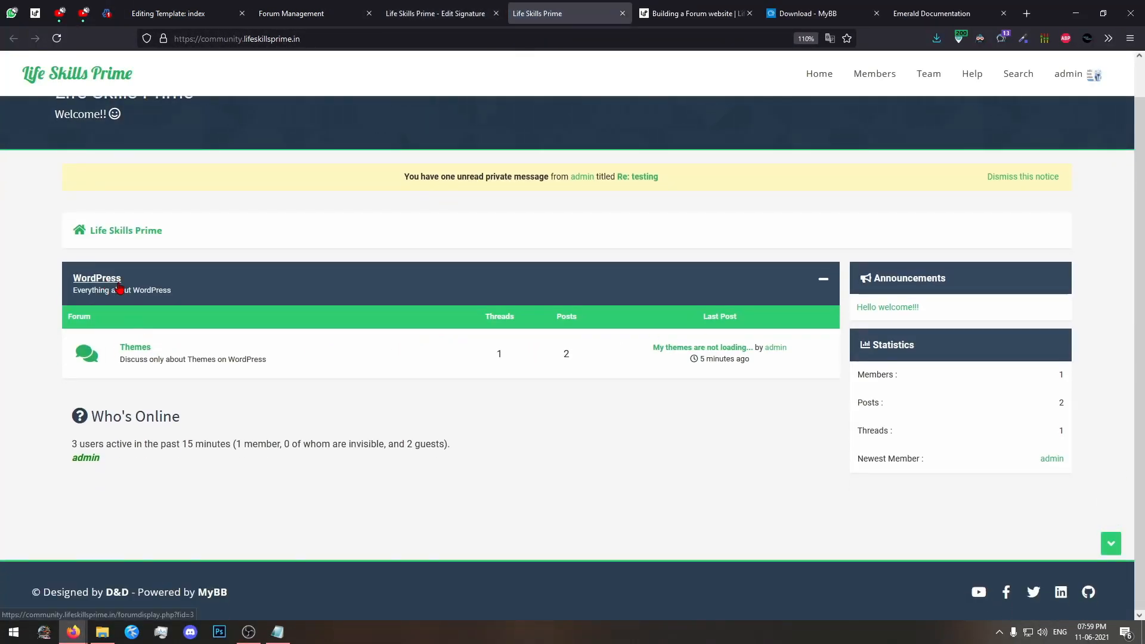
{"action": "left_click", "coordinate": [99, 277]}
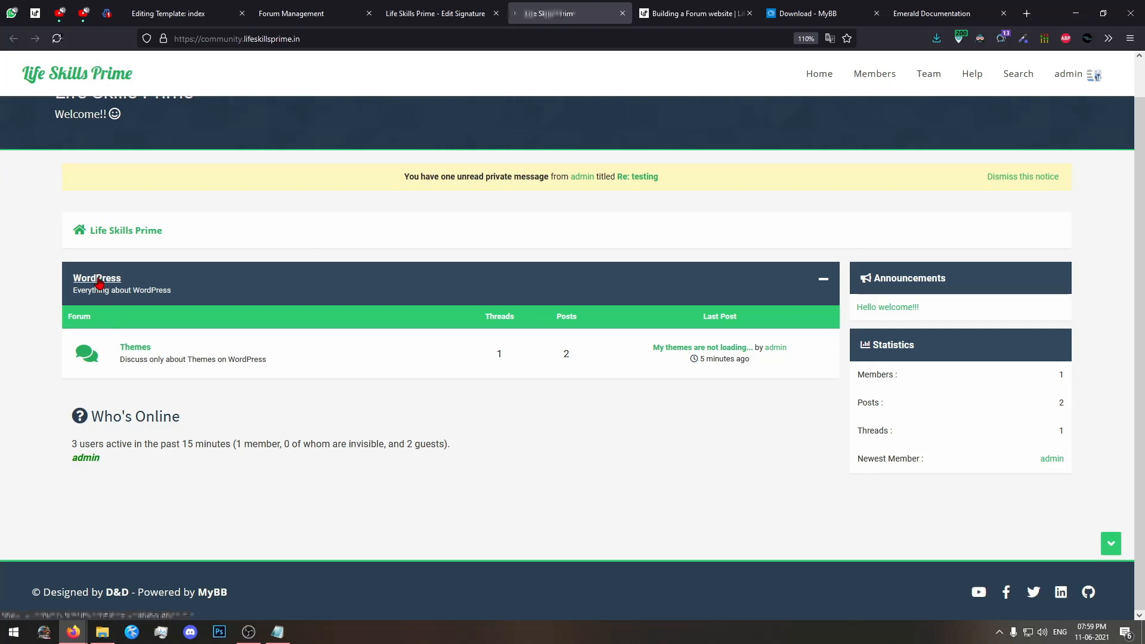
{"action": "left_click", "coordinate": [285, 404]}
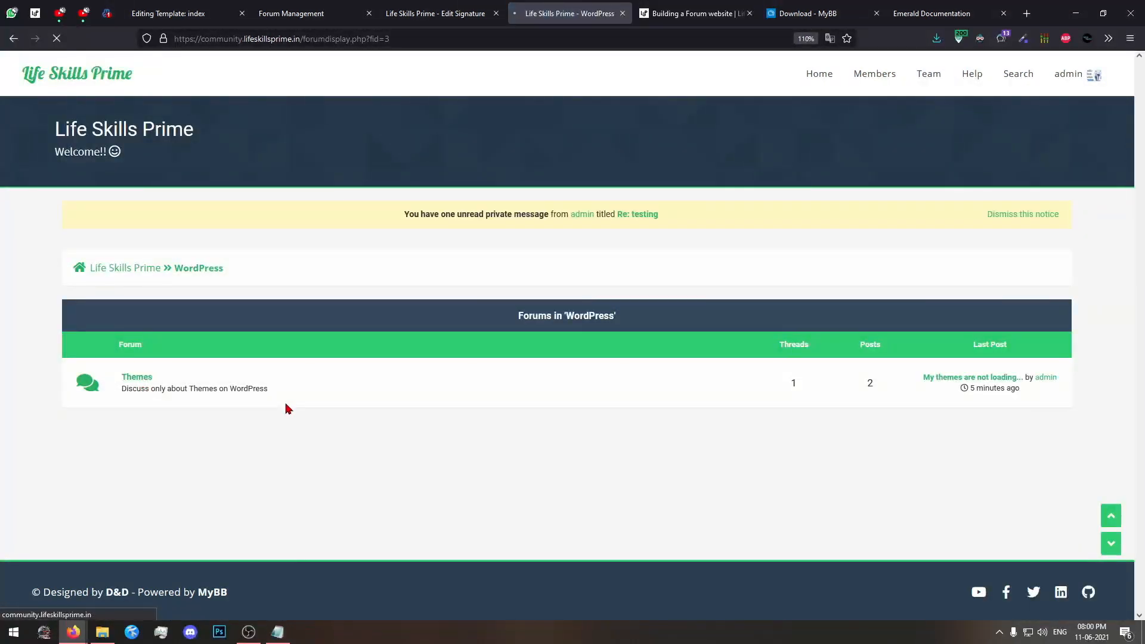
{"action": "left_click", "coordinate": [1019, 328]}
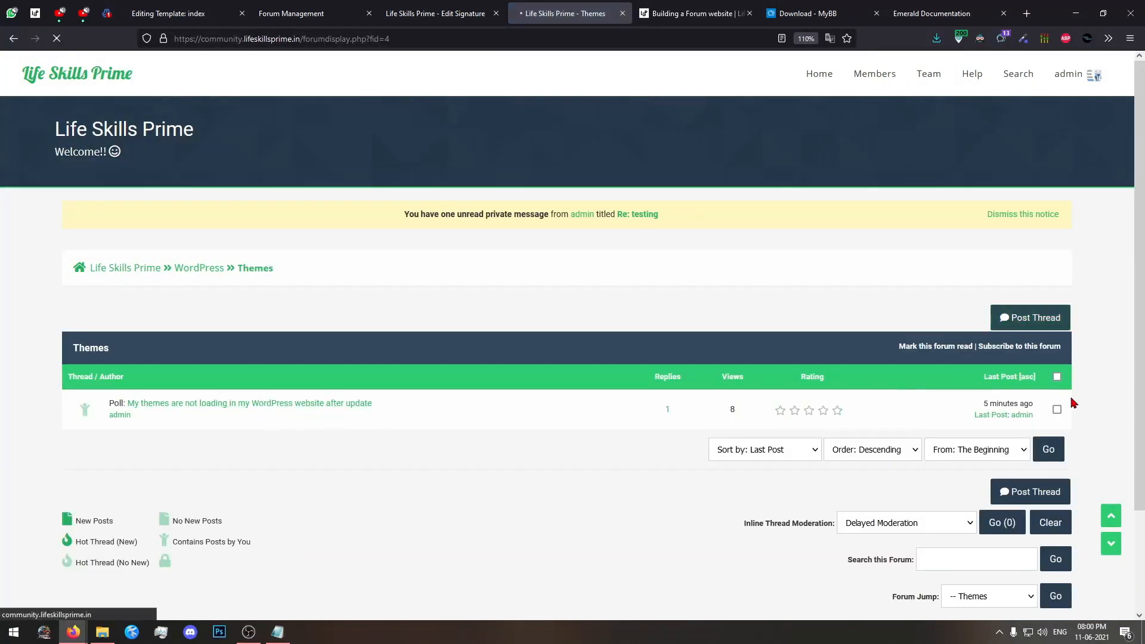
Review the new thread form's options, focusing on the post option that includes the signature.
{"action": "scroll", "coordinate": [1101, 405], "scroll_direction": "down", "scroll_amount": 2}
{"action": "scroll", "coordinate": [1101, 405], "scroll_direction": "down", "scroll_amount": 6}
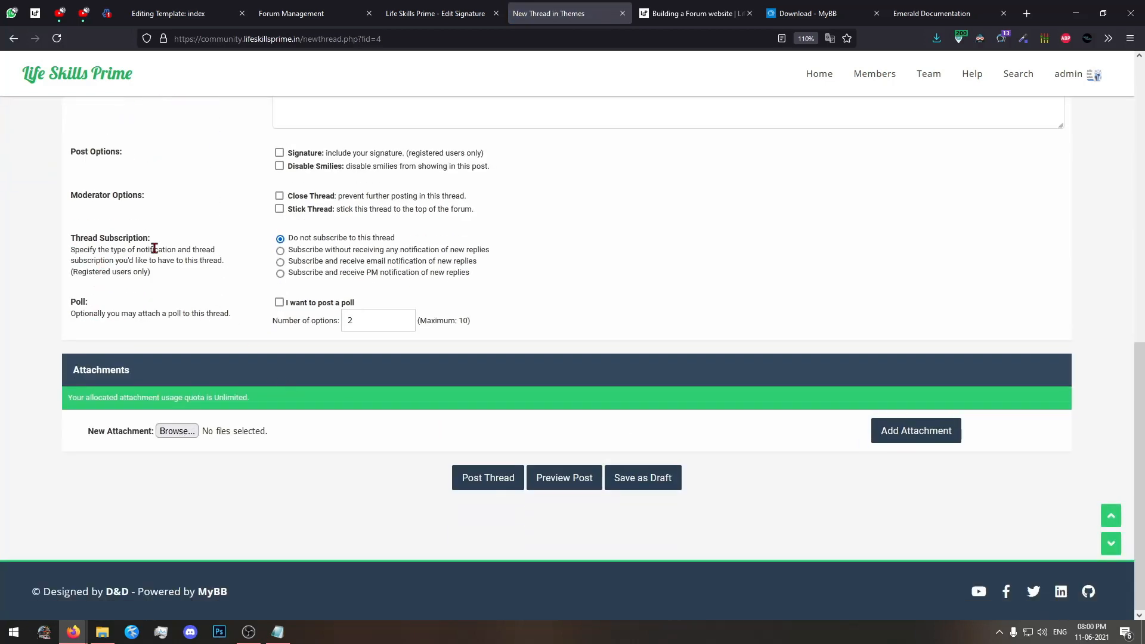
{"action": "scroll", "coordinate": [292, 196], "scroll_direction": "up", "scroll_amount": 1}
{"action": "left_click_drag", "start_coordinate": [120, 223], "coordinate": [90, 223]}
{"action": "left_click_drag", "start_coordinate": [289, 225], "coordinate": [327, 226]}
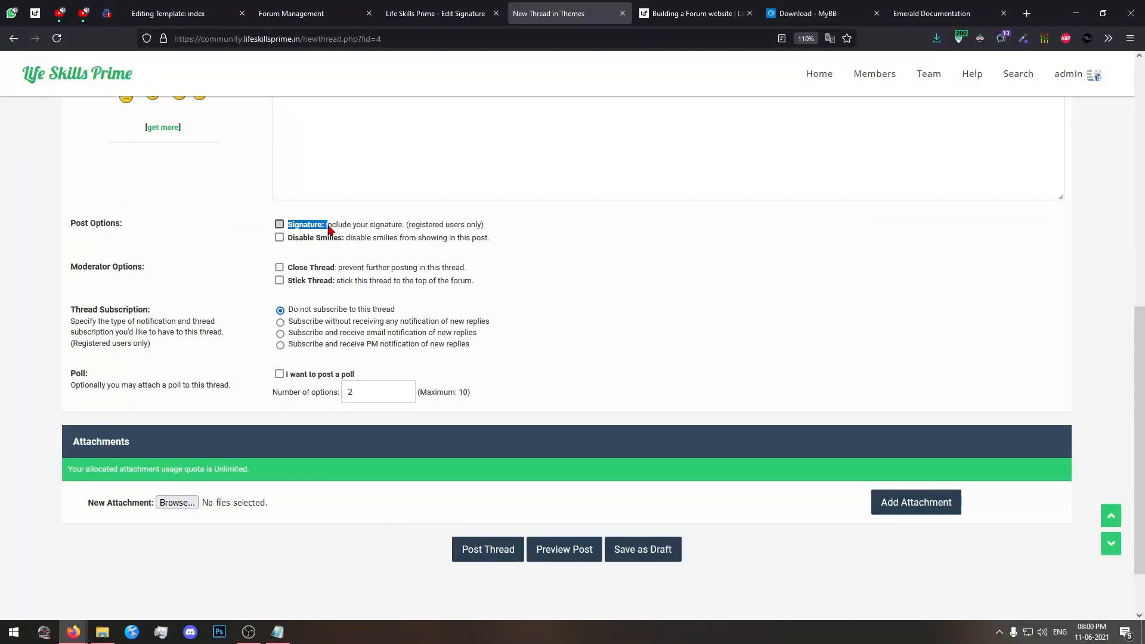
{"action": "scroll", "coordinate": [405, 381], "scroll_direction": "up", "scroll_amount": 4}
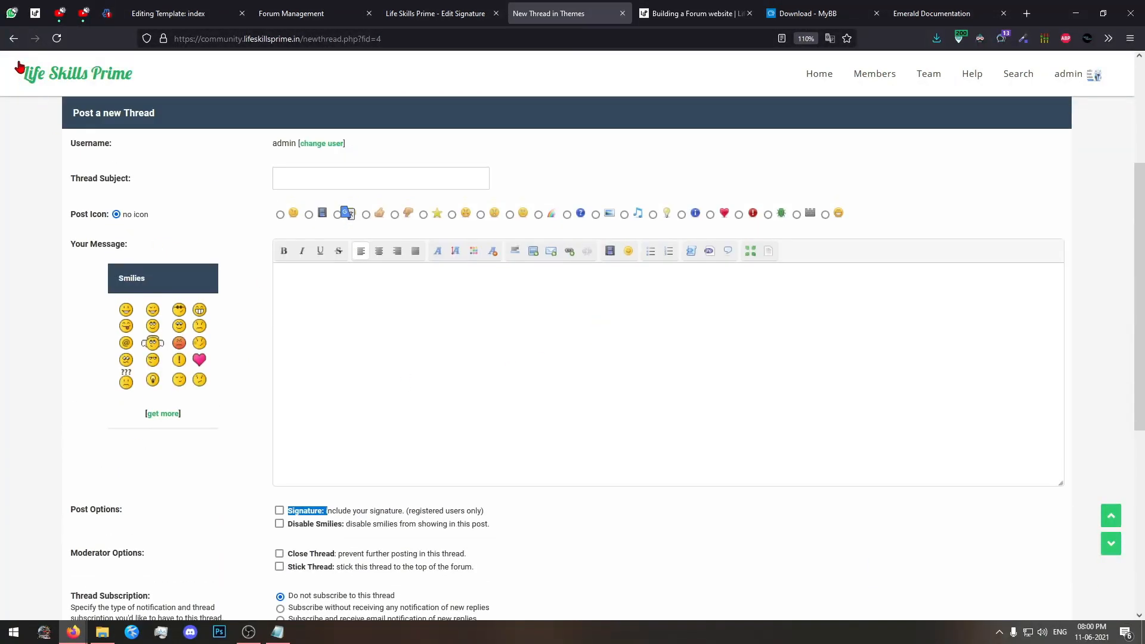
Return to the Themes forum and look through the posts in "My themes are not loading in my WordPress website after update".
{"action": "left_click", "coordinate": [13, 38]}
{"action": "left_click", "coordinate": [161, 402]}
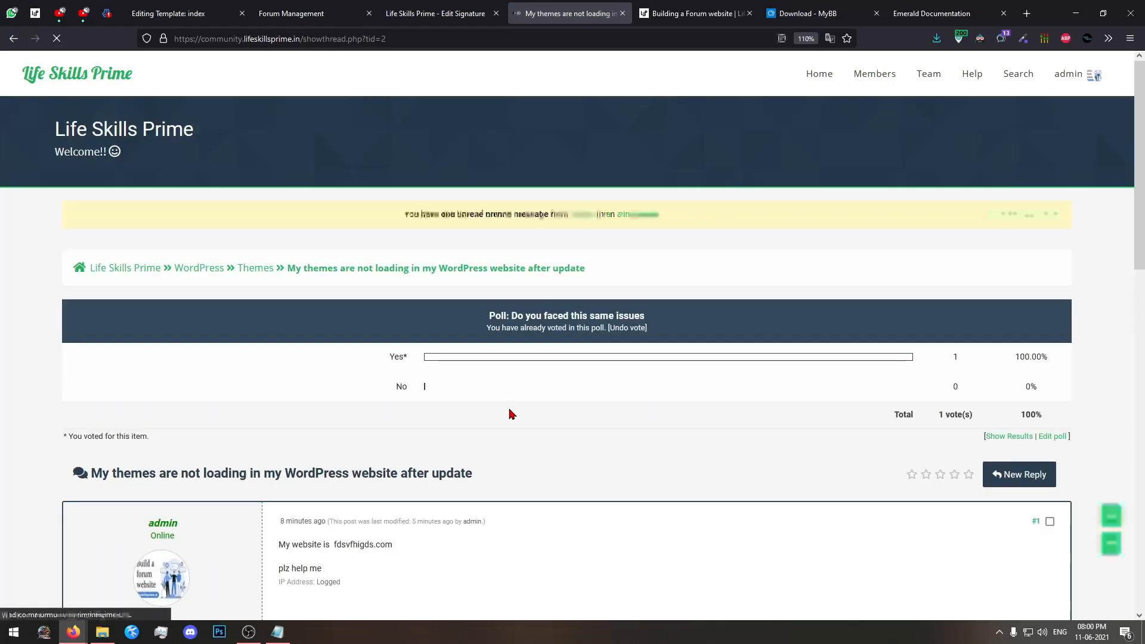
{"action": "scroll", "coordinate": [512, 413], "scroll_direction": "down", "scroll_amount": 4}
{"action": "scroll", "coordinate": [510, 412], "scroll_direction": "down", "scroll_amount": 2}
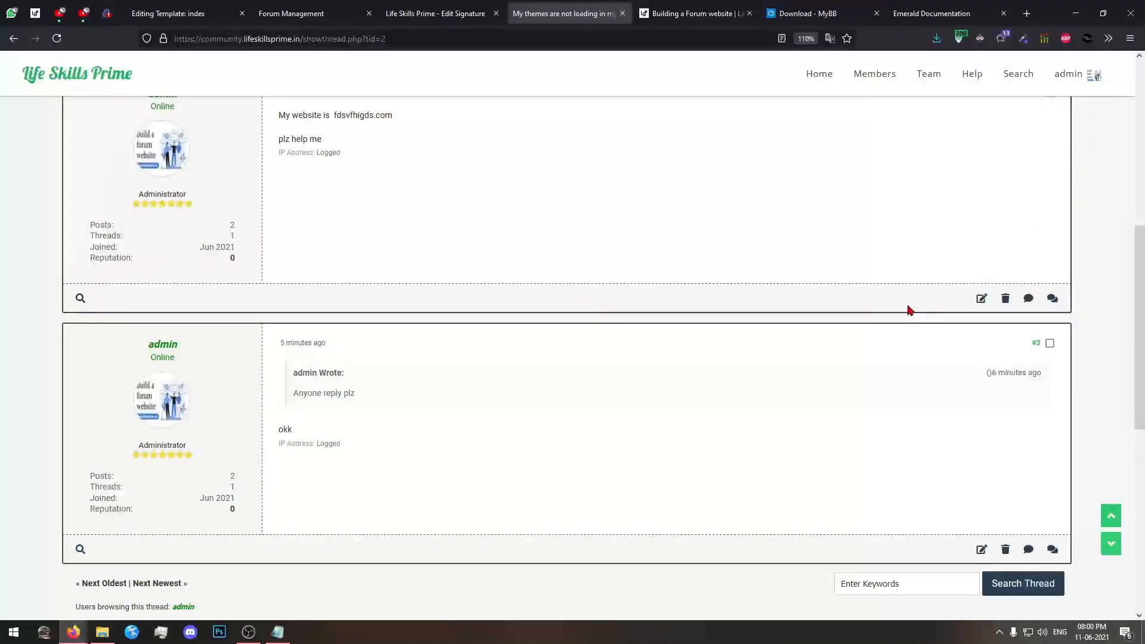
Set the signature to "THIS IS MY SIGN" followed by a cool smiley, update it and return to the signature settings.
{"action": "left_click", "coordinate": [443, 7]}
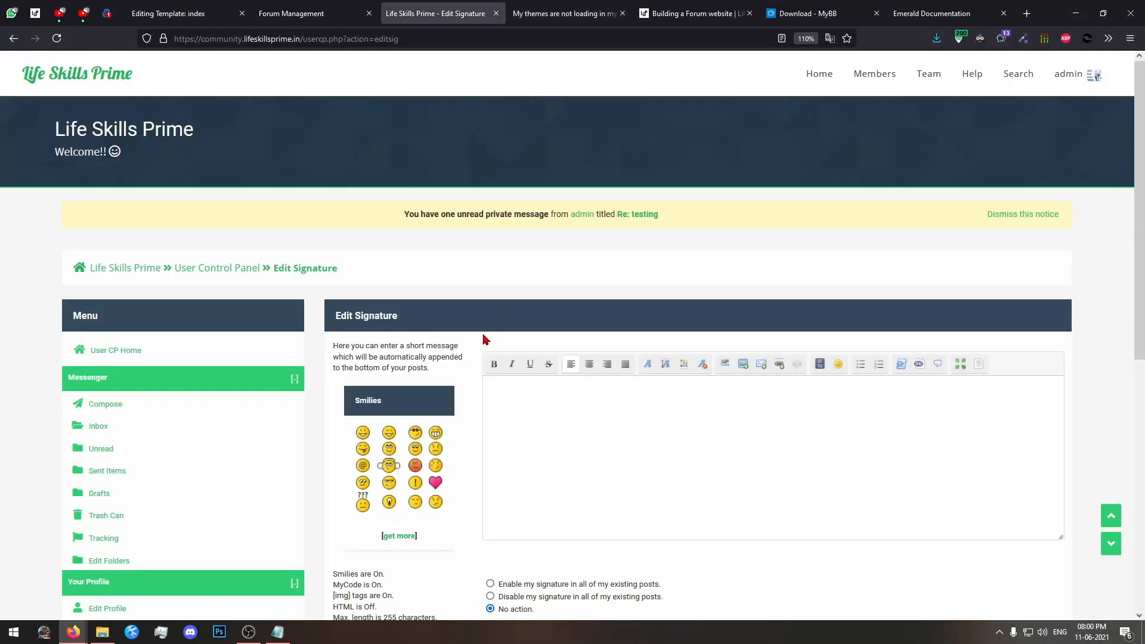
{"action": "scroll", "coordinate": [468, 337], "scroll_direction": "down", "scroll_amount": 4}
{"action": "scroll", "coordinate": [564, 350], "scroll_direction": "up", "scroll_amount": 2}
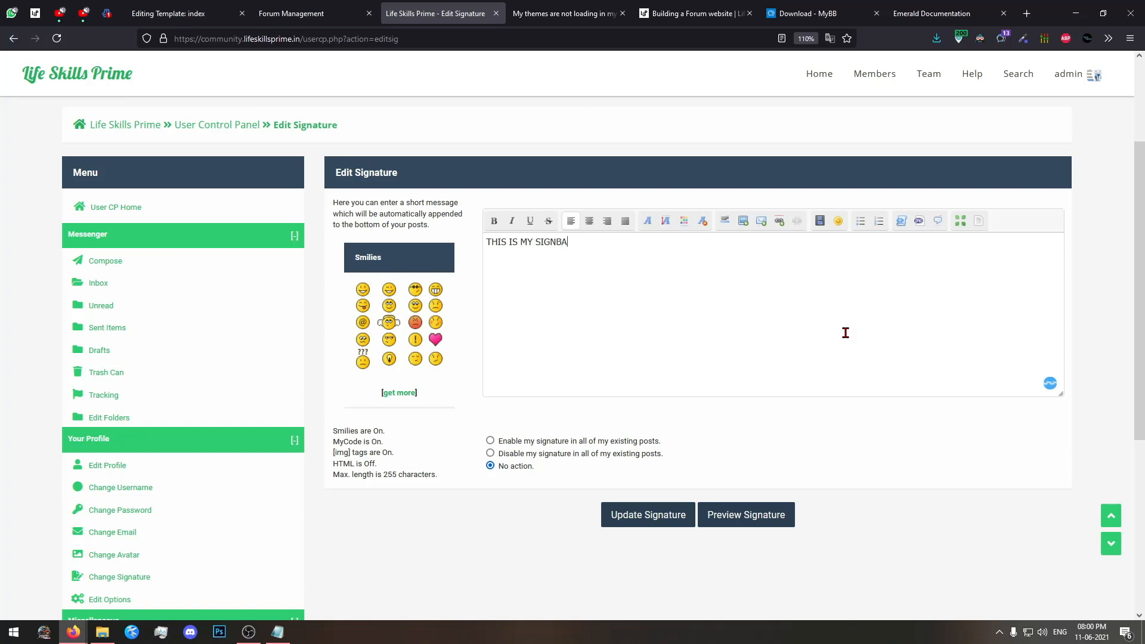
{"action": "left_click", "coordinate": [415, 290]}
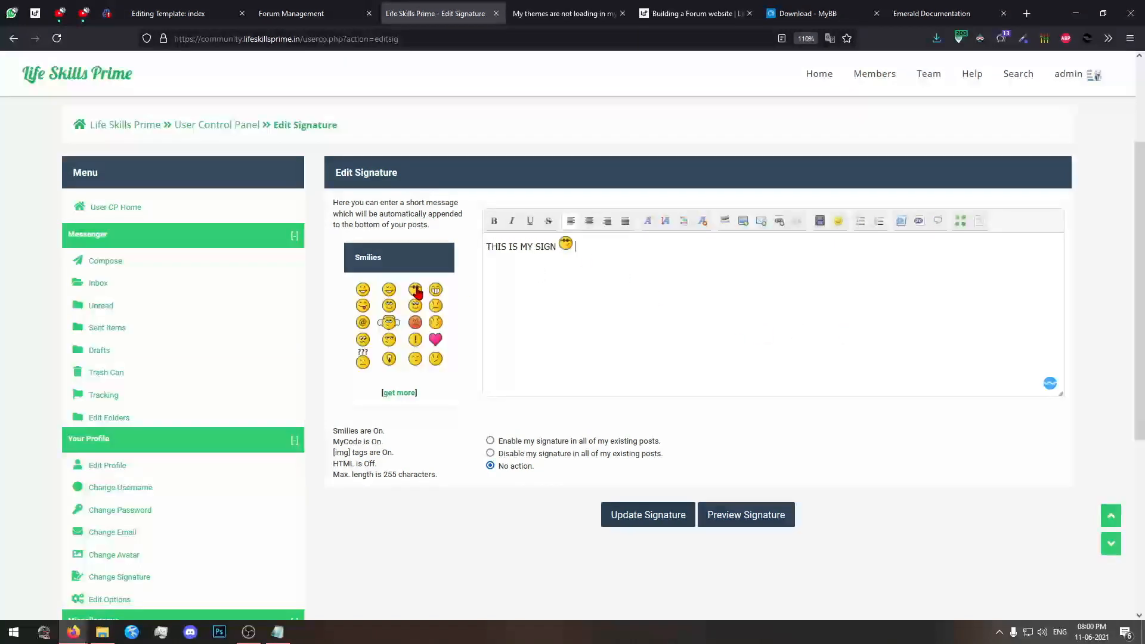
{"action": "left_click", "coordinate": [644, 515]}
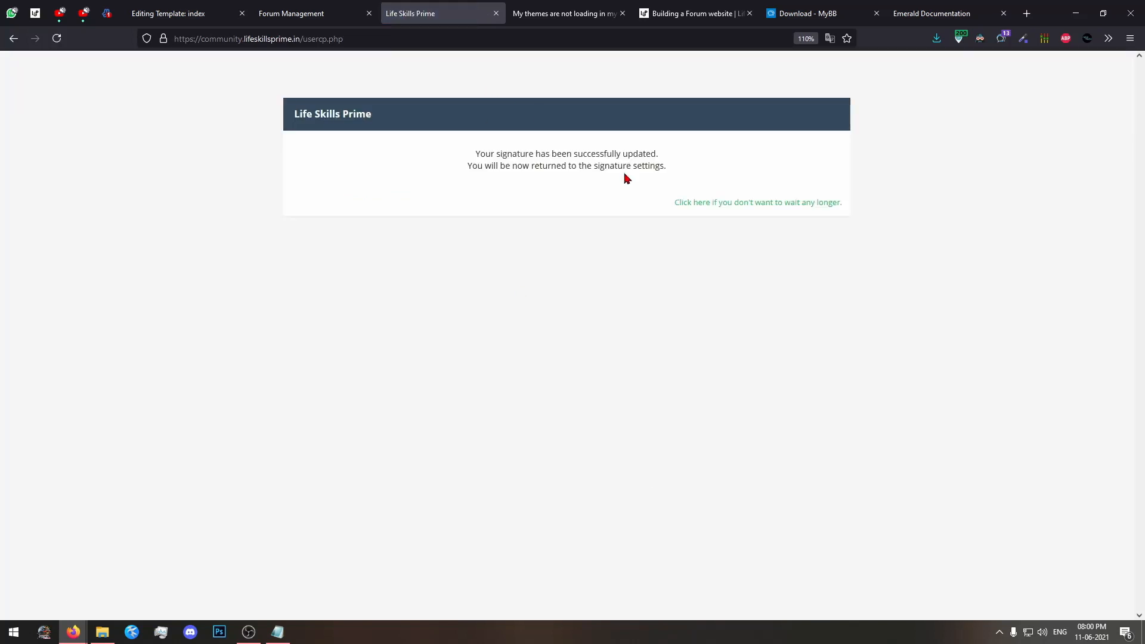
{"action": "left_click", "coordinate": [695, 203]}
Reload the WordPress themes thread and check its existing posts for the new signature.
{"action": "left_click", "coordinate": [560, 13]}
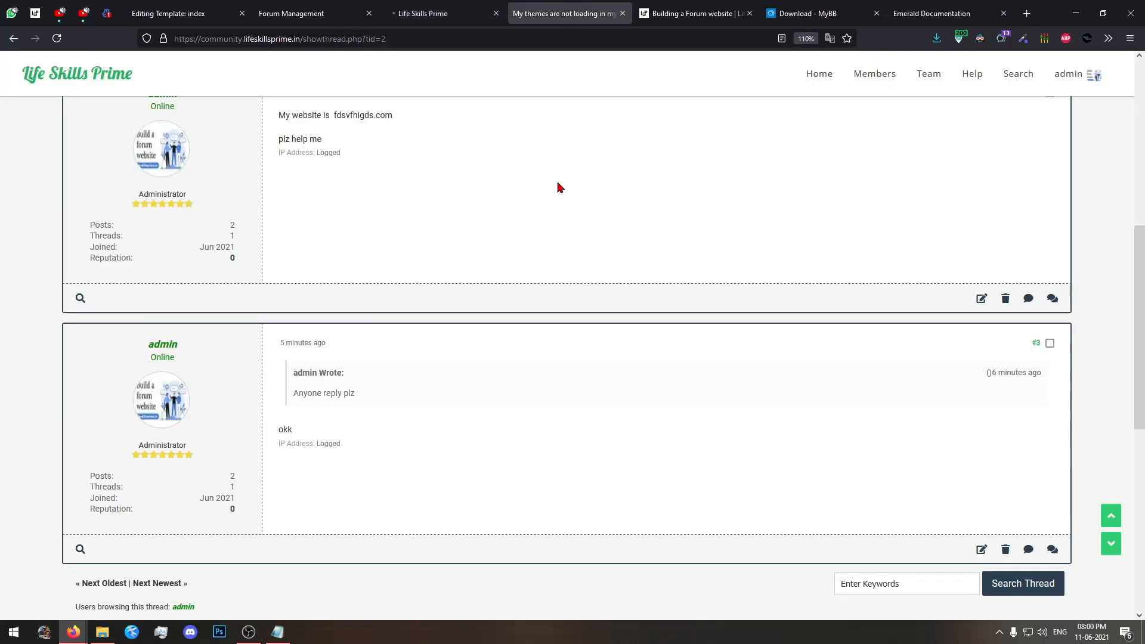
{"action": "scroll", "coordinate": [363, 354], "scroll_direction": "up", "scroll_amount": 1}
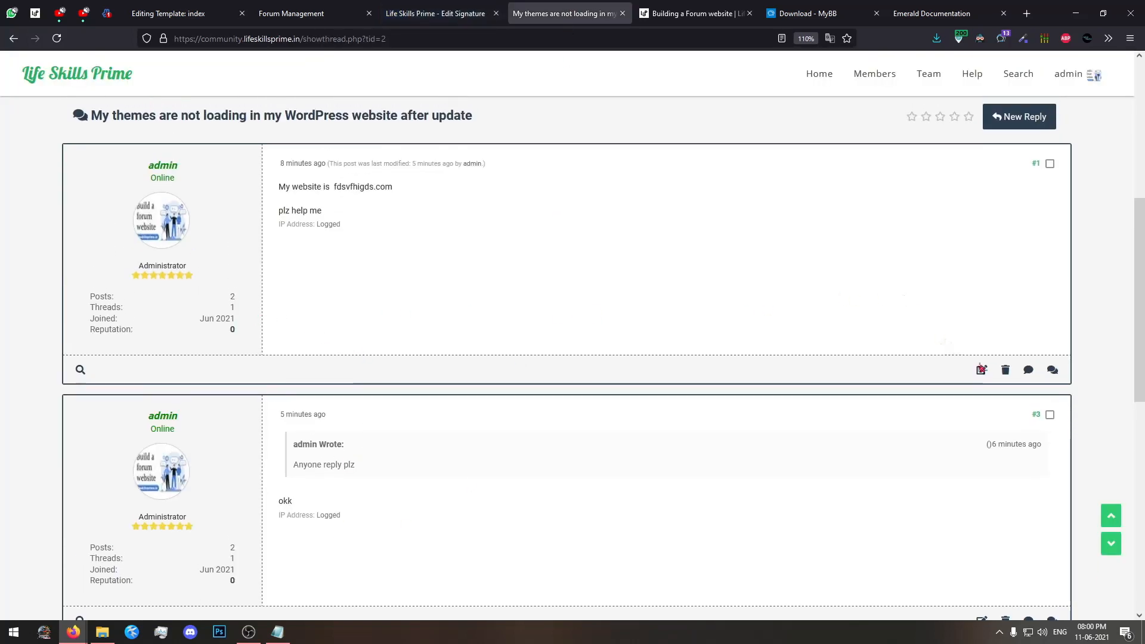
{"action": "key", "text": "F5"}
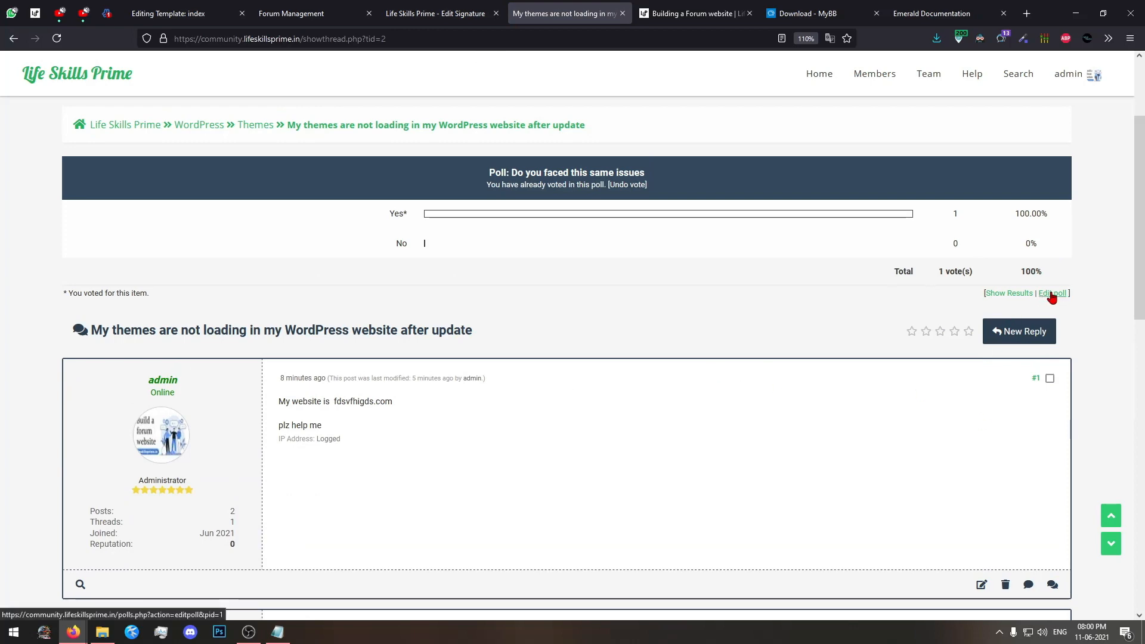
{"action": "scroll", "coordinate": [506, 411], "scroll_direction": "down", "scroll_amount": 8}
{"action": "scroll", "coordinate": [506, 412], "scroll_direction": "up", "scroll_amount": 1}
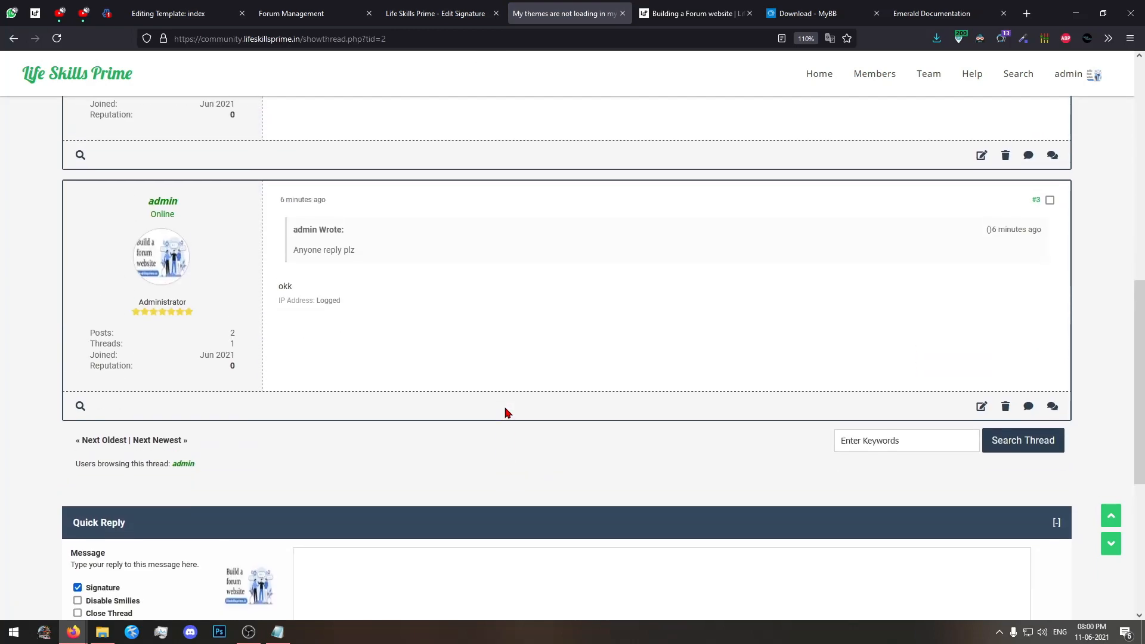
{"action": "scroll", "coordinate": [509, 409], "scroll_direction": "up", "scroll_amount": 3}
{"action": "scroll", "coordinate": [544, 404], "scroll_direction": "down", "scroll_amount": 6}
{"action": "scroll", "coordinate": [548, 411], "scroll_direction": "up", "scroll_amount": 5}
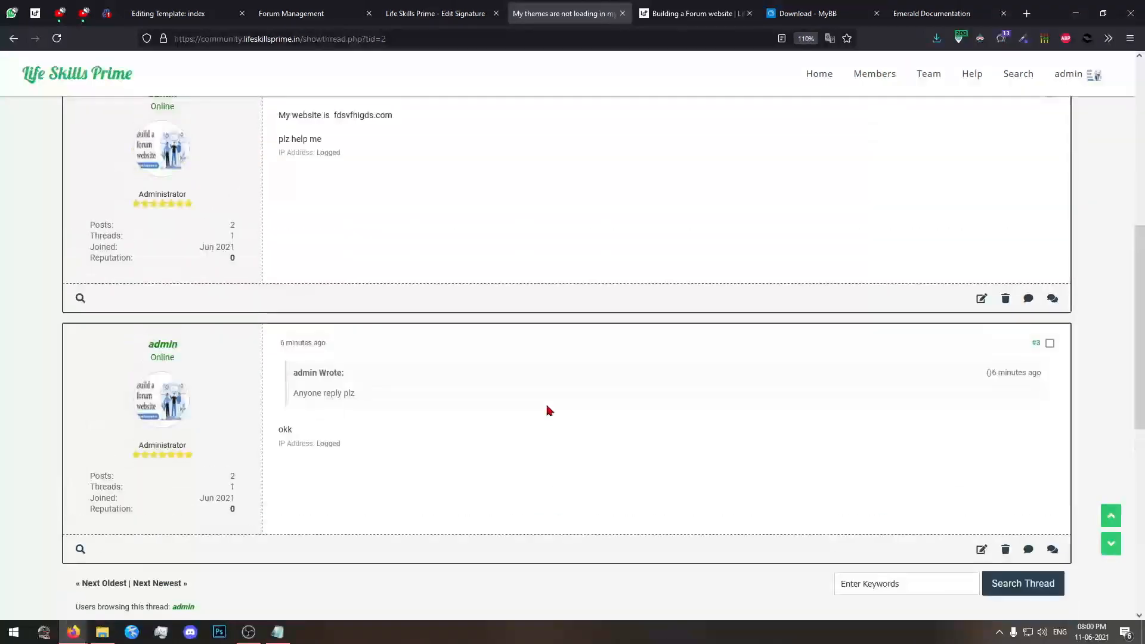
{"action": "scroll", "coordinate": [546, 406], "scroll_direction": "up", "scroll_amount": 6}
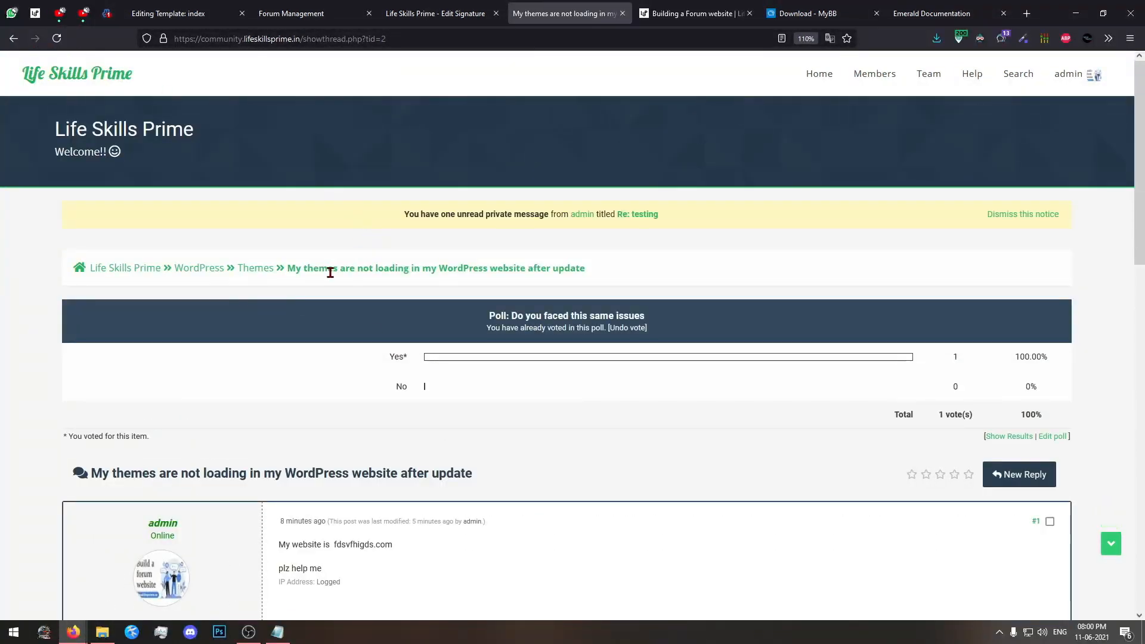
Start a new thread in the Themes forum with subject "TEST", message "TEST" plus a big-grin smiley, and the signature included.
{"action": "left_click", "coordinate": [268, 270]}
{"action": "scroll", "coordinate": [203, 314], "scroll_direction": "down", "scroll_amount": 2}
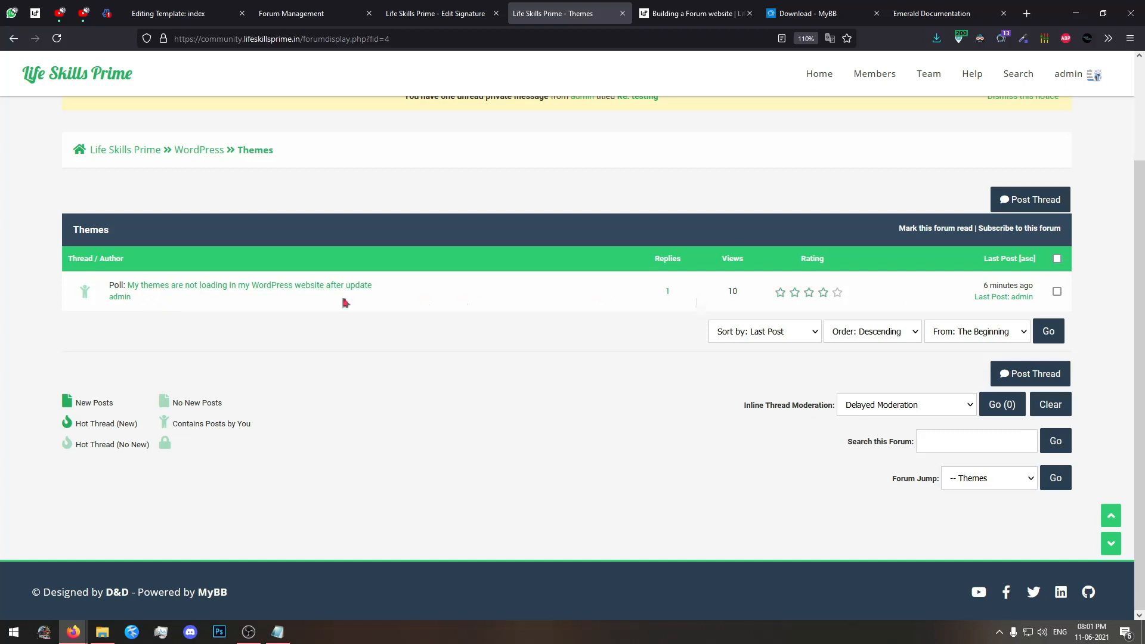
{"action": "left_click", "coordinate": [1020, 208]}
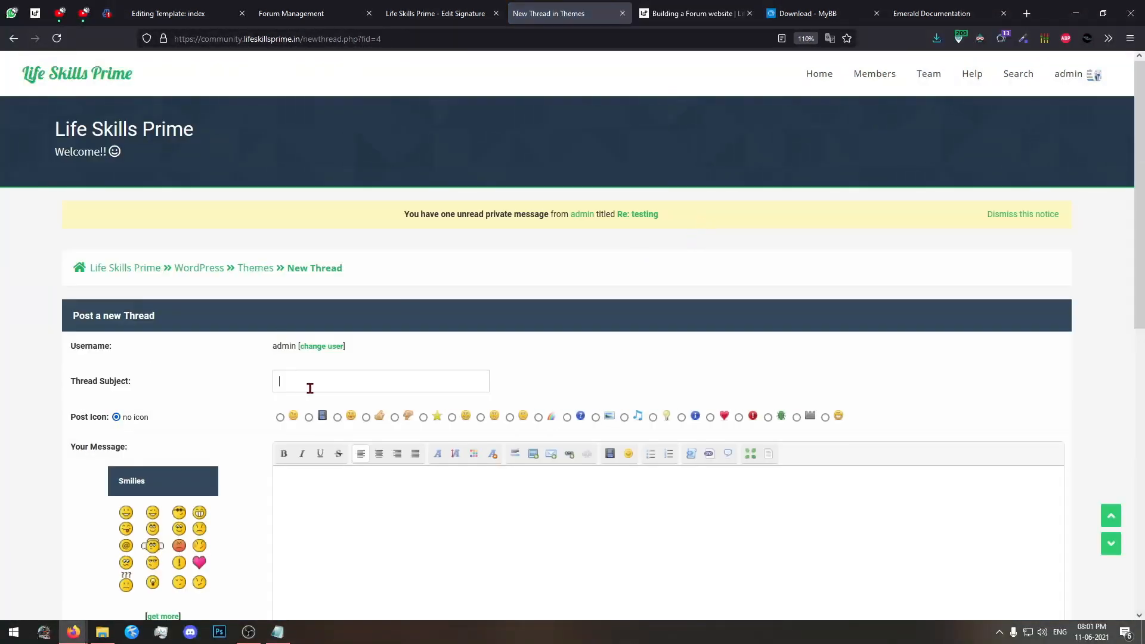
{"action": "left_click", "coordinate": [311, 388]}
{"action": "type", "text": "TEST"}
{"action": "left_click", "coordinate": [368, 523]}
{"action": "left_click", "coordinate": [199, 512]}
{"action": "scroll", "coordinate": [493, 445], "scroll_direction": "down", "scroll_amount": 6}
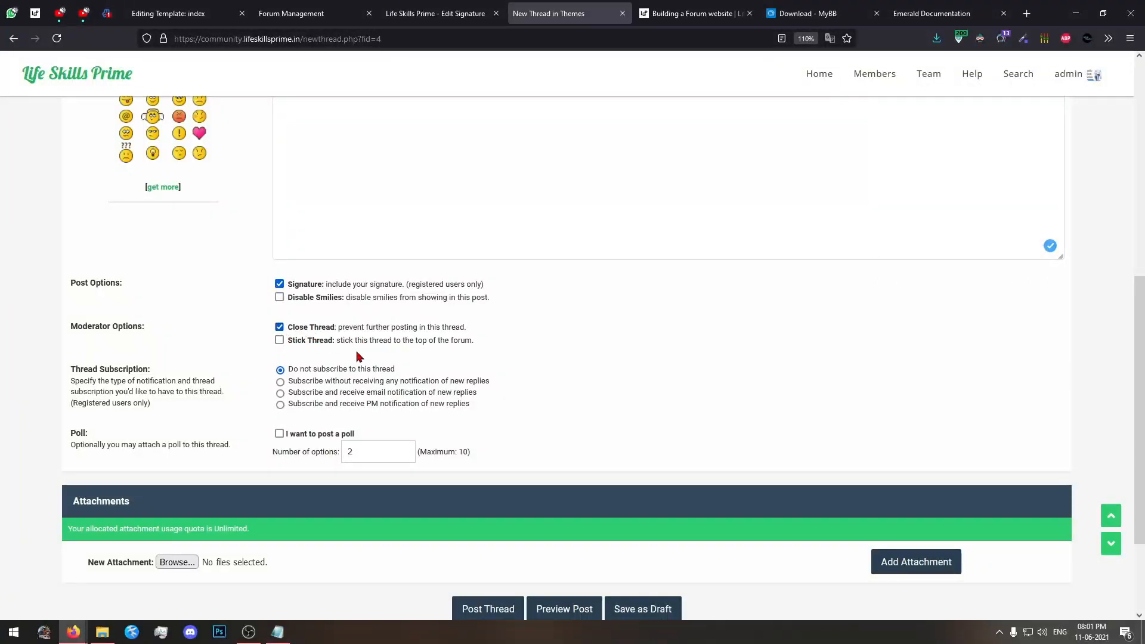
Turn off the Close Thread option, leave Stick Thread off, post the thread and open it.
{"action": "left_click", "coordinate": [280, 328]}
{"action": "left_click", "coordinate": [280, 341]}
{"action": "left_click_drag", "start_coordinate": [71, 326], "coordinate": [122, 328]}
{"action": "double_click", "coordinate": [123, 327]}
{"action": "left_click", "coordinate": [187, 338]}
{"action": "scroll", "coordinate": [567, 522], "scroll_direction": "down", "scroll_amount": 2}
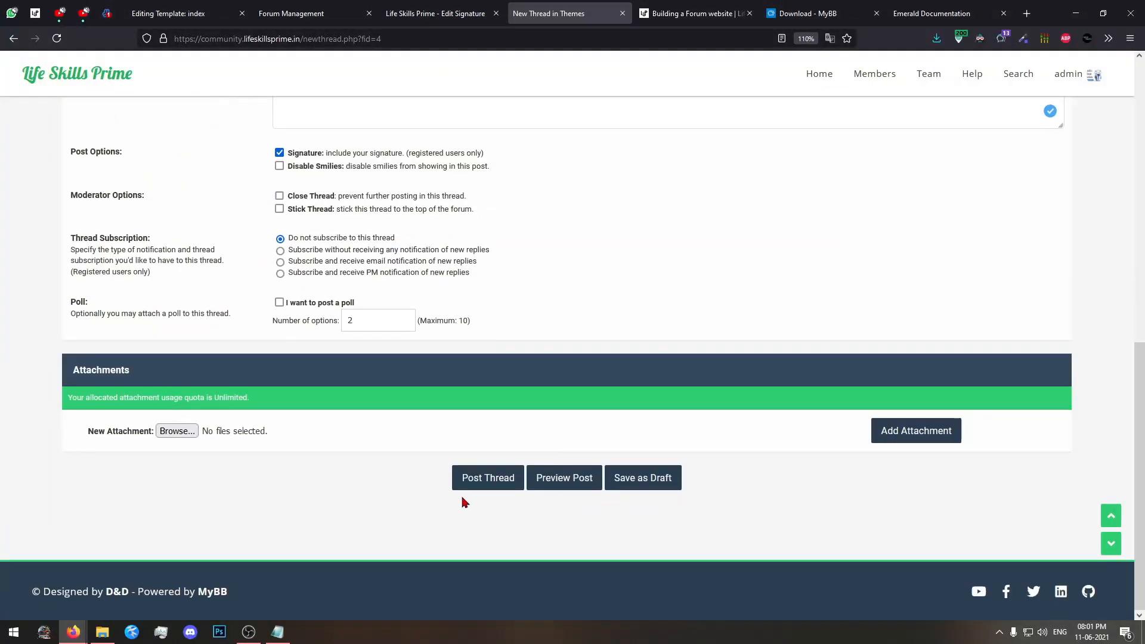
{"action": "left_click", "coordinate": [474, 477]}
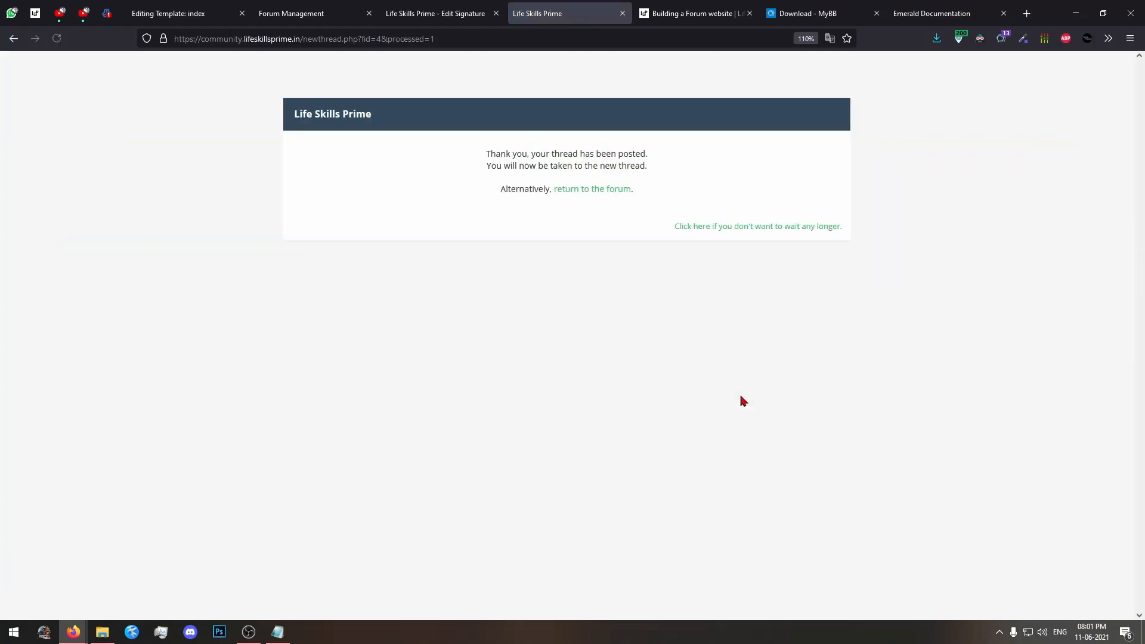
{"action": "left_click", "coordinate": [725, 229]}
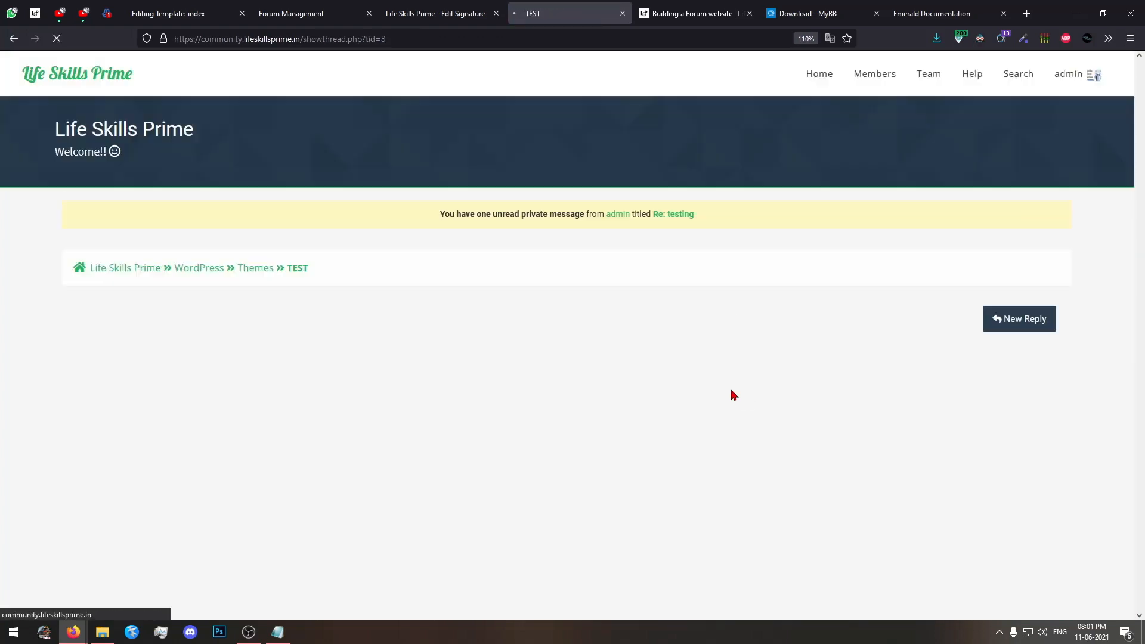
Enlarge the TEST thread page and examine the signature beneath the message.
{"action": "scroll", "coordinate": [688, 439], "scroll_direction": "down", "scroll_amount": 2}
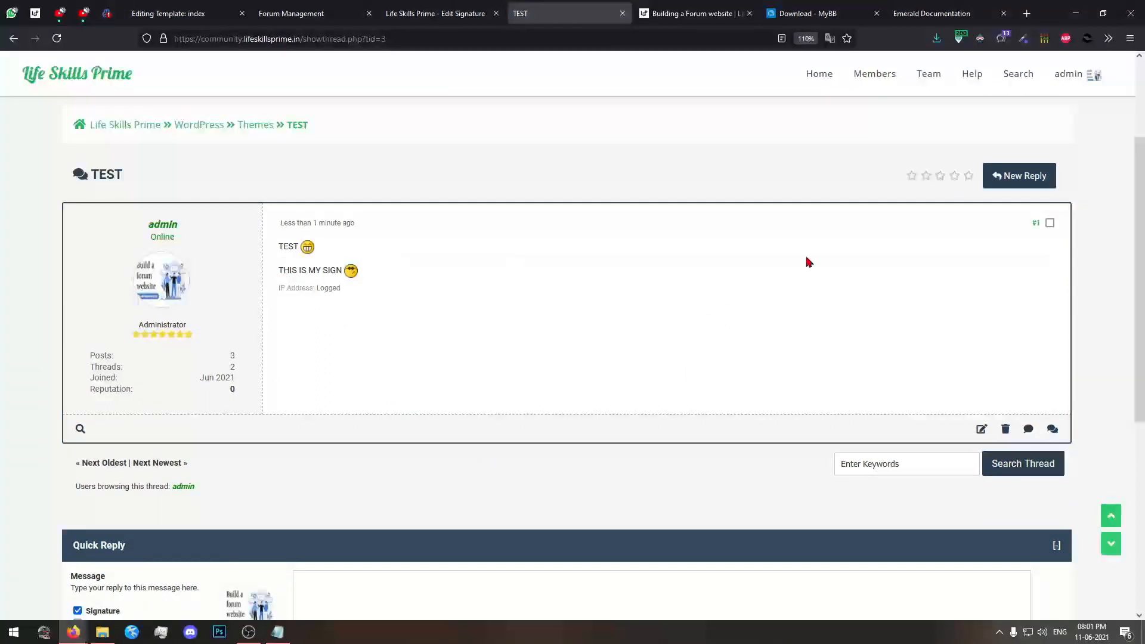
{"action": "scroll", "coordinate": [462, 301], "scroll_direction": "up", "scroll_amount": 4, "text": "ctrl"}
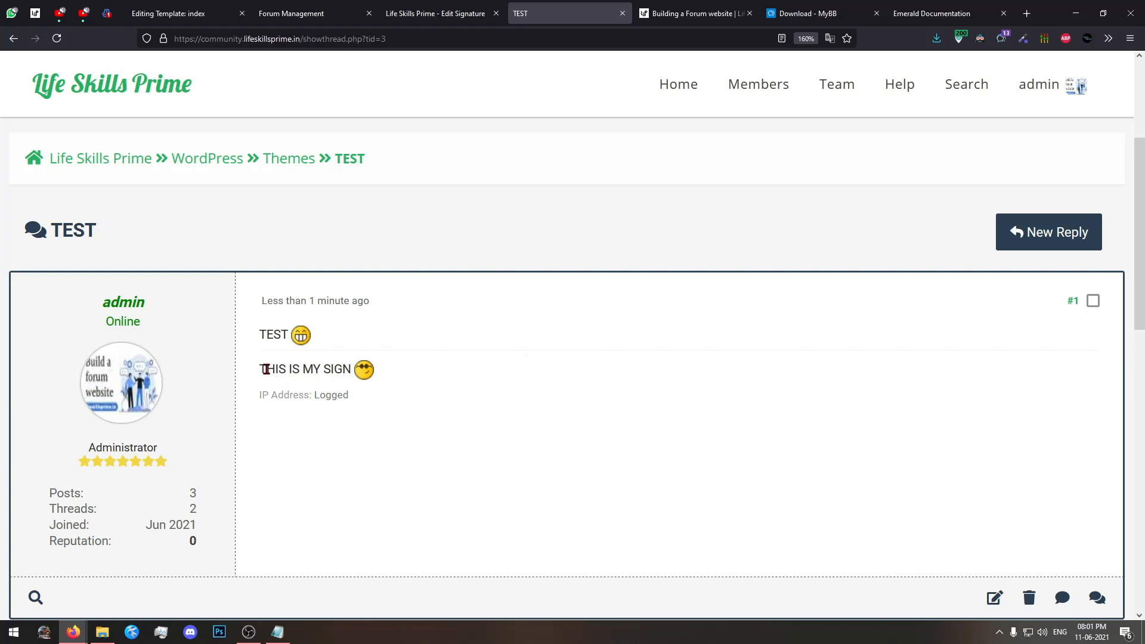
{"action": "mouse_move", "coordinate": [263, 369]}
{"action": "left_mouse_down"}
{"action": "mouse_move", "coordinate": [395, 375]}
{"action": "mouse_move", "coordinate": [264, 370]}
{"action": "left_mouse_up"}
{"action": "left_click", "coordinate": [584, 387]}
Try to update the signature with six more cool smilies, a heart and an angel smiley added.
{"action": "left_click", "coordinate": [685, 12]}
{"action": "left_click", "coordinate": [567, 13]}
{"action": "left_click", "coordinate": [465, 11]}
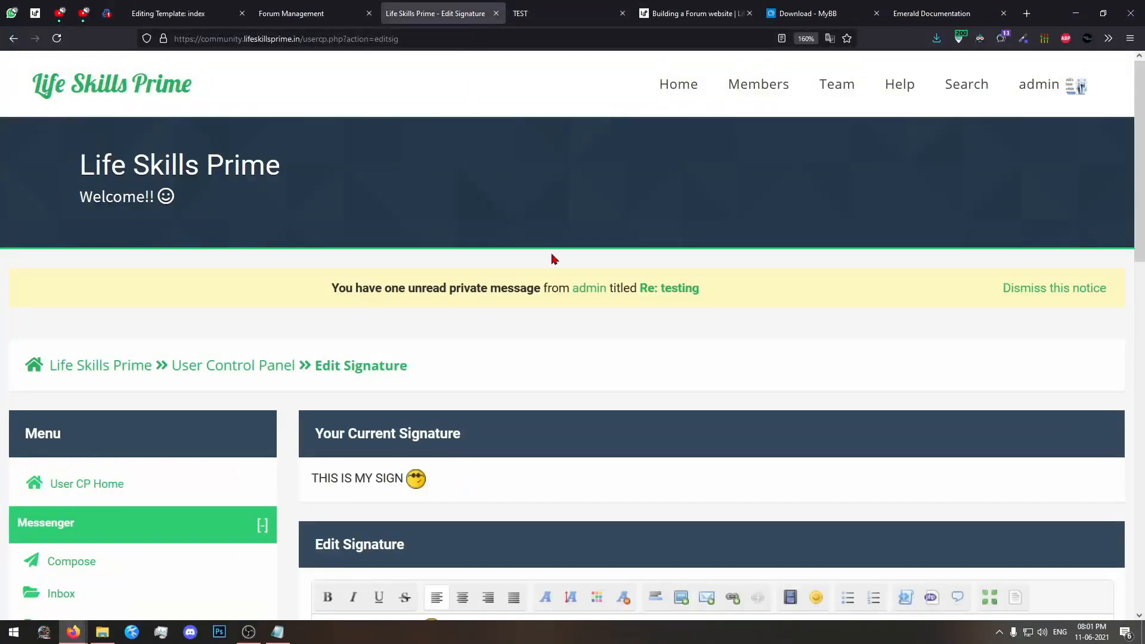
{"action": "scroll", "coordinate": [639, 306], "scroll_direction": "down", "scroll_amount": 3, "text": "ctrl"}
{"action": "scroll", "coordinate": [593, 429], "scroll_direction": "down", "scroll_amount": 4}
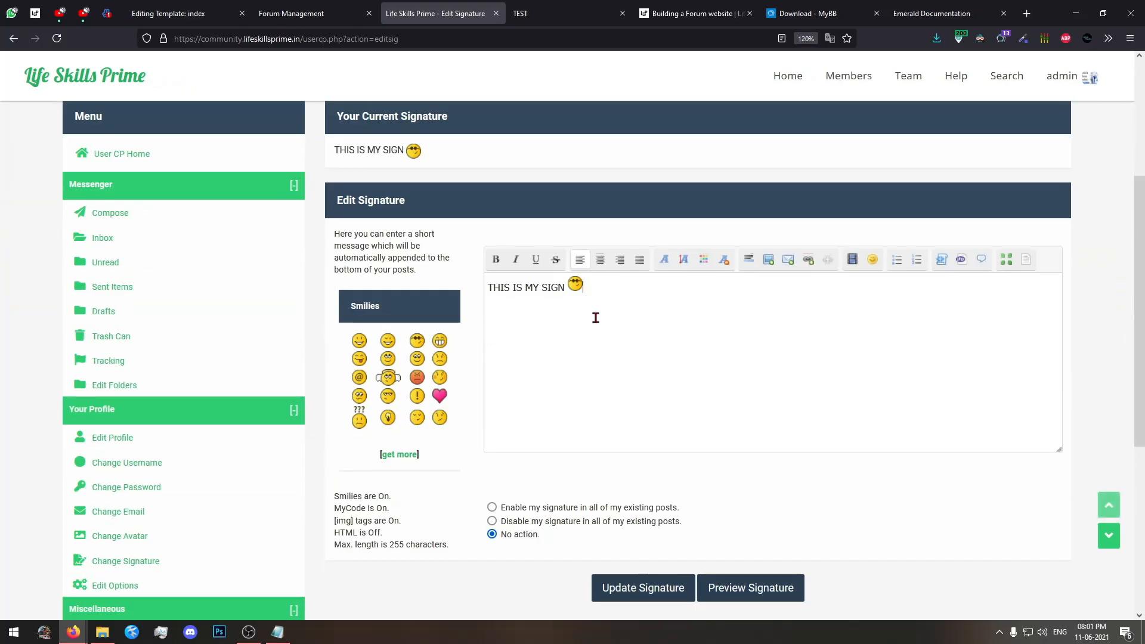
{"action": "left_click", "coordinate": [416, 340]}
{"action": "left_click", "coordinate": [416, 340]}
{"action": "left_click", "coordinate": [417, 340]}
{"action": "left_click", "coordinate": [416, 340]}
{"action": "left_click", "coordinate": [416, 341]}
{"action": "left_click", "coordinate": [416, 340]}
{"action": "left_click", "coordinate": [439, 395]}
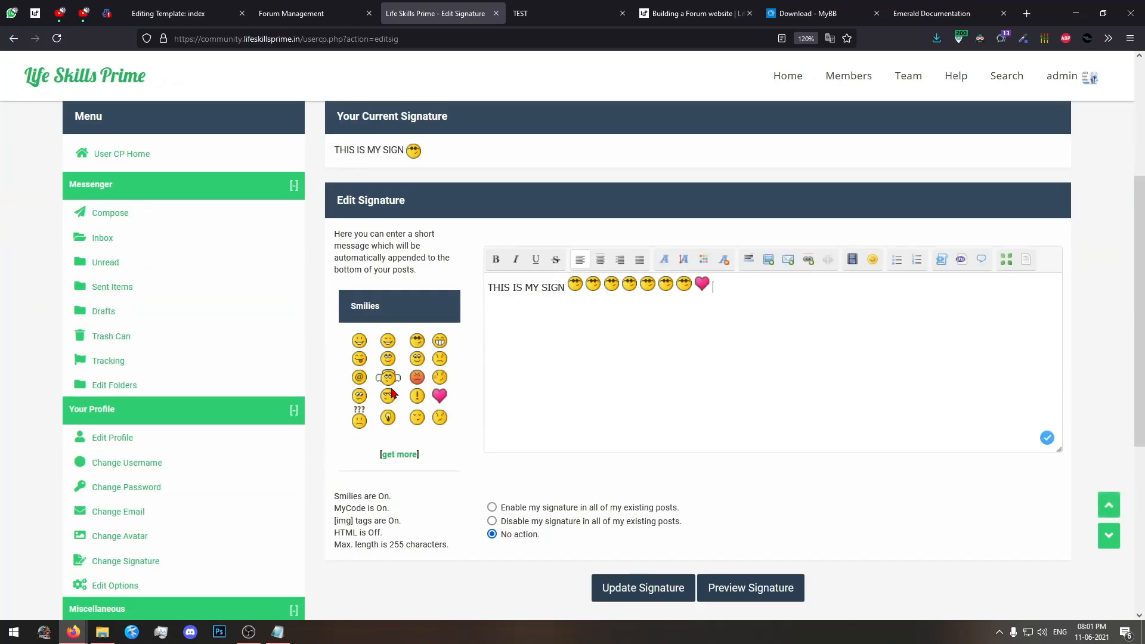
{"action": "left_click", "coordinate": [387, 377]}
{"action": "left_click", "coordinate": [620, 590]}
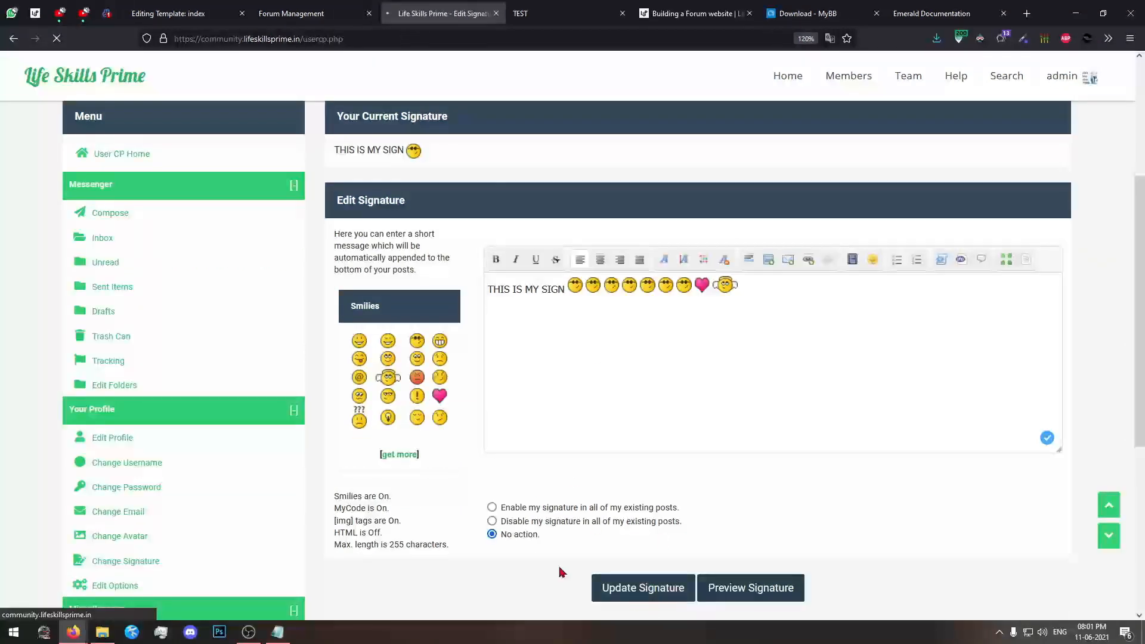
Remove the surplus smilies so only one cool smiley and the heart follow the signature text, and update the signature.
{"action": "scroll", "coordinate": [525, 347], "scroll_direction": "down", "scroll_amount": 3}
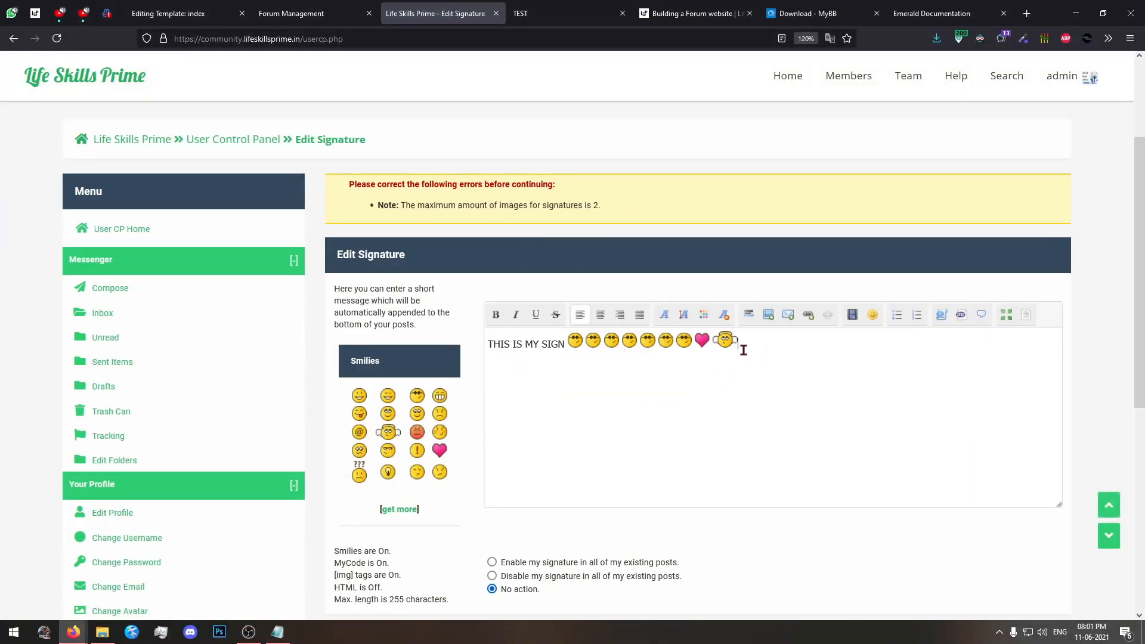
{"action": "left_click_drag", "start_coordinate": [742, 350], "coordinate": [636, 348]}
{"action": "left_click", "coordinate": [631, 348]}
{"action": "key", "text": "Delete"}
{"action": "key", "text": "Delete"}
{"action": "key", "text": "Delete"}
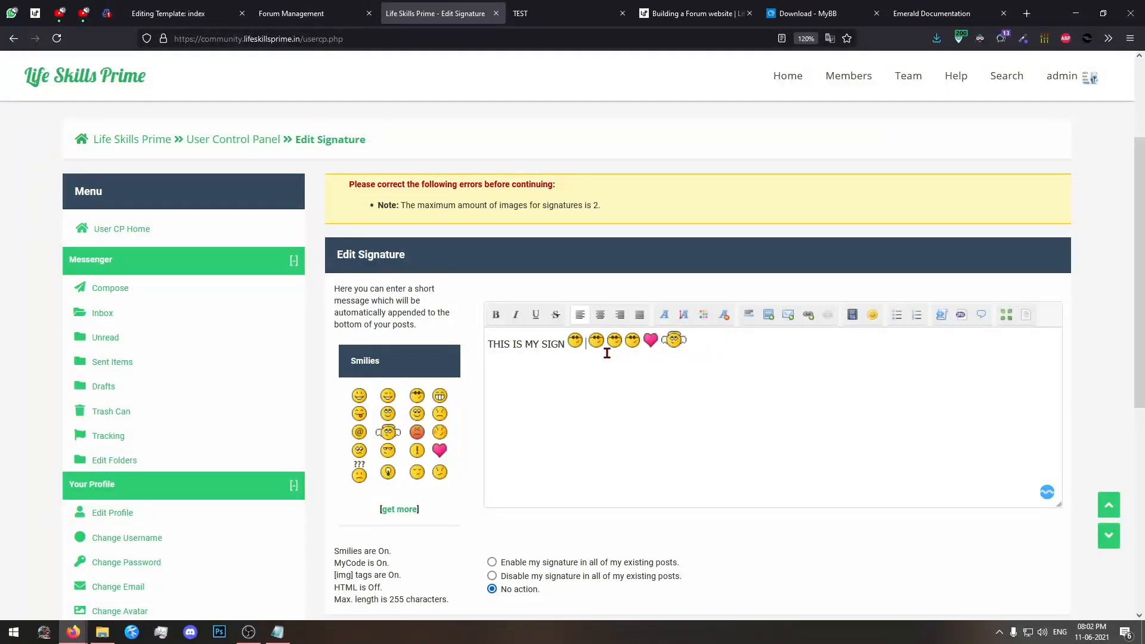
{"action": "key", "text": "Delete"}
{"action": "key", "text": "Delete"}
{"action": "key", "text": "Delete"}
{"action": "left_click", "coordinate": [634, 352]}
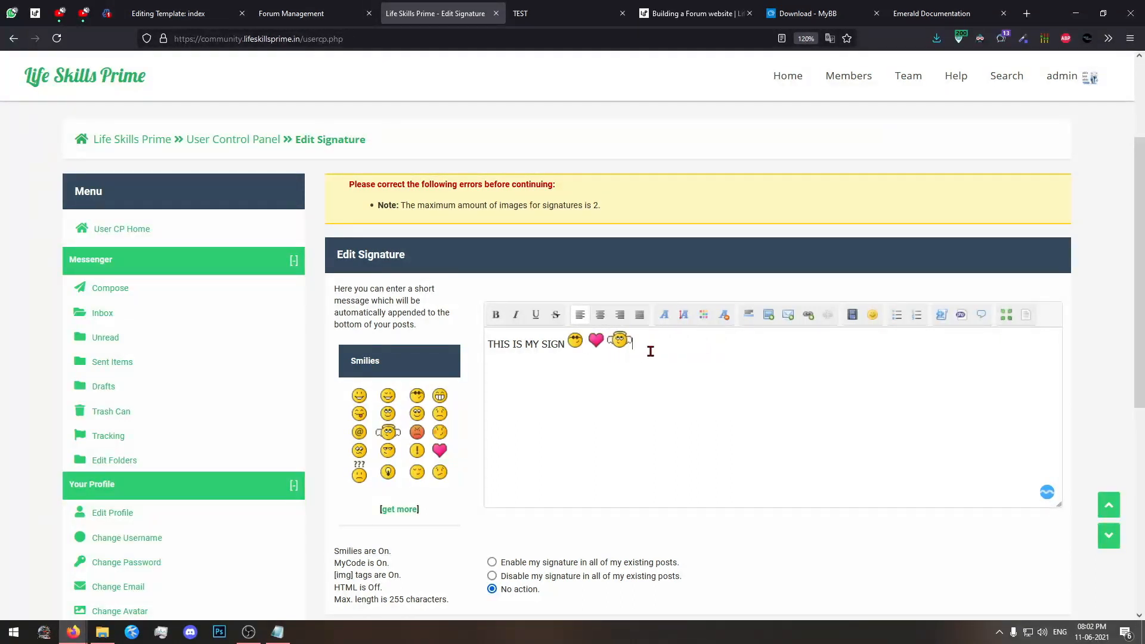
{"action": "key", "text": "BackSpace"}
{"action": "scroll", "coordinate": [653, 369], "scroll_direction": "down", "scroll_amount": 5}
{"action": "left_click", "coordinate": [644, 266]}
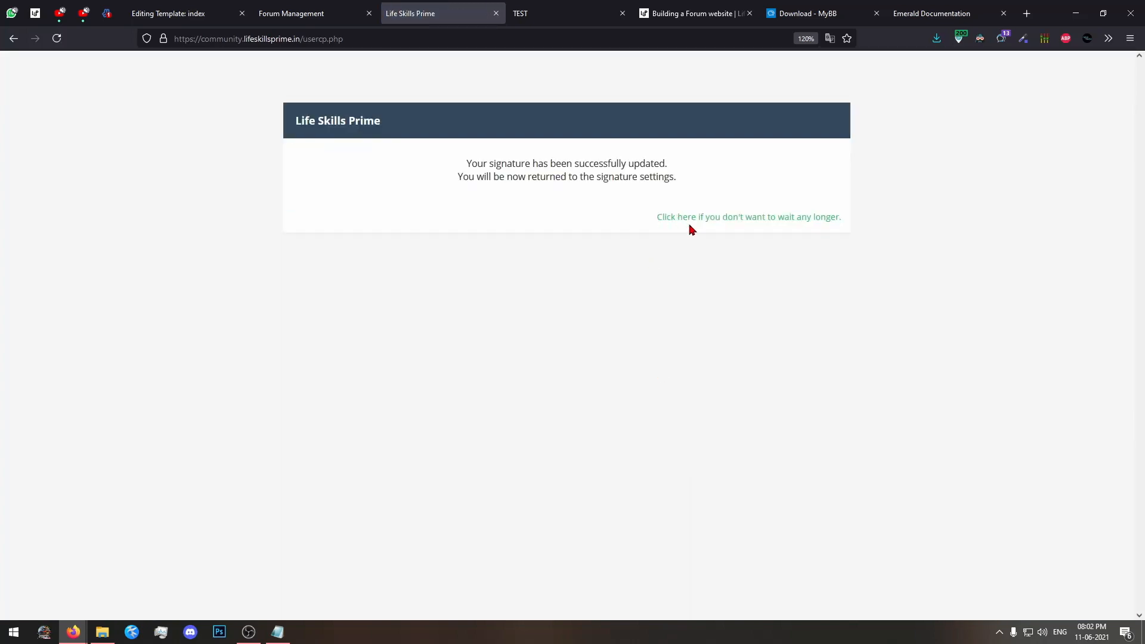
{"action": "left_click", "coordinate": [688, 220]}
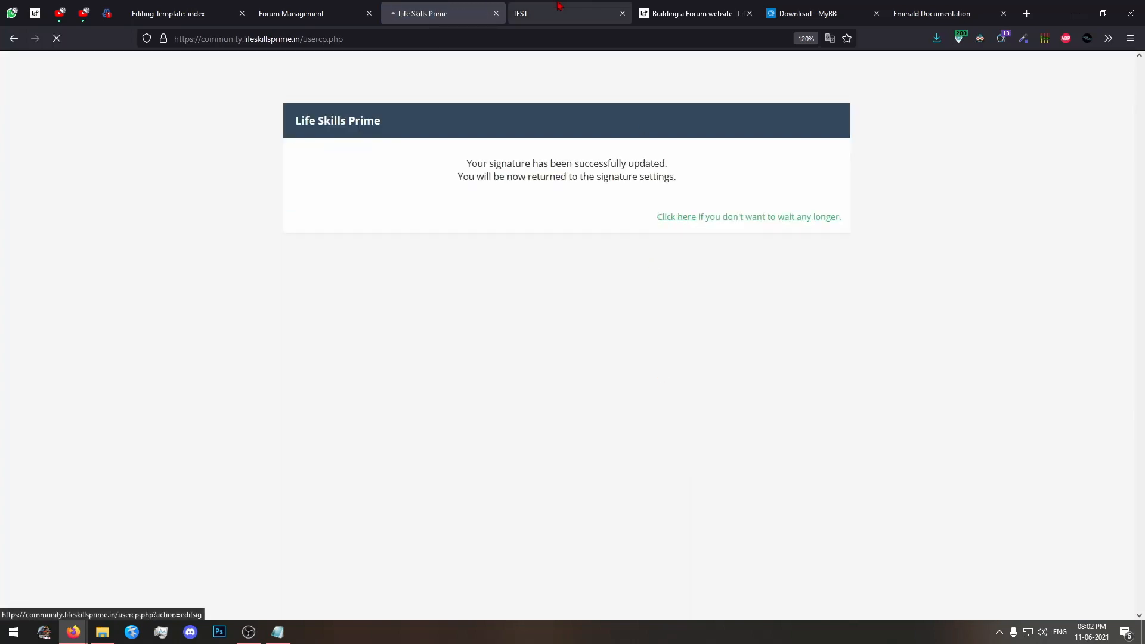
Reload the TEST thread to check the updated signature and go back to the signature editor.
{"action": "left_click", "coordinate": [555, 7]}
{"action": "left_click_drag", "start_coordinate": [396, 291], "coordinate": [265, 295]}
{"action": "left_click", "coordinate": [498, 333]}
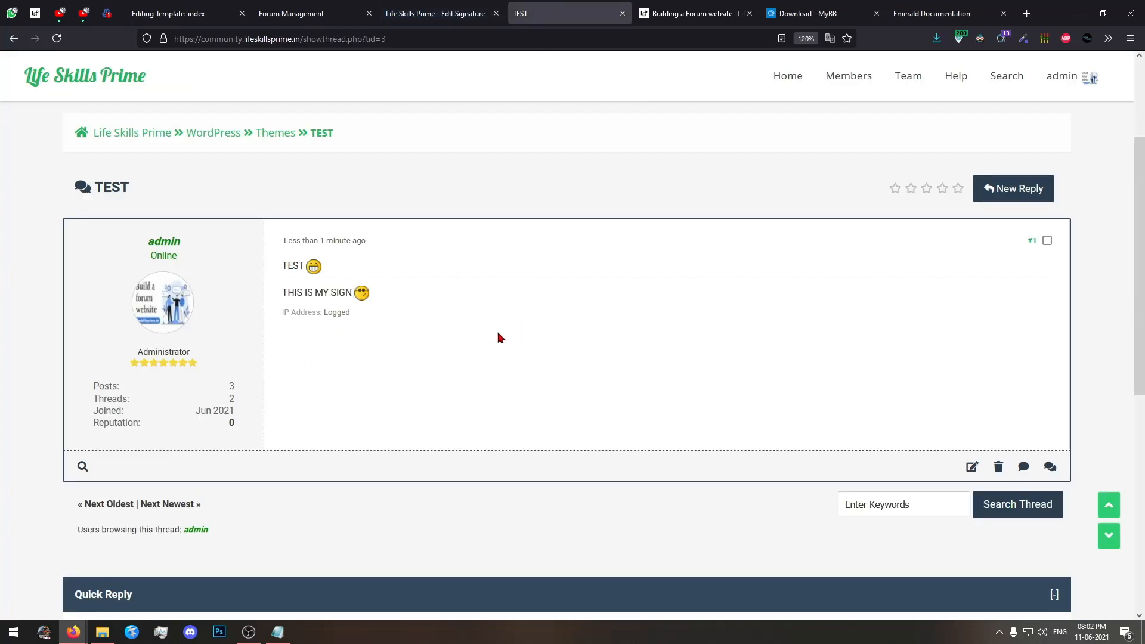
{"action": "left_click", "coordinate": [57, 38]}
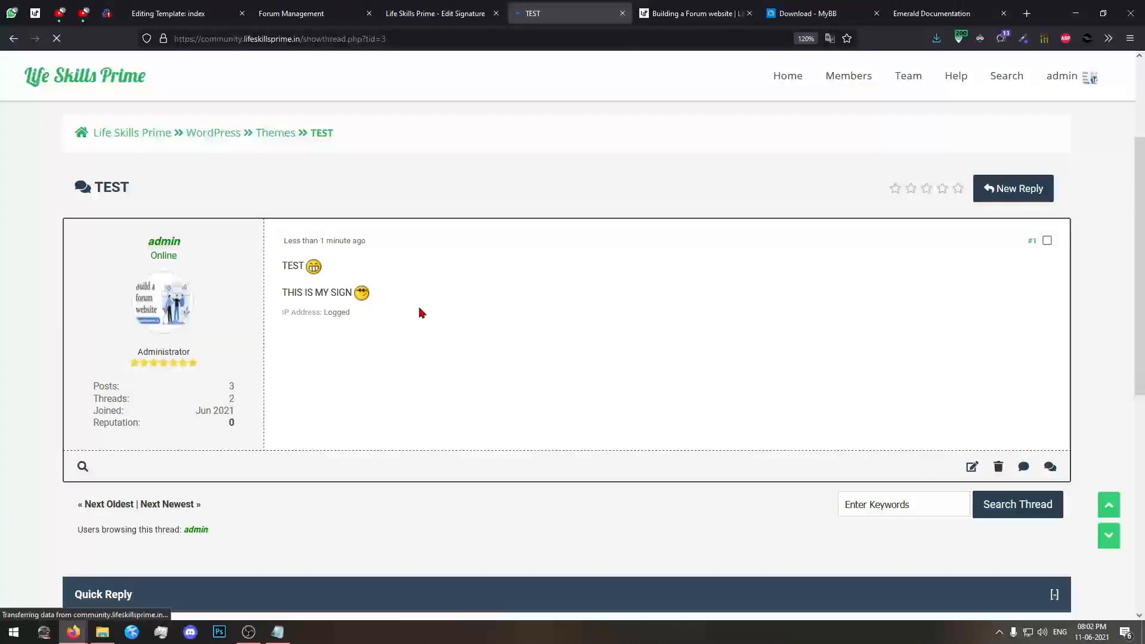
{"action": "left_click", "coordinate": [435, 13]}
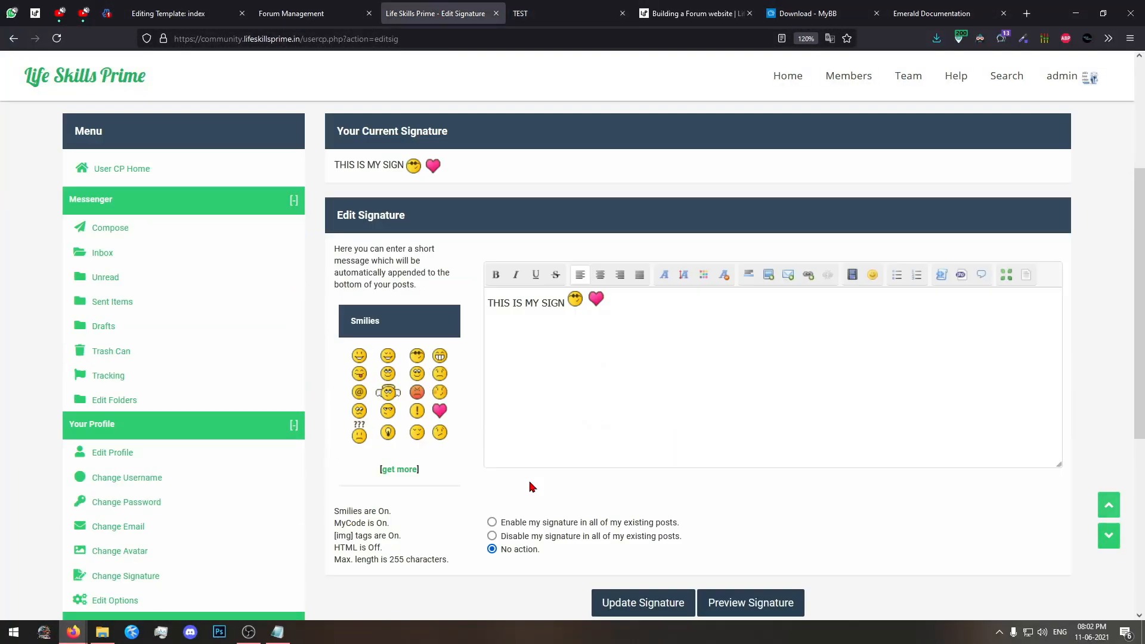
Post a reply in the TEST thread with the signature option included.
{"action": "key", "text": "ctrl+Tab"}
{"action": "scroll", "coordinate": [475, 305], "scroll_direction": "down", "scroll_amount": 4}
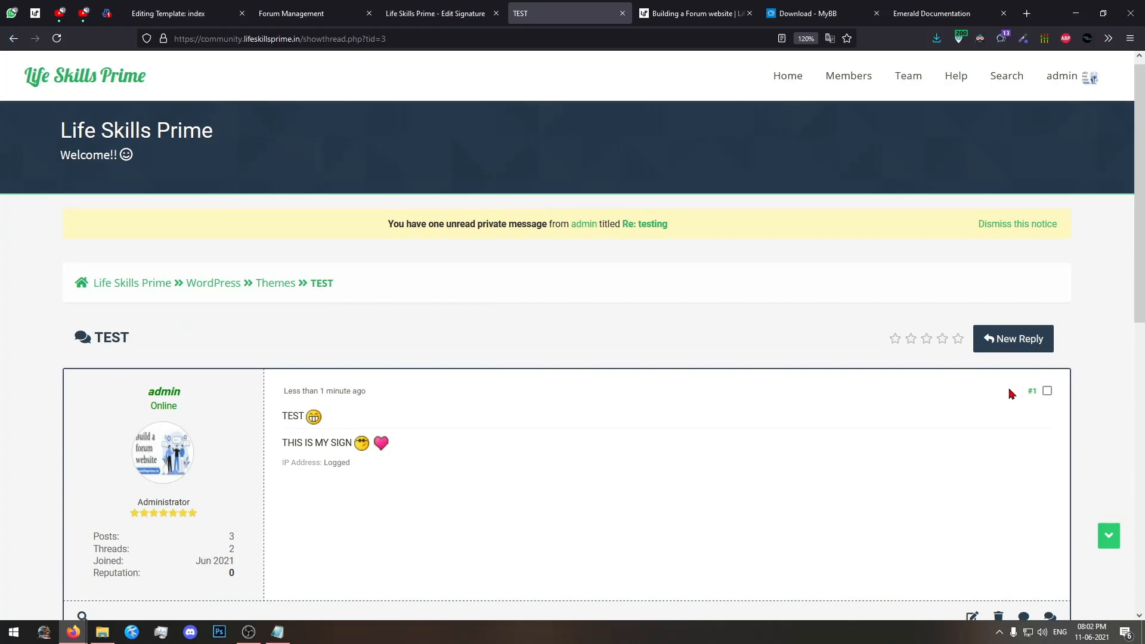
{"action": "left_click", "coordinate": [1007, 335]}
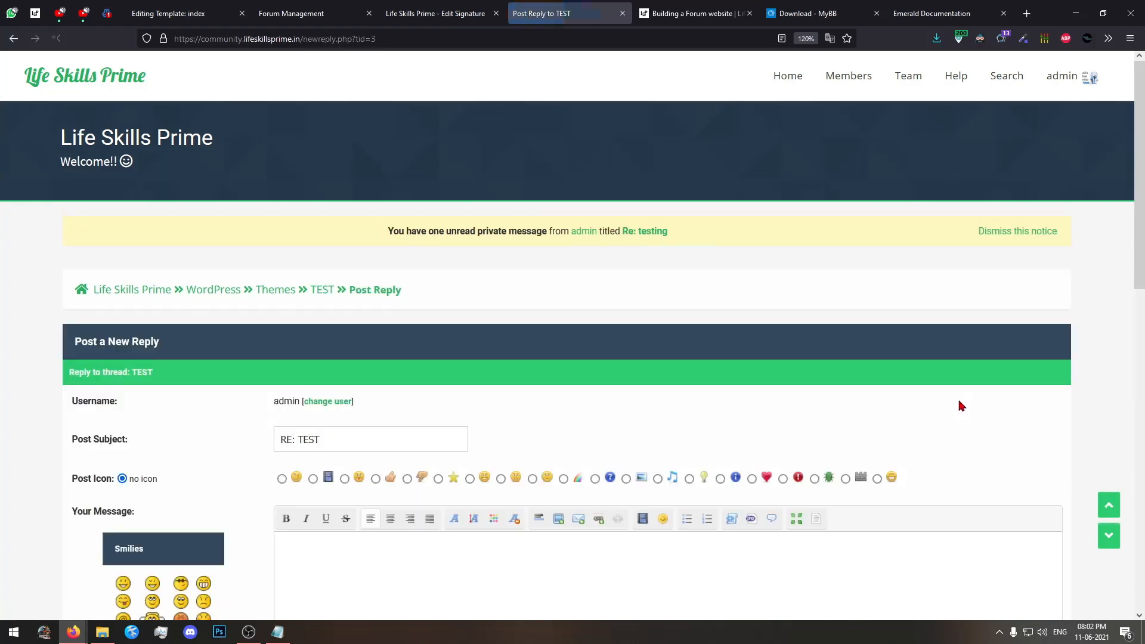
{"action": "scroll", "coordinate": [596, 477], "scroll_direction": "down", "scroll_amount": 7}
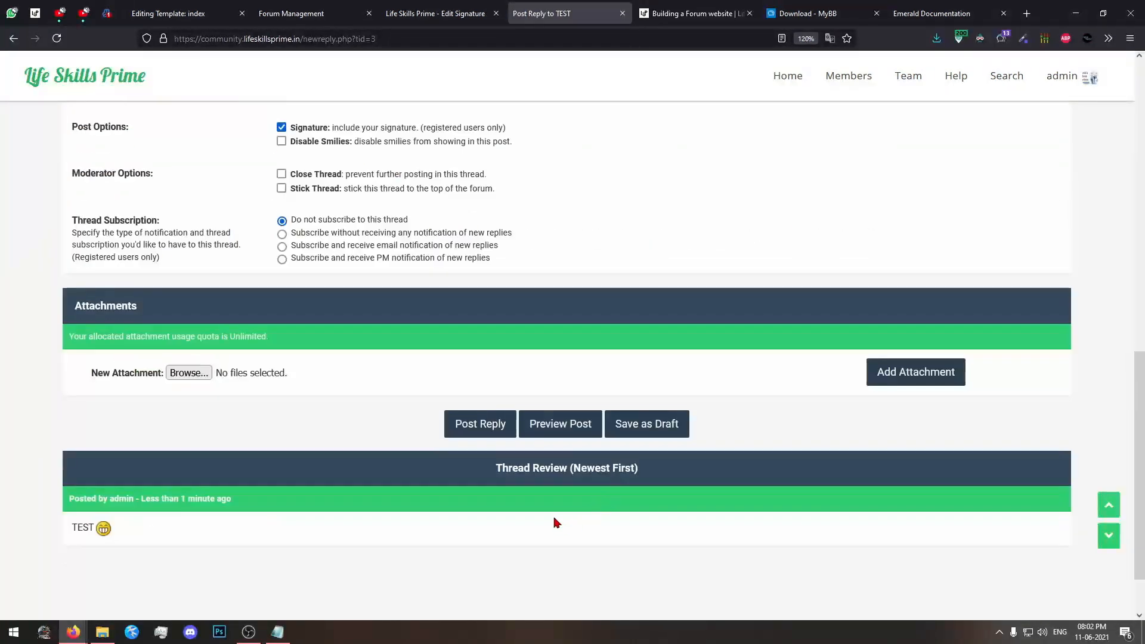
{"action": "left_click", "coordinate": [489, 436]}
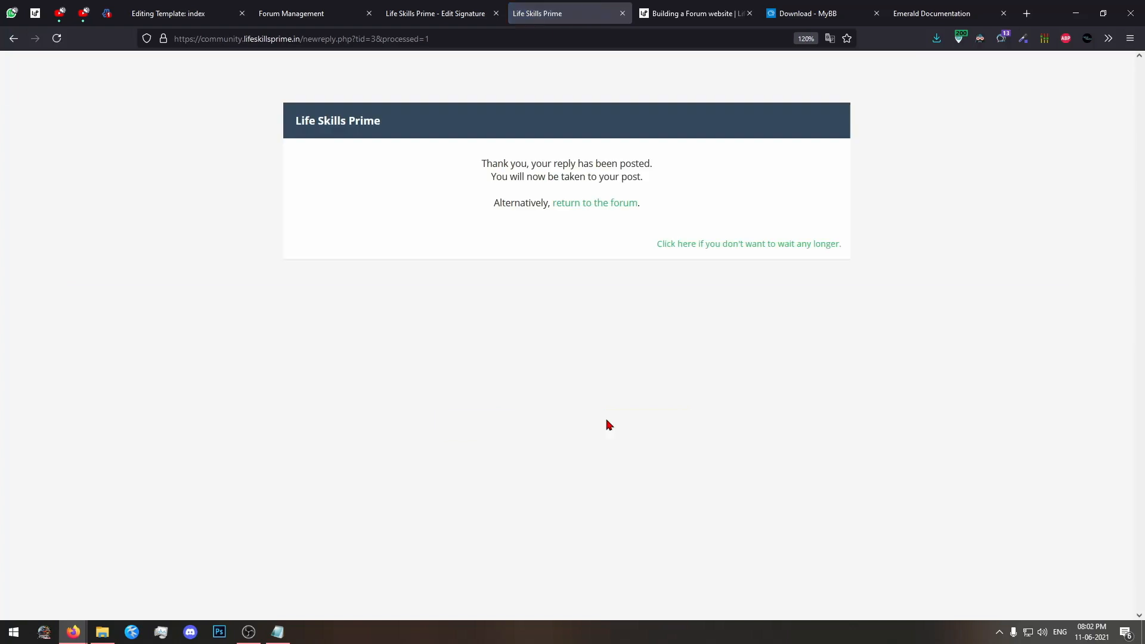
Open the admin profile page from the signature editor's page, examine its signature section and close the profile.
{"action": "left_click", "coordinate": [471, 15]}
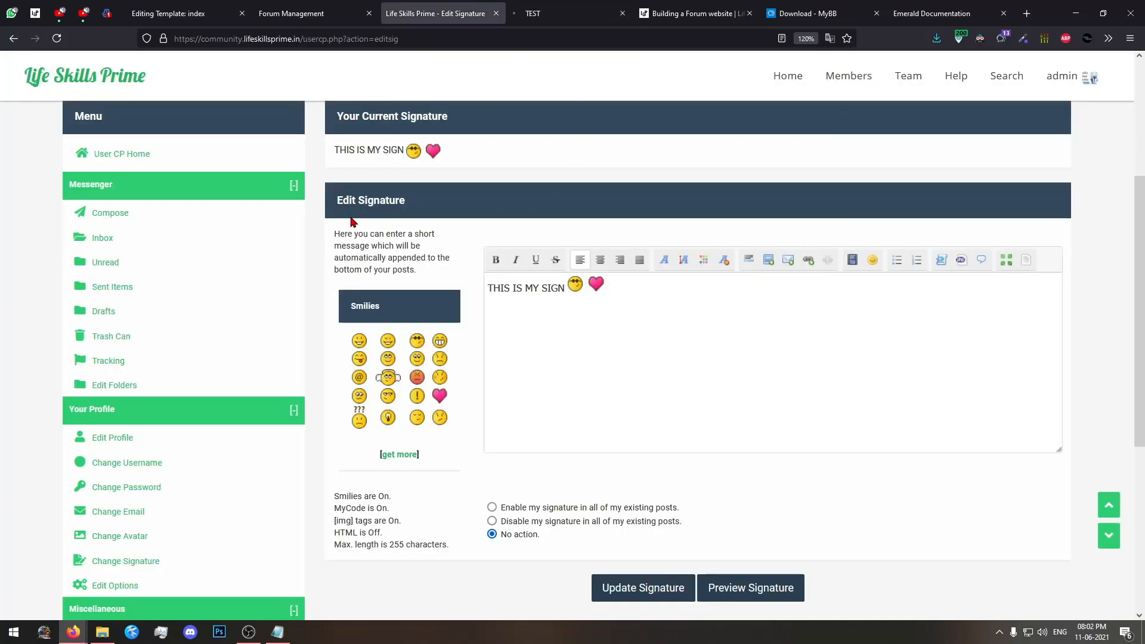
{"action": "scroll", "coordinate": [375, 231], "scroll_direction": "up", "scroll_amount": 3}
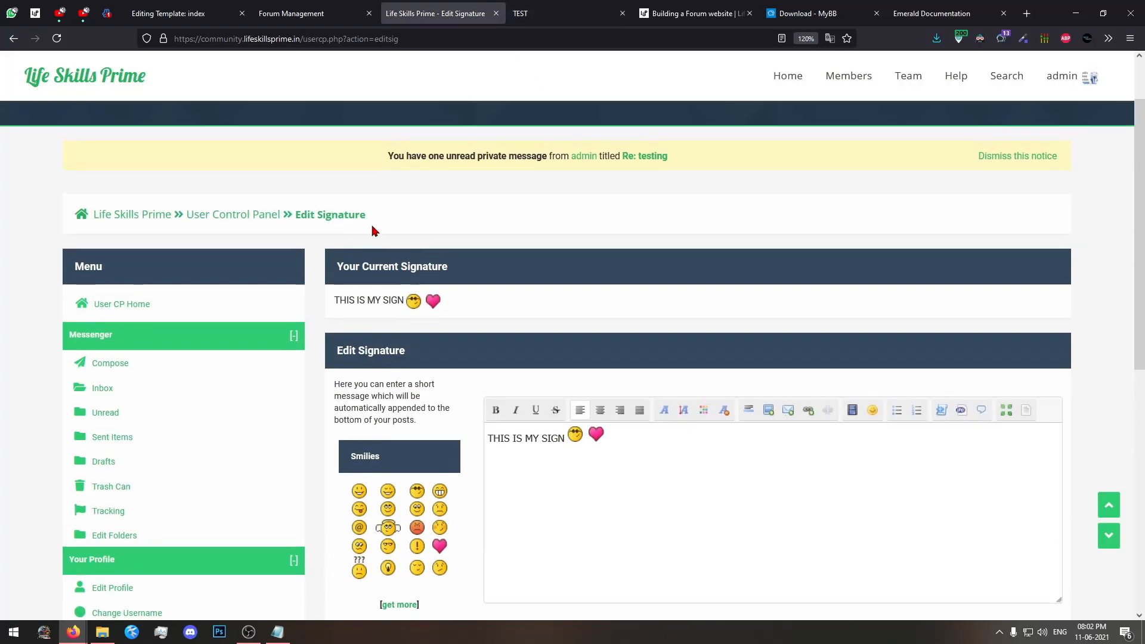
{"action": "middle_click", "coordinate": [1064, 76]}
{"action": "left_click", "coordinate": [525, 12]}
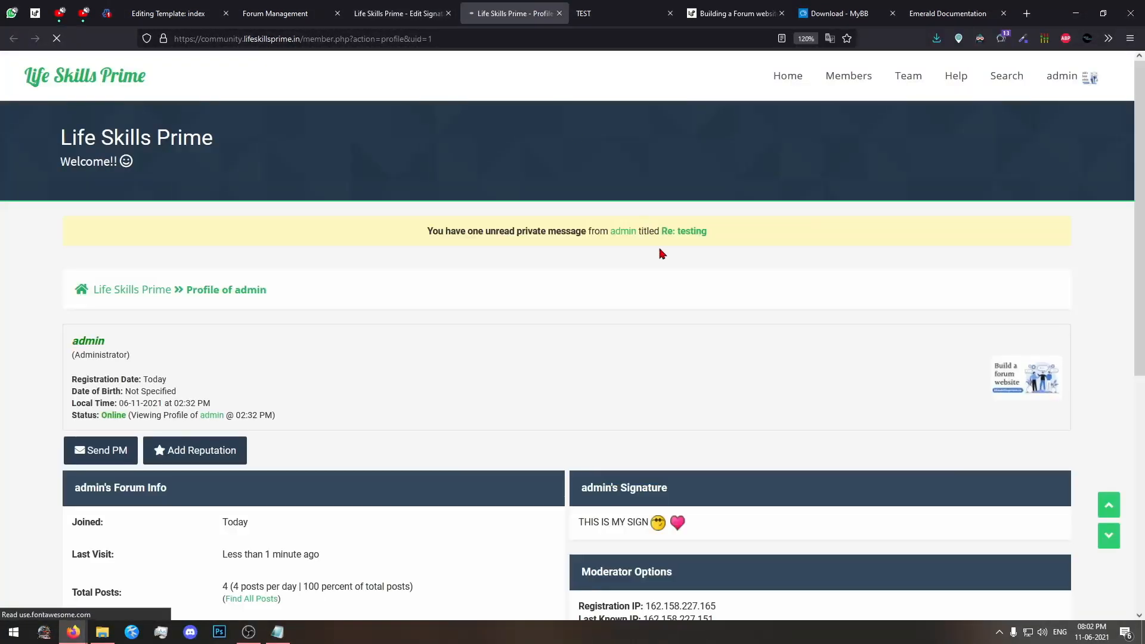
{"action": "scroll", "coordinate": [775, 340], "scroll_direction": "down", "scroll_amount": 4}
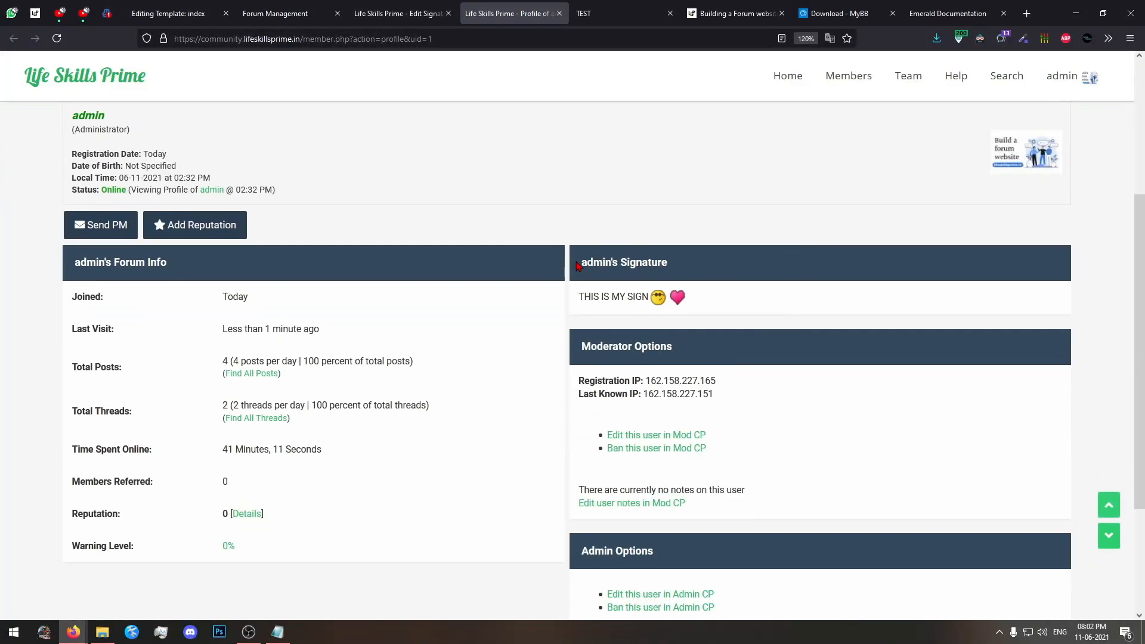
{"action": "left_click_drag", "start_coordinate": [575, 263], "coordinate": [714, 281]}
{"action": "left_click_drag", "start_coordinate": [741, 323], "coordinate": [583, 254]}
{"action": "left_click", "coordinate": [780, 332]}
{"action": "left_click", "coordinate": [559, 13]}
Open Edit Options in the User CP and enable hiding the account from the Who's Online list.
{"action": "scroll", "coordinate": [289, 291], "scroll_direction": "down", "scroll_amount": 6}
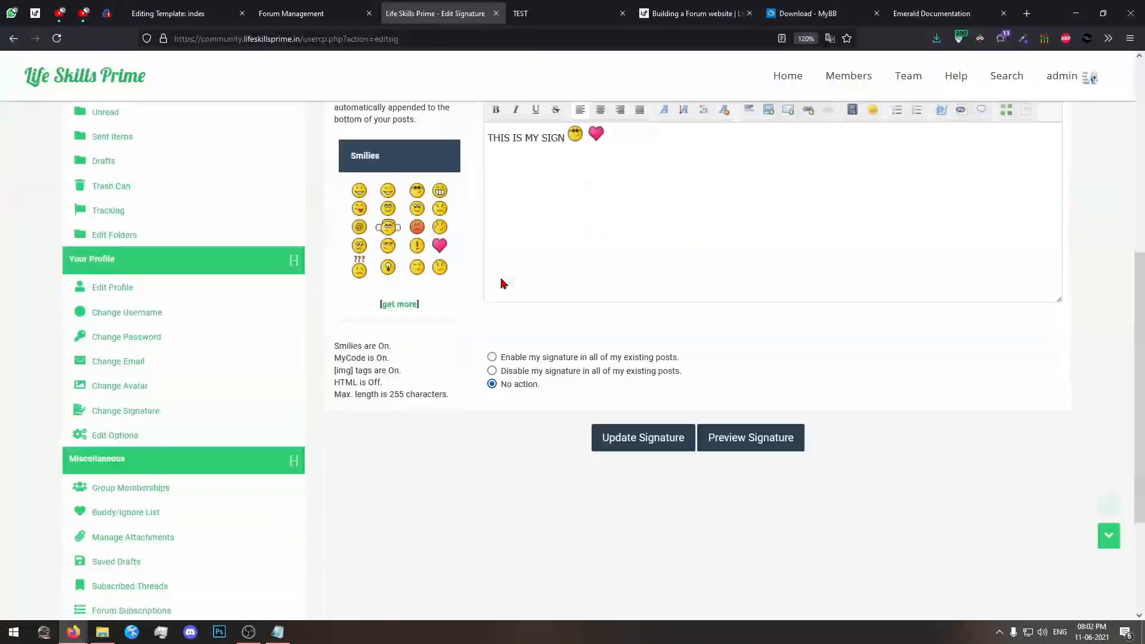
{"action": "scroll", "coordinate": [314, 309], "scroll_direction": "down", "scroll_amount": 3}
{"action": "scroll", "coordinate": [322, 324], "scroll_direction": "up", "scroll_amount": 1}
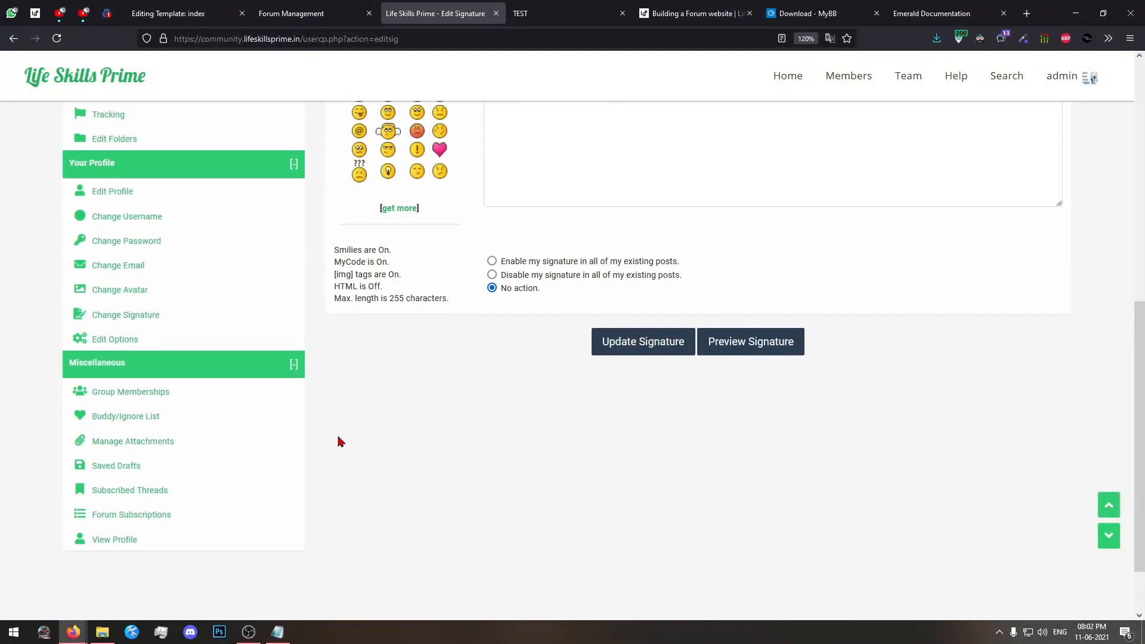
{"action": "left_click", "coordinate": [132, 351]}
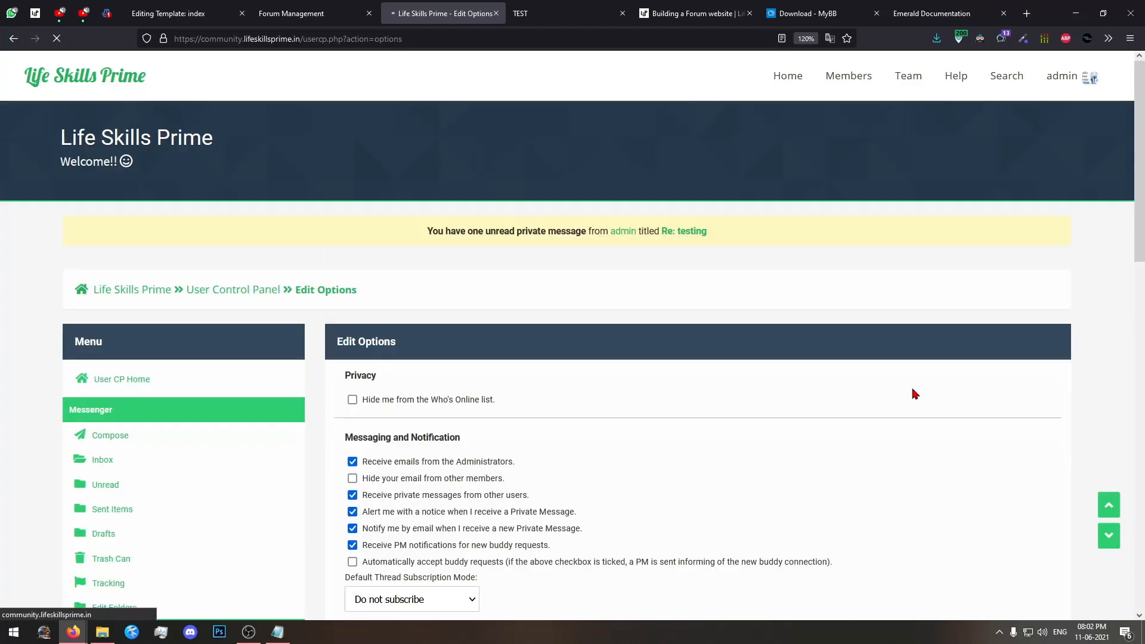
{"action": "scroll", "coordinate": [480, 323], "scroll_direction": "down", "scroll_amount": 1}
{"action": "scroll", "coordinate": [387, 209], "scroll_direction": "down", "scroll_amount": 2}
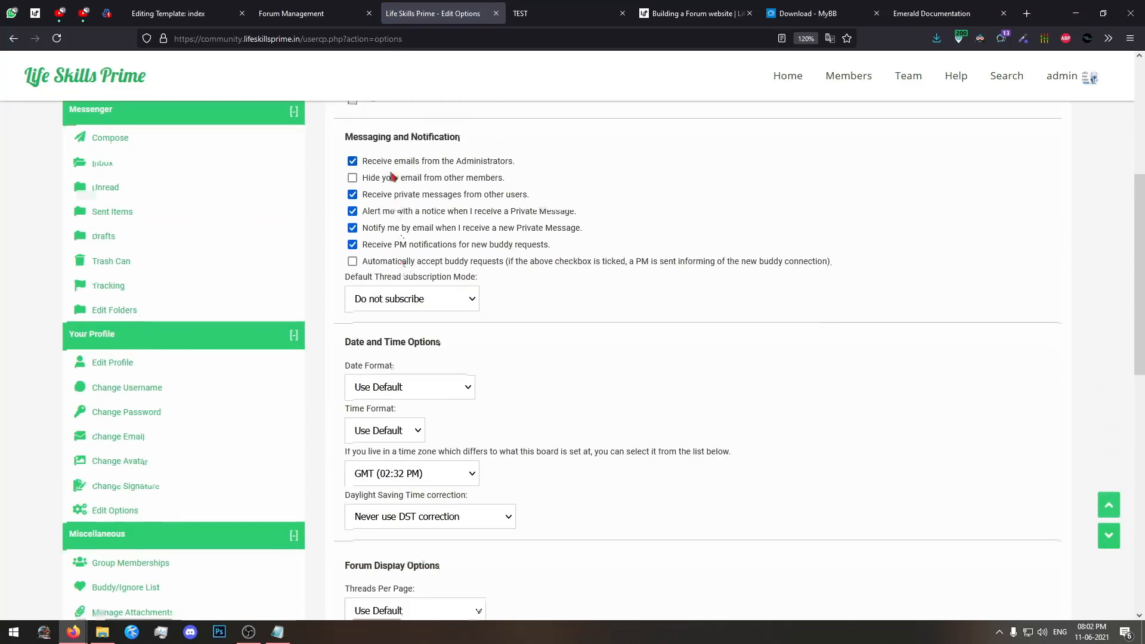
{"action": "scroll", "coordinate": [370, 155], "scroll_direction": "up", "scroll_amount": 1}
View the Who's Online list on the forum home page, return to Edit Options and update the options.
{"action": "key", "text": "ctrl+Tab"}
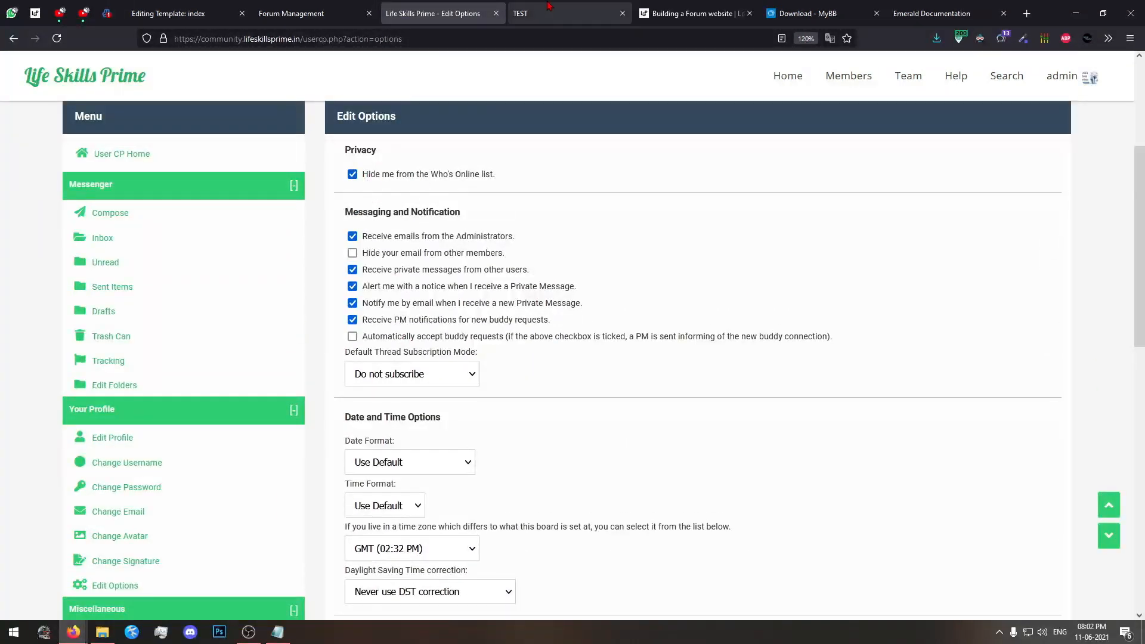
{"action": "left_click", "coordinate": [93, 88]}
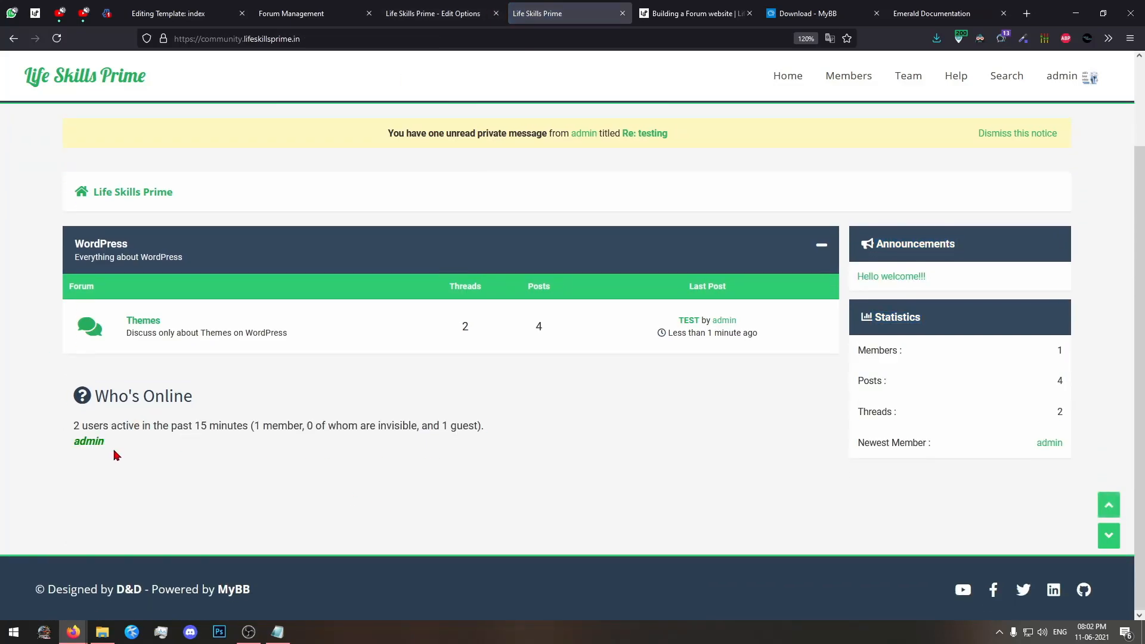
{"action": "key", "text": "ctrl+shift+Tab"}
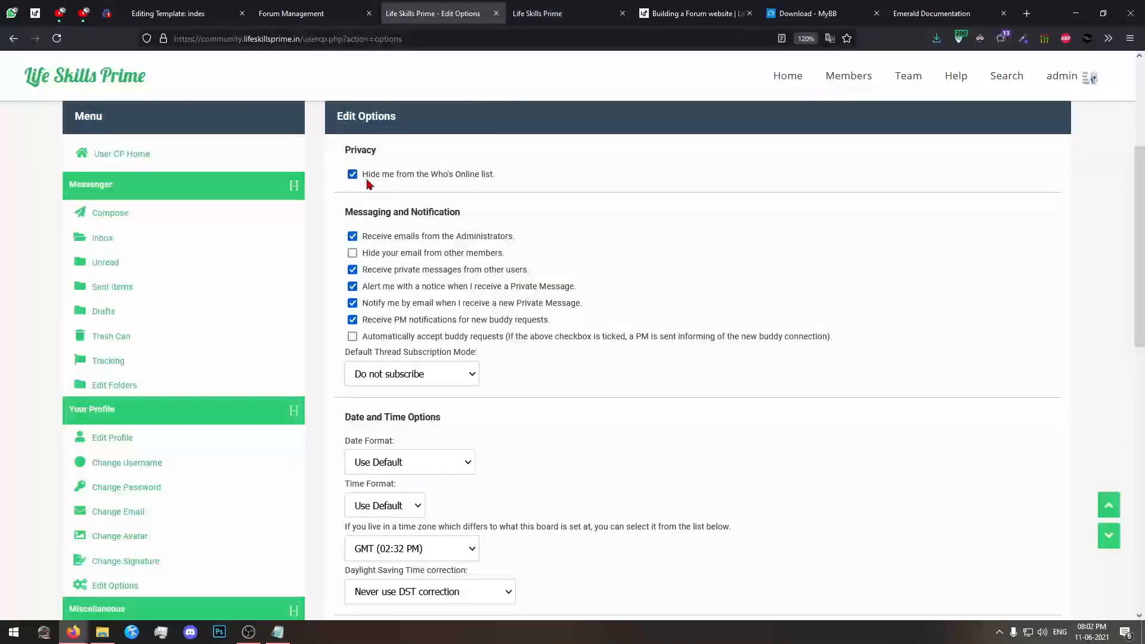
{"action": "scroll", "coordinate": [416, 475], "scroll_direction": "down", "scroll_amount": 10}
{"action": "left_click", "coordinate": [676, 457]}
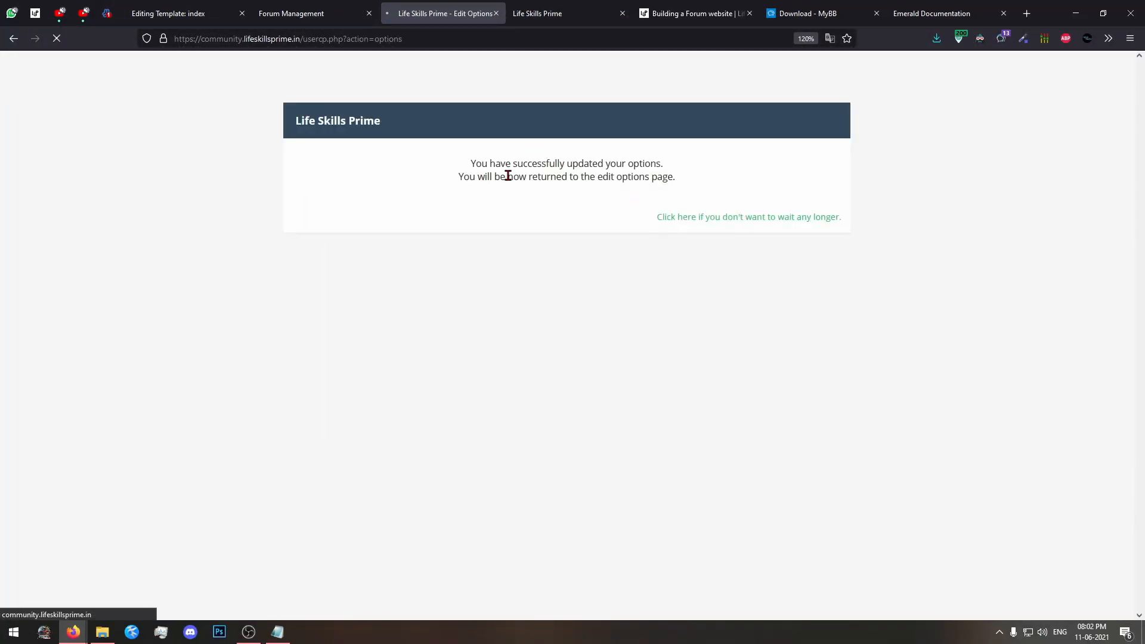
Reload the forum home page and check how admin is listed under Who's Online.
{"action": "key", "text": "ctrl+Tab"}
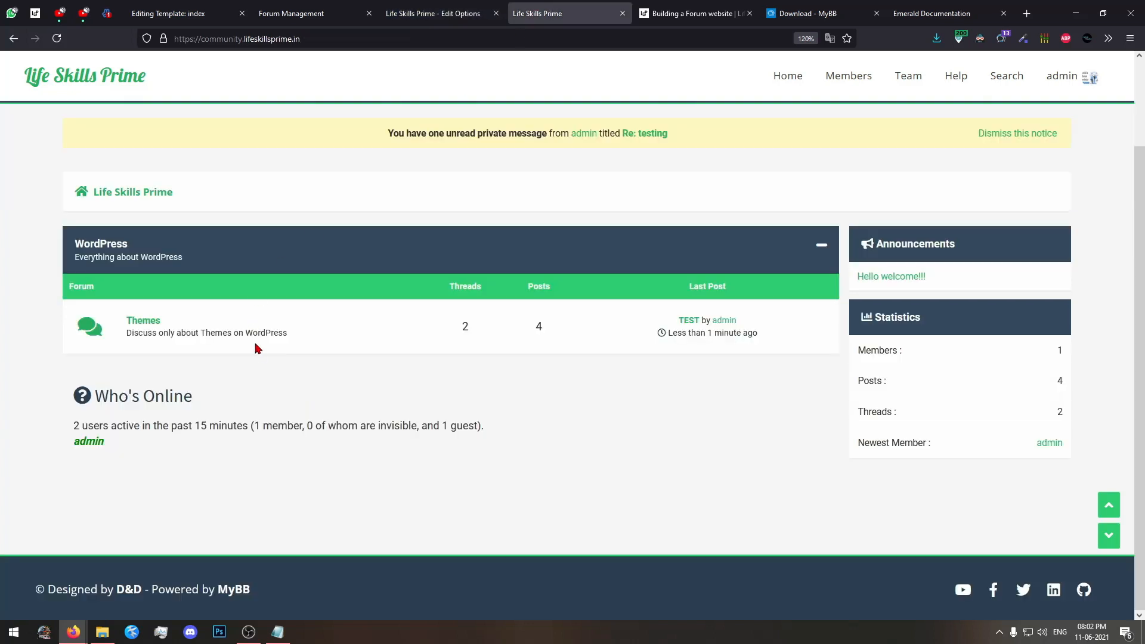
{"action": "key", "text": "F5"}
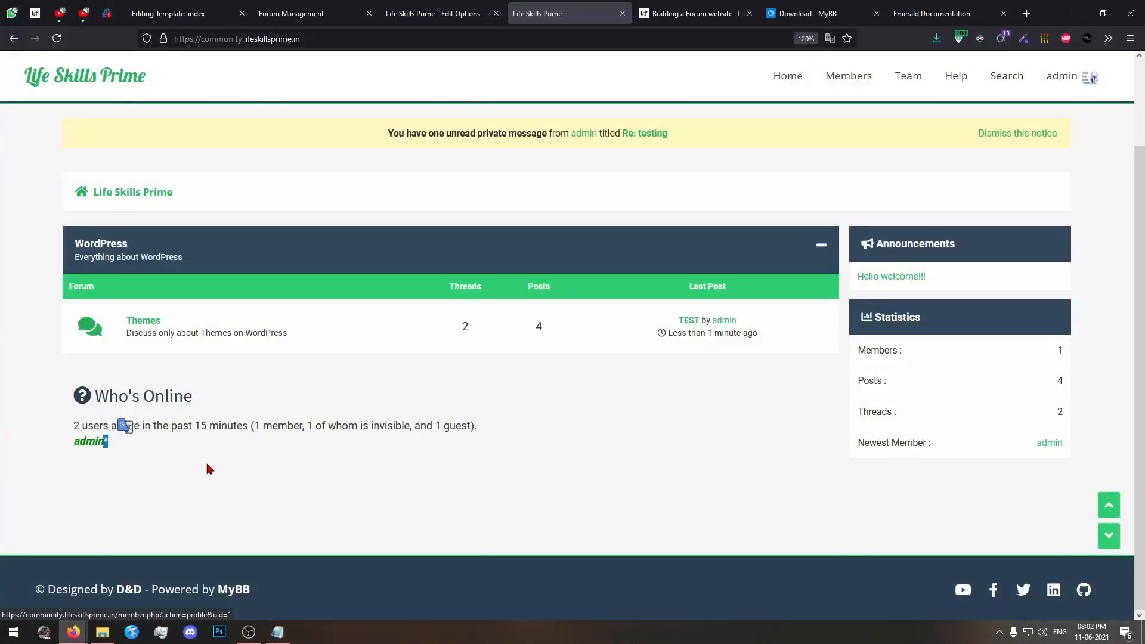
{"action": "left_click", "coordinate": [471, 12]}
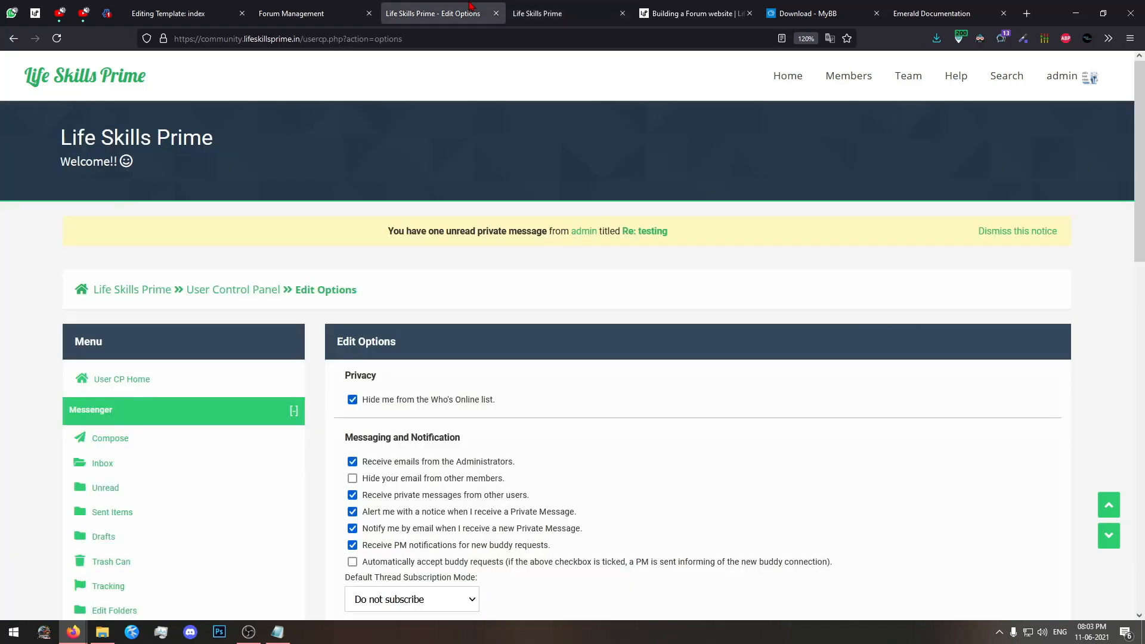
{"action": "left_click", "coordinate": [543, 10]}
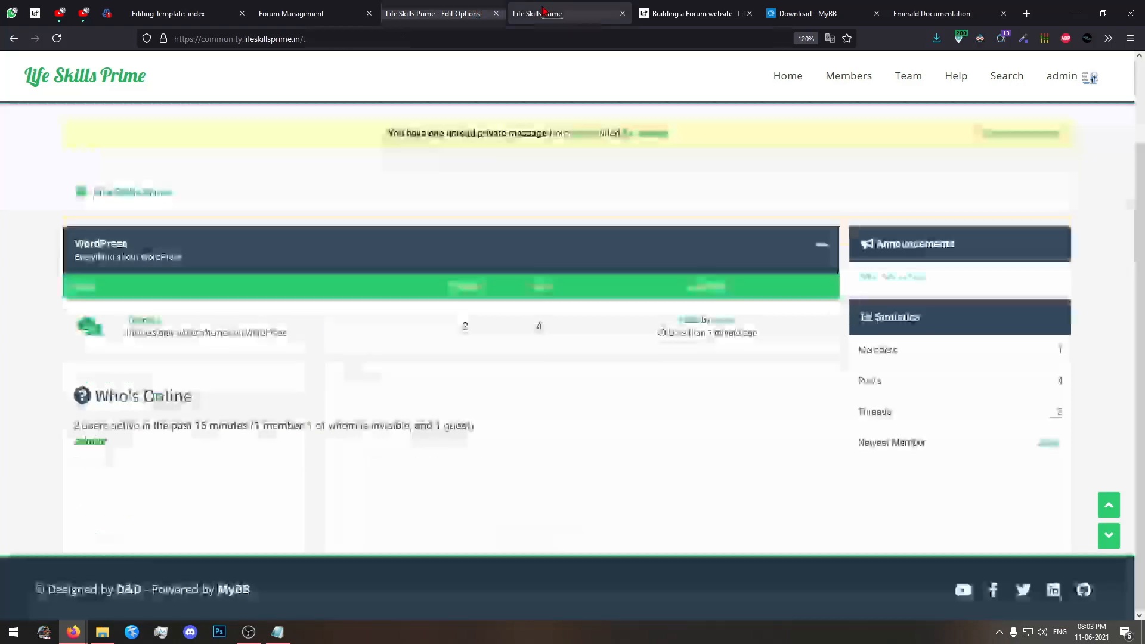
Reload the forum as a guest in the private browsing window, check Who's Online and return to the admin session.
{"action": "mouse_move", "coordinate": [73, 631]}
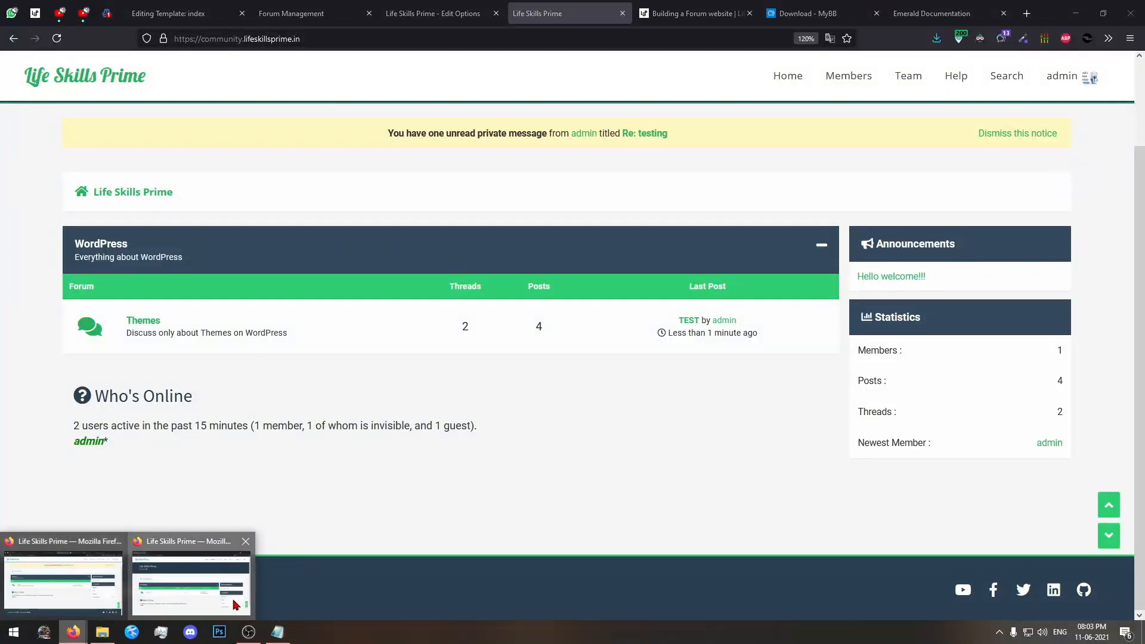
{"action": "left_click", "coordinate": [247, 563]}
{"action": "left_click_drag", "start_coordinate": [141, 534], "coordinate": [226, 560]}
{"action": "key", "text": "F5"}
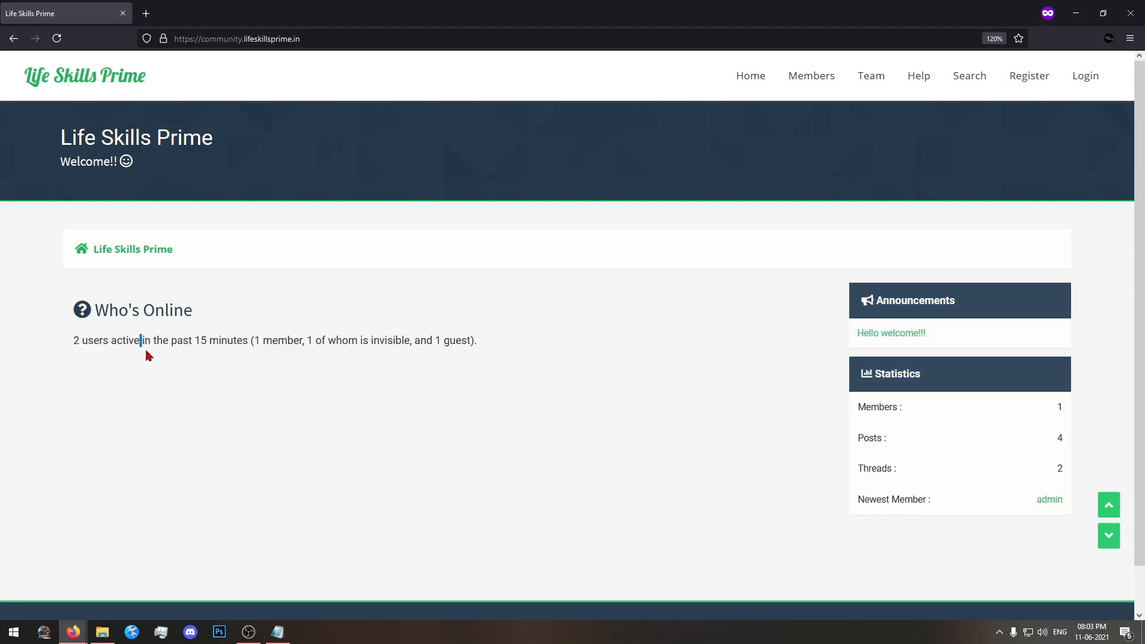
{"action": "left_click", "coordinate": [1075, 13]}
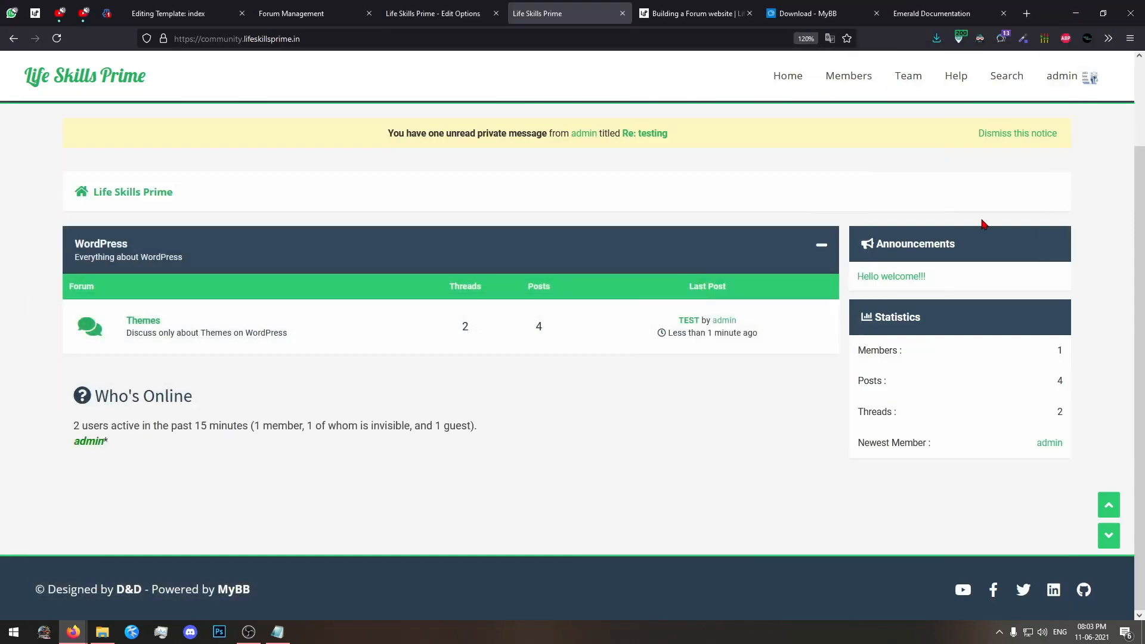
Examine the date and time, time zone, forum display, thread view and other settings in Edit Options.
{"action": "left_click", "coordinate": [441, 14]}
{"action": "scroll", "coordinate": [467, 395], "scroll_direction": "down", "scroll_amount": 5}
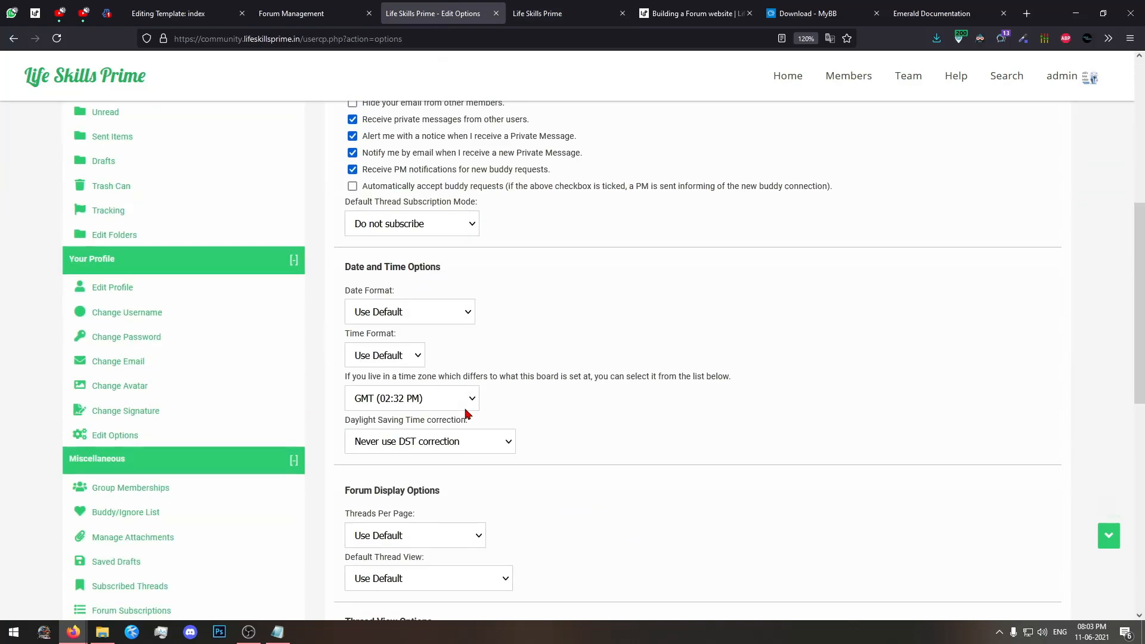
{"action": "left_click", "coordinate": [469, 322]}
{"action": "left_click", "coordinate": [470, 322]}
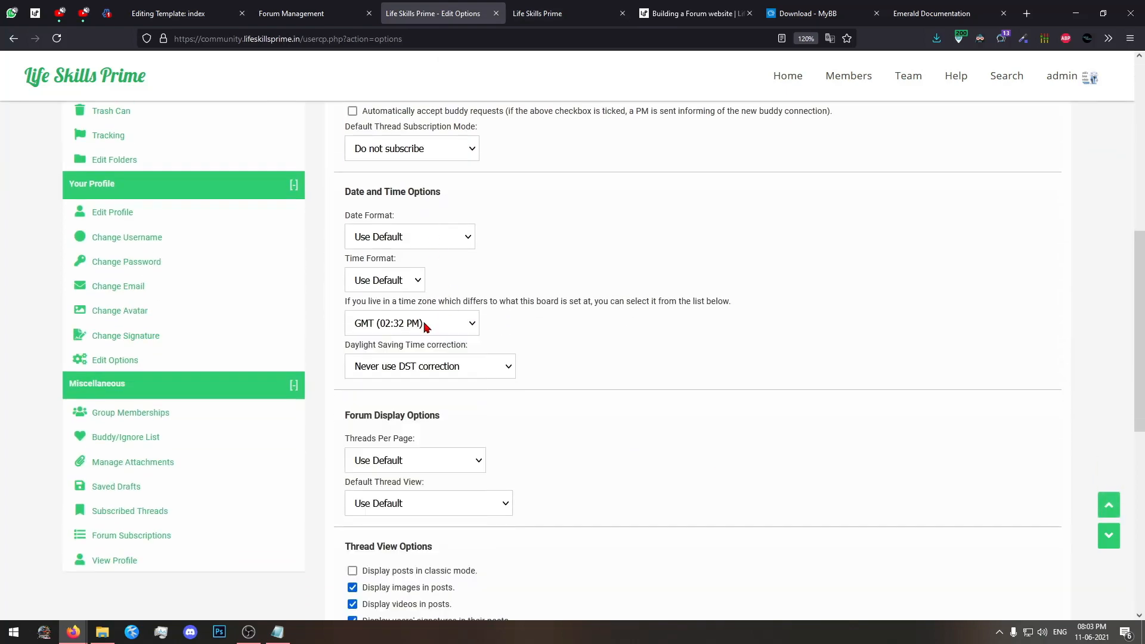
{"action": "left_click", "coordinate": [472, 321]}
{"action": "left_click", "coordinate": [472, 320]}
{"action": "left_click", "coordinate": [452, 323]}
{"action": "scroll", "coordinate": [632, 388], "scroll_direction": "down", "scroll_amount": 6}
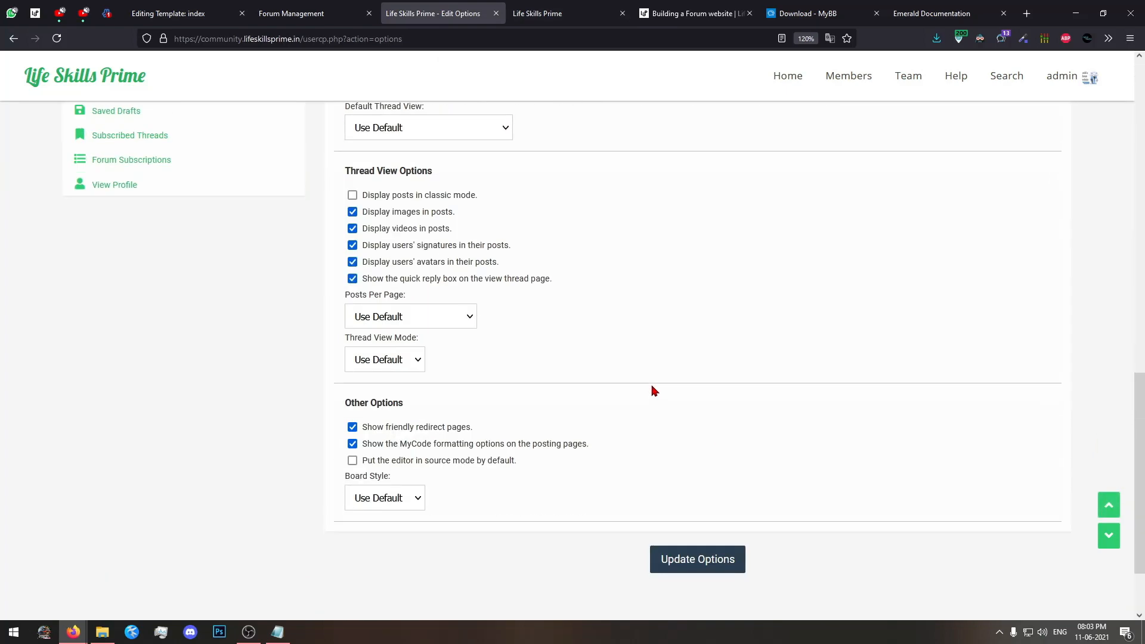
{"action": "scroll", "coordinate": [656, 352], "scroll_direction": "up", "scroll_amount": 6}
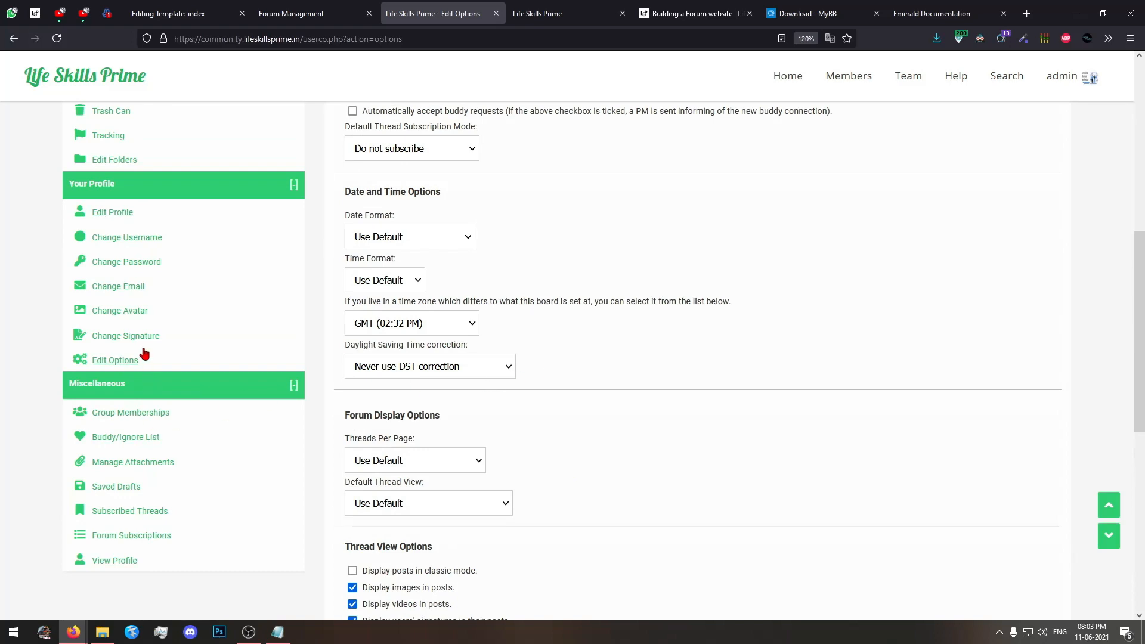
View the Group Memberships page and review the buddy list, ignore list and buddy requests on the Buddy/Ignore List page.
{"action": "scroll", "coordinate": [142, 416], "scroll_direction": "down", "scroll_amount": 3}
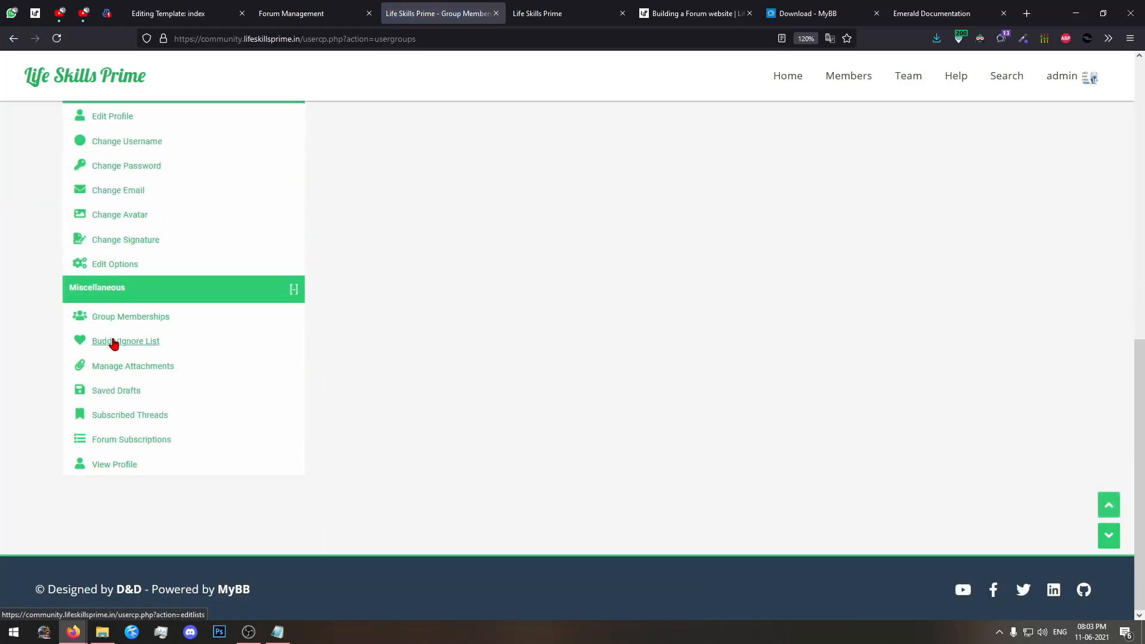
{"action": "left_click", "coordinate": [113, 342]}
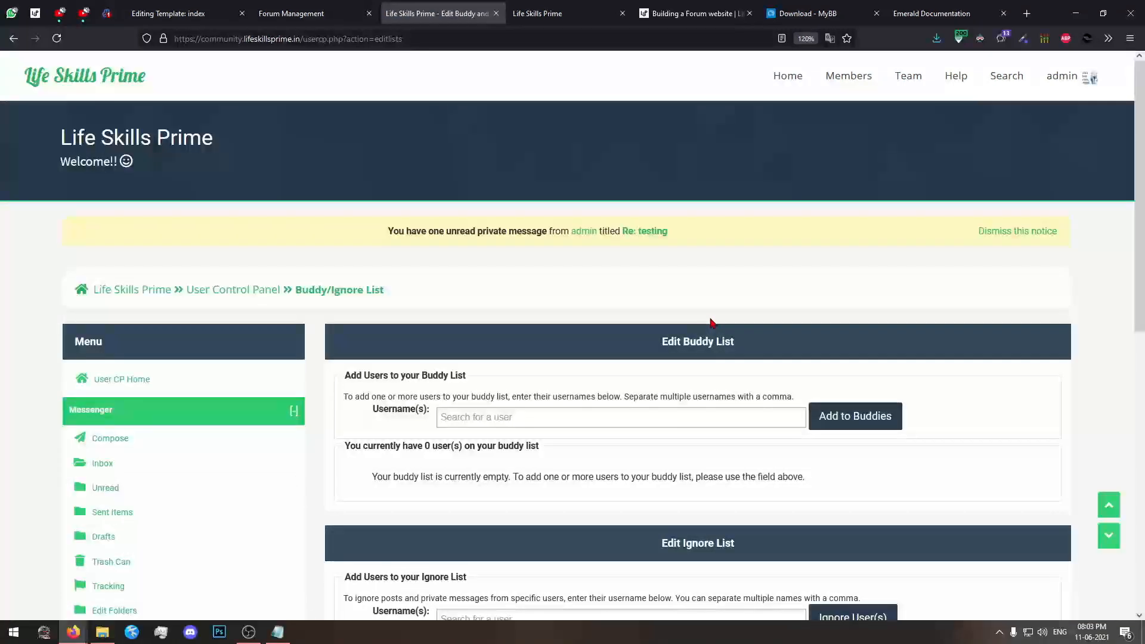
{"action": "scroll", "coordinate": [711, 323], "scroll_direction": "down", "scroll_amount": 5}
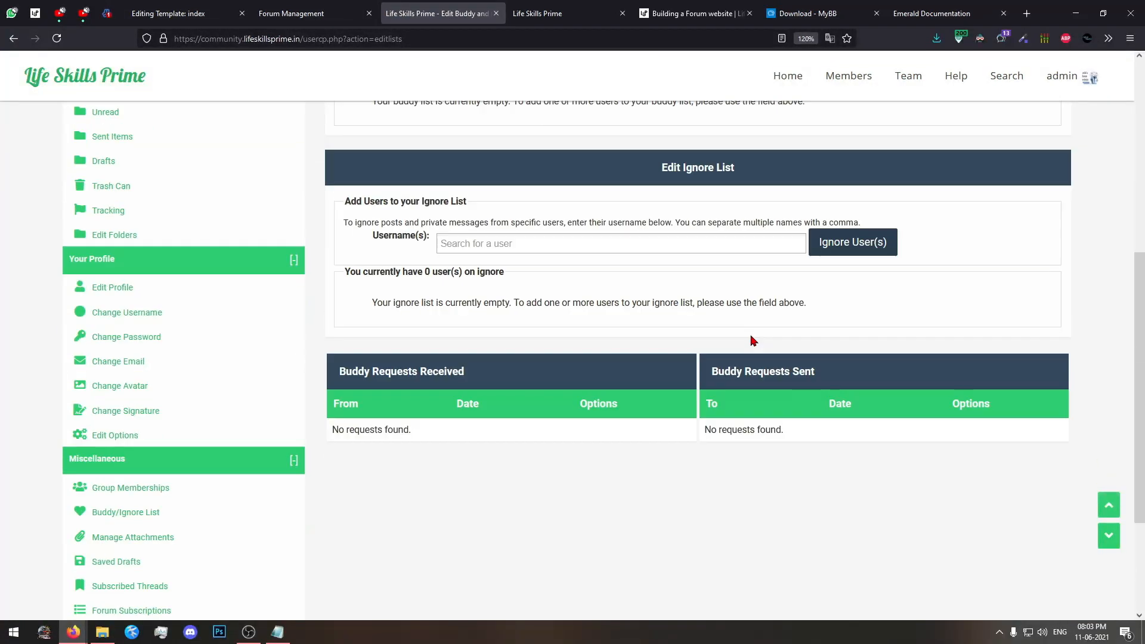
{"action": "scroll", "coordinate": [750, 339], "scroll_direction": "up", "scroll_amount": 6}
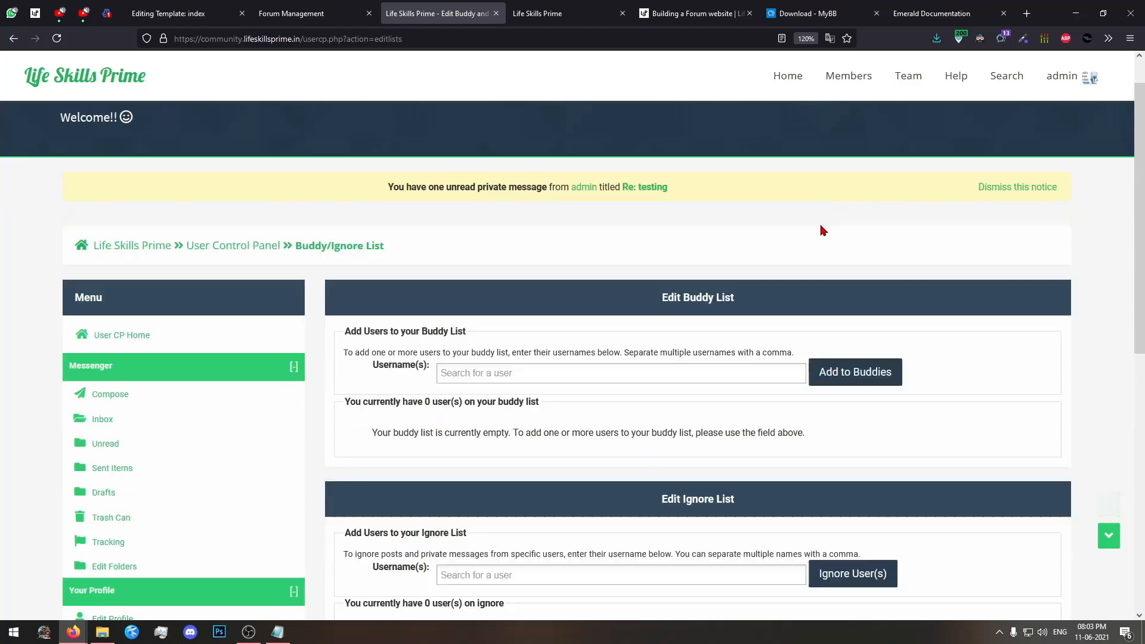
{"action": "scroll", "coordinate": [703, 275], "scroll_direction": "down", "scroll_amount": 7}
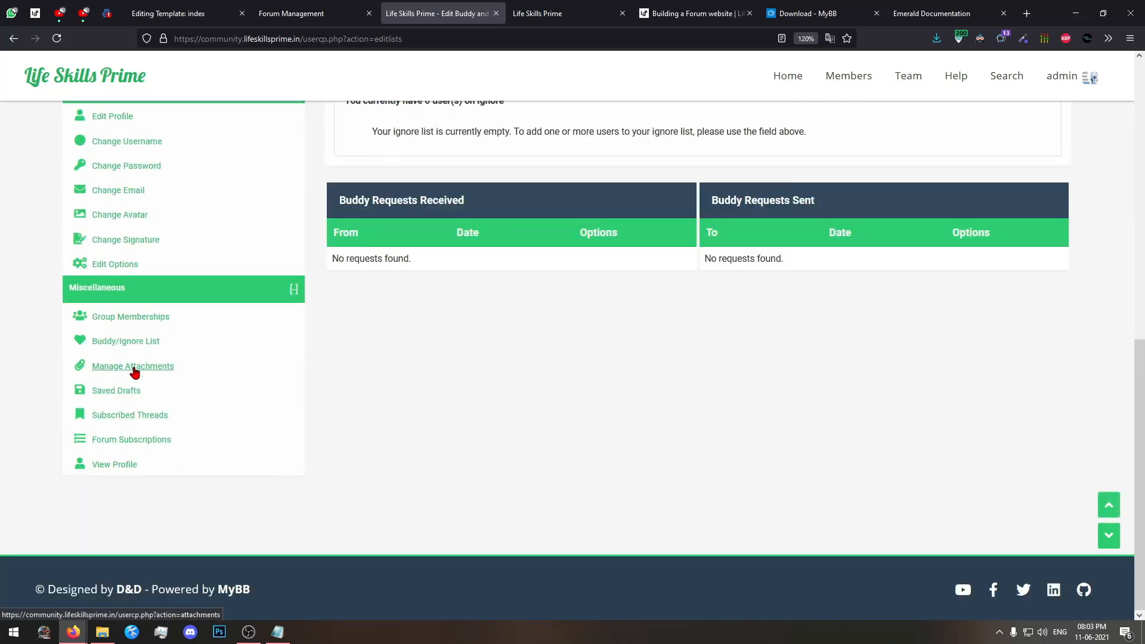
Open Manage Attachments and review the attachments manager and the attachment statistics.
{"action": "left_click", "coordinate": [173, 370]}
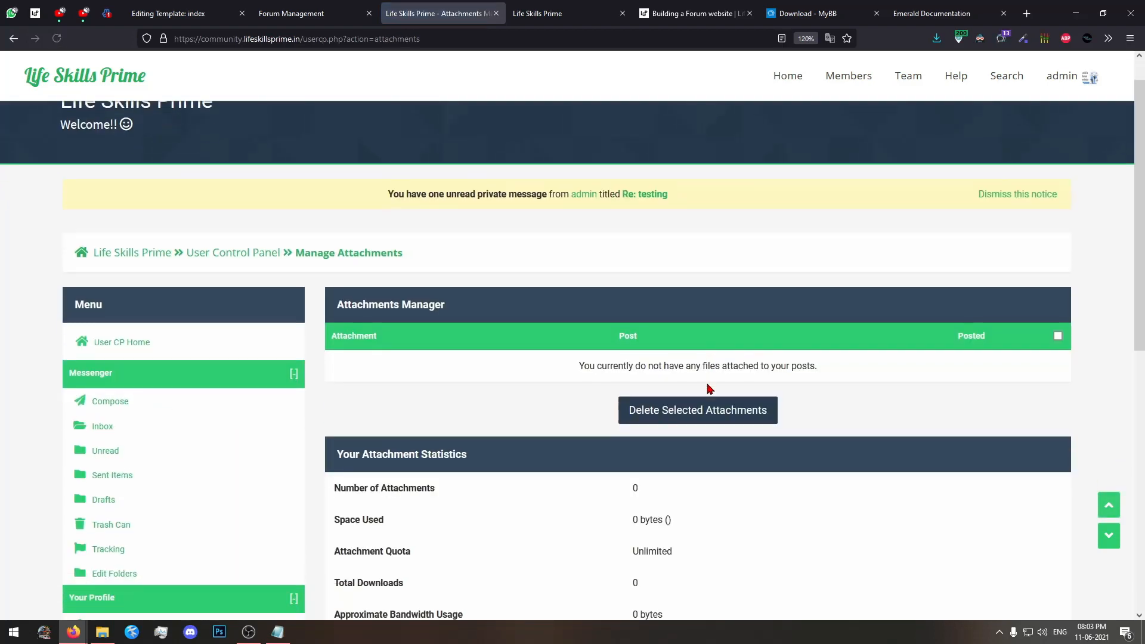
{"action": "scroll", "coordinate": [709, 389], "scroll_direction": "down", "scroll_amount": 4}
{"action": "scroll", "coordinate": [708, 388], "scroll_direction": "up", "scroll_amount": 4}
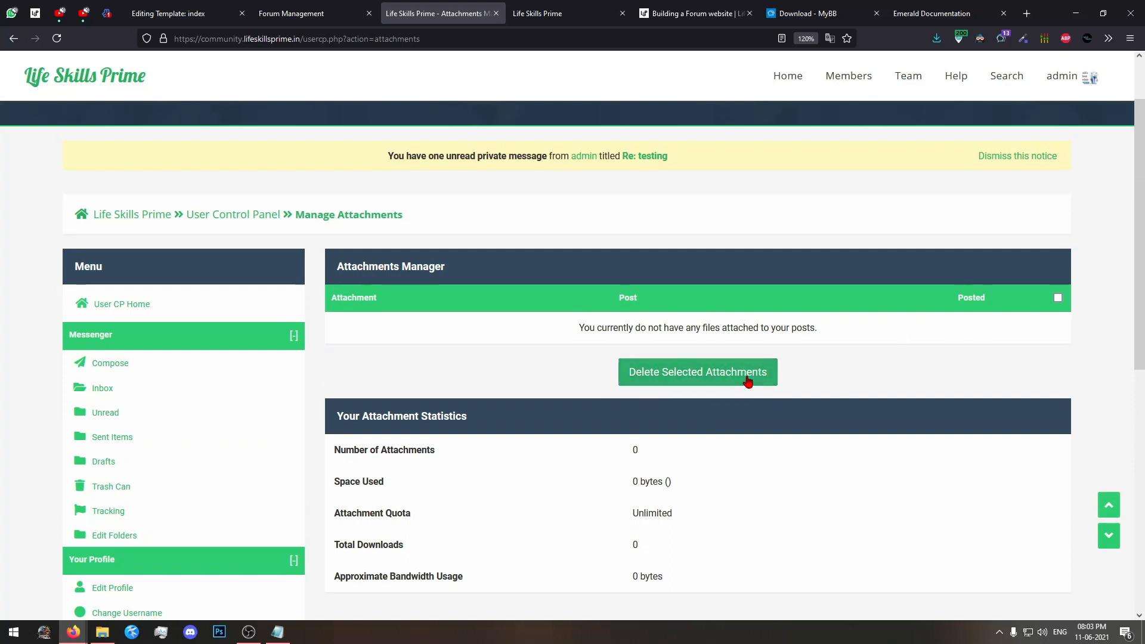
{"action": "scroll", "coordinate": [2, 414], "scroll_direction": "down", "scroll_amount": 3}
{"action": "scroll", "coordinate": [96, 433], "scroll_direction": "down", "scroll_amount": 3}
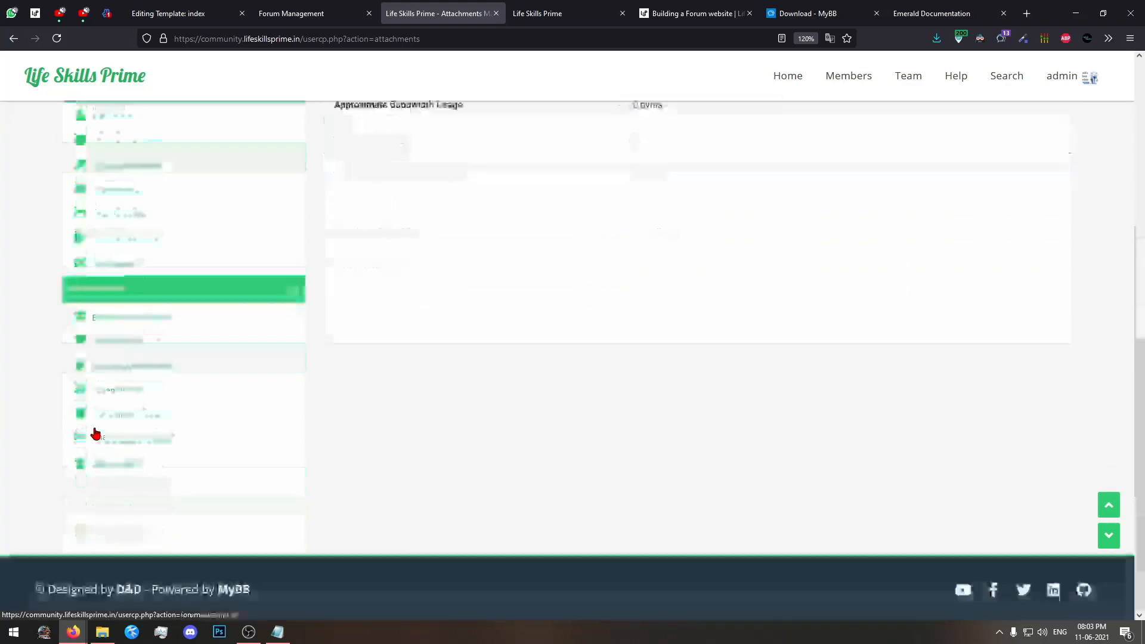
Open Saved Drafts in the User CP and read how to save a draft thread or post.
{"action": "left_click", "coordinate": [133, 393]}
{"action": "scroll", "coordinate": [133, 398], "scroll_direction": "down", "scroll_amount": 5}
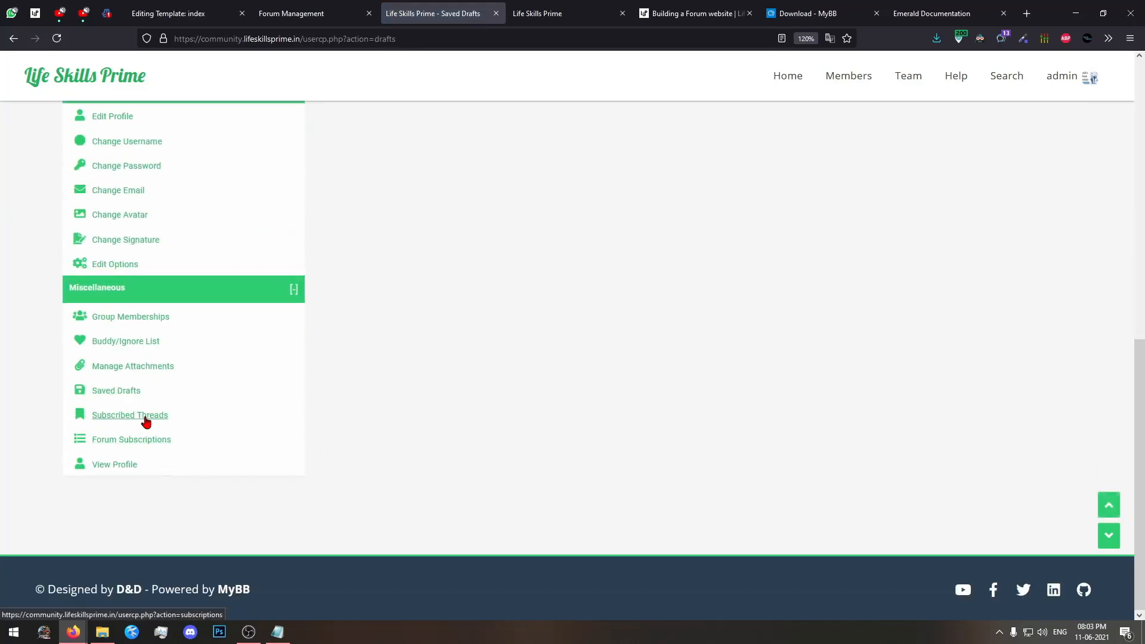
{"action": "scroll", "coordinate": [637, 436], "scroll_direction": "up", "scroll_amount": 7}
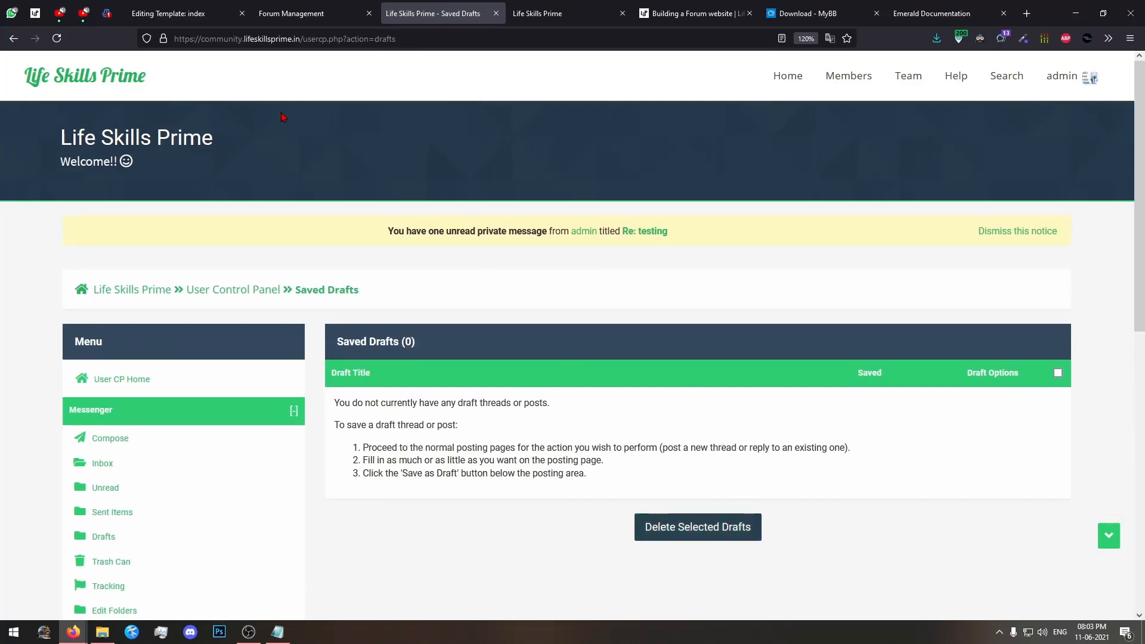
Switch to the MyBB admin dashboard, open the board configuration settings and look over the setting groups.
{"action": "left_click", "coordinate": [310, 13]}
{"action": "left_click", "coordinate": [26, 130]}
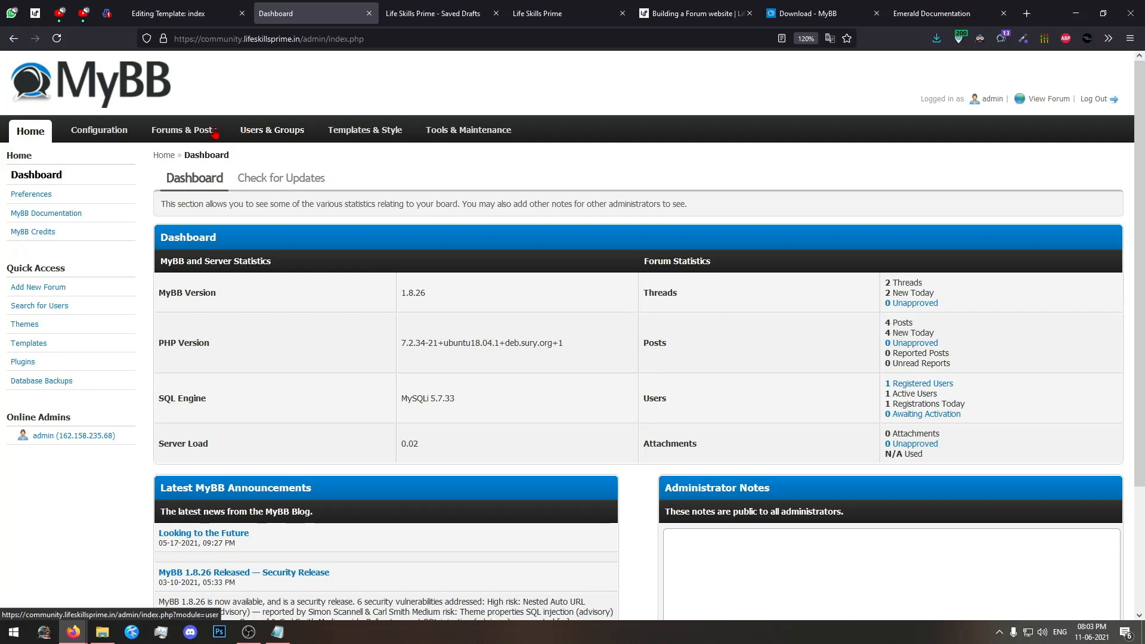
{"action": "left_click", "coordinate": [102, 136]}
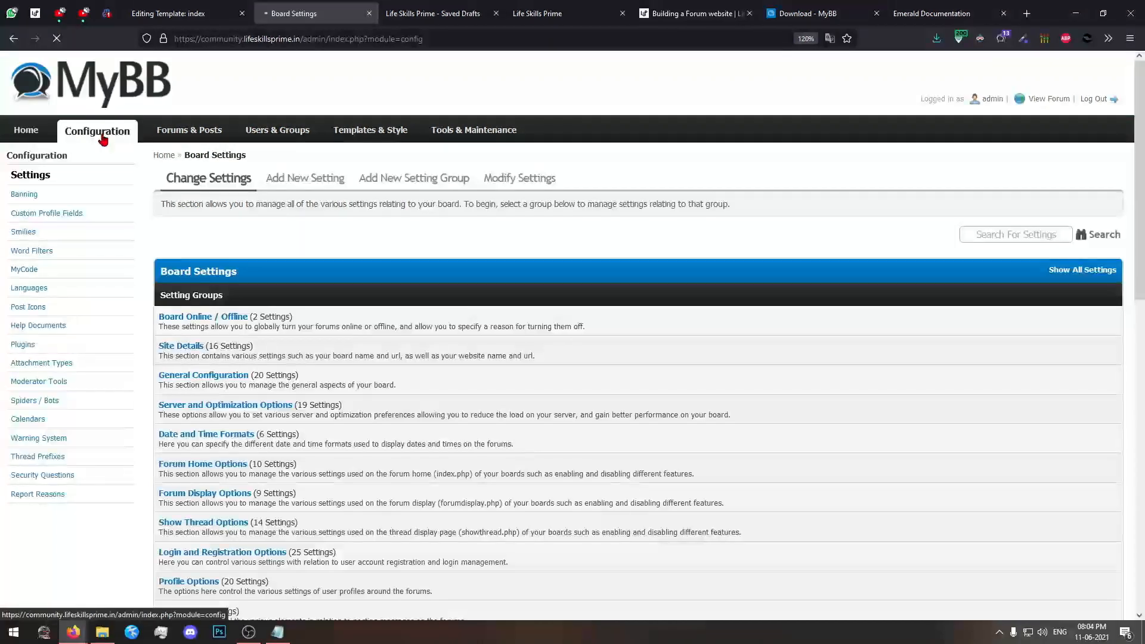
{"action": "scroll", "coordinate": [508, 322], "scroll_direction": "down", "scroll_amount": 5}
{"action": "scroll", "coordinate": [511, 322], "scroll_direction": "up", "scroll_amount": 5}
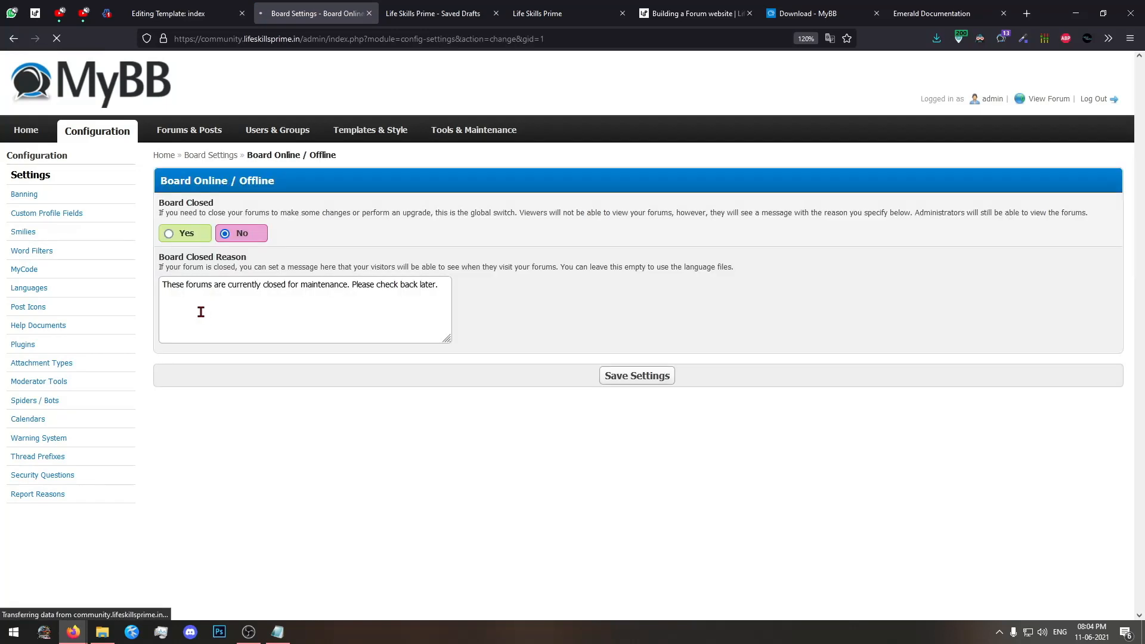
Open the Board Online / Offline settings in a separate tab, set Board Closed to Yes and save.
{"action": "left_click", "coordinate": [14, 39]}
{"action": "middle_click", "coordinate": [183, 307]}
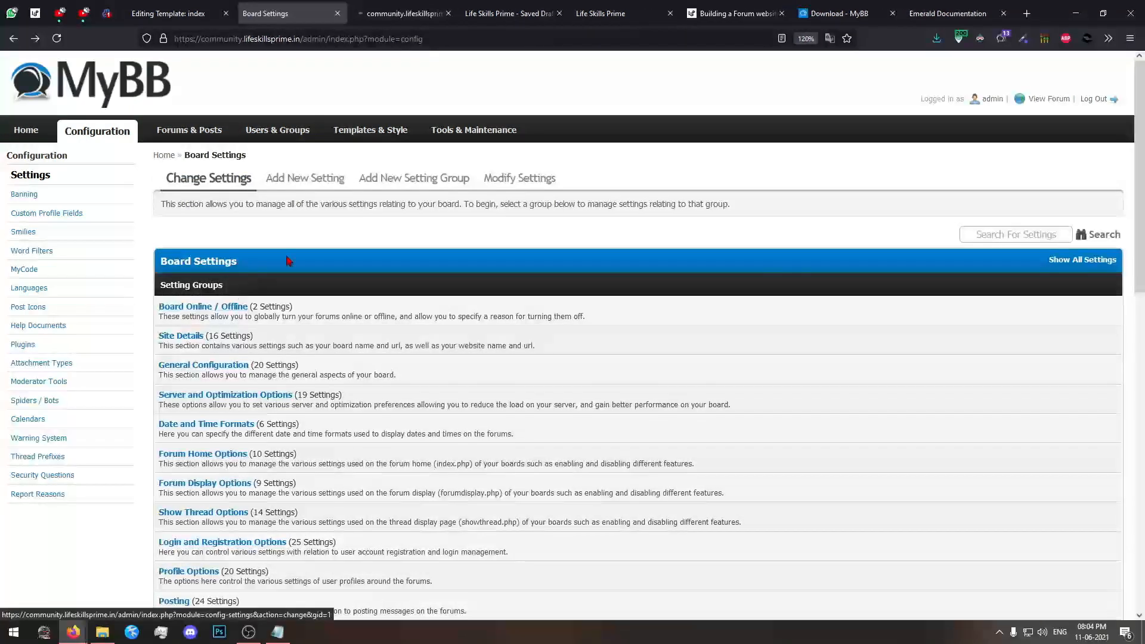
{"action": "key", "text": "ctrl+Tab"}
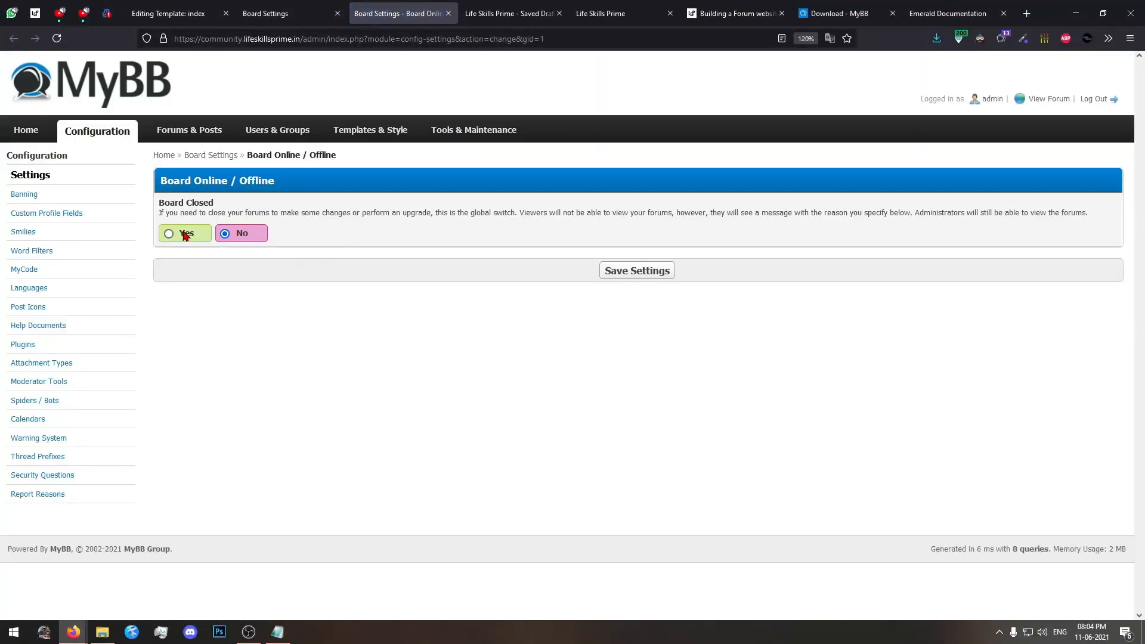
{"action": "left_click", "coordinate": [187, 235]}
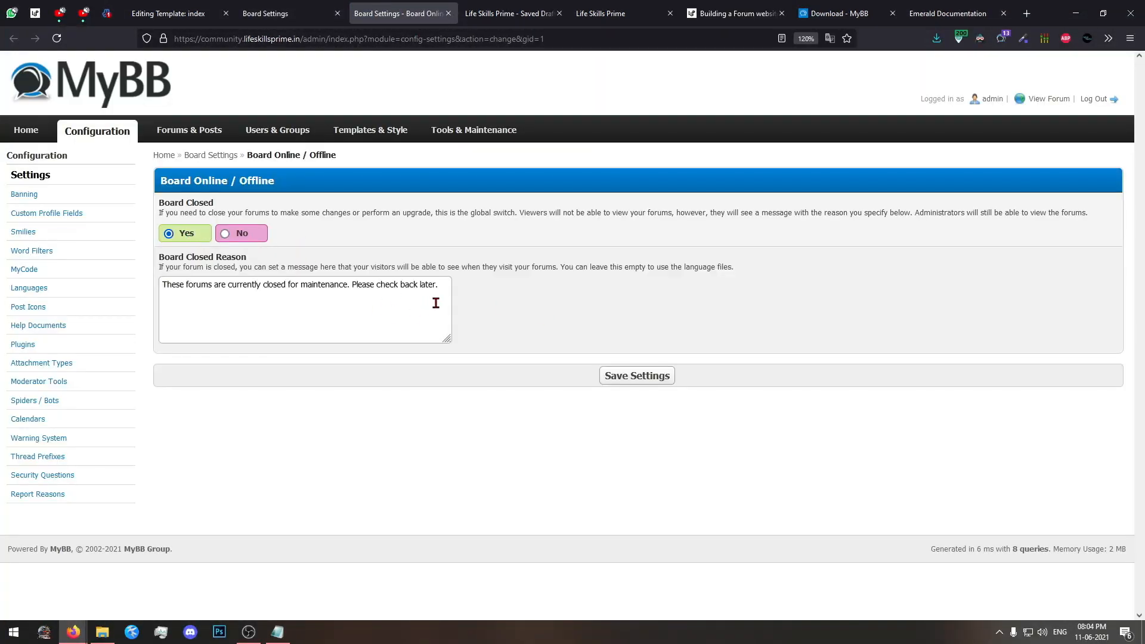
{"action": "left_click", "coordinate": [637, 376]}
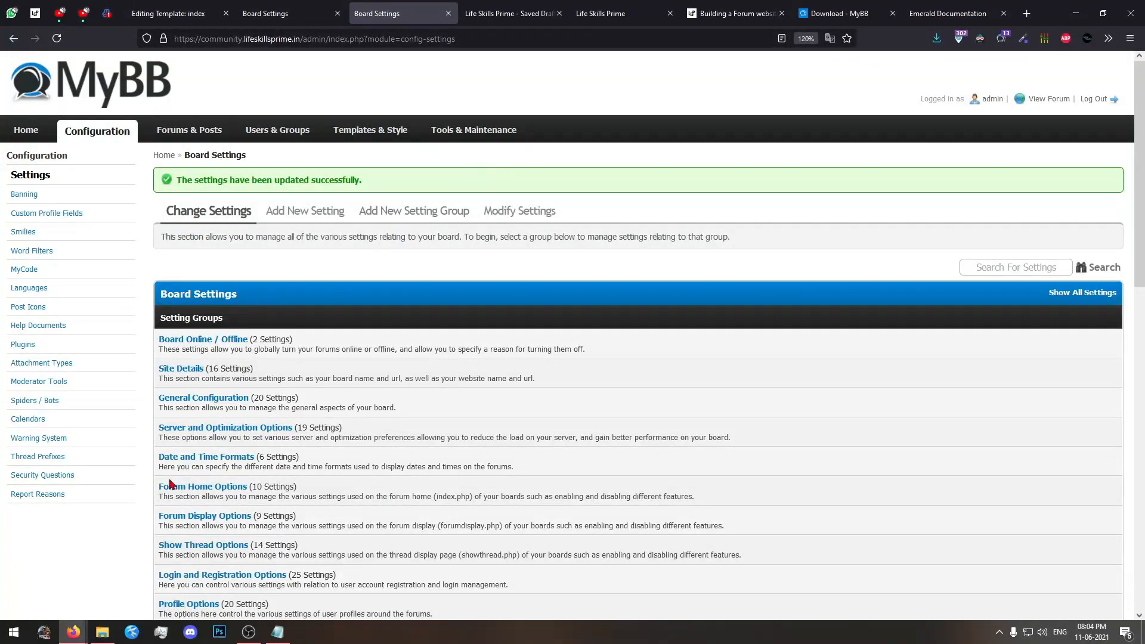
Reload the forum as a guest in the private window, read the board closed reason and check other forum pages.
{"action": "left_click", "coordinate": [81, 633]}
{"action": "left_click", "coordinate": [157, 584]}
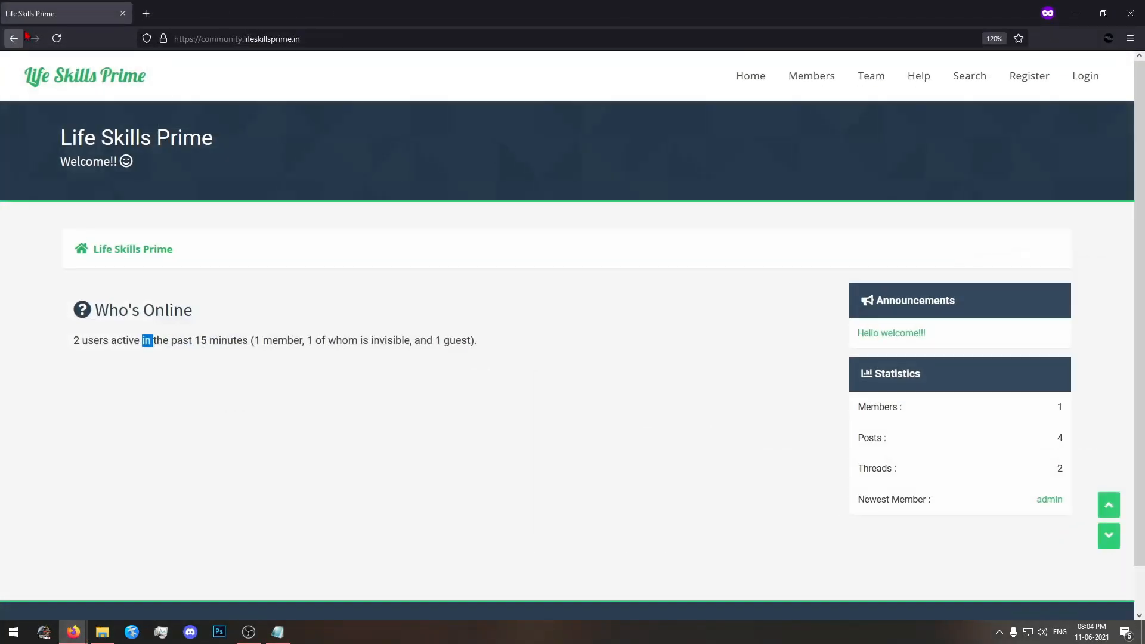
{"action": "left_click", "coordinate": [57, 38]}
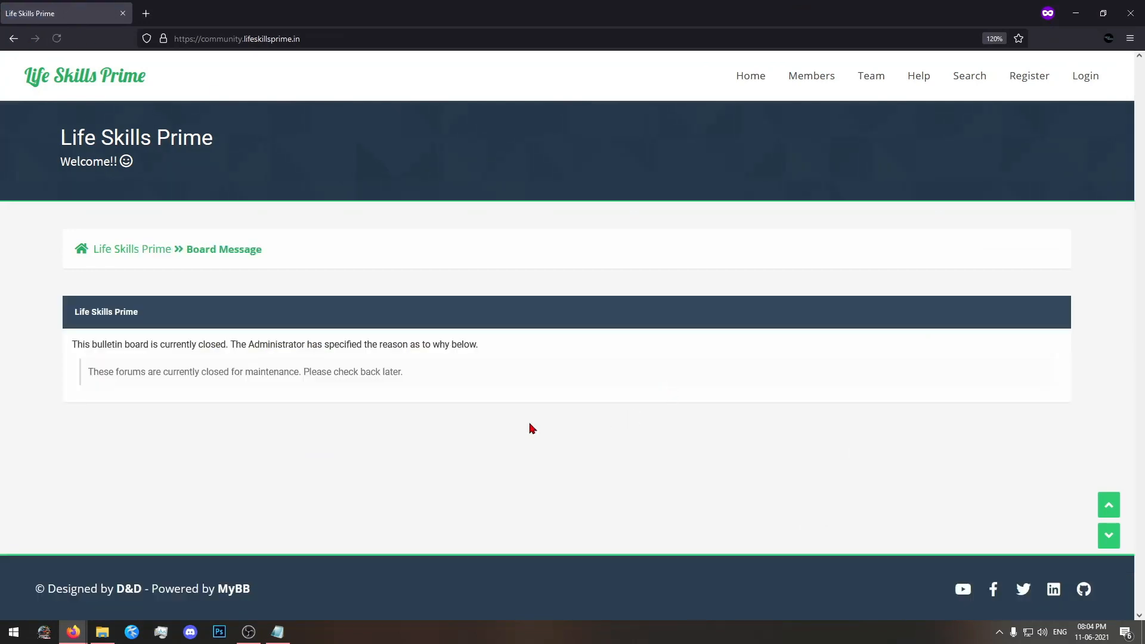
{"action": "mouse_move", "coordinate": [89, 377]}
{"action": "left_mouse_down"}
{"action": "mouse_move", "coordinate": [388, 381]}
{"action": "mouse_move", "coordinate": [98, 382]}
{"action": "left_mouse_up"}
{"action": "left_click", "coordinate": [99, 383]}
{"action": "left_click", "coordinate": [841, 69]}
{"action": "left_click", "coordinate": [907, 78]}
{"action": "left_click", "coordinate": [1076, 13]}
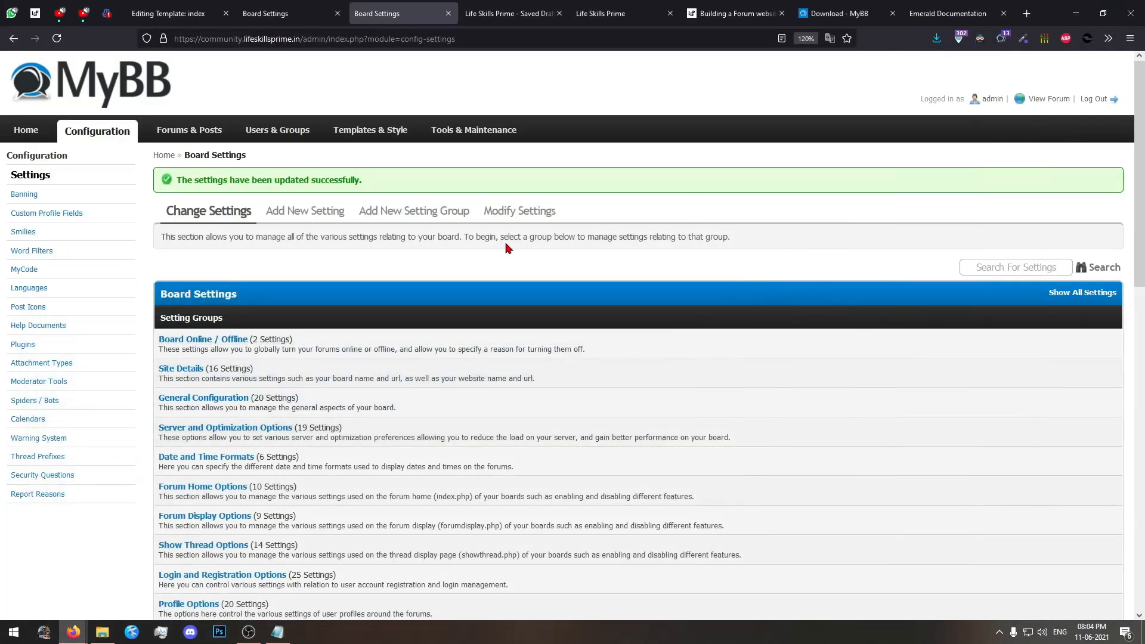
Set Board Closed to No in the Board Online / Offline settings, save and close that tab.
{"action": "left_click", "coordinate": [172, 339]}
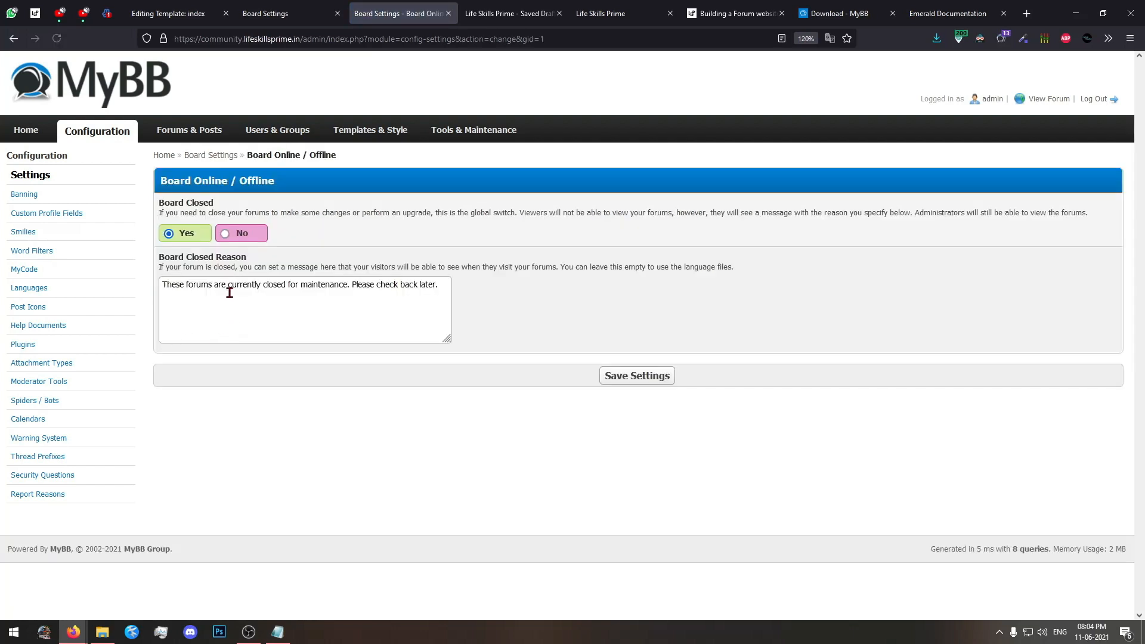
{"action": "left_click", "coordinate": [232, 234]}
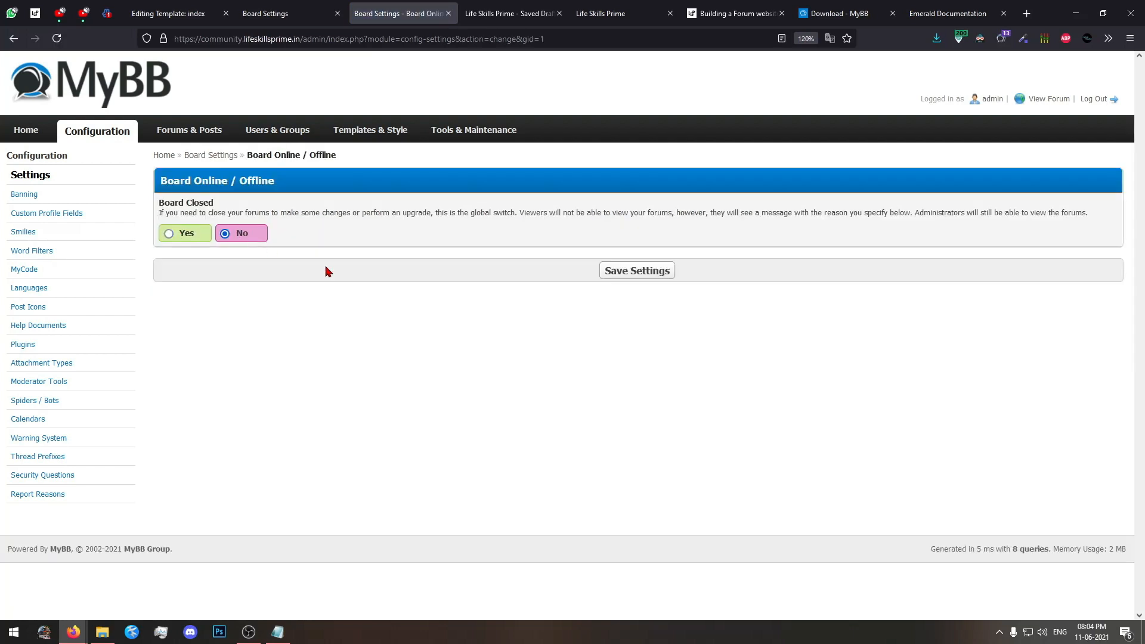
{"action": "left_click", "coordinate": [614, 272]}
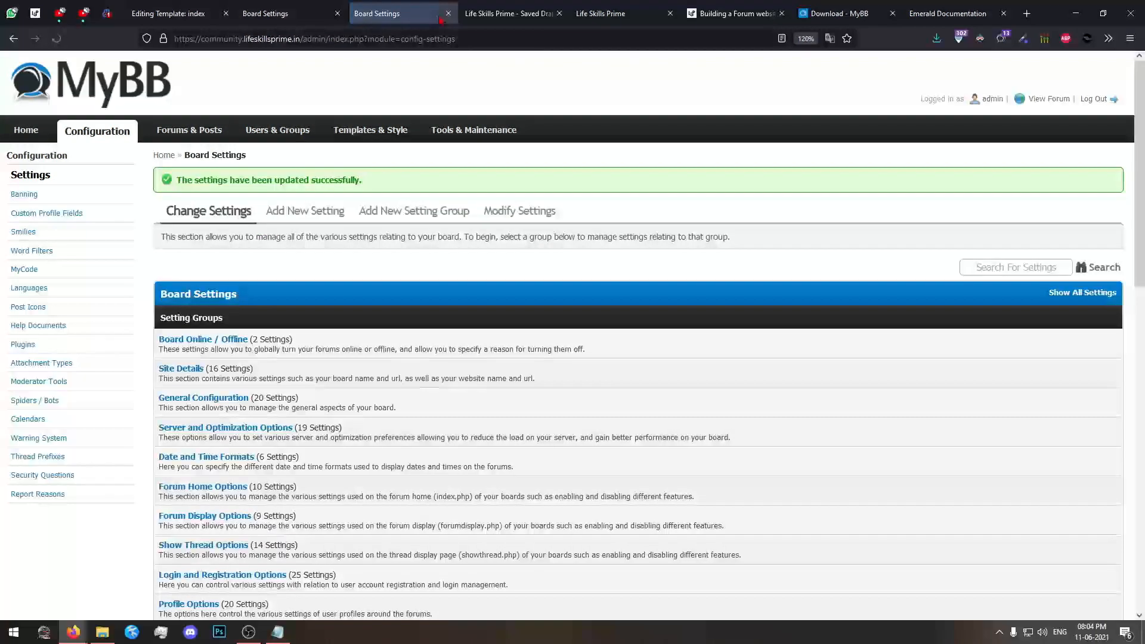
{"action": "left_click", "coordinate": [447, 13]}
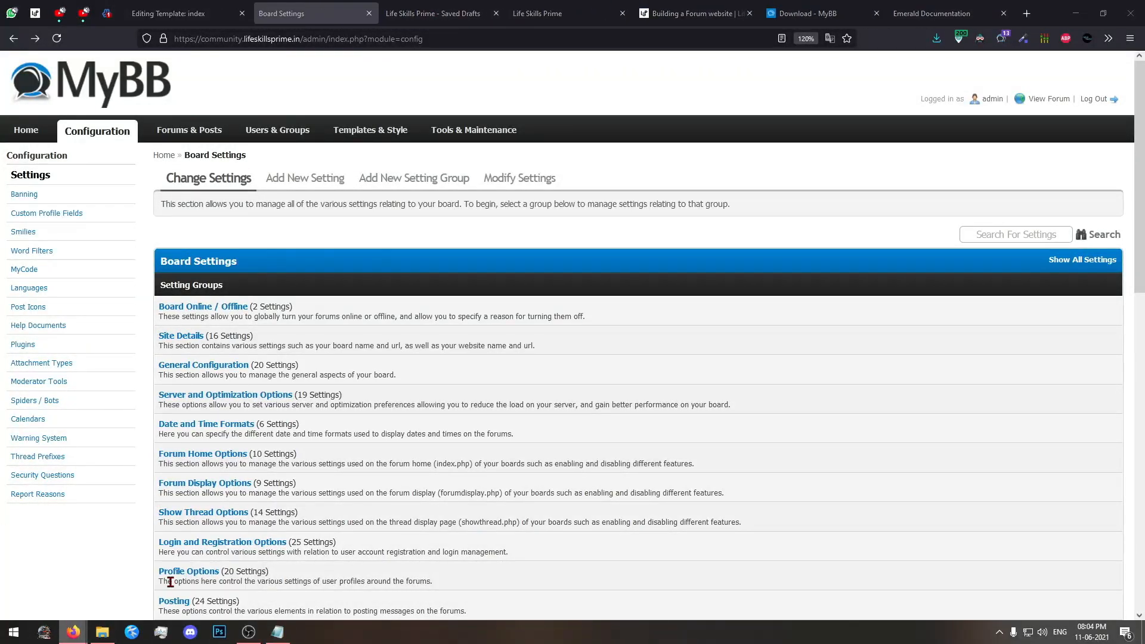
Reload the Help page as a guest, check the help documents and forum home page, and return to the admin session.
{"action": "key", "text": "alt+Tab"}
{"action": "left_click", "coordinate": [56, 38]}
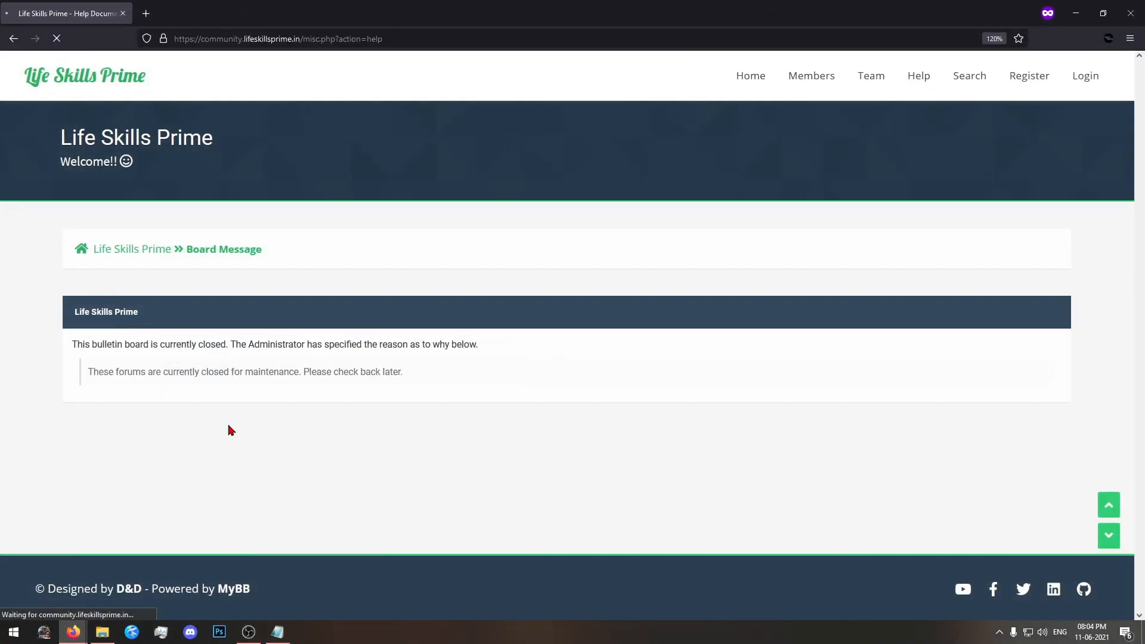
{"action": "scroll", "coordinate": [594, 500], "scroll_direction": "down", "scroll_amount": 3}
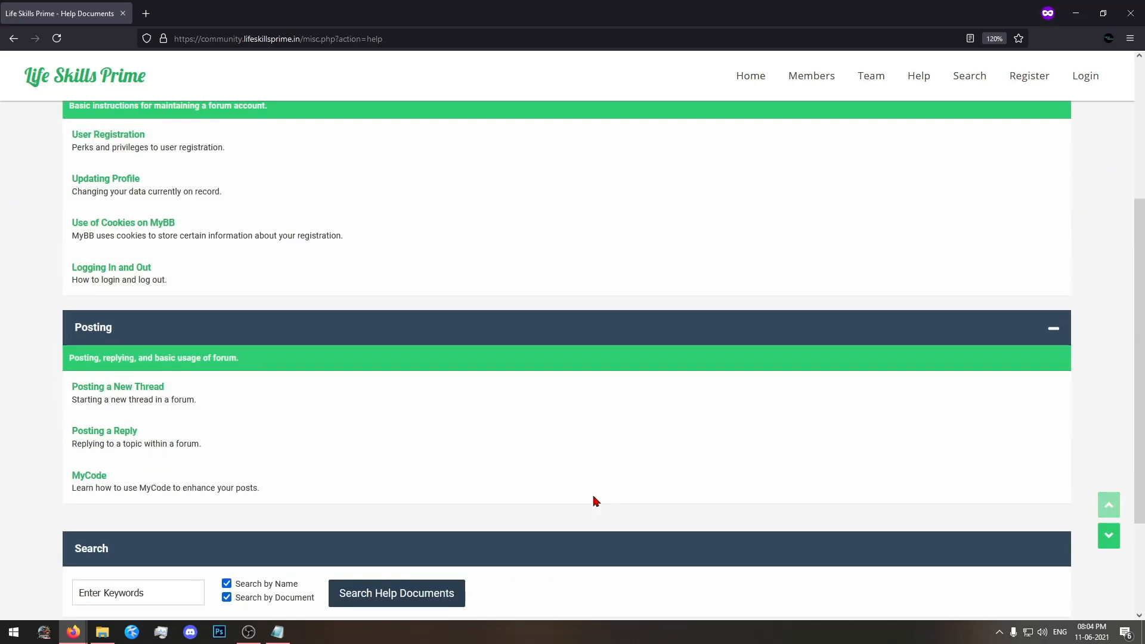
{"action": "scroll", "coordinate": [593, 500], "scroll_direction": "up", "scroll_amount": 4}
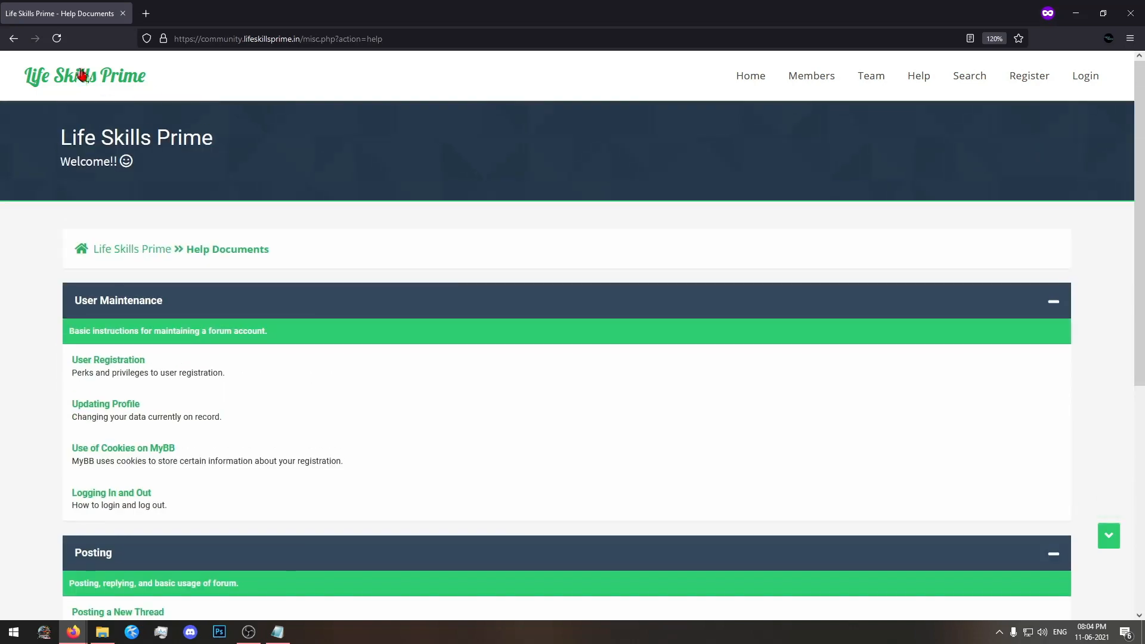
{"action": "left_click", "coordinate": [82, 74]}
{"action": "left_click", "coordinate": [75, 631]}
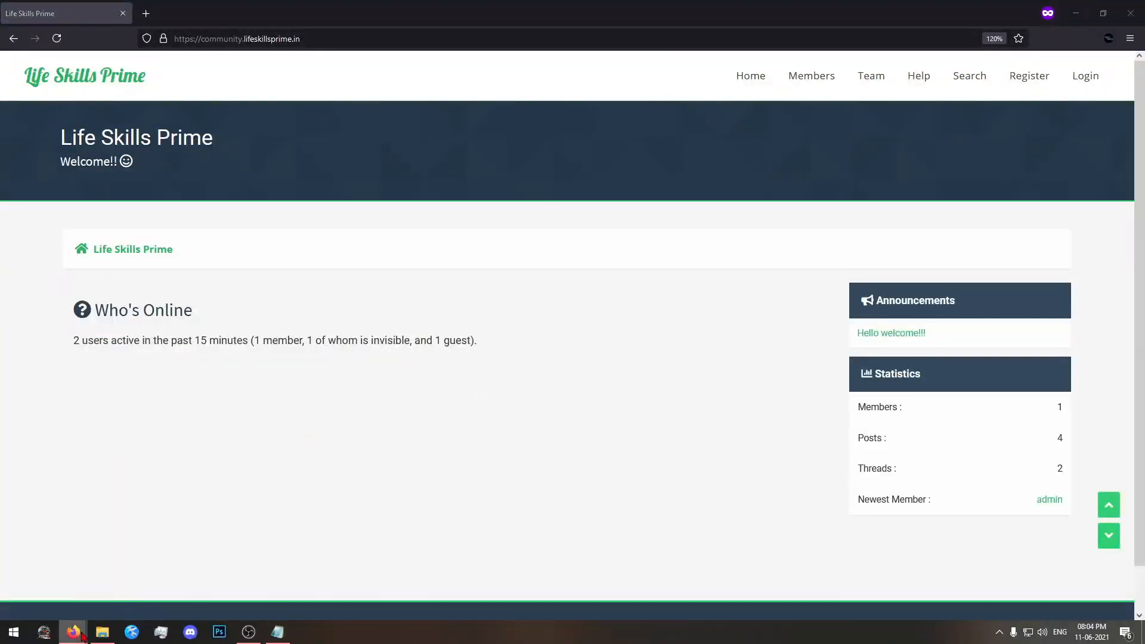
{"action": "left_click", "coordinate": [62, 579]}
Open the Site Details setting group in a separate tab, keeping the Board Settings list open.
{"action": "scroll", "coordinate": [411, 401], "scroll_direction": "down", "scroll_amount": 3}
{"action": "left_click", "coordinate": [183, 112]}
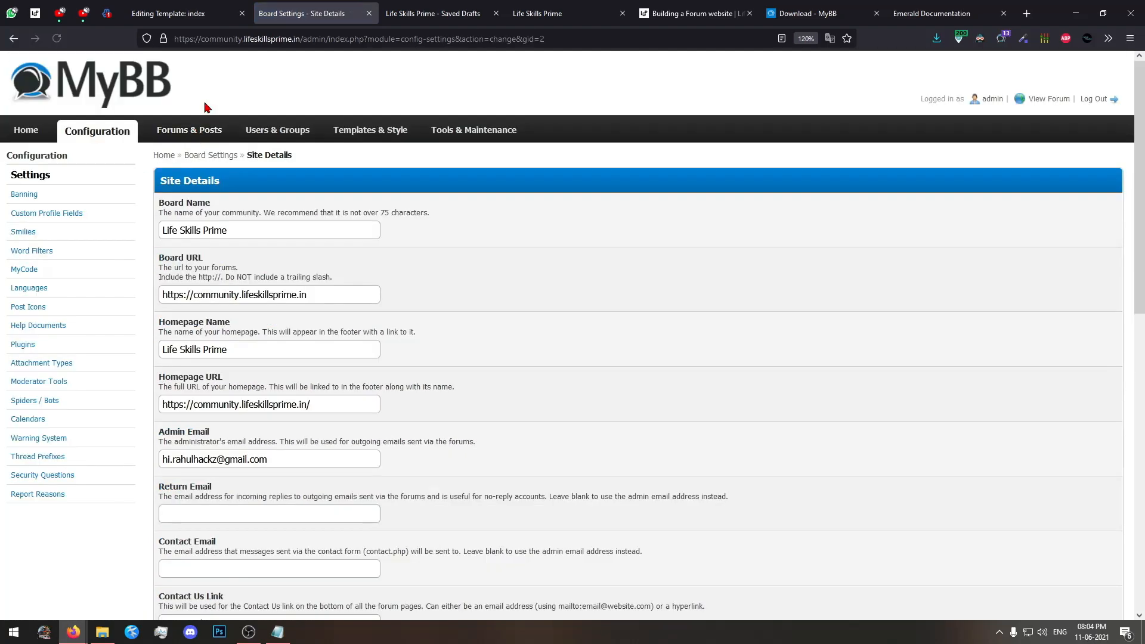
{"action": "left_click", "coordinate": [208, 12]}
{"action": "left_click", "coordinate": [361, 6]}
{"action": "left_click", "coordinate": [13, 38]}
{"action": "scroll", "coordinate": [179, 227], "scroll_direction": "up", "scroll_amount": 2}
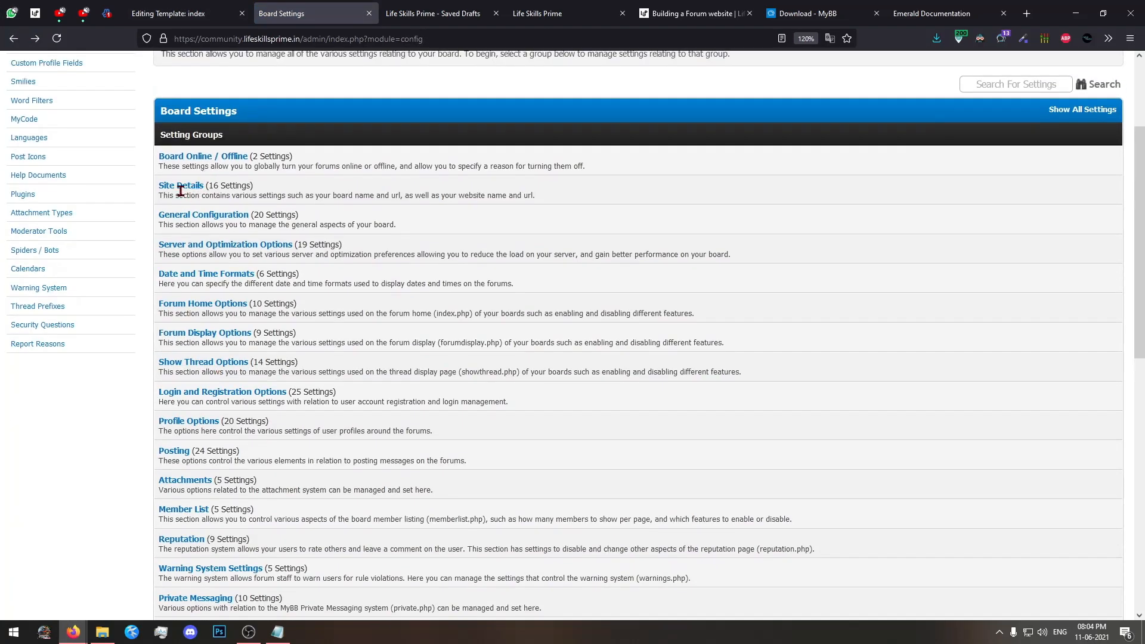
{"action": "left_click", "coordinate": [181, 190]}
{"action": "left_click", "coordinate": [397, 14]}
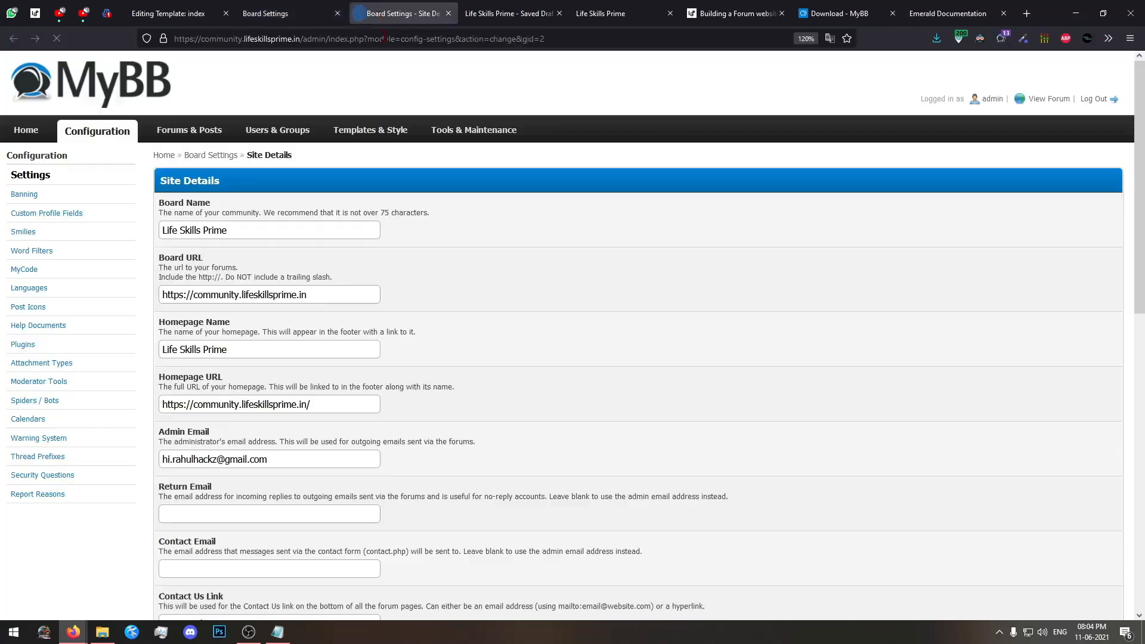
Examine the board name, contact, cookie, version number, mailing address and fax settings in Site Details, and close the tab.
{"action": "left_click_drag", "start_coordinate": [273, 235], "coordinate": [147, 221]}
{"action": "left_click", "coordinate": [715, 295]}
{"action": "scroll", "coordinate": [360, 399], "scroll_direction": "down", "scroll_amount": 7}
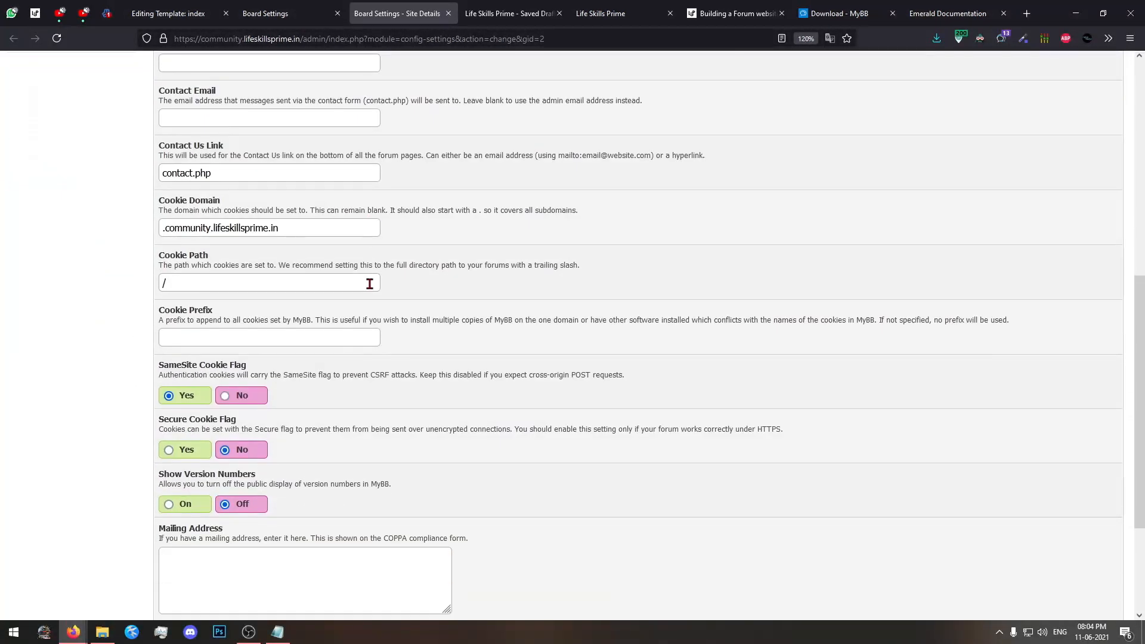
{"action": "scroll", "coordinate": [217, 284], "scroll_direction": "down", "scroll_amount": 3}
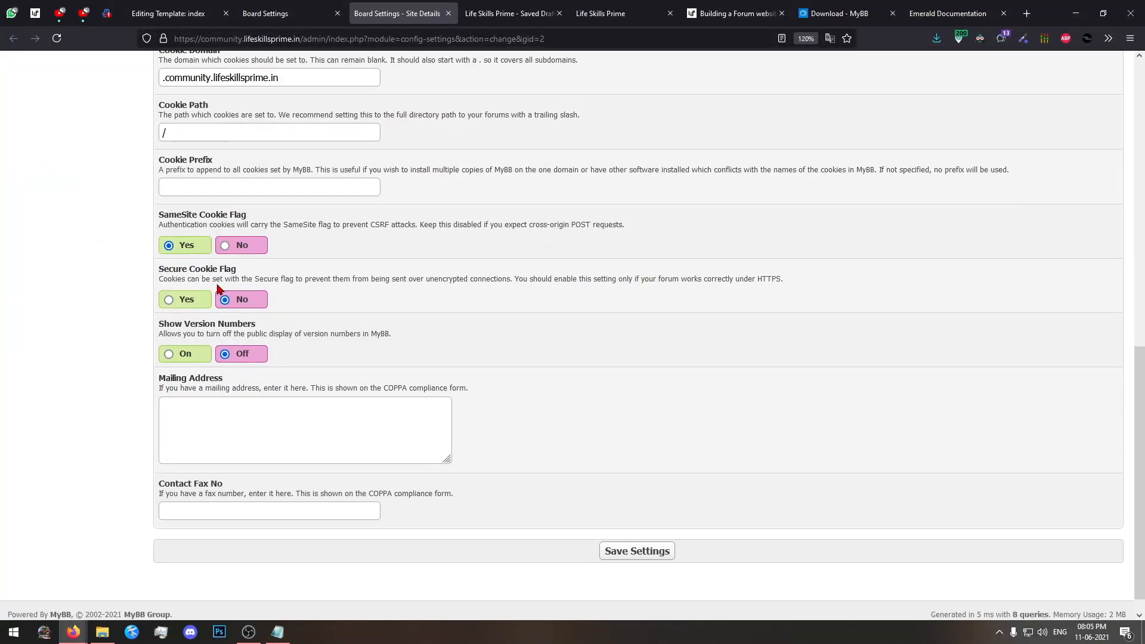
{"action": "left_click", "coordinate": [341, 409]}
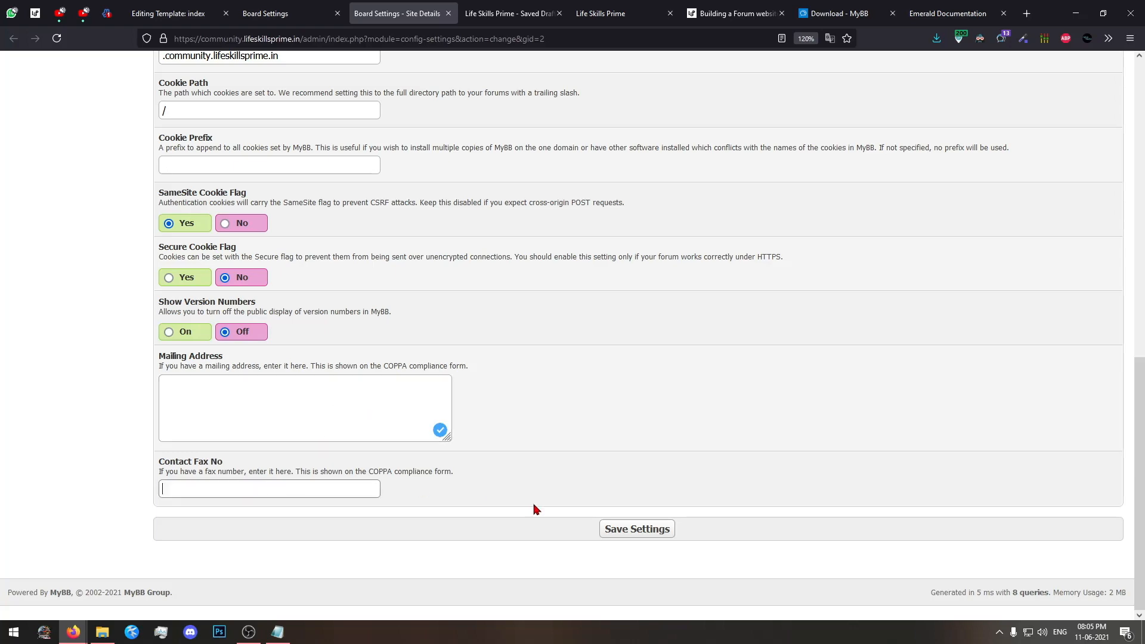
{"action": "left_click", "coordinate": [636, 528]}
{"action": "scroll", "coordinate": [368, 365], "scroll_direction": "down", "scroll_amount": 7}
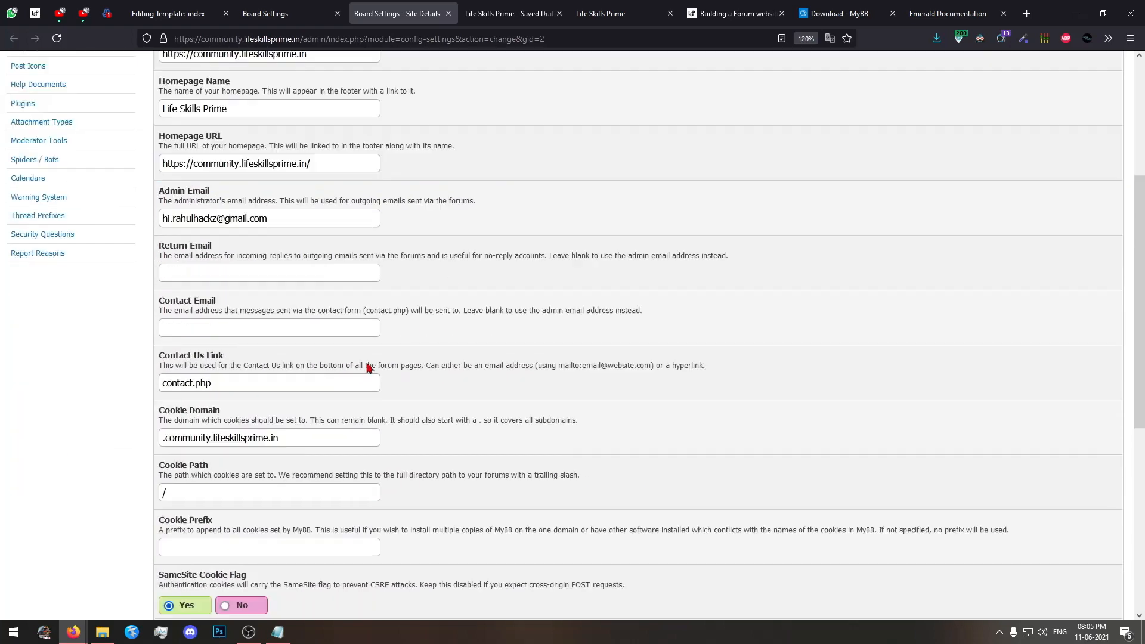
{"action": "scroll", "coordinate": [310, 235], "scroll_direction": "up", "scroll_amount": 7}
{"action": "left_click", "coordinate": [447, 13]}
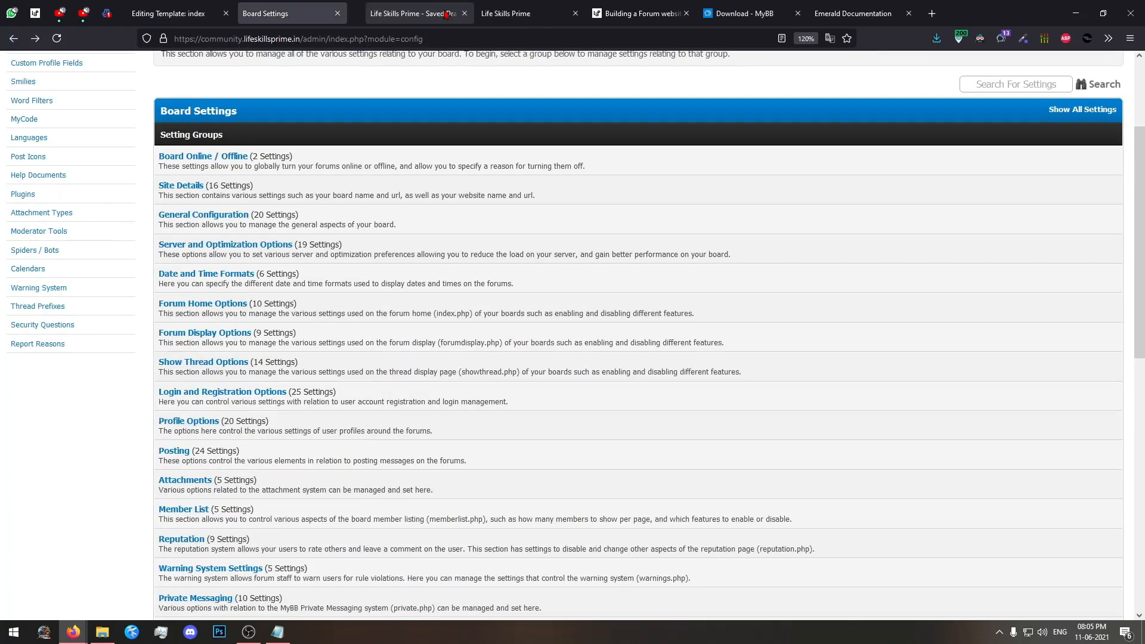
Open General Configuration in a separate tab and review the language and CAPTCHA choices, keeping English (American) and MyBB Default CAPTCHA.
{"action": "middle_click", "coordinate": [259, 215]}
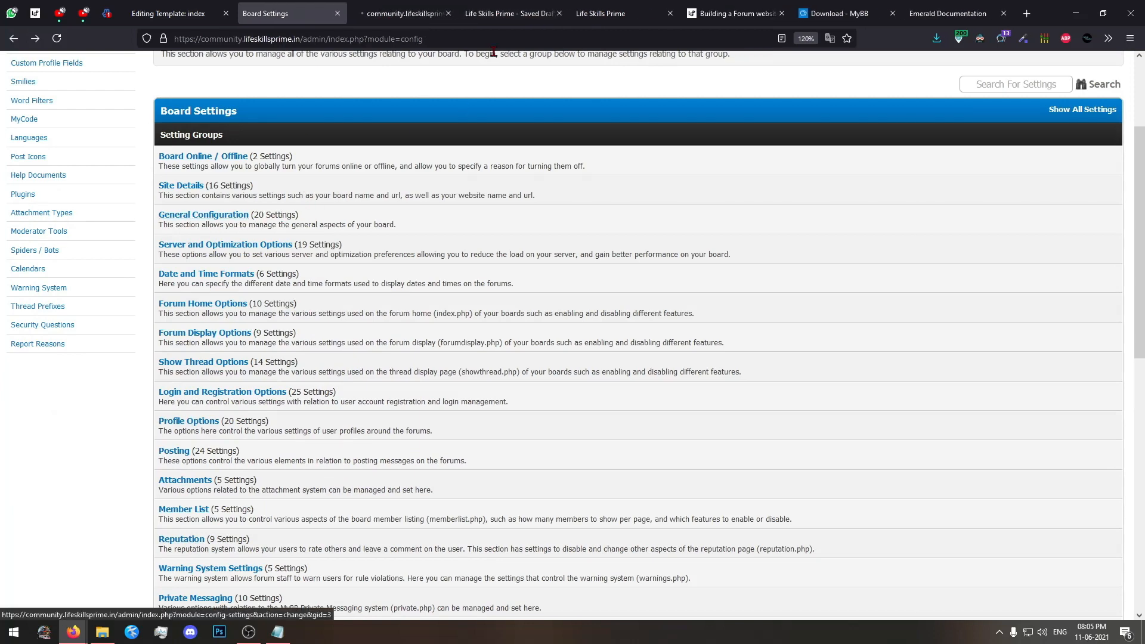
{"action": "left_click", "coordinate": [393, 13]}
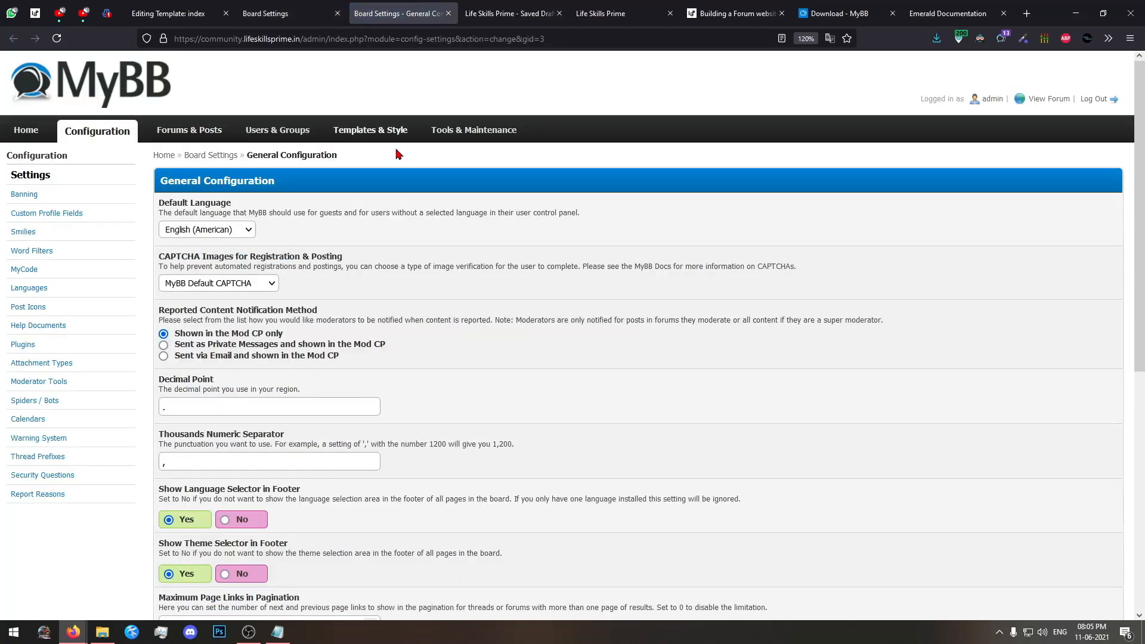
{"action": "left_click", "coordinate": [246, 229]}
{"action": "left_click", "coordinate": [188, 249]}
{"action": "left_click", "coordinate": [257, 284]}
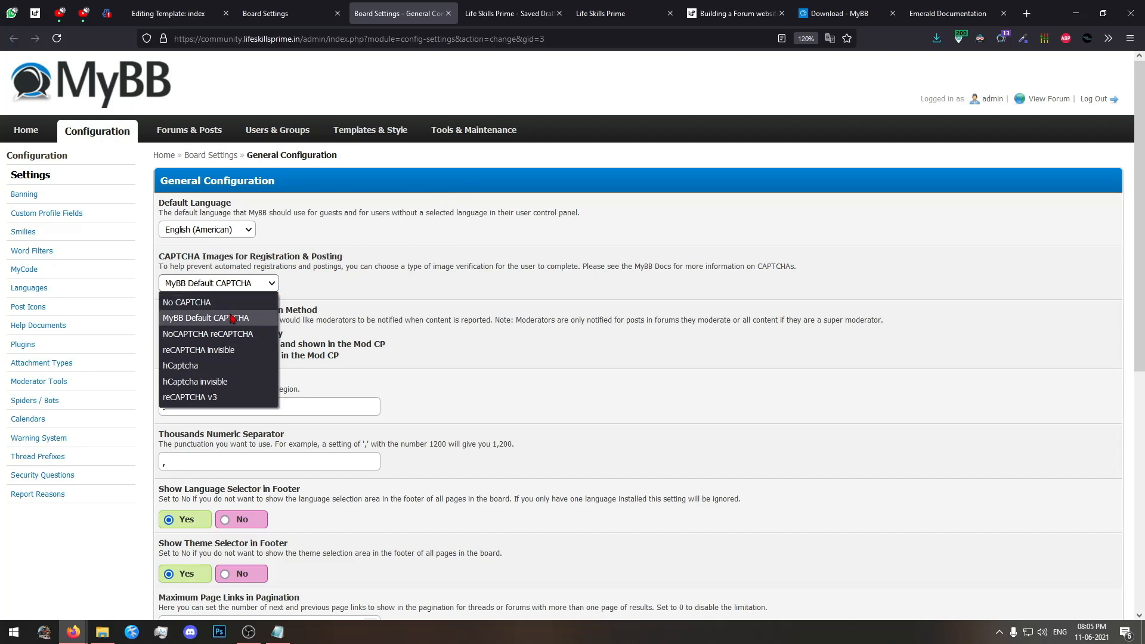
{"action": "left_click", "coordinate": [212, 319]}
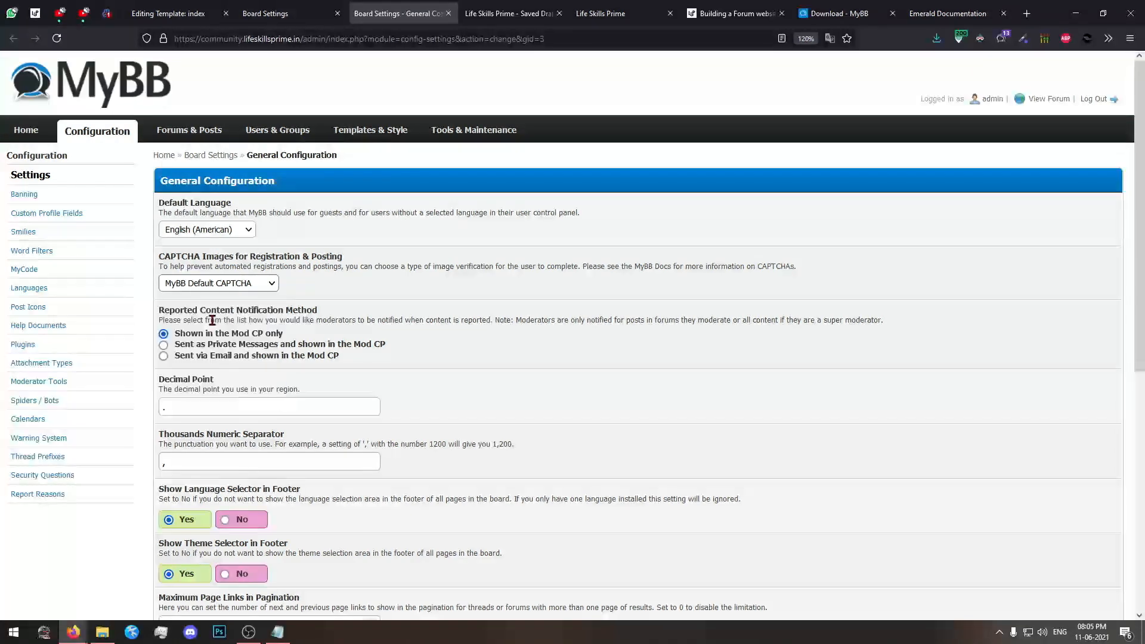
Examine the remaining General Configuration settings, from reported content notification to the forum jump menu, and close the tab.
{"action": "scroll", "coordinate": [294, 316], "scroll_direction": "down", "scroll_amount": 2}
{"action": "scroll", "coordinate": [284, 243], "scroll_direction": "down", "scroll_amount": 2}
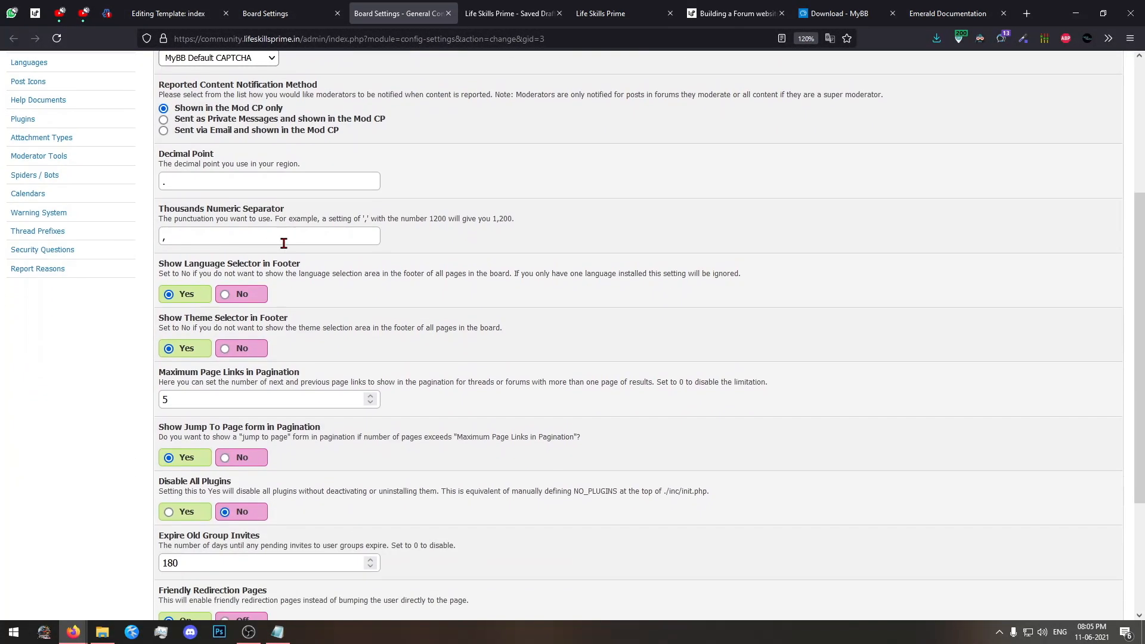
{"action": "left_click", "coordinate": [239, 238]}
{"action": "key", "text": "shift+Tab"}
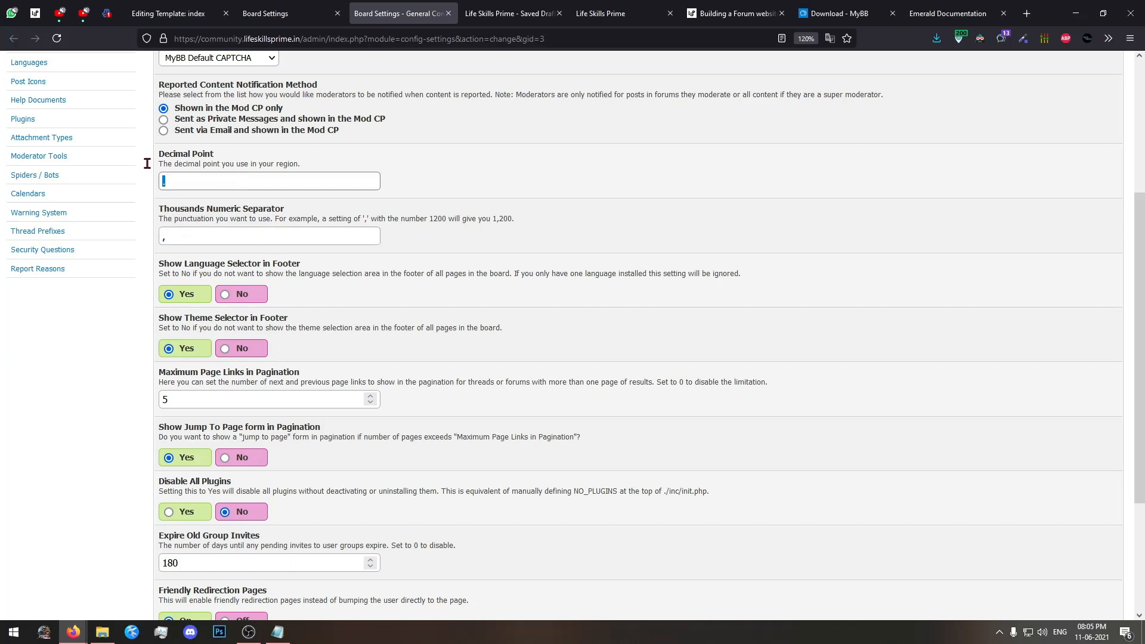
{"action": "left_click", "coordinate": [706, 174]}
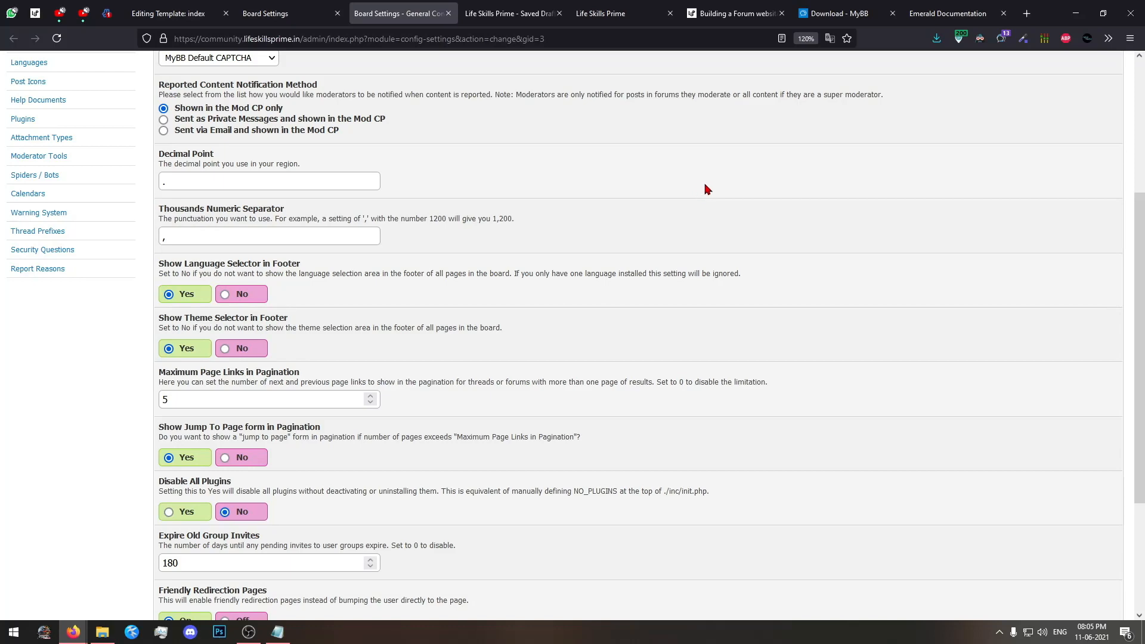
{"action": "scroll", "coordinate": [706, 189], "scroll_direction": "down", "scroll_amount": 3}
{"action": "scroll", "coordinate": [673, 223], "scroll_direction": "up", "scroll_amount": 3}
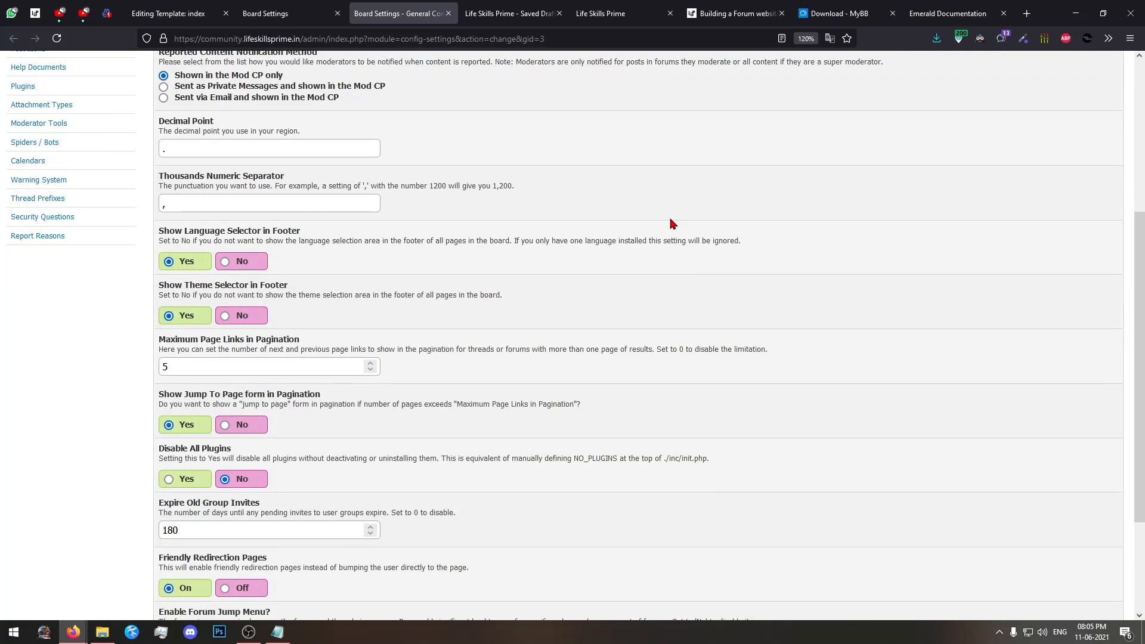
{"action": "scroll", "coordinate": [671, 250], "scroll_direction": "down", "scroll_amount": 3}
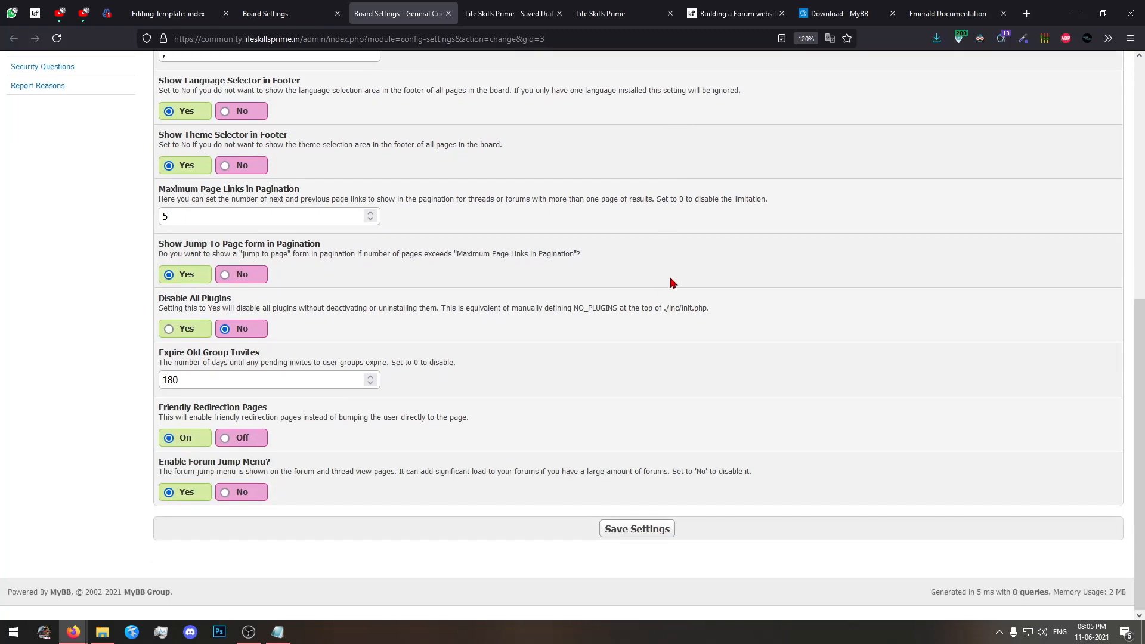
{"action": "scroll", "coordinate": [670, 280], "scroll_direction": "up", "scroll_amount": 5}
{"action": "scroll", "coordinate": [672, 321], "scroll_direction": "up", "scroll_amount": 2}
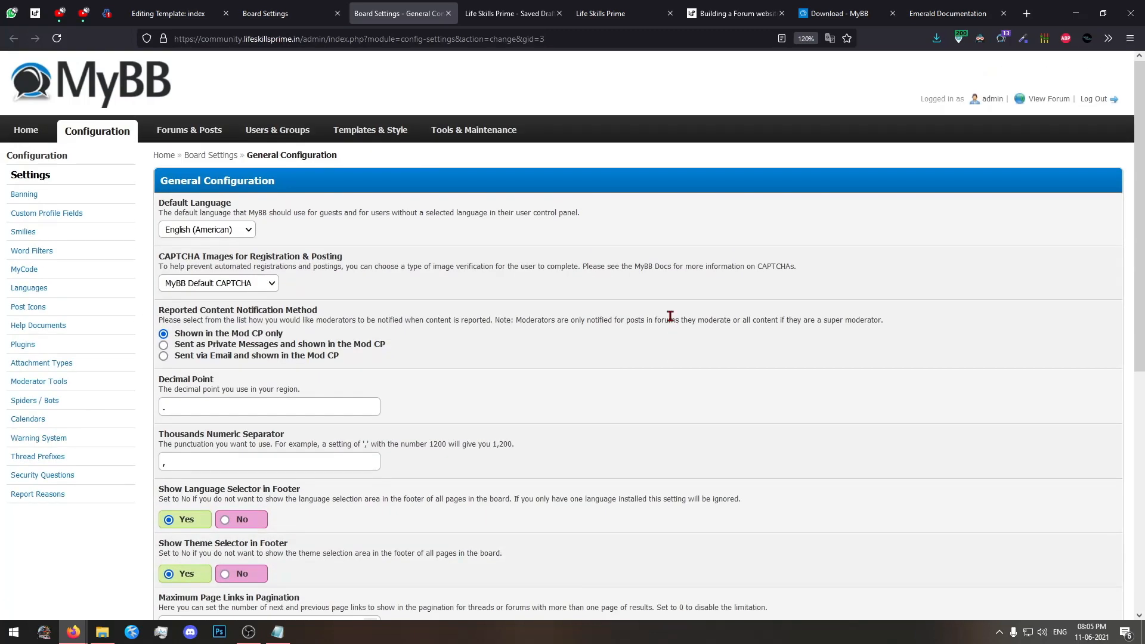
{"action": "scroll", "coordinate": [670, 316], "scroll_direction": "down", "scroll_amount": 5}
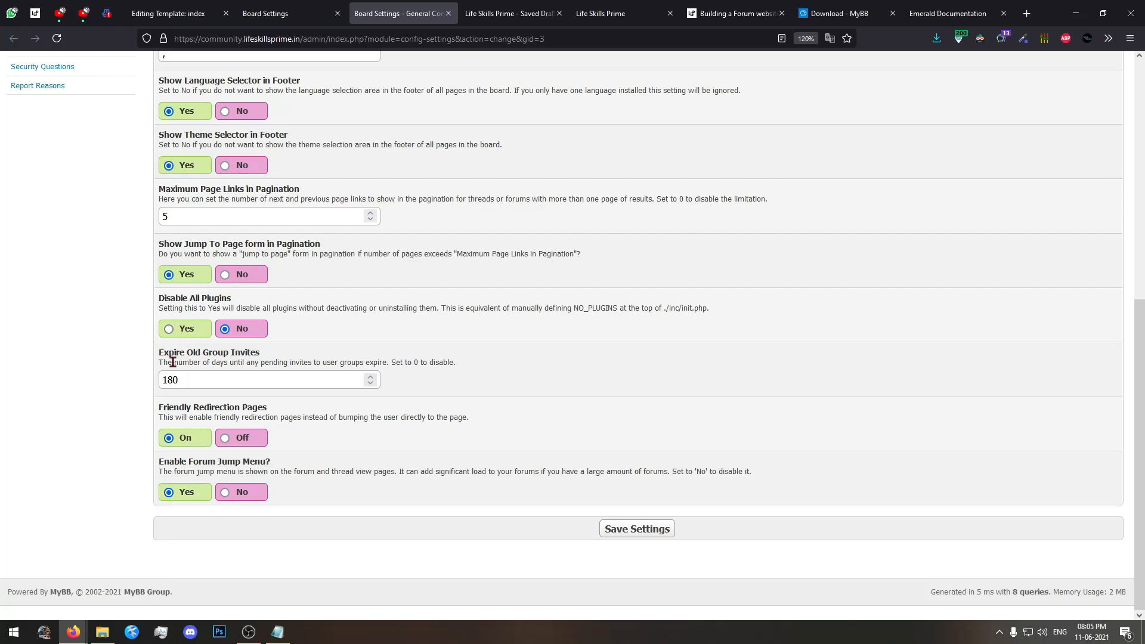
{"action": "scroll", "coordinate": [201, 335], "scroll_direction": "down", "scroll_amount": 3}
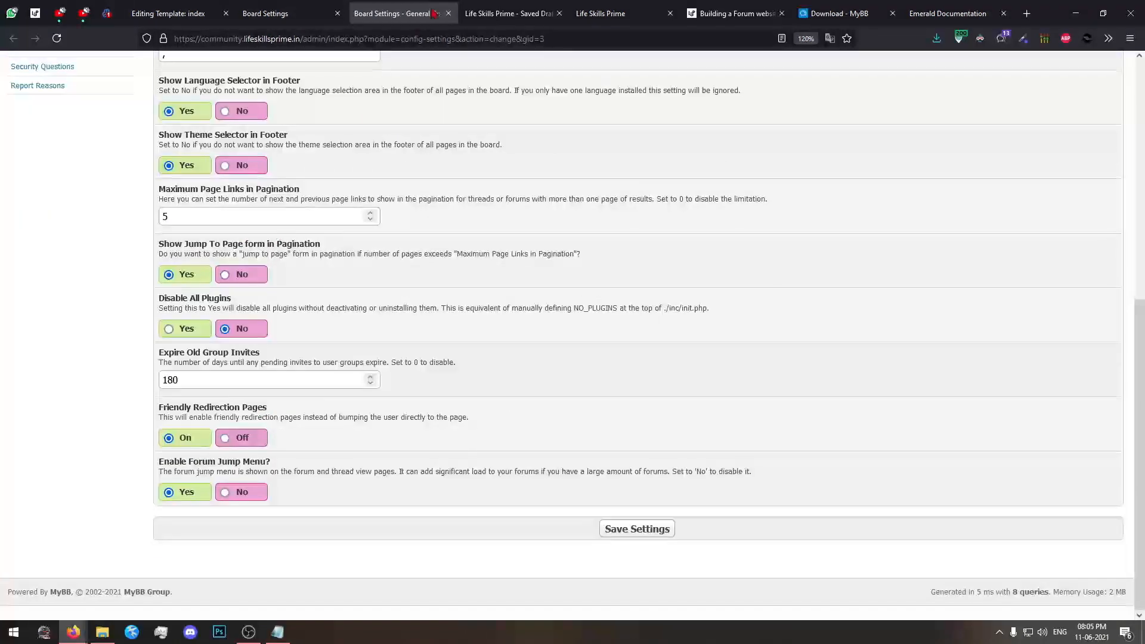
{"action": "left_click", "coordinate": [448, 13]}
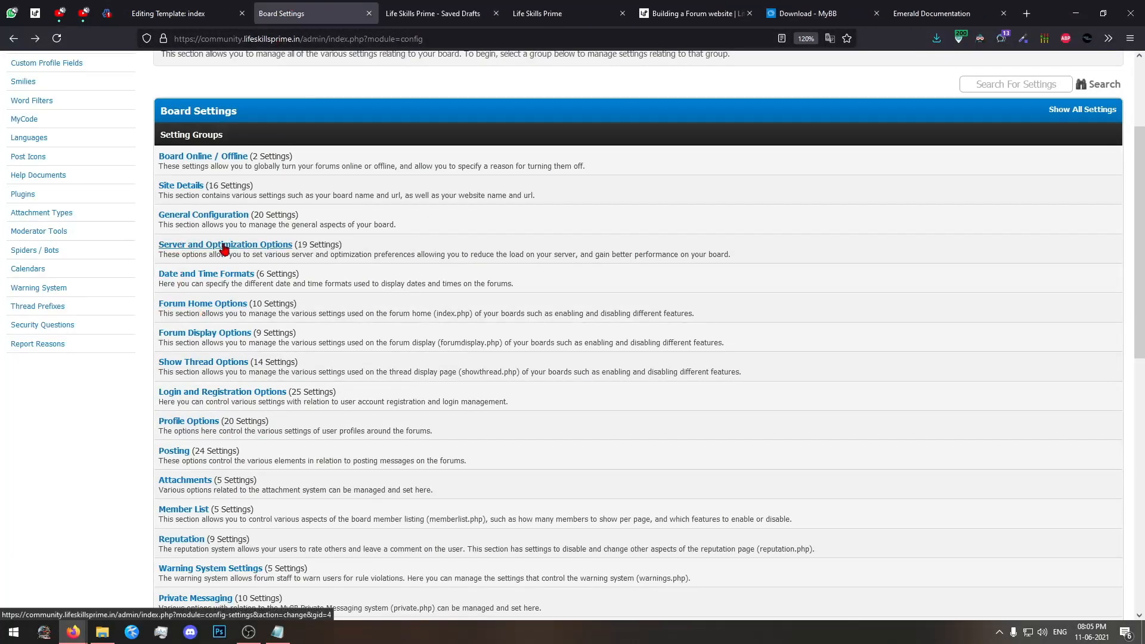
Open Server and Optimization Options in a separate tab and review the search engine friendly URL settings.
{"action": "middle_click", "coordinate": [195, 246]}
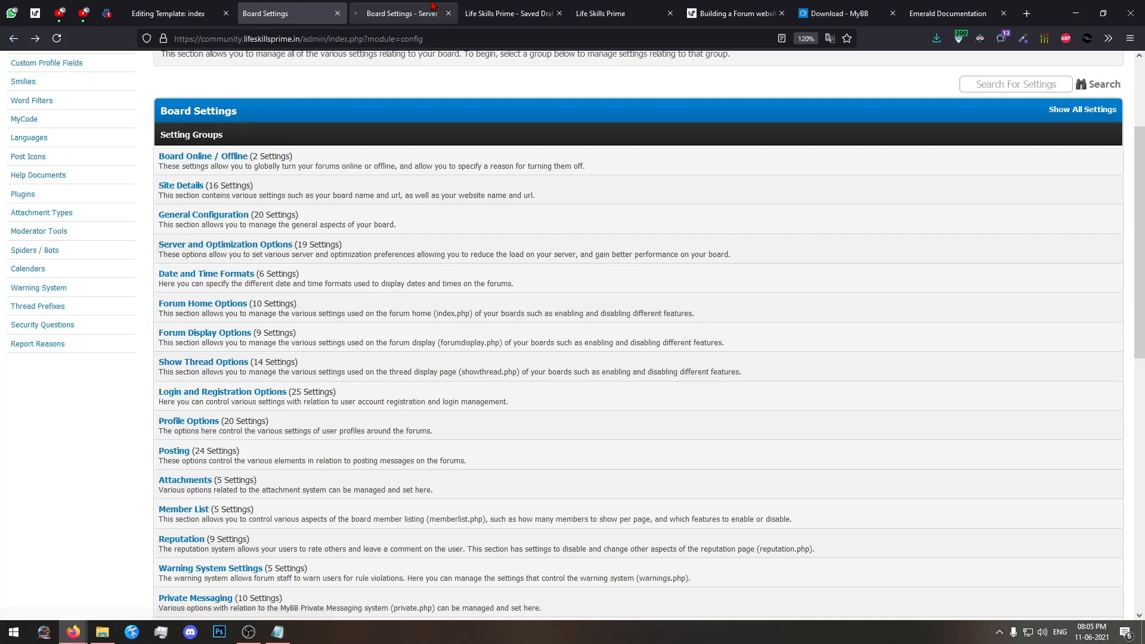
{"action": "left_click", "coordinate": [408, 13]}
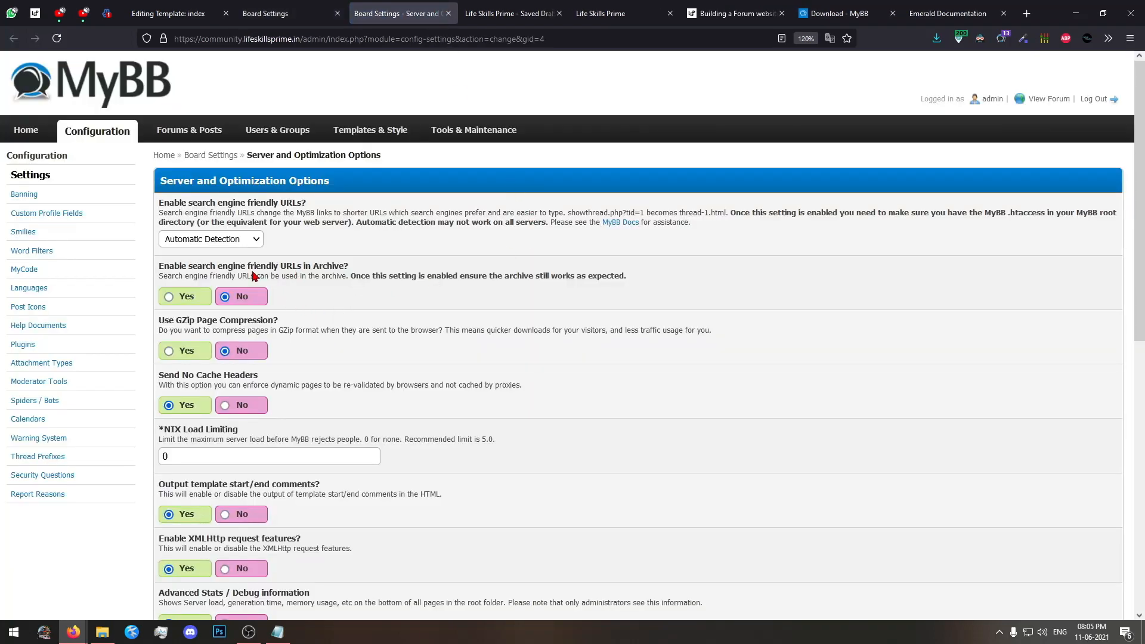
{"action": "left_click_drag", "start_coordinate": [209, 268], "coordinate": [325, 273]}
{"action": "left_click", "coordinate": [361, 274]}
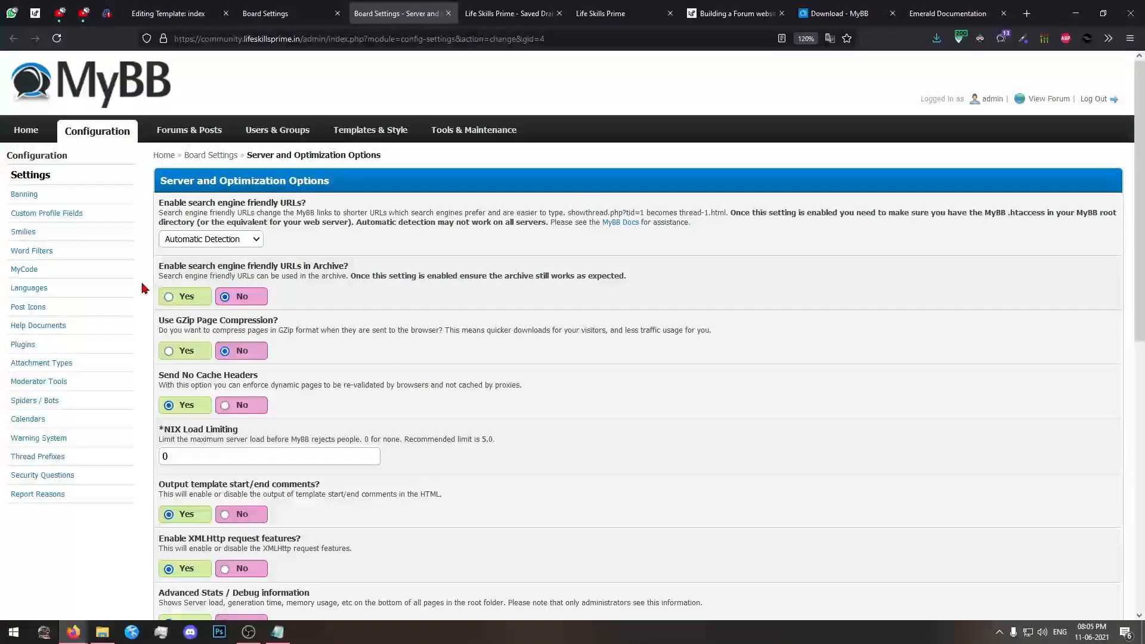
Try enabling search engine friendly URLs in Archive, and set the option back to No.
{"action": "left_click", "coordinate": [170, 296]}
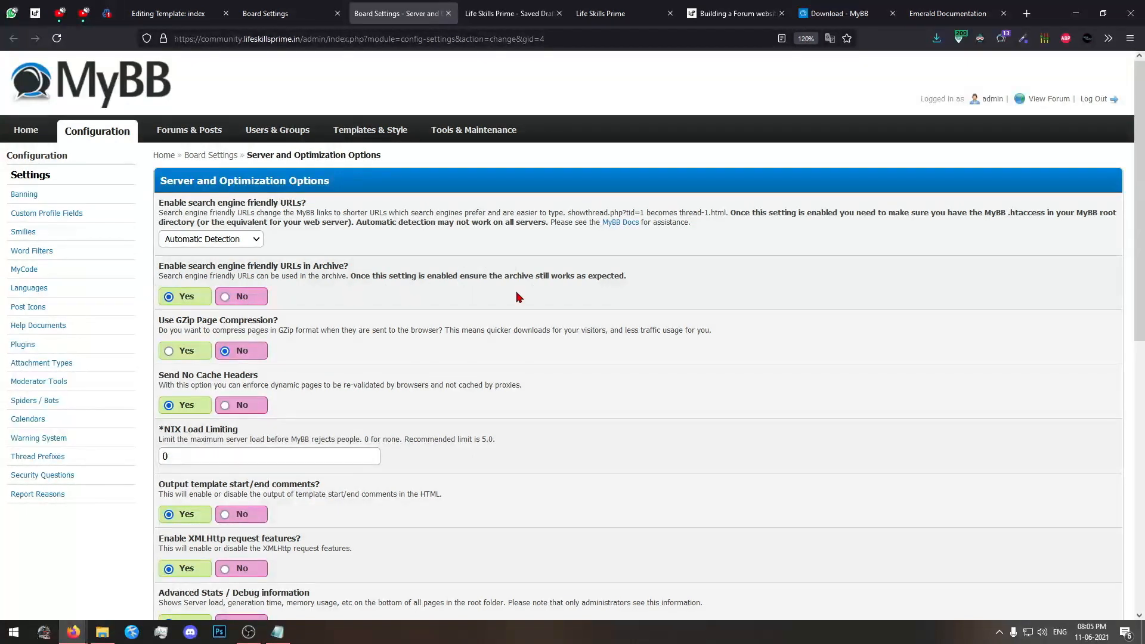
{"action": "left_click", "coordinate": [241, 297]}
{"action": "scroll", "coordinate": [250, 300], "scroll_direction": "down", "scroll_amount": 5}
{"action": "scroll", "coordinate": [322, 292], "scroll_direction": "up", "scroll_amount": 3}
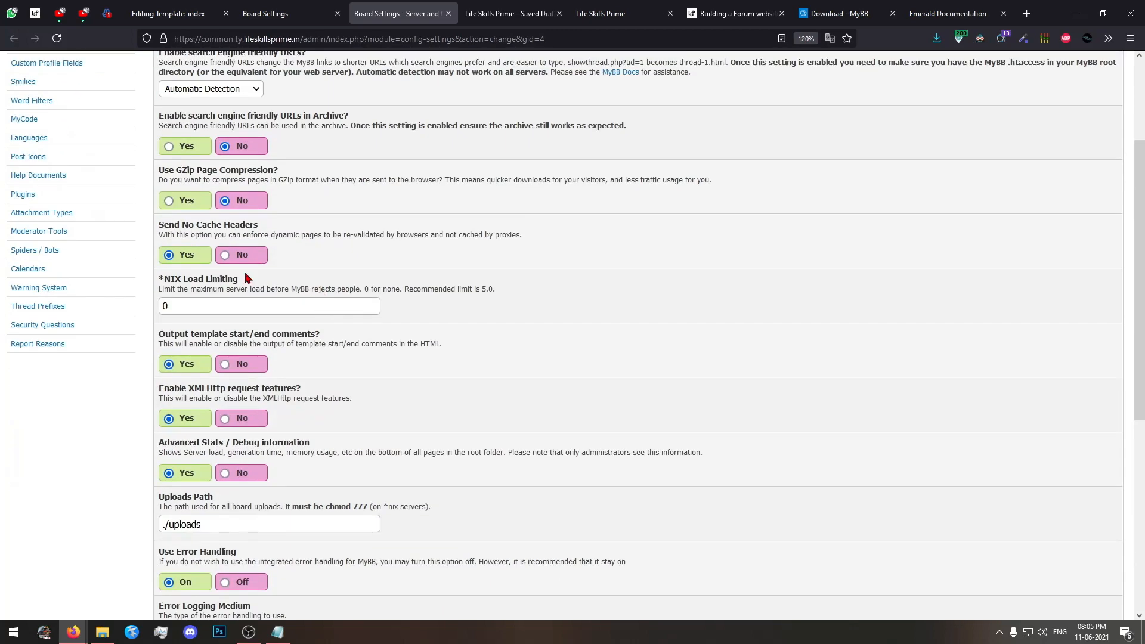
{"action": "scroll", "coordinate": [247, 278], "scroll_direction": "up", "scroll_amount": 2}
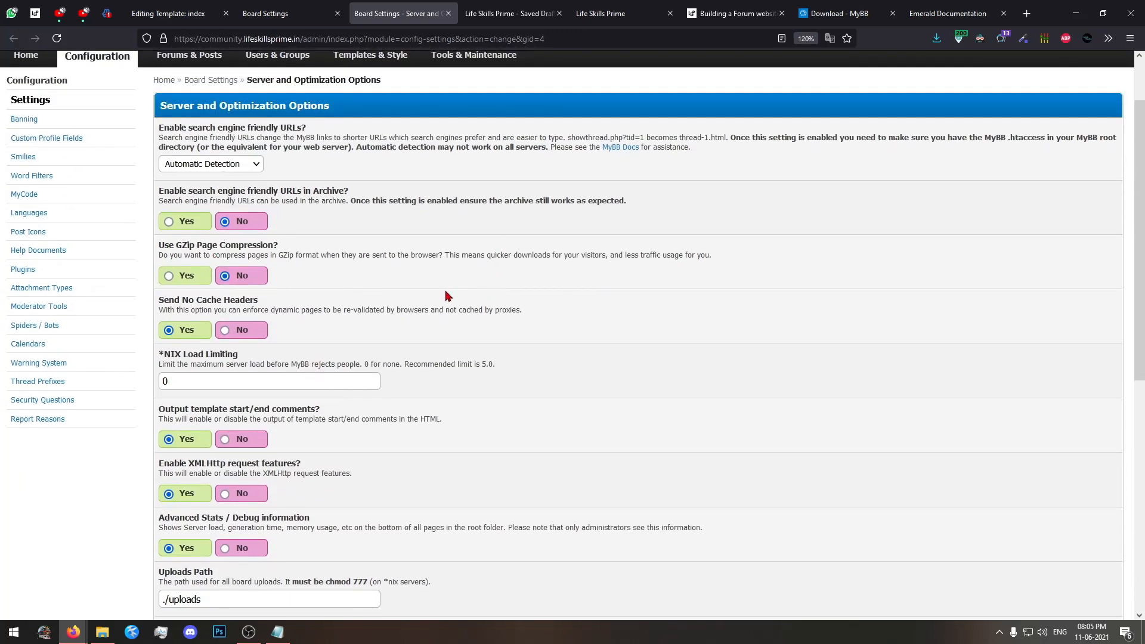
Try enabling GZip Page Compression, check its compression level setting, and set the option back to No.
{"action": "left_click", "coordinate": [167, 276]}
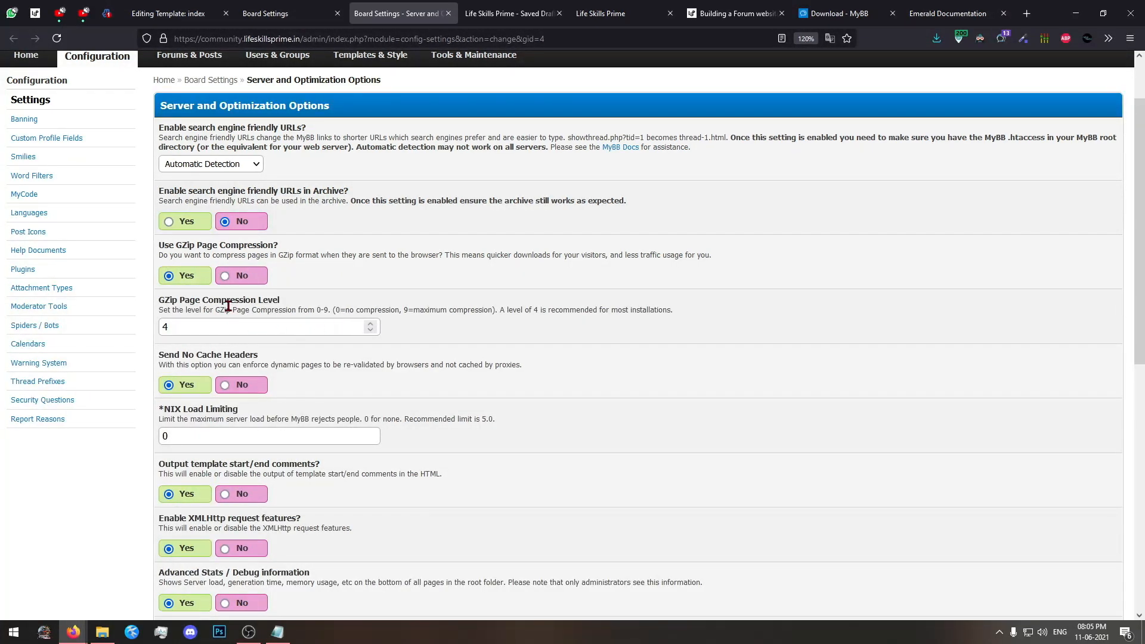
{"action": "scroll", "coordinate": [314, 292], "scroll_direction": "down", "scroll_amount": 3}
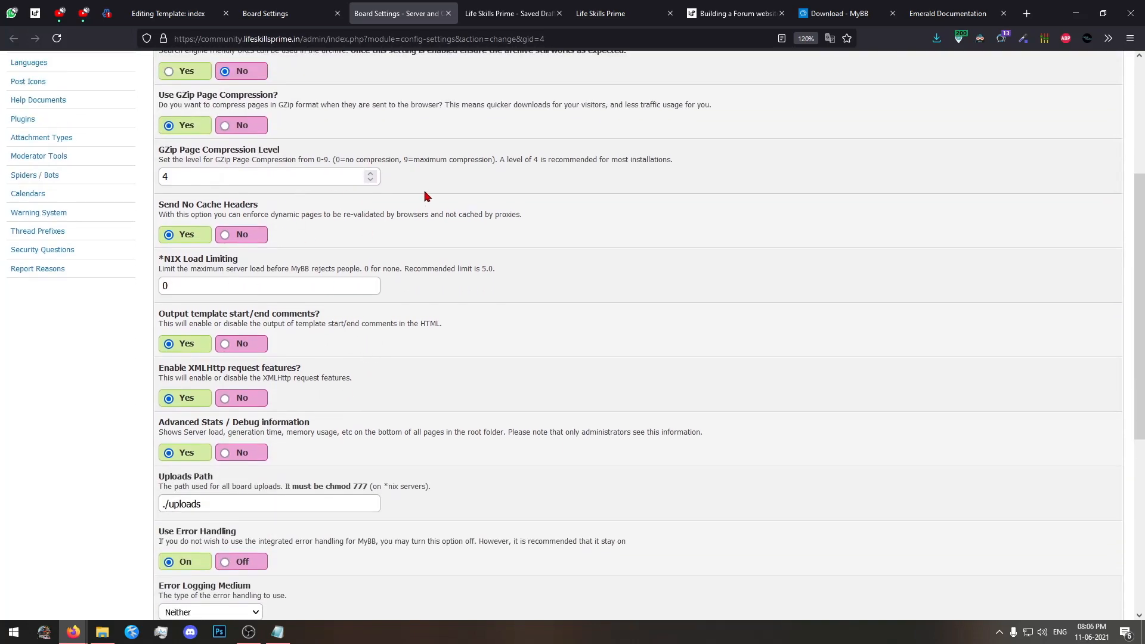
{"action": "scroll", "coordinate": [426, 195], "scroll_direction": "up", "scroll_amount": 1}
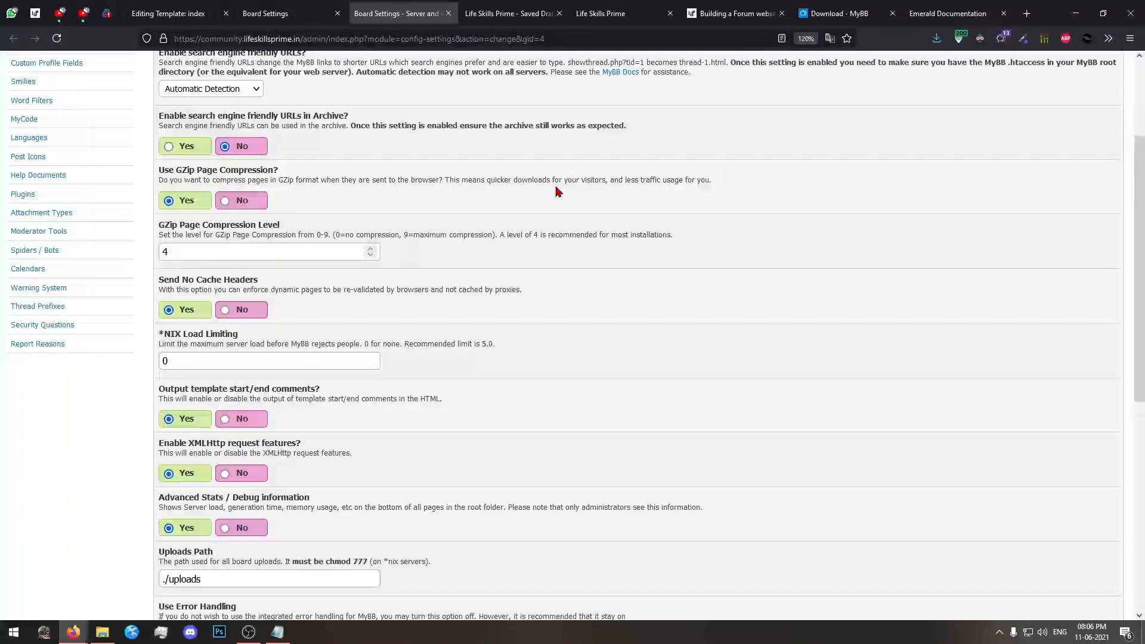
{"action": "scroll", "coordinate": [557, 191], "scroll_direction": "down", "scroll_amount": 4}
{"action": "scroll", "coordinate": [309, 314], "scroll_direction": "up", "scroll_amount": 2}
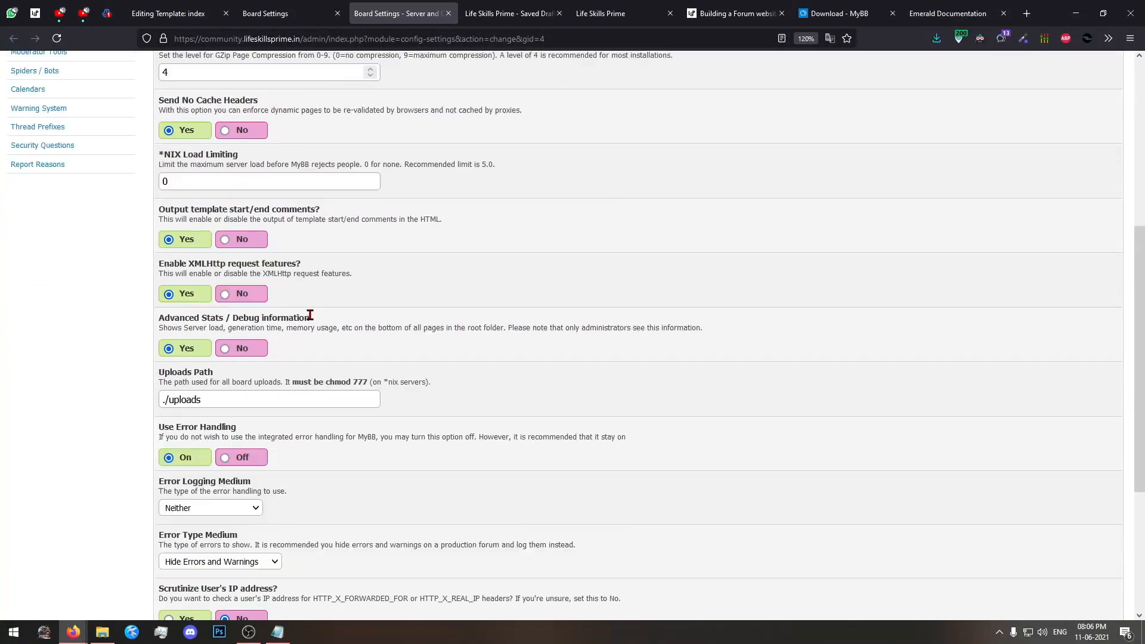
{"action": "scroll", "coordinate": [309, 315], "scroll_direction": "up", "scroll_amount": 4}
{"action": "scroll", "coordinate": [440, 358], "scroll_direction": "down", "scroll_amount": 4}
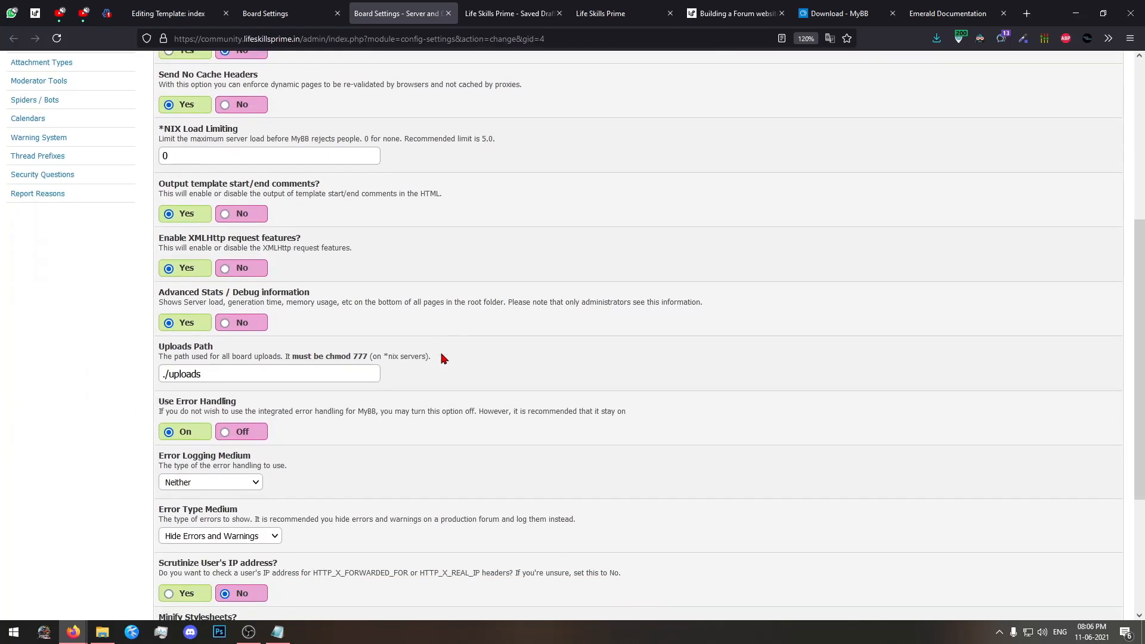
Examine the error handling, user IP address scrutiny and stylesheet minifying settings in Server and Optimization Options.
{"action": "scroll", "coordinate": [442, 356], "scroll_direction": "down", "scroll_amount": 3}
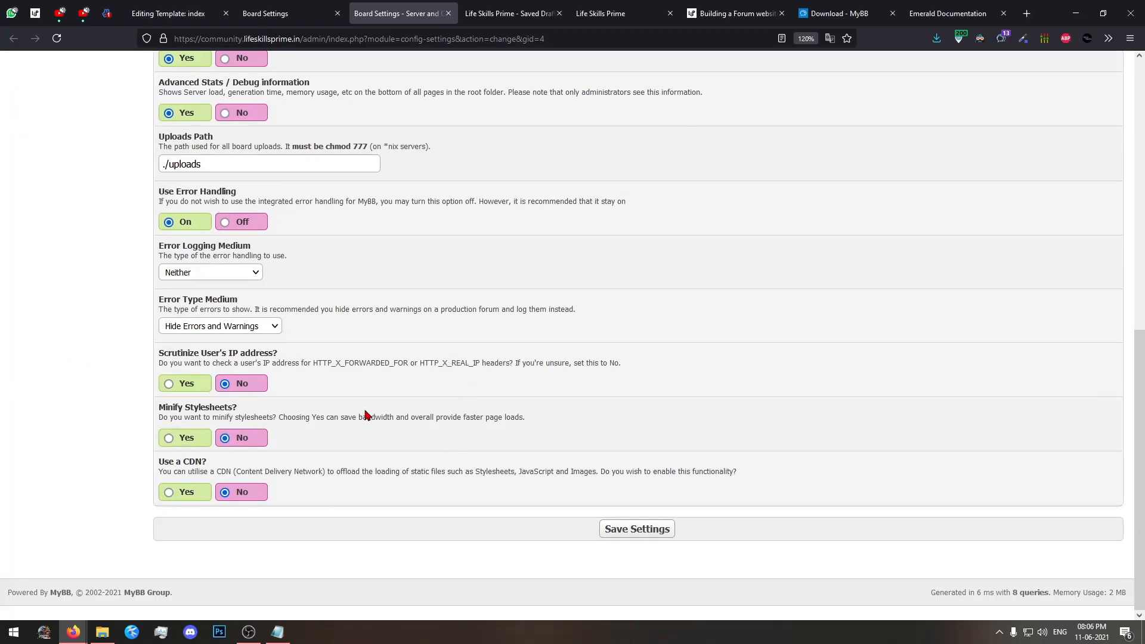
{"action": "left_click_drag", "start_coordinate": [327, 362], "coordinate": [469, 363]}
{"action": "left_click", "coordinate": [568, 385]}
{"action": "scroll", "coordinate": [378, 420], "scroll_direction": "up", "scroll_amount": 1}
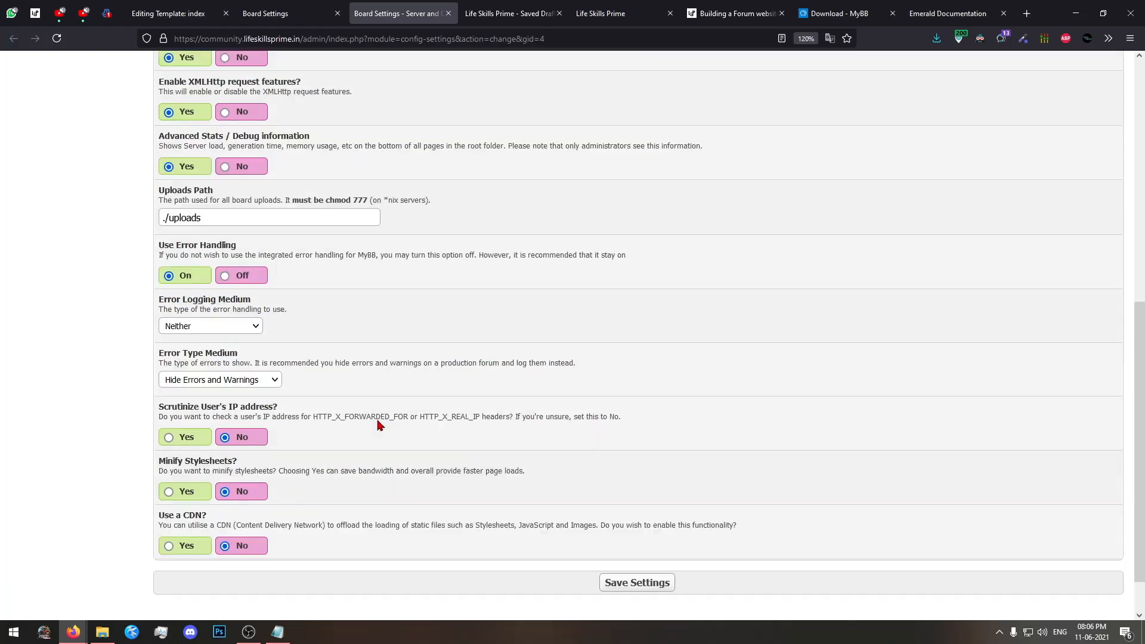
Try enabling the CDN option to view its static file fields, set it back to No, and close the tab without saving.
{"action": "scroll", "coordinate": [377, 420], "scroll_direction": "down", "scroll_amount": 1}
{"action": "left_click", "coordinate": [197, 494]}
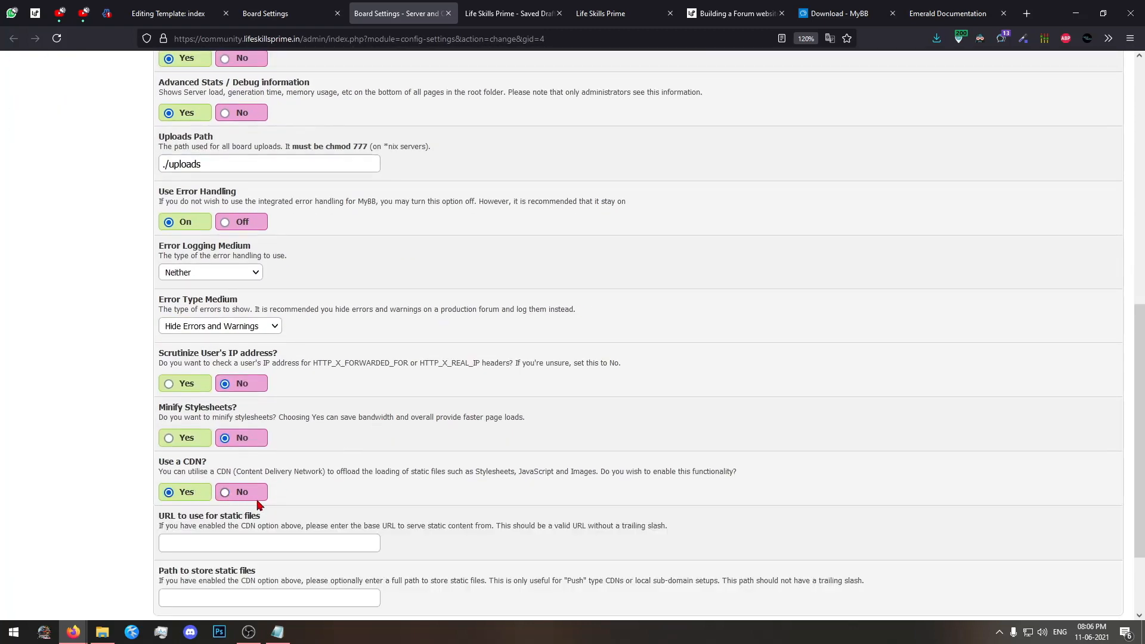
{"action": "scroll", "coordinate": [258, 505], "scroll_direction": "down", "scroll_amount": 2}
{"action": "left_click", "coordinate": [223, 380]}
{"action": "left_click", "coordinate": [278, 22]}
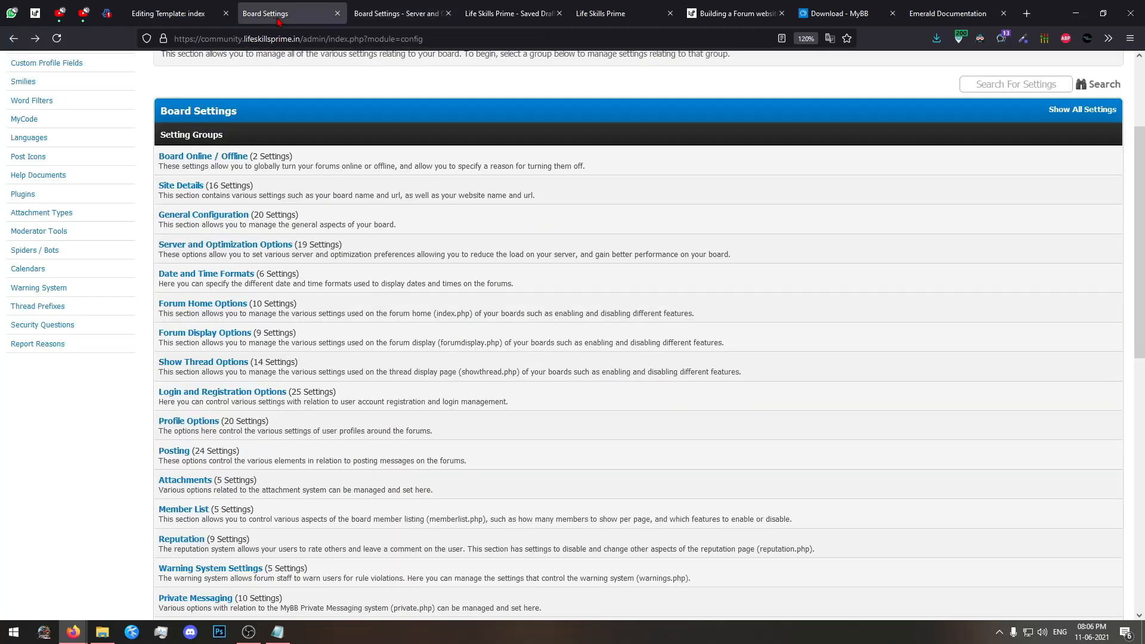
{"action": "left_click", "coordinate": [448, 14]}
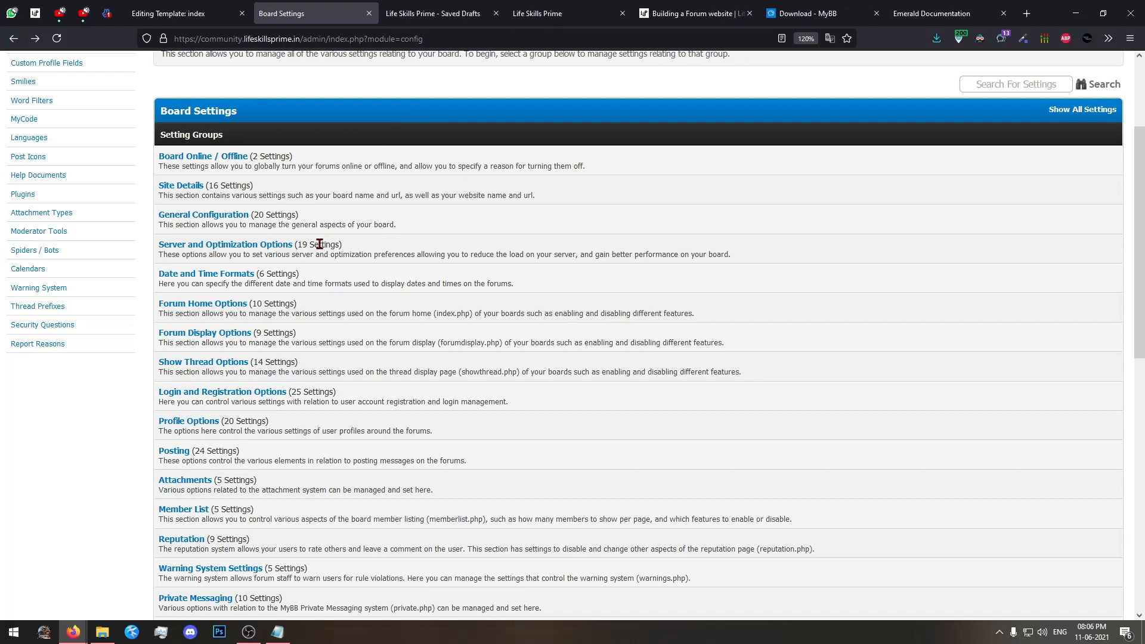
In Date and Time Formats, set the Default Timezone Offset to GMT +5:30 Hours, save, and return to the original Board Settings list.
{"action": "middle_click", "coordinate": [226, 276]}
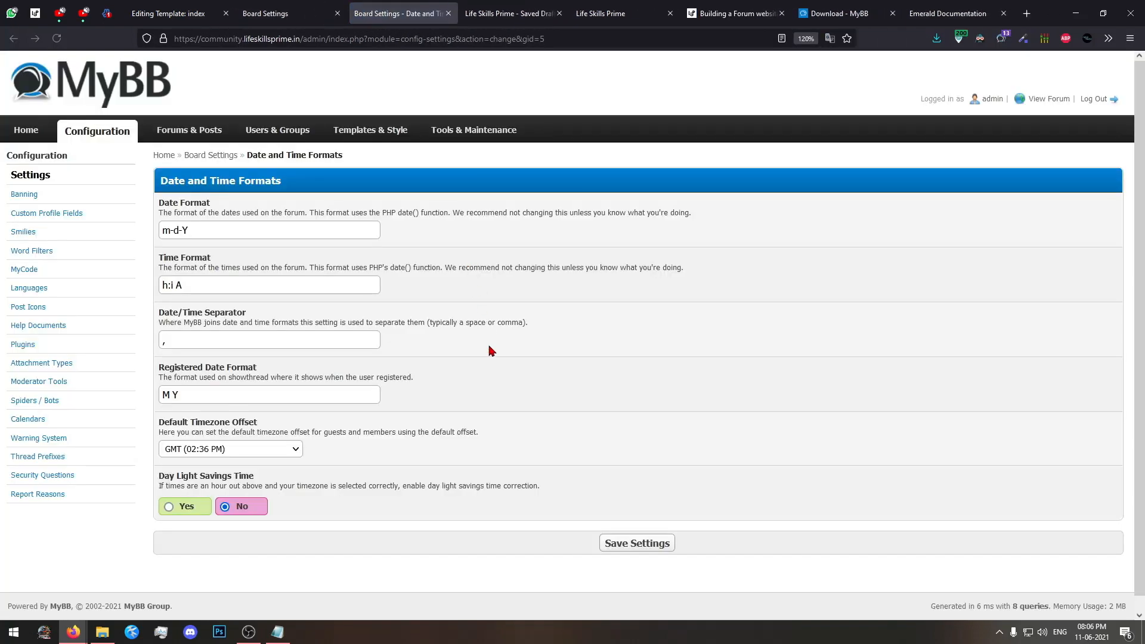
{"action": "scroll", "coordinate": [624, 371], "scroll_direction": "down", "scroll_amount": 1}
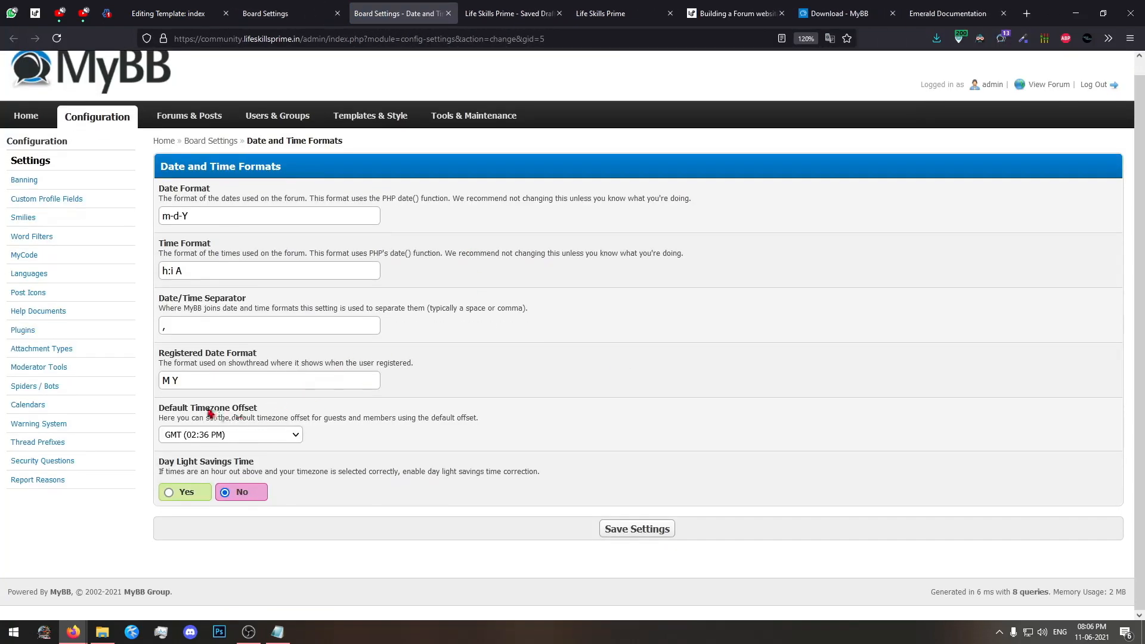
{"action": "left_click", "coordinate": [218, 435]}
{"action": "left_click", "coordinate": [305, 360]}
{"action": "left_click", "coordinate": [229, 440]}
{"action": "scroll", "coordinate": [227, 259], "scroll_direction": "down", "scroll_amount": 8}
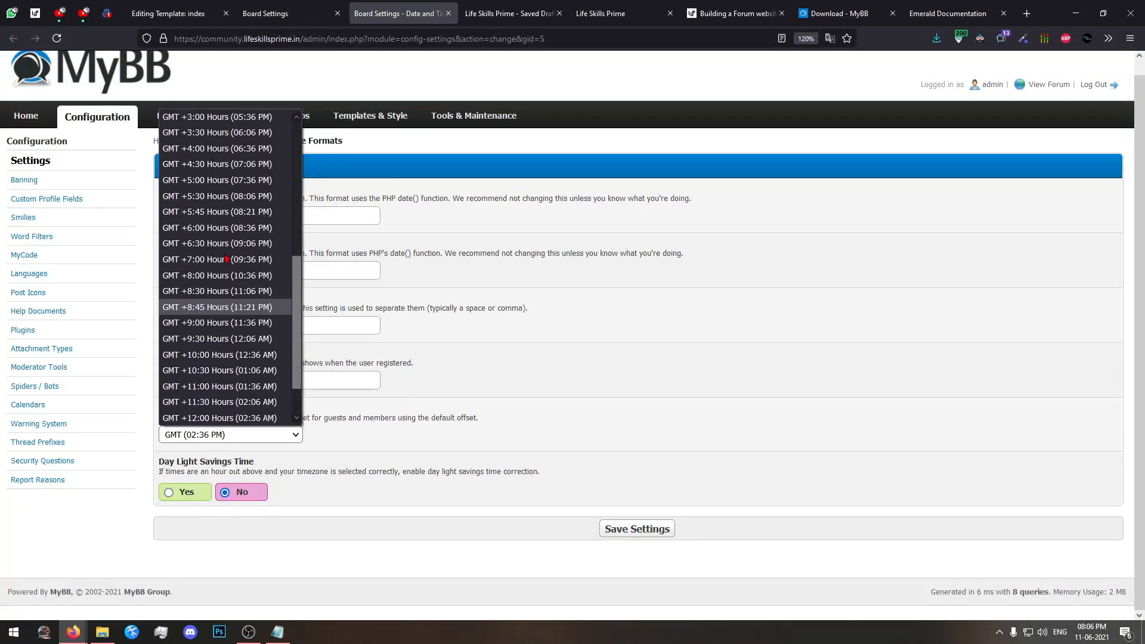
{"action": "left_click", "coordinate": [219, 196]}
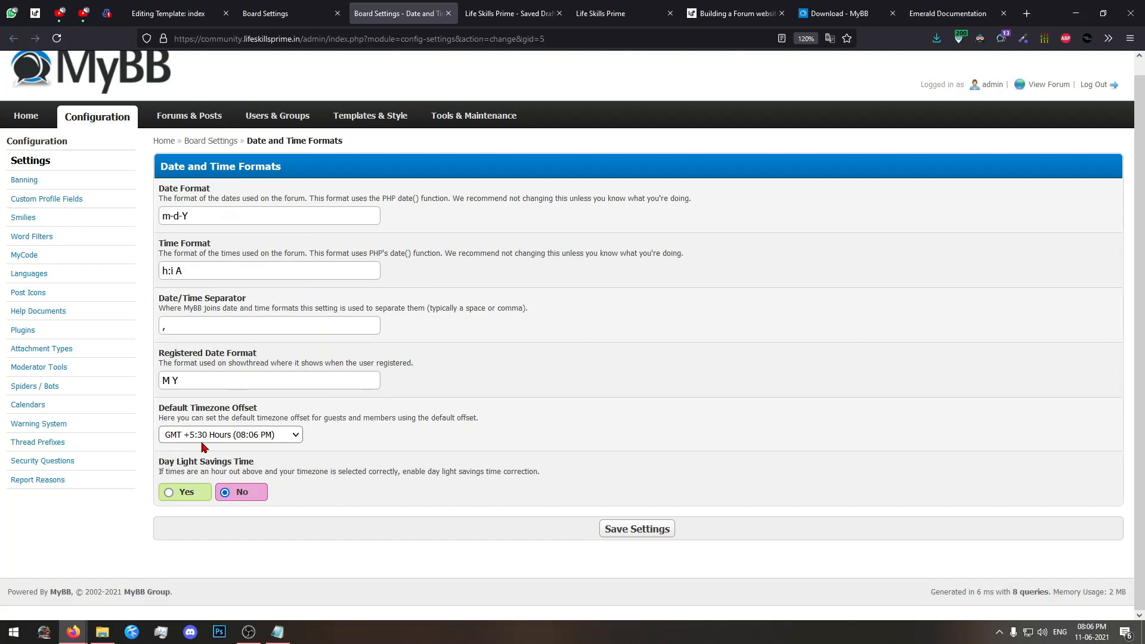
{"action": "left_click", "coordinate": [637, 531]}
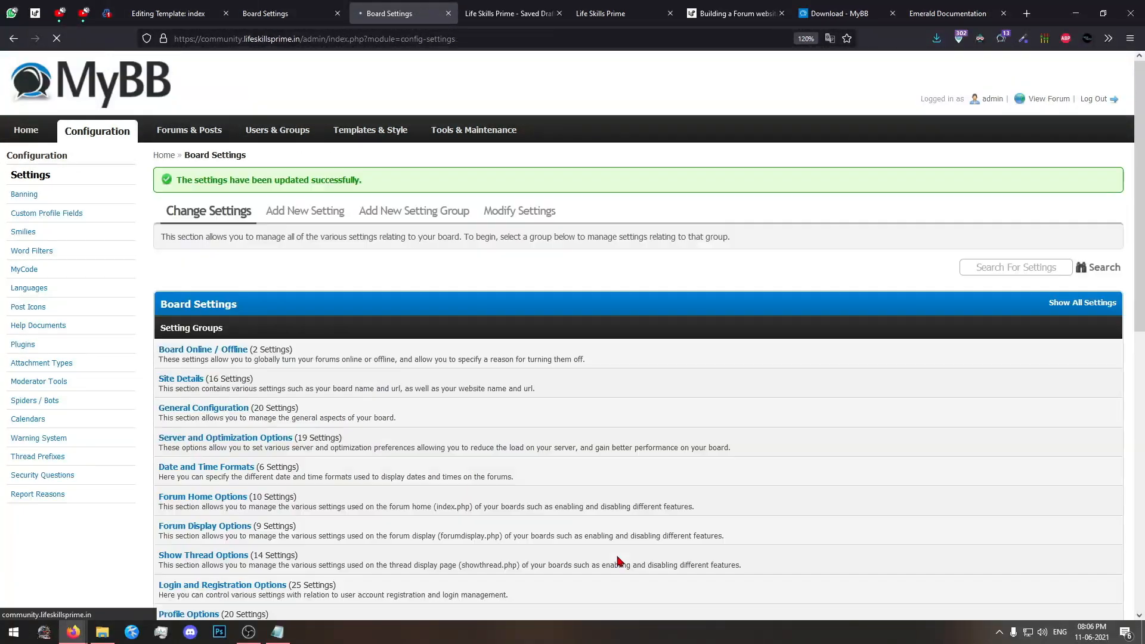
{"action": "left_click", "coordinate": [448, 13]}
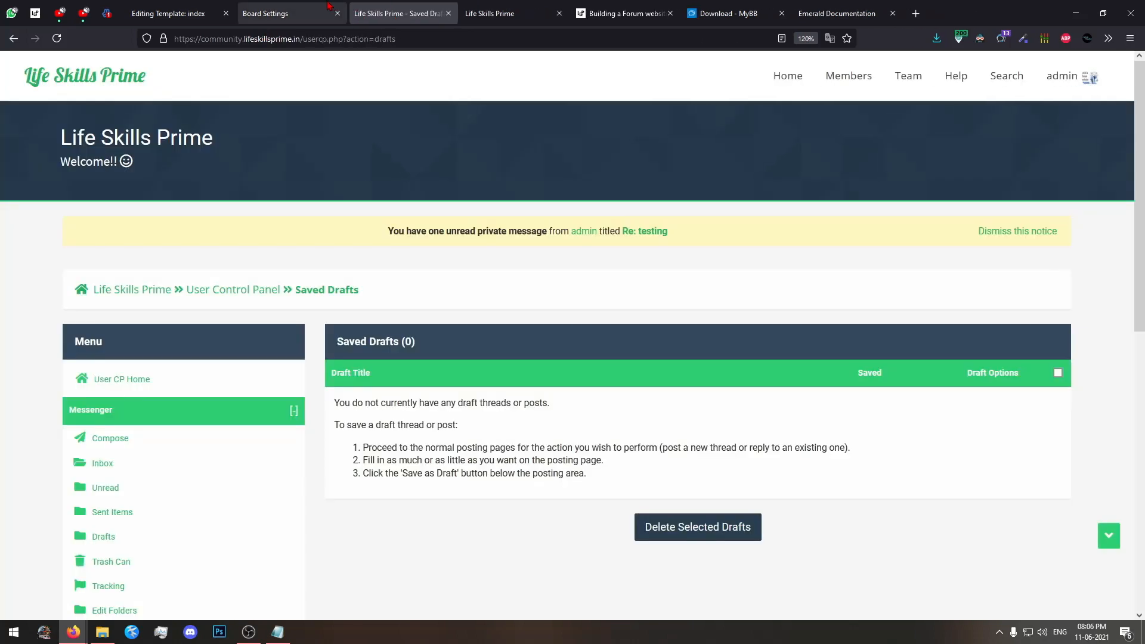
{"action": "left_click", "coordinate": [280, 13]}
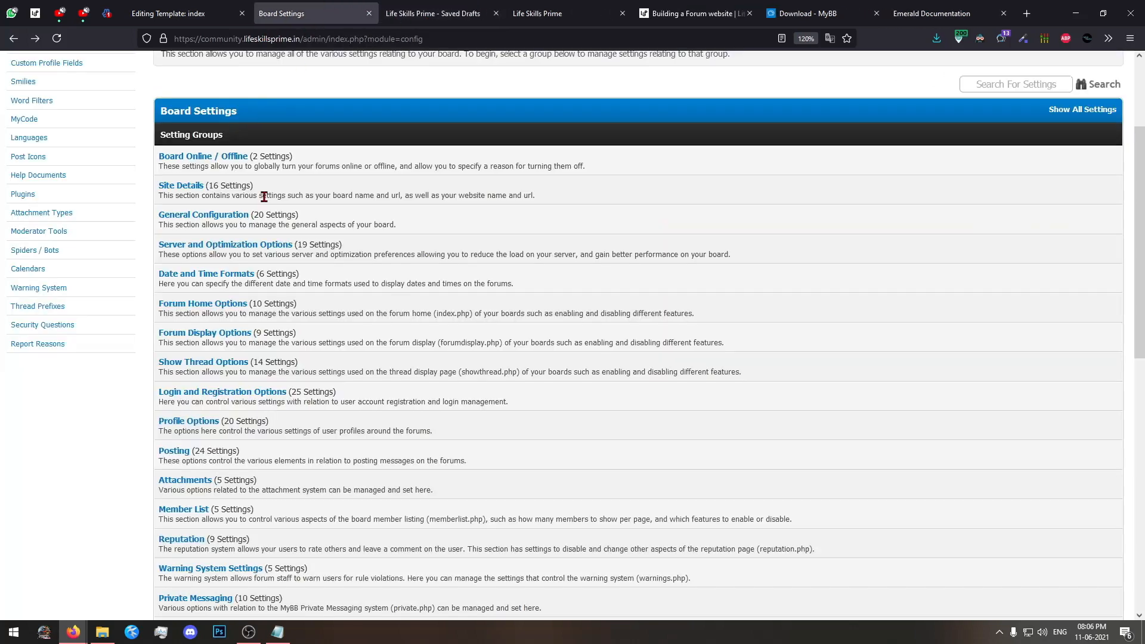
In Forum Home Options, set Show Who's Online? to No and save the settings.
{"action": "middle_click", "coordinate": [196, 306]}
{"action": "left_click", "coordinate": [364, 8]}
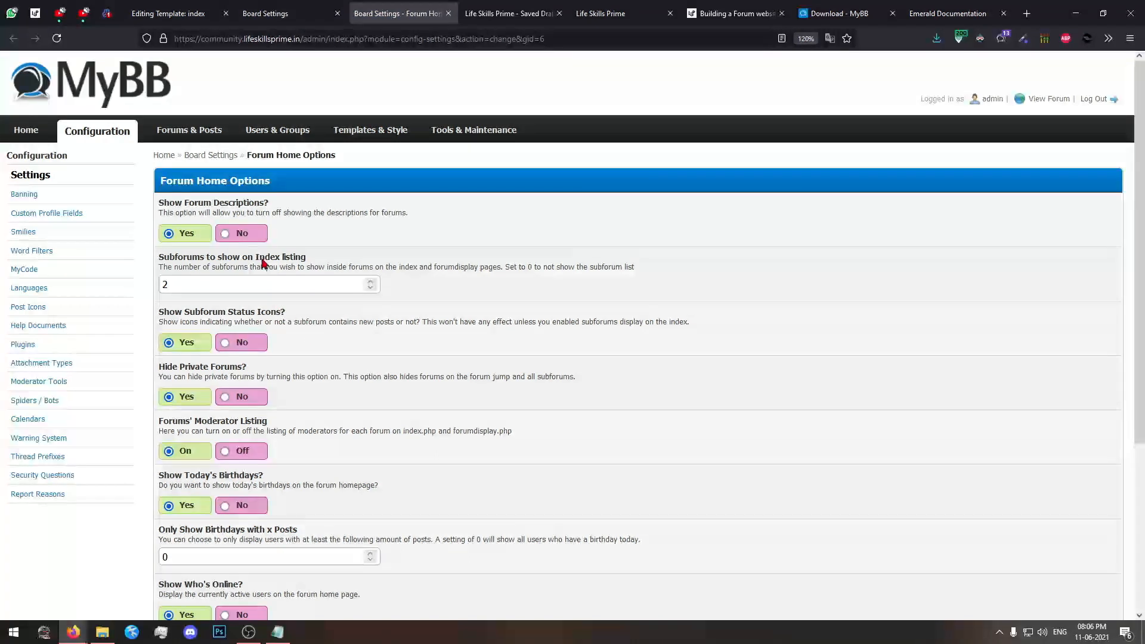
{"action": "scroll", "coordinate": [240, 301], "scroll_direction": "down", "scroll_amount": 2}
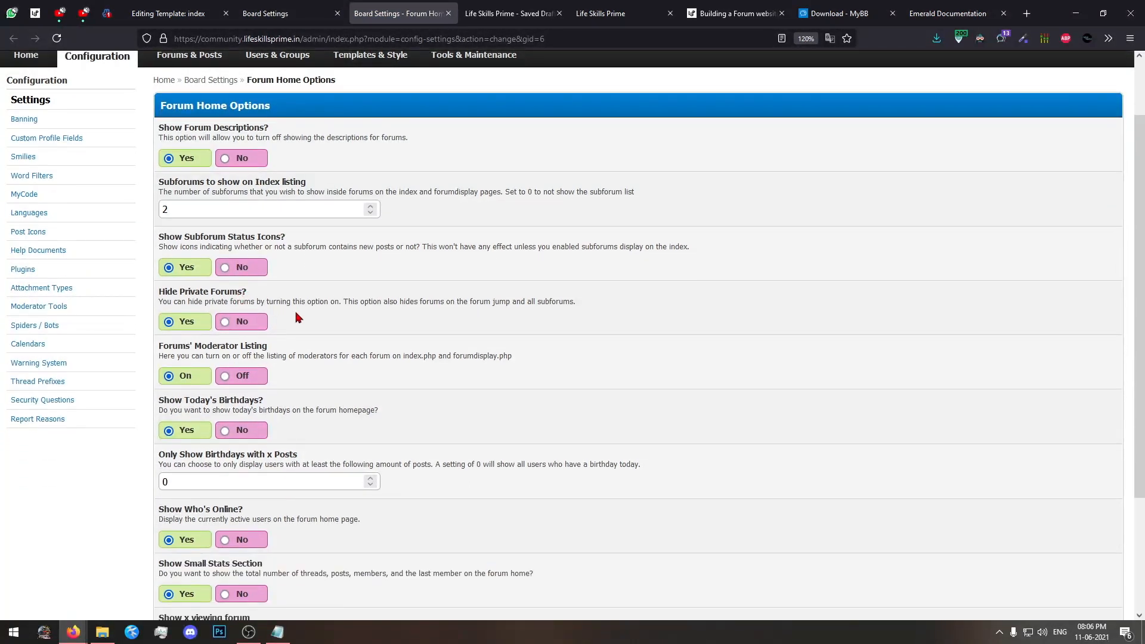
{"action": "scroll", "coordinate": [296, 312], "scroll_direction": "down", "scroll_amount": 2}
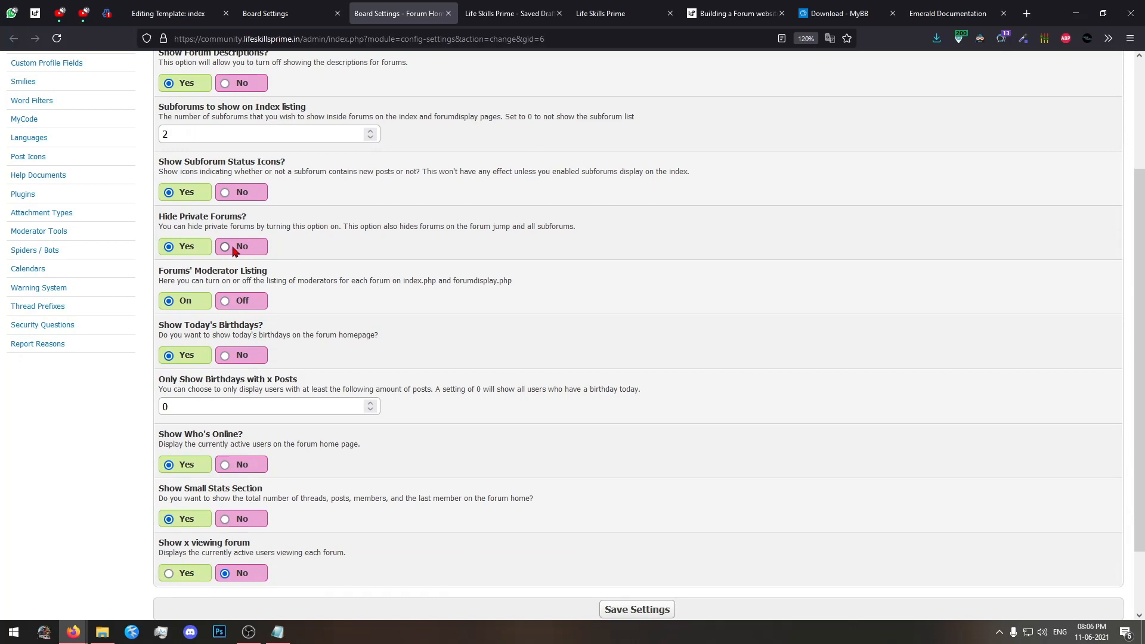
{"action": "scroll", "coordinate": [258, 346], "scroll_direction": "down", "scroll_amount": 2}
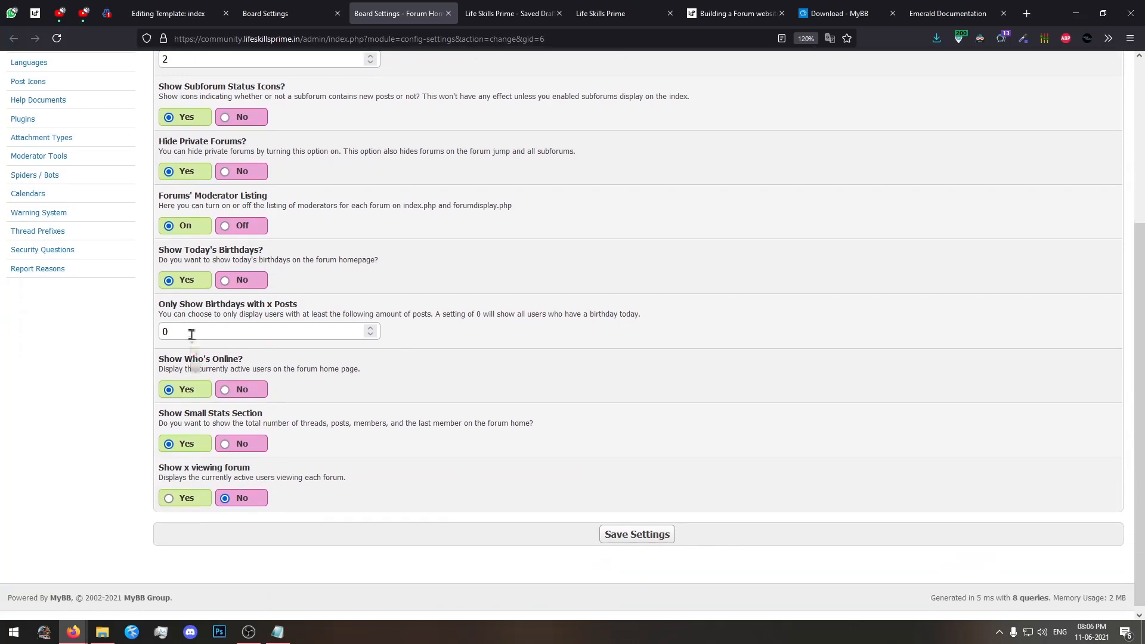
{"action": "left_click_drag", "start_coordinate": [161, 331], "coordinate": [221, 331]}
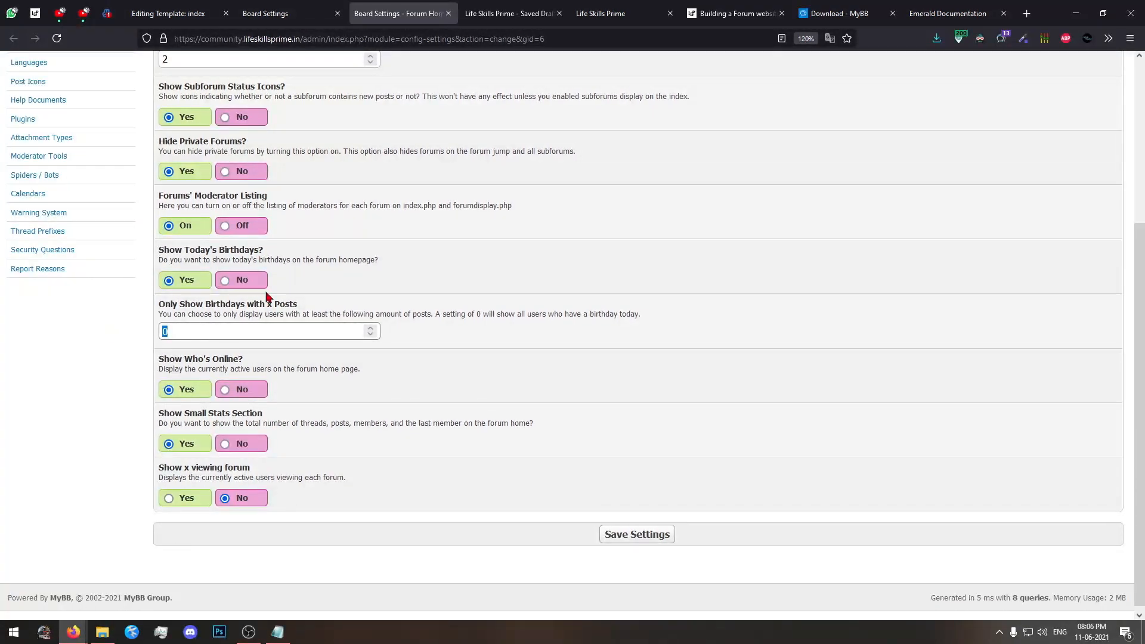
{"action": "left_click", "coordinate": [225, 391]}
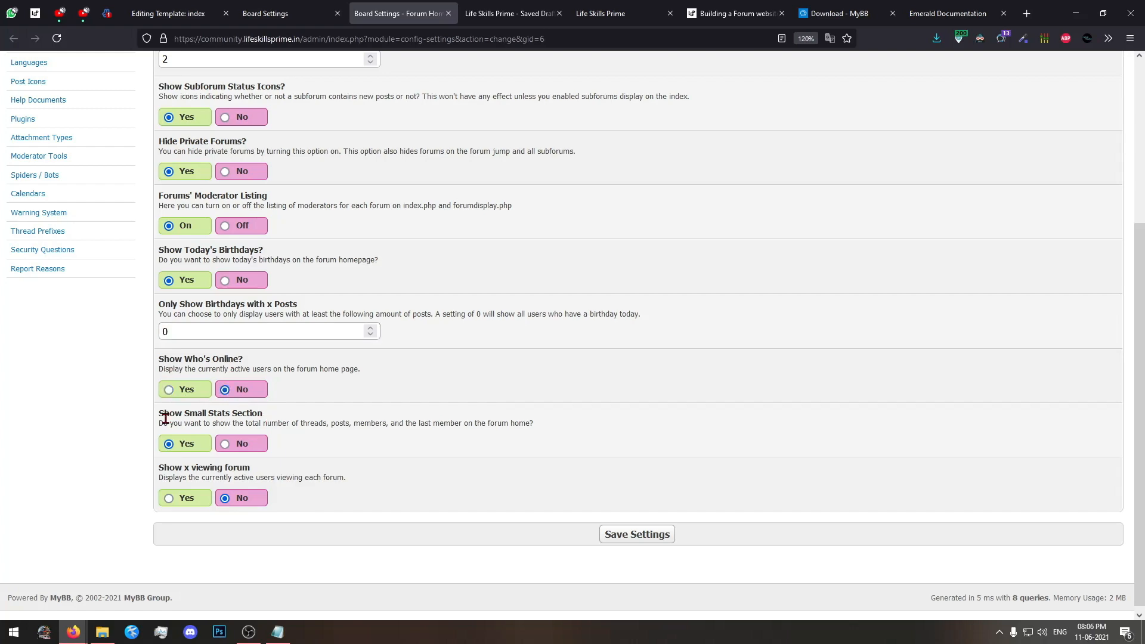
{"action": "left_click", "coordinate": [599, 550]}
Load the Life Skills Prime forum home page and check its Who's Online section and forum list.
{"action": "left_click", "coordinate": [510, 13]}
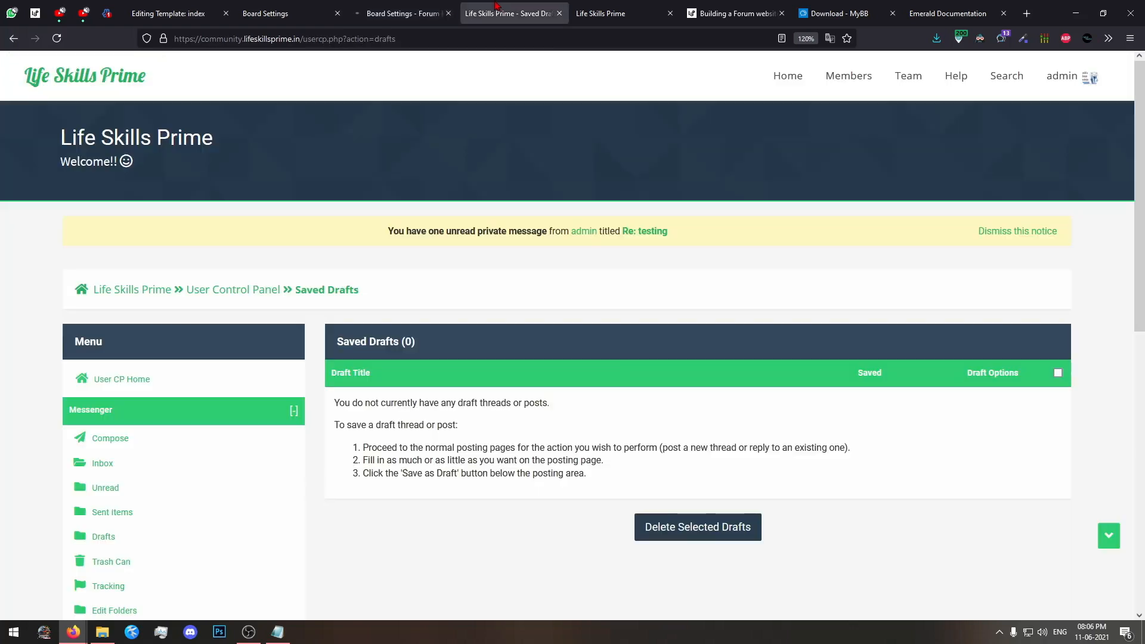
{"action": "scroll", "coordinate": [135, 97], "scroll_direction": "down", "scroll_amount": 5}
{"action": "left_click", "coordinate": [136, 92]}
{"action": "scroll", "coordinate": [238, 125], "scroll_direction": "up", "scroll_amount": 2}
{"action": "scroll", "coordinate": [539, 391], "scroll_direction": "down", "scroll_amount": 4}
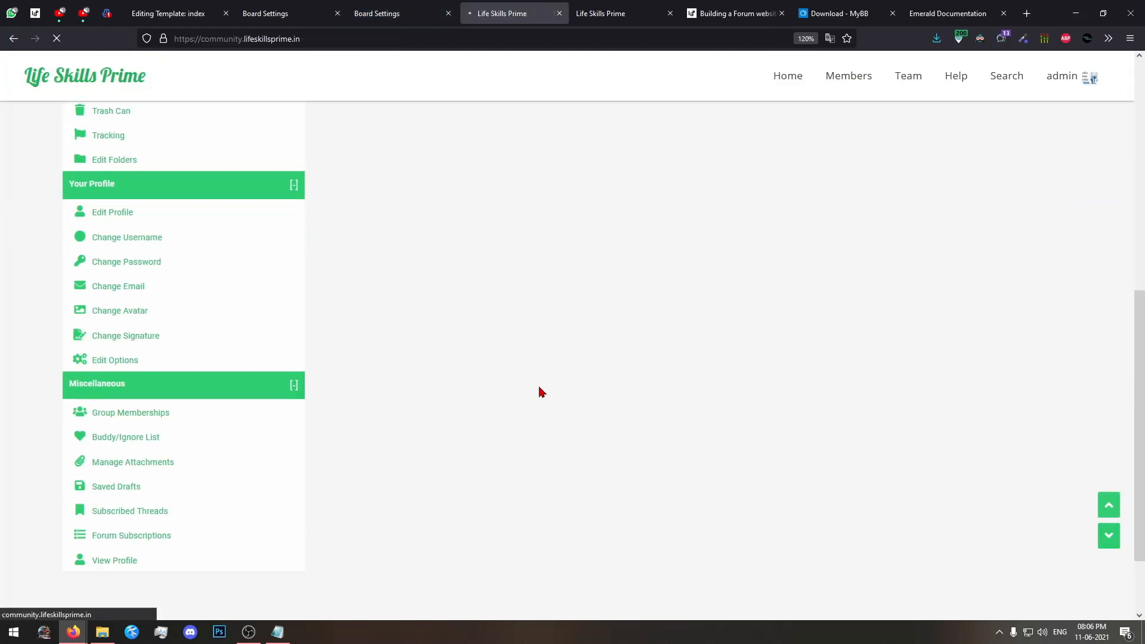
{"action": "scroll", "coordinate": [48, 400], "scroll_direction": "down", "scroll_amount": 3}
{"action": "left_click", "coordinate": [1108, 505]}
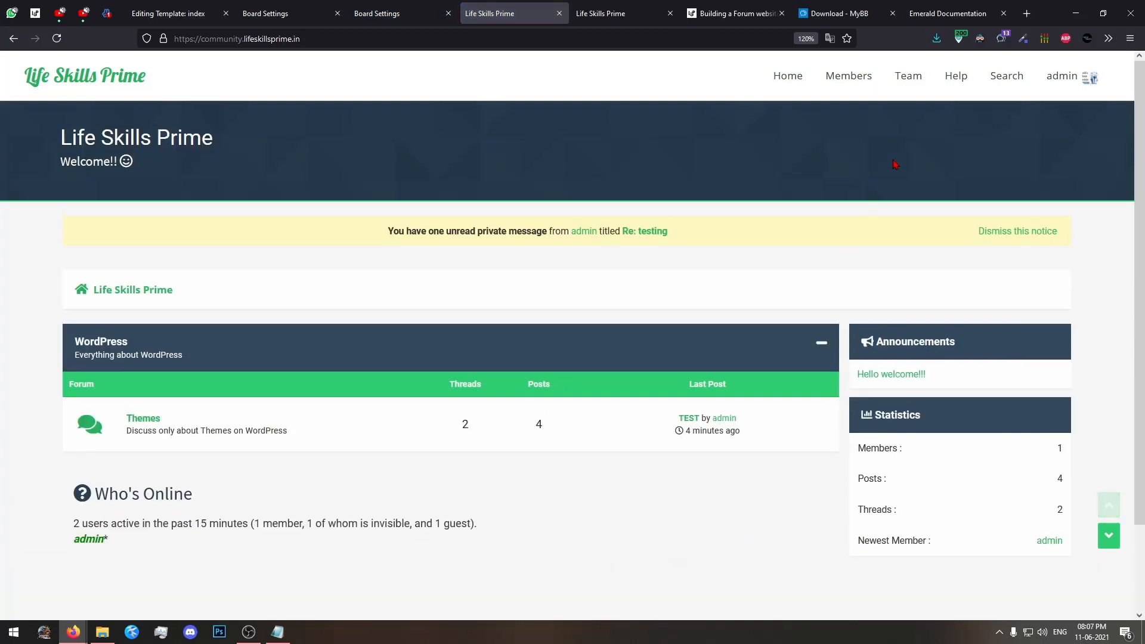
{"action": "left_click", "coordinate": [13, 38]}
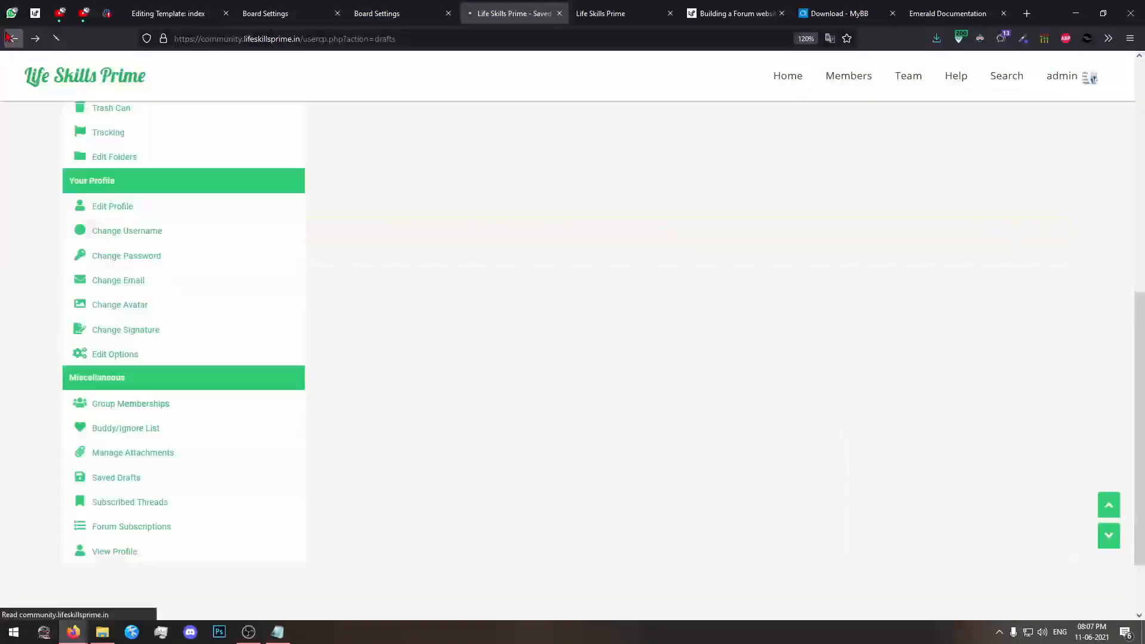
{"action": "left_click", "coordinate": [34, 41]}
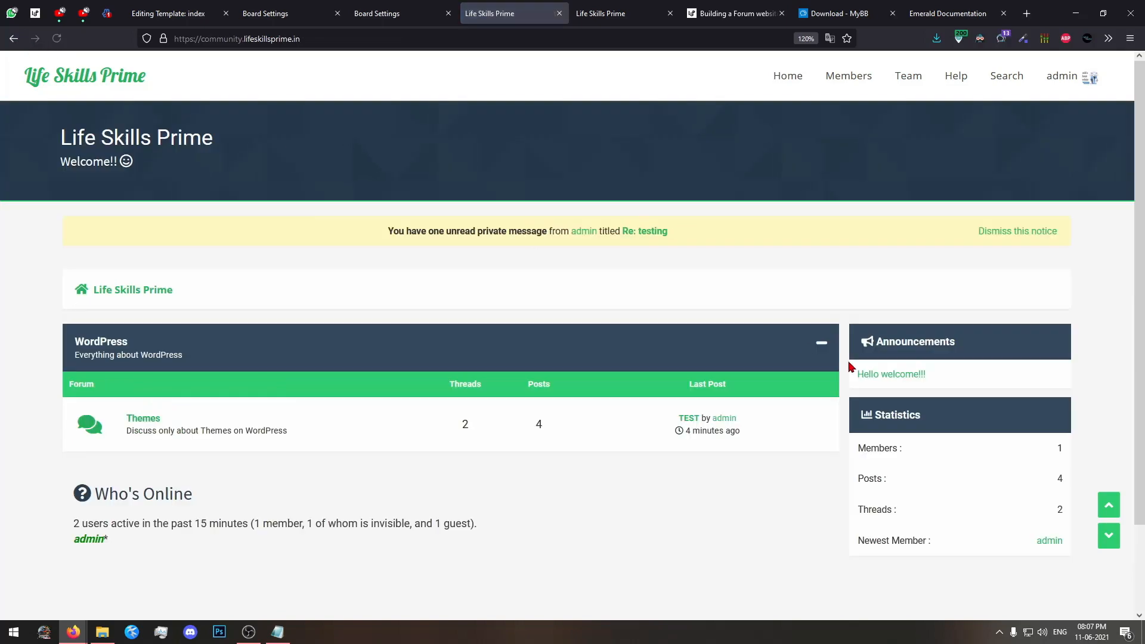
{"action": "scroll", "coordinate": [851, 366], "scroll_direction": "down", "scroll_amount": 3}
{"action": "left_click_drag", "start_coordinate": [200, 425], "coordinate": [221, 425]}
Examine the Board Settings groups against the sections shown on the forum home page.
{"action": "left_click", "coordinate": [415, 6]}
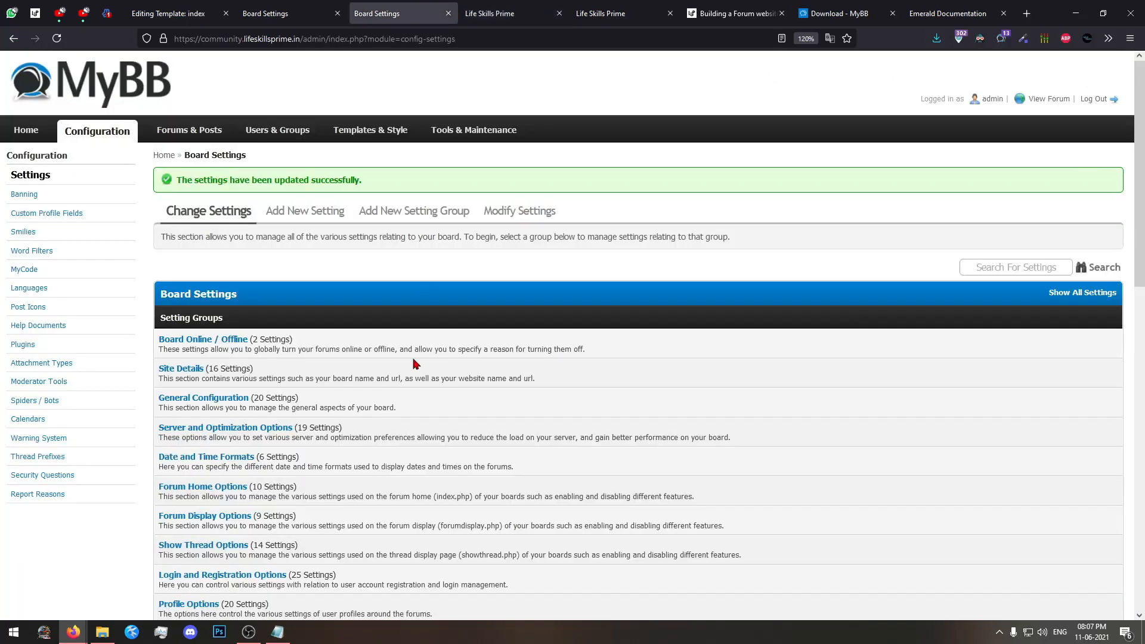
{"action": "scroll", "coordinate": [288, 87], "scroll_direction": "down", "scroll_amount": 5}
{"action": "scroll", "coordinate": [288, 88], "scroll_direction": "up", "scroll_amount": 4}
{"action": "left_click", "coordinate": [469, 7]}
{"action": "left_click_drag", "start_coordinate": [450, 517], "coordinate": [199, 473]}
{"action": "left_click", "coordinate": [198, 446]}
{"action": "left_click", "coordinate": [280, 7]}
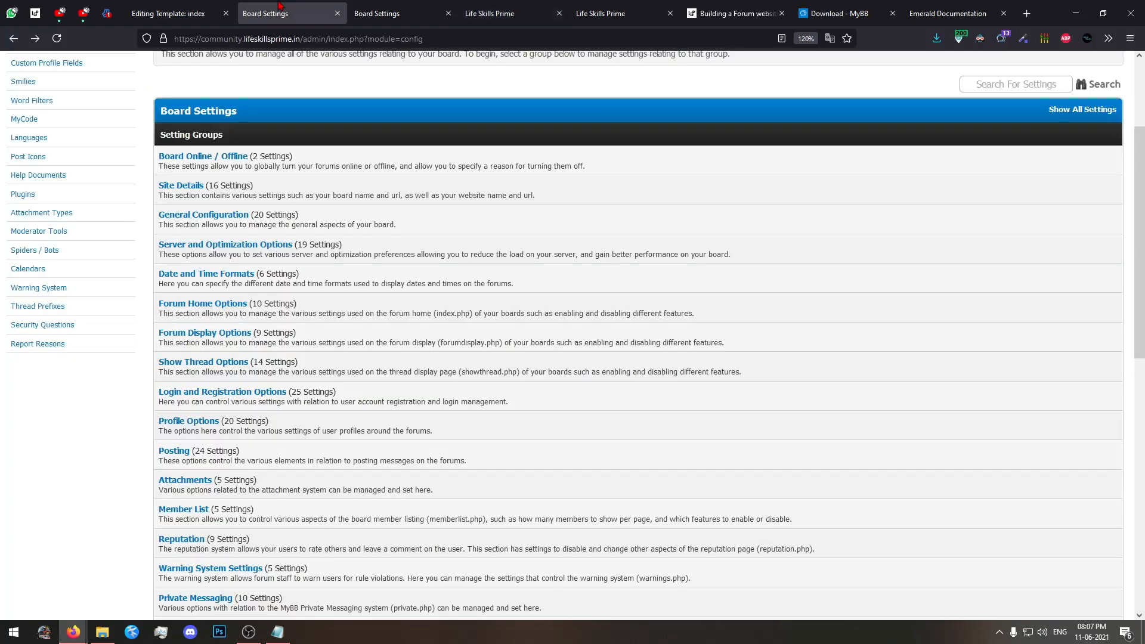
{"action": "scroll", "coordinate": [267, 84], "scroll_direction": "up", "scroll_amount": 3}
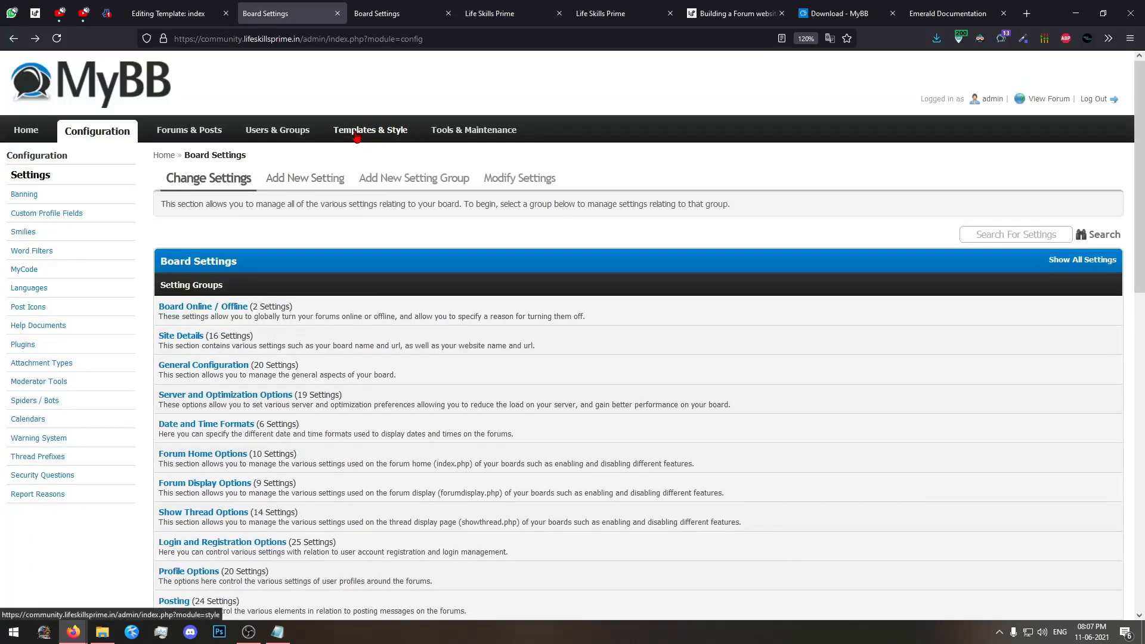
{"action": "scroll", "coordinate": [430, 136], "scroll_direction": "down", "scroll_amount": 5}
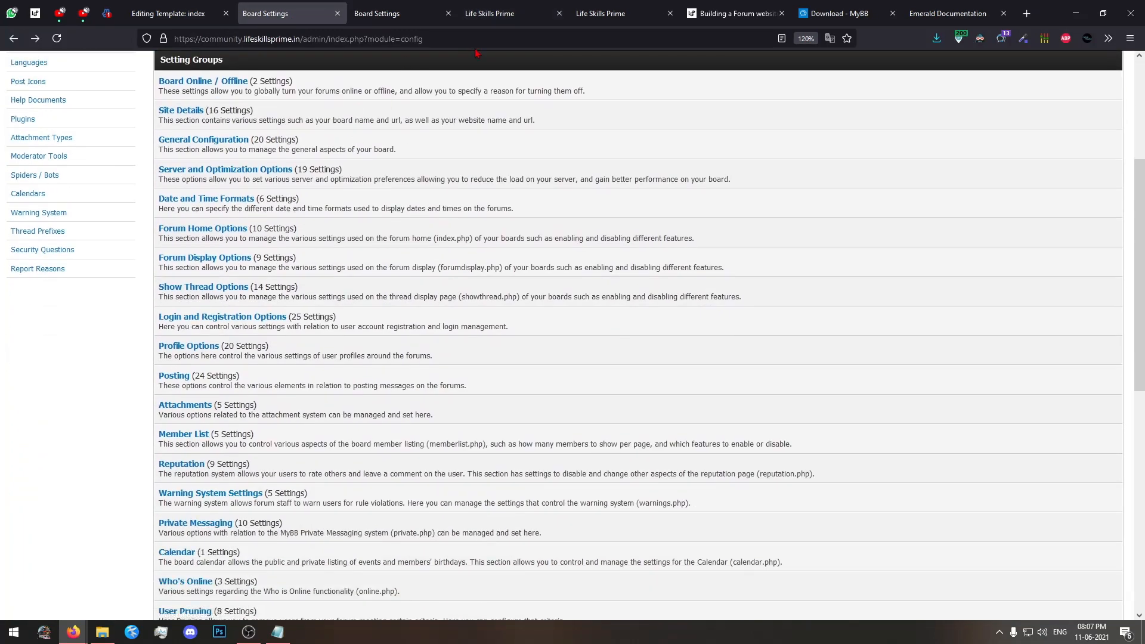
{"action": "left_click", "coordinate": [497, 7]}
{"action": "left_click", "coordinate": [286, 6]}
{"action": "scroll", "coordinate": [131, 294], "scroll_direction": "down", "scroll_amount": 3}
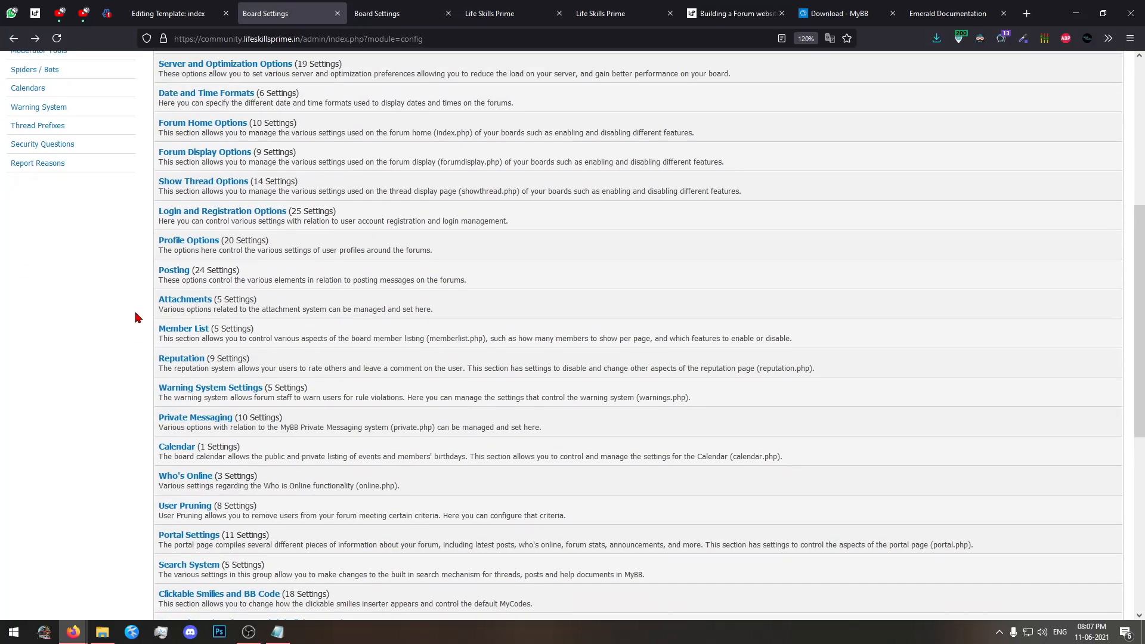
Close the extra Board Settings tab and return to the original settings group list.
{"action": "left_click", "coordinate": [377, 17]}
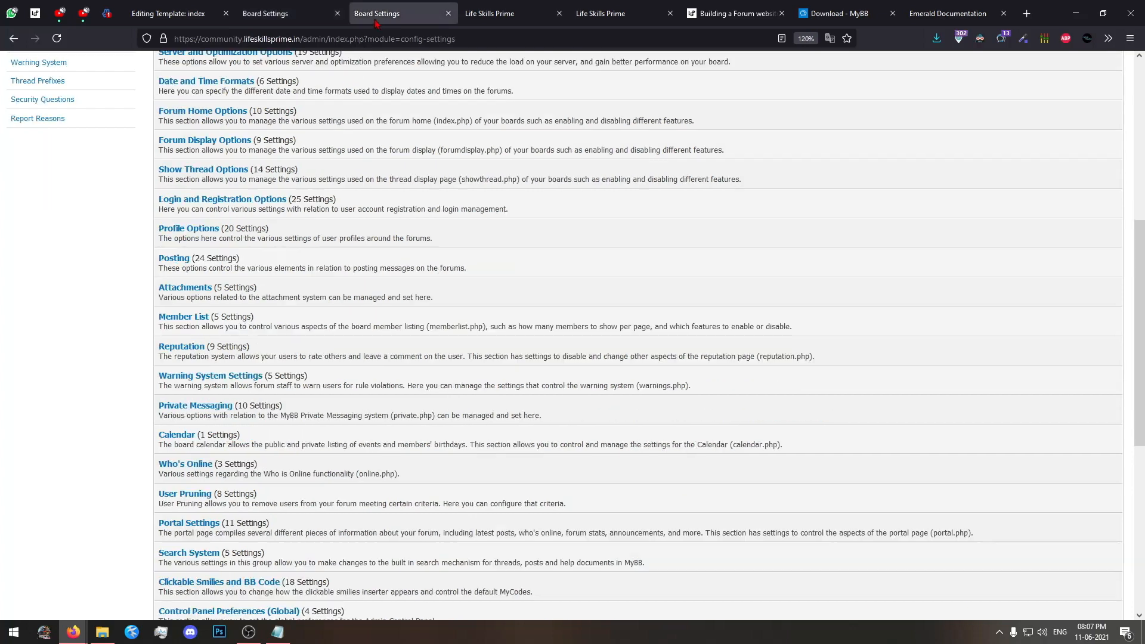
{"action": "left_click", "coordinate": [448, 13]}
{"action": "left_click", "coordinate": [341, 5]}
{"action": "scroll", "coordinate": [301, 203], "scroll_direction": "up", "scroll_amount": 3}
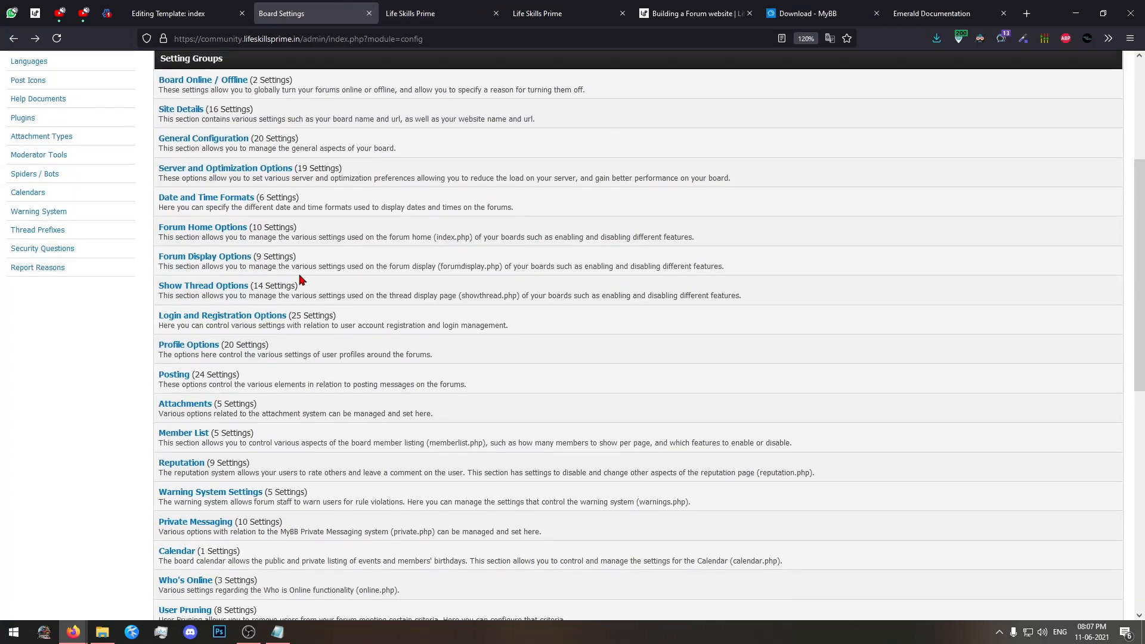
Open Login and Registration Options, try setting Disable Registrations to Yes, and set it back to No.
{"action": "middle_click", "coordinate": [239, 318]}
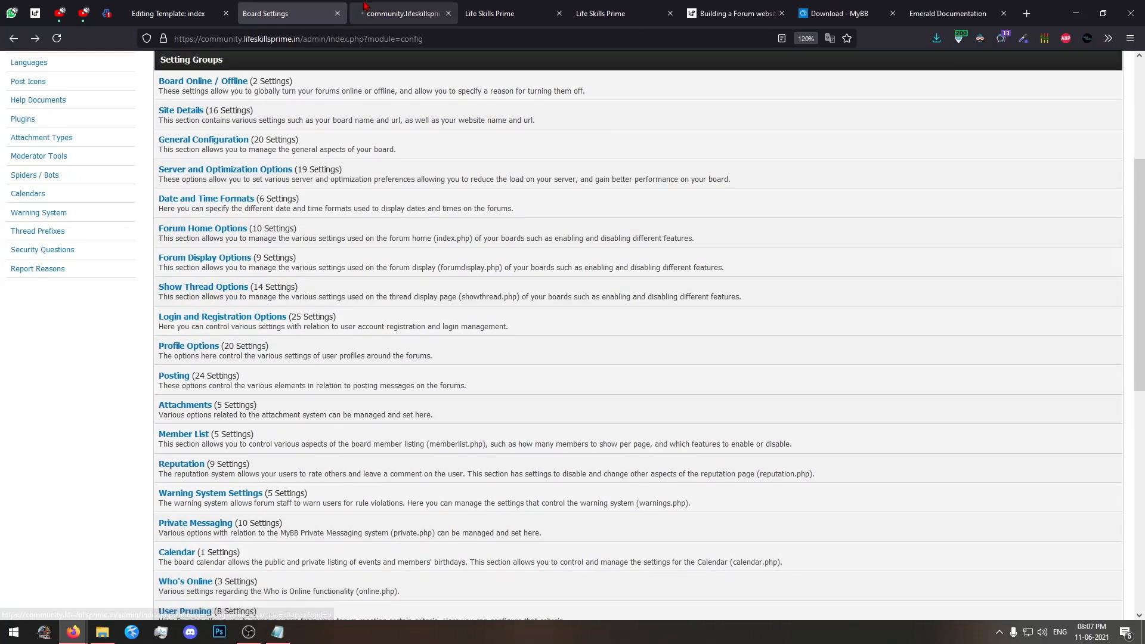
{"action": "left_click", "coordinate": [365, 8]}
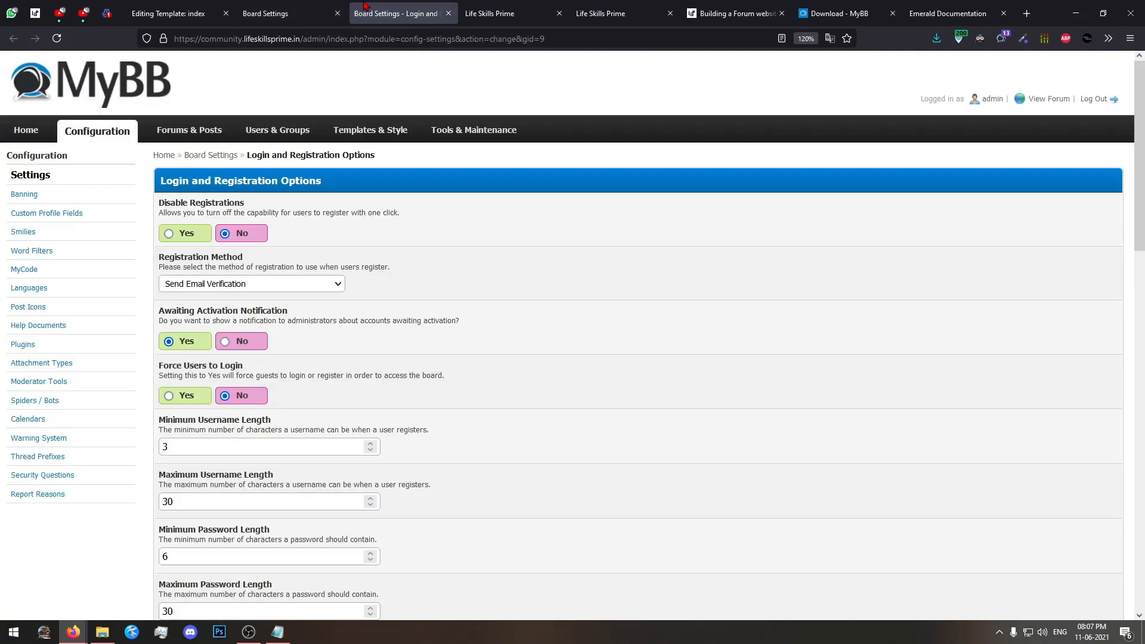
{"action": "left_click", "coordinate": [181, 234]}
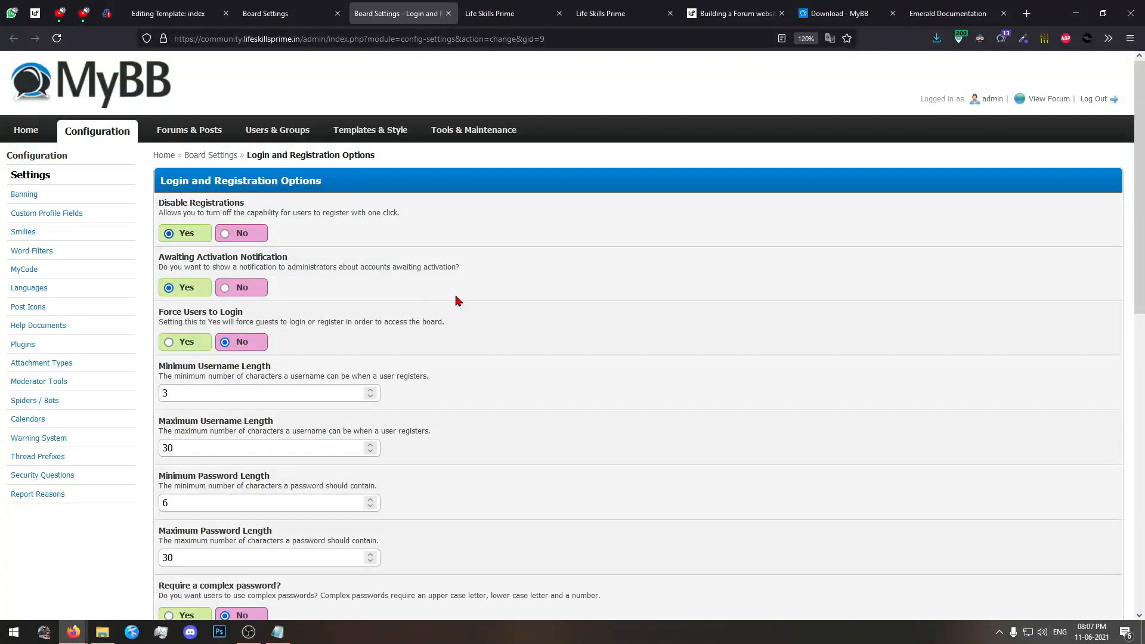
{"action": "left_click", "coordinate": [242, 236]}
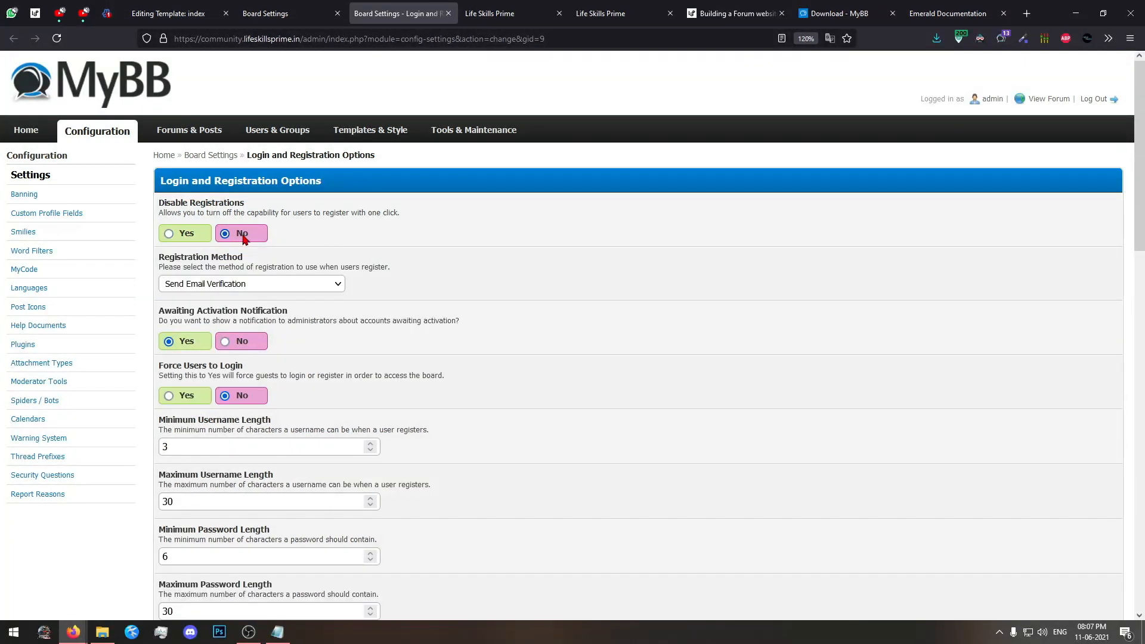
Try the Registration Method options Instant Activation, Send Random Password, Send Email Verification, Administrator Activation, and Email Verification & Administrator Activation.
{"action": "left_click", "coordinate": [228, 284]}
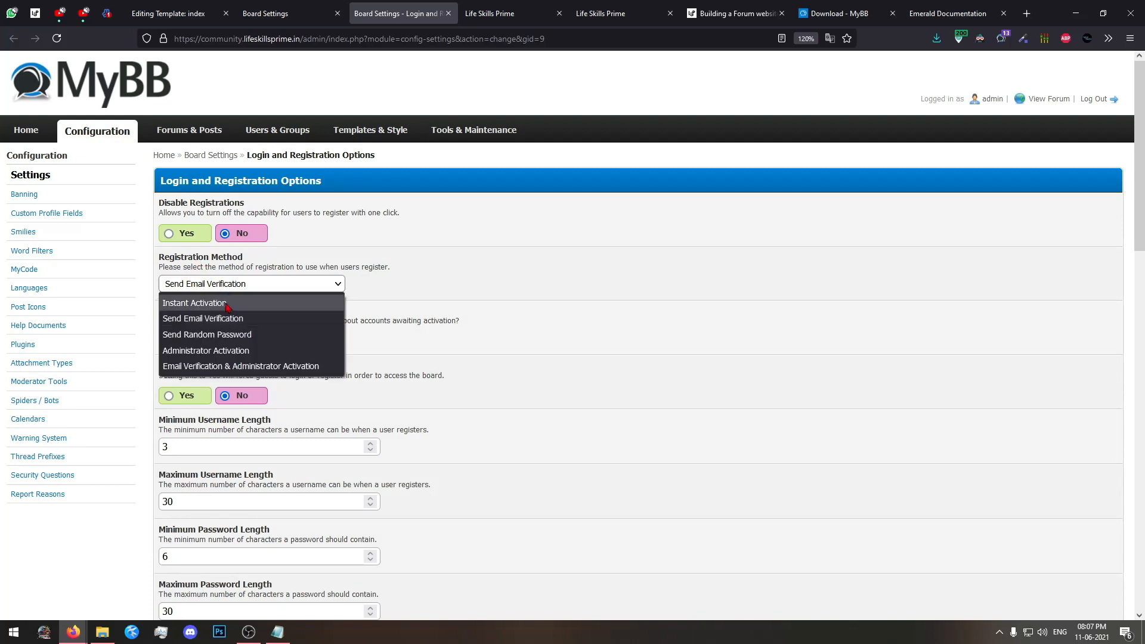
{"action": "left_click", "coordinate": [229, 303]}
{"action": "left_click", "coordinate": [229, 285]}
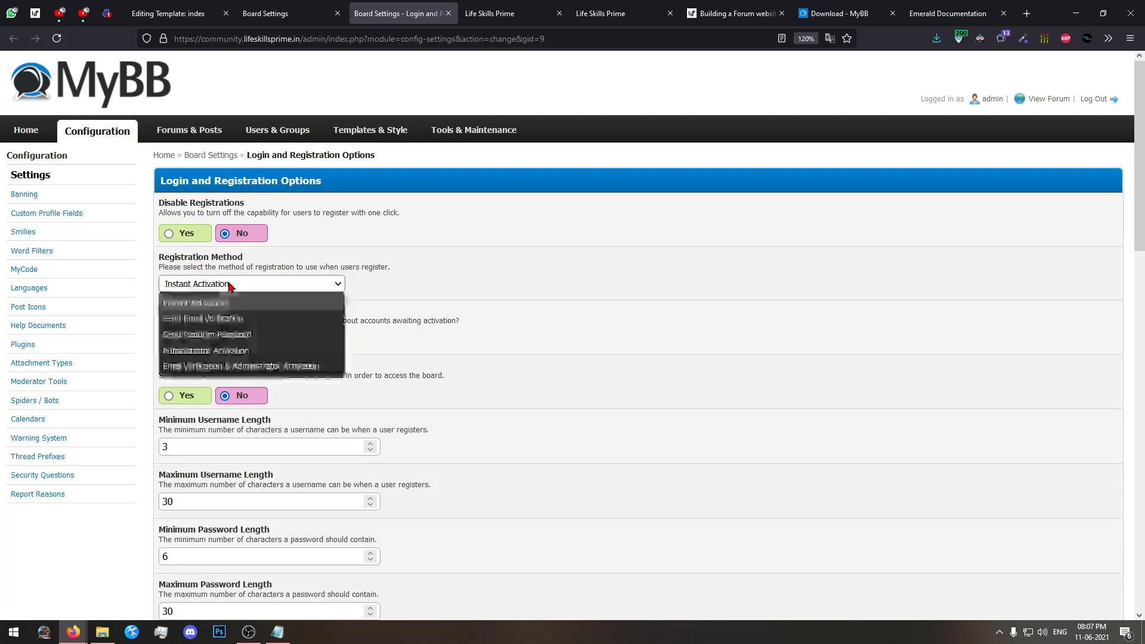
{"action": "left_click", "coordinate": [219, 335]}
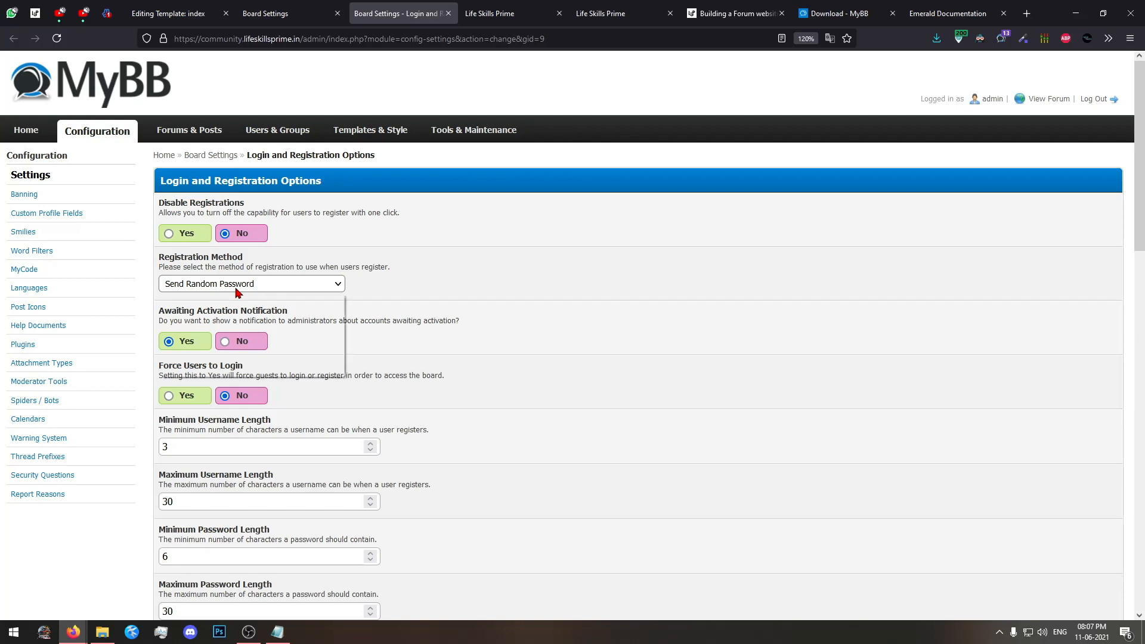
{"action": "left_click", "coordinate": [234, 291]}
{"action": "left_click", "coordinate": [210, 320]}
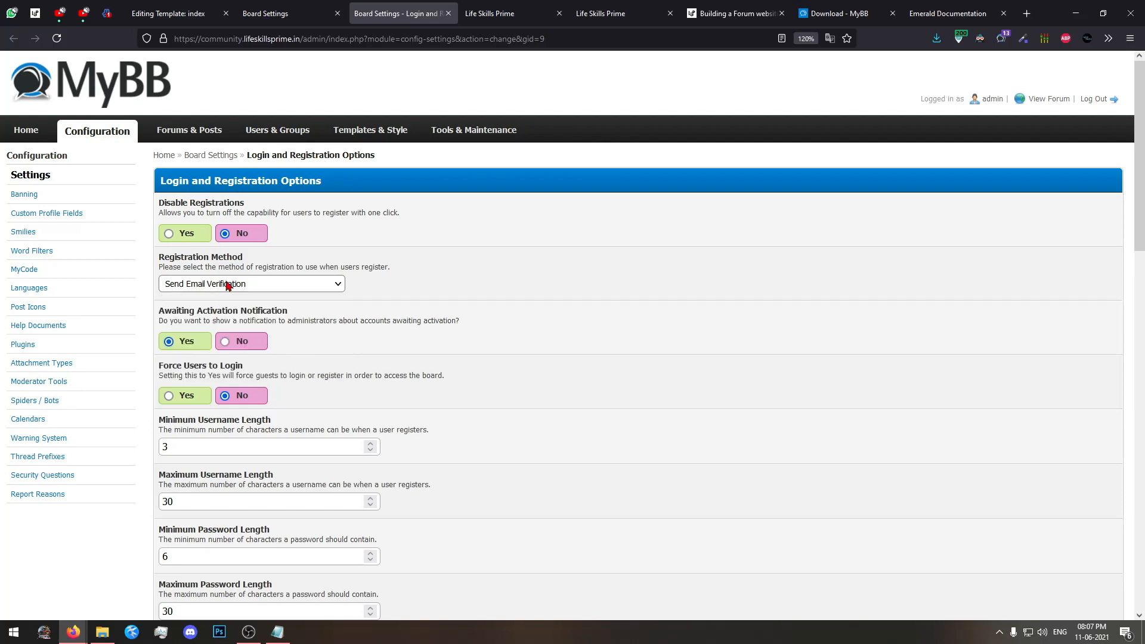
{"action": "left_click", "coordinate": [228, 284]}
{"action": "left_click", "coordinate": [213, 351]}
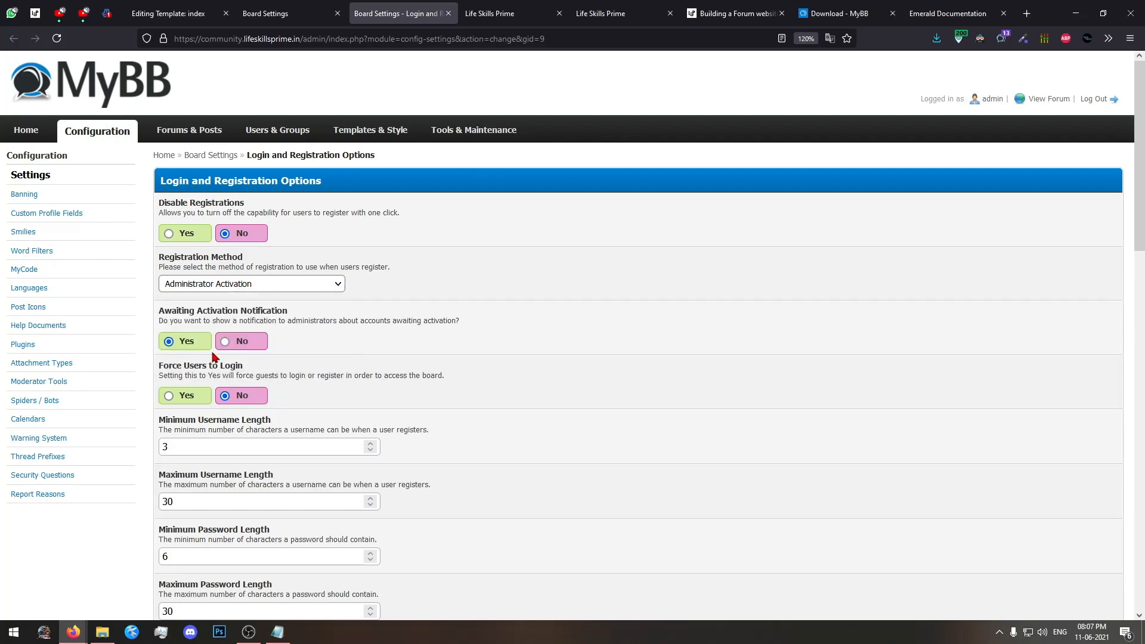
{"action": "left_click", "coordinate": [238, 284]}
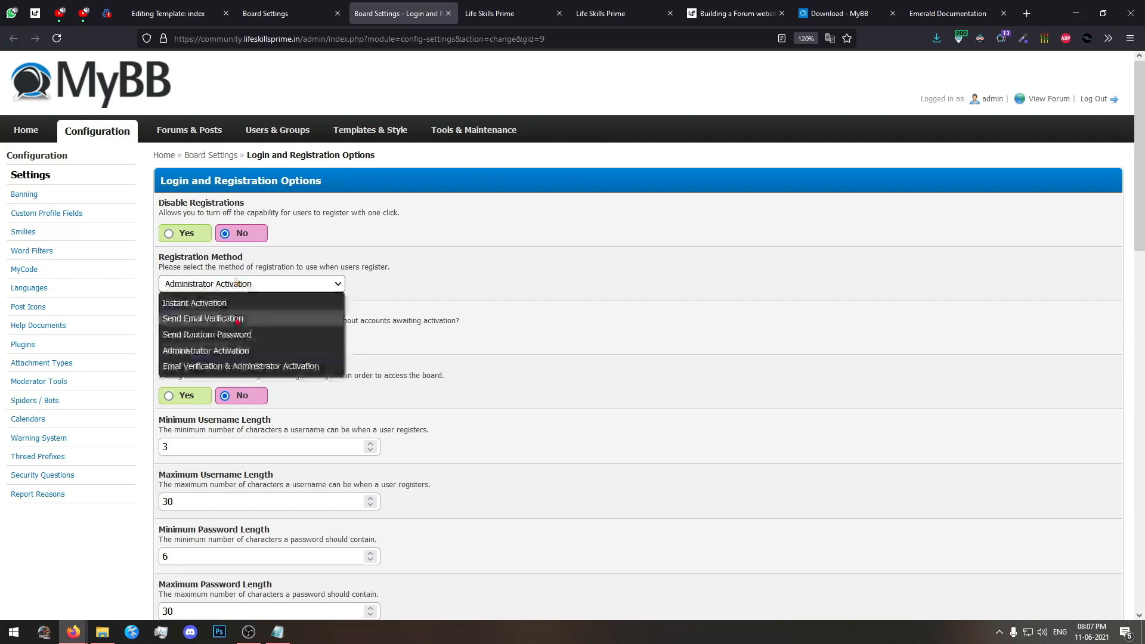
{"action": "left_click", "coordinate": [236, 366]}
Set the Registration Method to Instant Activation.
{"action": "left_click", "coordinate": [315, 286]}
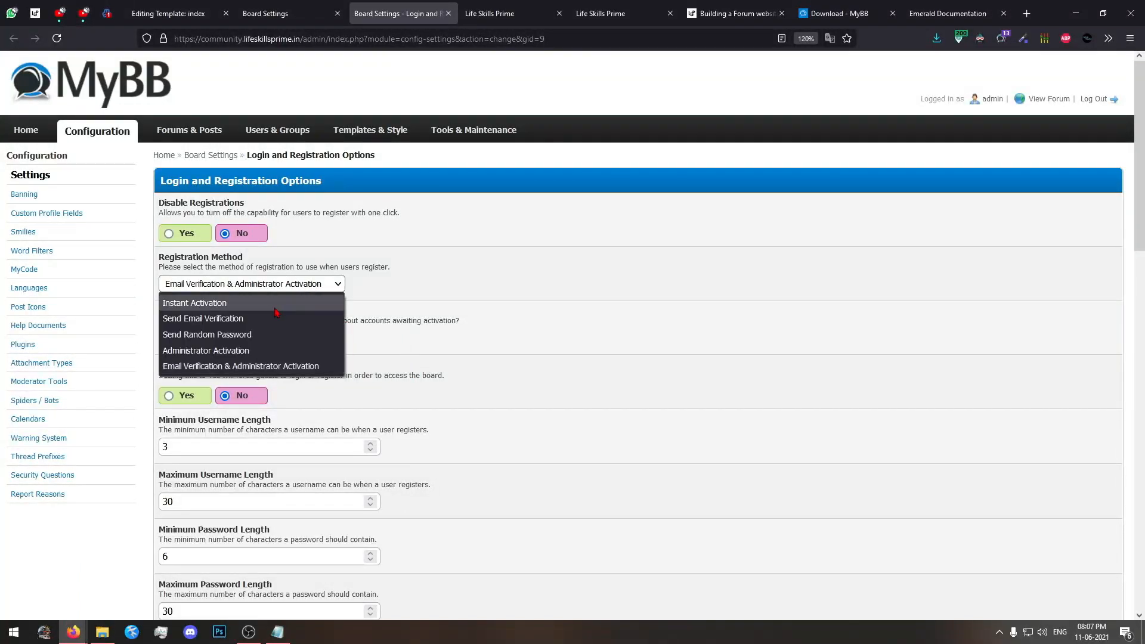
{"action": "left_click", "coordinate": [316, 298]}
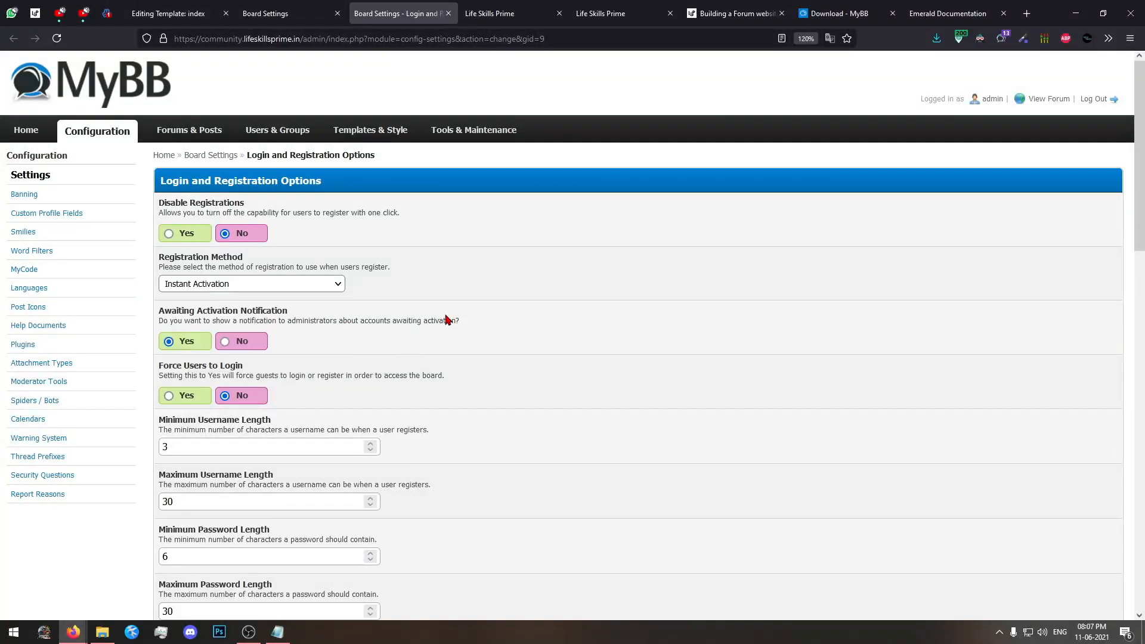
{"action": "scroll", "coordinate": [432, 330], "scroll_direction": "down", "scroll_amount": 2}
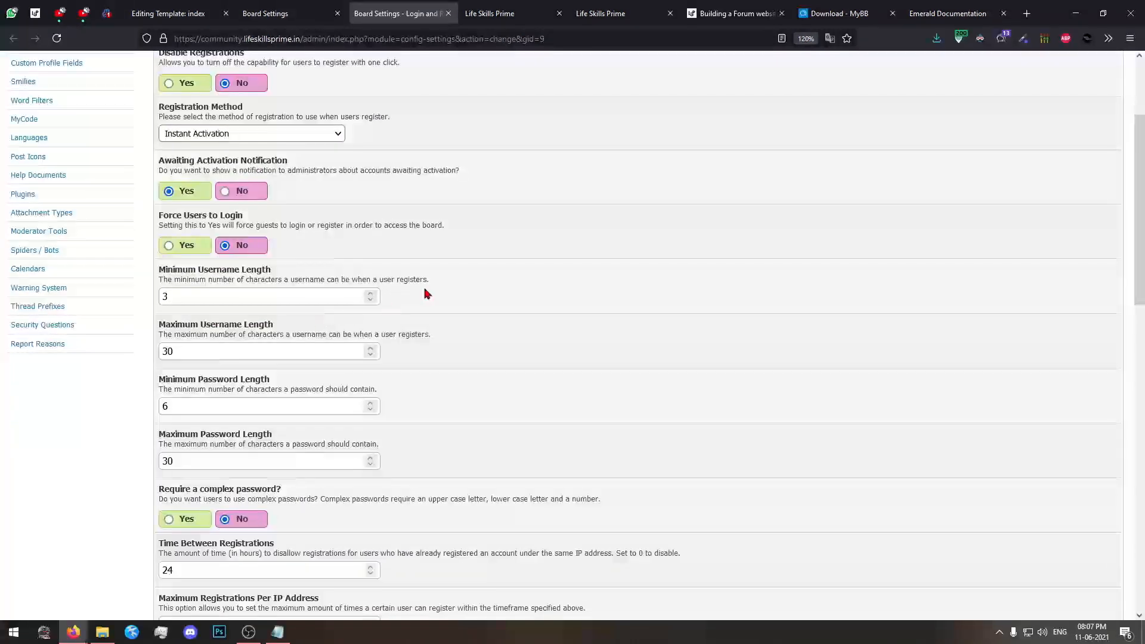
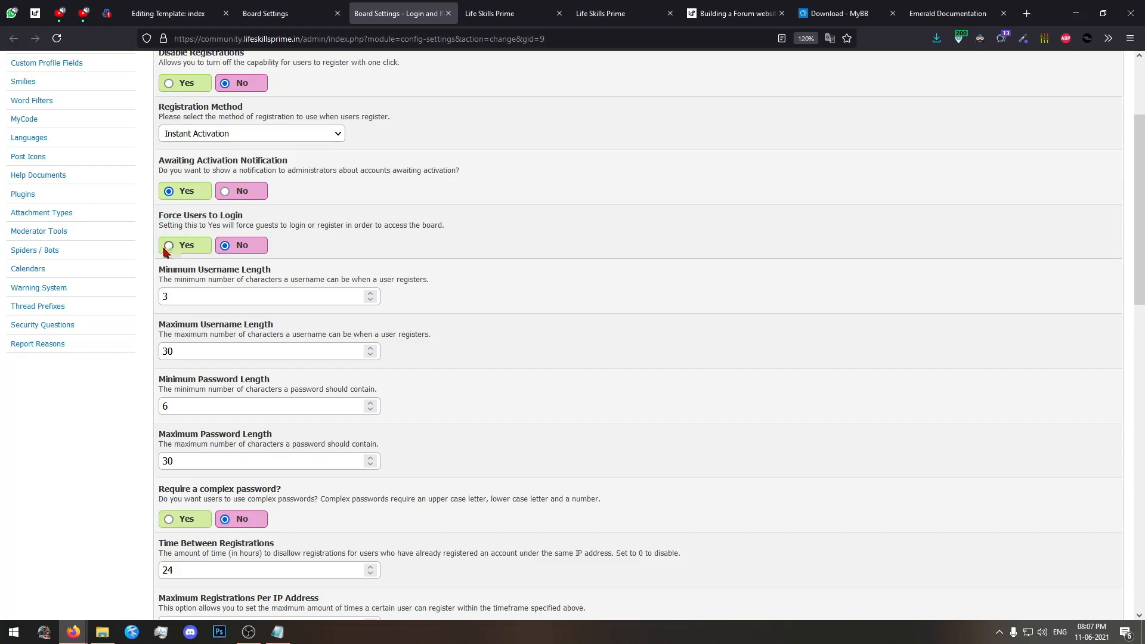
Set Force Users to Login to Yes and save the login and registration settings.
{"action": "left_click", "coordinate": [164, 249]}
{"action": "scroll", "coordinate": [324, 330], "scroll_direction": "down", "scroll_amount": 10}
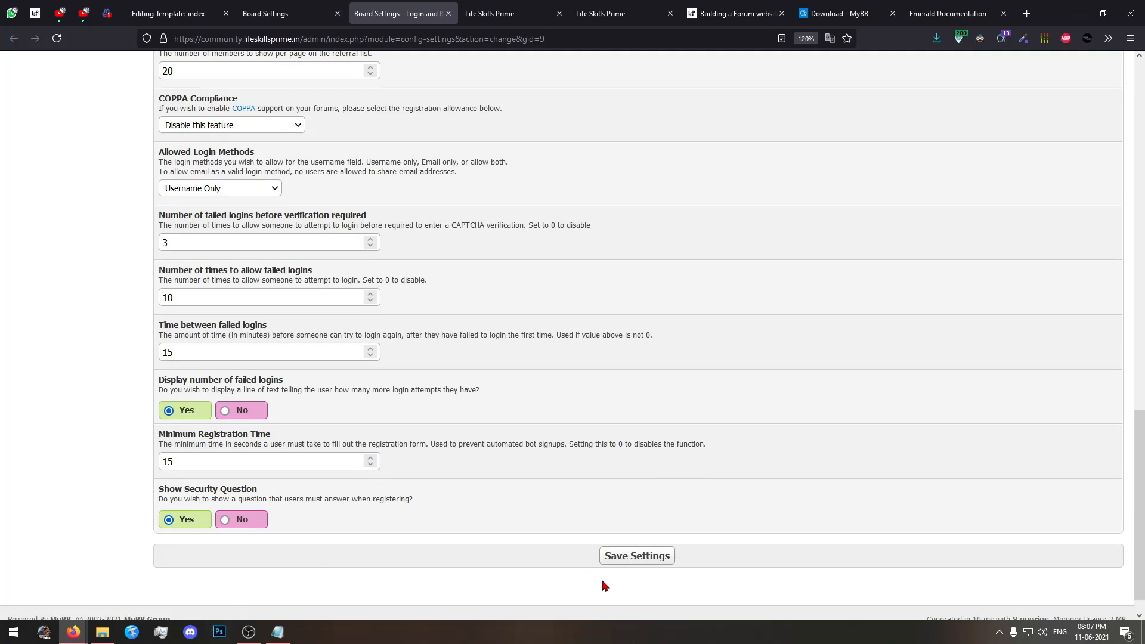
{"action": "left_click", "coordinate": [608, 556]}
Switch to the private browser window, reload the forum as a guest, examine the Members page message and open the login page.
{"action": "mouse_move", "coordinate": [73, 632]}
{"action": "left_click", "coordinate": [185, 585]}
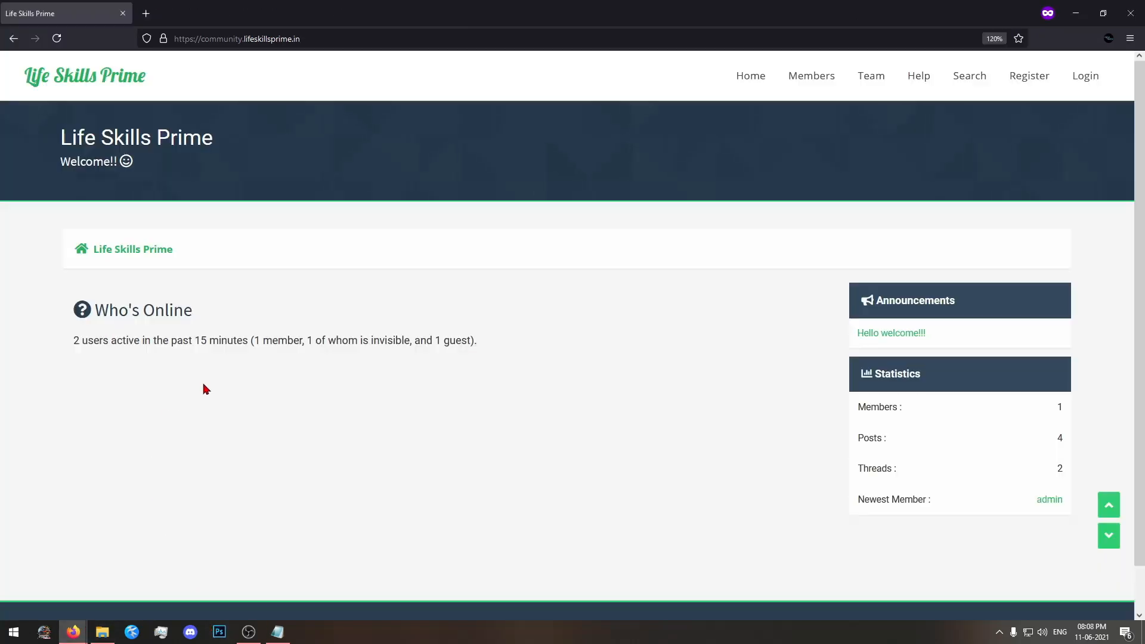
{"action": "left_click", "coordinate": [57, 38]}
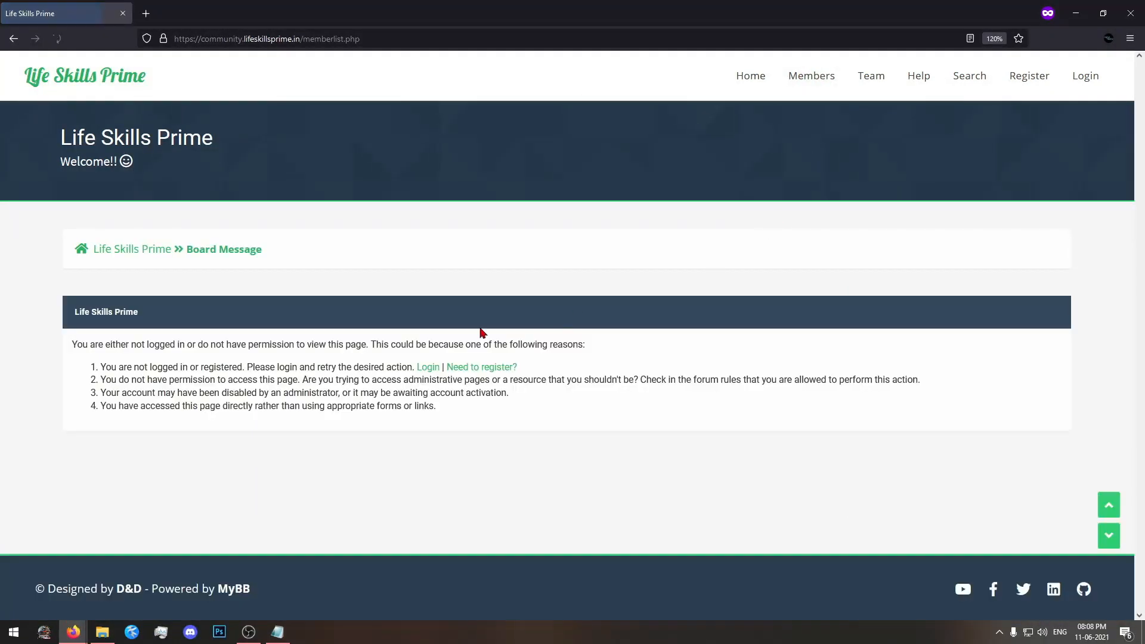
{"action": "left_click_drag", "start_coordinate": [79, 310], "coordinate": [149, 344]}
{"action": "left_click", "coordinate": [496, 444]}
{"action": "left_click", "coordinate": [321, 439]}
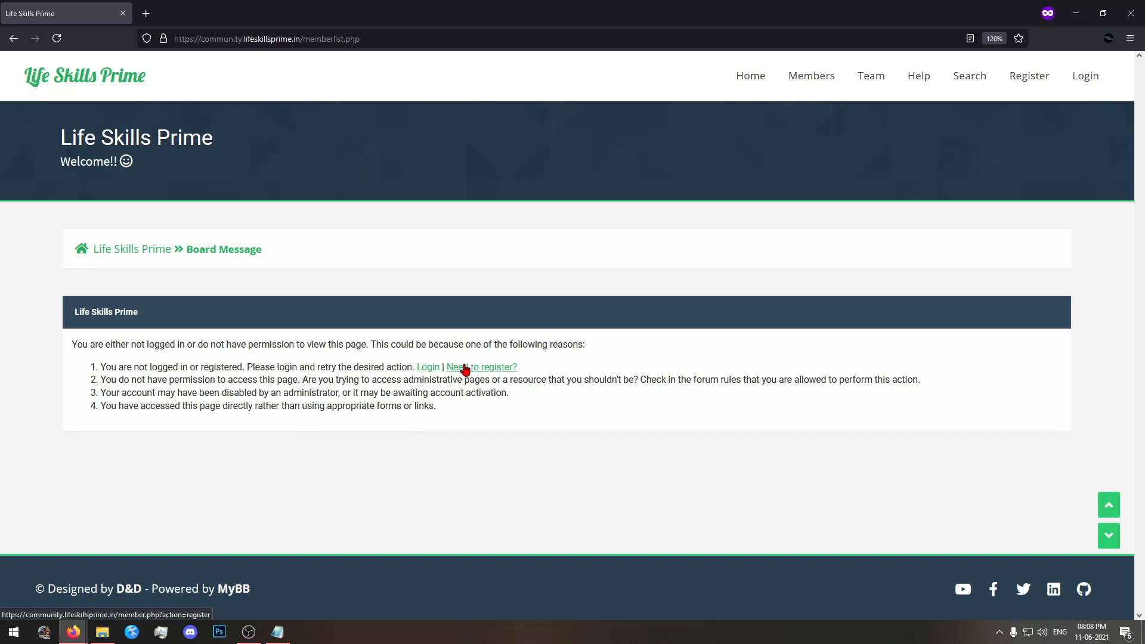
{"action": "left_click", "coordinate": [432, 372]}
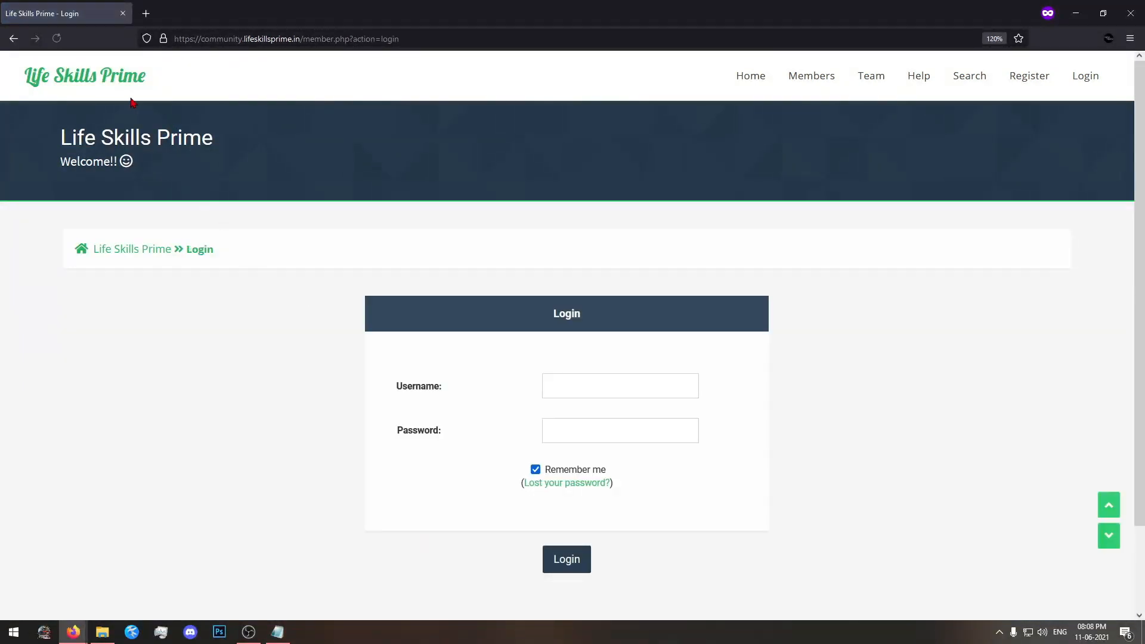
Check guest access to the forum's Help, Register and home pages.
{"action": "left_click", "coordinate": [105, 82]}
{"action": "left_click", "coordinate": [904, 83]}
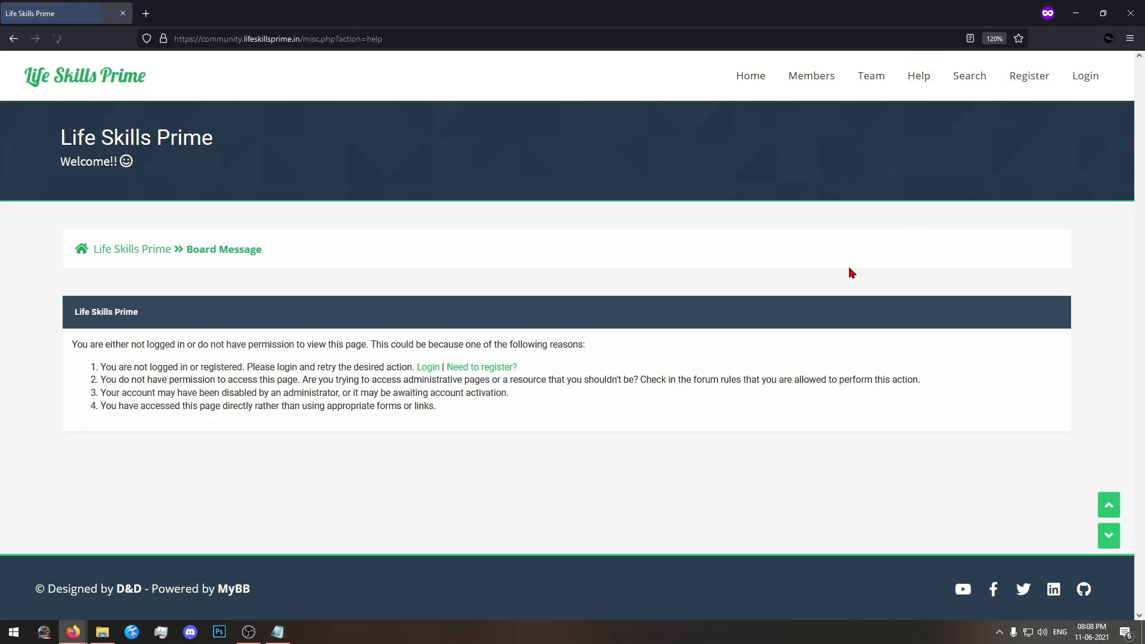
{"action": "left_click", "coordinate": [1018, 79]}
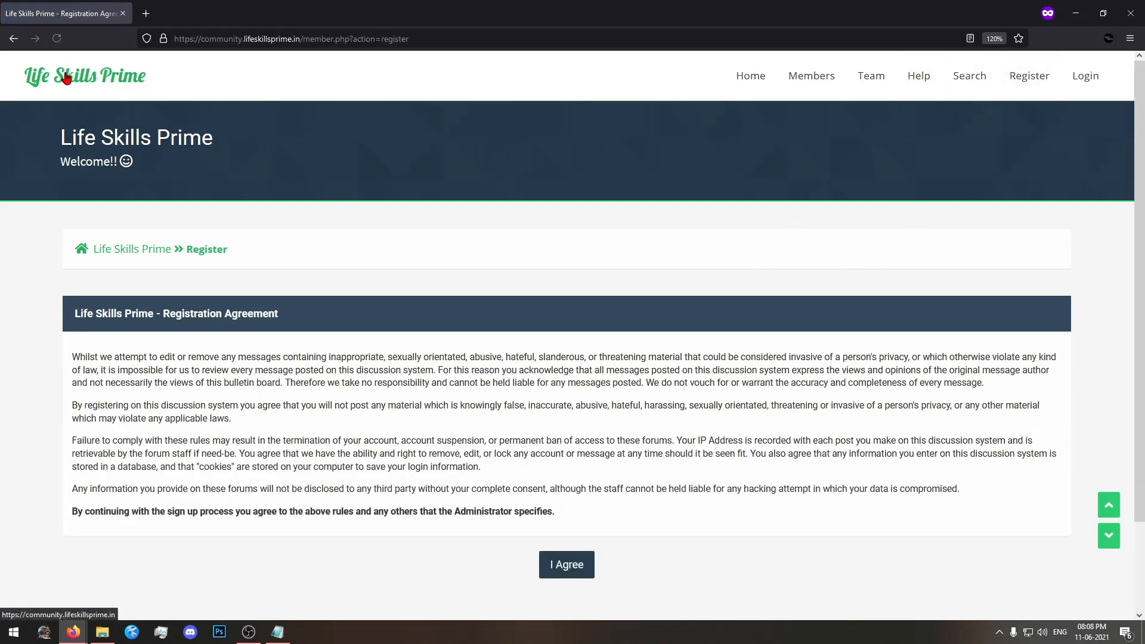
{"action": "left_click", "coordinate": [107, 84]}
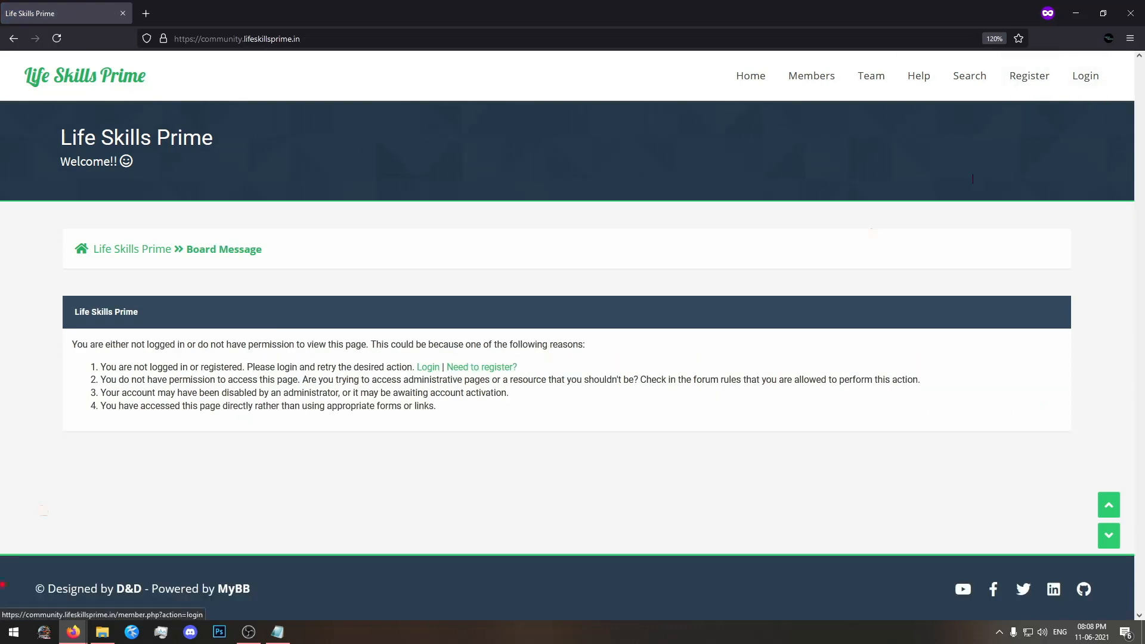
Return to the Login and Registration Options in the admin window and set Force Users to Login to No.
{"action": "left_click", "coordinate": [73, 631]}
{"action": "left_click", "coordinate": [73, 588]}
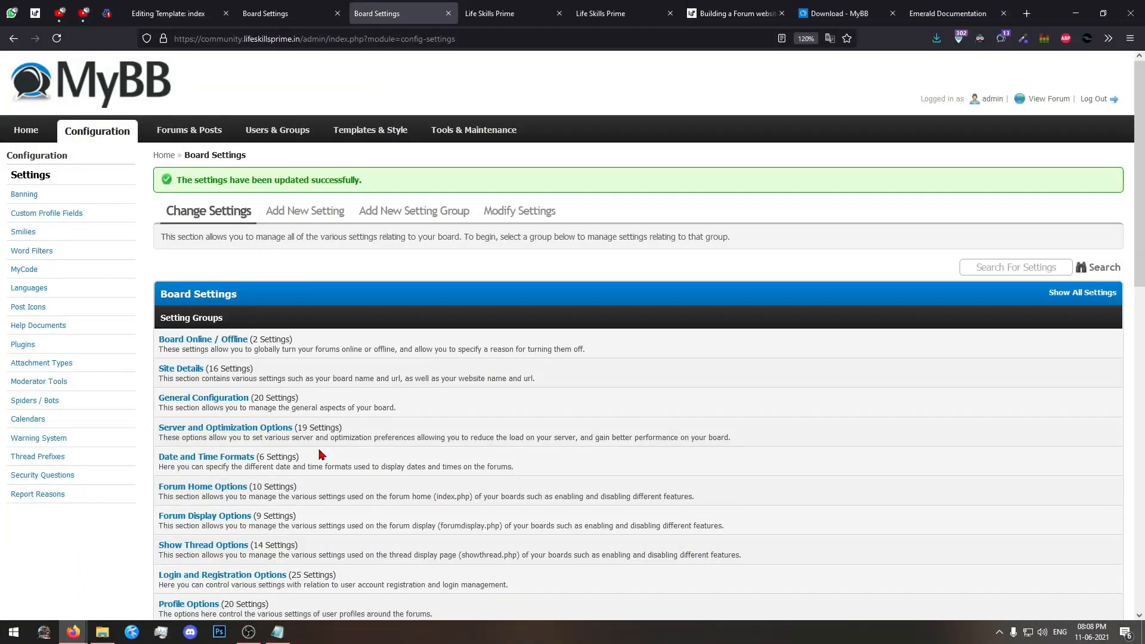
{"action": "scroll", "coordinate": [321, 454], "scroll_direction": "down", "scroll_amount": 3}
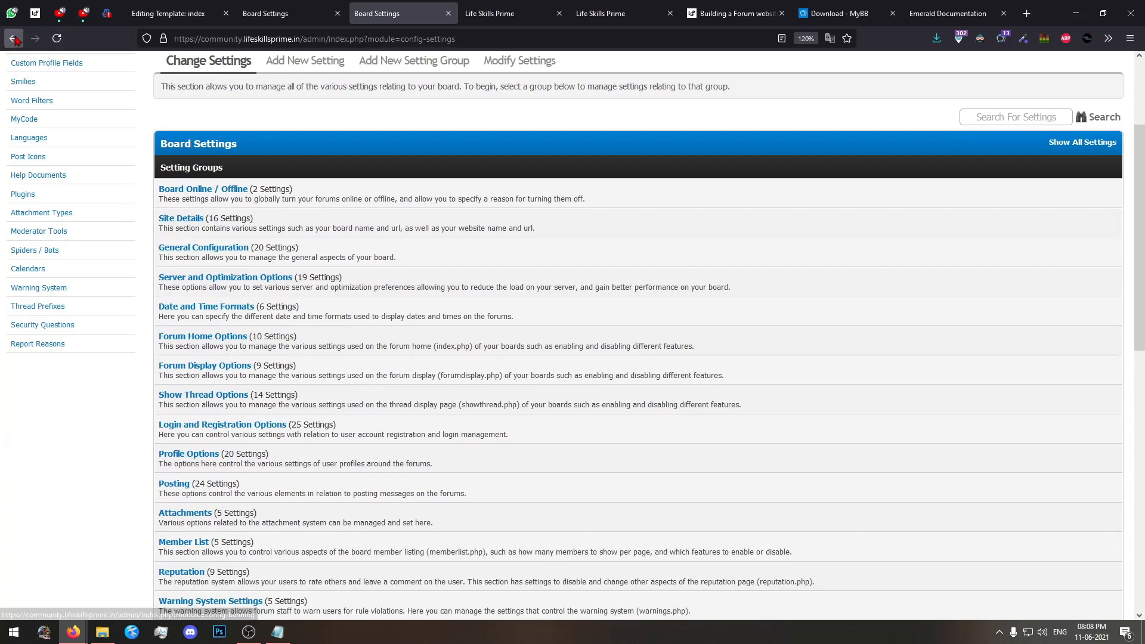
{"action": "left_click", "coordinate": [14, 38]}
{"action": "scroll", "coordinate": [379, 318], "scroll_direction": "up", "scroll_amount": 20}
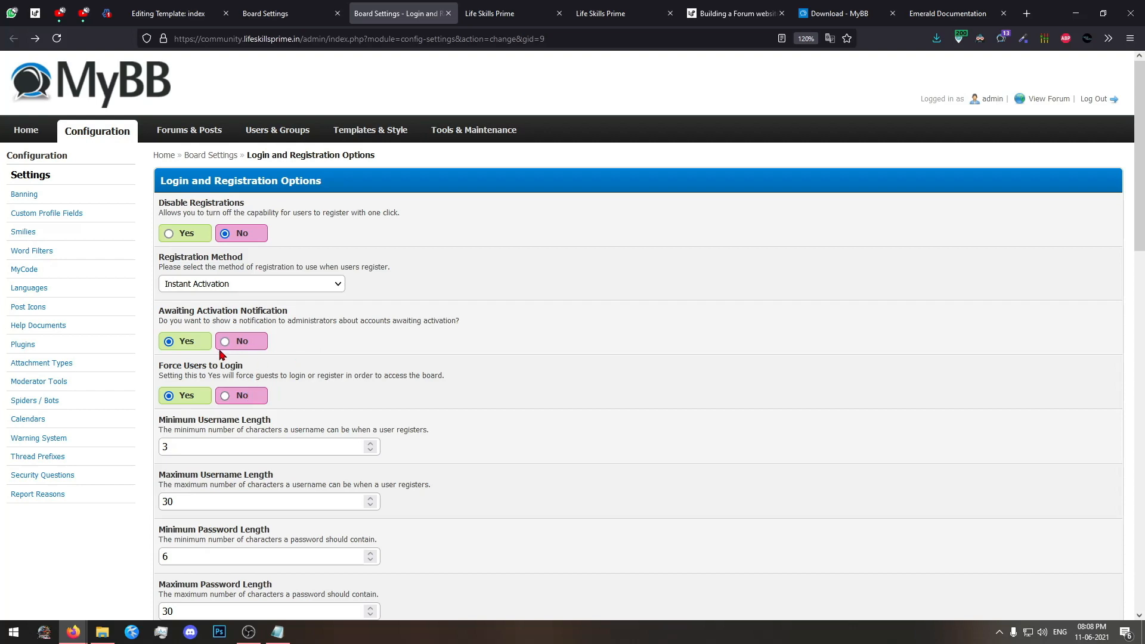
{"action": "scroll", "coordinate": [232, 348], "scroll_direction": "down", "scroll_amount": 3}
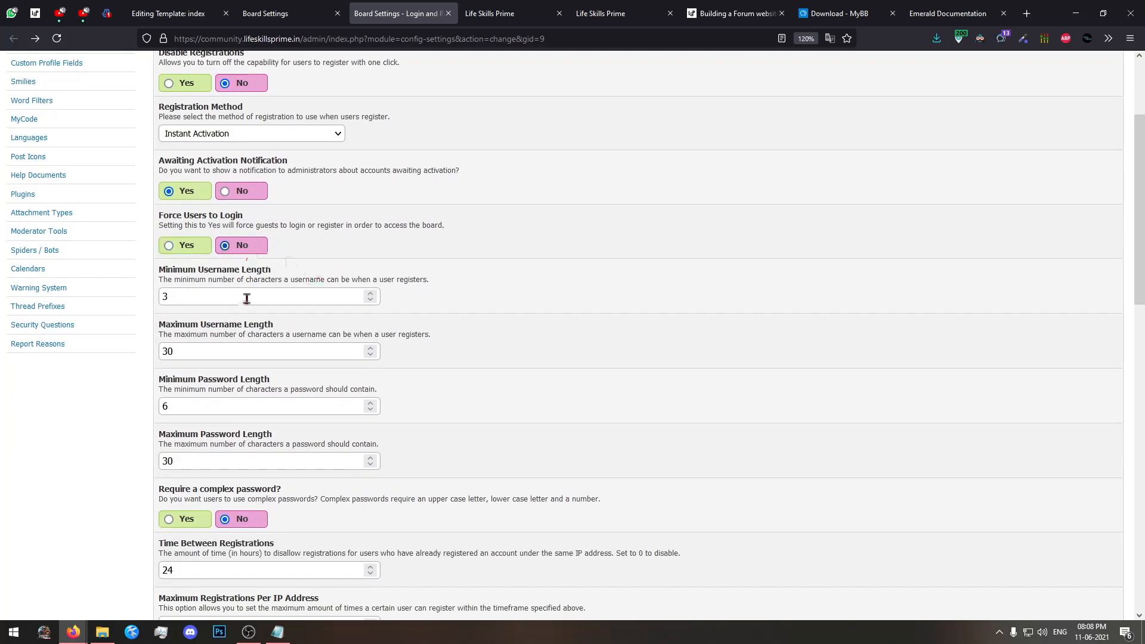
{"action": "scroll", "coordinate": [233, 274], "scroll_direction": "down", "scroll_amount": 1}
{"action": "left_click", "coordinate": [242, 171]}
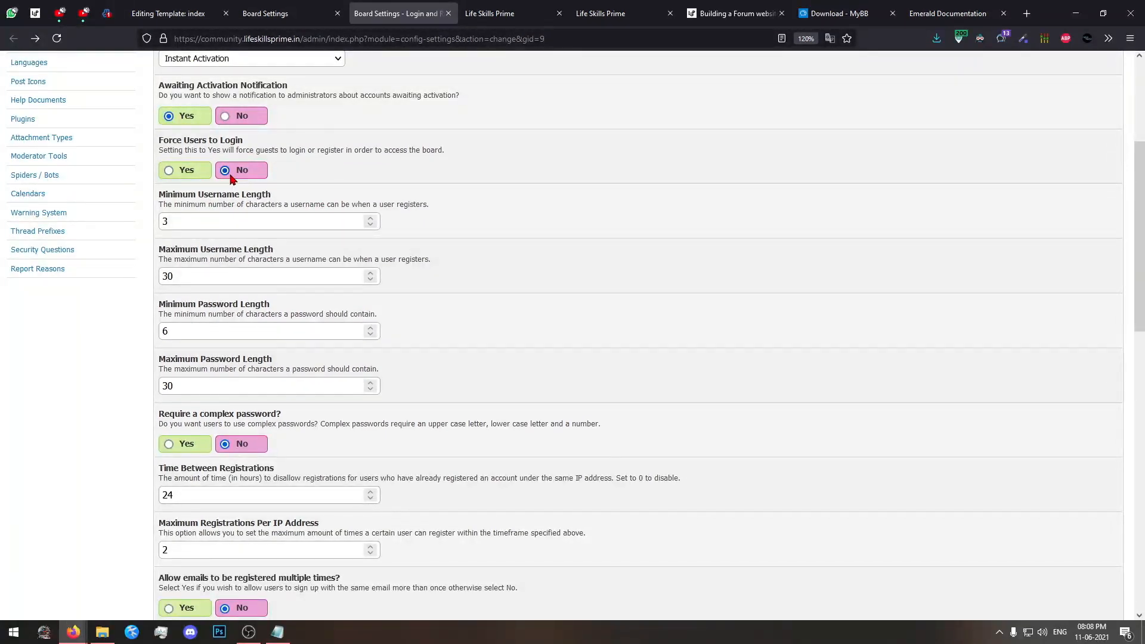
Switch to the private window and reread the board message shown to guests who are not logged in.
{"action": "mouse_move", "coordinate": [73, 631]}
{"action": "left_click", "coordinate": [191, 581]}
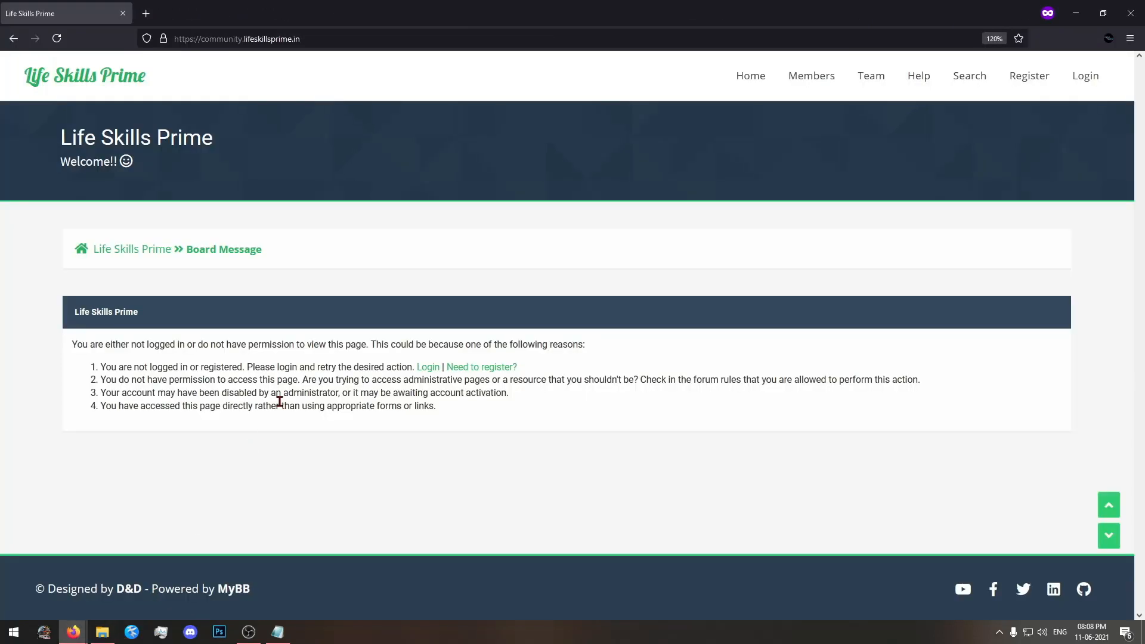
{"action": "left_click_drag", "start_coordinate": [603, 430], "coordinate": [121, 304]}
{"action": "left_click_drag", "start_coordinate": [566, 409], "coordinate": [439, 411]}
{"action": "left_click", "coordinate": [66, 332]}
{"action": "left_click", "coordinate": [438, 417]}
Return to the admin window and set Require a complex password to Yes.
{"action": "mouse_move", "coordinate": [74, 631]}
{"action": "left_click", "coordinate": [91, 565]}
{"action": "scroll", "coordinate": [387, 367], "scroll_direction": "down", "scroll_amount": 2}
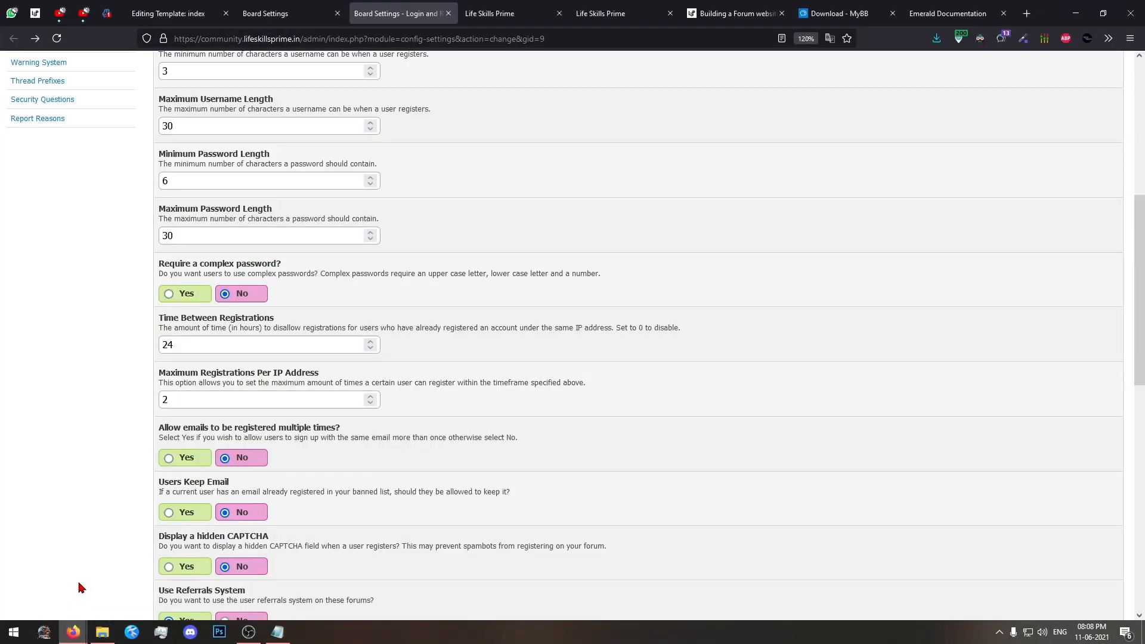
{"action": "scroll", "coordinate": [426, 493], "scroll_direction": "down", "scroll_amount": 6}
{"action": "scroll", "coordinate": [406, 500], "scroll_direction": "up", "scroll_amount": 7}
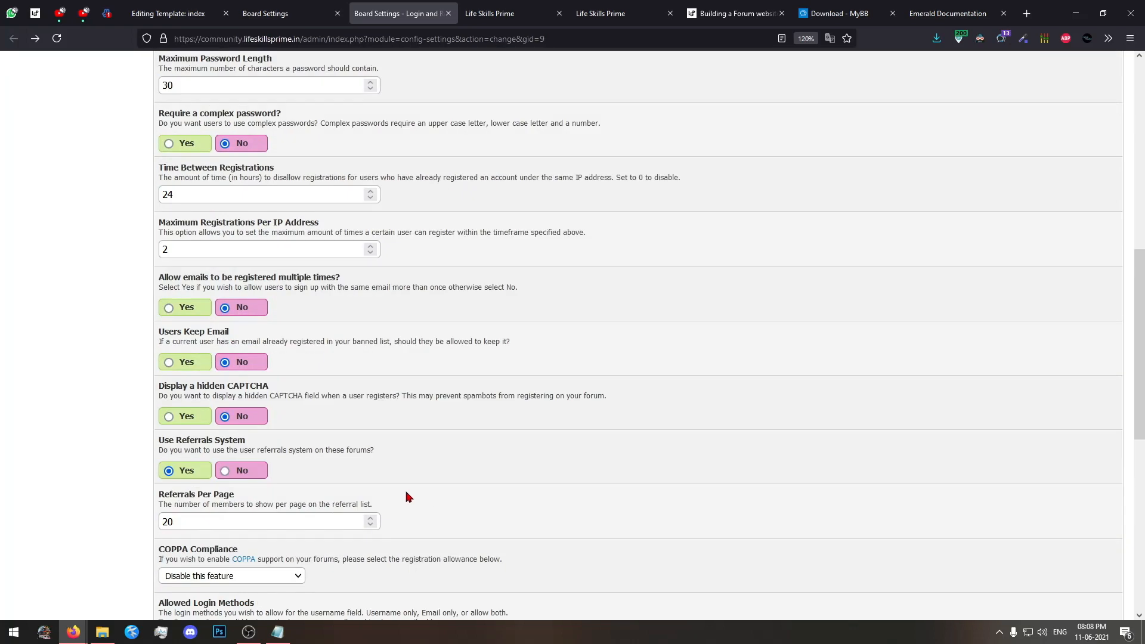
{"action": "scroll", "coordinate": [280, 428], "scroll_direction": "up", "scroll_amount": 1}
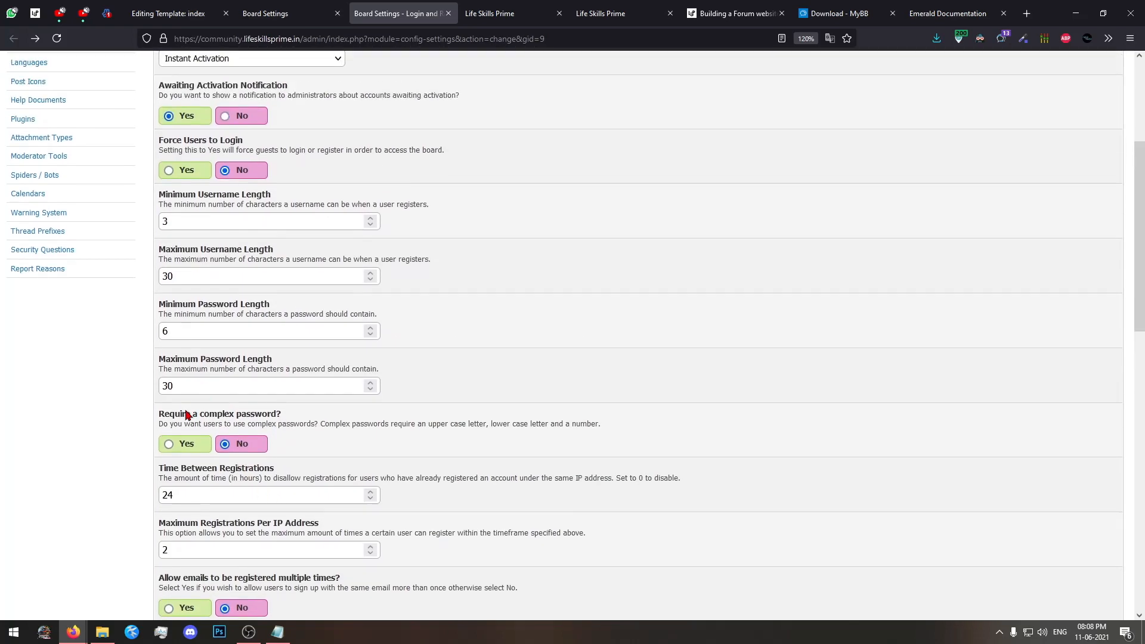
{"action": "left_click", "coordinate": [169, 444]}
Review the remaining login and registration options and save the settings.
{"action": "scroll", "coordinate": [277, 437], "scroll_direction": "down", "scroll_amount": 4}
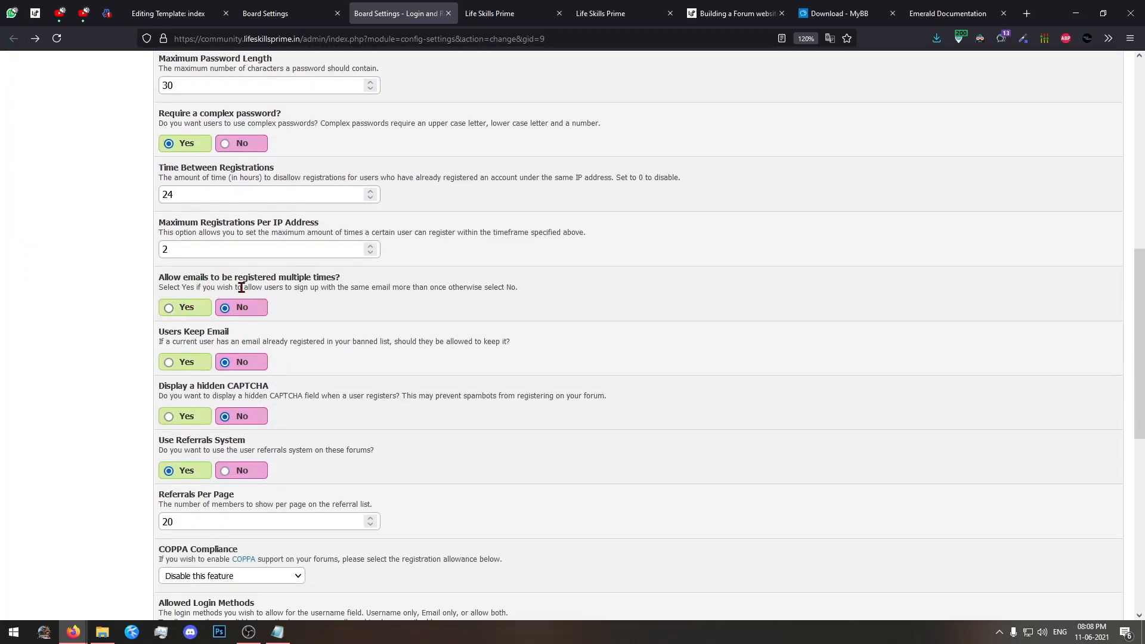
{"action": "scroll", "coordinate": [247, 286], "scroll_direction": "down", "scroll_amount": 1}
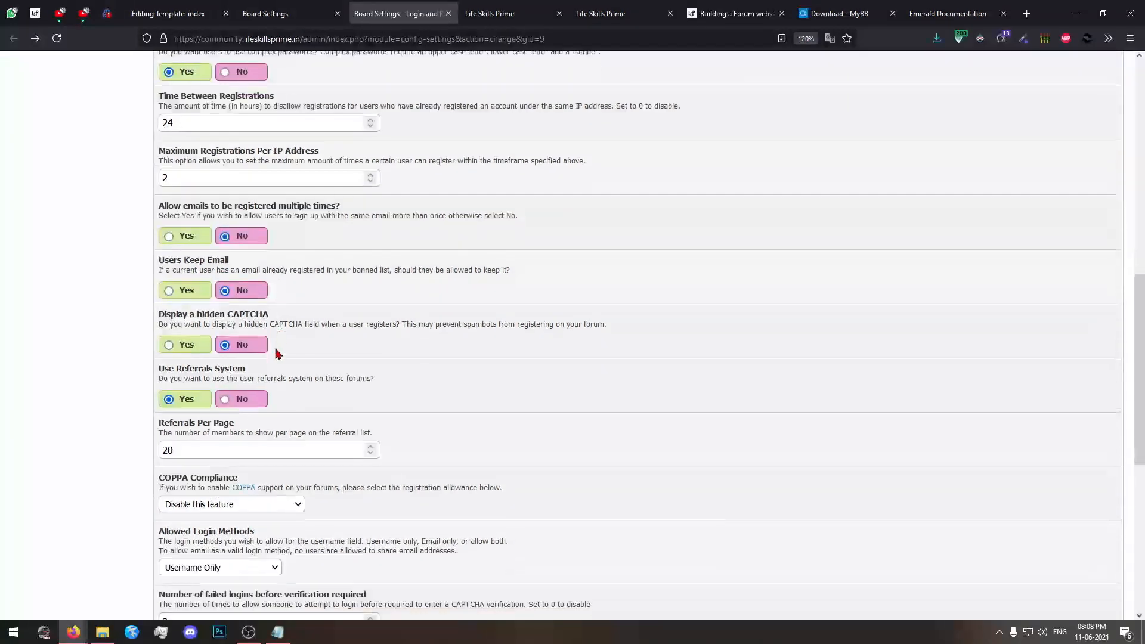
{"action": "scroll", "coordinate": [289, 332], "scroll_direction": "down", "scroll_amount": 1}
{"action": "scroll", "coordinate": [256, 241], "scroll_direction": "down", "scroll_amount": 2}
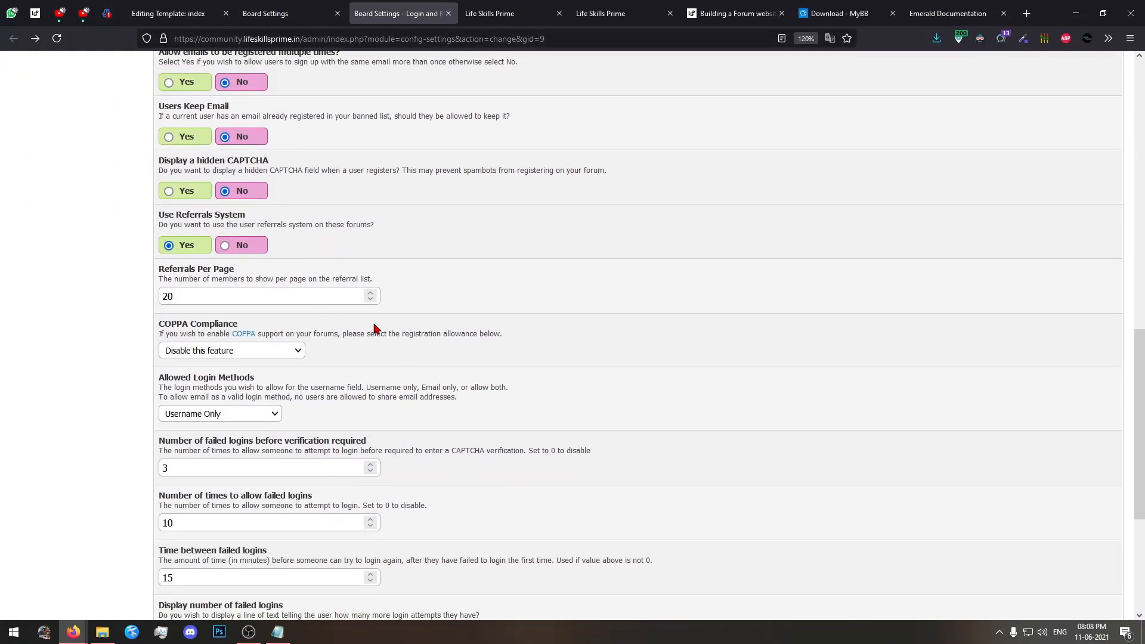
{"action": "scroll", "coordinate": [519, 316], "scroll_direction": "down", "scroll_amount": 3}
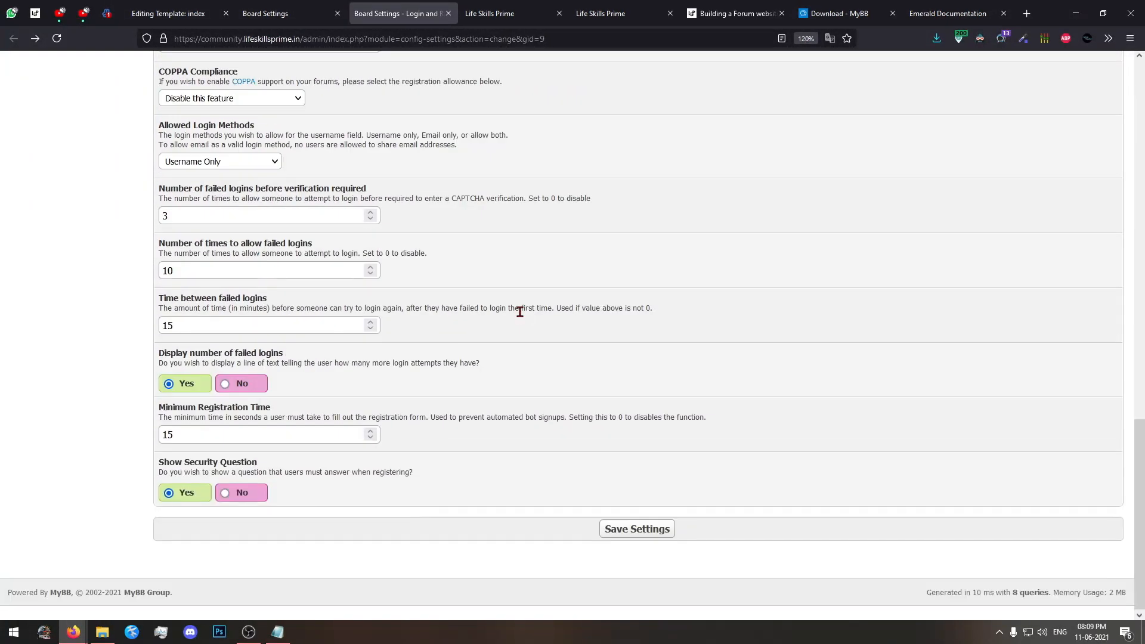
{"action": "scroll", "coordinate": [517, 310], "scroll_direction": "up", "scroll_amount": 8}
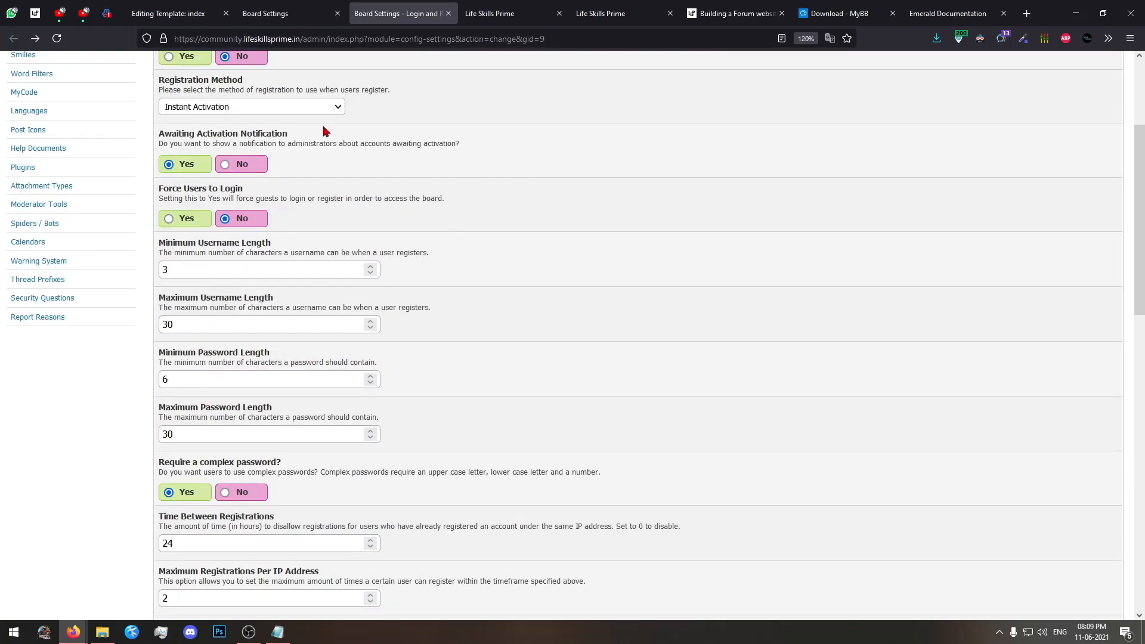
{"action": "key", "text": "ctrl+Page_Up"}
{"action": "key", "text": "ctrl+Page_Down"}
{"action": "scroll", "coordinate": [376, 319], "scroll_direction": "down", "scroll_amount": 7}
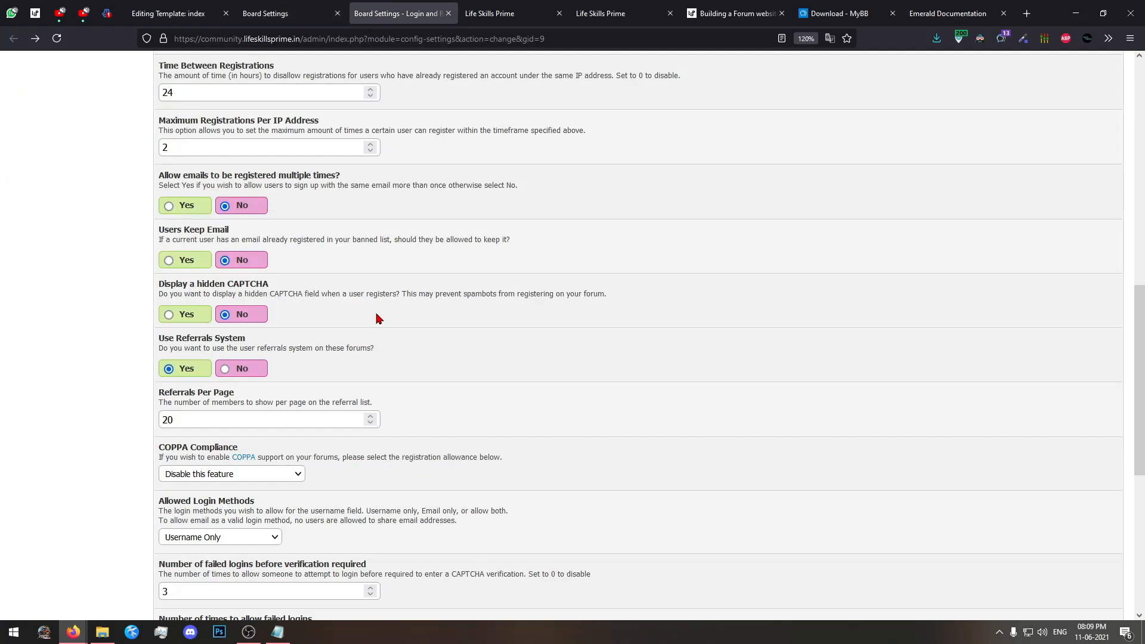
{"action": "left_click", "coordinate": [611, 523]}
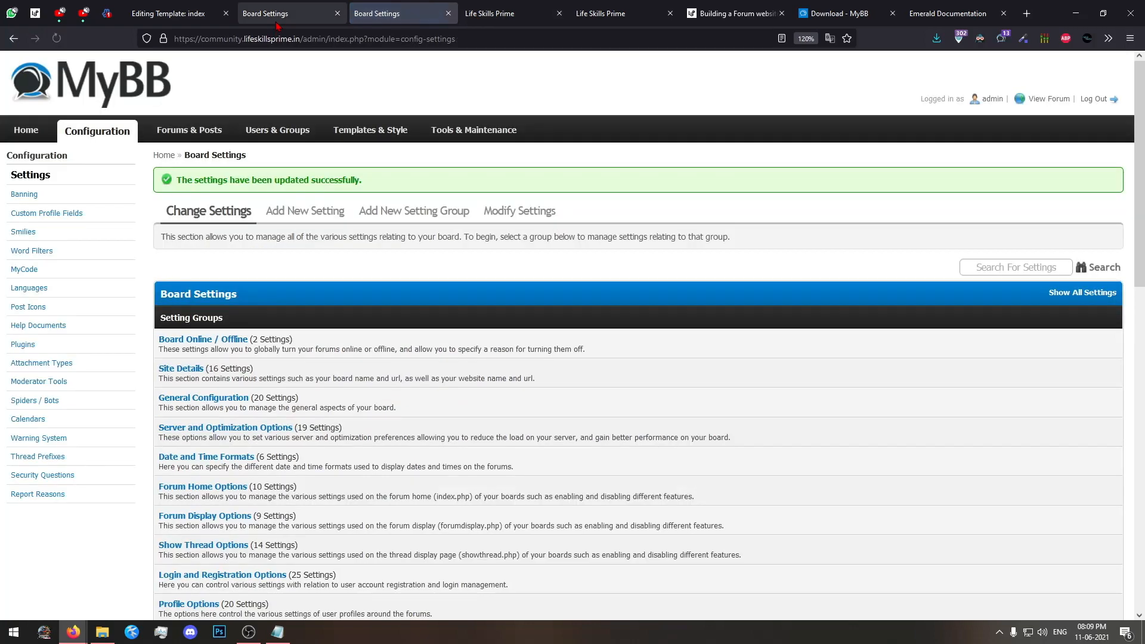
Close the duplicate Board Settings tab and open the Who's Online setting group in the remaining one.
{"action": "left_click", "coordinate": [290, 8]}
{"action": "left_click", "coordinate": [447, 13]}
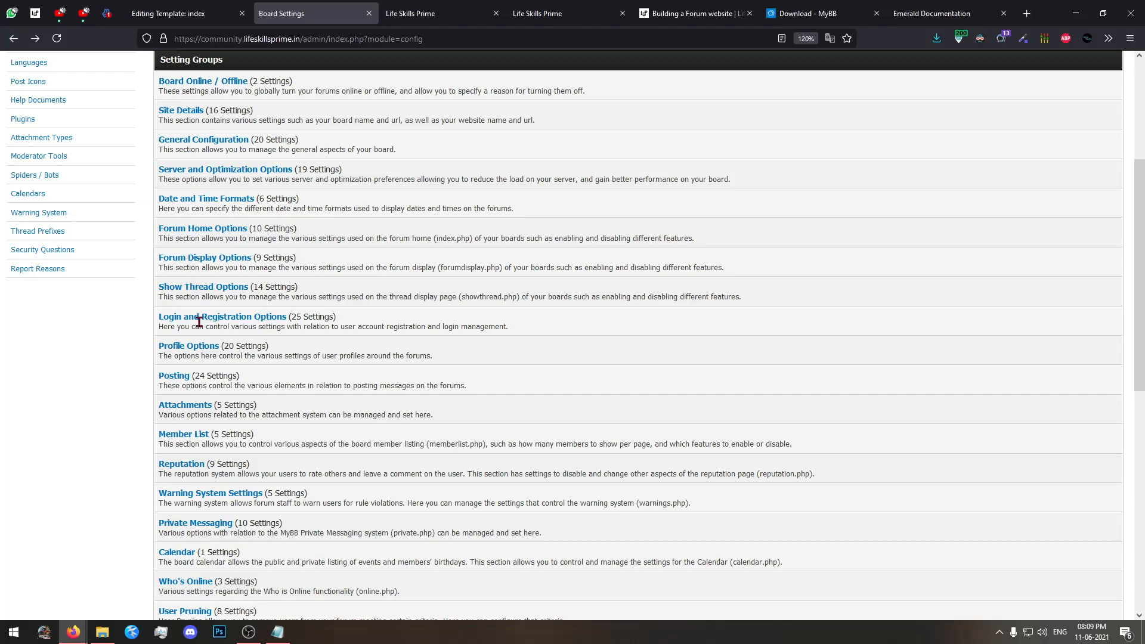
{"action": "scroll", "coordinate": [334, 298], "scroll_direction": "down", "scroll_amount": 8}
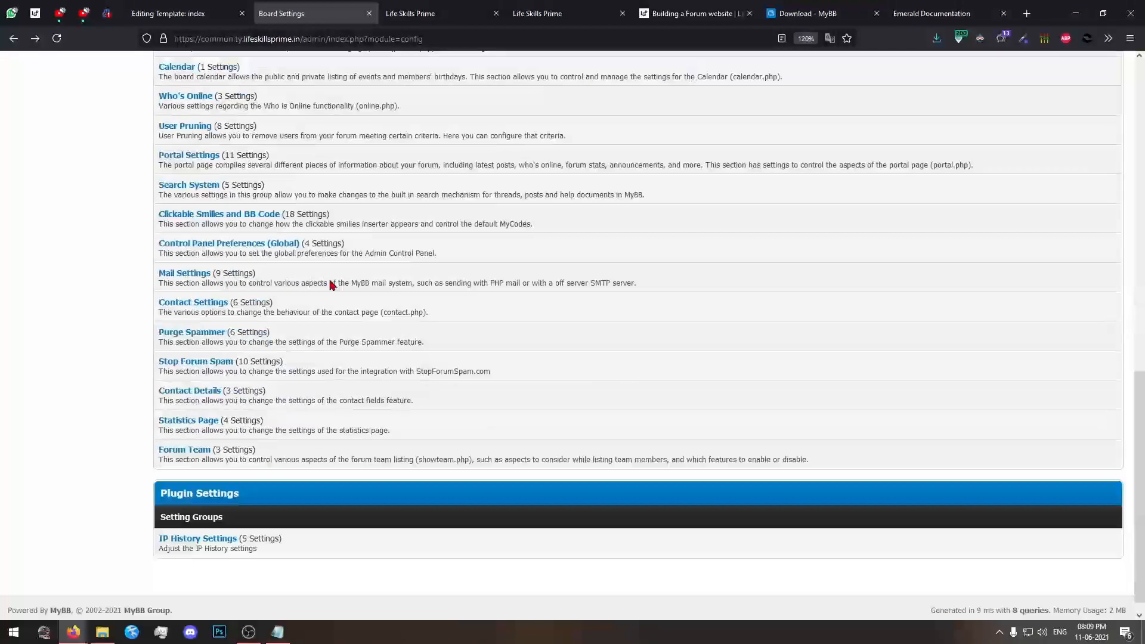
{"action": "scroll", "coordinate": [331, 304], "scroll_direction": "up", "scroll_amount": 3}
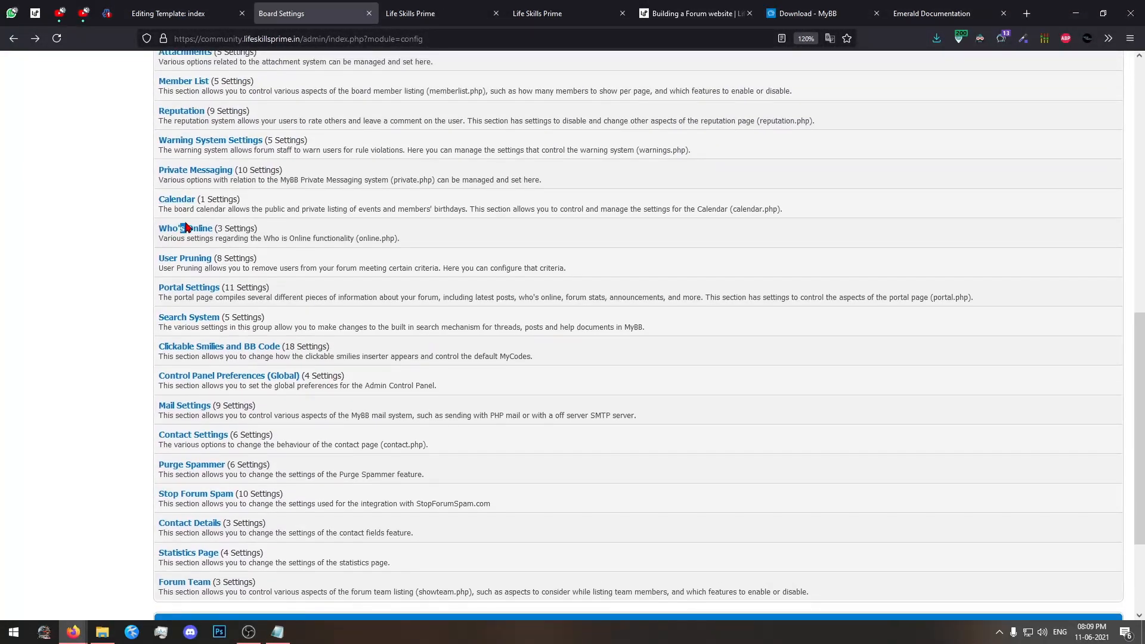
{"action": "left_click", "coordinate": [186, 228]}
Examine the Who's Online cut-off time alongside the forum page, and return to the list of setting groups.
{"action": "scroll", "coordinate": [513, 245], "scroll_direction": "down", "scroll_amount": 3}
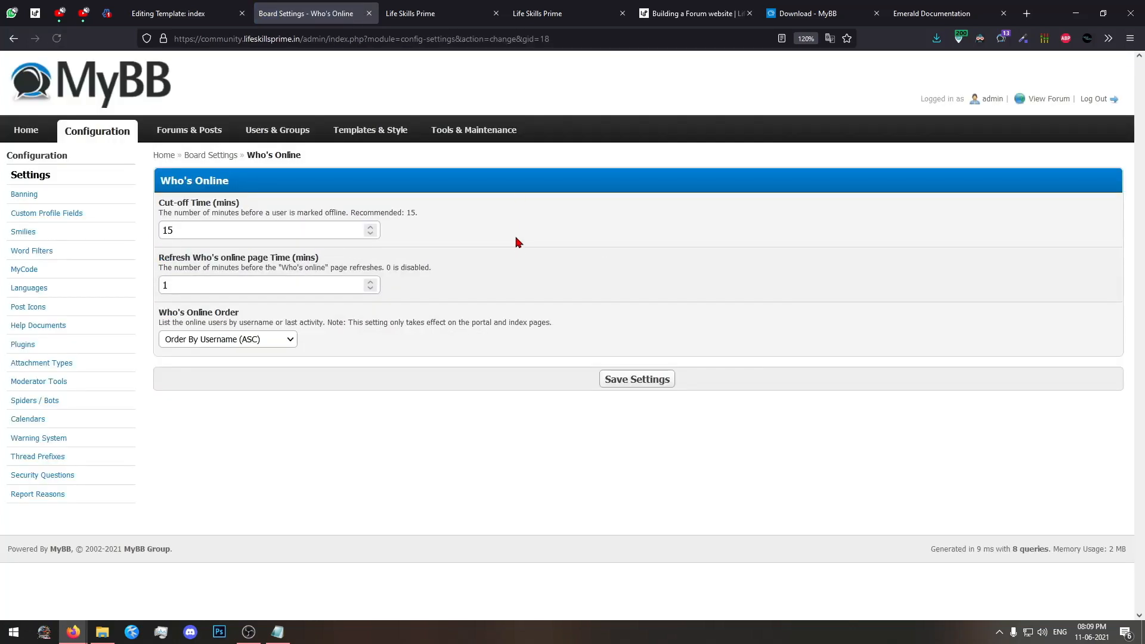
{"action": "left_click", "coordinate": [429, 13]}
{"action": "left_click", "coordinate": [322, 13]}
{"action": "left_click", "coordinate": [180, 232]}
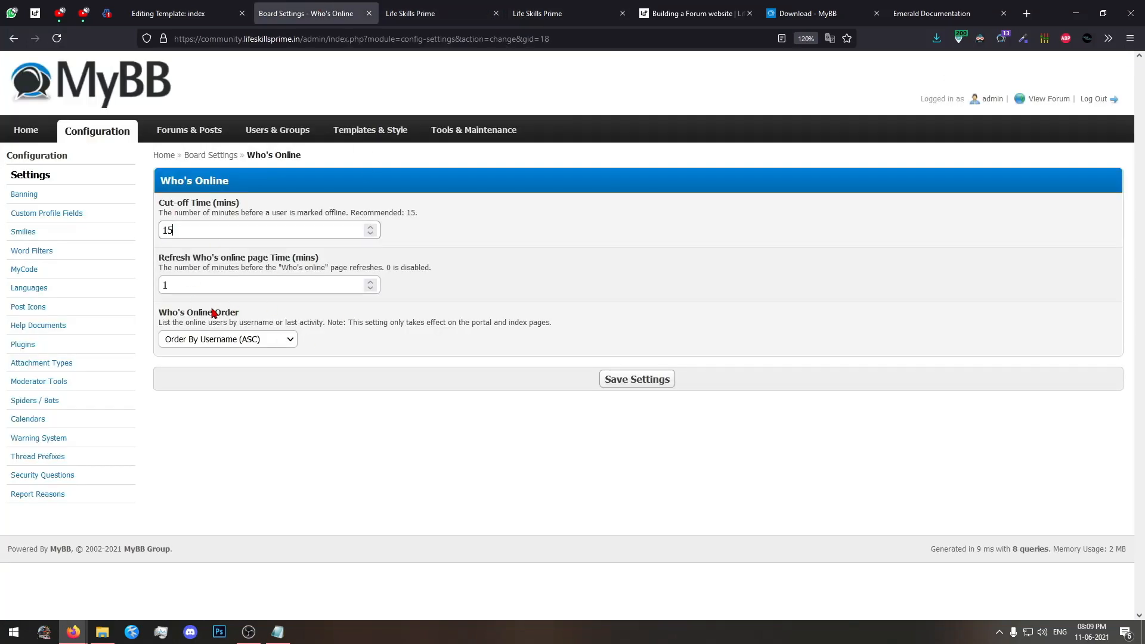
{"action": "left_click", "coordinate": [13, 38]}
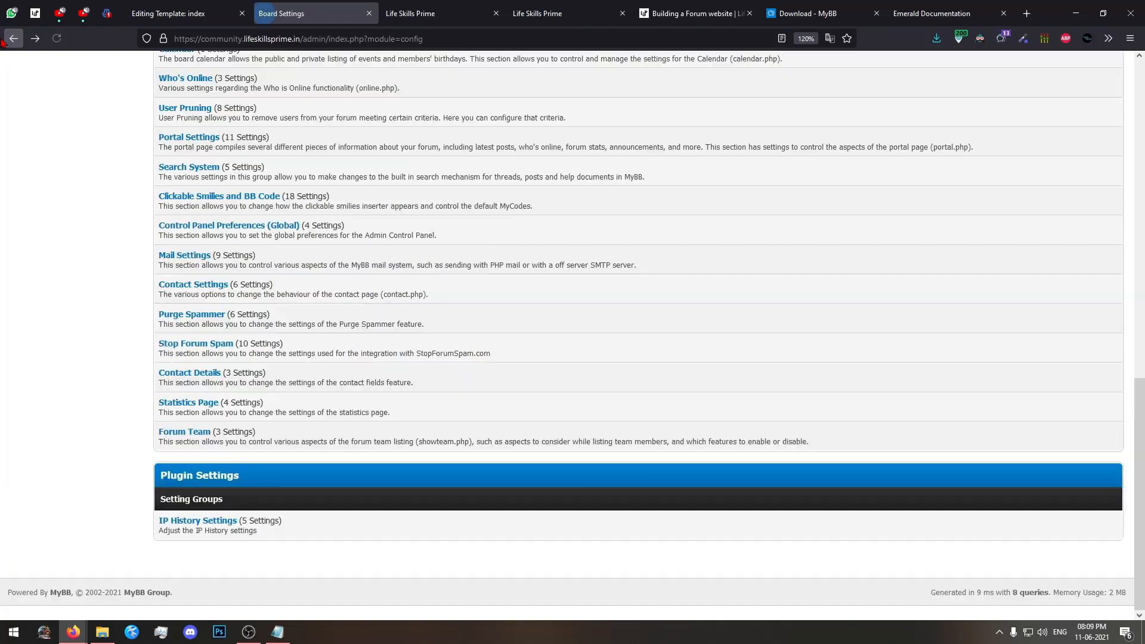
Review the Purge Spammer settings and return to the list of setting groups.
{"action": "left_click", "coordinate": [203, 314]}
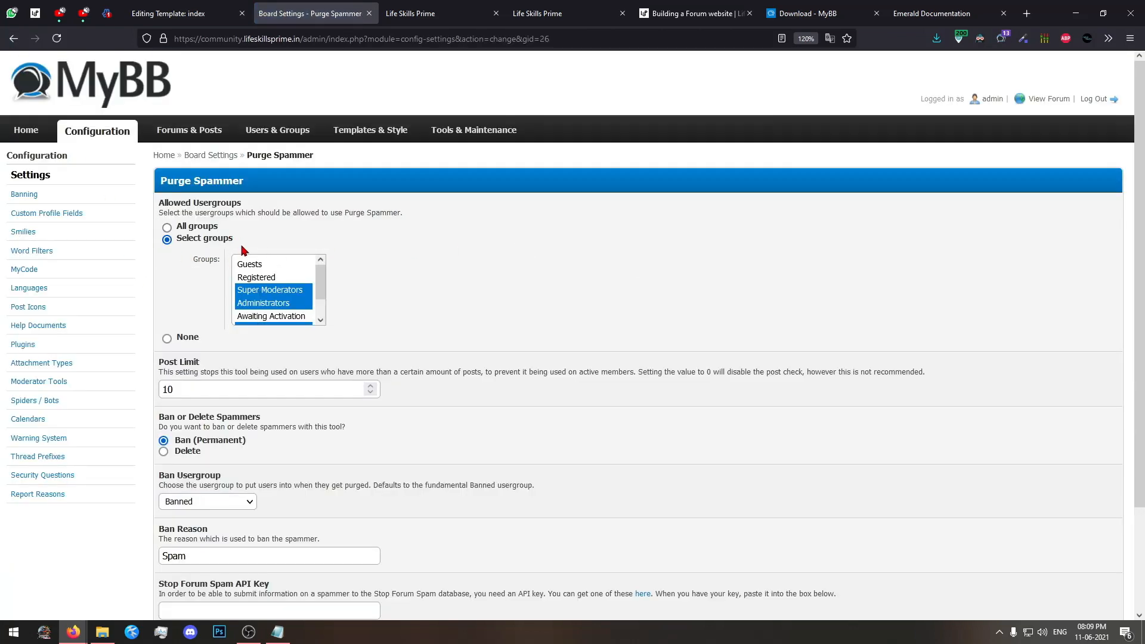
{"action": "scroll", "coordinate": [528, 271], "scroll_direction": "down", "scroll_amount": 5}
{"action": "left_click", "coordinate": [13, 38]}
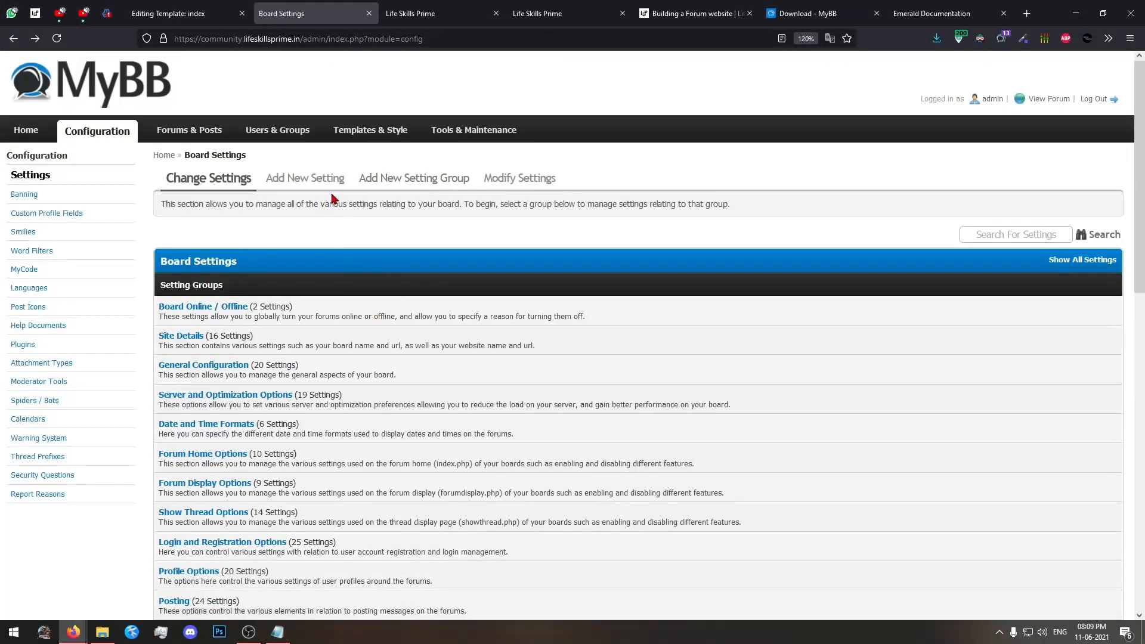
{"action": "scroll", "coordinate": [411, 271], "scroll_direction": "down", "scroll_amount": 5}
{"action": "scroll", "coordinate": [410, 271], "scroll_direction": "up", "scroll_amount": 5}
Open the admin dashboard, and reload the forum home page in its own tab.
{"action": "left_click", "coordinate": [25, 130]}
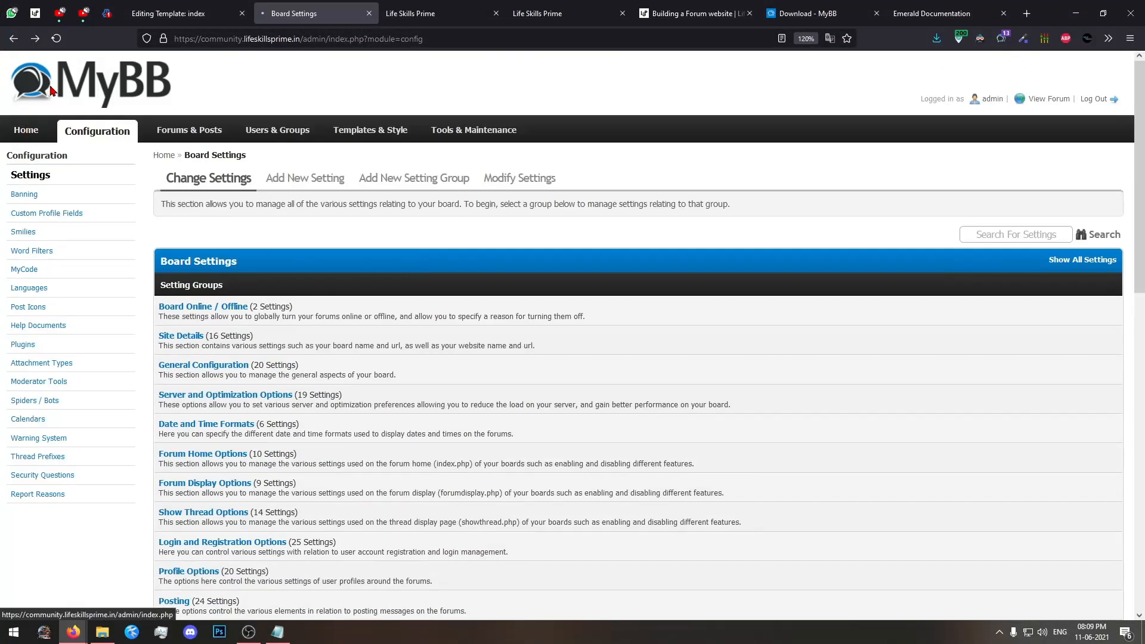
{"action": "left_click", "coordinate": [395, 11]}
{"action": "scroll", "coordinate": [172, 143], "scroll_direction": "up", "scroll_amount": 3}
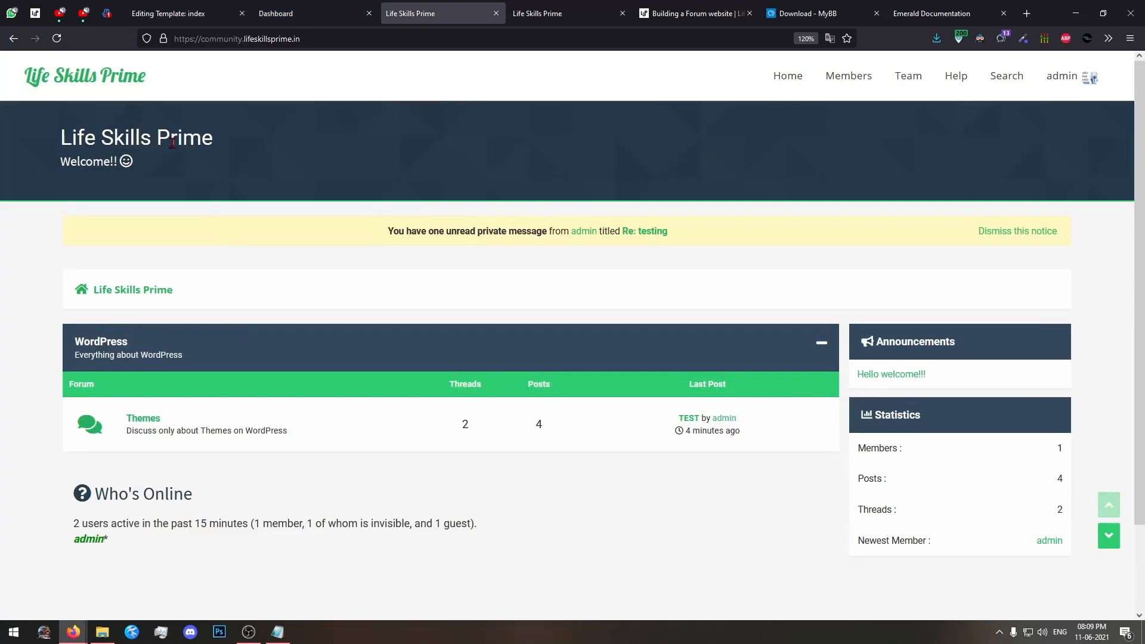
{"action": "left_click", "coordinate": [140, 77]}
Examine the WordPress category and its Themes forum on the forum home page.
{"action": "left_click_drag", "start_coordinate": [80, 334], "coordinate": [17, 334]}
{"action": "left_click", "coordinate": [32, 339]}
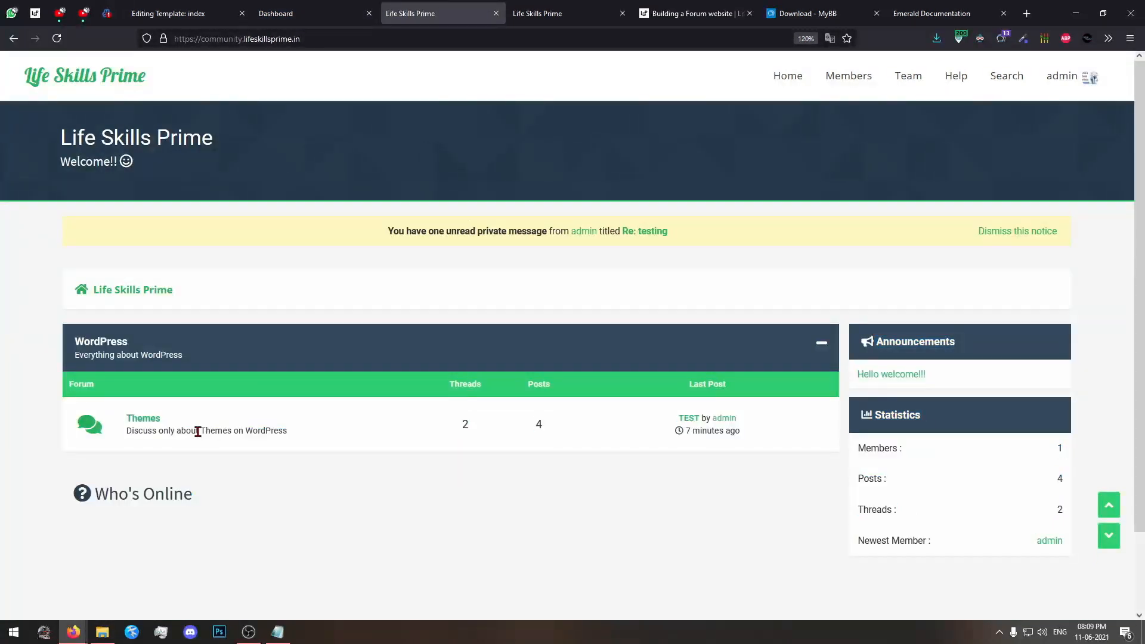
{"action": "left_click_drag", "start_coordinate": [198, 432], "coordinate": [149, 396]}
{"action": "left_click_drag", "start_coordinate": [181, 356], "coordinate": [18, 328]}
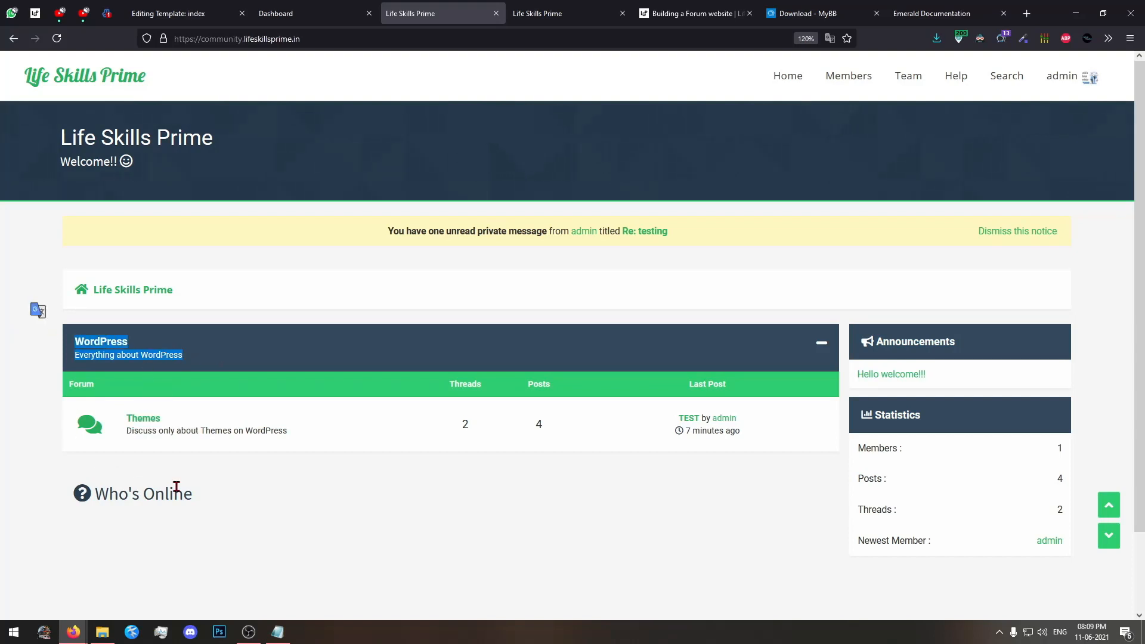
Open the Themes forum from the forum home page and look through its thread list.
{"action": "left_click", "coordinate": [290, 481]}
{"action": "left_click_drag", "start_coordinate": [314, 448], "coordinate": [117, 409]}
{"action": "left_click", "coordinate": [132, 387]}
{"action": "left_click", "coordinate": [149, 420]}
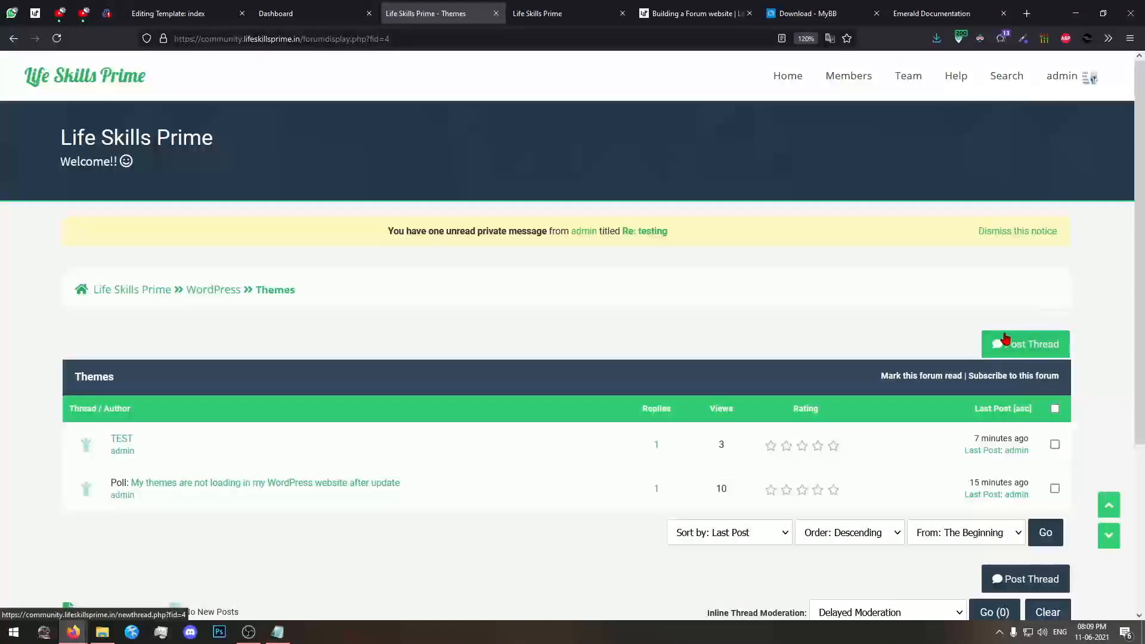
{"action": "scroll", "coordinate": [636, 258], "scroll_direction": "down", "scroll_amount": 5}
{"action": "scroll", "coordinate": [357, 179], "scroll_direction": "up", "scroll_amount": 5}
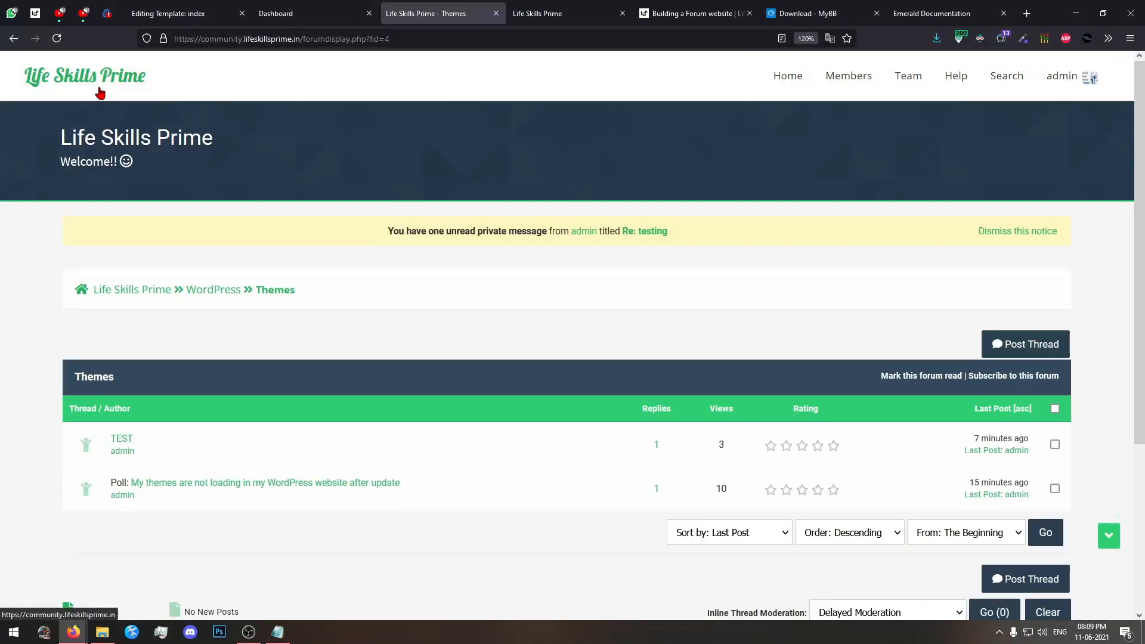
Start a new user in the admin panel and choose Moderators as an additional user group.
{"action": "left_click", "coordinate": [309, 6]}
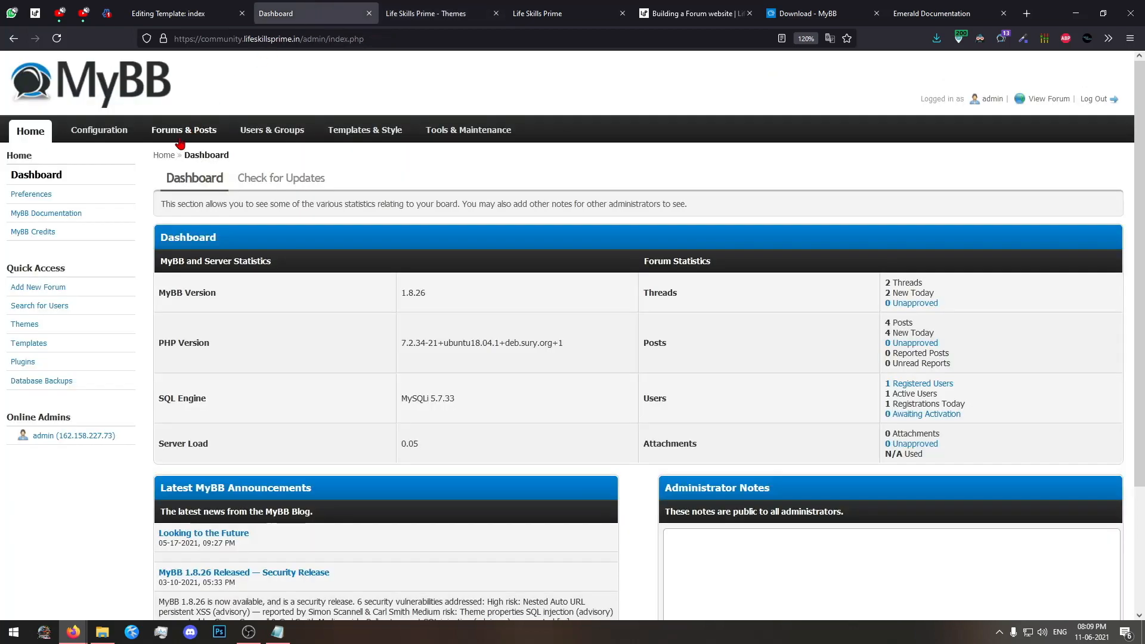
{"action": "left_click", "coordinate": [263, 140]}
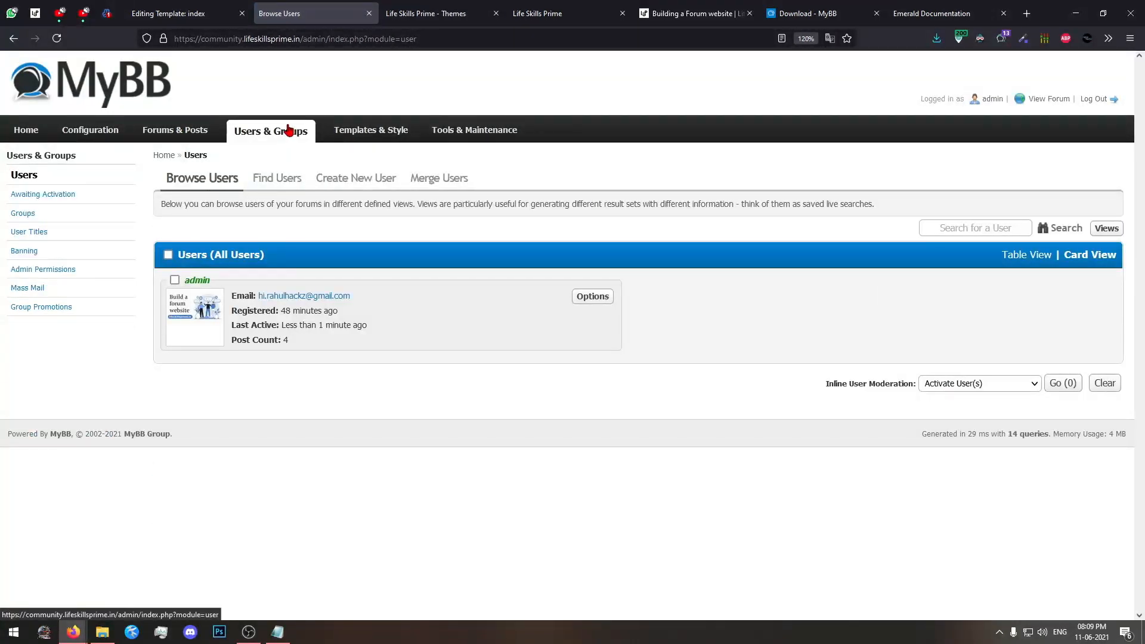
{"action": "left_click", "coordinate": [370, 180]}
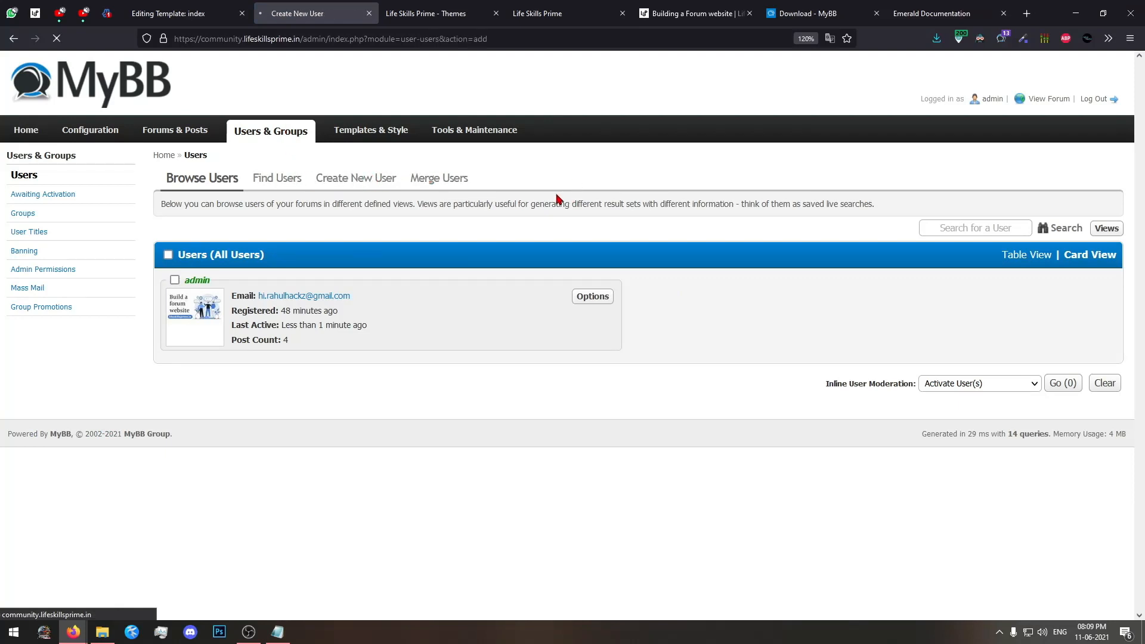
{"action": "scroll", "coordinate": [287, 344], "scroll_direction": "down", "scroll_amount": 3}
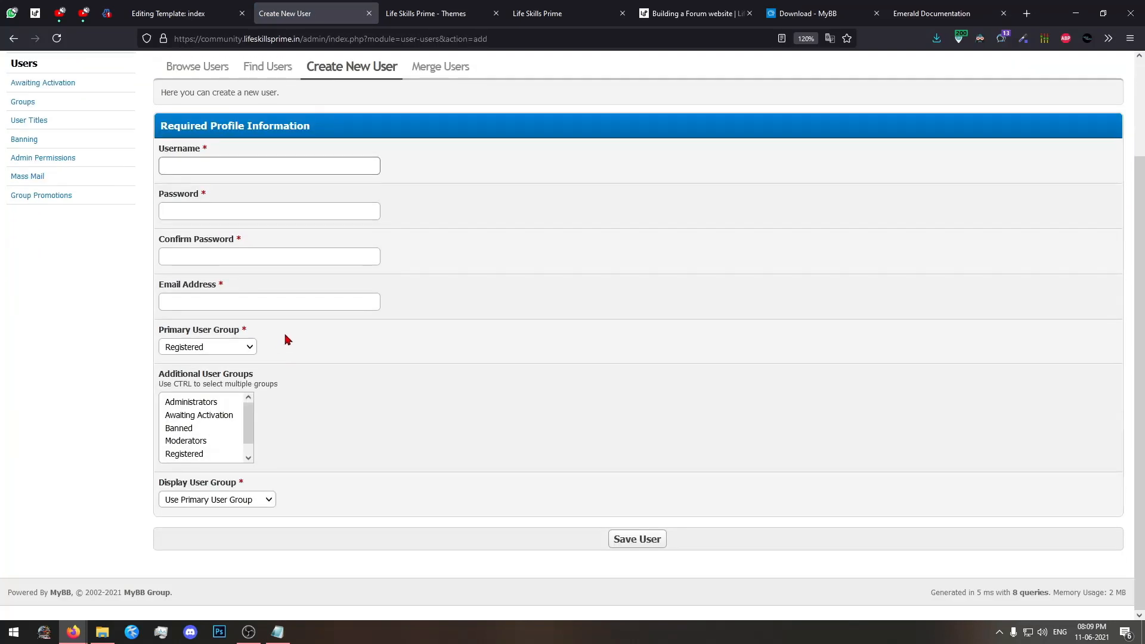
{"action": "left_click", "coordinate": [196, 441]}
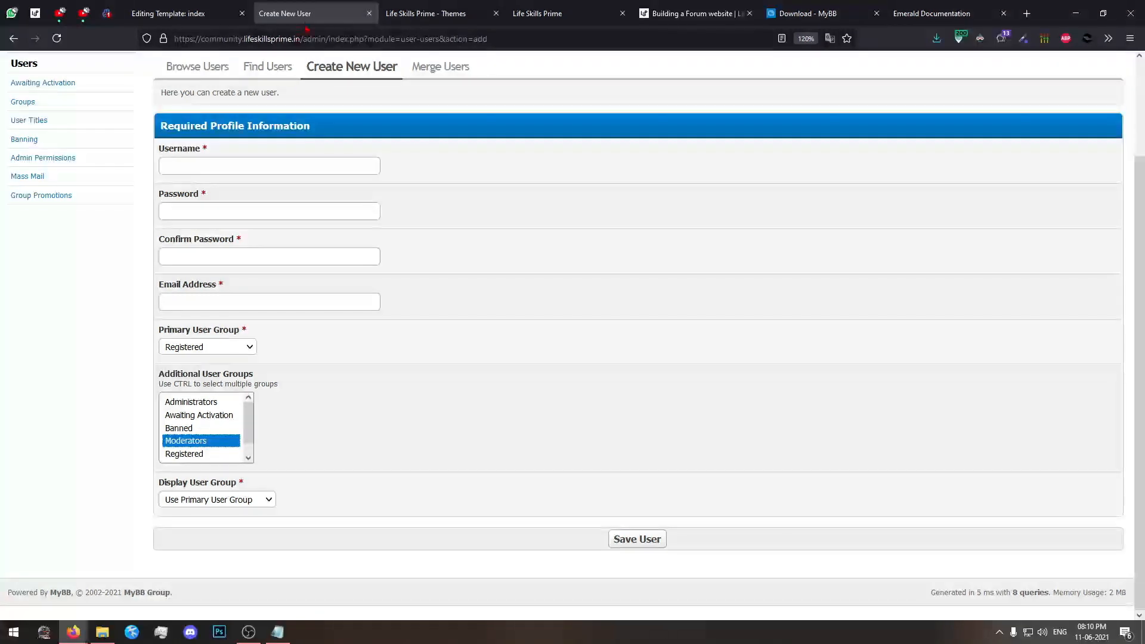
Return to the Themes forum and select the TEST thread for inline moderation.
{"action": "left_click", "coordinate": [179, 14]}
{"action": "left_click", "coordinate": [415, 7]}
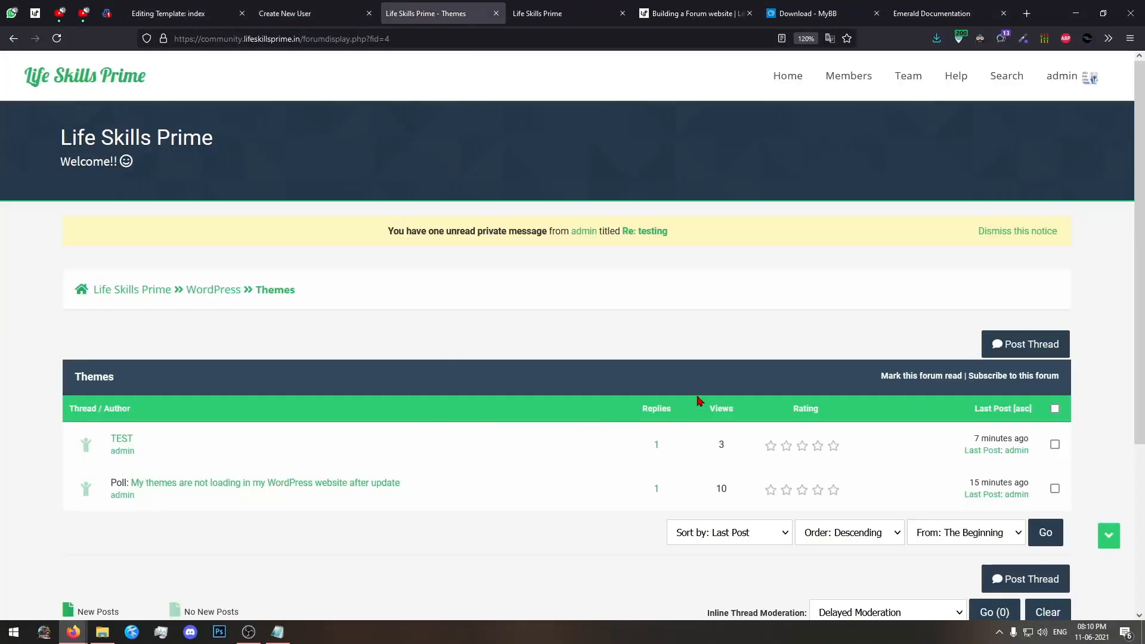
{"action": "scroll", "coordinate": [280, 522], "scroll_direction": "down", "scroll_amount": 5}
{"action": "scroll", "coordinate": [250, 516], "scroll_direction": "up", "scroll_amount": 5}
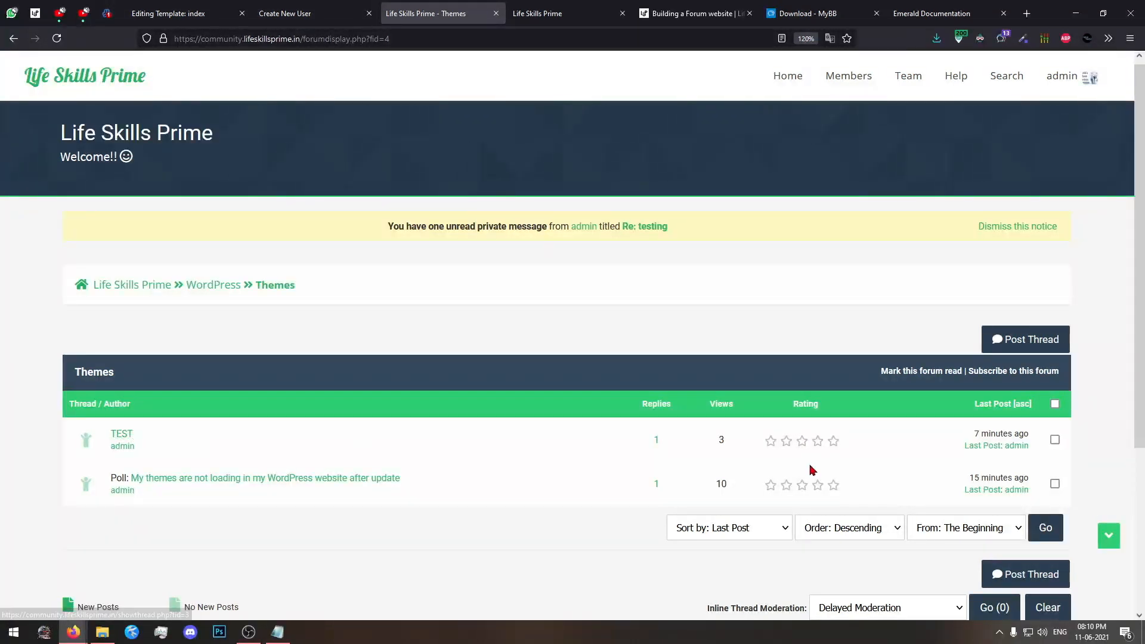
{"action": "scroll", "coordinate": [846, 494], "scroll_direction": "down", "scroll_amount": 2}
{"action": "left_click", "coordinate": [1054, 364]}
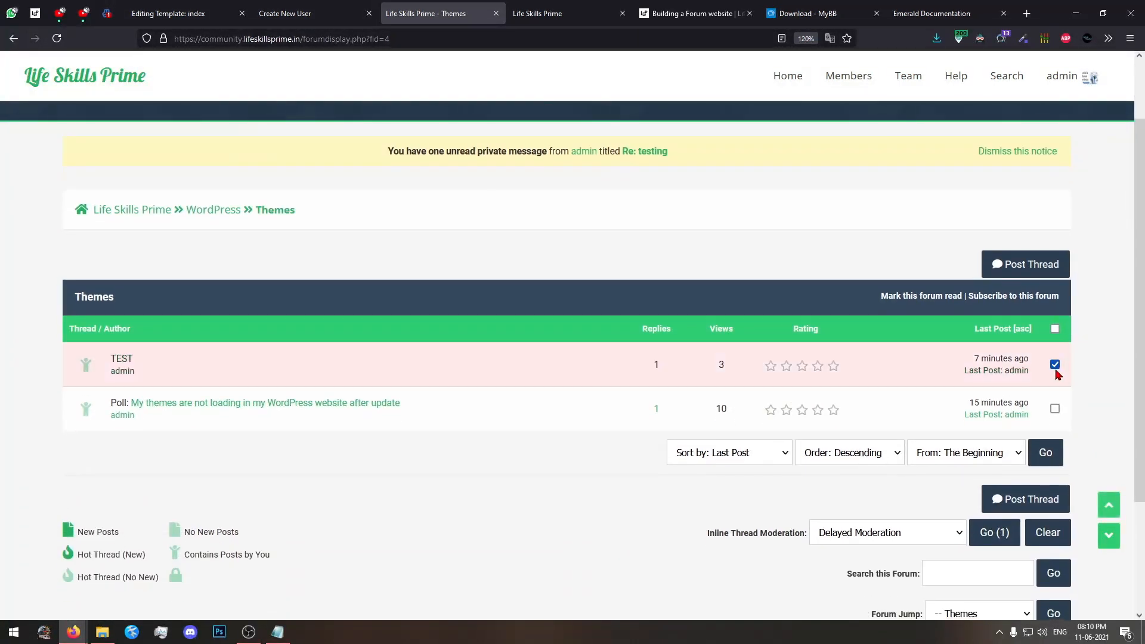
{"action": "scroll", "coordinate": [1054, 372], "scroll_direction": "down", "scroll_amount": 3}
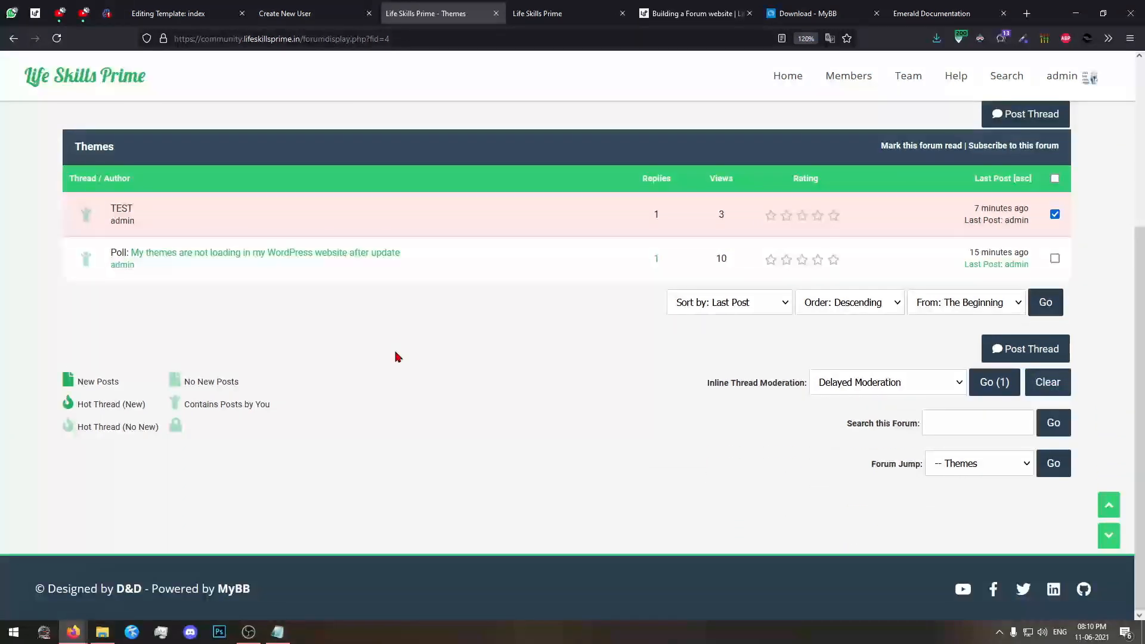
{"action": "scroll", "coordinate": [195, 279], "scroll_direction": "up", "scroll_amount": 2}
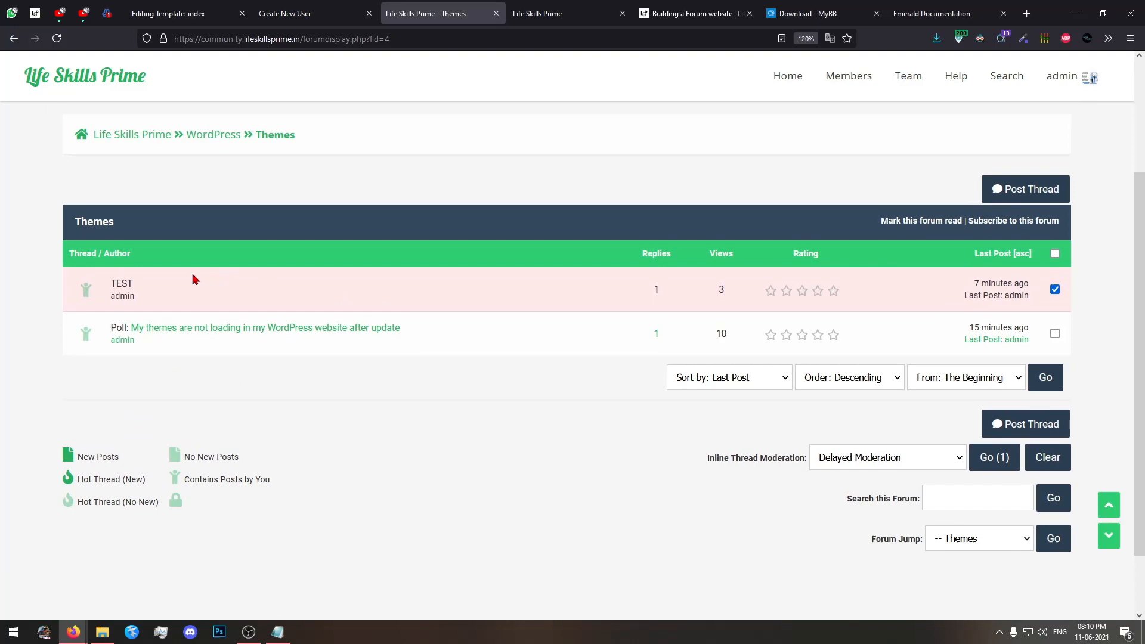
Open the TEST thread and examine its posts, signatures and post controls.
{"action": "left_click", "coordinate": [117, 286]}
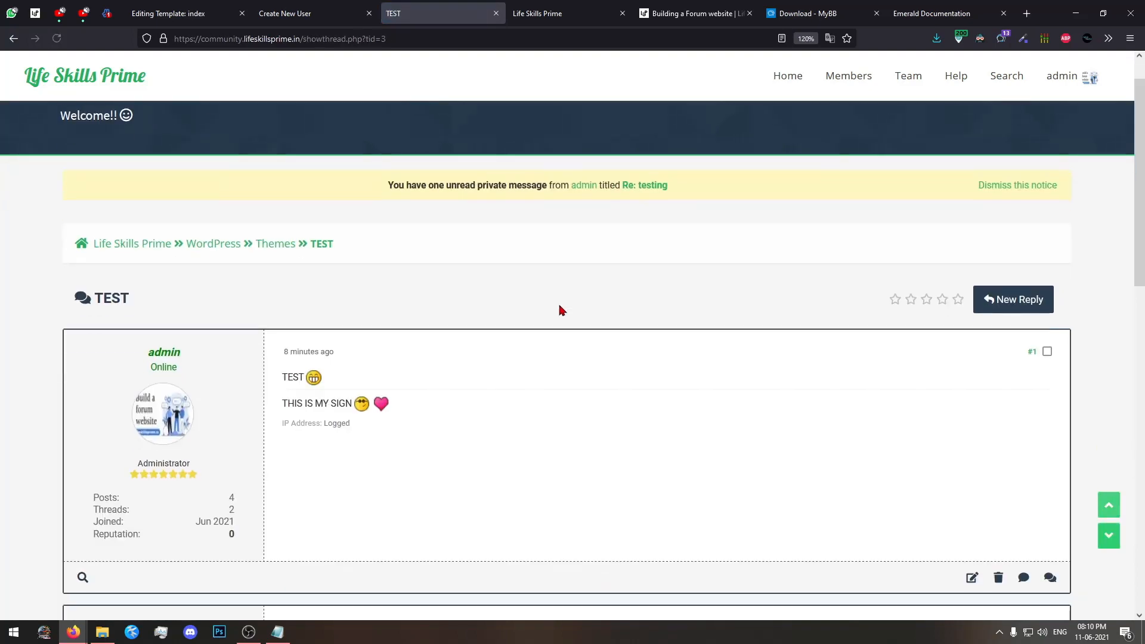
{"action": "scroll", "coordinate": [994, 477], "scroll_direction": "down", "scroll_amount": 2}
{"action": "scroll", "coordinate": [999, 427], "scroll_direction": "up", "scroll_amount": 3}
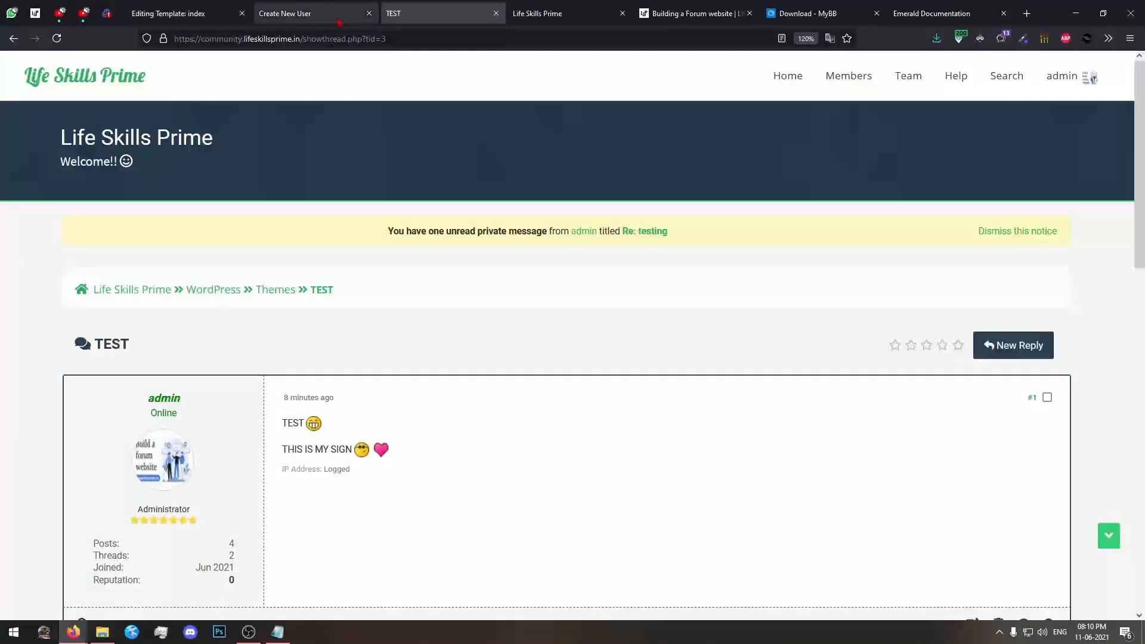
{"action": "left_click", "coordinate": [310, 13]}
{"action": "left_click", "coordinate": [417, 13]}
{"action": "scroll", "coordinate": [298, 498], "scroll_direction": "down", "scroll_amount": 6}
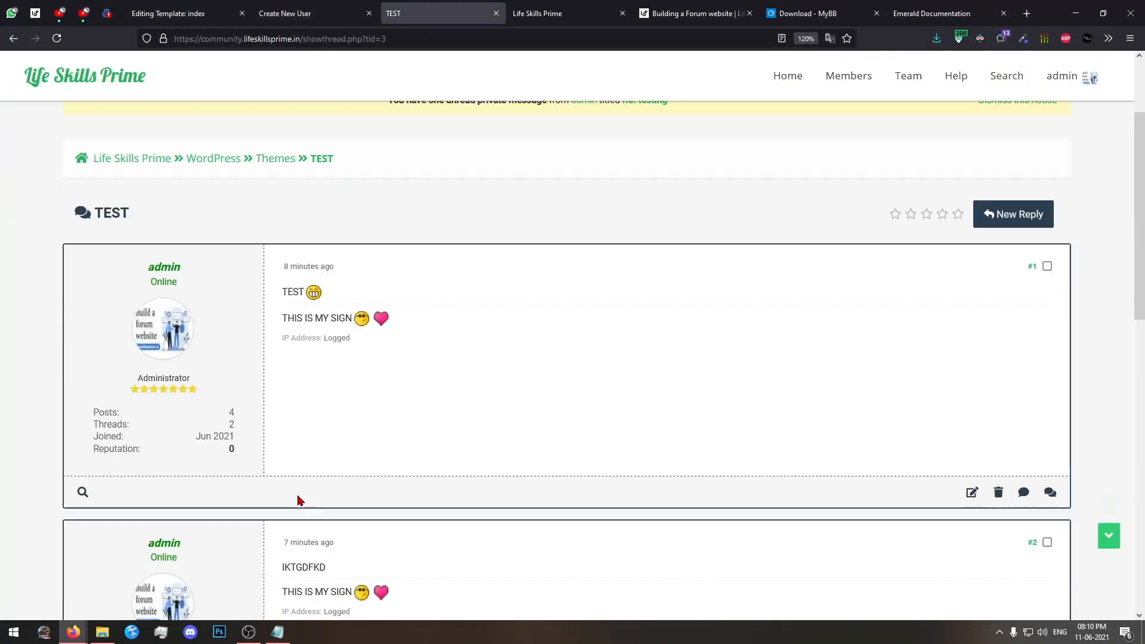
{"action": "scroll", "coordinate": [125, 174], "scroll_direction": "up", "scroll_amount": 2}
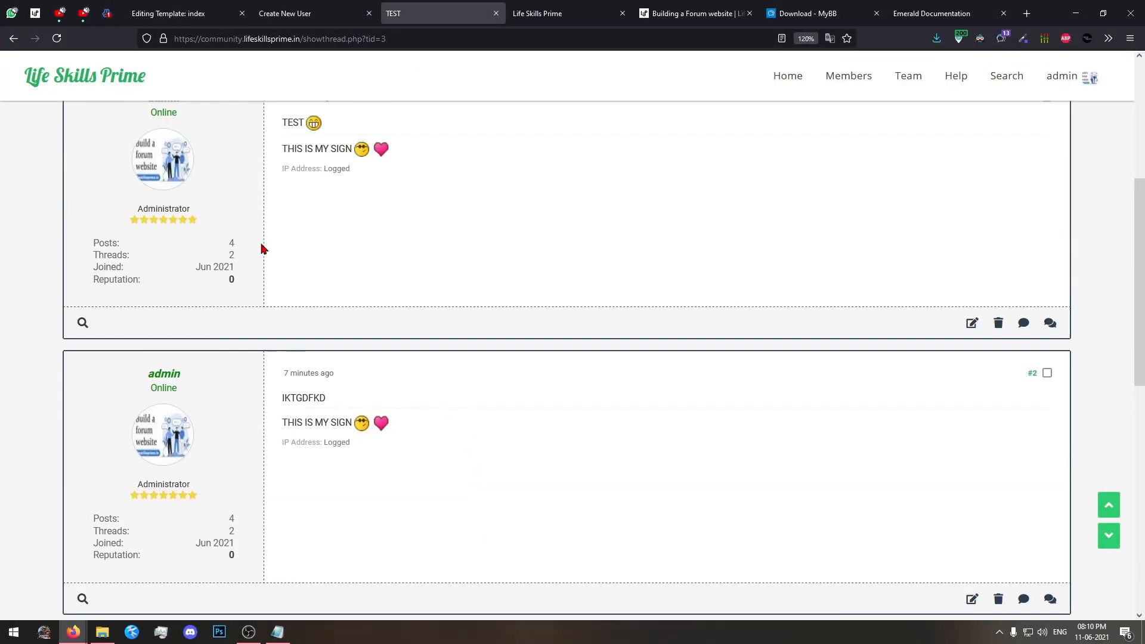
{"action": "scroll", "coordinate": [378, 362], "scroll_direction": "down", "scroll_amount": 2}
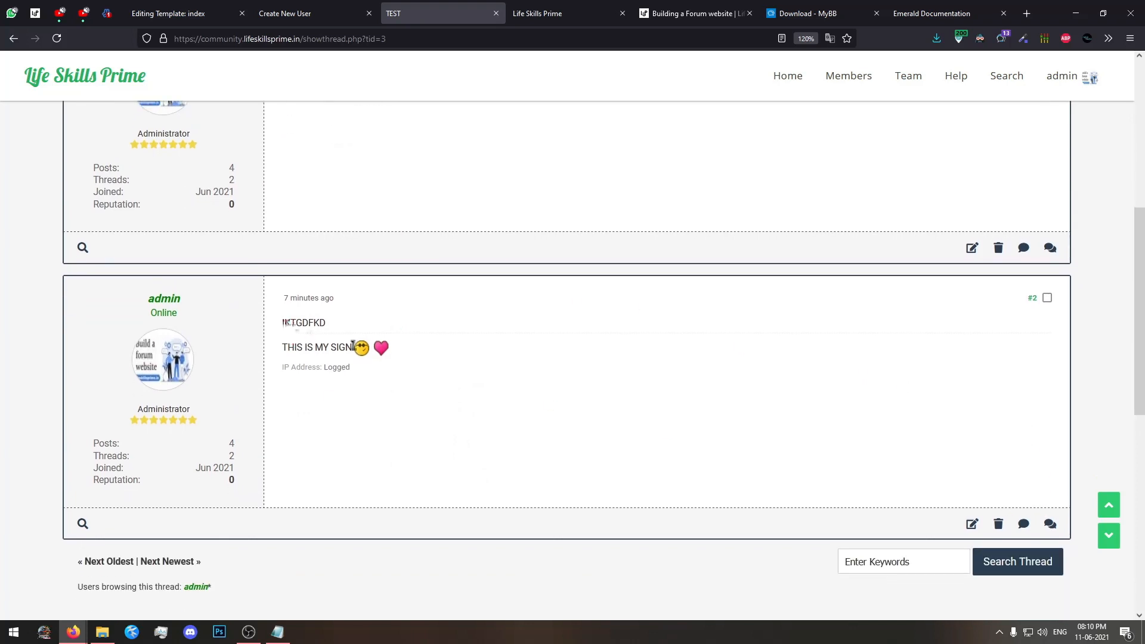
Delete the reply "IKTGDFKD" from the TEST thread and check the remaining post.
{"action": "left_click", "coordinate": [998, 523]}
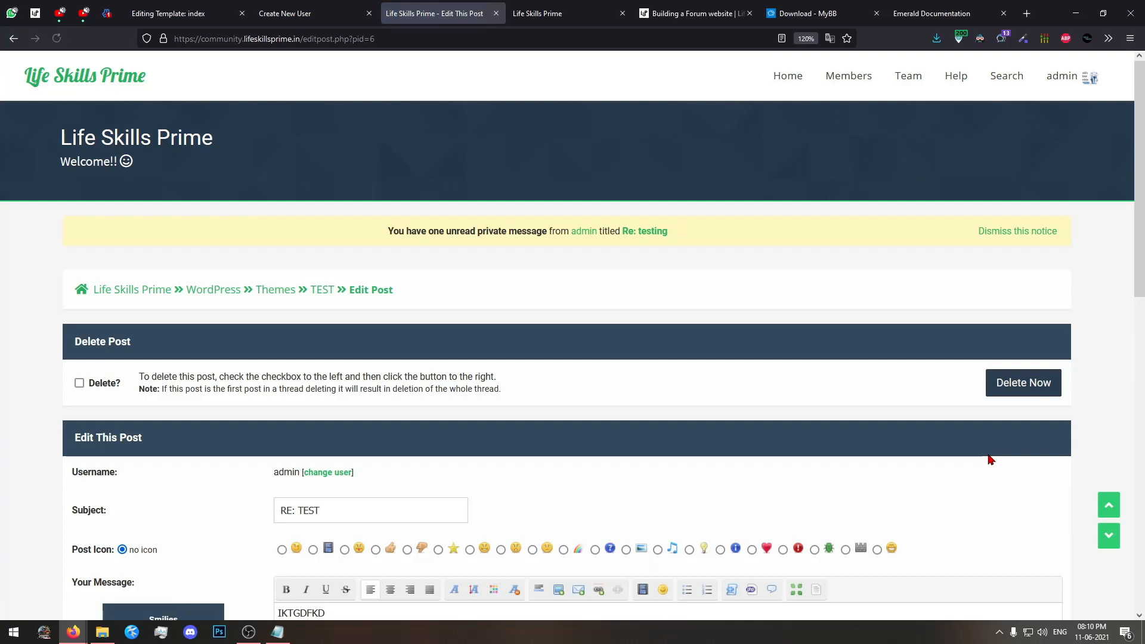
{"action": "left_click", "coordinate": [78, 384]}
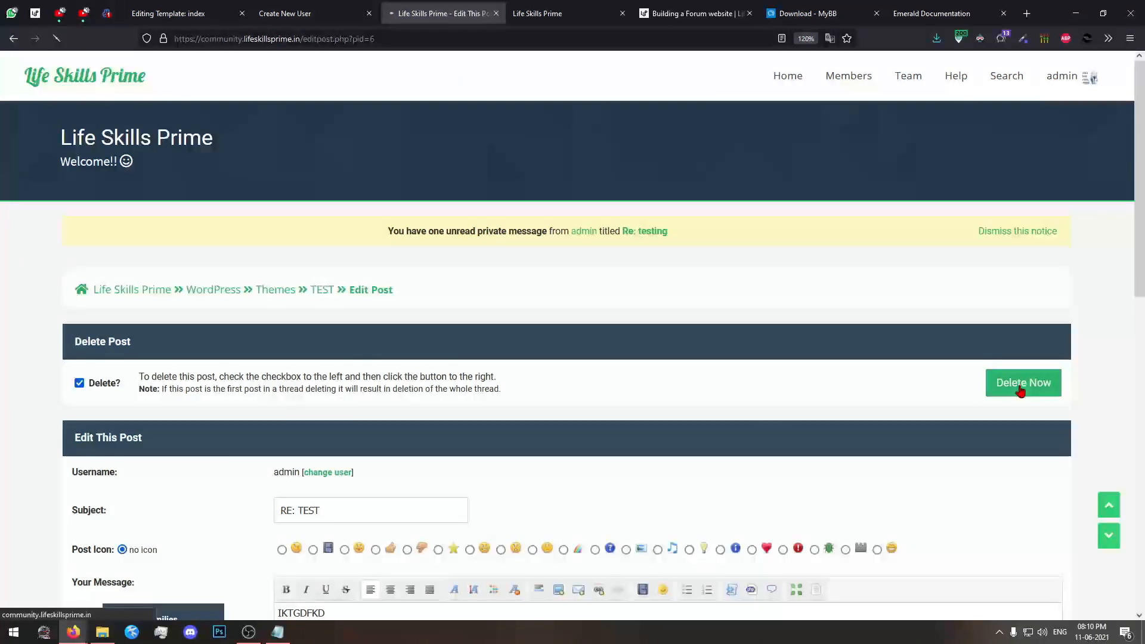
{"action": "left_click", "coordinate": [1021, 385]}
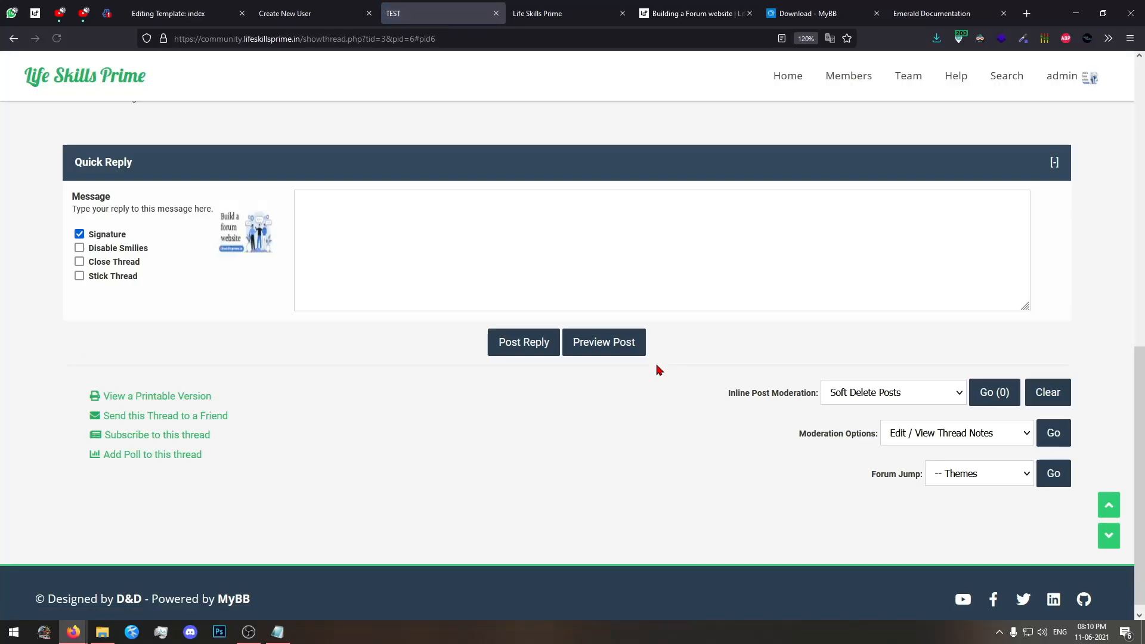
{"action": "scroll", "coordinate": [657, 370], "scroll_direction": "up", "scroll_amount": 8}
{"action": "scroll", "coordinate": [595, 420], "scroll_direction": "down", "scroll_amount": 4}
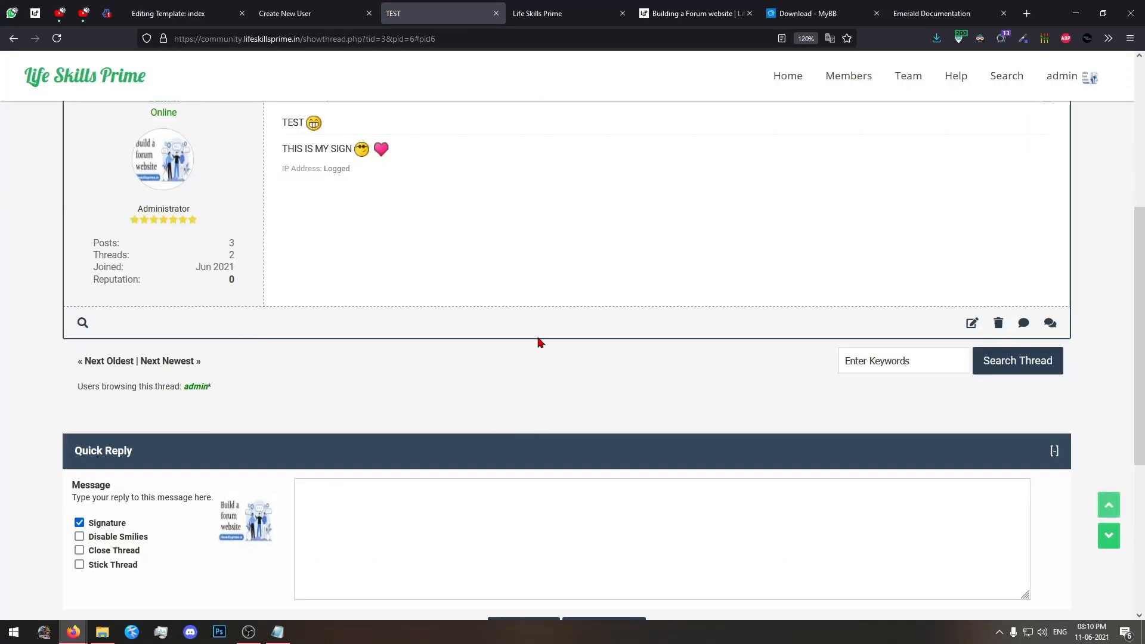
{"action": "scroll", "coordinate": [539, 343], "scroll_direction": "up", "scroll_amount": 5}
Go back to the Themes forum and try to rate the TEST thread five stars.
{"action": "left_click", "coordinate": [280, 290]}
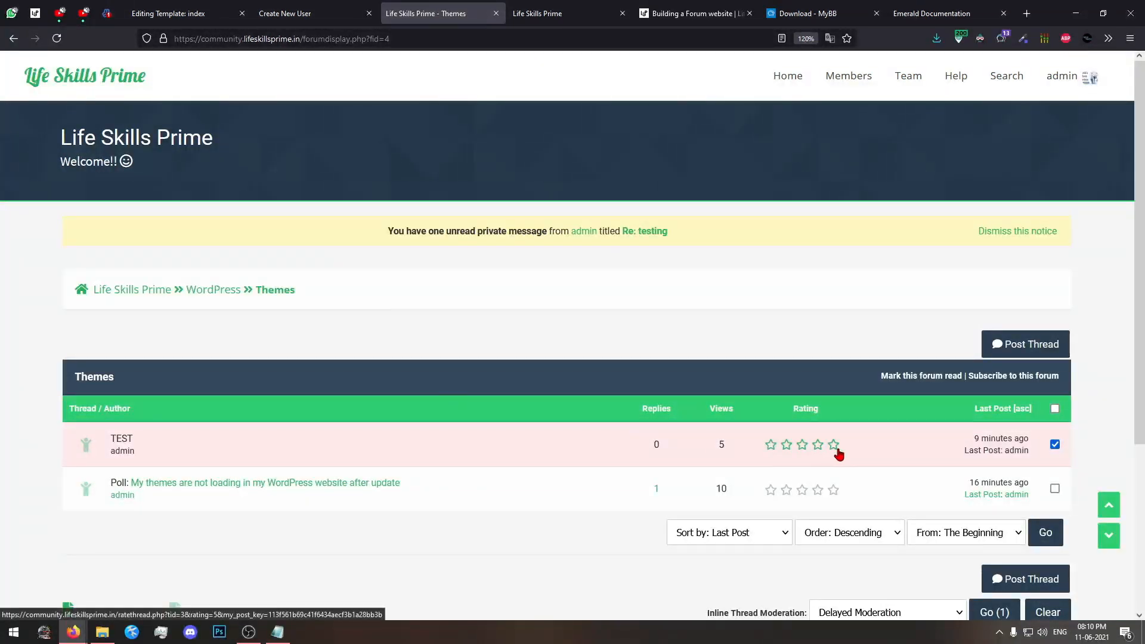
{"action": "left_click", "coordinate": [833, 448]}
{"action": "left_click", "coordinate": [776, 457]}
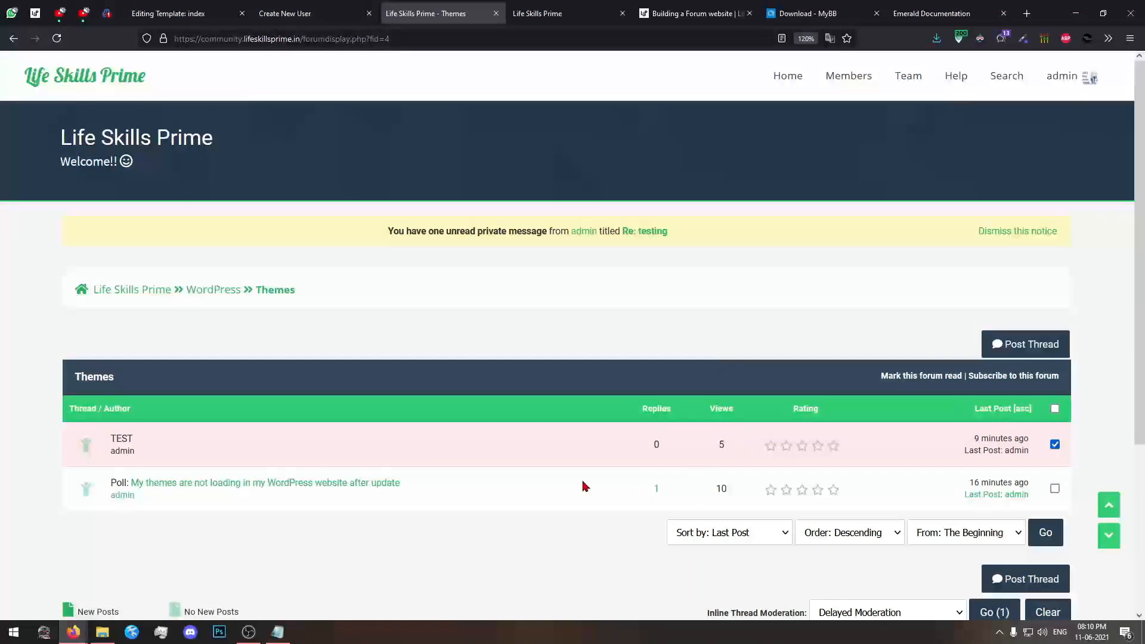
{"action": "scroll", "coordinate": [179, 500], "scroll_direction": "down", "scroll_amount": 5}
{"action": "scroll", "coordinate": [595, 536], "scroll_direction": "up", "scroll_amount": 5}
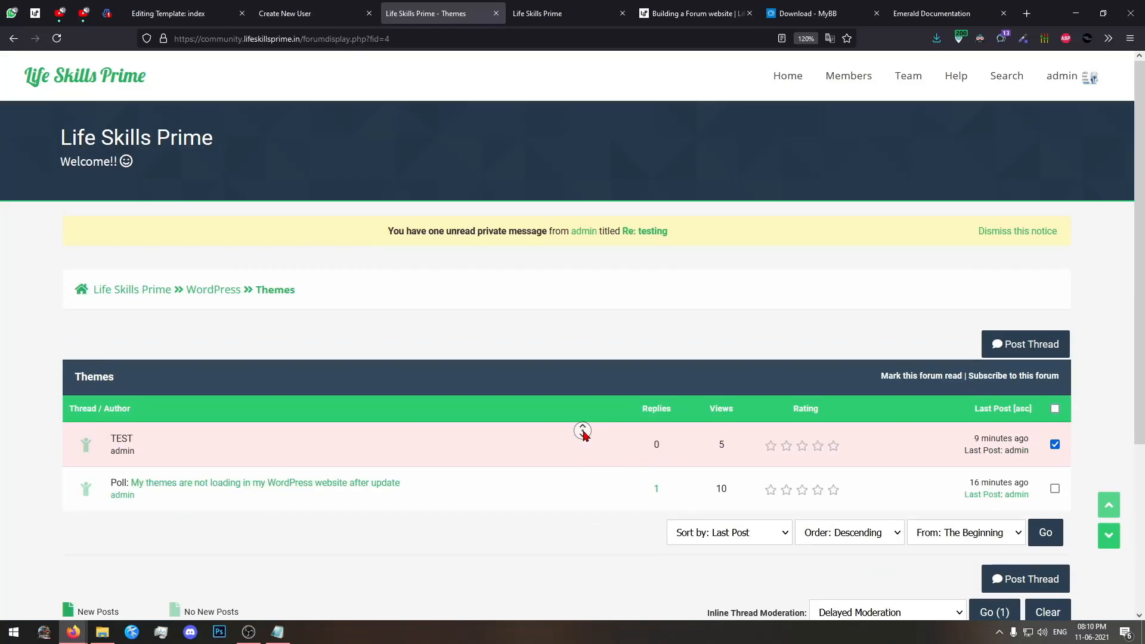
Open the forum home page, and open the newtheme template set in the admin panel.
{"action": "left_click", "coordinate": [89, 78]}
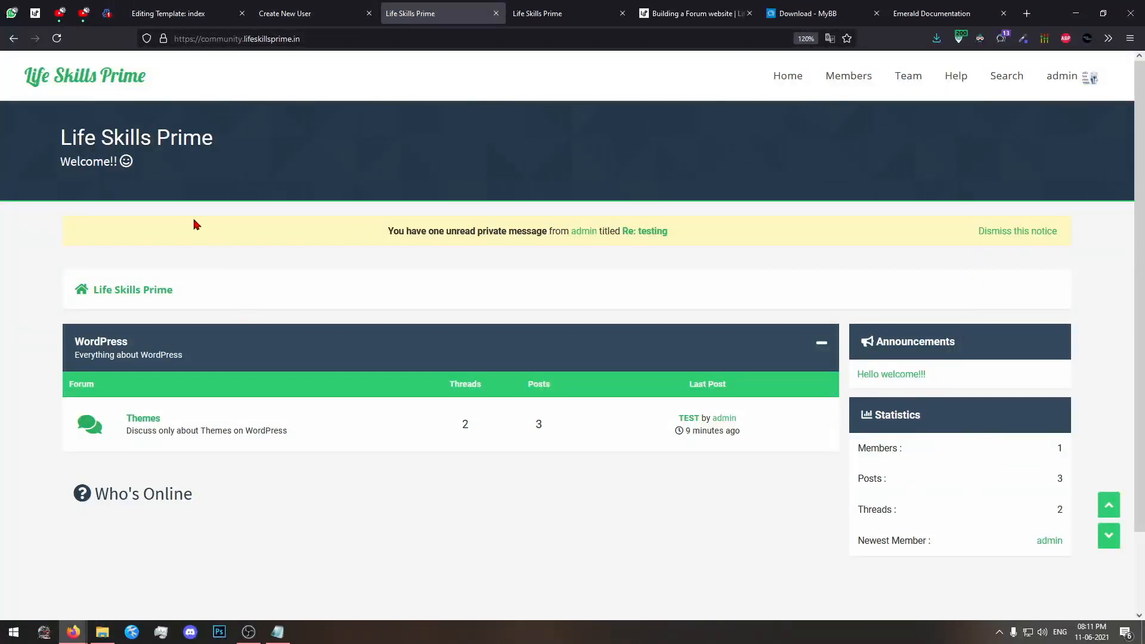
{"action": "left_click", "coordinate": [173, 13]}
{"action": "scroll", "coordinate": [430, 322], "scroll_direction": "up", "scroll_amount": 6}
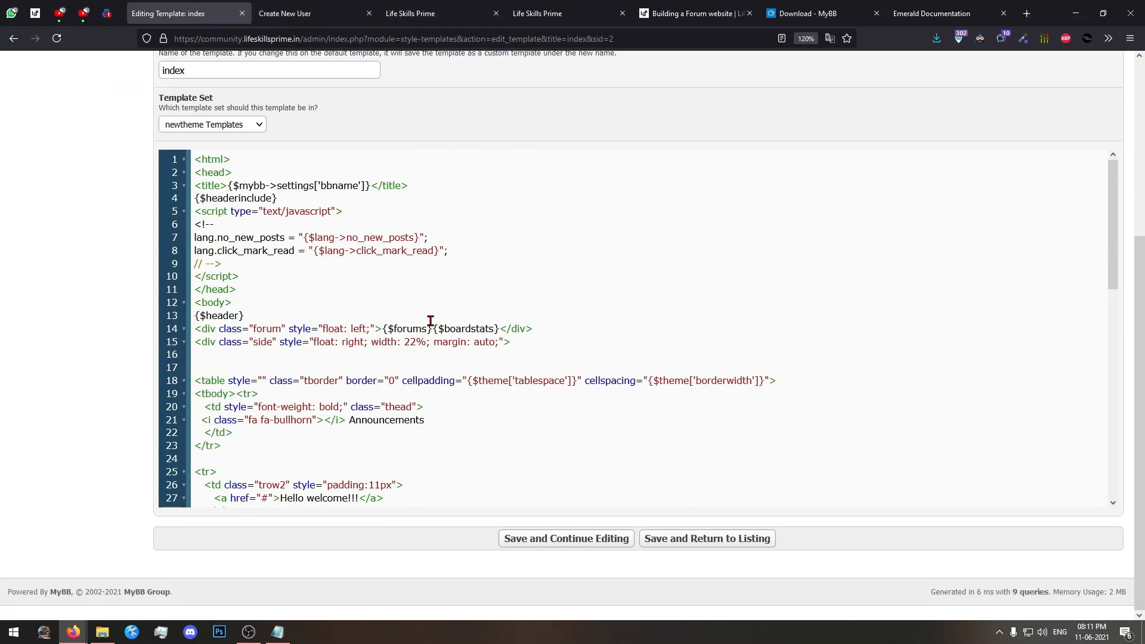
{"action": "scroll", "coordinate": [3, 316], "scroll_direction": "up", "scroll_amount": 4}
{"action": "left_click", "coordinate": [357, 131]}
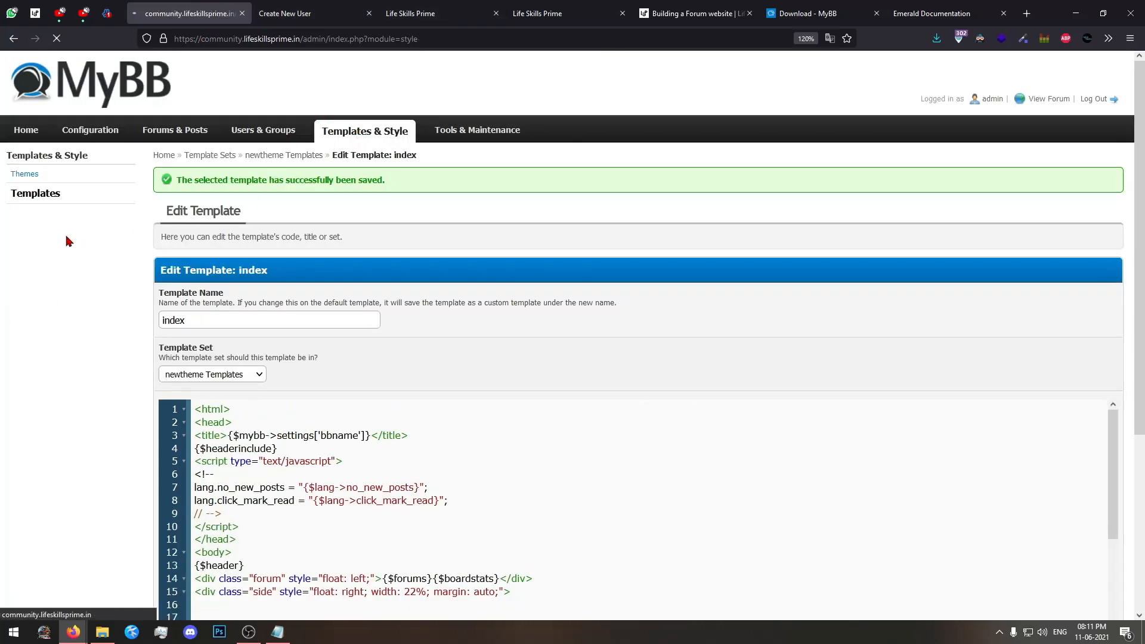
{"action": "left_click", "coordinate": [46, 197]}
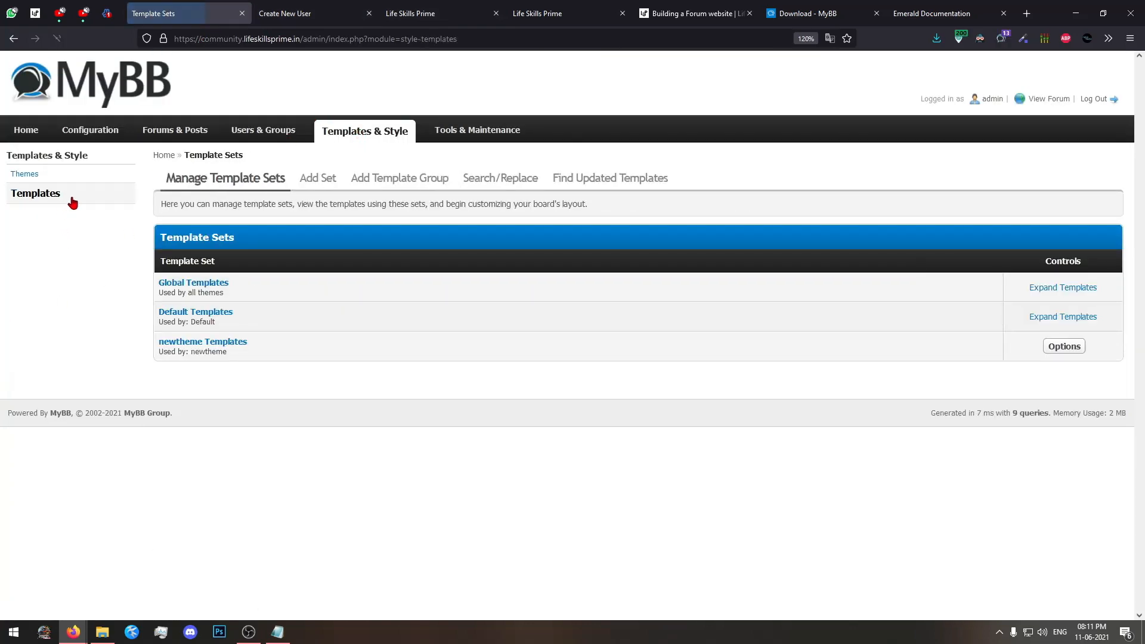
{"action": "left_click", "coordinate": [203, 344]}
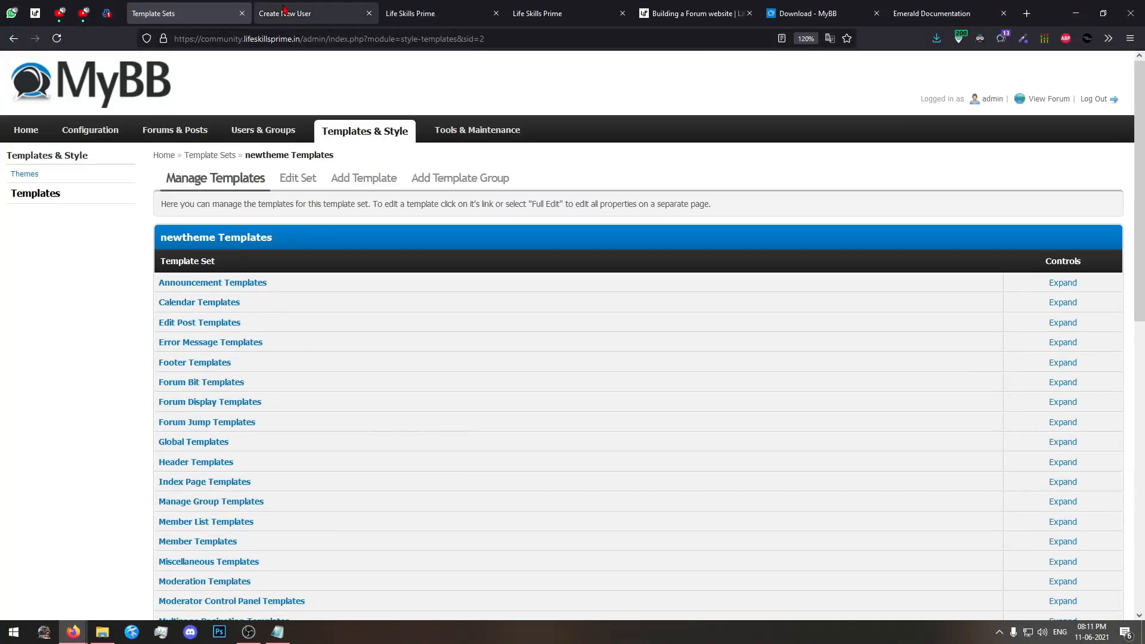
Open the admin dashboard from the new user form, look over its contents, and return to the forum home page.
{"action": "left_click", "coordinate": [284, 10]}
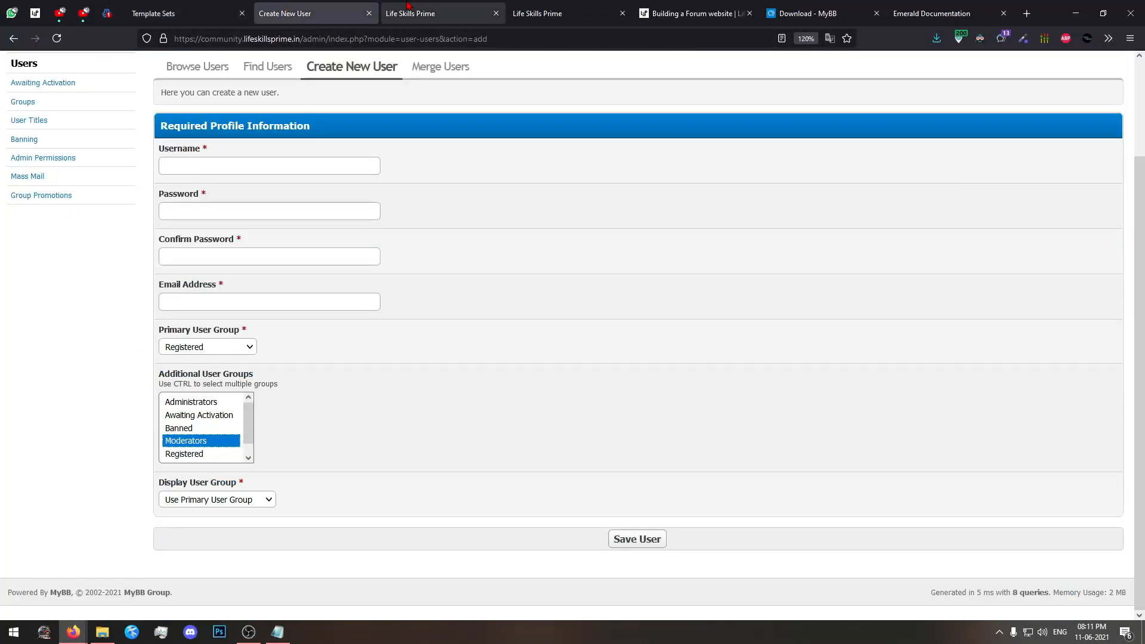
{"action": "left_click", "coordinate": [454, 7]}
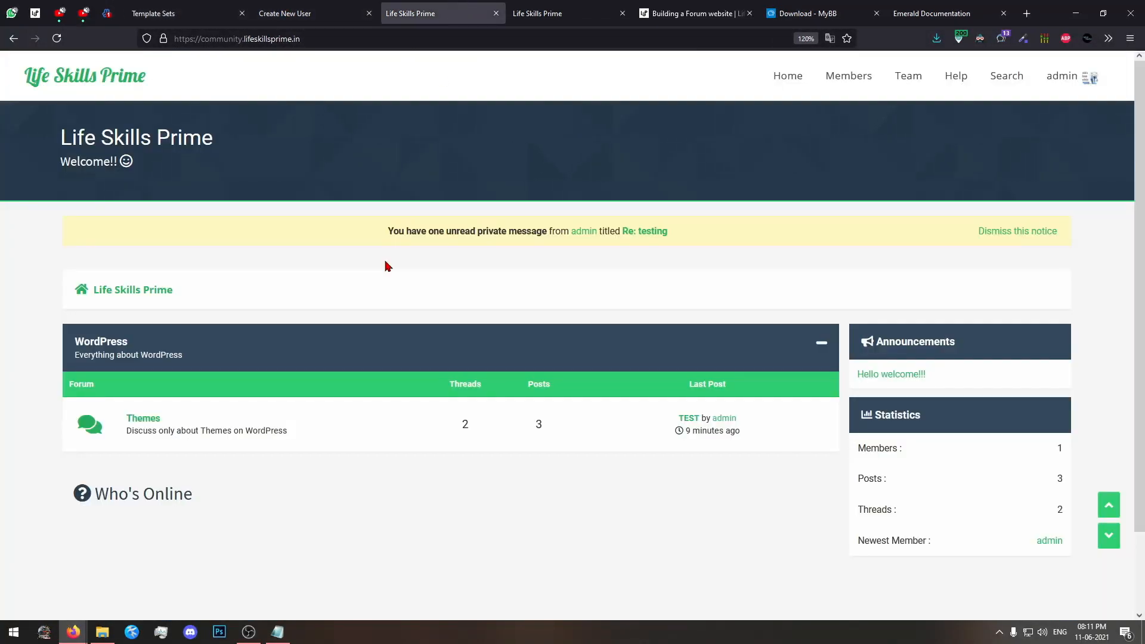
{"action": "left_click", "coordinate": [308, 8]}
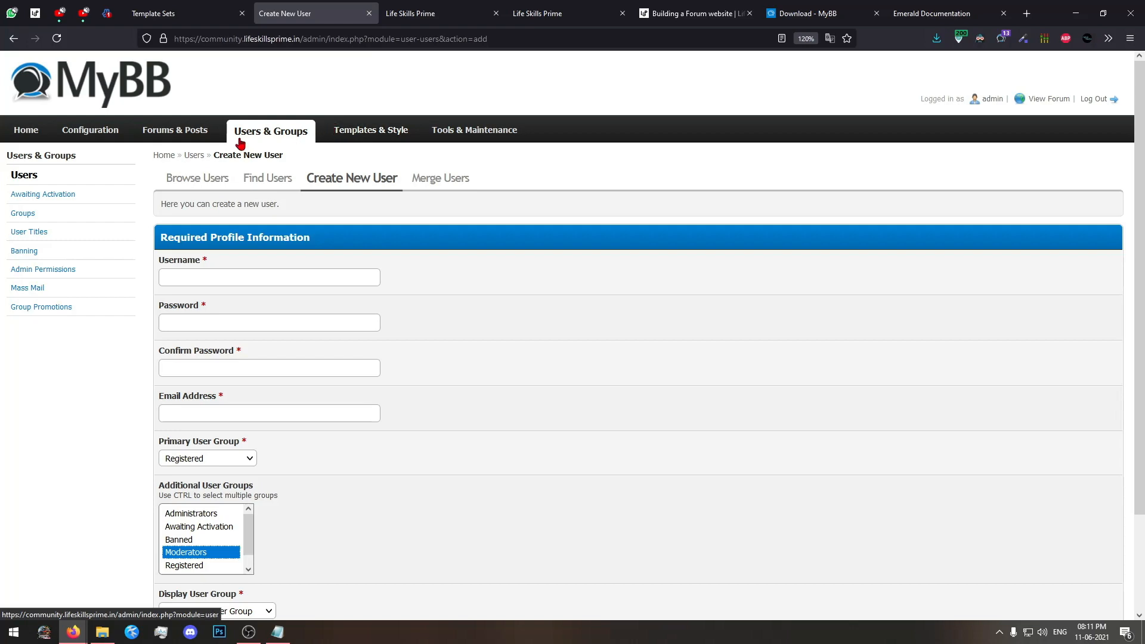
{"action": "left_click", "coordinate": [41, 136]}
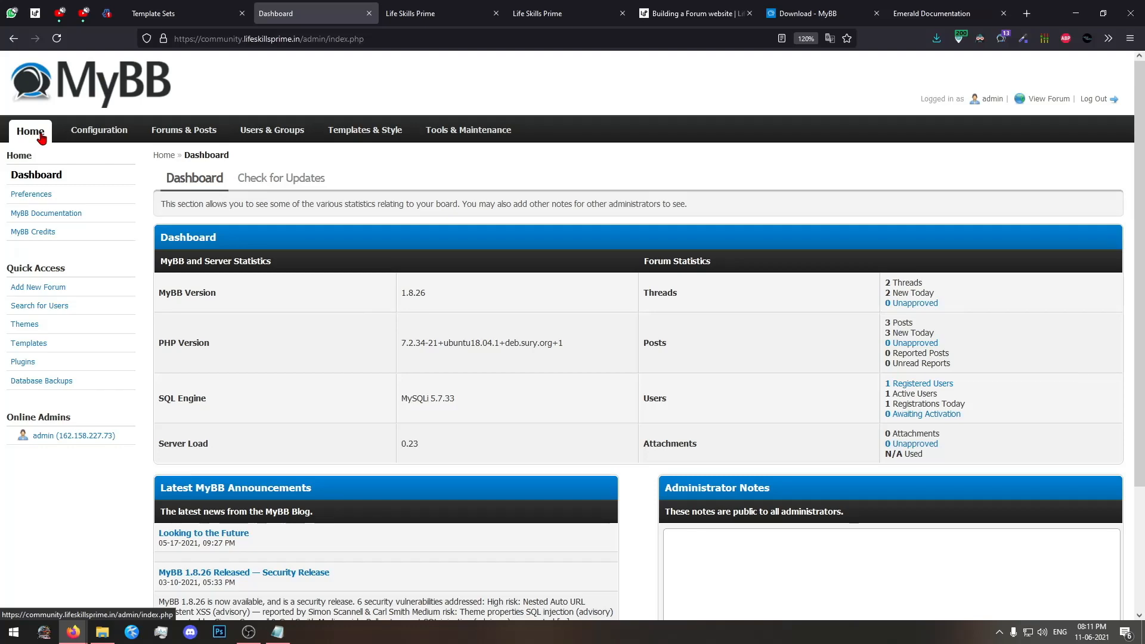
{"action": "scroll", "coordinate": [62, 156], "scroll_direction": "down", "scroll_amount": 5}
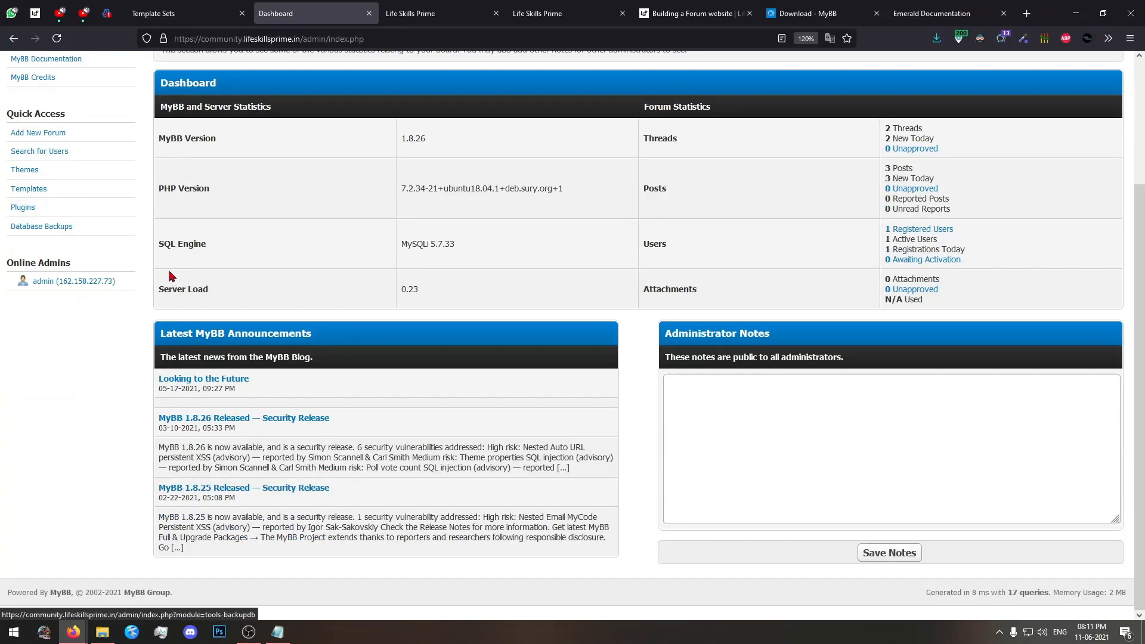
{"action": "scroll", "coordinate": [62, 155], "scroll_direction": "up", "scroll_amount": 5}
{"action": "left_click", "coordinate": [459, 6]}
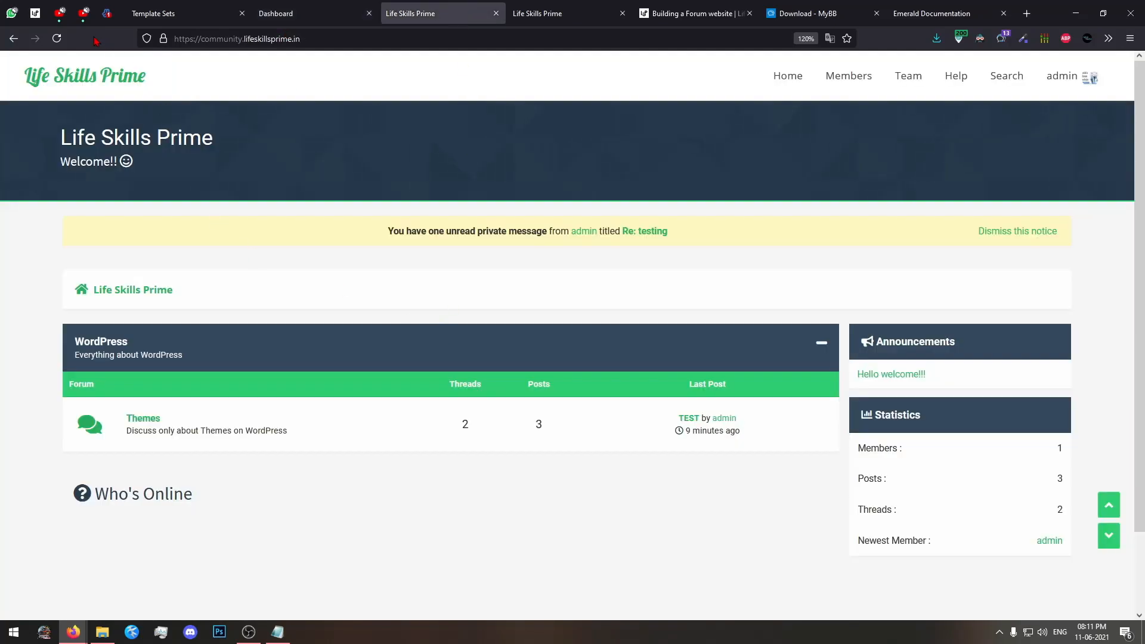
Check the admin dashboard statistics against the forum home page's thread, post and member statistics.
{"action": "left_click", "coordinate": [308, 8]}
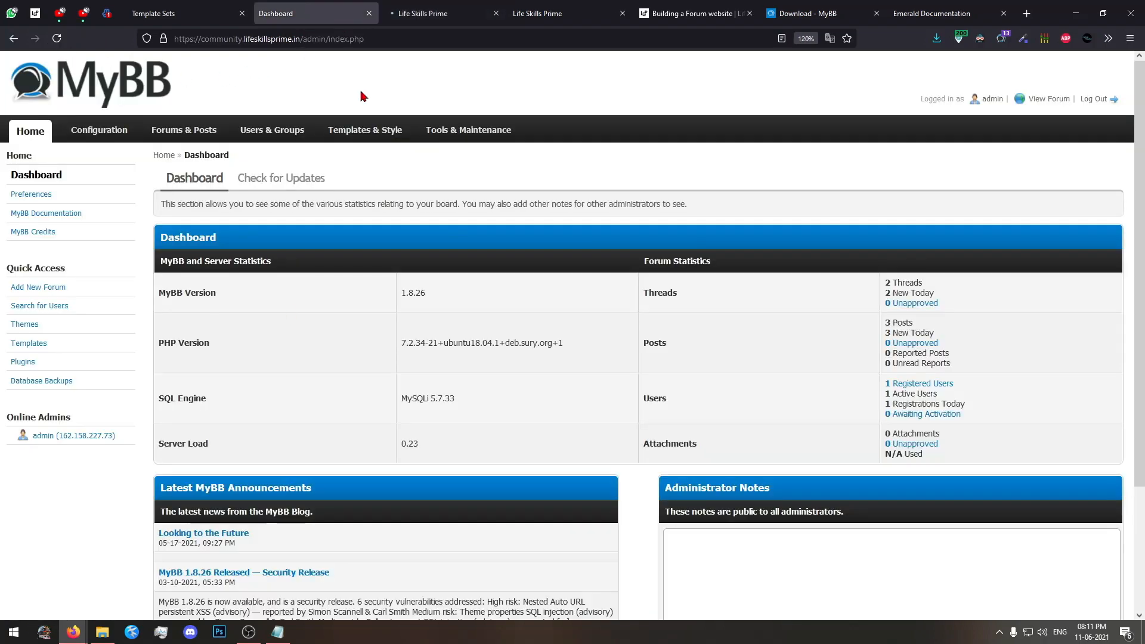
{"action": "left_click", "coordinate": [475, 7]}
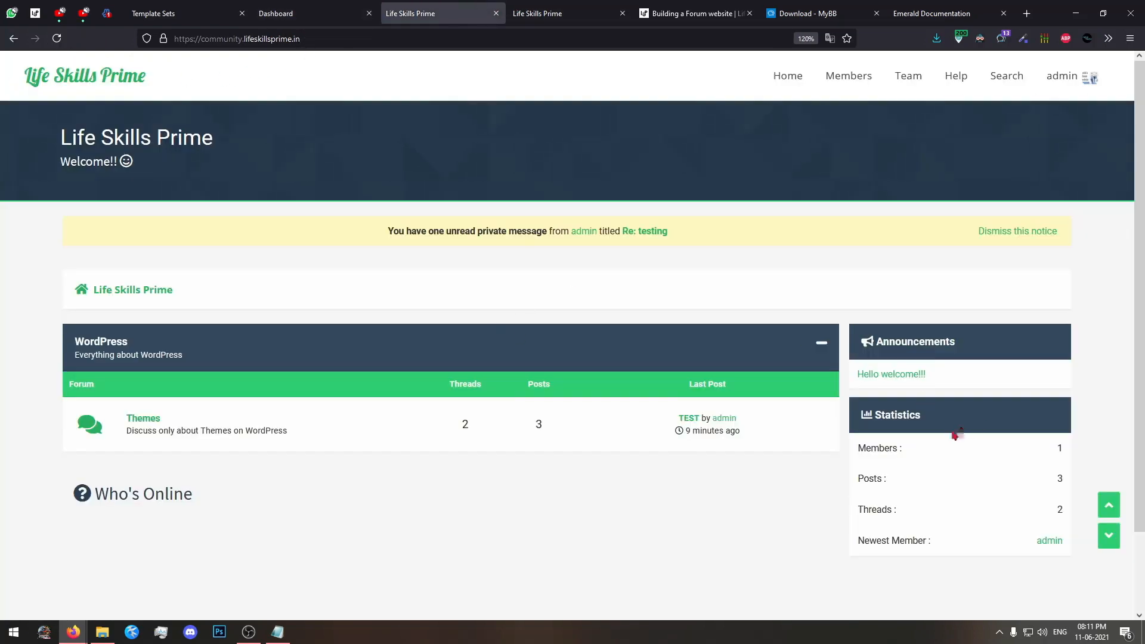
{"action": "scroll", "coordinate": [401, 442], "scroll_direction": "down", "scroll_amount": 1}
{"action": "scroll", "coordinate": [401, 442], "scroll_direction": "up", "scroll_amount": 1}
{"action": "left_click", "coordinate": [117, 92]}
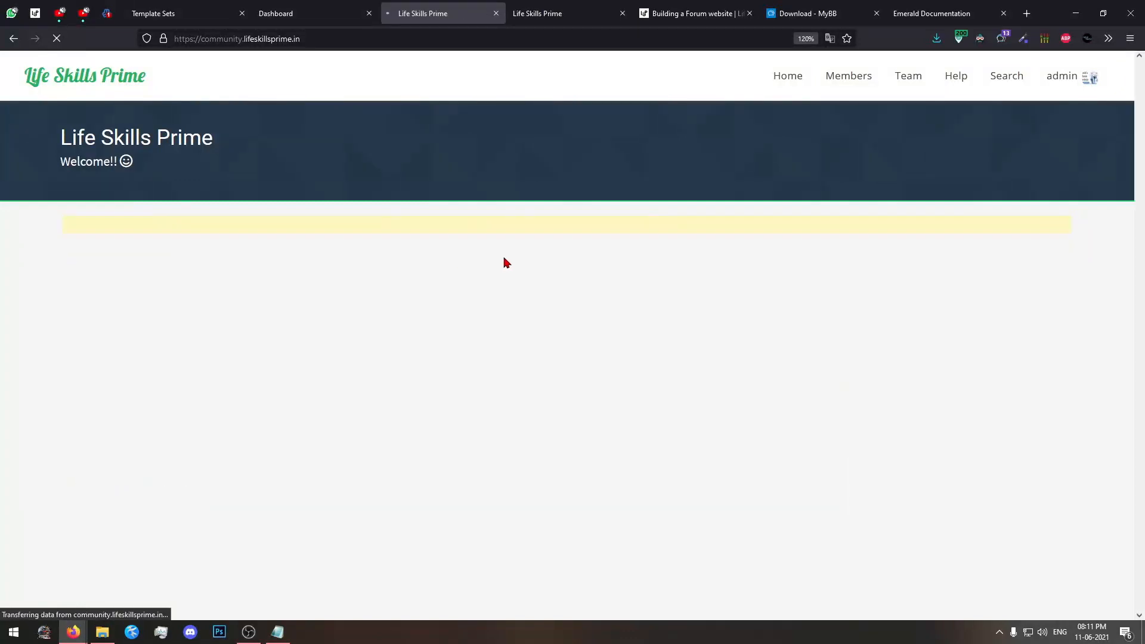
{"action": "left_click", "coordinate": [272, 9]}
{"action": "left_click", "coordinate": [465, 7]}
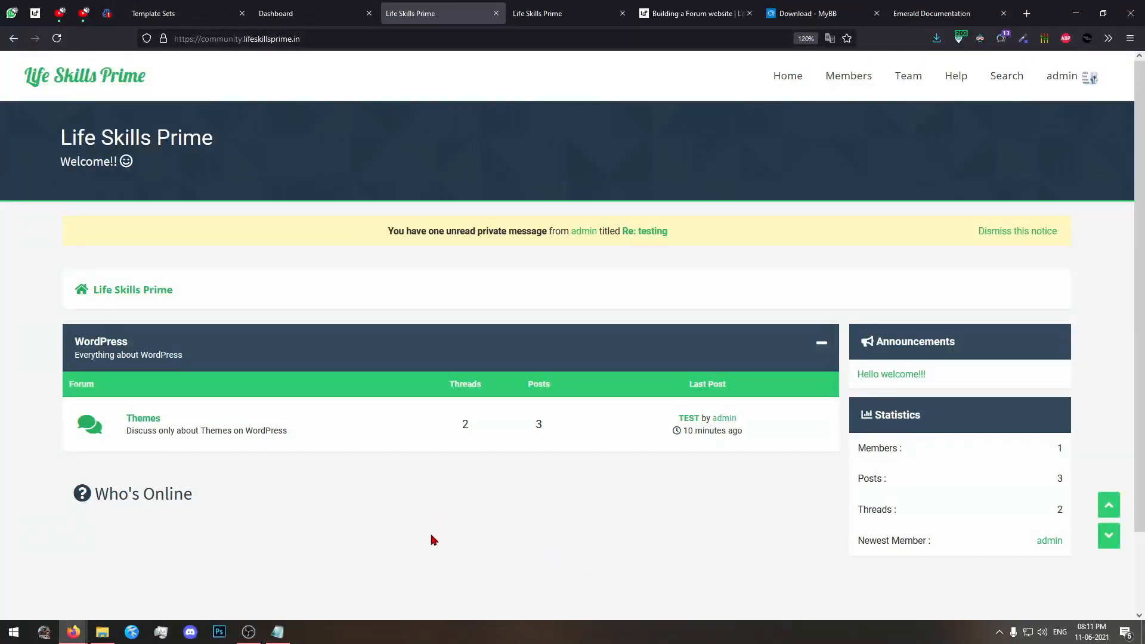
{"action": "left_click", "coordinate": [248, 631]}
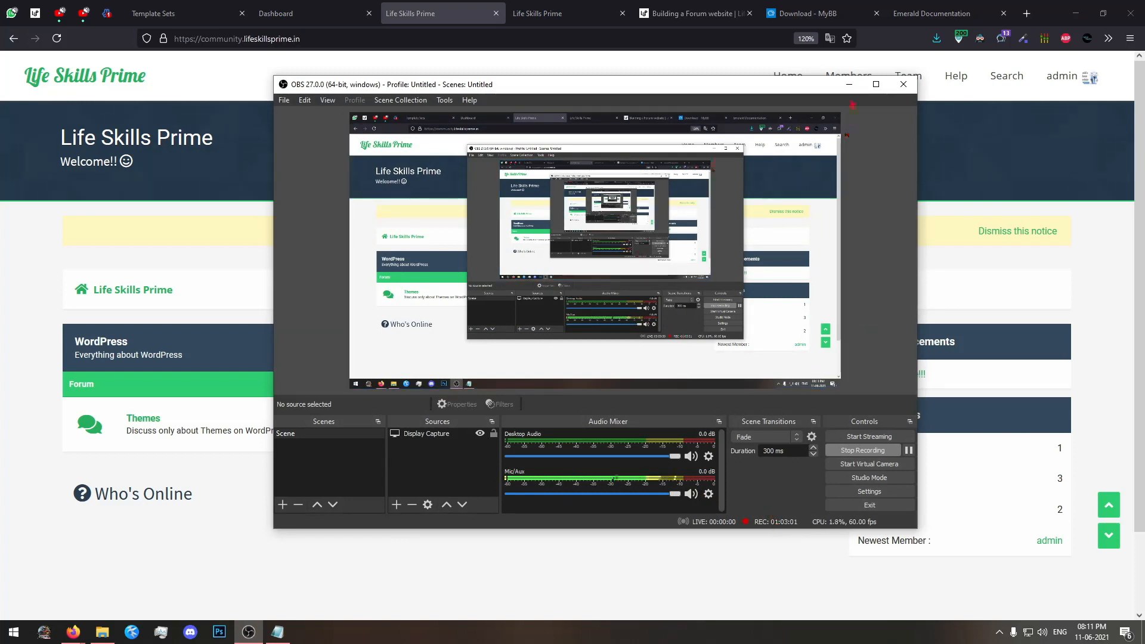
{"action": "left_click", "coordinate": [848, 84]}
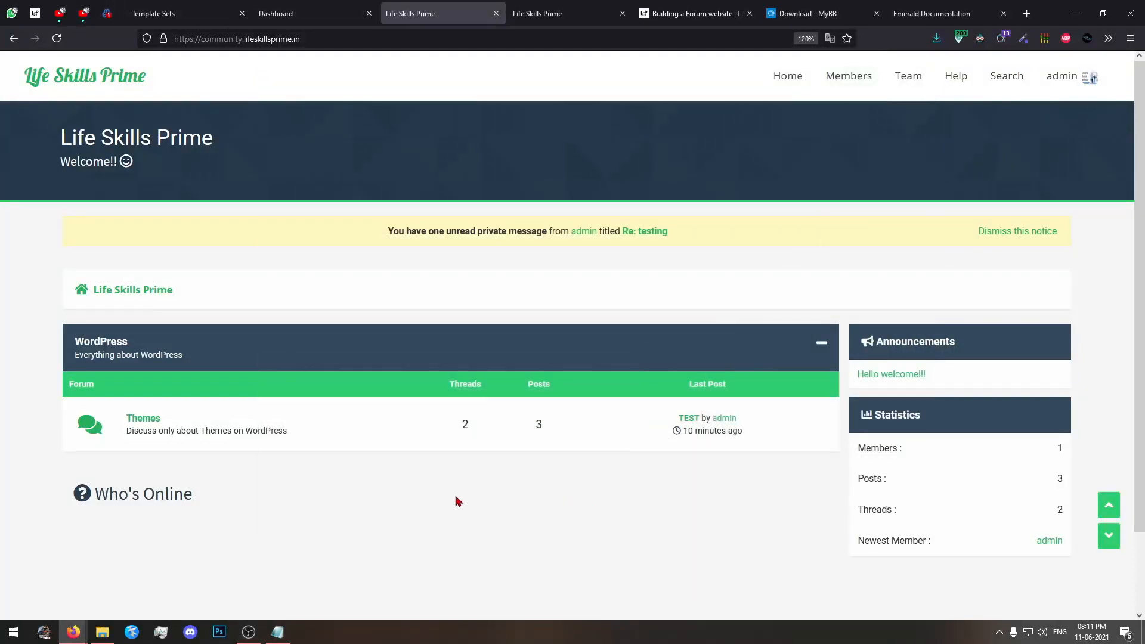
Reload the second copy of the forum home page, and open the home page of the Life Skills Prime course site.
{"action": "left_click", "coordinate": [599, 12]}
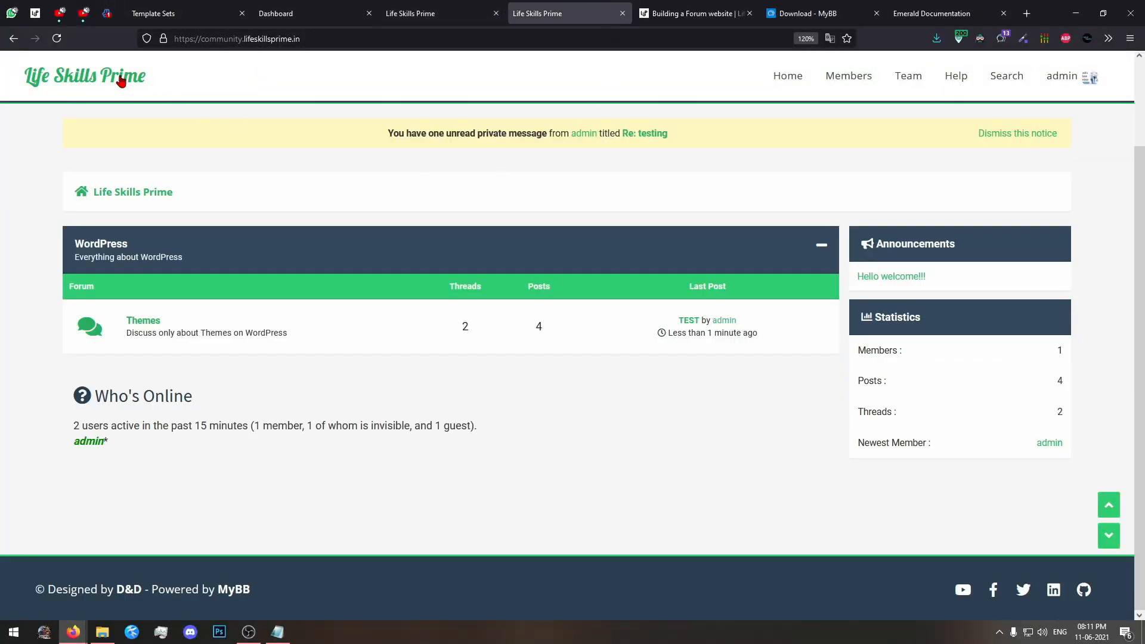
{"action": "left_click", "coordinate": [121, 82]}
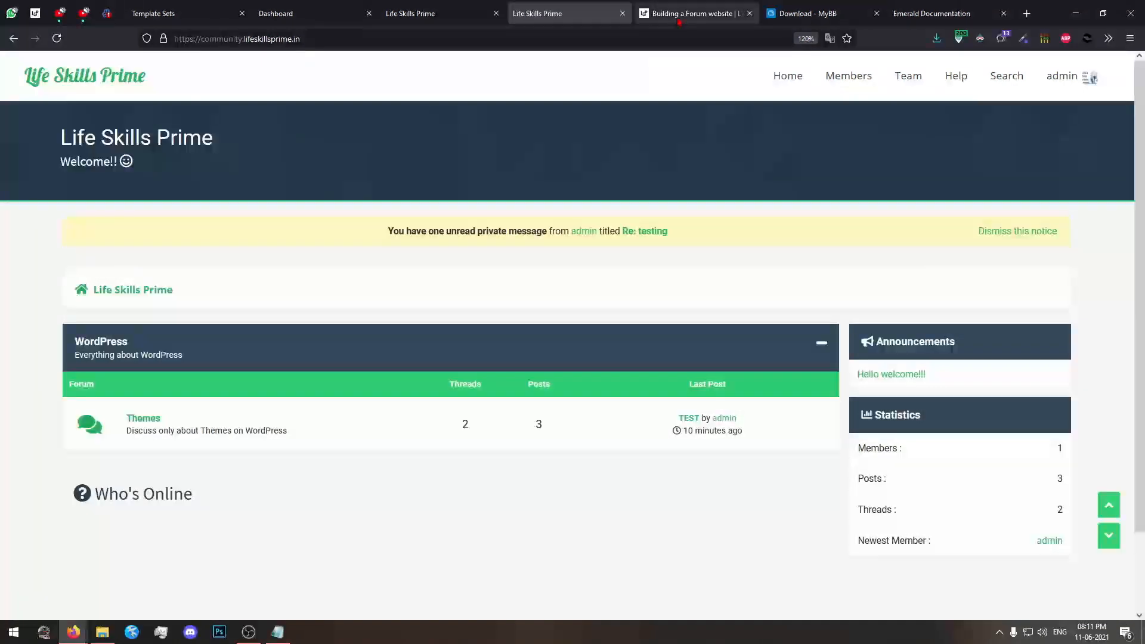
{"action": "left_click", "coordinate": [679, 20]}
{"action": "left_click", "coordinate": [277, 78]}
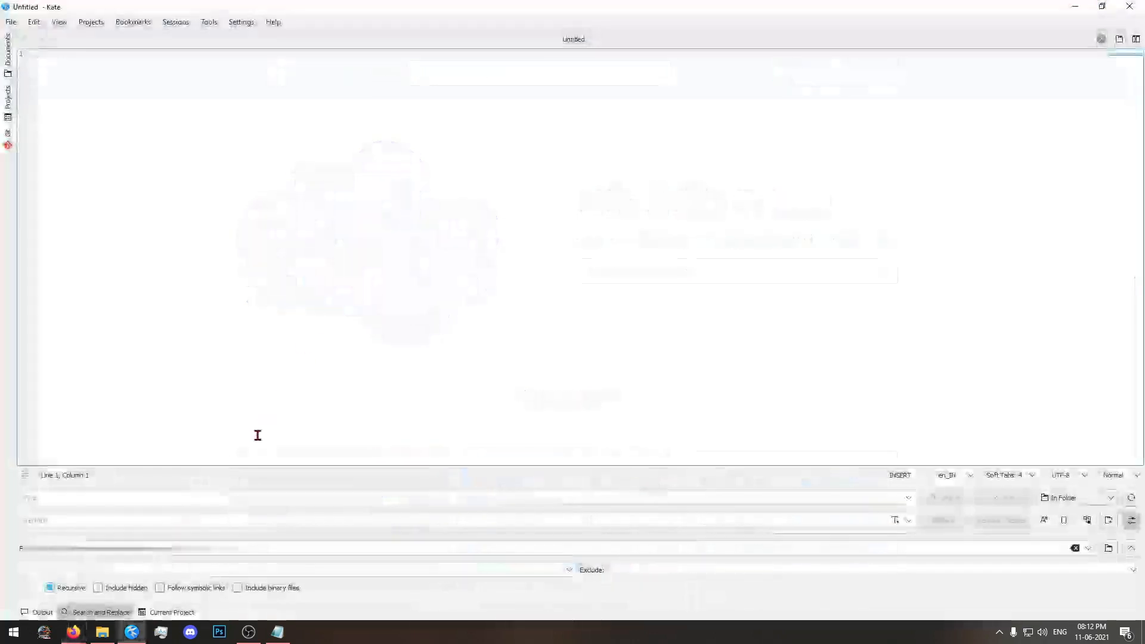
Switch to Kate, hide the Search and Replace pane and enlarge the text of the blank document.
{"action": "left_click", "coordinate": [94, 613]}
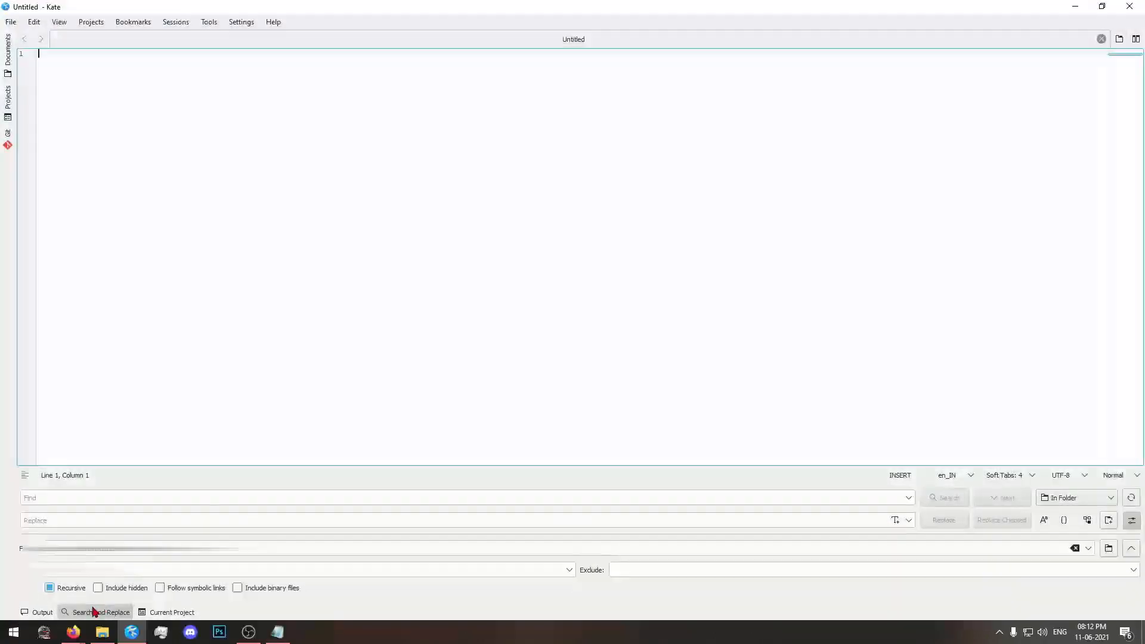
{"action": "left_click", "coordinate": [94, 612]}
{"action": "scroll", "coordinate": [225, 396], "scroll_direction": "up", "scroll_amount": 10, "text": "ctrl"}
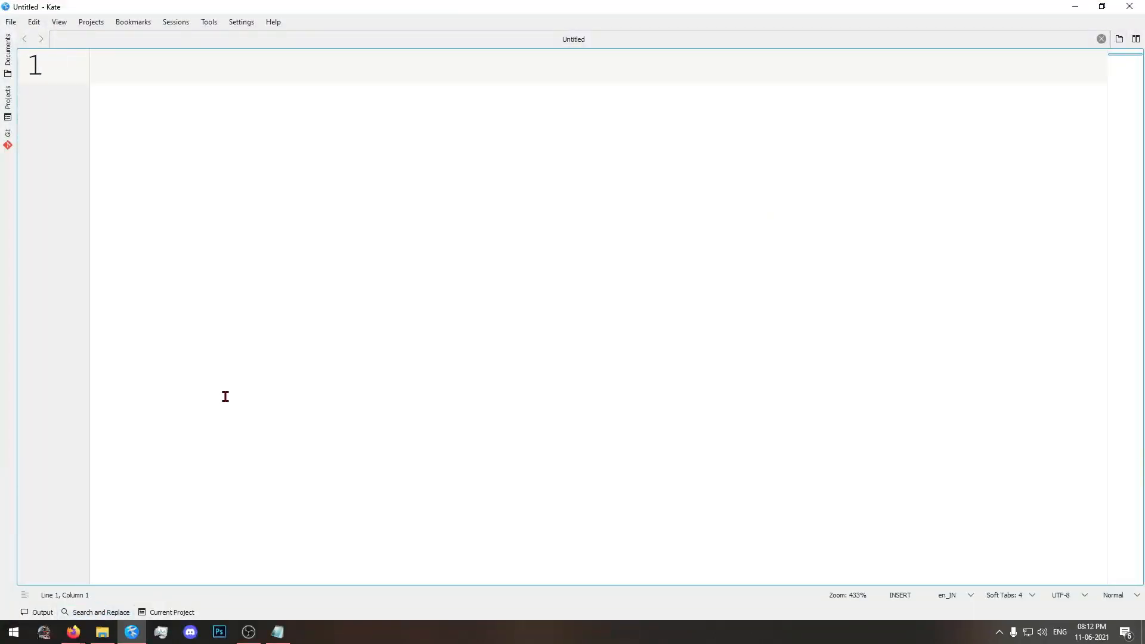
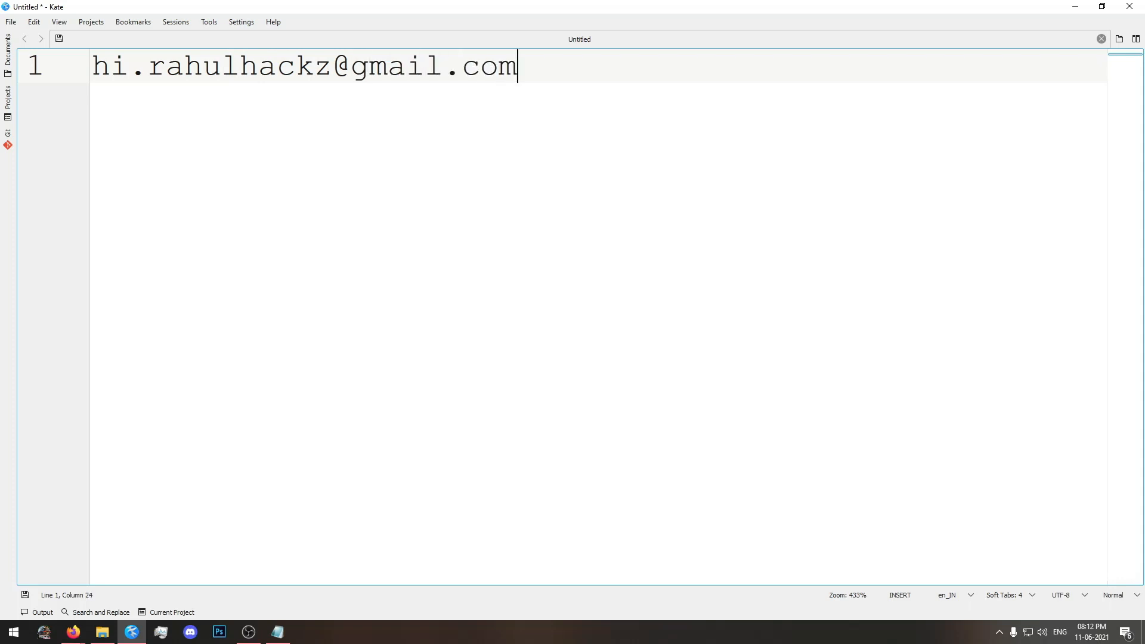
Enter the contact e-mail address on the first line of the blank document.
{"action": "left_click_drag", "start_coordinate": [625, 99], "coordinate": [2, 25]}
{"action": "left_click", "coordinate": [92, 72]}
{"action": "left_click", "coordinate": [147, 72]}
{"action": "left_click", "coordinate": [654, 163]}
Add a second contact e-mail address two lines below the first one.
{"action": "key", "text": "Return"}
{"action": "key", "text": "Return"}
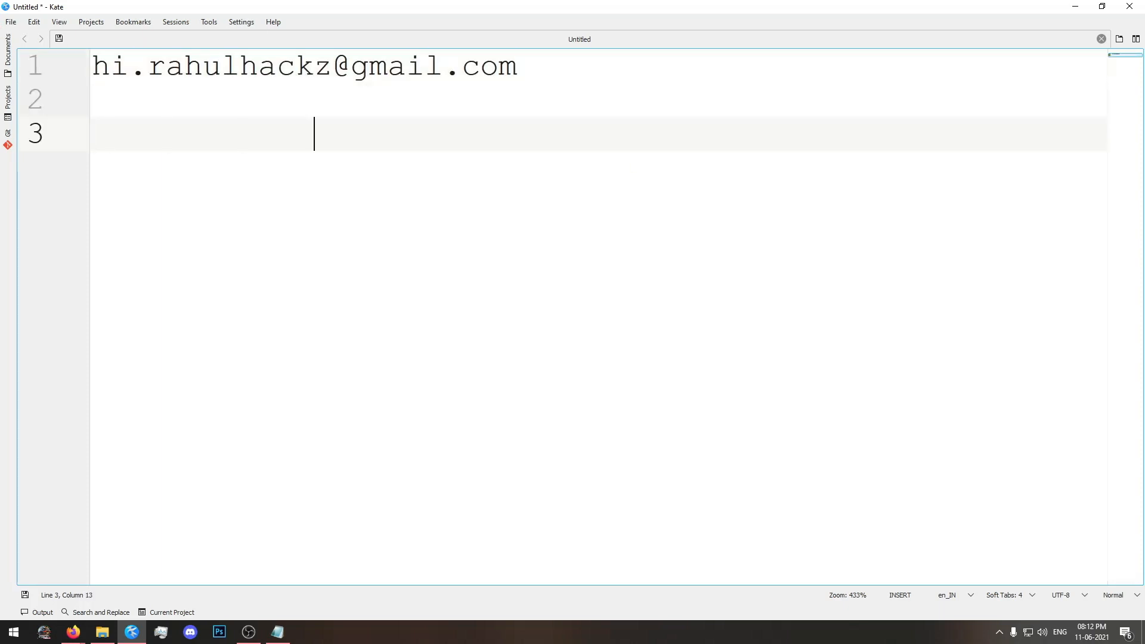
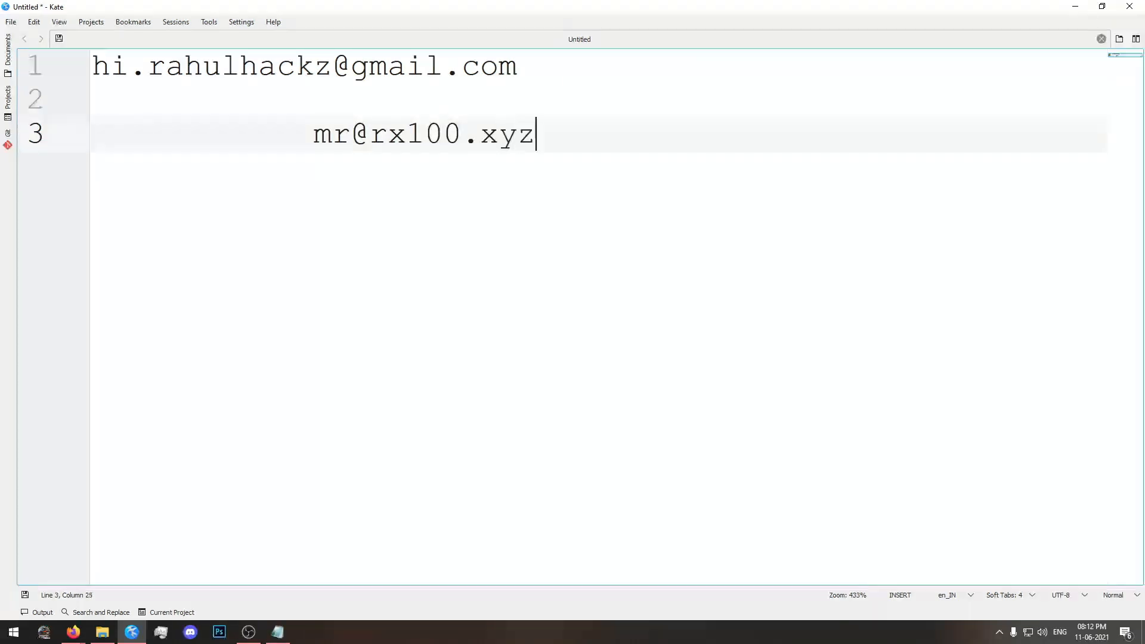
Highlight parts of both e-mail addresses, and delete the second address with its line.
{"action": "left_click_drag", "start_coordinate": [563, 133], "coordinate": [388, 123]}
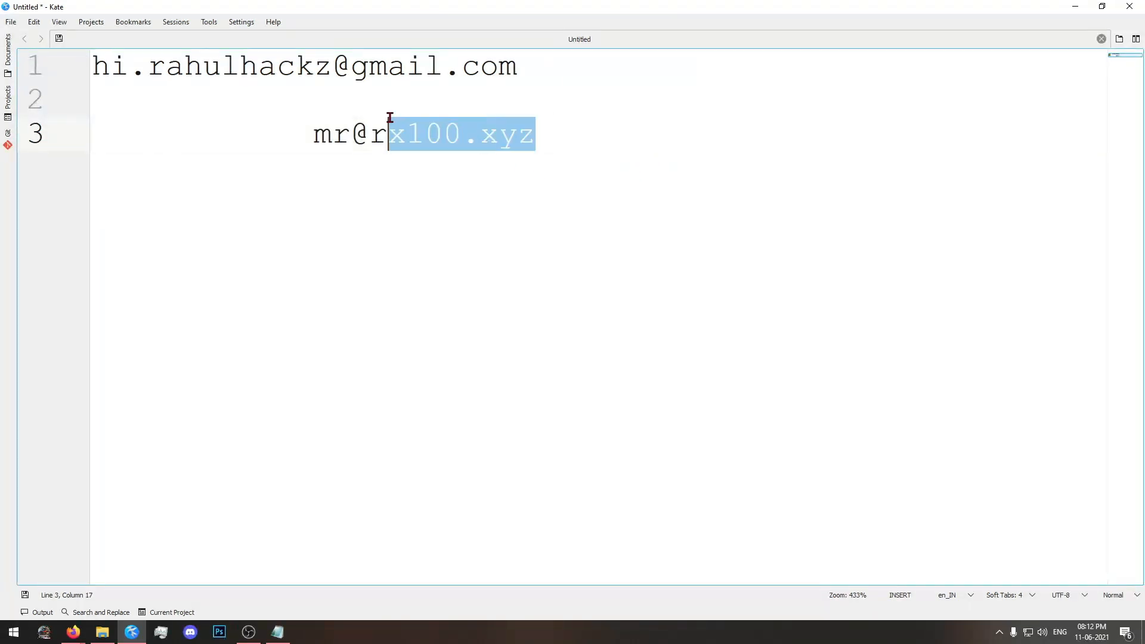
{"action": "left_click", "coordinate": [388, 123]}
{"action": "mouse_move", "coordinate": [166, 64]}
{"action": "left_mouse_down"}
{"action": "mouse_move", "coordinate": [314, 66]}
{"action": "mouse_move", "coordinate": [147, 66]}
{"action": "left_mouse_up"}
{"action": "left_click", "coordinate": [221, 62]}
{"action": "left_click", "coordinate": [333, 66]}
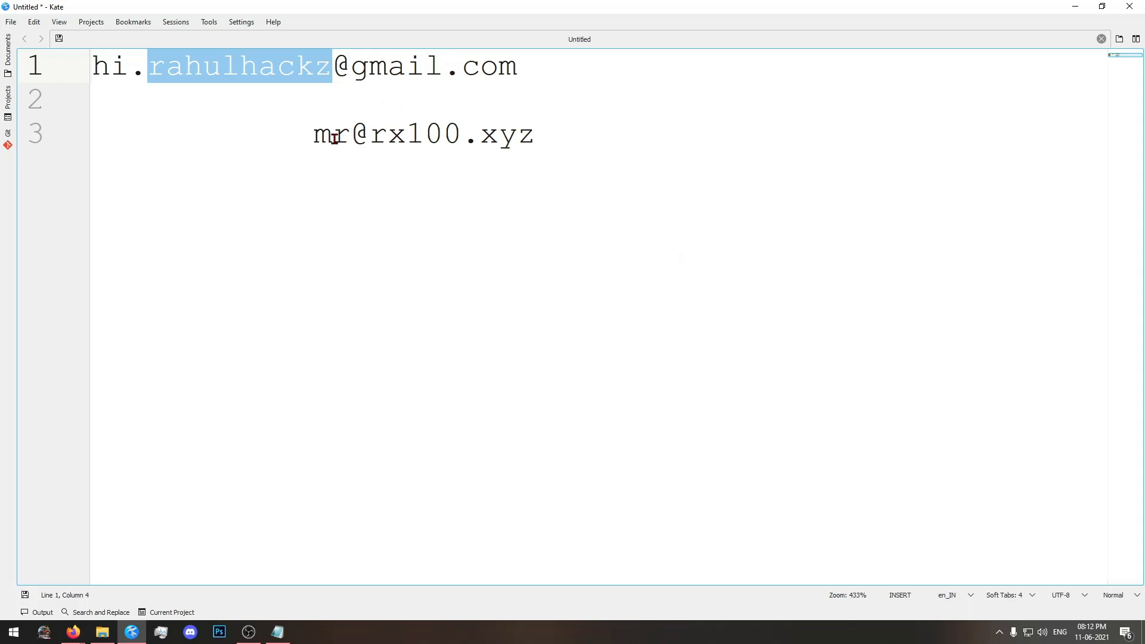
{"action": "left_click_drag", "start_coordinate": [300, 136], "coordinate": [455, 135]}
{"action": "left_click_drag", "start_coordinate": [539, 143], "coordinate": [274, 148]}
{"action": "left_click_drag", "start_coordinate": [547, 151], "coordinate": [133, 113]}
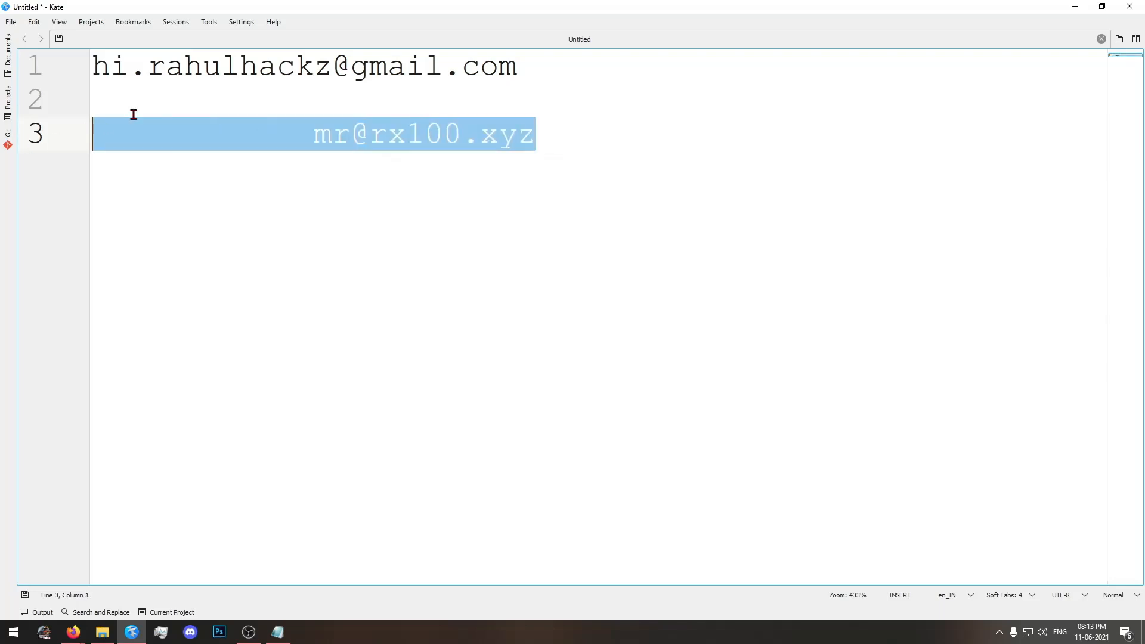
{"action": "key", "text": "BackSpace"}
Move the remaining e-mail address down to line 4 and indent it to column 17.
{"action": "left_click_drag", "start_coordinate": [519, 67], "coordinate": [93, 66]}
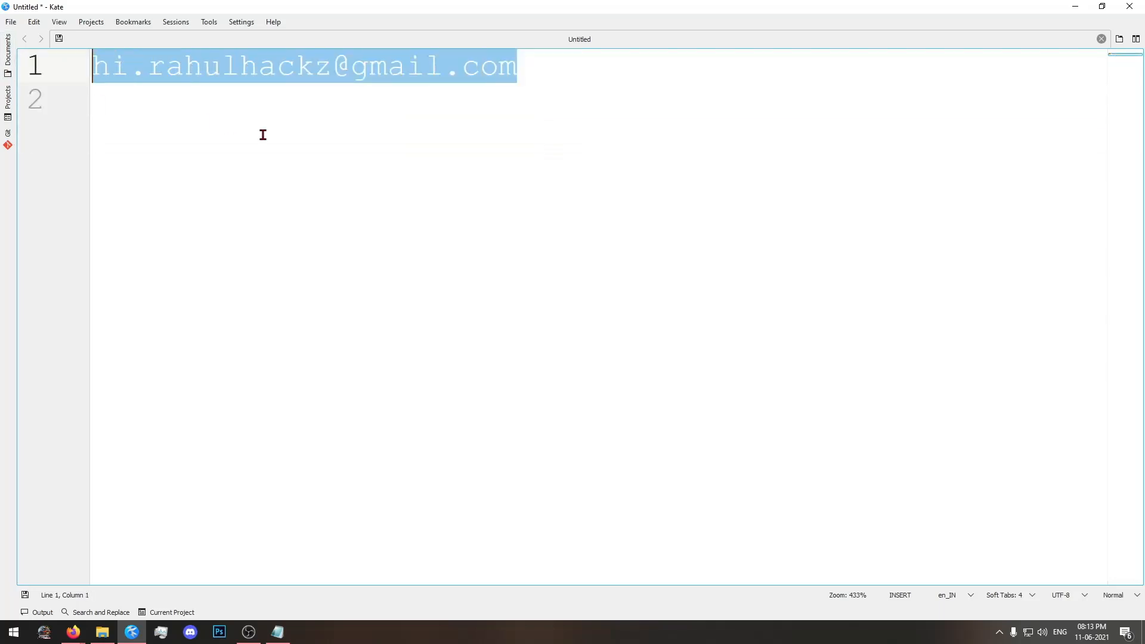
{"action": "left_click", "coordinate": [100, 85]}
{"action": "key", "text": "Tab"}
{"action": "key", "text": "Tab"}
{"action": "key", "text": "Tab"}
{"action": "key", "text": "Return"}
{"action": "key", "text": "Return"}
{"action": "key", "text": "Return"}
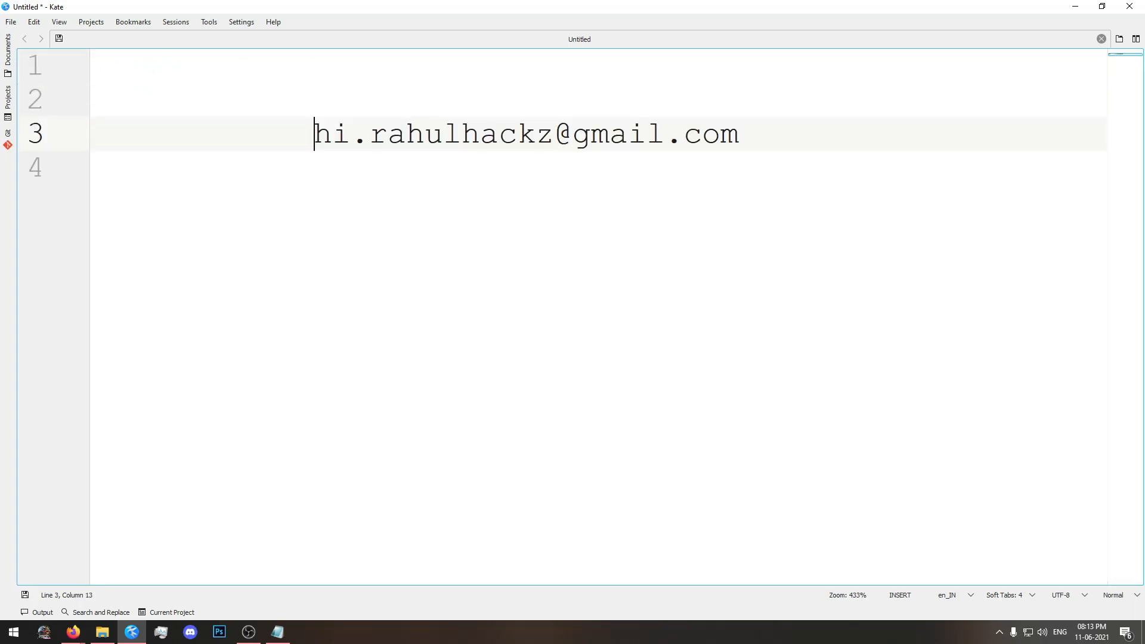
{"action": "key", "text": "Tab"}
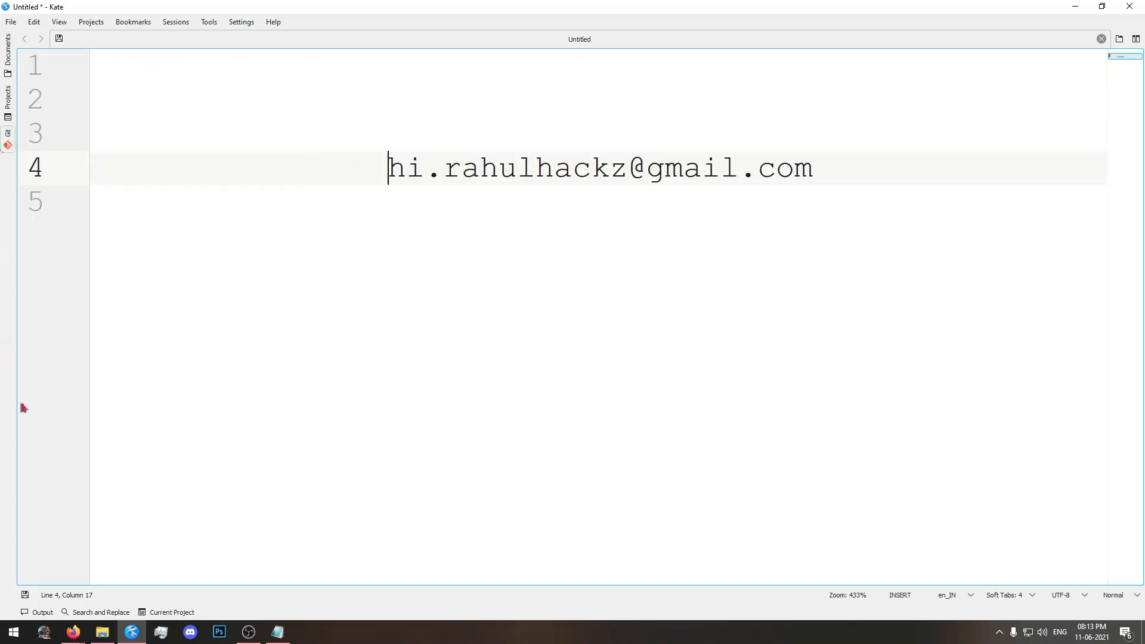
Switch to Firefox, look over the course site's top courses, and go to the forum home page.
{"action": "mouse_move", "coordinate": [72, 631]}
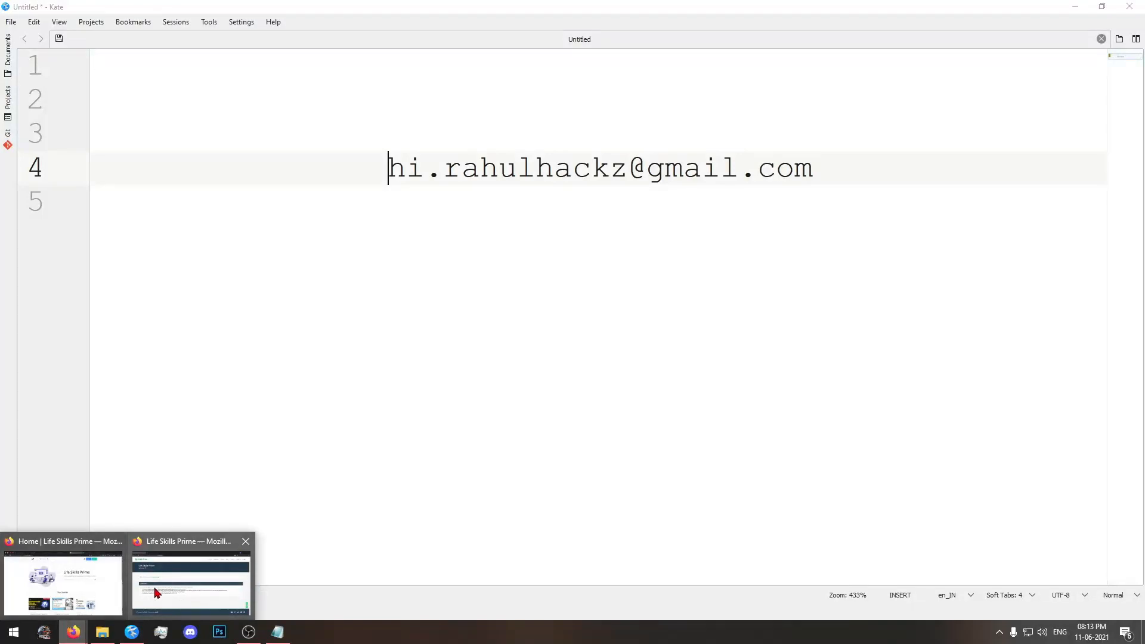
{"action": "left_click", "coordinate": [80, 595]}
{"action": "scroll", "coordinate": [367, 230], "scroll_direction": "down", "scroll_amount": 2}
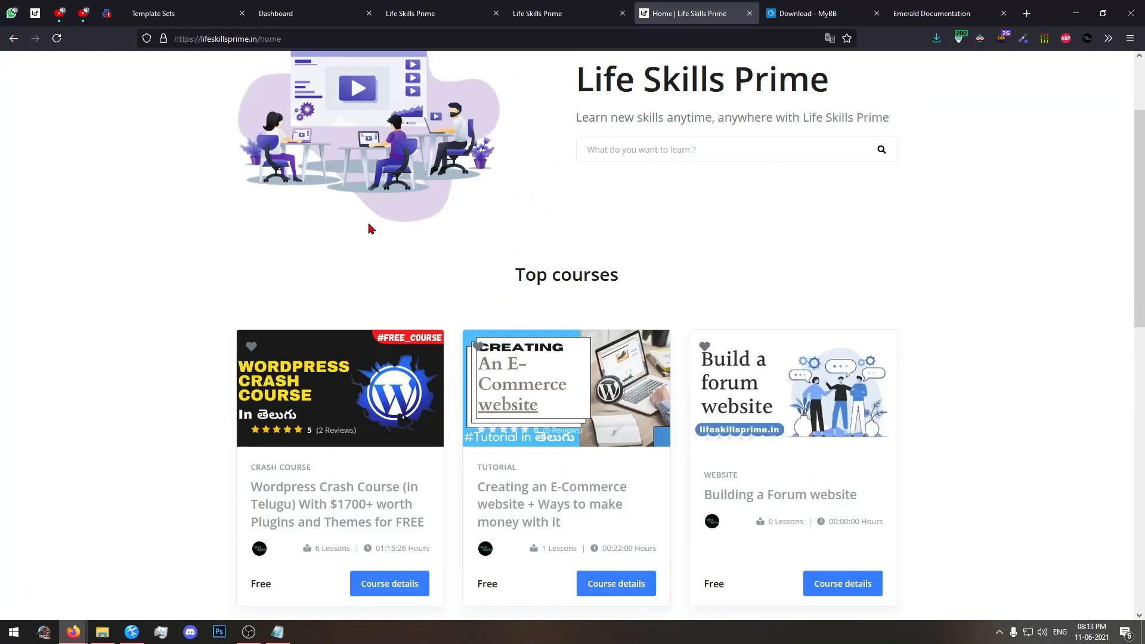
{"action": "left_click", "coordinate": [403, 8]}
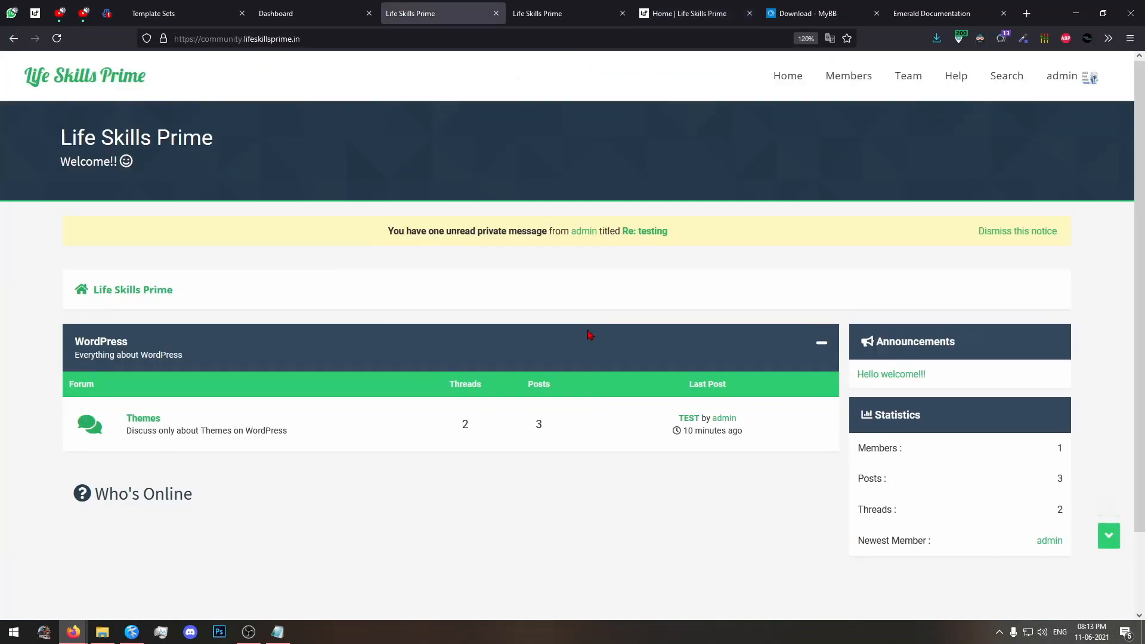
Return to Kate, highlight the contact e-mail address, and switch back to the forum home page in Firefox.
{"action": "left_click", "coordinate": [277, 633]}
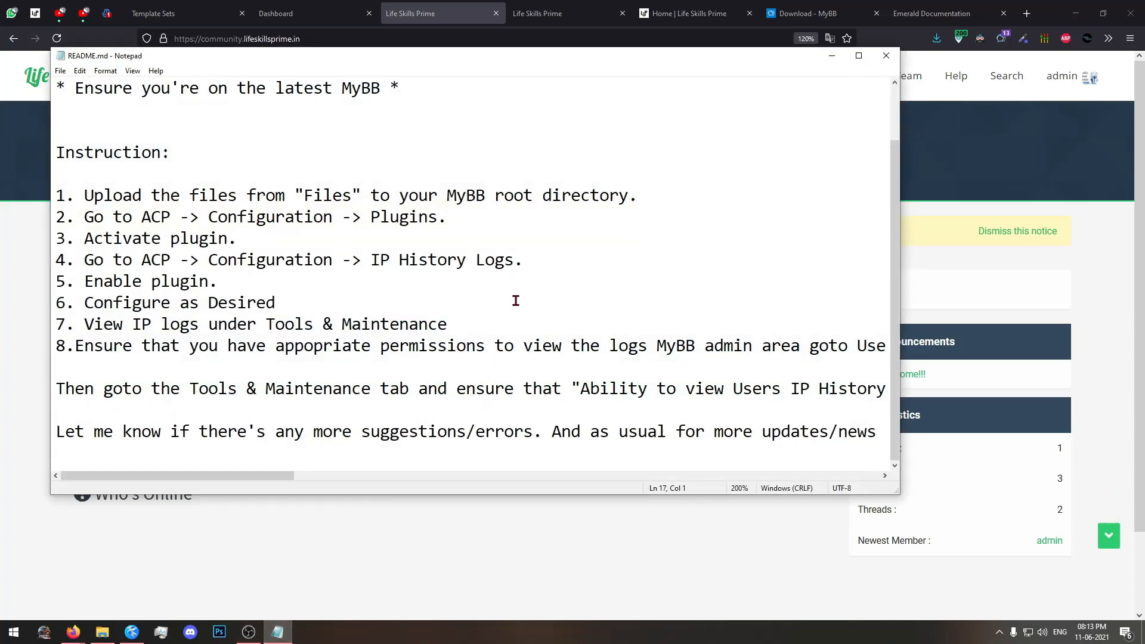
{"action": "left_click", "coordinate": [277, 633]}
{"action": "left_click", "coordinate": [131, 632]}
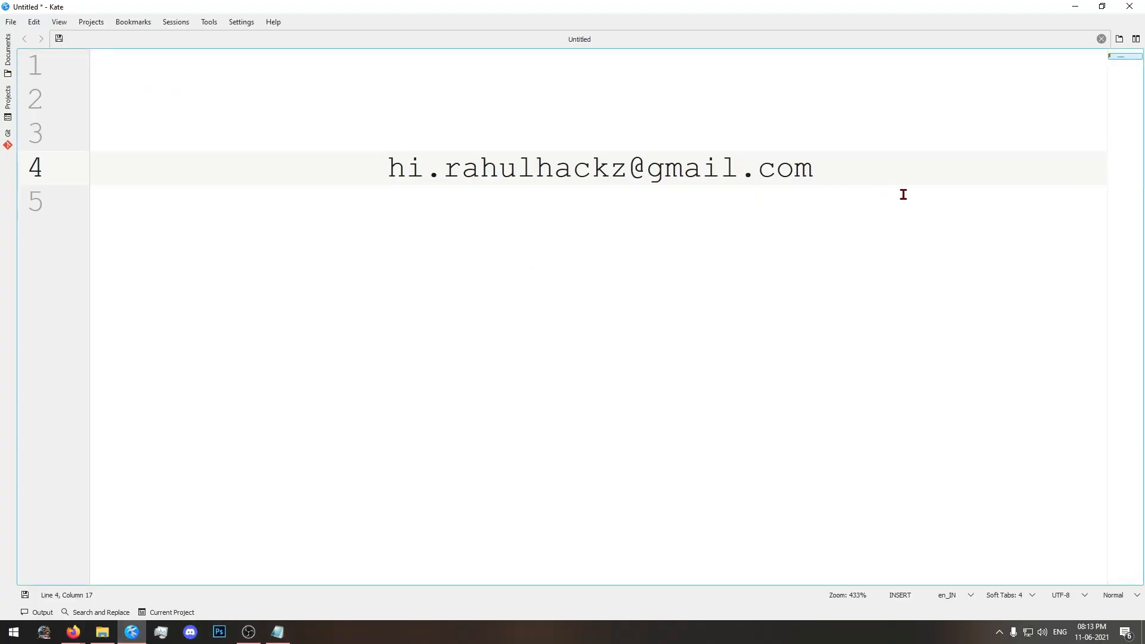
{"action": "left_click_drag", "start_coordinate": [901, 178], "coordinate": [388, 174]}
{"action": "left_click", "coordinate": [387, 174]}
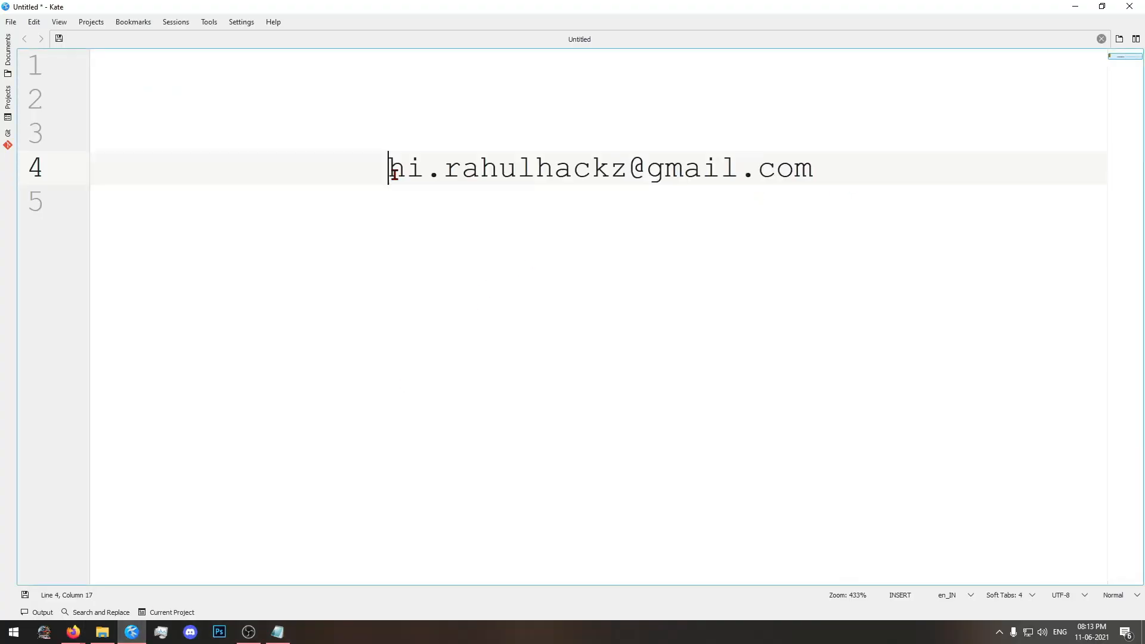
{"action": "left_click", "coordinate": [73, 632]}
{"action": "left_click", "coordinate": [99, 582]}
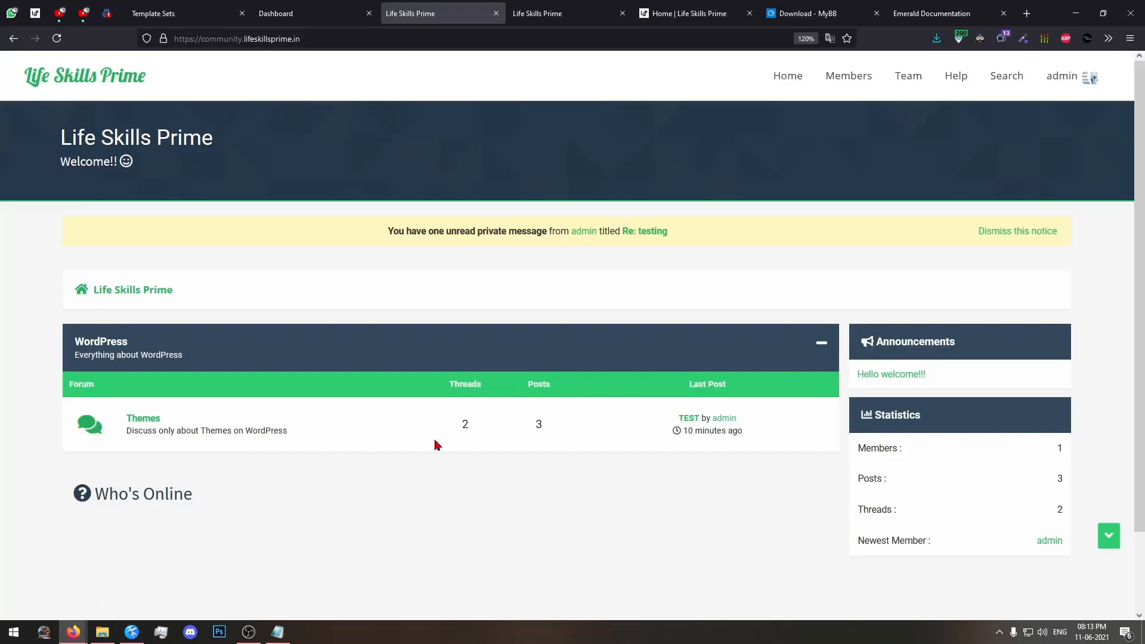
Open create.rvrss.in in a new browser tab and look over its home page.
{"action": "left_click", "coordinate": [1021, 7]}
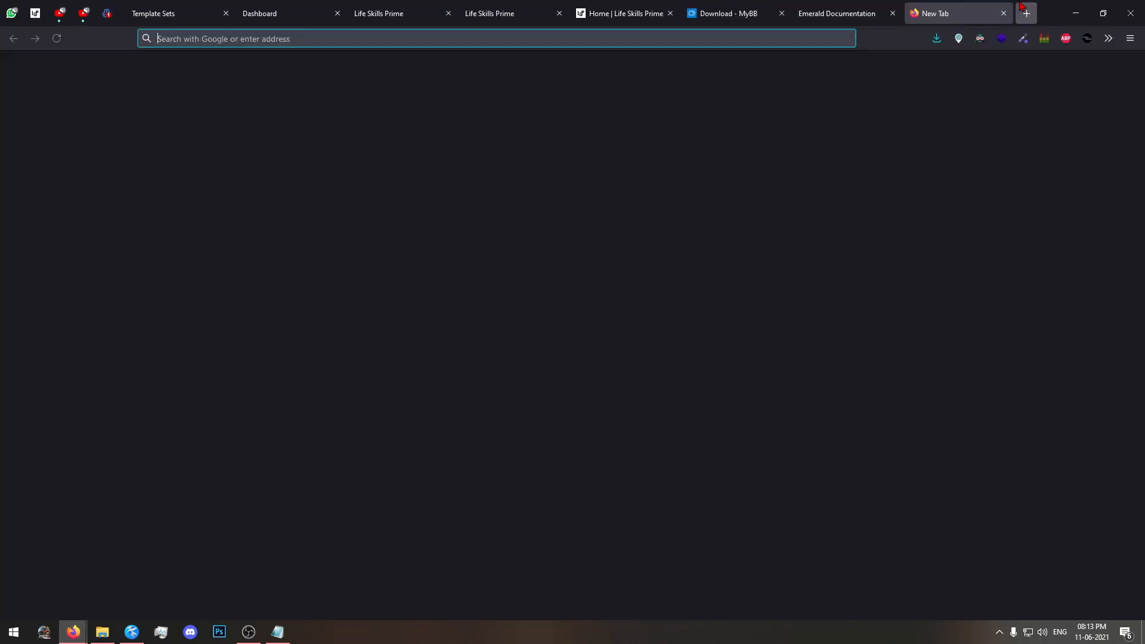
{"action": "type", "text": "create."}
{"action": "type", "text": "xyz"}
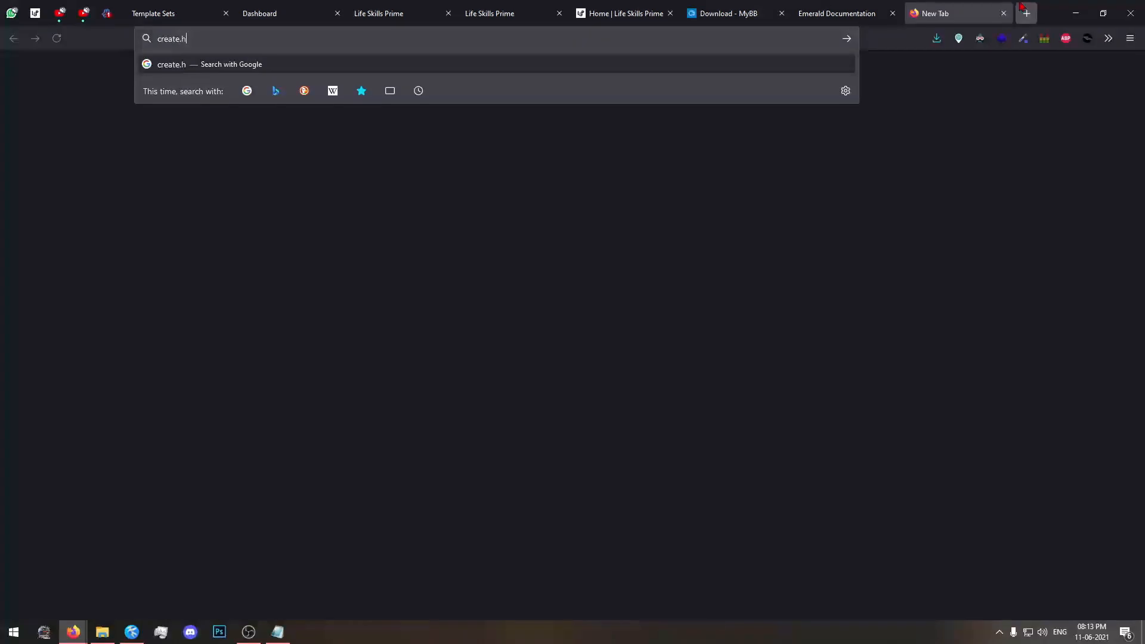
{"action": "key", "text": "BackSpace"}
{"action": "key", "text": "BackSpace"}
{"action": "key", "text": "BackSpace"}
{"action": "type", "text": "rvrss.in"}
{"action": "key", "text": "Return"}
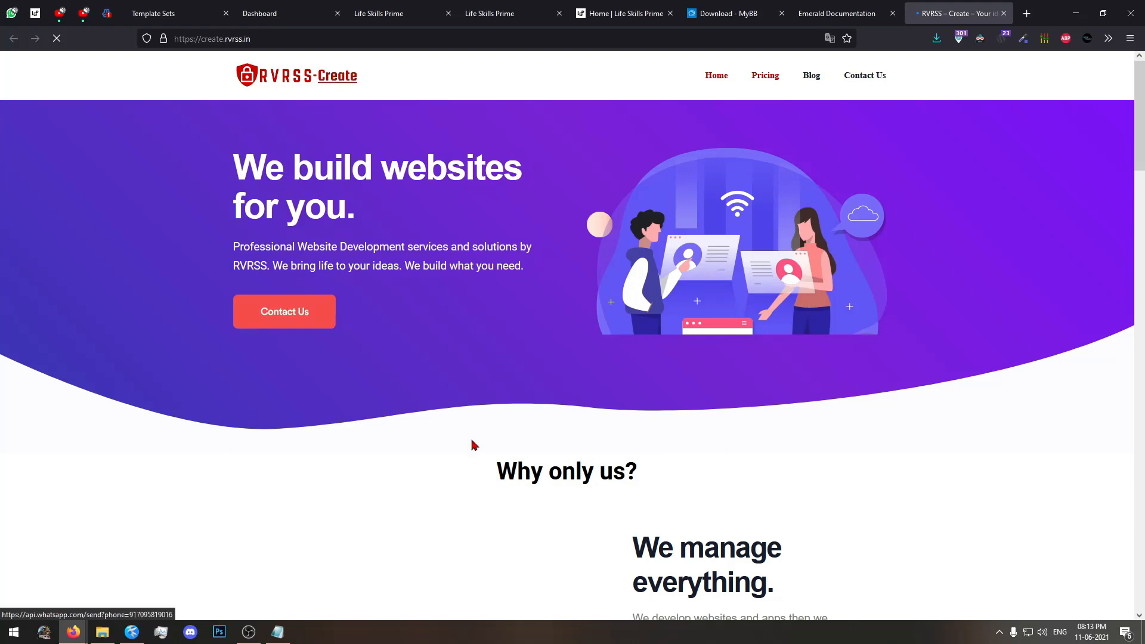
{"action": "scroll", "coordinate": [473, 444], "scroll_direction": "down", "scroll_amount": 10}
{"action": "scroll", "coordinate": [636, 421], "scroll_direction": "down", "scroll_amount": 5}
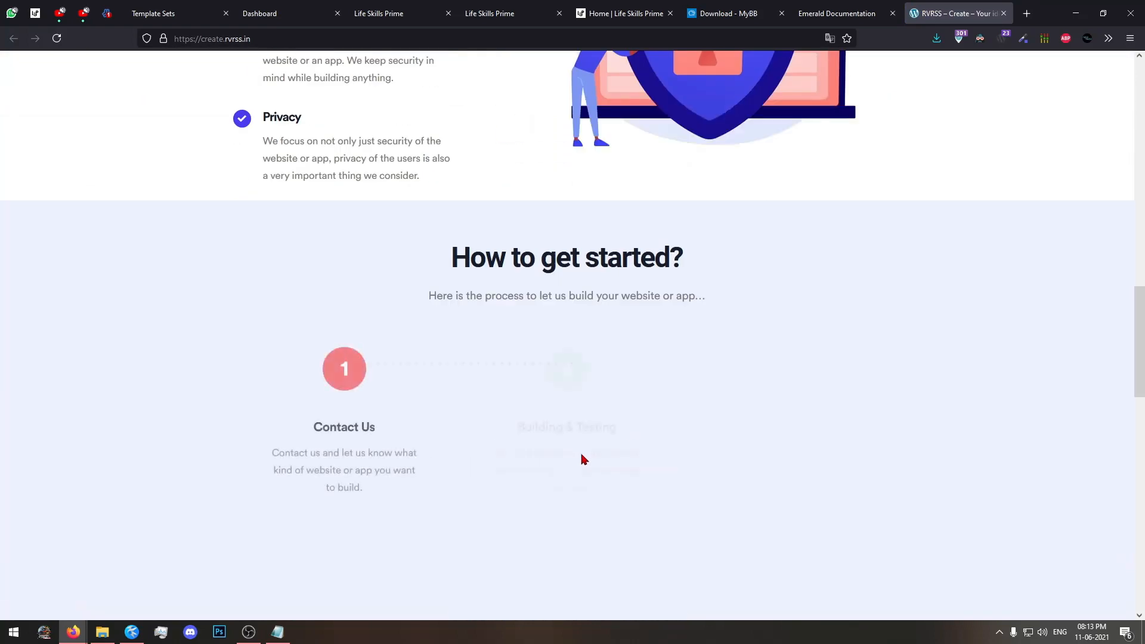
{"action": "scroll", "coordinate": [583, 460], "scroll_direction": "up", "scroll_amount": 5}
Switch to Kate, highlight the whole contact e-mail address on line 4, and minimize the editor.
{"action": "left_click", "coordinate": [278, 632]}
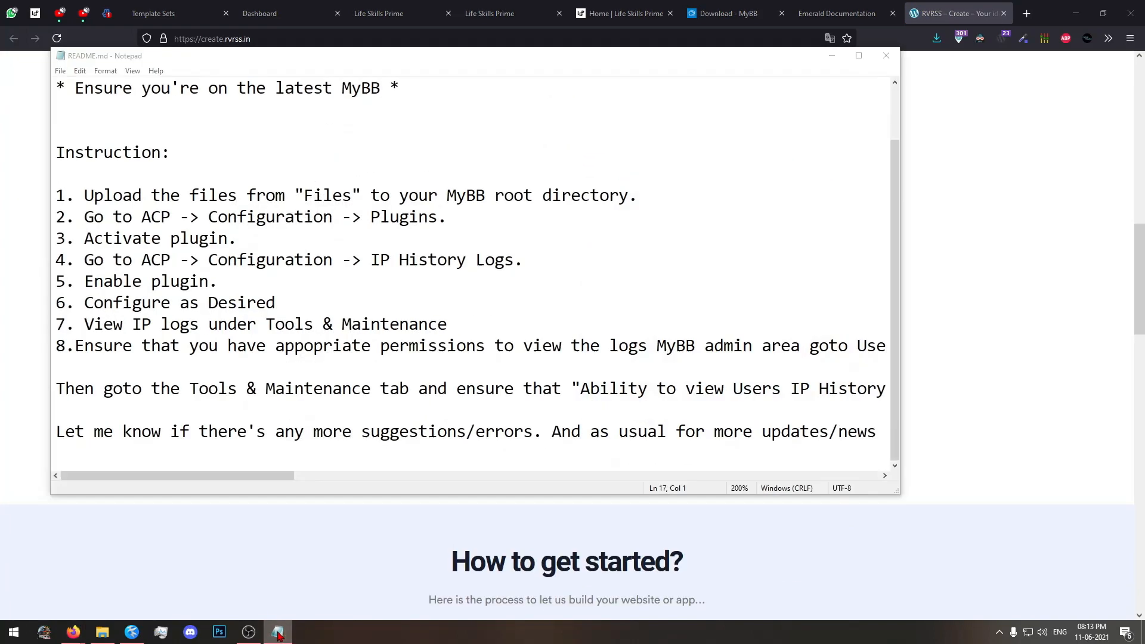
{"action": "left_click", "coordinate": [132, 632]}
{"action": "left_click_drag", "start_coordinate": [376, 164], "coordinate": [829, 162]}
{"action": "double_click", "coordinate": [879, 163]}
{"action": "left_click", "coordinate": [396, 163]}
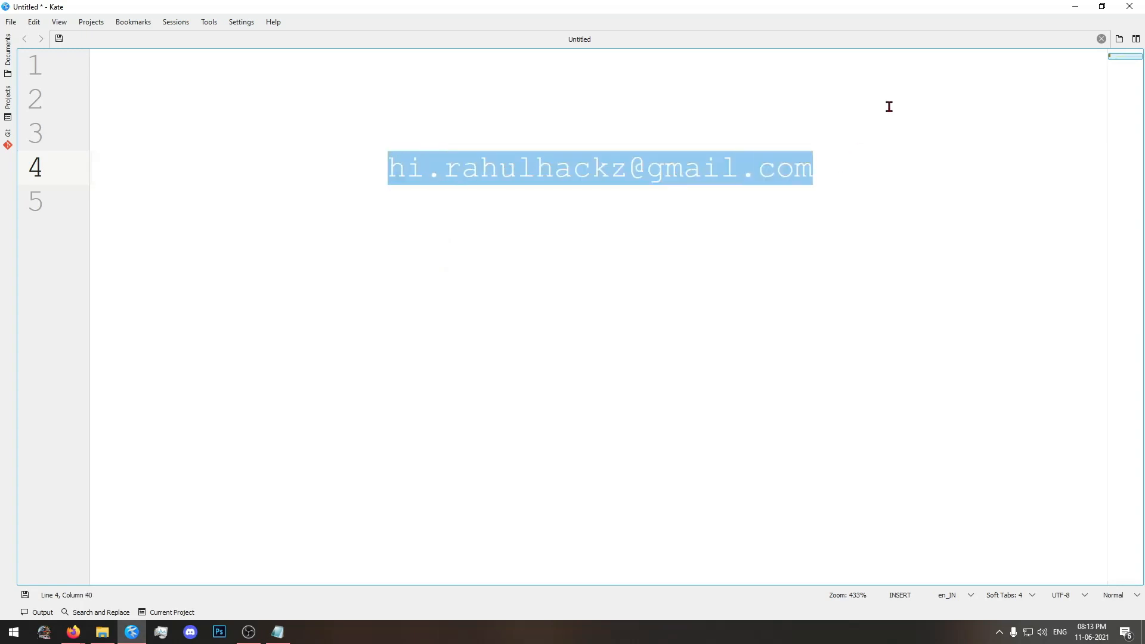
{"action": "left_click", "coordinate": [1073, 10]}
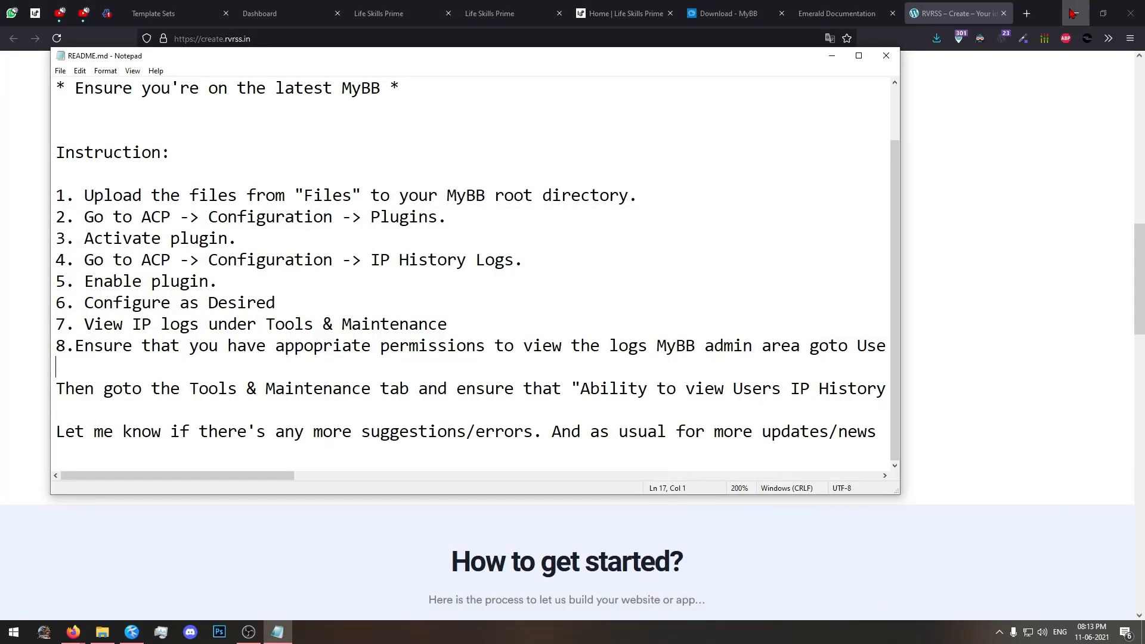
Minimize the README.md Notepad window and Firefox, and close the IP_History_Logs-master folder window.
{"action": "left_click", "coordinate": [832, 64]}
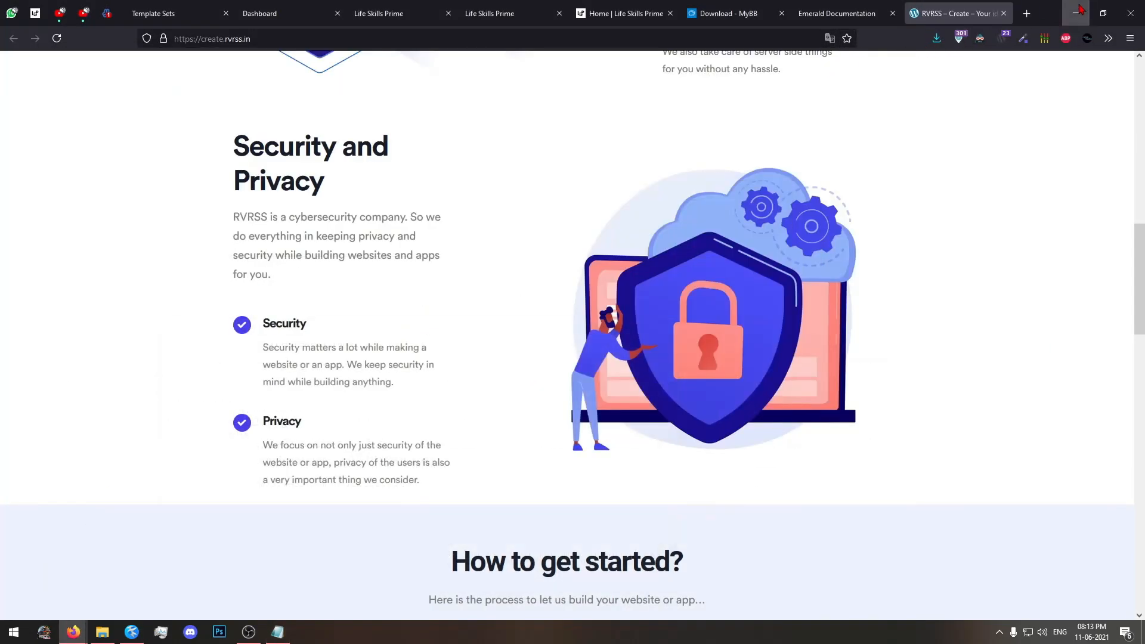
{"action": "left_click", "coordinate": [1076, 12]}
{"action": "left_click", "coordinate": [1077, 12]}
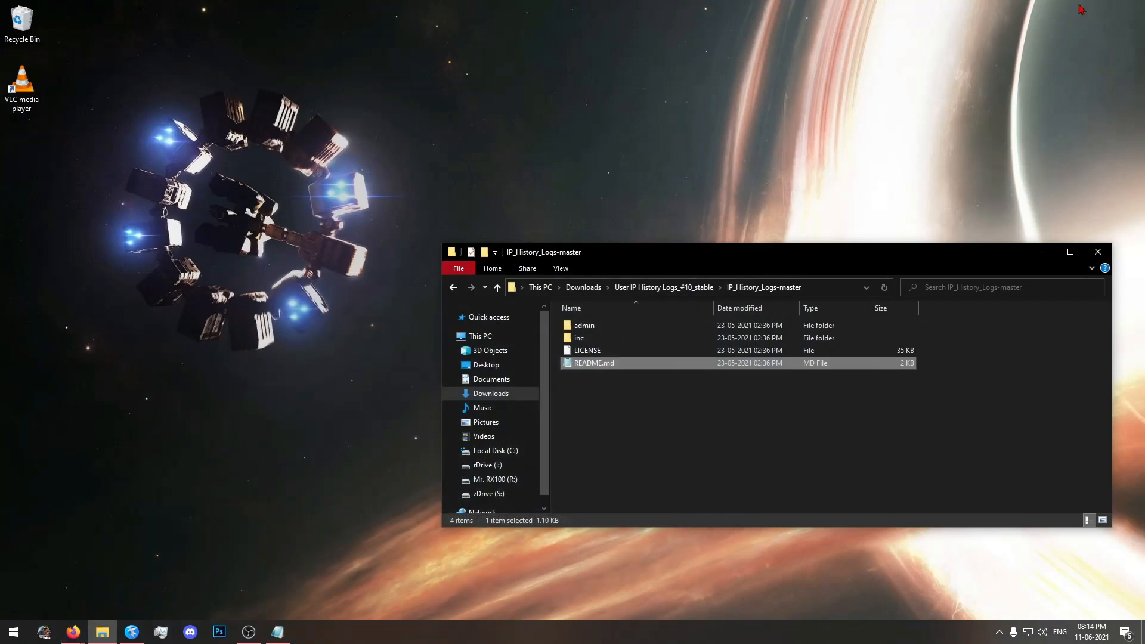
{"action": "left_click", "coordinate": [1097, 253]}
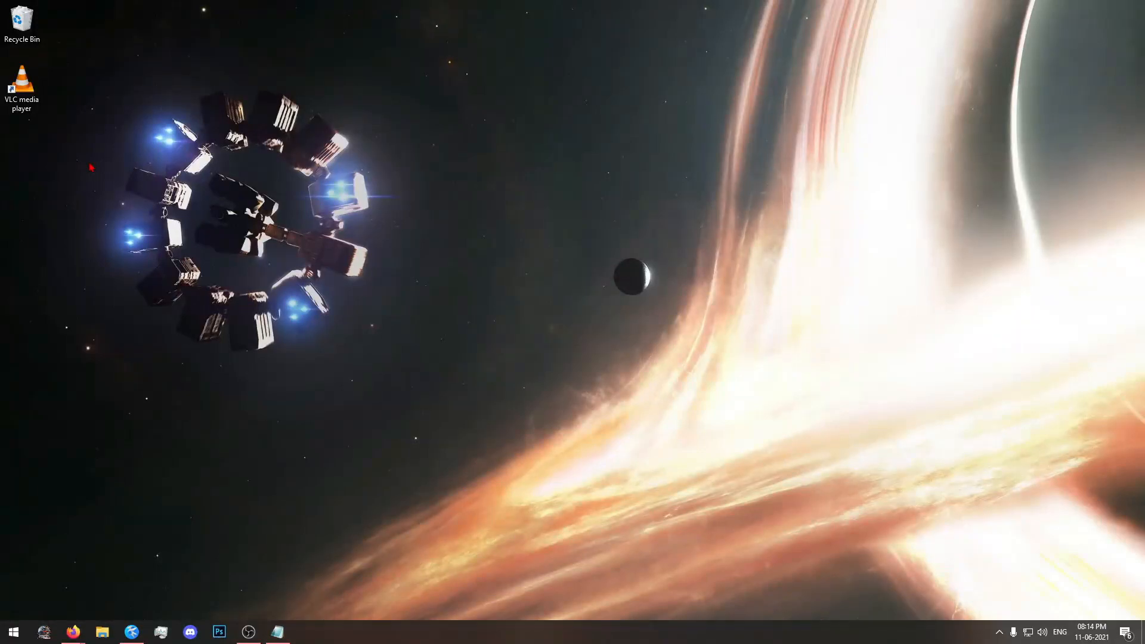
Restore Firefox, view the forum home page, and open the Building your own category on the course site.
{"action": "left_click", "coordinate": [92, 567]}
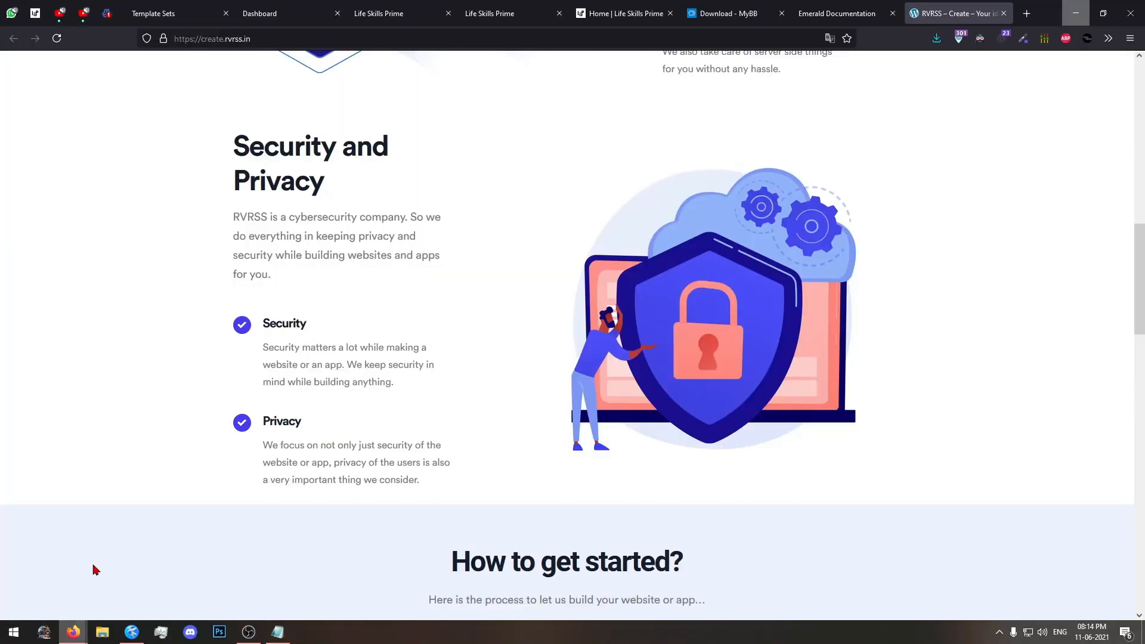
{"action": "scroll", "coordinate": [509, 151], "scroll_direction": "up", "scroll_amount": 5}
{"action": "left_click", "coordinate": [514, 6]}
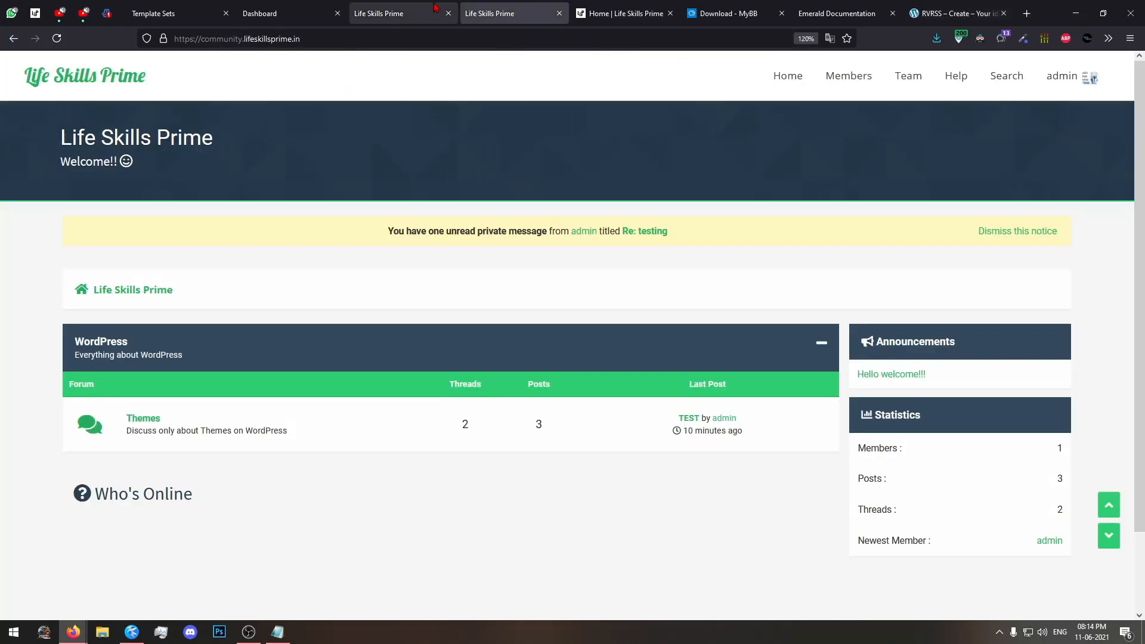
{"action": "left_click", "coordinate": [623, 13]}
{"action": "scroll", "coordinate": [477, 339], "scroll_direction": "down", "scroll_amount": 15}
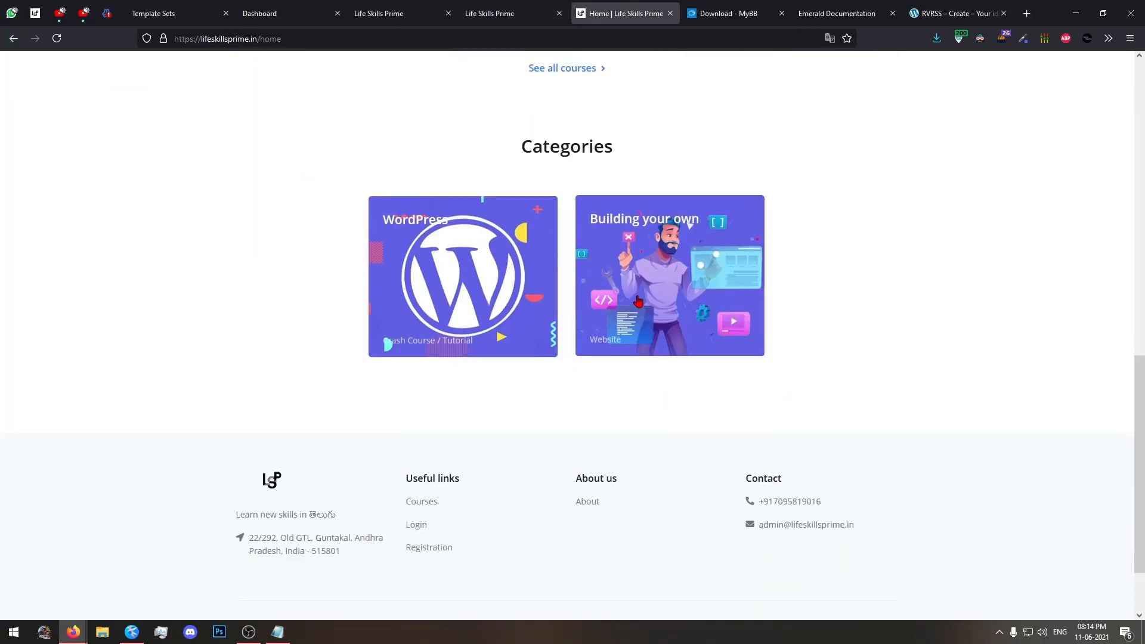
{"action": "left_click", "coordinate": [739, 292]}
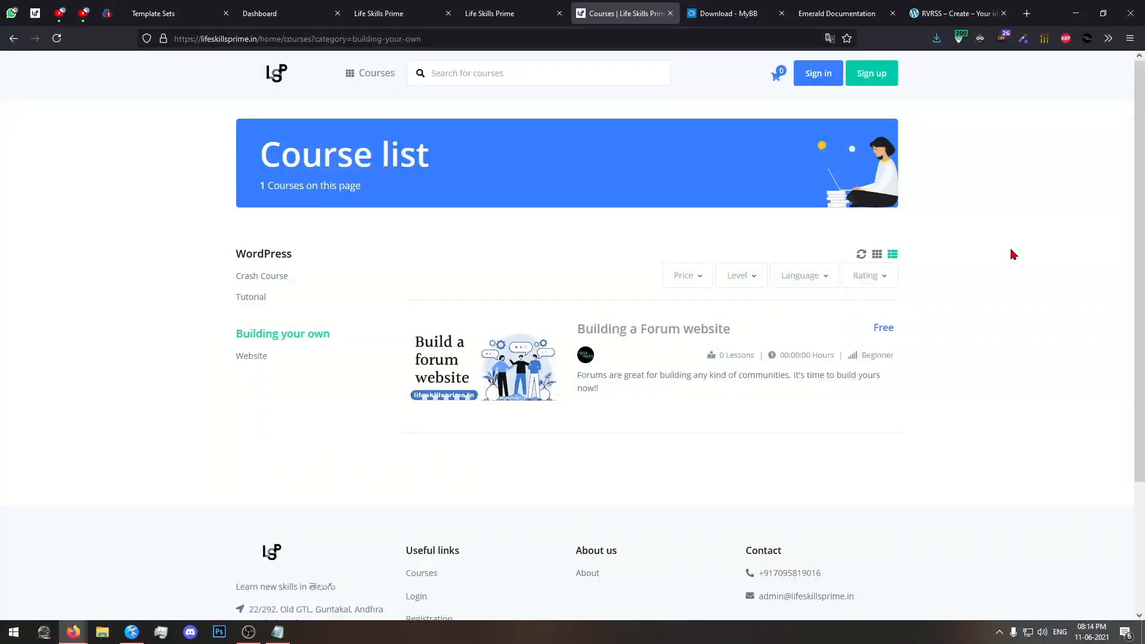
Return to the forum home page, highlight part of the unread private message notice, clear the selection, and minimize Firefox.
{"action": "left_click", "coordinate": [259, 7]}
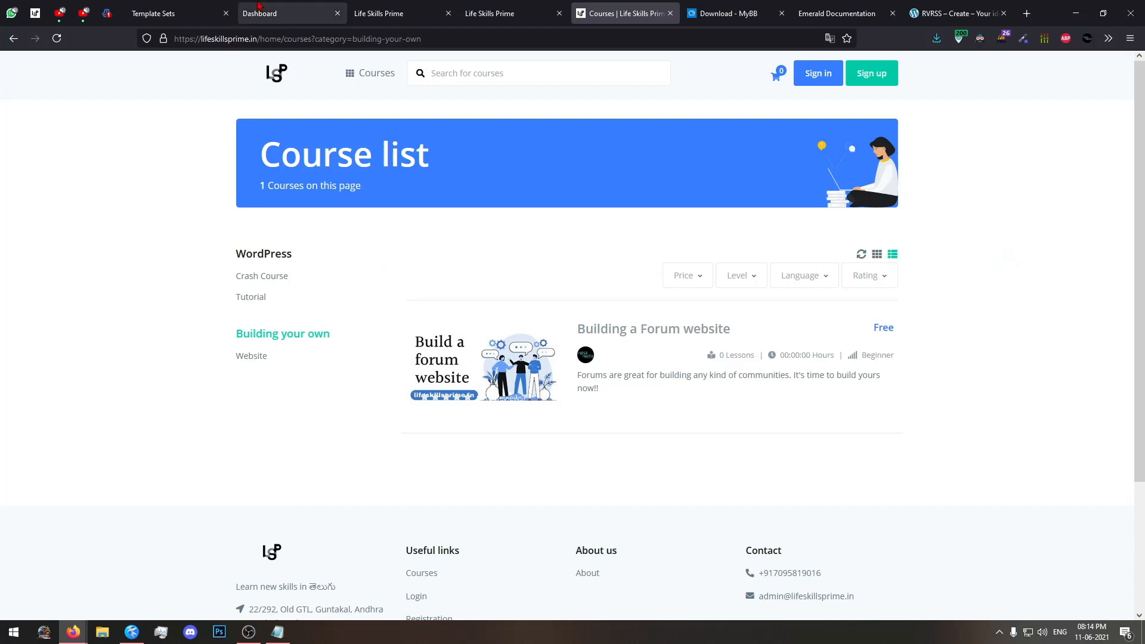
{"action": "left_click", "coordinate": [405, 8]}
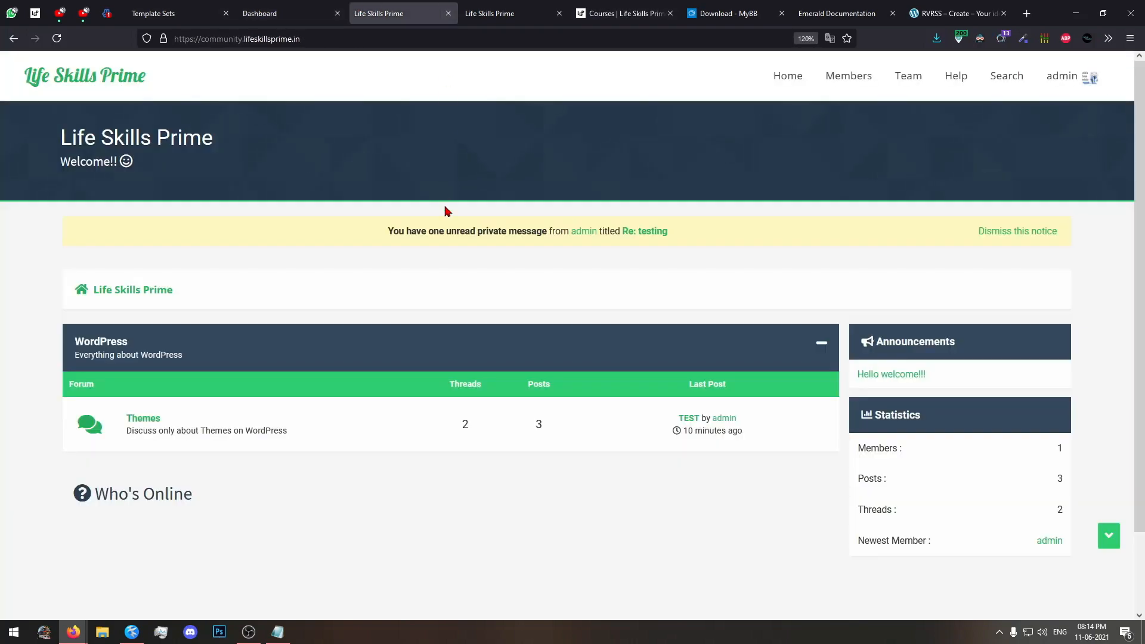
{"action": "left_click_drag", "start_coordinate": [504, 171], "coordinate": [606, 209]}
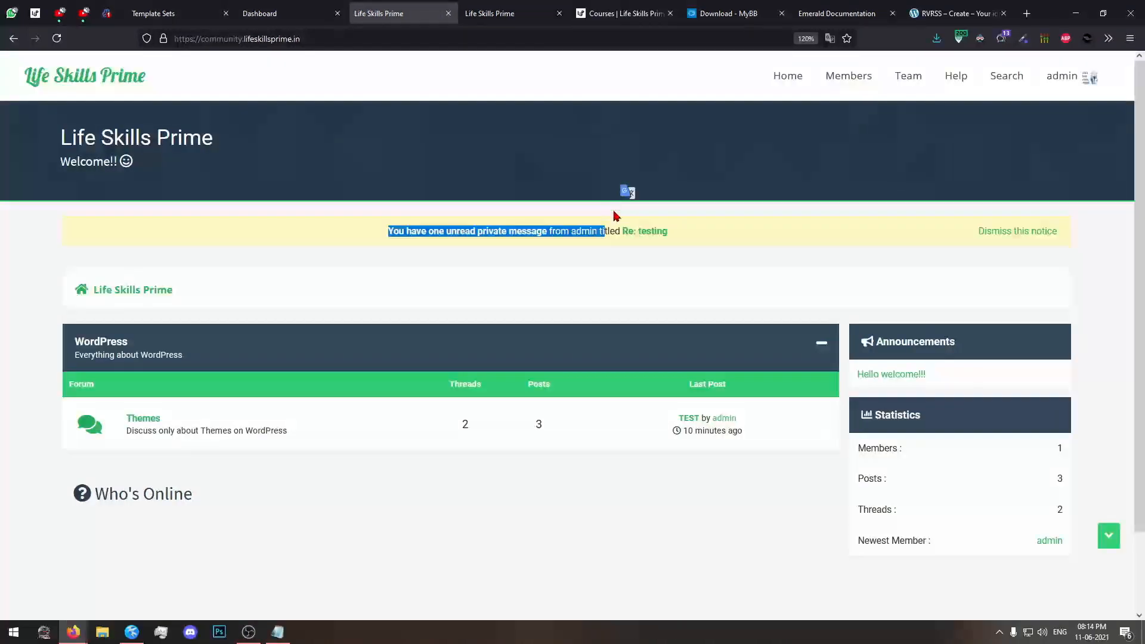
{"action": "left_click", "coordinate": [738, 280]}
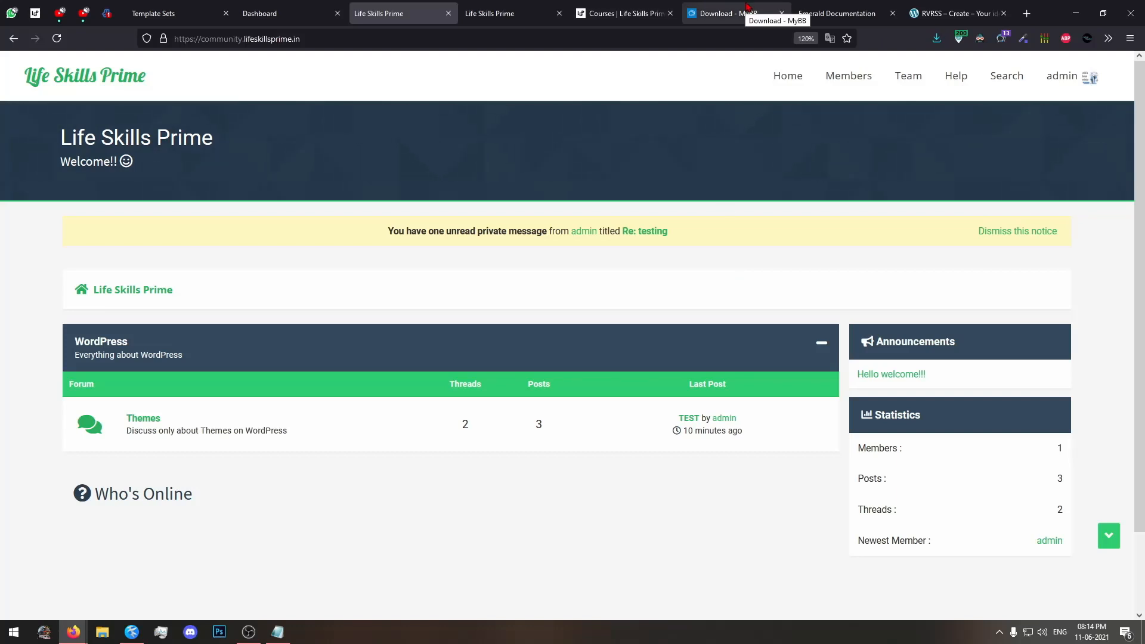
{"action": "left_click", "coordinate": [1075, 13]}
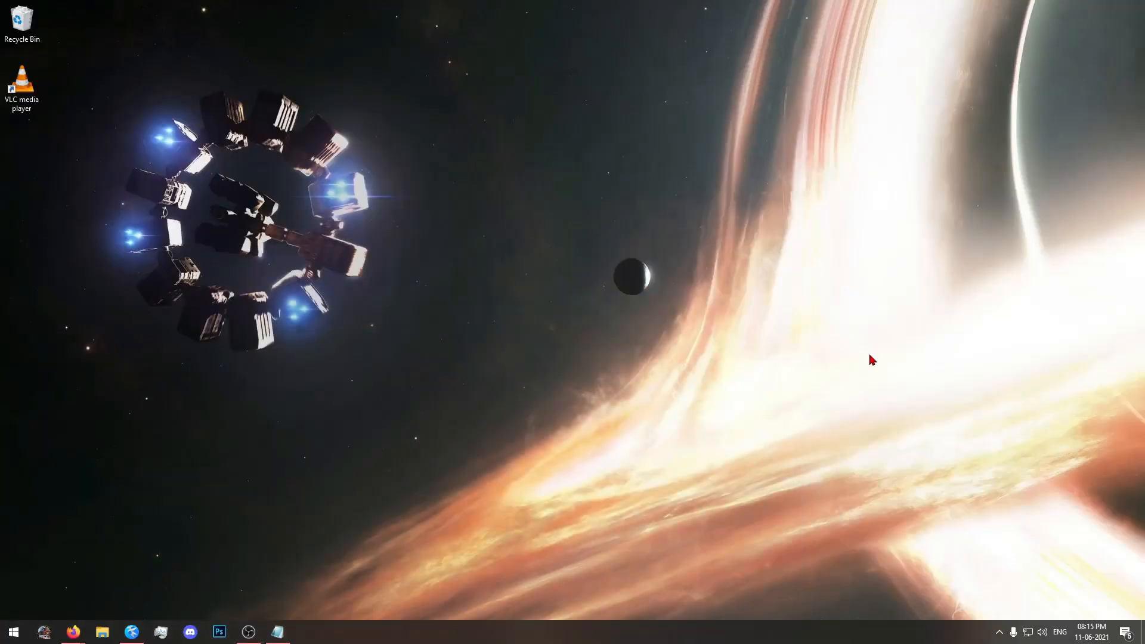